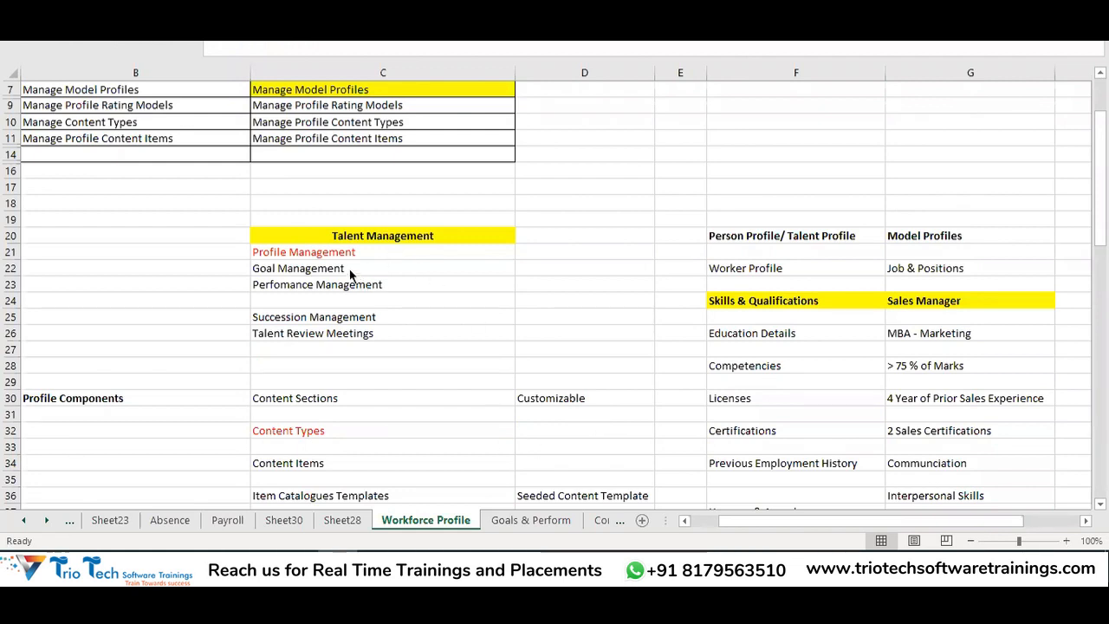
# Mark the Profile Management and Goal Management topics in C21:C22, then go to the Goals & Perform sheet
pyautogui.click(337, 253)
pyautogui.click(333, 268)
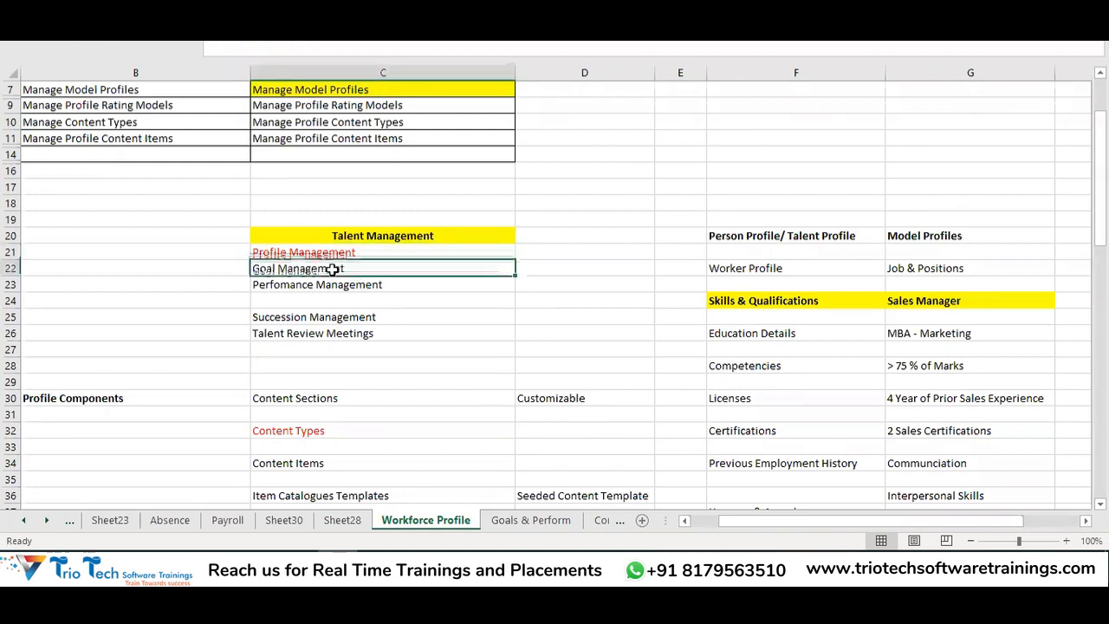
pyautogui.click(523, 521)
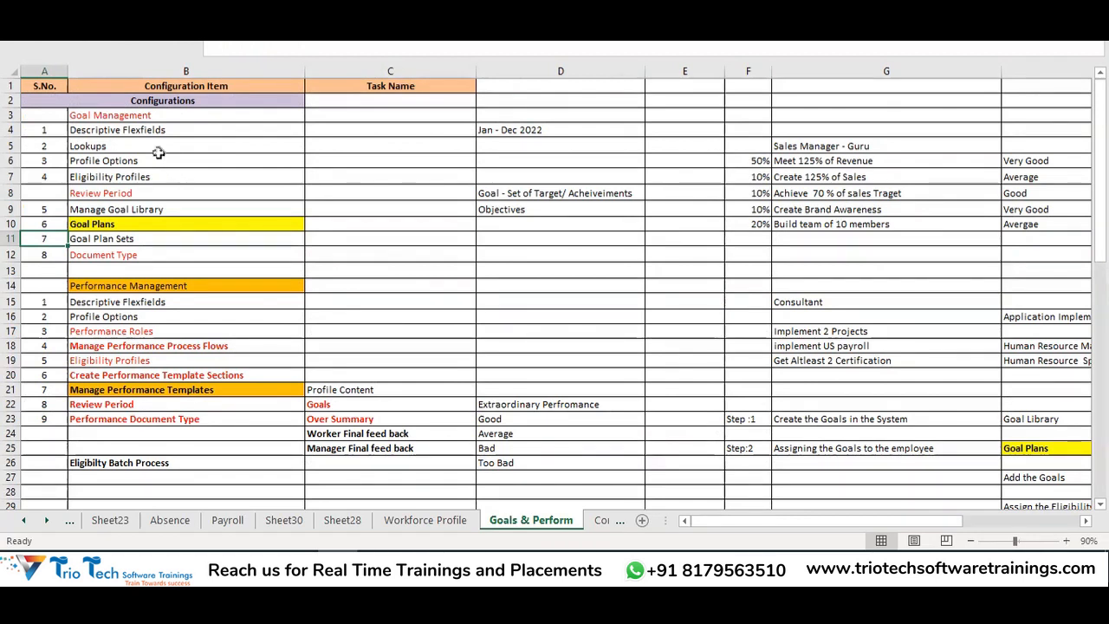
pyautogui.moveTo(139, 115); pyautogui.dragTo(152, 419)
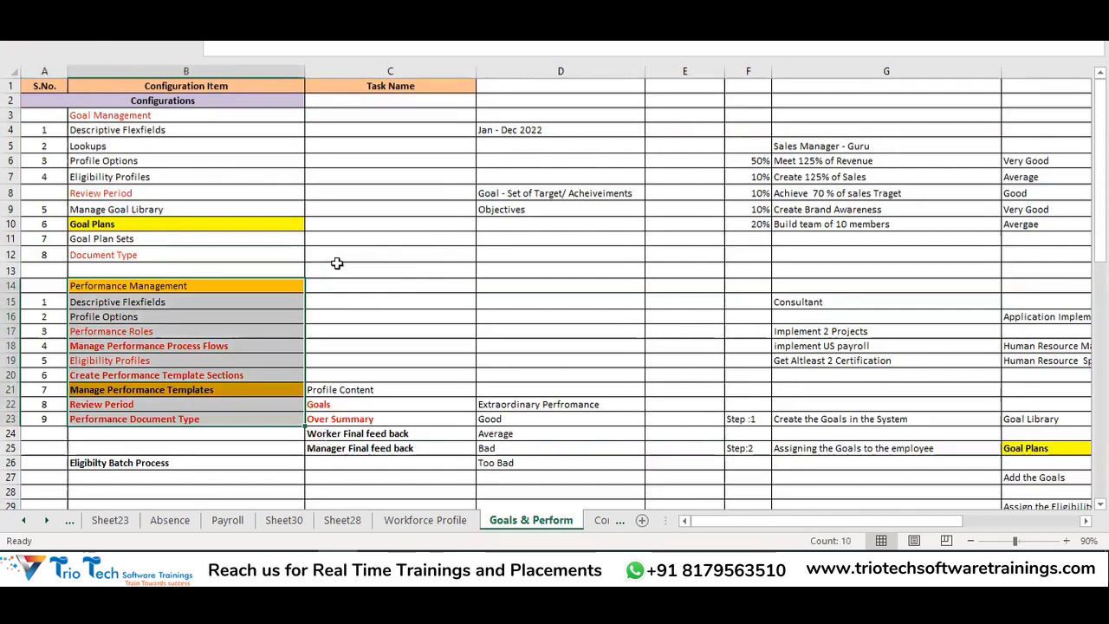
pyautogui.moveTo(189, 285); pyautogui.dragTo(228, 419)
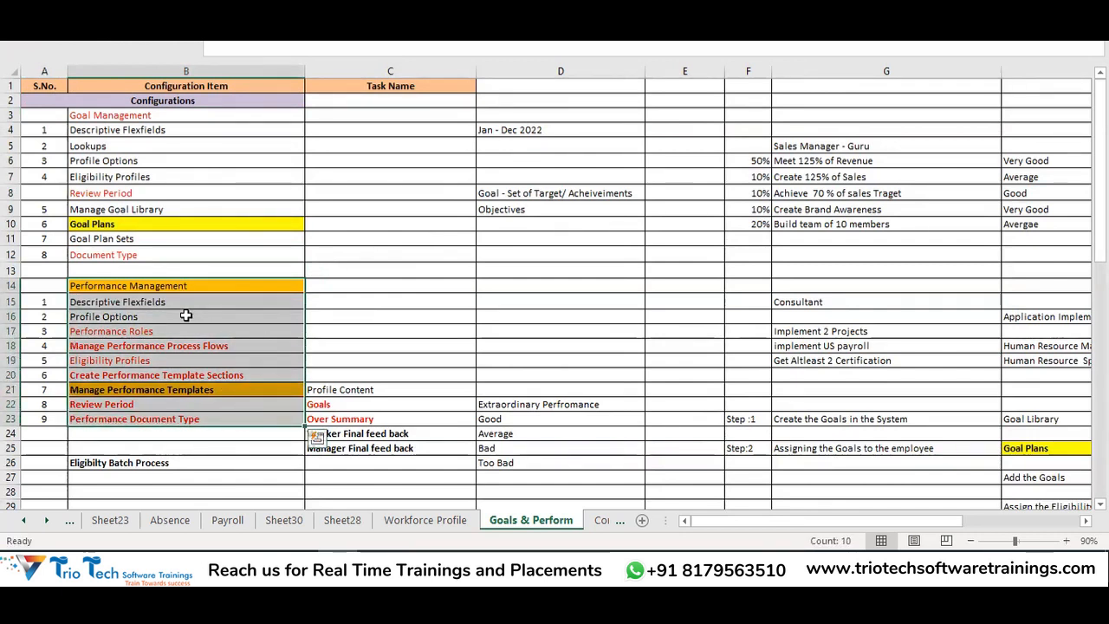
pyautogui.moveTo(143, 114); pyautogui.dragTo(179, 258)
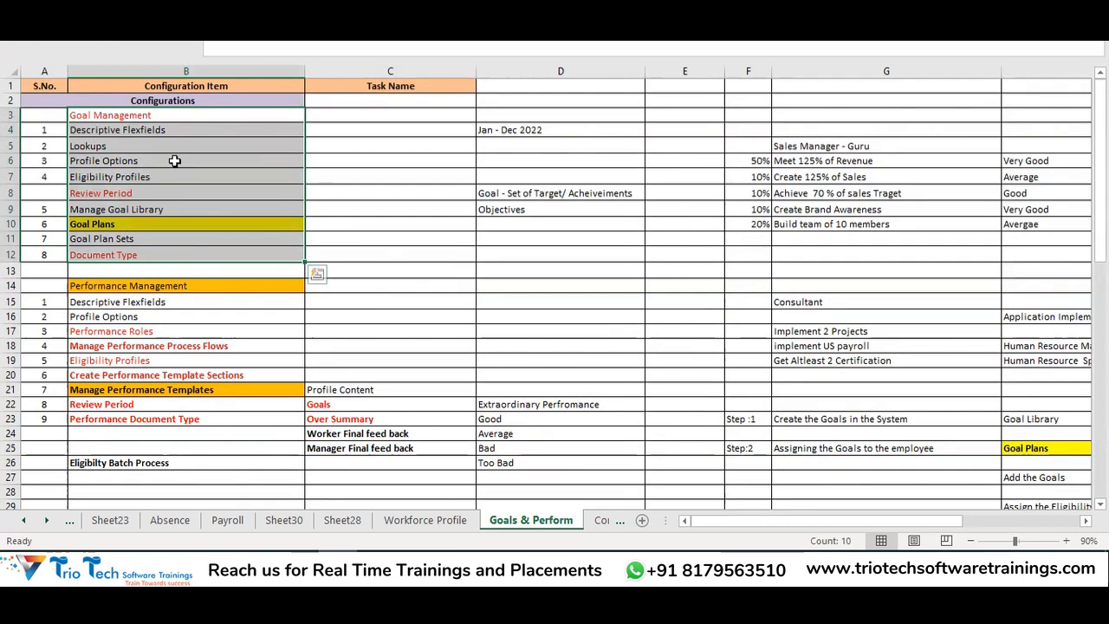
pyautogui.moveTo(197, 274); pyautogui.dragTo(156, 406)
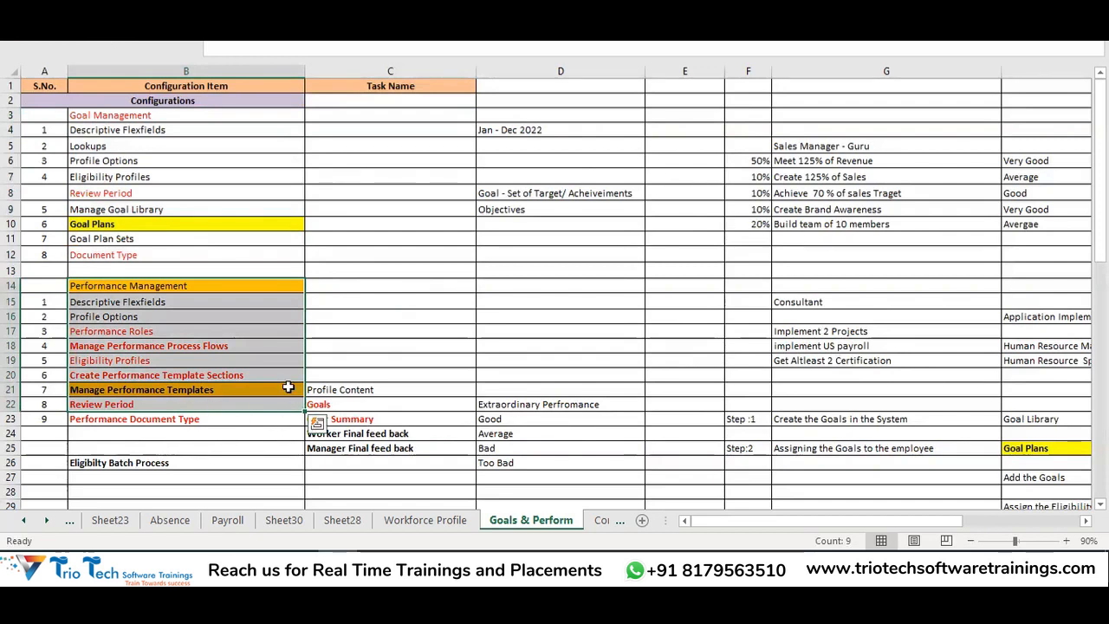
pyautogui.click(201, 116)
pyautogui.moveTo(217, 141); pyautogui.dragTo(243, 266)
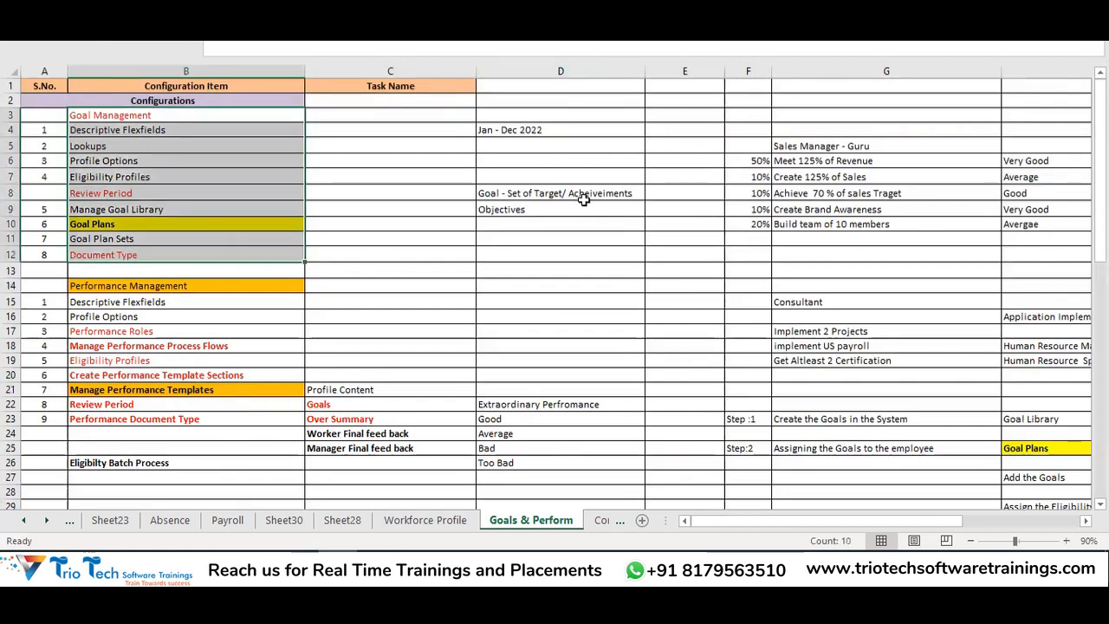
# Enter a yellow-filled 'Goals' heading in C64 and begin typing 'Set of Targets/ Objectives' in C66
pyautogui.scroll(-6, 615, 243)
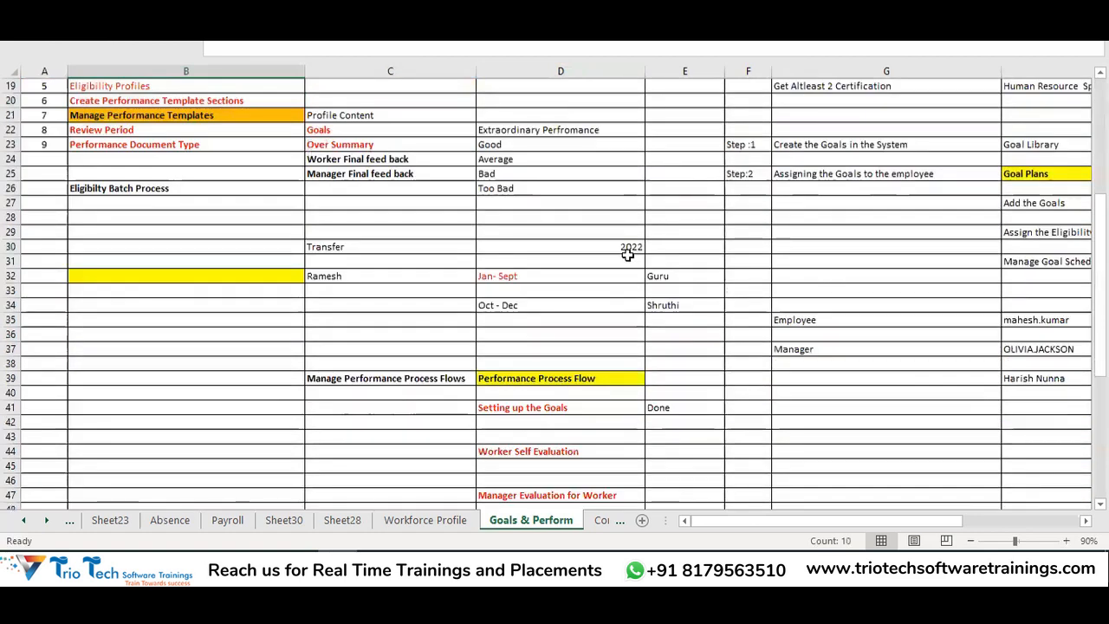
pyautogui.scroll(-10, 627, 254)
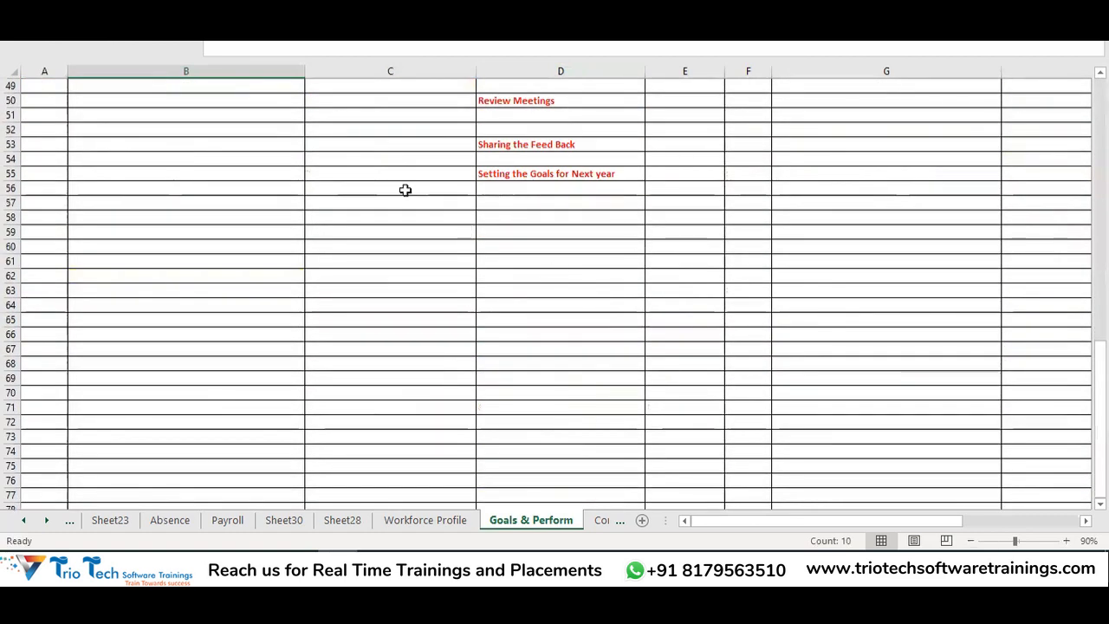
pyautogui.scroll(-3, 404, 189)
pyautogui.click(382, 173)
pyautogui.write('Goals')
pyautogui.click(387, 173)
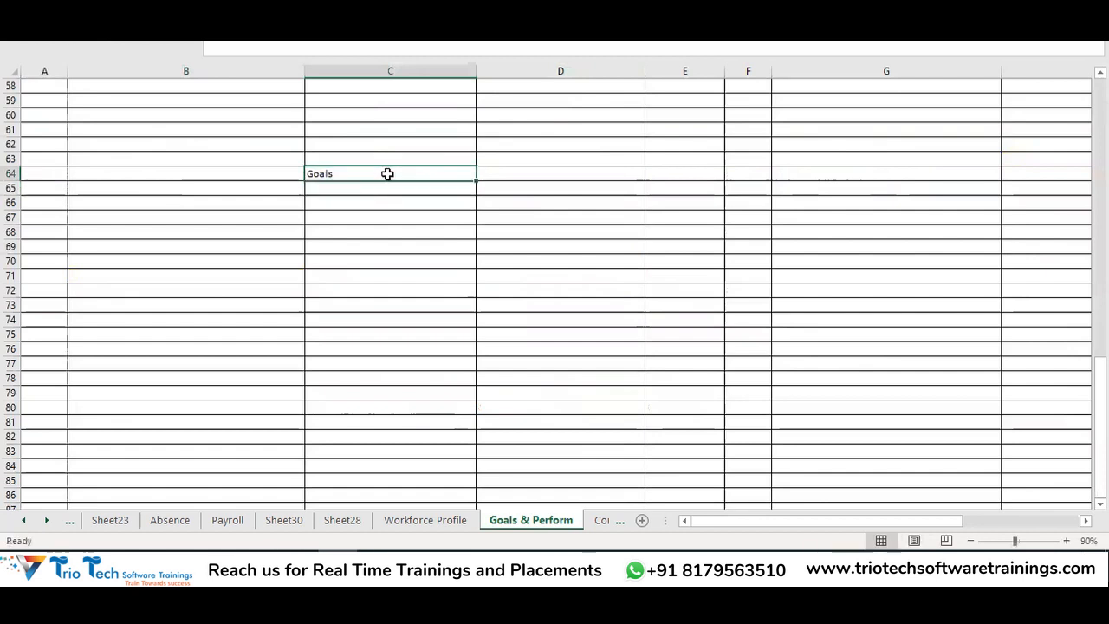
pyautogui.click(55, 11)
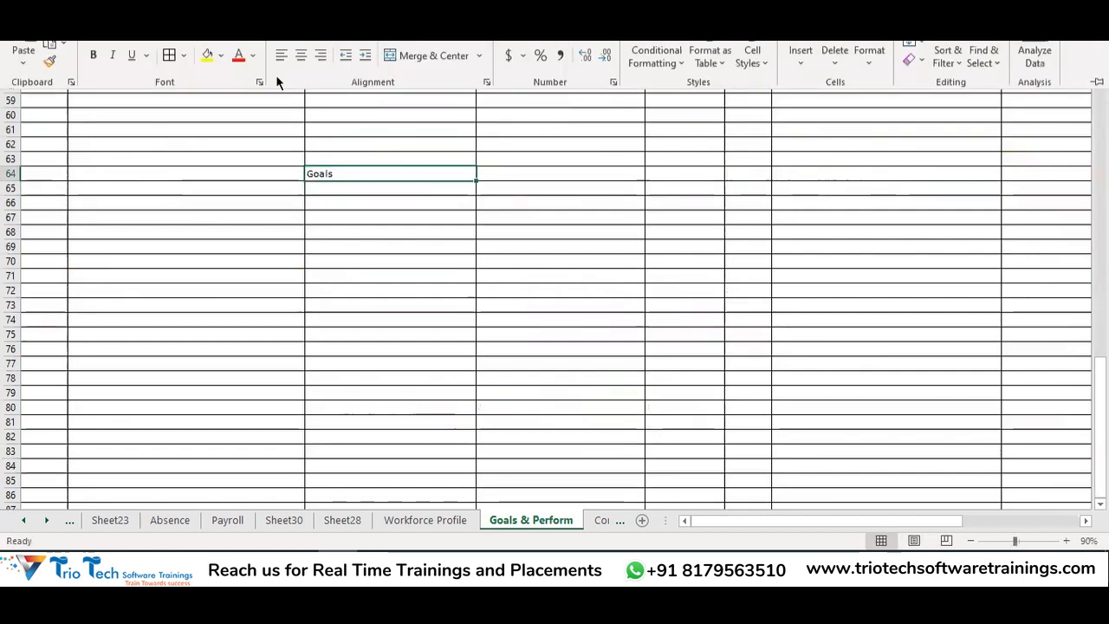
pyautogui.click(208, 56)
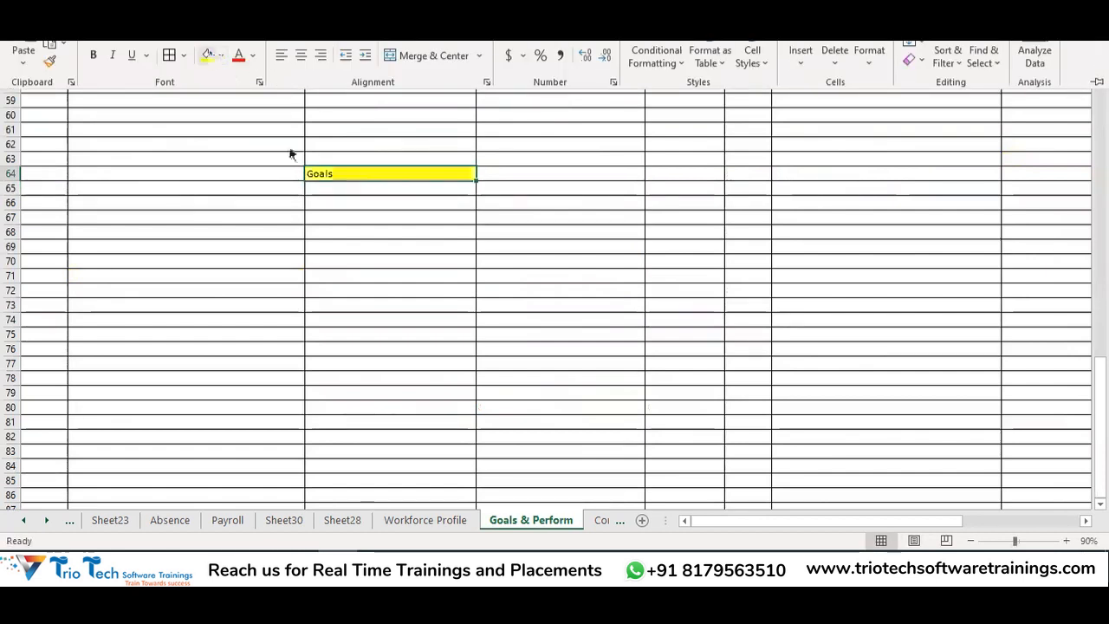
pyautogui.click(315, 201)
pyautogui.write('Sa')
pyautogui.write('t of Targ')
pyautogui.write('ets/')
pyautogui.write(' Objectives')
# Commit 'Set of Targets/ Objectives' in C66 and add a bold 'Jan - Dec - Performance Evaluation Period' label in B68
pyautogui.press('Return')
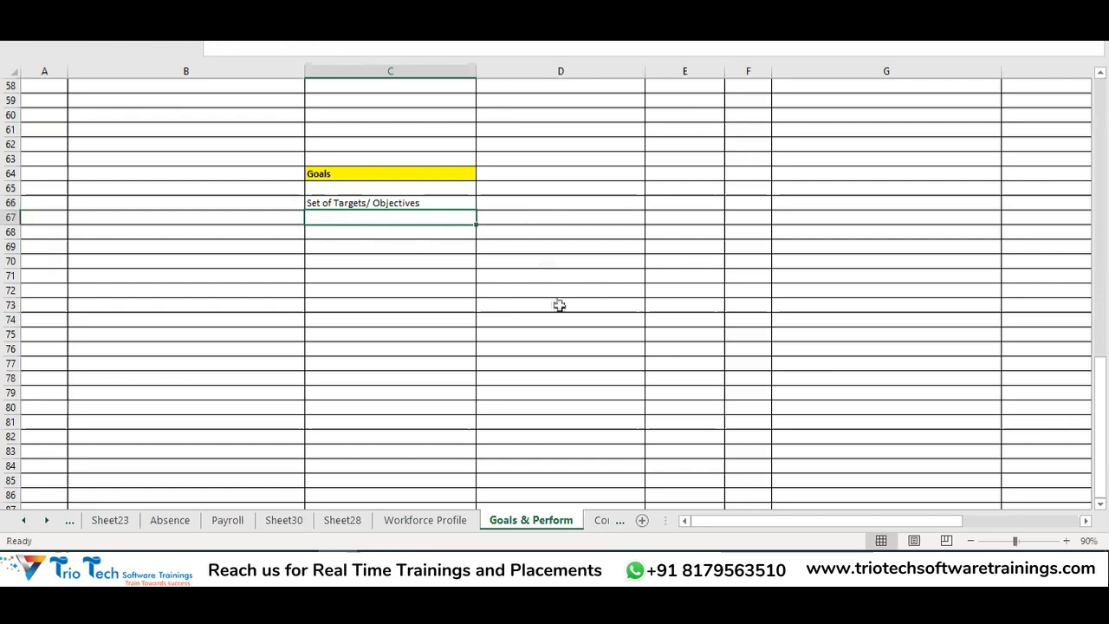
pyautogui.click(411, 262)
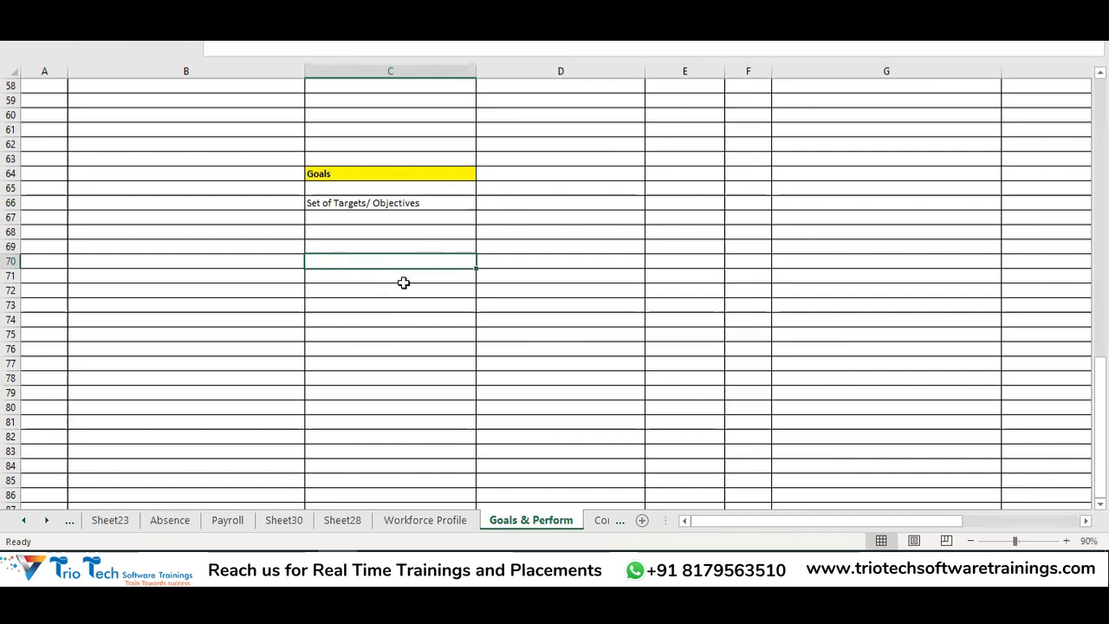
pyautogui.click(250, 233)
pyautogui.write('Ja')
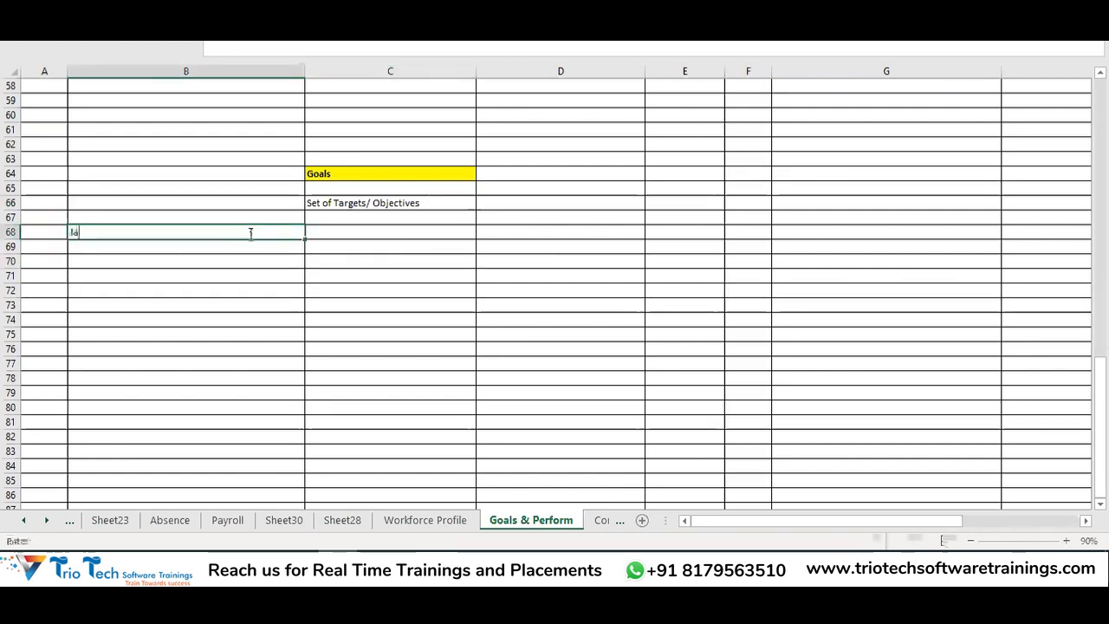
pyautogui.write('n - Dec ')
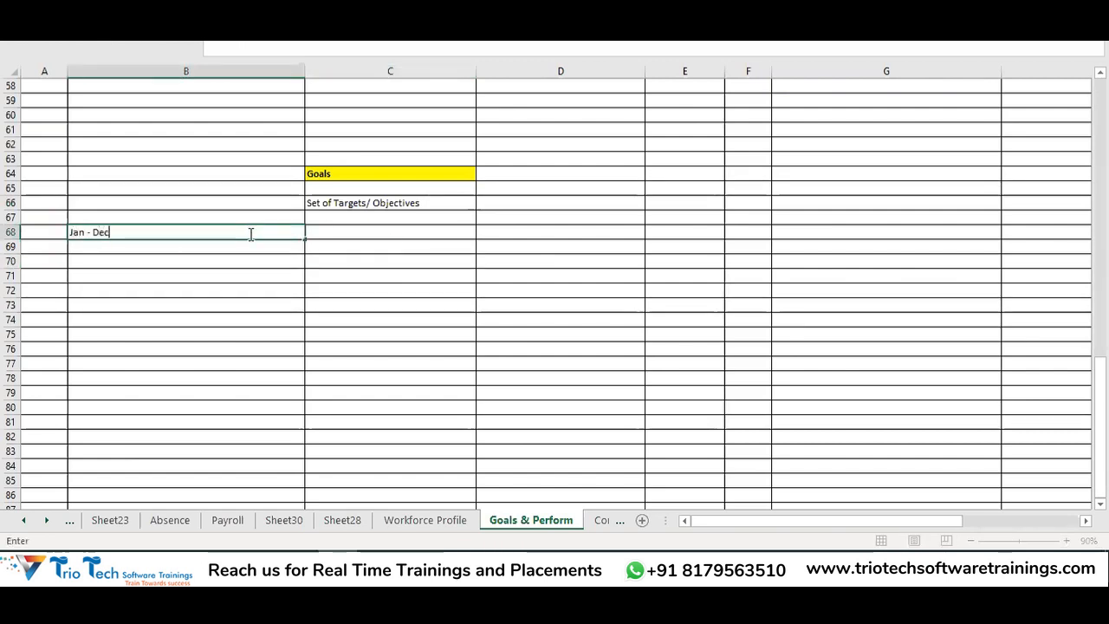
pyautogui.write('- Performance Evalaution Period')
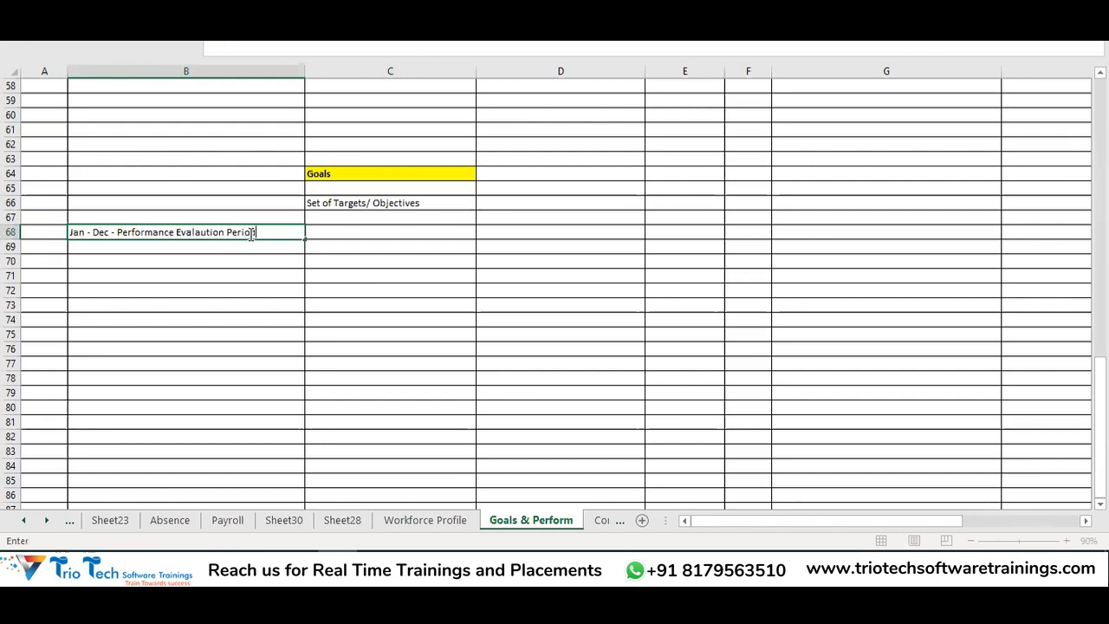
pyautogui.hotkey('ctrl', 'Return')
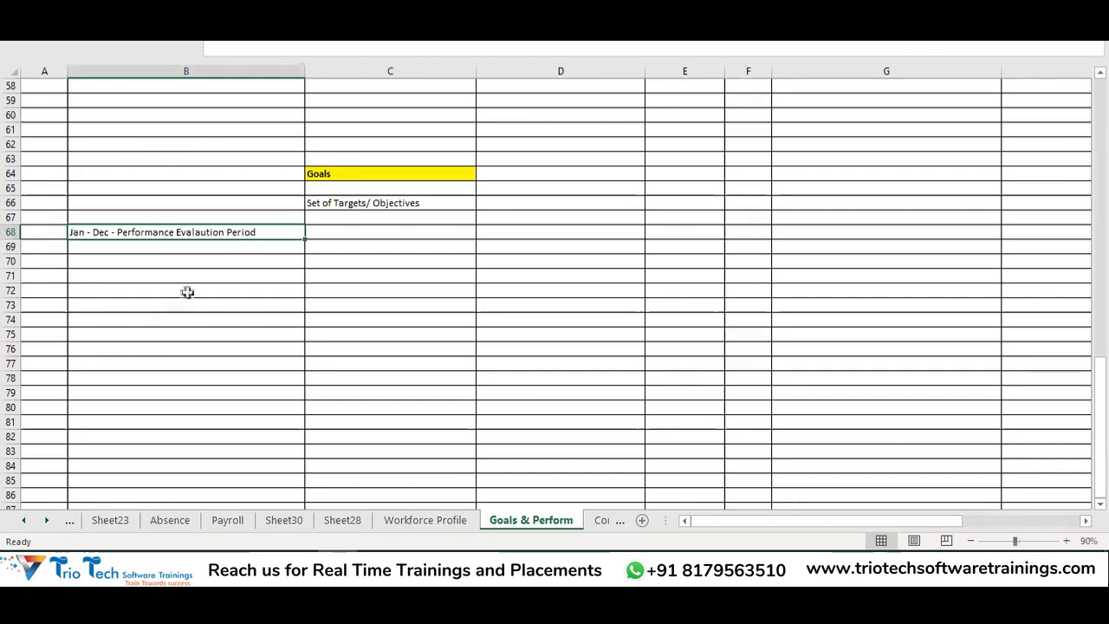
pyautogui.hotkey('ctrl', 'b')
pyautogui.click(166, 276)
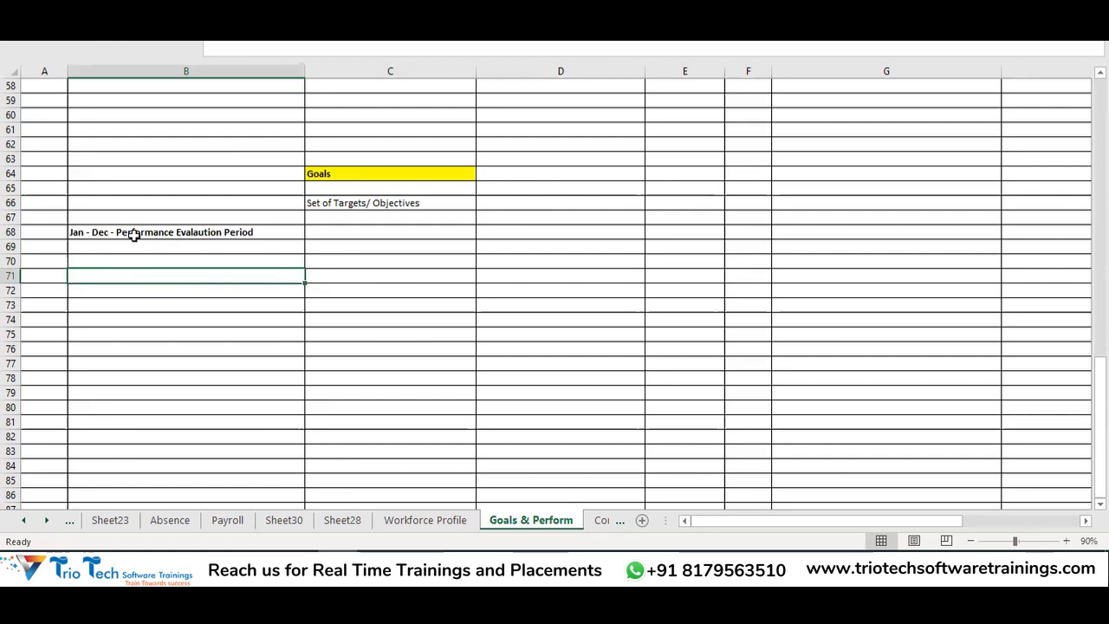
pyautogui.click(146, 232)
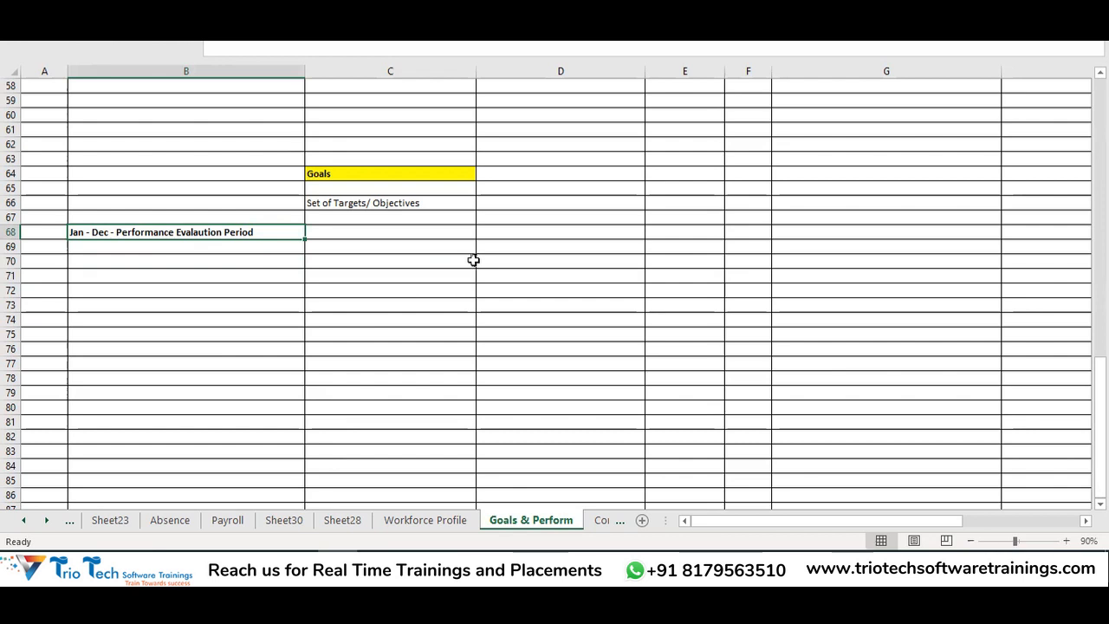
pyautogui.click(382, 178)
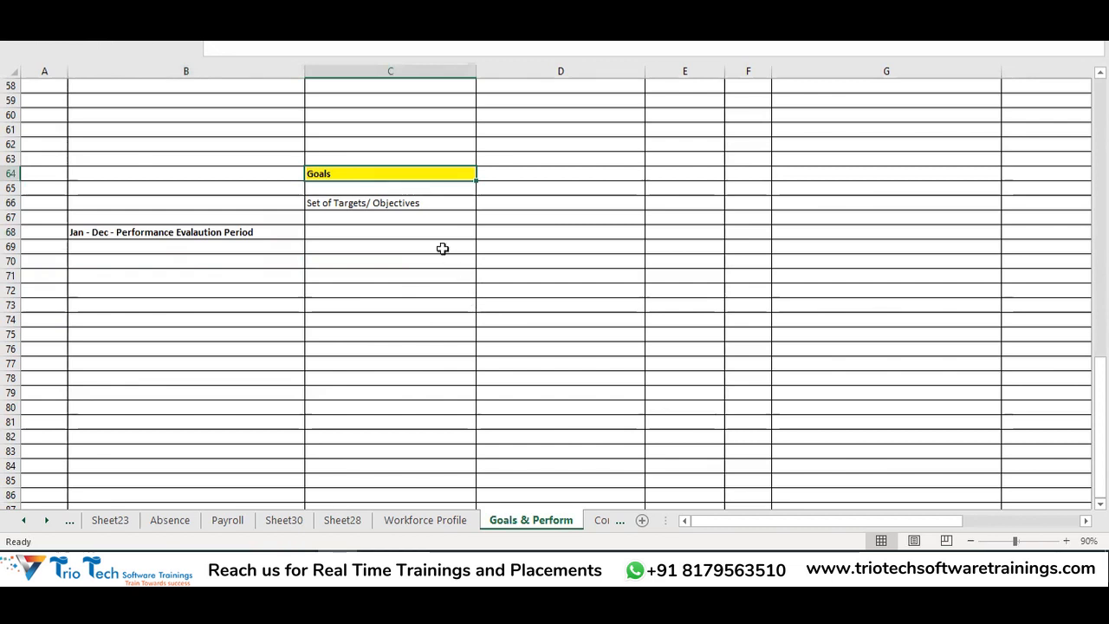
pyautogui.click(398, 203)
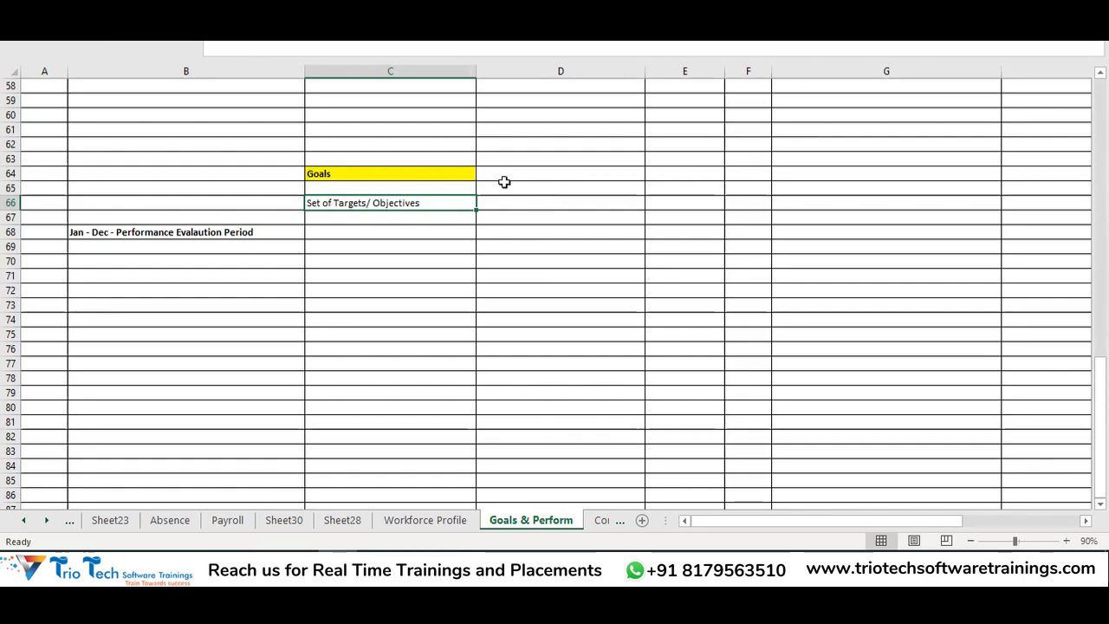
pyautogui.moveTo(508, 184); pyautogui.dragTo(525, 274)
pyautogui.click(201, 234)
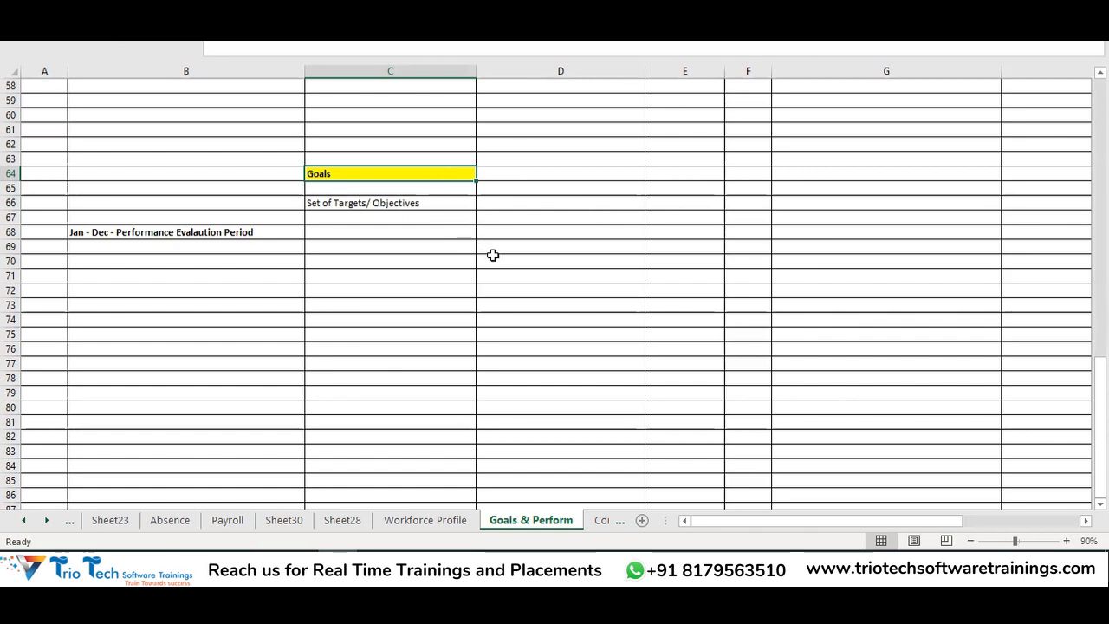
pyautogui.click(411, 294)
pyautogui.click(362, 173)
pyautogui.moveTo(362, 173); pyautogui.dragTo(413, 355)
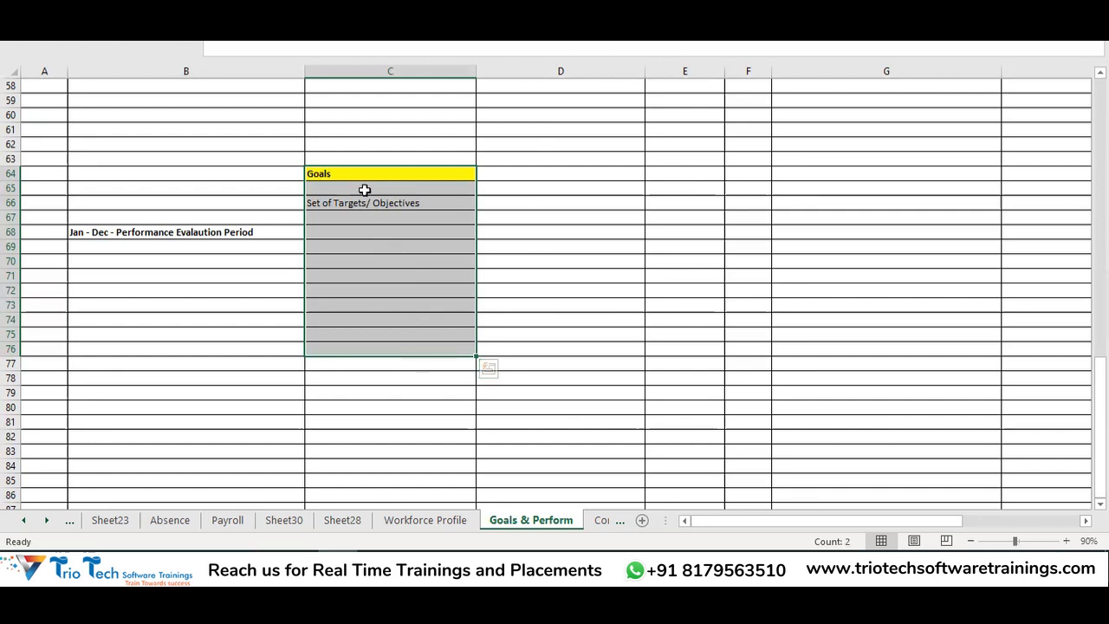
pyautogui.click(355, 173)
pyautogui.click(380, 212)
pyautogui.click(364, 204)
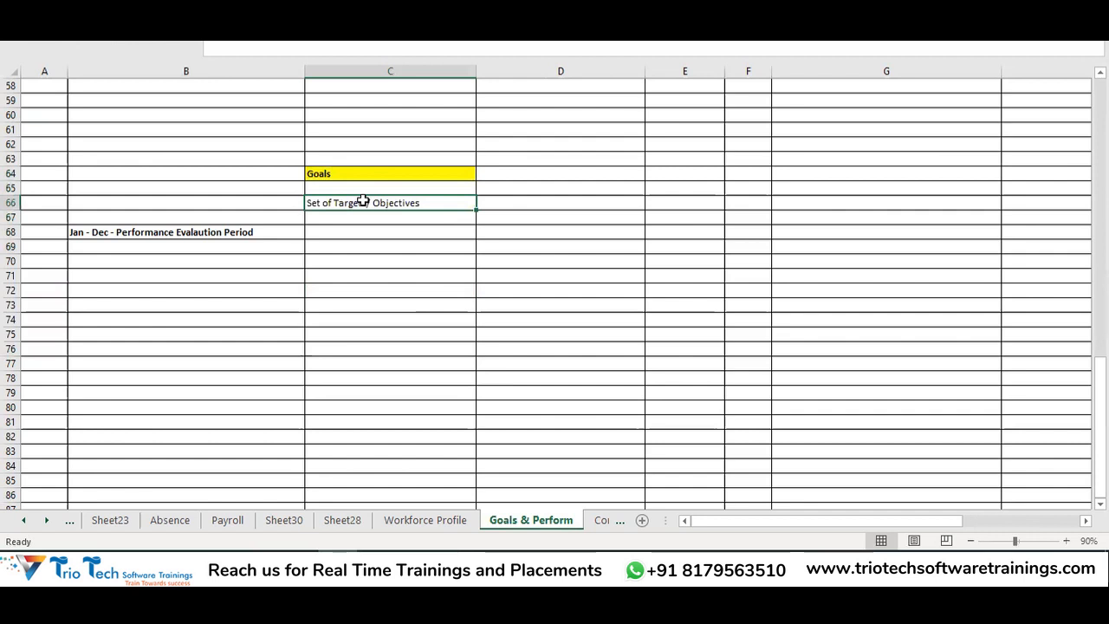
pyautogui.click(522, 174)
pyautogui.write('Sales')
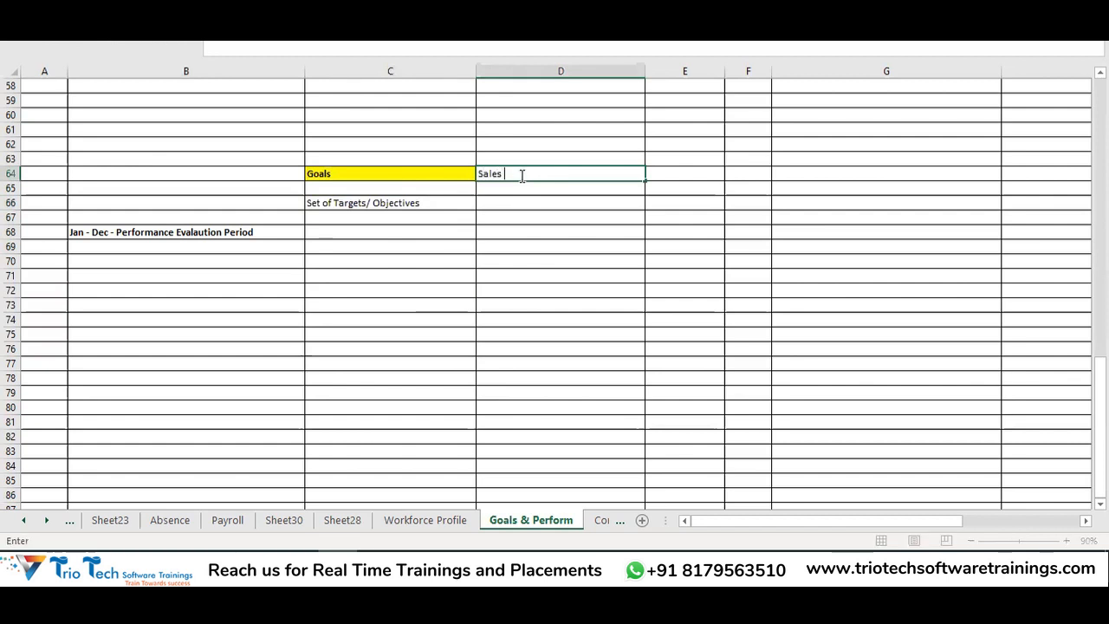
pyautogui.write(' Manager')
pyautogui.press('Return')
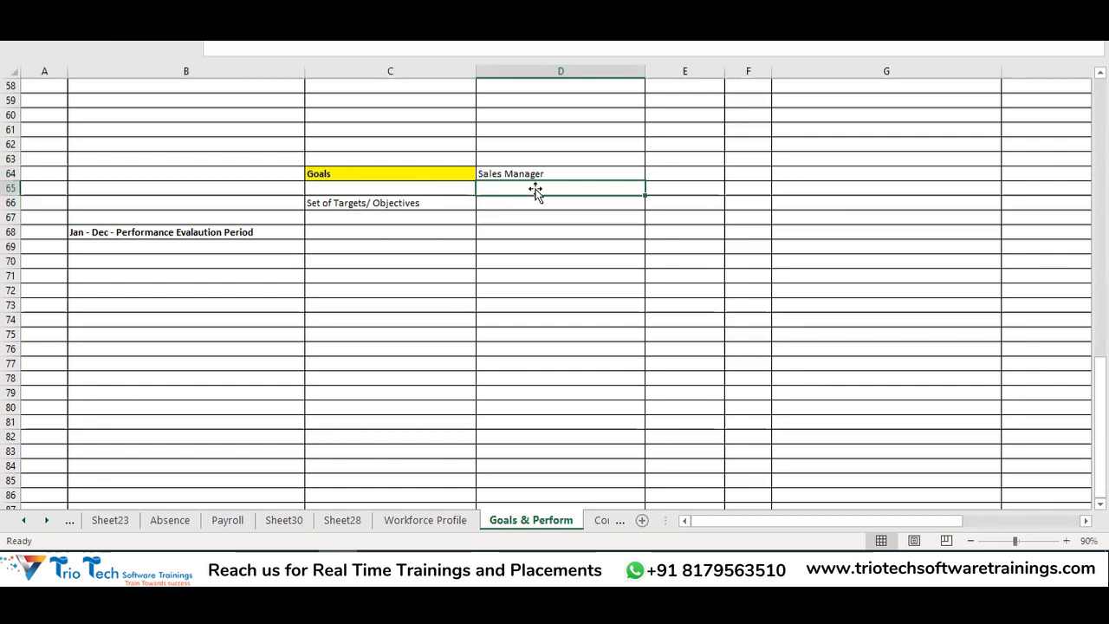
pyautogui.click(532, 173)
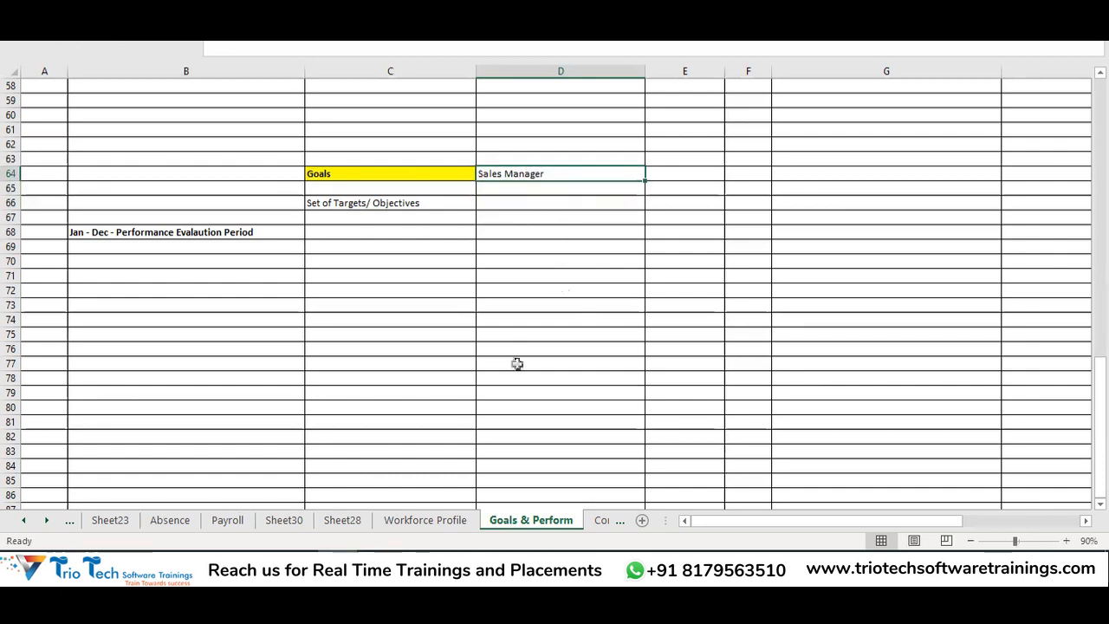
pyautogui.click(347, 174)
pyautogui.moveTo(384, 209); pyautogui.dragTo(383, 365)
pyautogui.click(517, 203)
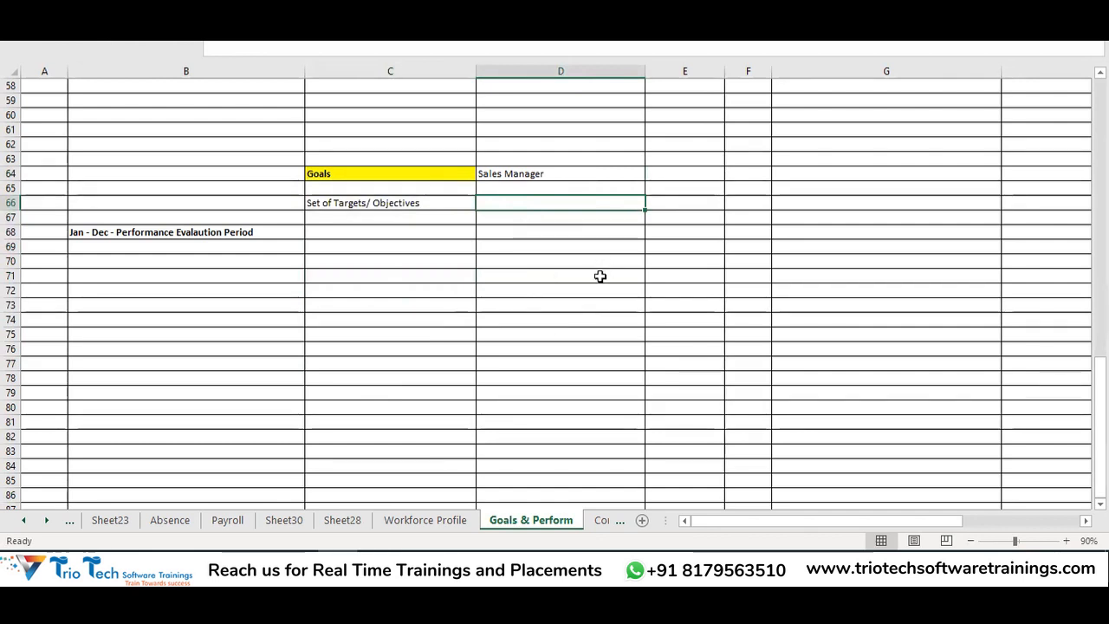
pyautogui.click(506, 171)
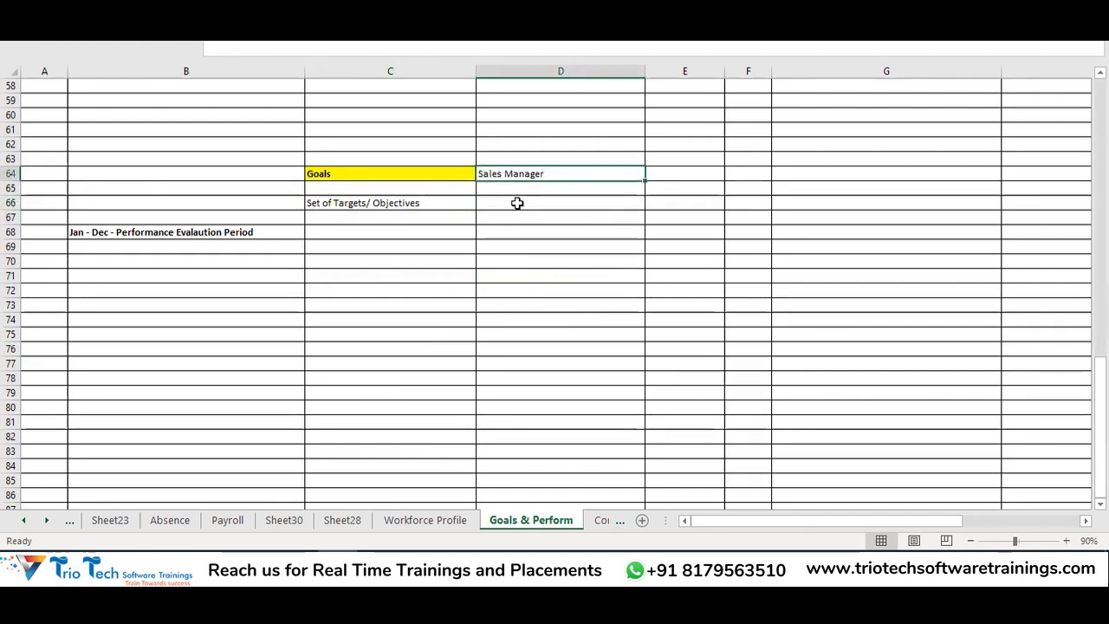
pyautogui.click(517, 203)
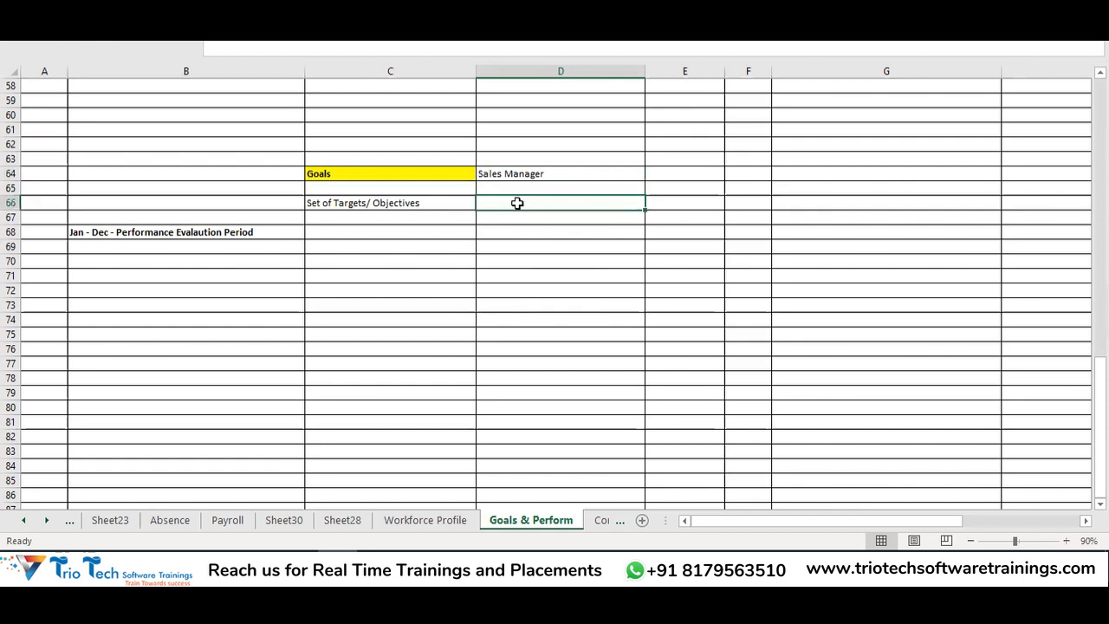
pyautogui.click(513, 175)
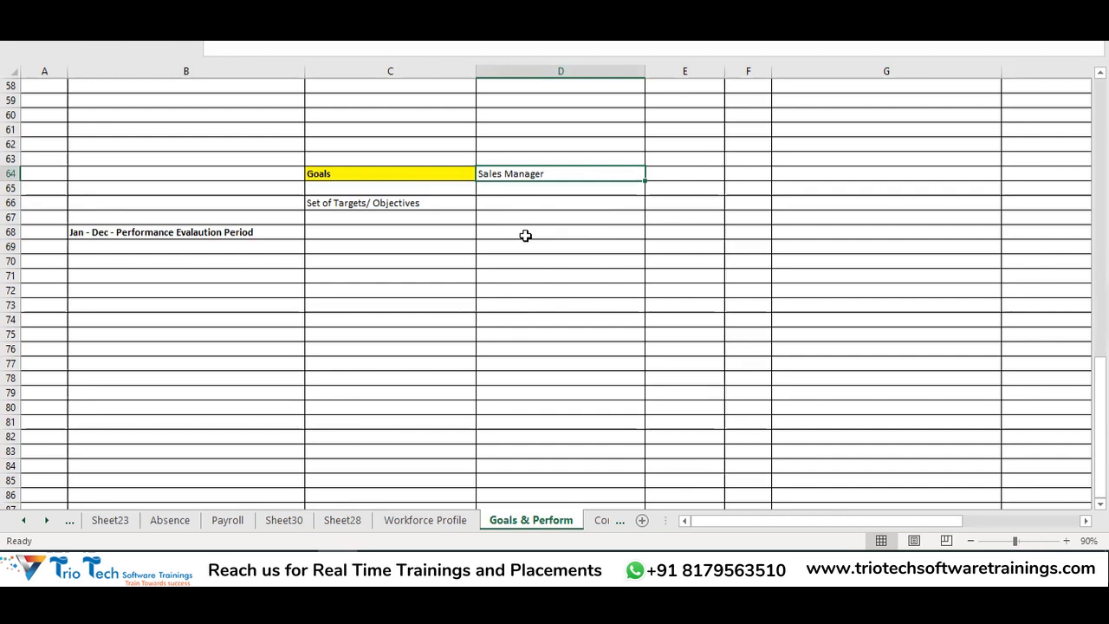
pyautogui.click(519, 208)
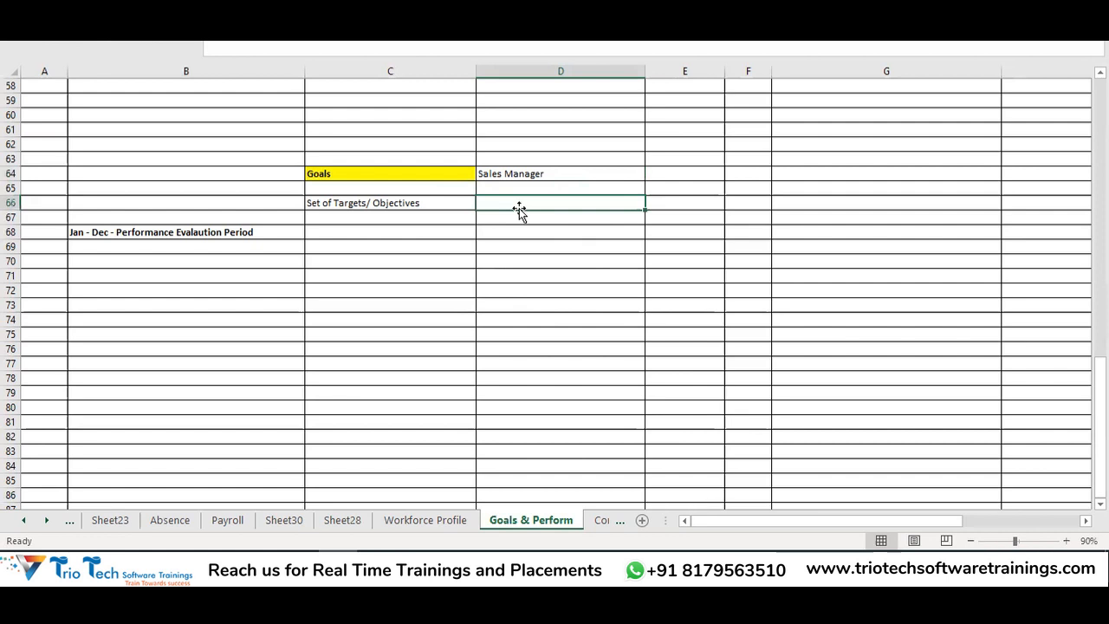
# Enter goals in D66:D68: Generate 70% of Sales Revenue, Create Brand Awareness, Conduct Atleast 20 Sales Program
pyautogui.write('Cre')
pyautogui.press('BackSpace')
pyautogui.press('BackSpace')
pyautogui.press('BackSpace')
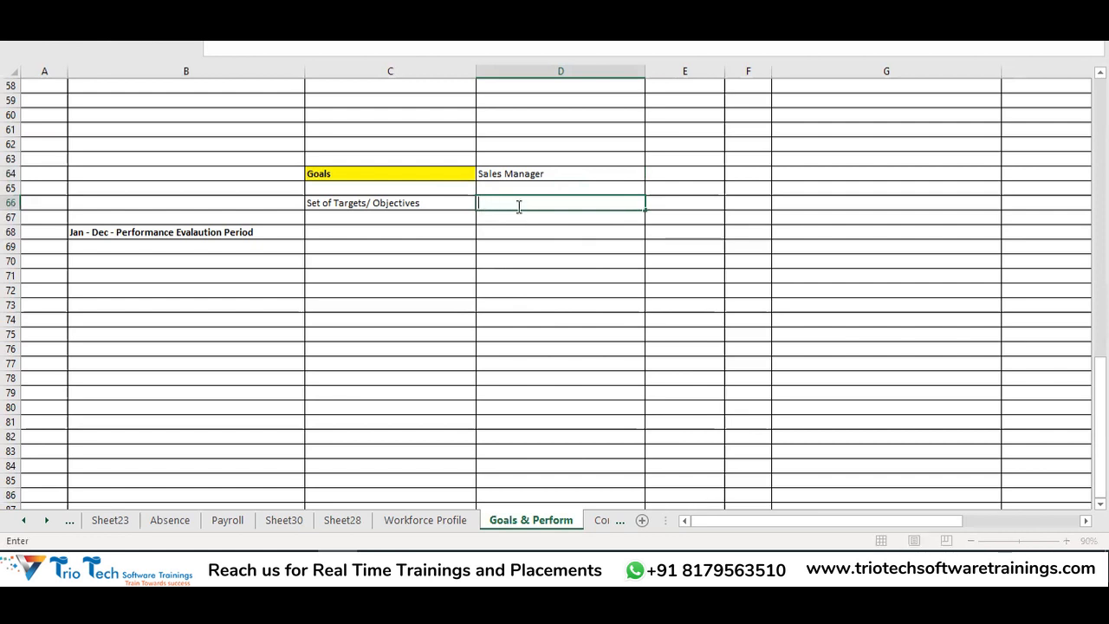
pyautogui.write('Generate ')
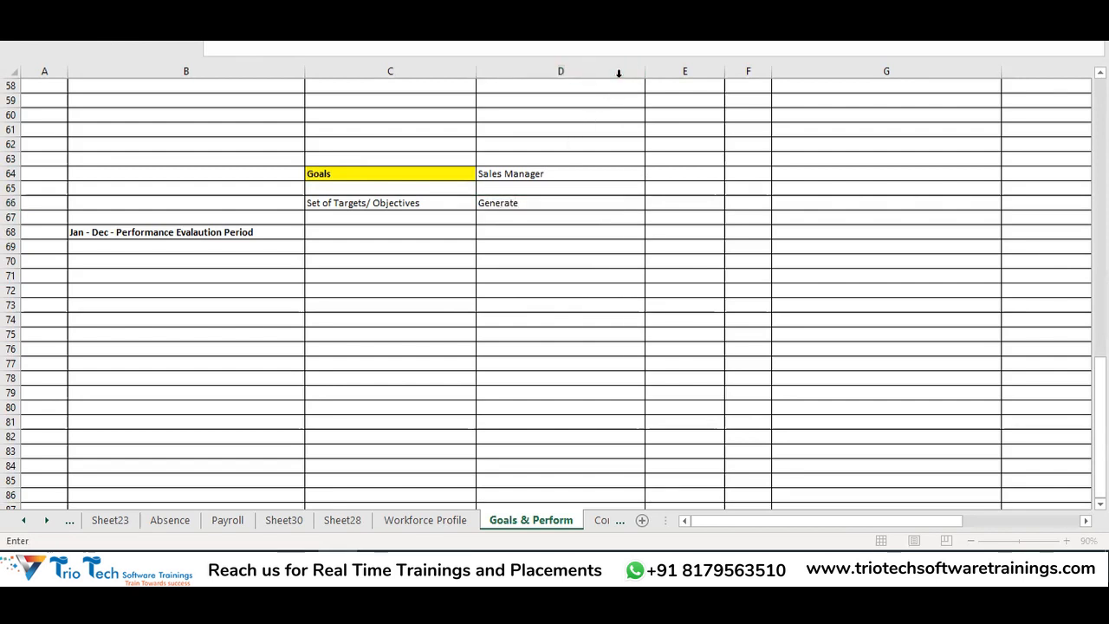
pyautogui.write('70% of Salew')
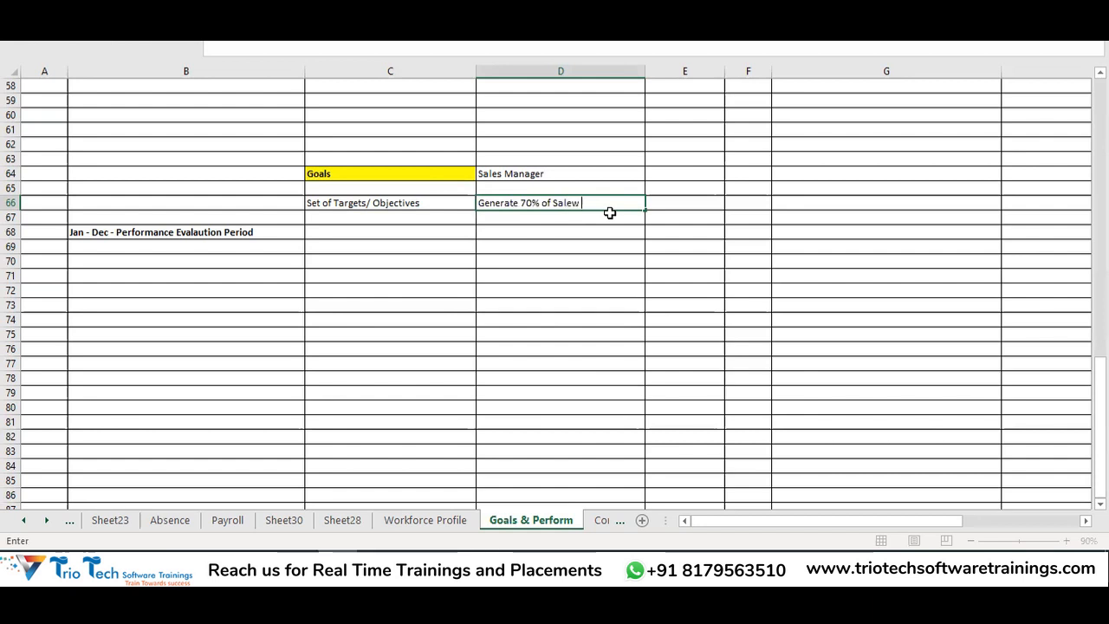
pyautogui.press('BackSpace')
pyautogui.write('s Revenue')
pyautogui.press('Return')
pyautogui.press('Return')
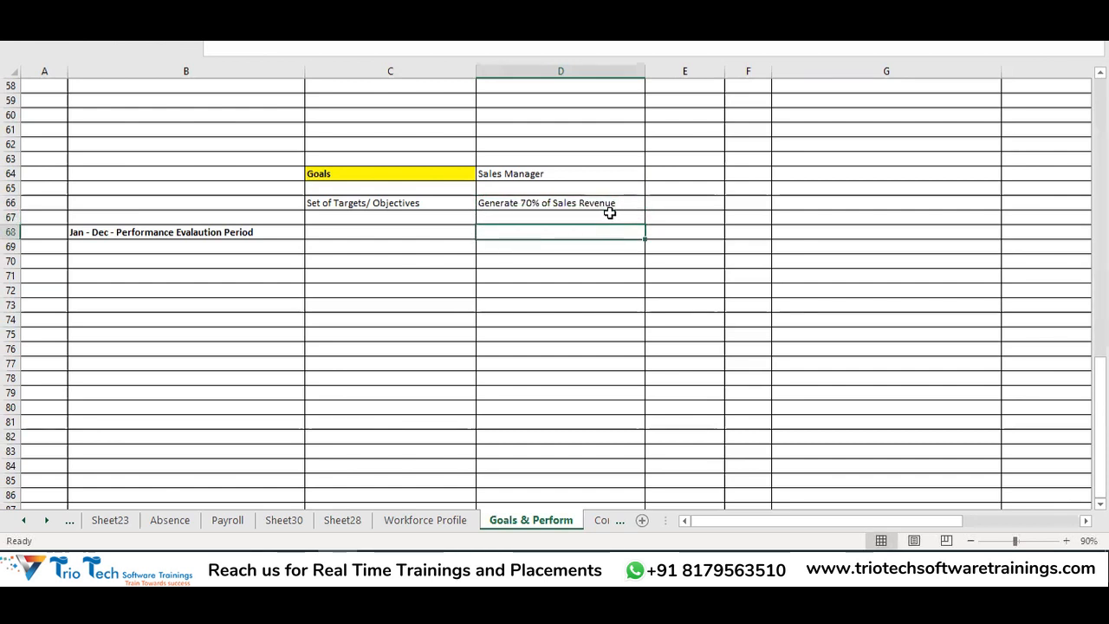
pyautogui.click(545, 220)
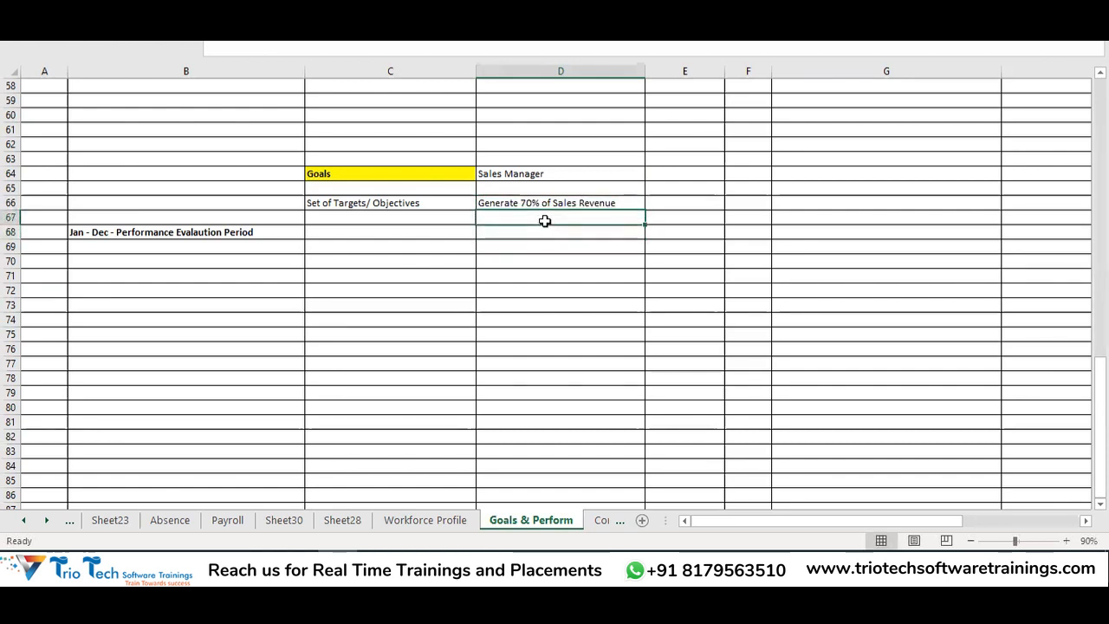
pyautogui.write('C')
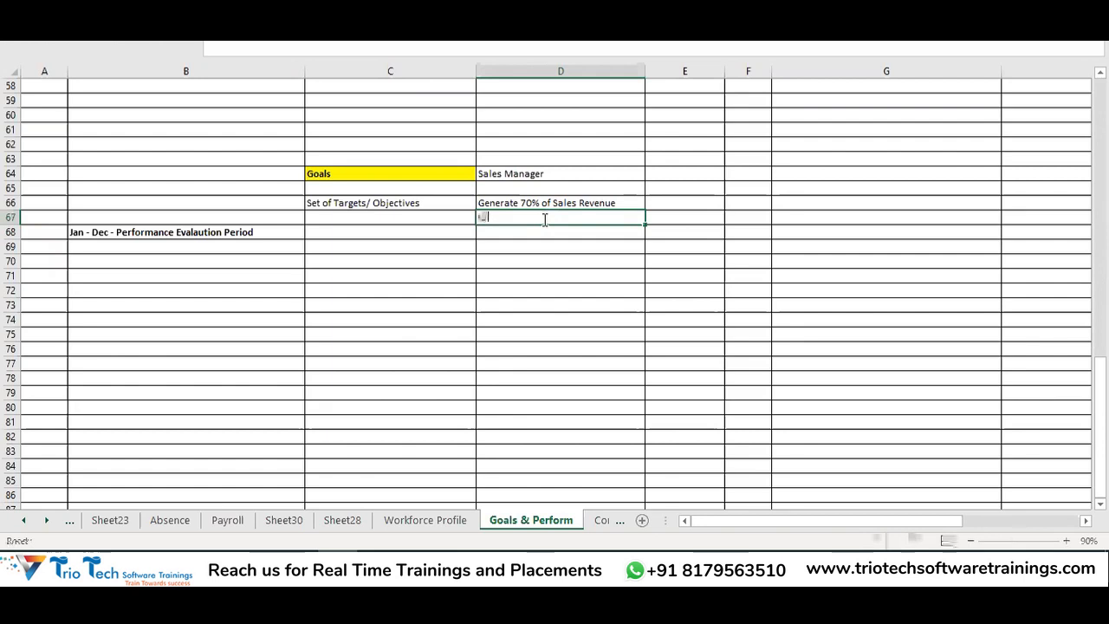
pyautogui.write('reate Branc')
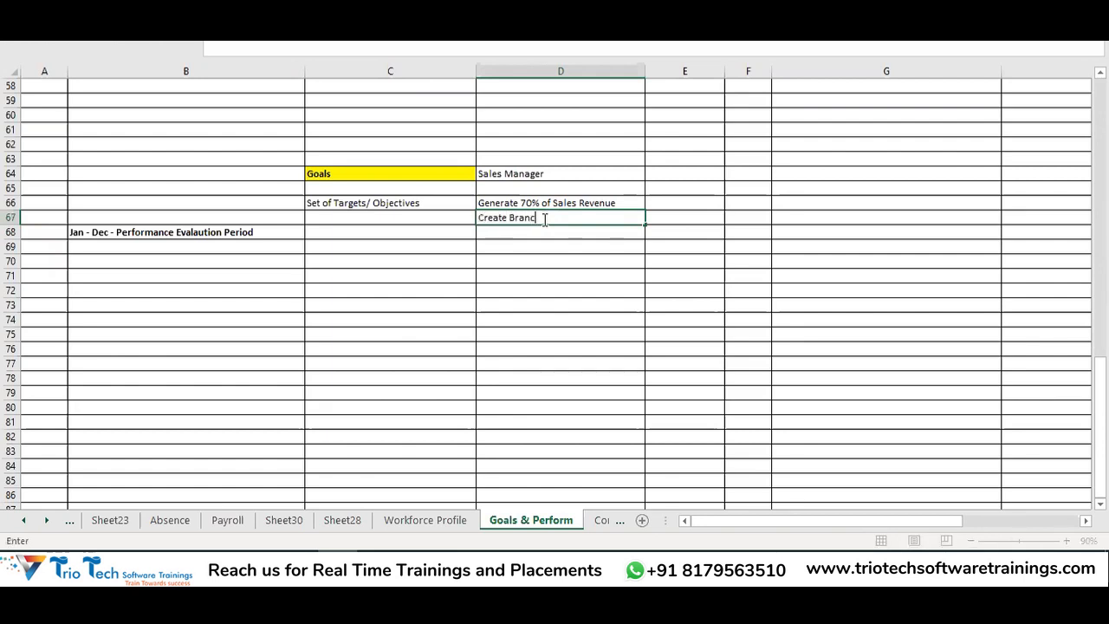
pyautogui.press('BackSpace')
pyautogui.write('d Awa')
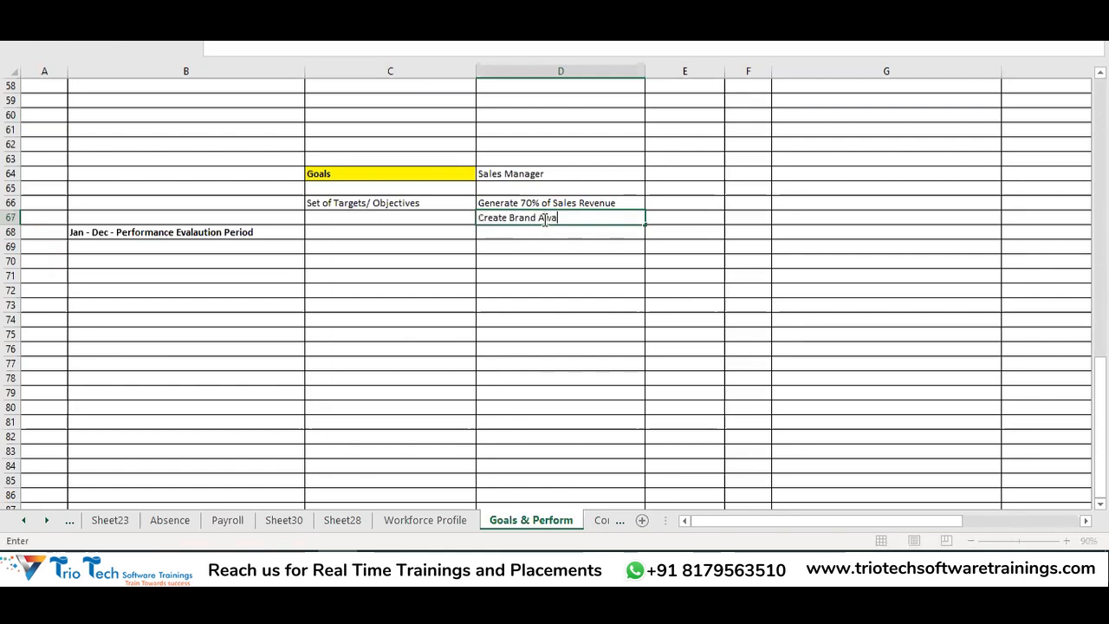
pyautogui.write('rene')
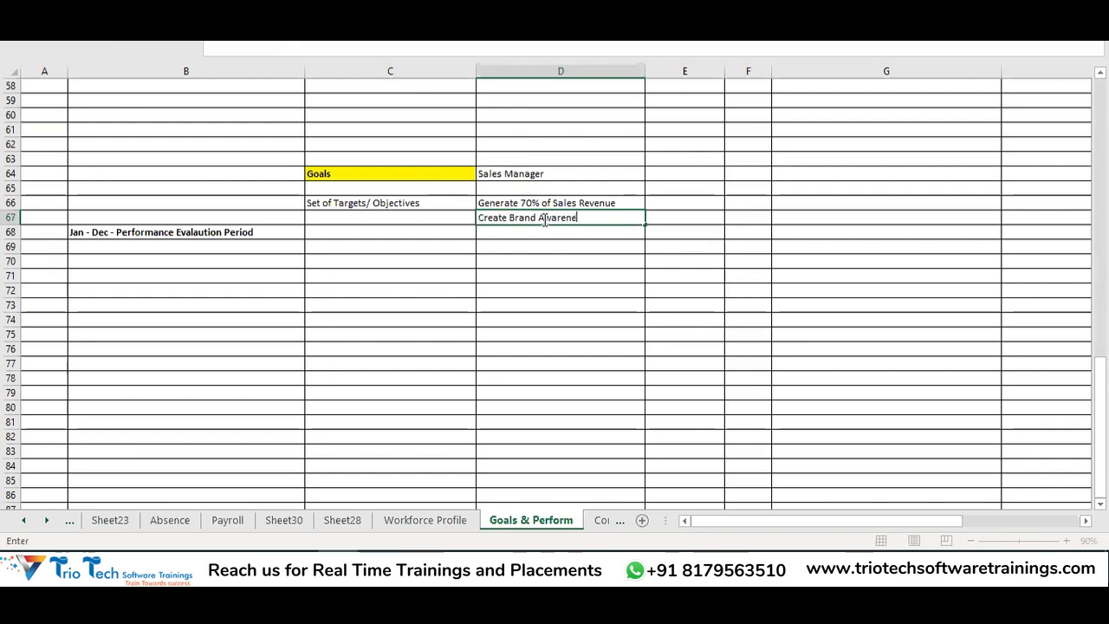
pyautogui.write('ss')
pyautogui.press('Return')
pyautogui.write('Condu')
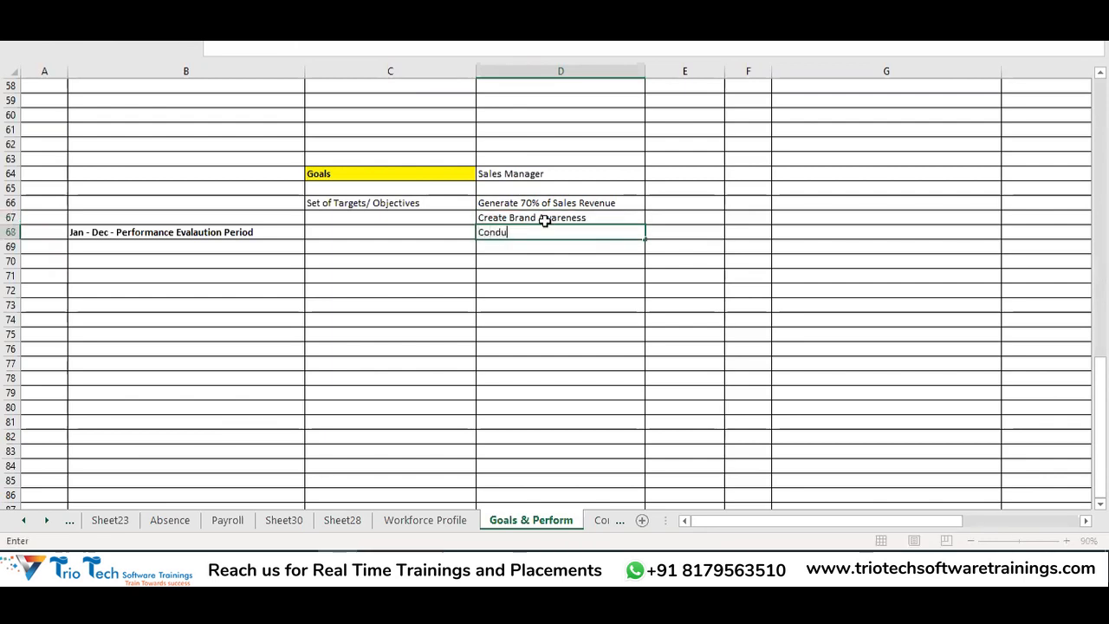
pyautogui.write('ct Atleast 2')
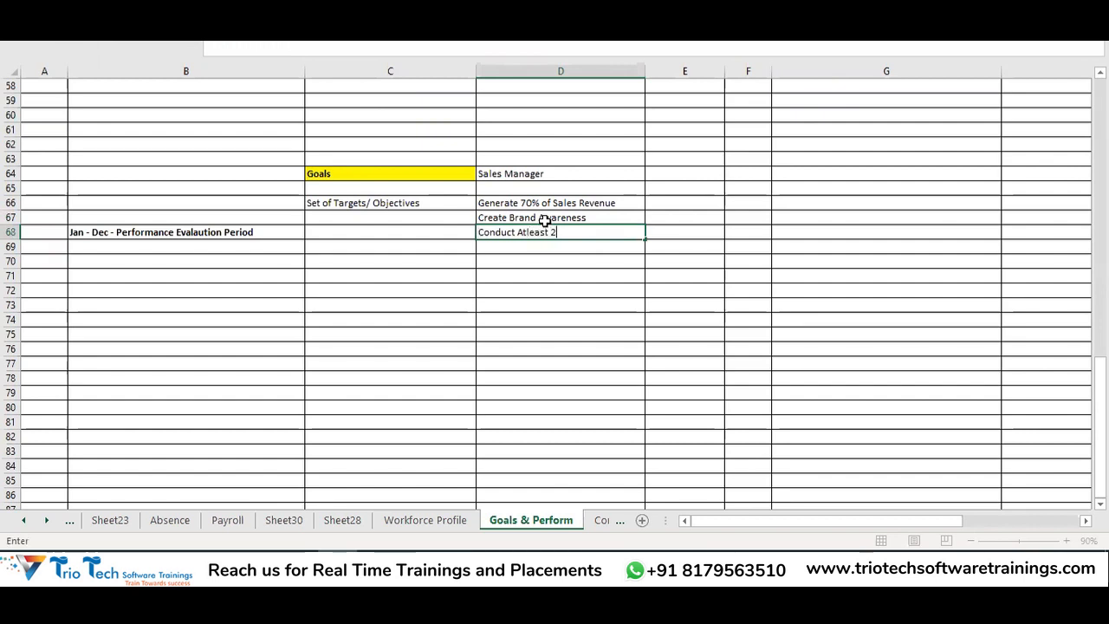
pyautogui.write('0 S')
pyautogui.write('alee')
pyautogui.write(' Pro')
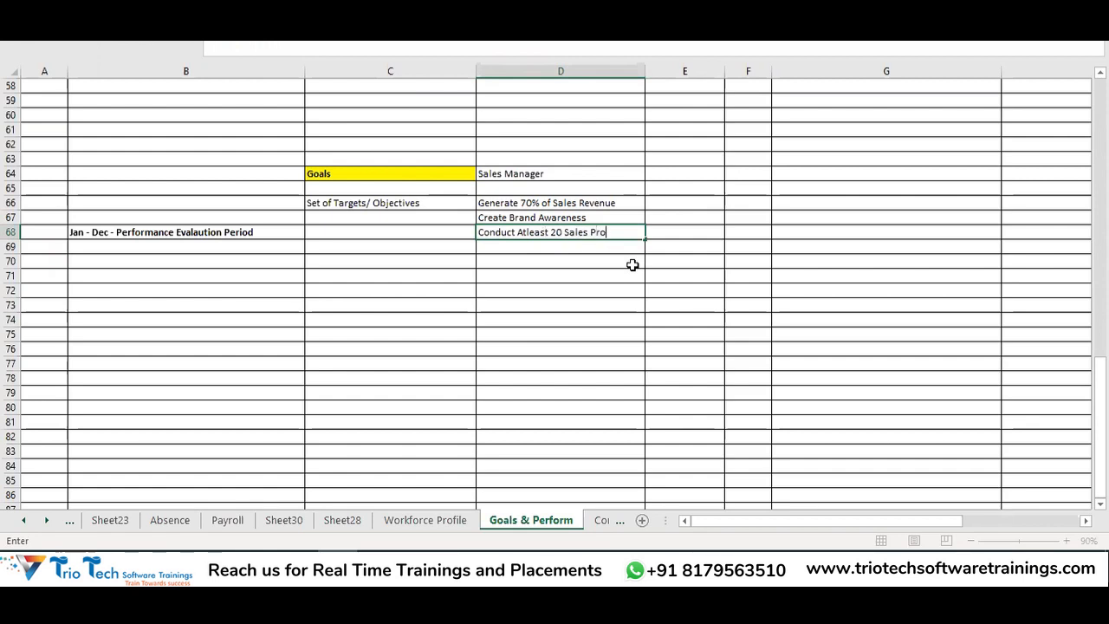
pyautogui.write('gram')
pyautogui.press('Return')
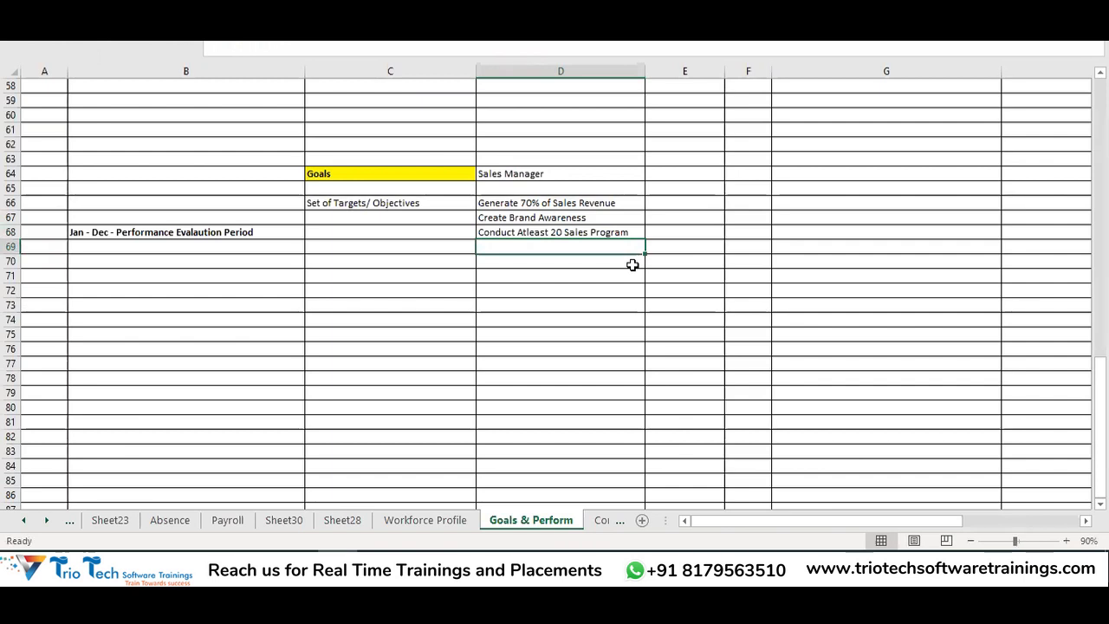
# Enter goals in D69:D71: Build a Sales Team with 10 Members, Introduce 3 Brand New Products, Achieve 40% Sales Conversion with Advertising
pyautogui.write('Createin')
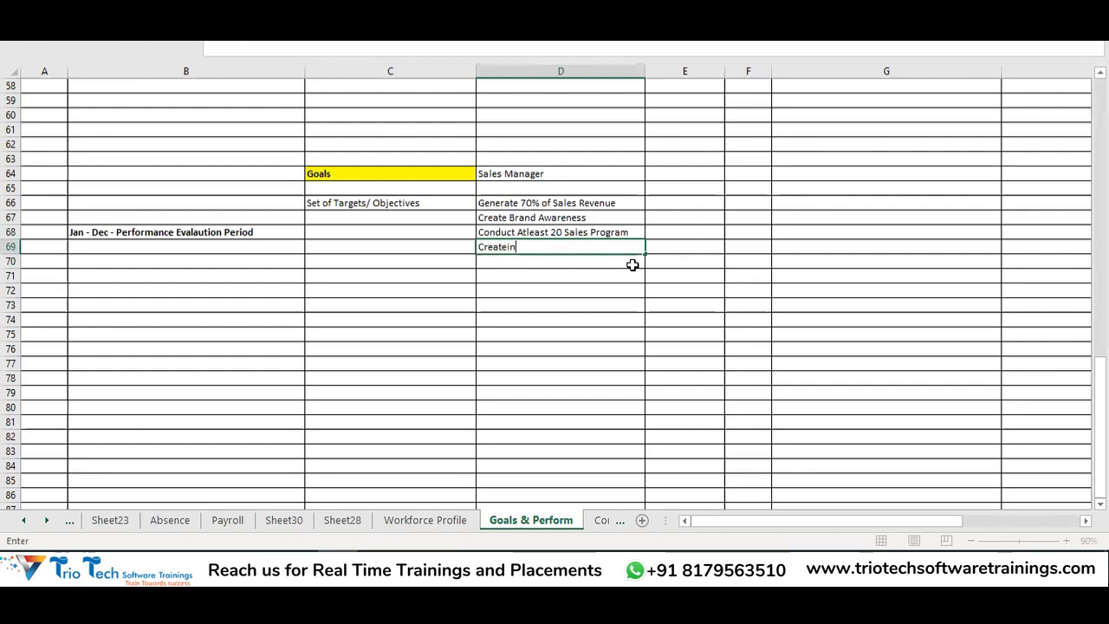
pyautogui.press('BackSpace')
pyautogui.press('BackSpace')
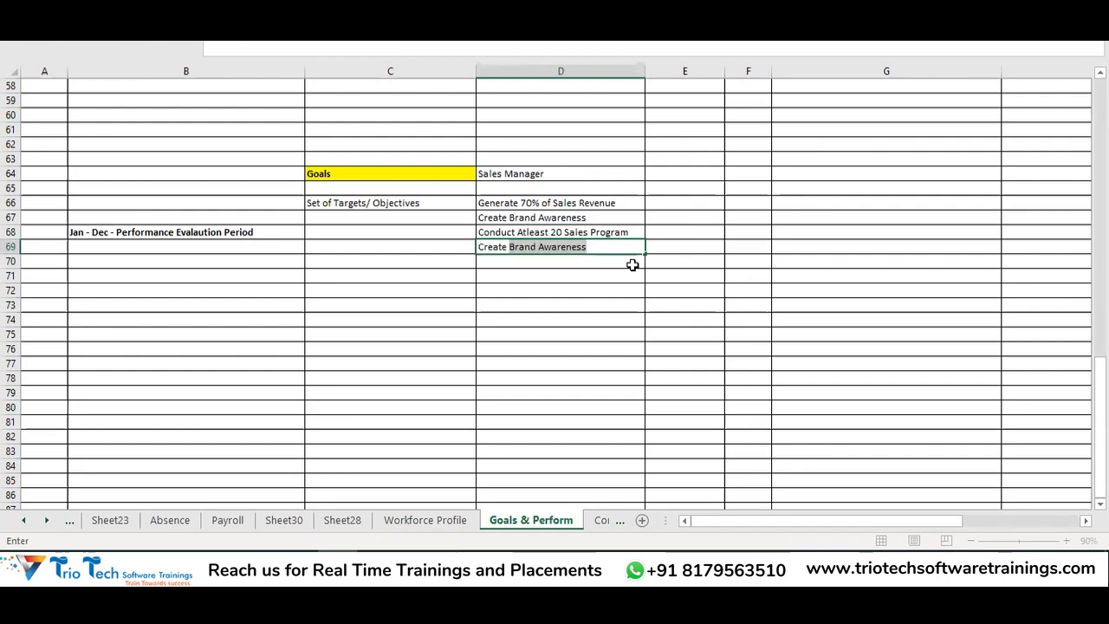
pyautogui.press('BackSpace')
pyautogui.press('BackSpace')
pyautogui.press('BackSpace')
pyautogui.press('BackSpace')
pyautogui.press('BackSpace')
pyautogui.press('BackSpace')
pyautogui.press('BackSpace')
pyautogui.press('BackSpace')
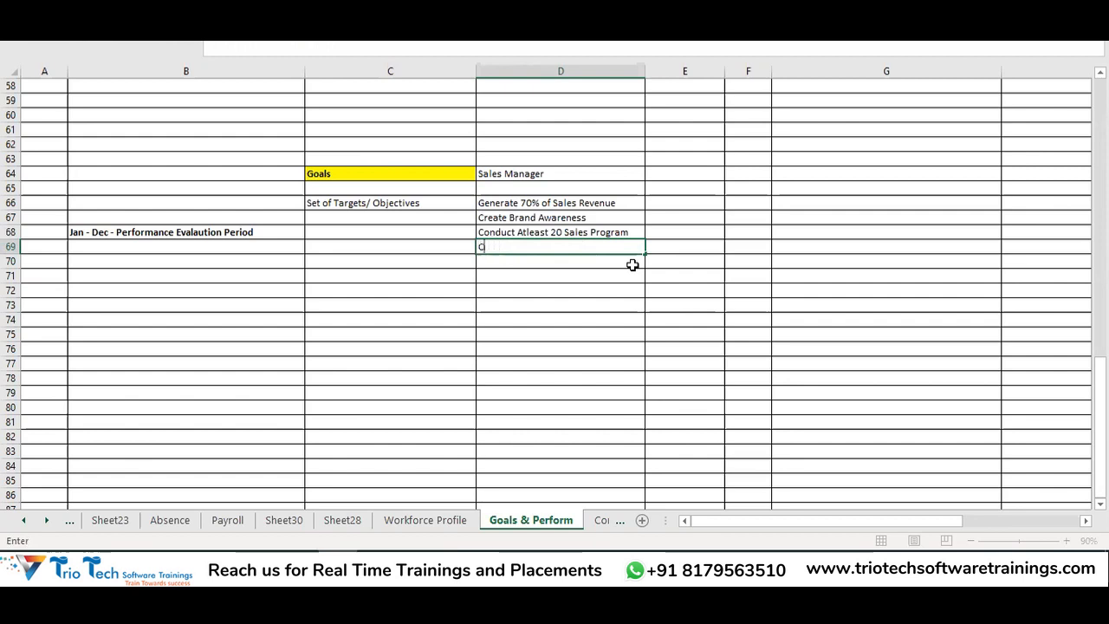
pyautogui.write('Buld ')
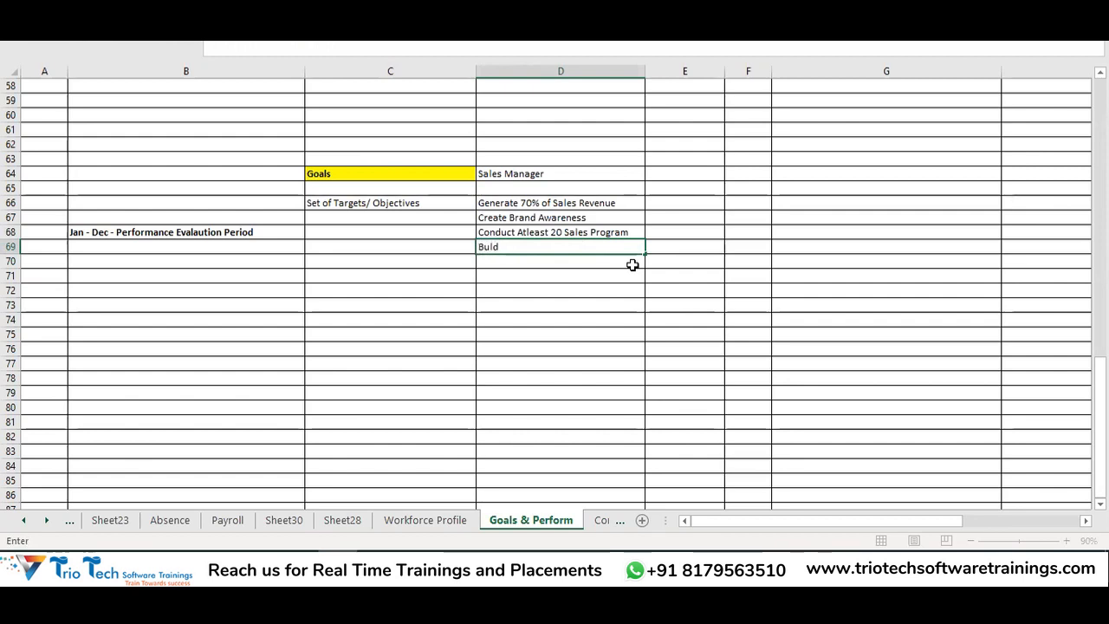
pyautogui.write('a Sales tea')
pyautogui.press('BackSpace')
pyautogui.press('BackSpace')
pyautogui.press('BackSpace')
pyautogui.write('Team with')
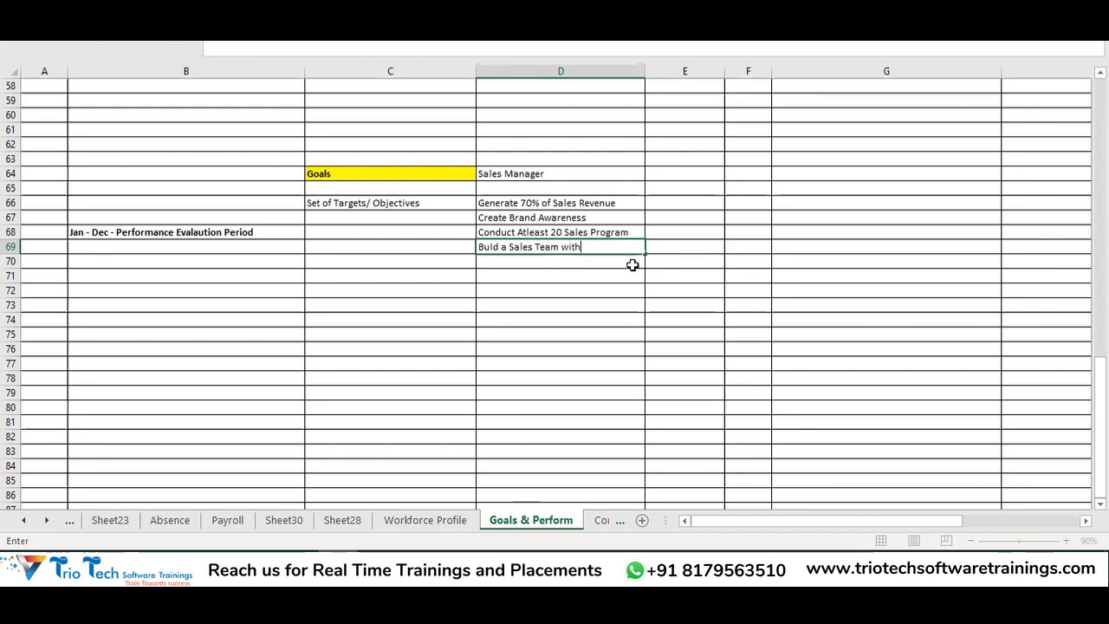
pyautogui.write(' 10 Members')
pyautogui.press('Return')
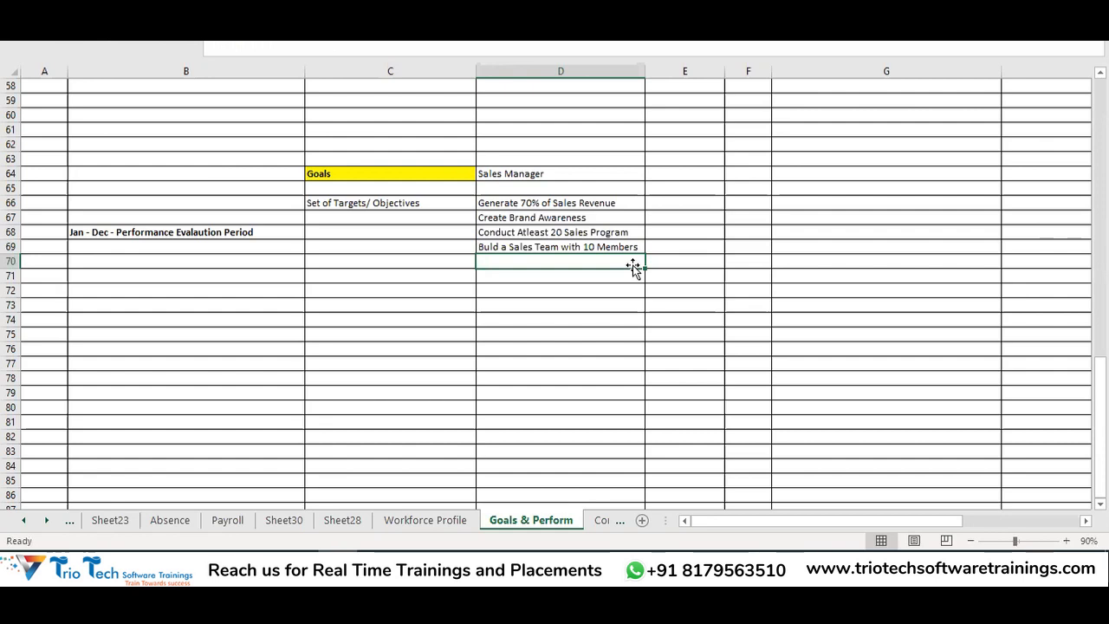
pyautogui.write('Introduc')
pyautogui.write('e 3 Bardn')
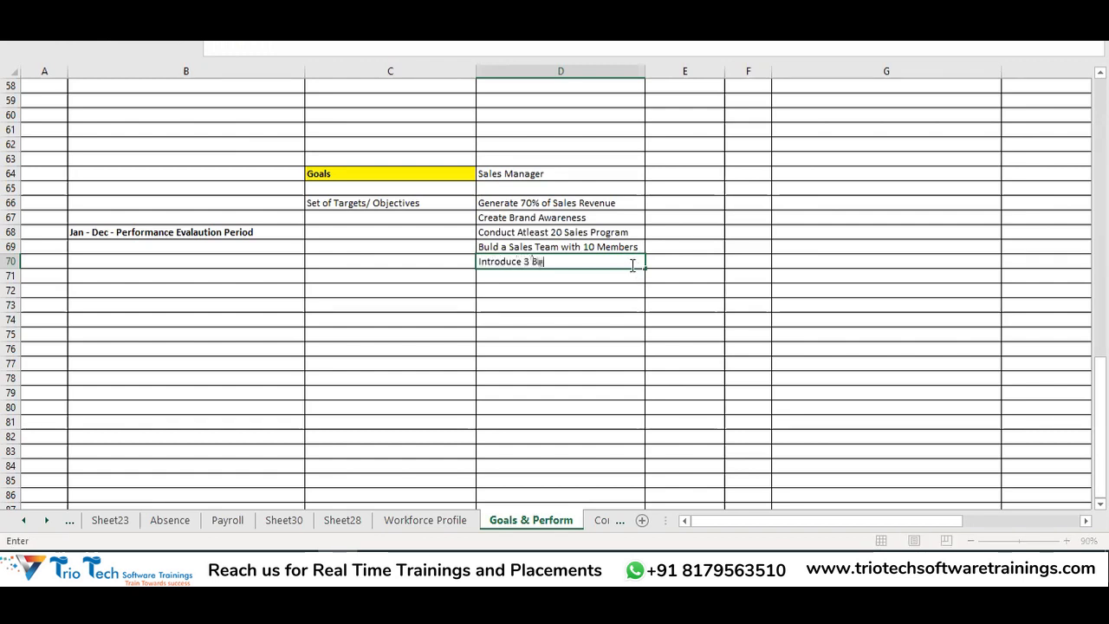
pyautogui.press('BackSpace')
pyautogui.press('BackSpace')
pyautogui.press('BackSpace')
pyautogui.write('ra')
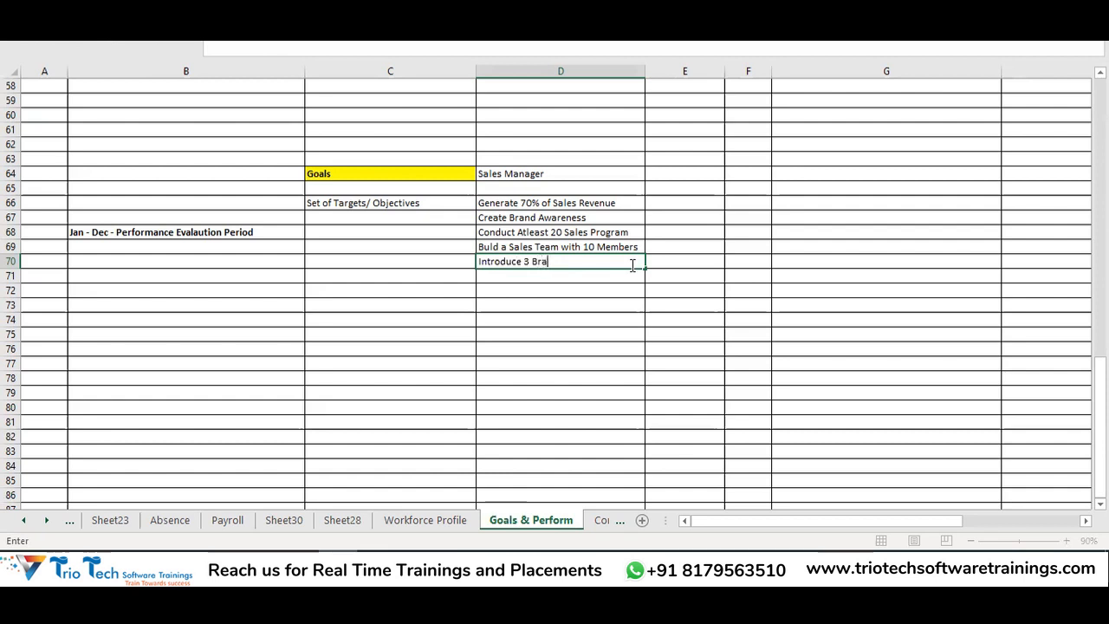
pyautogui.write('nd.New Products')
pyautogui.press('Return')
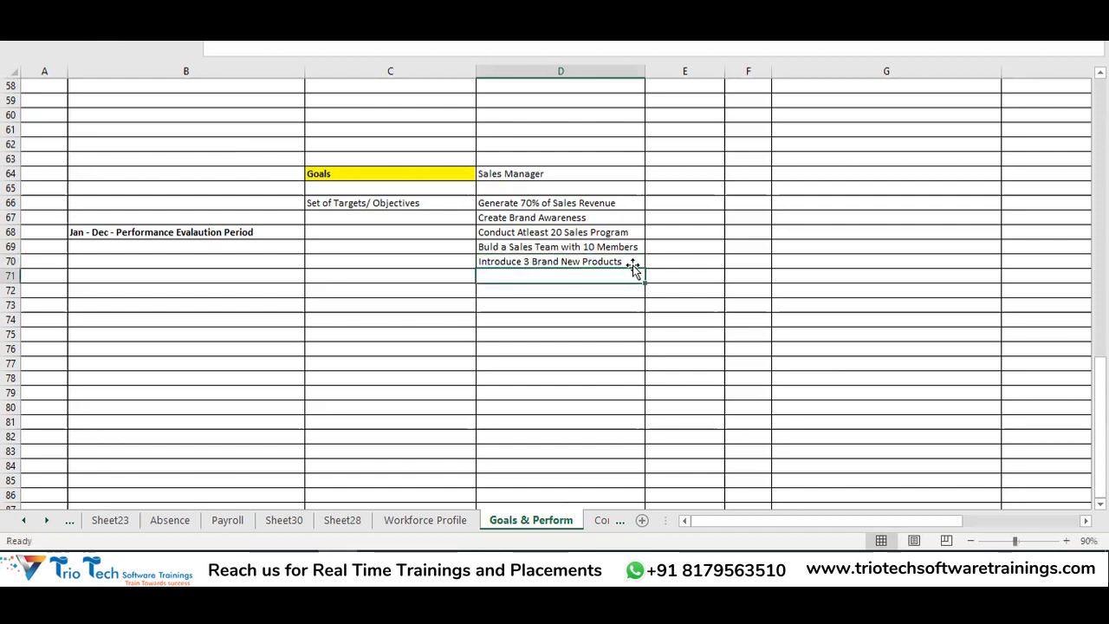
pyautogui.write('Ach')
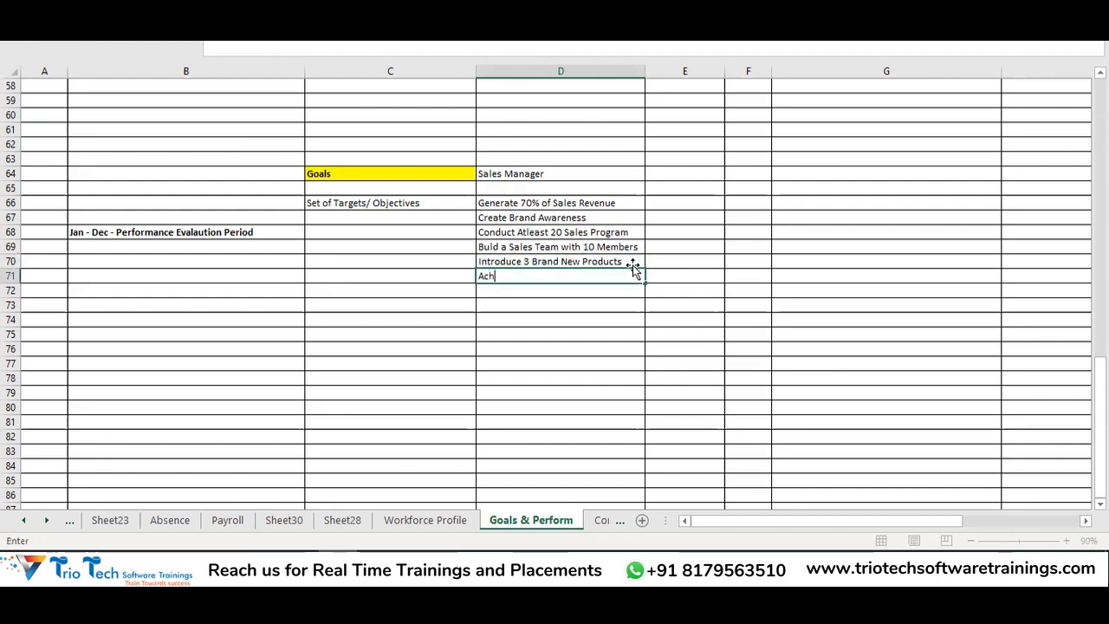
pyautogui.write('eive 40')
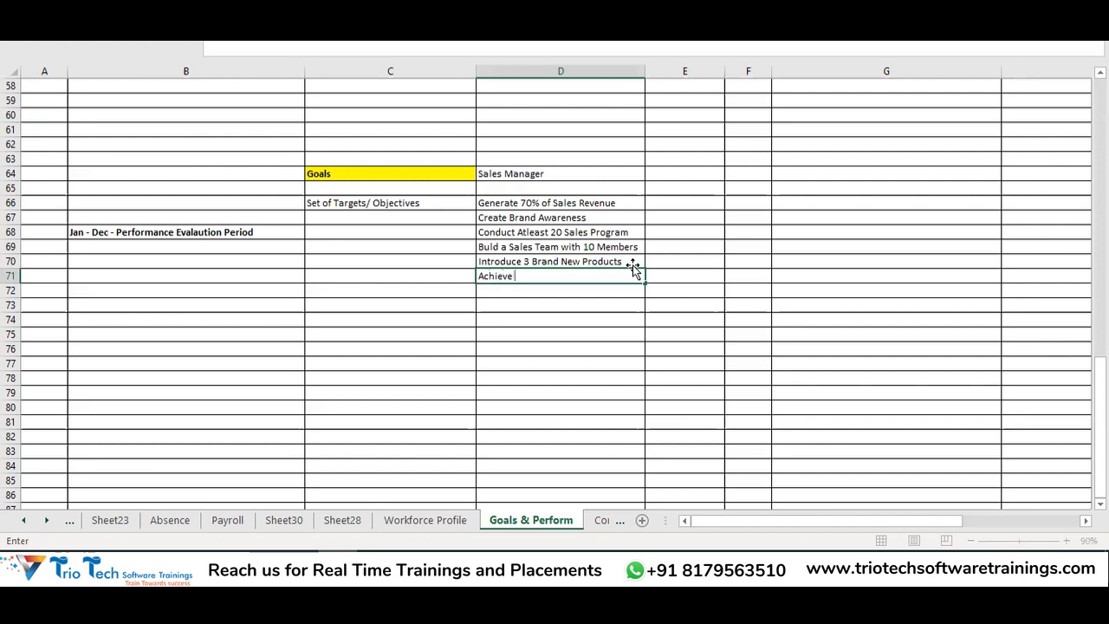
pyautogui.write('% of Sales Con')
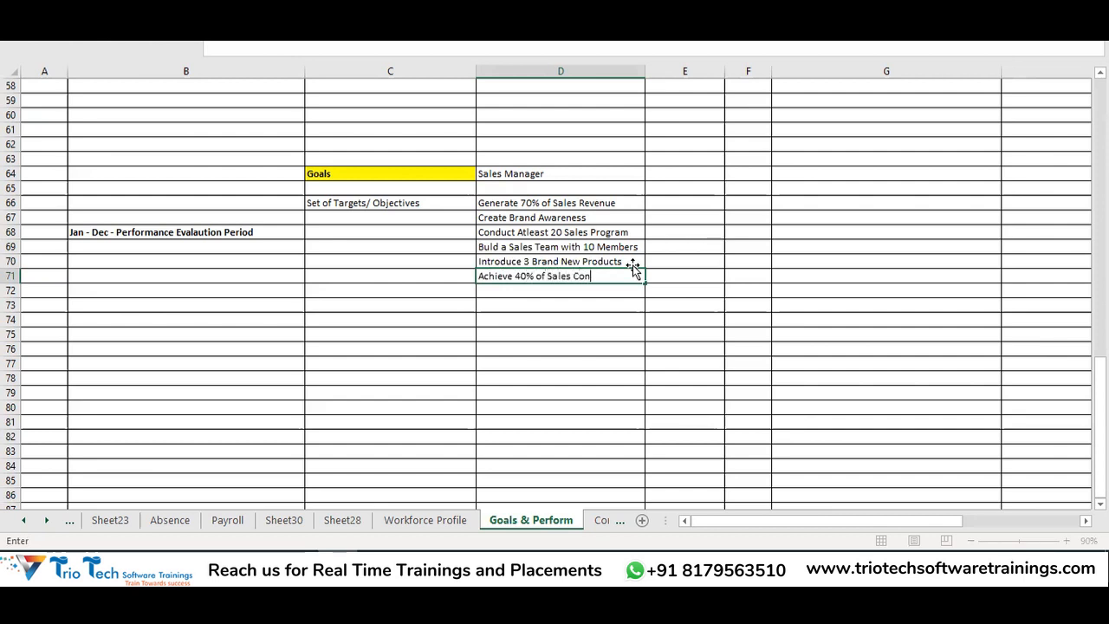
pyautogui.write('version with Adve')
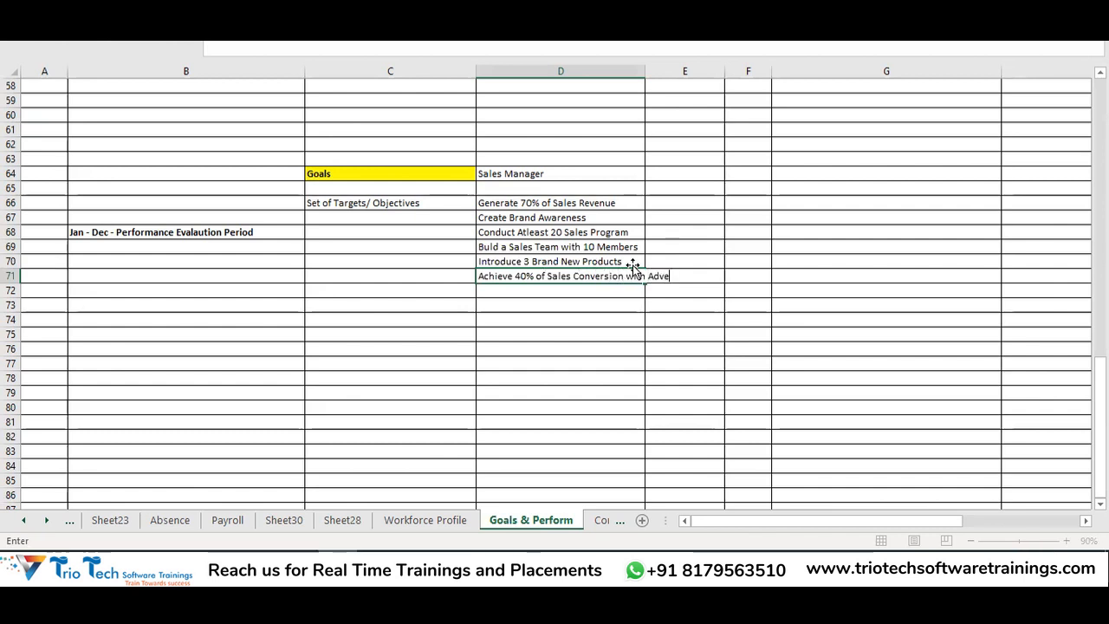
pyautogui.write('rtisng')
pyautogui.press('Return')
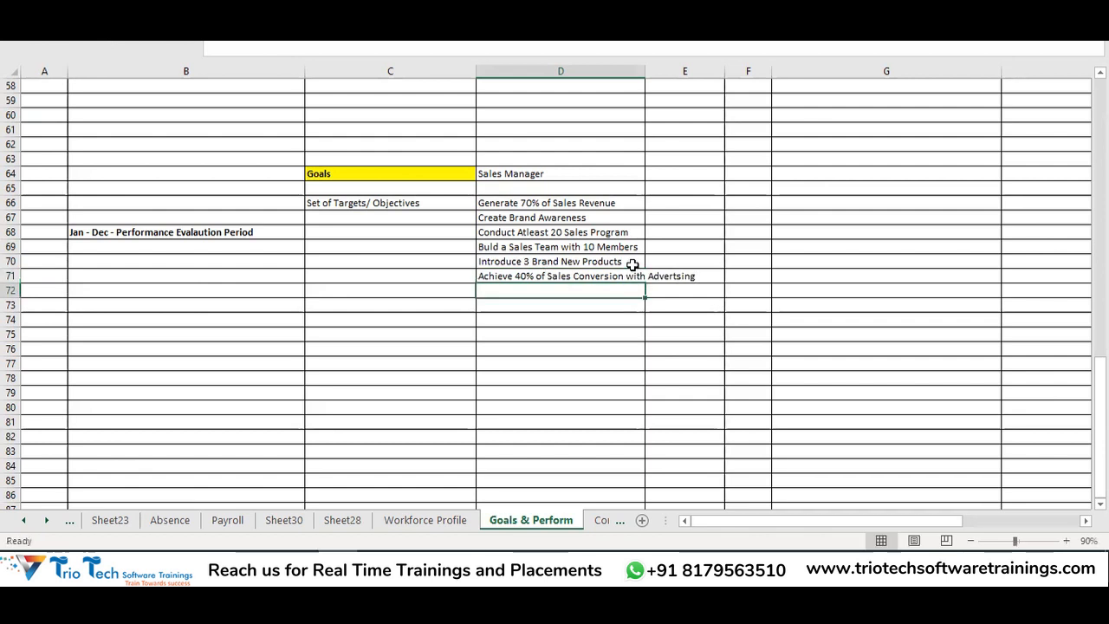
# AutoFit column D to the longest goal and review the Goals heading and goals in D66:D71
pyautogui.doubleClick(645, 78)
pyautogui.moveTo(577, 206); pyautogui.dragTo(594, 260)
pyautogui.hotkey('ctrl', 'c')
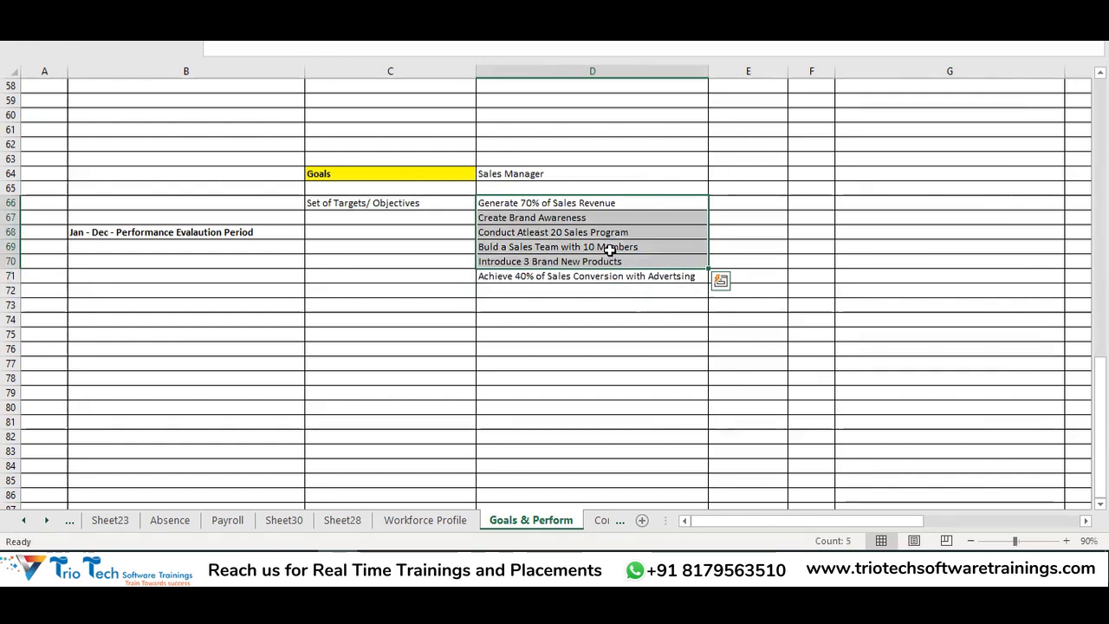
pyautogui.click(533, 173)
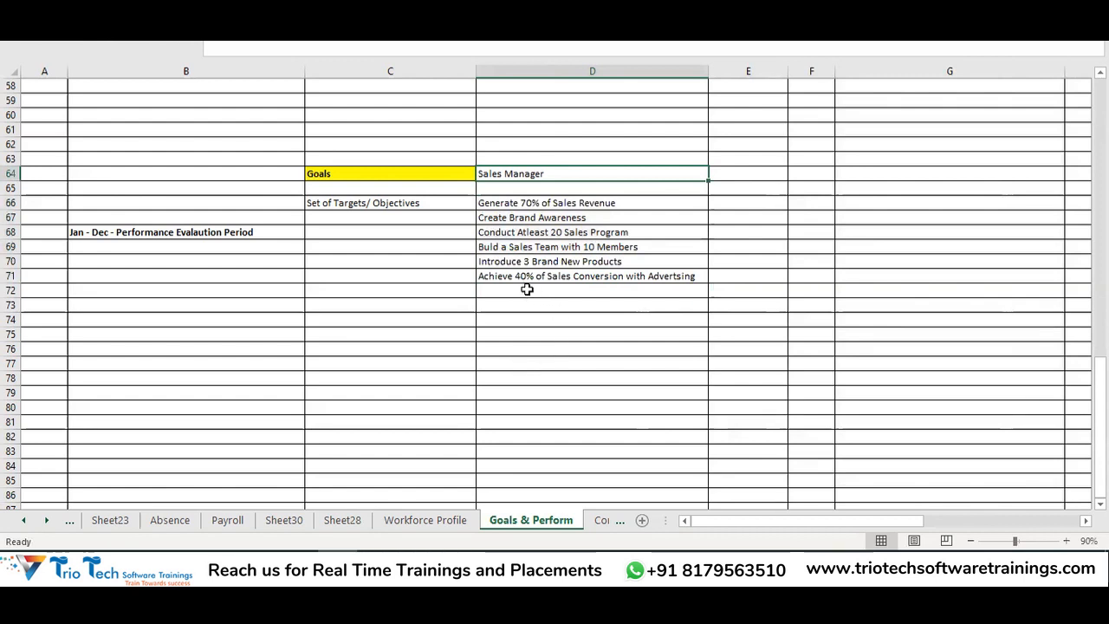
pyautogui.click(510, 202)
pyautogui.hotkey('ctrl', 'v')
pyautogui.click(523, 174)
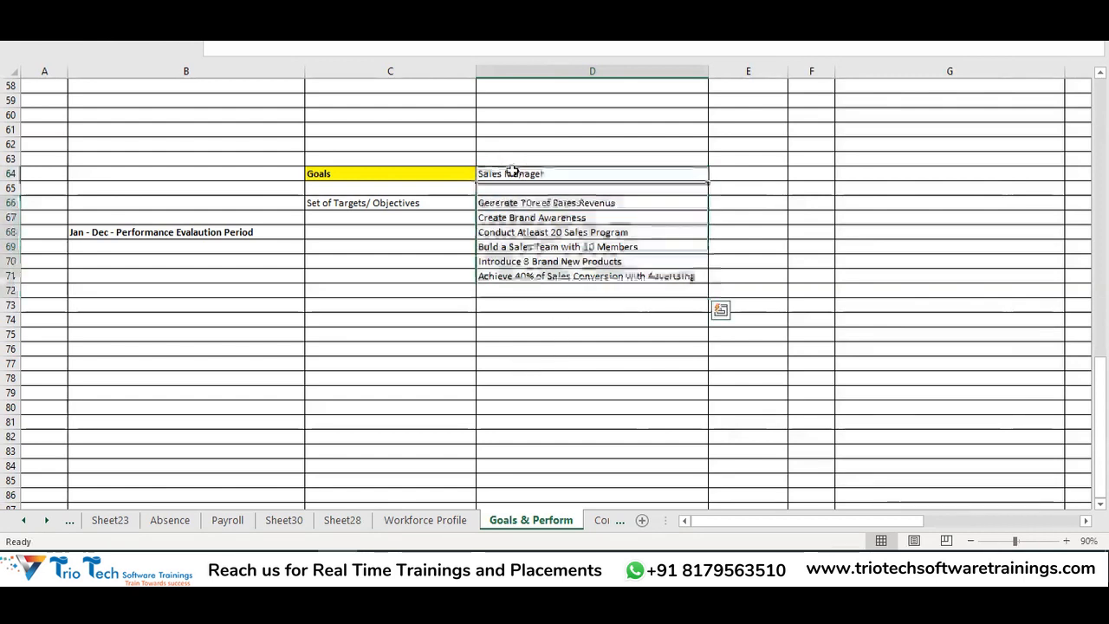
pyautogui.moveTo(510, 203); pyautogui.dragTo(523, 275)
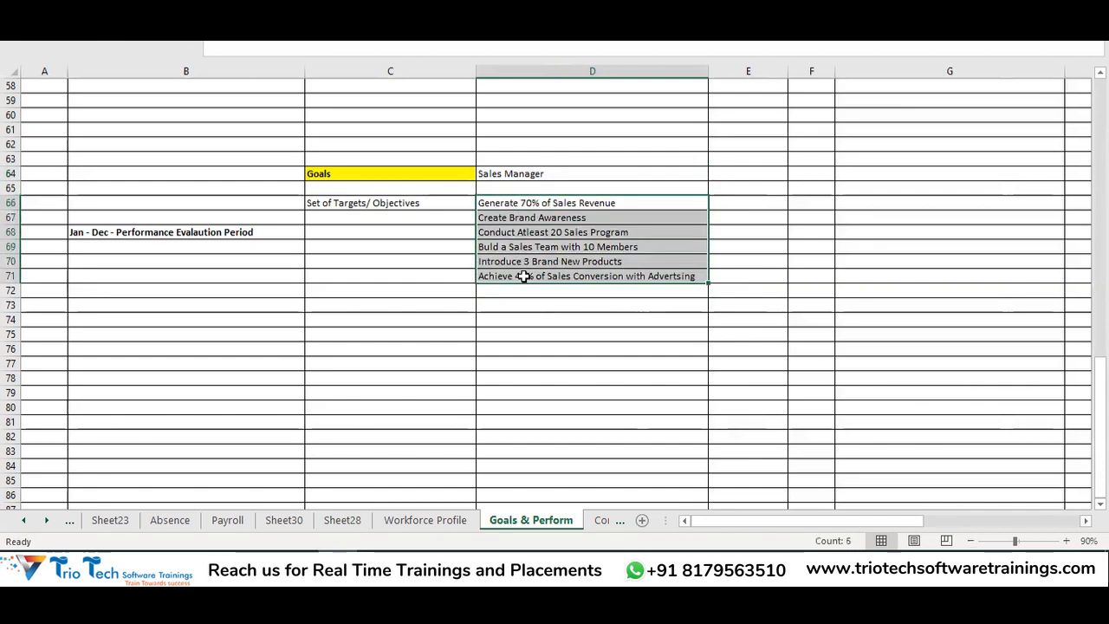
pyautogui.click(386, 178)
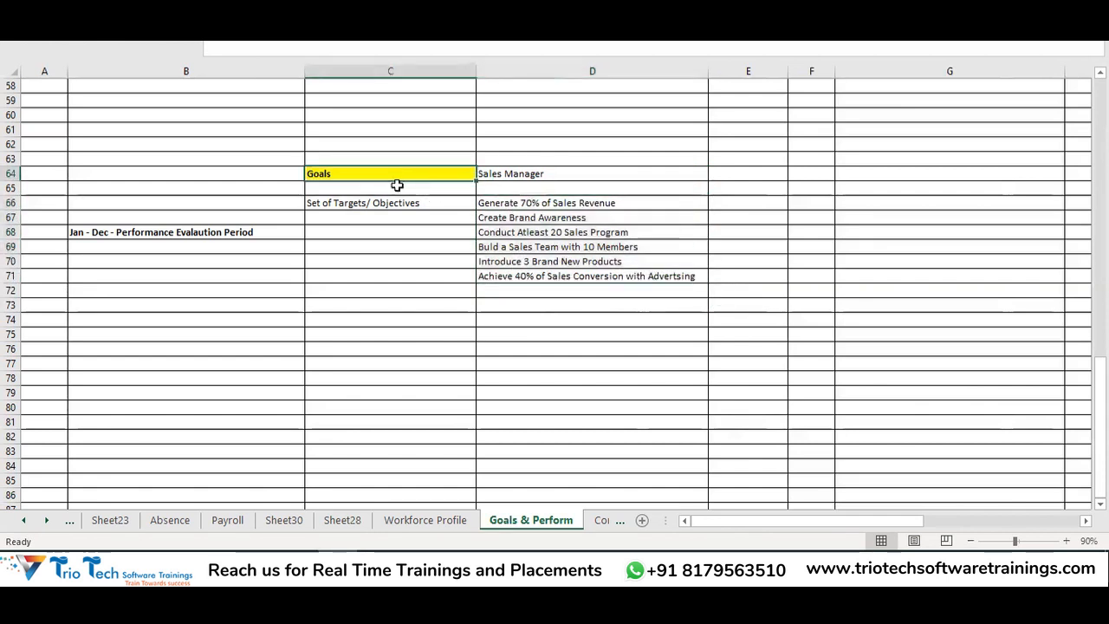
pyautogui.moveTo(537, 207); pyautogui.dragTo(540, 272)
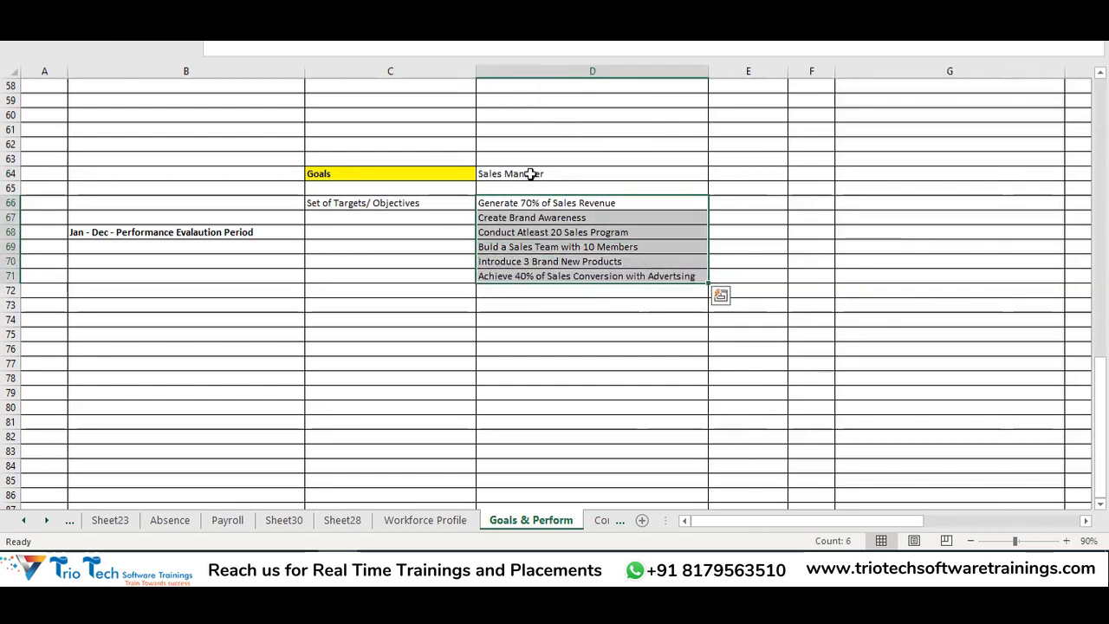
# Append a dash and the manager's name to the 'Sales Manager' heading in D64
pyautogui.doubleClick(583, 171)
pyautogui.write('-')
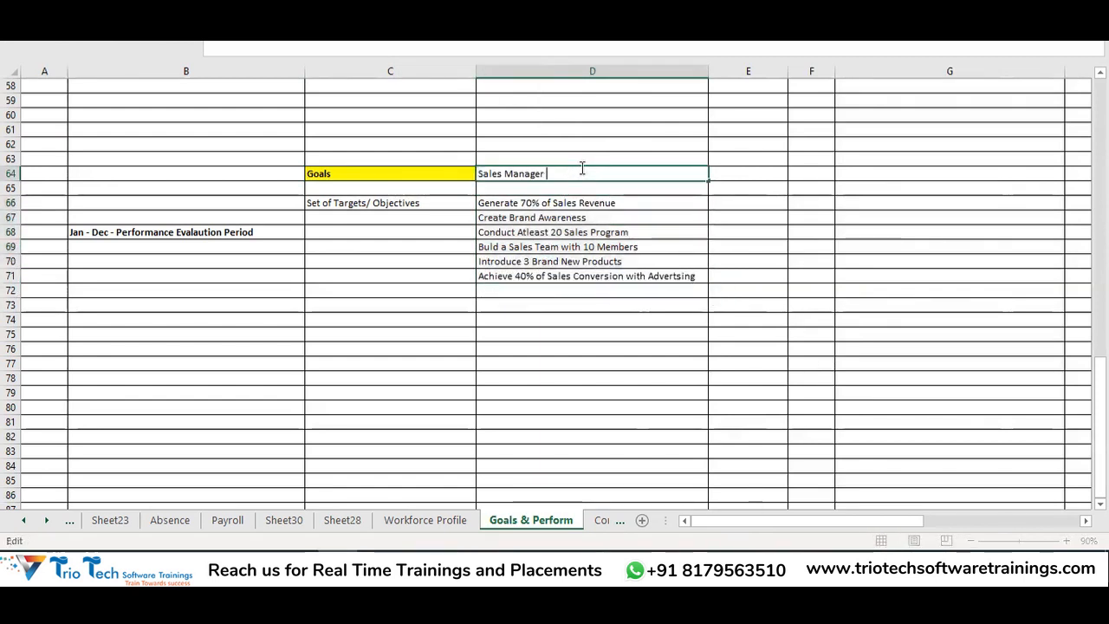
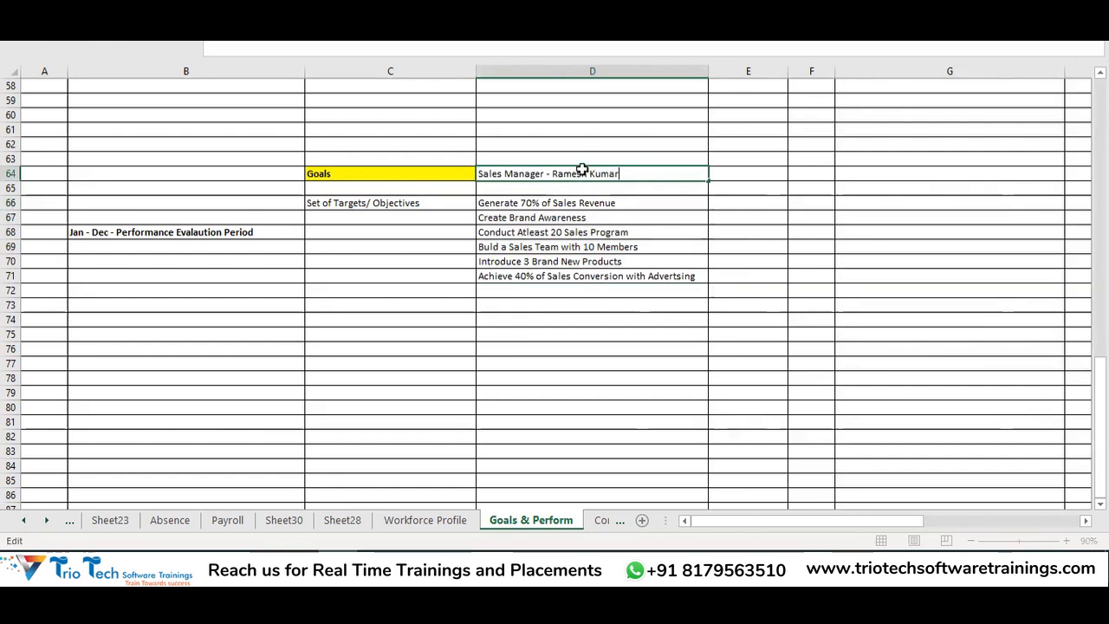
pyautogui.press('Return')
pyautogui.click(556, 175)
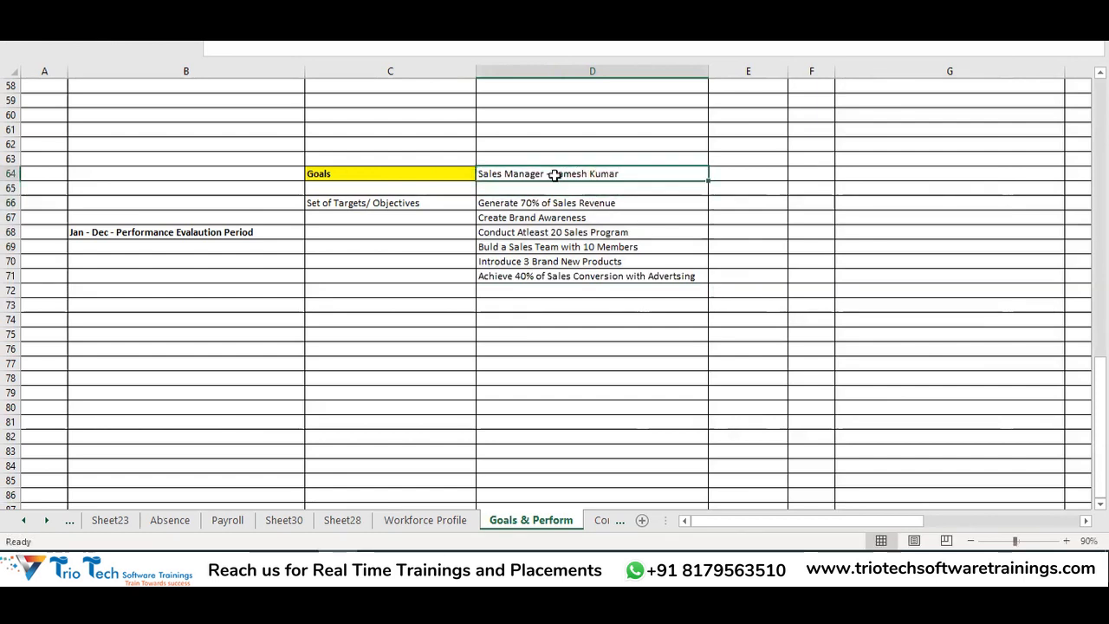
pyautogui.click(556, 203)
pyautogui.moveTo(556, 203); pyautogui.dragTo(581, 278)
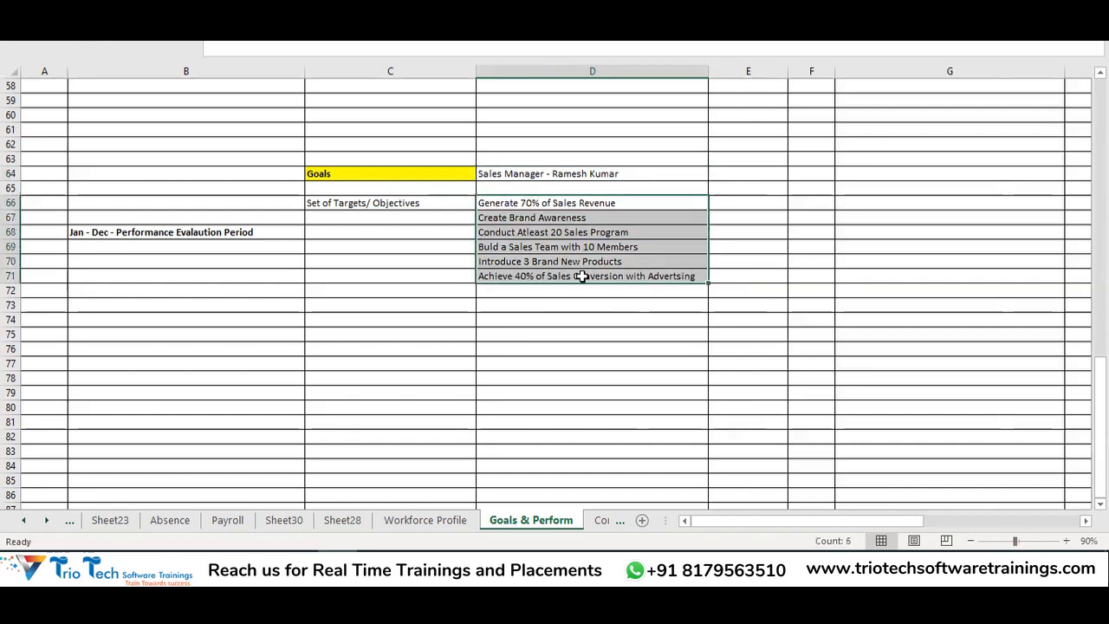
pyautogui.click(580, 174)
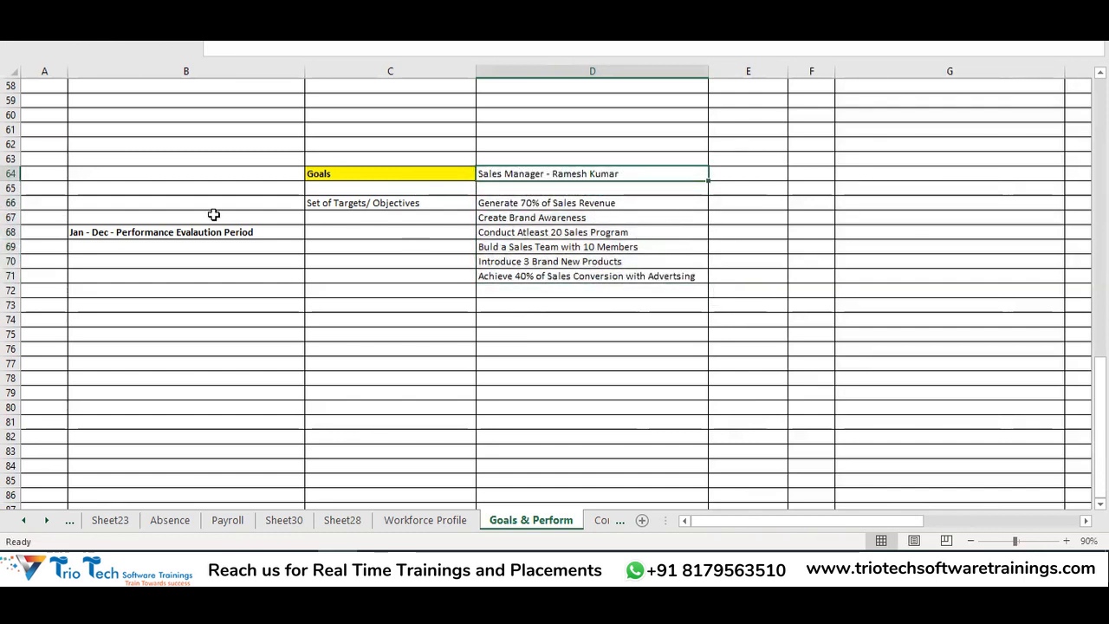
# Review the heading, each of the six goals and their adjacent column E cells, ending at E66
pyautogui.click(206, 246)
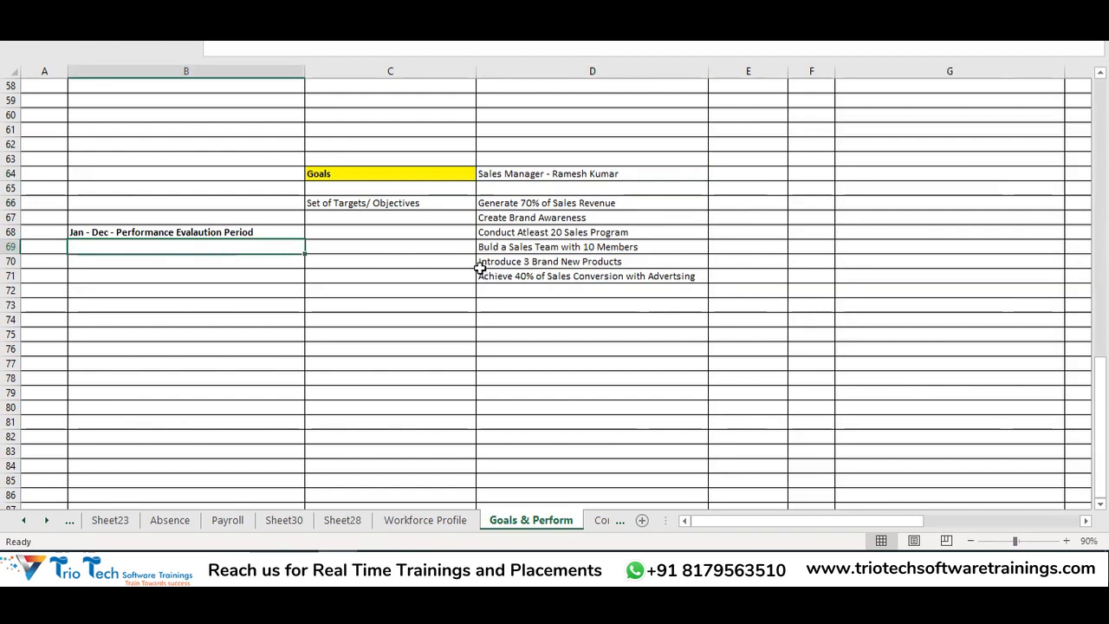
pyautogui.moveTo(559, 202); pyautogui.dragTo(544, 257)
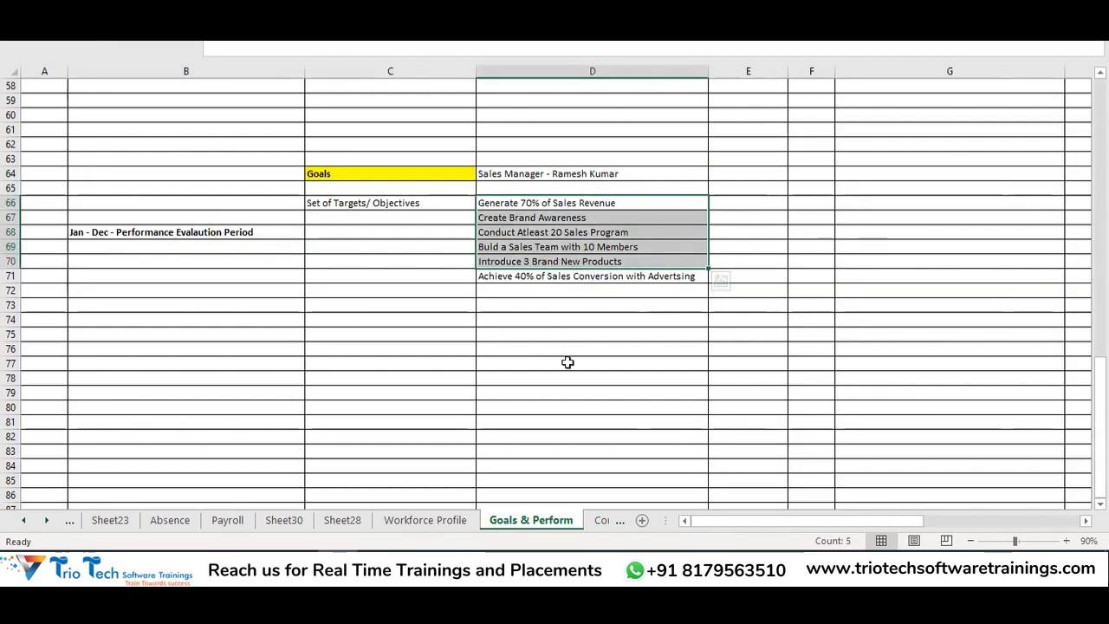
pyautogui.moveTo(540, 173); pyautogui.dragTo(541, 186)
pyautogui.click(540, 175)
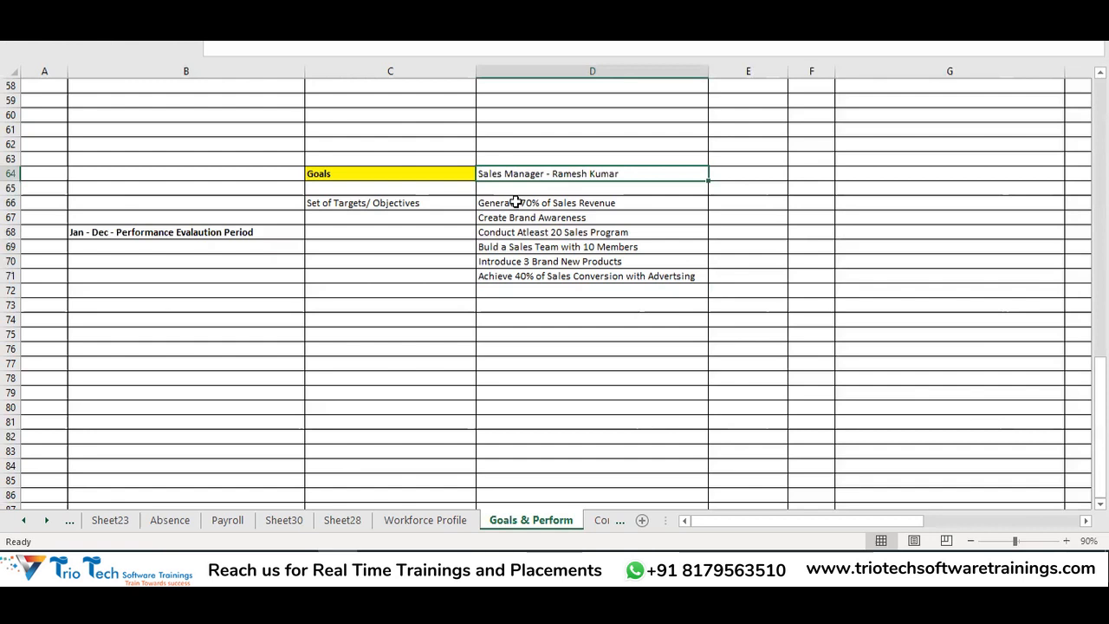
pyautogui.moveTo(542, 204); pyautogui.dragTo(558, 275)
pyautogui.click(569, 173)
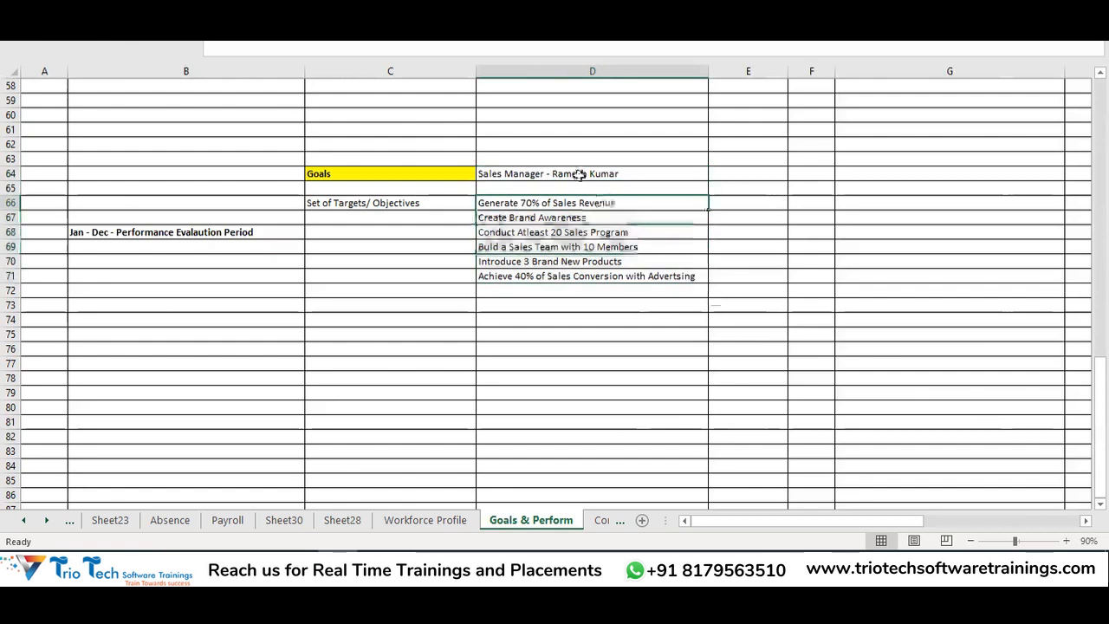
pyautogui.click(563, 208)
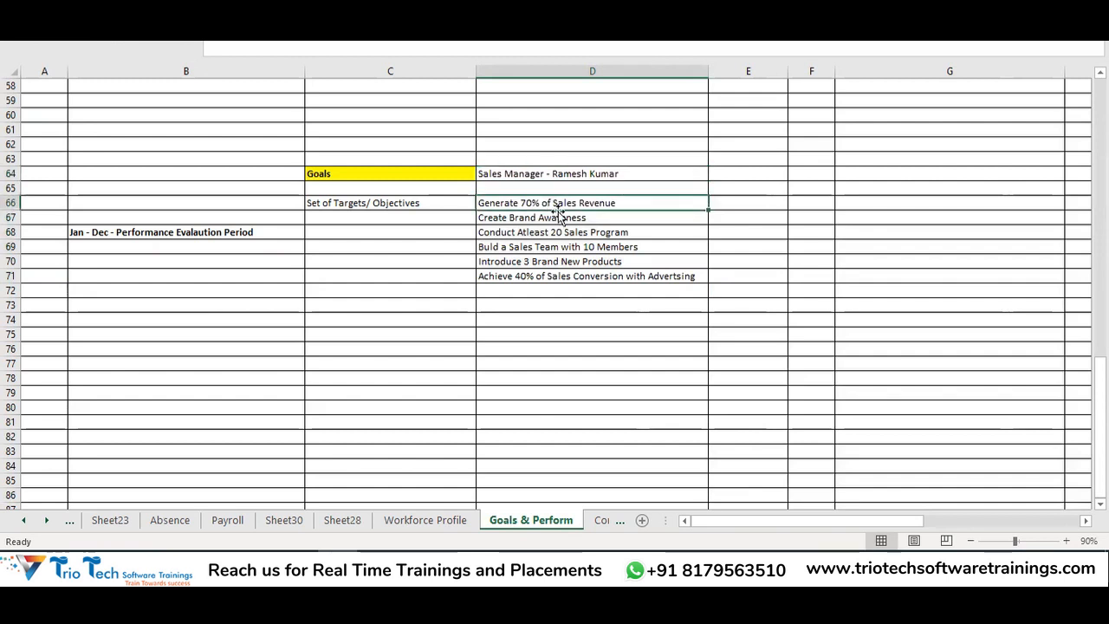
pyautogui.click(737, 203)
pyautogui.click(608, 222)
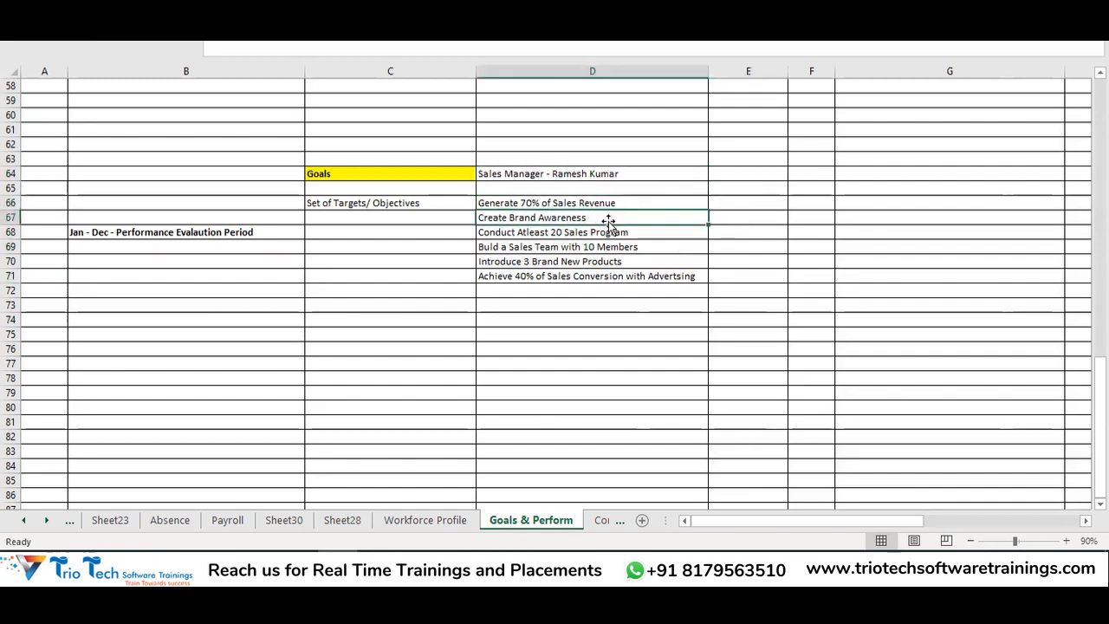
pyautogui.click(724, 218)
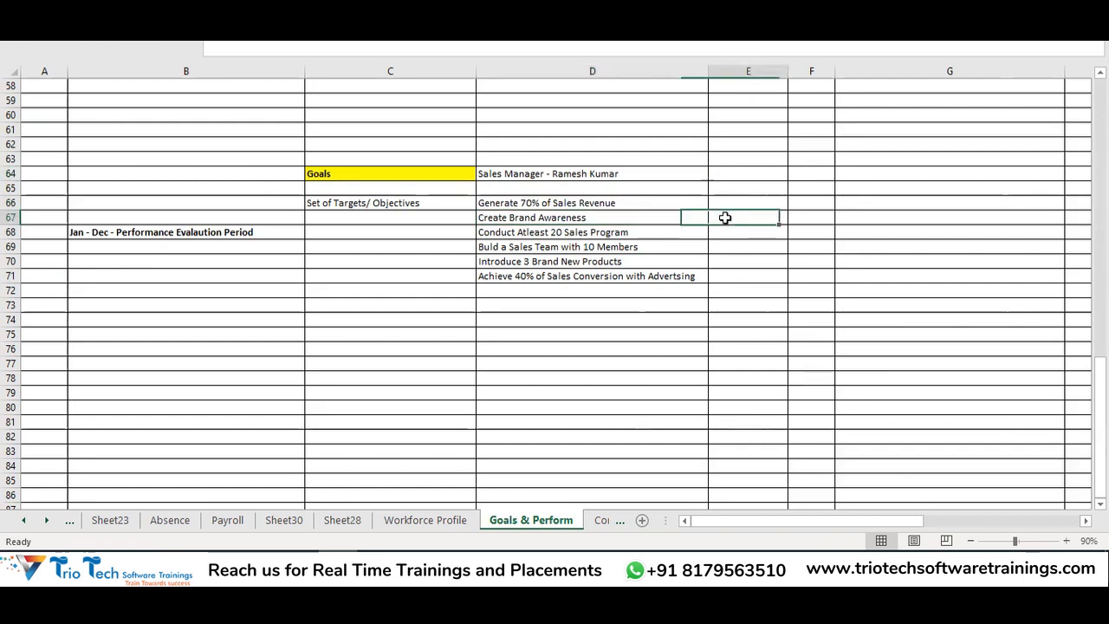
pyautogui.click(574, 232)
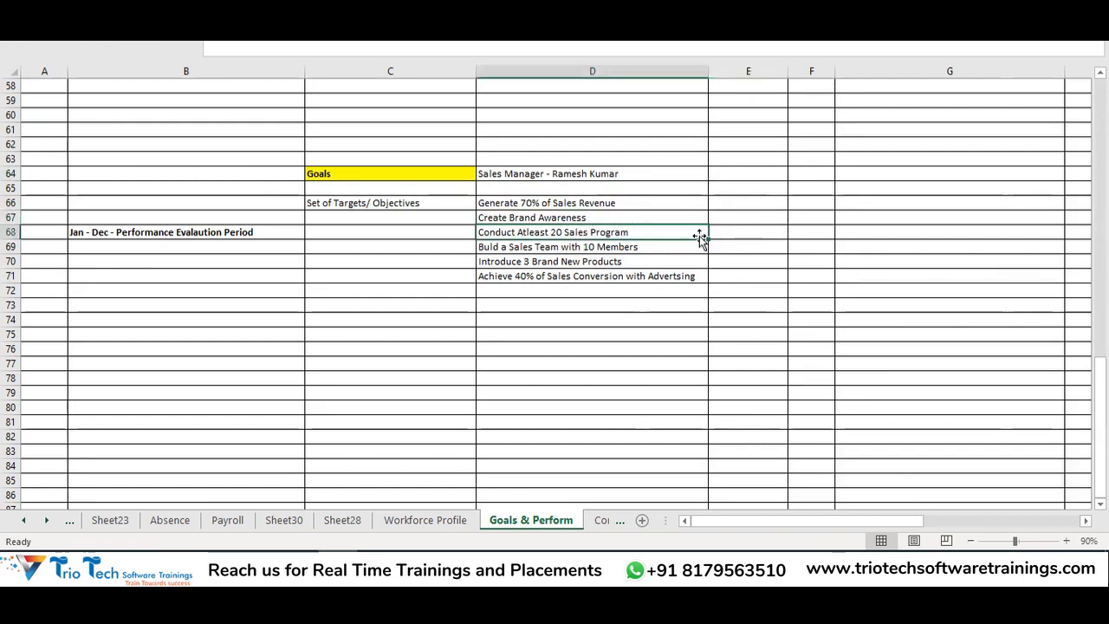
pyautogui.click(620, 248)
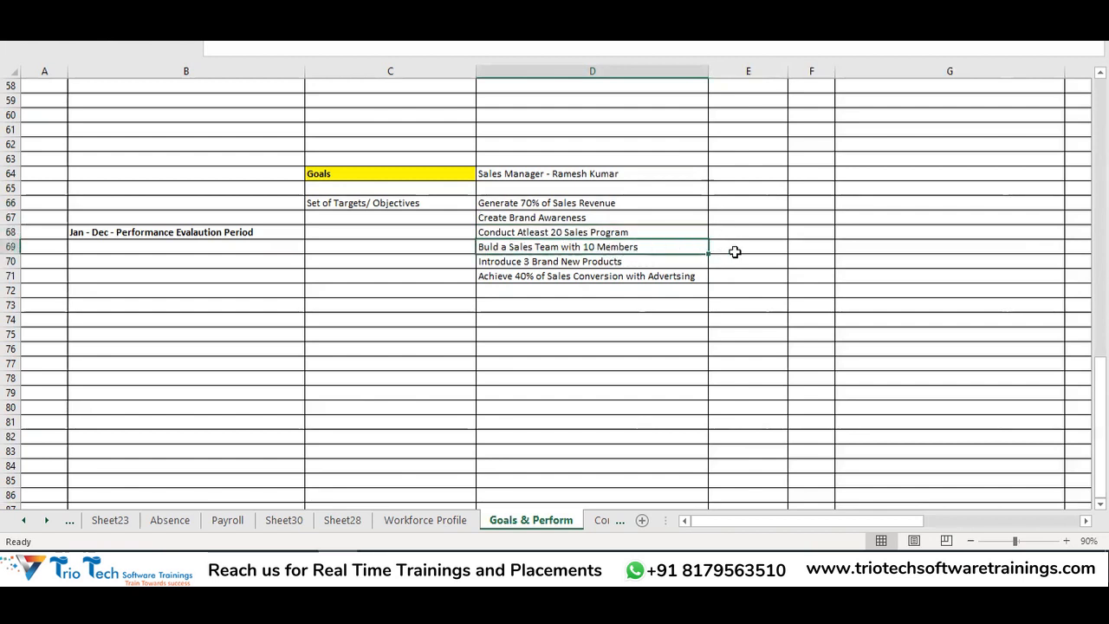
pyautogui.click(576, 260)
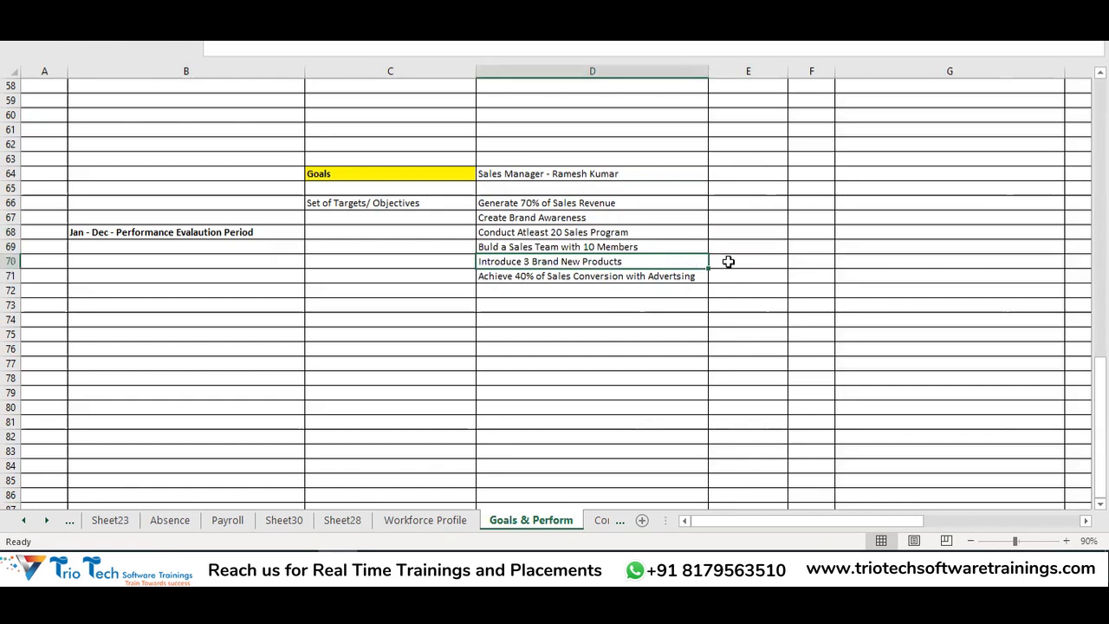
pyautogui.click(728, 261)
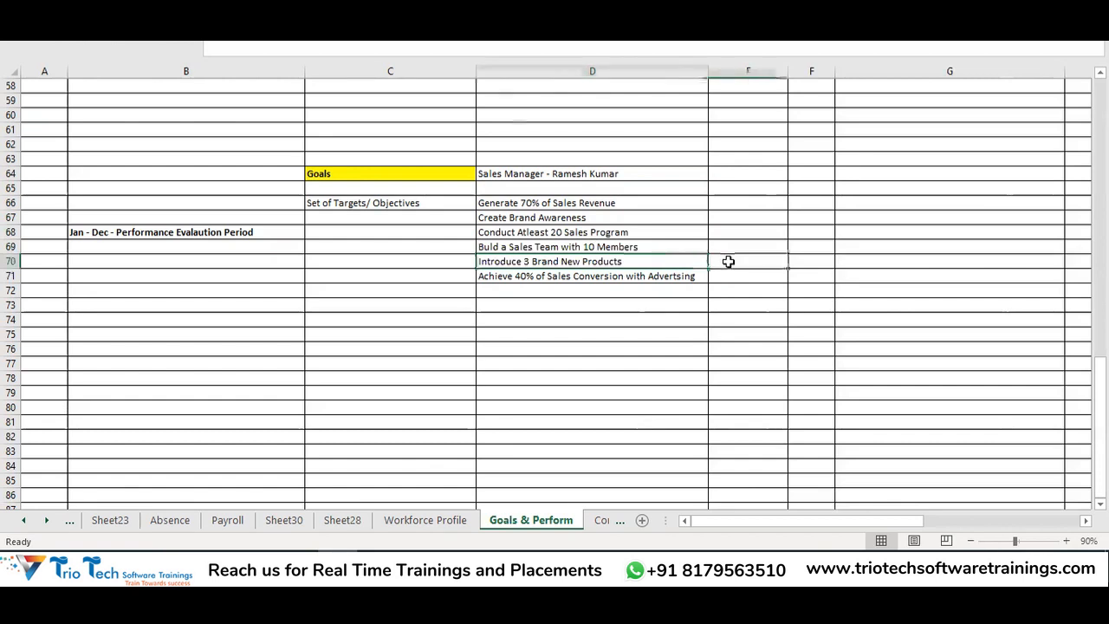
pyautogui.click(634, 276)
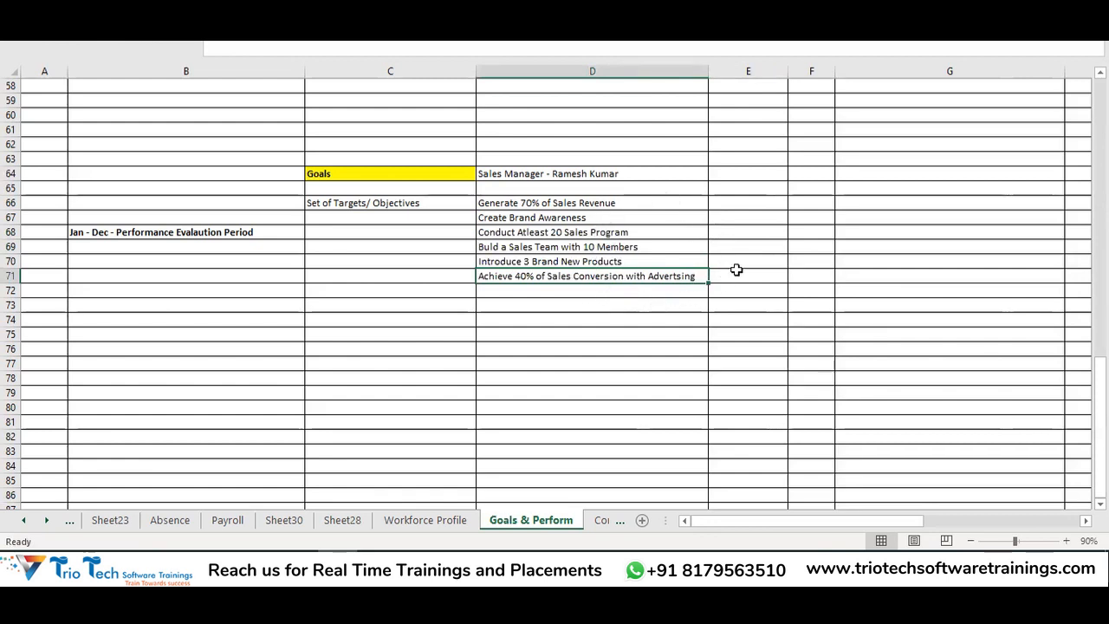
pyautogui.moveTo(550, 203); pyautogui.dragTo(645, 295)
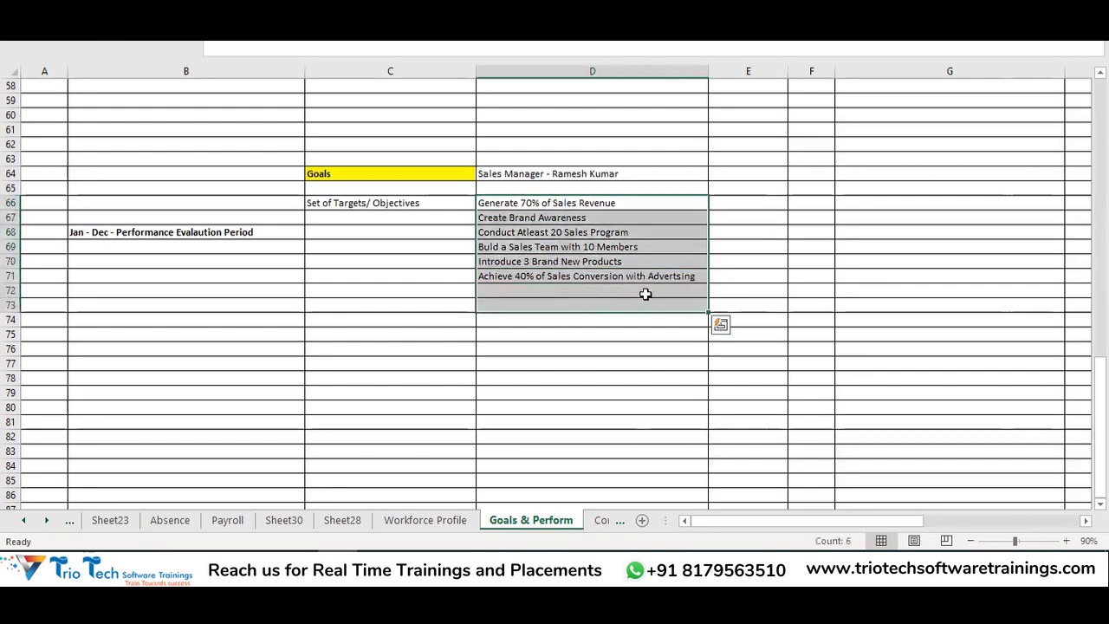
pyautogui.click(617, 173)
pyautogui.moveTo(588, 197); pyautogui.dragTo(592, 275)
pyautogui.click(546, 173)
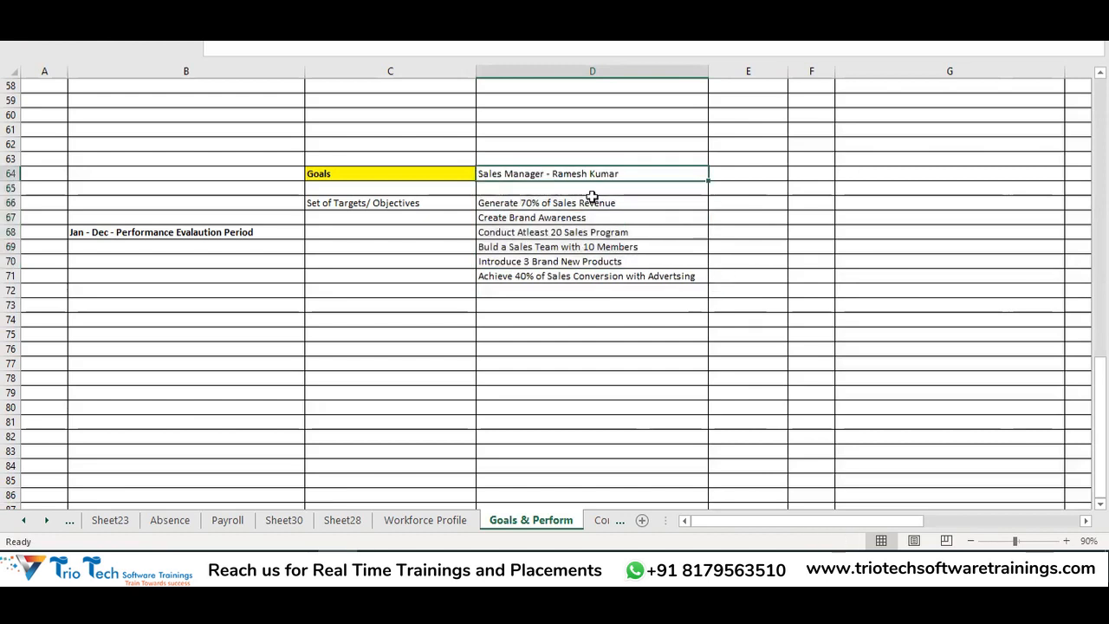
pyautogui.click(750, 205)
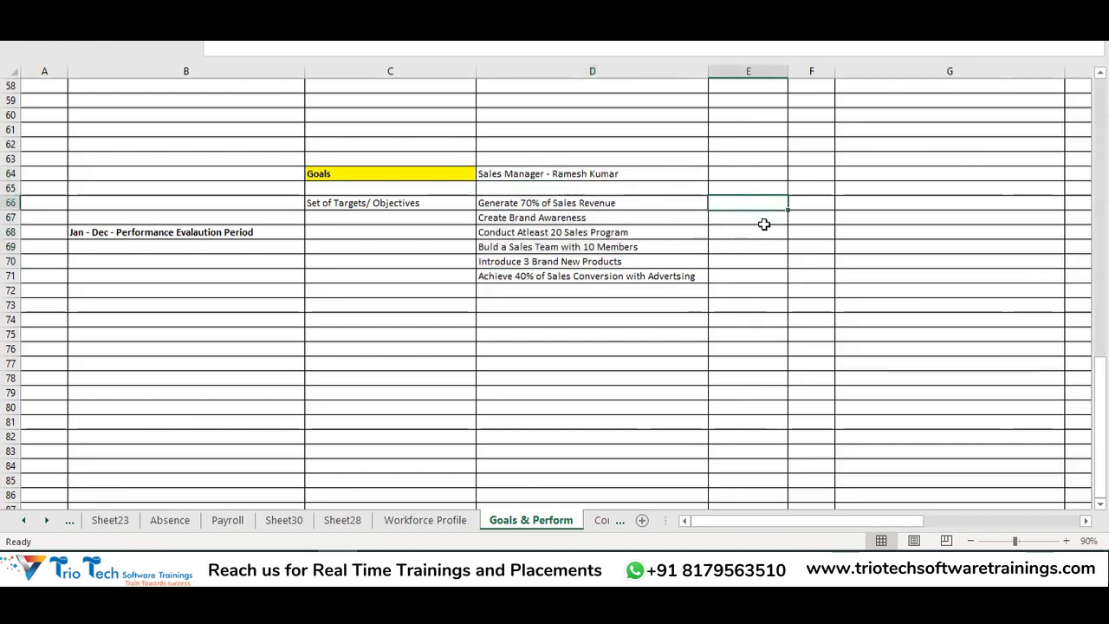
# Rate the goals in E66:E71 as Very Good, Average, Extremely Good, Good, Very Good and Poor
pyautogui.write('Very Goog')
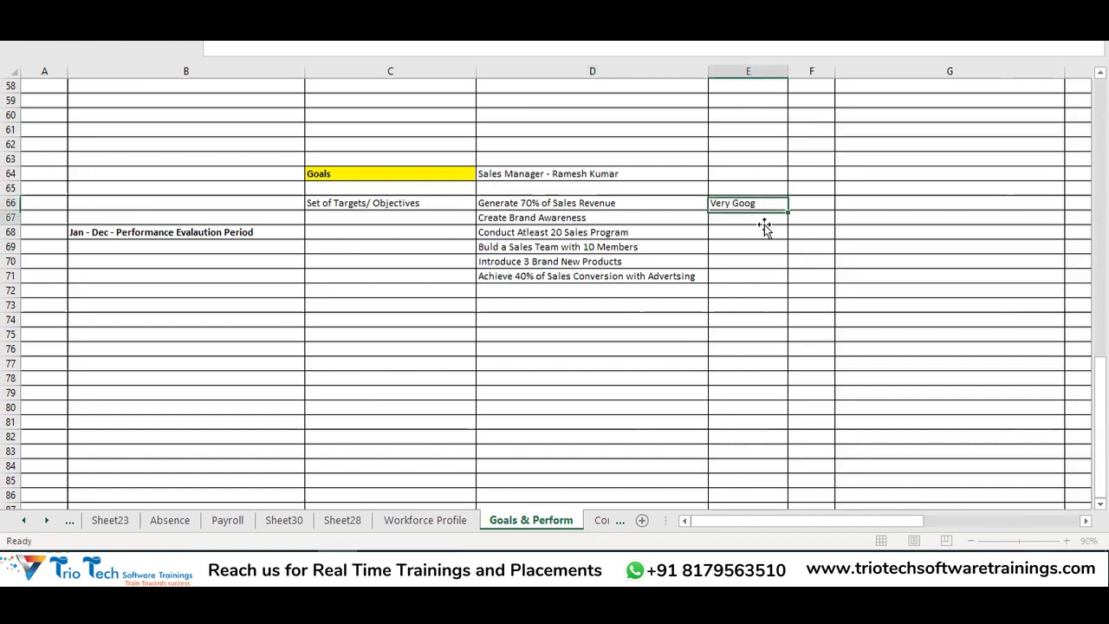
pyautogui.press('Return')
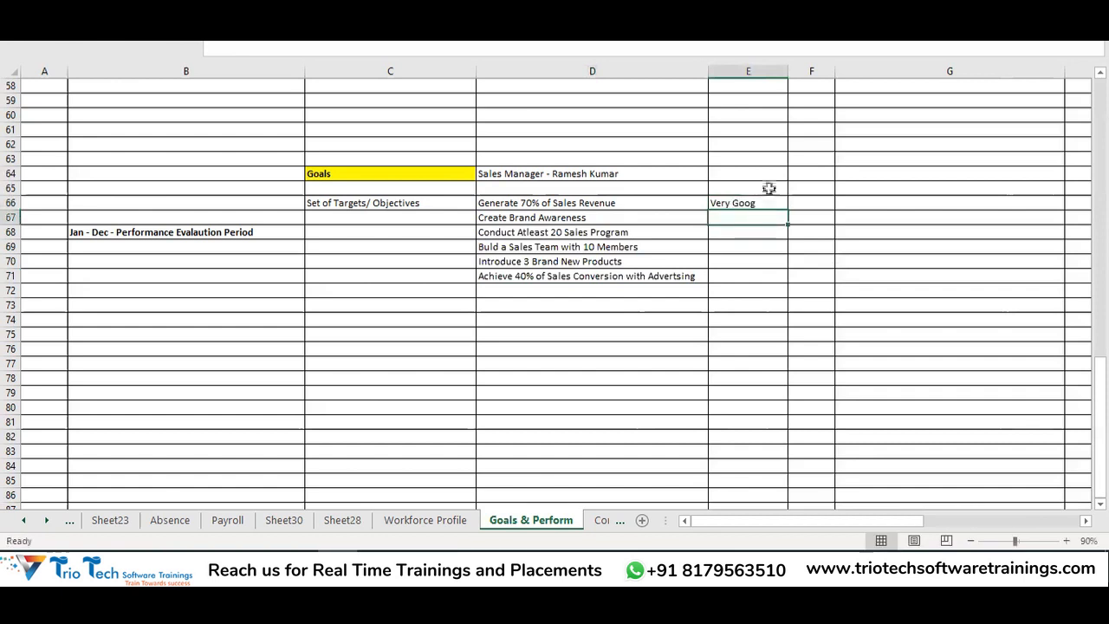
pyautogui.click(771, 205)
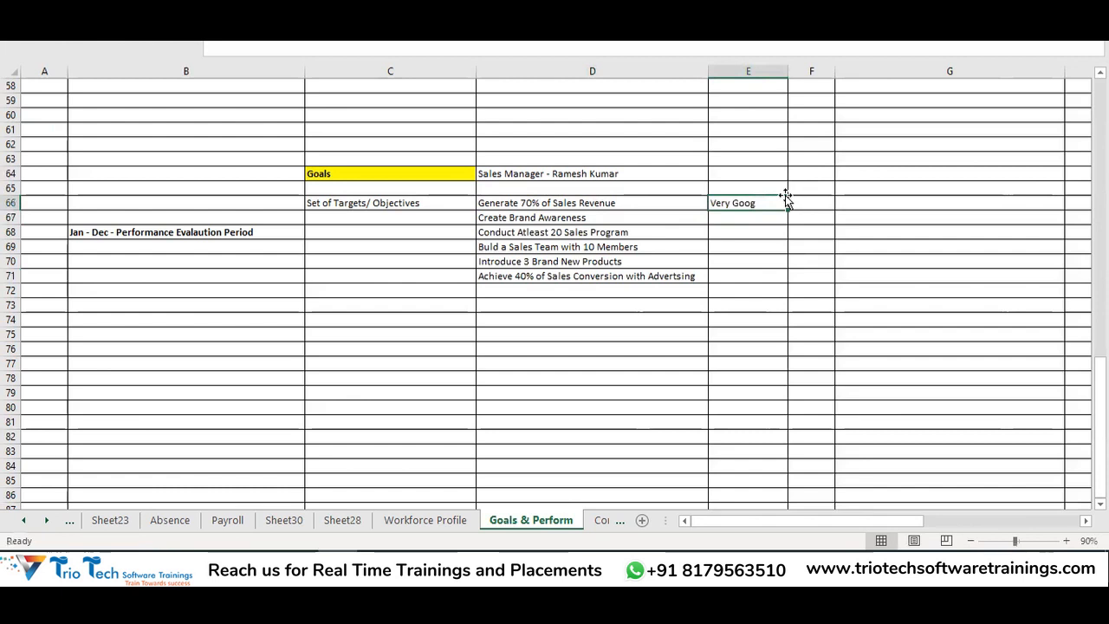
pyautogui.doubleClick(771, 202)
pyautogui.press('BackSpace')
pyautogui.write('d')
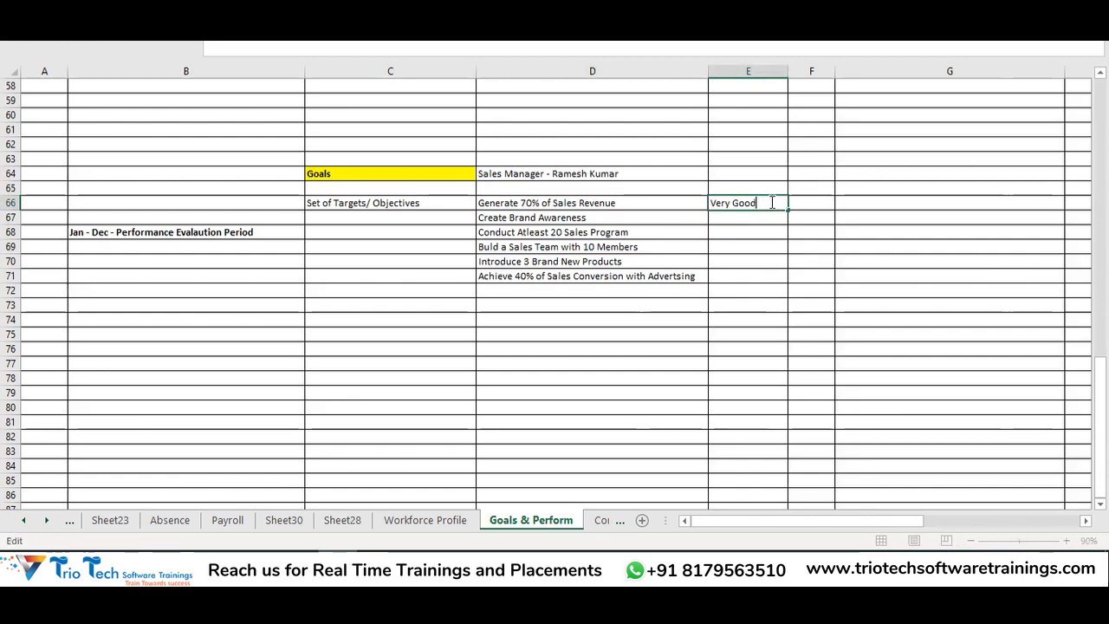
pyautogui.click(765, 217)
pyautogui.write('Average')
pyautogui.press('Return')
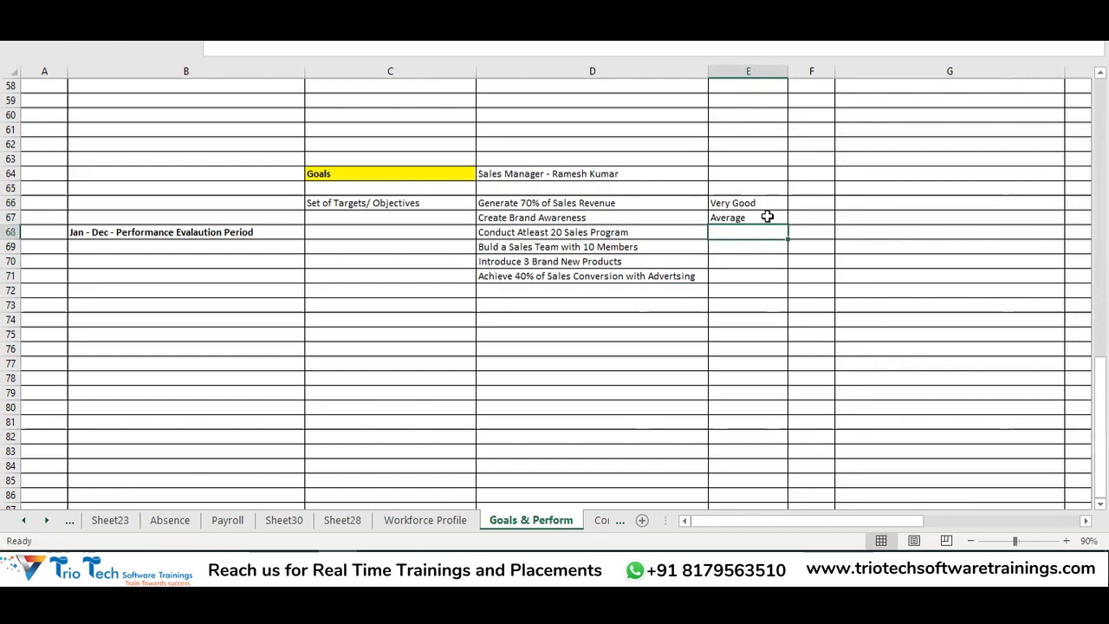
pyautogui.write('Extr')
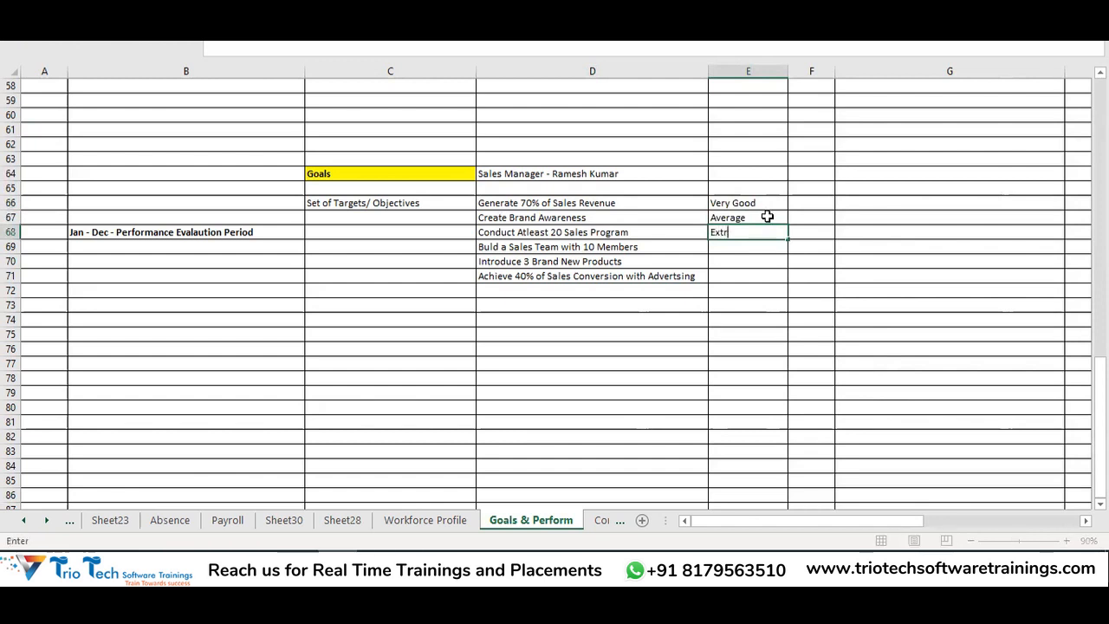
pyautogui.write('emely &')
pyautogui.write('ood')
pyautogui.press('Return')
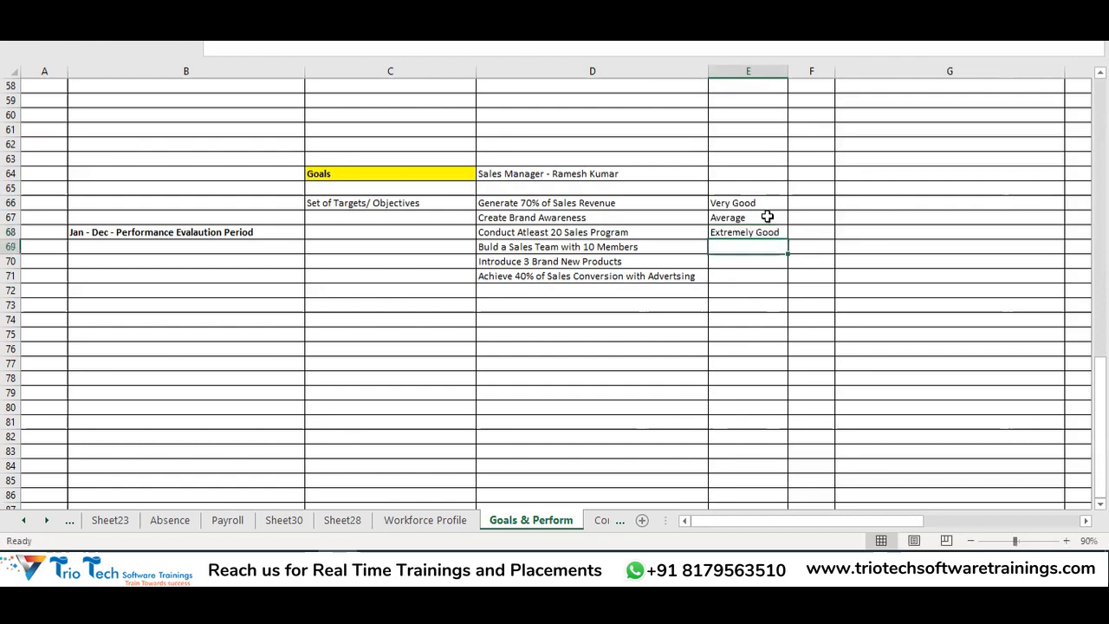
pyautogui.write('Good')
pyautogui.press('Return')
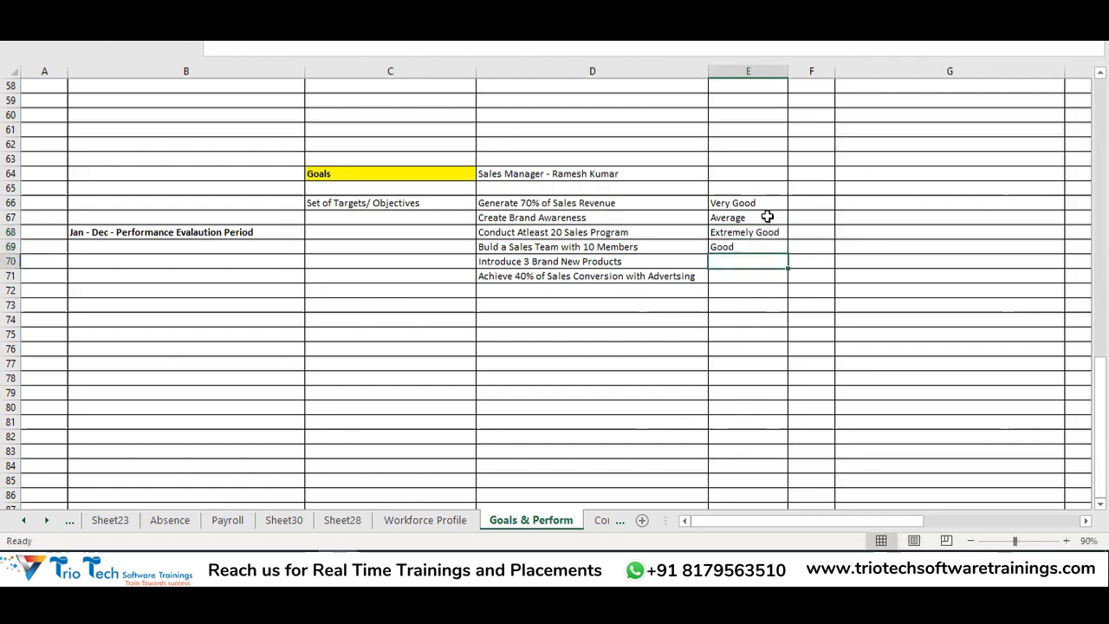
pyautogui.write('very Goo')
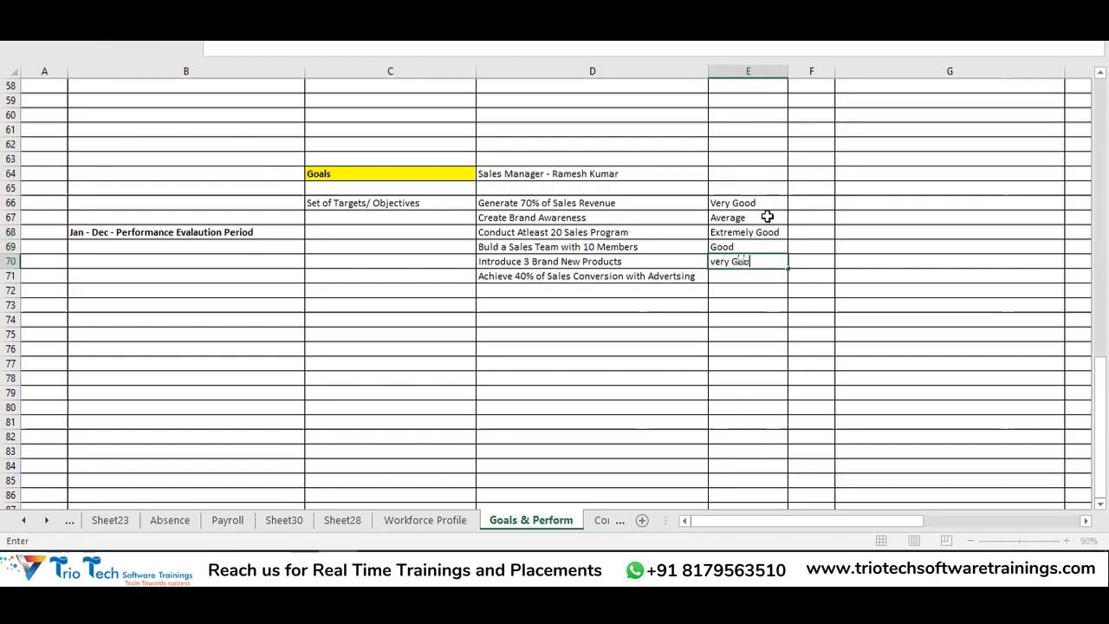
pyautogui.write('d')
pyautogui.press('Return')
pyautogui.write('Poor')
pyautogui.hotkey('ctrl', 'Return')
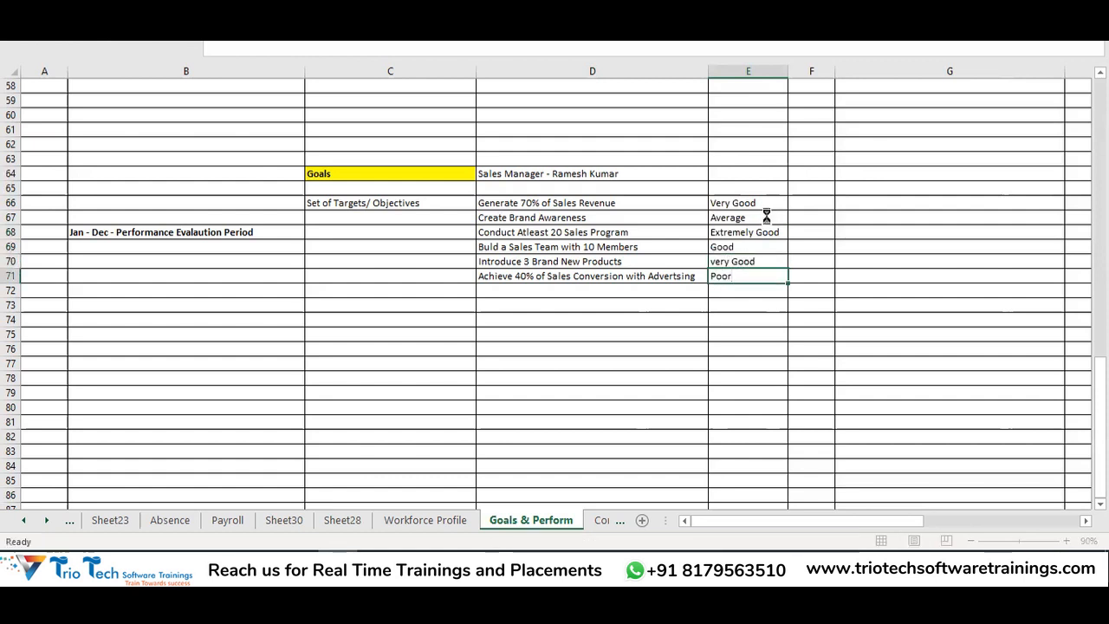
# Widen column F and enter 5 Star and 3 Star in F66:F67
pyautogui.moveTo(834, 71); pyautogui.dragTo(885, 71)
pyautogui.click(822, 200)
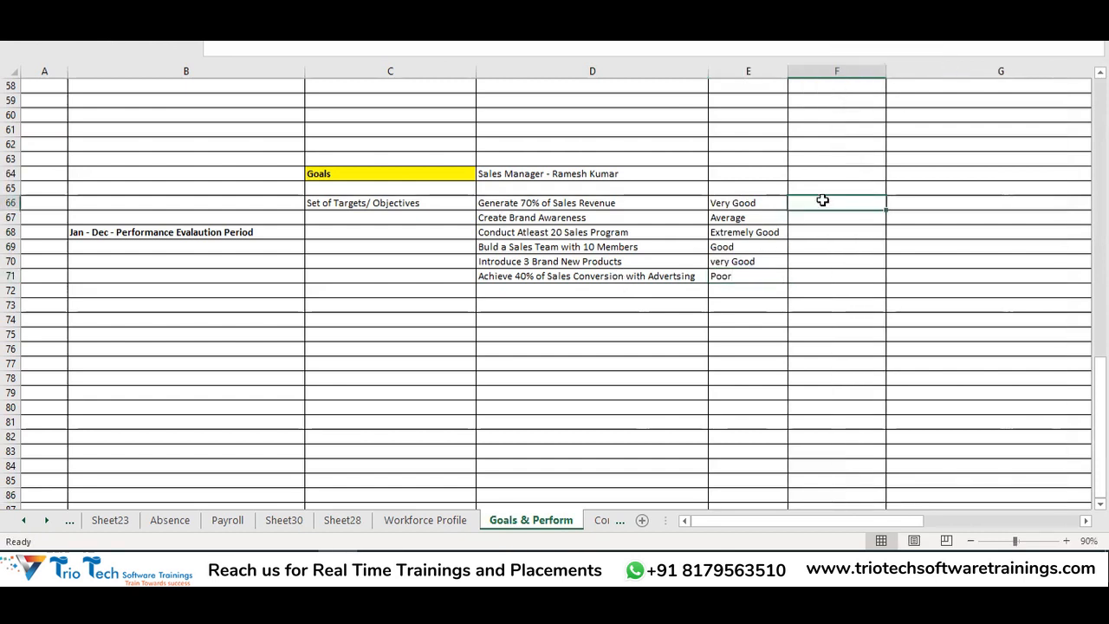
pyautogui.write('5 Start')
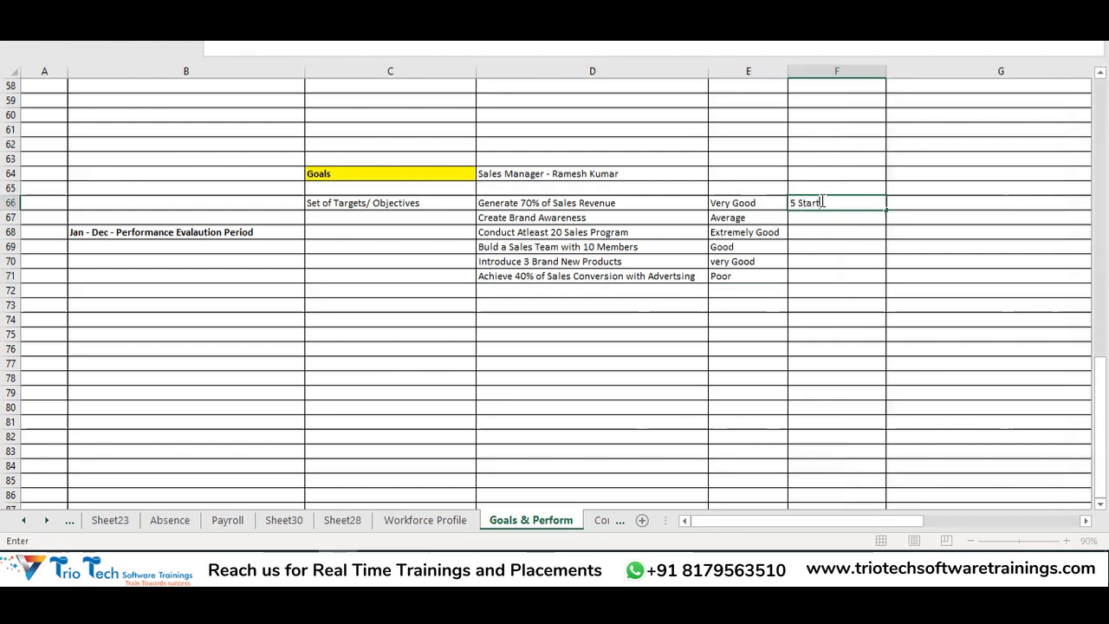
pyautogui.press('Return')
pyautogui.write('3 Start')
pyautogui.press('Return')
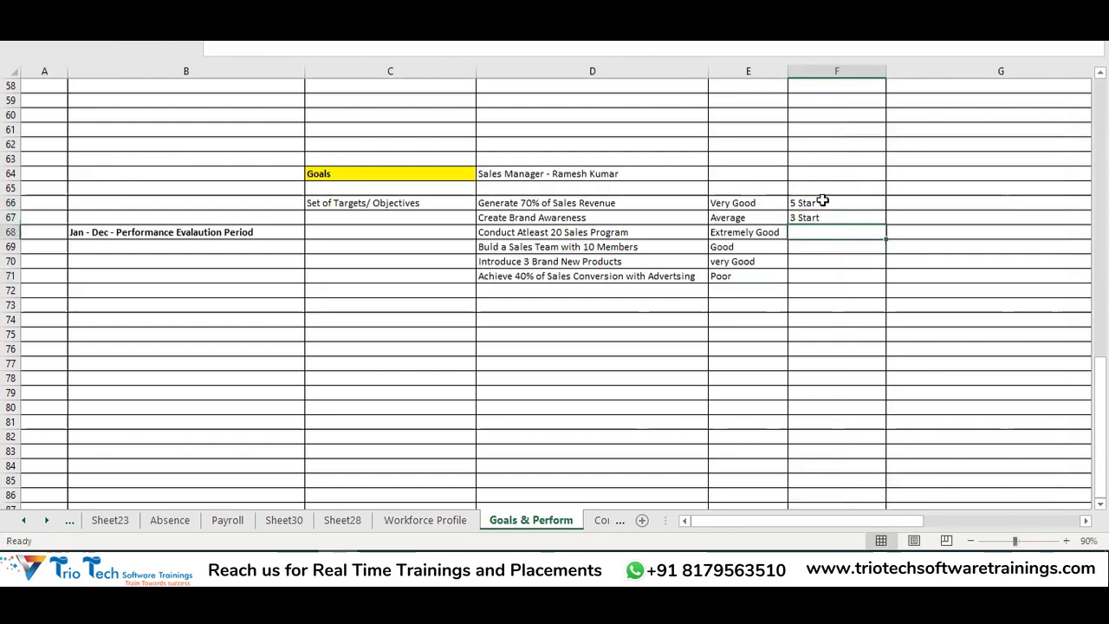
pyautogui.doubleClick(833, 217)
pyautogui.press('BackSpace')
pyautogui.click(842, 231)
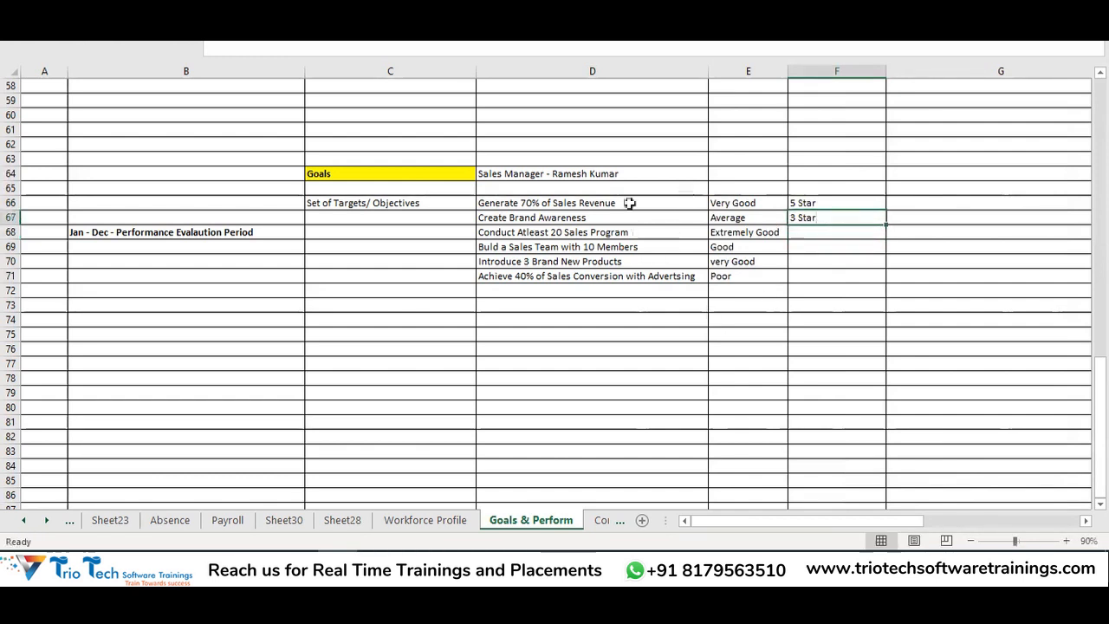
pyautogui.click(732, 202)
pyautogui.moveTo(732, 202); pyautogui.dragTo(734, 276)
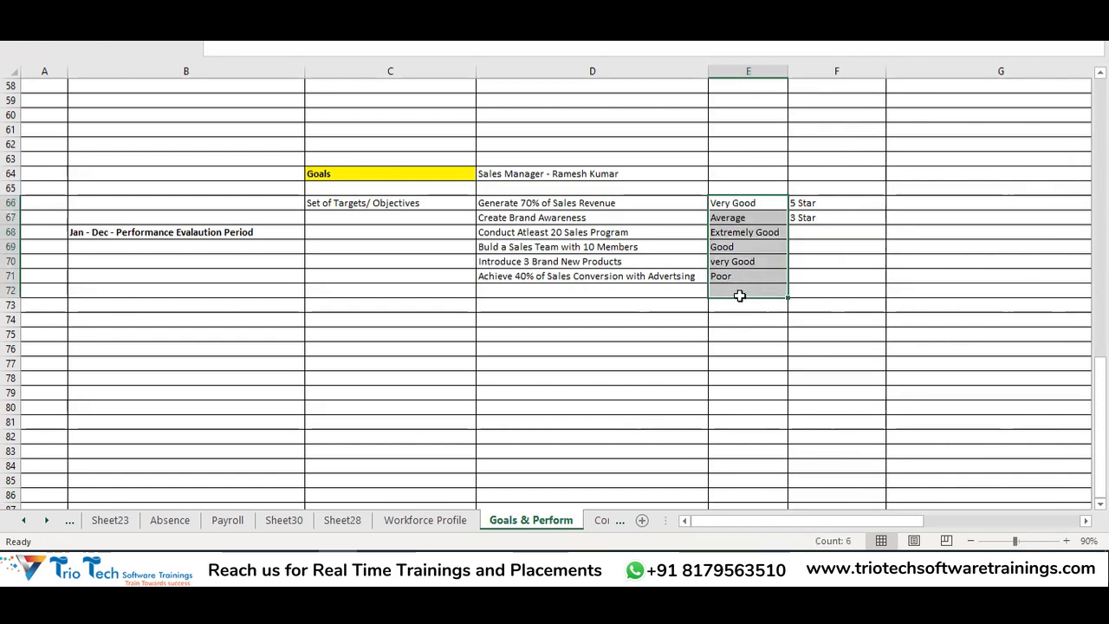
pyautogui.moveTo(797, 201); pyautogui.dragTo(817, 290)
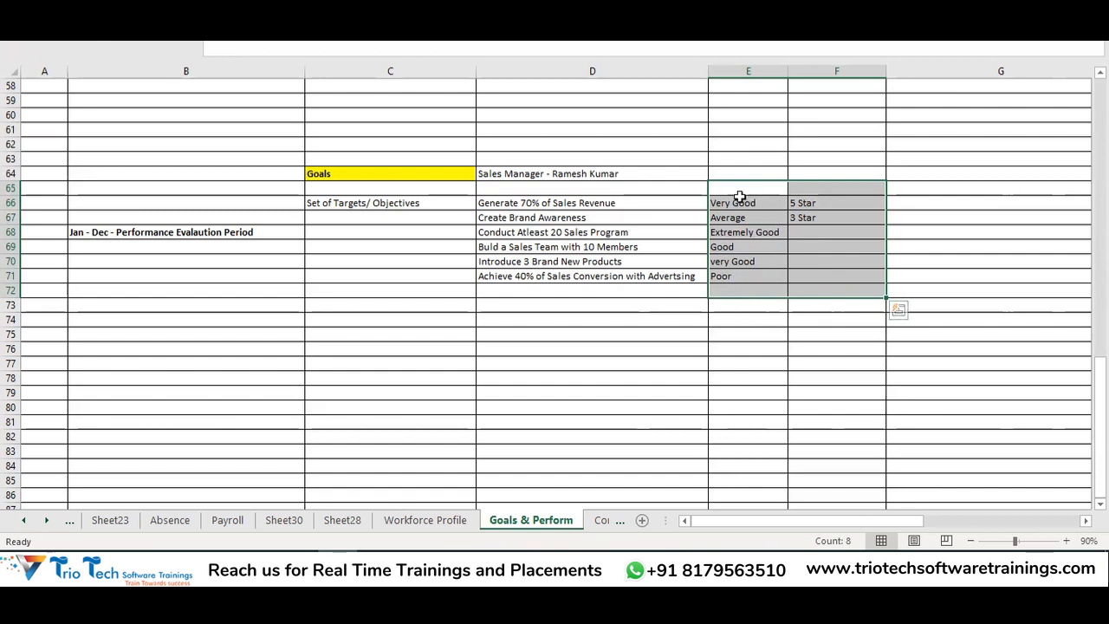
pyautogui.moveTo(582, 204); pyautogui.dragTo(617, 316)
pyautogui.moveTo(763, 205); pyautogui.dragTo(789, 297)
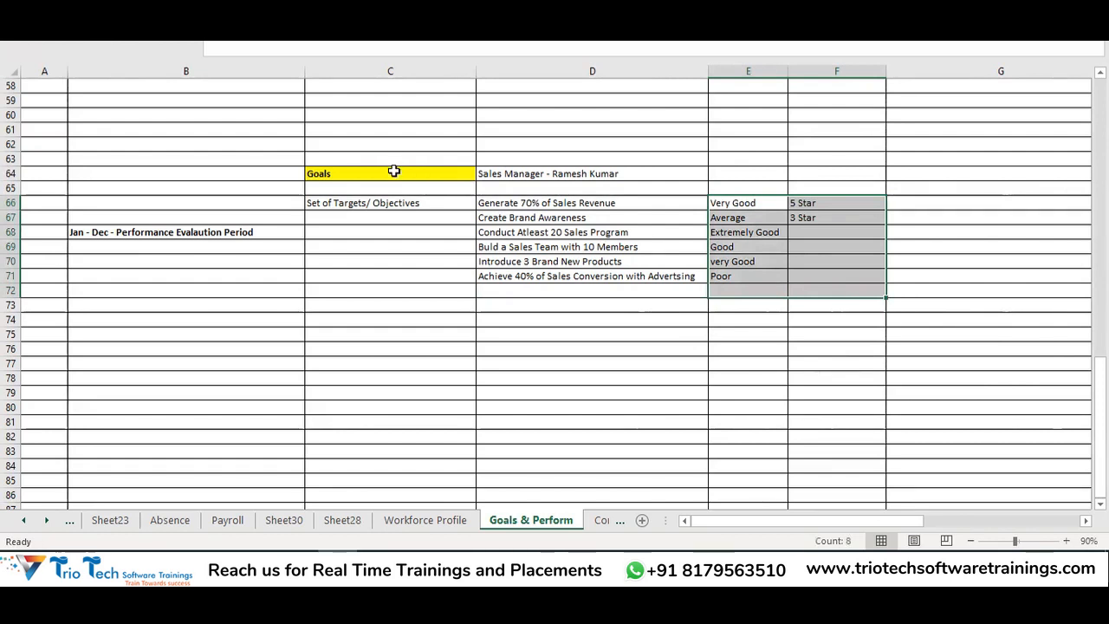
pyautogui.click(393, 172)
pyautogui.click(365, 202)
pyautogui.click(572, 206)
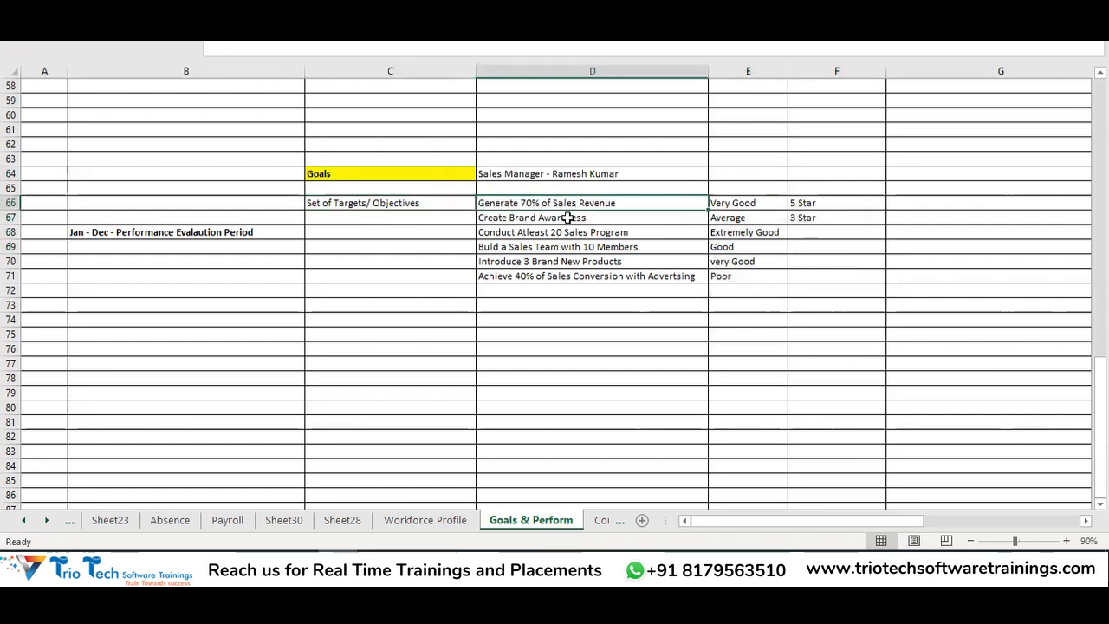
pyautogui.moveTo(567, 217); pyautogui.dragTo(569, 275)
pyautogui.click(543, 177)
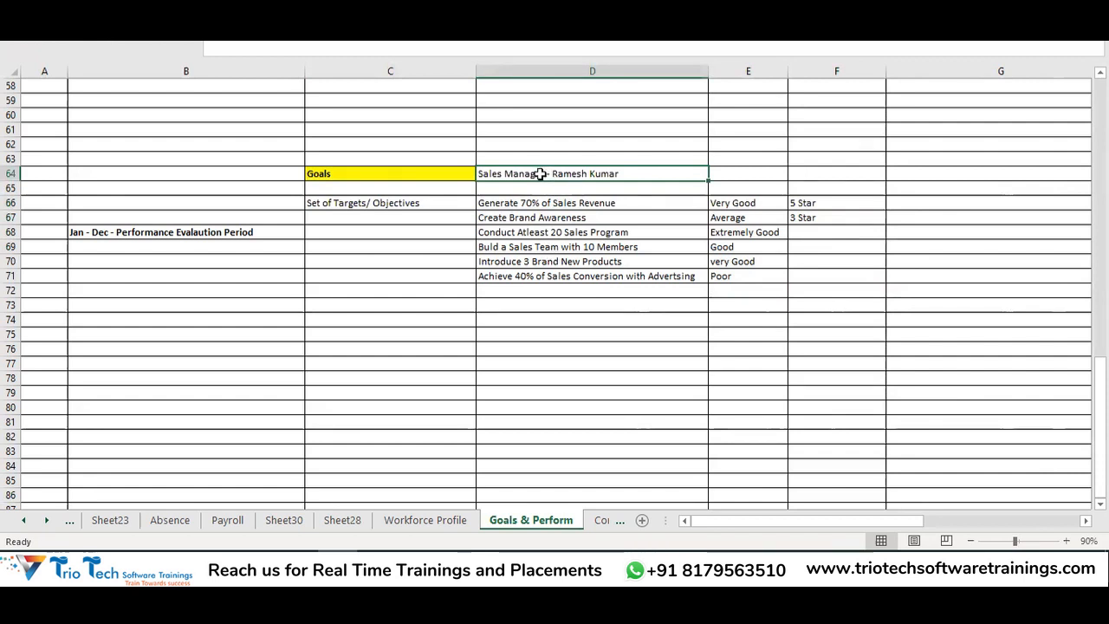
pyautogui.click(174, 232)
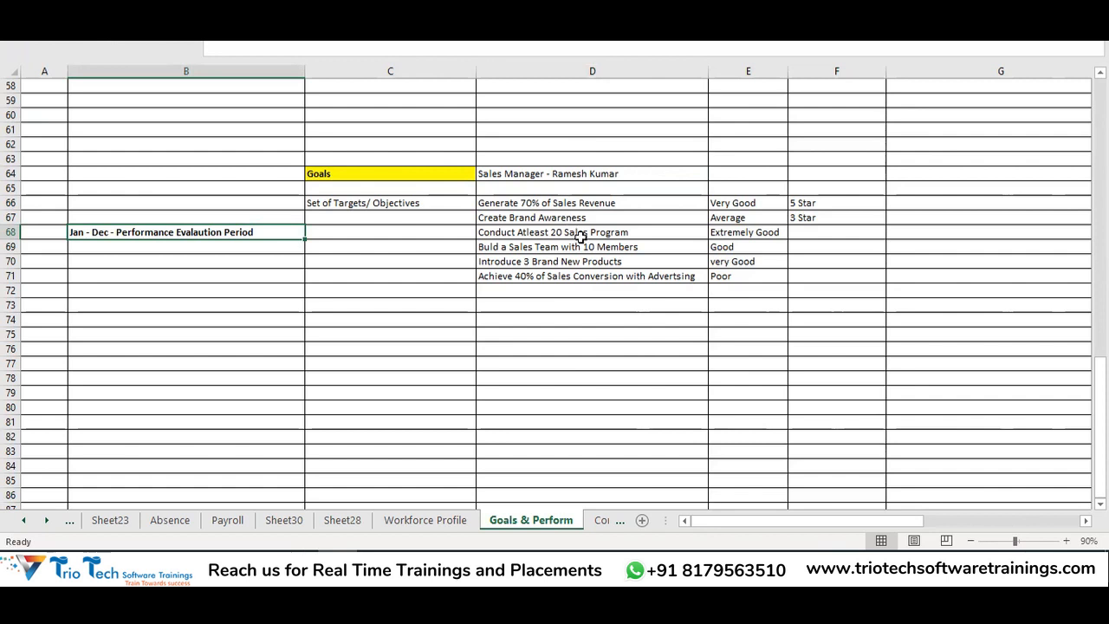
pyautogui.moveTo(580, 202); pyautogui.dragTo(591, 273)
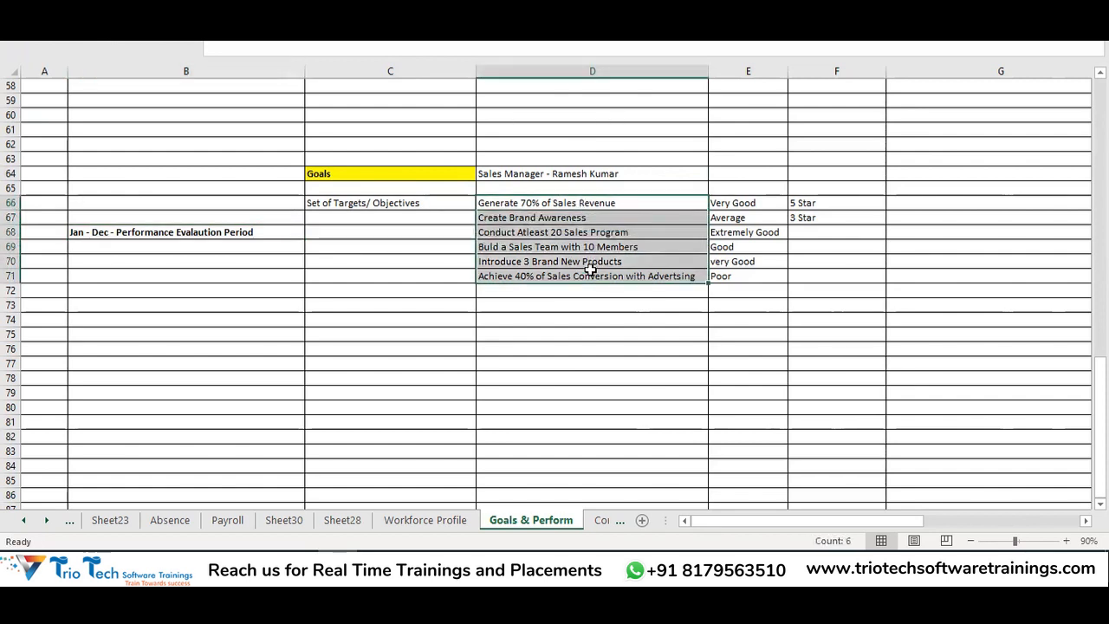
pyautogui.click(574, 175)
pyautogui.moveTo(725, 184); pyautogui.dragTo(794, 272)
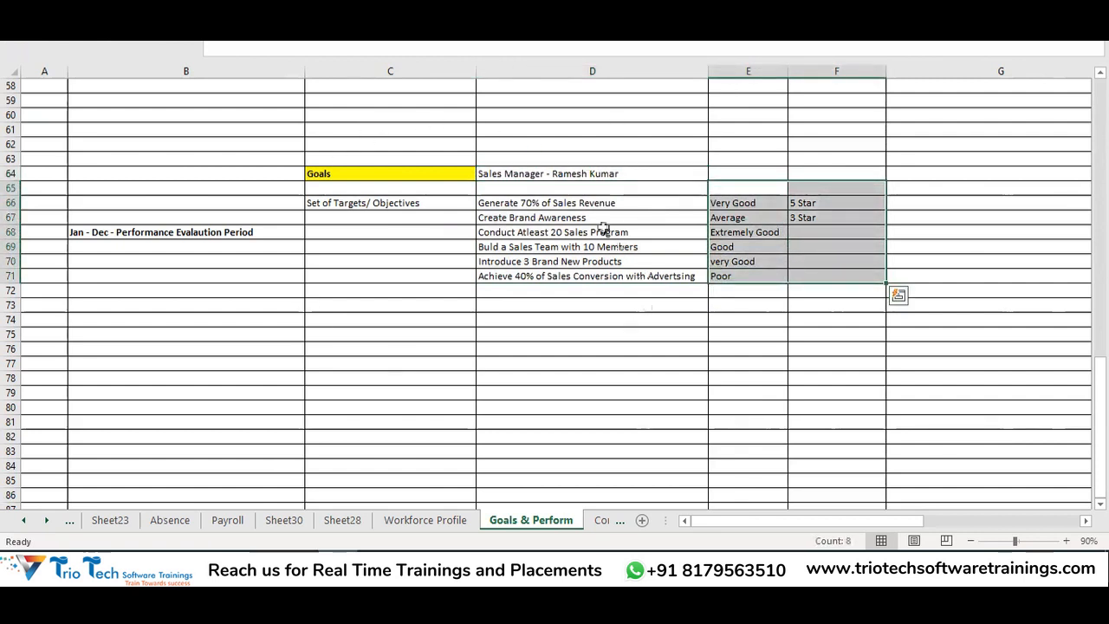
pyautogui.click(364, 174)
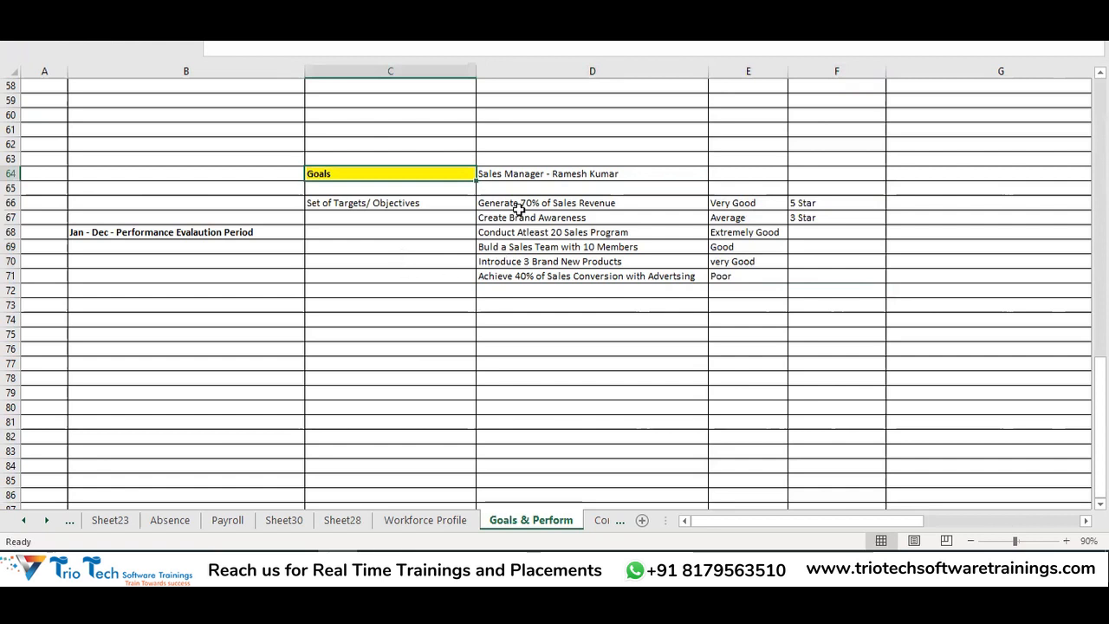
pyautogui.moveTo(518, 204); pyautogui.dragTo(538, 409)
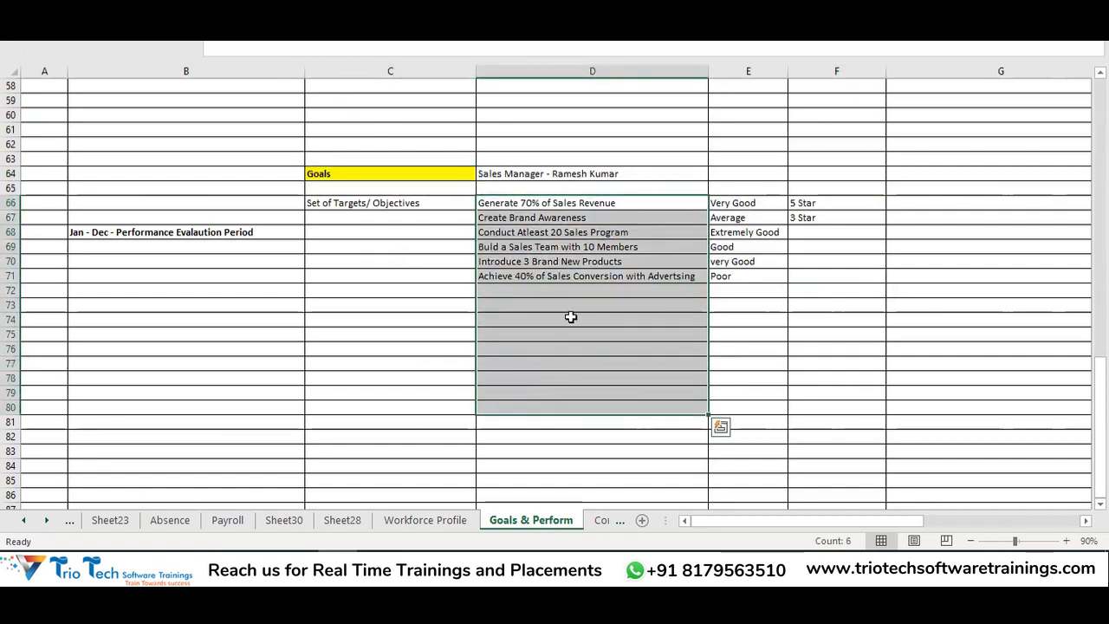
pyautogui.click(537, 173)
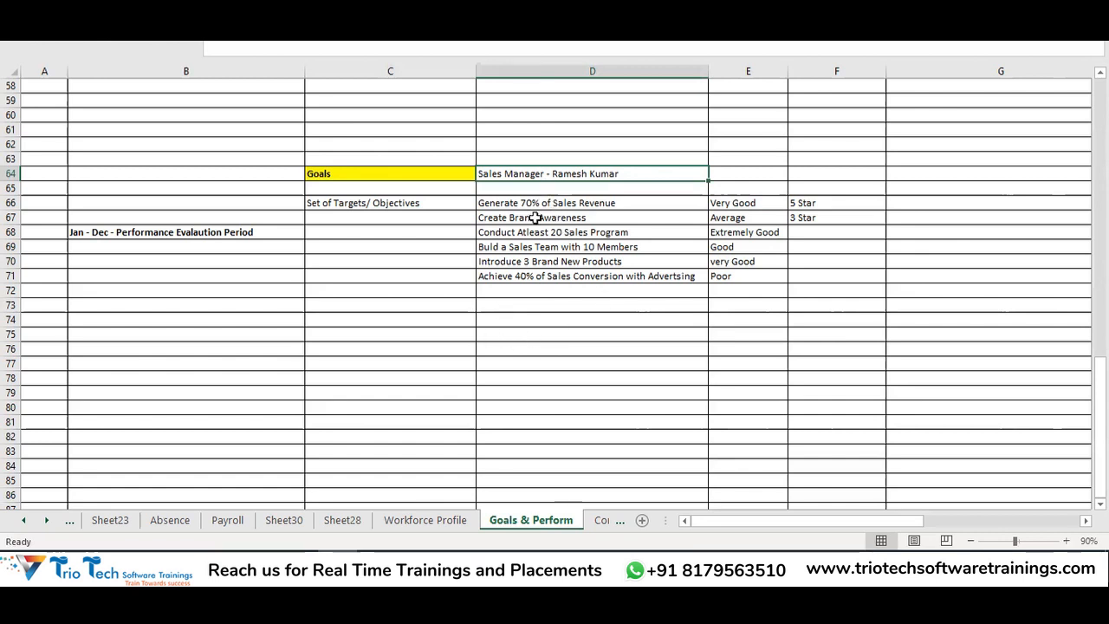
pyautogui.moveTo(533, 218); pyautogui.dragTo(527, 260)
pyautogui.click(536, 174)
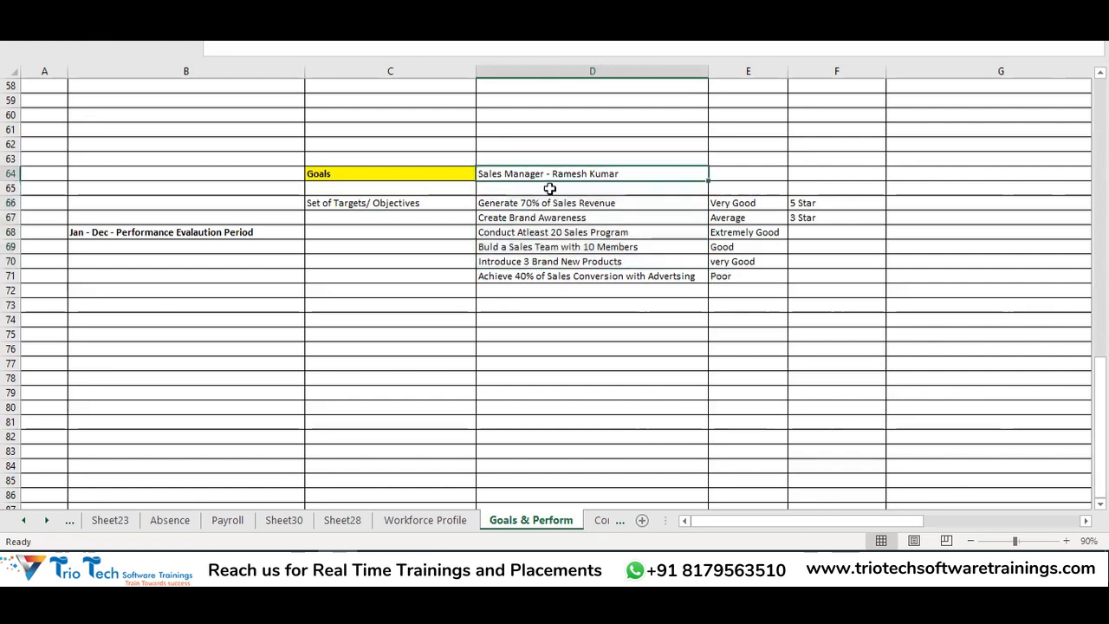
pyautogui.click(526, 310)
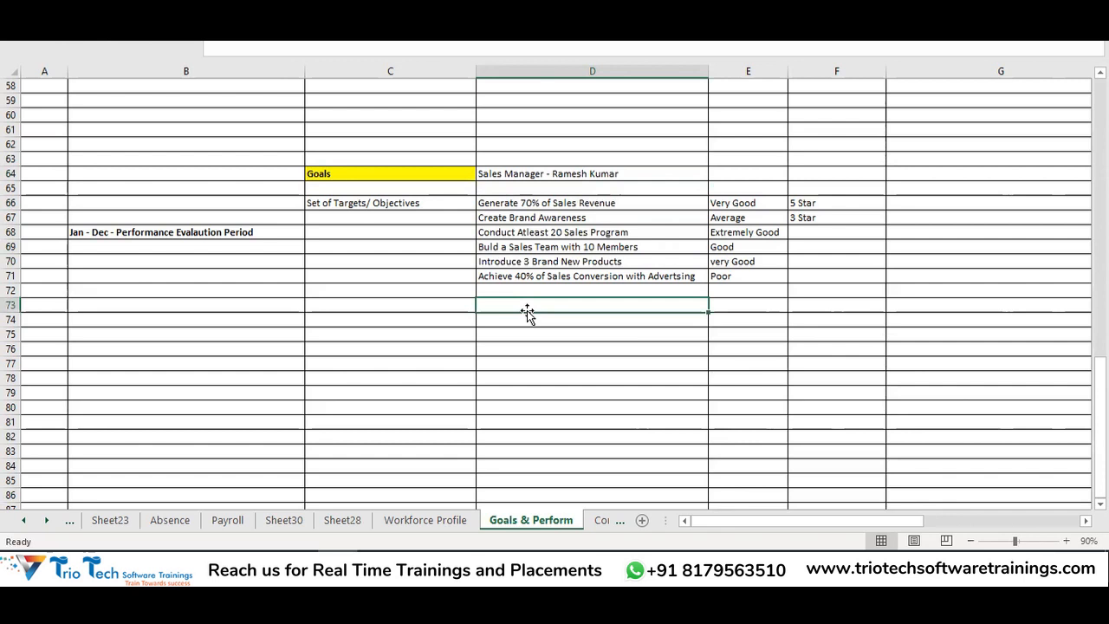
pyautogui.moveTo(514, 323); pyautogui.dragTo(530, 420)
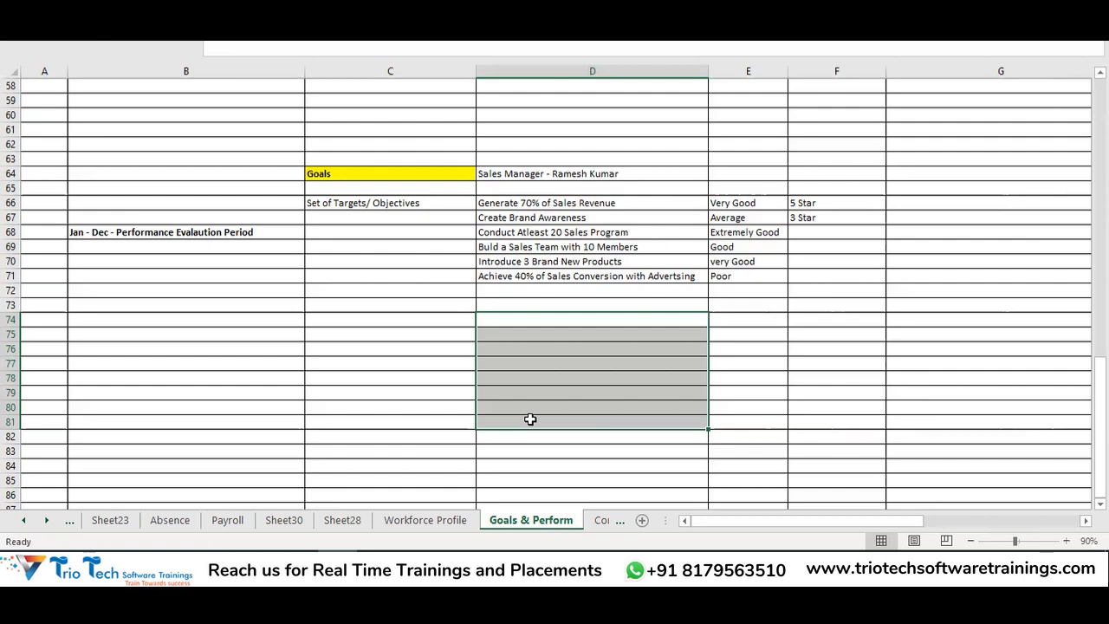
pyautogui.moveTo(565, 202); pyautogui.dragTo(575, 452)
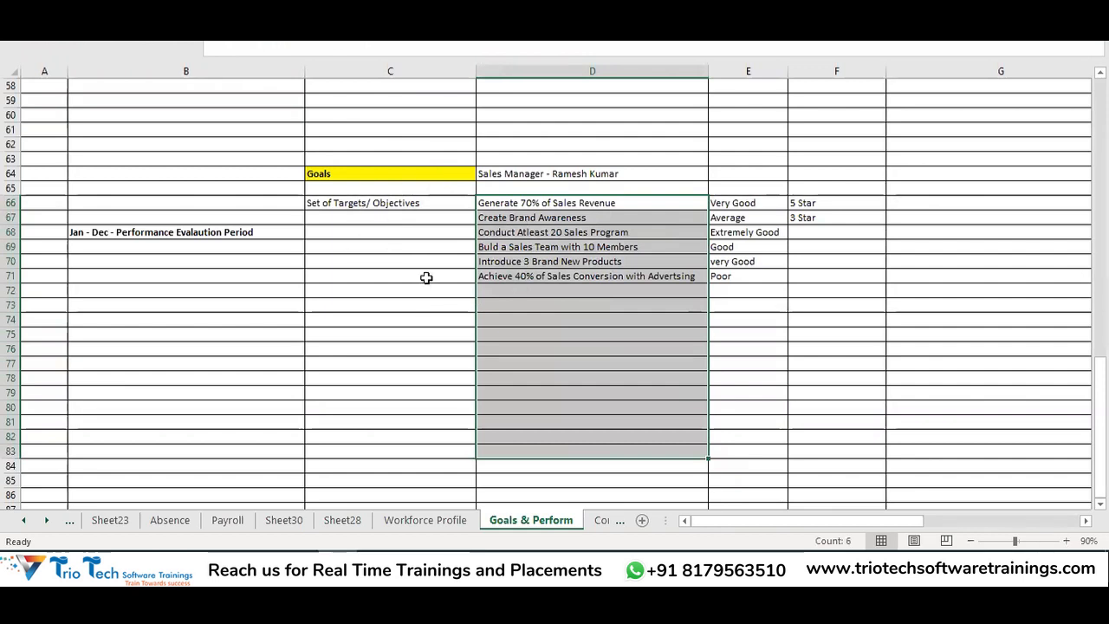
pyautogui.click(378, 173)
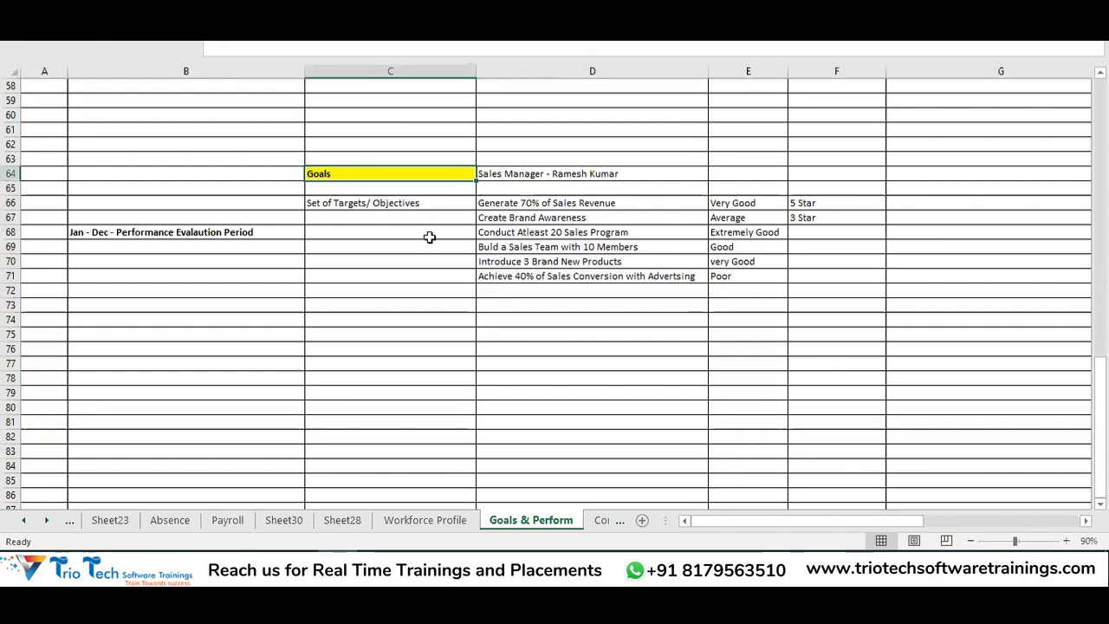
# Copy the Goal Management configuration list and paste it at B74
pyautogui.scroll(19, 429, 239)
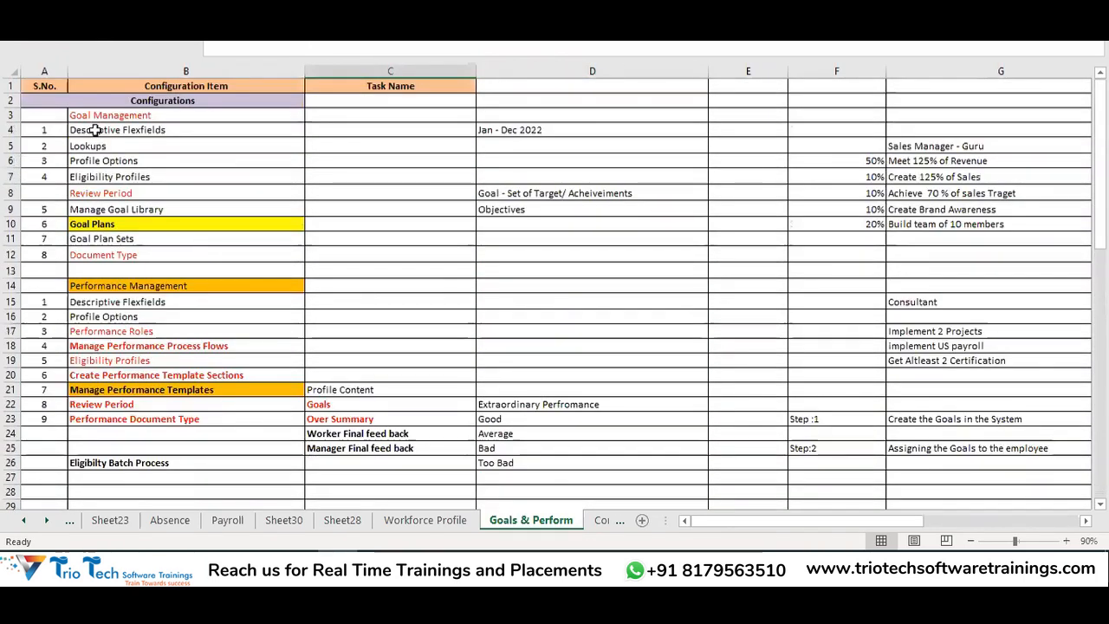
pyautogui.moveTo(114, 102); pyautogui.dragTo(136, 253)
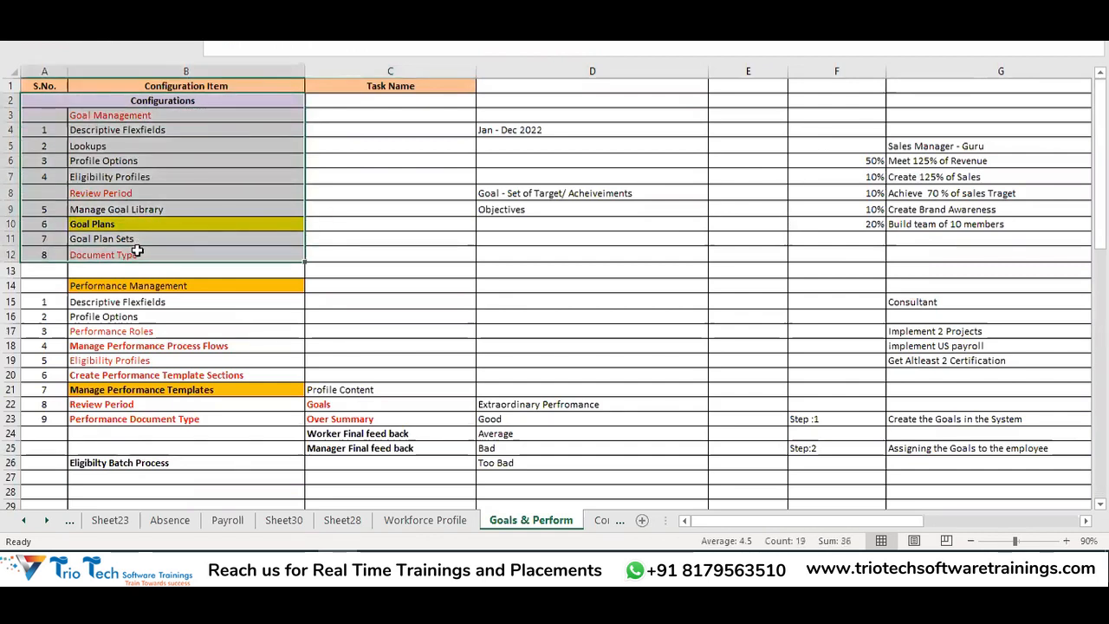
pyautogui.hotkey('ctrl', 'c')
pyautogui.scroll(-20, 406, 239)
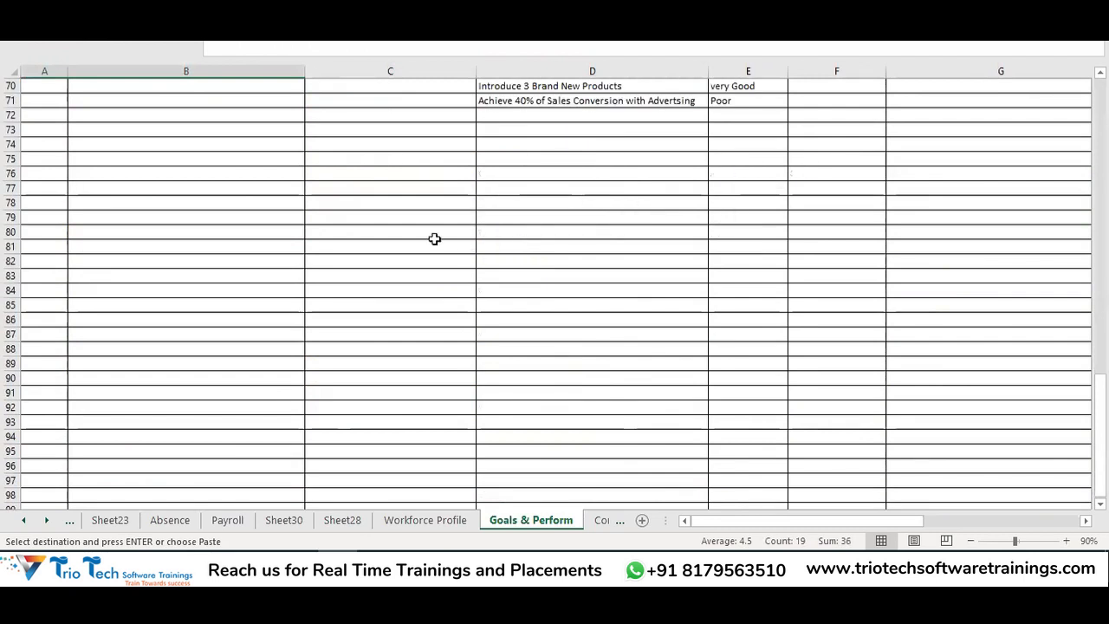
pyautogui.scroll(2, 362, 204)
pyautogui.click(217, 232)
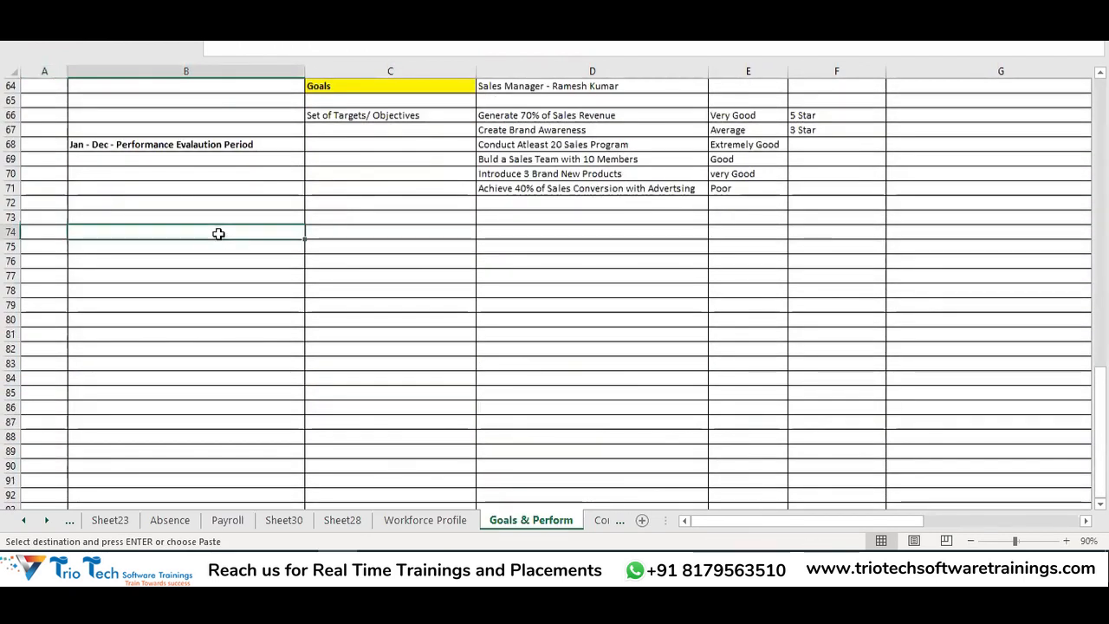
pyautogui.hotkey('ctrl', 'v')
# Clear the numbers in B75:B84 and move the task names from column C into B75
pyautogui.click(243, 230)
pyautogui.moveTo(242, 247); pyautogui.dragTo(240, 376)
pyautogui.press('Delete')
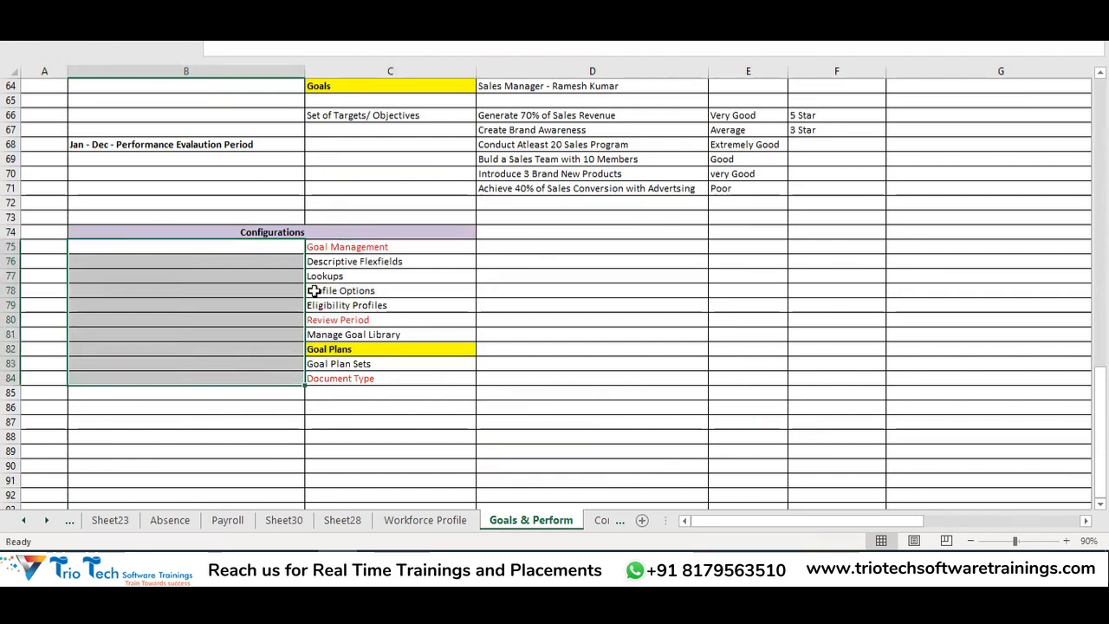
pyautogui.moveTo(338, 249); pyautogui.dragTo(369, 378)
pyautogui.hotkey('ctrl', 'c')
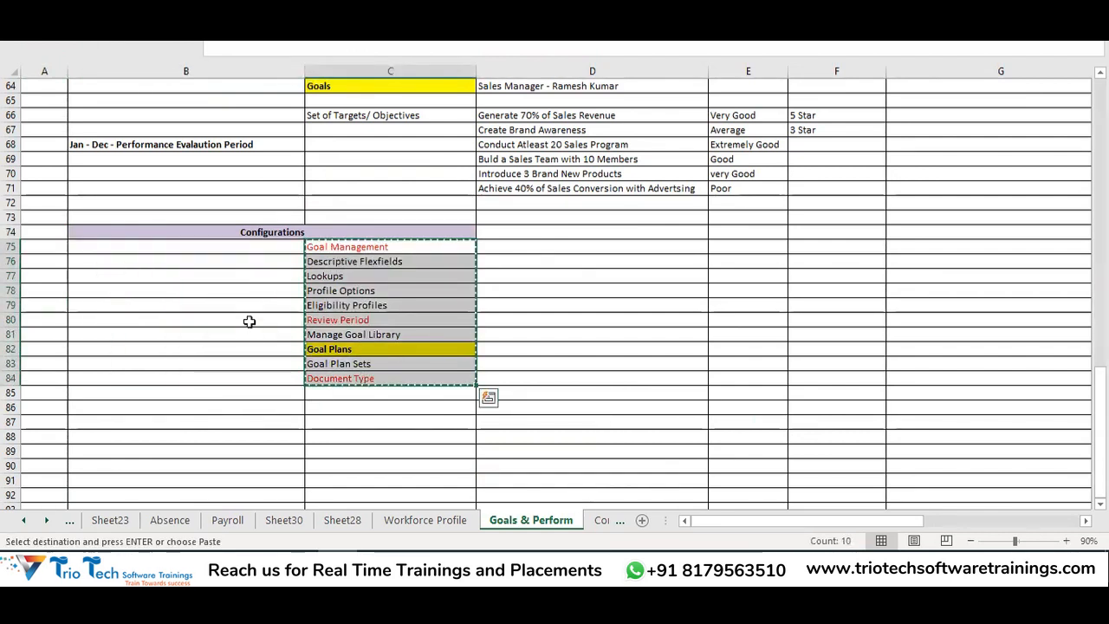
pyautogui.click(183, 253)
pyautogui.hotkey('ctrl', 'v')
# Left-align the Configurations header in B74 and review the task names in column B
pyautogui.click(247, 232)
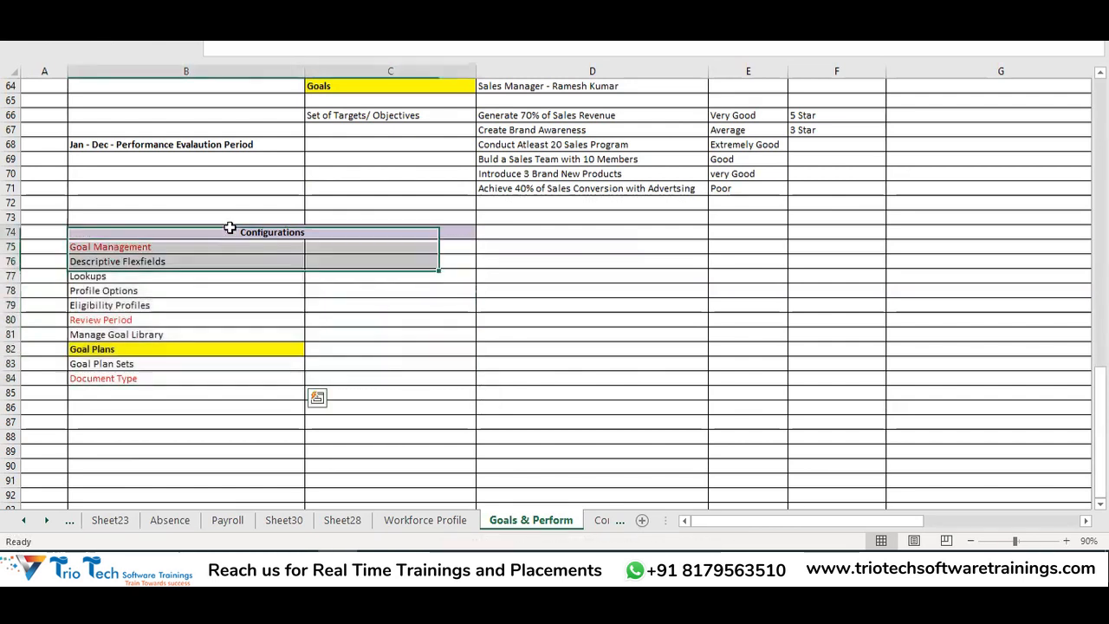
pyautogui.click(61, 7)
pyautogui.click(279, 59)
pyautogui.click(367, 309)
pyautogui.click(362, 362)
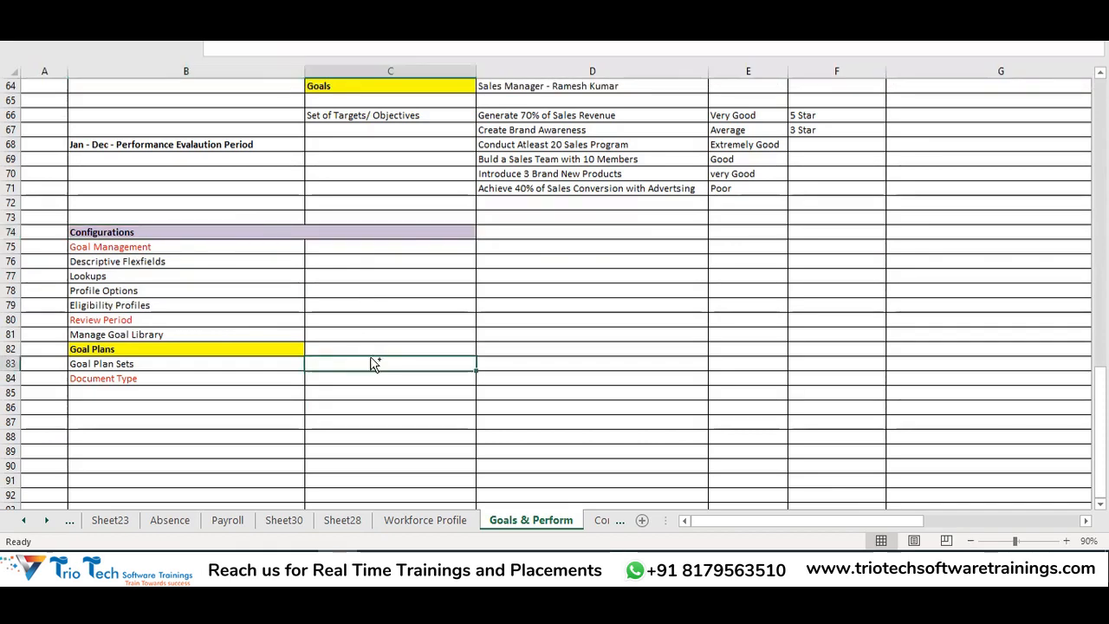
pyautogui.scroll(-1, 217, 332)
pyautogui.scroll(1, 228, 335)
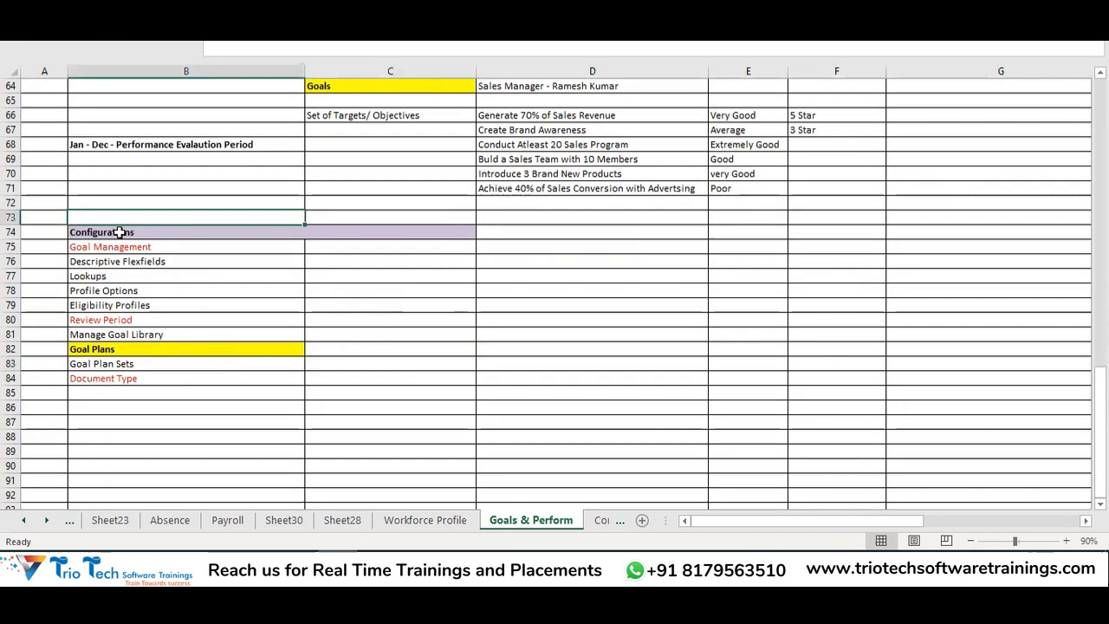
pyautogui.moveTo(124, 248); pyautogui.dragTo(139, 375)
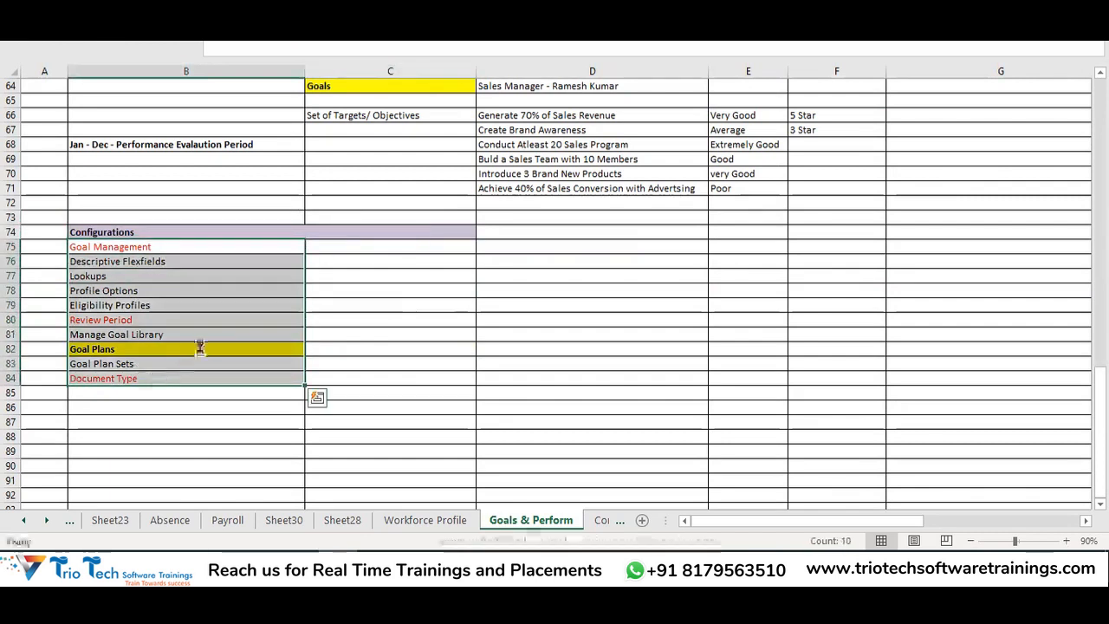
# Copy the Descriptive Flexfields and Lookups checklist entries (B76:B77), then cancel the copy
pyautogui.moveTo(130, 262); pyautogui.dragTo(139, 279)
pyautogui.hotkey('ctrl', 'c')
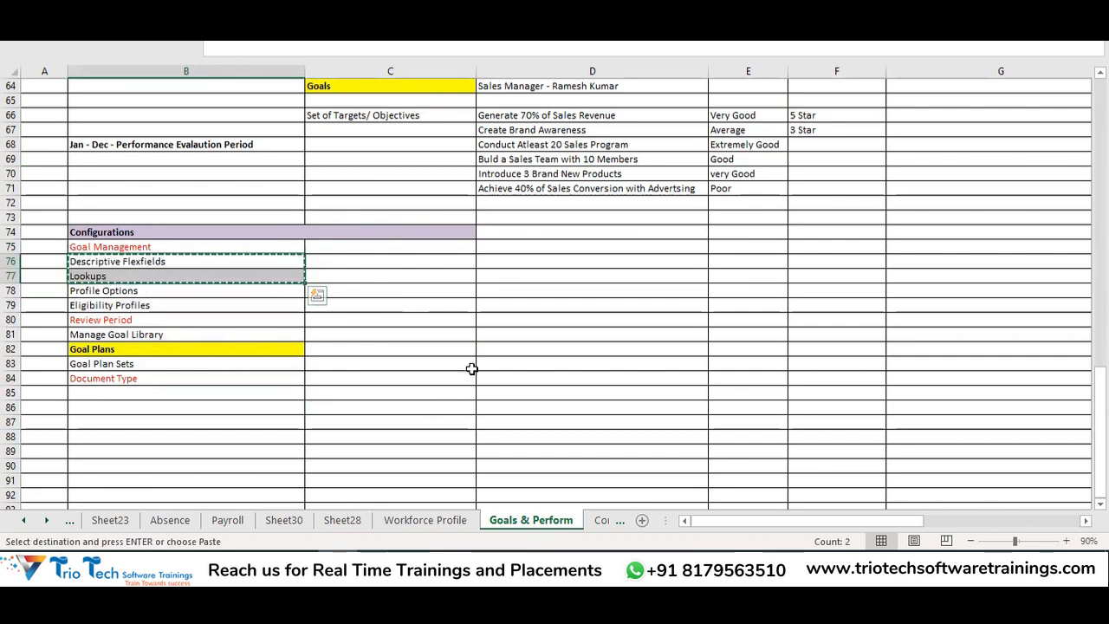
pyautogui.press('Escape')
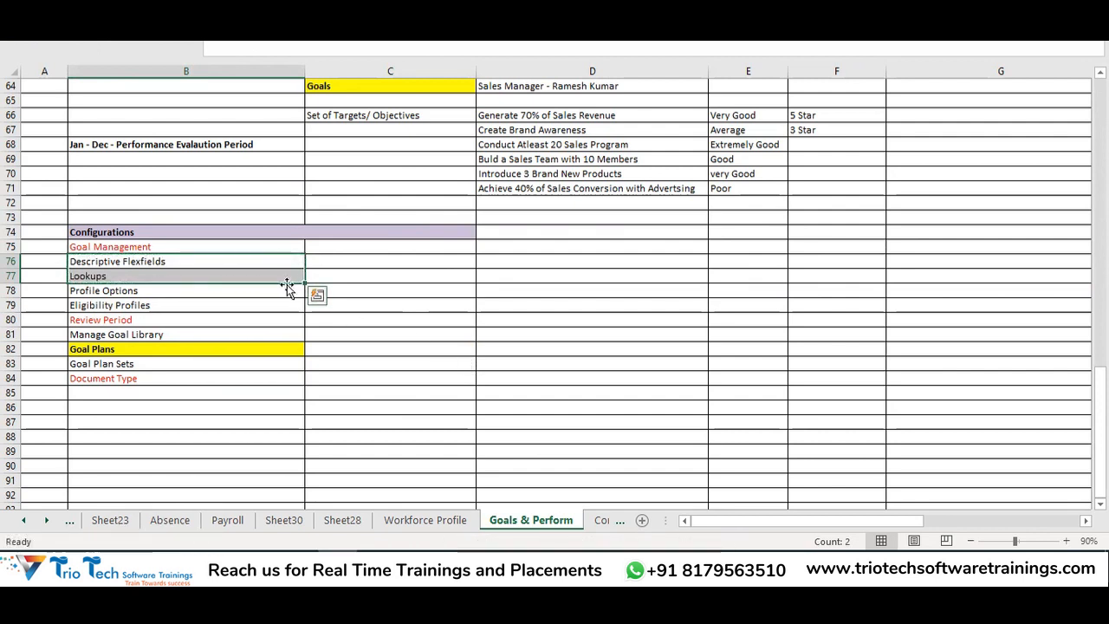
# Highlight the Profile Options, Lookups and Eligibility Profiles–Goal Plan Sets entries, then switch to the Oracle browser
pyautogui.click(265, 262)
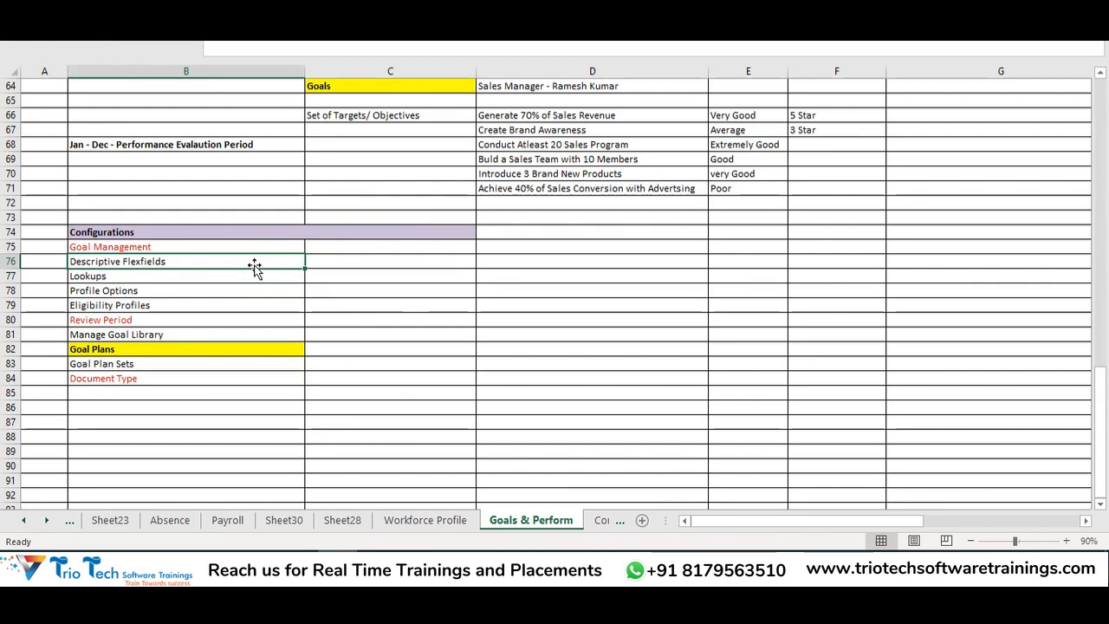
pyautogui.click(147, 294)
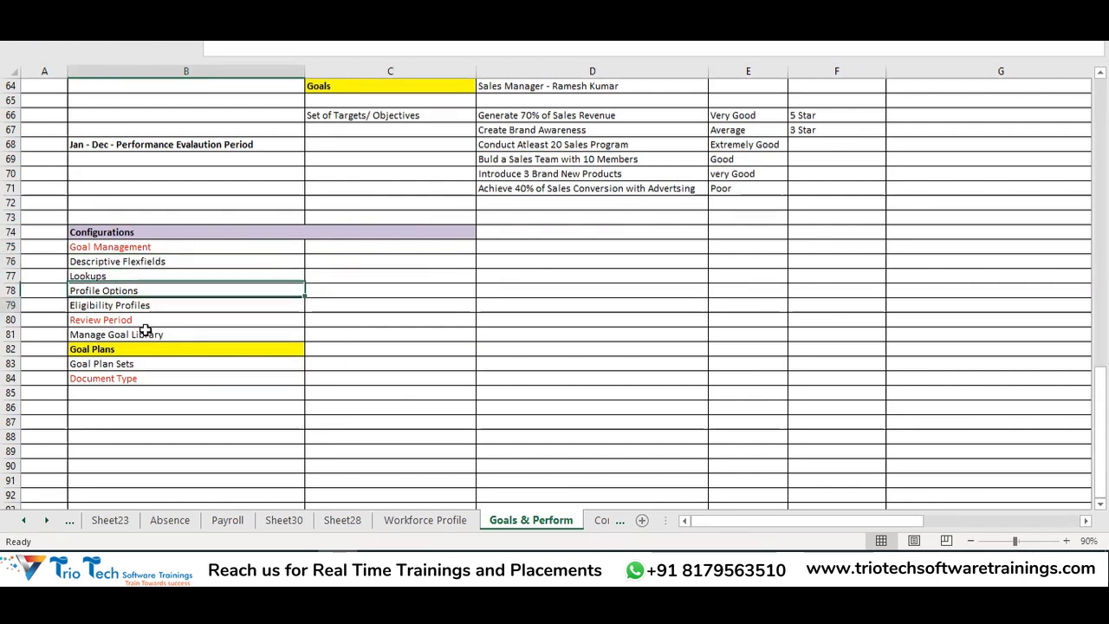
pyautogui.moveTo(146, 330); pyautogui.dragTo(153, 368)
pyautogui.click(110, 282)
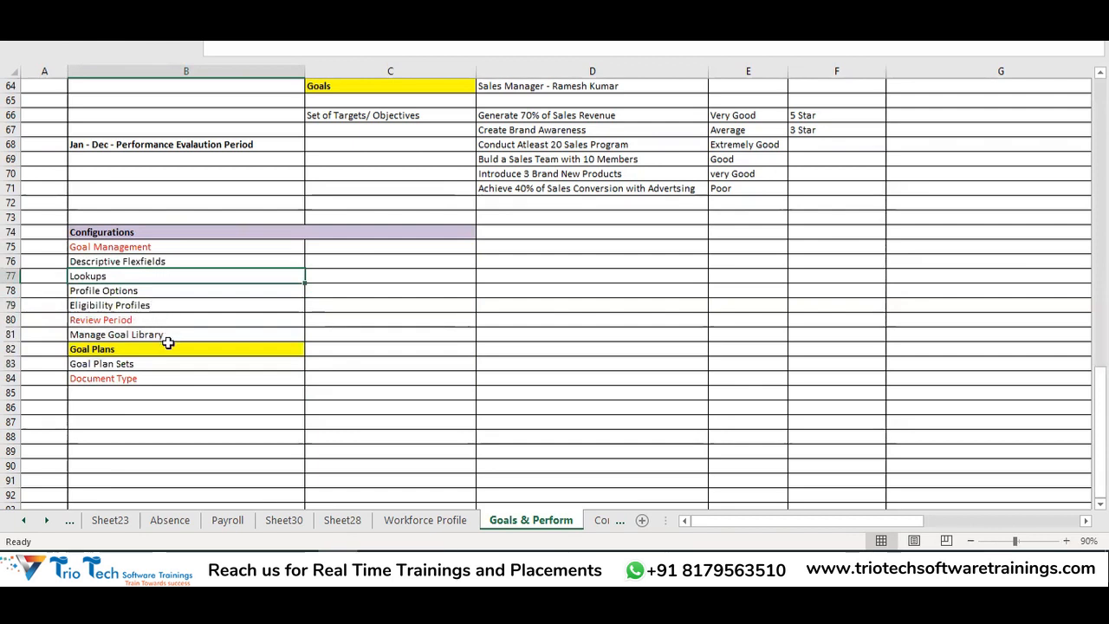
pyautogui.moveTo(111, 306); pyautogui.dragTo(110, 393)
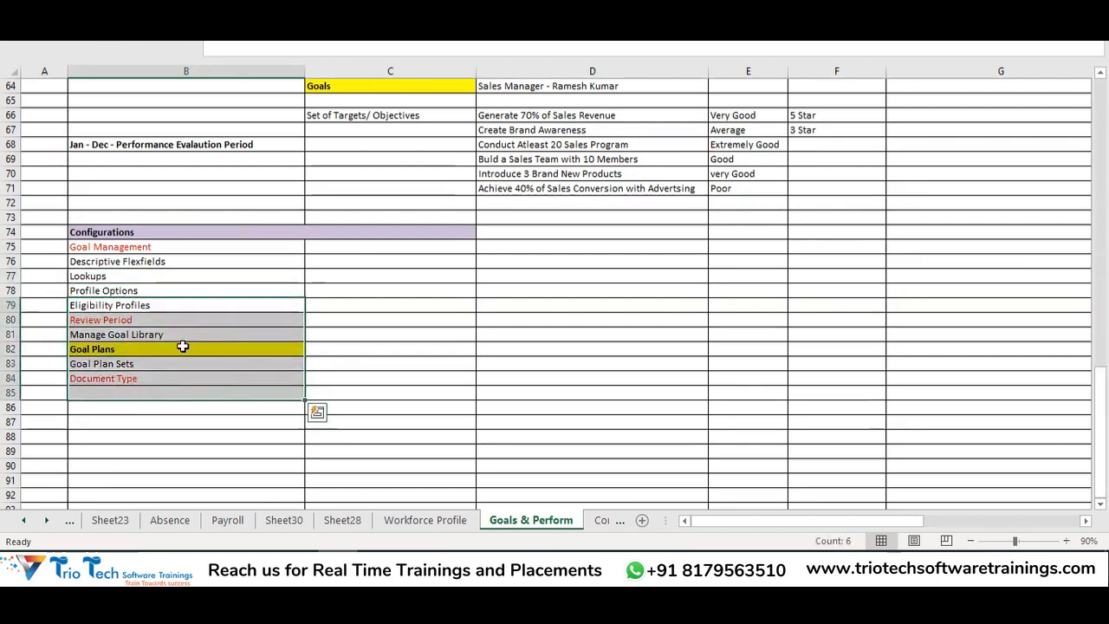
pyautogui.moveTo(118, 260); pyautogui.dragTo(122, 275)
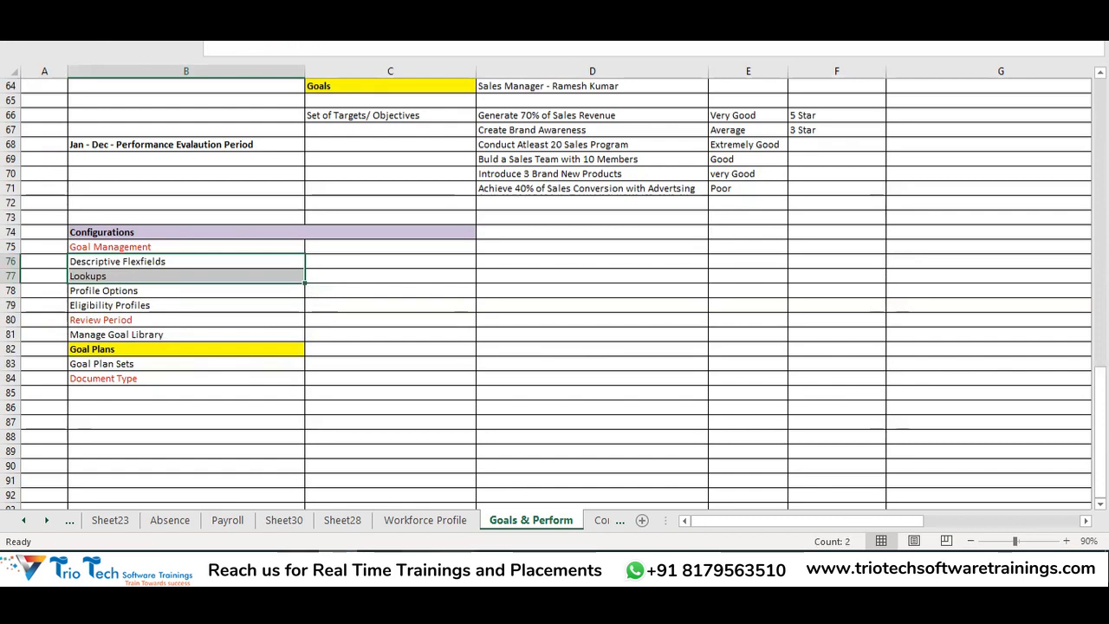
pyautogui.hotkey('alt', 'Tab')
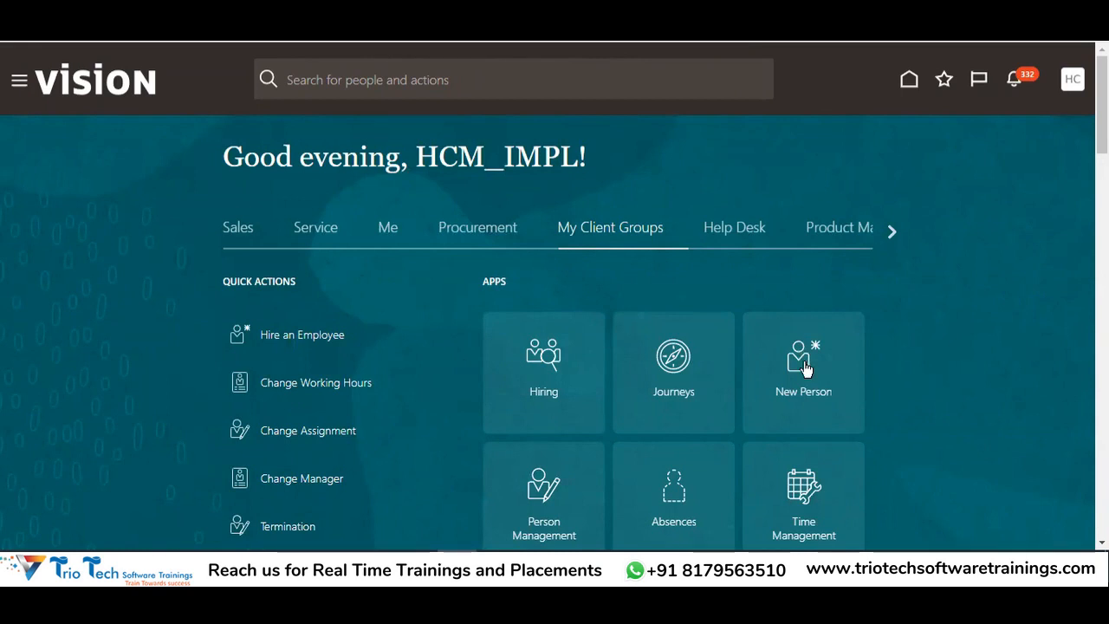
# Switch the setup offering to Workforce Development
pyautogui.click(1072, 79)
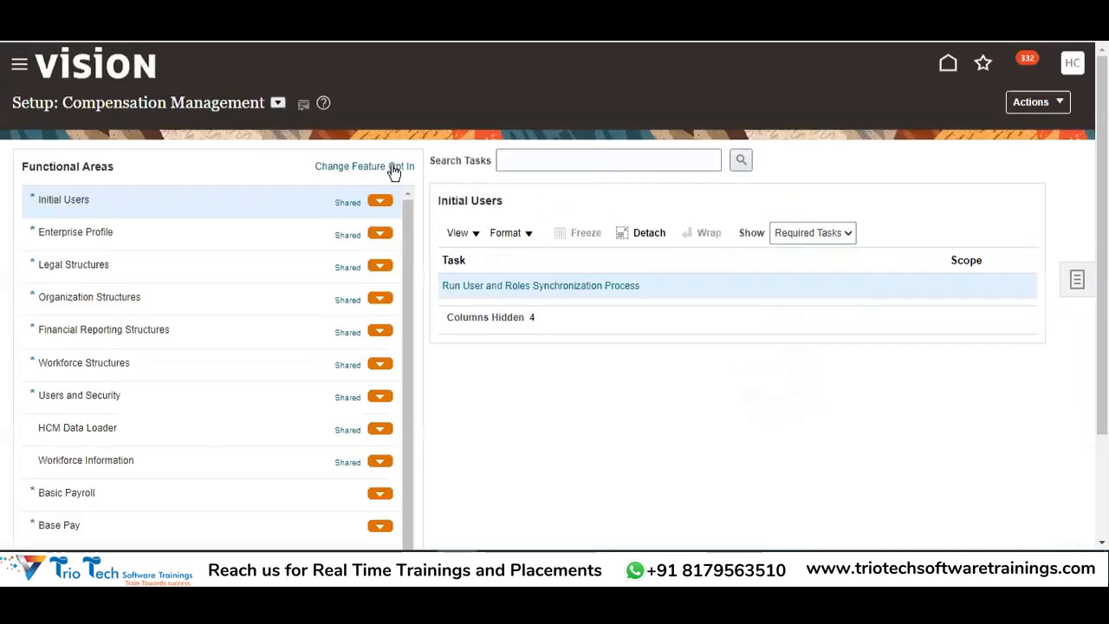
pyautogui.click(279, 105)
pyautogui.scroll(-10, 468, 245)
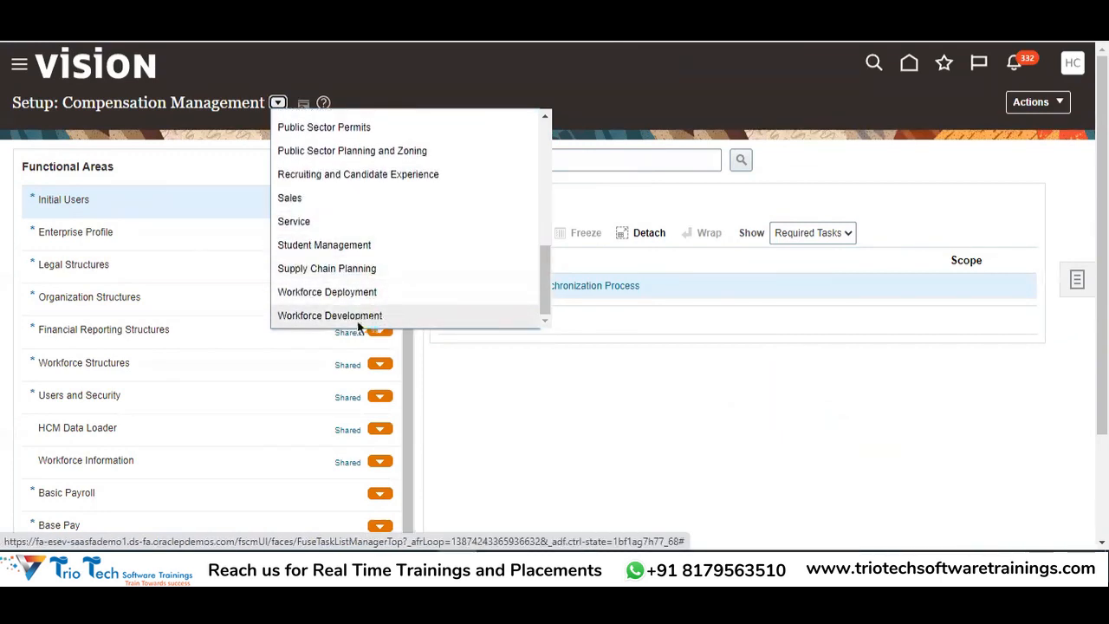
pyautogui.click(358, 321)
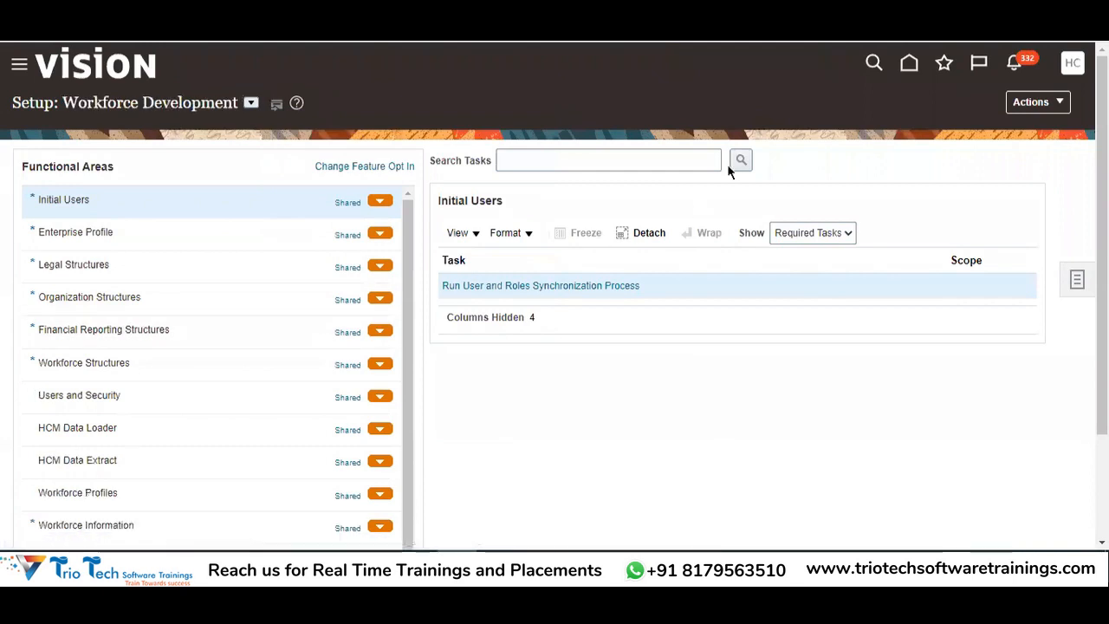
# Search setup tasks for 'Manage Goal%', then 'Manage Workforce Goal%' and 'Manage Worker Goal%', all returning nothing
pyautogui.click(606, 161)
pyautogui.write('Manage Goal%')
pyautogui.click(740, 160)
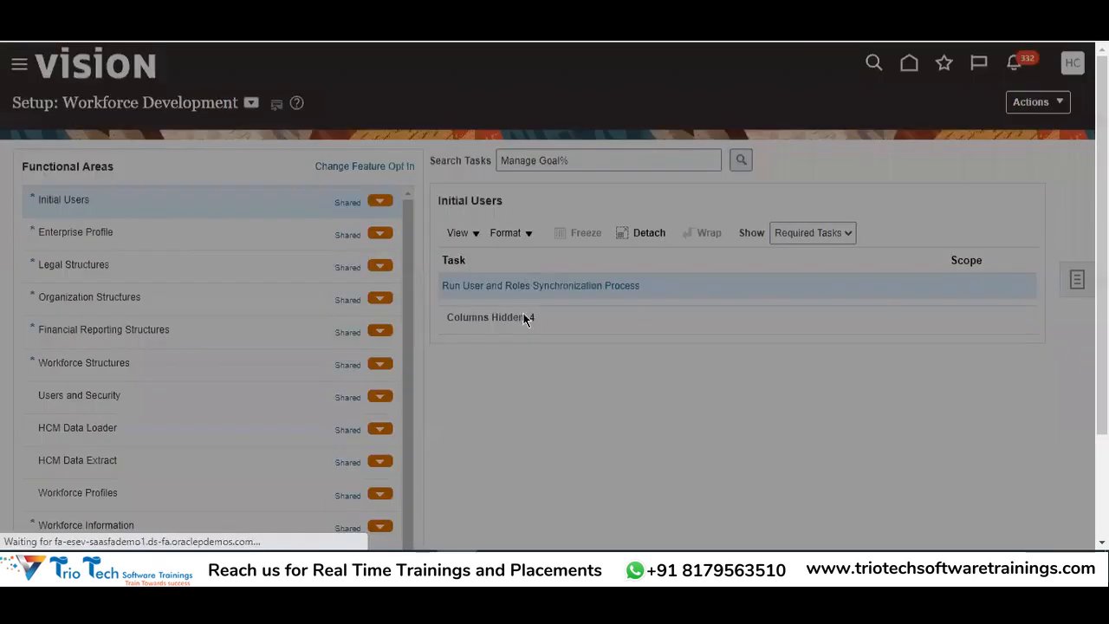
pyautogui.click(803, 317)
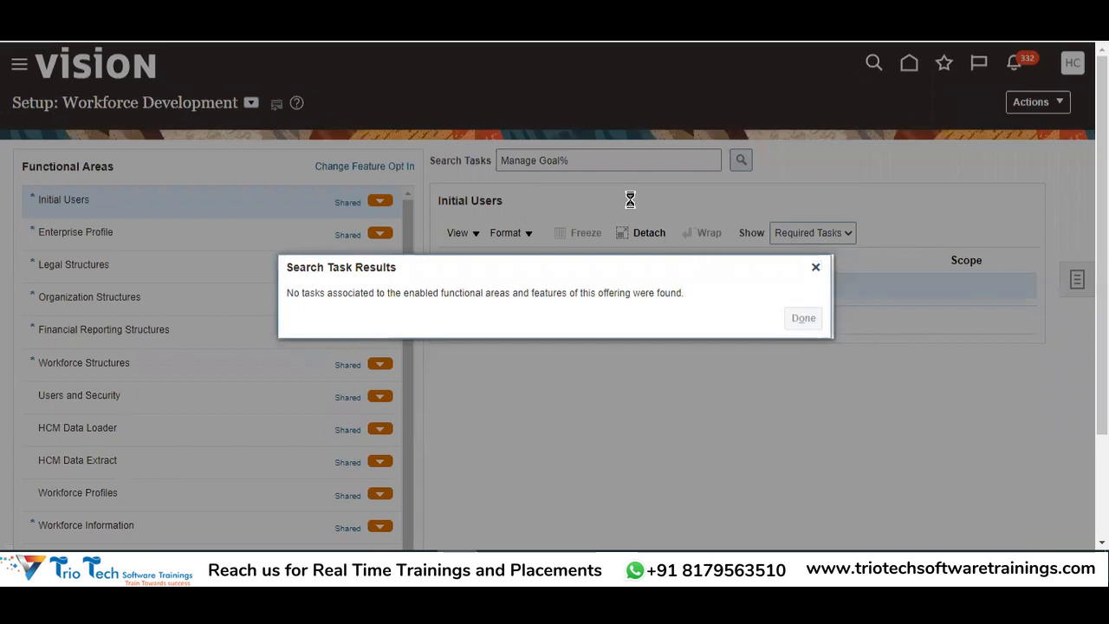
pyautogui.click(541, 160)
pyautogui.write('Work')
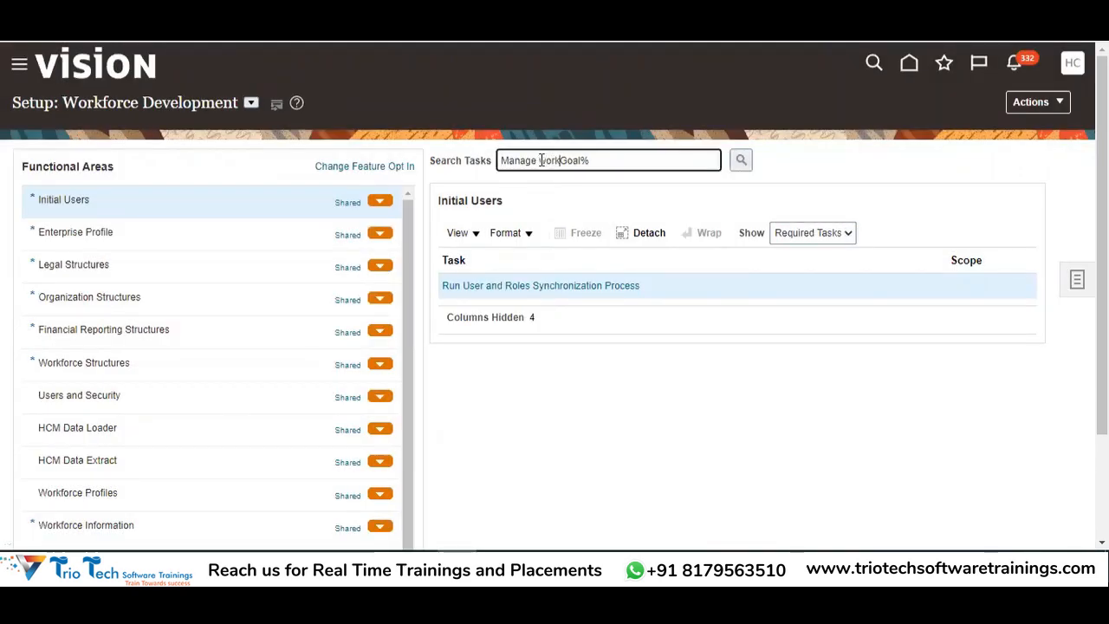
pyautogui.write('forcw')
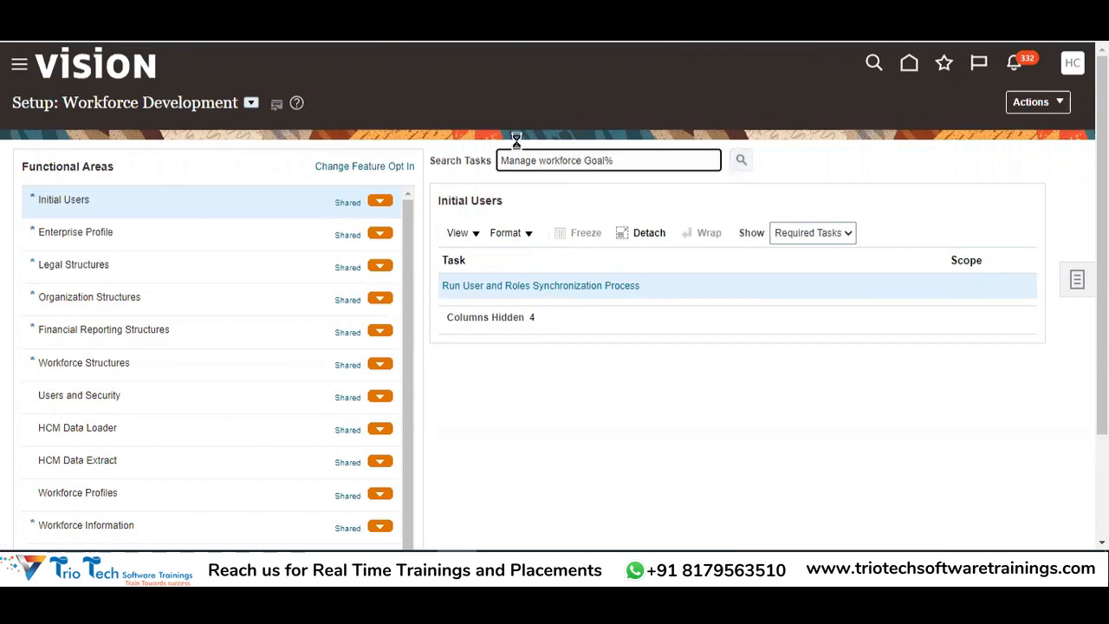
pyautogui.press('Return')
pyautogui.click(802, 317)
pyautogui.press('BackSpace')
pyautogui.press('BackSpace')
pyautogui.press('BackSpace')
pyautogui.press('BackSpace')
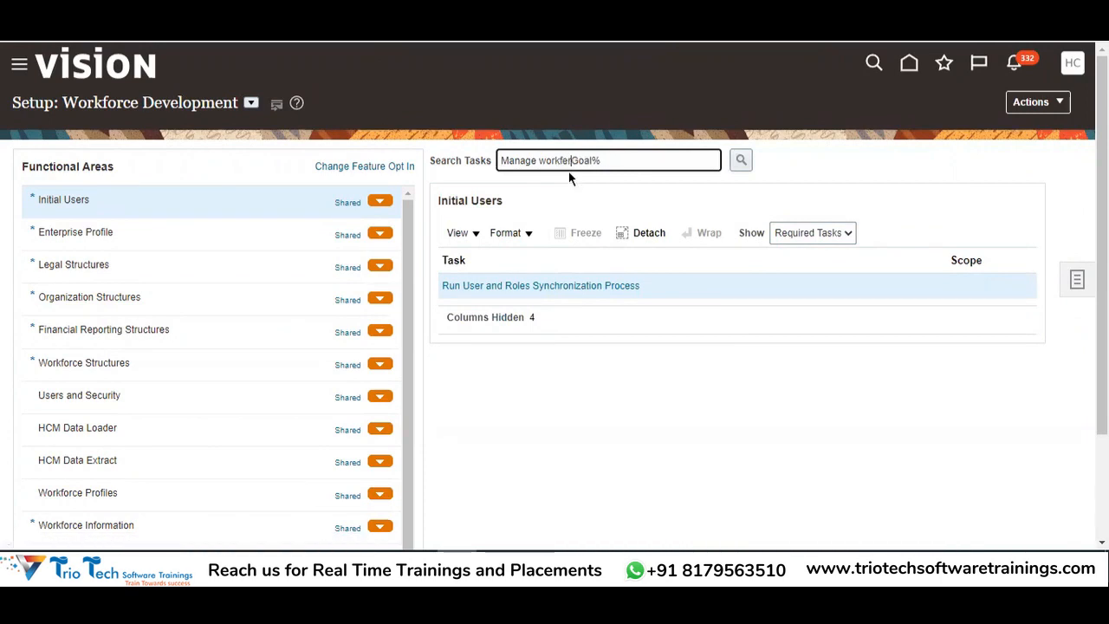
pyautogui.write('er')
pyautogui.press('Return')
pyautogui.click(814, 269)
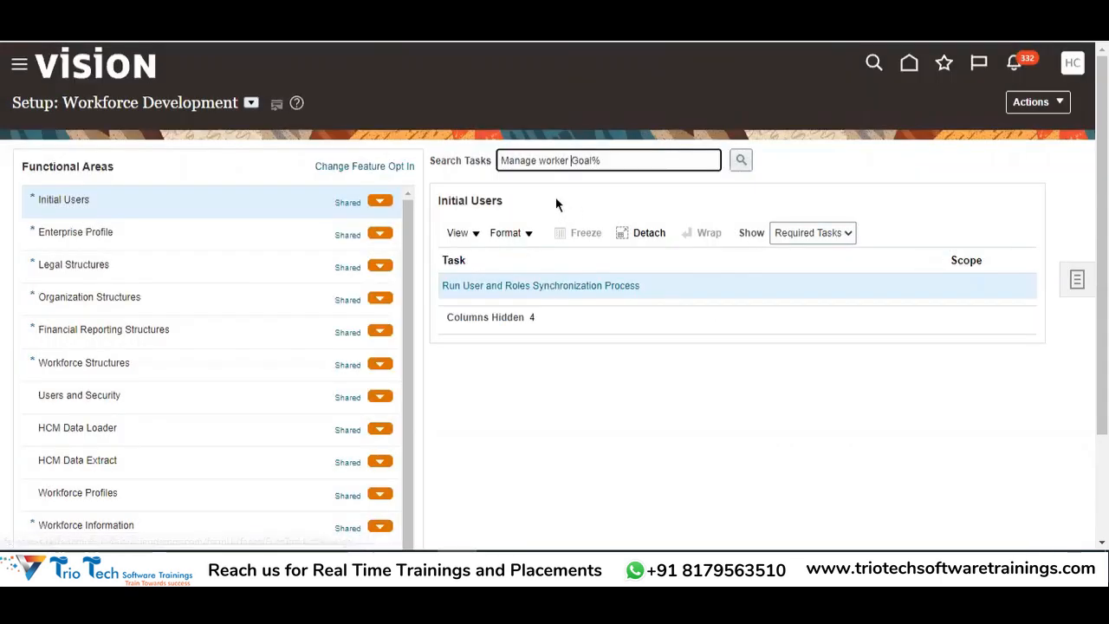
# Search setup tasks for 'Manage Work' and review the workforce task results
pyautogui.moveTo(566, 160); pyautogui.dragTo(642, 161)
pyautogui.press('BackSpace')
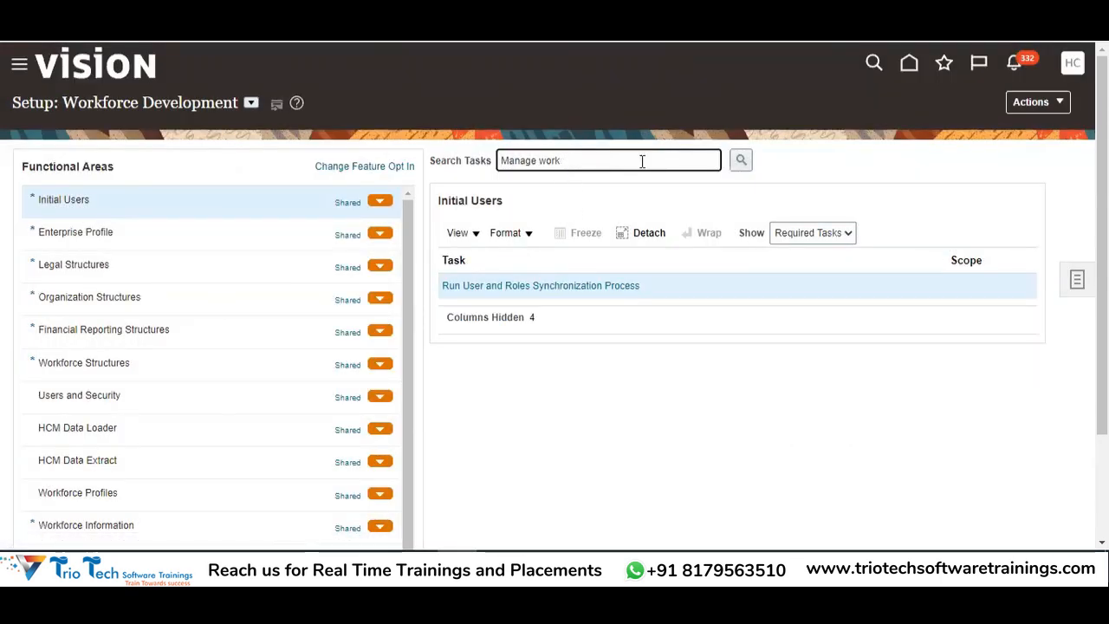
pyautogui.write('r')
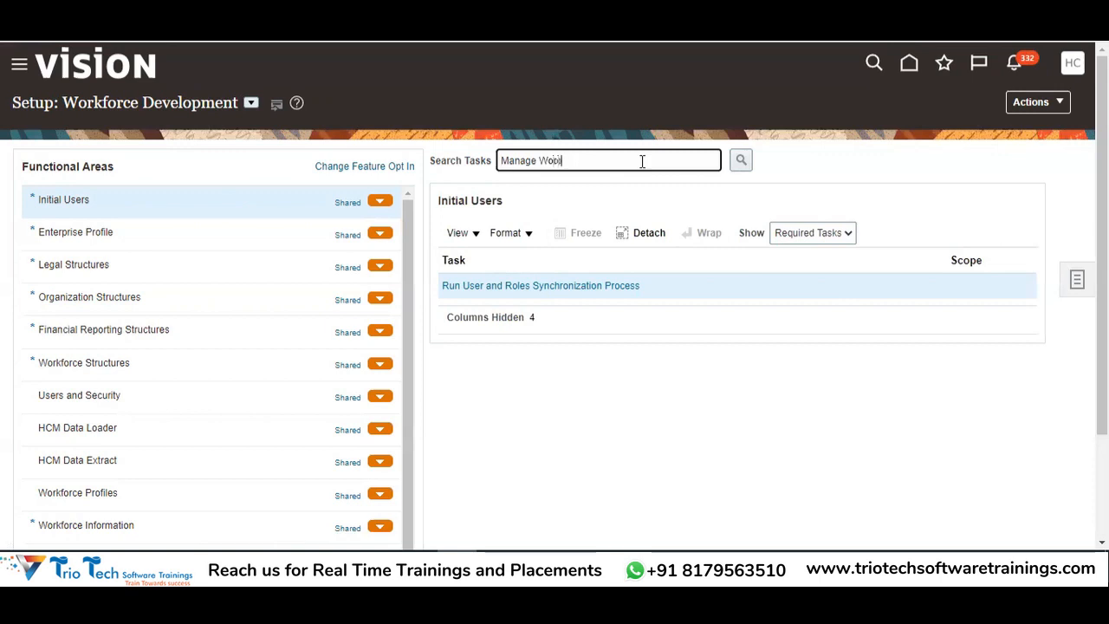
pyautogui.press('BackSpace')
pyautogui.press('Return')
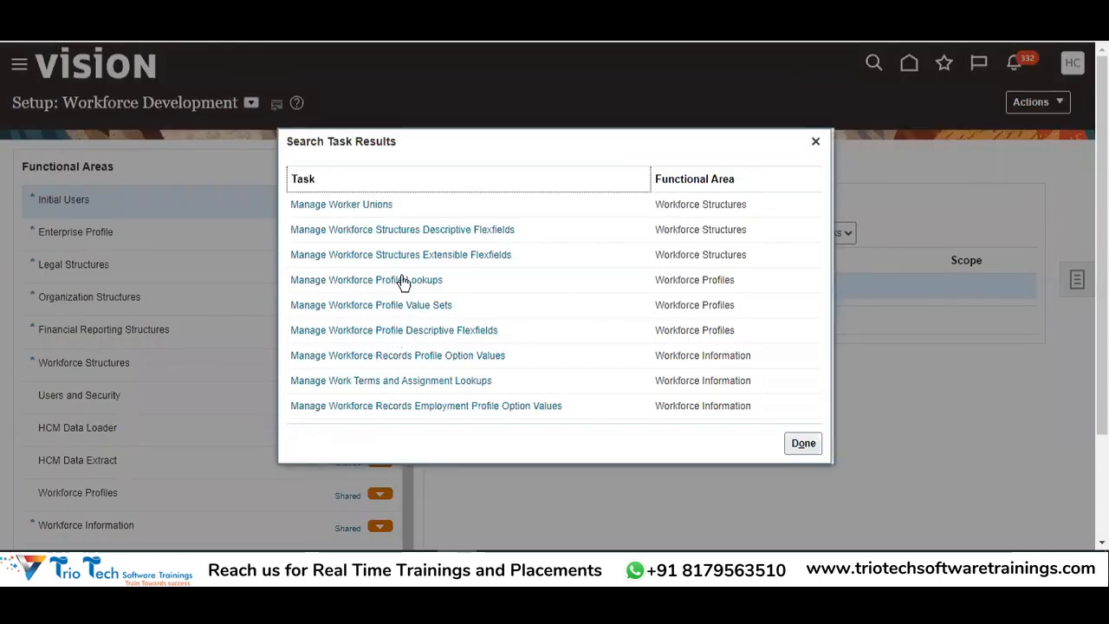
pyautogui.scroll(-1, 412, 253)
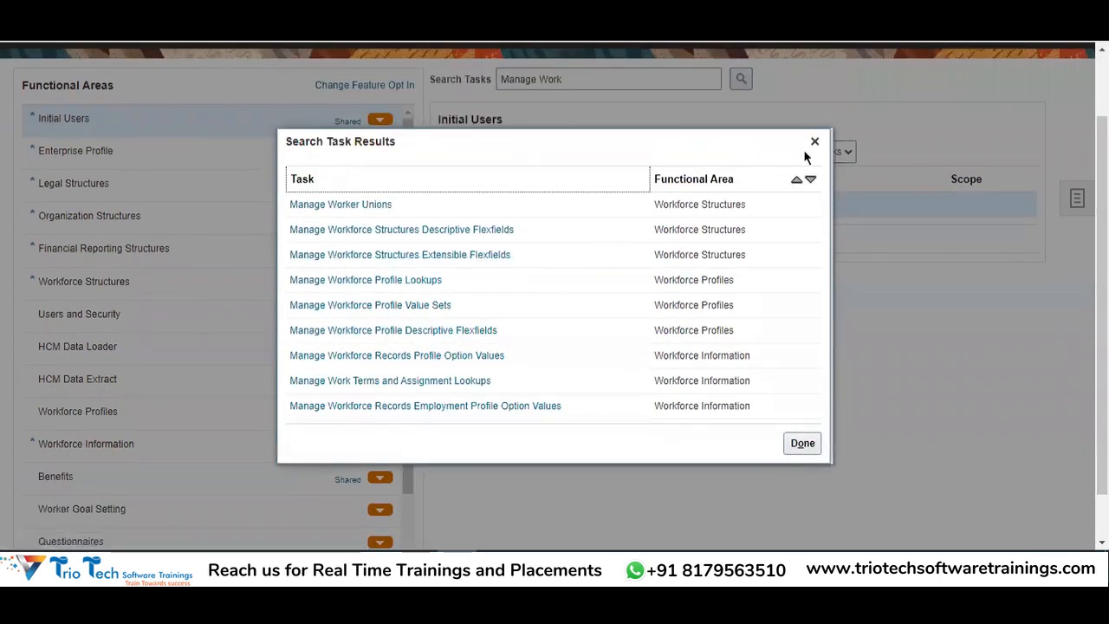
pyautogui.click(815, 141)
pyautogui.scroll(1, 639, 91)
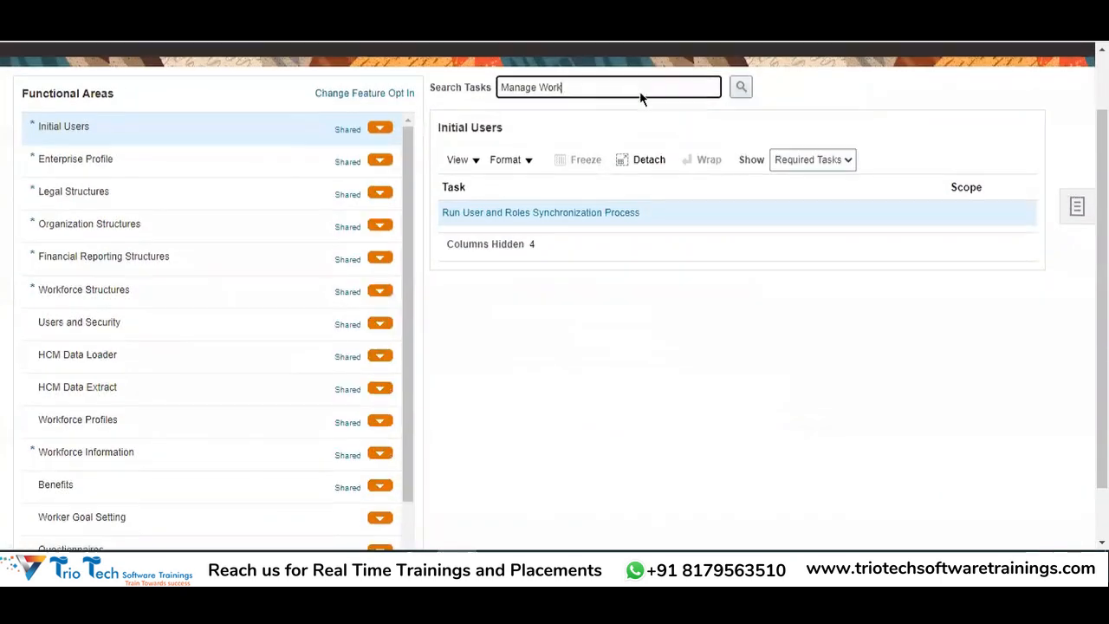
# Search setup tasks for %Goal%, listing the eight Worker Goal Setting tasks
pyautogui.tripleClick(600, 156)
pyautogui.press('BackSpace')
pyautogui.write('%Goal%')
pyautogui.press('Return')
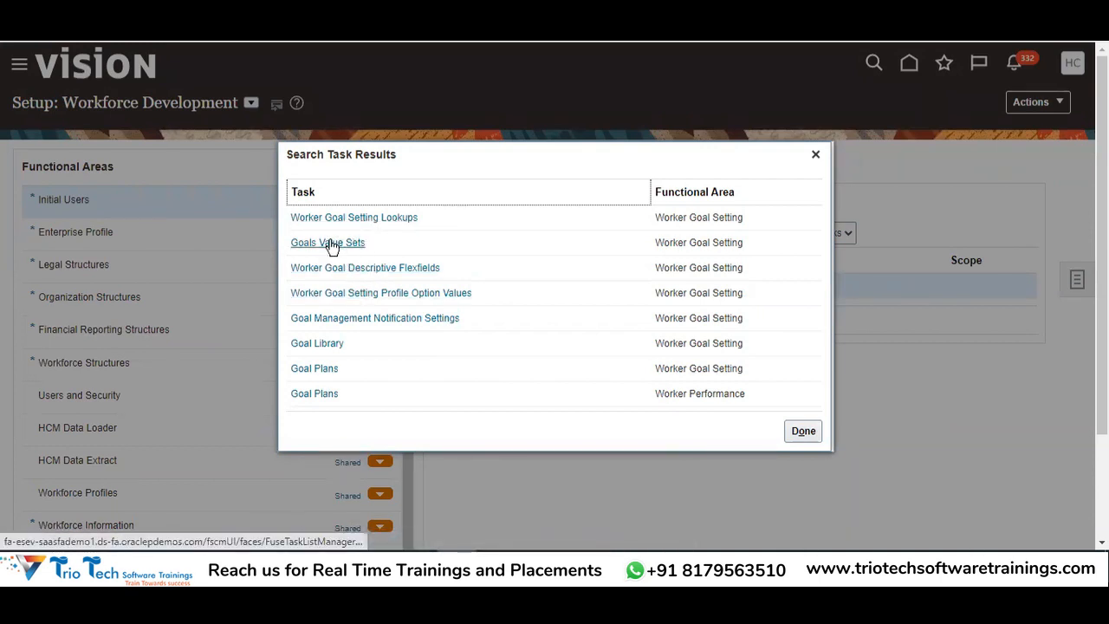
pyautogui.scroll(-2, 375, 311)
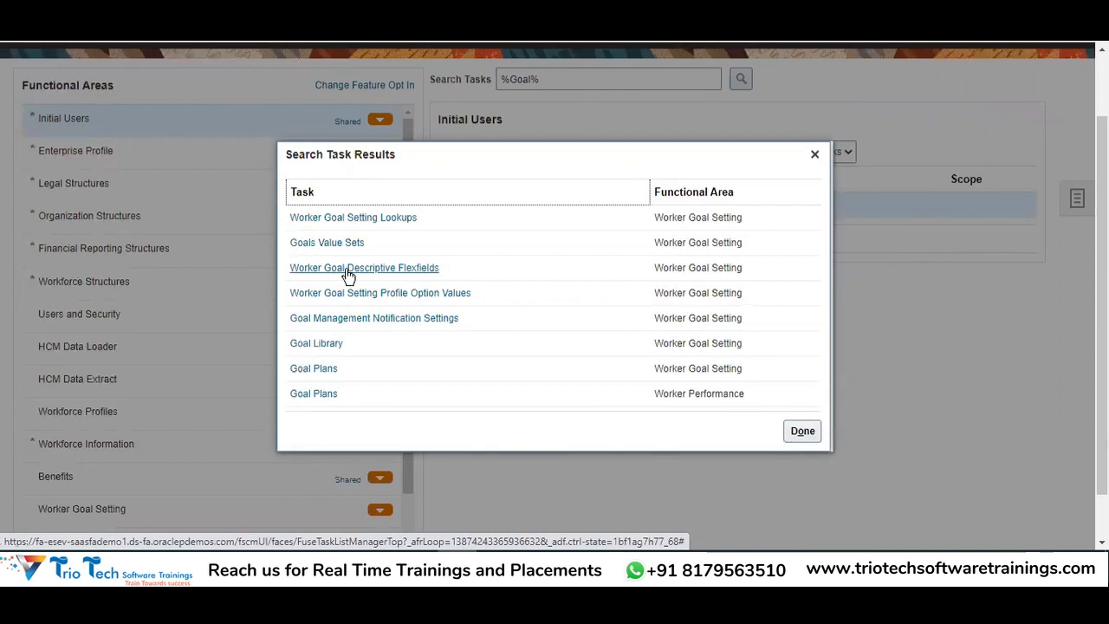
# Open the Worker Goal Descriptive Flexfields task and bring up the deployed HRG_GOALS flexfield
pyautogui.click(348, 271)
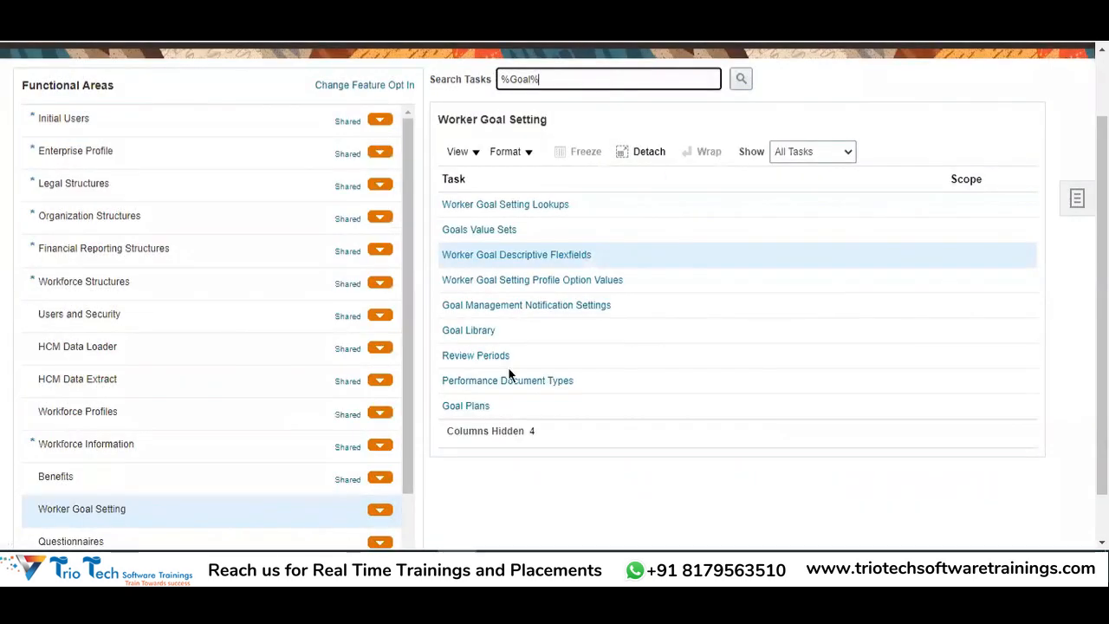
pyautogui.click(508, 255)
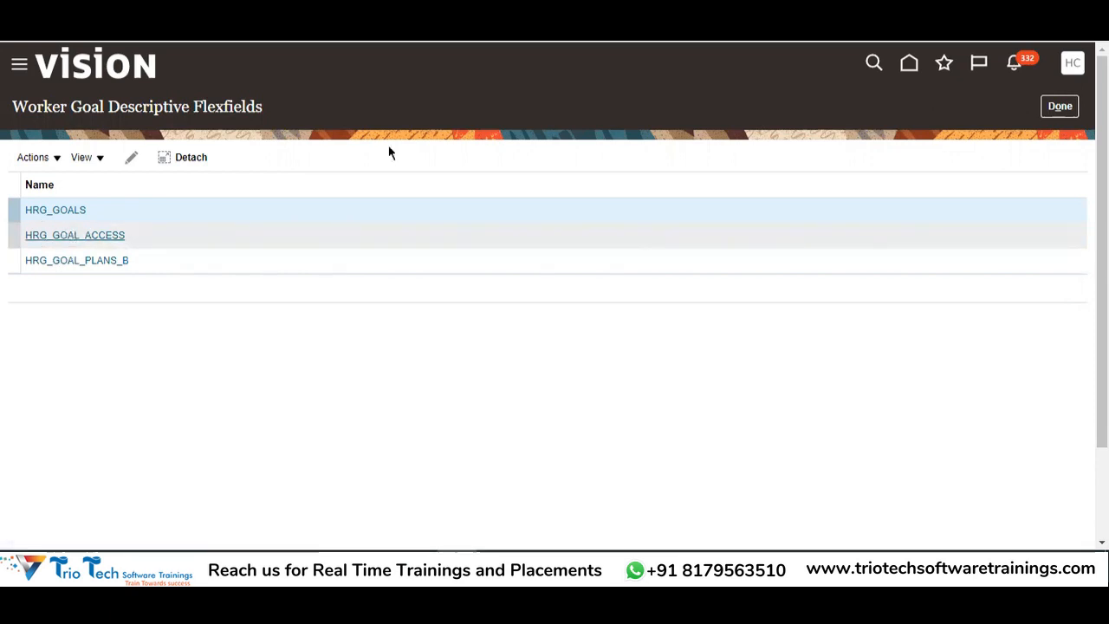
pyautogui.doubleClick(80, 108)
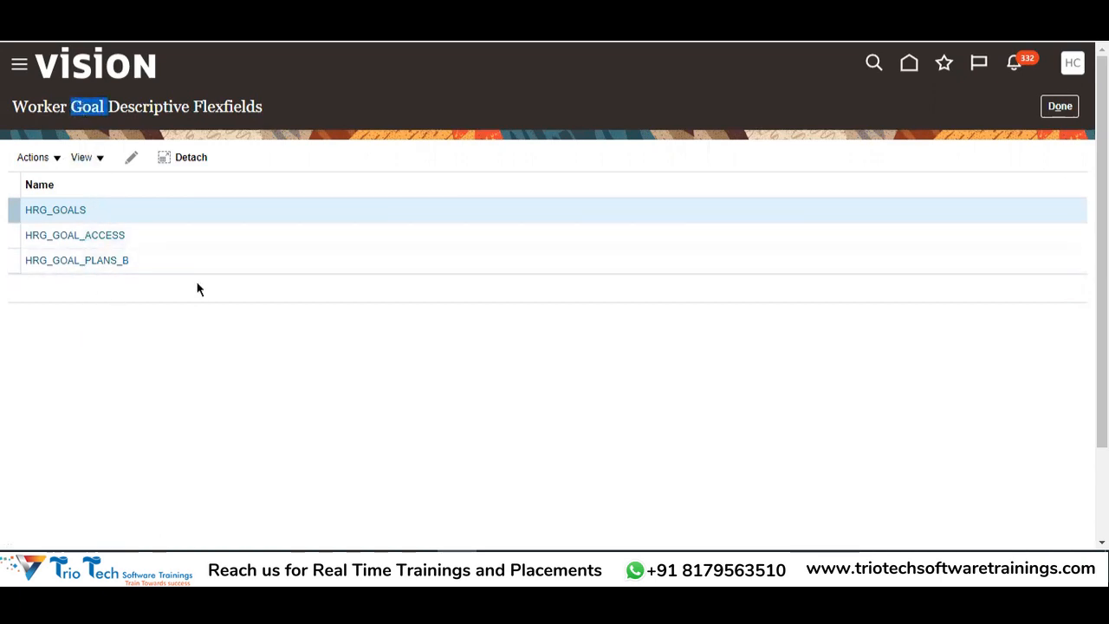
pyautogui.doubleClick(209, 105)
pyautogui.moveTo(13, 105); pyautogui.dragTo(231, 153)
pyautogui.click(63, 209)
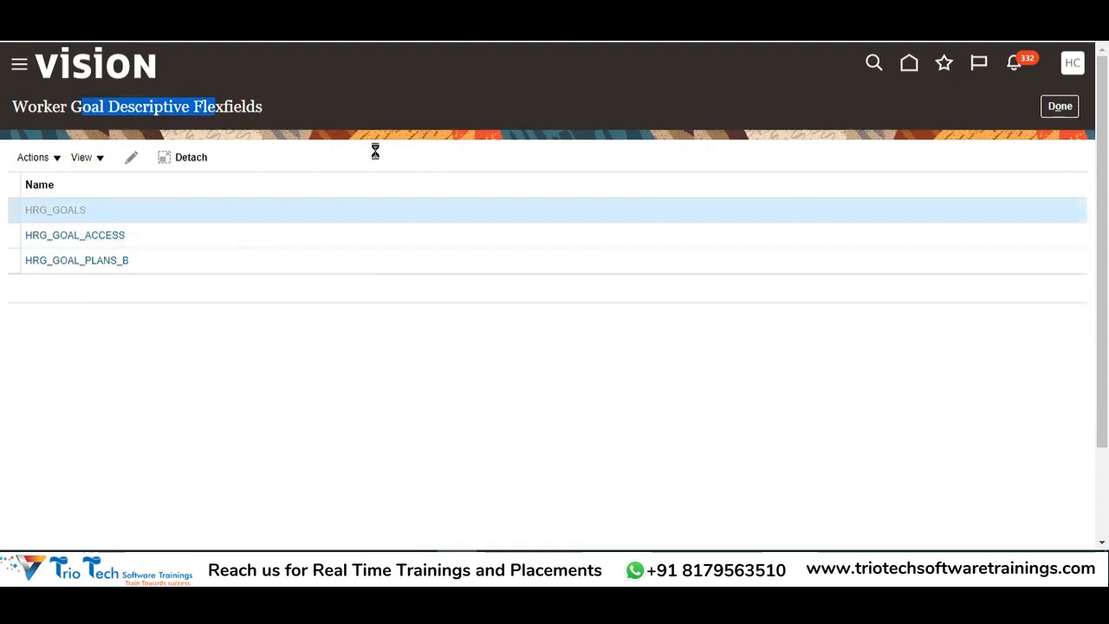
pyautogui.click(186, 168)
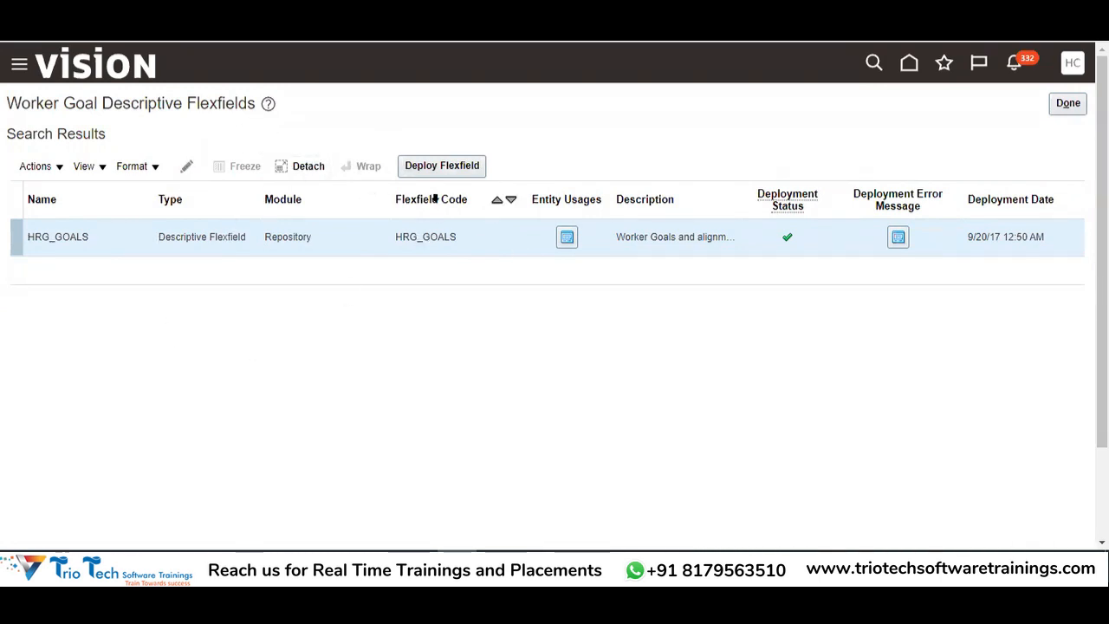
# Close the HRG_GOALS definition without saving and return to Setup: Workforce Development
pyautogui.moveTo(78, 102); pyautogui.dragTo(197, 104)
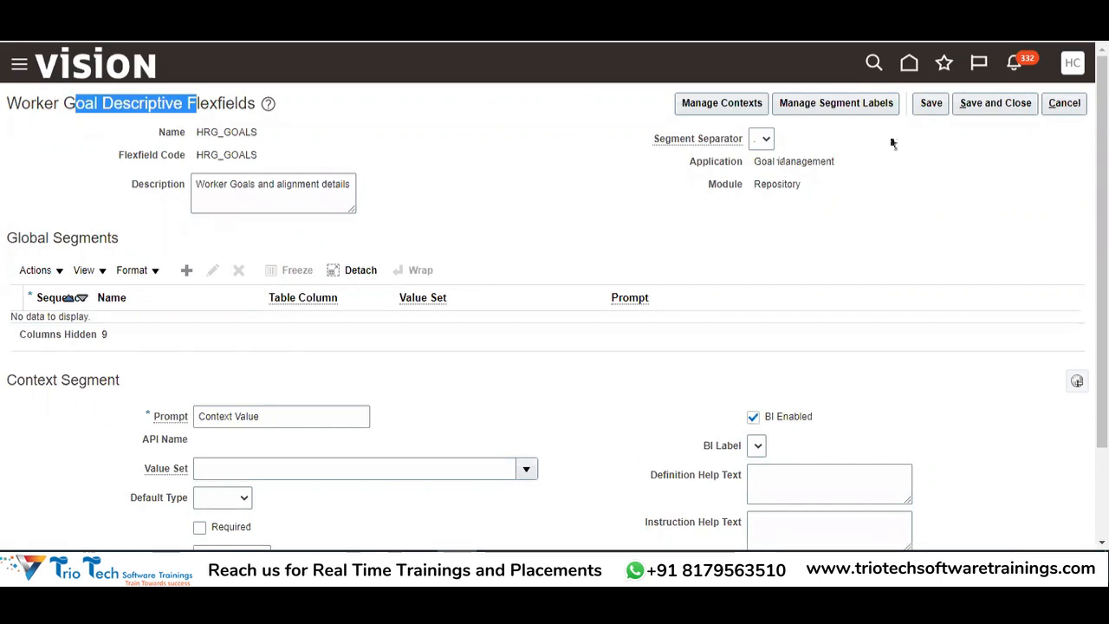
pyautogui.click(1078, 65)
pyautogui.click(322, 240)
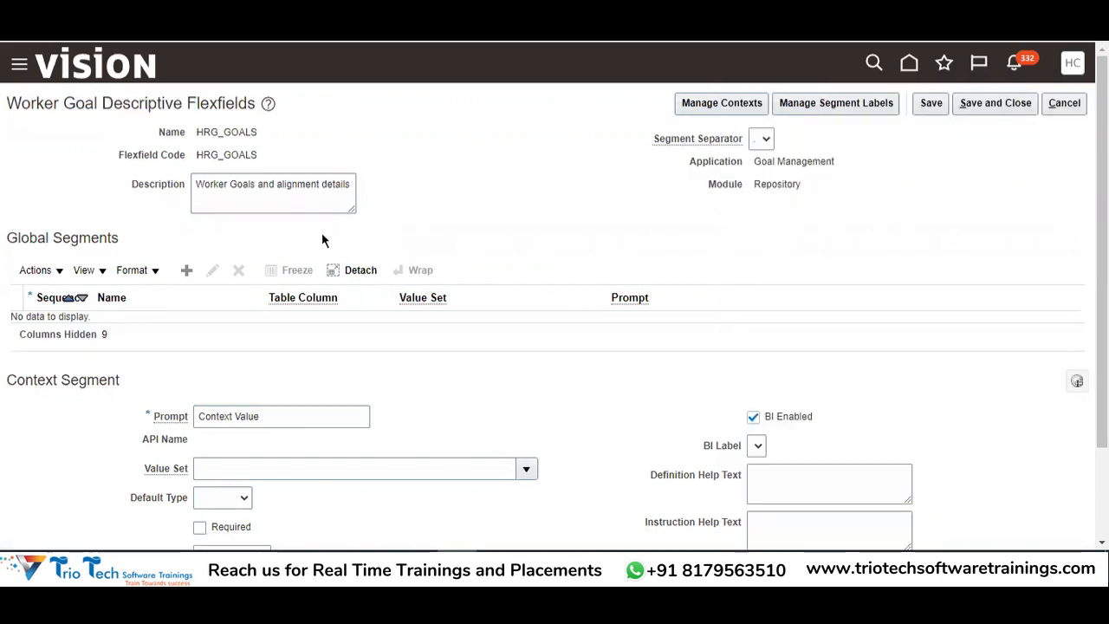
pyautogui.doubleClick(224, 131)
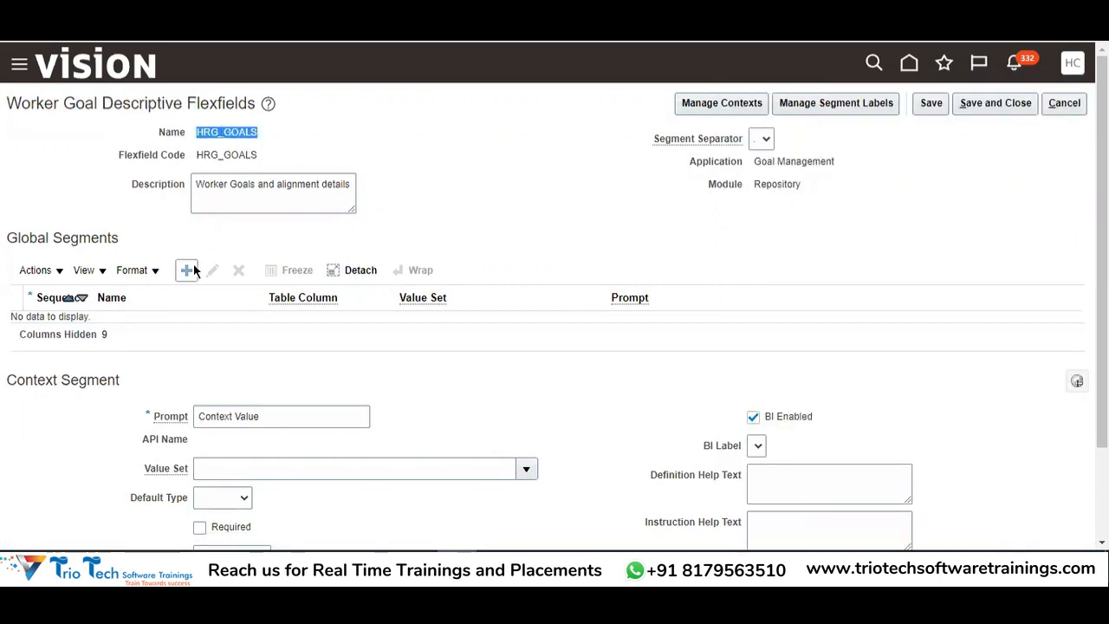
pyautogui.click(1065, 103)
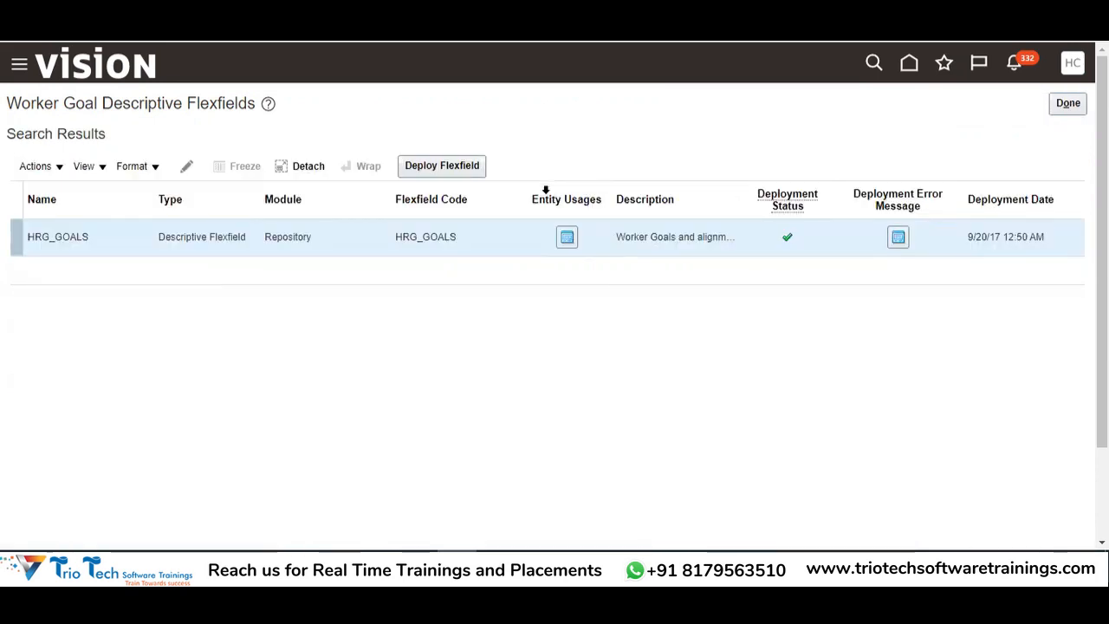
pyautogui.click(1070, 108)
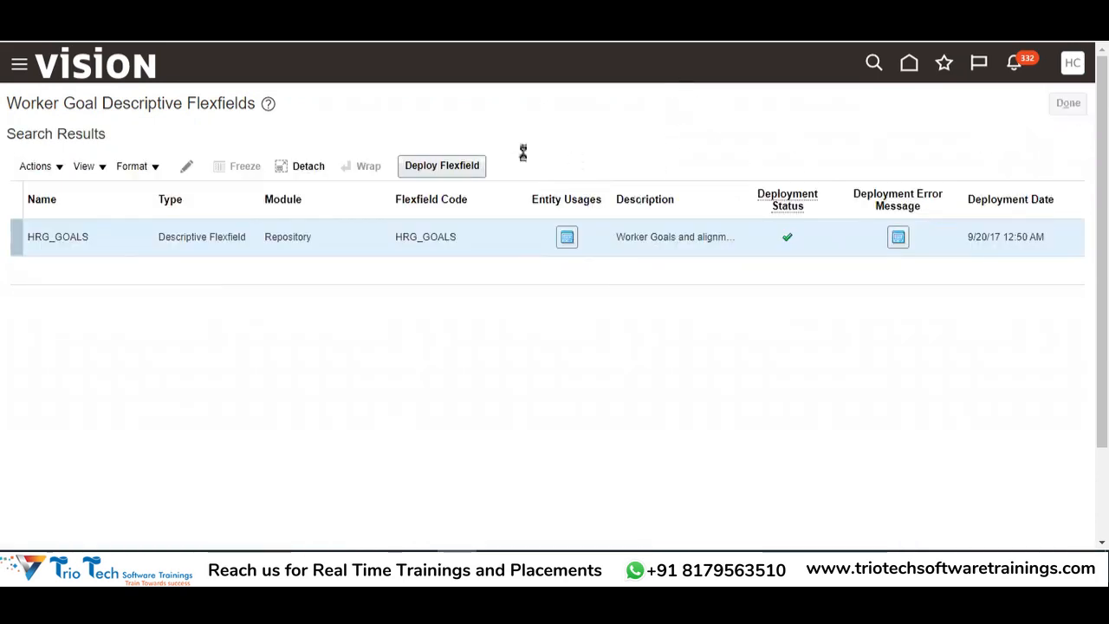
pyautogui.moveTo(73, 104); pyautogui.dragTo(263, 110)
pyautogui.doubleClick(90, 106)
pyautogui.moveTo(125, 108); pyautogui.dragTo(243, 110)
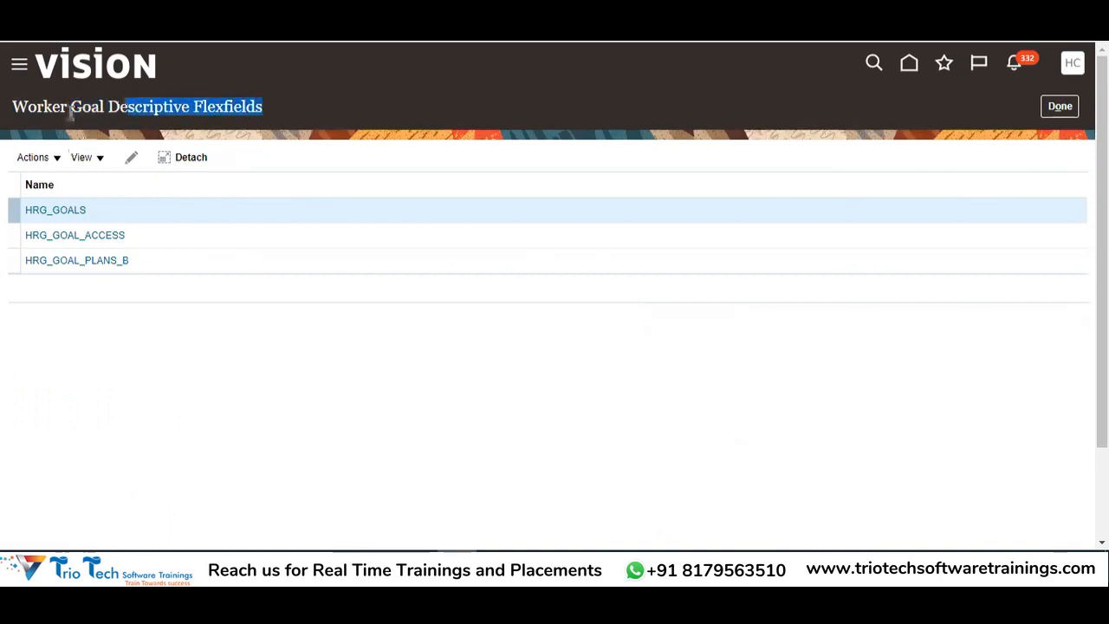
pyautogui.click(1059, 105)
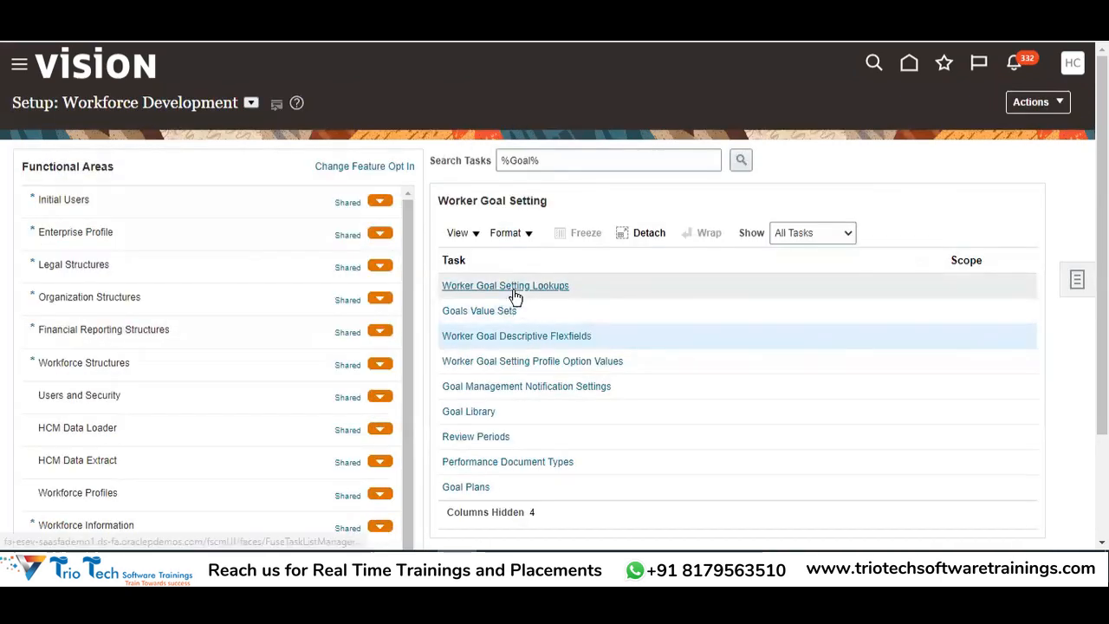
# Open the Worker Goal Setting Lookups list, HRG_APPROVAL_STATUS through HRG_GOAL_TYPE
pyautogui.click(512, 288)
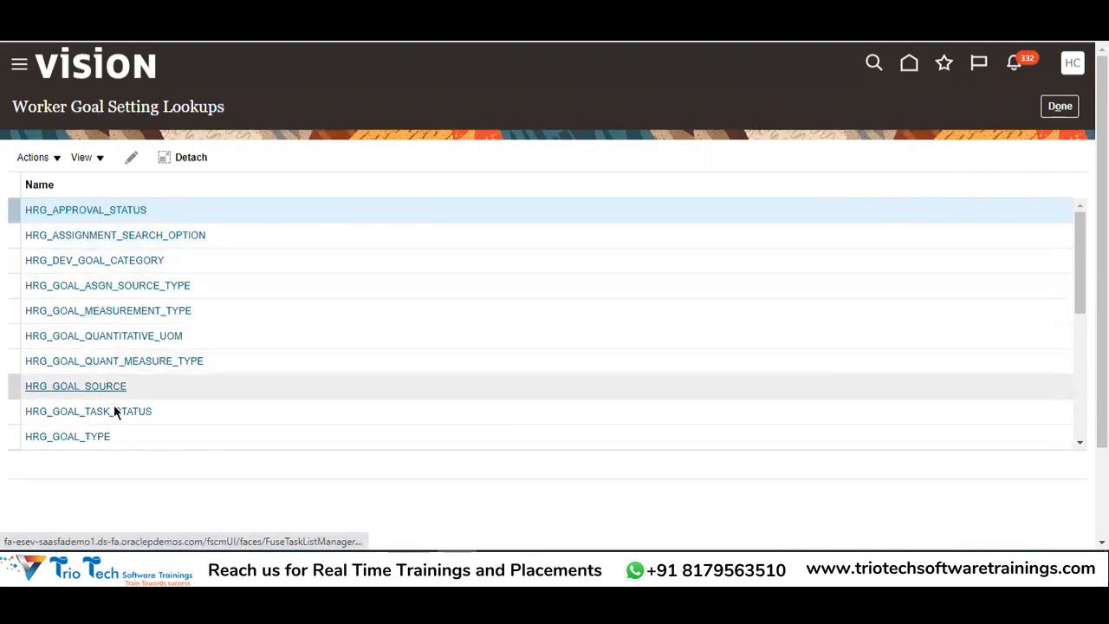
pyautogui.scroll(-2, 87, 278)
pyautogui.scroll(2, 90, 312)
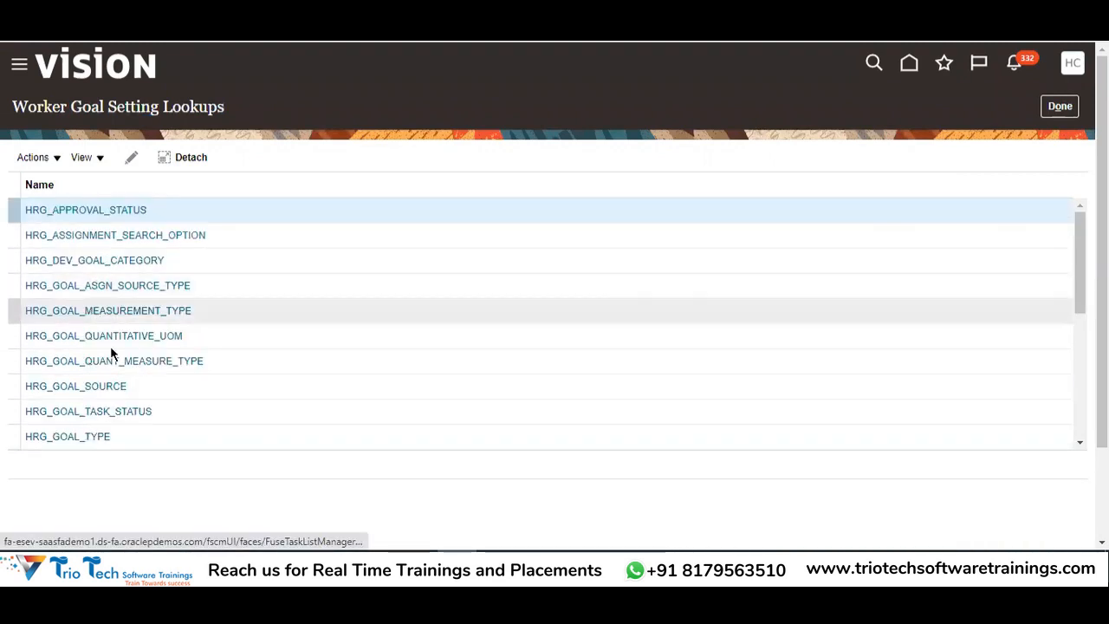
pyautogui.scroll(-2, 108, 346)
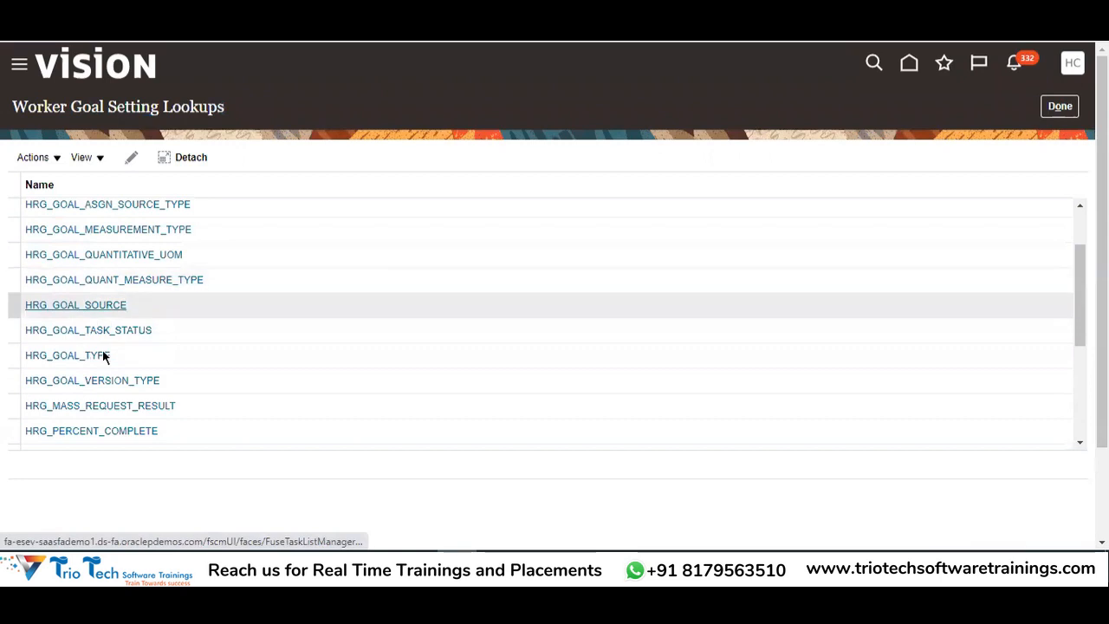
pyautogui.scroll(2, 122, 345)
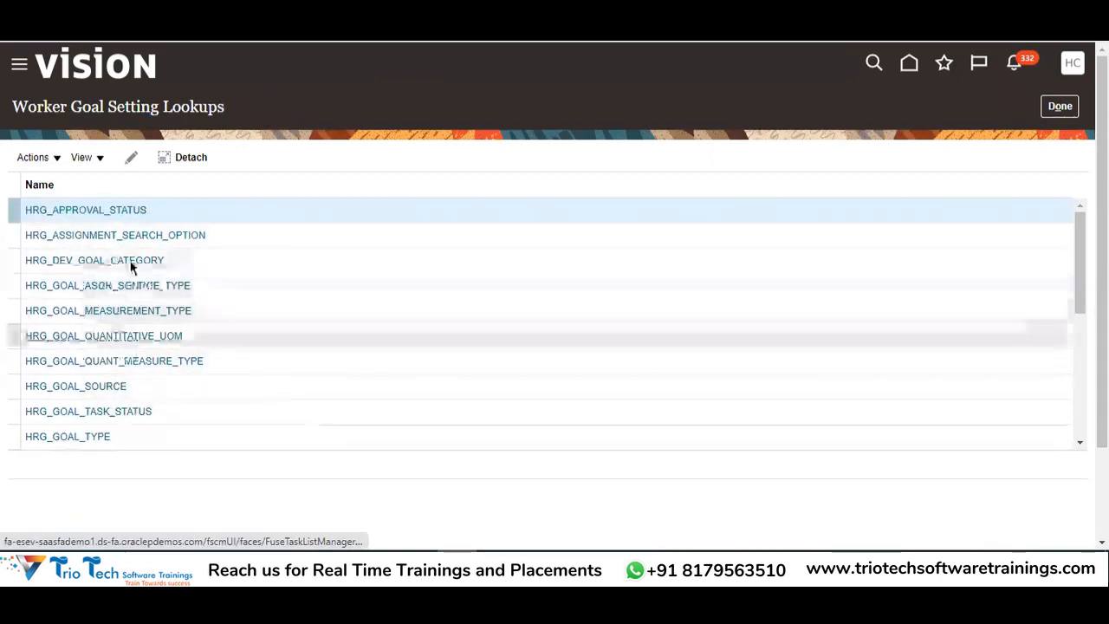
pyautogui.doubleClick(191, 105)
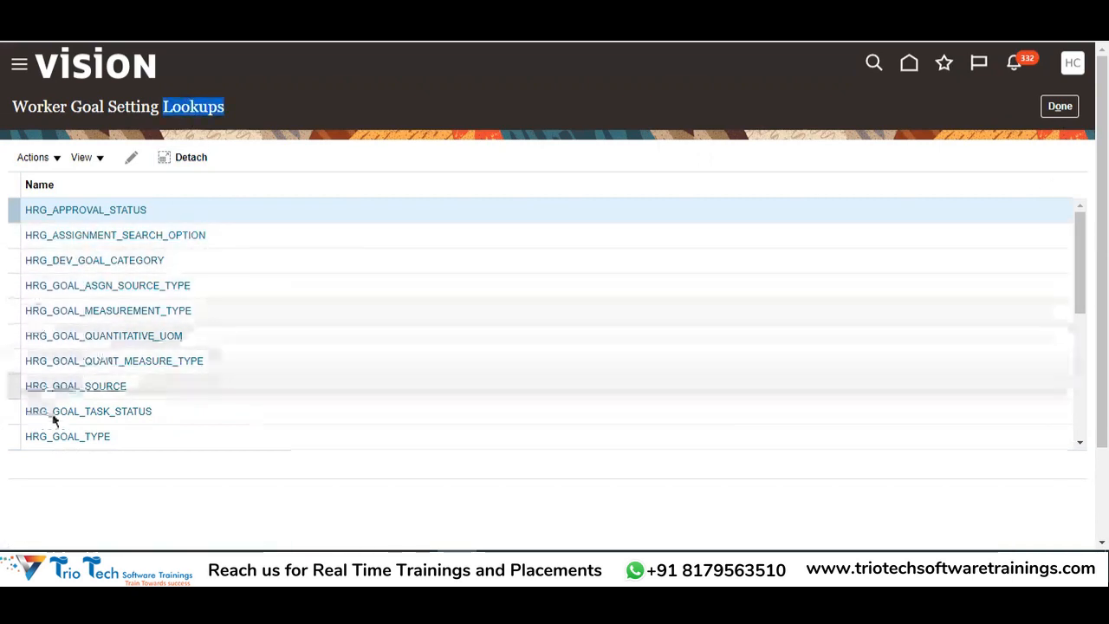
pyautogui.scroll(-3, 123, 363)
pyautogui.scroll(-1, 127, 366)
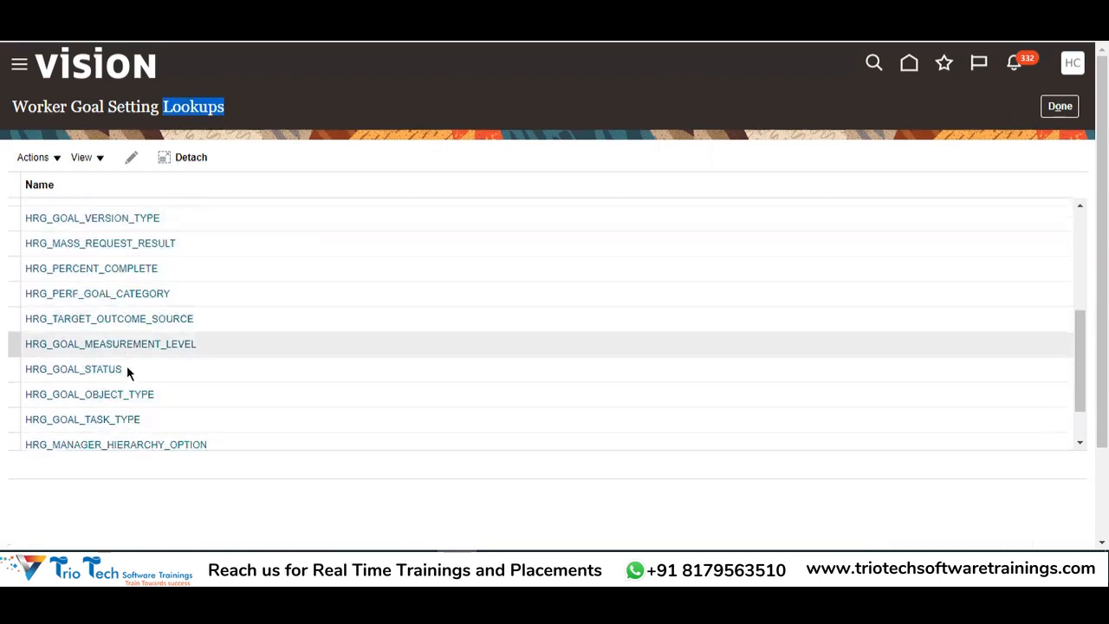
pyautogui.scroll(5, 126, 366)
pyautogui.moveTo(40, 106); pyautogui.dragTo(180, 106)
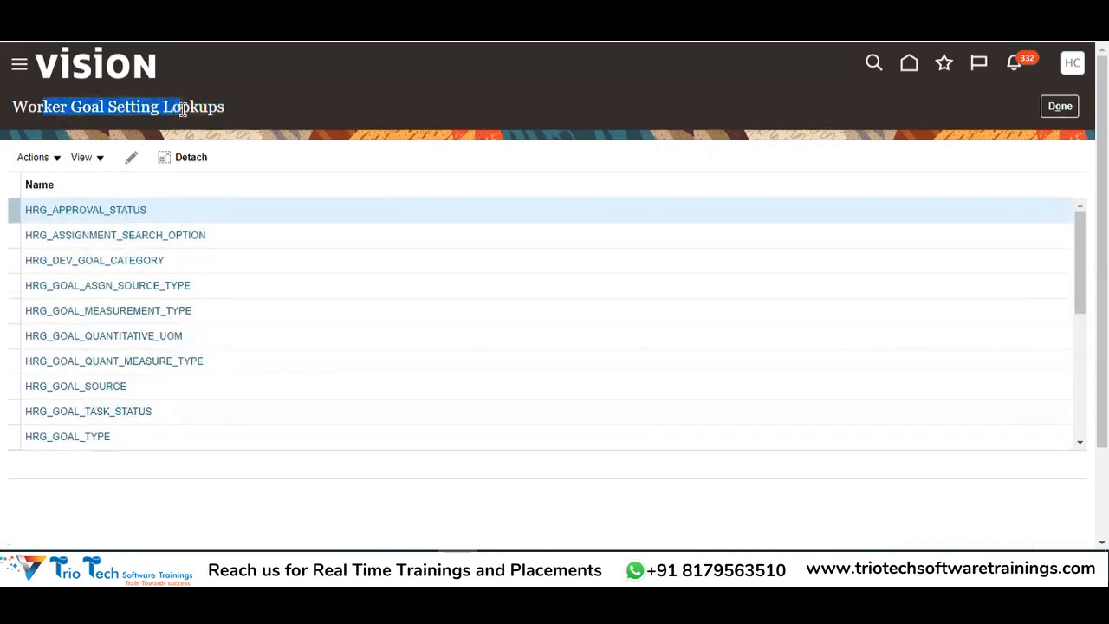
# View the HRG_APPROVAL_STATUS lookup codes, then cancel back to the lookup list unchanged
pyautogui.click(112, 212)
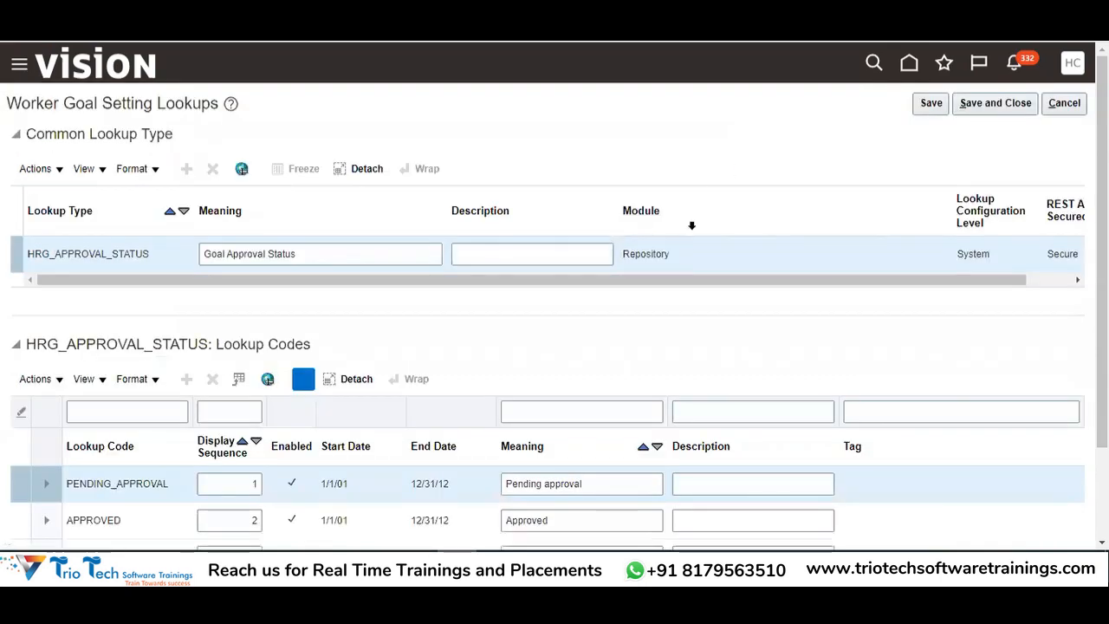
pyautogui.scroll(-1, 691, 225)
pyautogui.moveTo(232, 262); pyautogui.dragTo(310, 263)
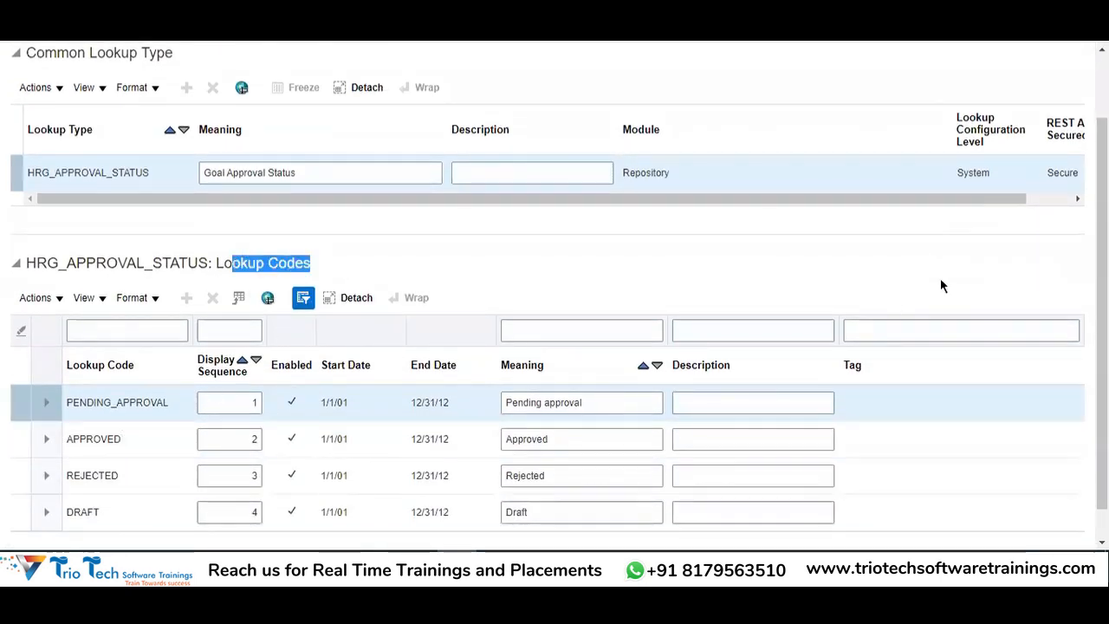
pyautogui.doubleClick(962, 172)
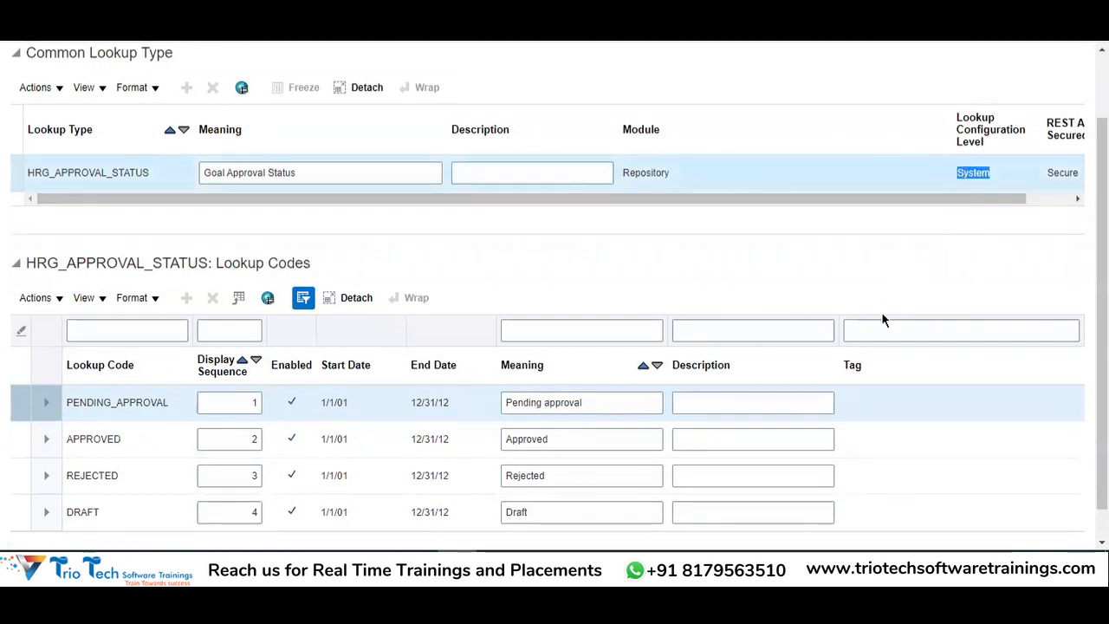
pyautogui.scroll(1, 931, 267)
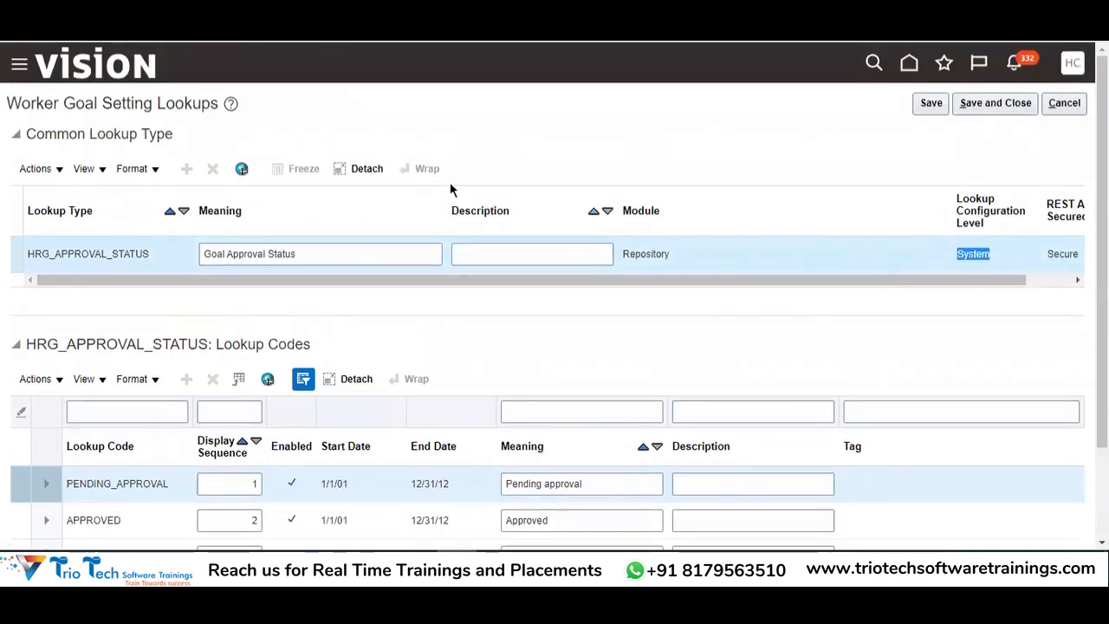
pyautogui.scroll(-2, 364, 347)
pyautogui.scroll(2, 351, 382)
pyautogui.click(1064, 103)
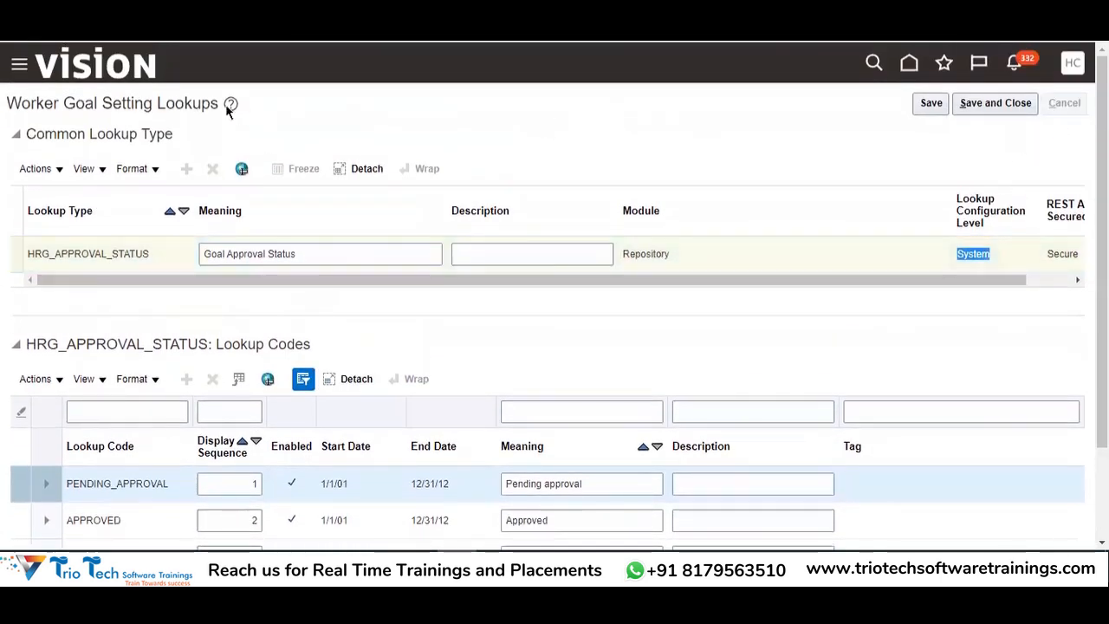
pyautogui.moveTo(139, 100); pyautogui.dragTo(226, 104)
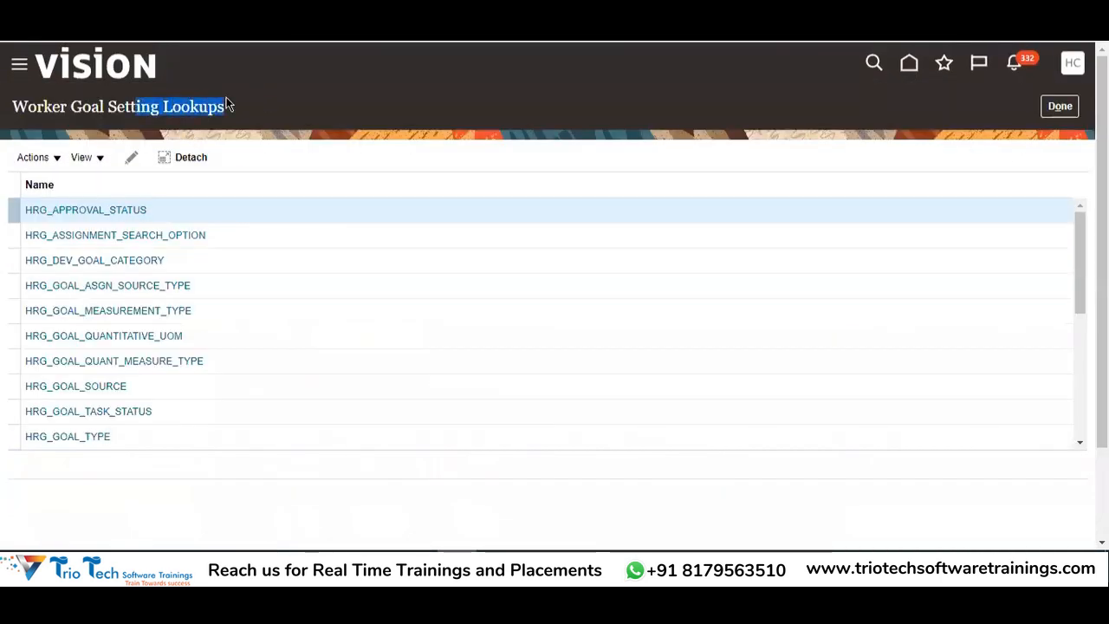
pyautogui.doubleClick(82, 108)
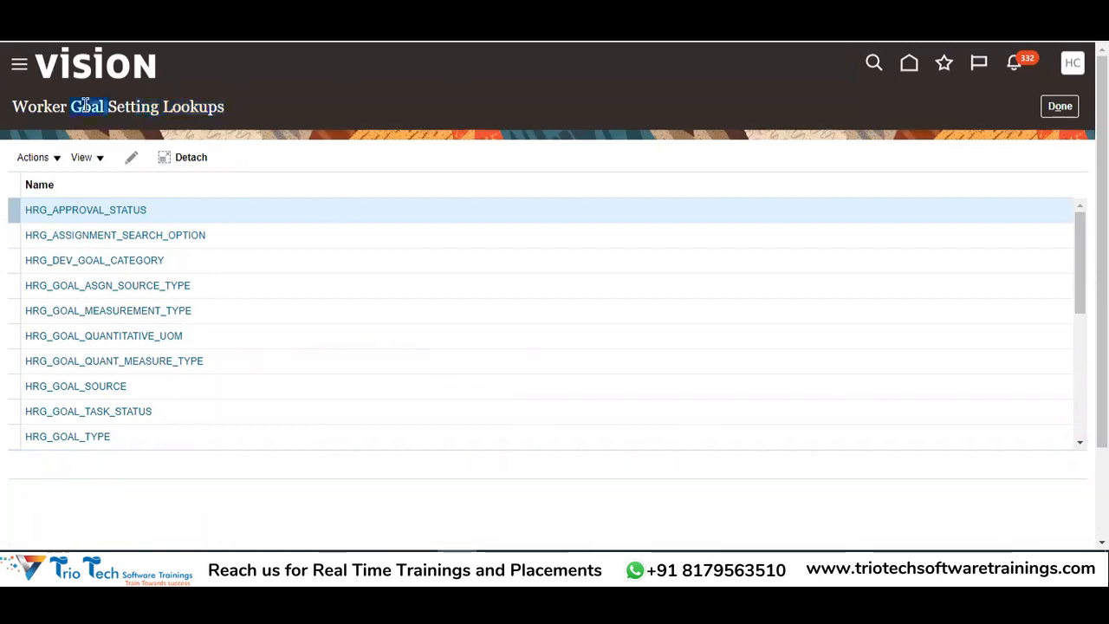
pyautogui.doubleClick(186, 107)
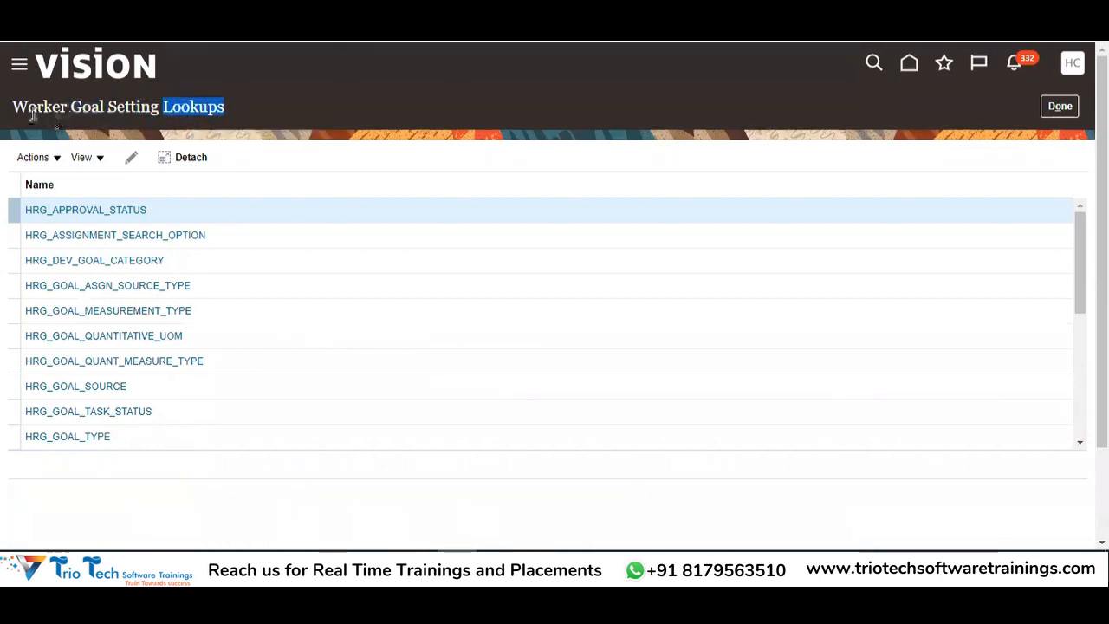
pyautogui.moveTo(28, 106); pyautogui.dragTo(227, 108)
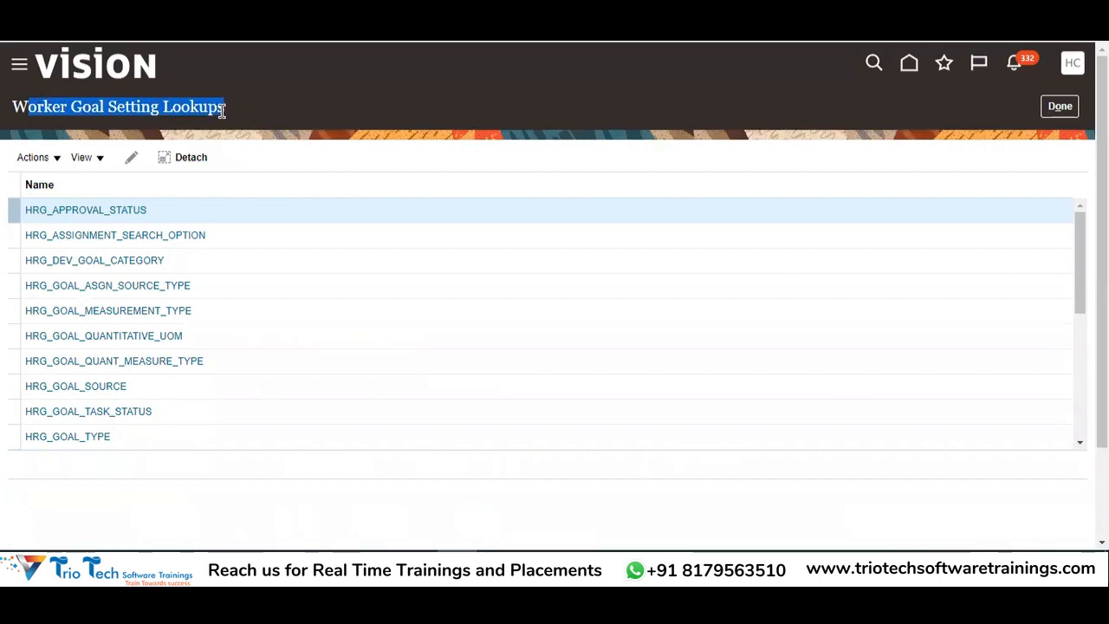
# Close the lookups, select Profile Options (B78) in Excel, and return to the browser task list
pyautogui.click(1048, 107)
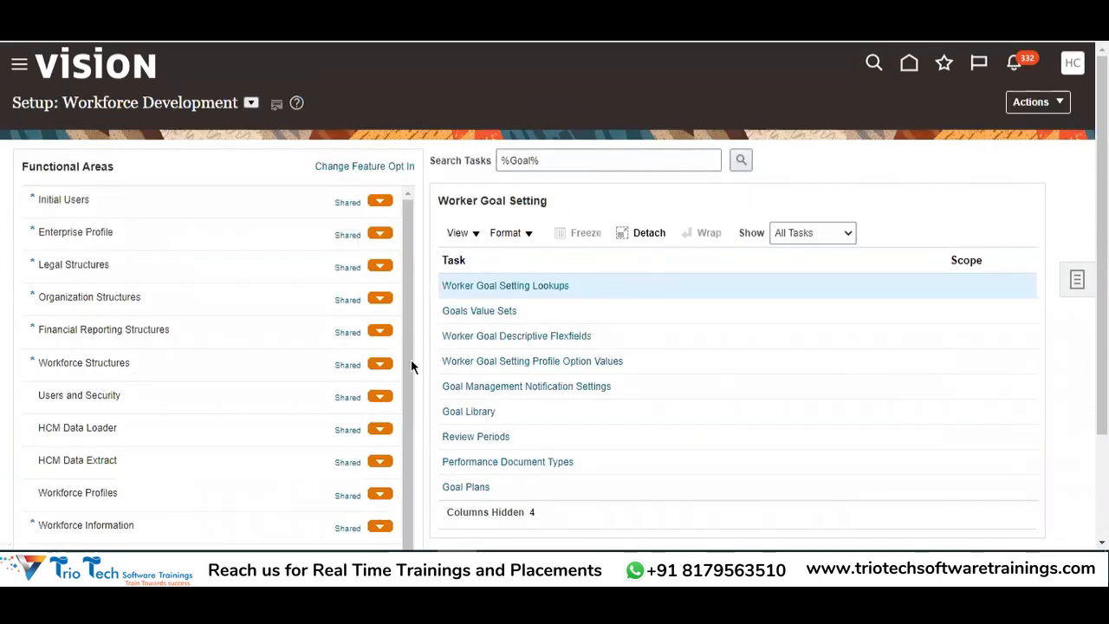
pyautogui.hotkey('alt', 'Tab')
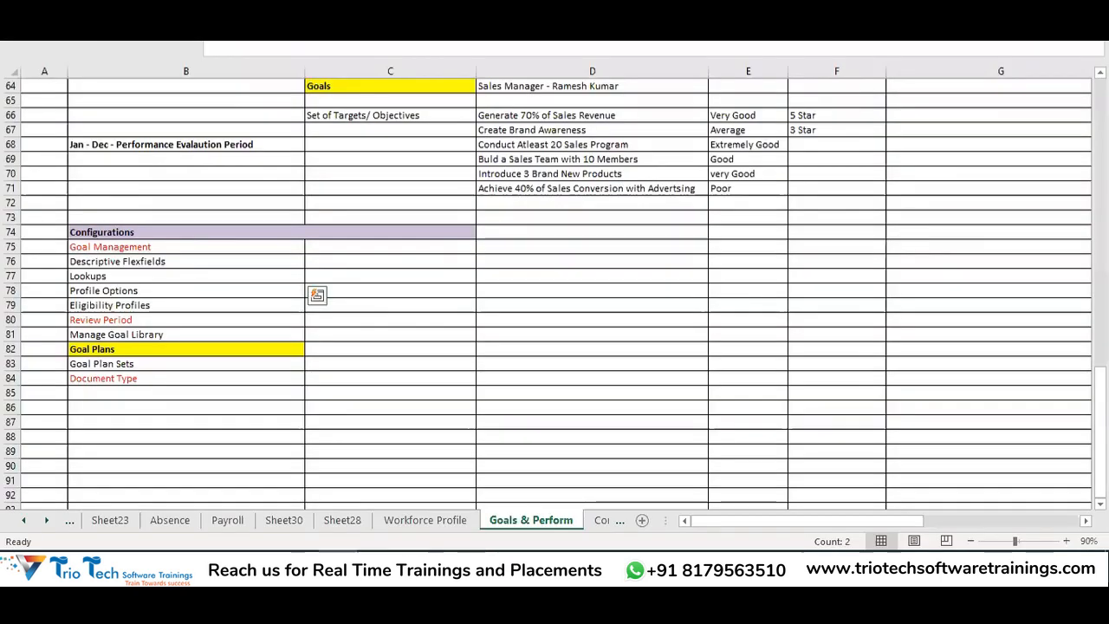
pyautogui.click(125, 291)
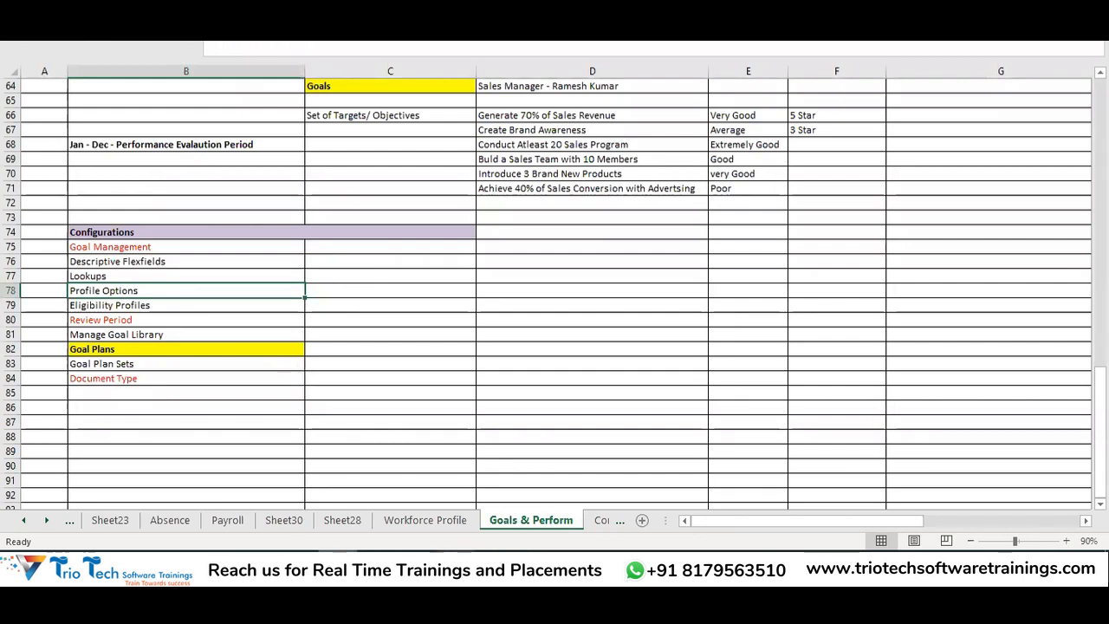
pyautogui.hotkey('alt', 'Tab')
pyautogui.scroll(-2, 873, 191)
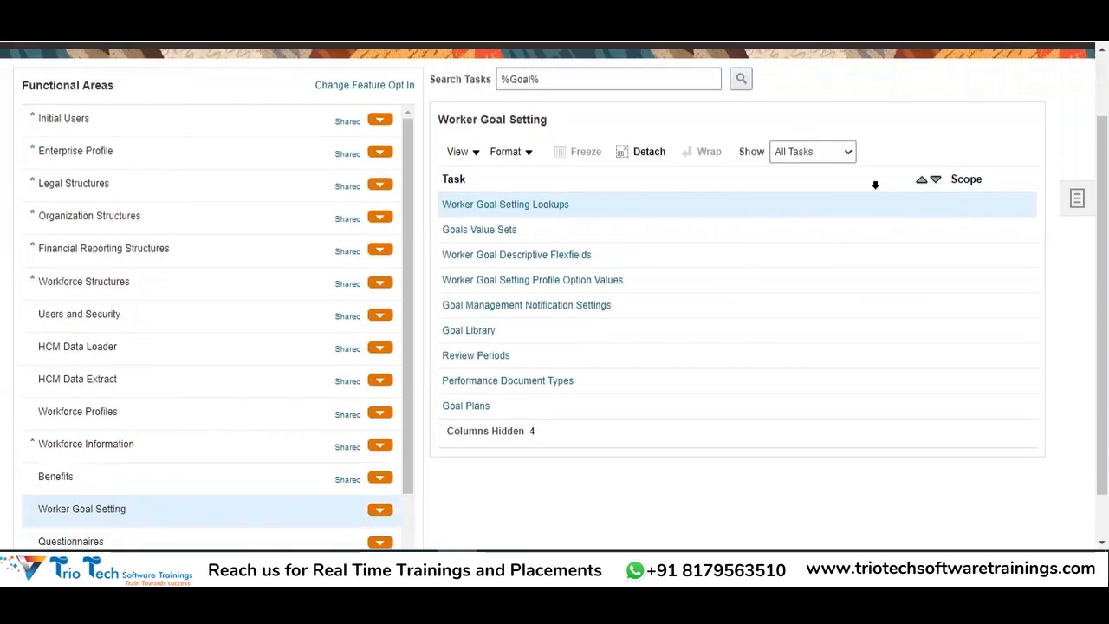
pyautogui.scroll(2, 598, 389)
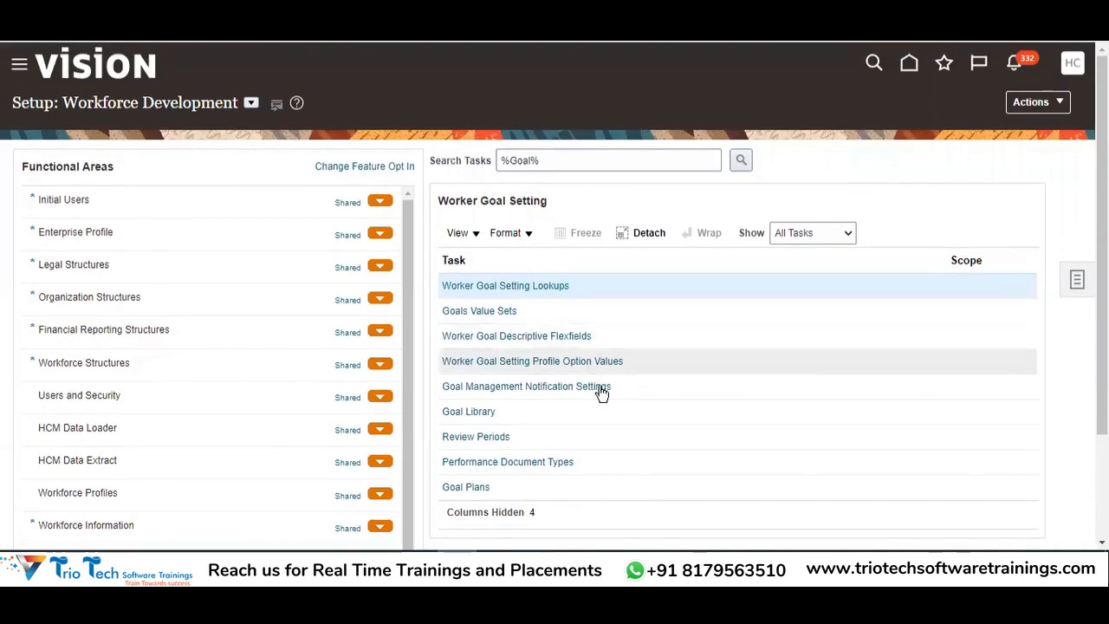
# Open Worker Goal Setting Profile Option Values, listing HRG_ADD_GOAL_REQ_APPR through HRG_ENABLE_GOAL_DRILLDOWN_VIEW
pyautogui.click(505, 361)
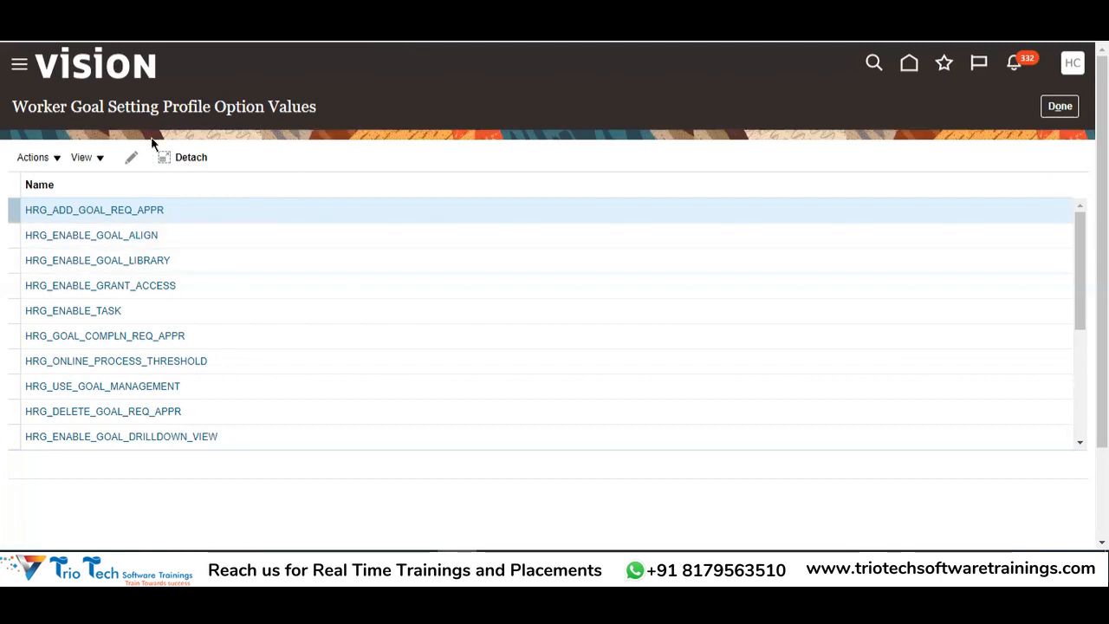
pyautogui.moveTo(38, 107); pyautogui.dragTo(422, 110)
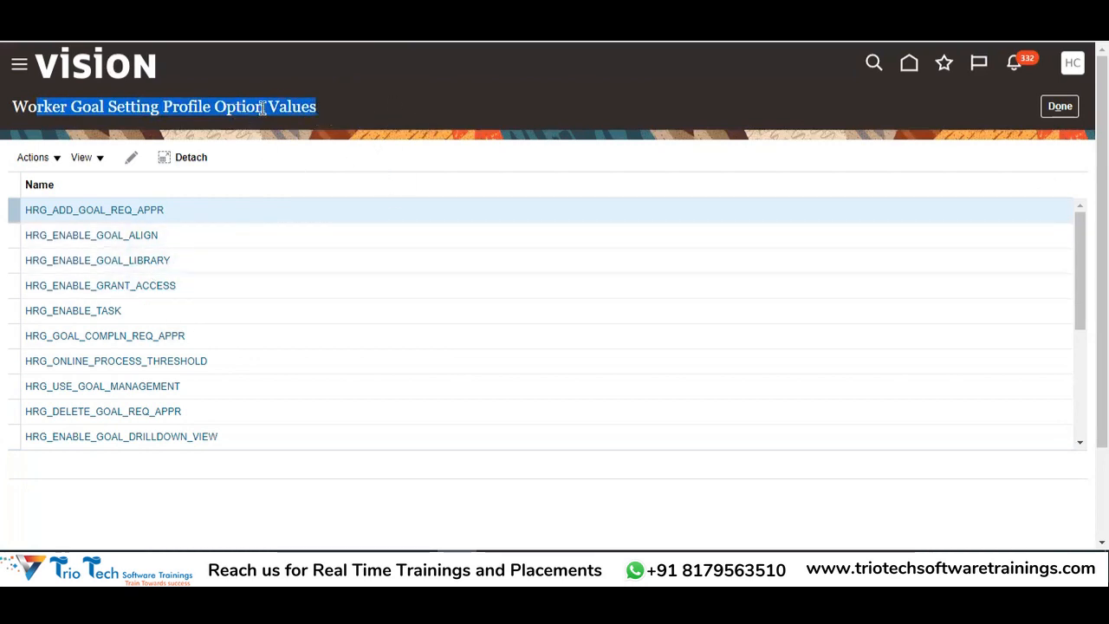
pyautogui.doubleClick(291, 107)
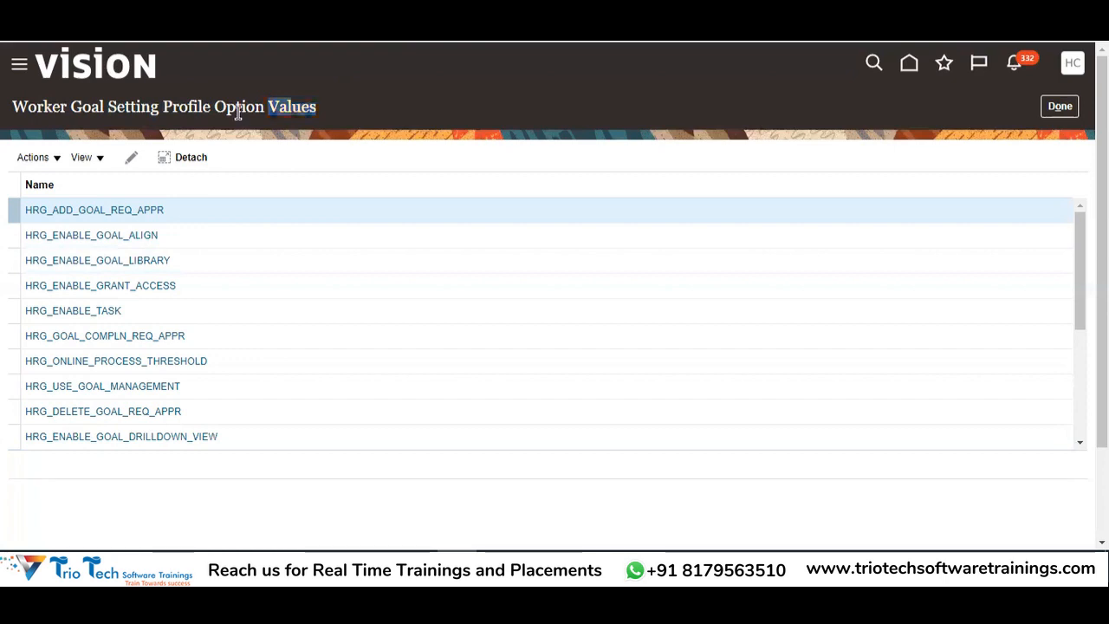
pyautogui.doubleClick(238, 107)
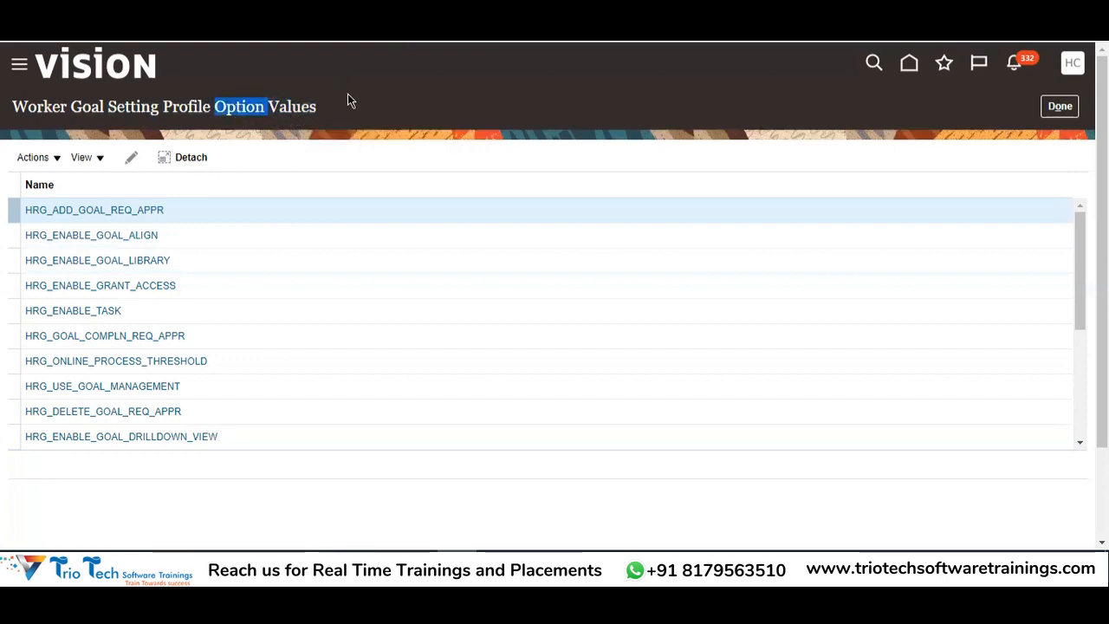
pyautogui.moveTo(322, 110); pyautogui.dragTo(13, 95)
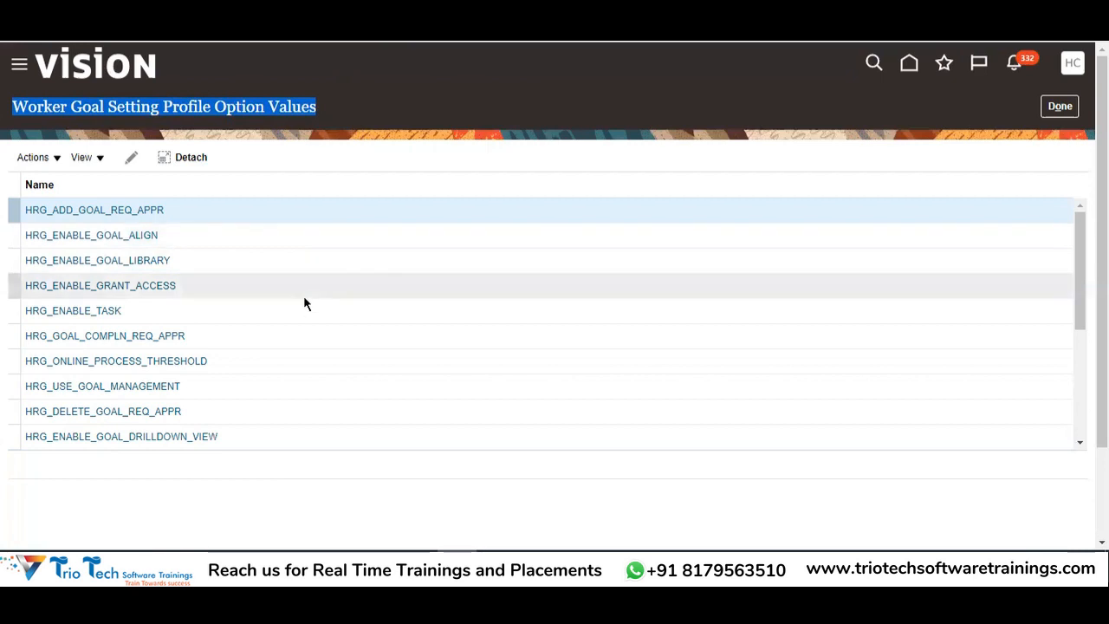
pyautogui.click(444, 177)
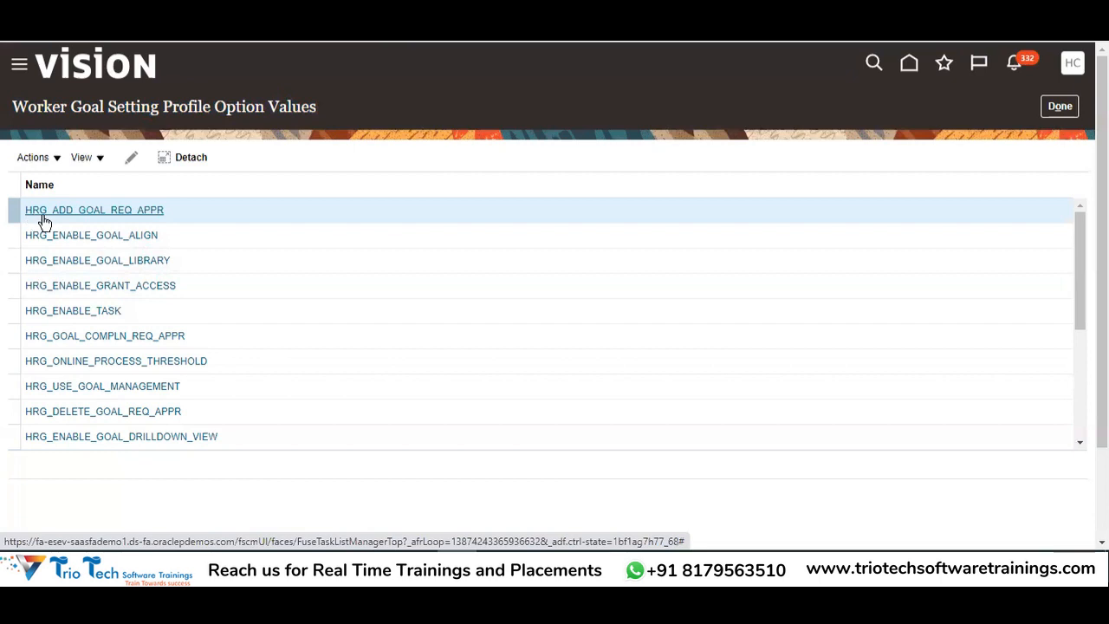
# Open HRG_ADD_GOAL_REQ_APPR and review its Site-level profile value, leaving it at No
pyautogui.click(111, 216)
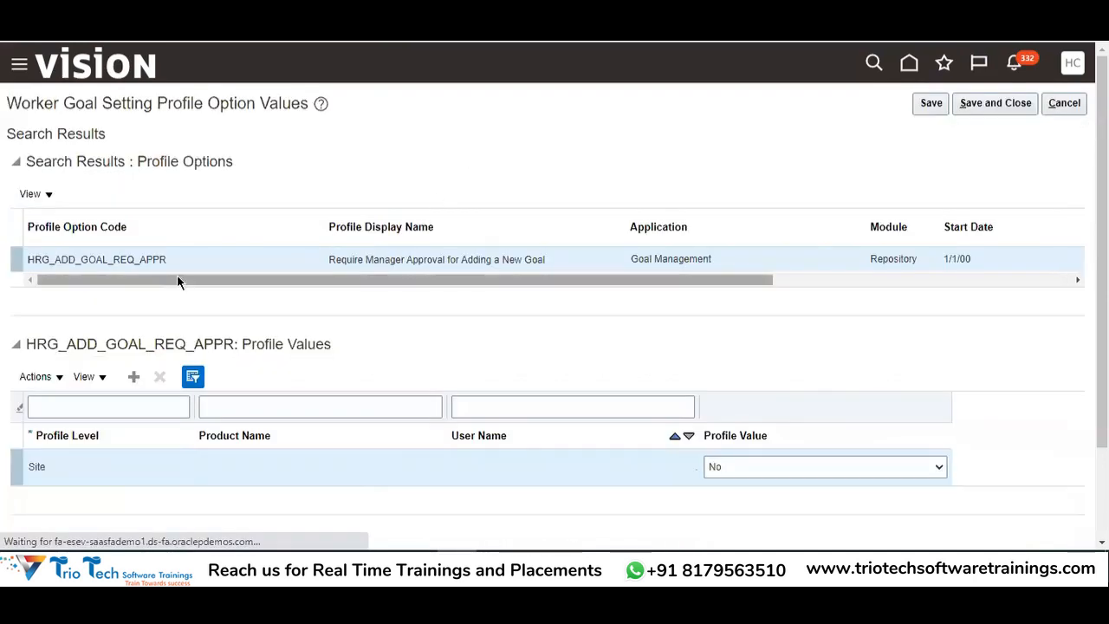
pyautogui.doubleClick(104, 260)
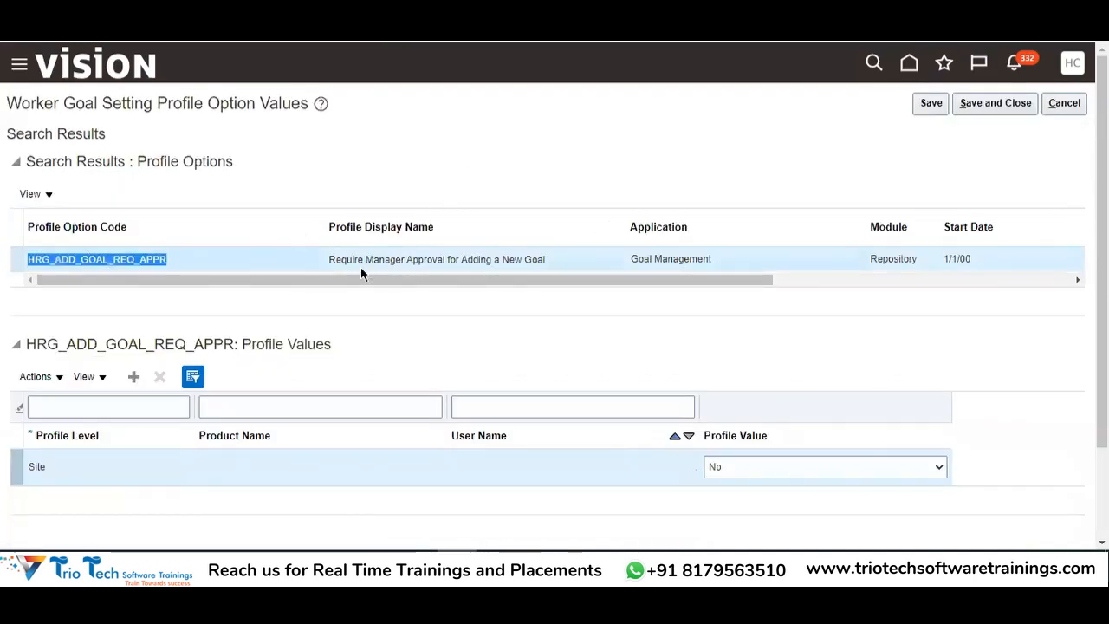
pyautogui.doubleClick(357, 260)
pyautogui.doubleClick(382, 260)
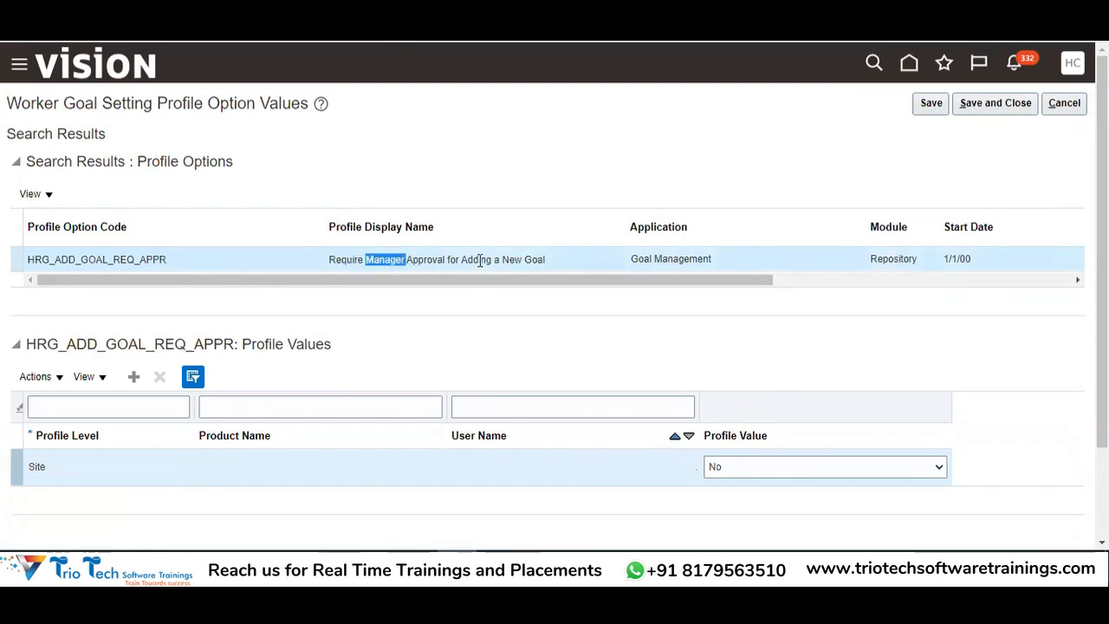
pyautogui.doubleClick(477, 259)
pyautogui.click(414, 278)
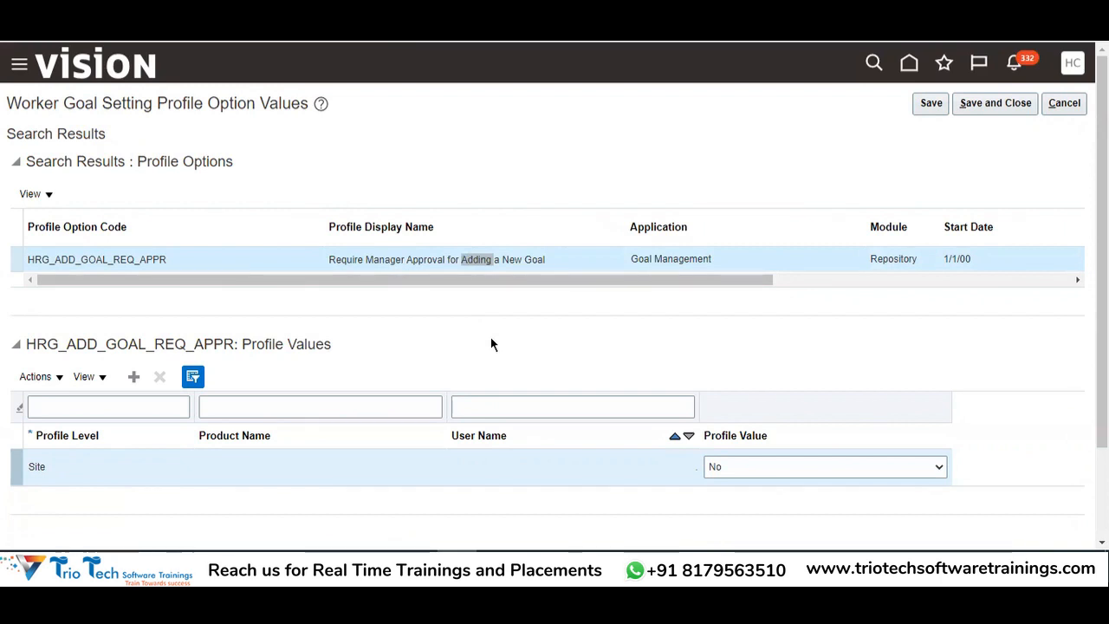
pyautogui.doubleClick(376, 258)
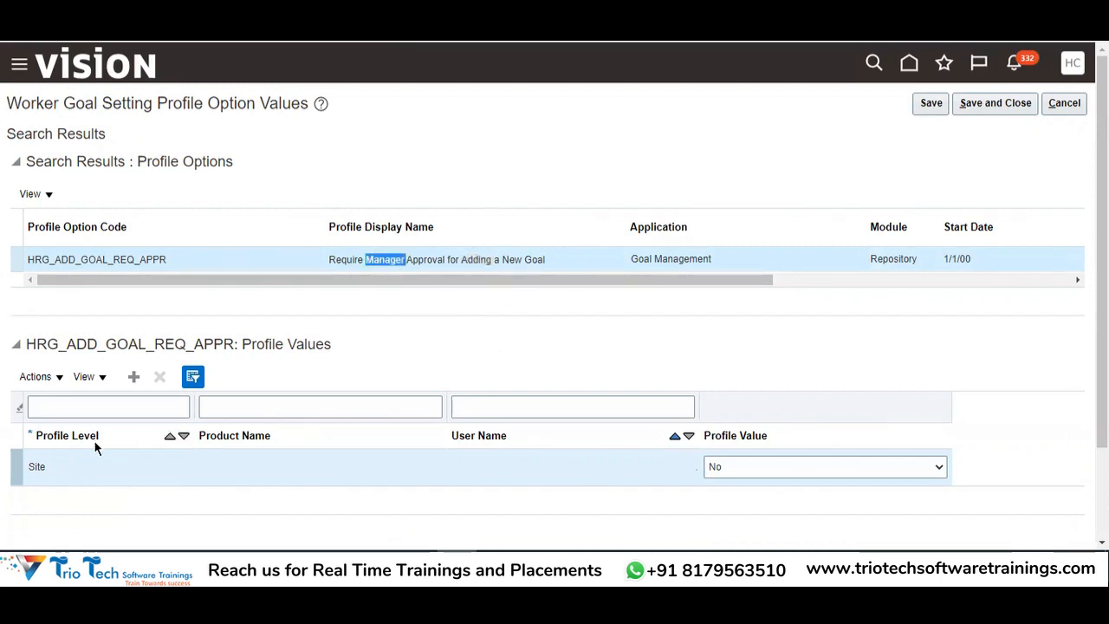
pyautogui.doubleClick(39, 466)
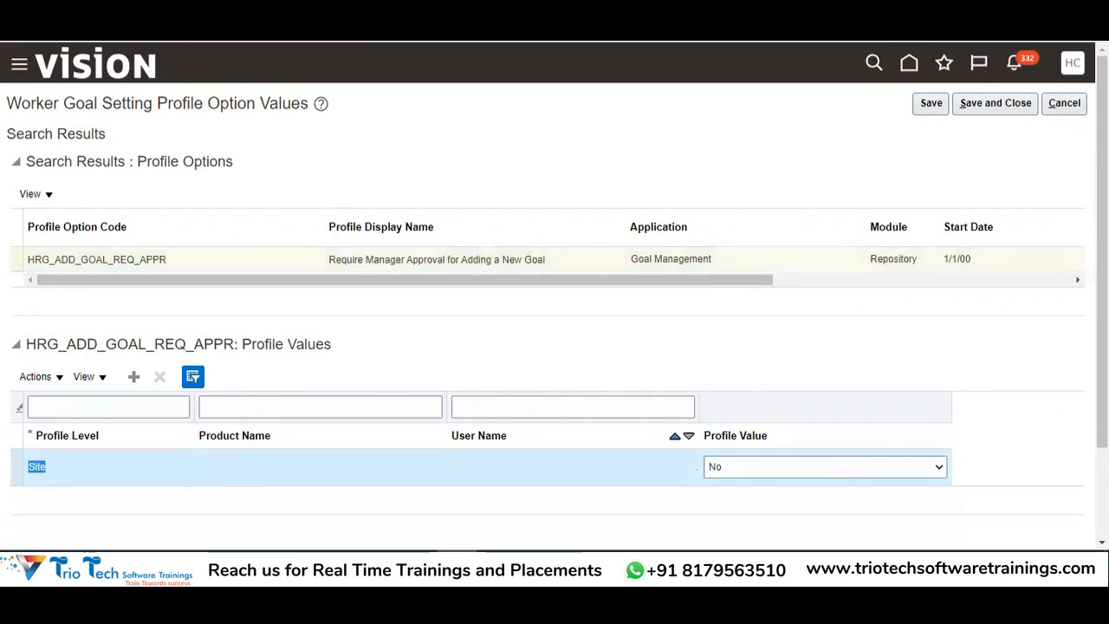
pyautogui.click(740, 469)
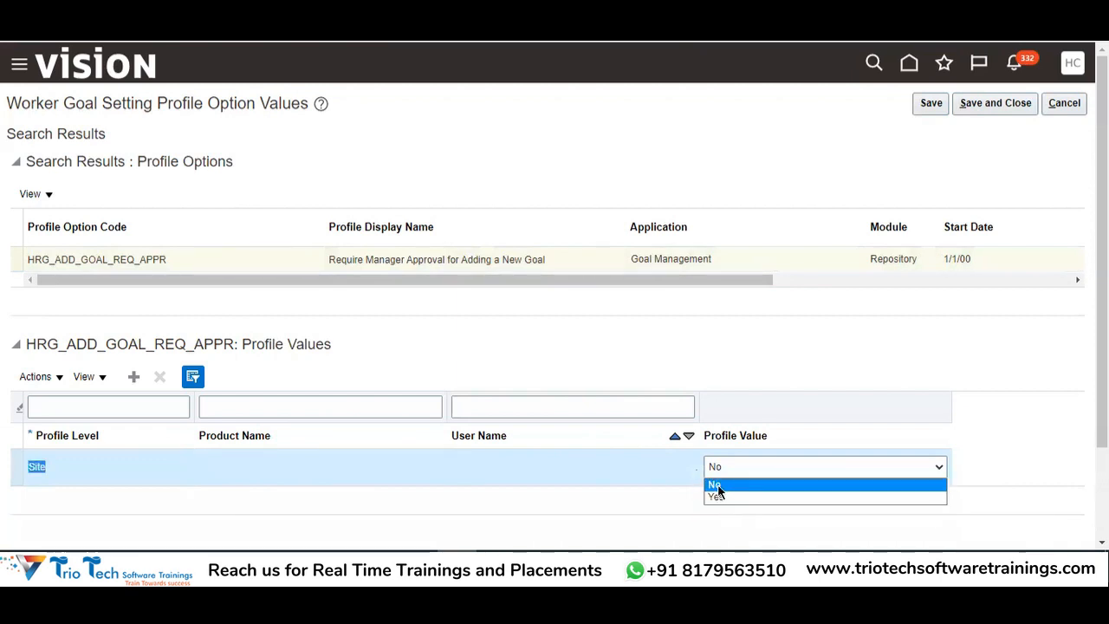
pyautogui.click(715, 487)
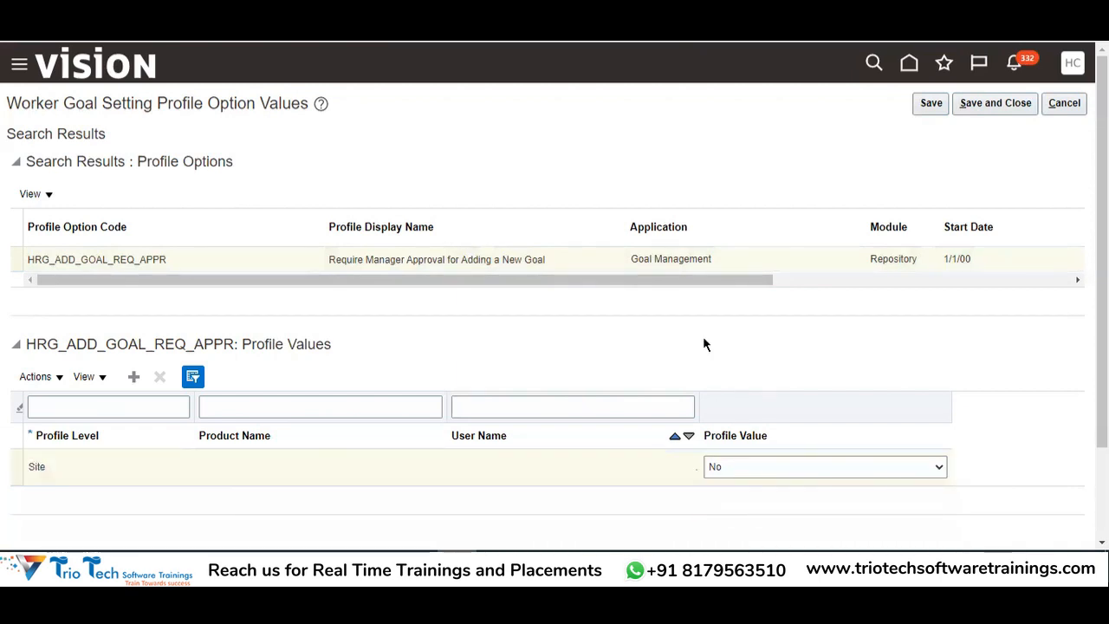
# Change the Site profile value to Yes and save and close
pyautogui.click(343, 258)
pyautogui.moveTo(343, 258); pyautogui.dragTo(527, 258)
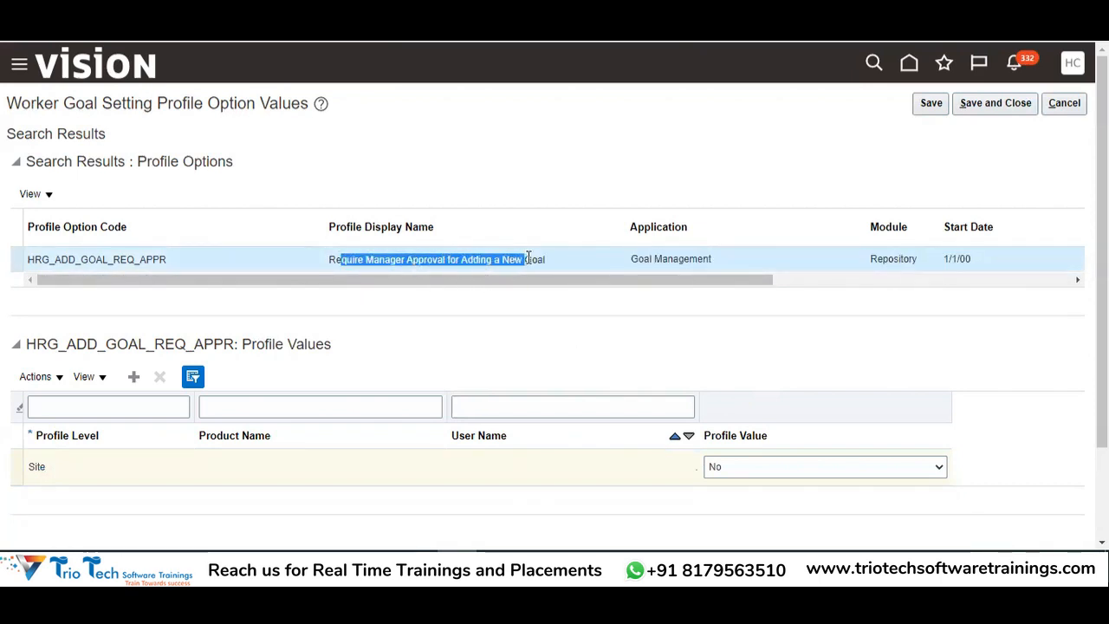
pyautogui.click(641, 364)
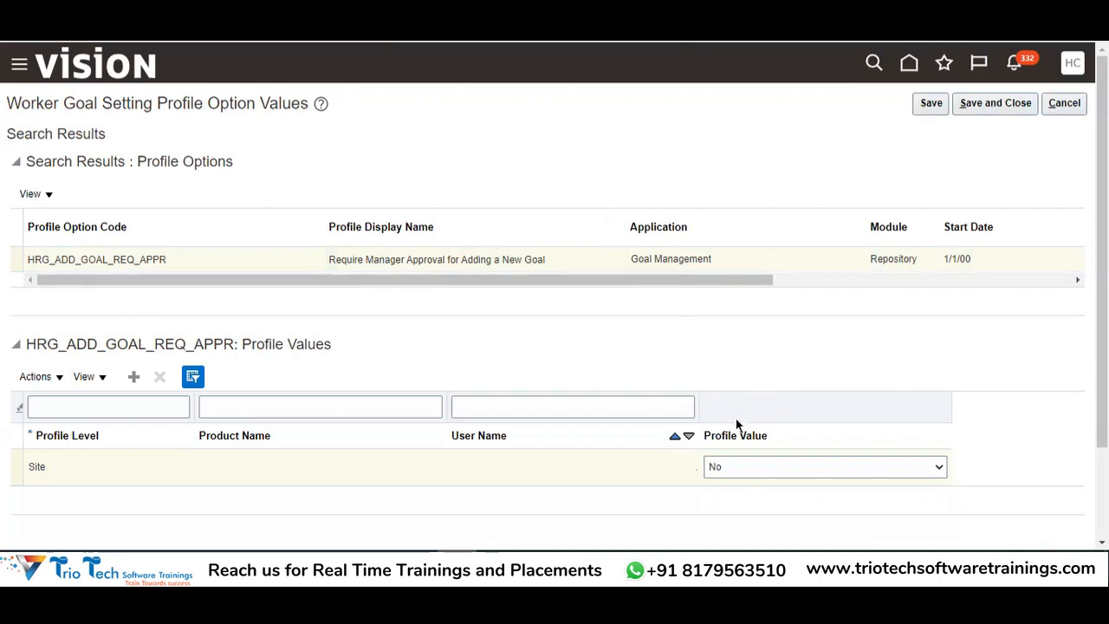
pyautogui.doubleClick(345, 257)
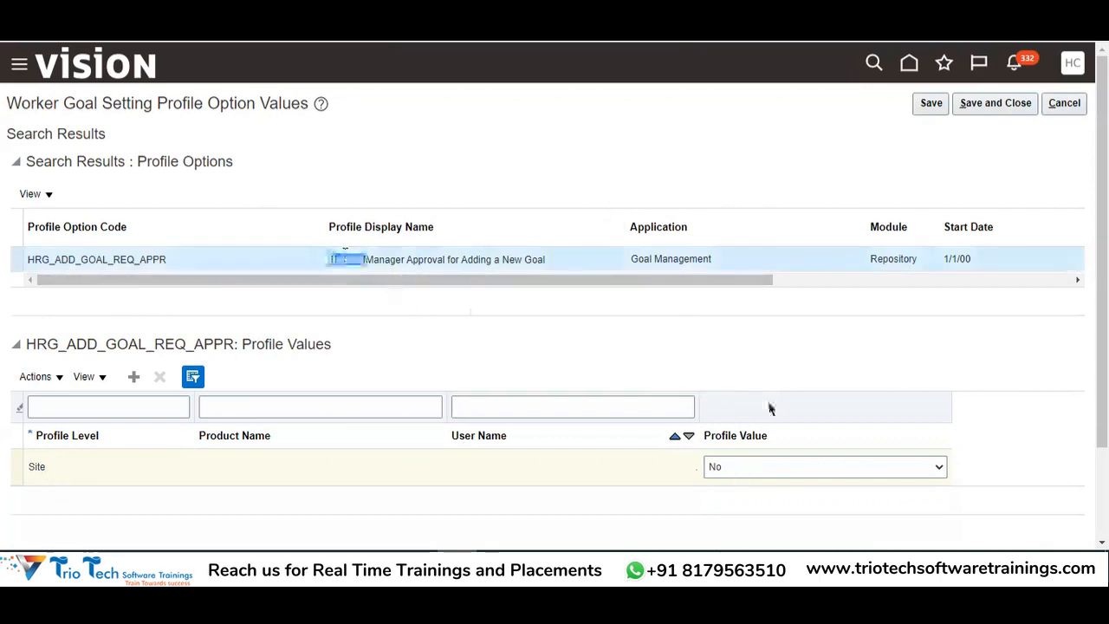
pyautogui.click(777, 468)
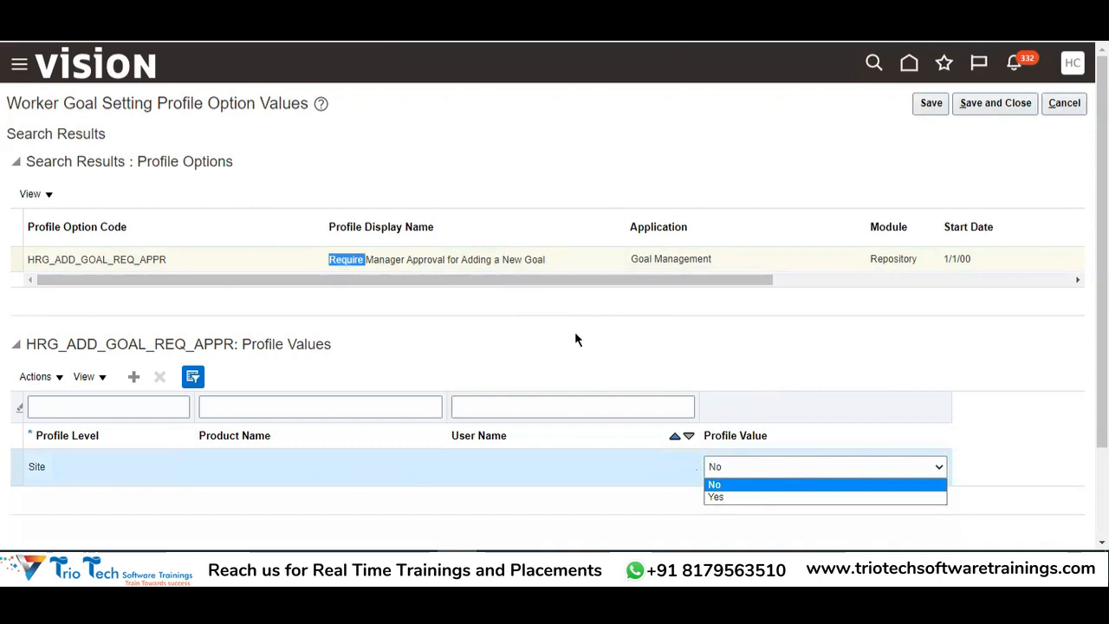
pyautogui.click(741, 498)
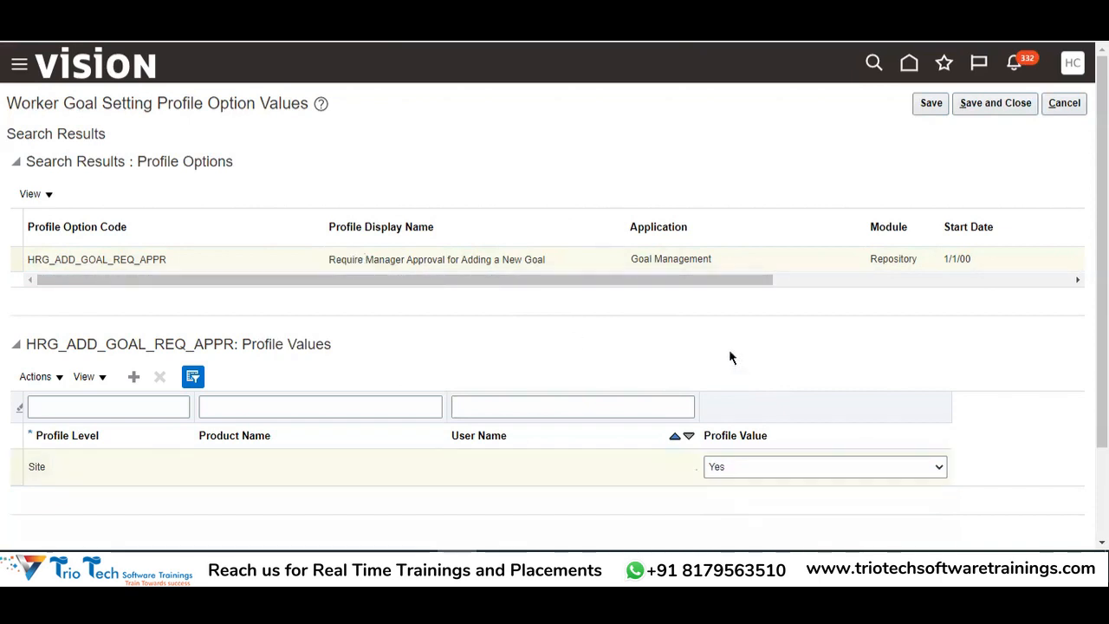
pyautogui.click(421, 262)
pyautogui.doubleClick(421, 262)
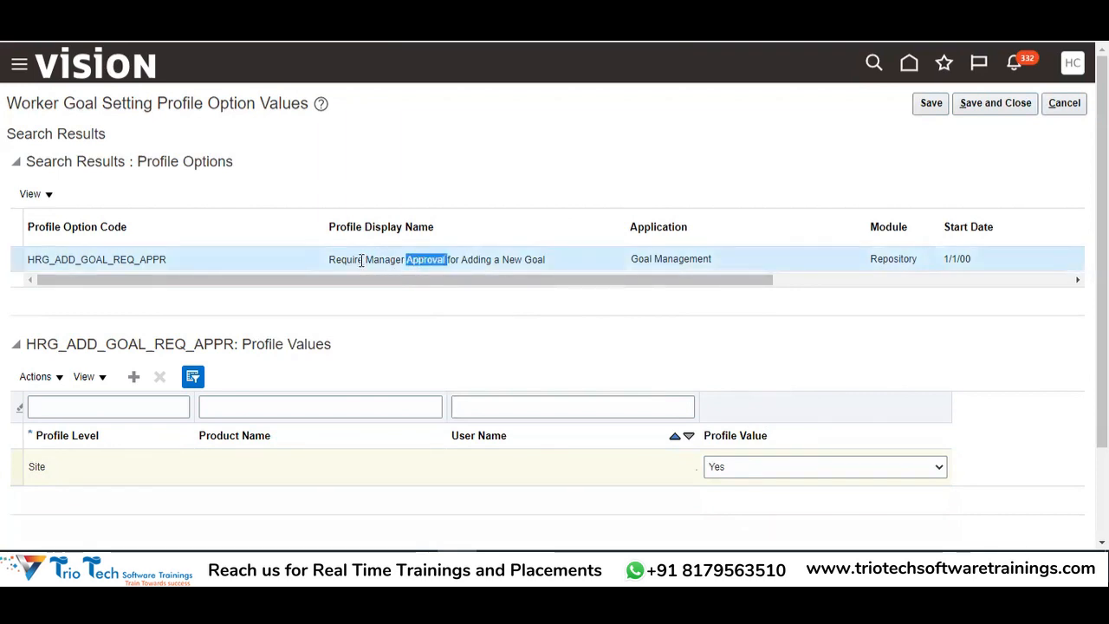
pyautogui.doubleClick(343, 258)
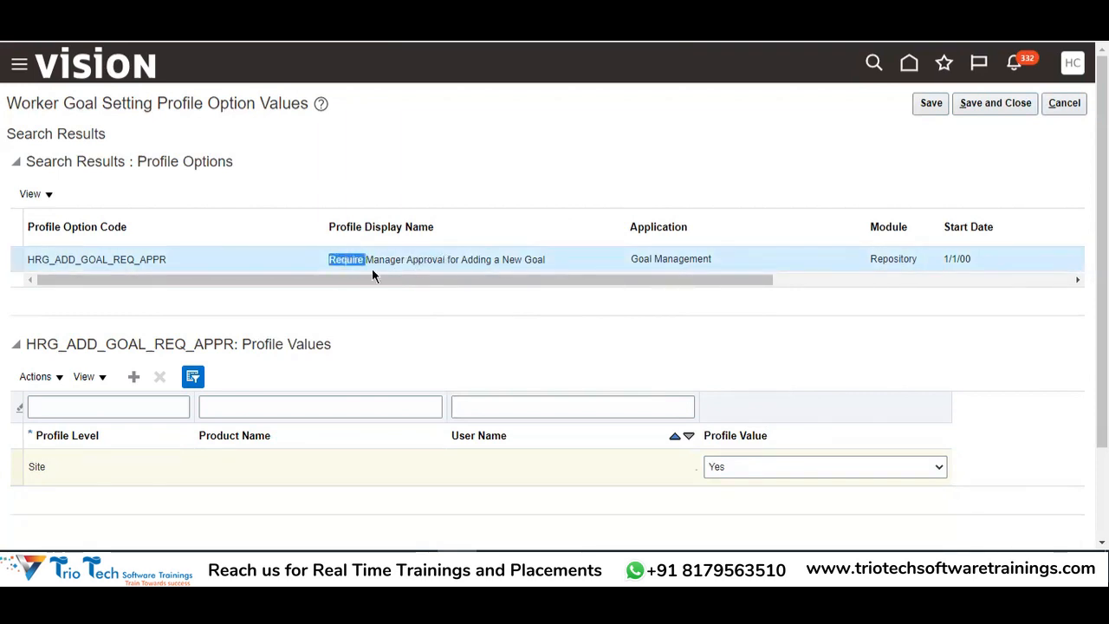
pyautogui.click(722, 471)
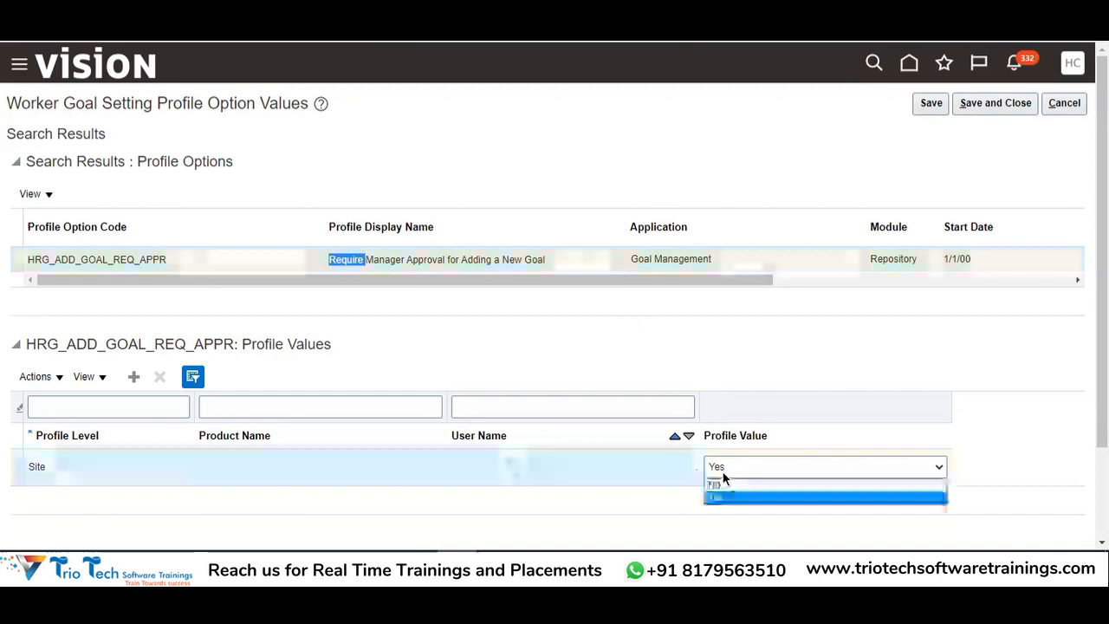
pyautogui.click(715, 498)
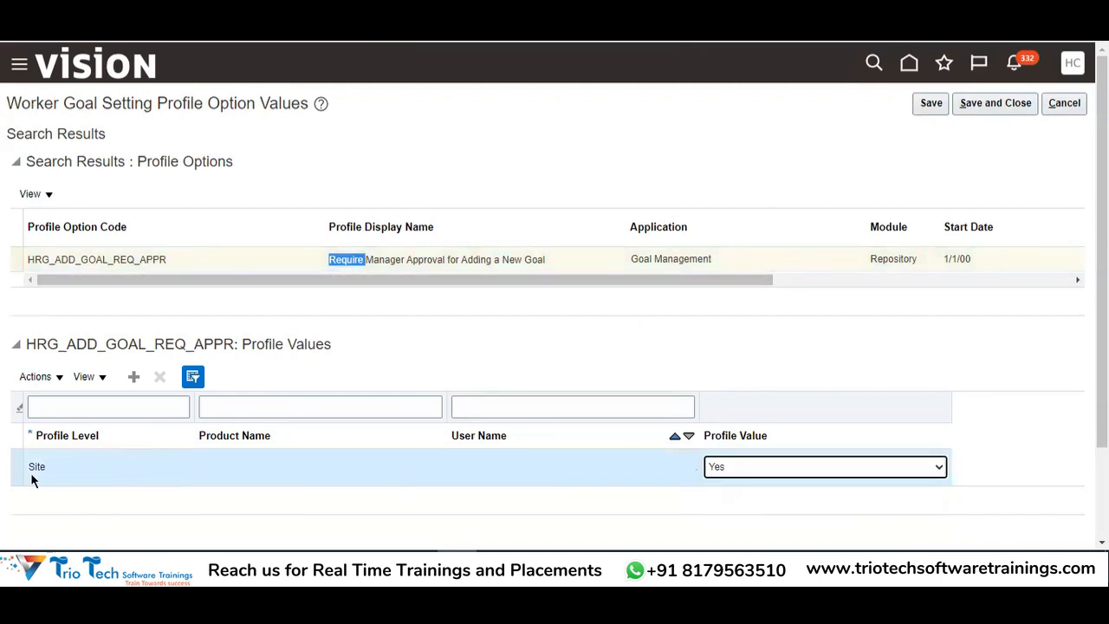
pyautogui.doubleClick(35, 466)
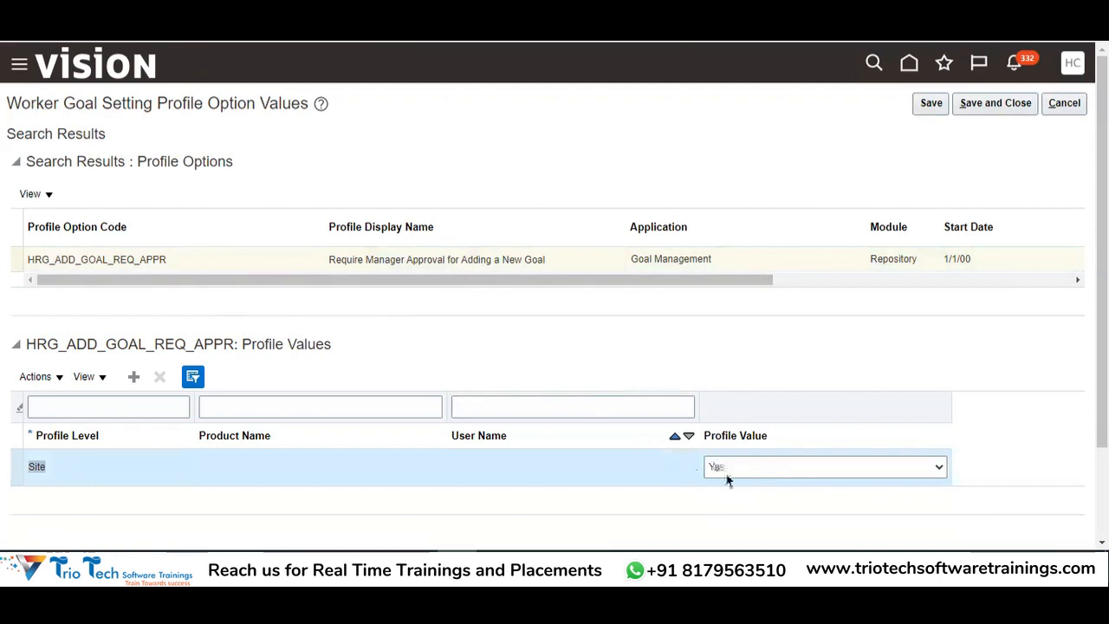
pyautogui.doubleClick(378, 259)
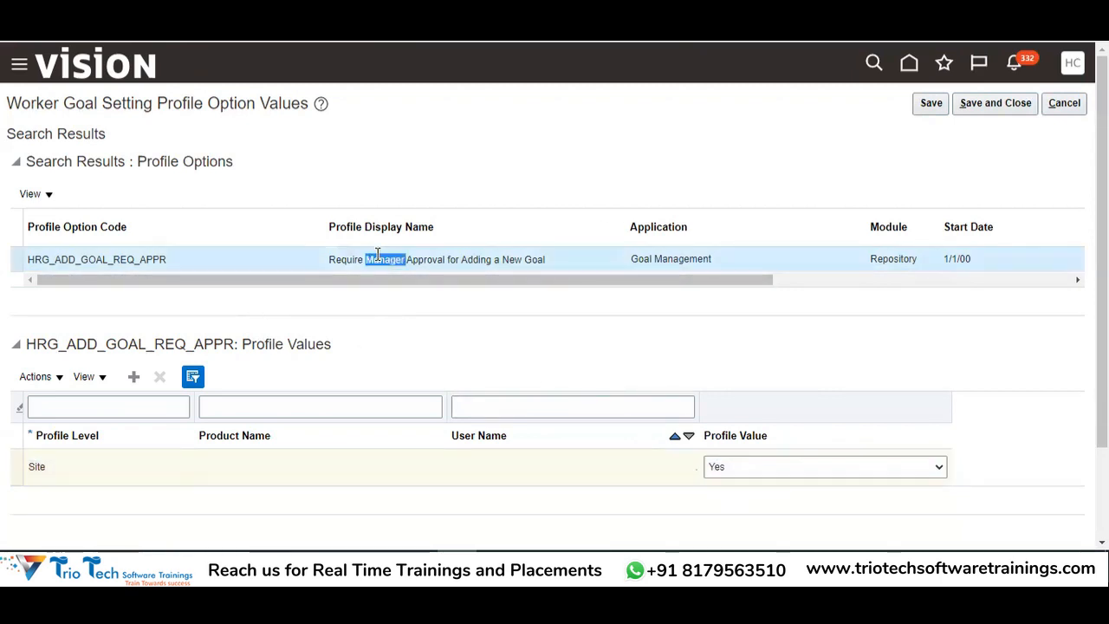
pyautogui.click(1003, 104)
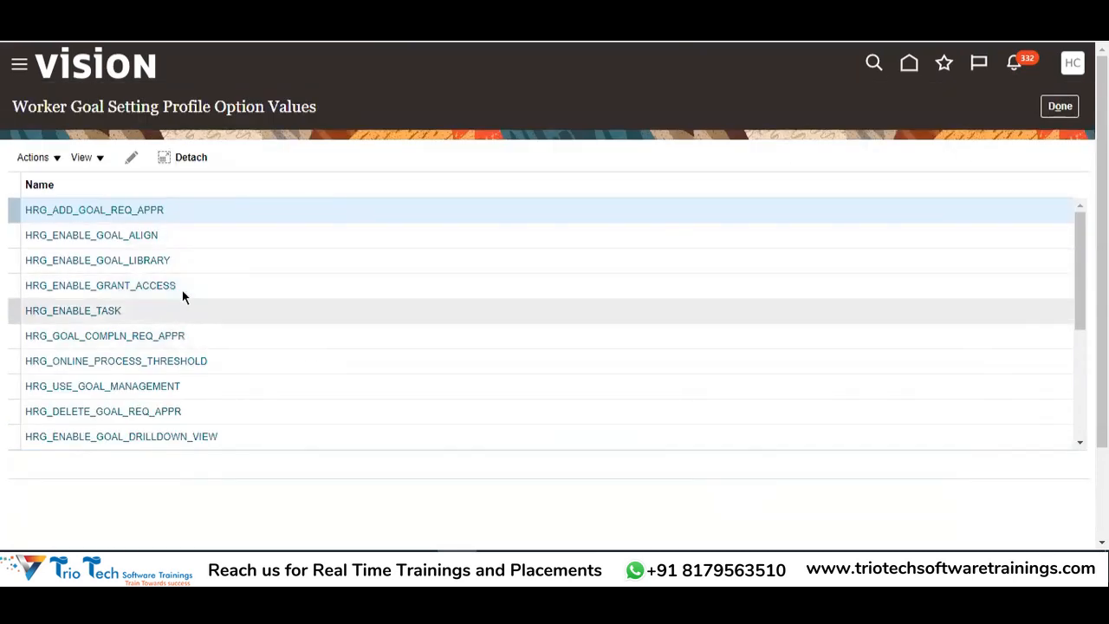
# Open HRG_ENABLE_GOAL_LIBRARY's values and copy the Manage Goal Library entry (B81) from Excel
pyautogui.click(225, 265)
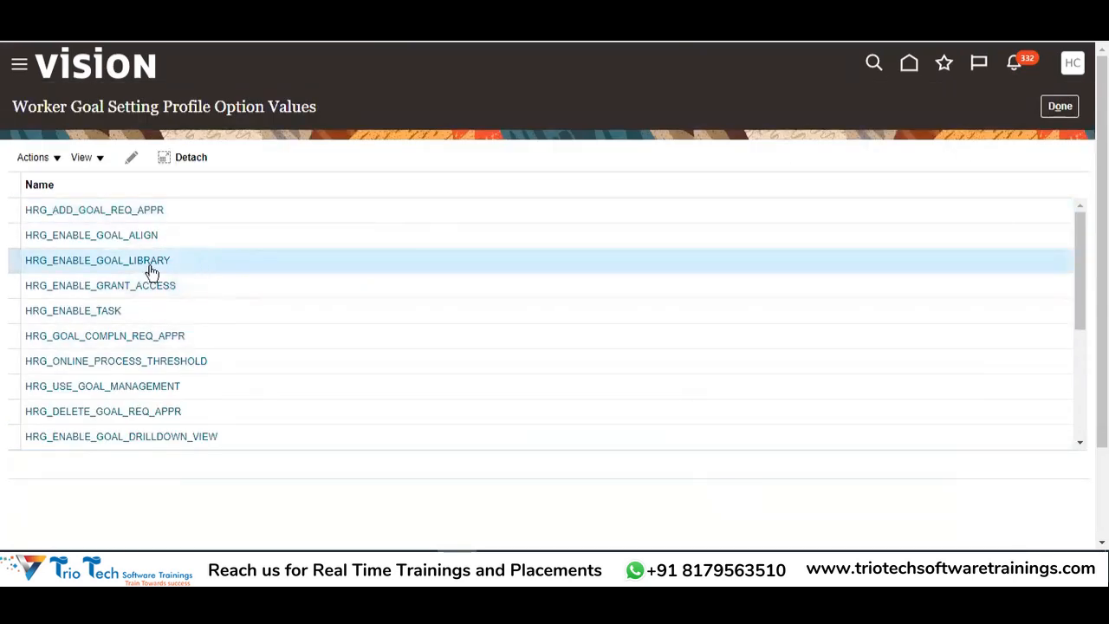
pyautogui.click(139, 264)
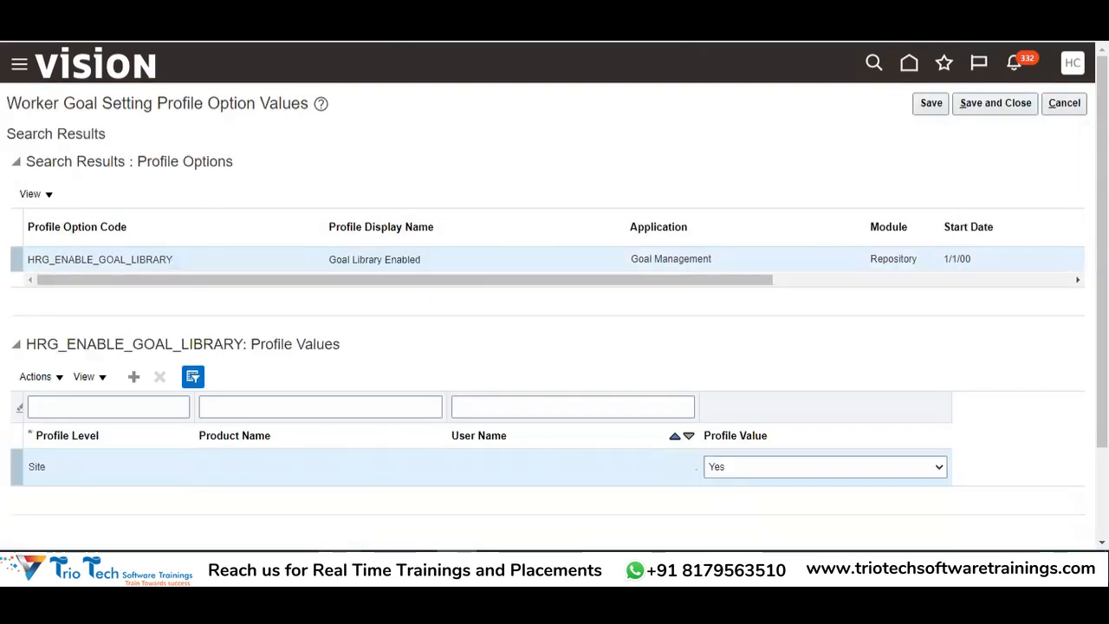
pyautogui.hotkey('alt', 'Tab')
pyautogui.click(122, 334)
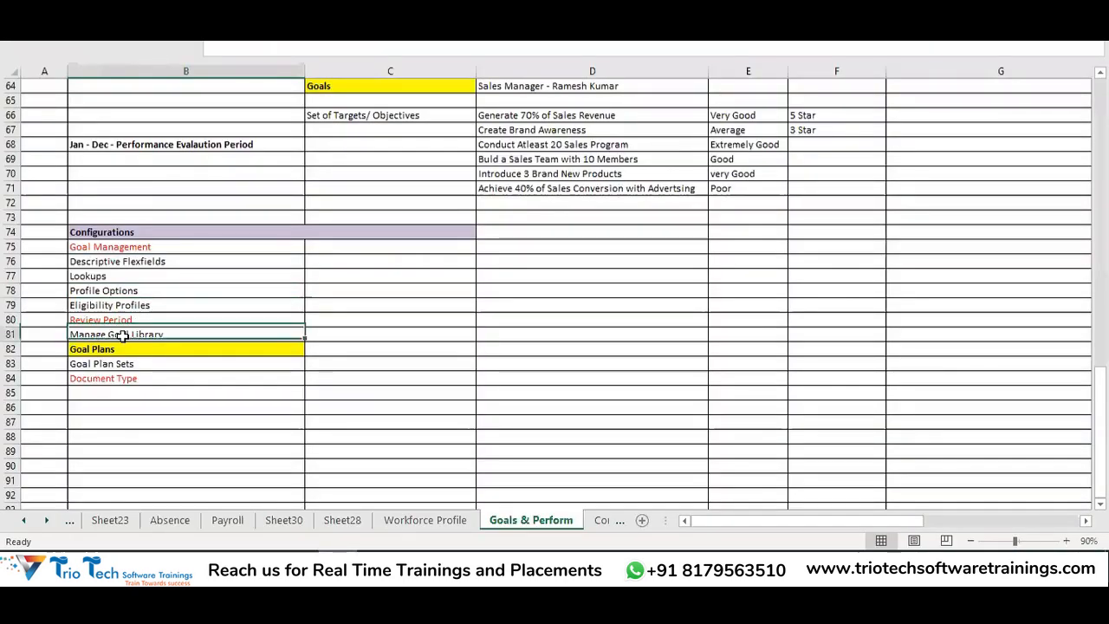
pyautogui.hotkey('ctrl', 'c')
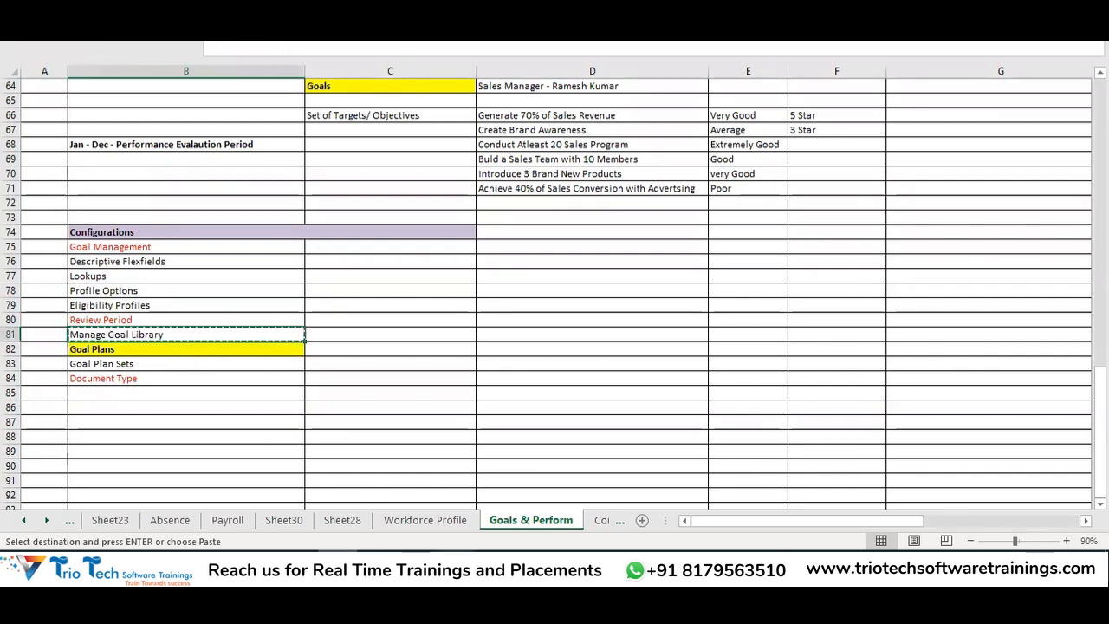
pyautogui.hotkey('alt', 'Tab')
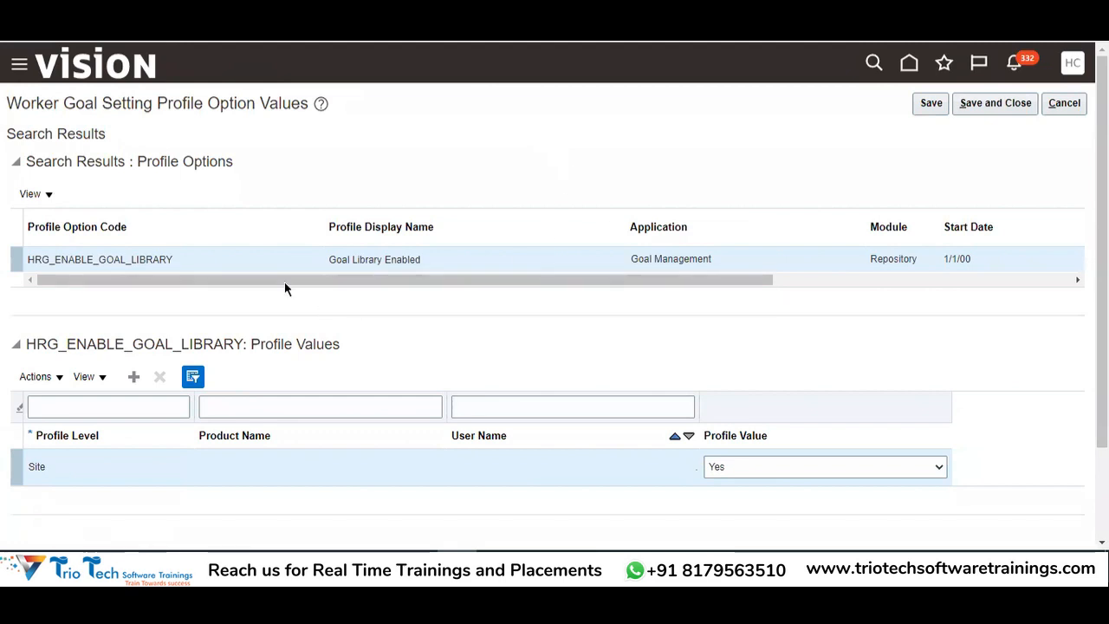
# Keep the Goal Library Enabled Site value at Yes and save and close
pyautogui.doubleClick(364, 259)
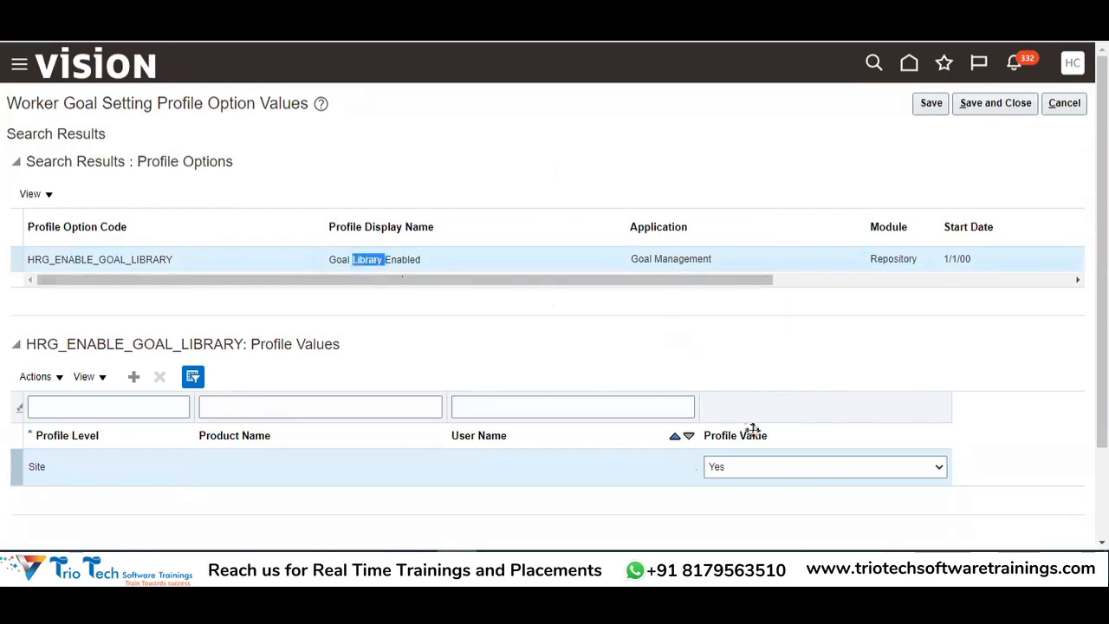
pyautogui.click(742, 468)
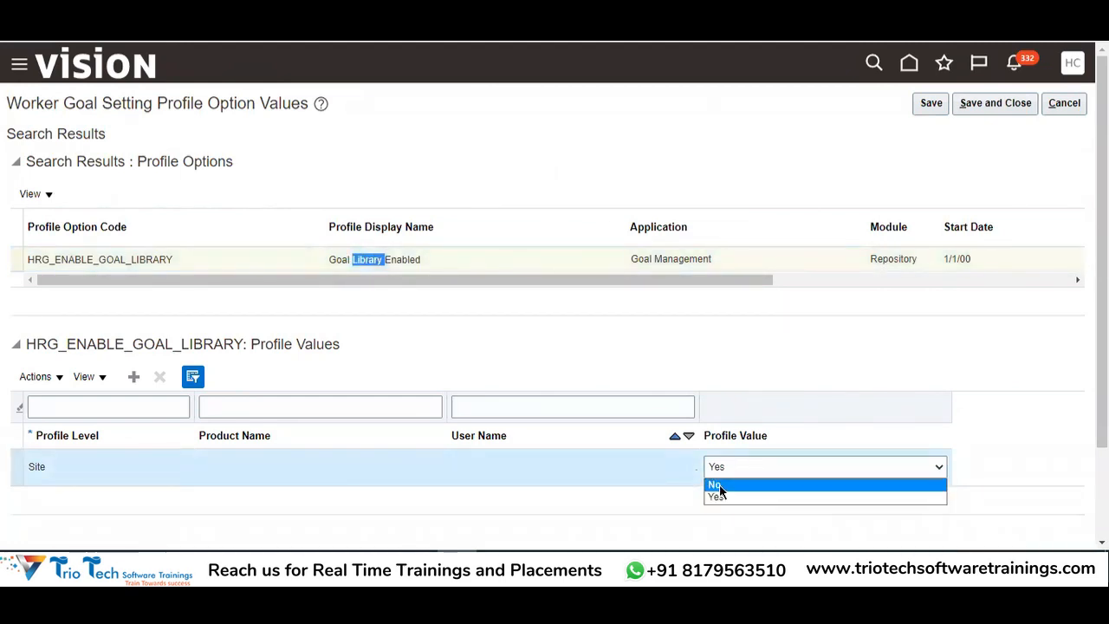
pyautogui.doubleClick(144, 259)
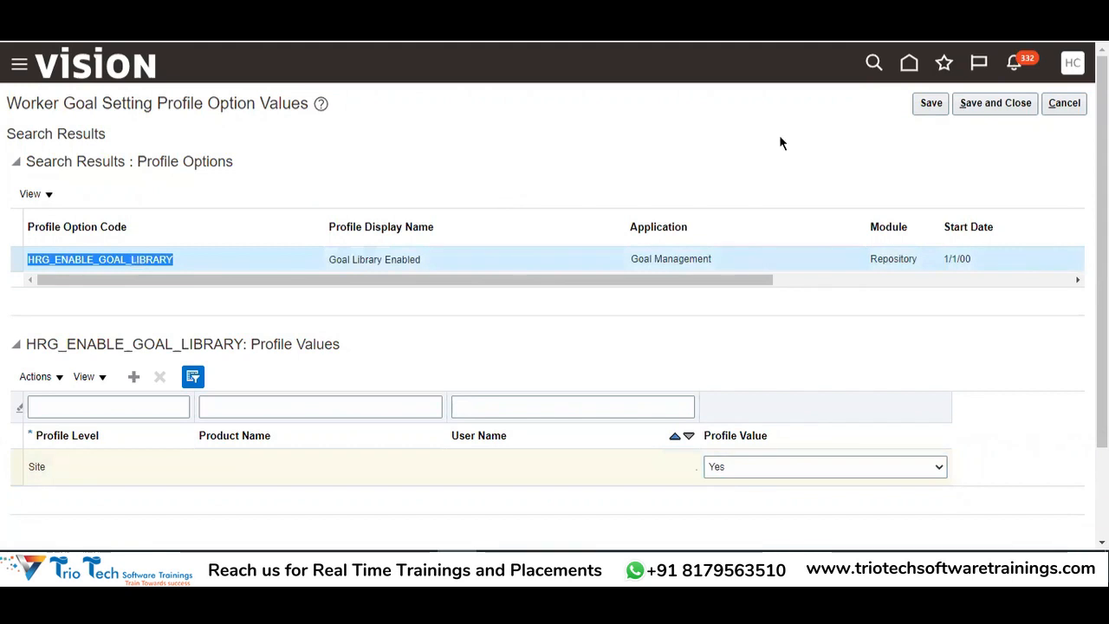
pyautogui.click(995, 103)
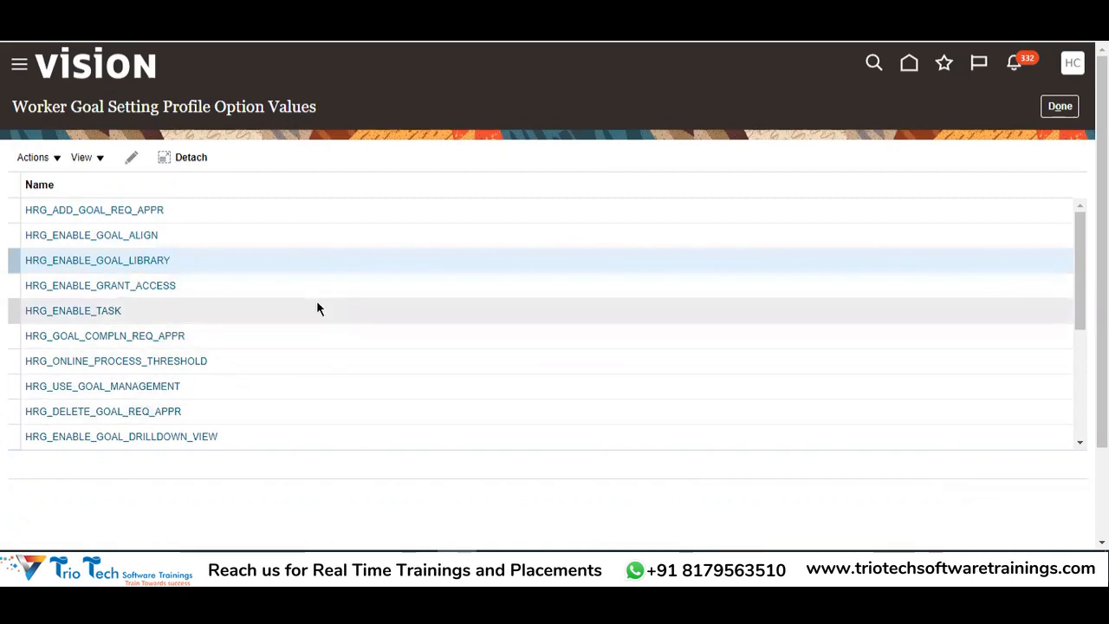
pyautogui.scroll(-2, 316, 301)
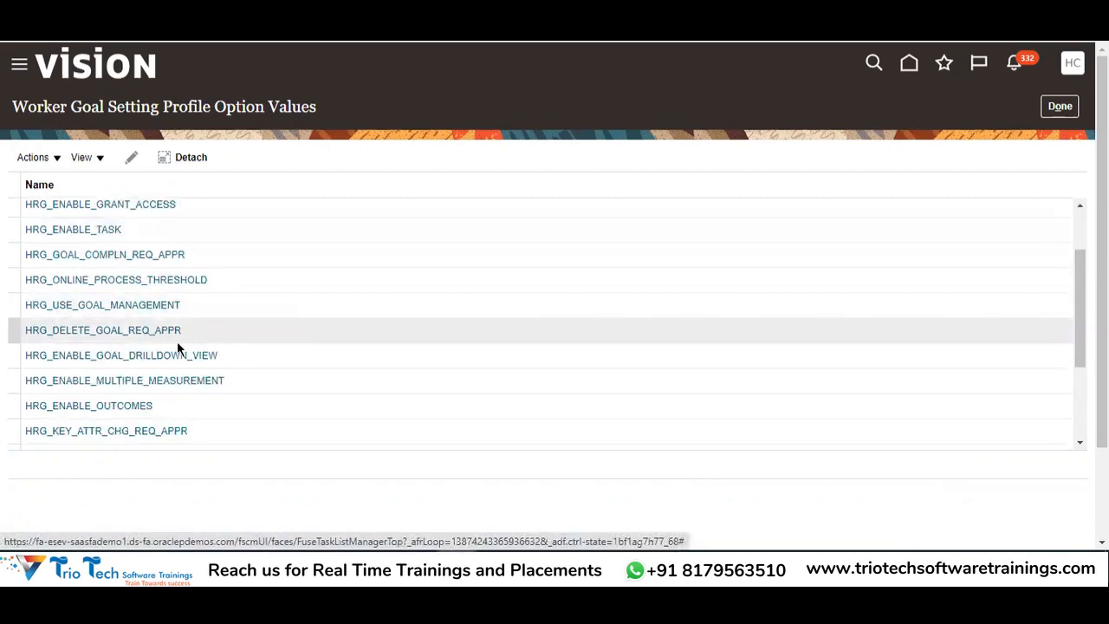
pyautogui.click(69, 332)
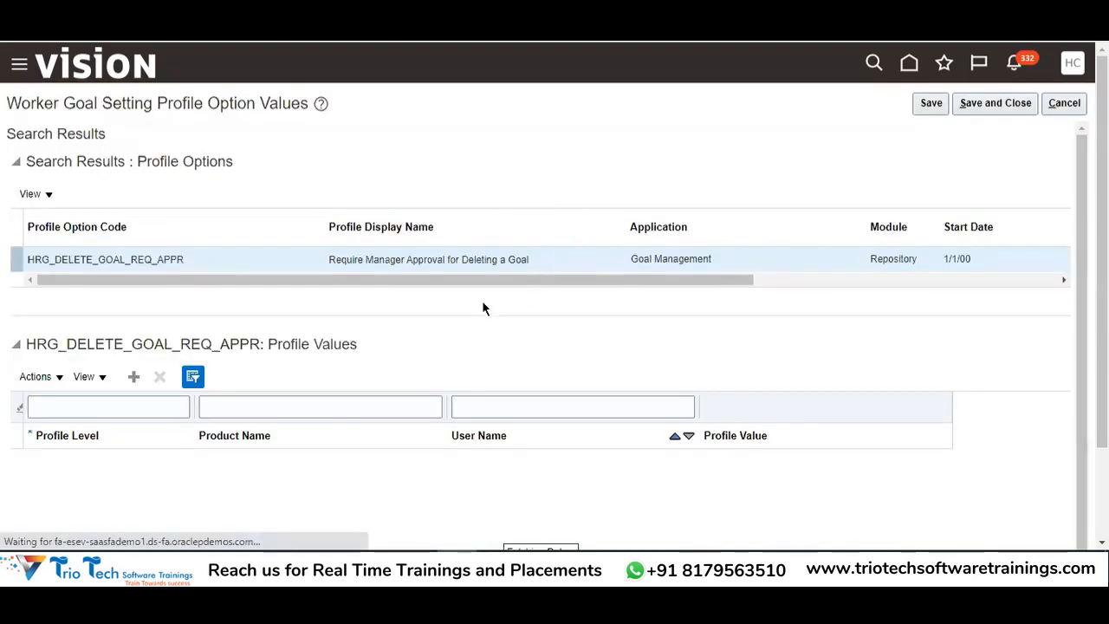
pyautogui.doubleClick(372, 259)
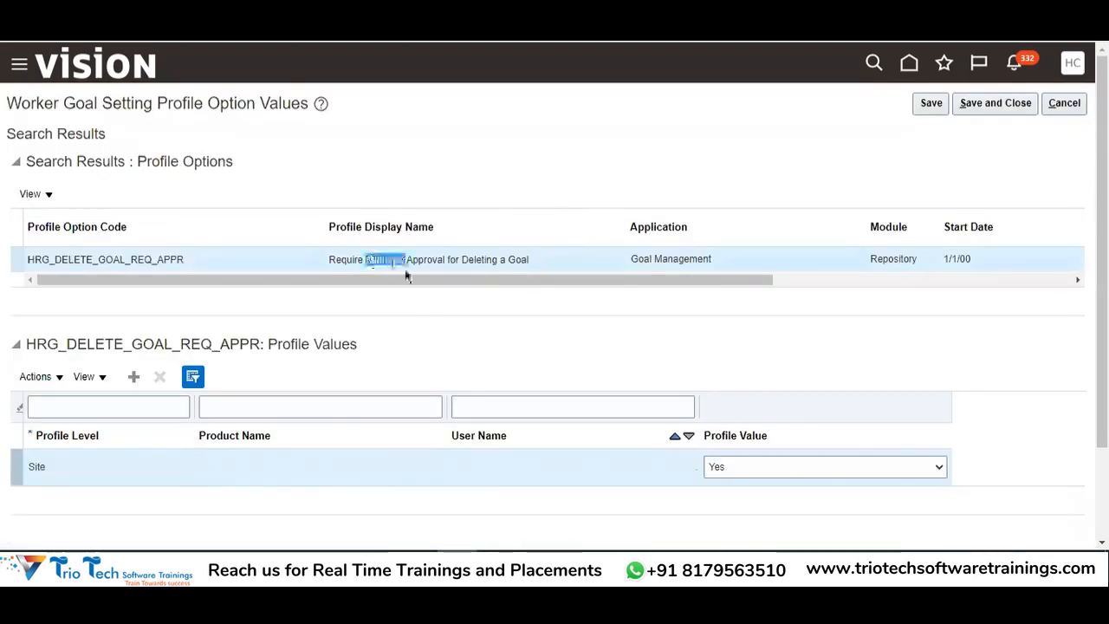
pyautogui.doubleClick(472, 260)
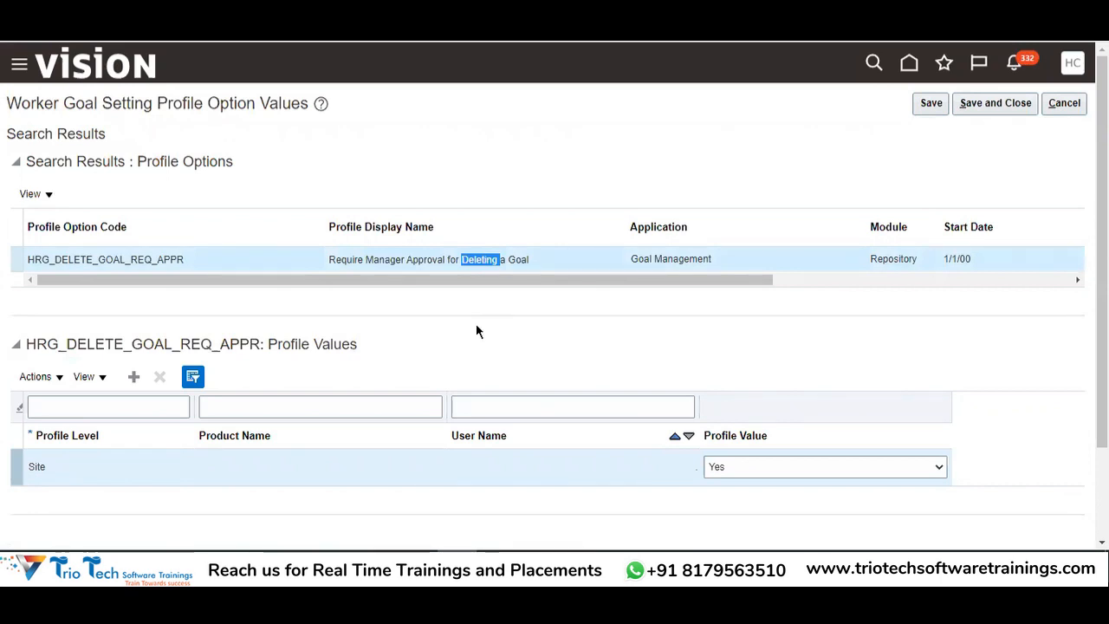
pyautogui.moveTo(330, 259); pyautogui.dragTo(535, 264)
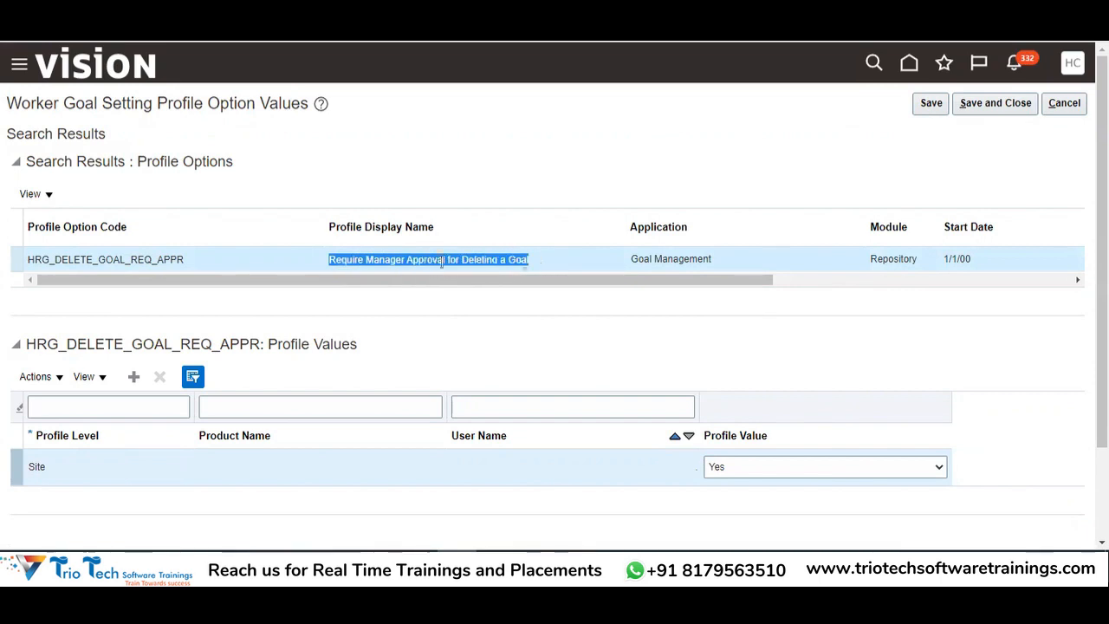
pyautogui.click(753, 471)
pyautogui.click(750, 484)
pyautogui.click(534, 317)
pyautogui.doubleClick(371, 259)
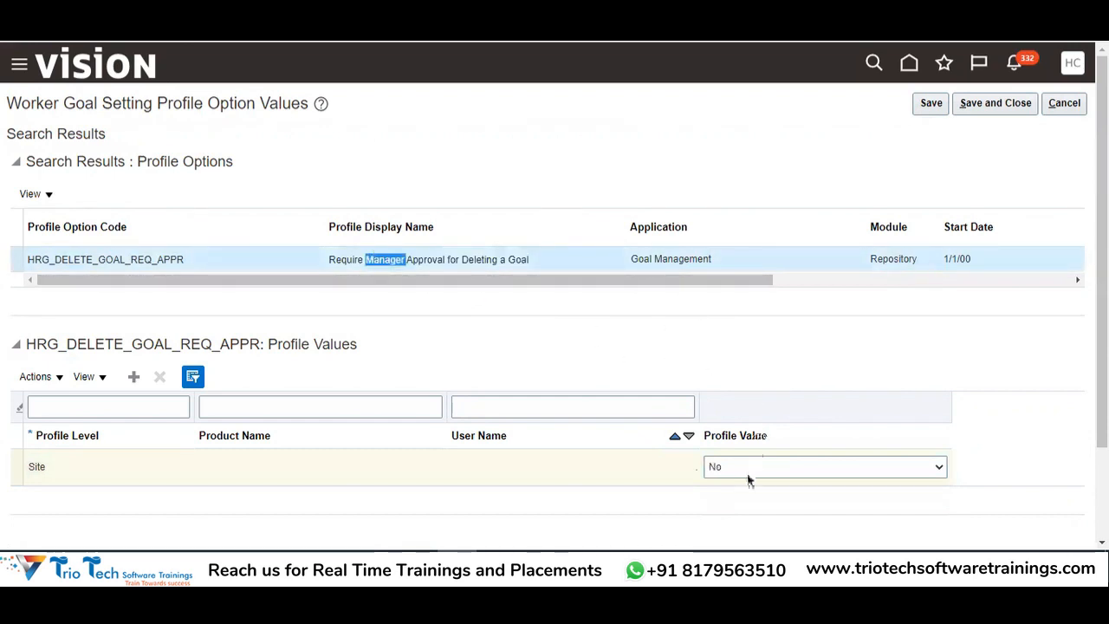
pyautogui.hotkey('alt', 'Tab')
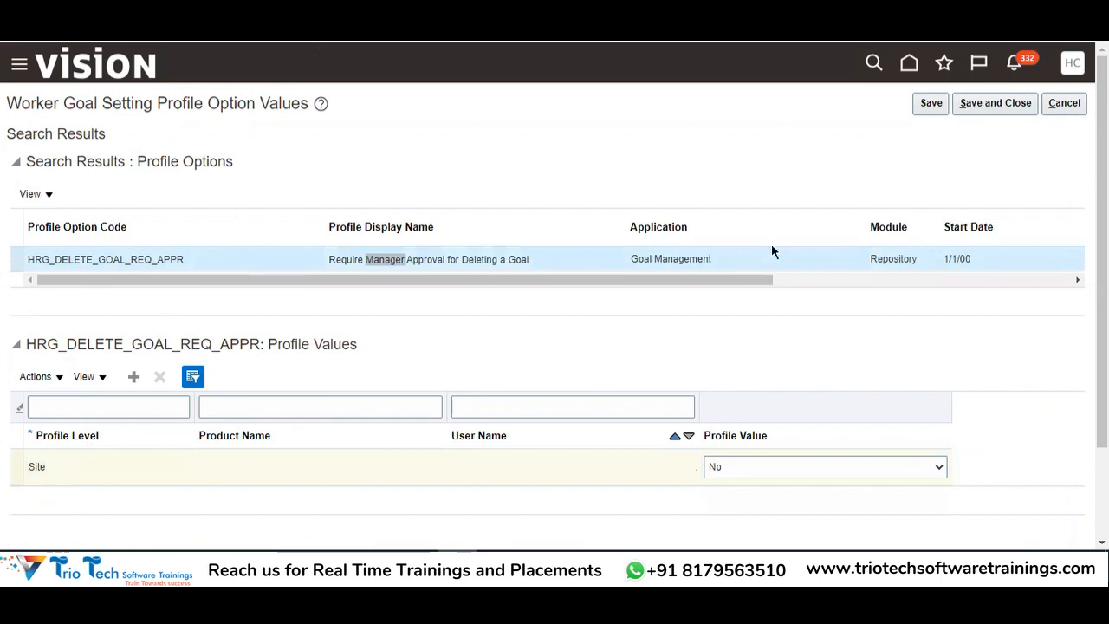
pyautogui.click(1067, 109)
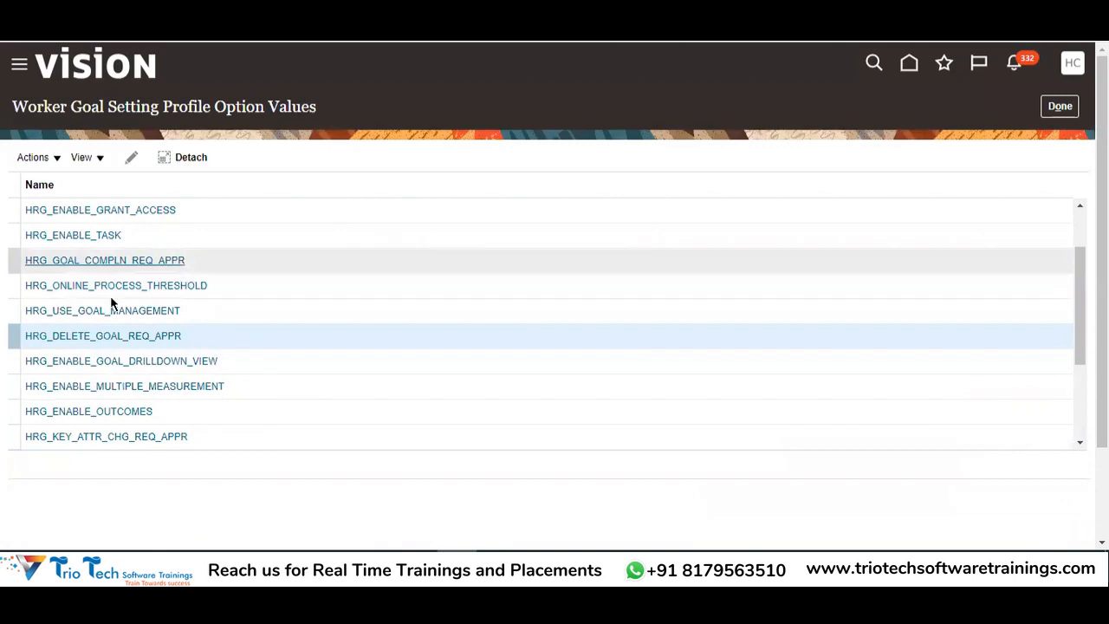
# Review the Goal profile option values, then close them and return to the Worker Goal Setting tasks
pyautogui.scroll(-2, 99, 354)
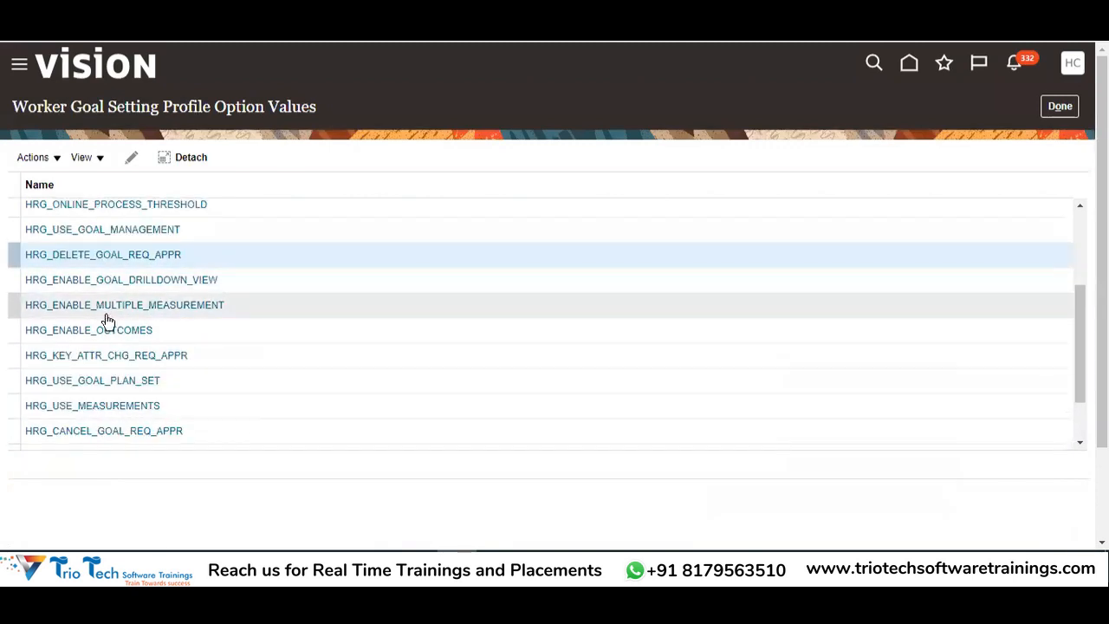
pyautogui.scroll(2, 113, 294)
pyautogui.scroll(3, 127, 268)
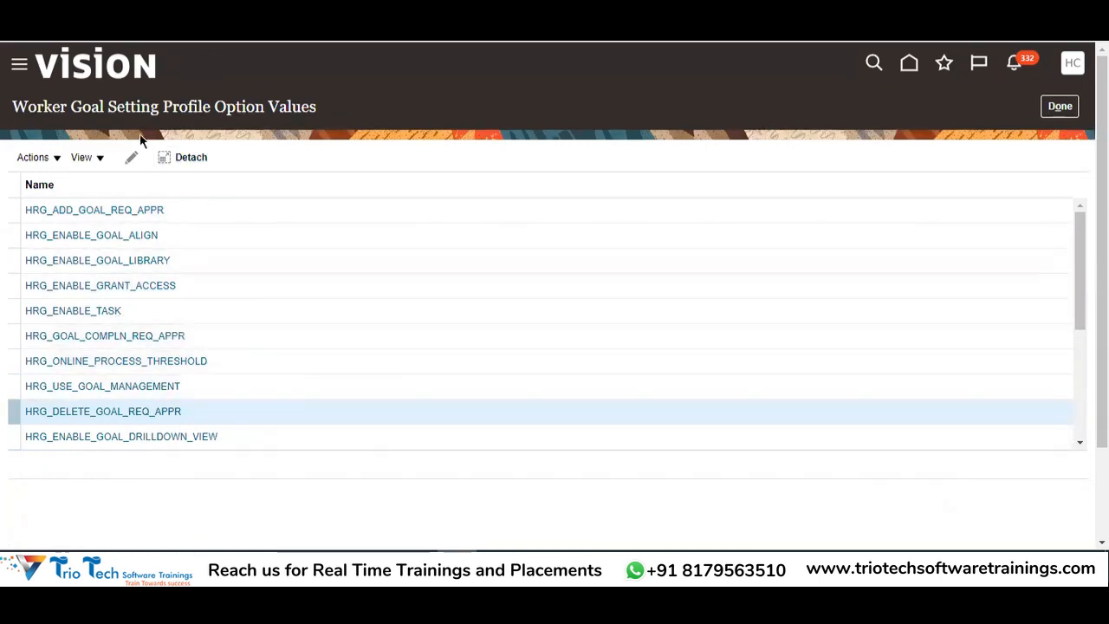
pyautogui.doubleClick(80, 110)
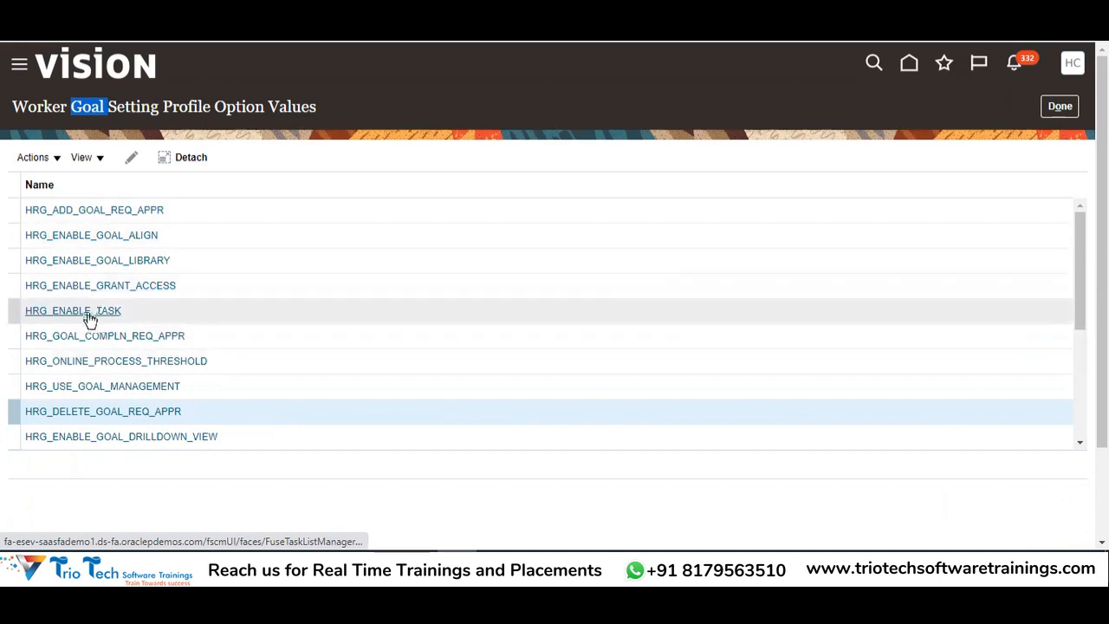
pyautogui.click(1060, 106)
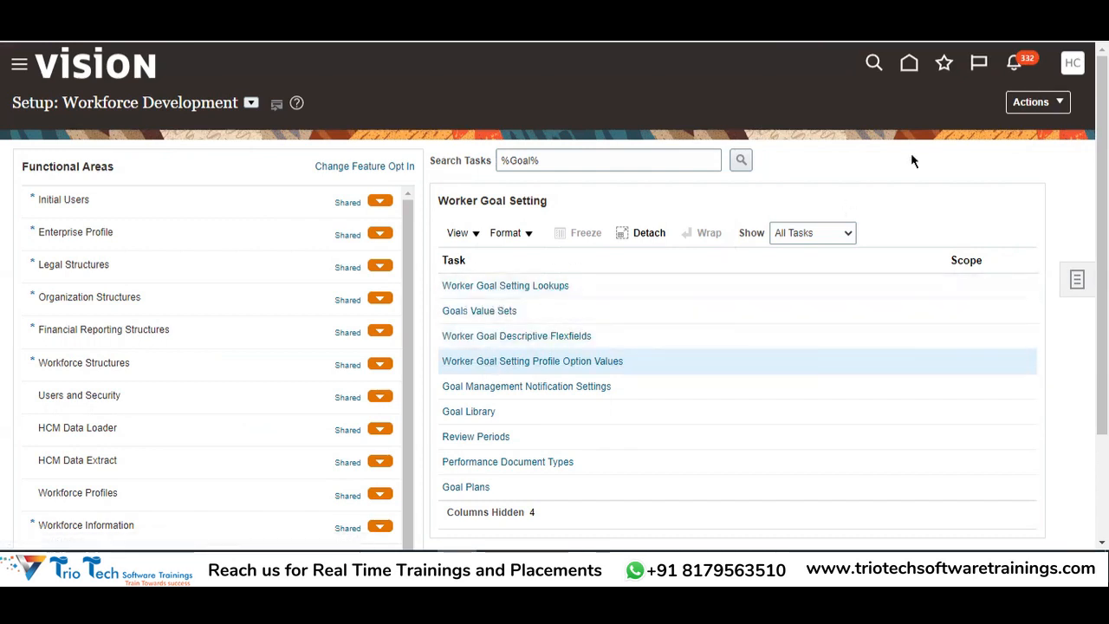
pyautogui.scroll(-2, 919, 160)
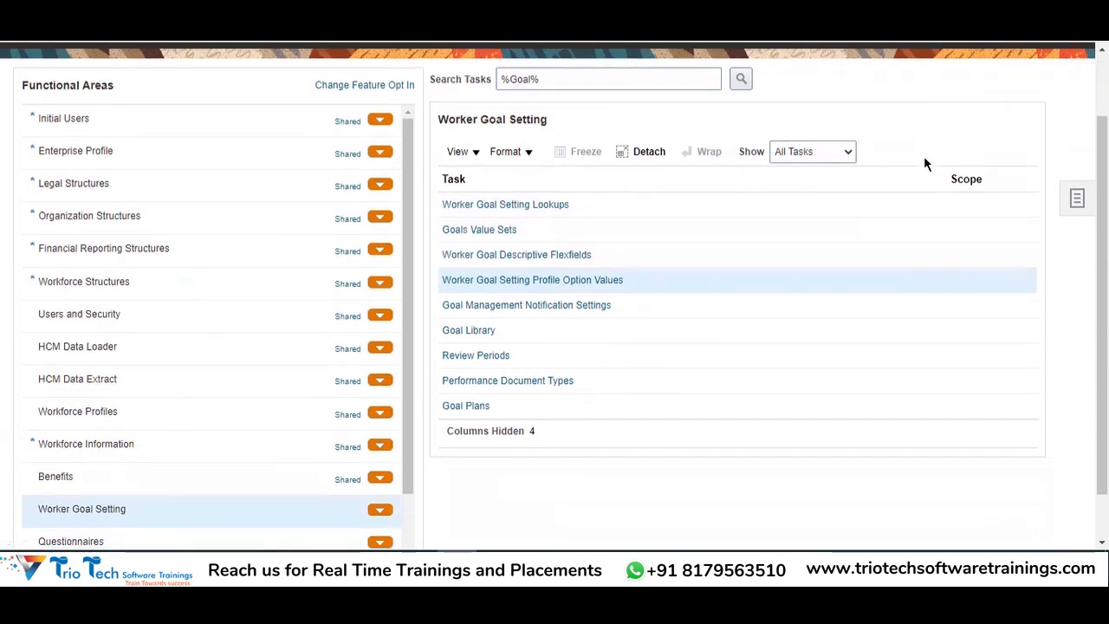
pyautogui.click(649, 315)
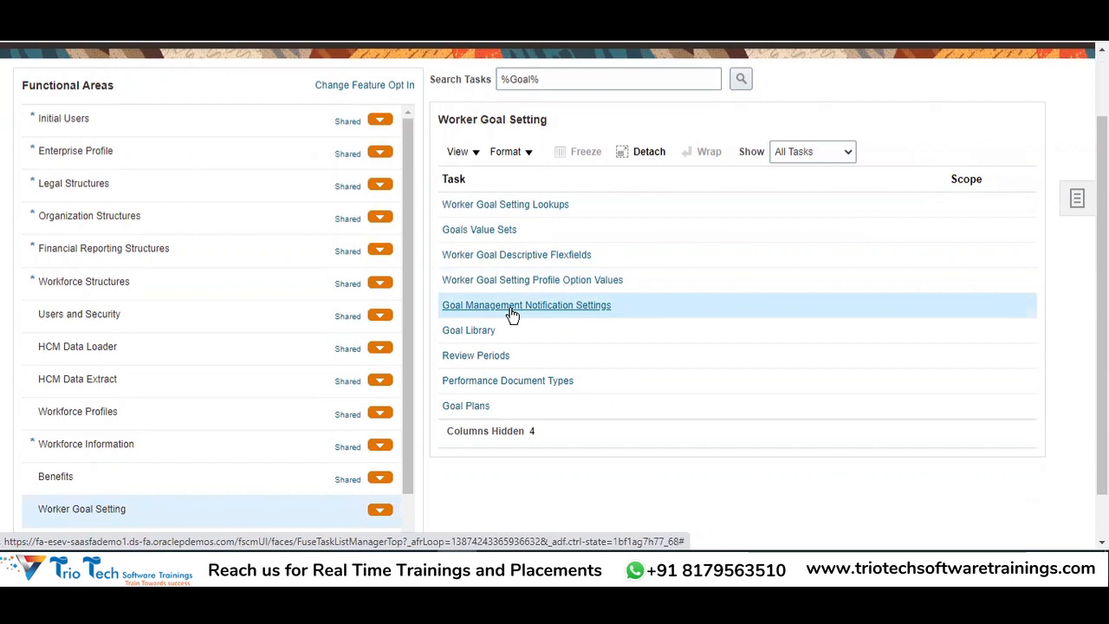
pyautogui.scroll(2, 953, 178)
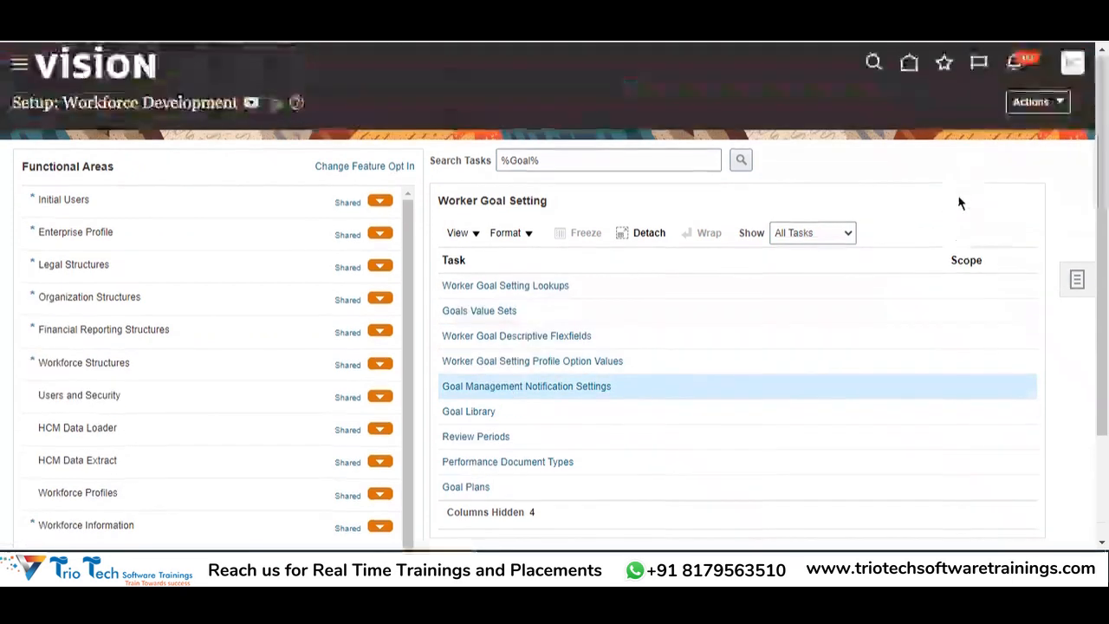
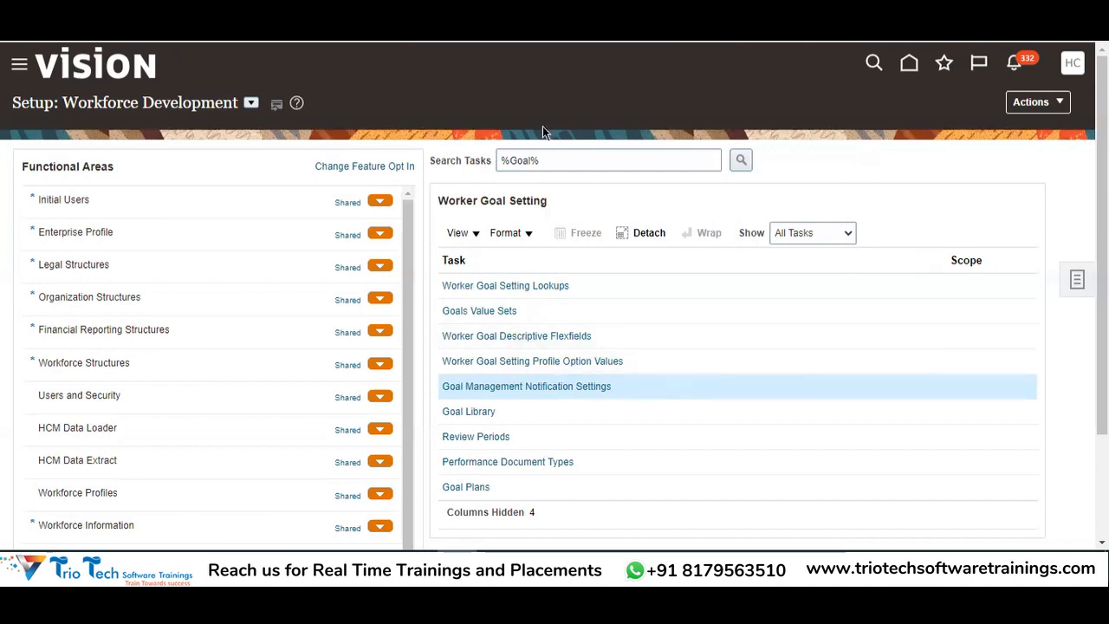
# Open Goal Management Notification Settings from the %Goal%-filtered Worker Goal Setting tasks
pyautogui.click(908, 163)
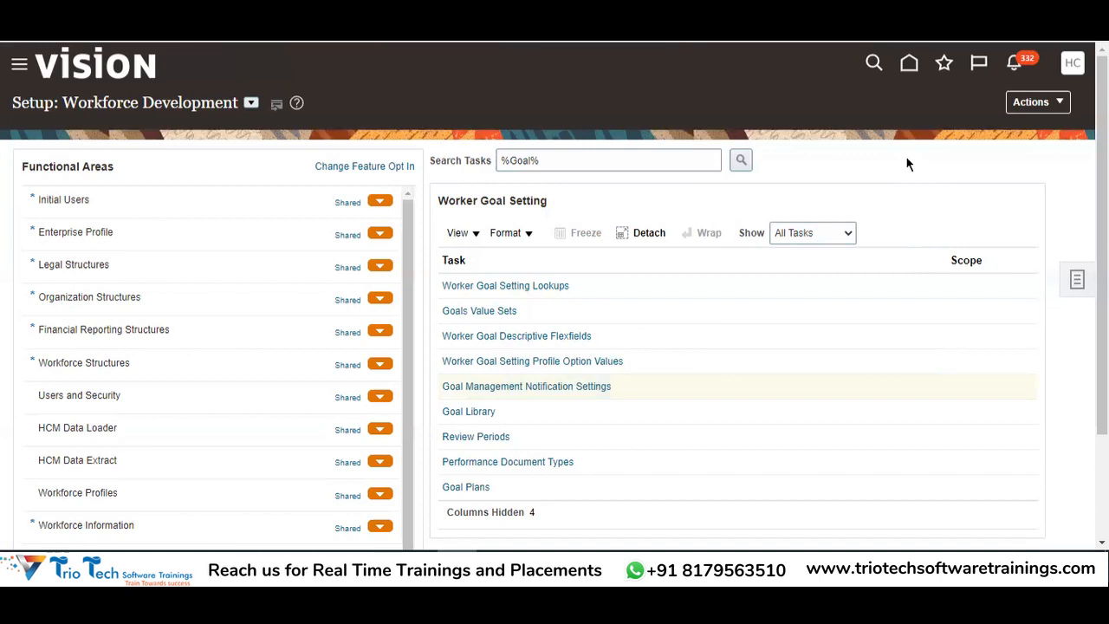
pyautogui.click(527, 390)
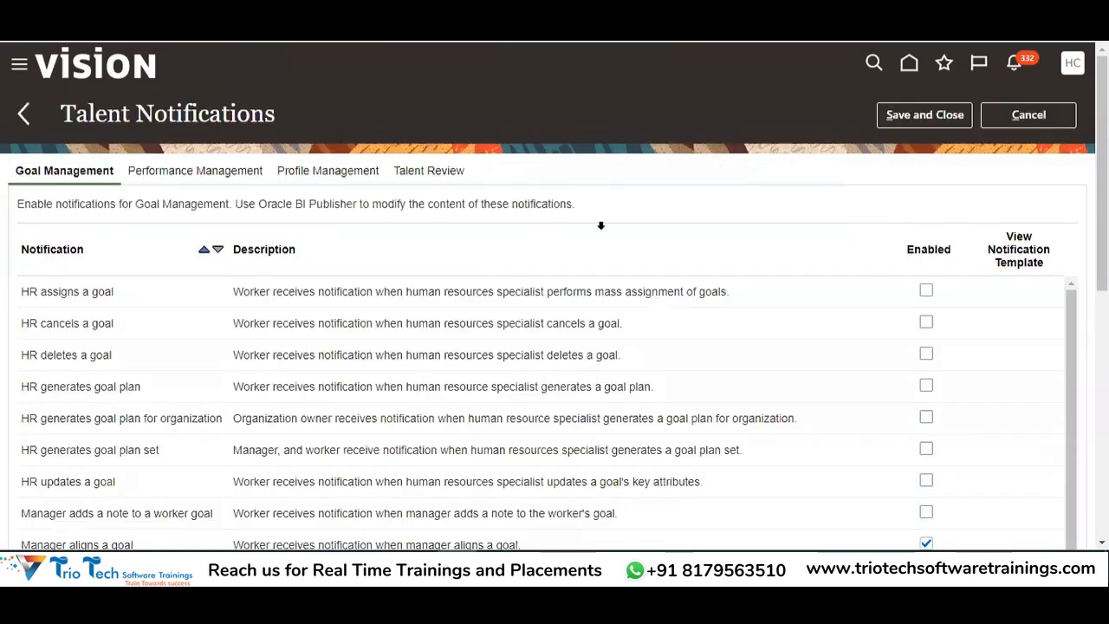
# Review the Talent Notifications page and its Goal Management notification descriptions
pyautogui.moveTo(63, 113); pyautogui.dragTo(267, 107)
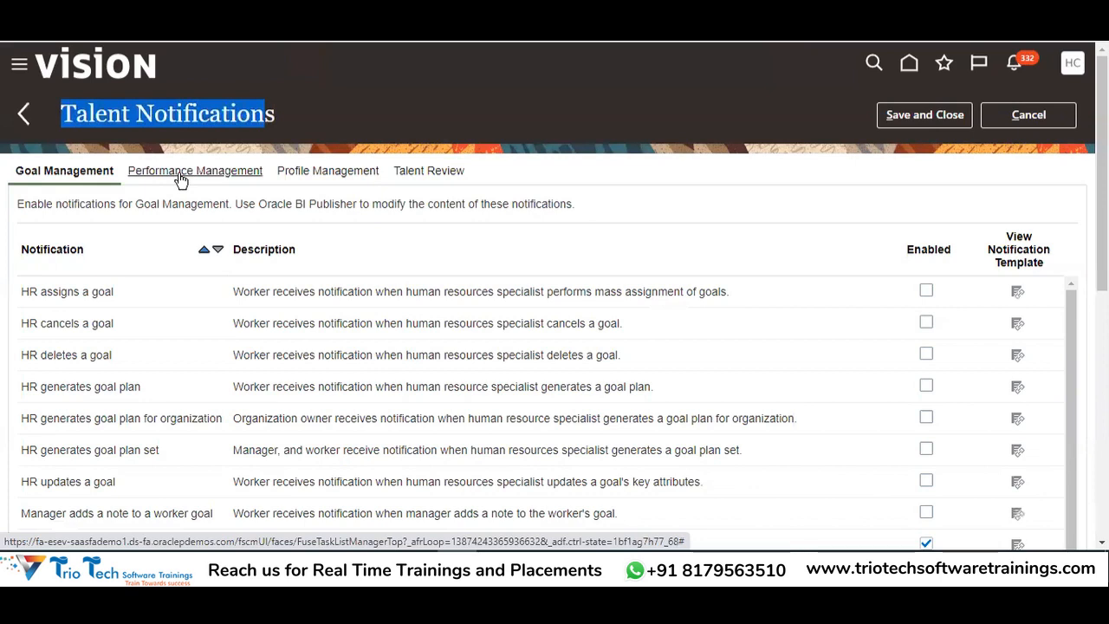
pyautogui.scroll(-1, 559, 112)
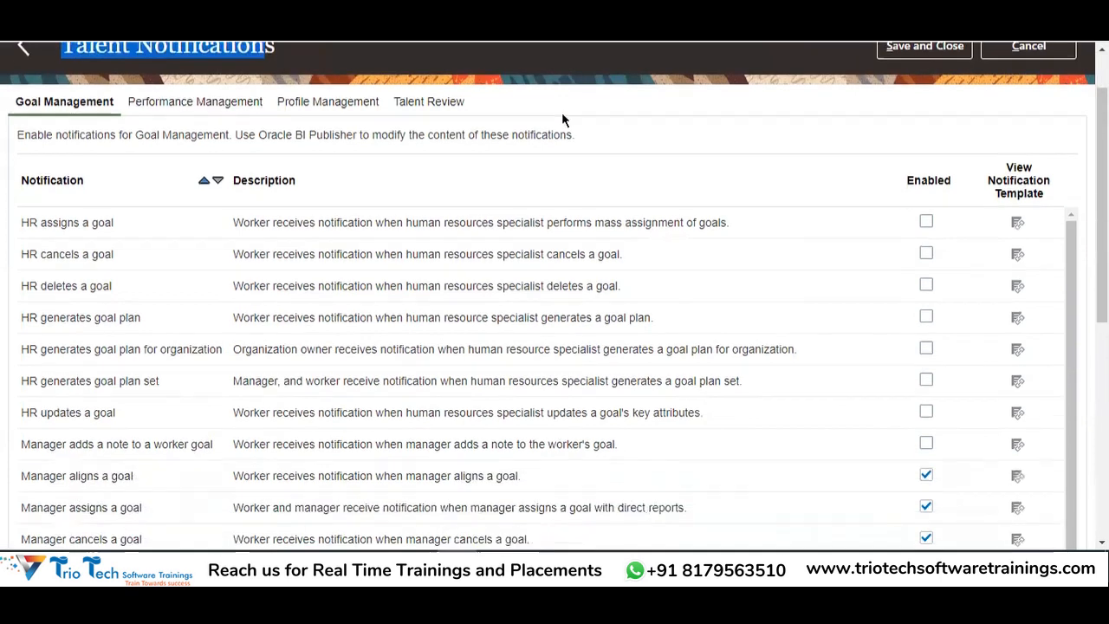
pyautogui.scroll(1, 78, 145)
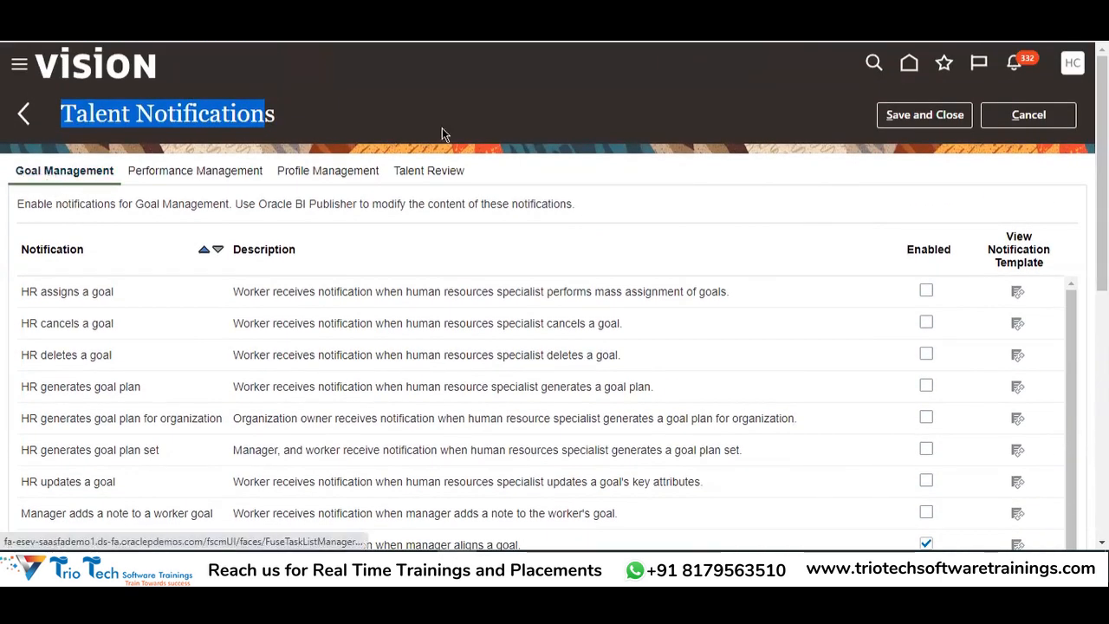
pyautogui.click(659, 149)
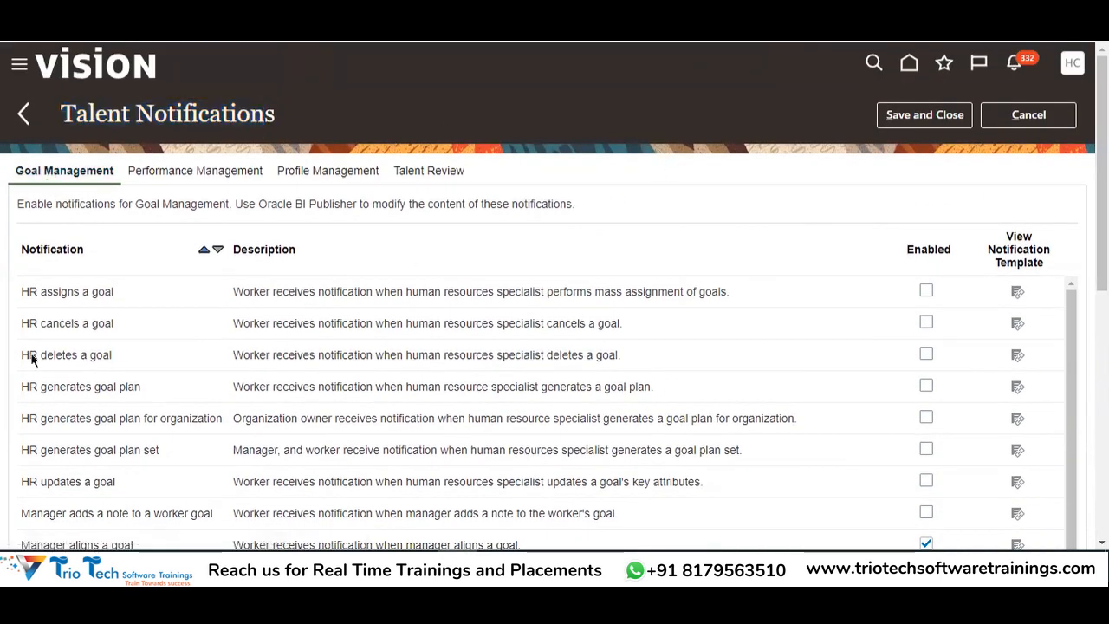
pyautogui.doubleClick(47, 291)
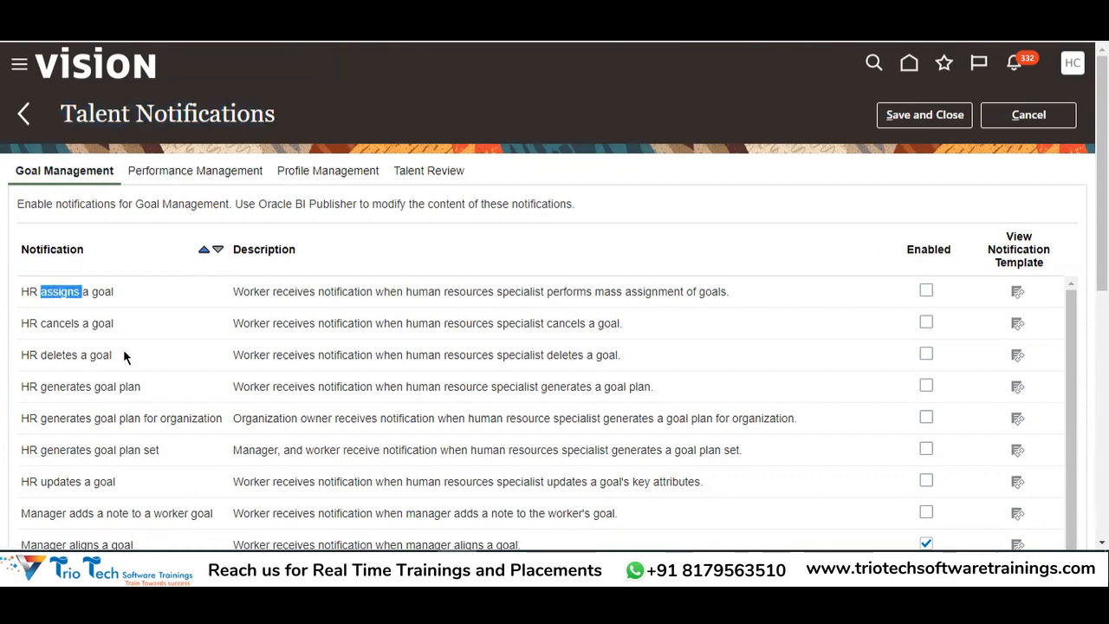
pyautogui.scroll(-1, 715, 106)
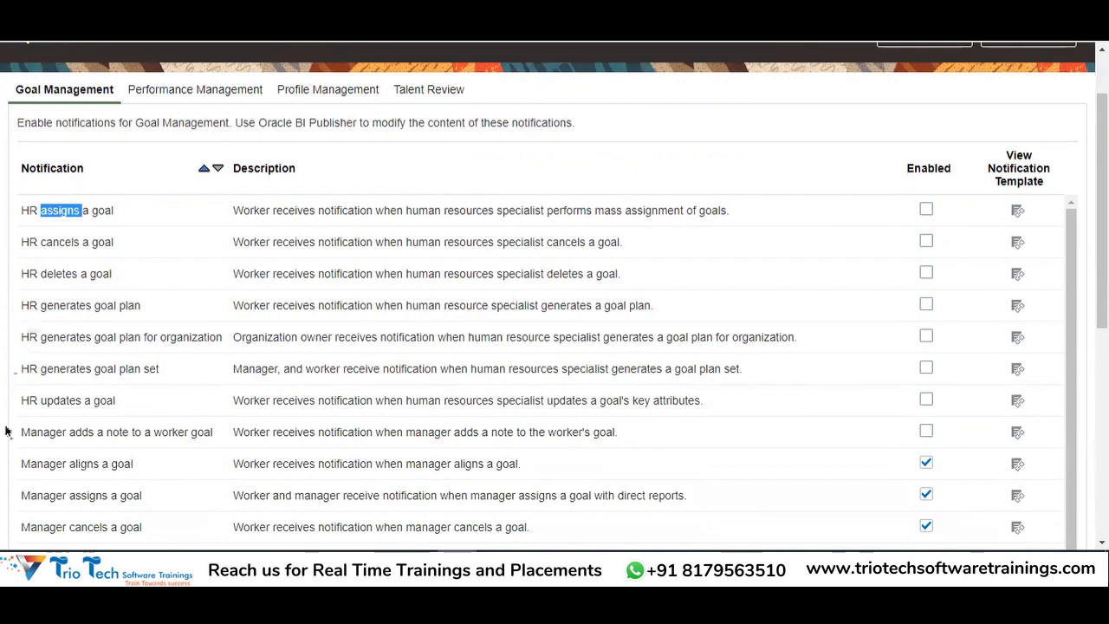
pyautogui.scroll(1, 90, 413)
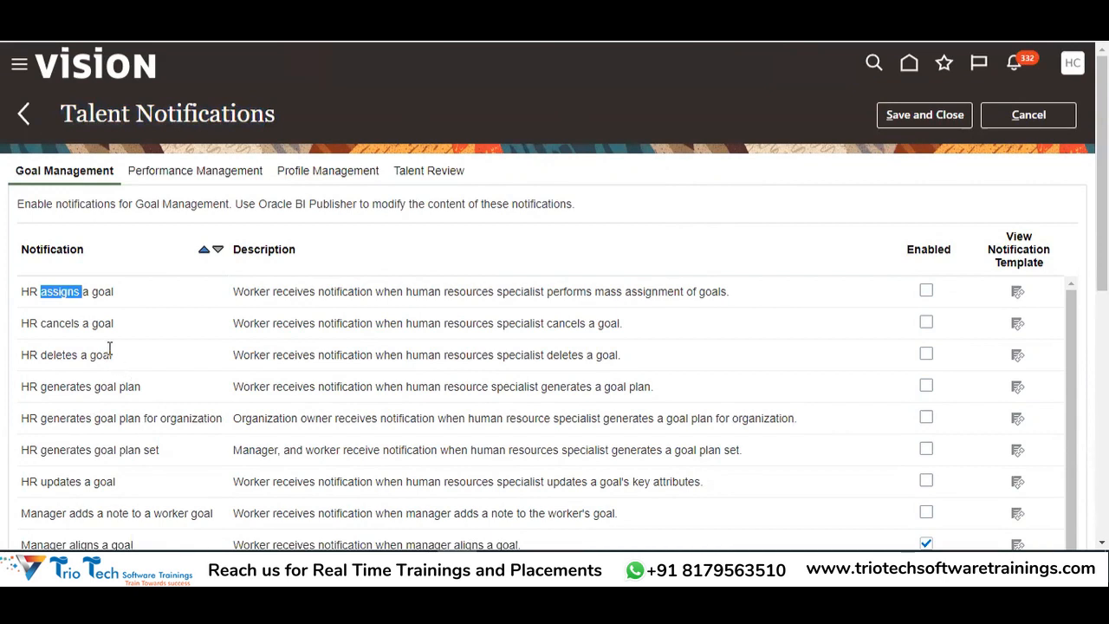
# Sort the notifications by Description, then by Notification name, read the first row, and show recent alerts
pyautogui.click(409, 265)
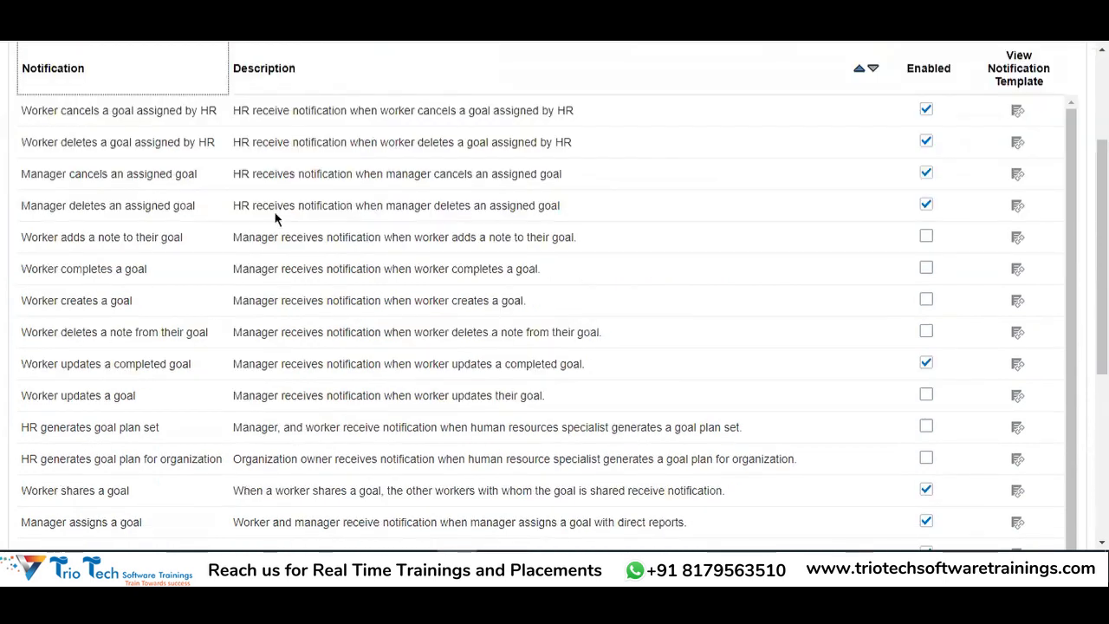
pyautogui.scroll(2, 277, 217)
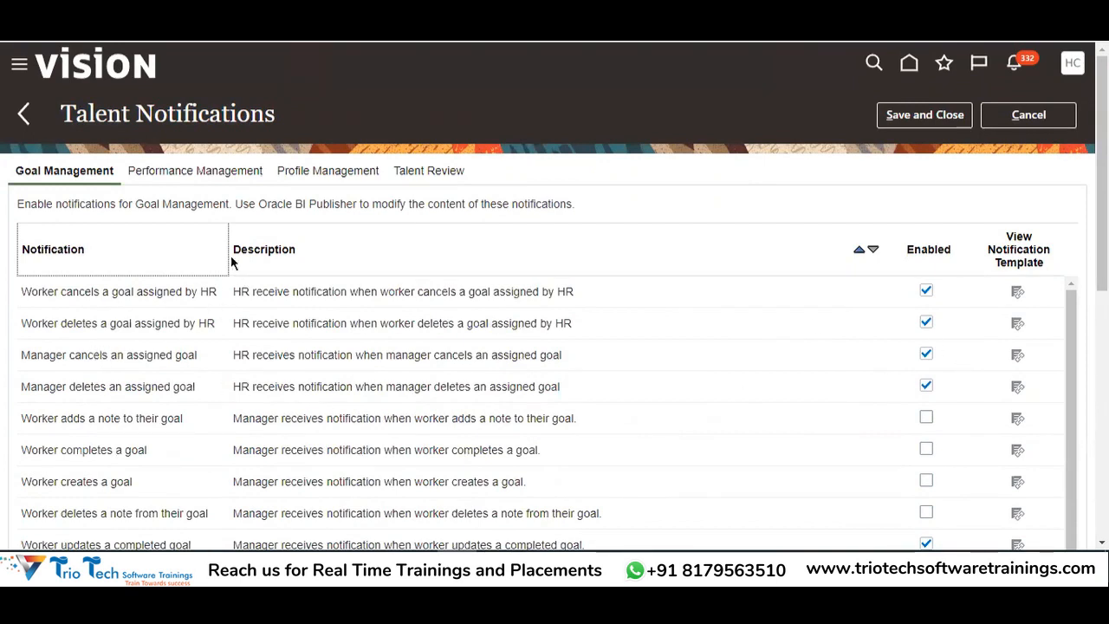
pyautogui.click(203, 251)
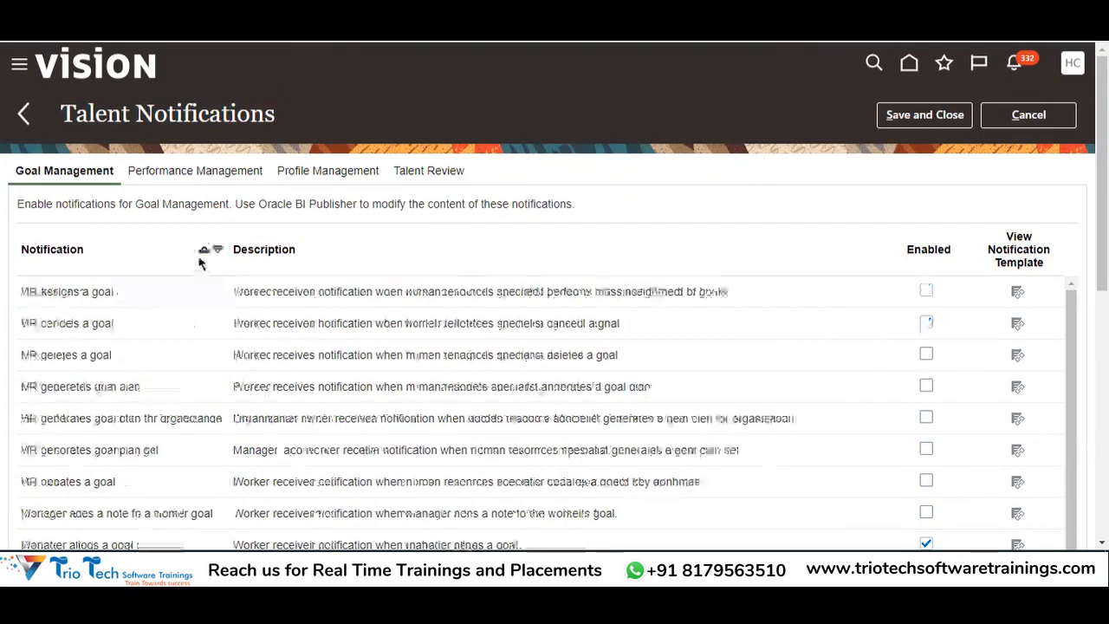
pyautogui.doubleClick(301, 293)
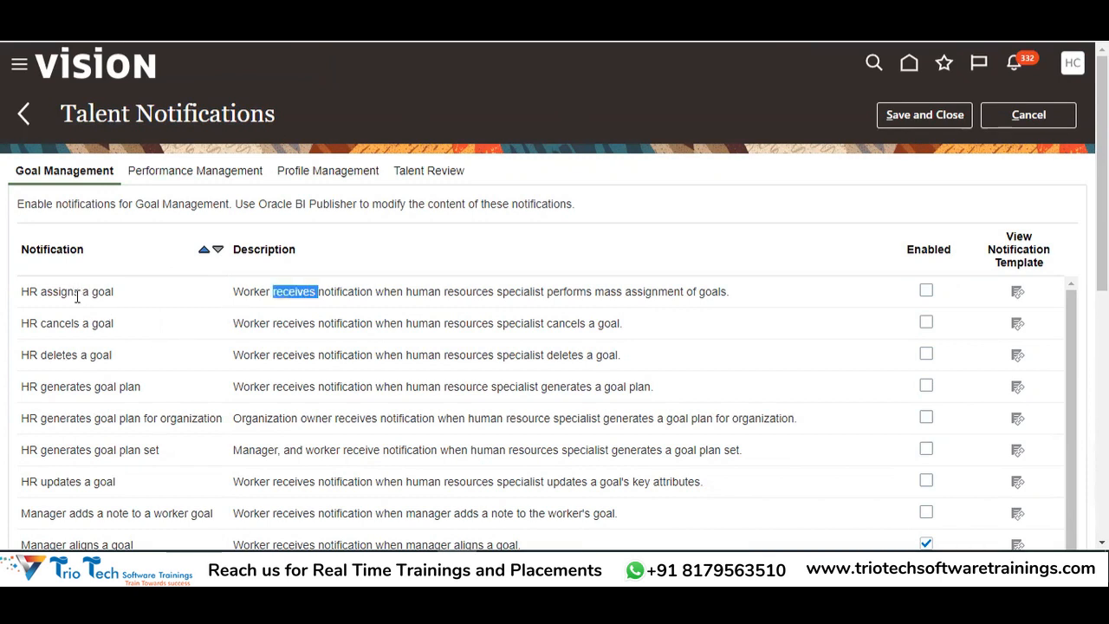
pyautogui.doubleClick(249, 293)
pyautogui.doubleClick(303, 294)
pyautogui.doubleClick(327, 295)
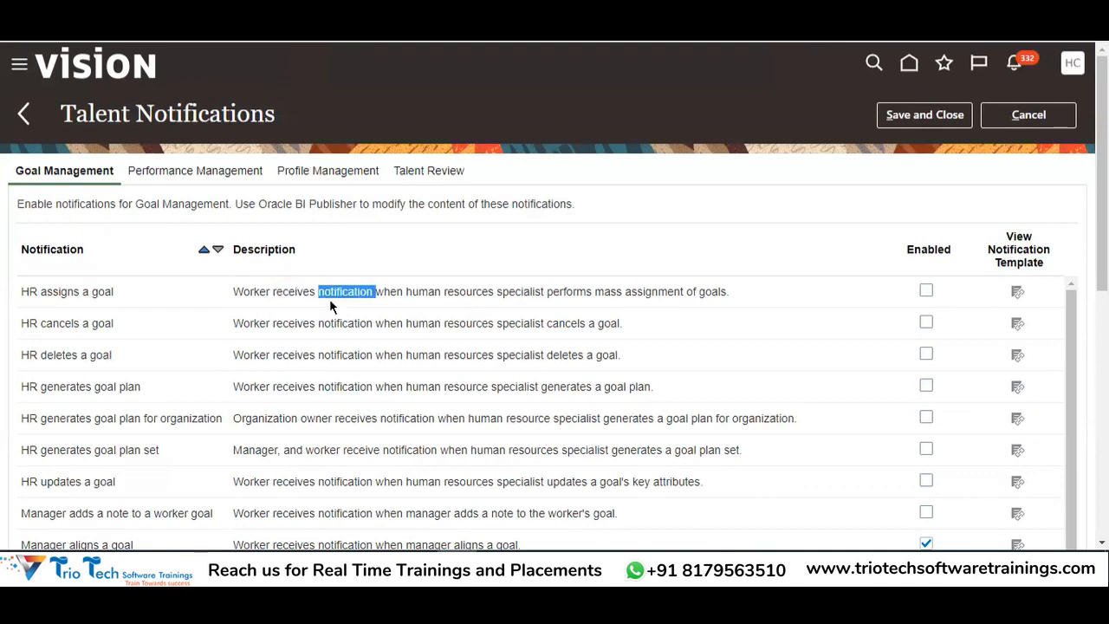
pyautogui.doubleClick(422, 293)
pyautogui.click(478, 292)
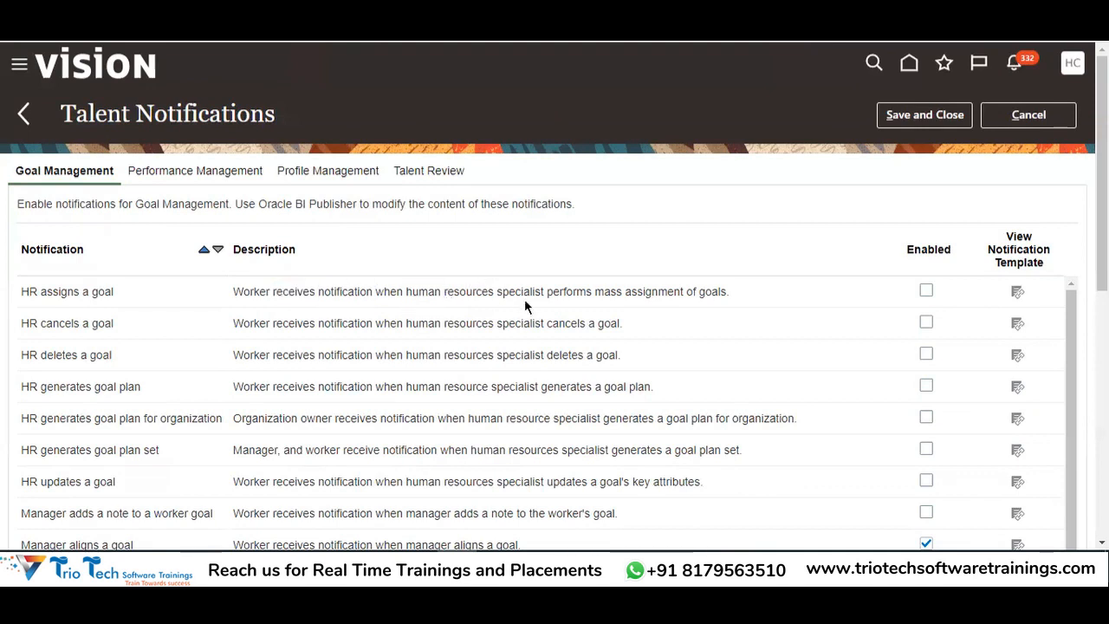
pyautogui.moveTo(609, 295); pyautogui.dragTo(715, 299)
pyautogui.click(312, 26)
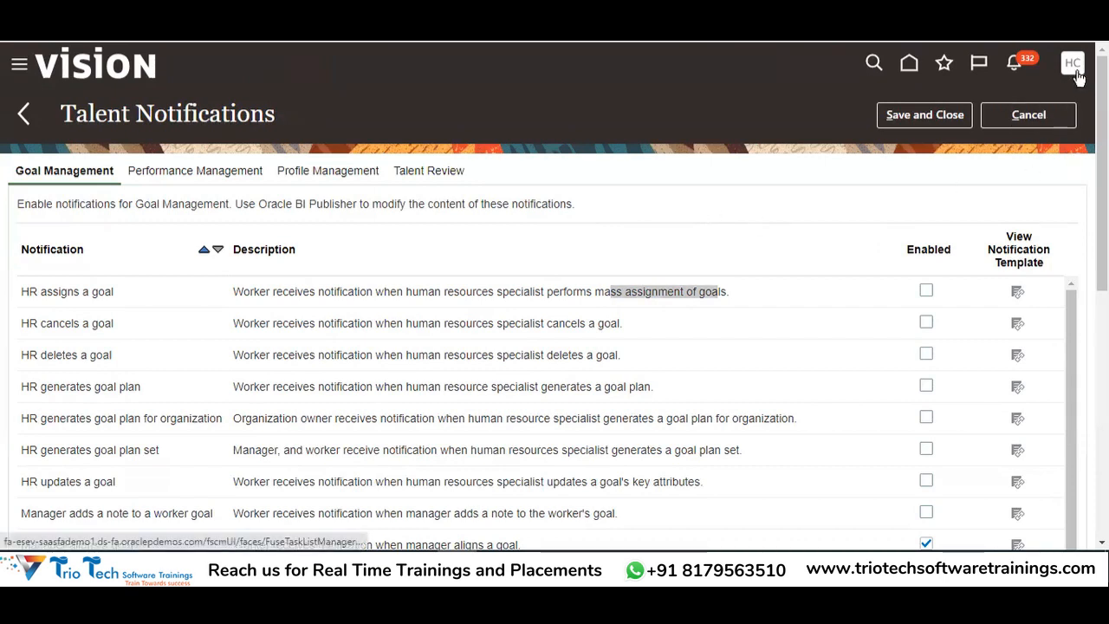
pyautogui.click(1038, 112)
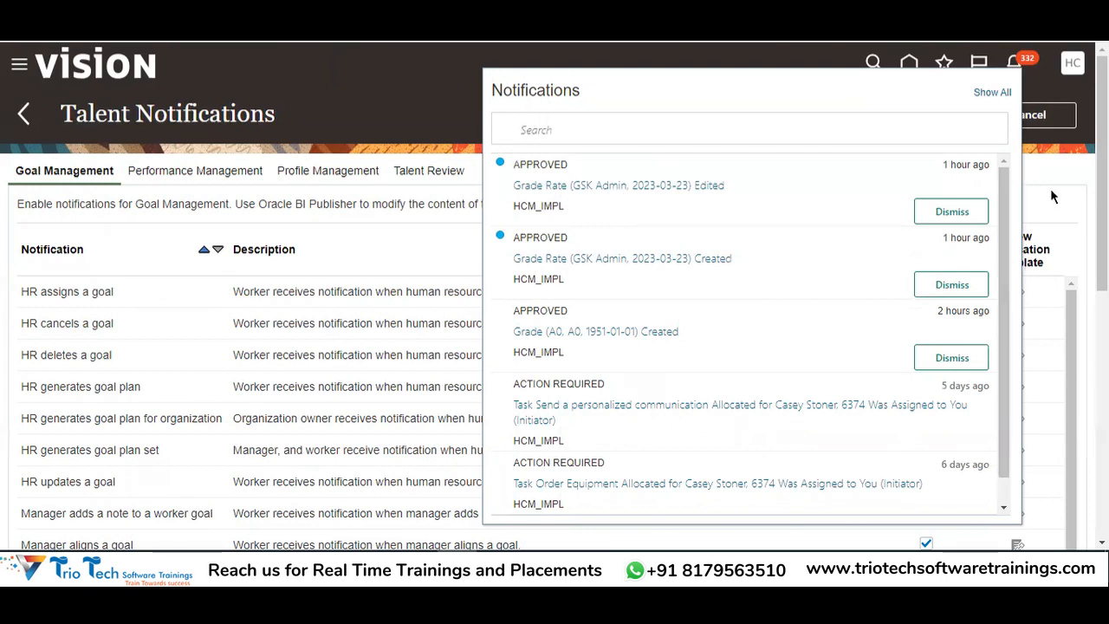
pyautogui.click(1050, 165)
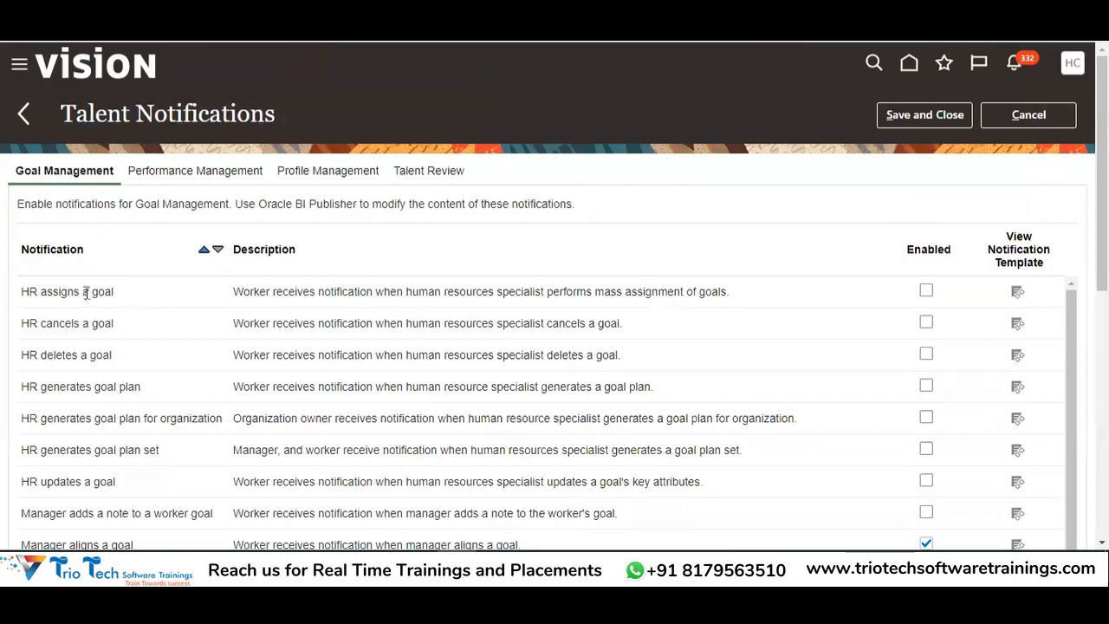
pyautogui.click(925, 292)
pyautogui.doubleClick(54, 293)
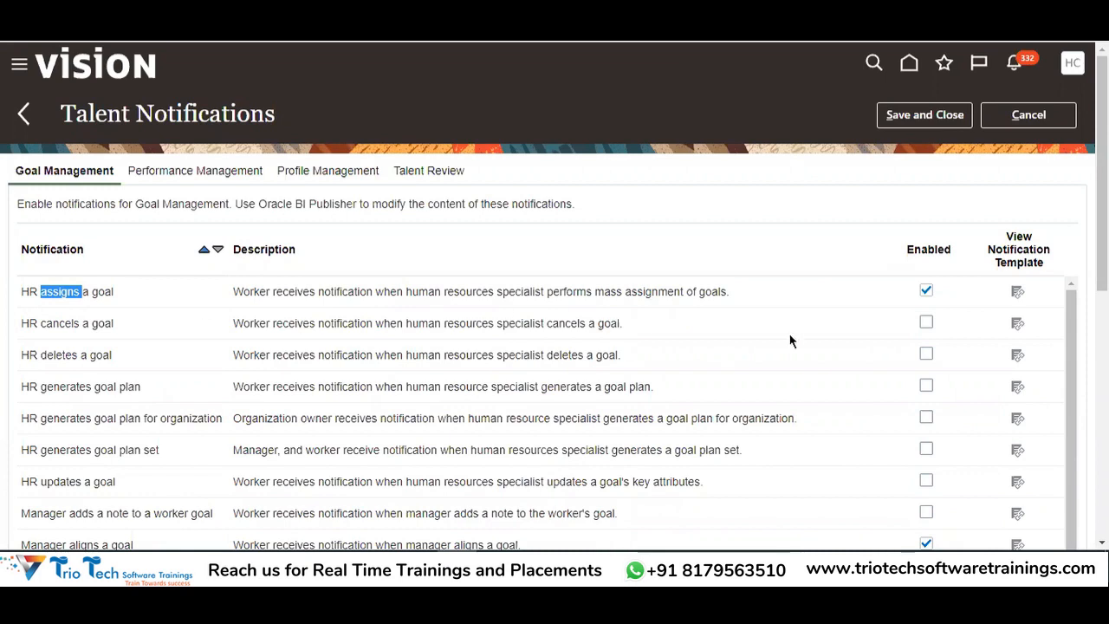
pyautogui.click(927, 292)
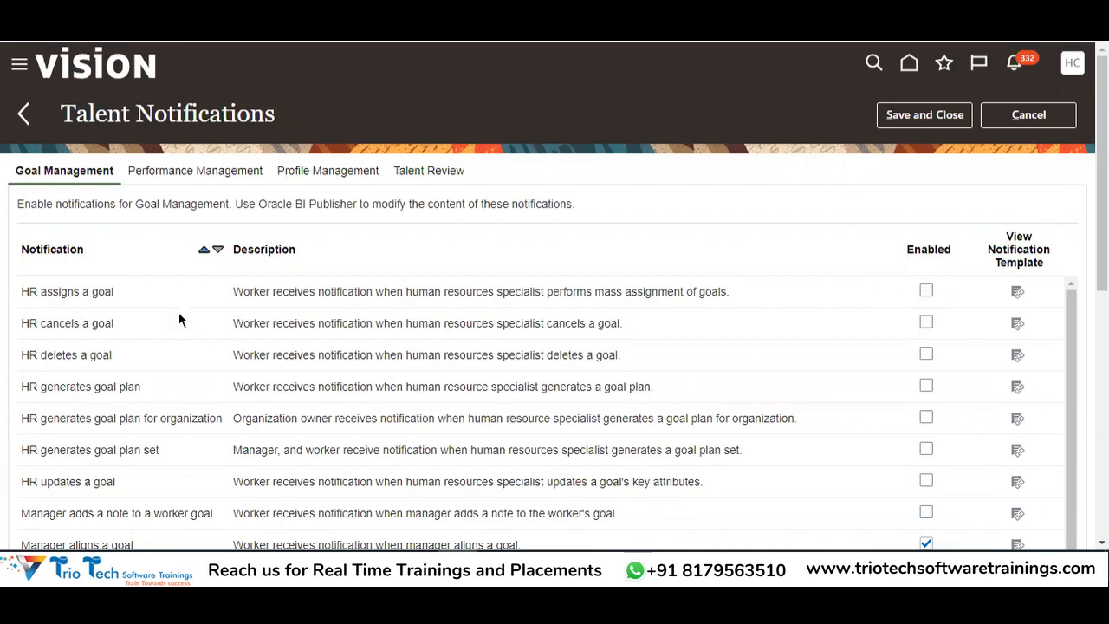
pyautogui.doubleClick(62, 292)
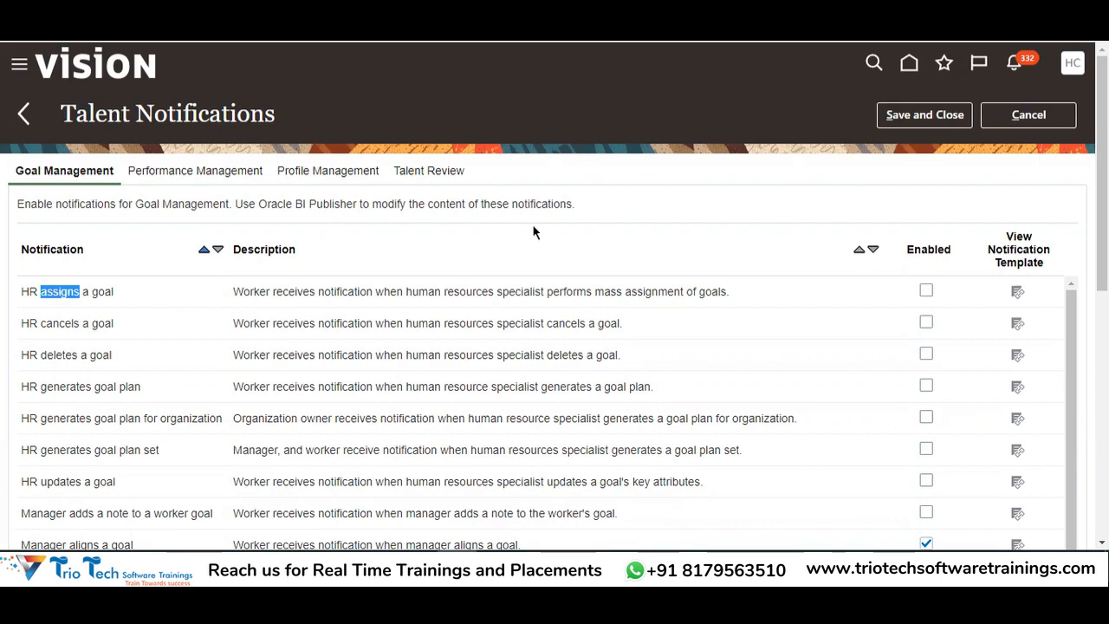
pyautogui.click(1017, 67)
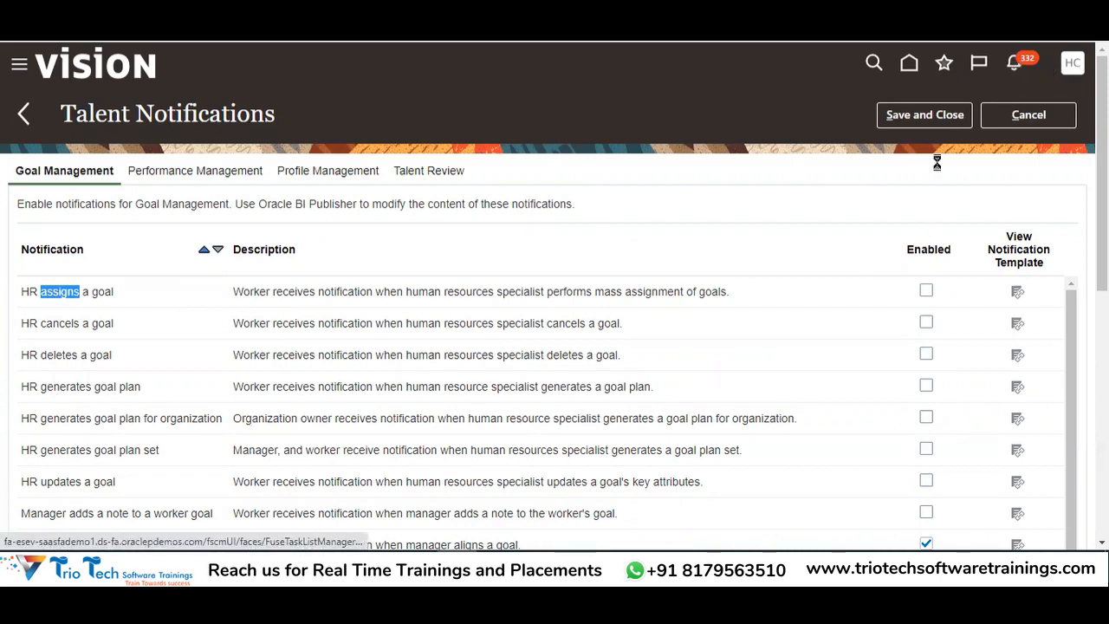
pyautogui.click(447, 246)
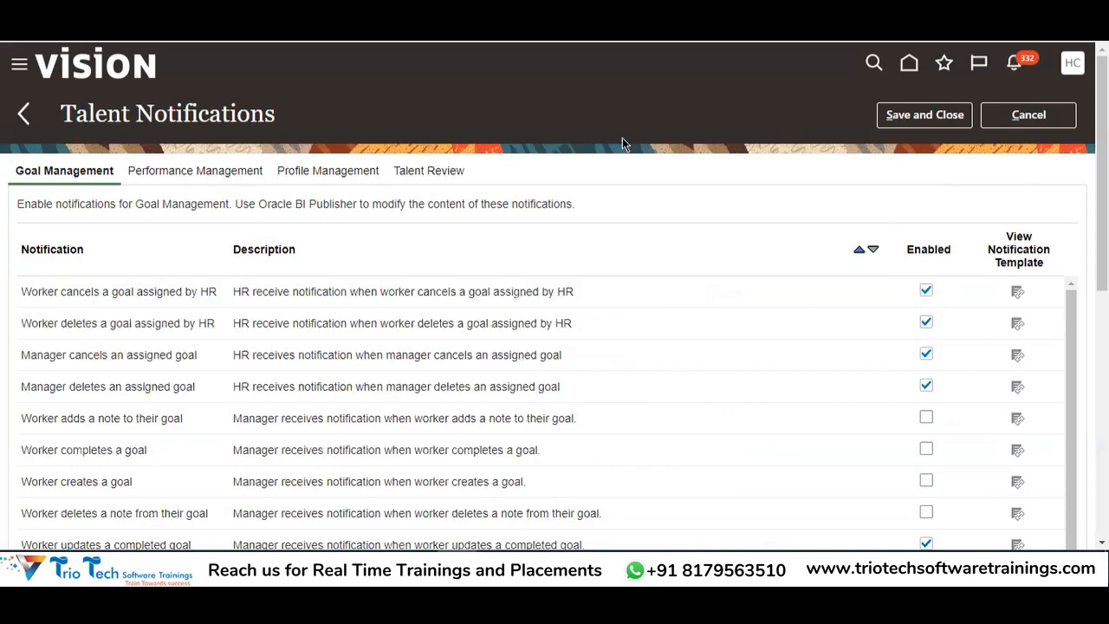
pyautogui.scroll(-1, 41, 221)
pyautogui.scroll(1, 124, 425)
pyautogui.click(203, 250)
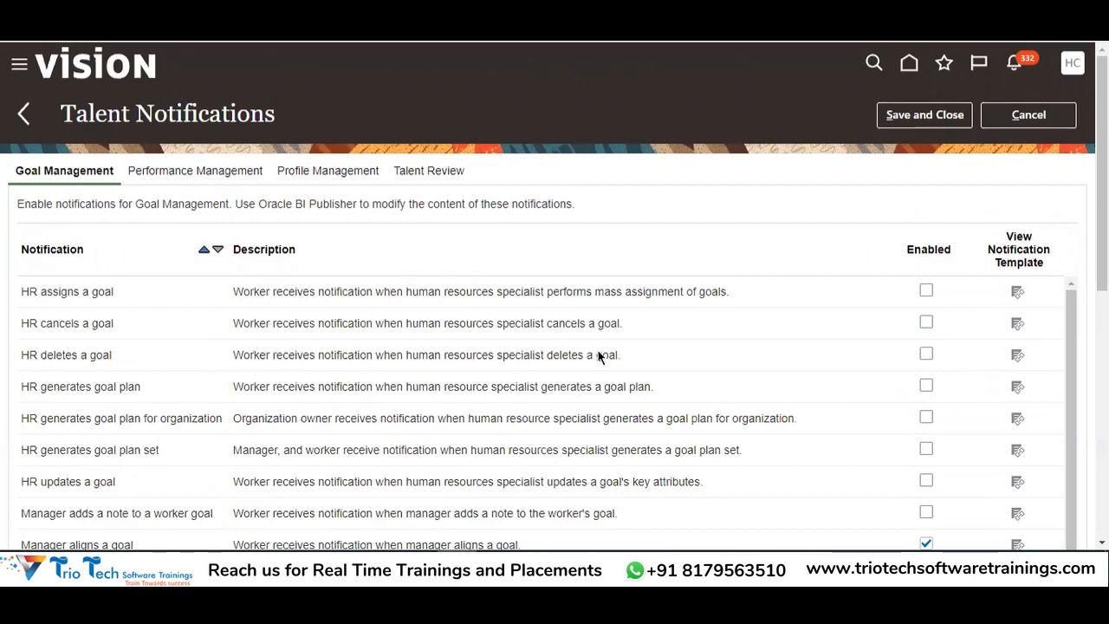
pyautogui.scroll(-2, 1002, 257)
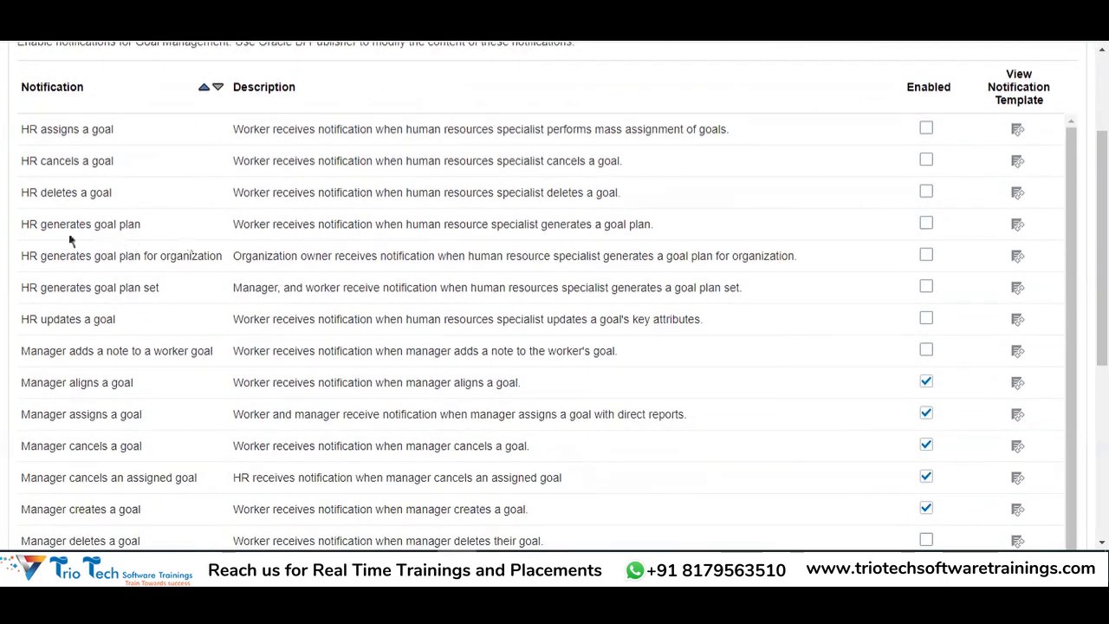
pyautogui.scroll(2, 61, 224)
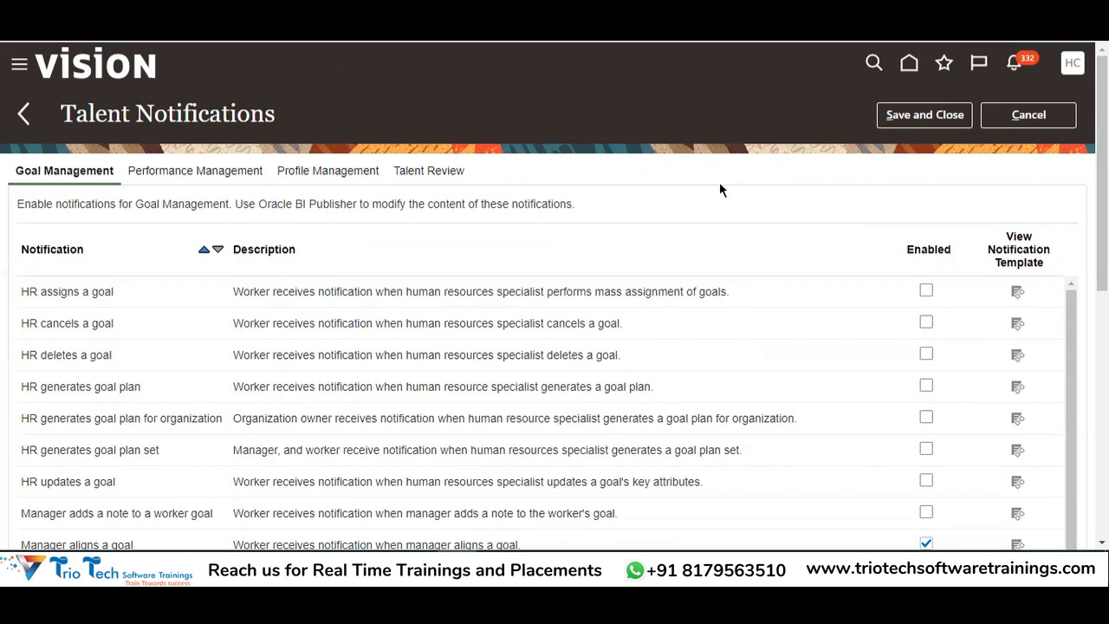
pyautogui.scroll(-2, 777, 199)
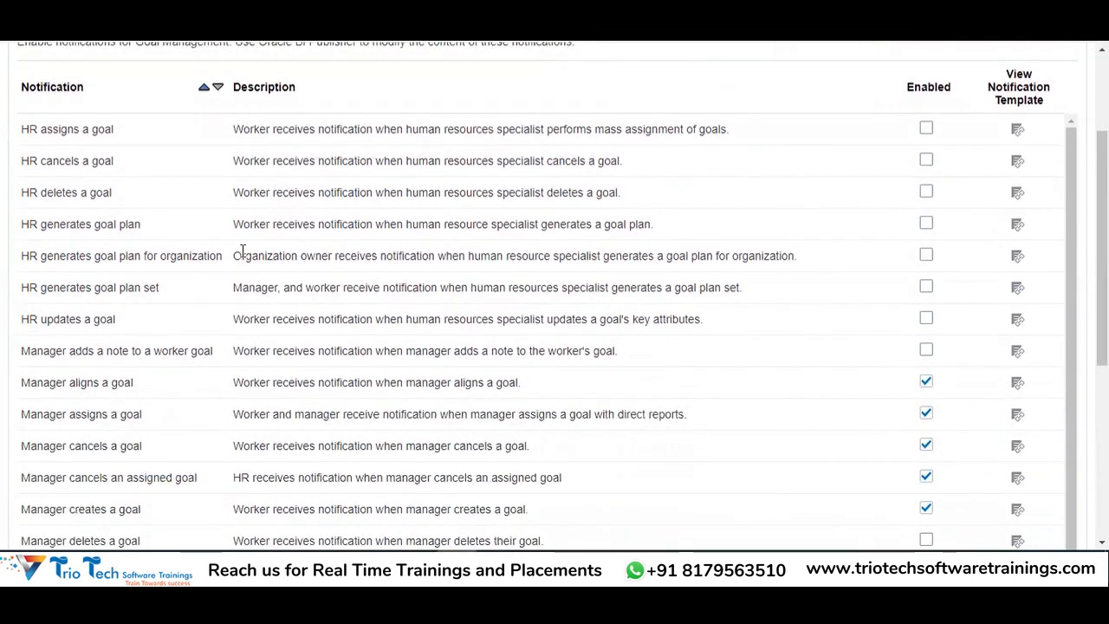
pyautogui.doubleClick(257, 224)
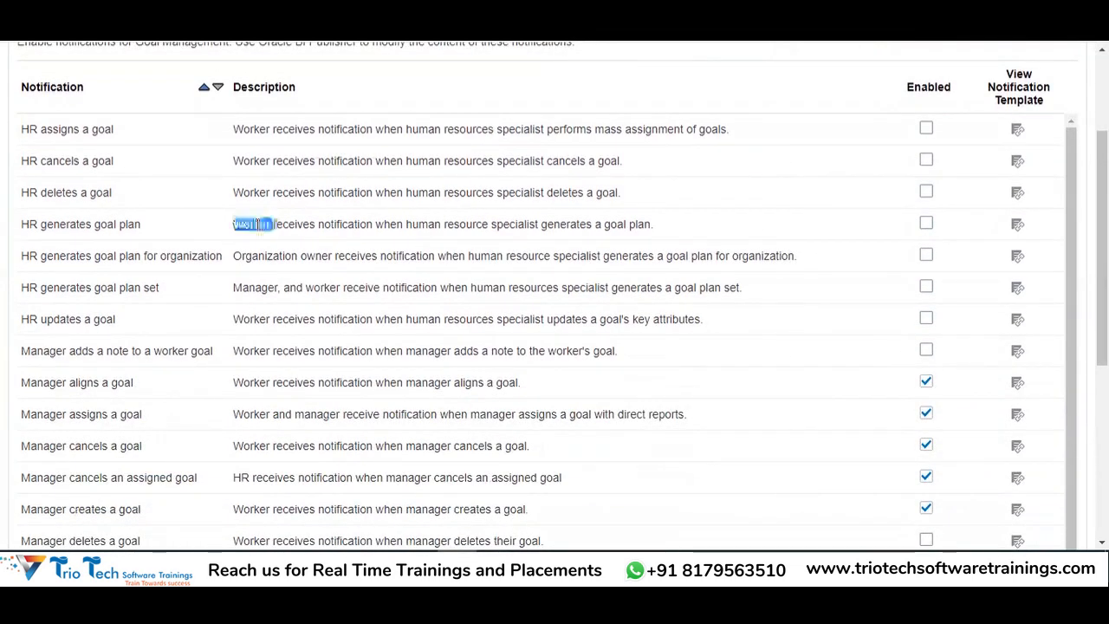
pyautogui.click(565, 226)
pyautogui.doubleClick(565, 226)
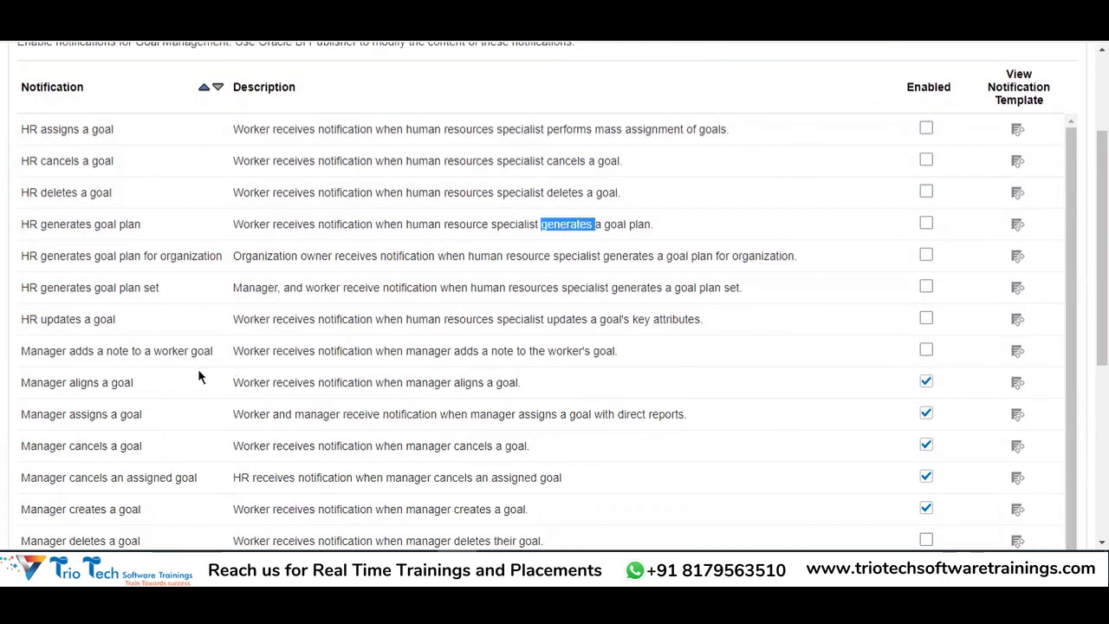
pyautogui.scroll(-1, 215, 429)
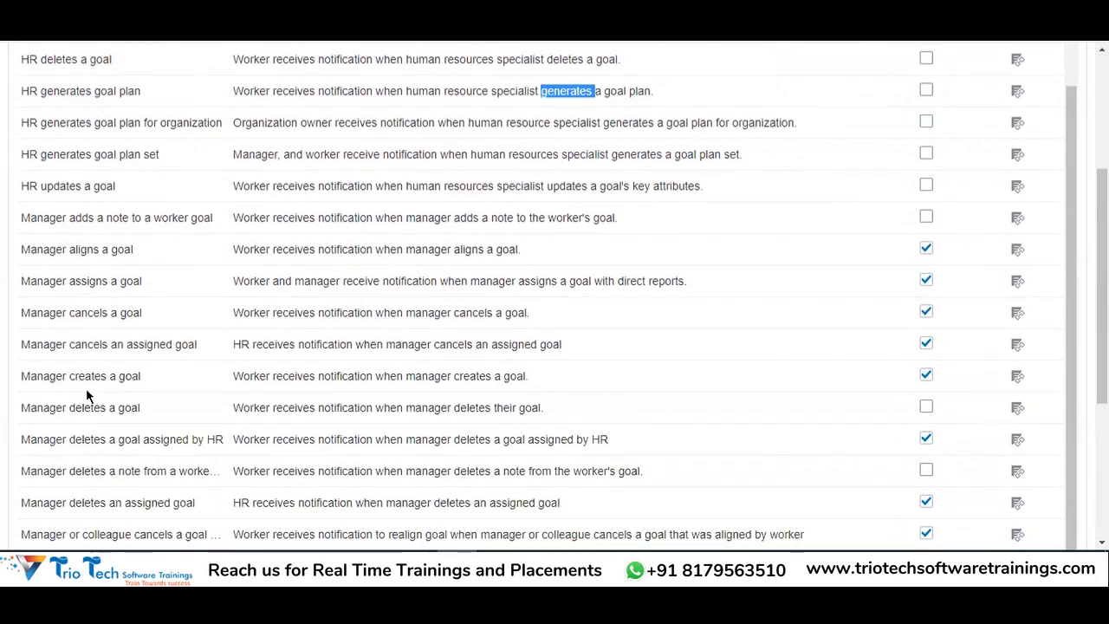
pyautogui.doubleClick(443, 377)
pyautogui.doubleClick(469, 379)
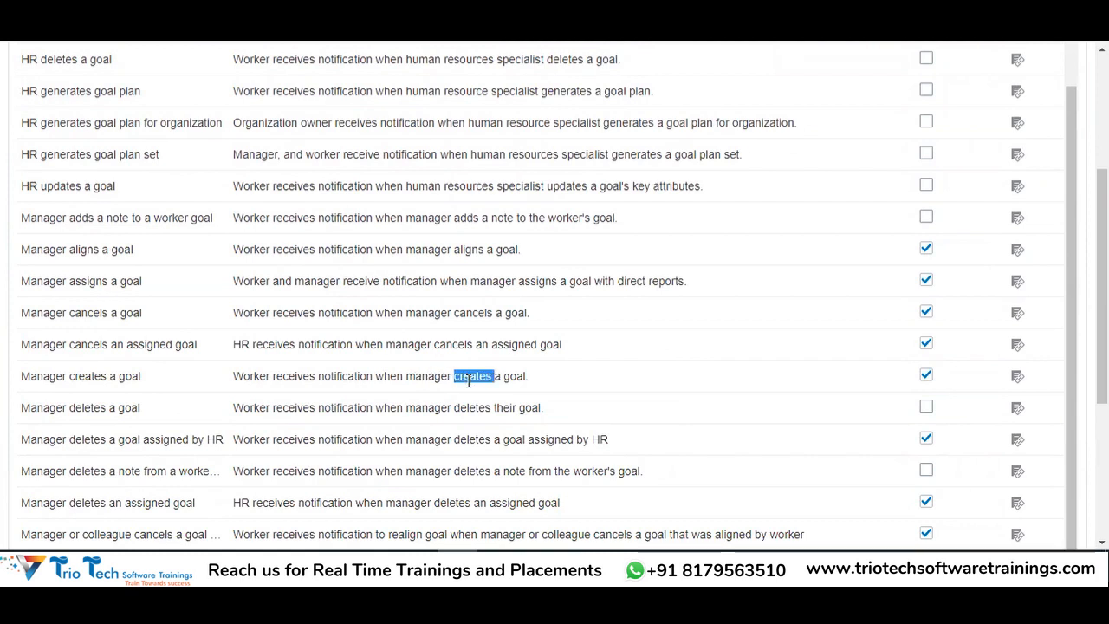
pyautogui.doubleClick(84, 407)
pyautogui.doubleClick(90, 280)
pyautogui.scroll(-1, 257, 326)
pyautogui.scroll(-3, 257, 327)
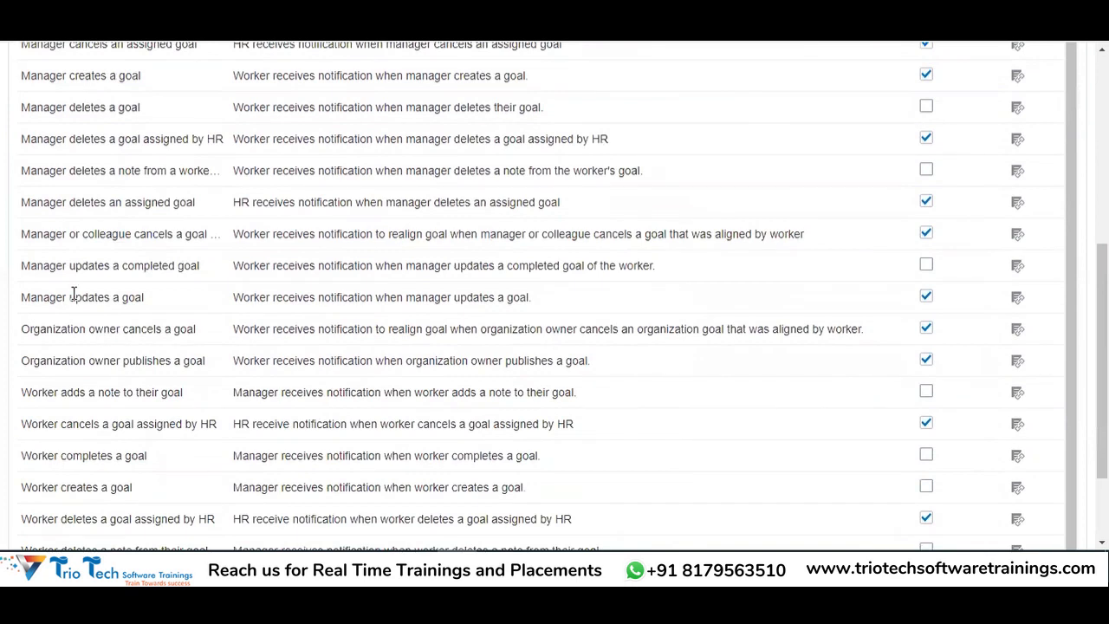
pyautogui.doubleClick(98, 299)
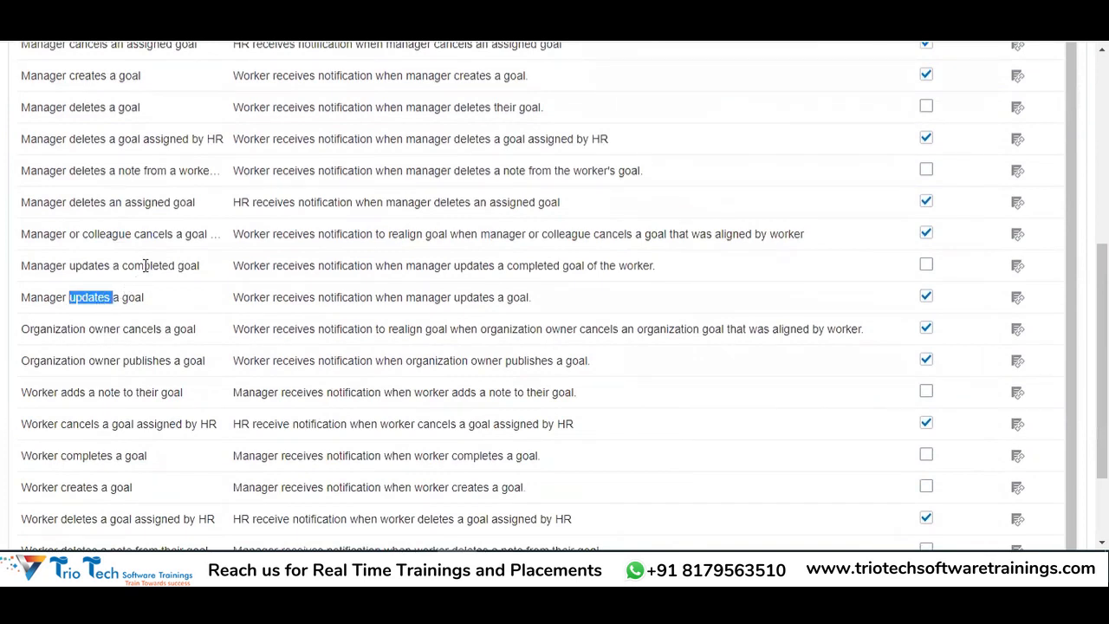
pyautogui.doubleClick(145, 265)
pyautogui.scroll(-2, 174, 292)
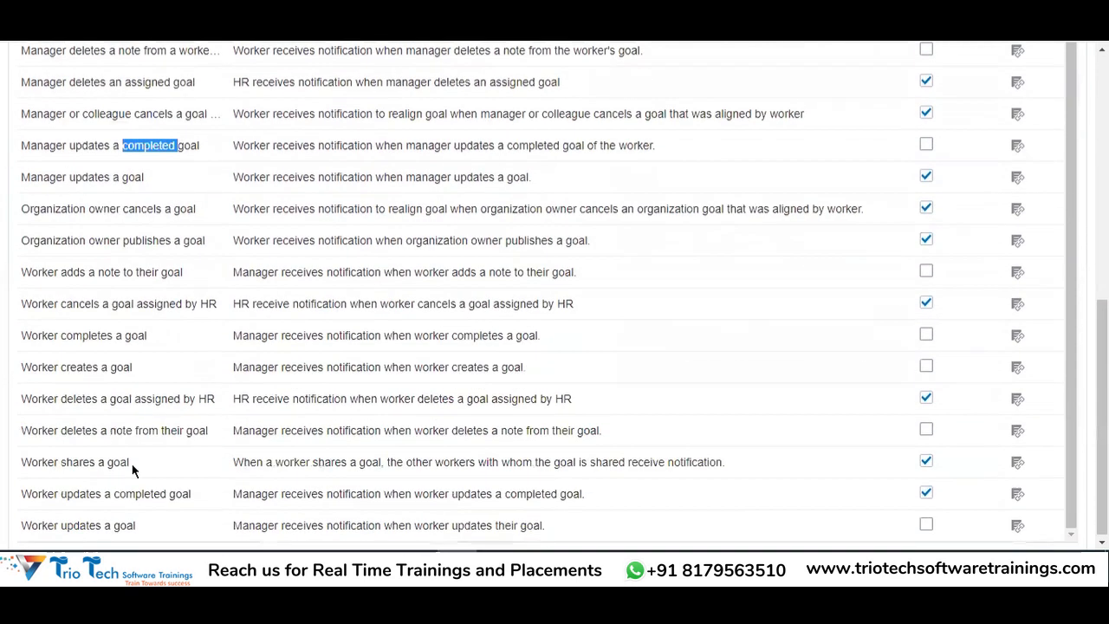
pyautogui.doubleClick(78, 365)
pyautogui.moveTo(250, 362); pyautogui.dragTo(470, 359)
pyautogui.scroll(10, 68, 339)
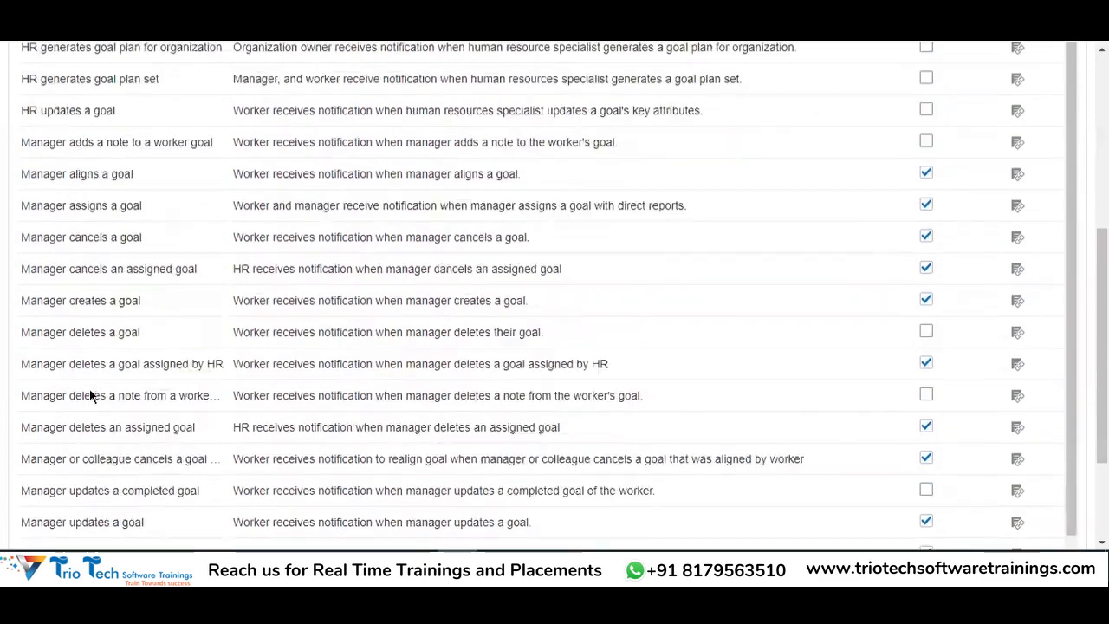
pyautogui.scroll(-1, 103, 342)
pyautogui.scroll(1, 104, 368)
pyautogui.scroll(-3, 1102, 260)
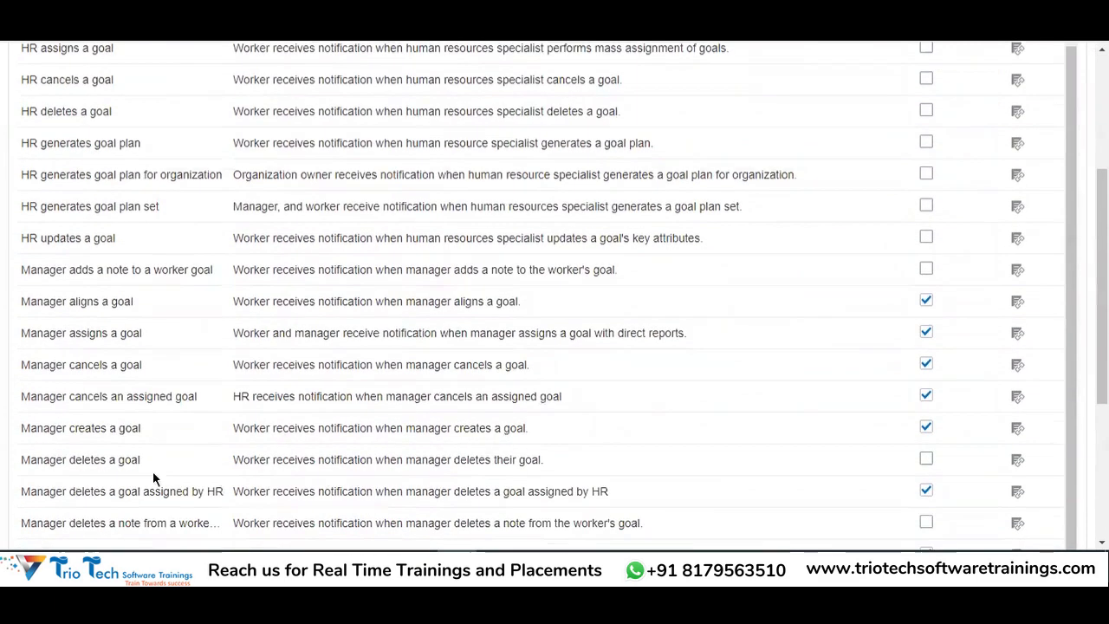
pyautogui.scroll(3, 278, 378)
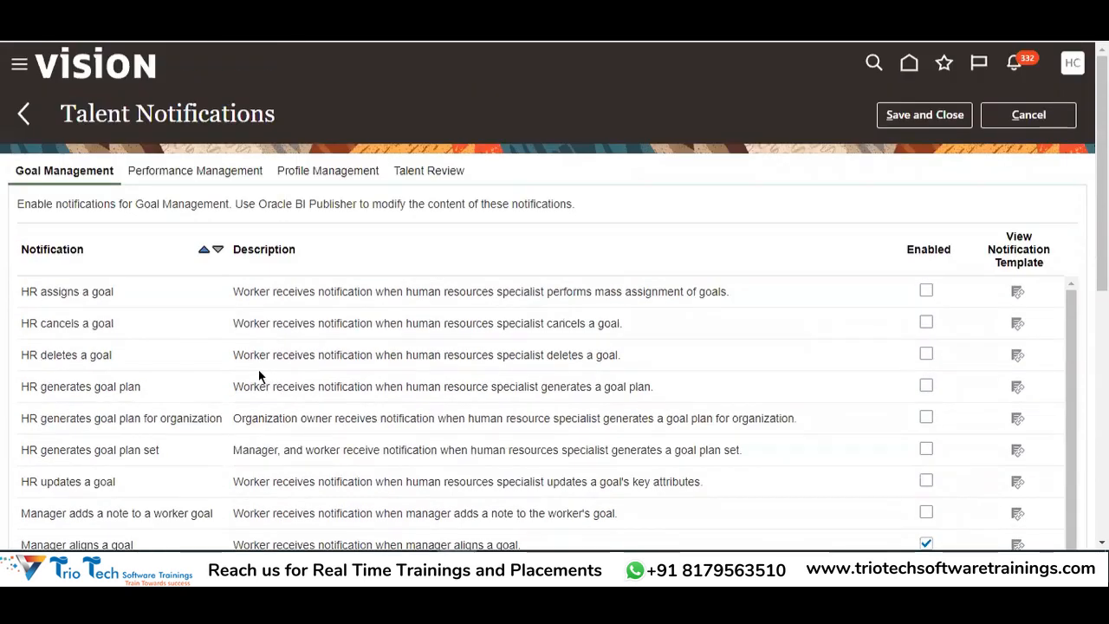
pyautogui.doubleClick(203, 111)
pyautogui.scroll(-3, 905, 390)
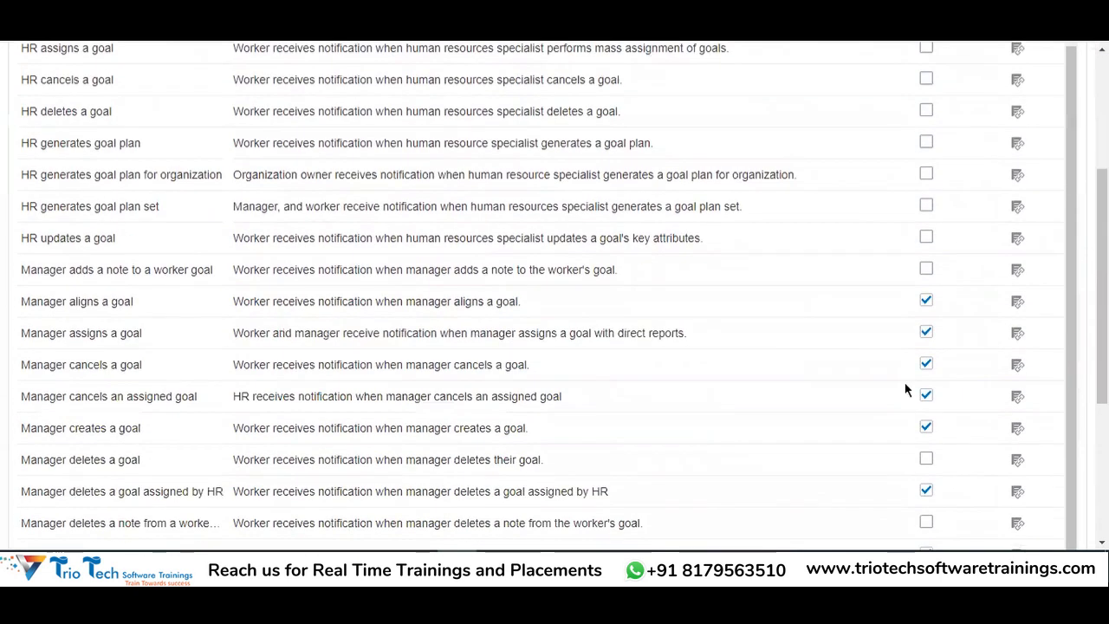
pyautogui.scroll(2, 942, 170)
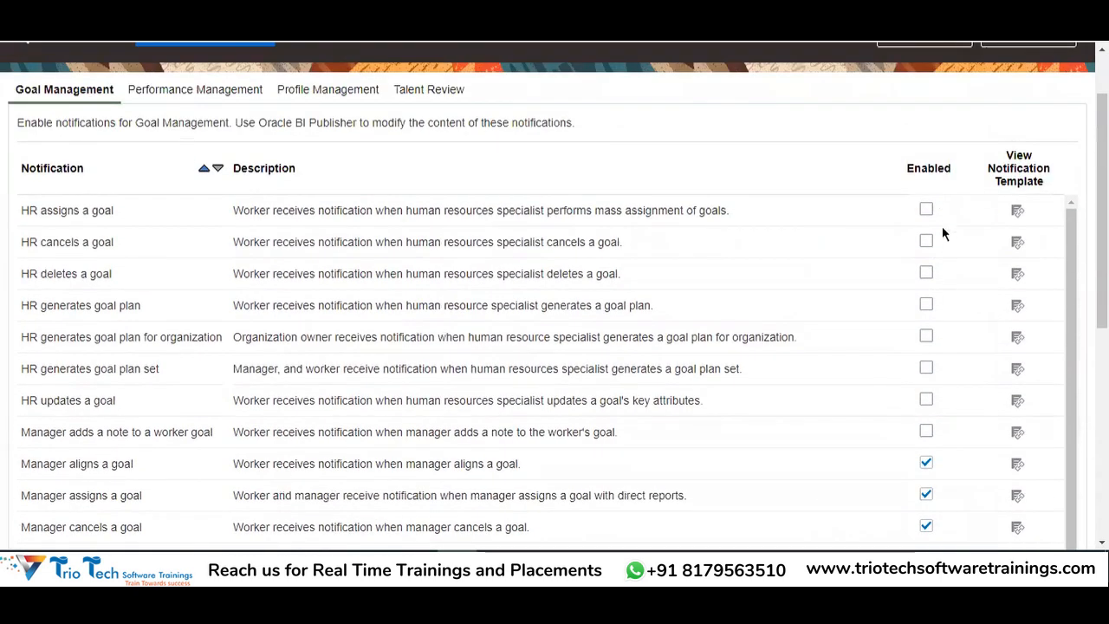
pyautogui.scroll(1, 1014, 266)
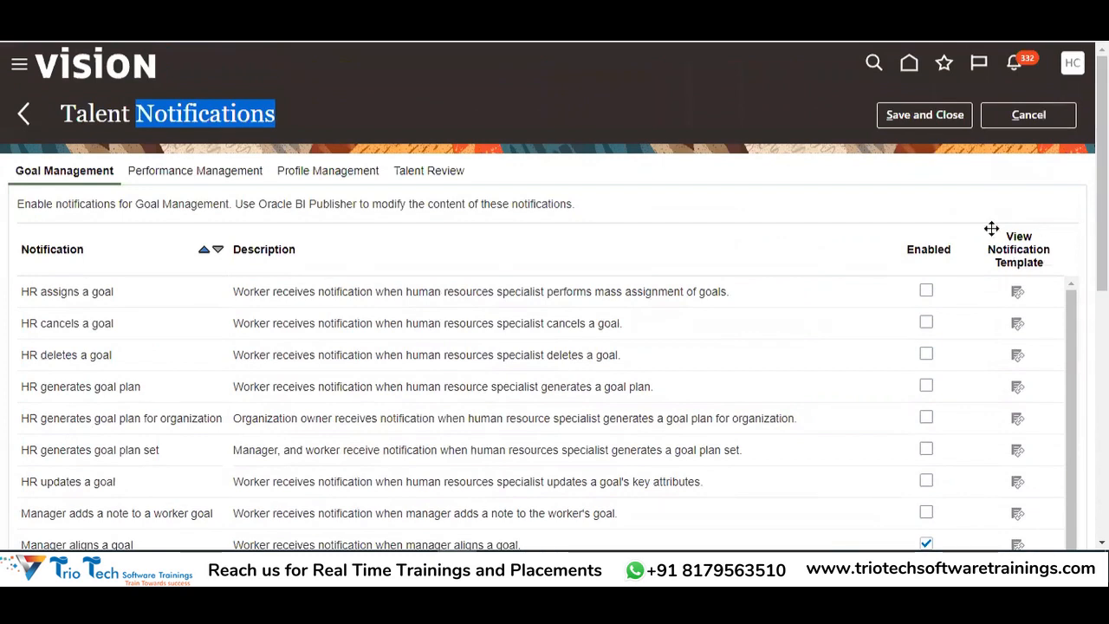
pyautogui.click(1017, 295)
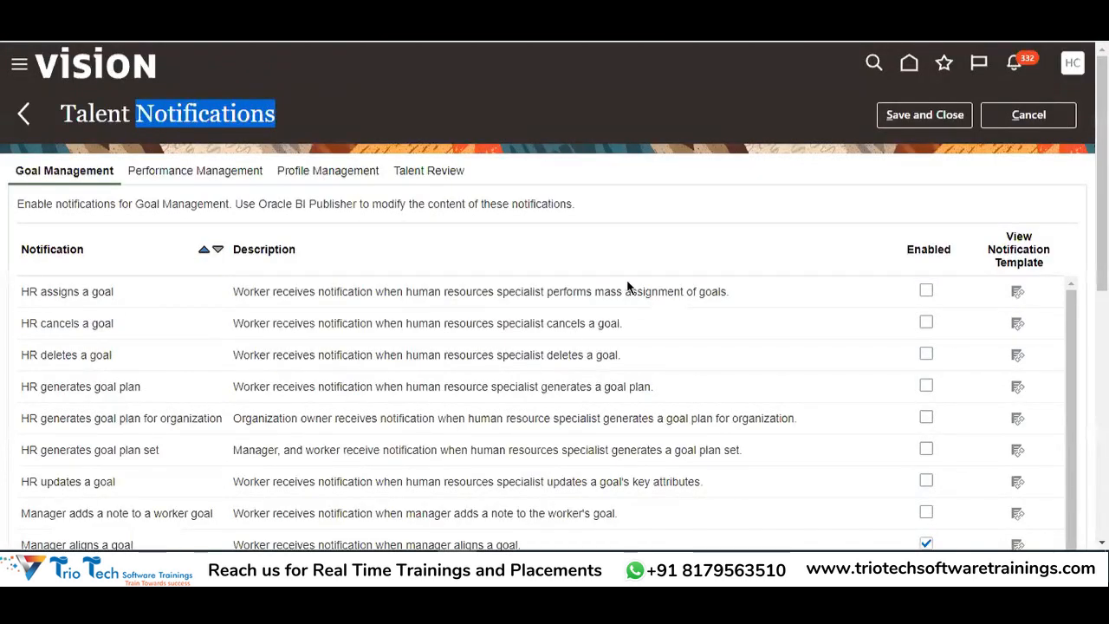
pyautogui.click(720, 165)
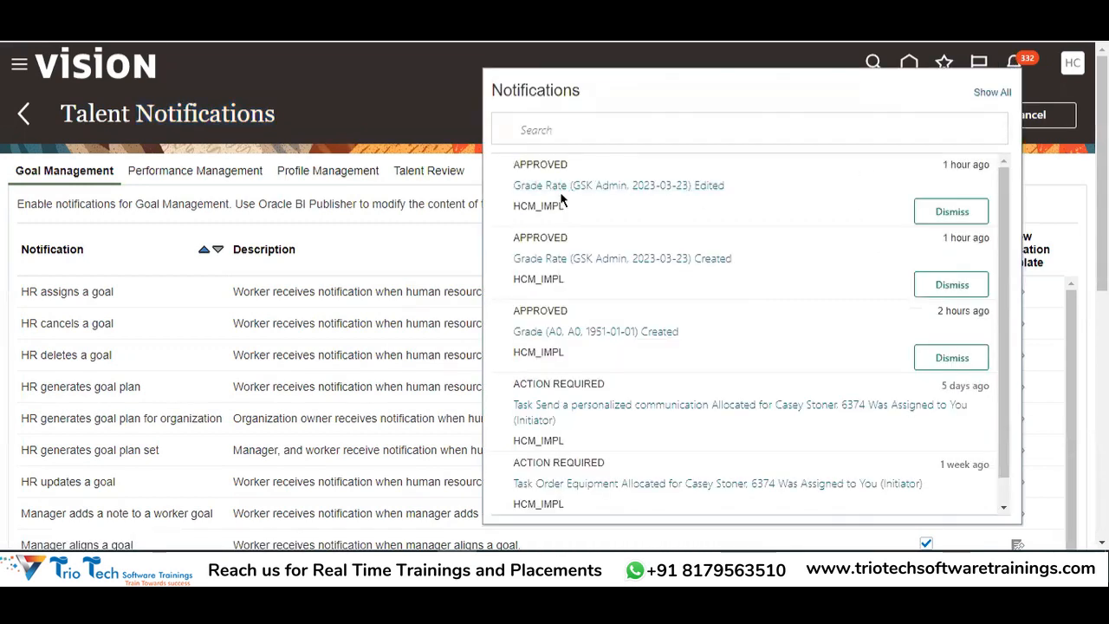
pyautogui.click(1064, 167)
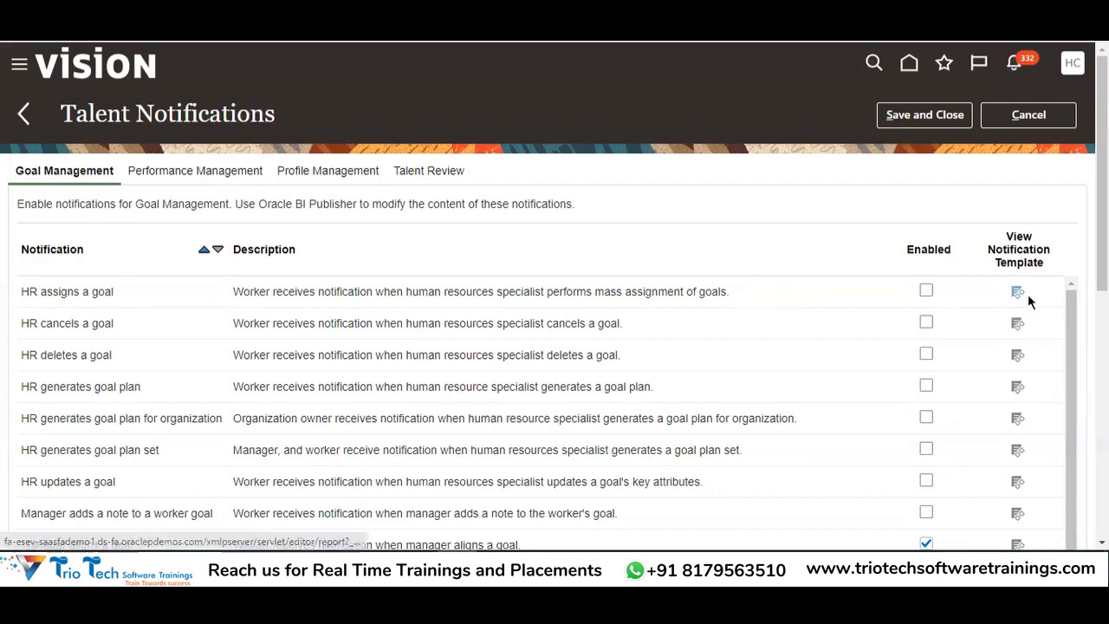
pyautogui.moveTo(236, 206); pyautogui.dragTo(359, 202)
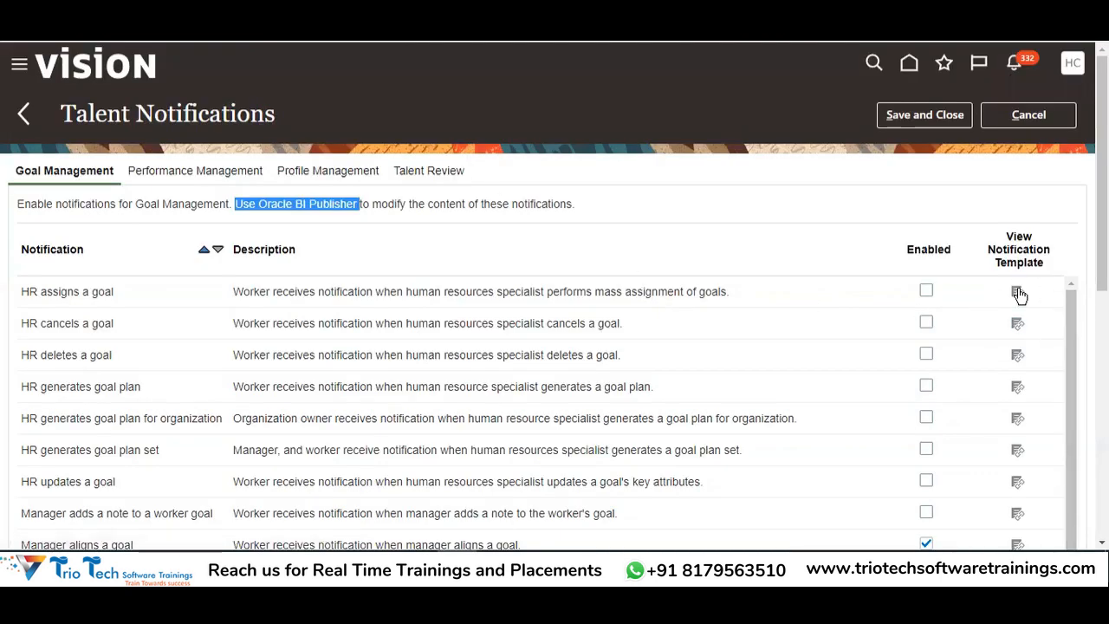
pyautogui.click(710, 175)
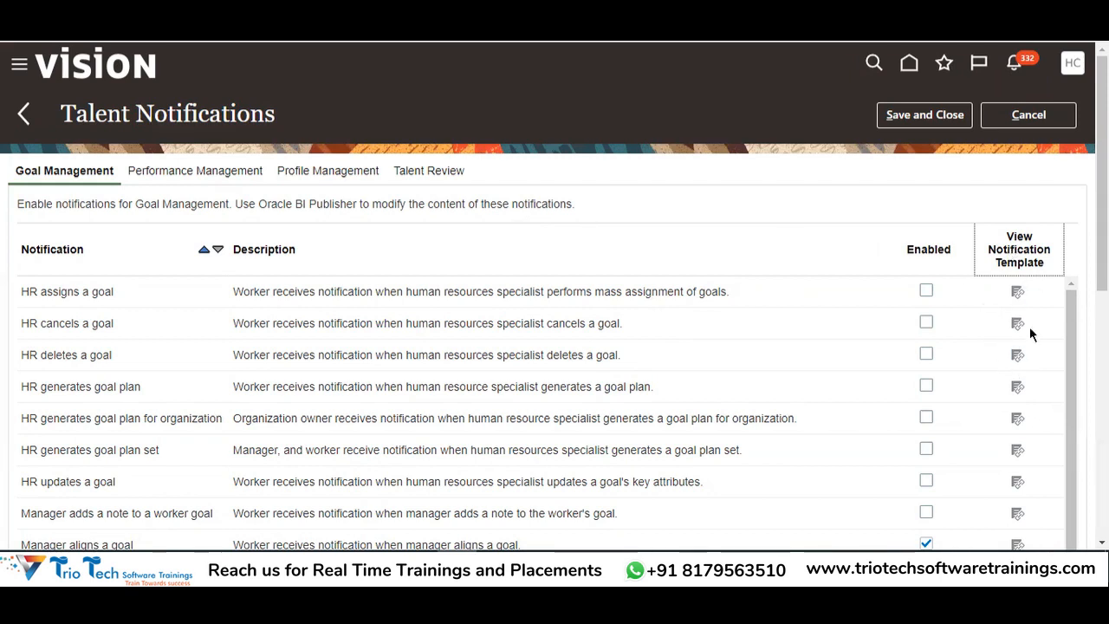
pyautogui.scroll(-2, 1028, 362)
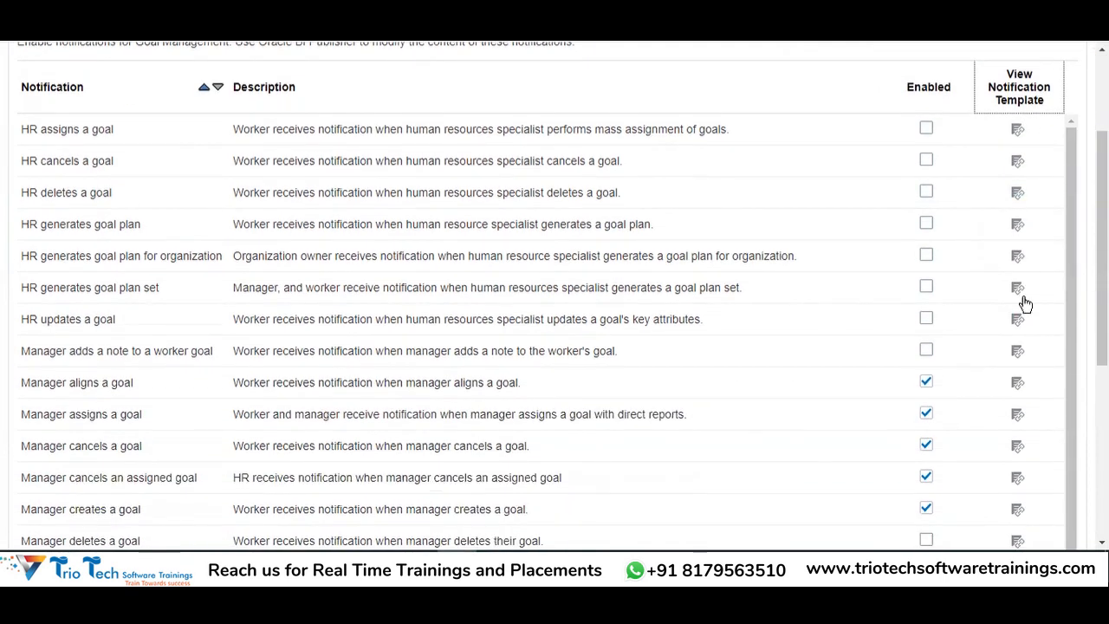
pyautogui.scroll(2, 944, 234)
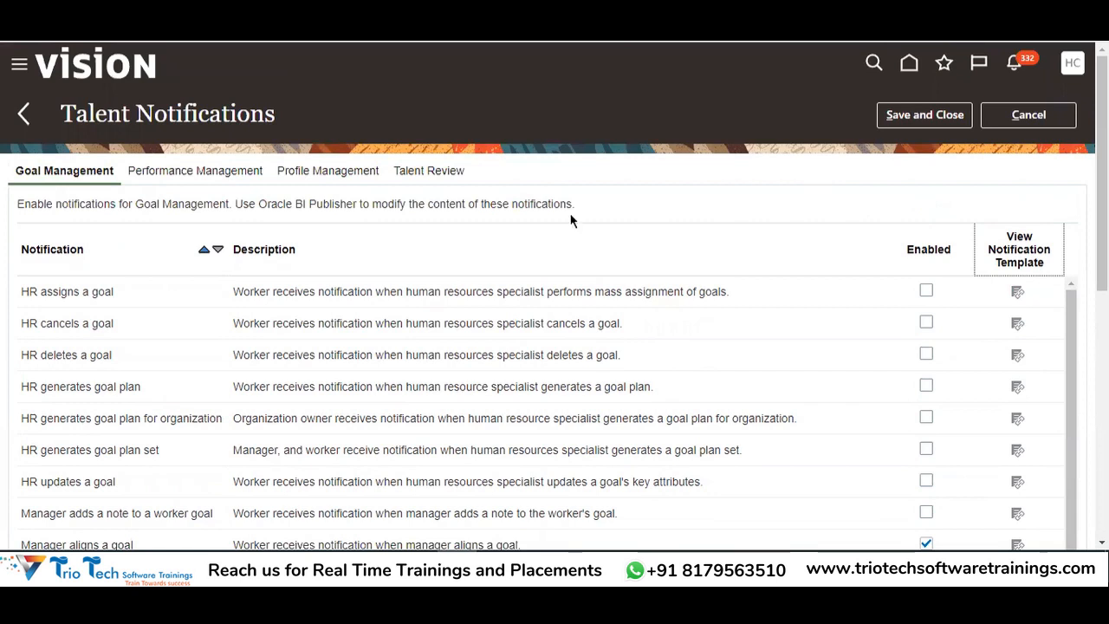
pyautogui.moveTo(285, 204); pyautogui.dragTo(359, 204)
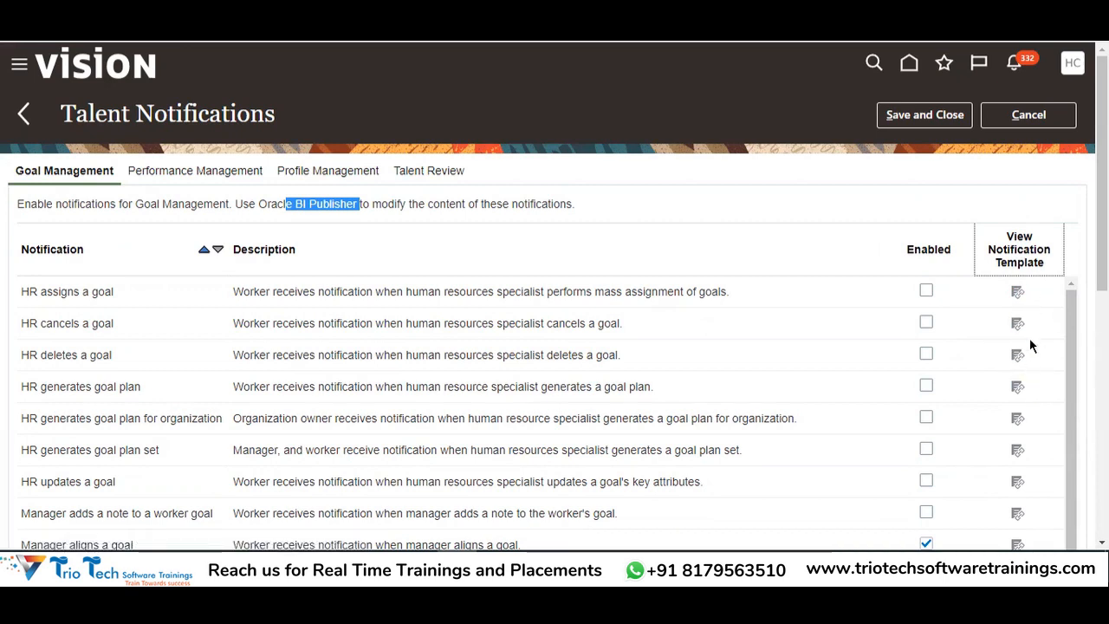
pyautogui.click(758, 193)
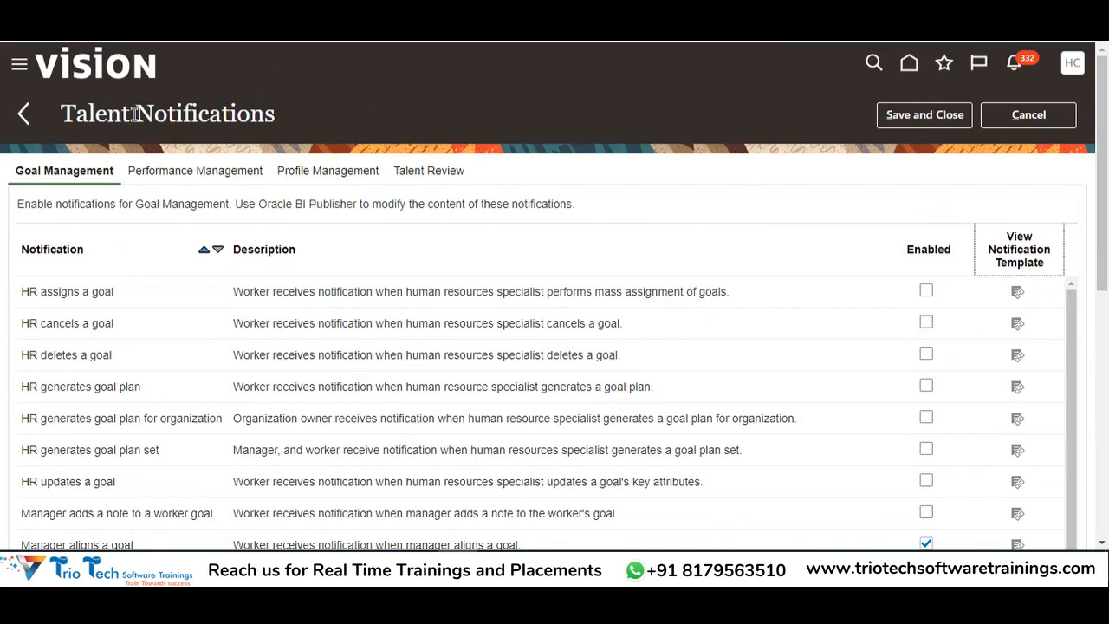
pyautogui.doubleClick(168, 119)
pyautogui.scroll(-3, 148, 205)
pyautogui.scroll(2, 142, 317)
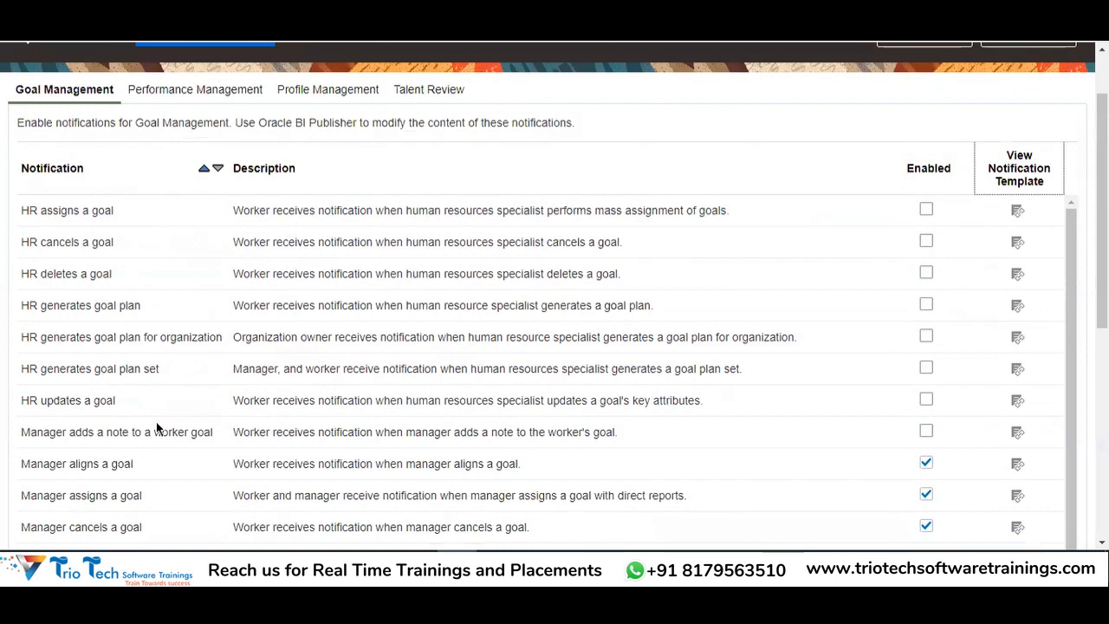
pyautogui.scroll(-2, 131, 297)
pyautogui.scroll(3, 751, 367)
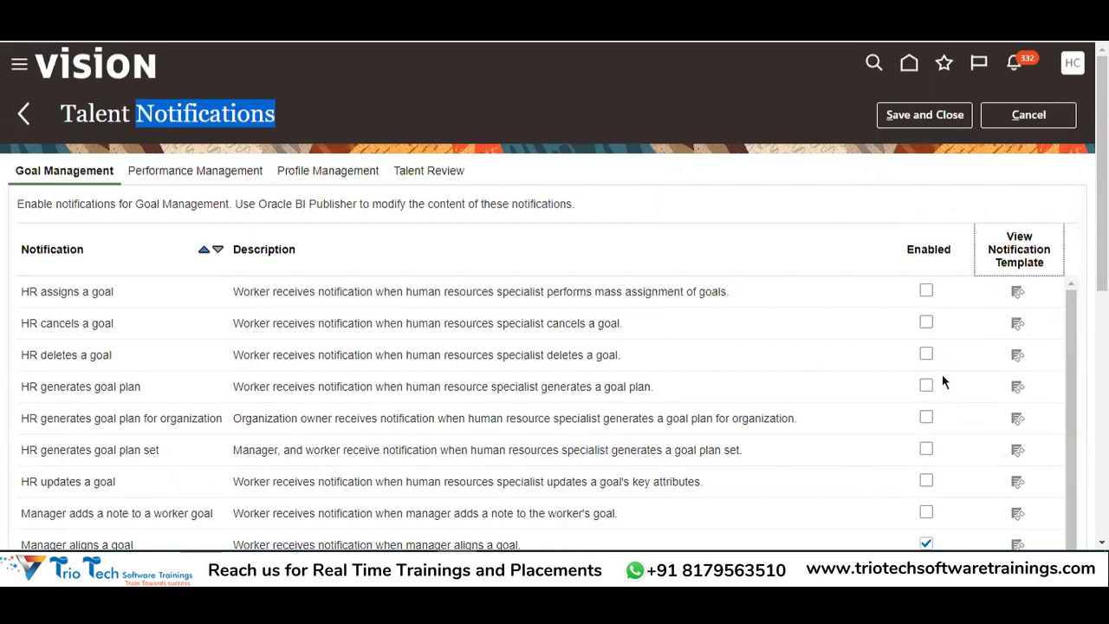
# Save and close the Talent Notifications settings, then bring the Excel configurations sheet forward
pyautogui.click(922, 113)
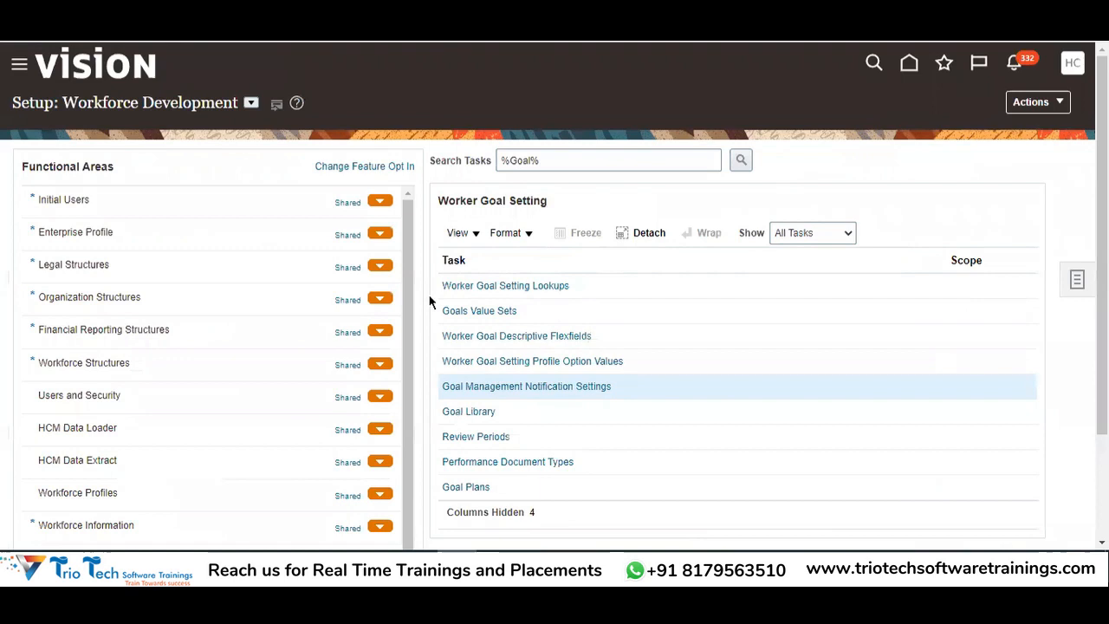
pyautogui.click(340, 565)
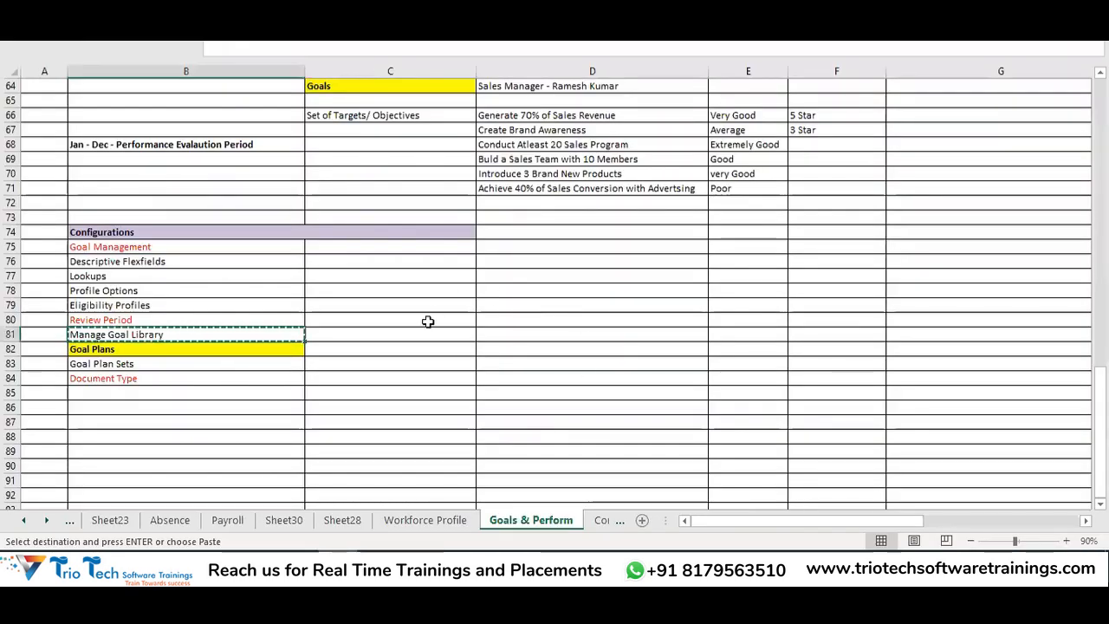
# Copy the Goal Plans cell B82 from the configuration items list
pyautogui.press('Escape')
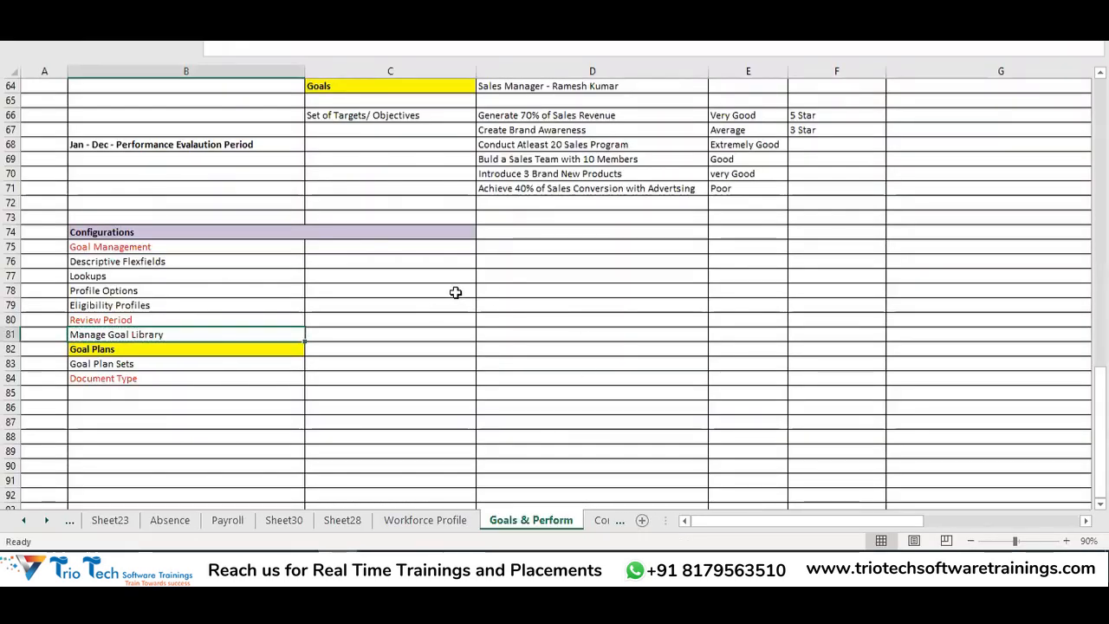
pyautogui.click(428, 239)
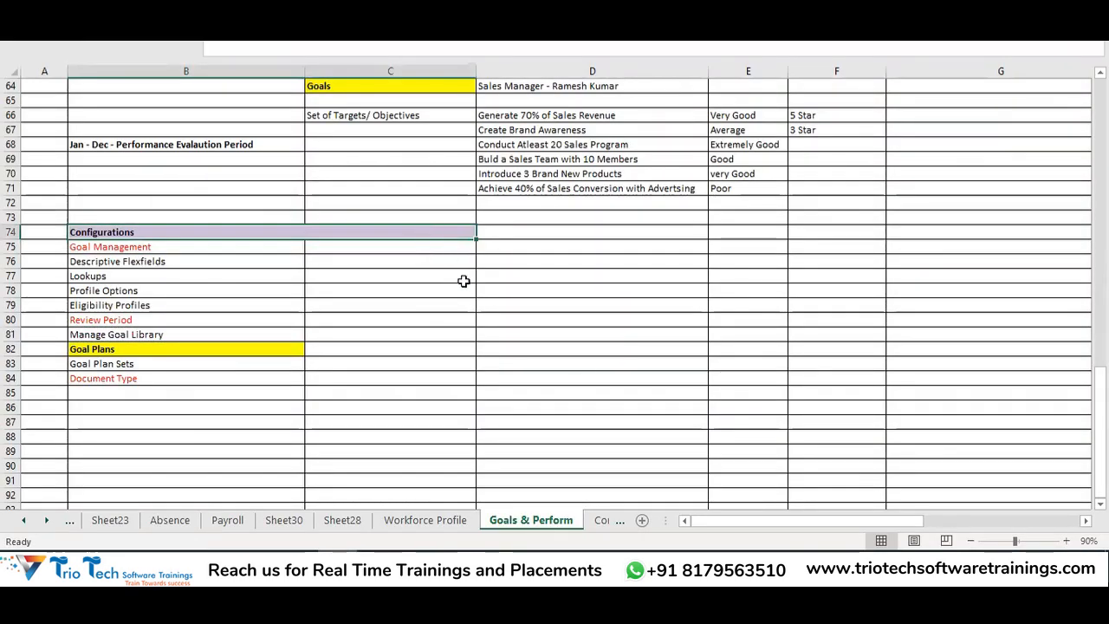
pyautogui.click(521, 247)
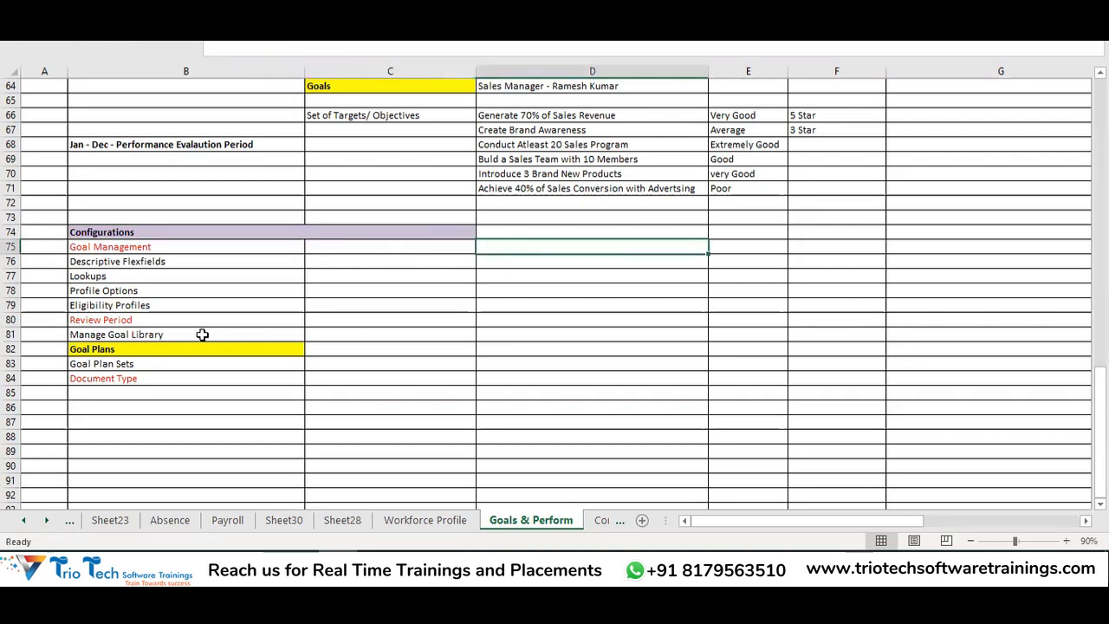
pyautogui.click(150, 349)
pyautogui.hotkey('ctrl', 'c')
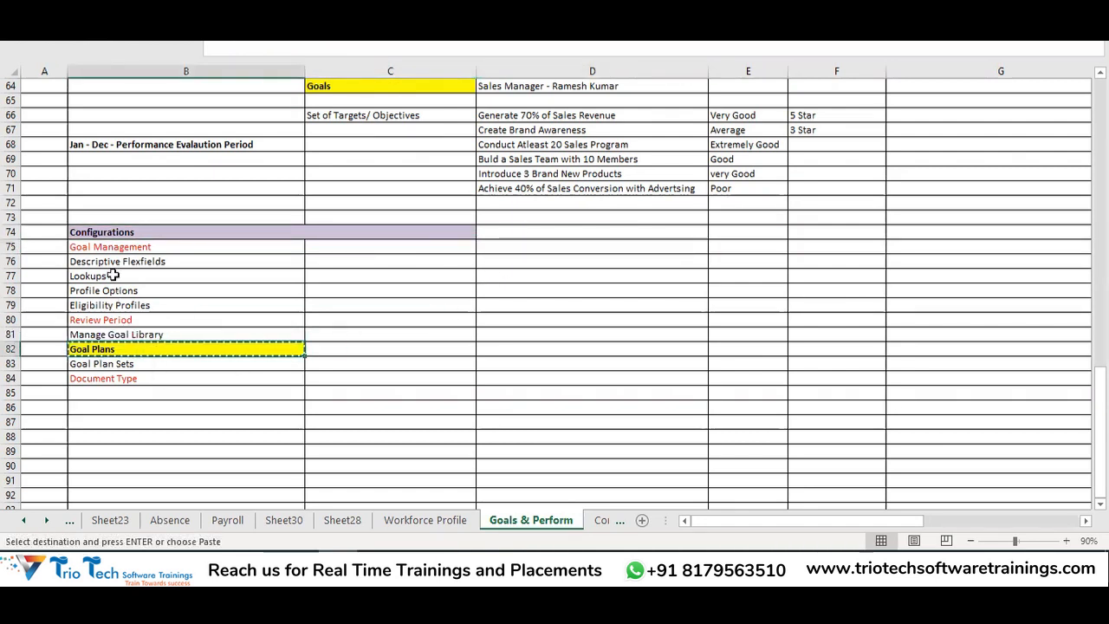
pyautogui.moveTo(106, 250); pyautogui.dragTo(138, 374)
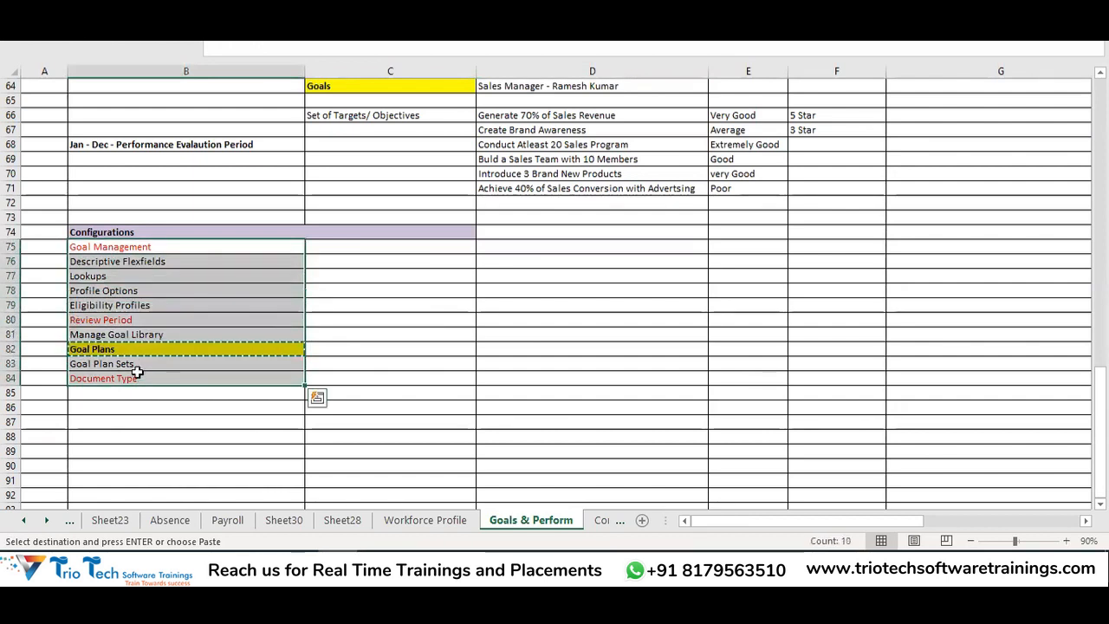
pyautogui.click(115, 348)
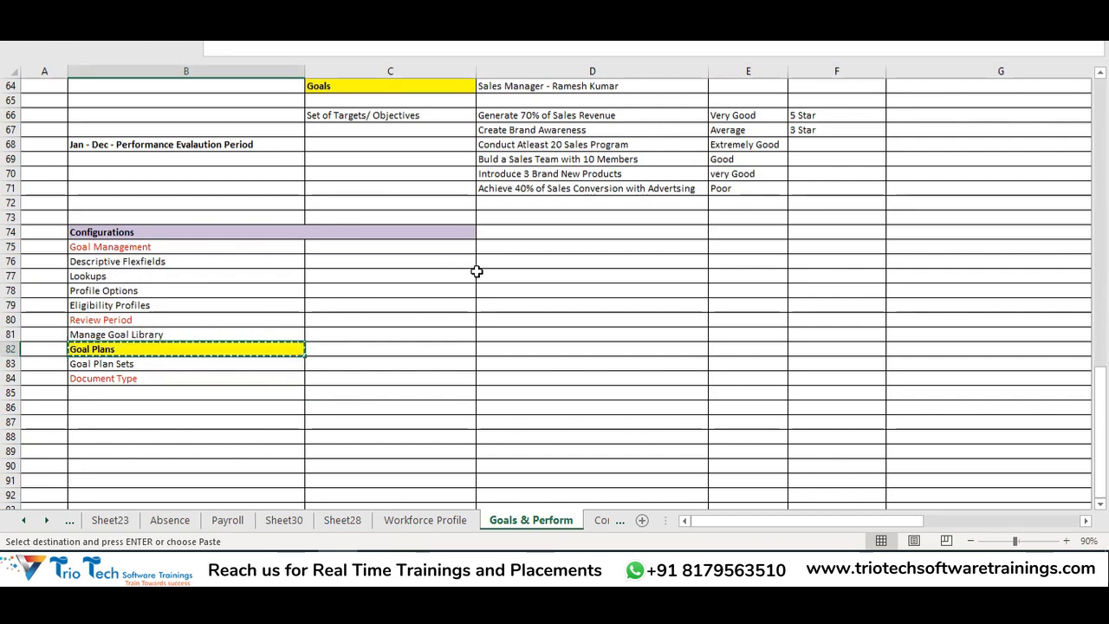
# Enter the heading 'Creating Goal Plans' in cell D75
pyautogui.click(521, 246)
pyautogui.write('Cre')
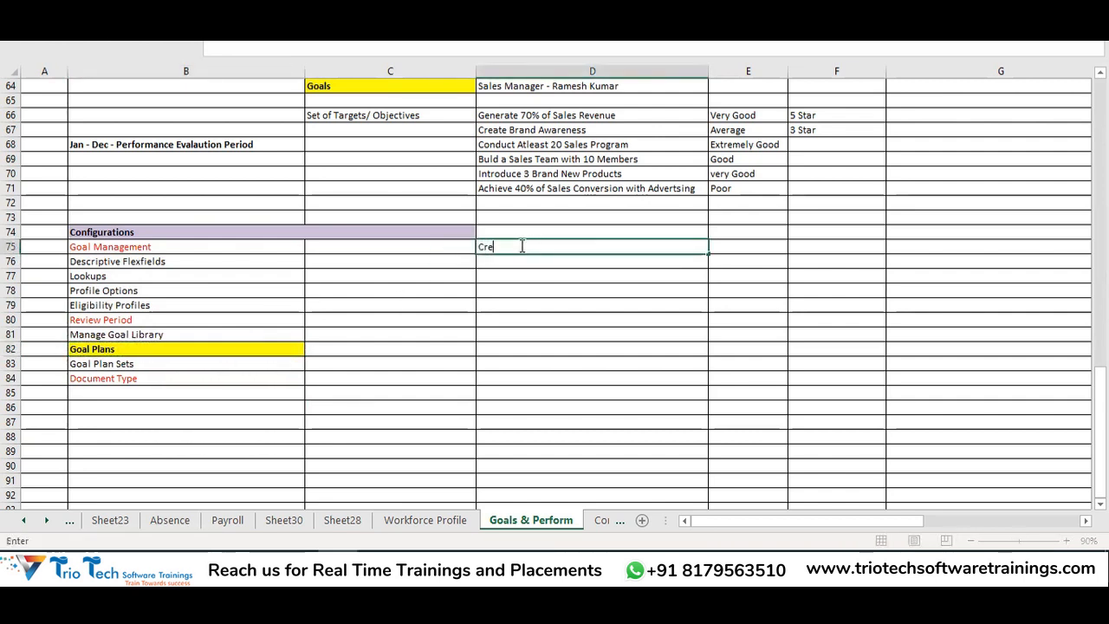
pyautogui.write('ating Goal Plans')
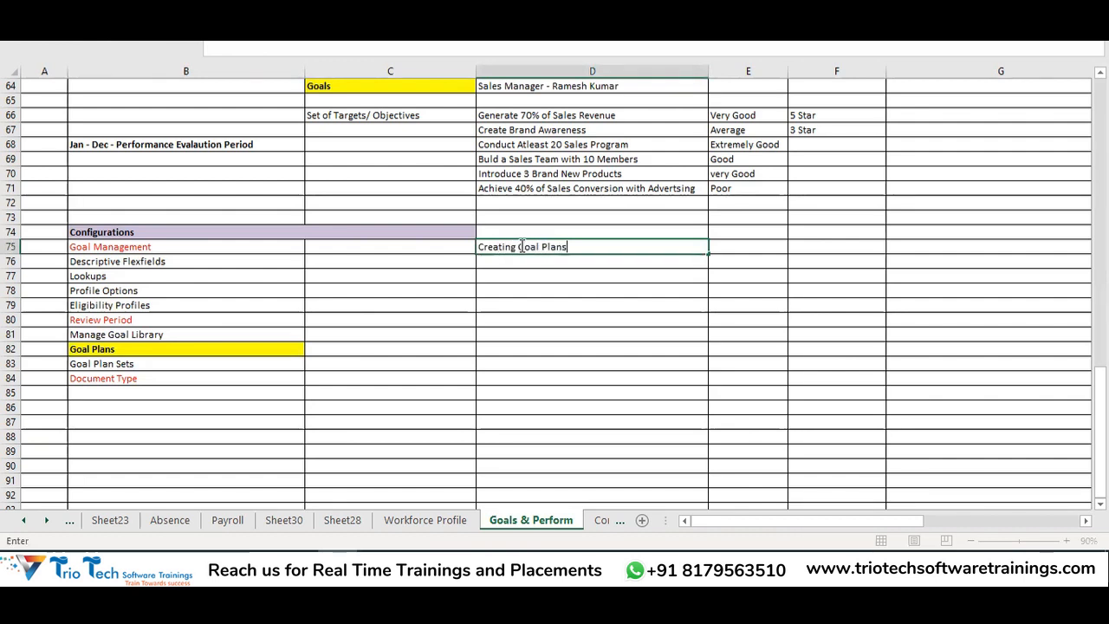
pyautogui.press('Return')
pyautogui.click(522, 246)
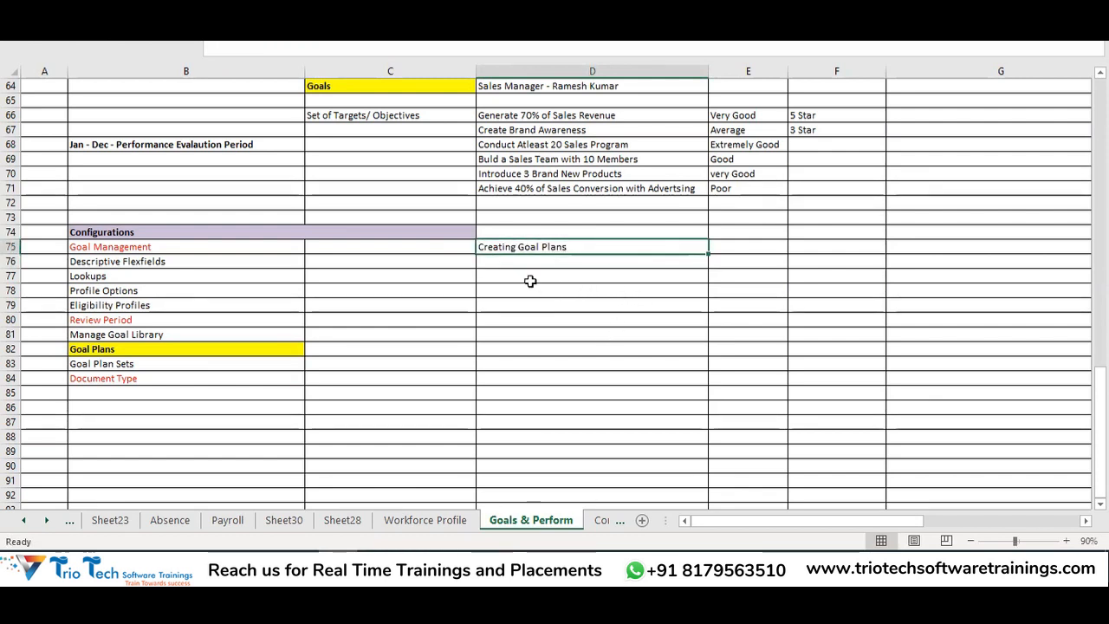
pyautogui.moveTo(516, 277); pyautogui.dragTo(564, 335)
# Copy the six sales goals in D66:D71 and paste them into D77:D82
pyautogui.scroll(1, 589, 226)
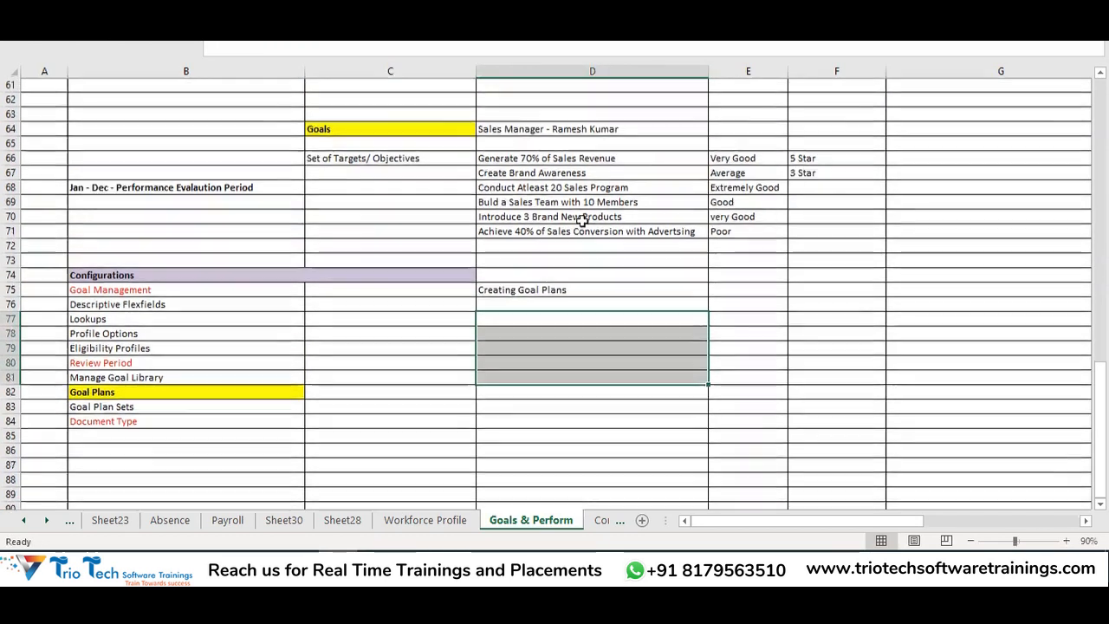
pyautogui.moveTo(535, 158); pyautogui.dragTo(564, 232)
pyautogui.hotkey('ctrl', 'c')
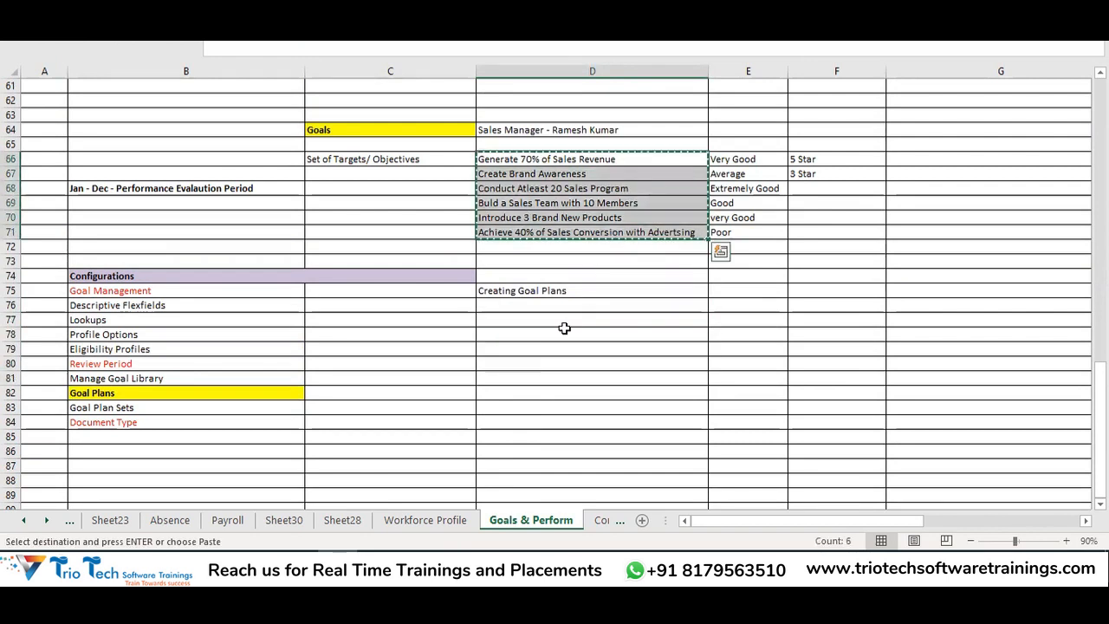
pyautogui.click(505, 319)
pyautogui.hotkey('ctrl', 'v')
pyautogui.press('Escape')
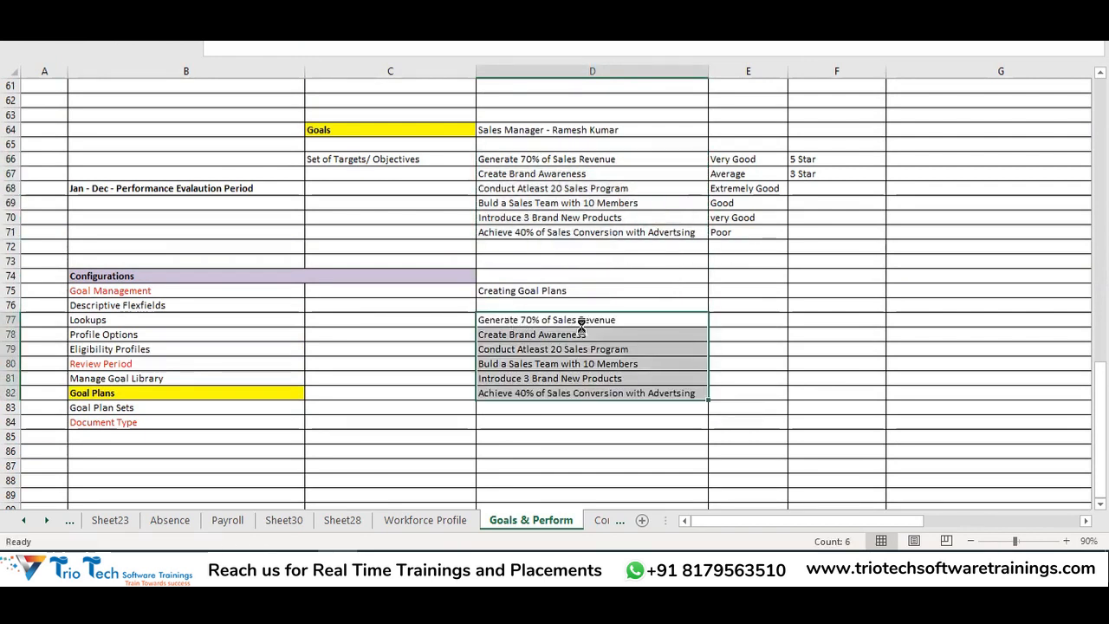
# Check the pasted goals in D77:D82 against the Goal Plans entry in column B
pyautogui.doubleClick(707, 71)
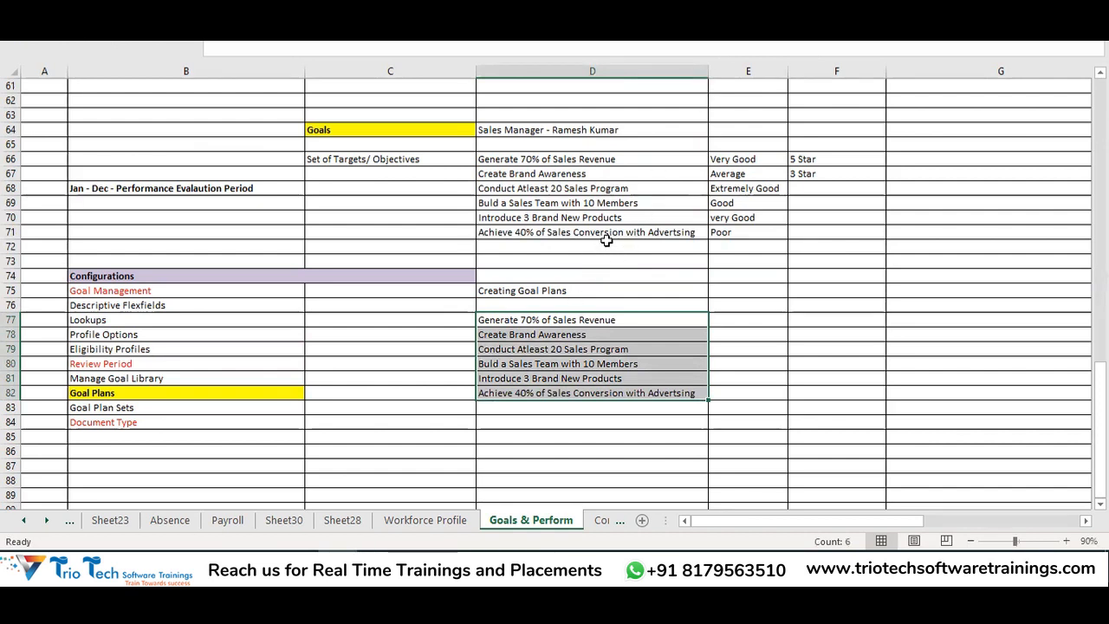
pyautogui.click(523, 290)
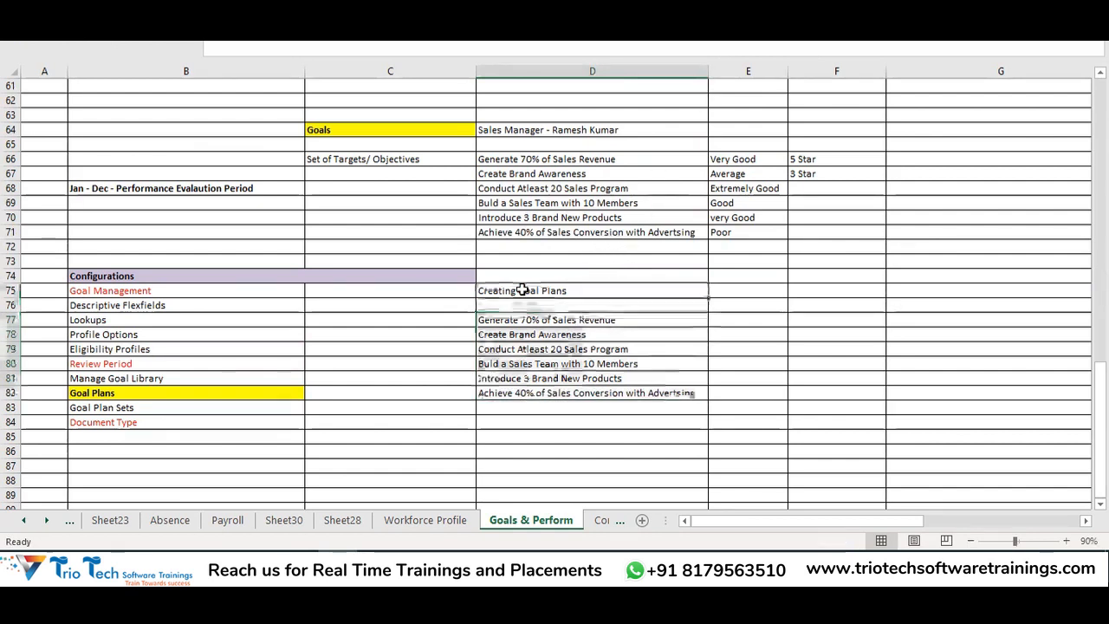
pyautogui.moveTo(540, 319); pyautogui.dragTo(558, 392)
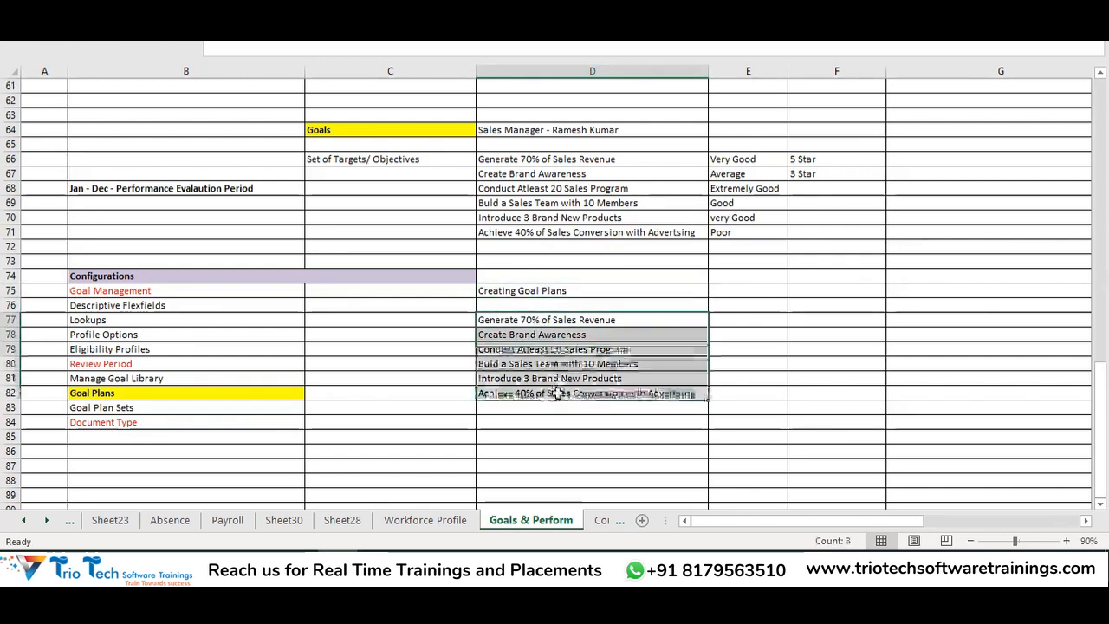
pyautogui.click(547, 295)
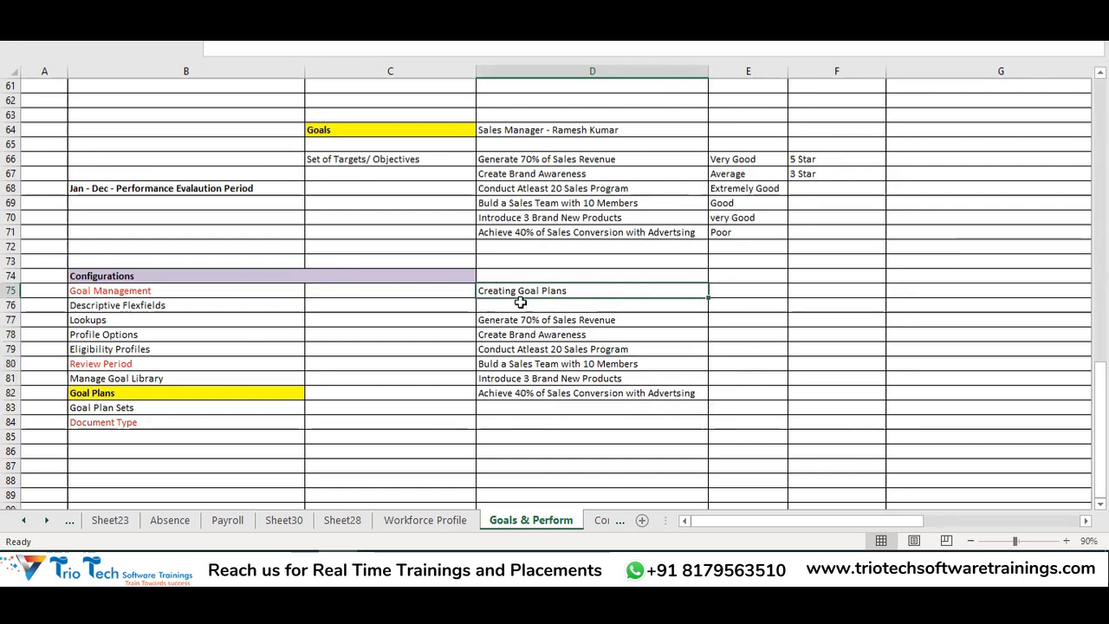
pyautogui.click(155, 348)
pyautogui.click(546, 292)
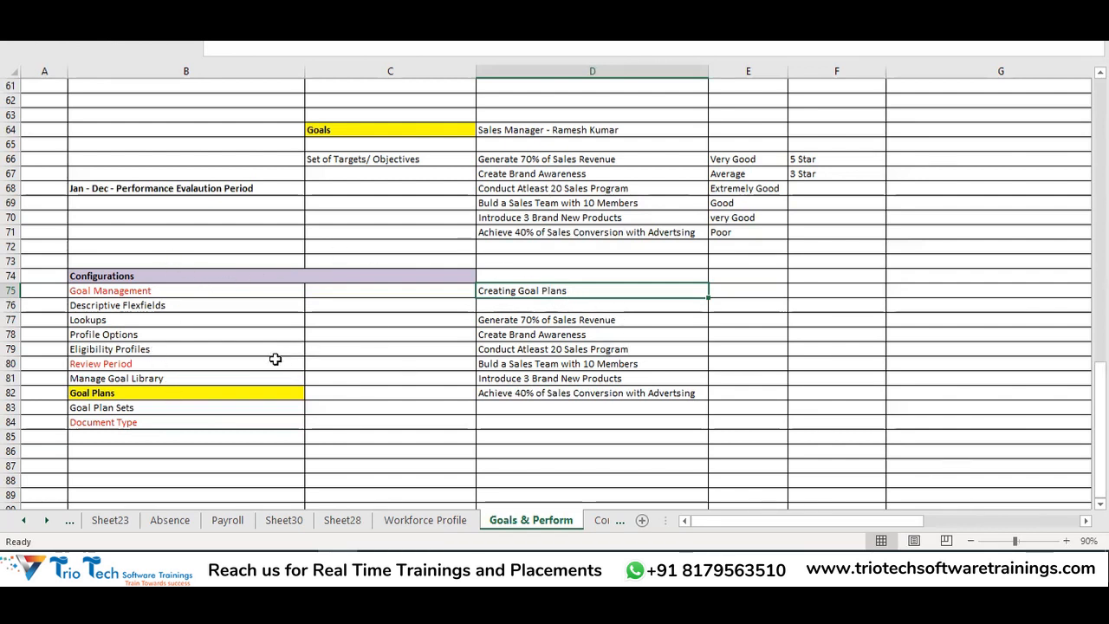
pyautogui.click(224, 393)
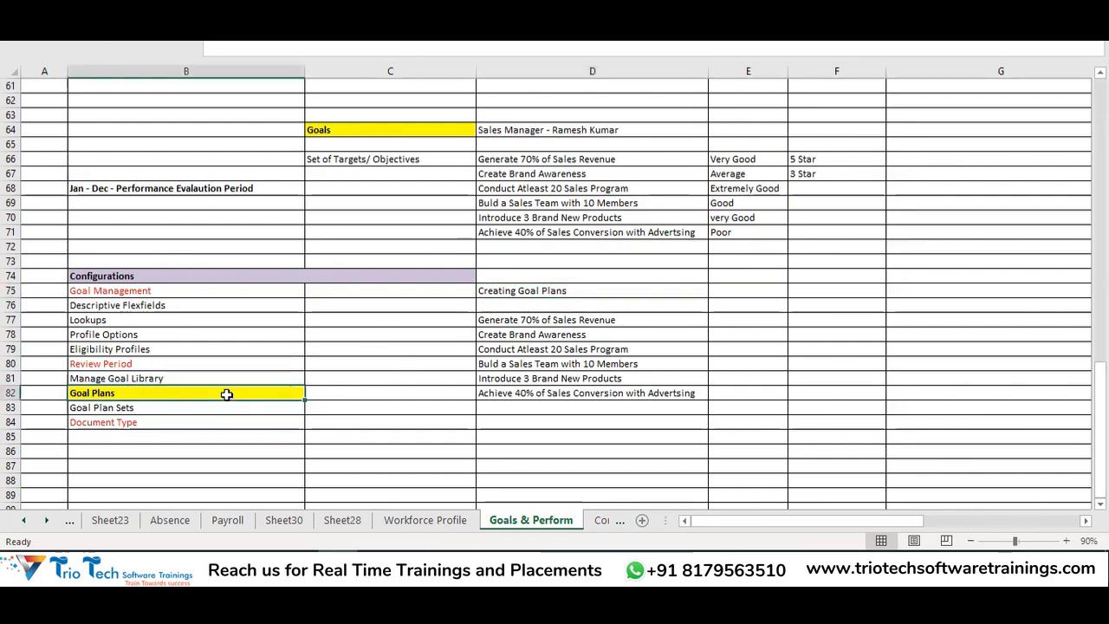
pyautogui.click(621, 286)
pyautogui.click(163, 347)
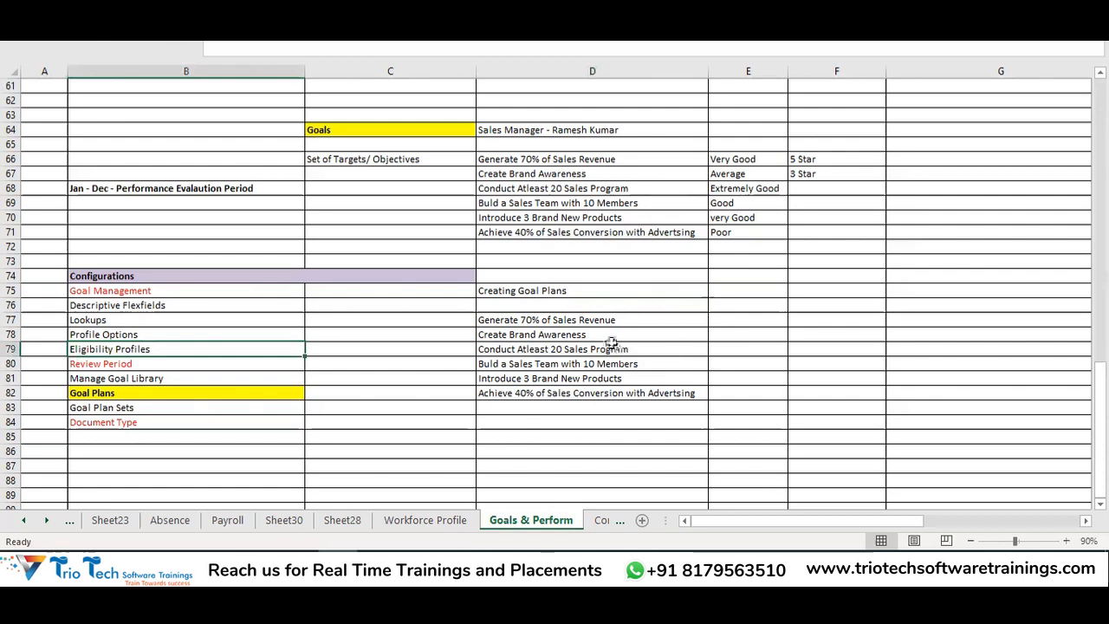
# Bold the D75 heading, shorten it to 'Creating Goal Plan', and save the workbook
pyautogui.moveTo(550, 319); pyautogui.dragTo(569, 395)
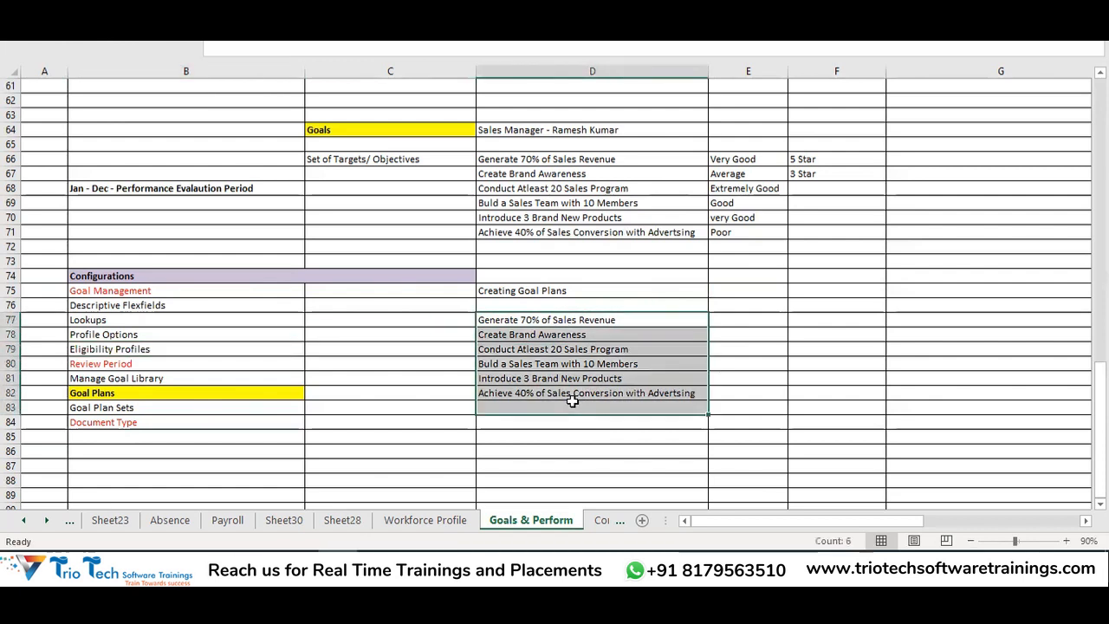
pyautogui.click(526, 291)
pyautogui.hotkey('ctrl', 'b')
pyautogui.doubleClick(595, 288)
pyautogui.press('BackSpace')
pyautogui.click(544, 379)
pyautogui.hotkey('ctrl', 's')
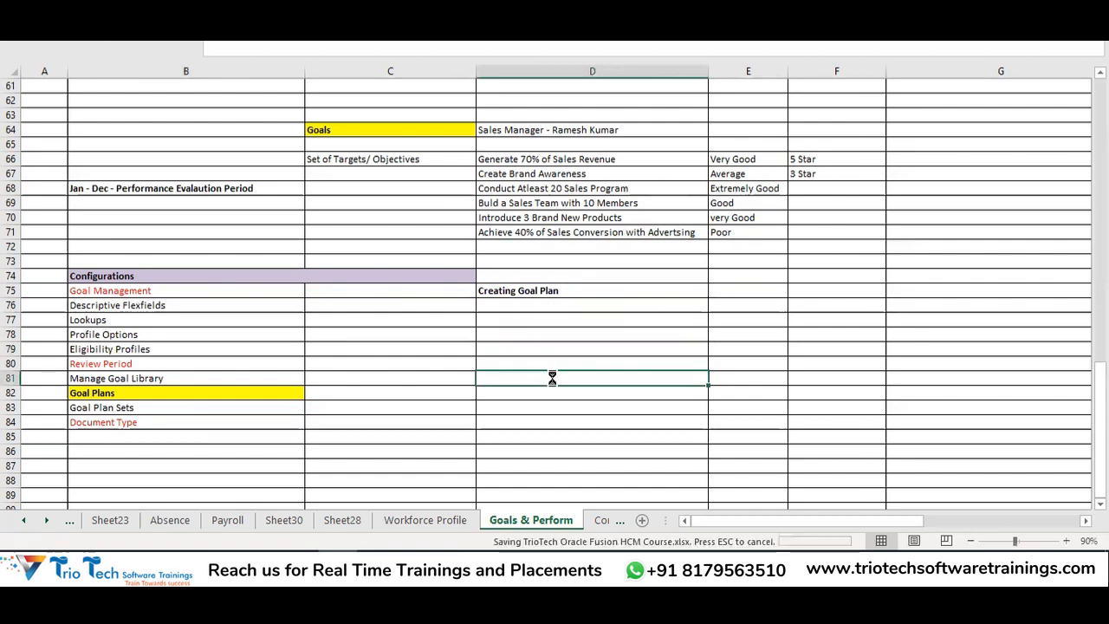
# Label C77 'Step1:-' and type the goal-library step description in D77
pyautogui.click(538, 322)
pyautogui.write('C')
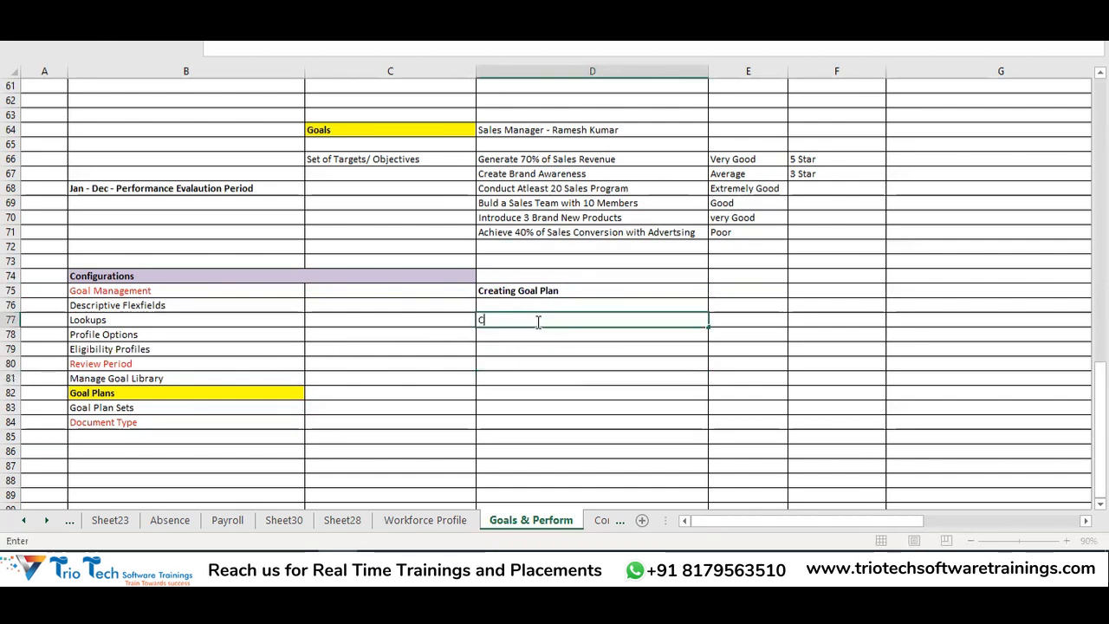
pyautogui.write('ra')
pyautogui.press('BackSpace')
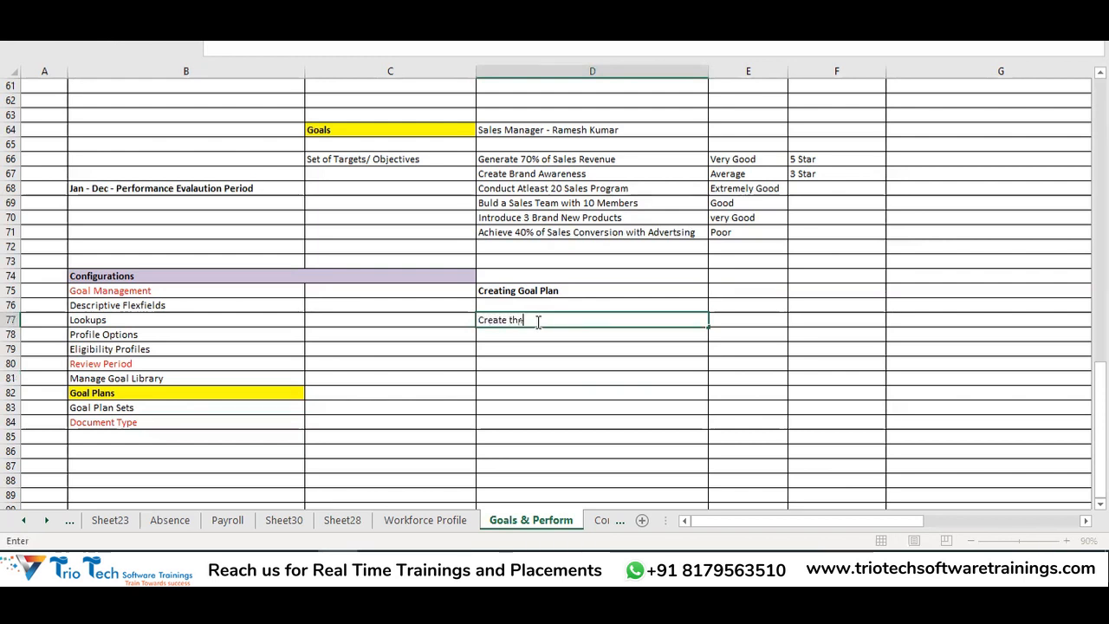
pyautogui.click(406, 328)
pyautogui.write('Steps')
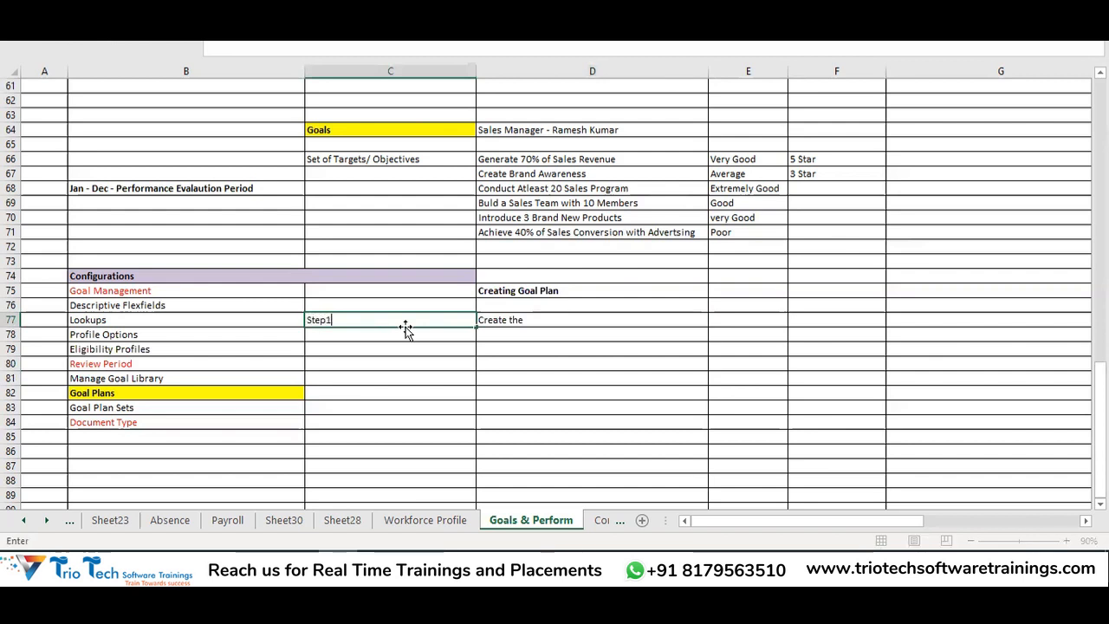
pyautogui.write(':-')
pyautogui.click(523, 327)
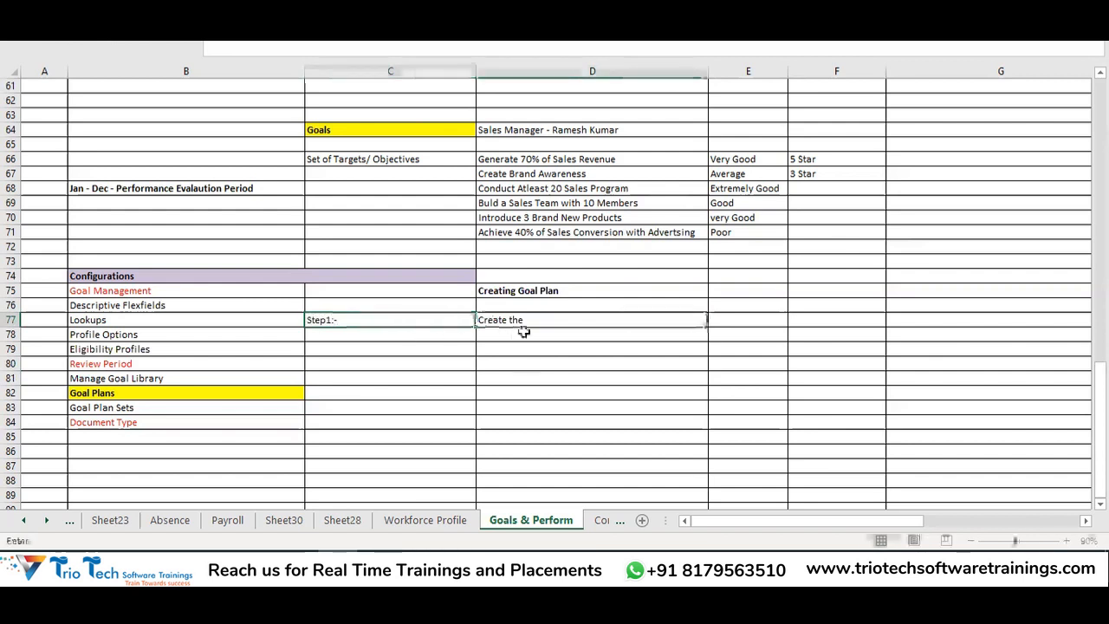
pyautogui.doubleClick(540, 319)
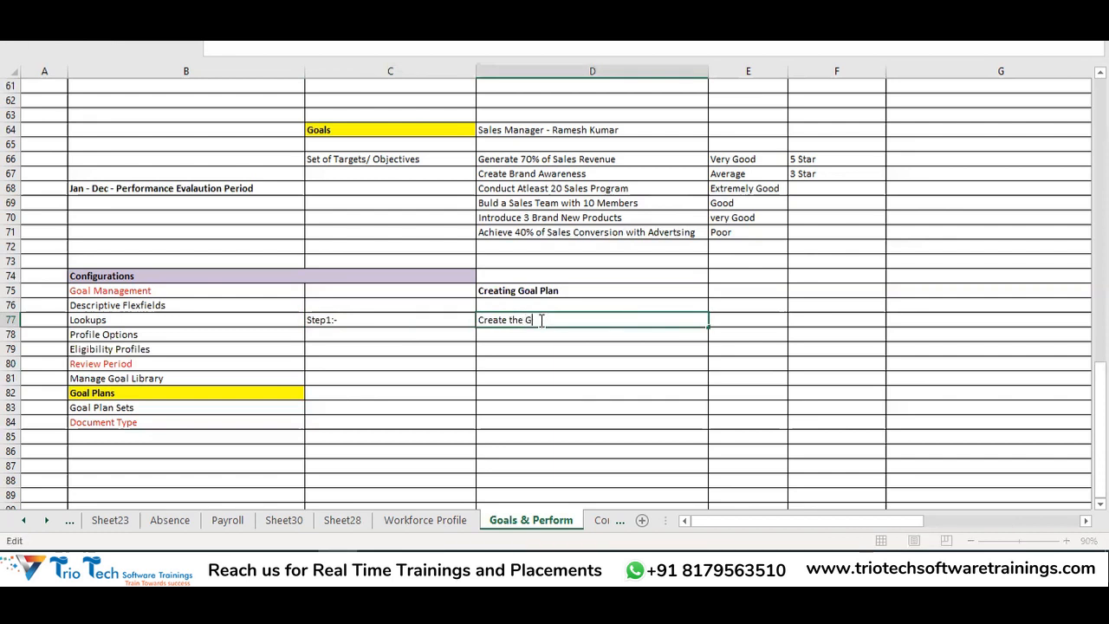
pyautogui.press('BackSpace')
pyautogui.write('a')
pyautogui.press('BackSpace')
pyautogui.press('BackSpace')
pyautogui.press('BackSpace')
pyautogui.write('all organiza')
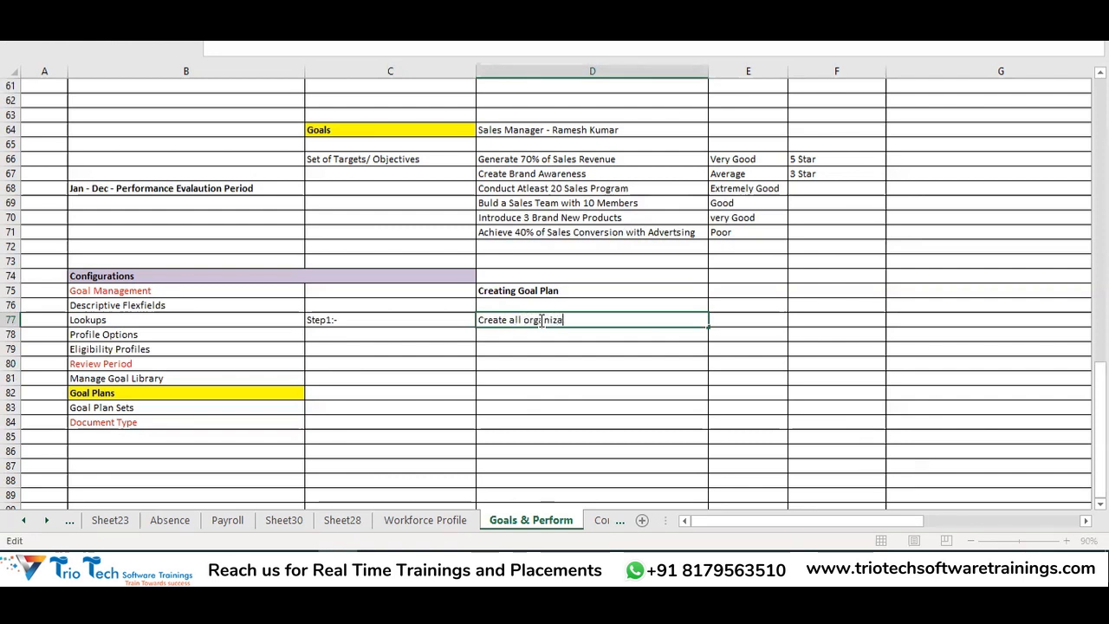
pyautogui.write('tion Goa')
pyautogui.press('BackSpace')
pyautogui.press('BackSpace')
pyautogui.write('oals in ')
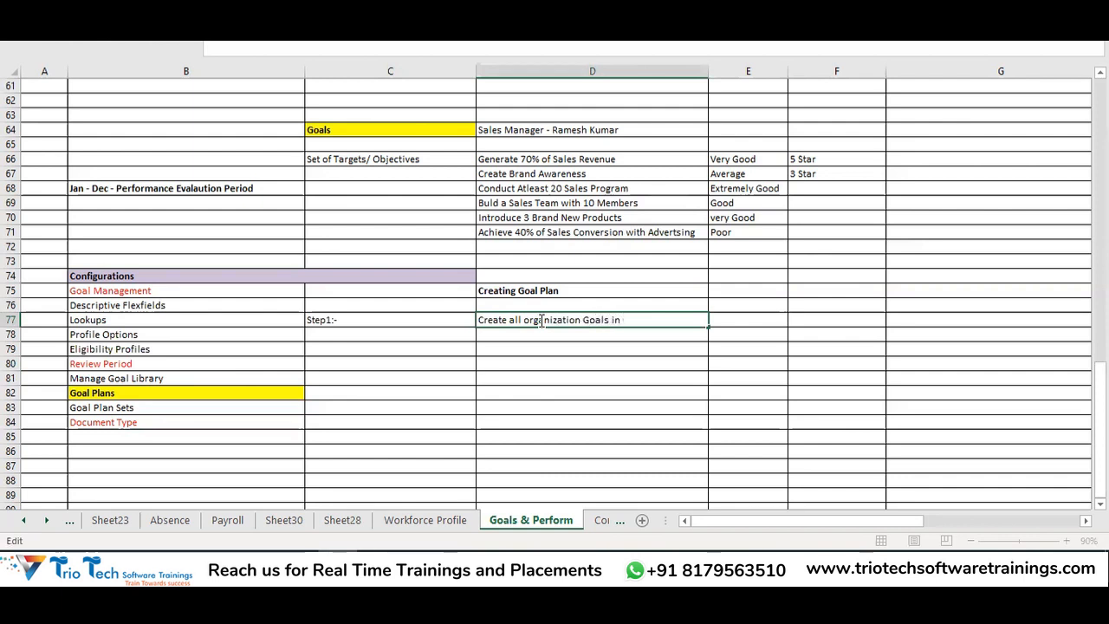
pyautogui.write('Goal Librar')
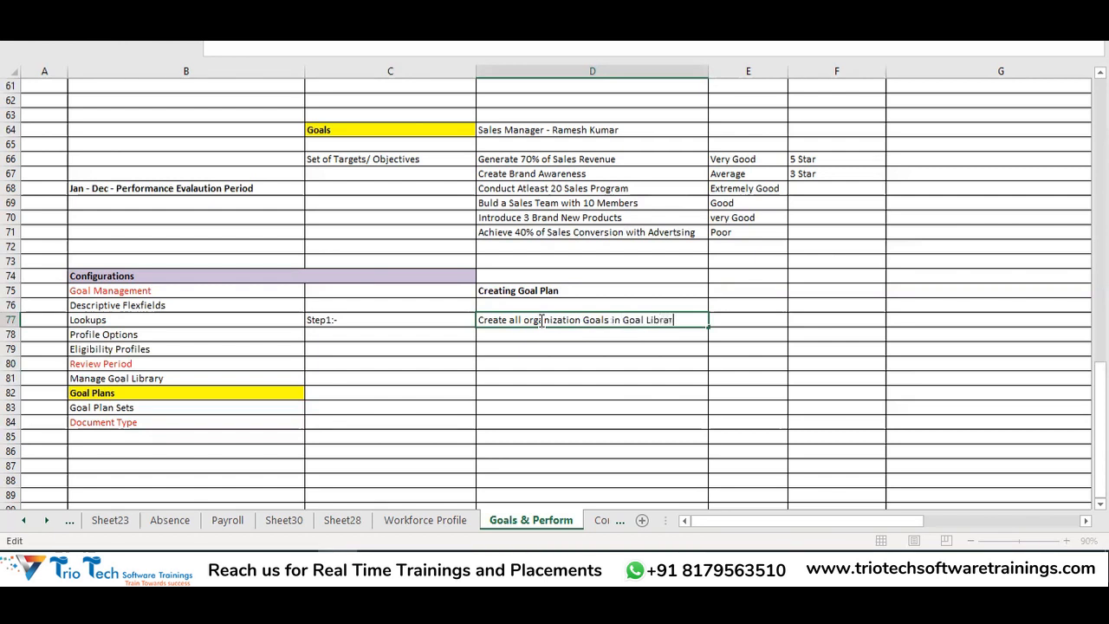
pyautogui.write('y')
pyautogui.press('Return')
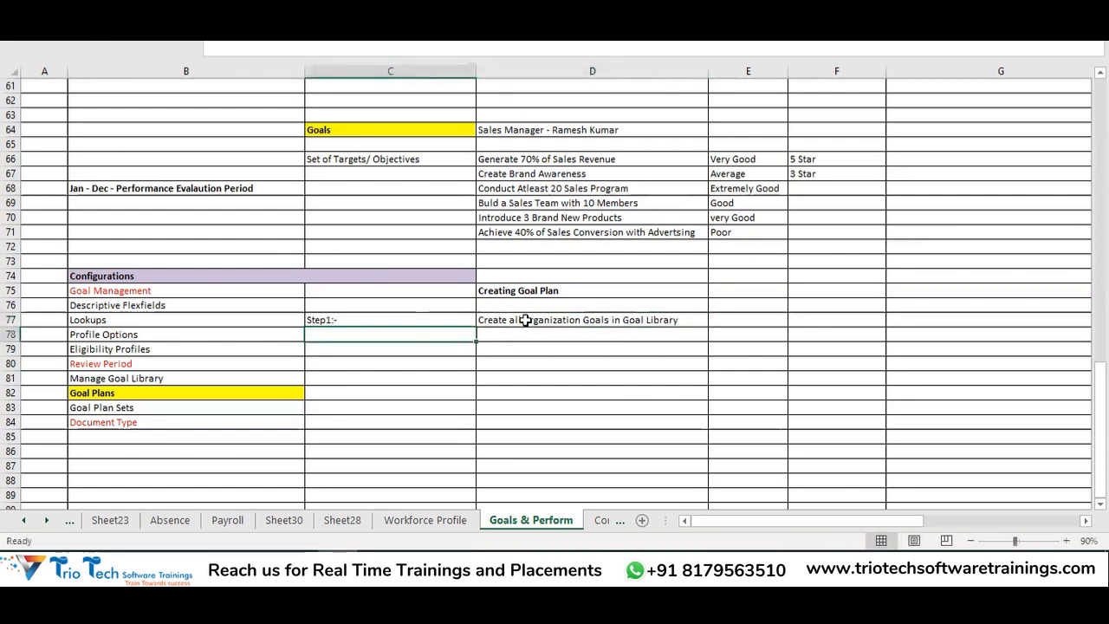
# Correct D77 to read 'Create all Performance Goals in Goal Library'
pyautogui.doubleClick(525, 320)
pyautogui.press('BackSpace')
pyautogui.write('O')
pyautogui.click(558, 380)
pyautogui.click(564, 319)
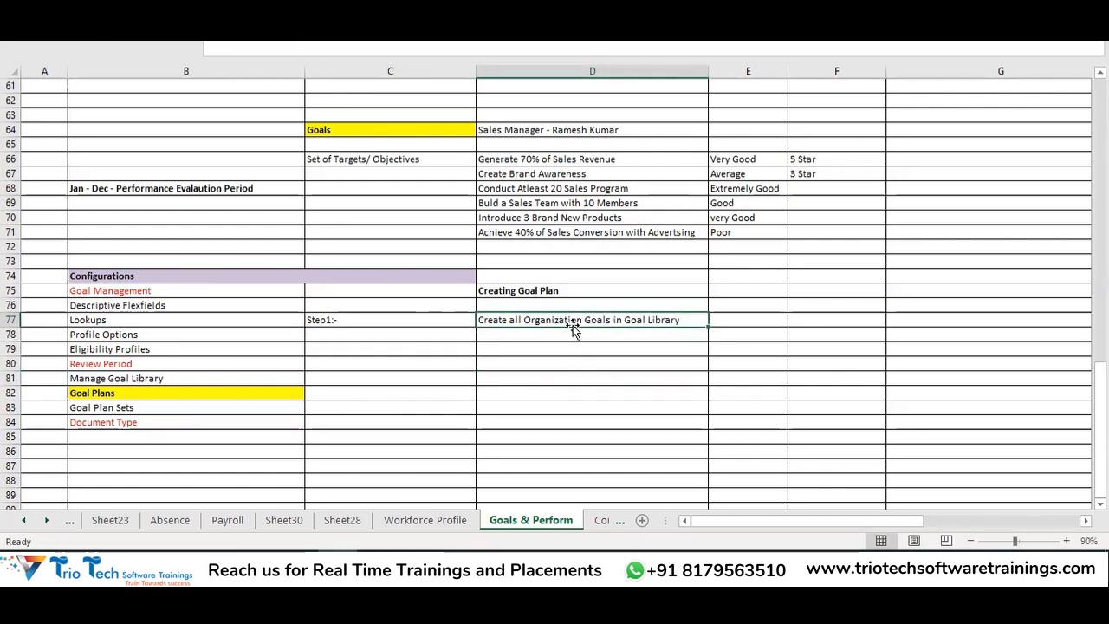
pyautogui.doubleClick(584, 320)
pyautogui.moveTo(584, 321); pyautogui.dragTo(525, 322)
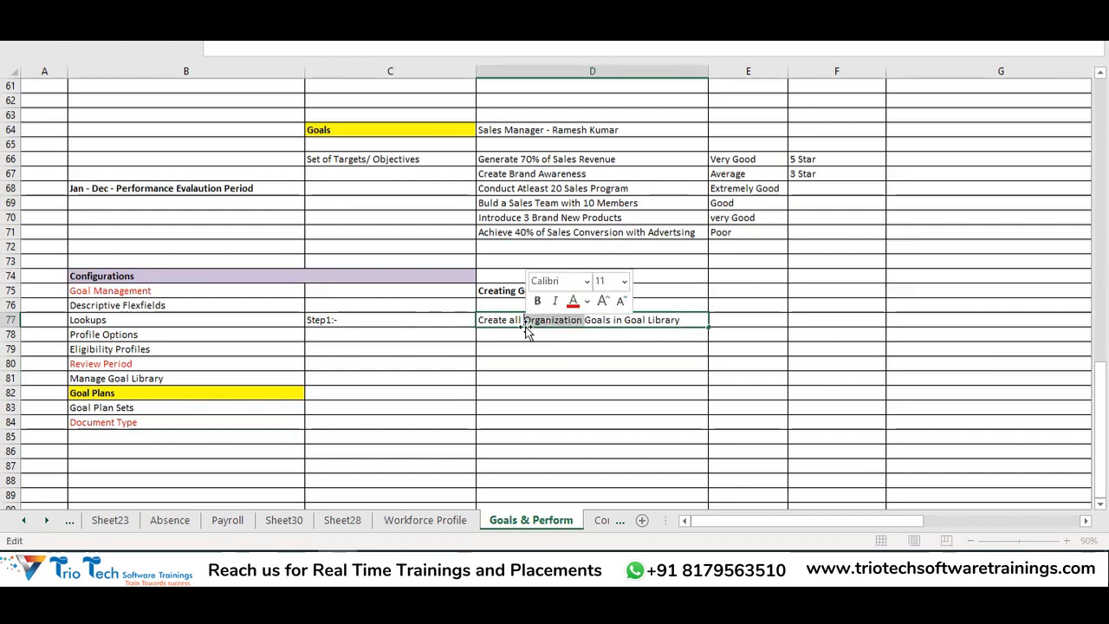
pyautogui.press('BackSpace')
pyautogui.write('Perf')
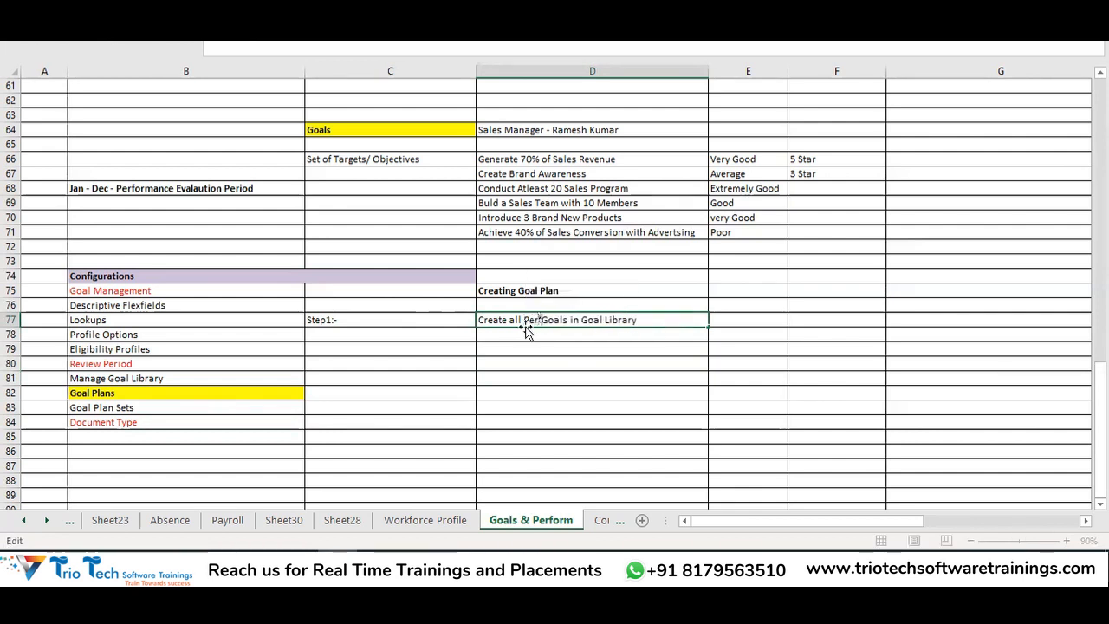
pyautogui.write('ormanc')
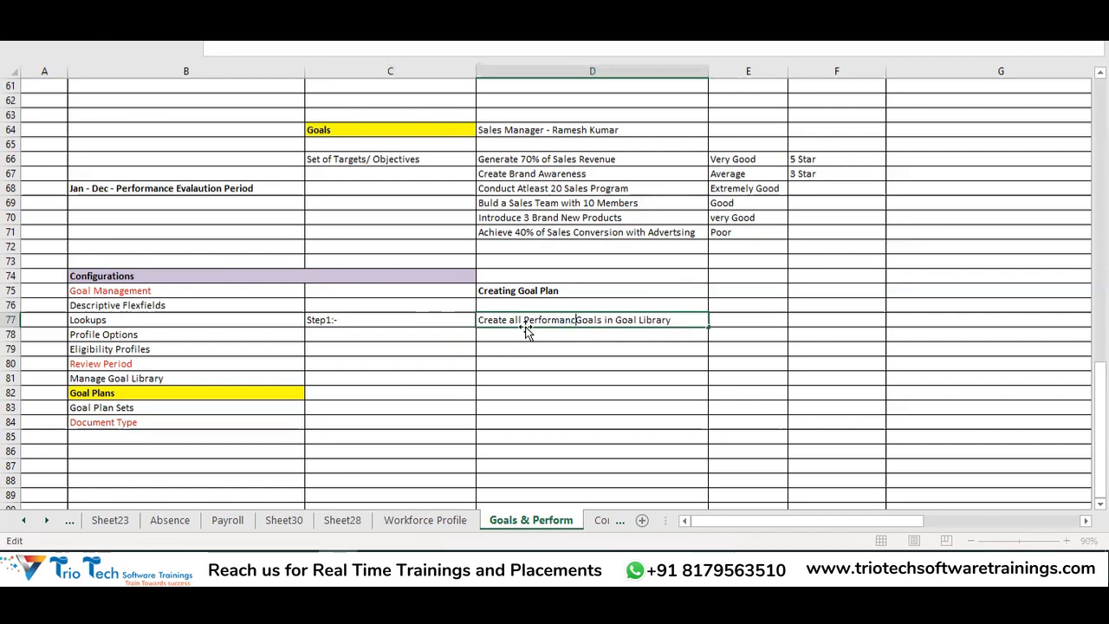
pyautogui.write('e')
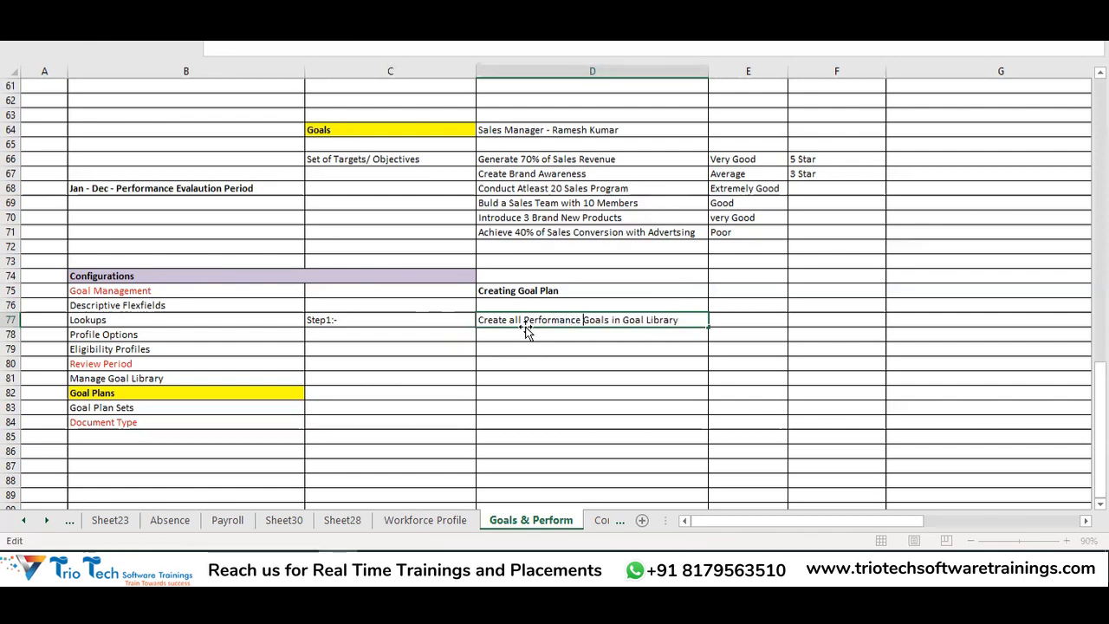
pyautogui.click(577, 363)
# Fill C77 yellow, widen column E, and enter 'Goal Library' in E77
pyautogui.click(408, 318)
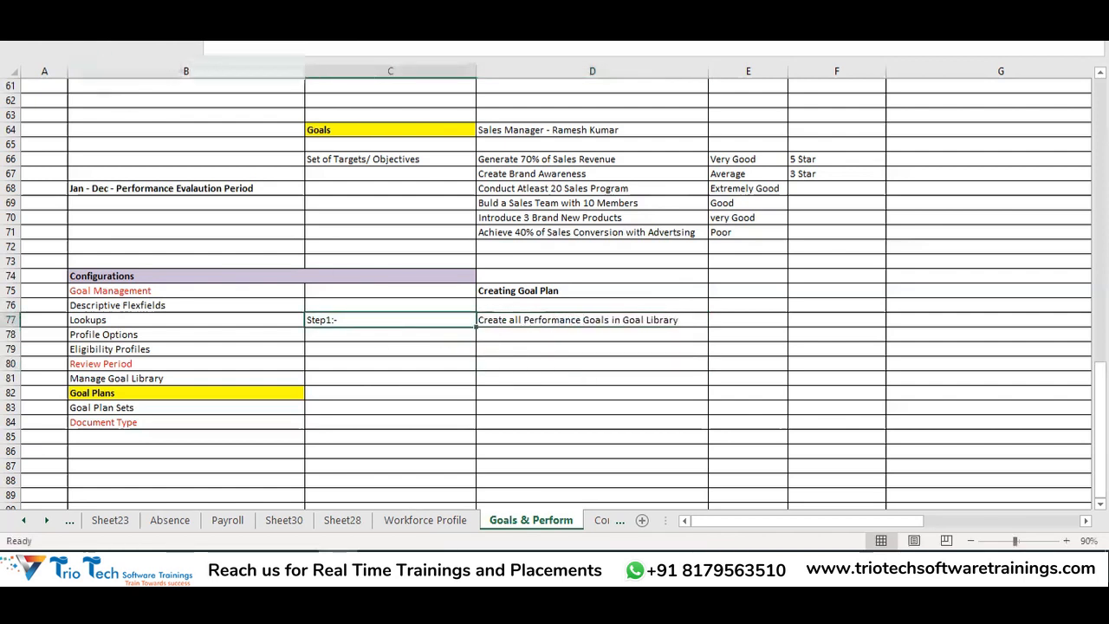
pyautogui.click(203, 50)
pyautogui.click(204, 58)
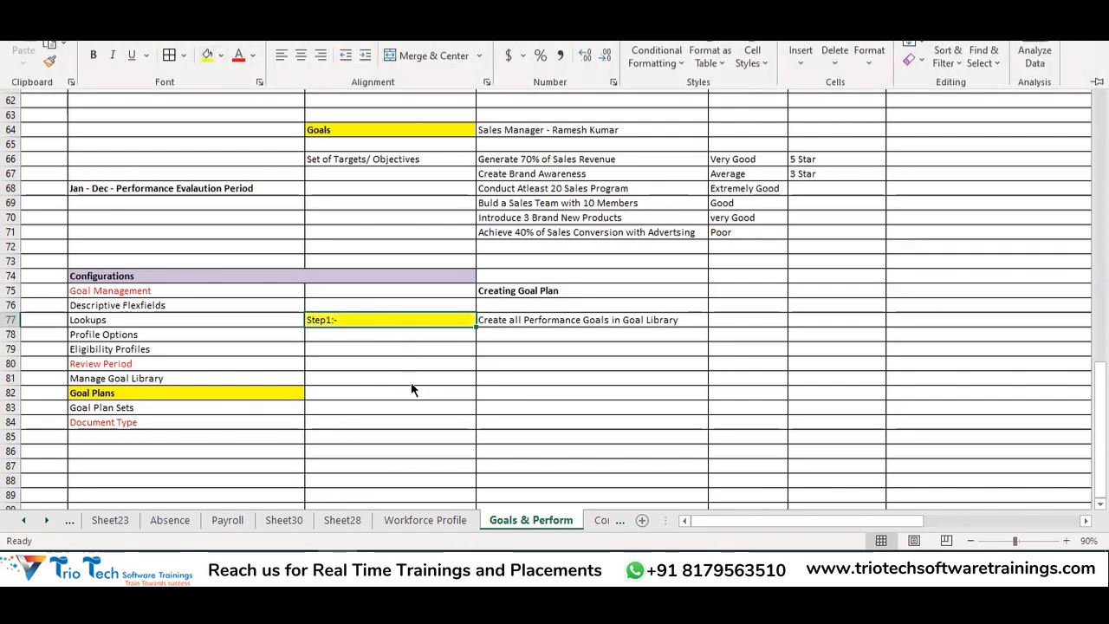
pyautogui.click(555, 387)
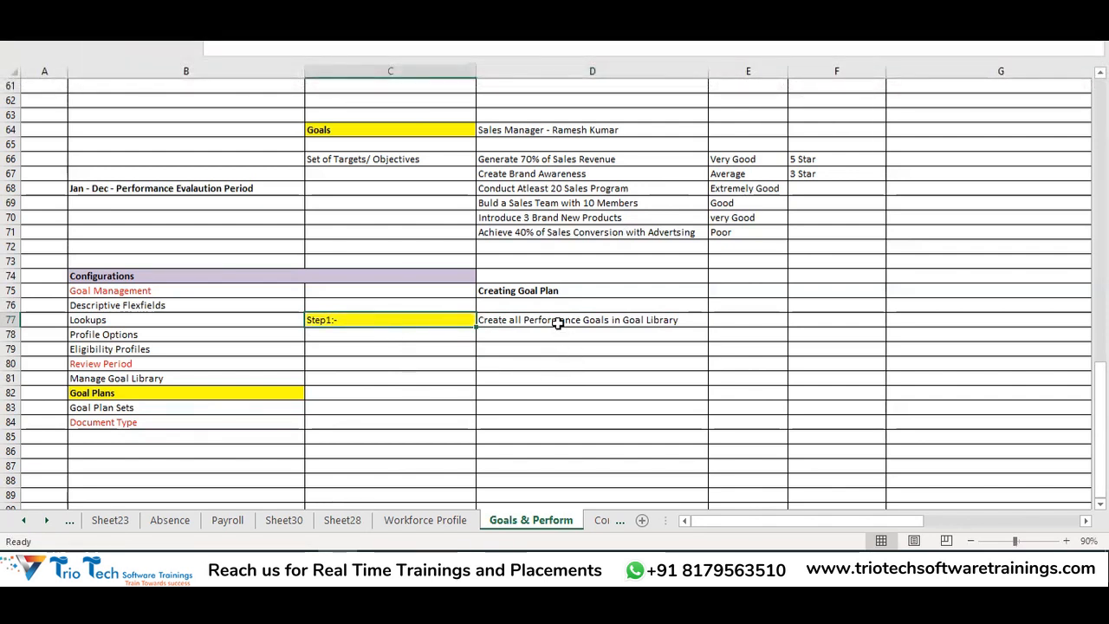
pyautogui.click(555, 319)
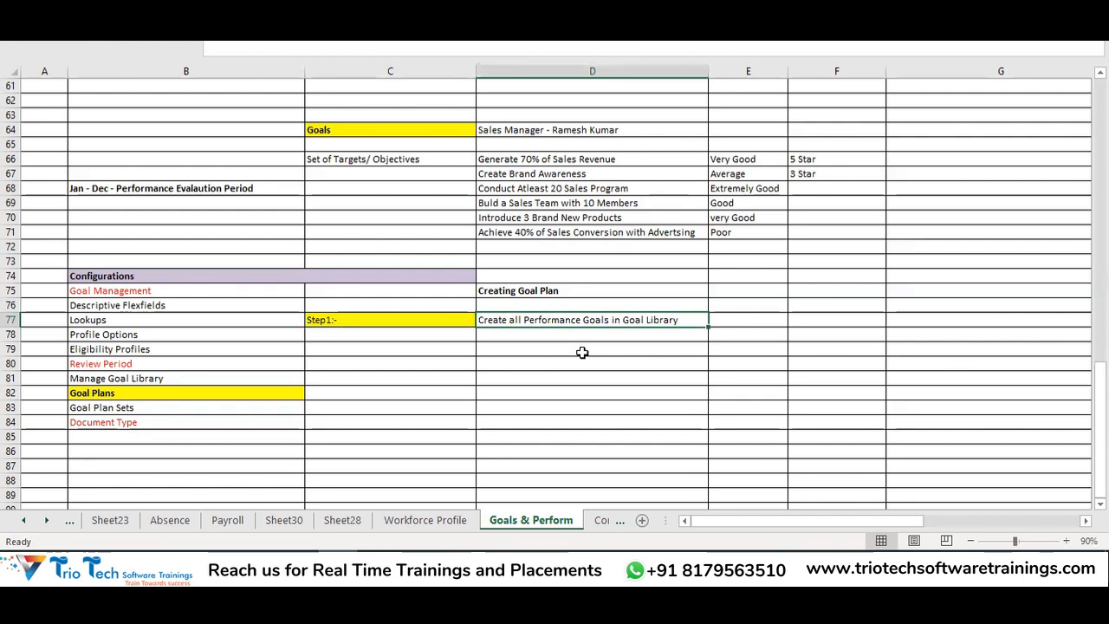
pyautogui.moveTo(887, 77); pyautogui.dragTo(890, 77)
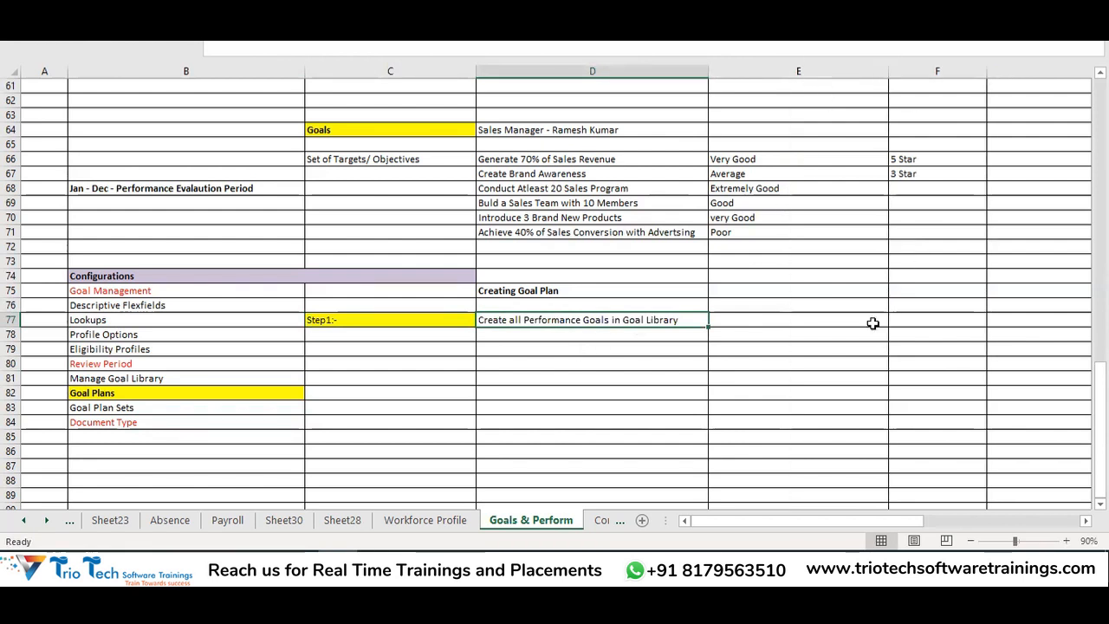
pyautogui.click(737, 322)
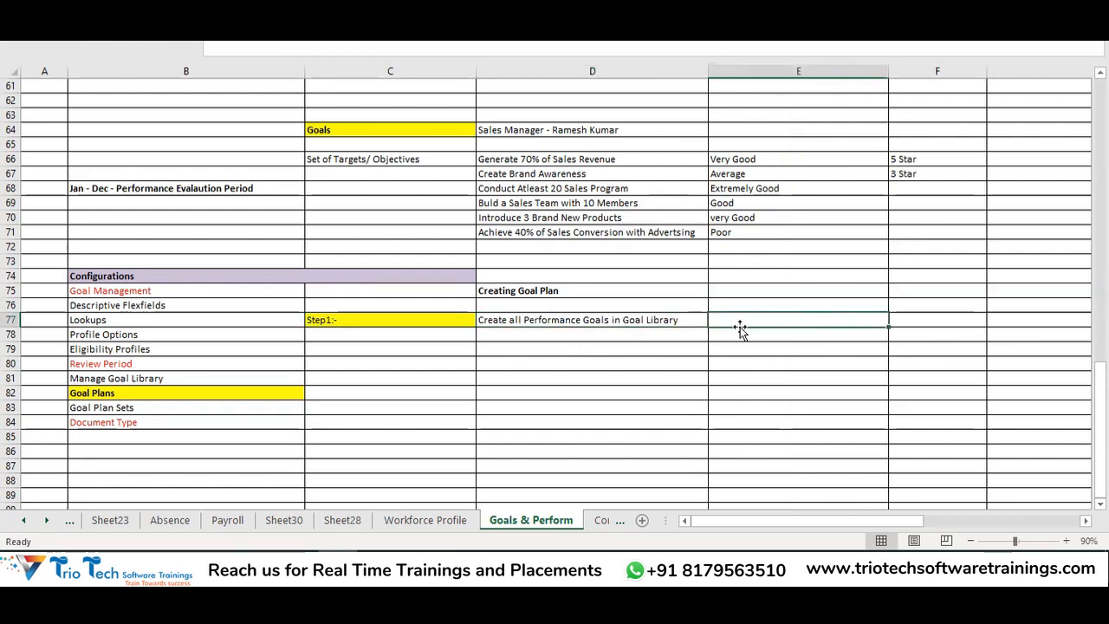
pyautogui.write('Goal ')
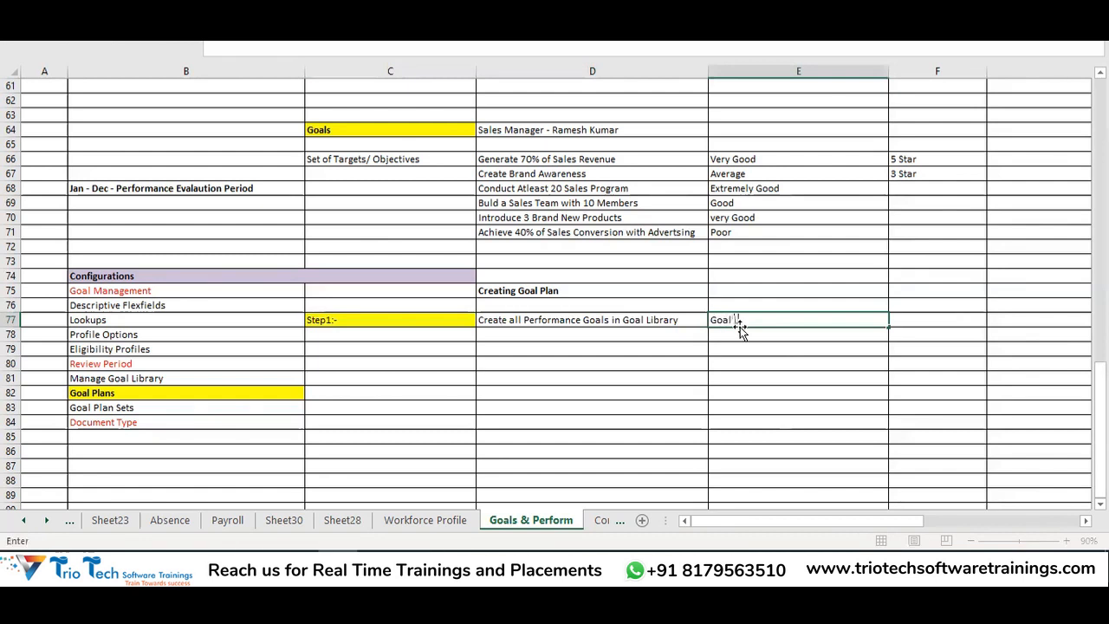
pyautogui.write('Library')
pyautogui.press('Return')
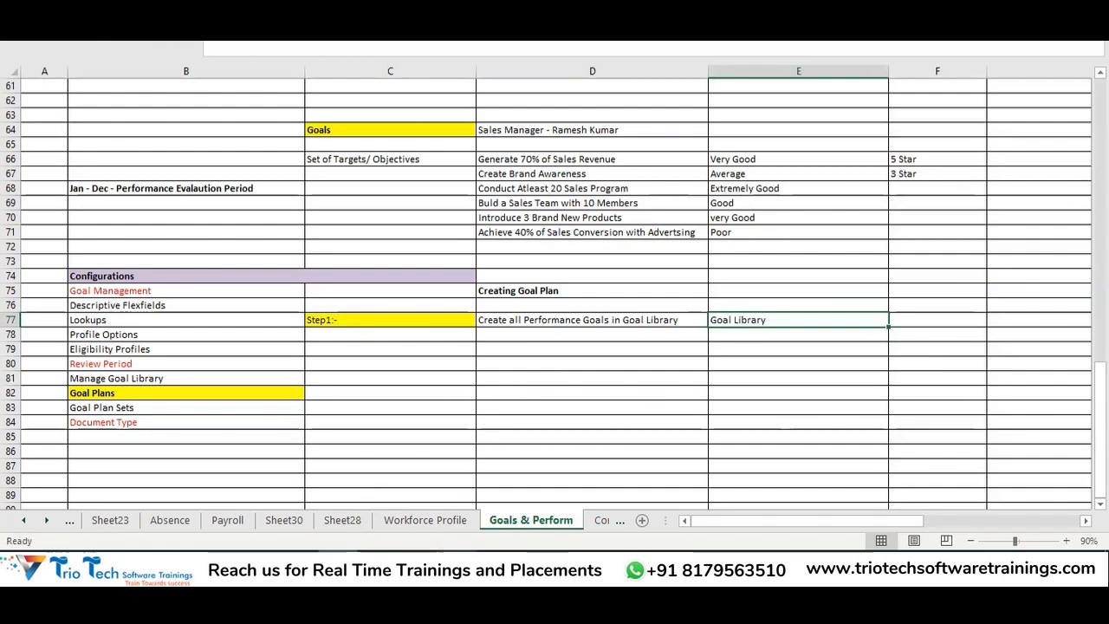
pyautogui.click(359, 563)
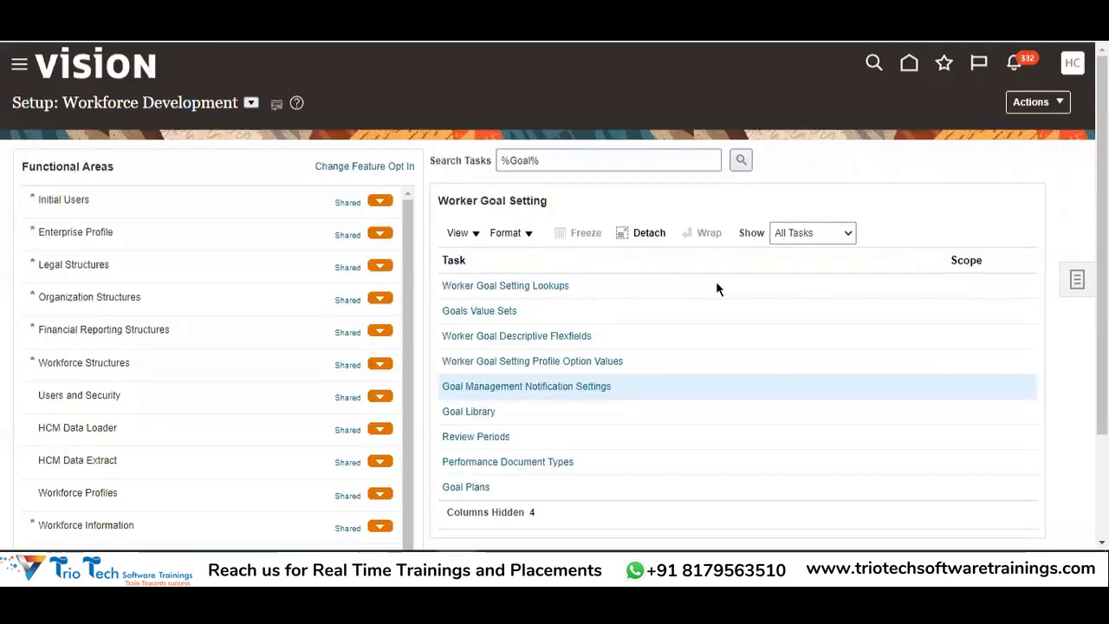
# Launch the Goal Library task from Worker Goal Setting, checking the Excel notes meanwhile
pyautogui.scroll(-1, 715, 286)
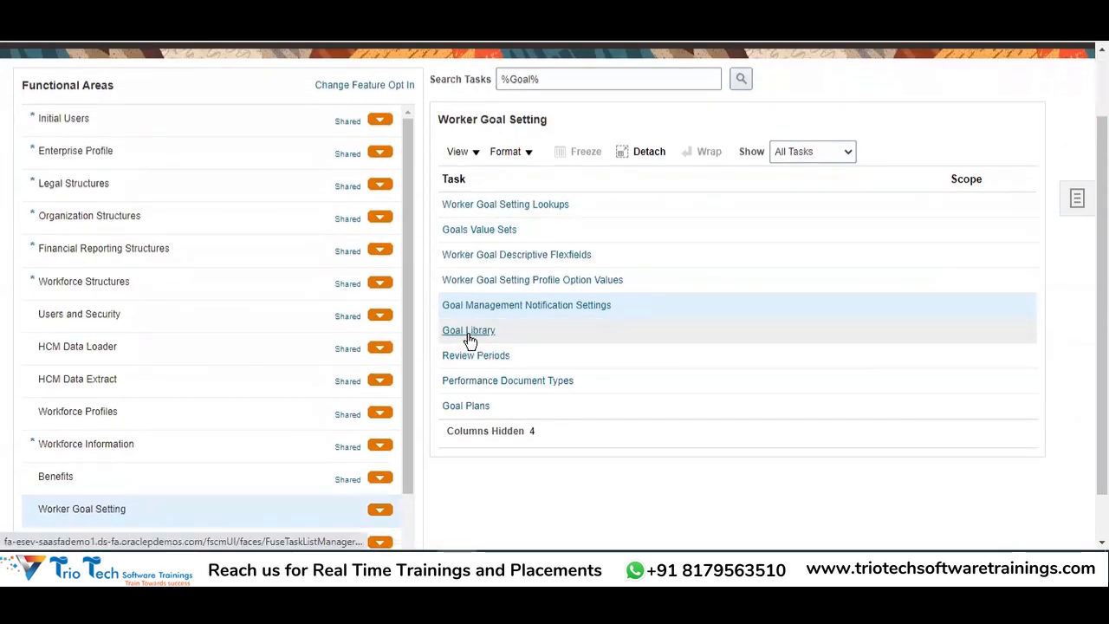
pyautogui.click(468, 333)
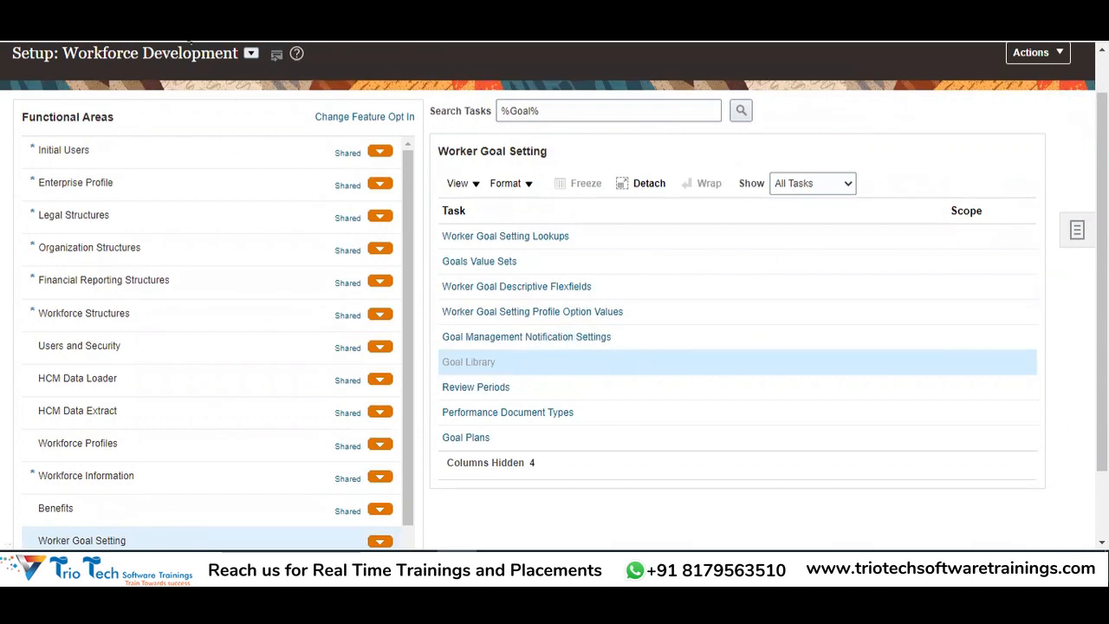
pyautogui.hotkey('alt', 'Tab')
pyautogui.moveTo(537, 348); pyautogui.dragTo(536, 446)
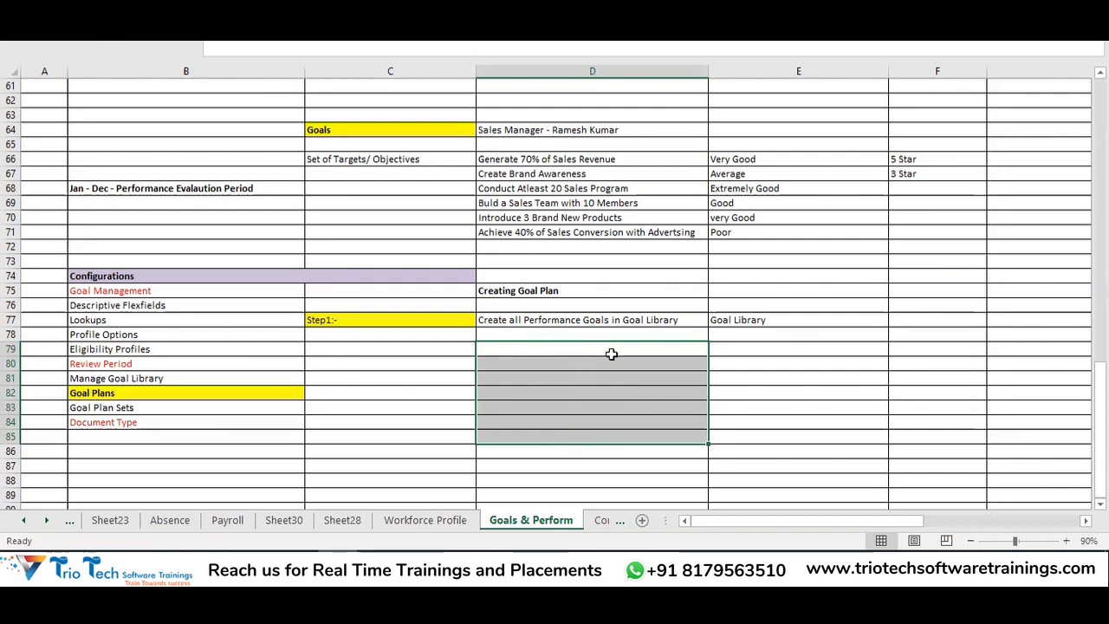
pyautogui.click(755, 323)
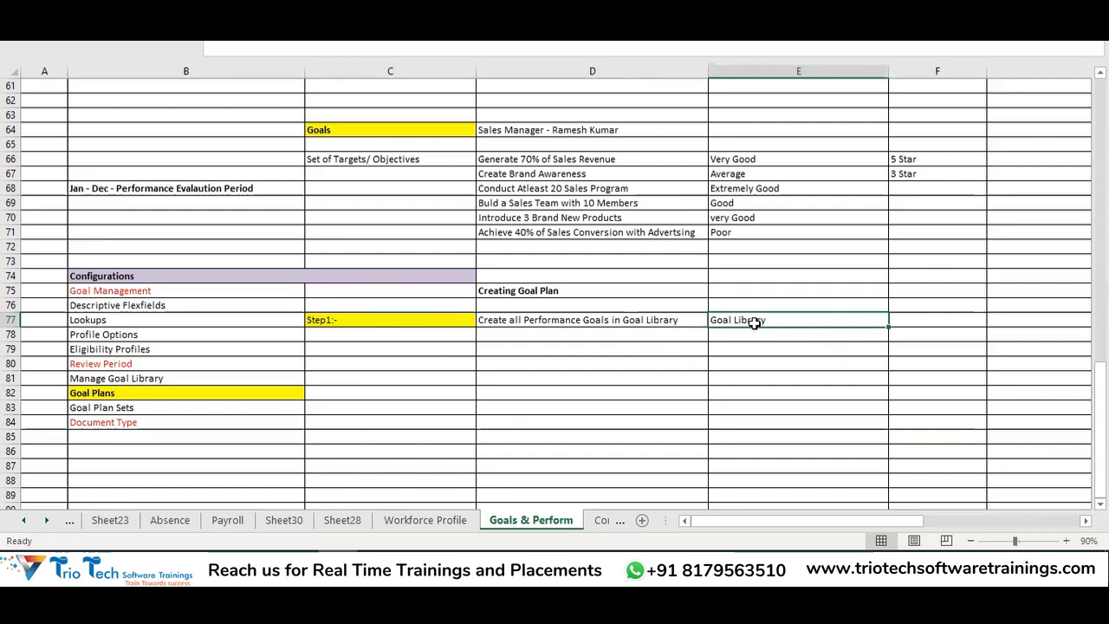
pyautogui.hotkey('alt', 'Tab')
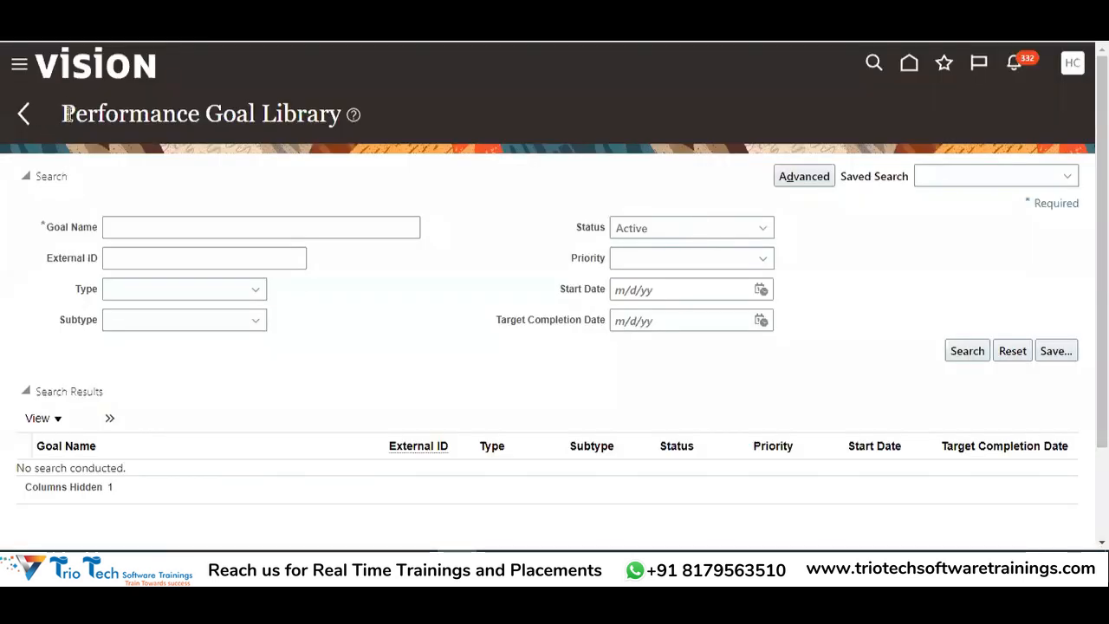
# Create a new library goal from the » overflow's + icon under Search Results
pyautogui.moveTo(64, 115); pyautogui.dragTo(341, 115)
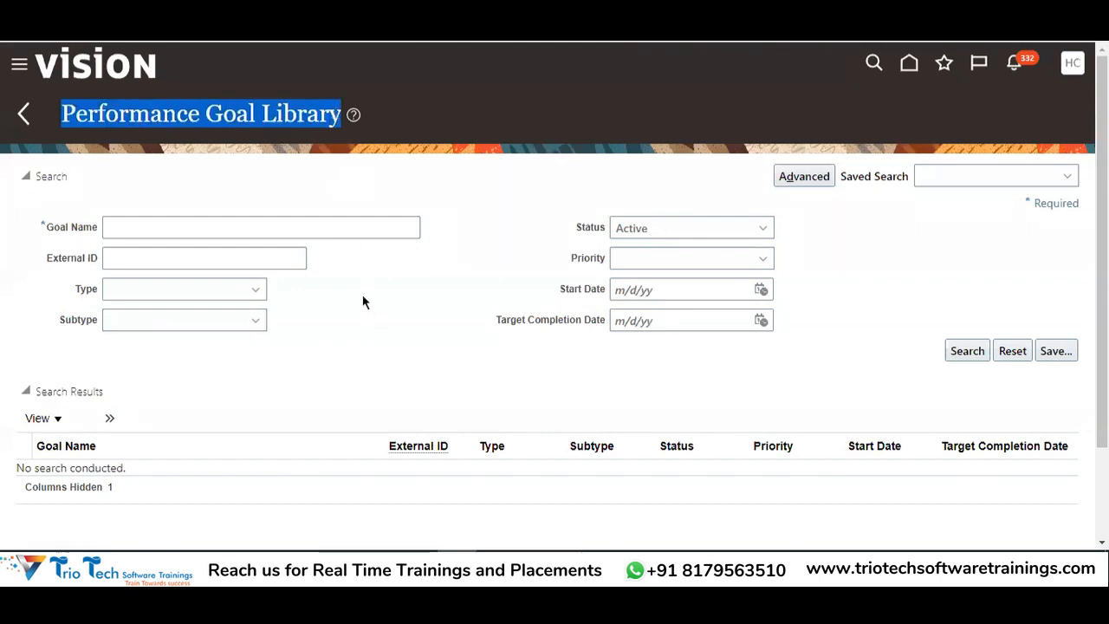
pyautogui.click(188, 37)
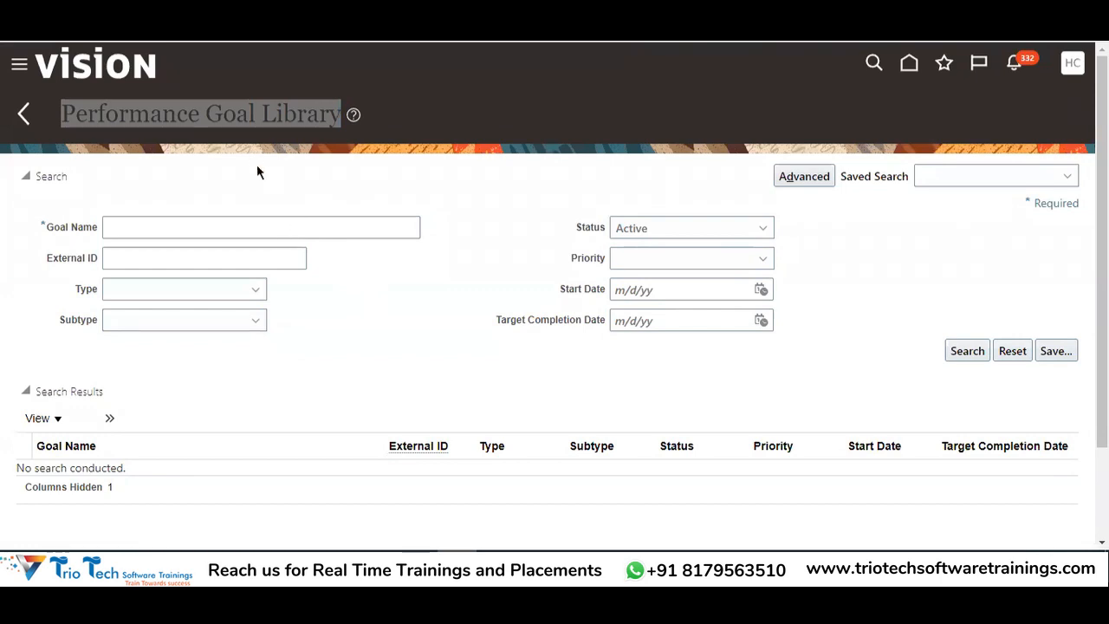
pyautogui.click(238, 224)
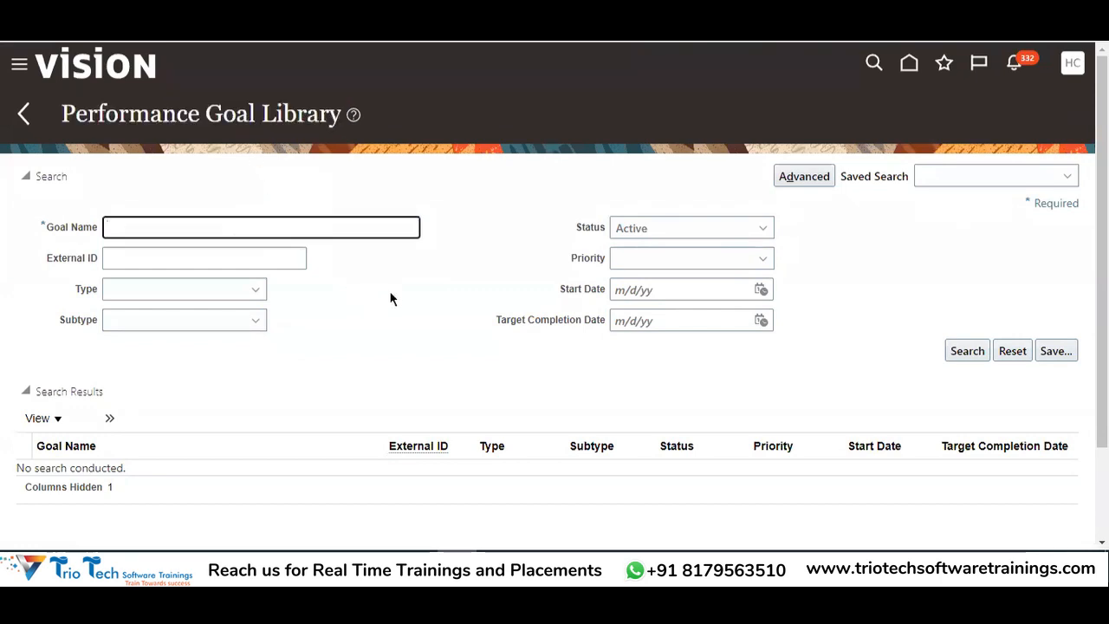
pyautogui.moveTo(206, 115); pyautogui.dragTo(253, 114)
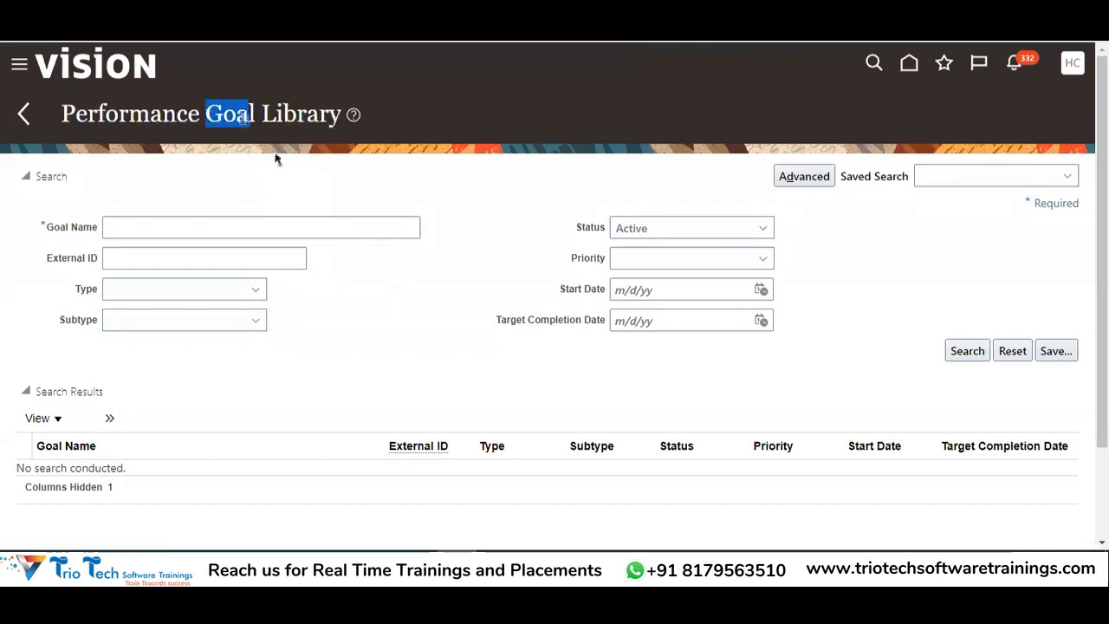
pyautogui.hotkey('alt', 'Tab')
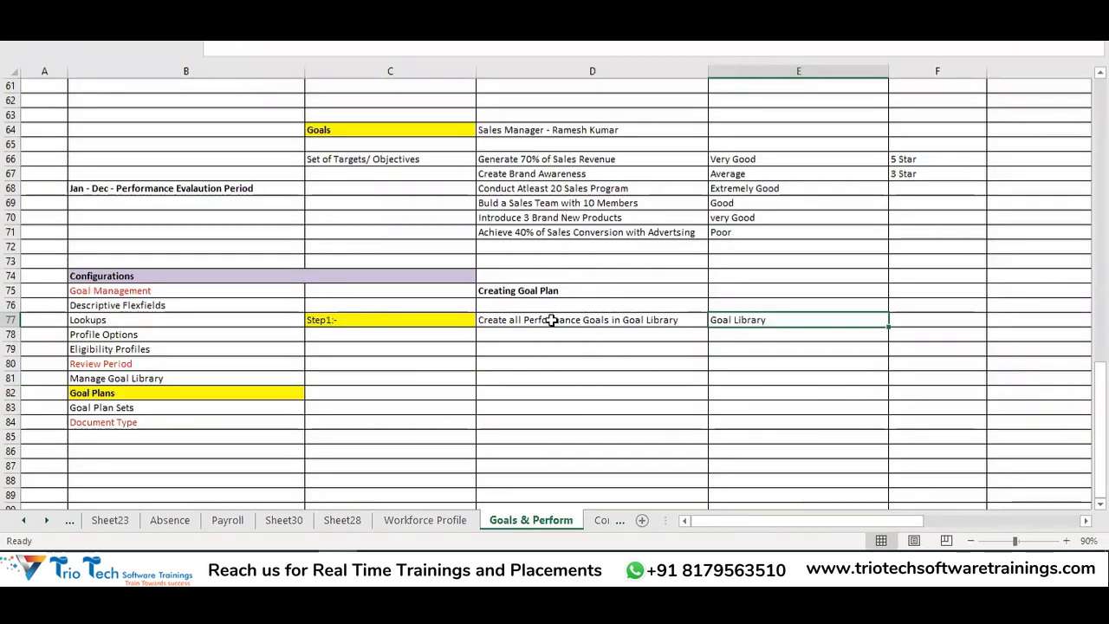
pyautogui.hotkey('alt', 'Tab')
pyautogui.moveTo(129, 114); pyautogui.dragTo(396, 196)
pyautogui.hotkey('alt', 'Tab')
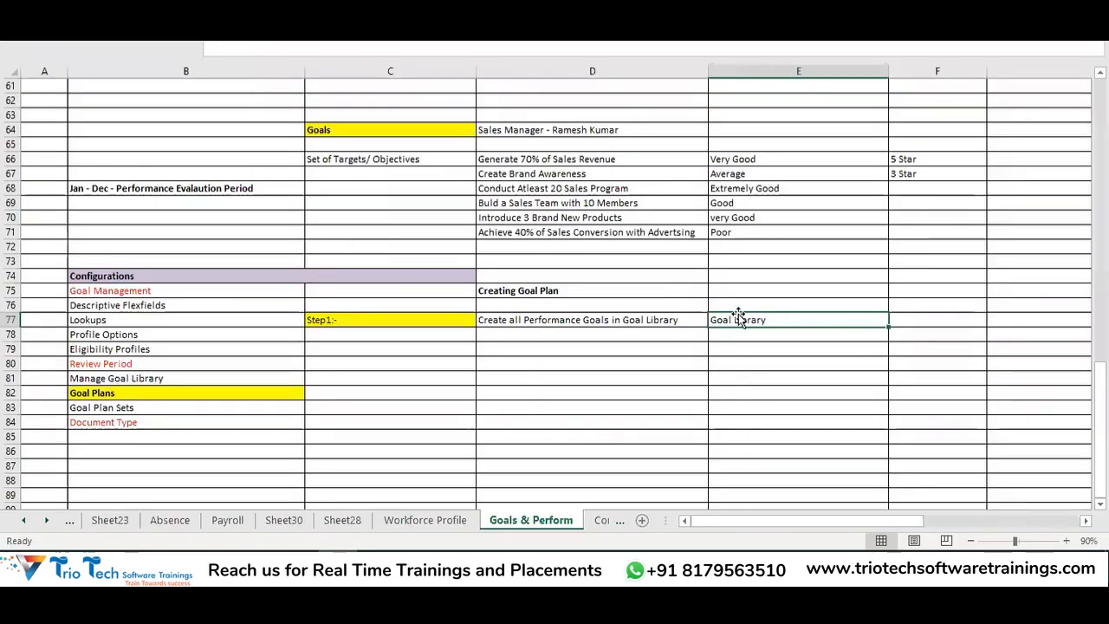
pyautogui.hotkey('alt', 'Tab')
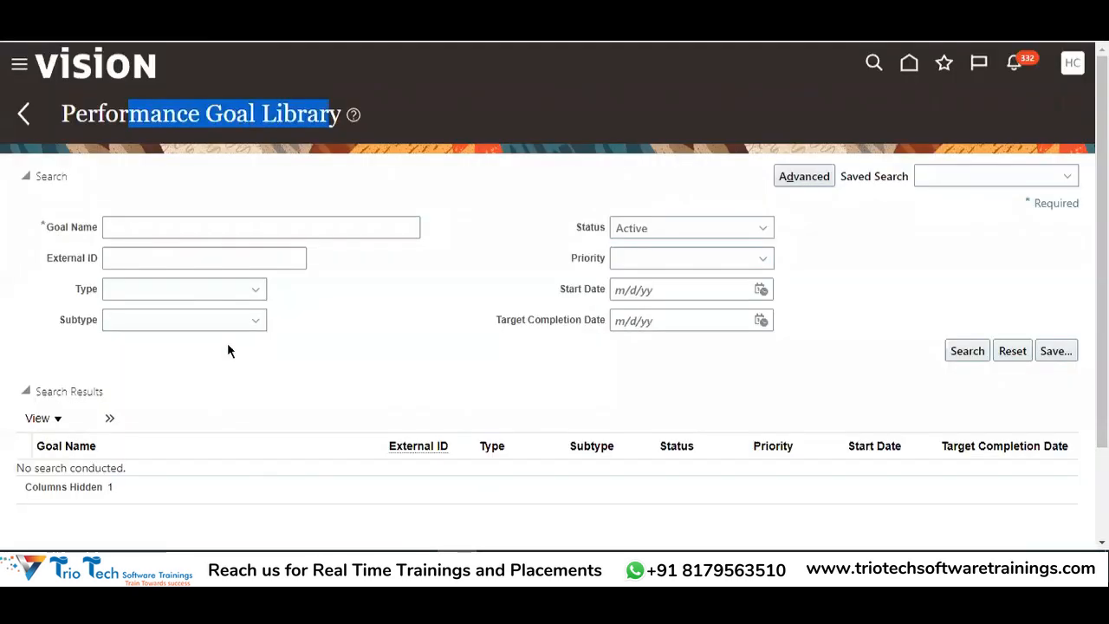
pyautogui.click(110, 418)
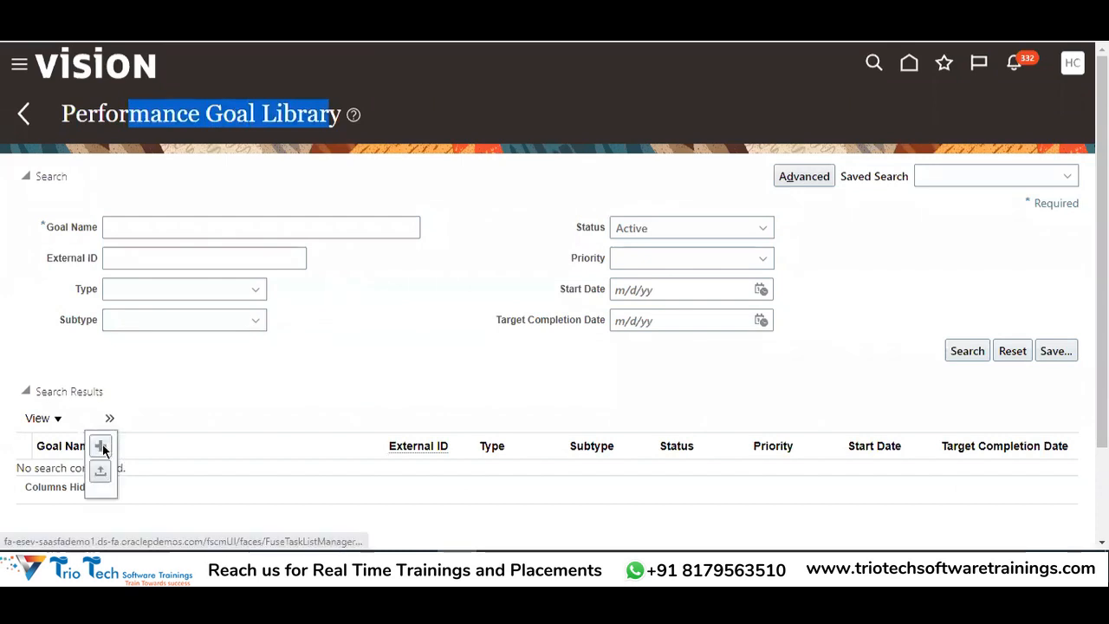
pyautogui.click(101, 447)
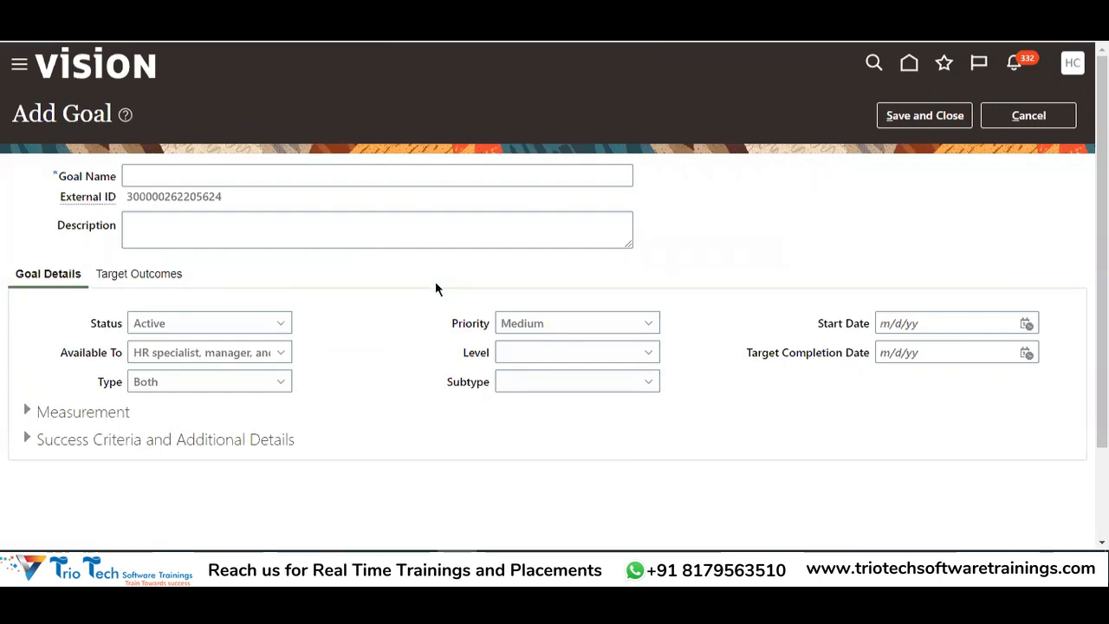
# Paste 'Generate 70% of Sales Revenue' from Excel cell D66 into Goal Name and Description
pyautogui.click(230, 178)
pyautogui.hotkey('alt', 'Tab')
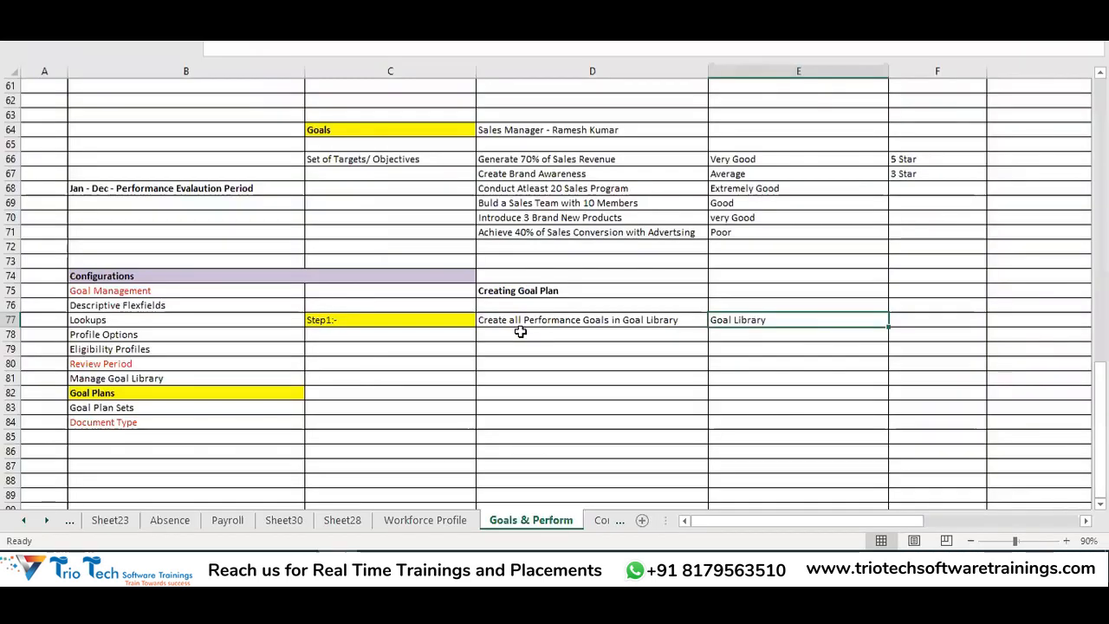
pyautogui.click(516, 161)
pyautogui.hotkey('ctrl', 'c')
pyautogui.hotkey('alt', 'Tab')
pyautogui.hotkey('ctrl', 'v')
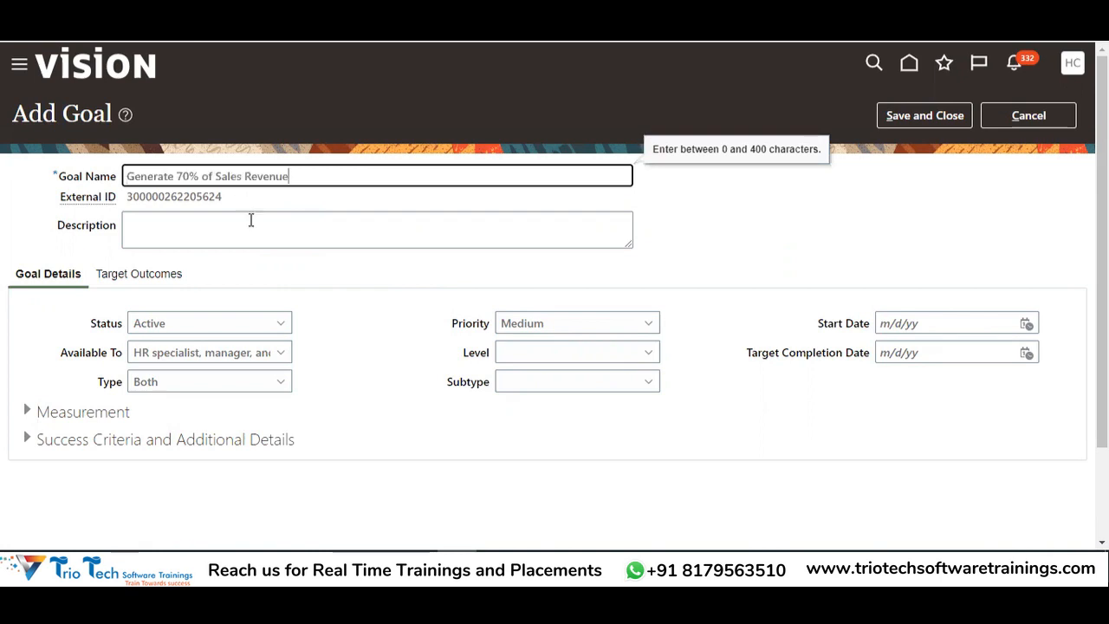
pyautogui.doubleClick(186, 200)
pyautogui.click(195, 228)
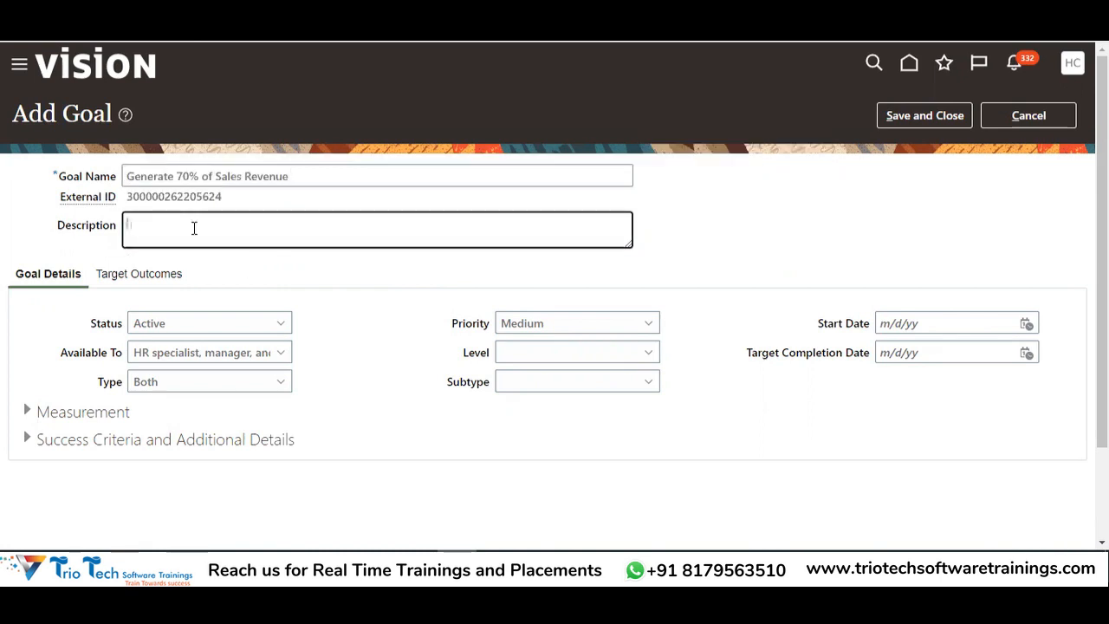
pyautogui.hotkey('ctrl', 'v')
pyautogui.click(712, 235)
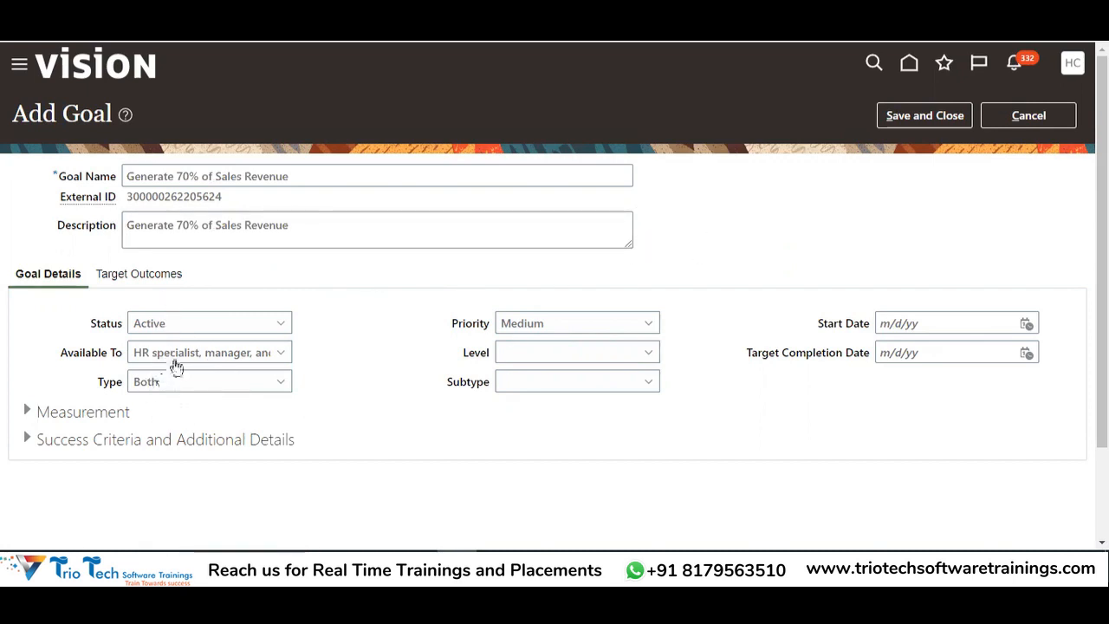
pyautogui.scroll(-2, 188, 388)
pyautogui.scroll(2, 203, 297)
pyautogui.click(166, 330)
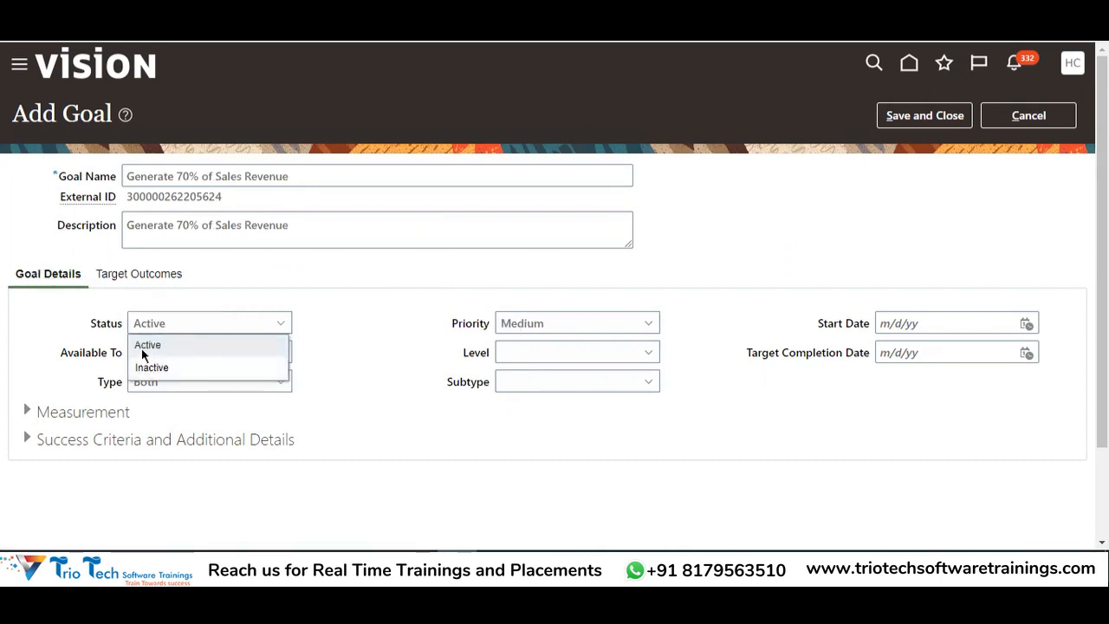
pyautogui.click(147, 344)
pyautogui.click(151, 356)
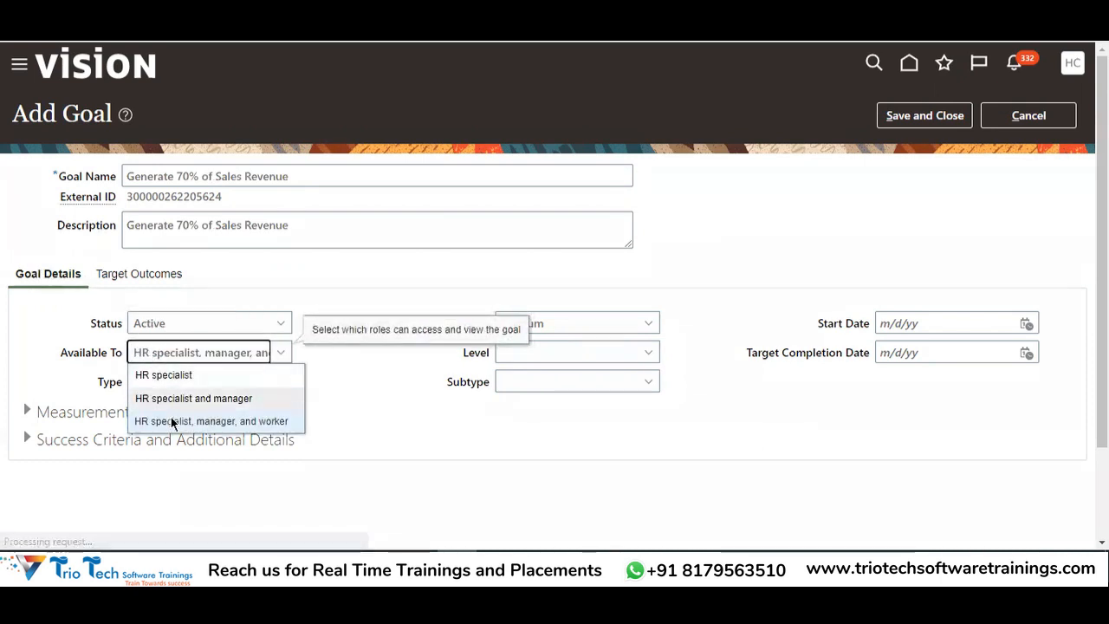
pyautogui.moveTo(294, 183); pyautogui.dragTo(123, 179)
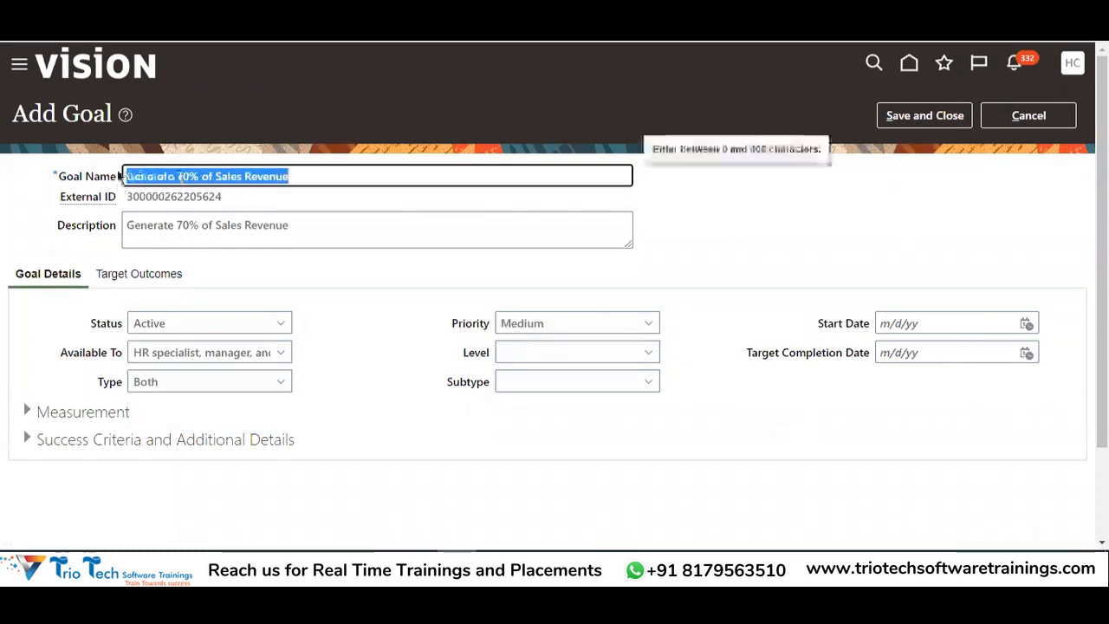
pyautogui.doubleClick(87, 113)
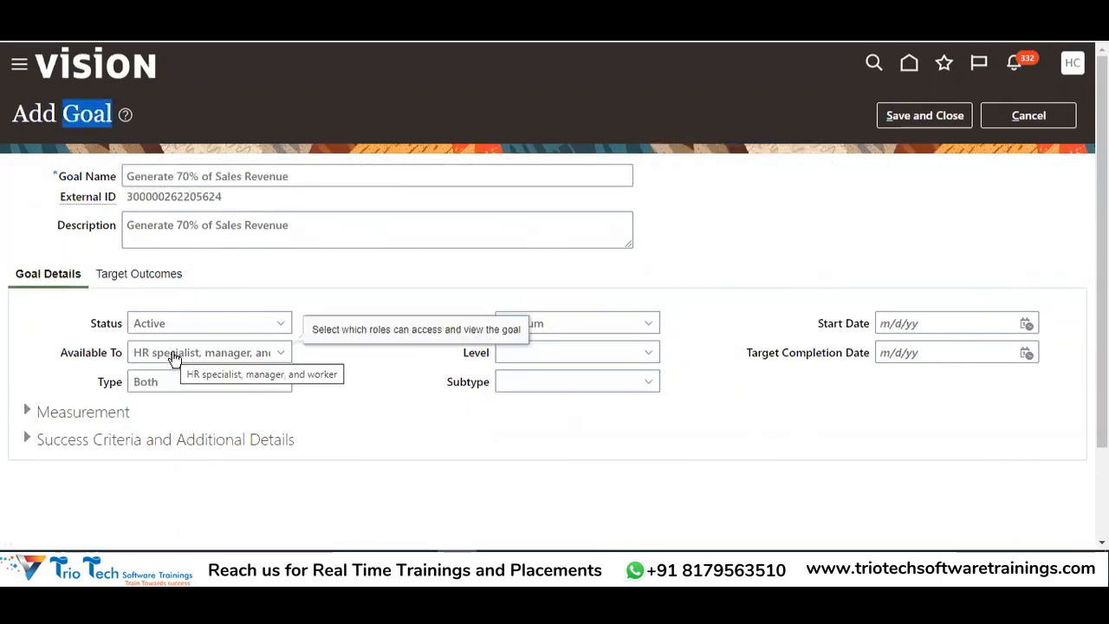
pyautogui.doubleClick(378, 328)
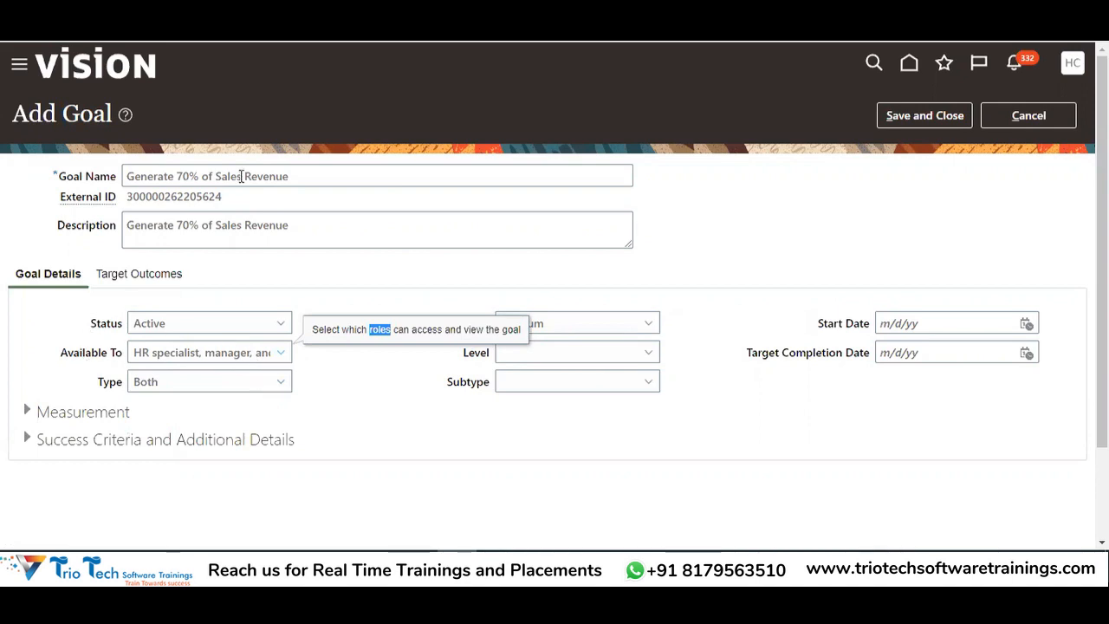
pyautogui.moveTo(307, 178); pyautogui.dragTo(124, 175)
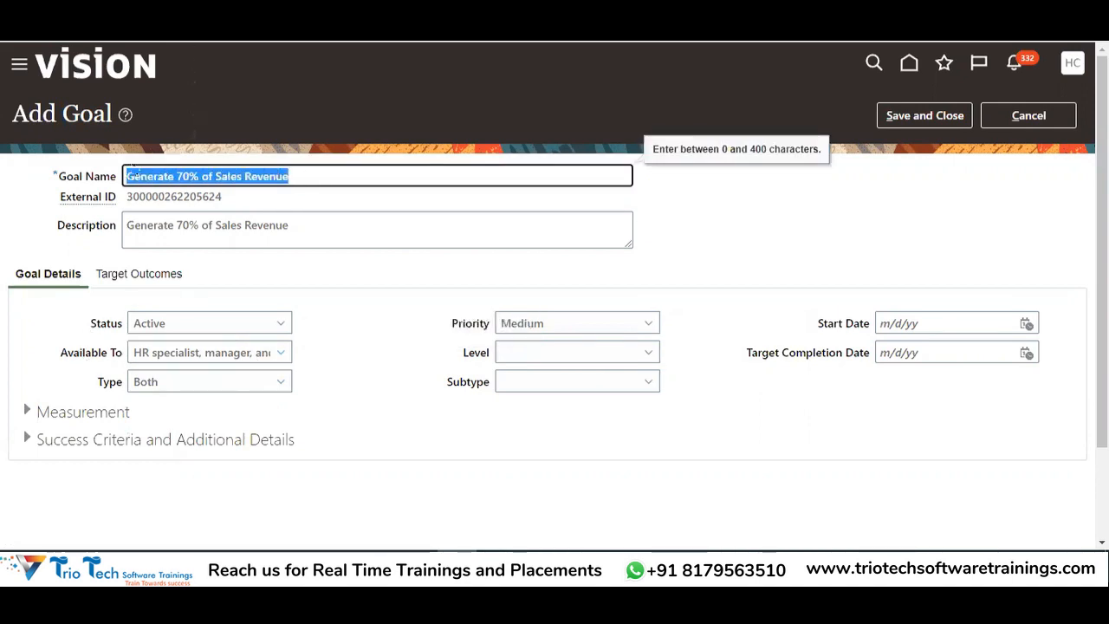
pyautogui.moveTo(54, 353); pyautogui.dragTo(126, 353)
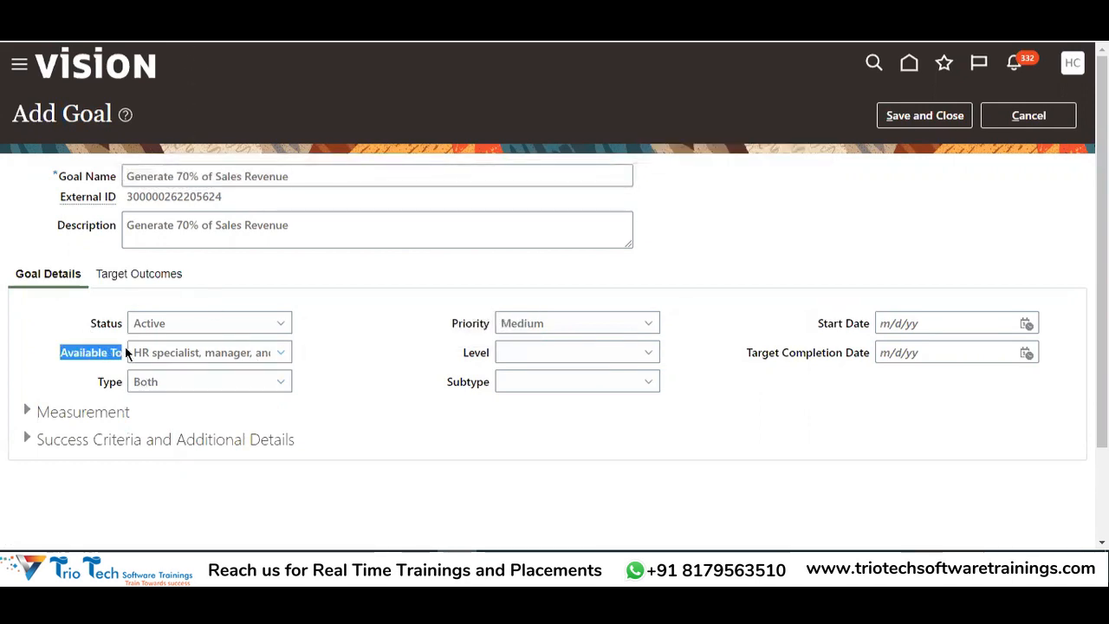
pyautogui.moveTo(297, 178); pyautogui.dragTo(124, 178)
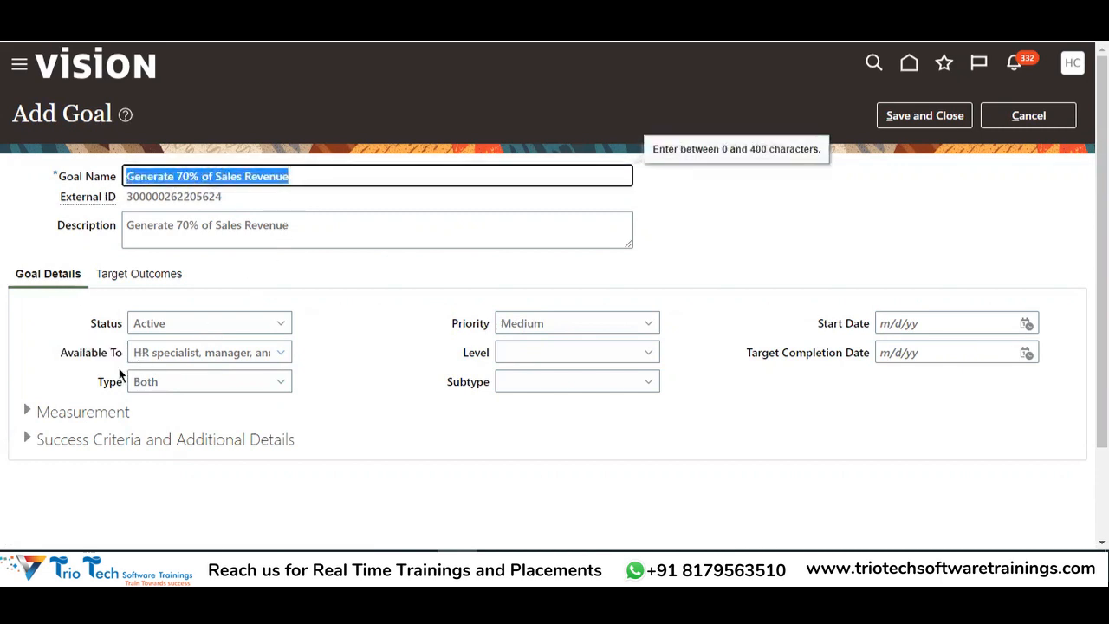
pyautogui.moveTo(55, 357); pyautogui.dragTo(144, 362)
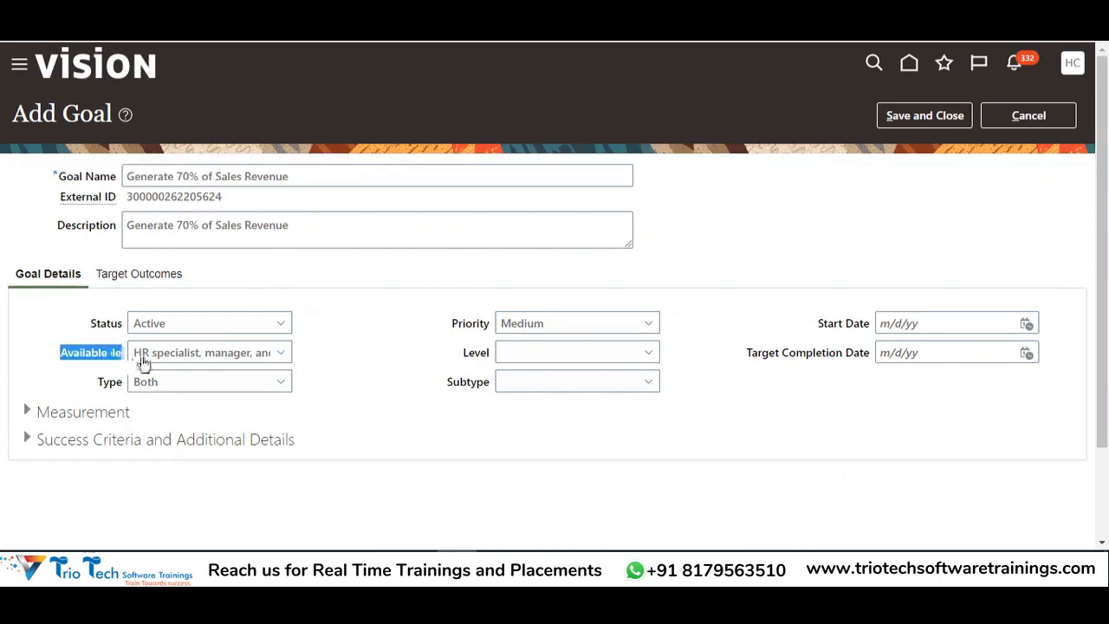
pyautogui.click(146, 360)
pyautogui.click(166, 376)
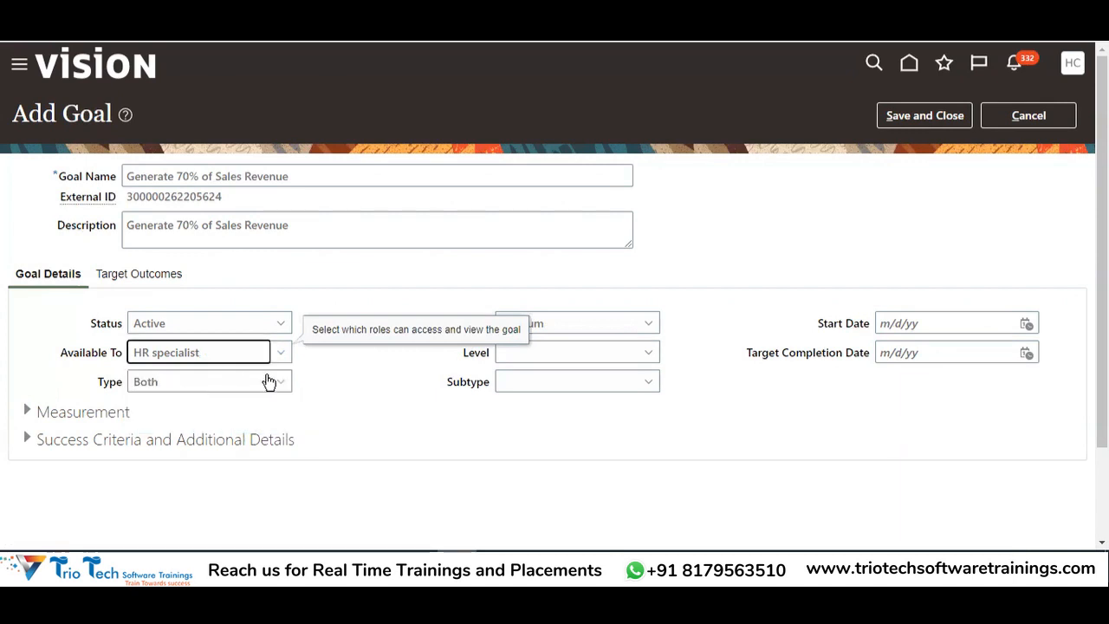
pyautogui.moveTo(305, 176); pyautogui.dragTo(130, 157)
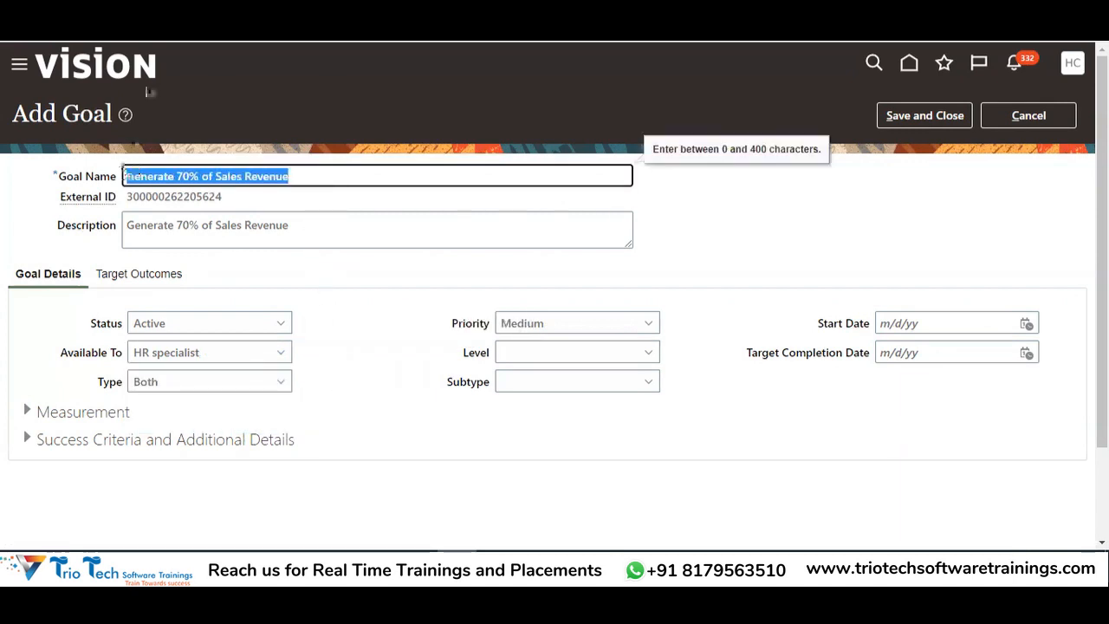
pyautogui.click(550, 203)
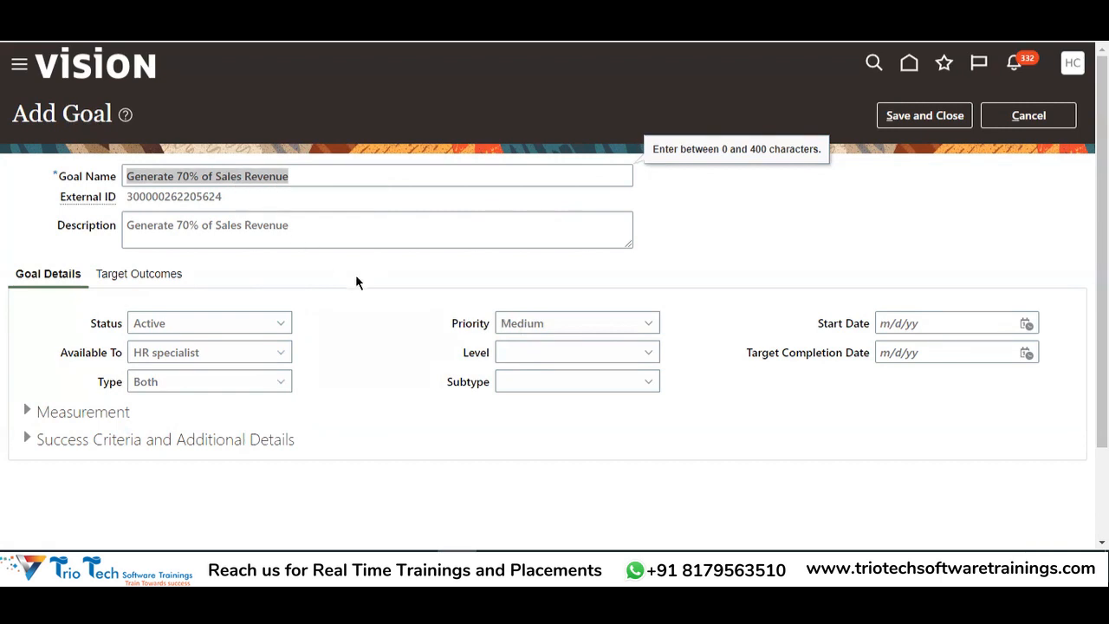
pyautogui.click(214, 362)
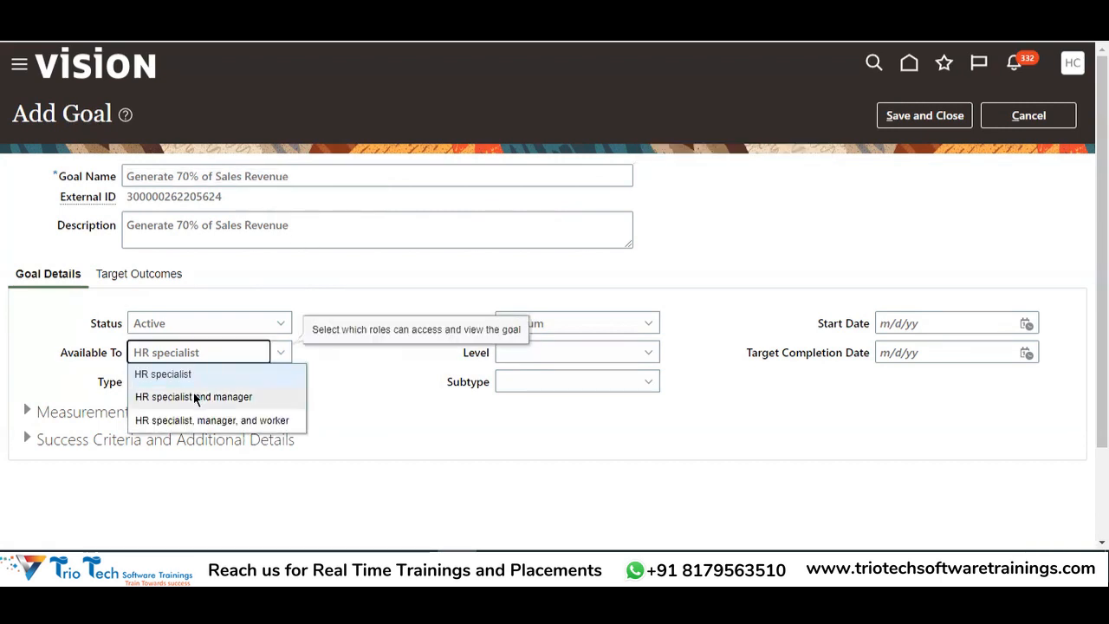
pyautogui.click(193, 396)
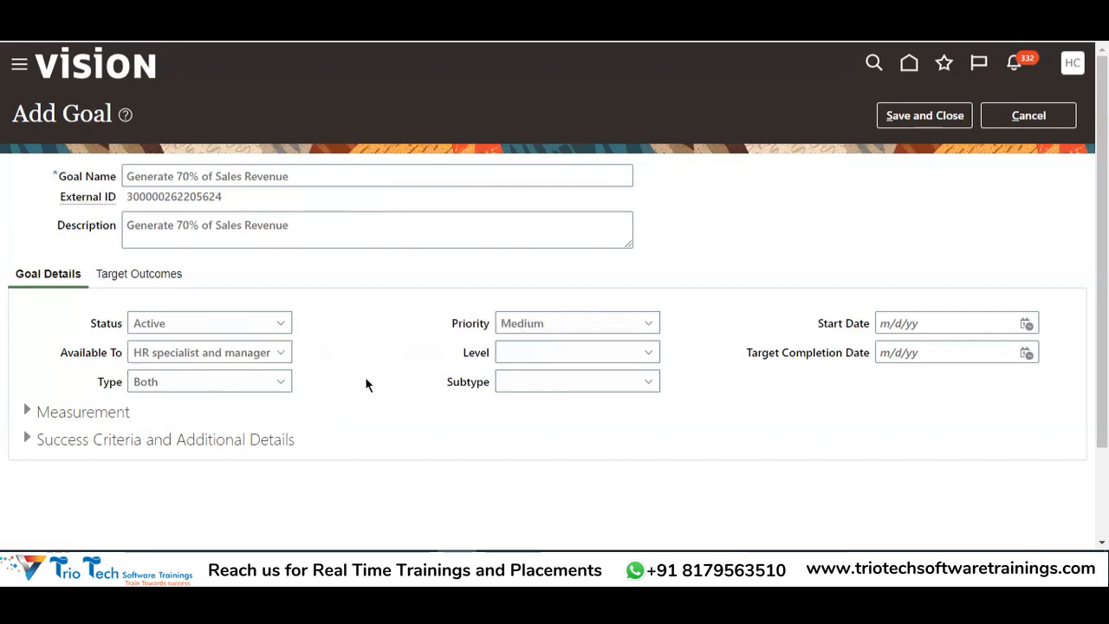
pyautogui.moveTo(307, 177); pyautogui.dragTo(205, 100)
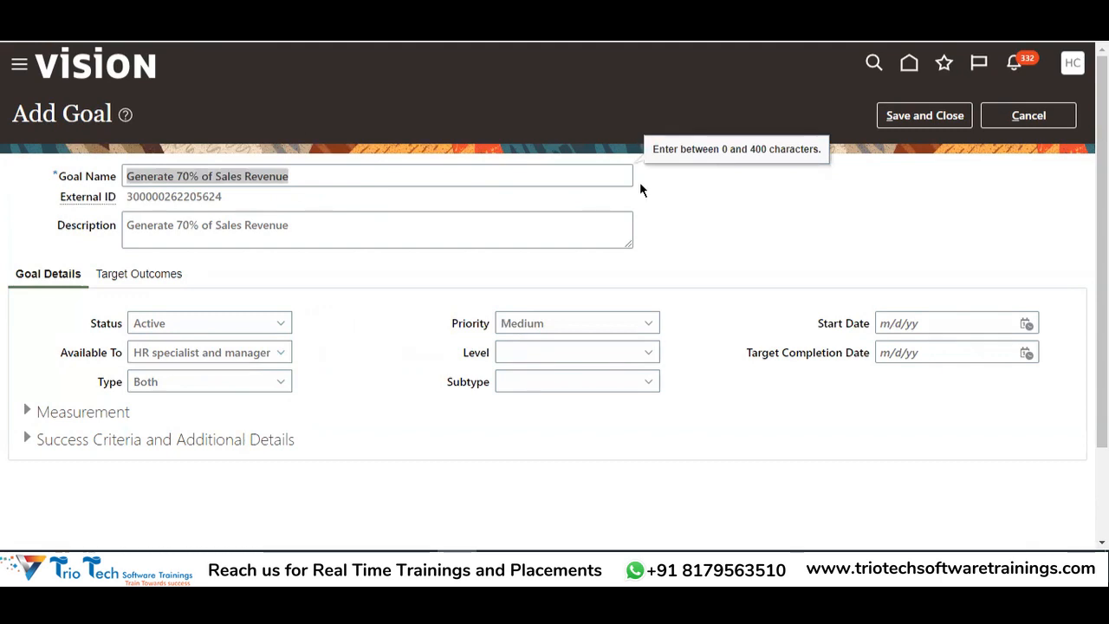
pyautogui.click(243, 365)
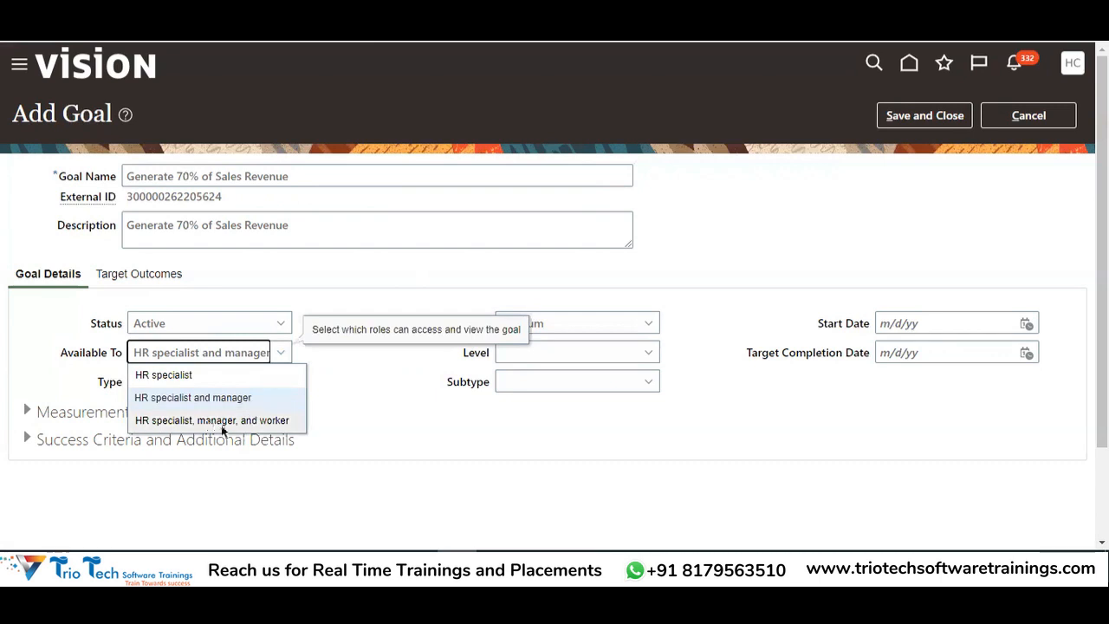
pyautogui.click(217, 421)
pyautogui.click(296, 178)
pyautogui.moveTo(297, 178); pyautogui.dragTo(76, 183)
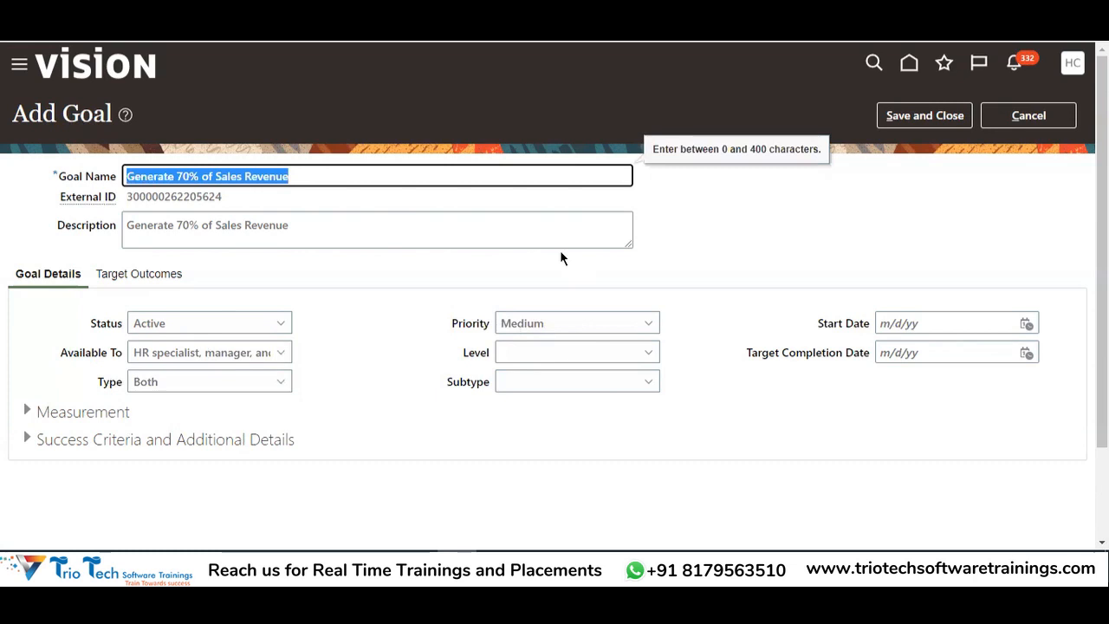
pyautogui.click(457, 565)
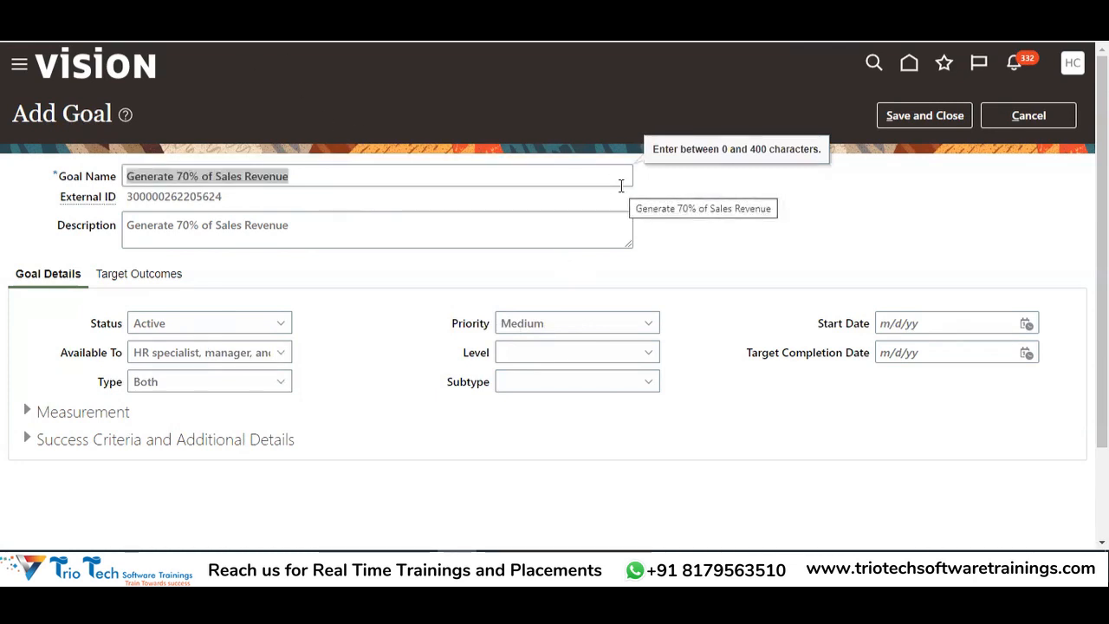
pyautogui.click(183, 355)
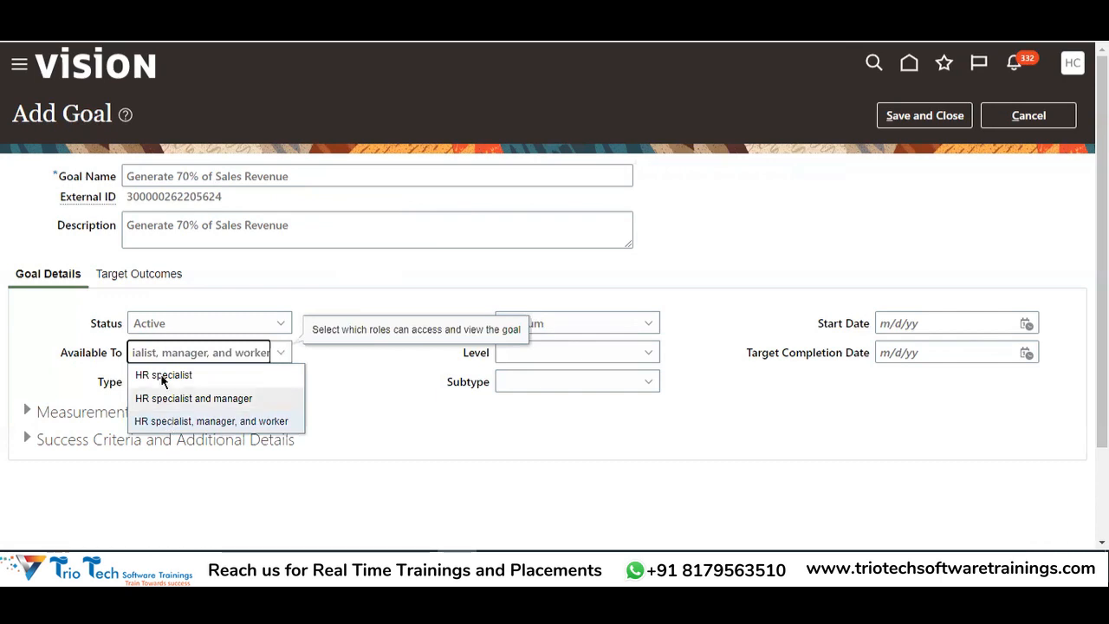
pyautogui.doubleClick(380, 329)
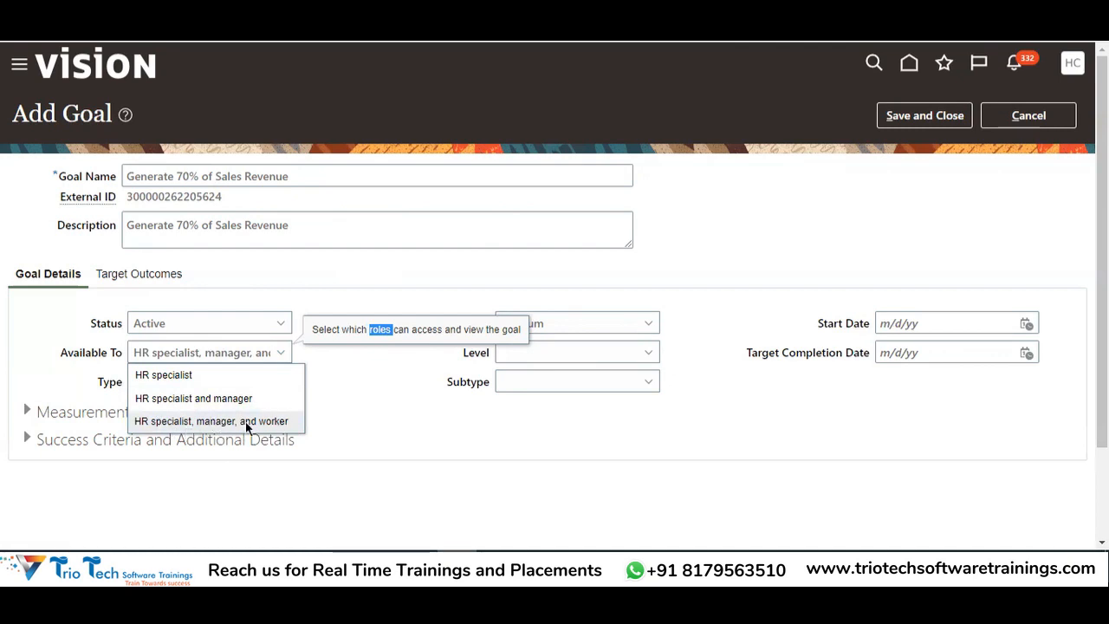
pyautogui.click(206, 423)
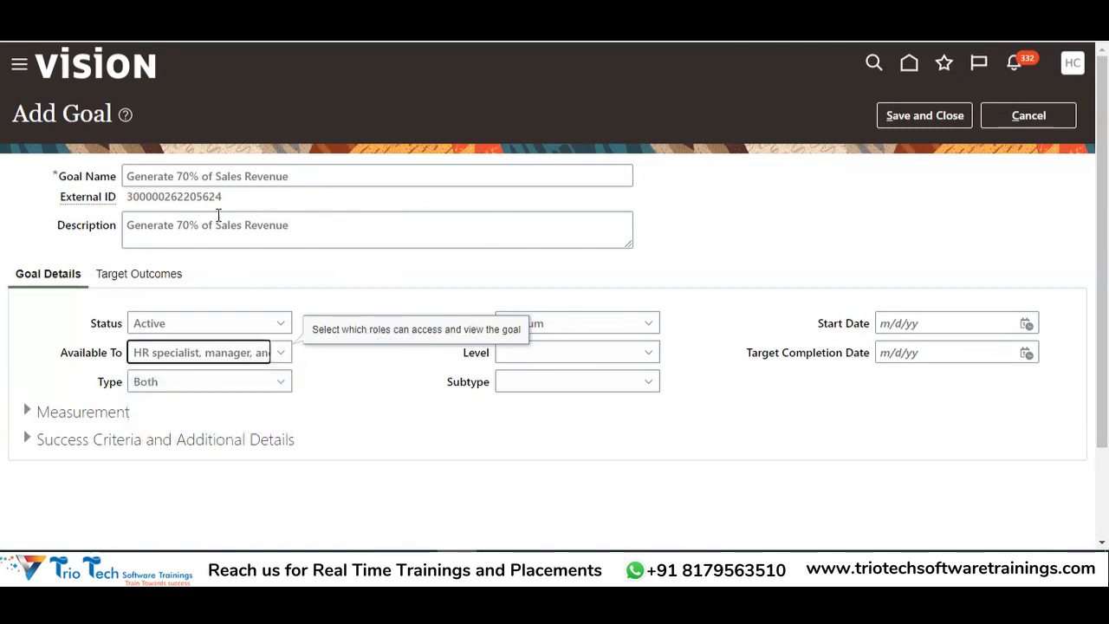
pyautogui.click(188, 353)
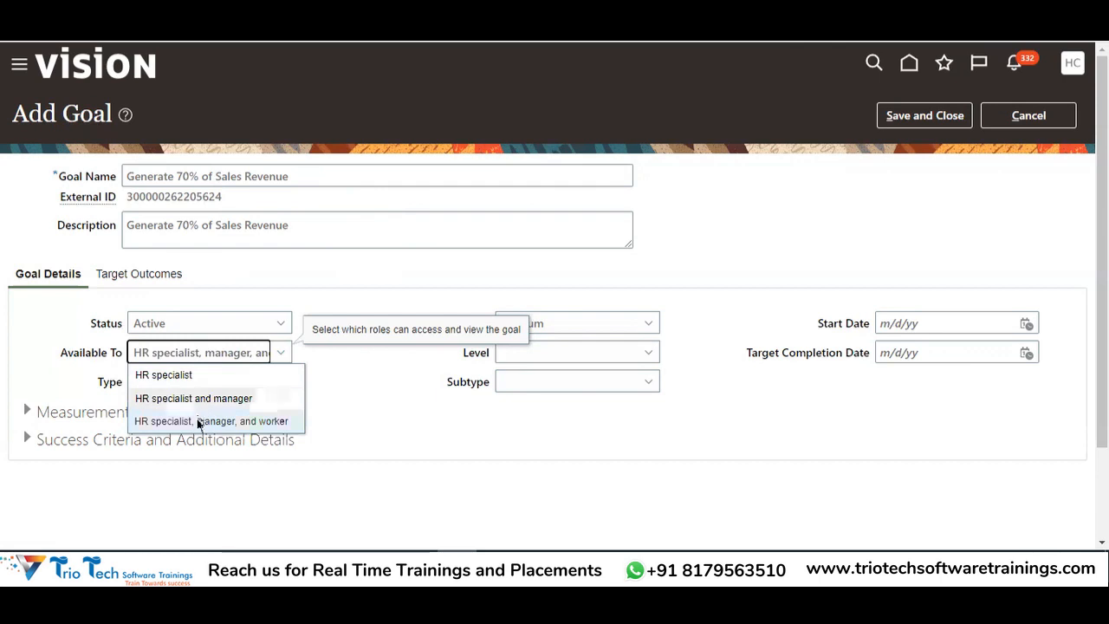
pyautogui.click(197, 421)
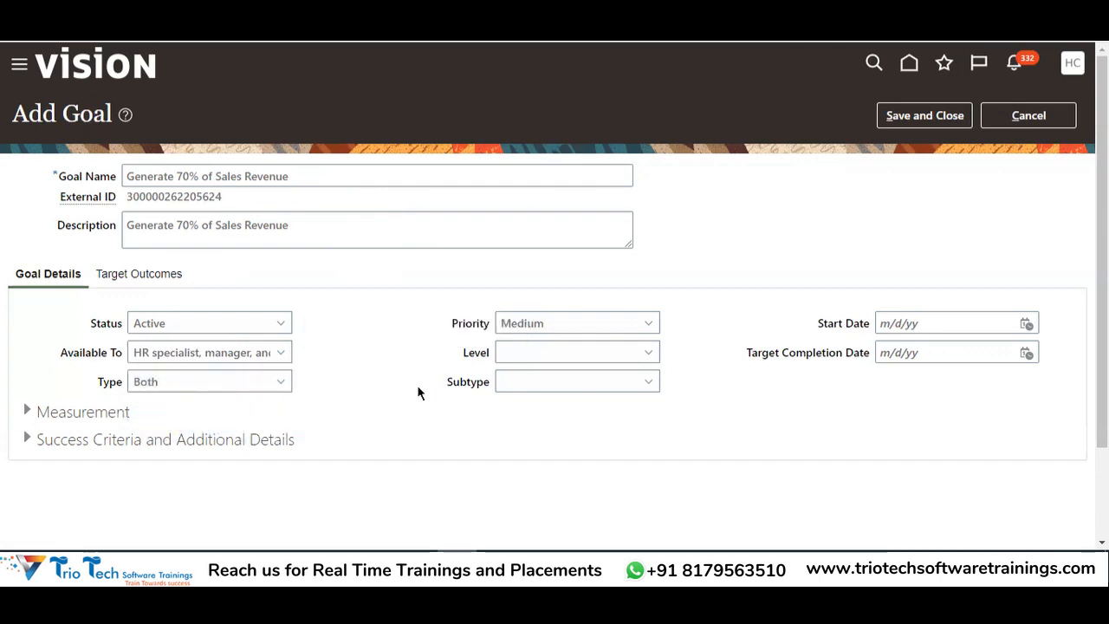
pyautogui.click(135, 388)
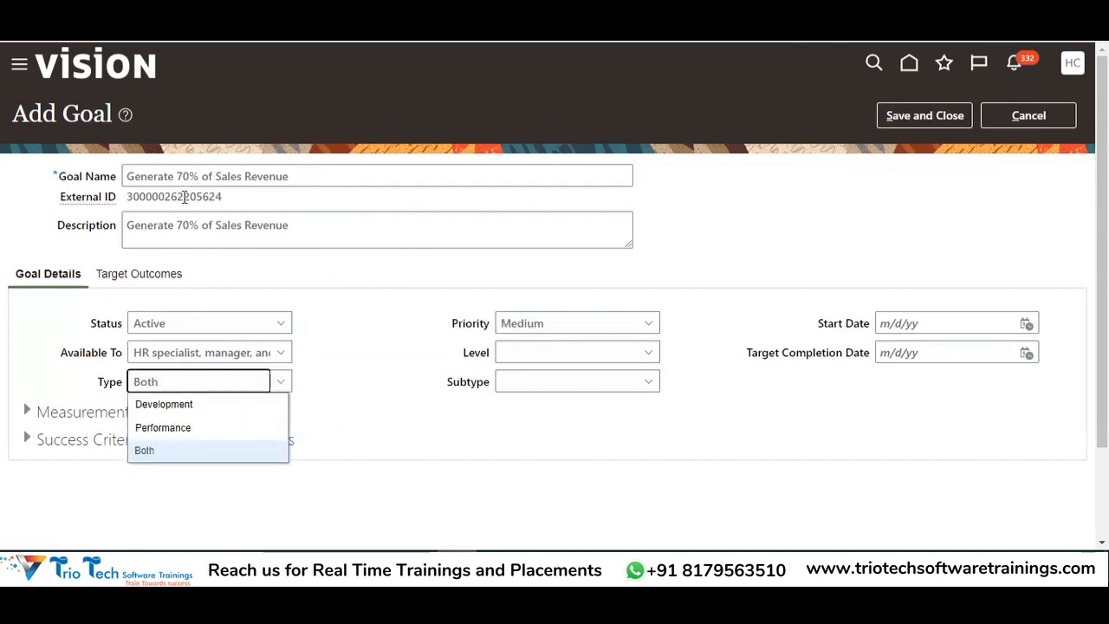
pyautogui.click(144, 450)
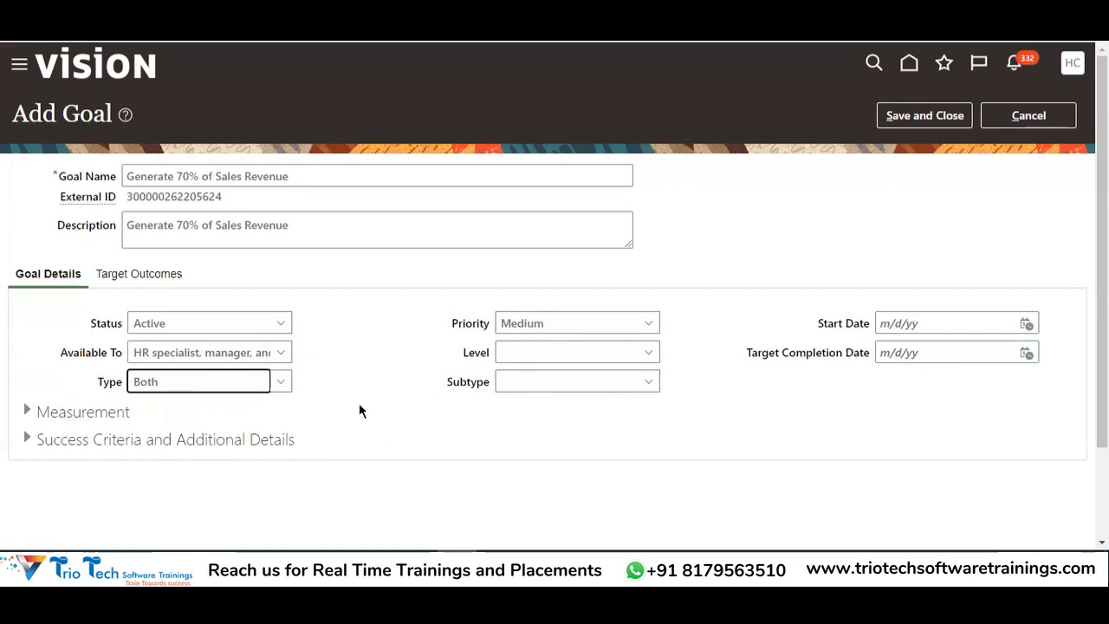
pyautogui.click(560, 328)
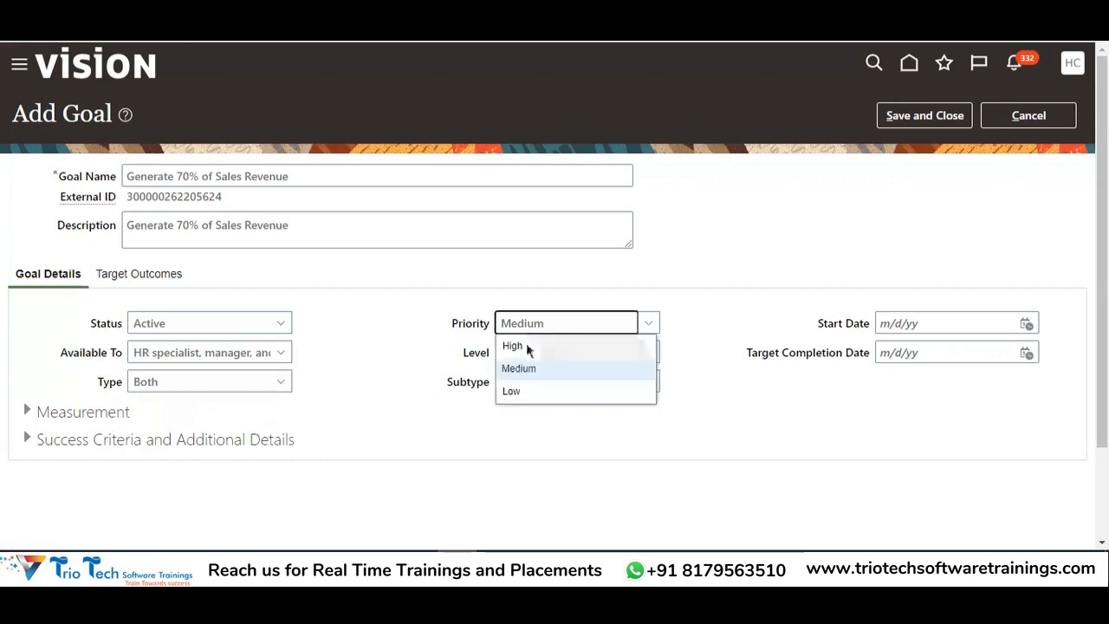
pyautogui.click(512, 391)
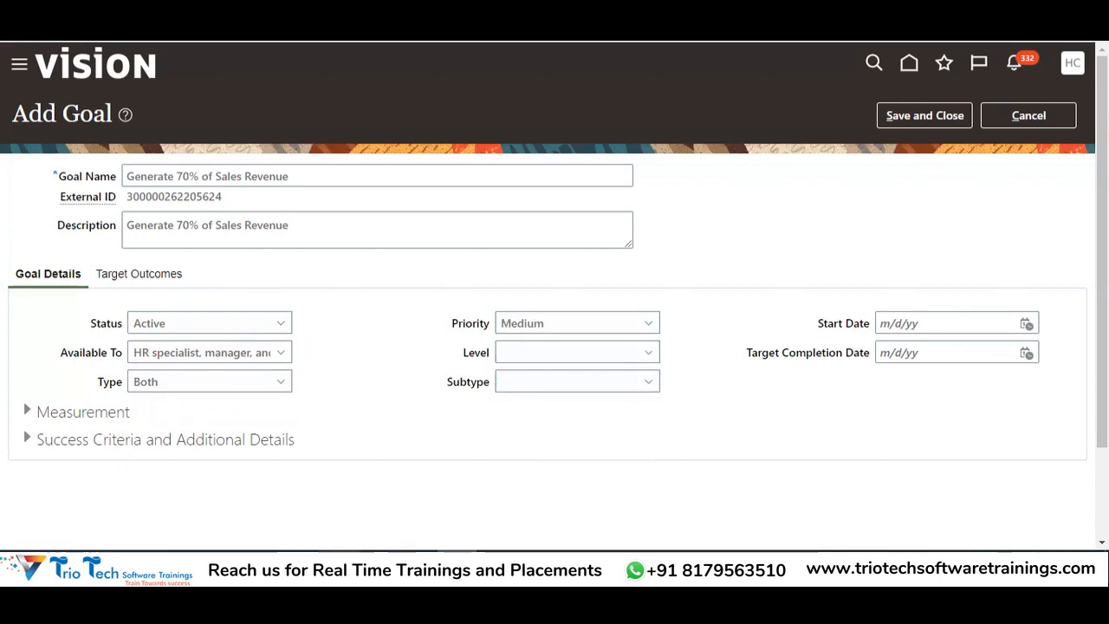
pyautogui.hotkey('alt', 'Tab')
# Select the goal names in D66:D71 and clear the pending copy, leaving D66 active
pyautogui.moveTo(547, 240); pyautogui.dragTo(539, 161)
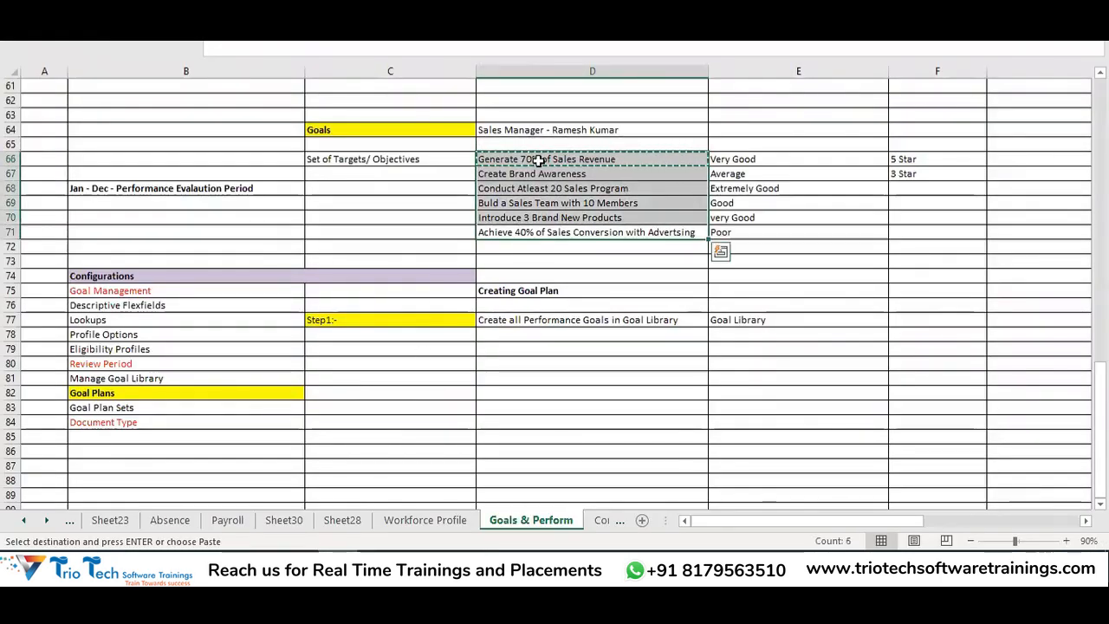
pyautogui.click(678, 462)
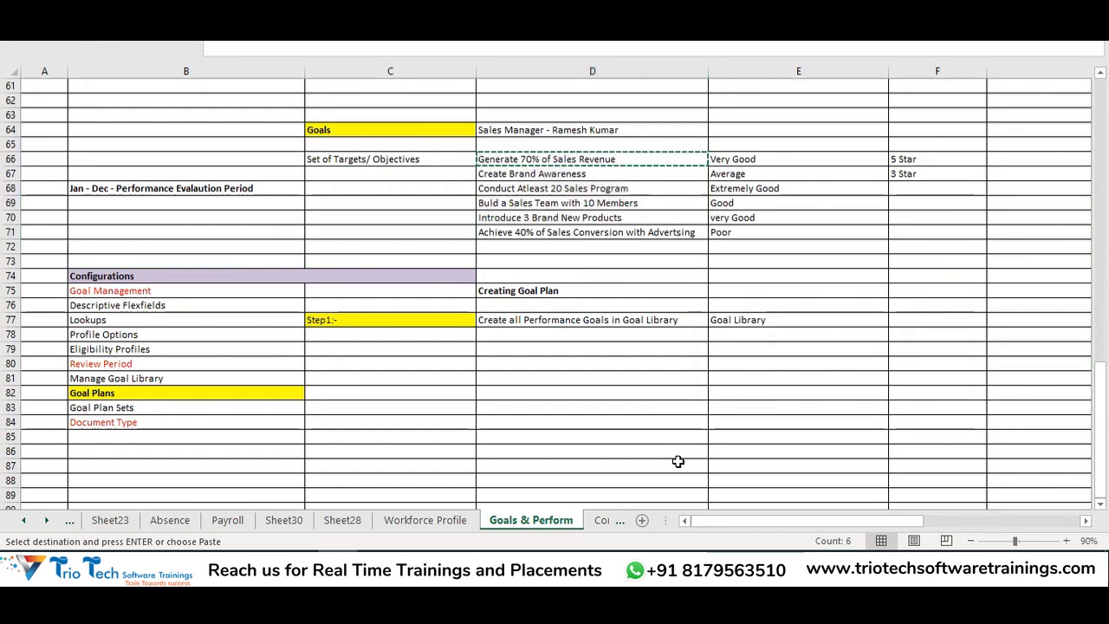
pyautogui.click(582, 233)
pyautogui.press('Escape')
pyautogui.moveTo(579, 159); pyautogui.dragTo(564, 232)
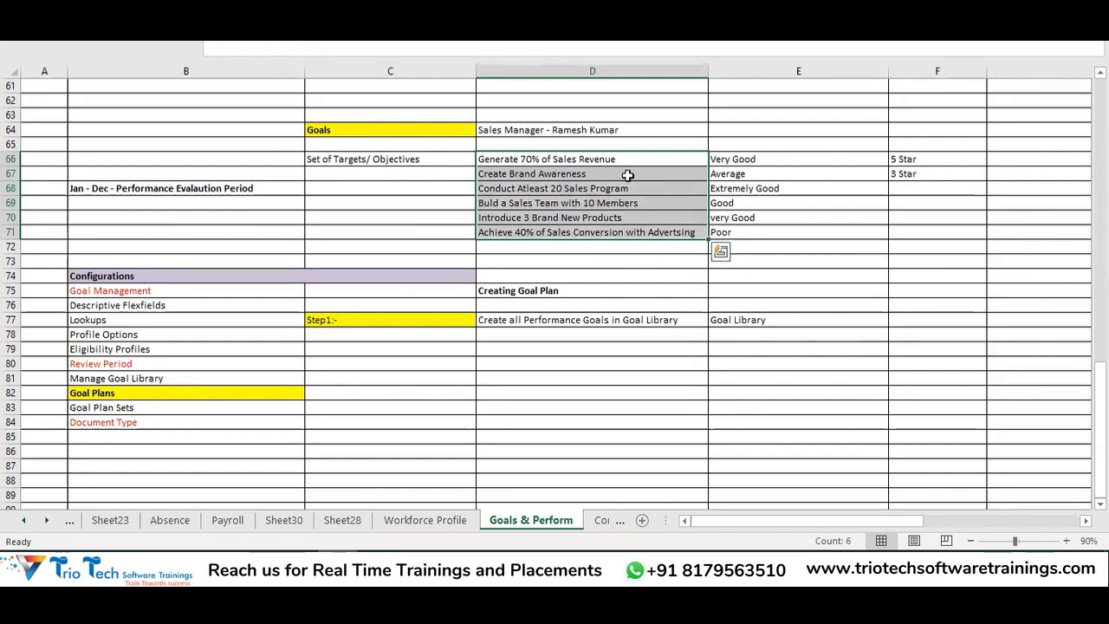
pyautogui.moveTo(609, 158); pyautogui.dragTo(630, 232)
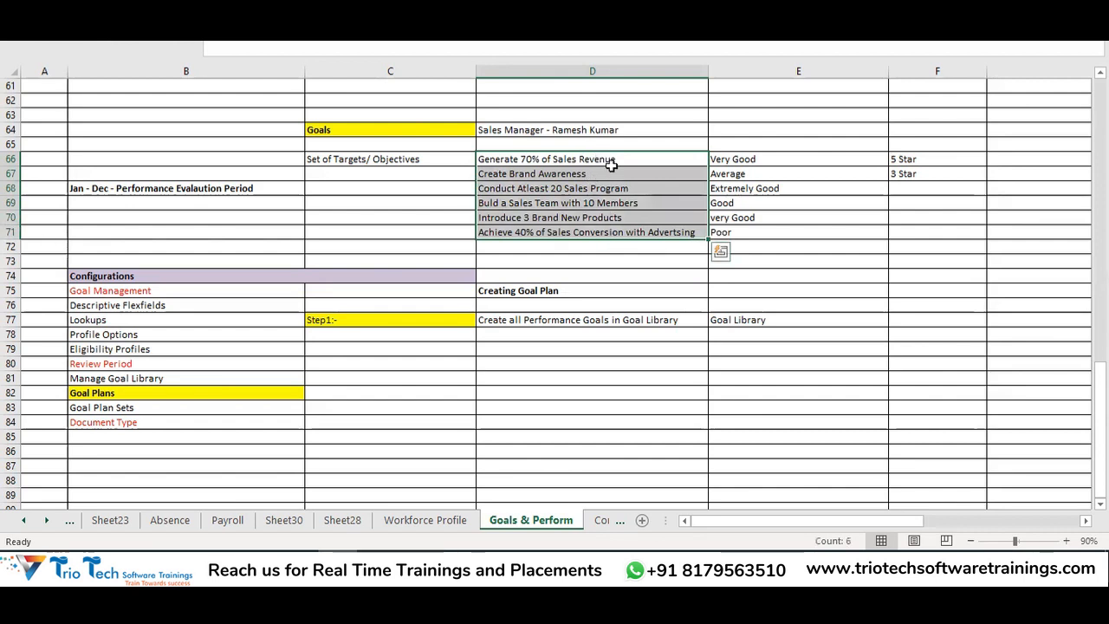
pyautogui.click(609, 160)
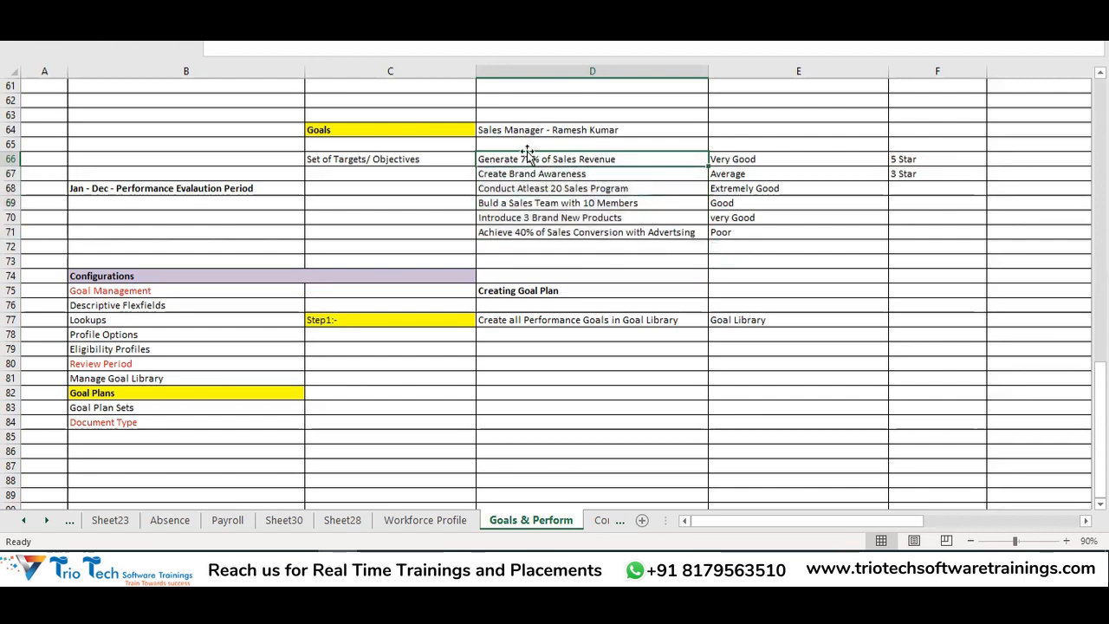
# Enter weights 50%, 10% and 5% in cells G66, G67 and G68
pyautogui.click(997, 158)
pyautogui.write('50%')
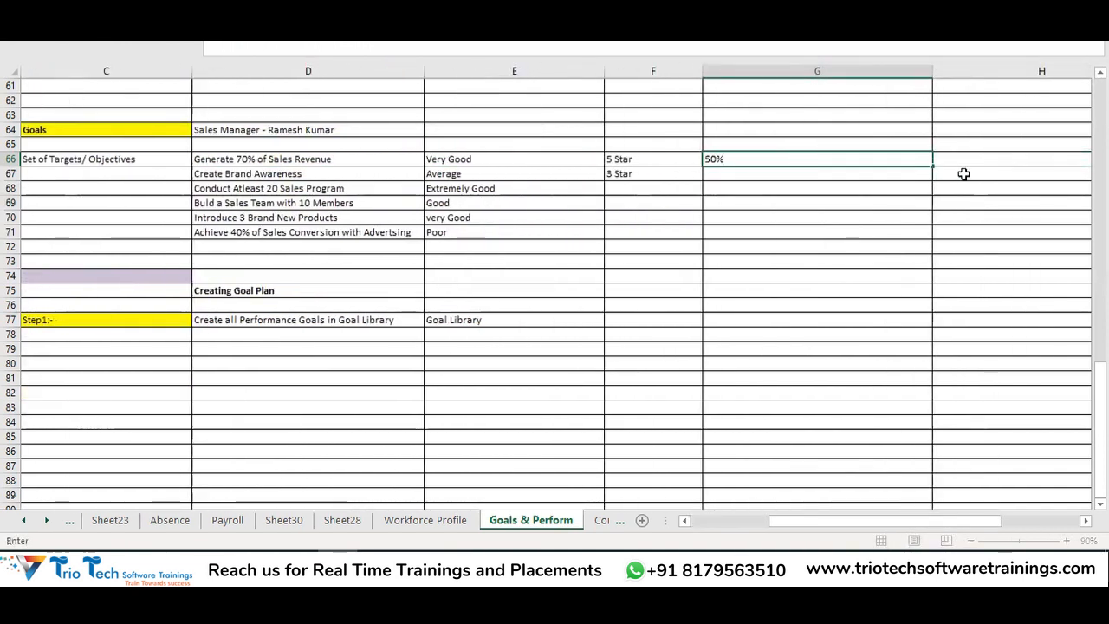
pyautogui.click(714, 175)
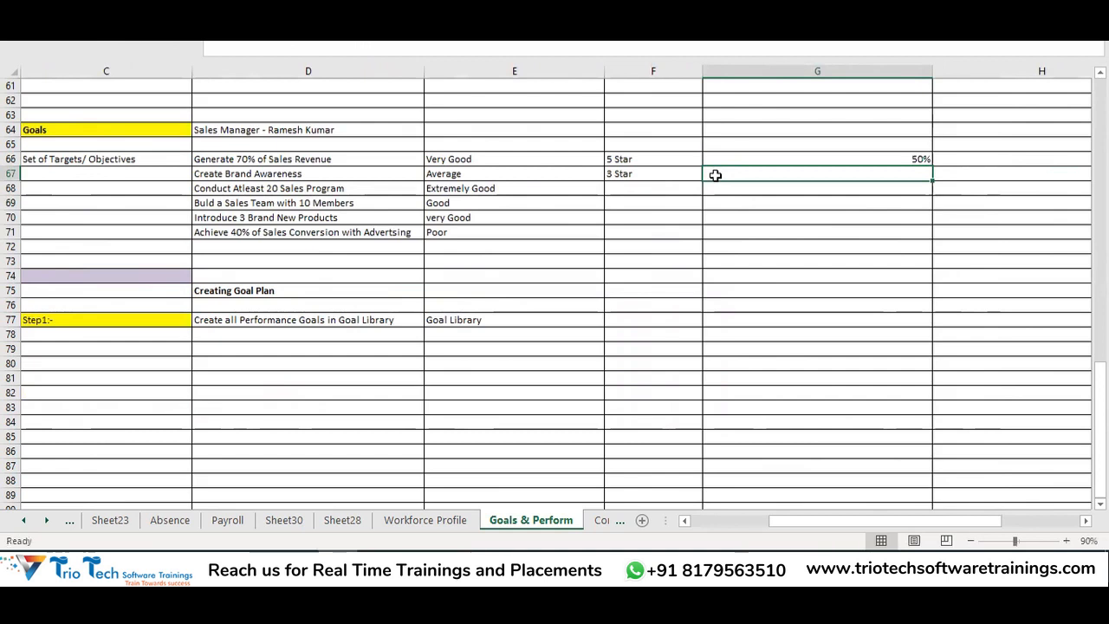
pyautogui.write('10%')
pyautogui.press('Tab')
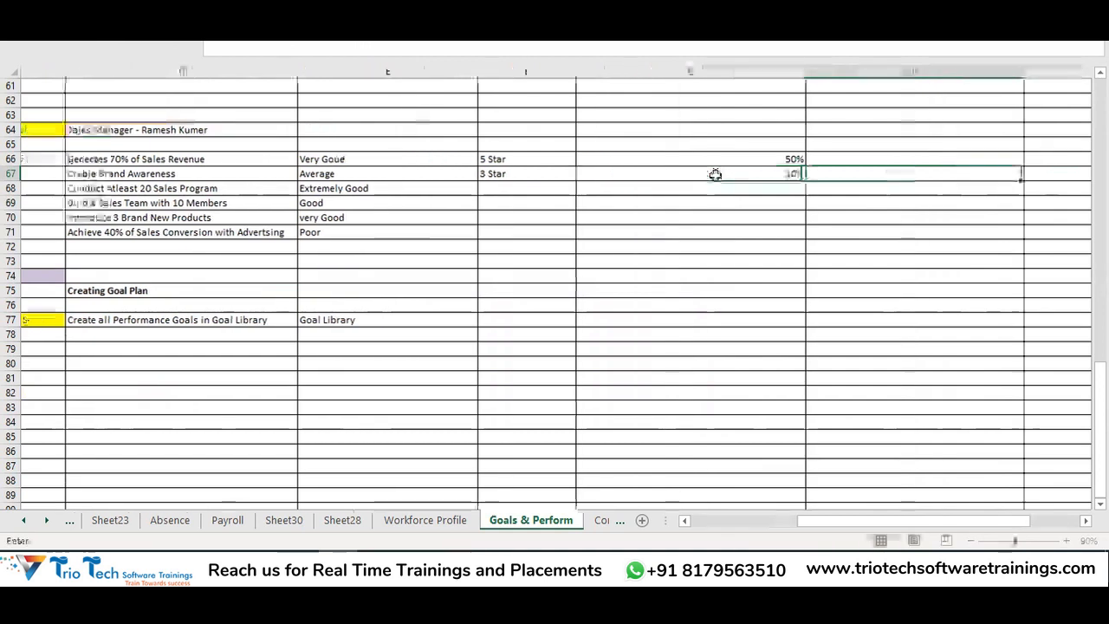
pyautogui.click(730, 190)
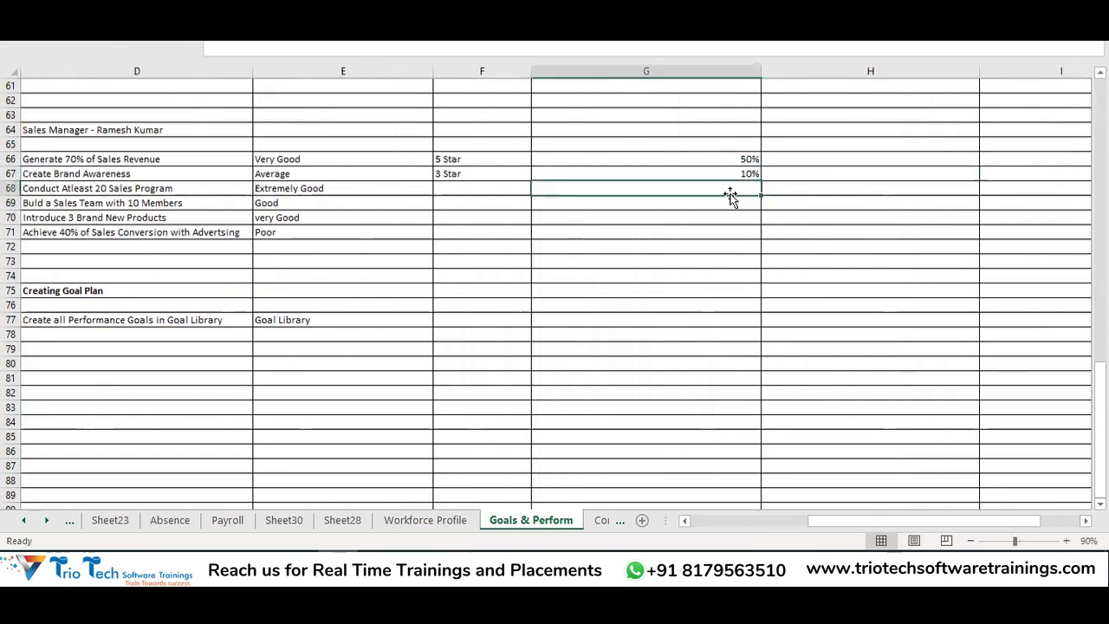
pyautogui.write('5')
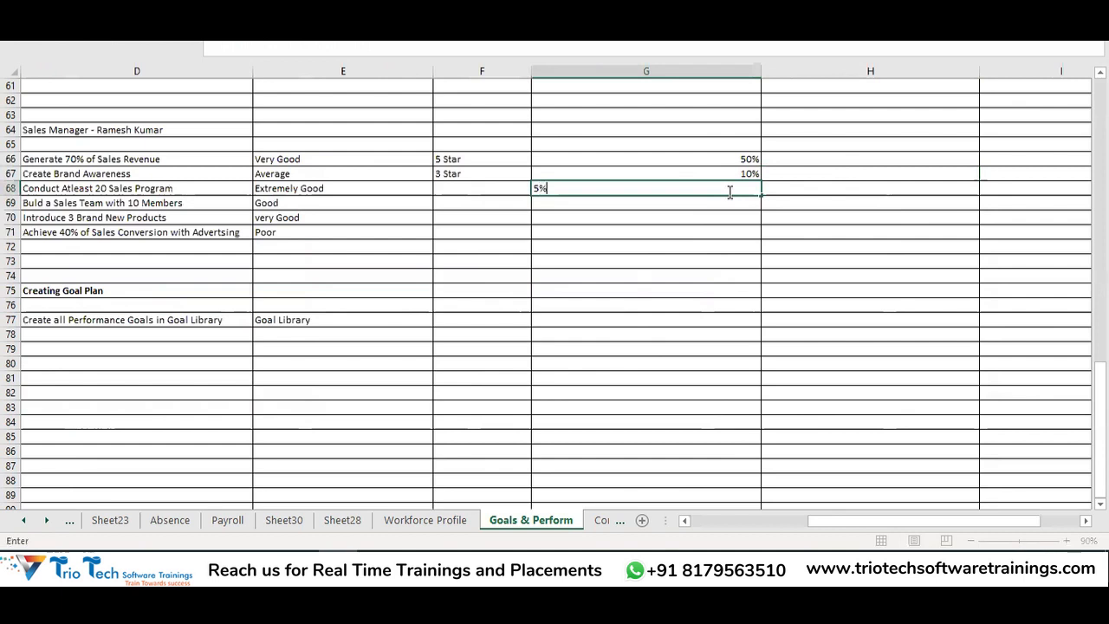
pyautogui.click(703, 267)
# Enter weights 10% in G69 and 20% in G70, removing the stray entry in H69
pyautogui.click(710, 201)
pyautogui.write('10%')
pyautogui.press('Tab')
pyautogui.write('20')
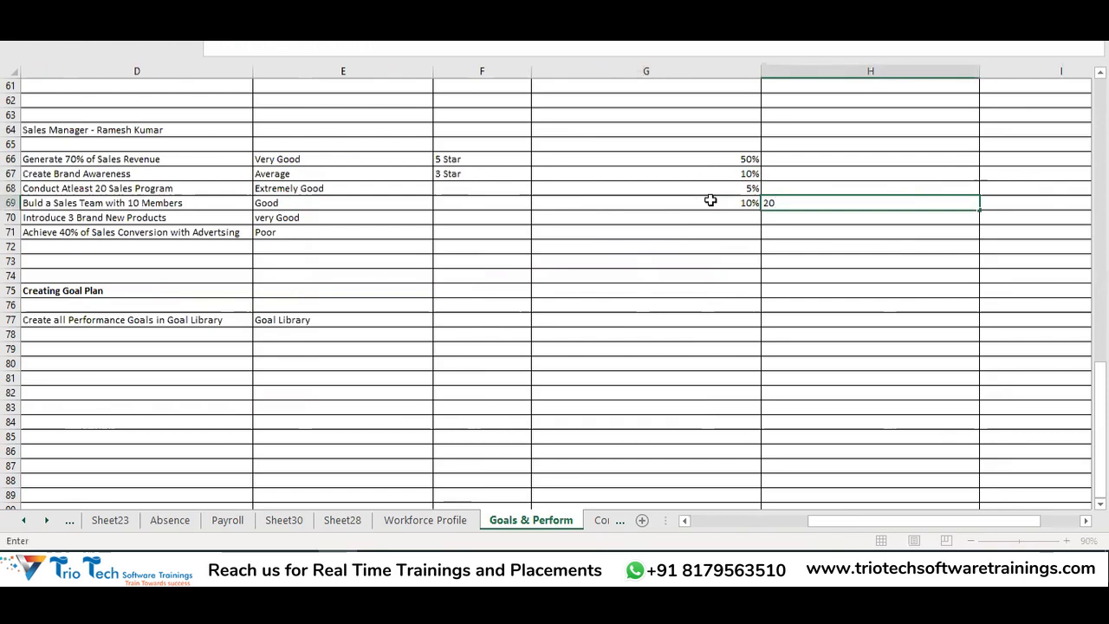
pyautogui.press('BackSpace')
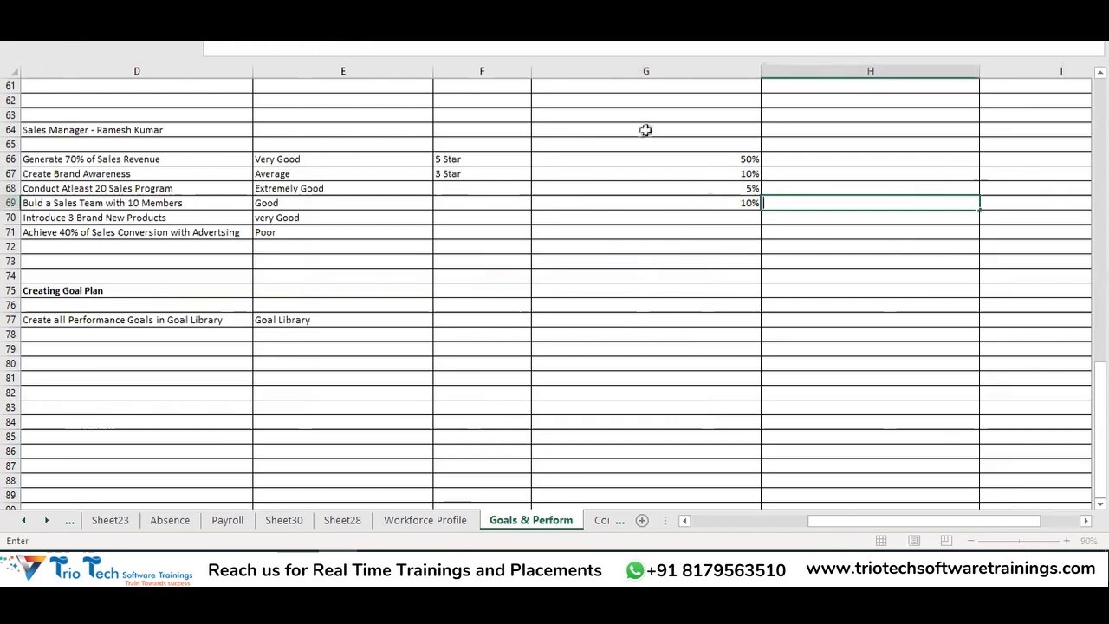
pyautogui.click(735, 217)
pyautogui.write('20')
pyautogui.click(609, 390)
pyautogui.press('Left')
pyautogui.press('Left')
pyautogui.press('Left')
pyautogui.press('Left')
pyautogui.press('Left')
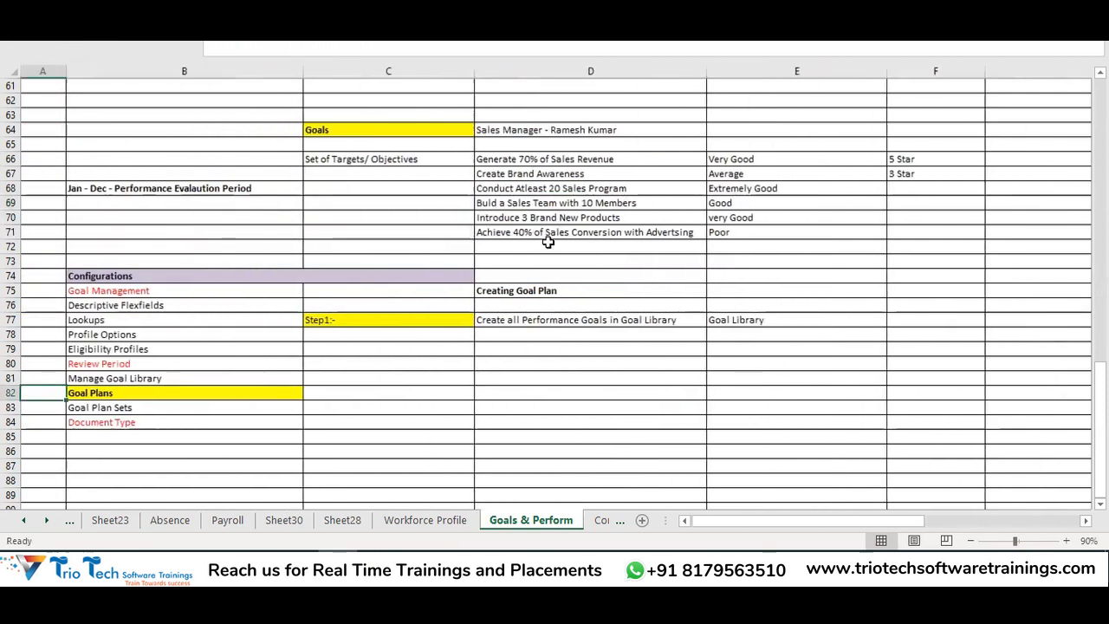
# Reselect the goal names D66:D71 and return to the Oracle Add Goal page's Priority list
pyautogui.moveTo(574, 160); pyautogui.dragTo(589, 233)
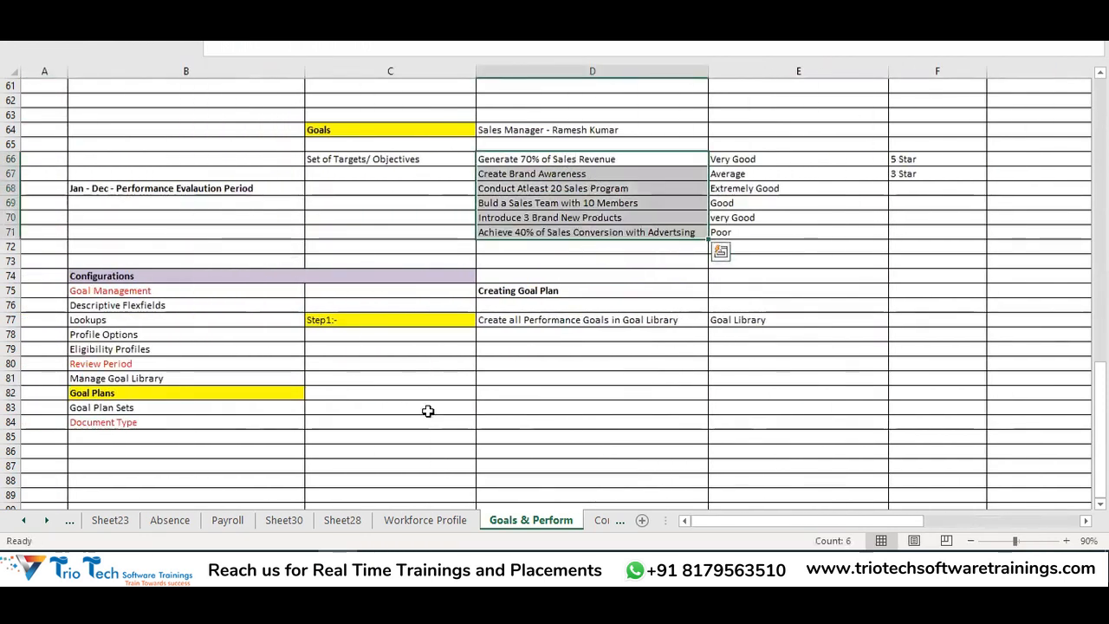
pyautogui.hotkey('alt', 'Tab')
pyautogui.click(547, 324)
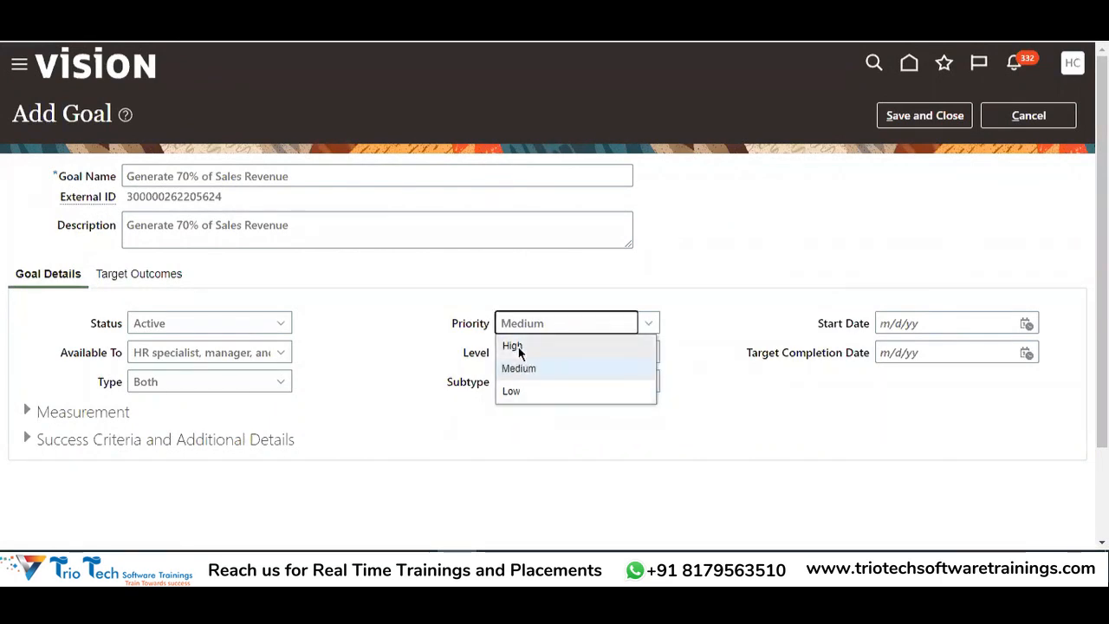
# Change the goal's priority to High, then set it back to Medium
pyautogui.moveTo(323, 175); pyautogui.dragTo(154, 161)
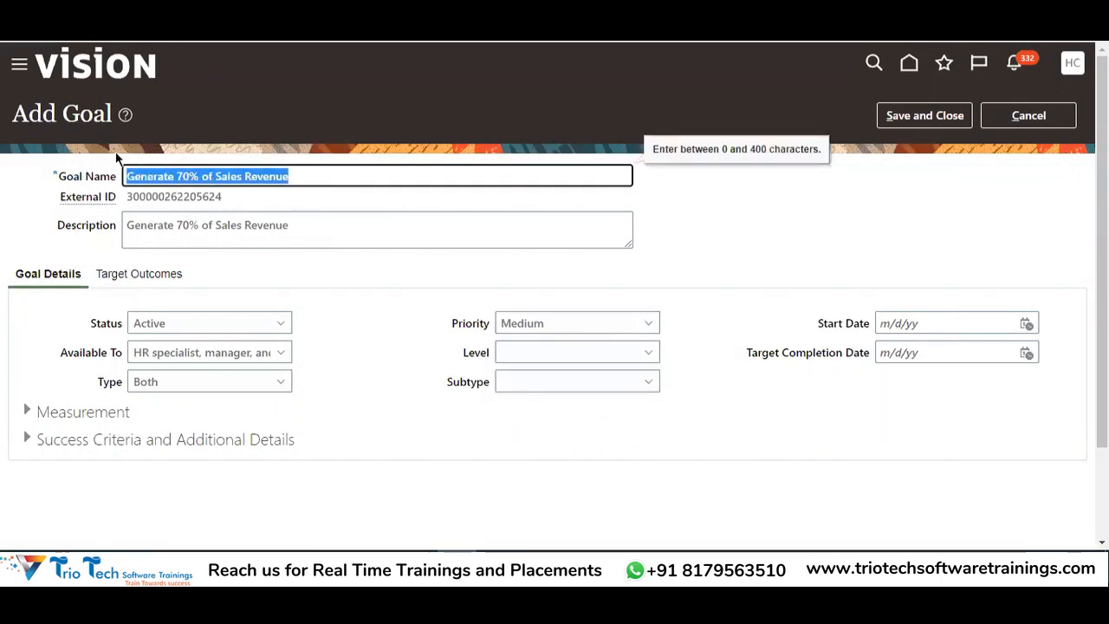
pyautogui.click(532, 324)
pyautogui.click(527, 346)
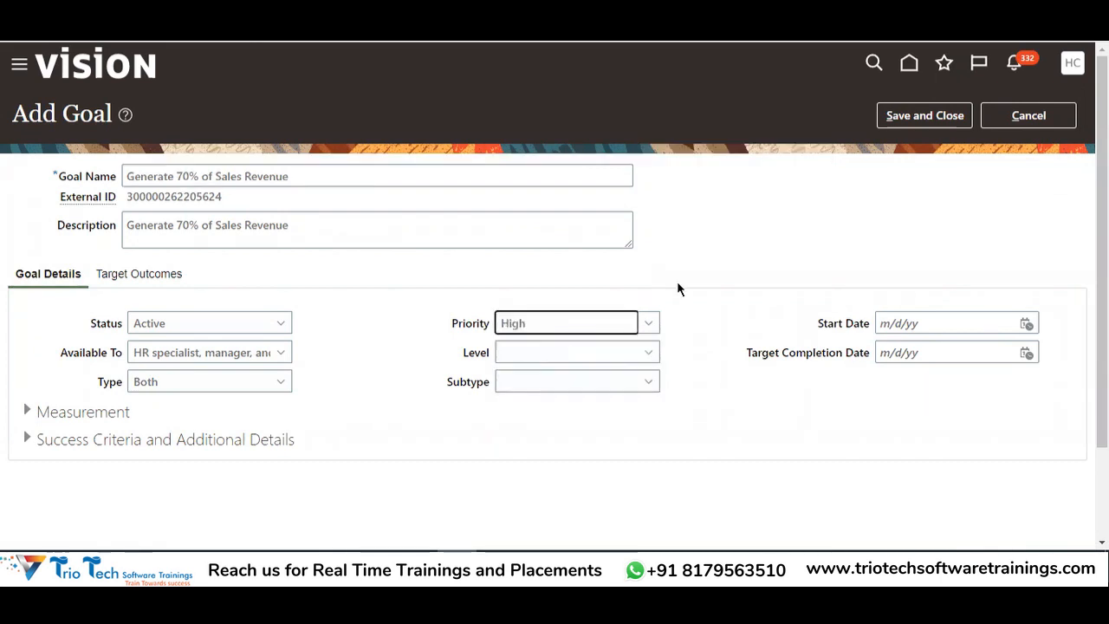
pyautogui.click(589, 324)
pyautogui.click(523, 369)
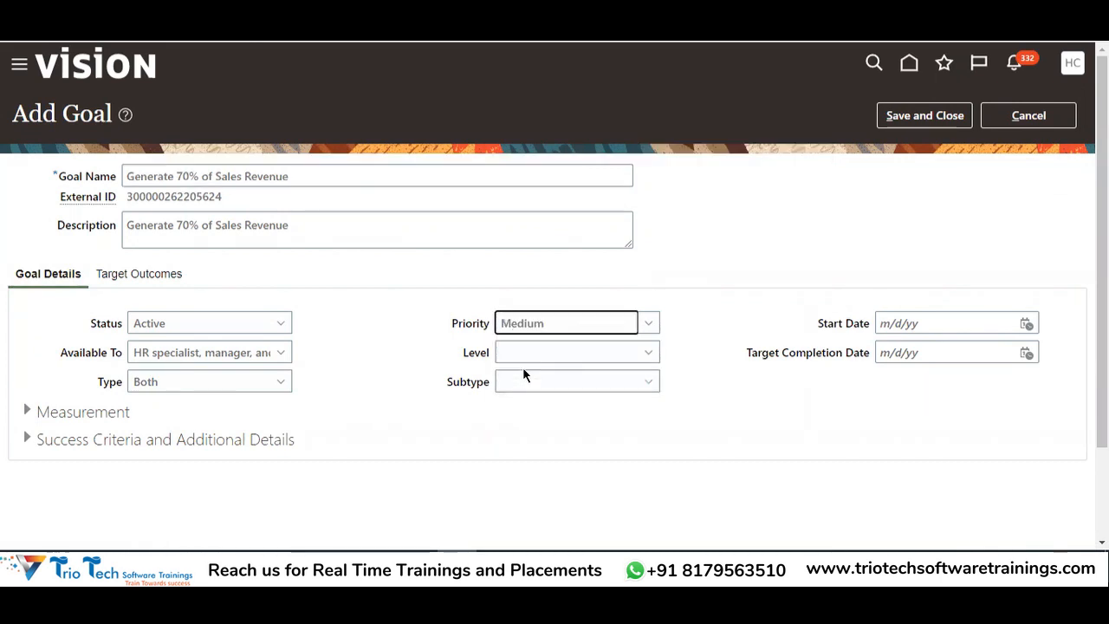
pyautogui.moveTo(460, 361); pyautogui.dragTo(720, 338)
# Set the Start Date to 1/1/22 using the calendar picker
pyautogui.click(953, 323)
pyautogui.click(1028, 324)
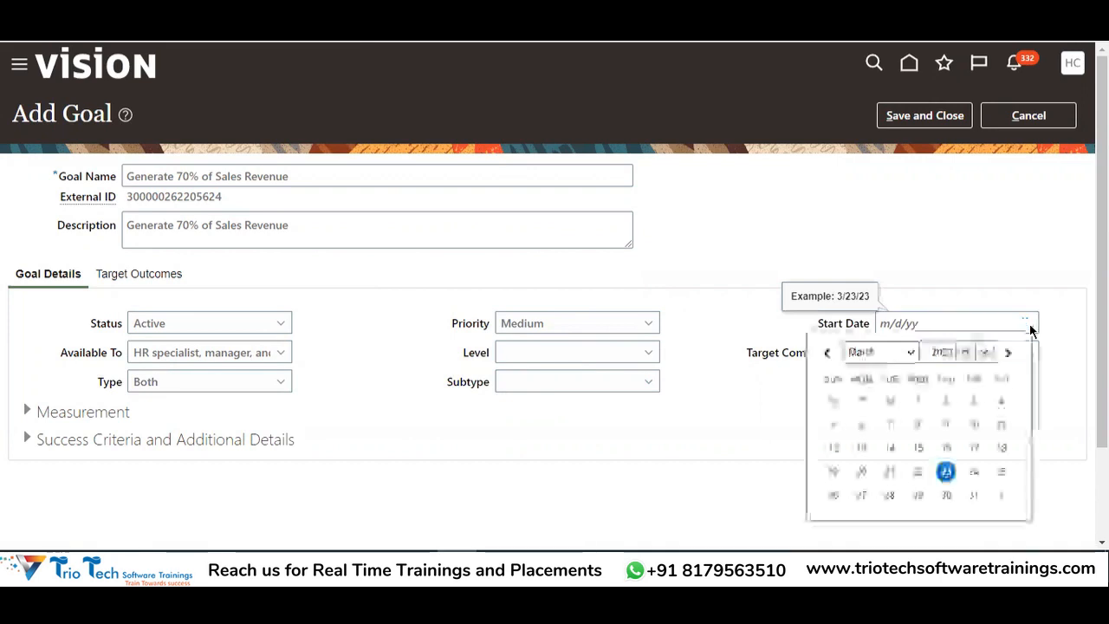
pyautogui.click(883, 350)
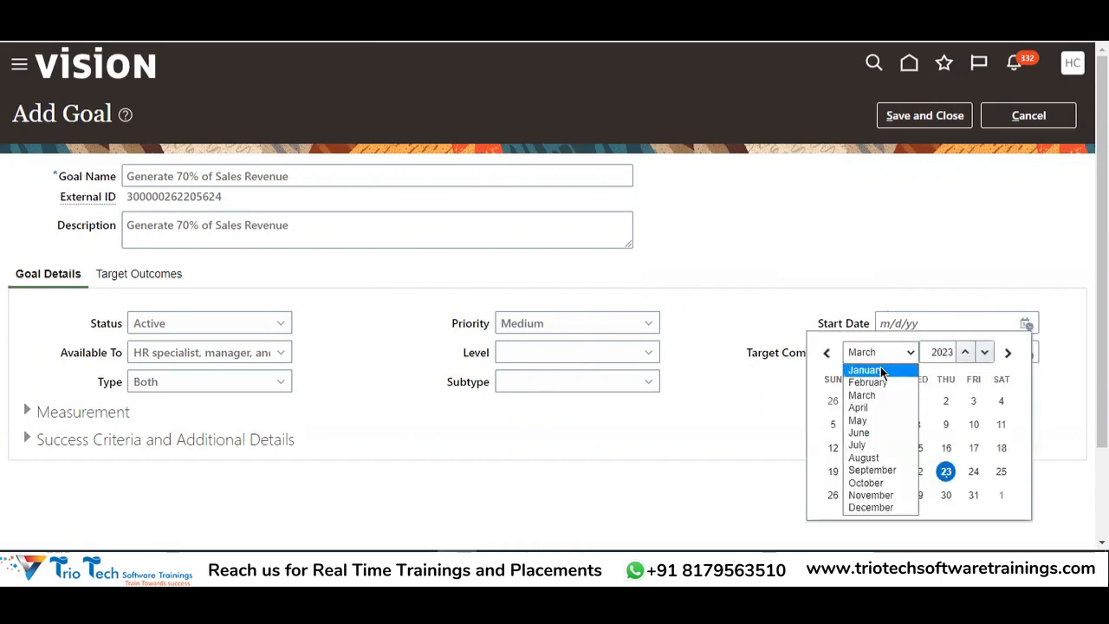
pyautogui.click(880, 369)
pyautogui.click(986, 353)
pyautogui.click(984, 354)
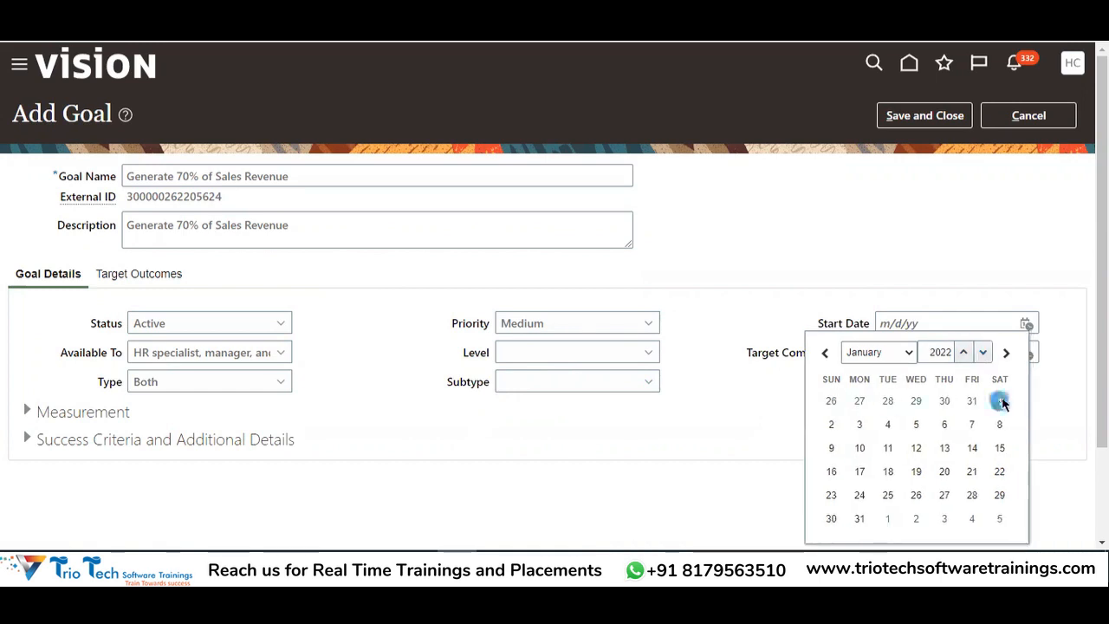
pyautogui.click(1001, 401)
# Set the Target Completion Date to 12/31/22 using the calendar picker
pyautogui.click(1026, 354)
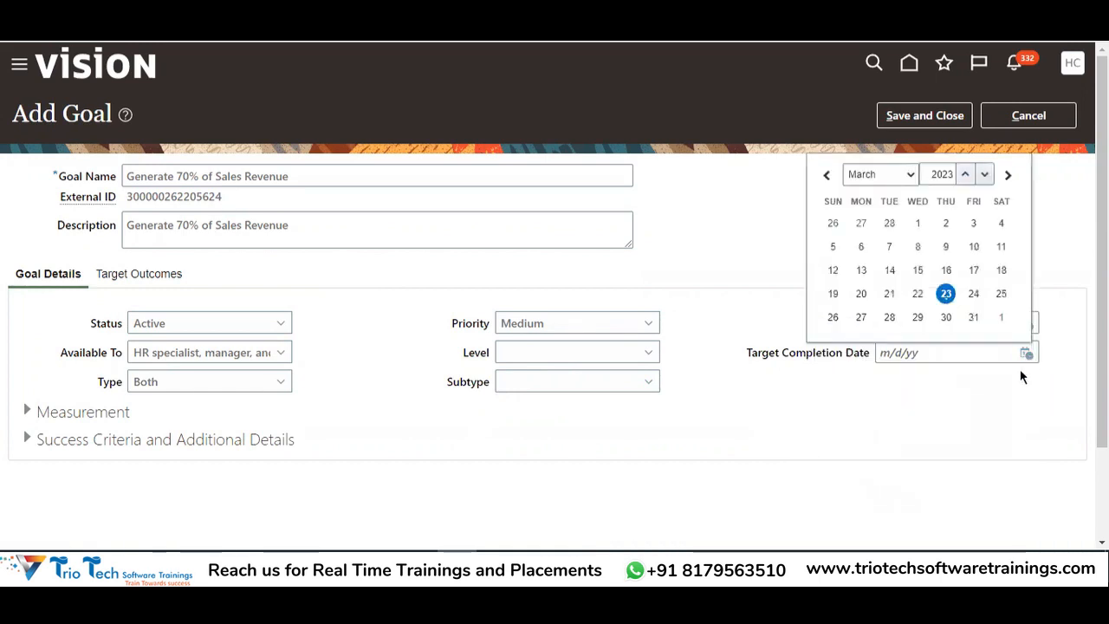
pyautogui.click(885, 171)
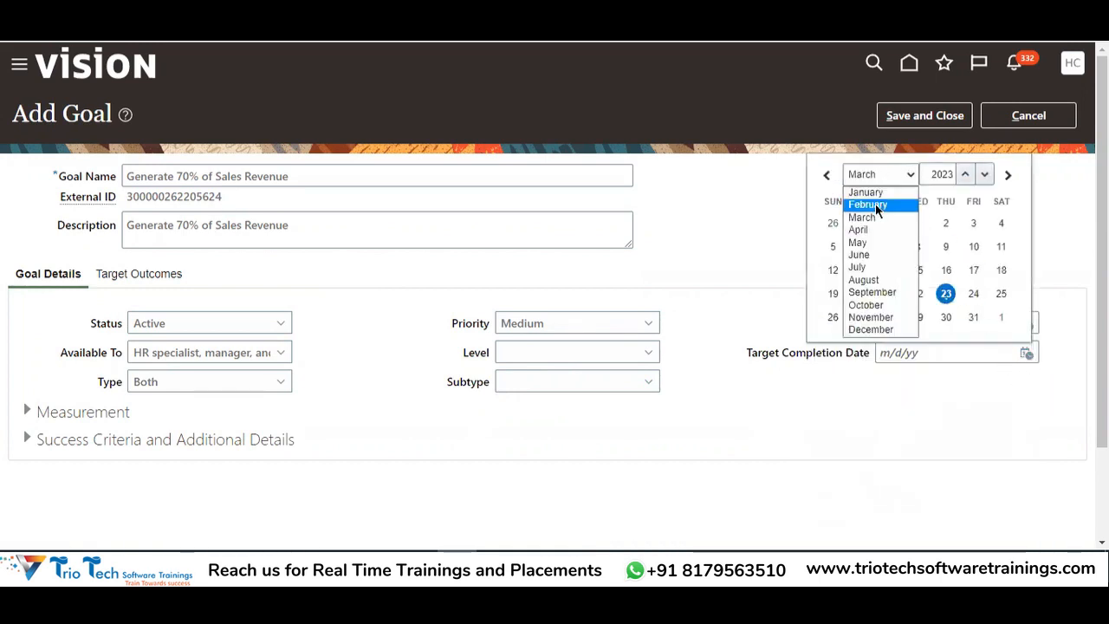
pyautogui.click(895, 332)
pyautogui.click(964, 174)
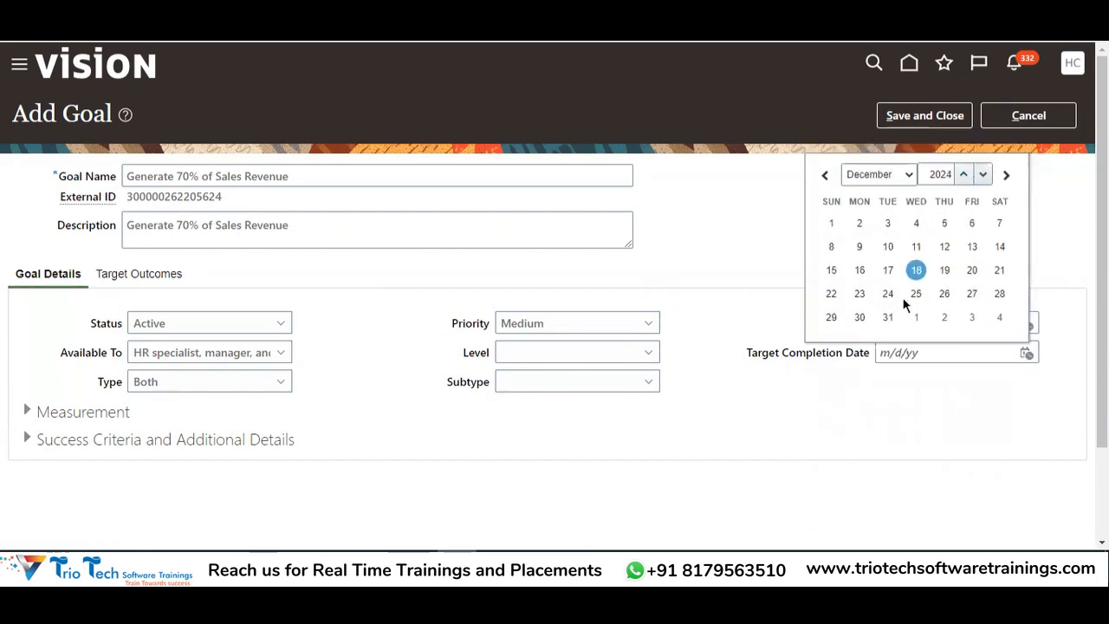
pyautogui.click(983, 174)
pyautogui.click(983, 174)
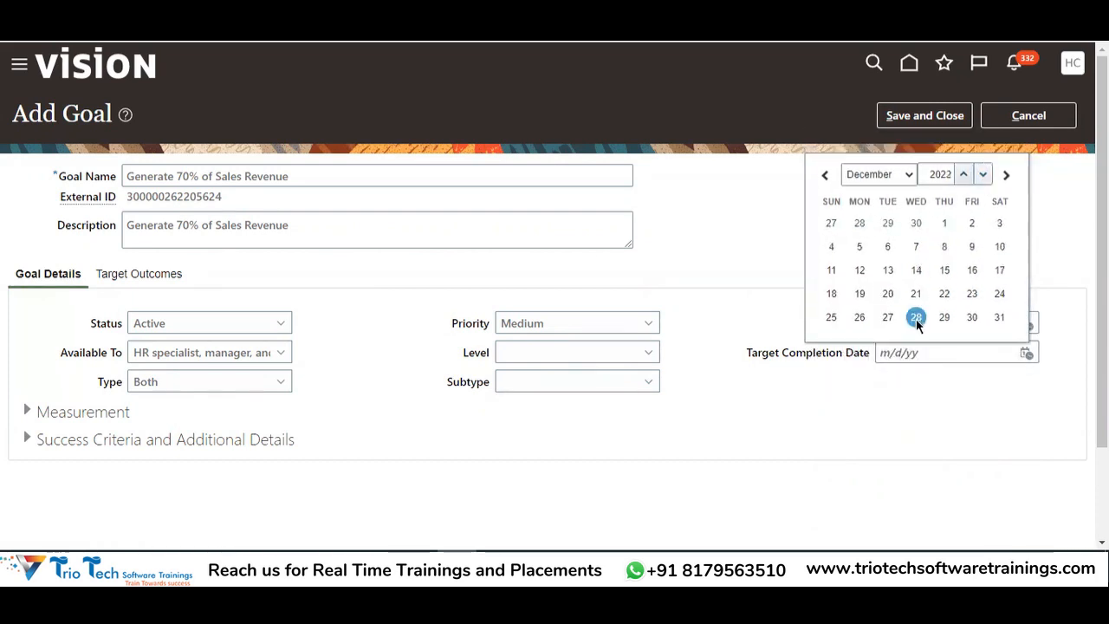
pyautogui.click(998, 317)
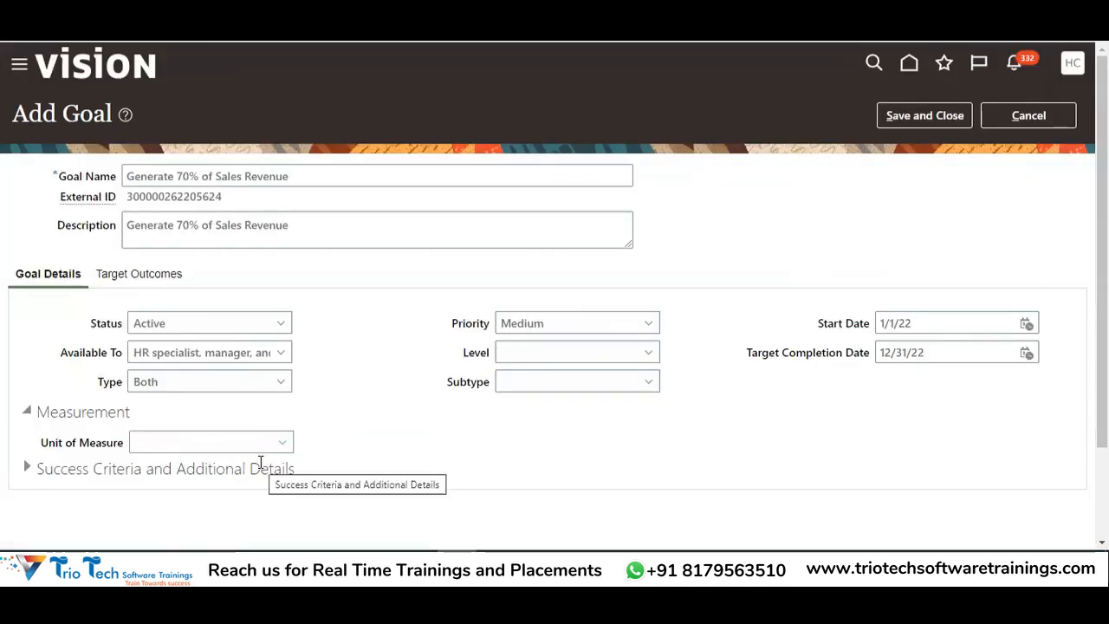
# Expand the Success Criteria and Additional Details section
pyautogui.click(26, 468)
pyautogui.scroll(-4, 265, 409)
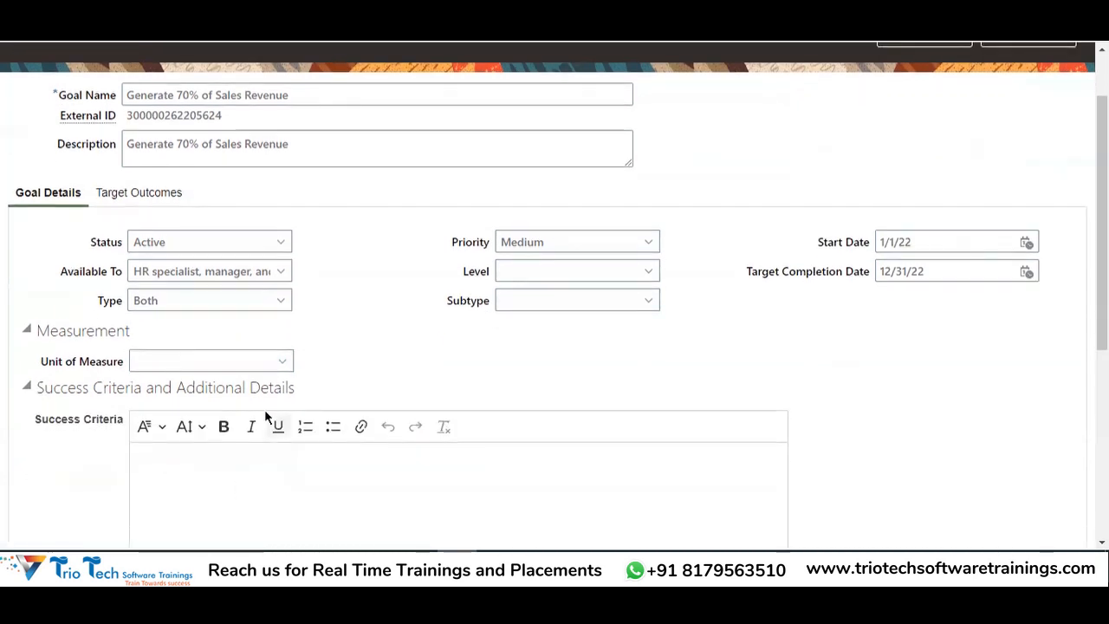
pyautogui.click(229, 266)
pyautogui.scroll(4, 245, 228)
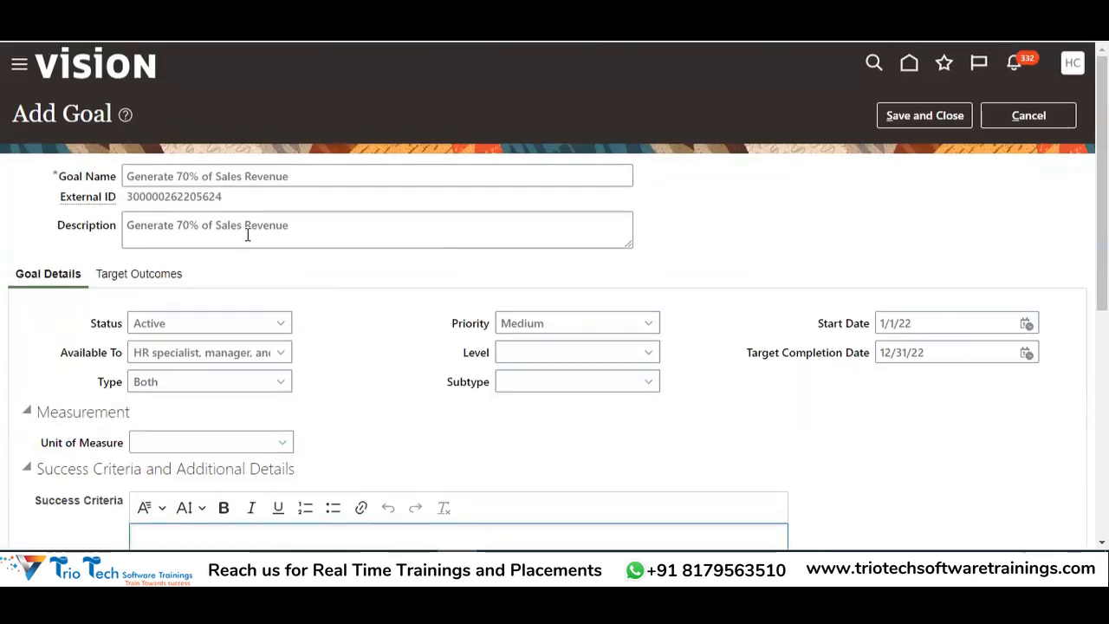
pyautogui.moveTo(295, 177); pyautogui.dragTo(106, 212)
pyautogui.scroll(-5, 531, 237)
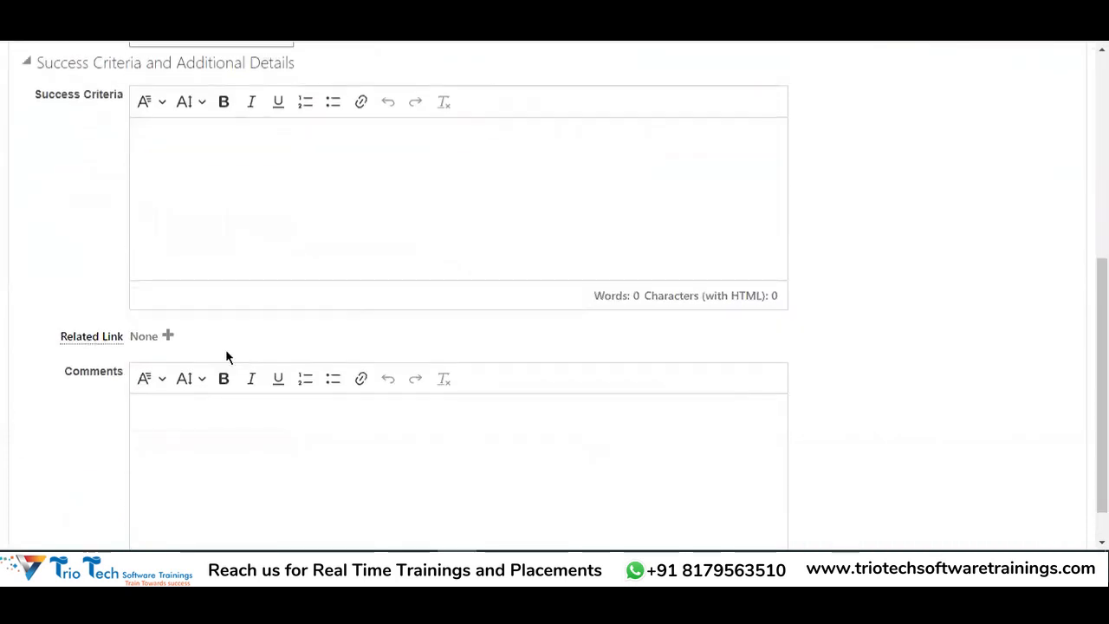
pyautogui.click(245, 230)
pyautogui.click(222, 473)
pyautogui.scroll(-1, 356, 408)
pyautogui.scroll(3, 220, 411)
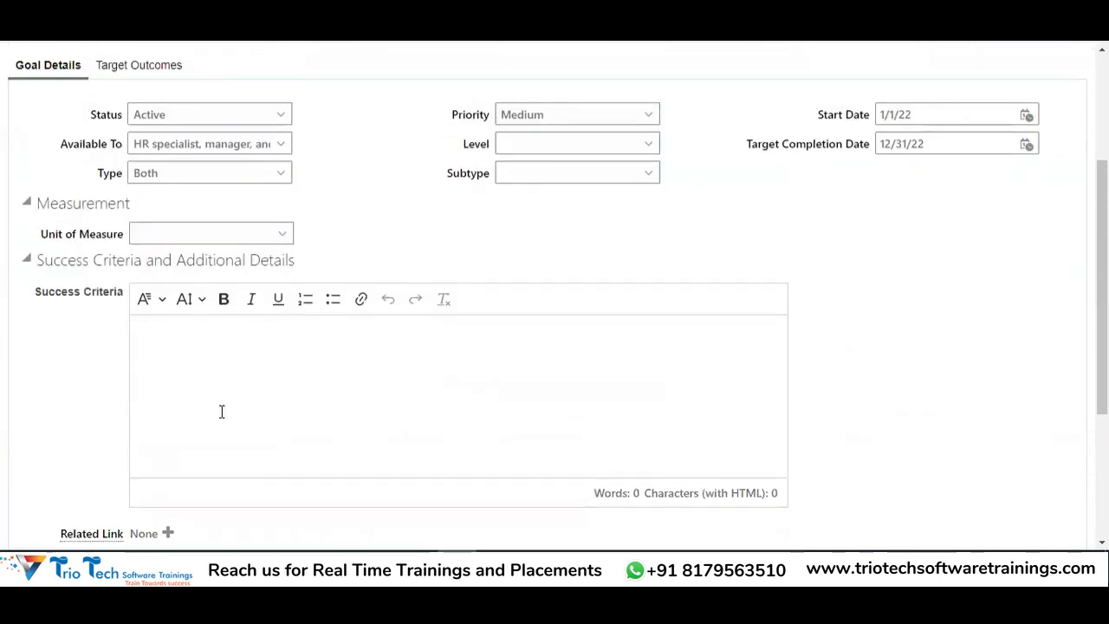
# Write the success criterion 'Employee will be awarded with a Monetary Benifit of 5% of this Salary'
pyautogui.click(230, 365)
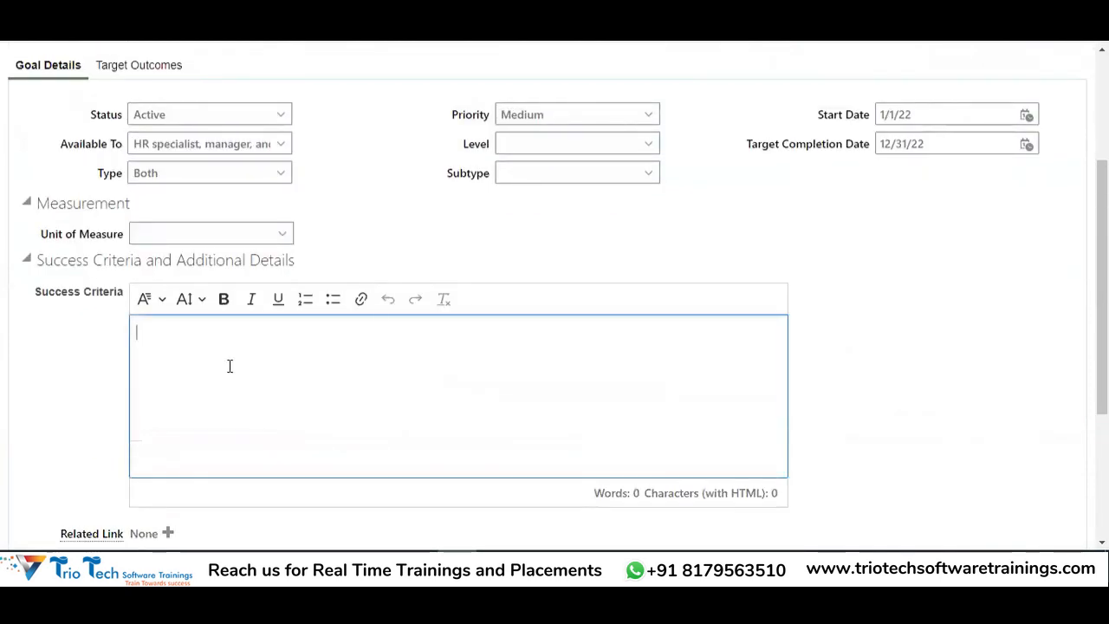
pyautogui.write('hw')
pyautogui.press('BackSpace')
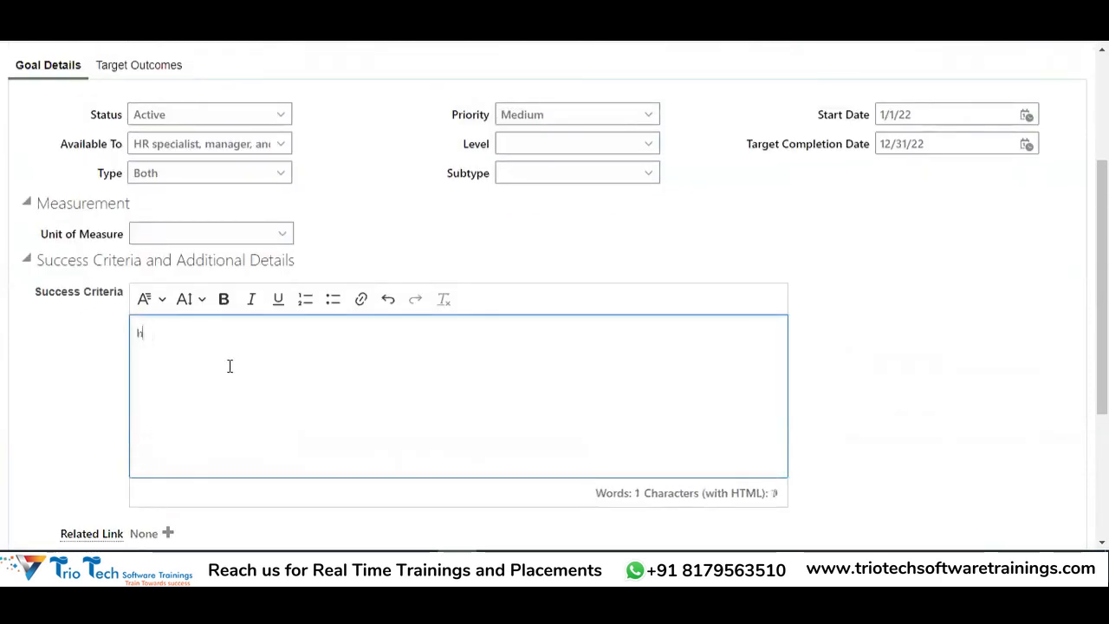
pyautogui.write('mployee will be awarded')
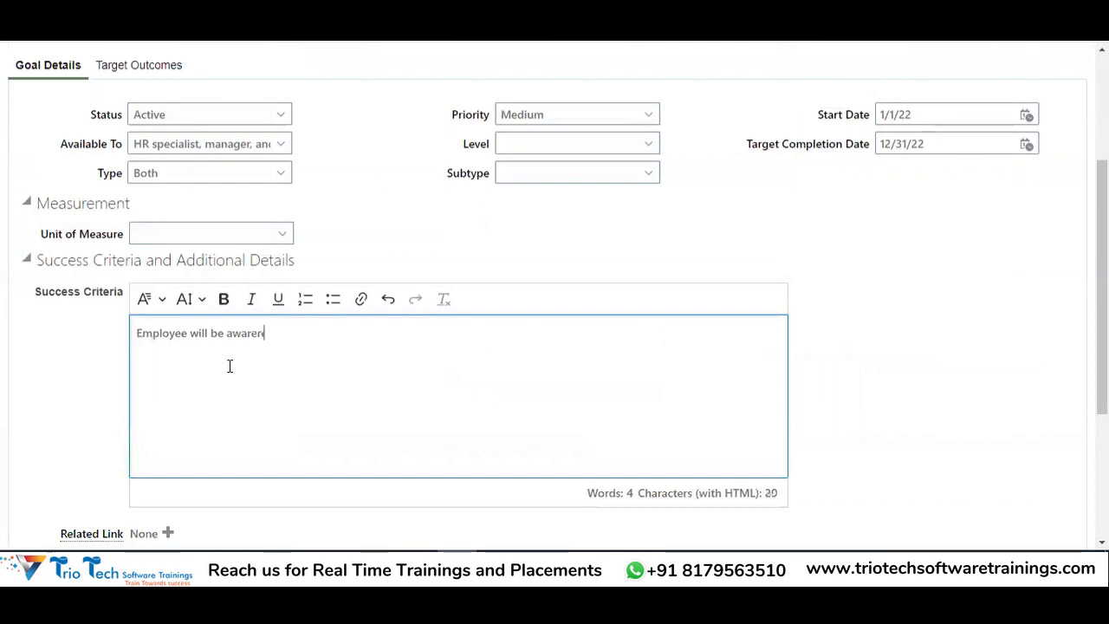
pyautogui.write(' wi')
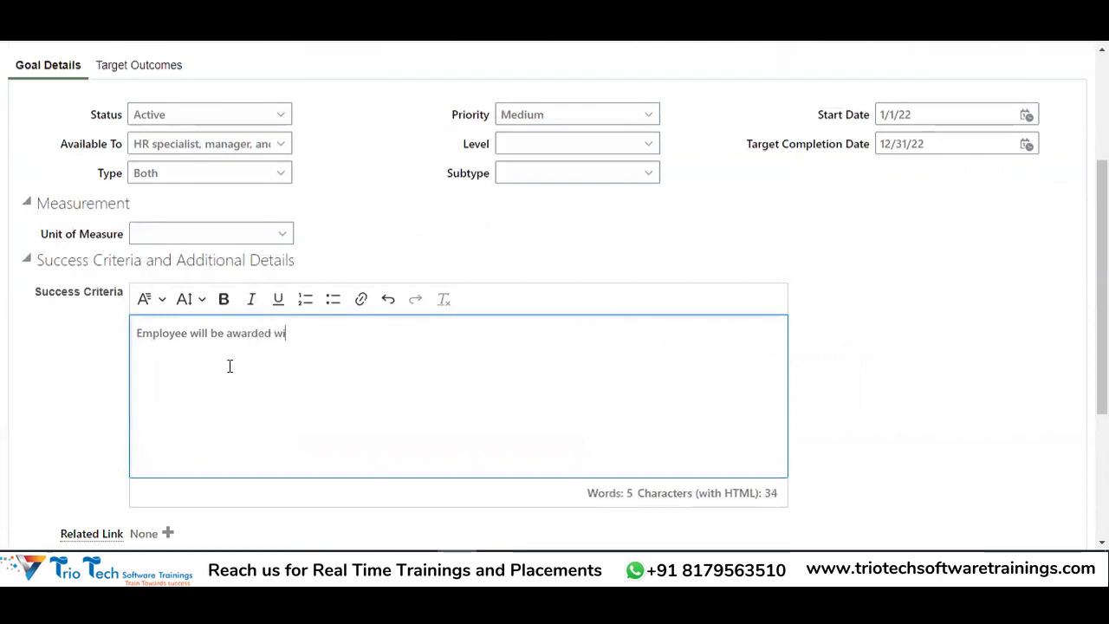
pyautogui.write('th a Monet')
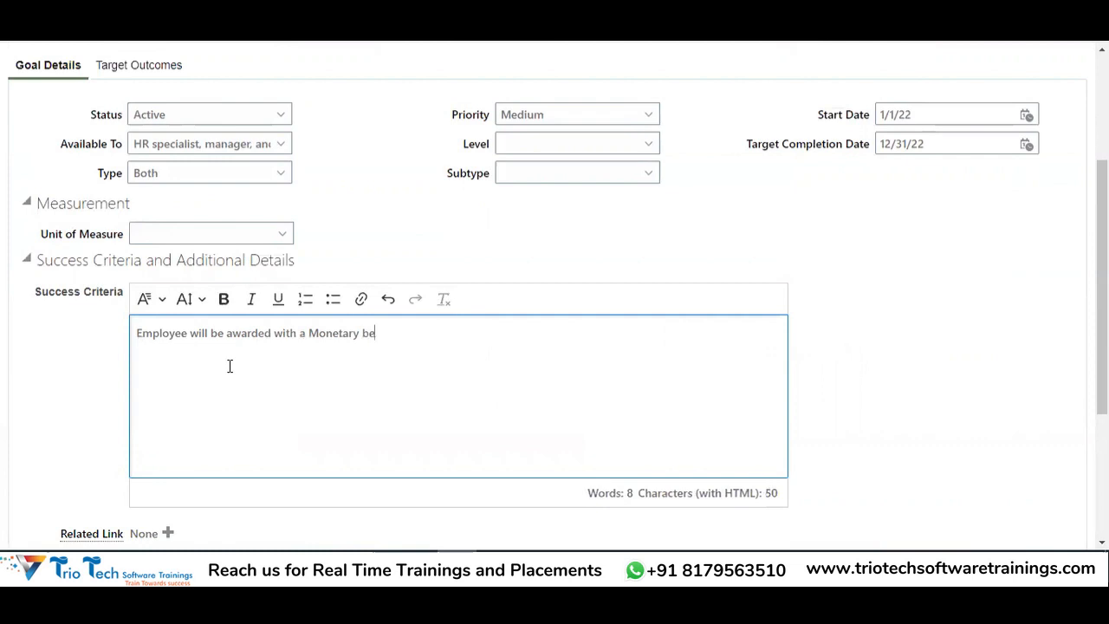
pyautogui.write('ary Benifit of ')
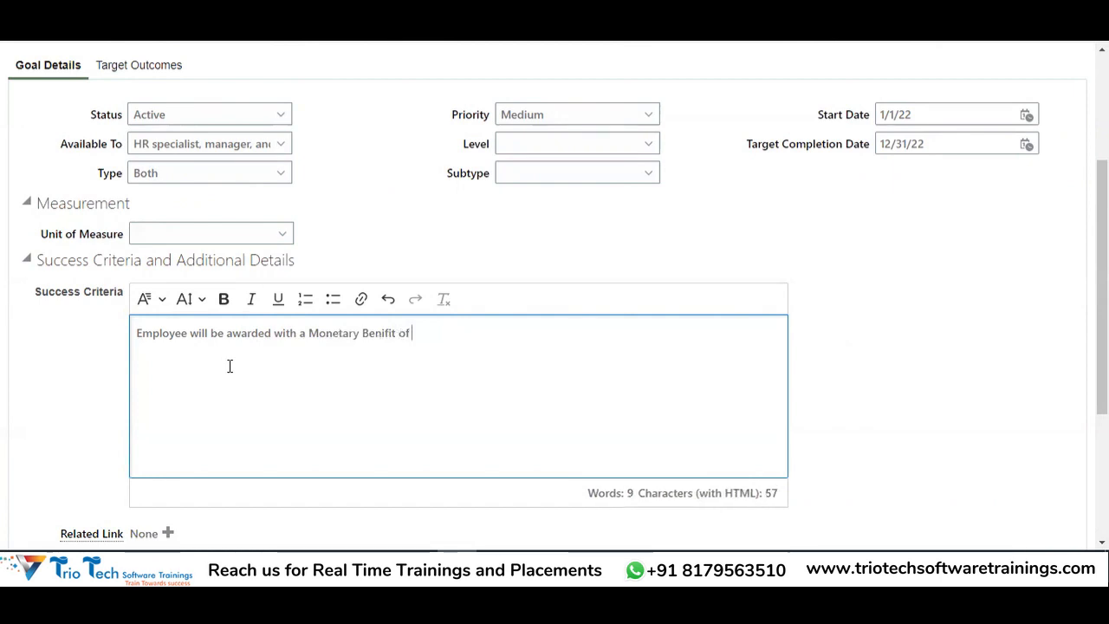
pyautogui.write('5% of')
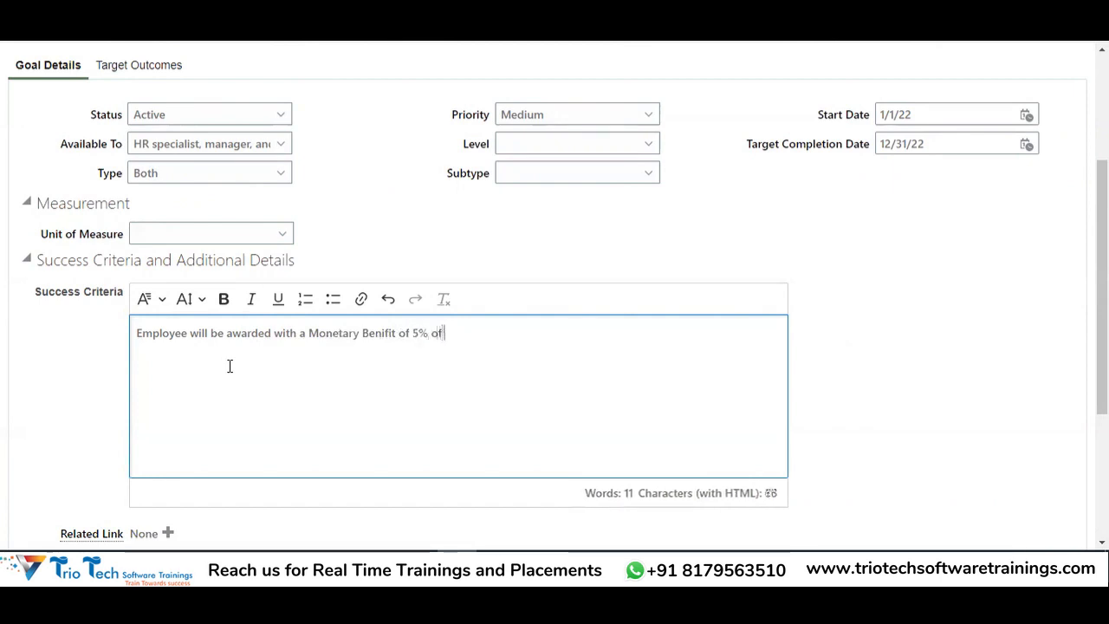
pyautogui.write(' this')
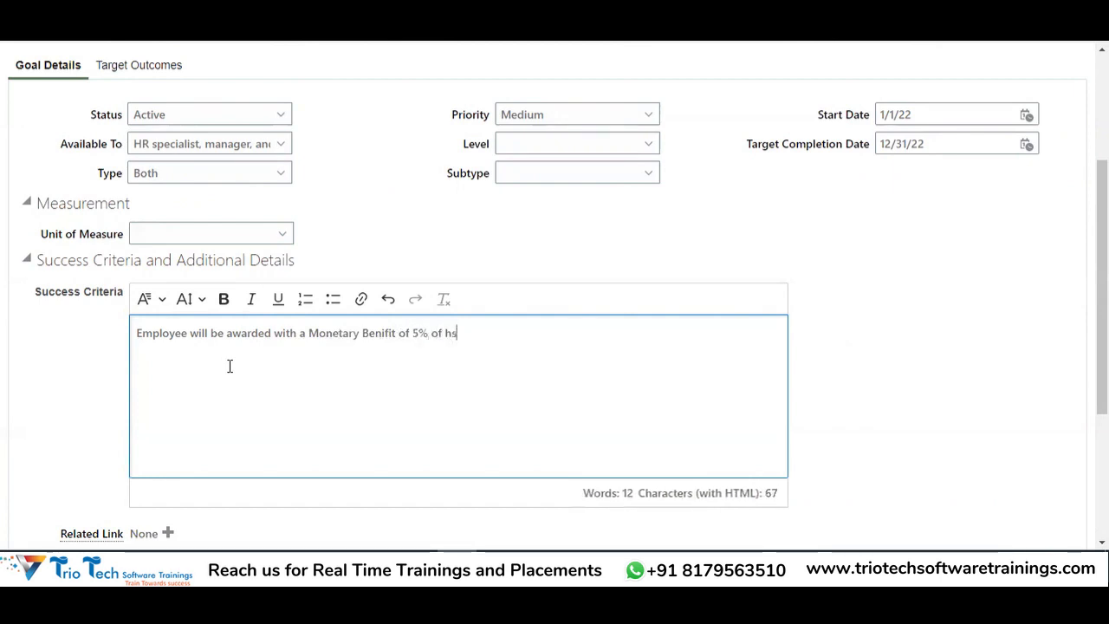
pyautogui.write(' Salary')
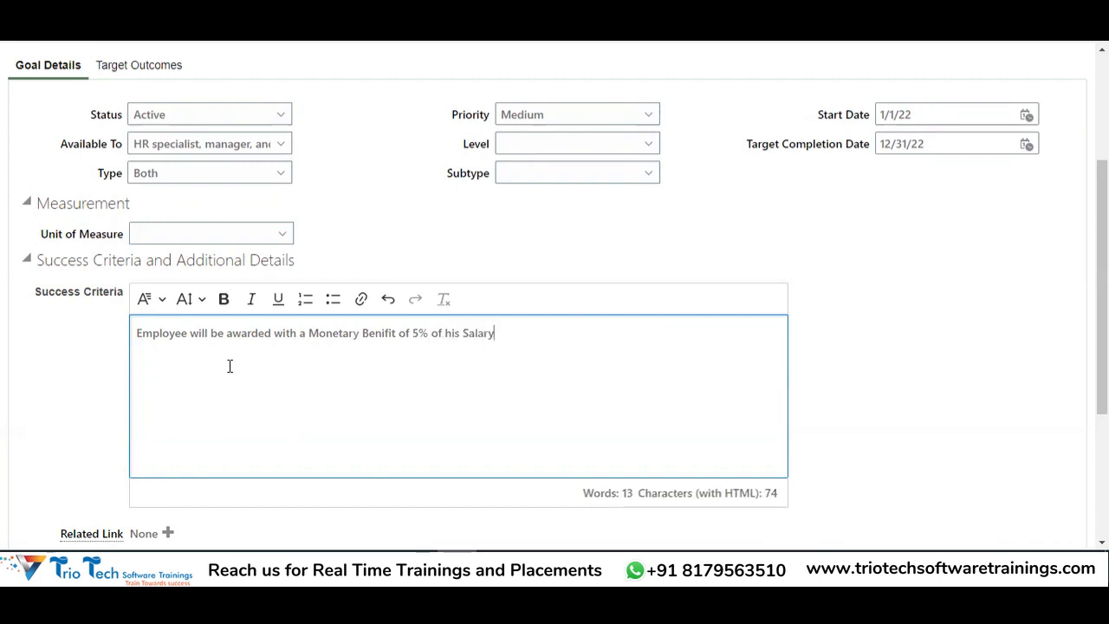
pyautogui.scroll(3, 229, 366)
pyautogui.click(298, 182)
pyautogui.scroll(-3, 314, 200)
pyautogui.click(508, 300)
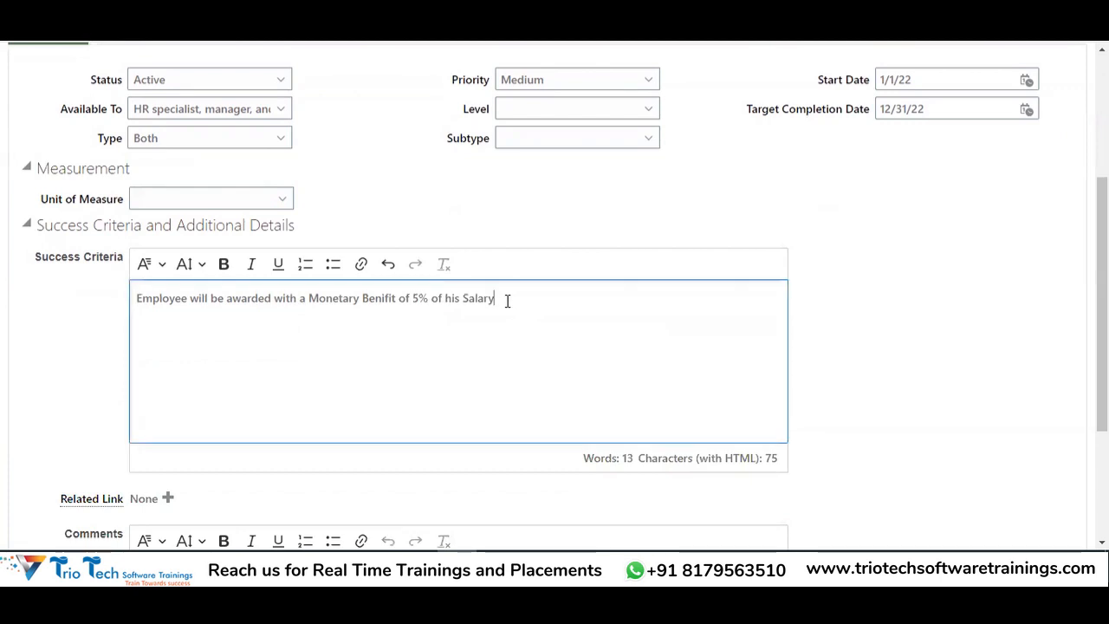
# Add the comment 'Every Manager has to acheive this Goal.'
pyautogui.scroll(-3, 645, 347)
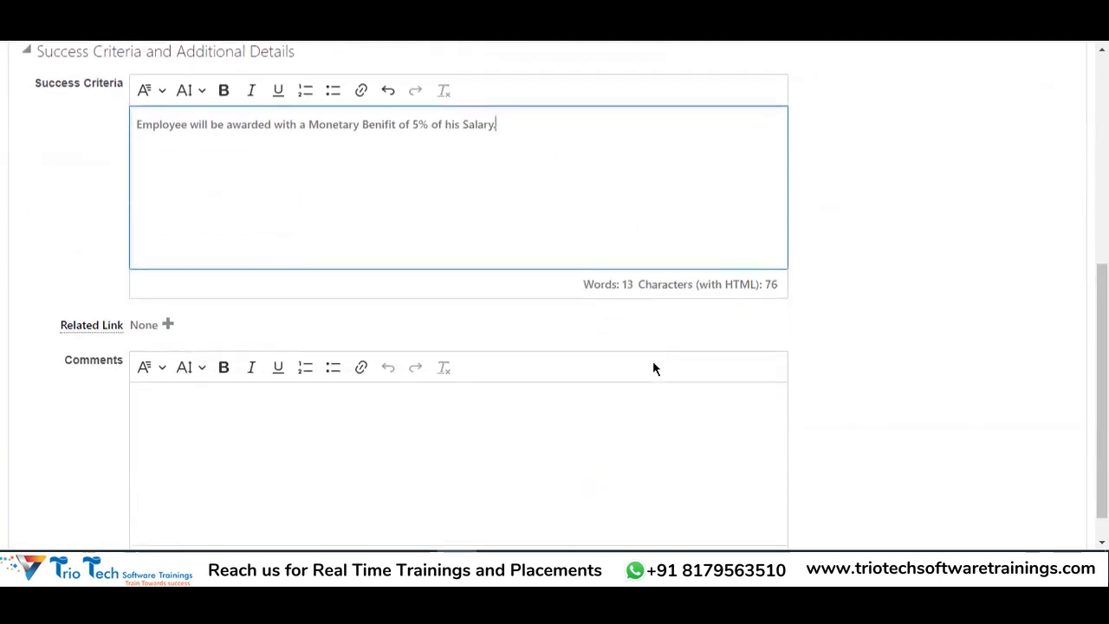
pyautogui.click(330, 393)
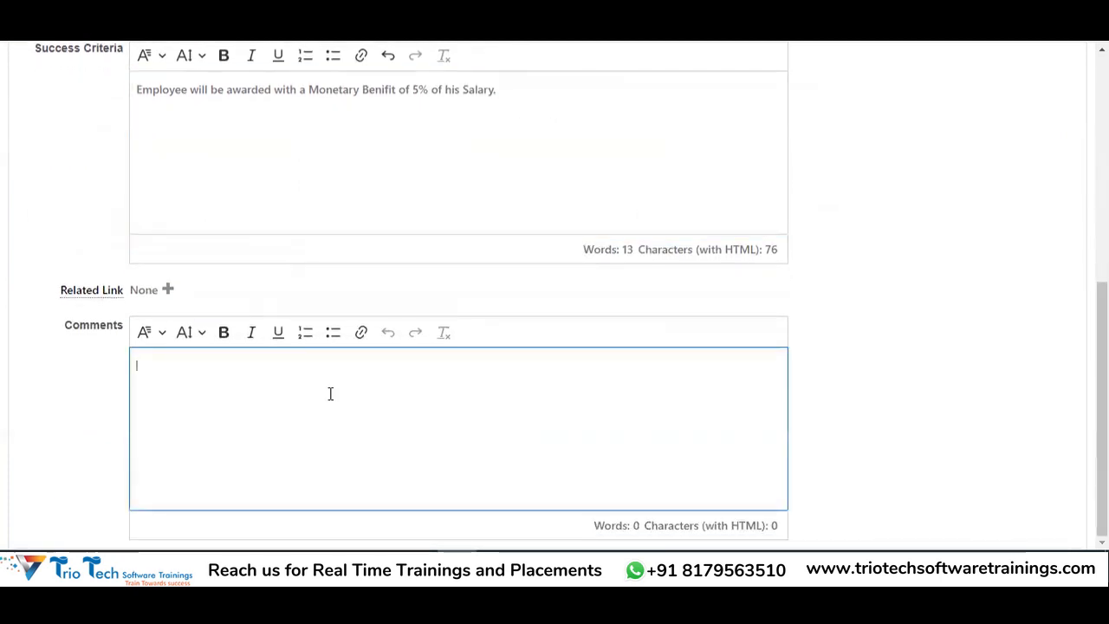
pyautogui.write('Every manana')
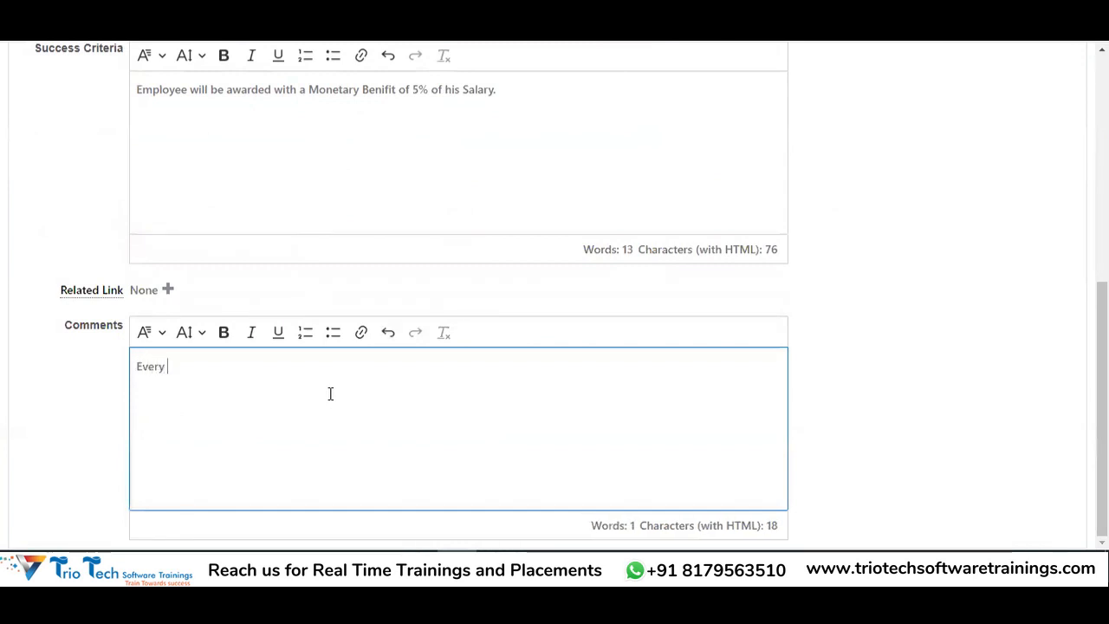
pyautogui.press('BackSpace')
pyautogui.press('BackSpace')
pyautogui.press('BackSpace')
pyautogui.press('BackSpace')
pyautogui.press('BackSpace')
pyautogui.press('BackSpace')
pyautogui.press('BackSpace')
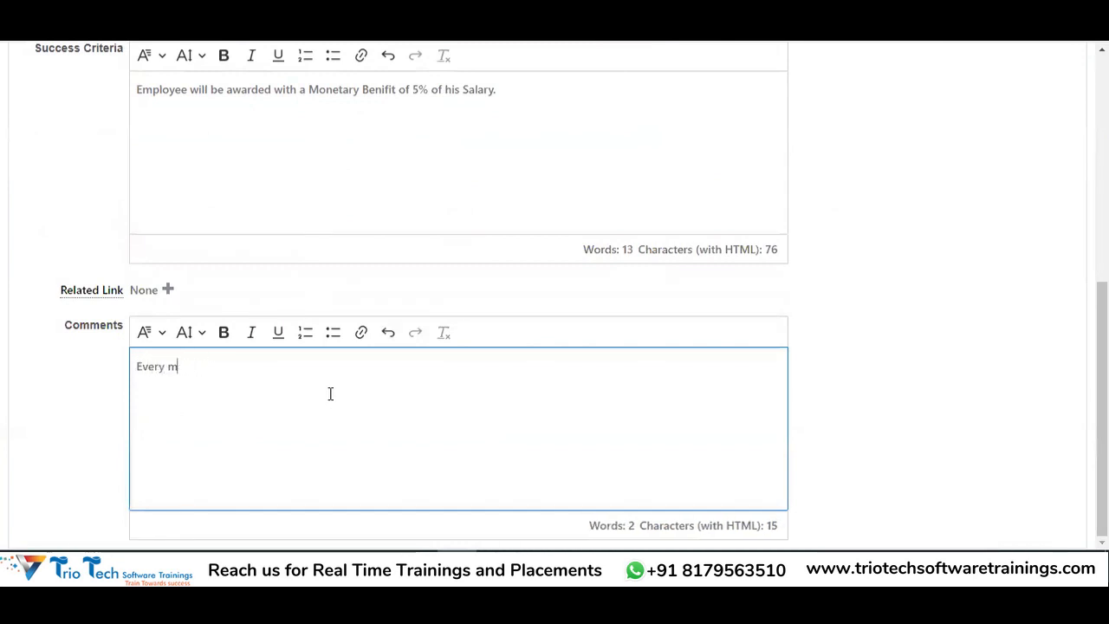
pyautogui.write('Manager ha')
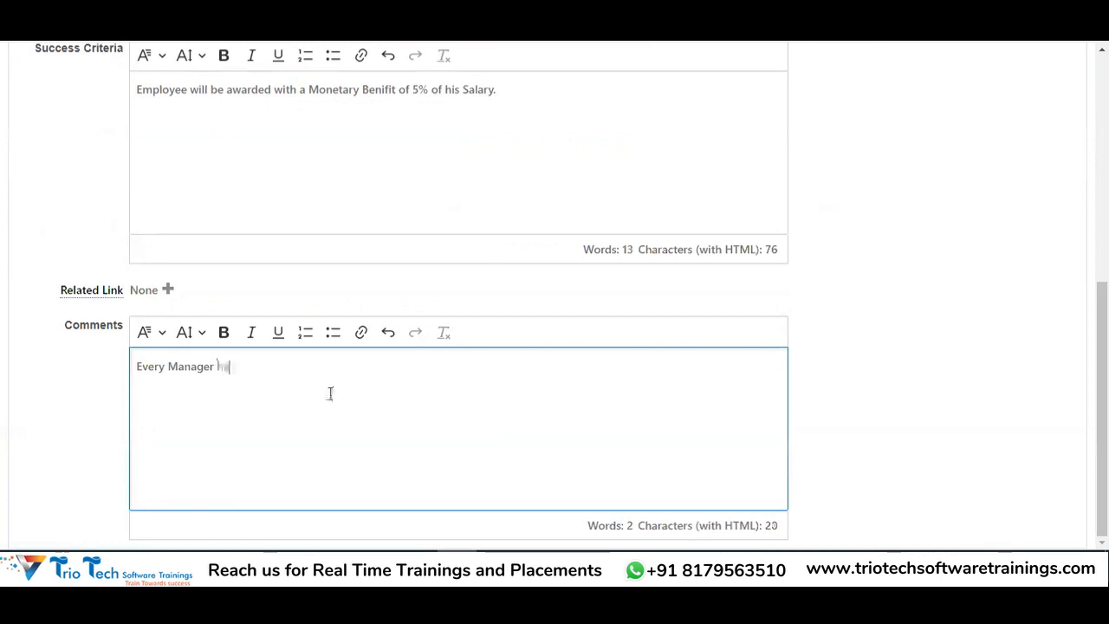
pyautogui.write('s to acheive this ')
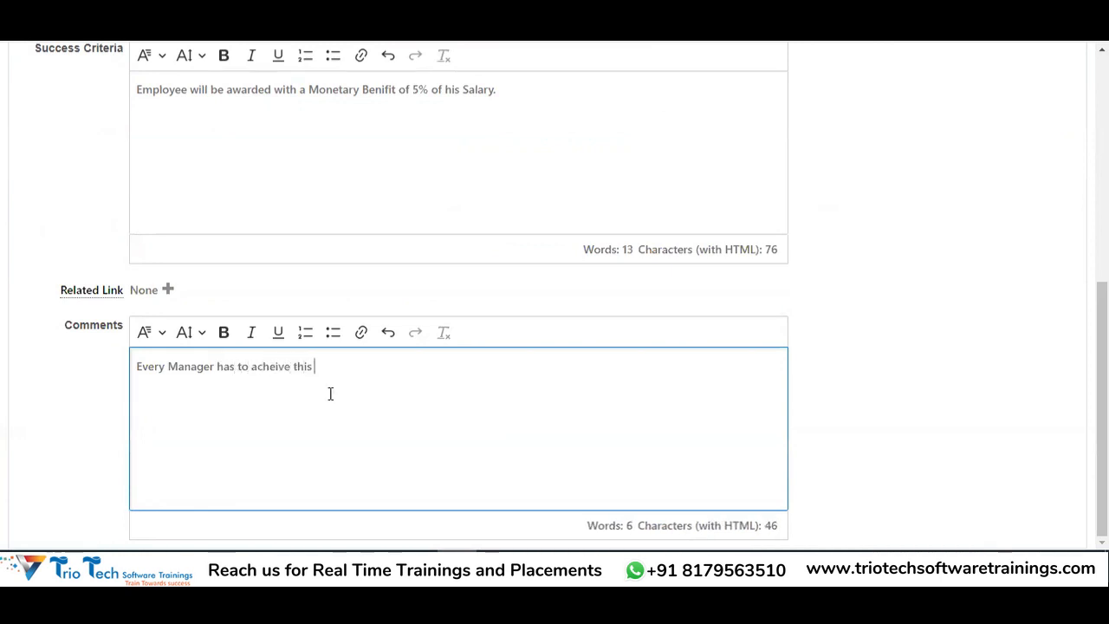
pyautogui.write('Goal.')
pyautogui.scroll(5, 330, 394)
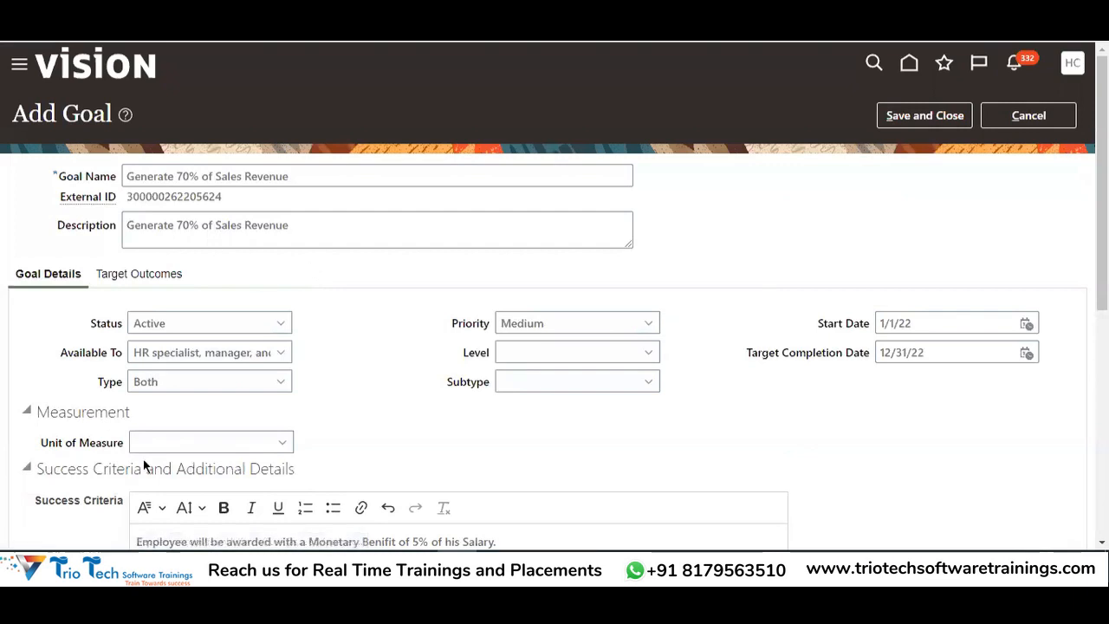
pyautogui.scroll(-2, 302, 252)
pyautogui.scroll(-2, 302, 252)
pyautogui.scroll(3, 495, 396)
# Save the revenue goal, then add 'Create Brand Awareness' as goal name and description
pyautogui.click(927, 117)
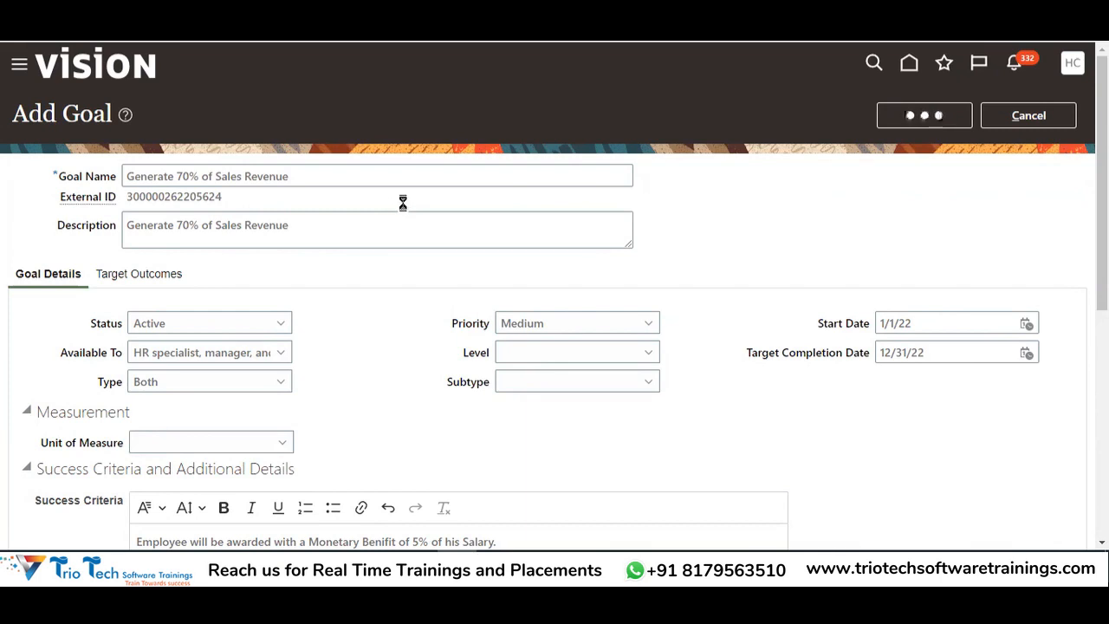
pyautogui.hotkey('alt', 'Tab')
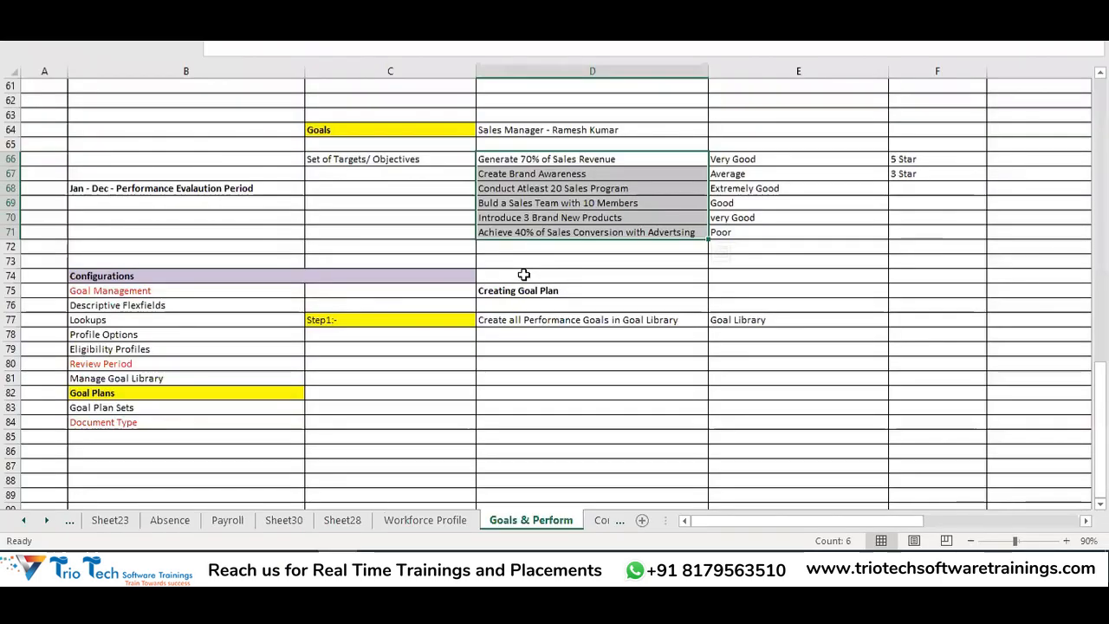
pyautogui.click(530, 175)
pyautogui.hotkey('ctrl', 'c')
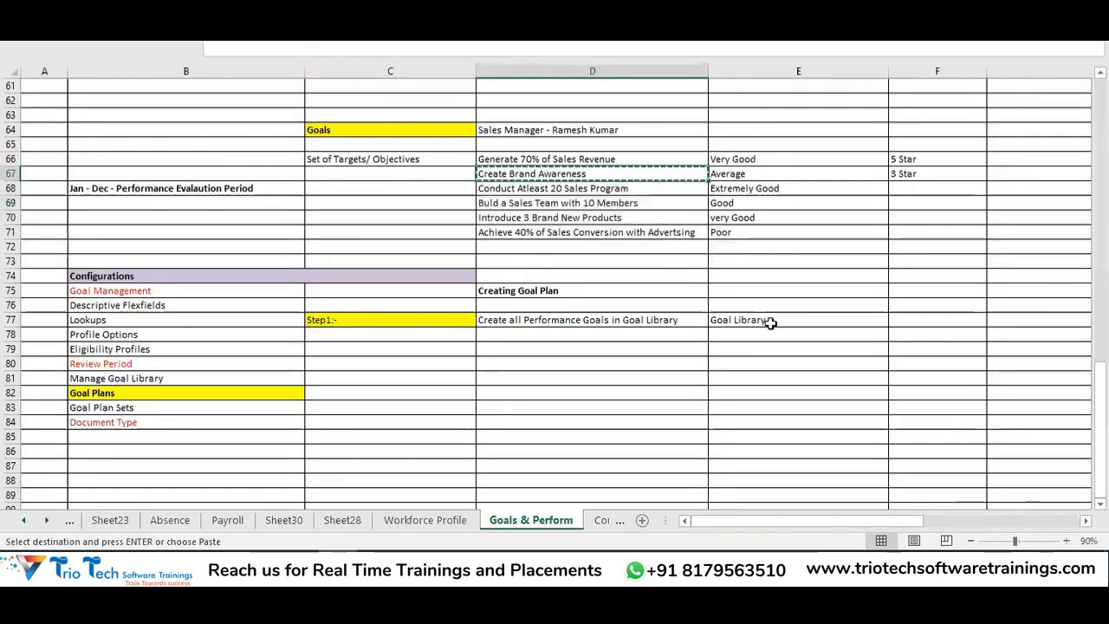
pyautogui.click(766, 320)
pyautogui.hotkey('alt', 'Tab')
pyautogui.click(653, 197)
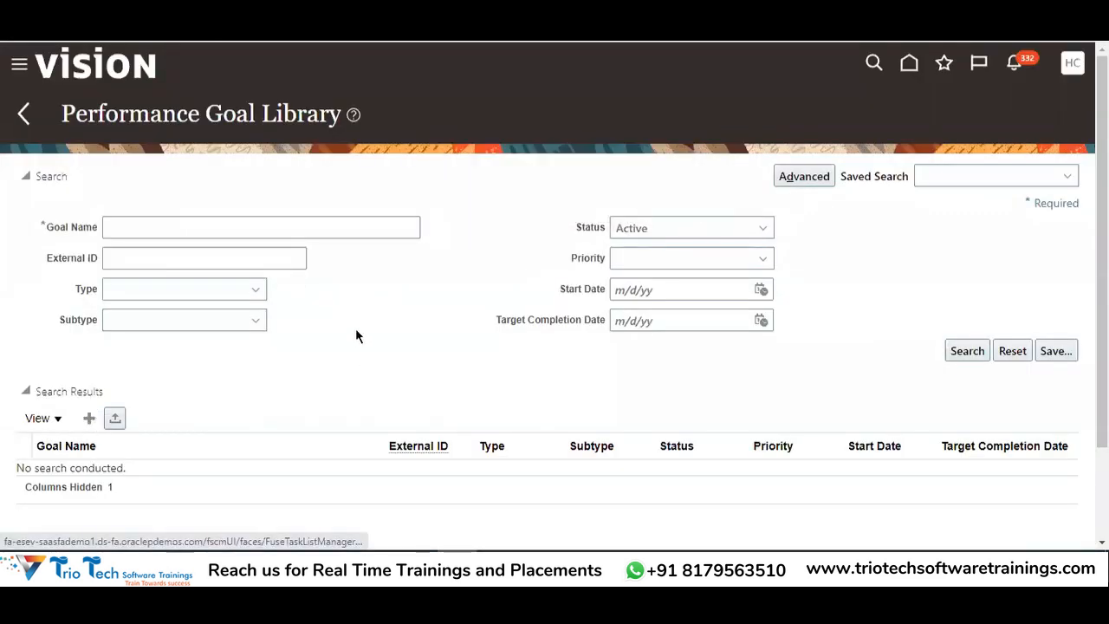
pyautogui.click(208, 178)
pyautogui.hotkey('ctrl', 'v')
pyautogui.click(194, 225)
pyautogui.hotkey('ctrl', 'v')
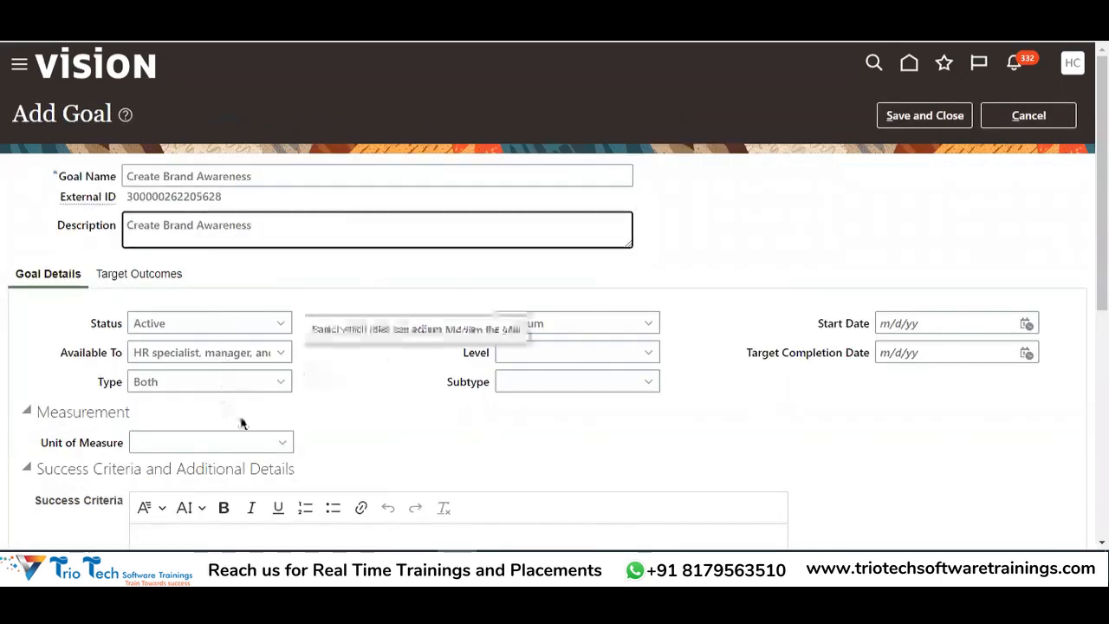
pyautogui.click(925, 126)
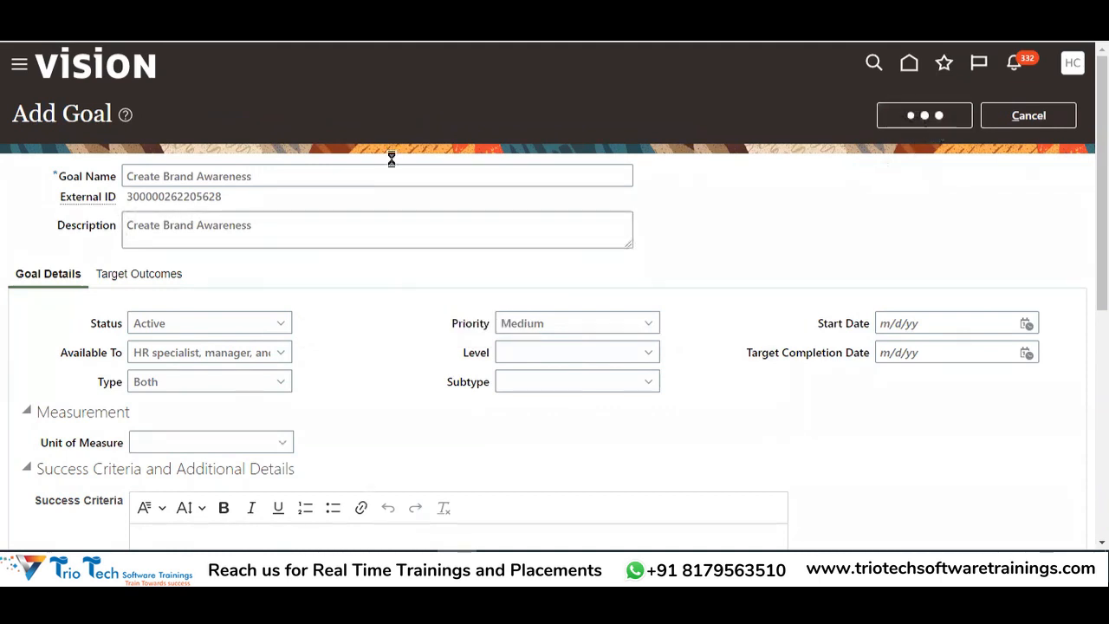
# Add the goal 'Conduct Atleast 20 Sales Program' with matching description to the library
pyautogui.hotkey('alt', 'Tab')
pyautogui.click(518, 191)
pyautogui.hotkey('ctrl', 'c')
pyautogui.hotkey('alt', 'Tab')
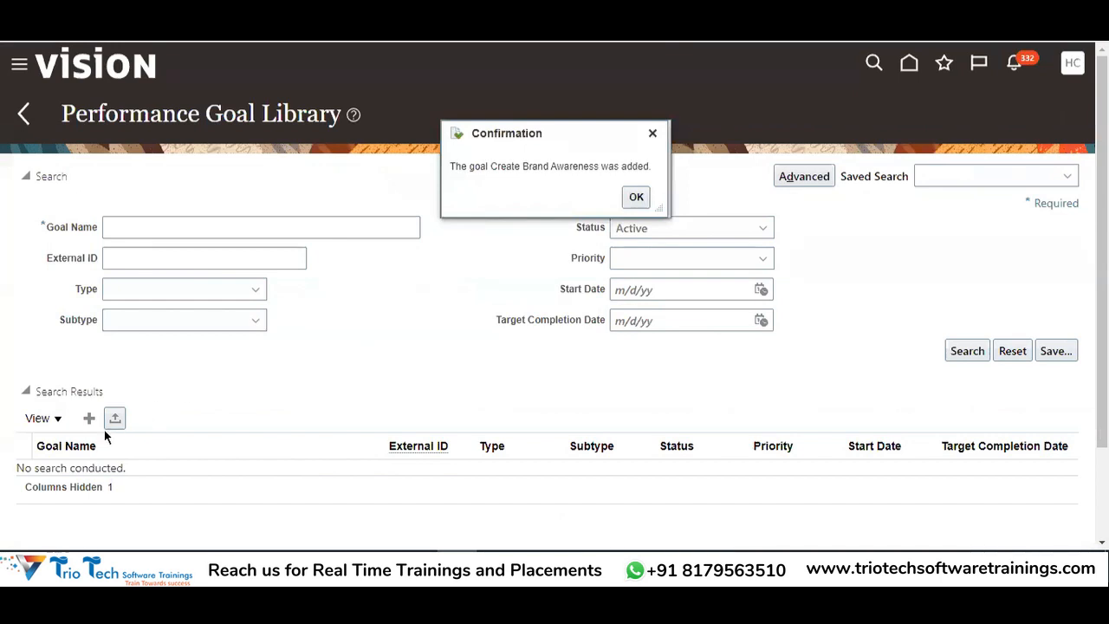
pyautogui.press('Return')
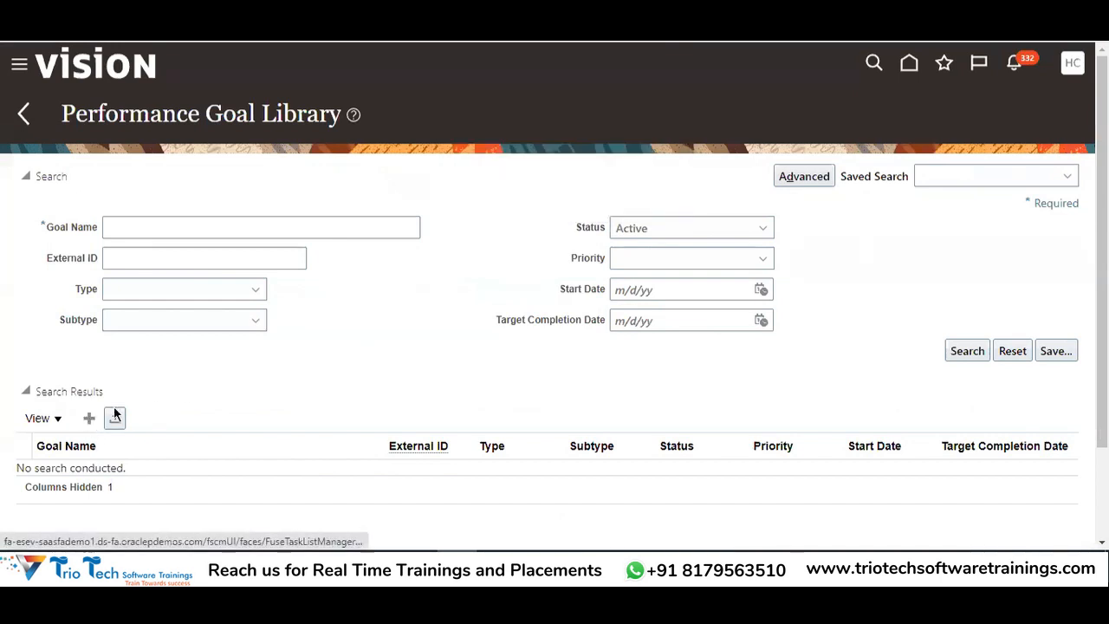
pyautogui.click(163, 177)
pyautogui.hotkey('ctrl', 'v')
pyautogui.click(164, 229)
pyautogui.hotkey('ctrl', 'v')
pyautogui.click(925, 119)
# Add the goal 'Build a Sales Team' with matching description to the library
pyautogui.hotkey('alt', 'Tab')
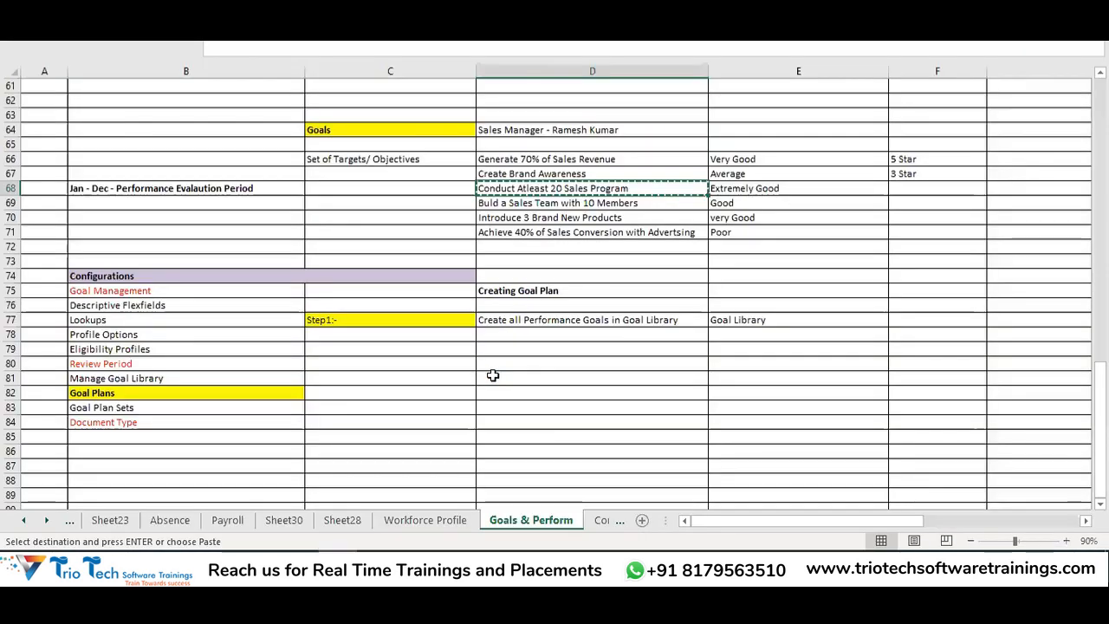
pyautogui.click(544, 203)
pyautogui.hotkey('ctrl', 'c')
pyautogui.hotkey('alt', 'Tab')
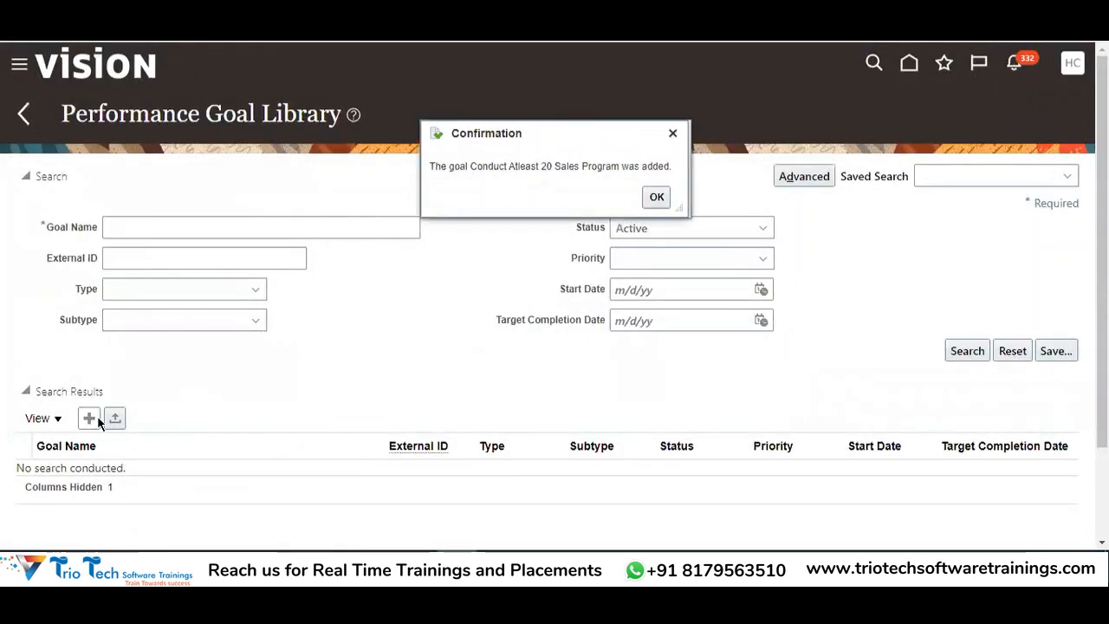
pyautogui.press('Return')
pyautogui.click(249, 178)
pyautogui.hotkey('ctrl', 'v')
pyautogui.click(227, 220)
pyautogui.hotkey('ctrl', 'v')
pyautogui.click(916, 118)
# Add the goal 'Introduce 3 Brand New Products' with matching description to the library
pyautogui.hotkey('alt', 'Tab')
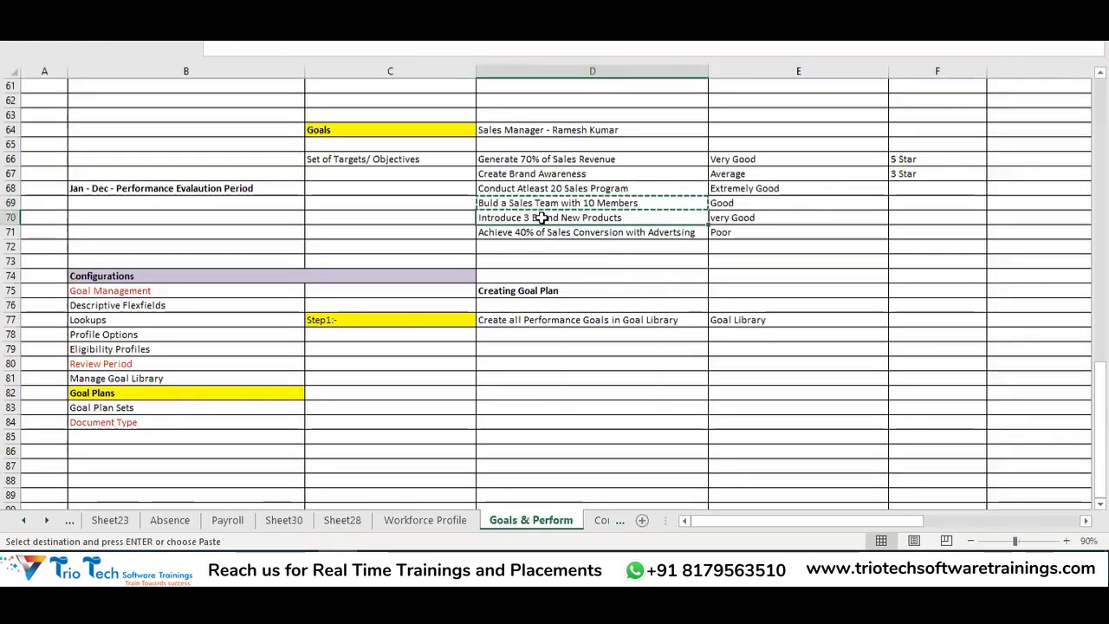
pyautogui.hotkey('alt', 'Tab')
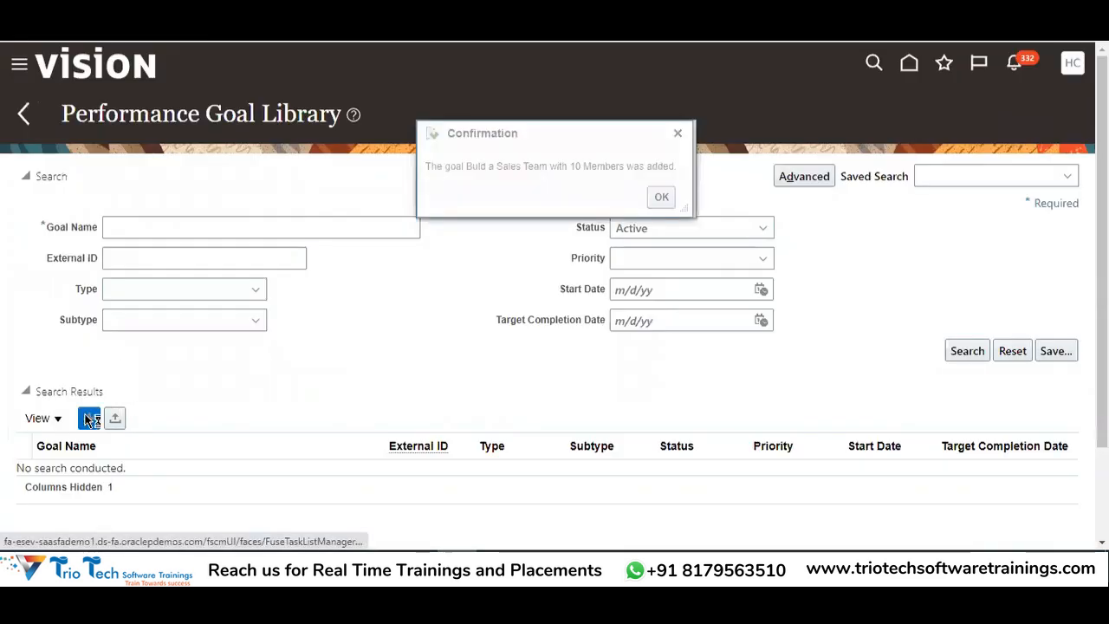
pyautogui.press('Return')
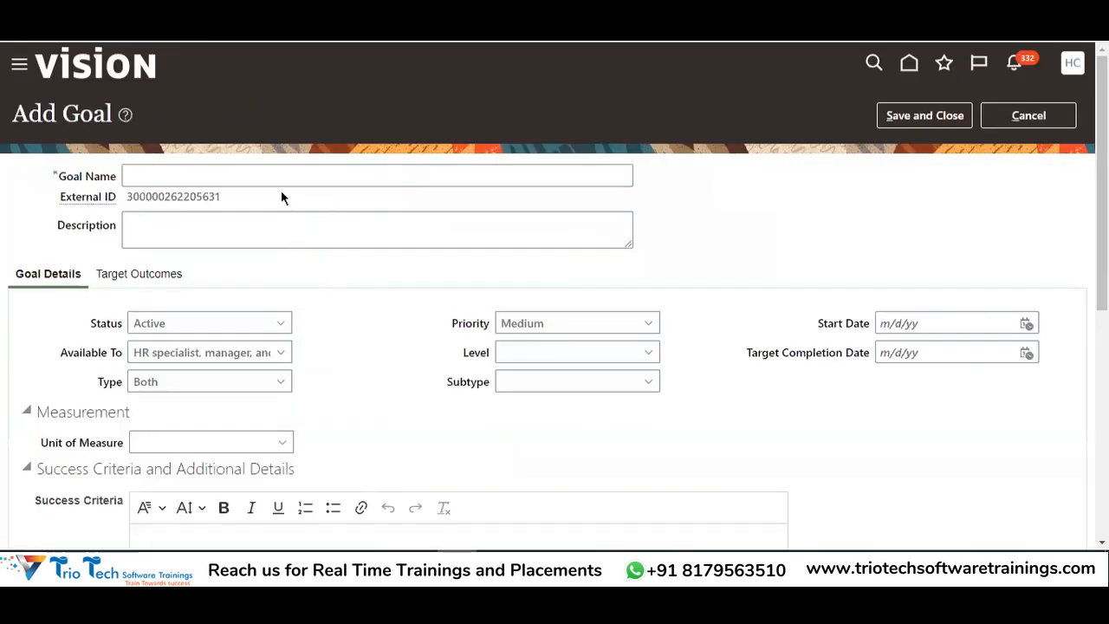
pyautogui.click(268, 177)
pyautogui.hotkey('ctrl', 'v')
pyautogui.click(251, 227)
pyautogui.hotkey('ctrl', 'v')
pyautogui.click(924, 115)
# Add the goal 'Achieve 40% of Sales Conversion with Advertsing' to the library
pyautogui.hotkey('alt', 'Tab')
pyautogui.click(541, 232)
pyautogui.hotkey('ctrl', 'c')
pyautogui.hotkey('alt', 'Tab')
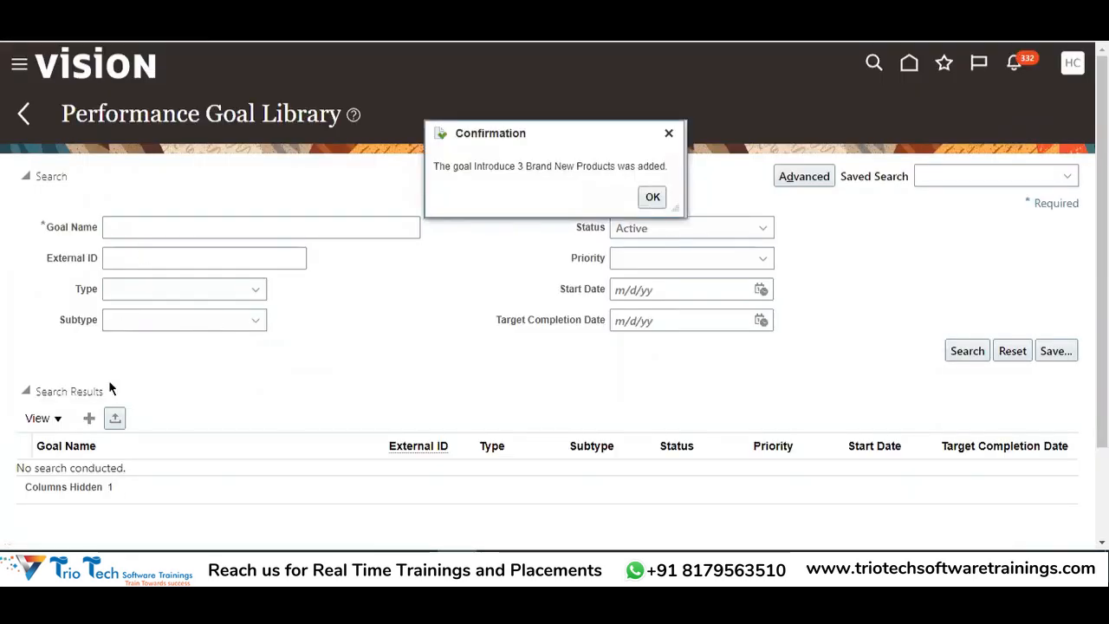
pyautogui.press('Return')
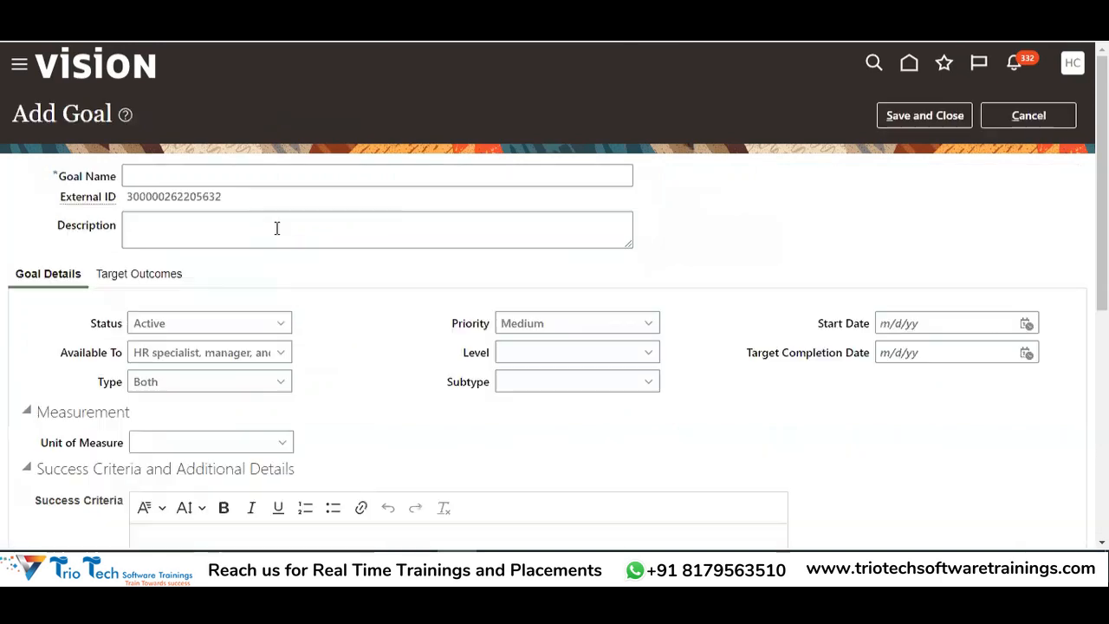
pyautogui.click(240, 183)
pyautogui.hotkey('ctrl', 'v')
pyautogui.click(217, 231)
pyautogui.hotkey('ctrl', 'v')
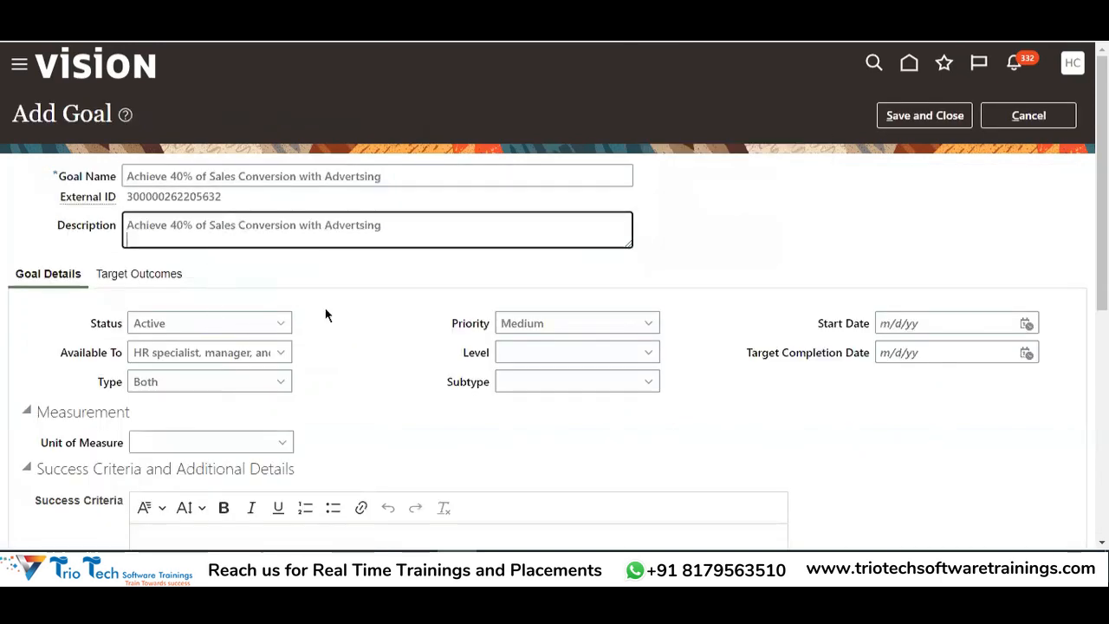
pyautogui.click(931, 117)
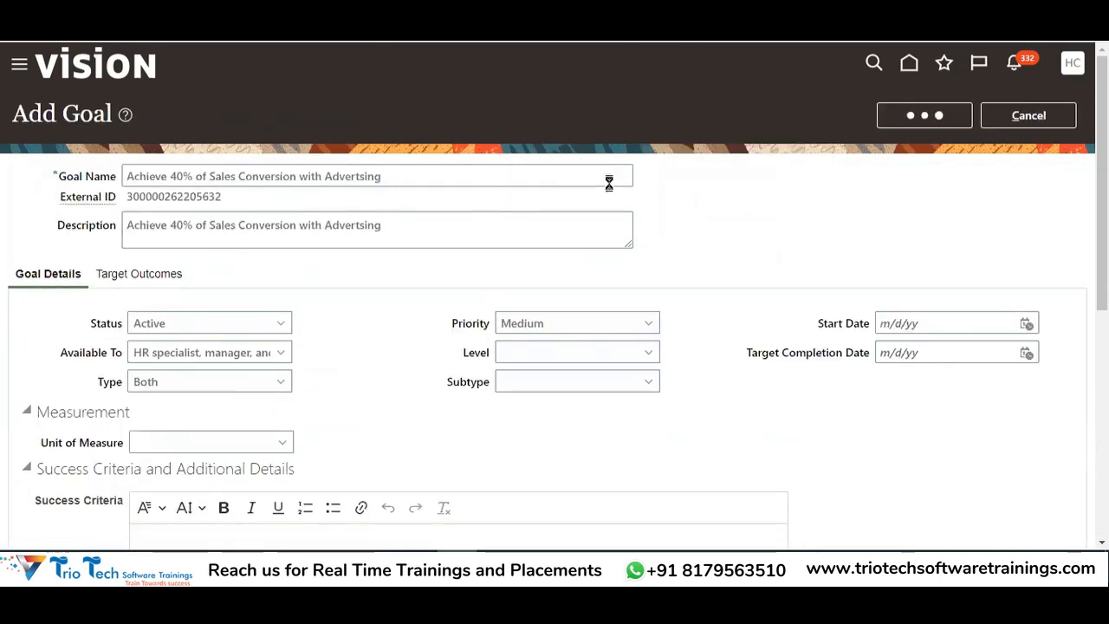
pyautogui.click(687, 195)
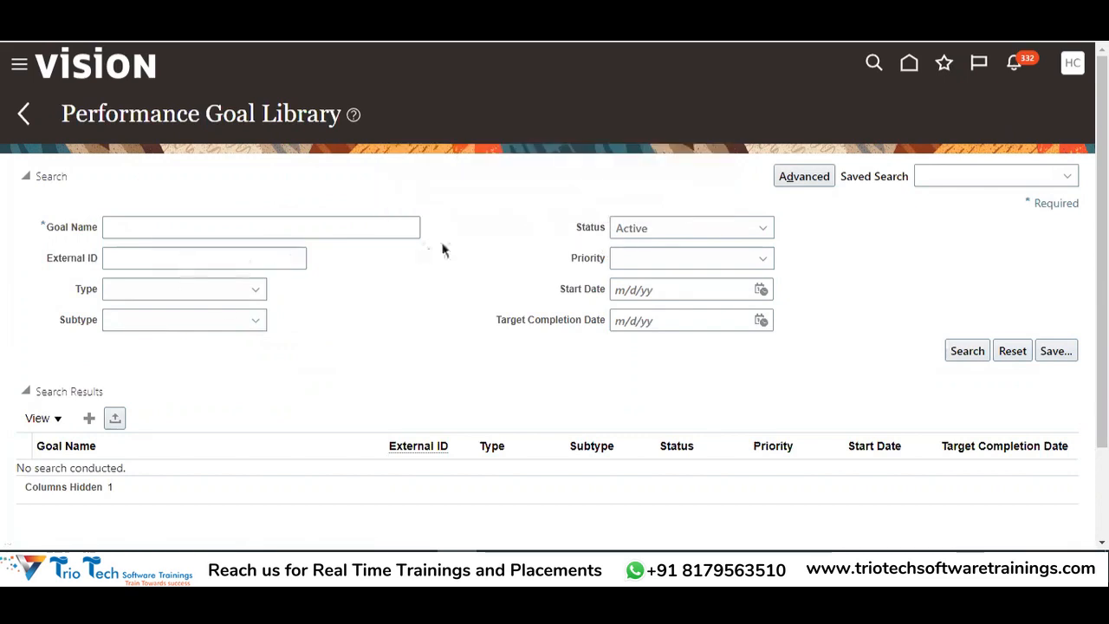
# Enter 'Generate 70% of Sales Revenue' from the worksheet as the library's goal name search term
pyautogui.hotkey('alt', 'Tab')
pyautogui.click(541, 158)
pyautogui.hotkey('ctrl', 'c')
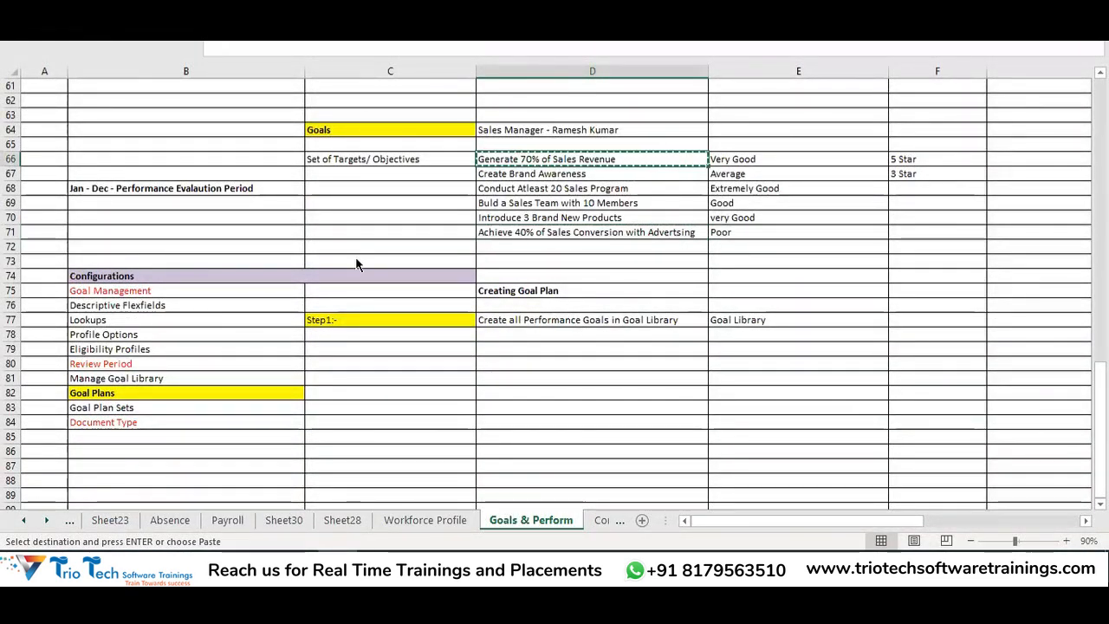
pyautogui.hotkey('alt', 'Tab')
pyautogui.click(148, 233)
pyautogui.hotkey('ctrl', 'v')
# Search the library for 'Generate 70% of Sales Revenue' and review the result
pyautogui.click(965, 352)
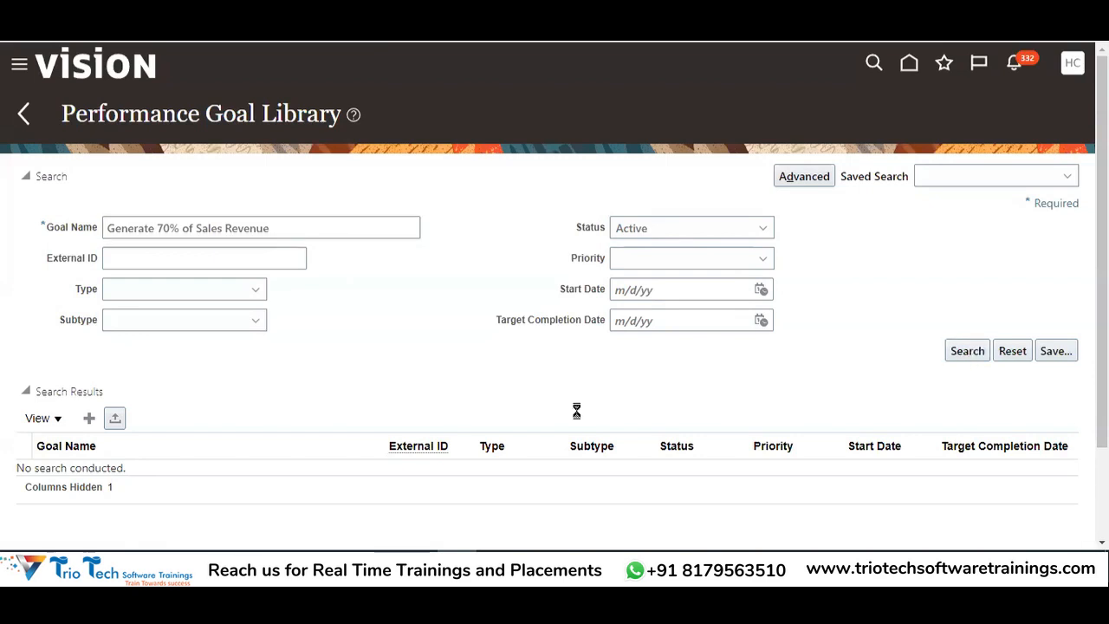
pyautogui.scroll(-2, 424, 372)
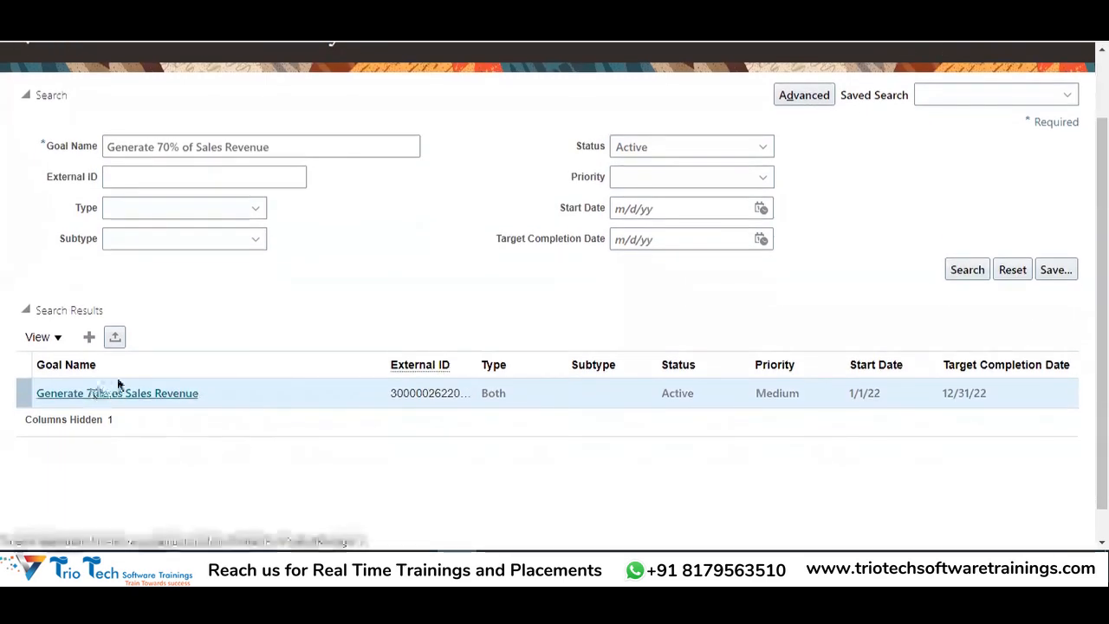
pyautogui.scroll(1, 362, 354)
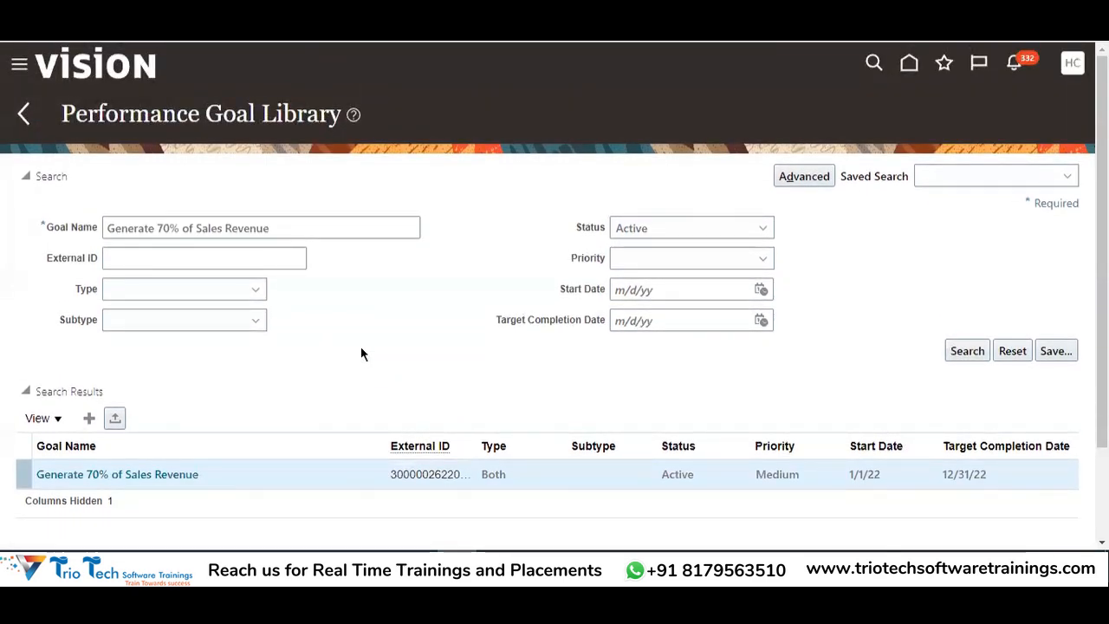
# Check the remaining goals D67:D71, then download the GoalLibraryWorksheet .xlsx for bulk upload
pyautogui.hotkey('alt', 'Tab')
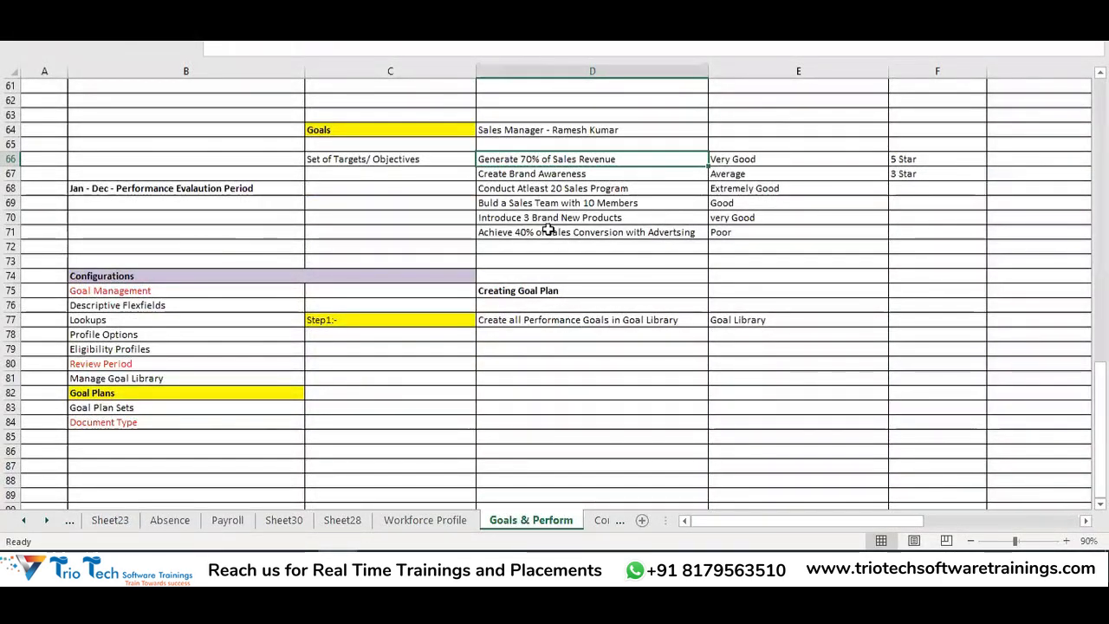
pyautogui.moveTo(547, 229); pyautogui.dragTo(555, 171)
pyautogui.hotkey('alt', 'Tab')
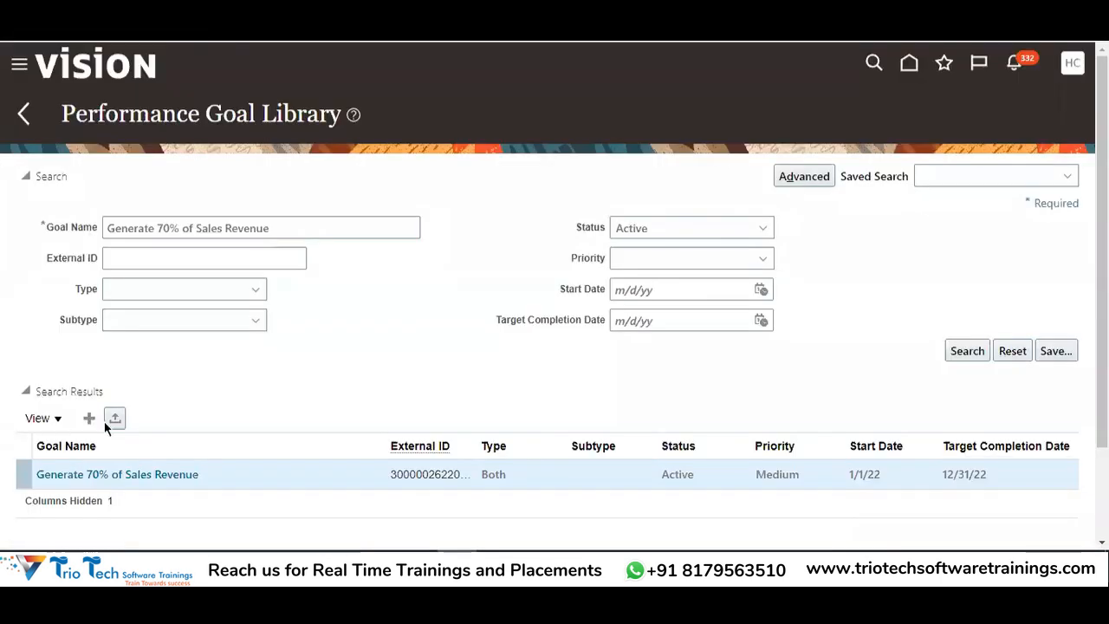
pyautogui.hotkey('alt', 'Tab')
pyautogui.click(114, 420)
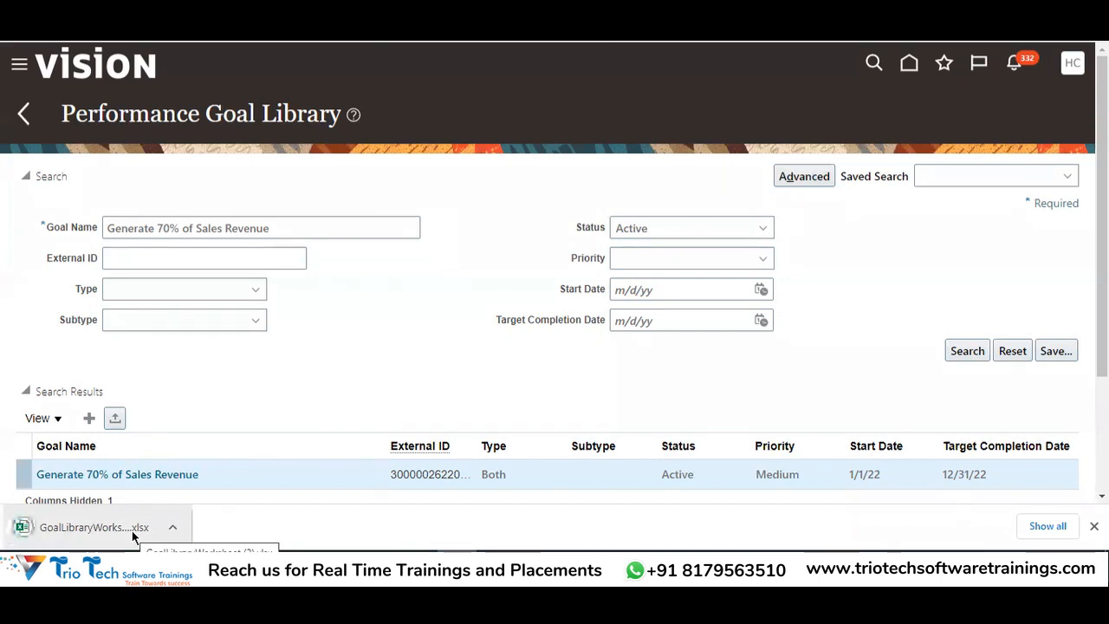
# Open the downloaded GoalLibraryWorksheet .xlsx in Excel from the download bar
pyautogui.click(132, 530)
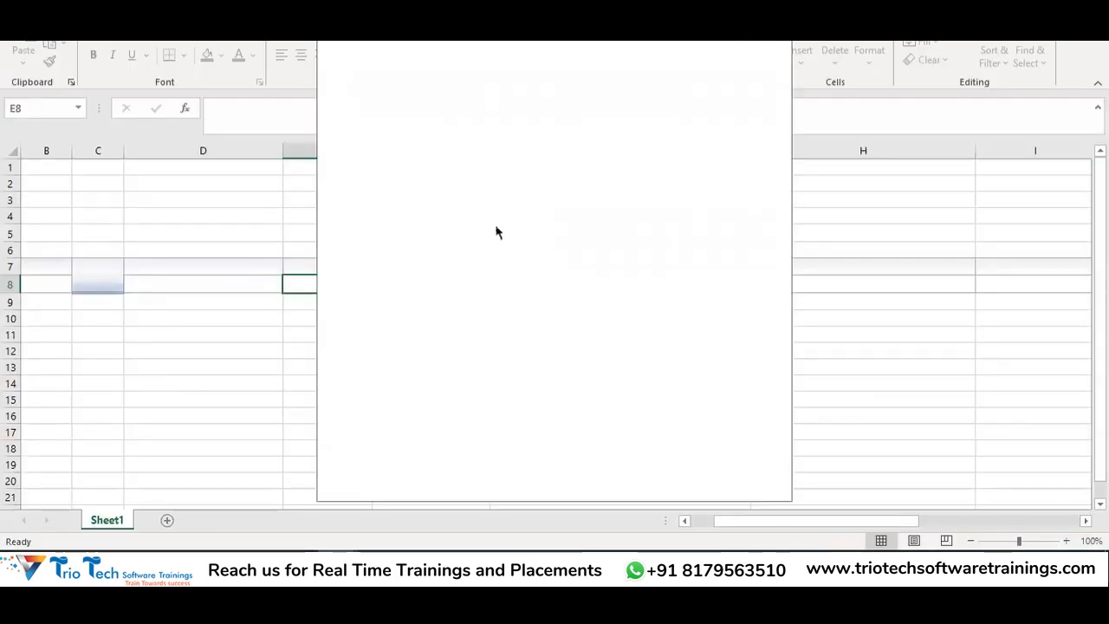
# Sign in to Oracle Applications Cloud with the implementation user name and password
pyautogui.write('HC')
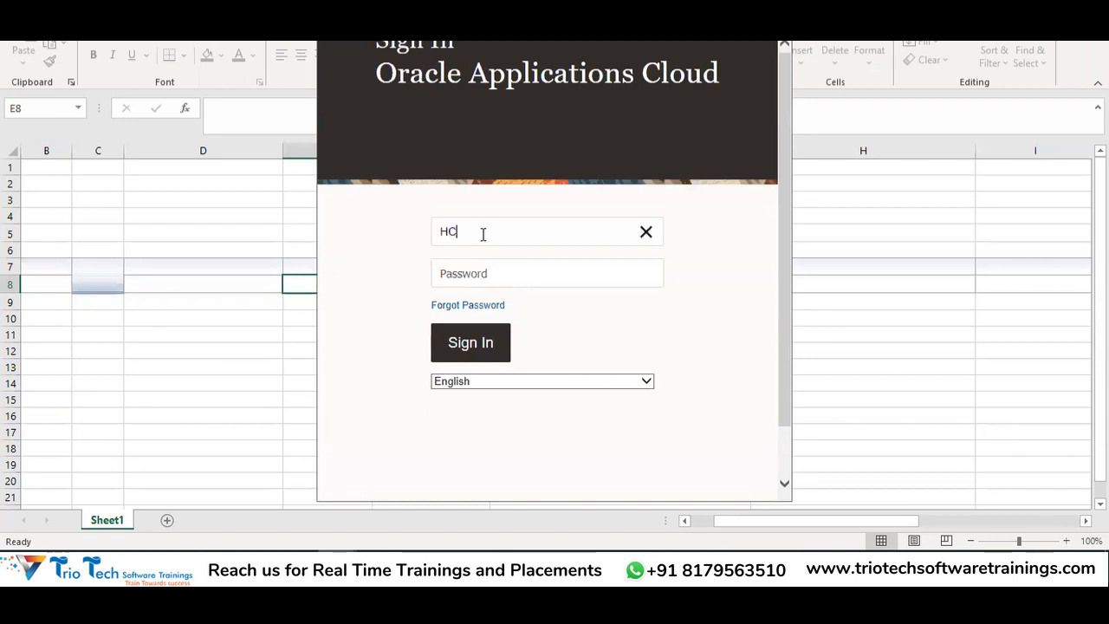
pyautogui.write('M_IMPL')
pyautogui.press('Tab')
pyautogui.write('********')
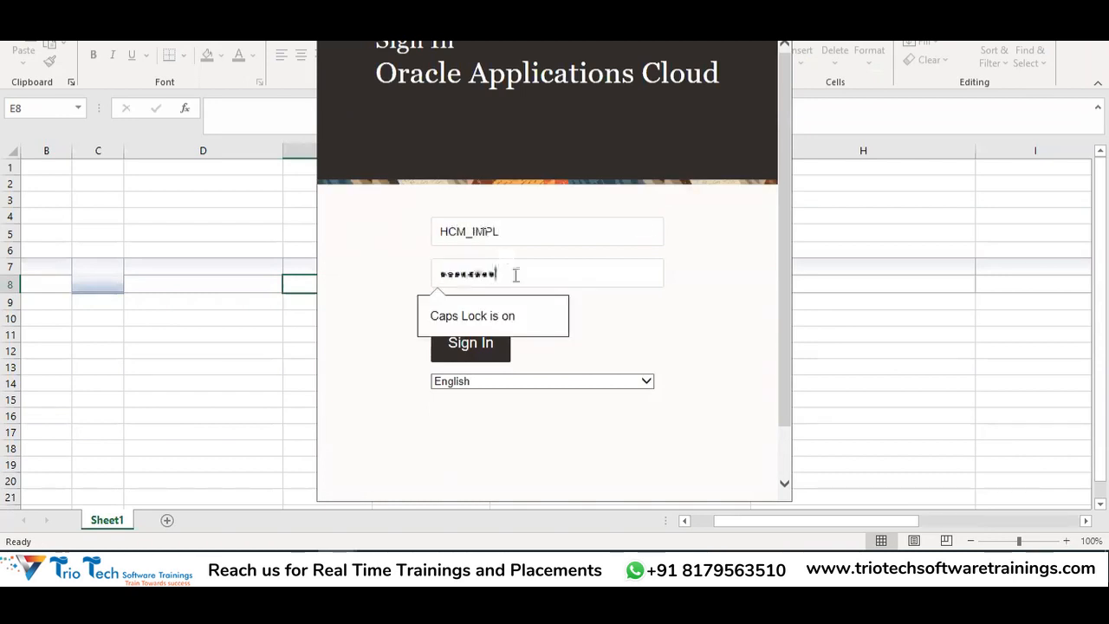
pyautogui.click(470, 346)
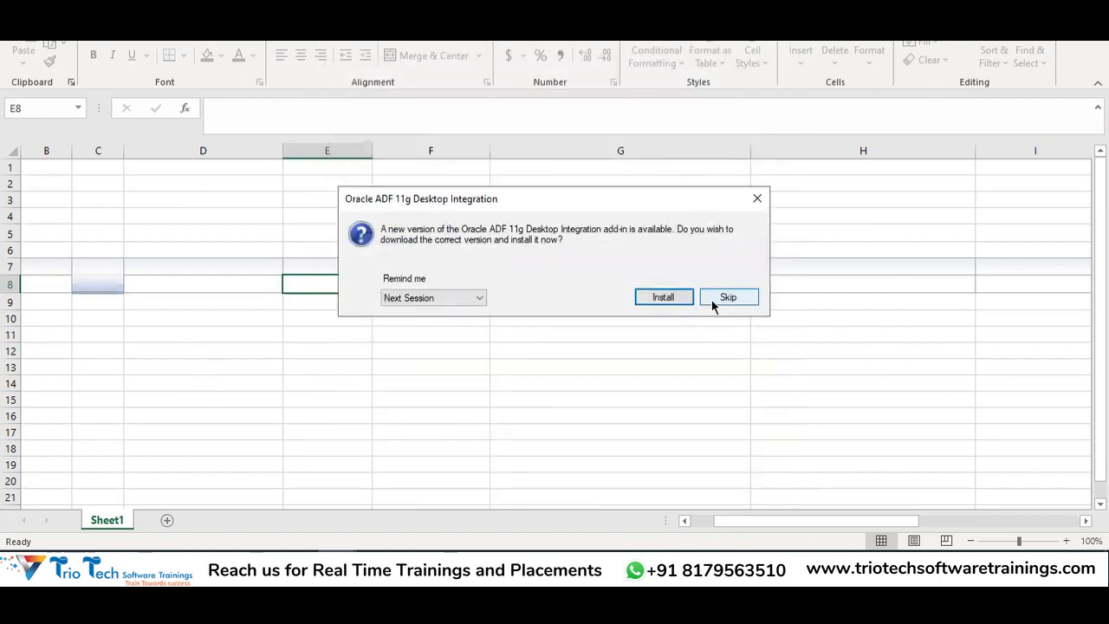
# Skip the ADF add-in update and select worksheet rows 8–11 for editing
pyautogui.click(718, 299)
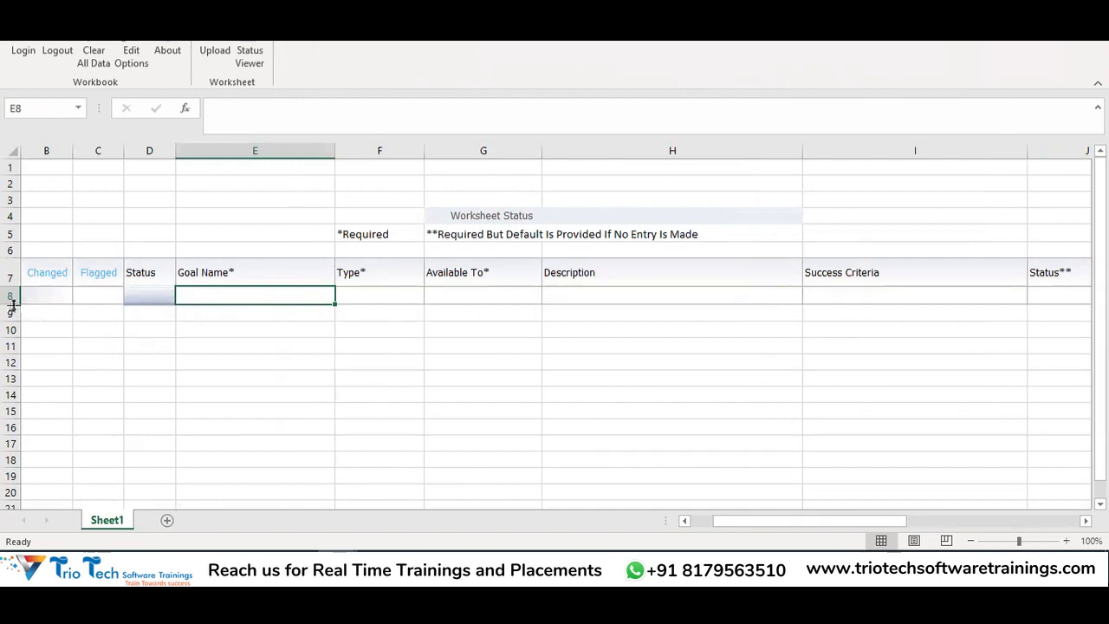
pyautogui.moveTo(12, 295); pyautogui.dragTo(15, 334)
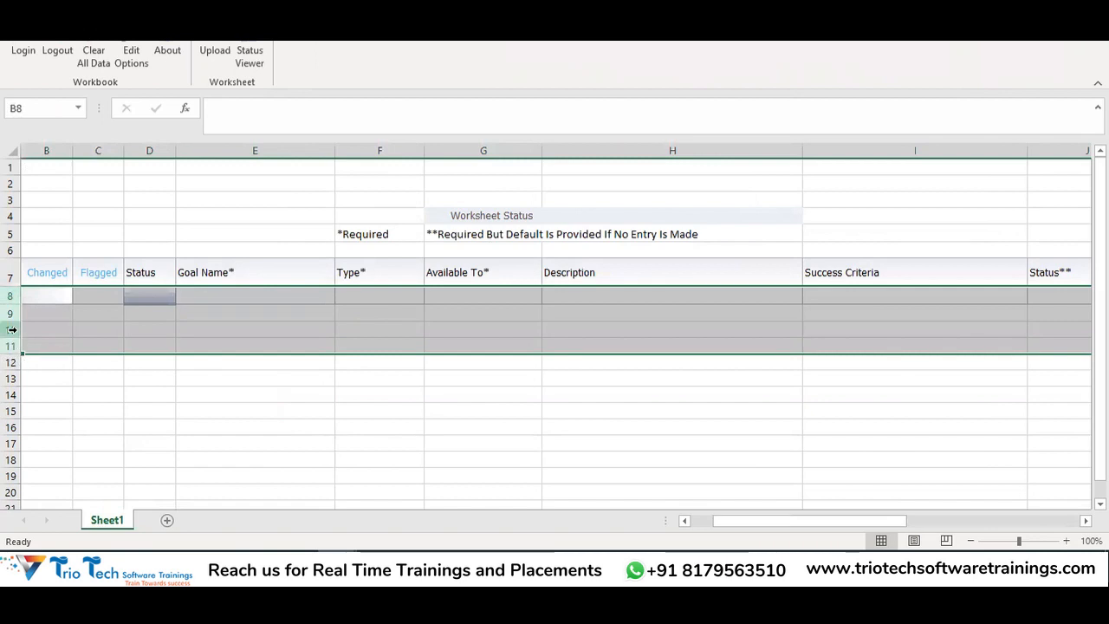
pyautogui.rightClick(12, 333)
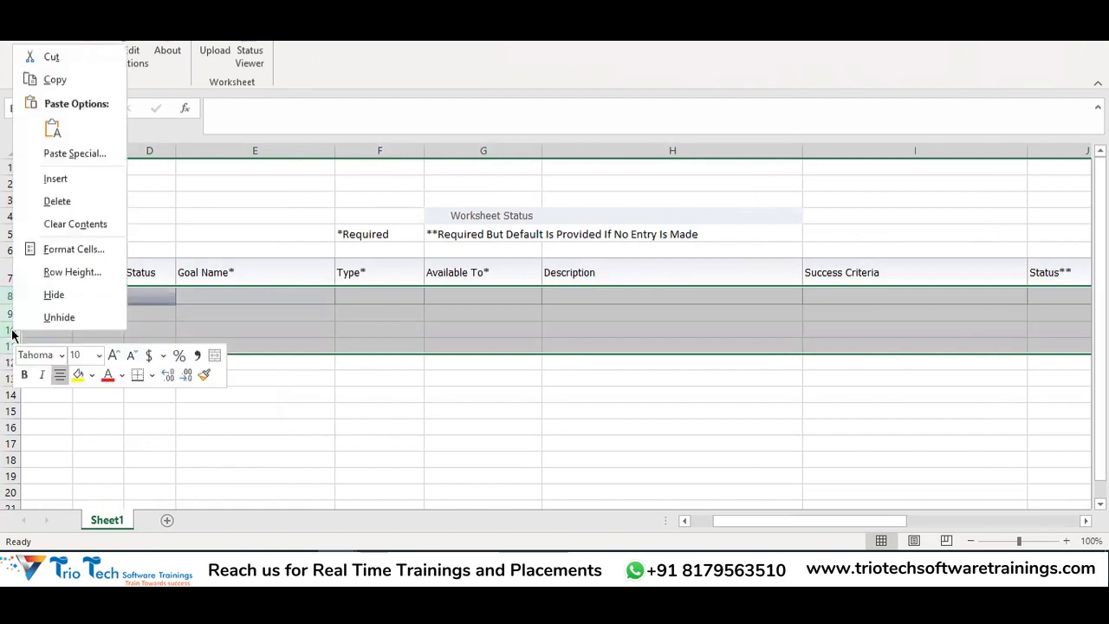
# Insert blank goal rows, then attempt to delete the extra row 12
pyautogui.click(55, 178)
pyautogui.click(130, 401)
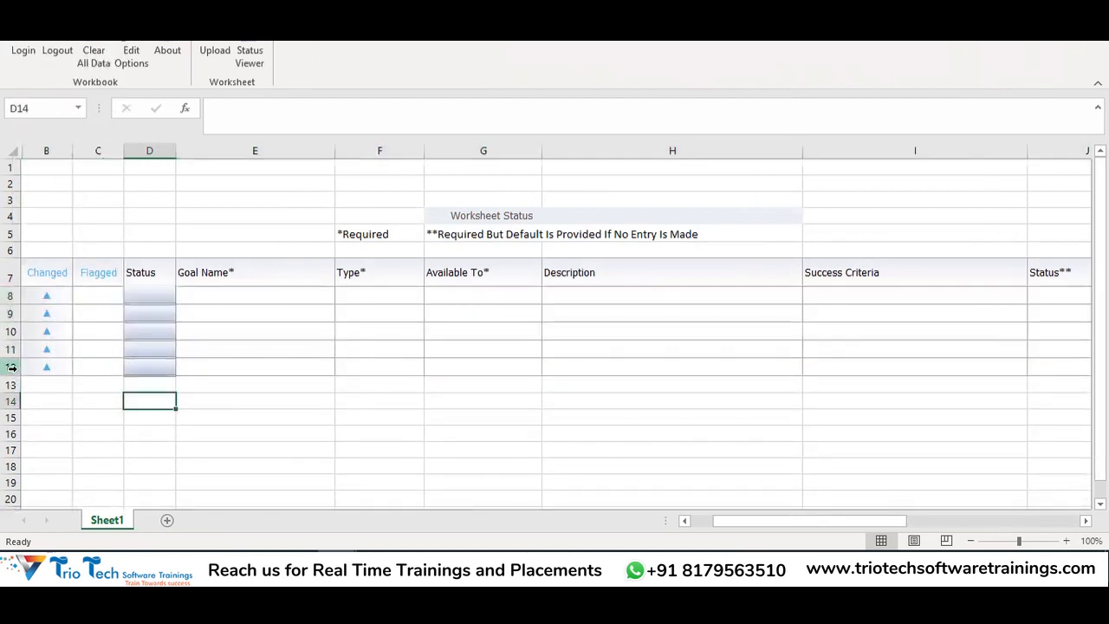
pyautogui.click(11, 367)
pyautogui.rightClick(12, 367)
pyautogui.click(55, 237)
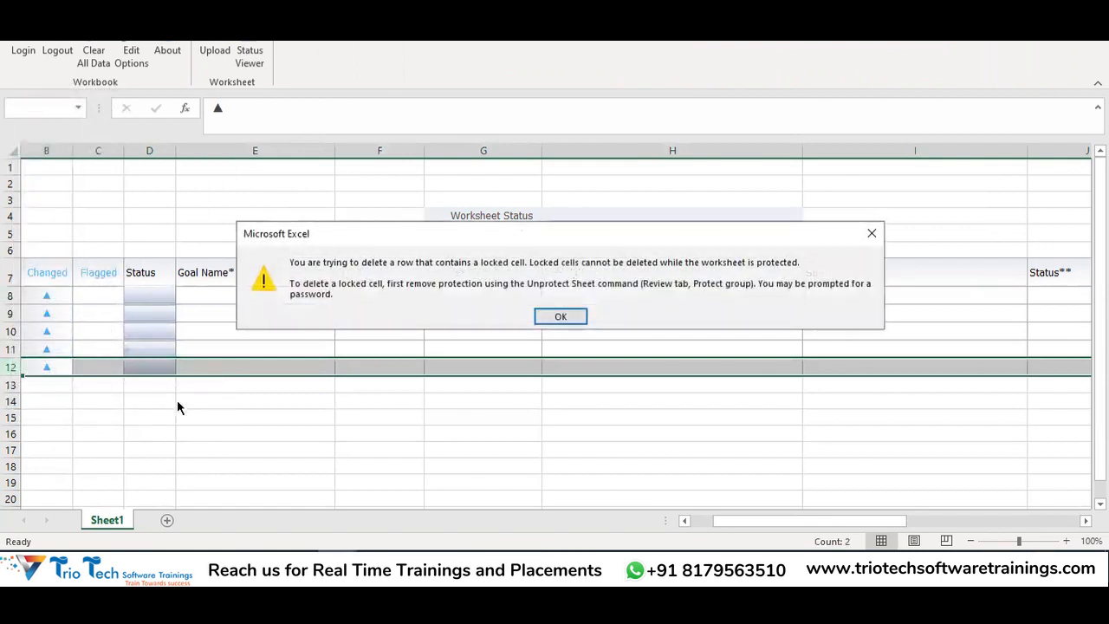
# Dismiss the locked-cell warning and select the first Goal Name cell E8
pyautogui.click(869, 234)
pyautogui.click(393, 433)
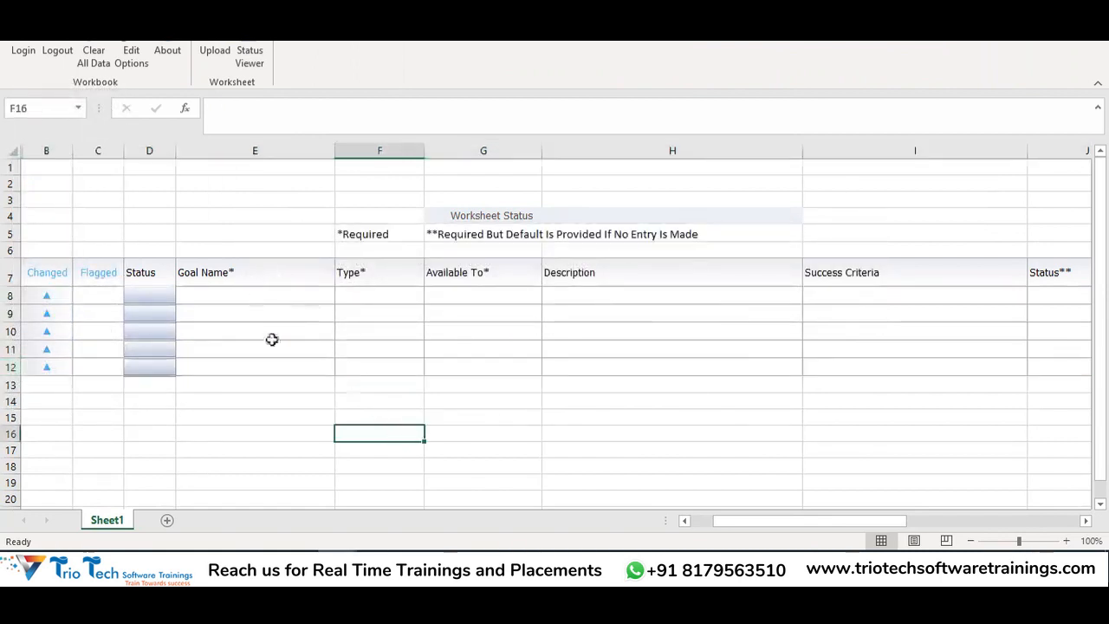
pyautogui.click(143, 279)
pyautogui.click(144, 293)
pyautogui.click(196, 294)
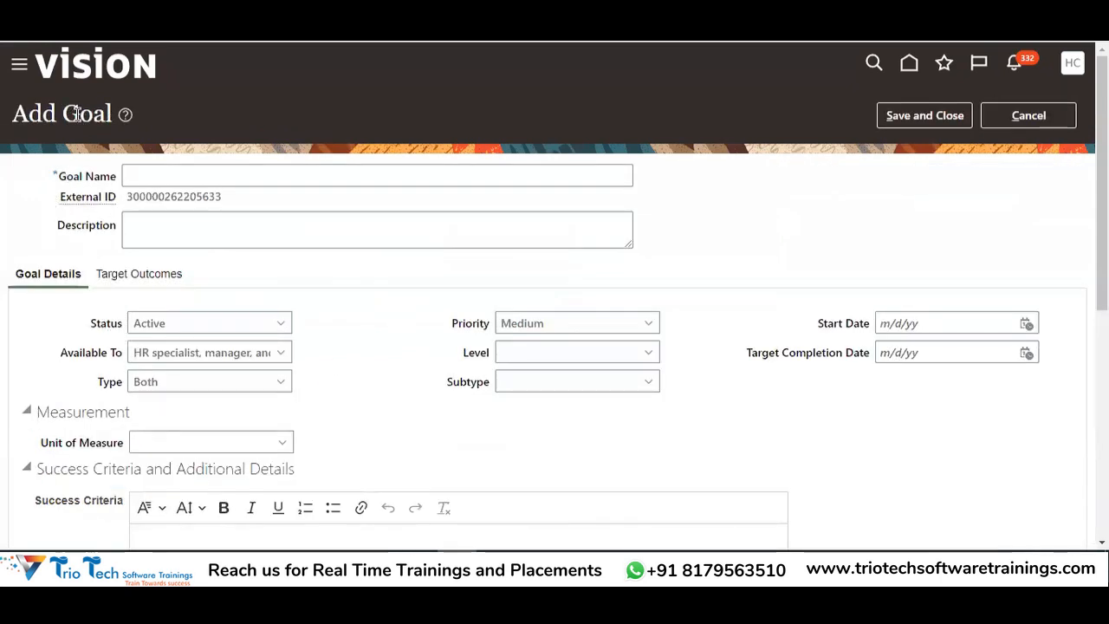
# Review the Add Goal form's Goal Name, Description, Status and Available To fields
pyautogui.moveTo(90, 177); pyautogui.dragTo(111, 238)
pyautogui.moveTo(88, 324); pyautogui.dragTo(137, 314)
pyautogui.moveTo(83, 352); pyautogui.dragTo(113, 346)
pyautogui.click(372, 247)
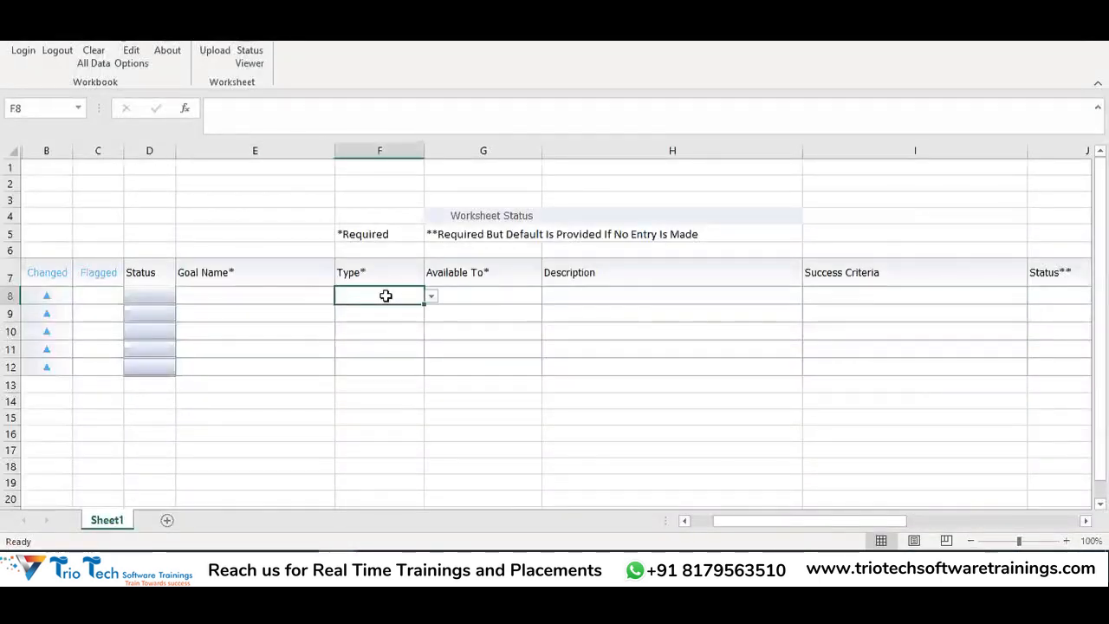
# Step across row 8's Available To, Description, Success Criteria and remaining worksheet columns
pyautogui.click(467, 293)
pyautogui.click(616, 294)
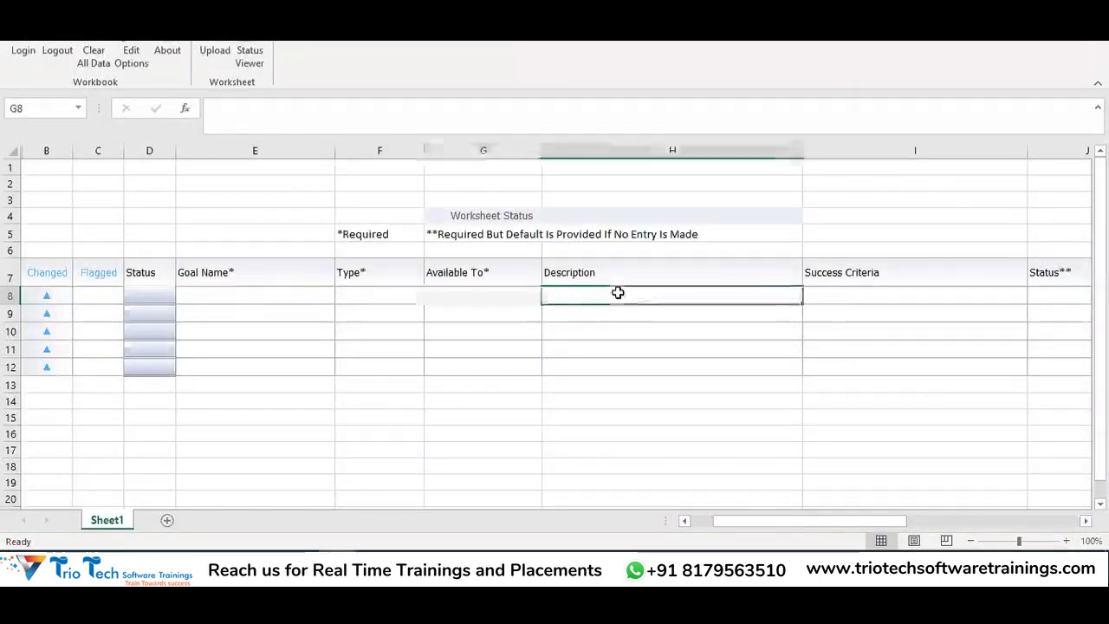
pyautogui.click(834, 295)
pyautogui.press('Tab')
pyautogui.press('Tab')
pyautogui.press('Tab')
pyautogui.press('Tab')
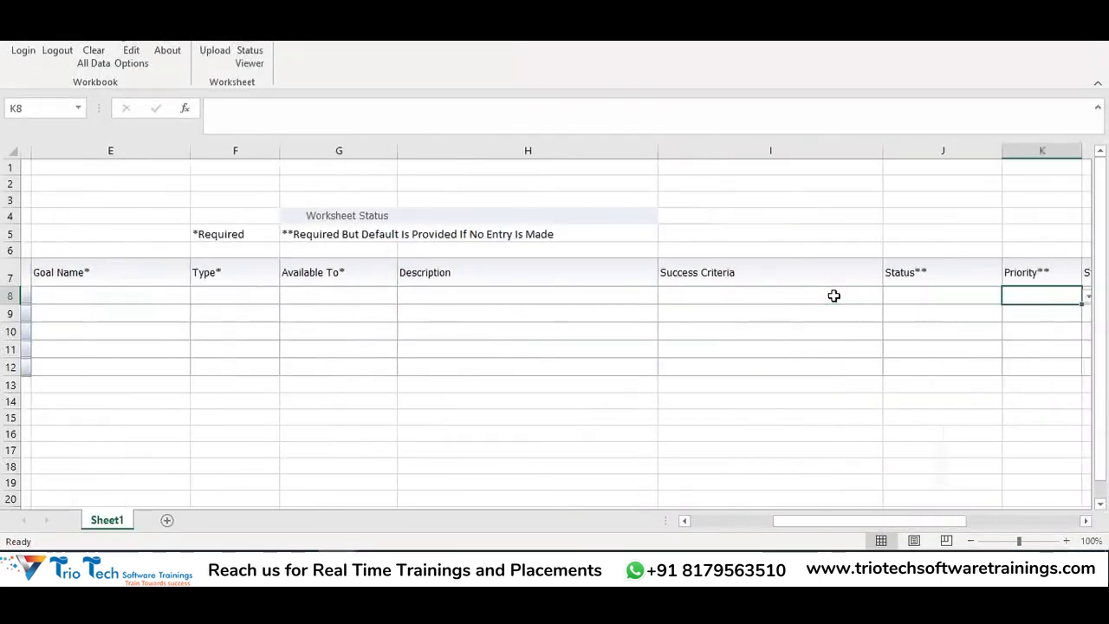
pyautogui.press('Tab')
pyautogui.press('Tab')
pyautogui.press('Tab')
pyautogui.press('Tab')
pyautogui.press('Tab')
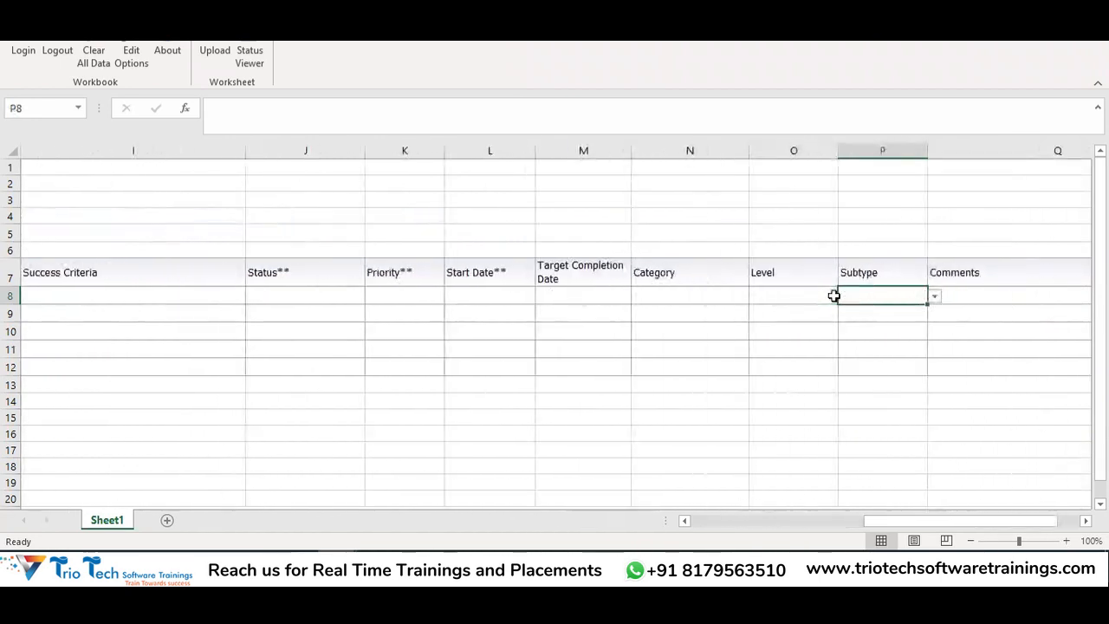
pyautogui.hotkey('shift', 'Tab')
pyautogui.hotkey('shift', 'Tab')
pyautogui.hotkey('shift', 'Tab')
pyautogui.hotkey('shift', 'Tab')
pyautogui.hotkey('shift', 'Tab')
pyautogui.hotkey('shift', 'Tab')
pyautogui.hotkey('shift', 'Tab')
pyautogui.hotkey('shift', 'Tab')
pyautogui.hotkey('shift', 'Tab')
pyautogui.hotkey('shift', 'Tab')
pyautogui.hotkey('shift', 'Tab')
pyautogui.hotkey('shift', 'Tab')
pyautogui.hotkey('shift', 'Tab')
pyautogui.hotkey('shift', 'Tab')
pyautogui.hotkey('shift', 'Tab')
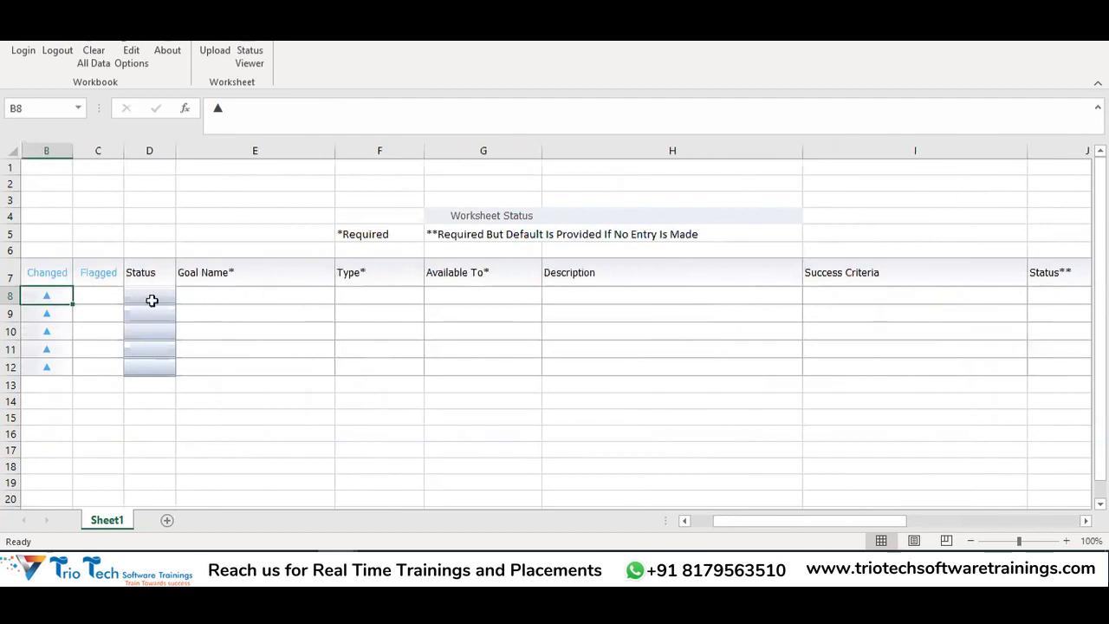
# Enter Goal A in cell E8 and fill it down to E12
pyautogui.click(219, 293)
pyautogui.write('g')
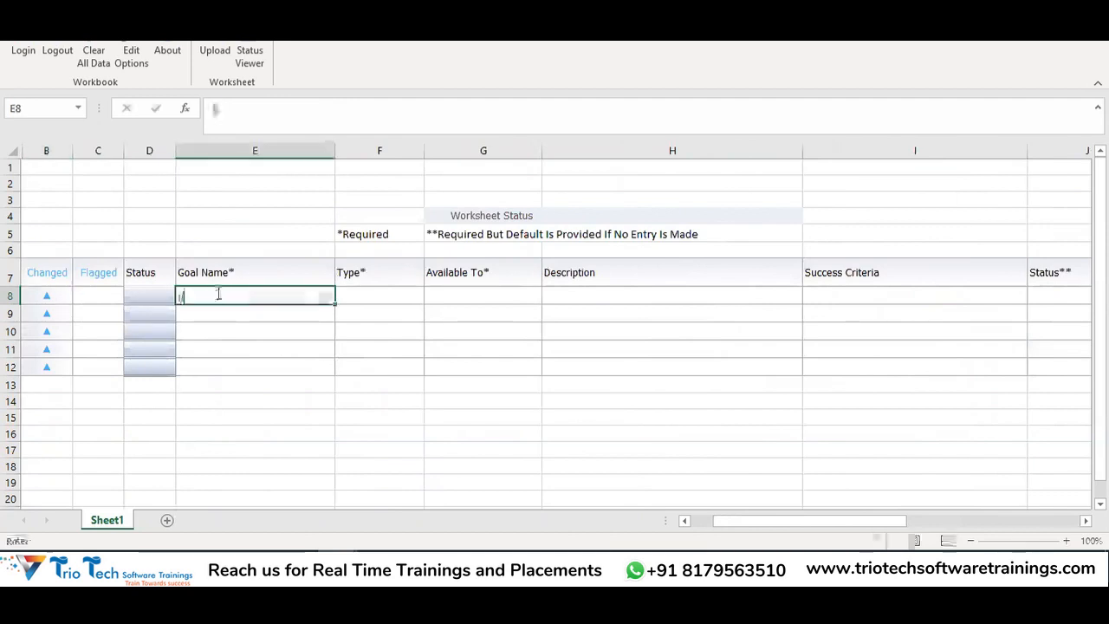
pyautogui.write('ao')
pyautogui.press('BackSpace')
pyautogui.press('BackSpace')
pyautogui.write('o')
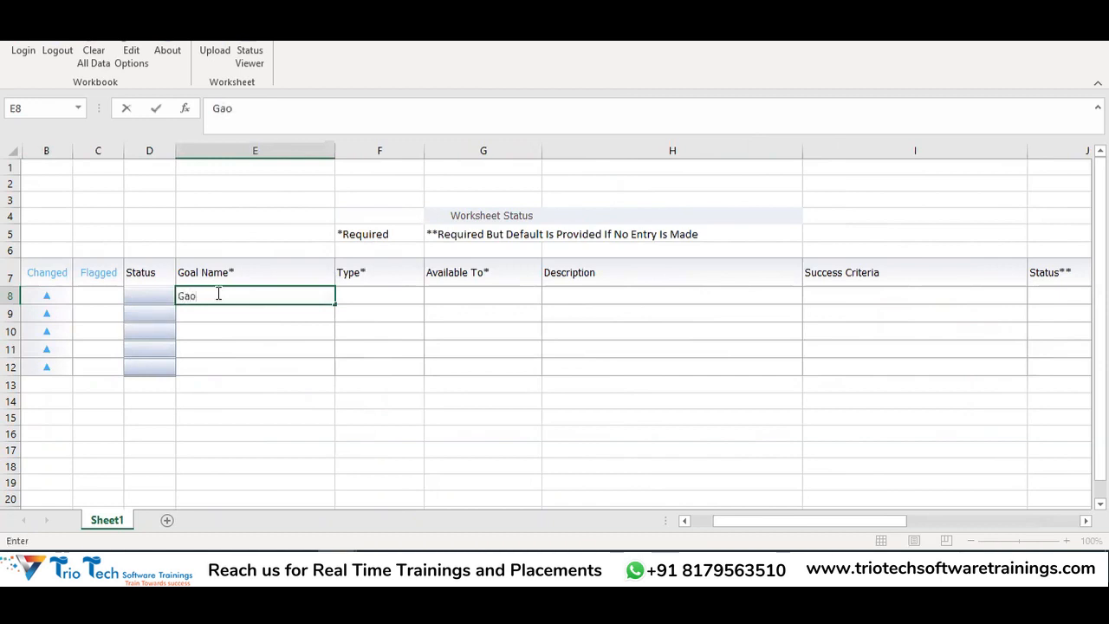
pyautogui.write('oal A')
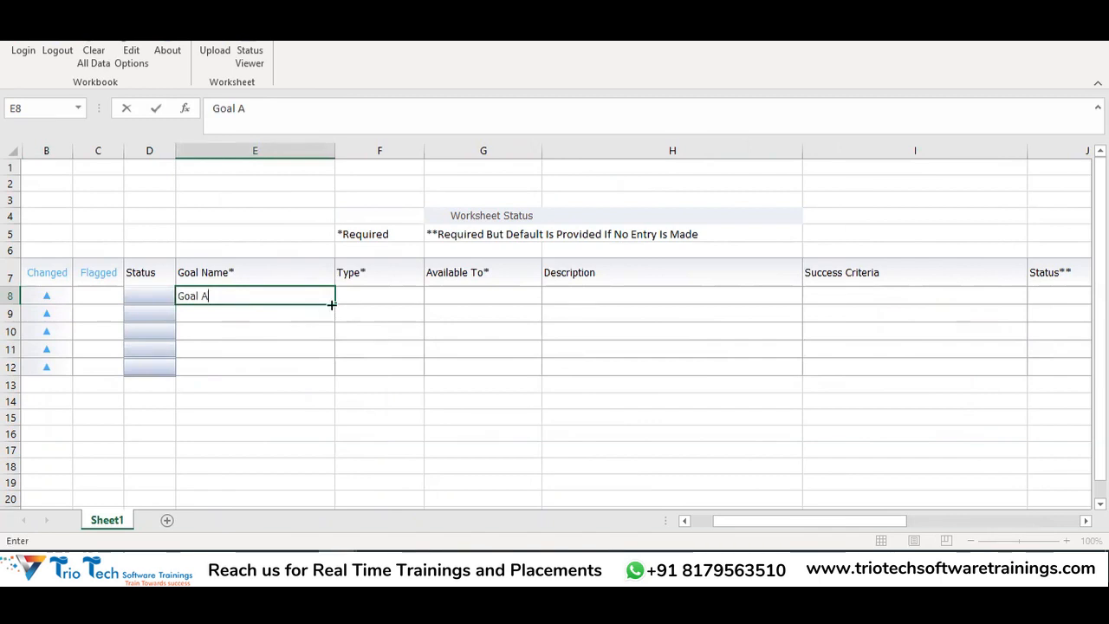
pyautogui.moveTo(334, 304); pyautogui.dragTo(335, 374)
# Change rows 9 and 10 to Goal B and Goal C, correcting a mistyped B
pyautogui.doubleClick(244, 316)
pyautogui.press('BackSpace')
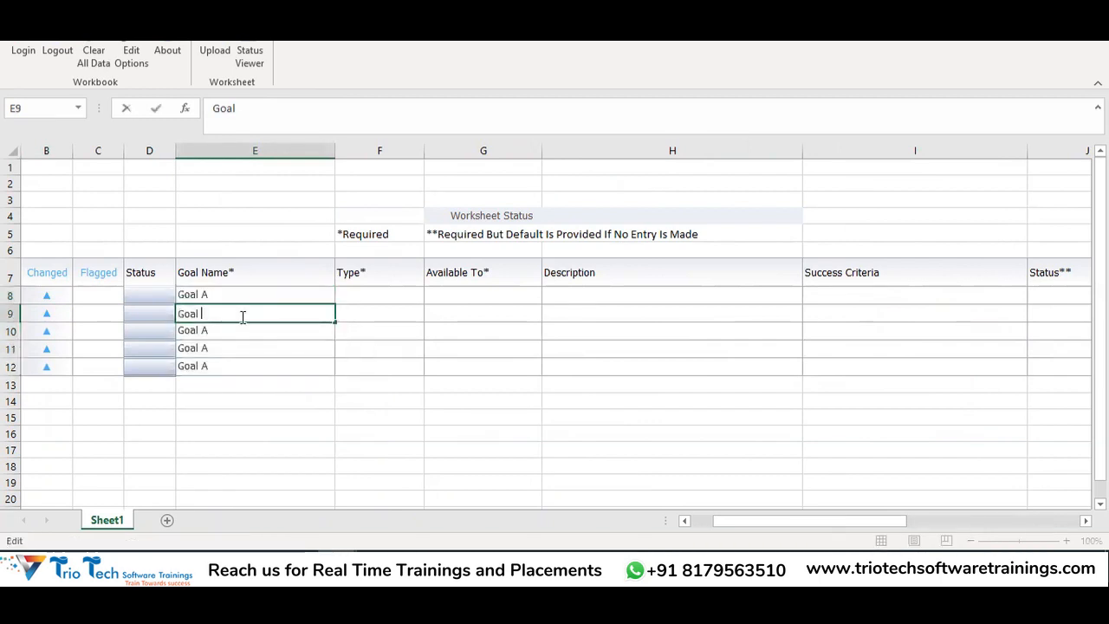
pyautogui.write('B')
pyautogui.click(208, 330)
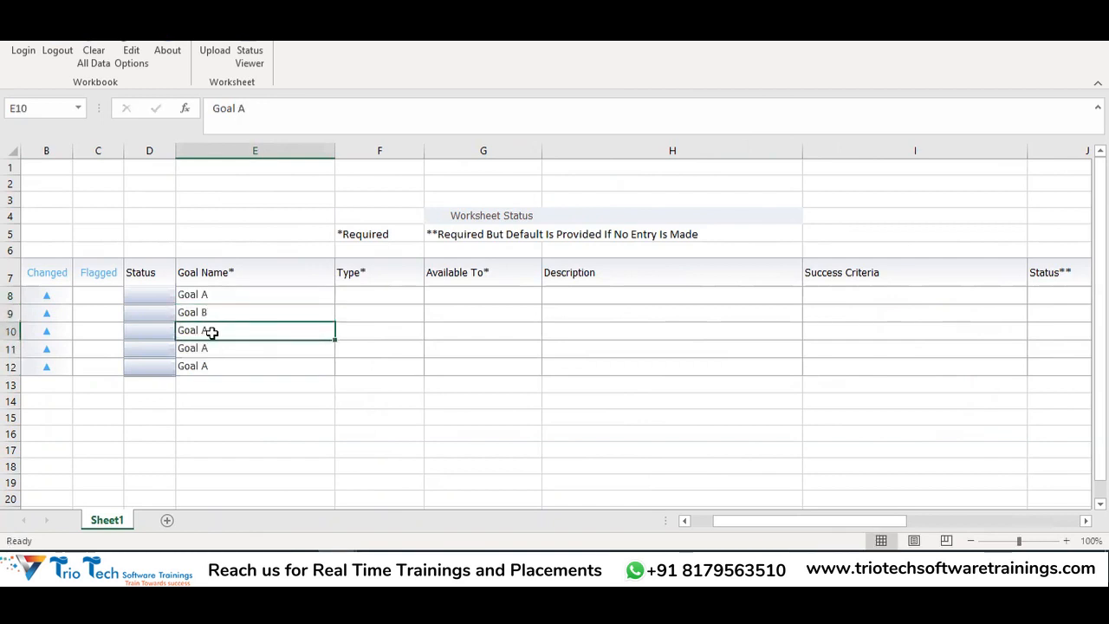
pyautogui.doubleClick(213, 331)
pyautogui.press('BackSpace')
pyautogui.write('B')
pyautogui.click(222, 350)
pyautogui.click(213, 326)
pyautogui.doubleClick(222, 327)
pyautogui.press('BackSpace')
pyautogui.write('c')
pyautogui.write('C')
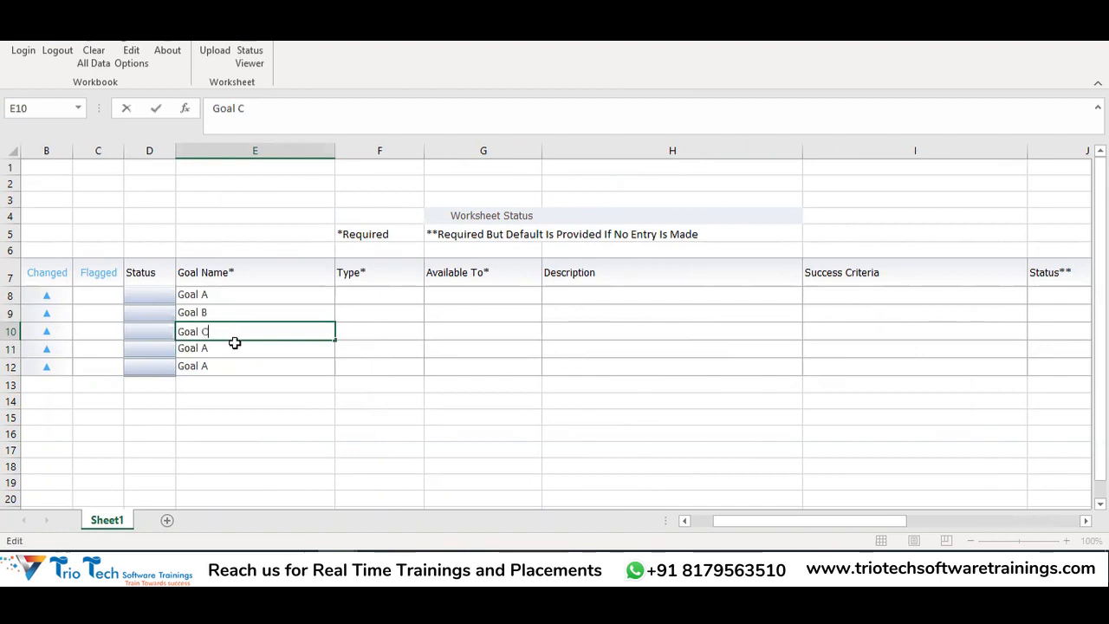
# Change rows 11 and 12 to Goal D and Goal E
pyautogui.doubleClick(227, 350)
pyautogui.press('BackSpace')
pyautogui.write('D')
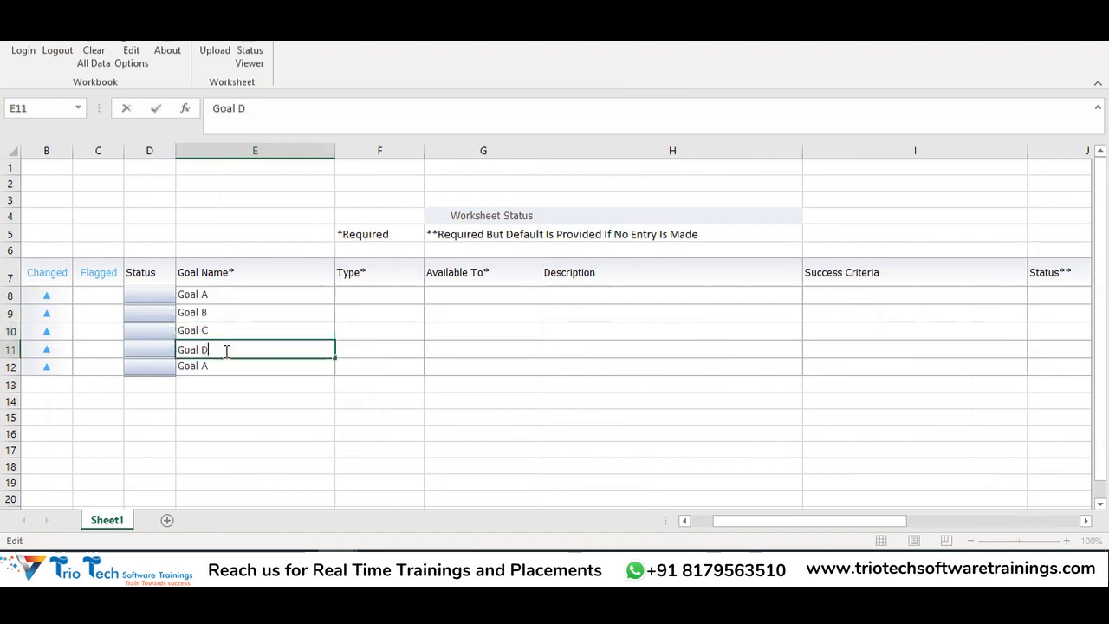
pyautogui.doubleClick(230, 367)
pyautogui.press('BackSpace')
pyautogui.write('E')
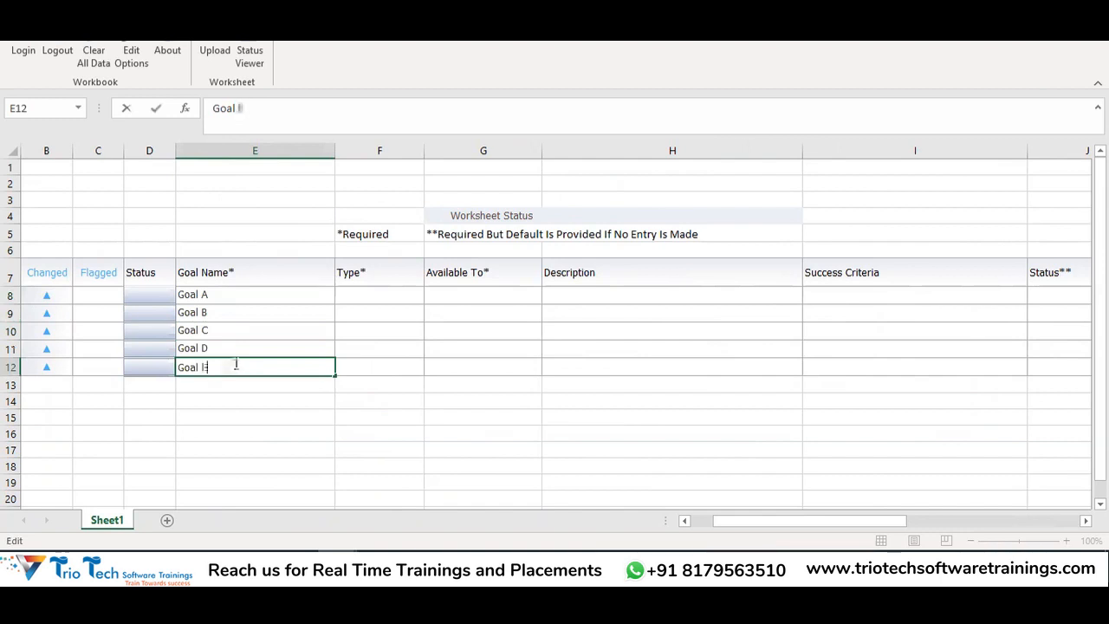
pyautogui.click(403, 285)
# Set Type to Both for Goals A–E
pyautogui.click(405, 297)
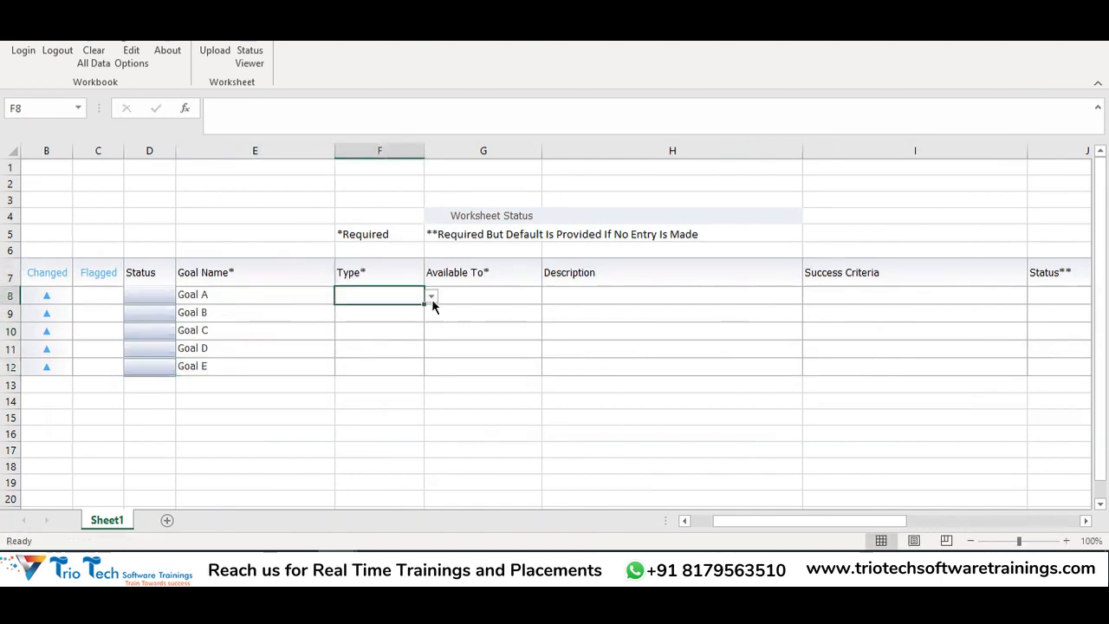
pyautogui.click(430, 296)
pyautogui.click(394, 329)
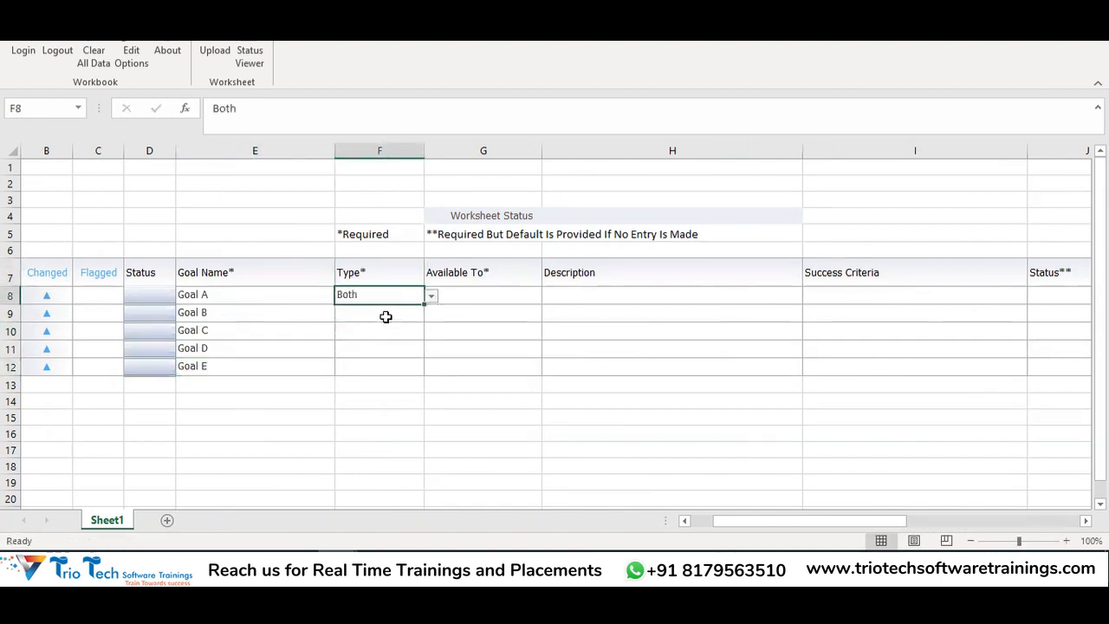
pyautogui.moveTo(423, 304)
pyautogui.mouseDown()
pyautogui.moveTo(413, 377)
pyautogui.moveTo(434, 350)
pyautogui.mouseUp()
pyautogui.click(472, 297)
# Make Goals A–E available to HR specialist, manager, and worker
pyautogui.click(548, 297)
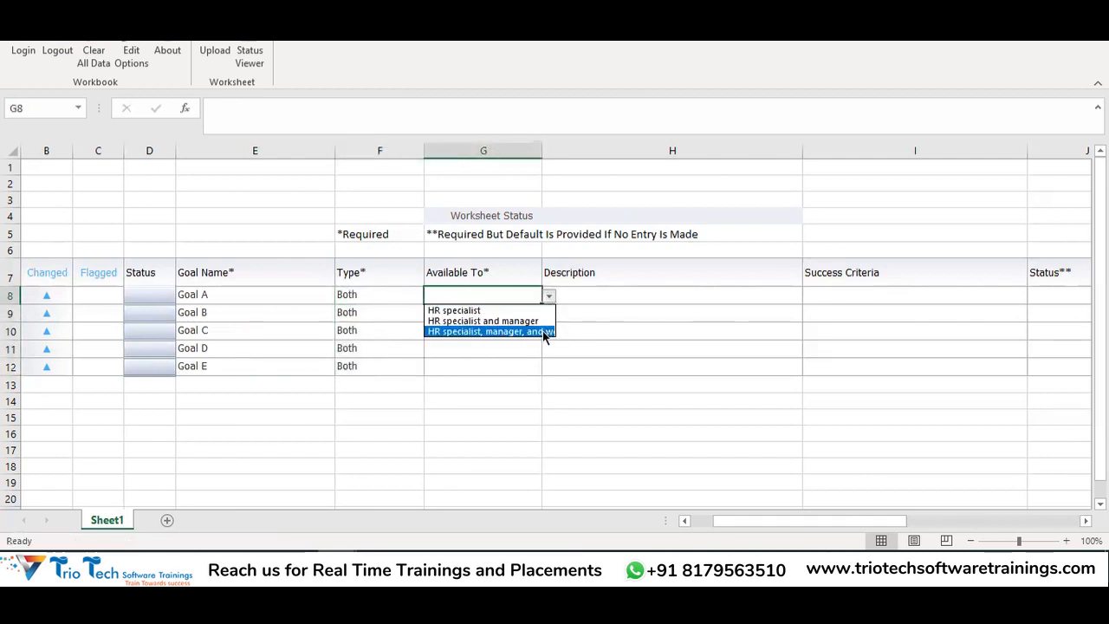
pyautogui.click(542, 332)
pyautogui.moveTo(542, 315); pyautogui.dragTo(527, 382)
pyautogui.click(659, 305)
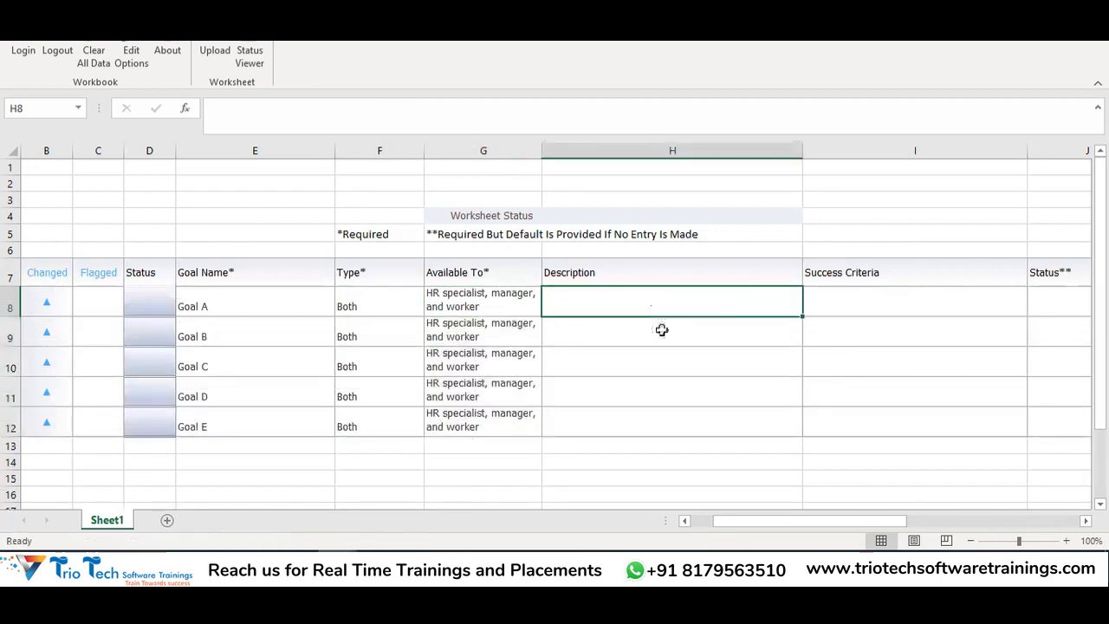
# Set Status to Active for all five goals
pyautogui.click(851, 307)
pyautogui.press('Tab')
pyautogui.press('Tab')
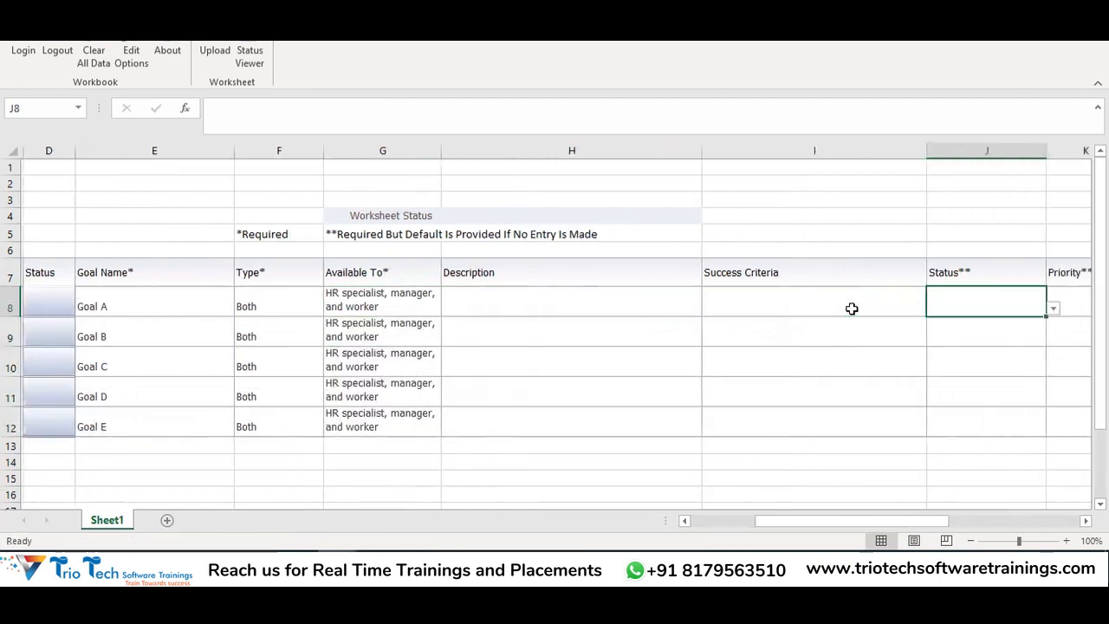
pyautogui.click(953, 299)
pyautogui.click(999, 308)
pyautogui.click(990, 322)
pyautogui.moveTo(992, 317); pyautogui.dragTo(990, 437)
# Set Priority to Medium for all five goals and dismiss the Java data type error
pyautogui.click(1041, 305)
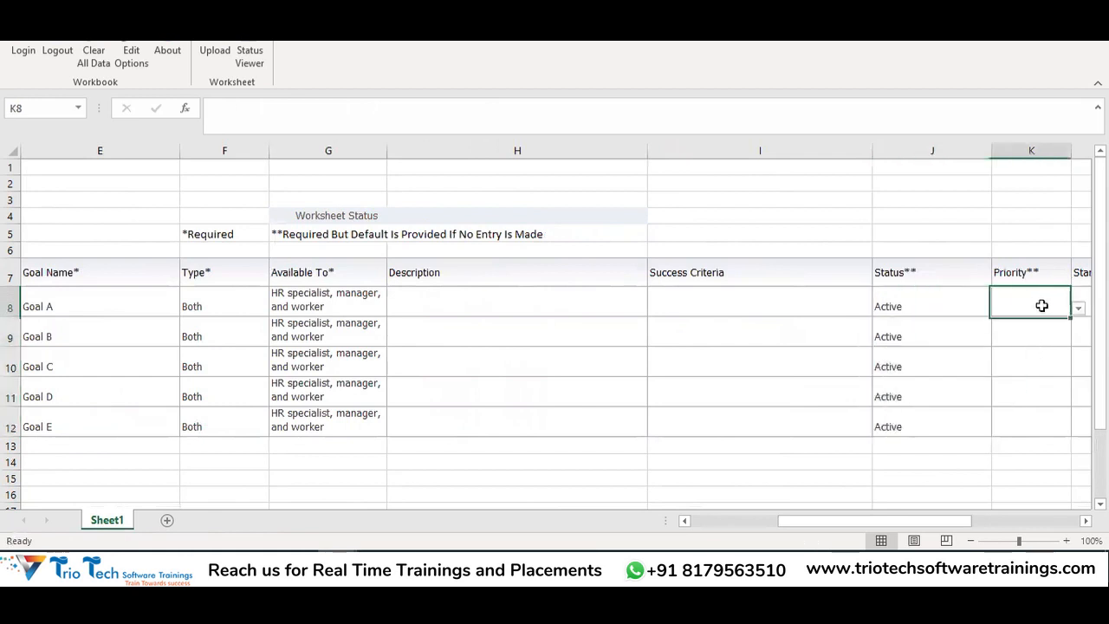
pyautogui.click(1078, 308)
pyautogui.click(1059, 333)
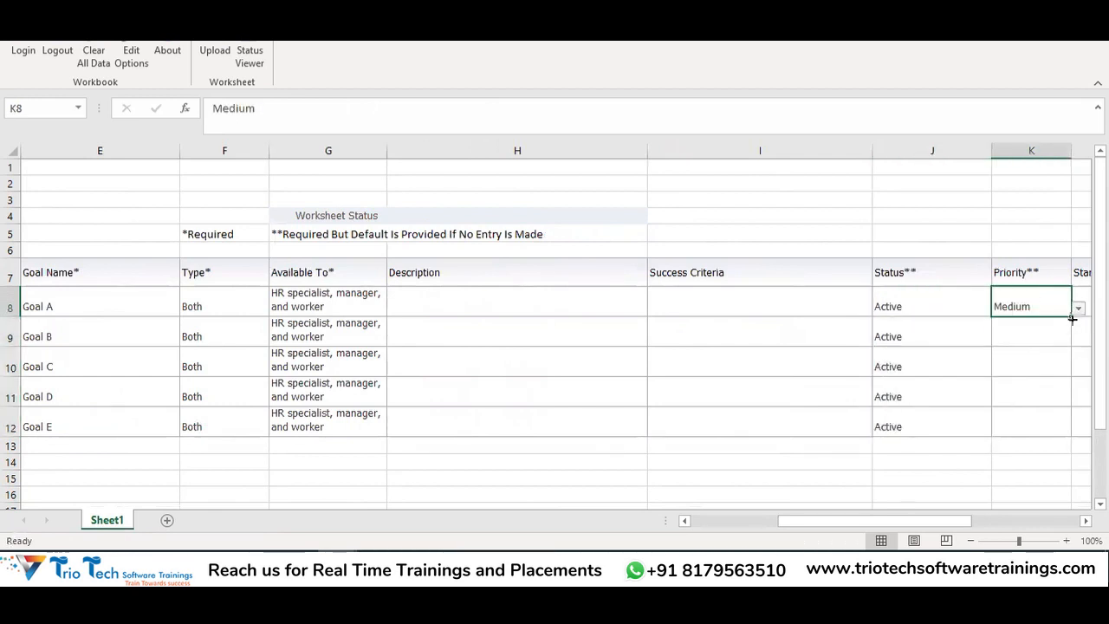
pyautogui.moveTo(1071, 320); pyautogui.dragTo(1072, 431)
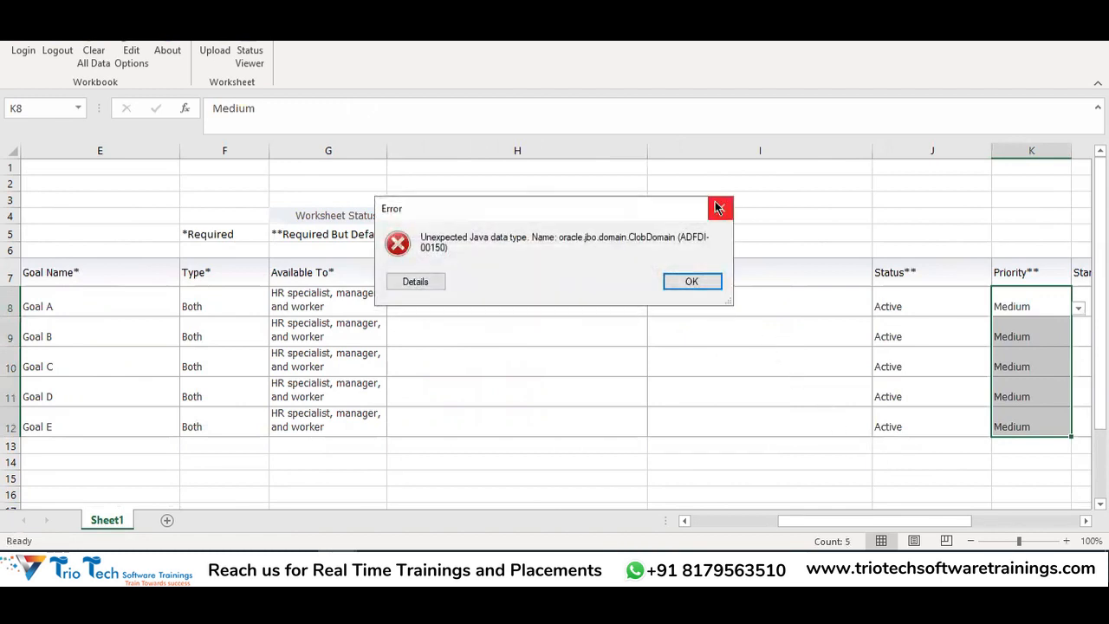
pyautogui.click(719, 209)
pyautogui.press('Left')
pyautogui.press('Left')
pyautogui.press('Left')
pyautogui.press('Left')
pyautogui.press('Left')
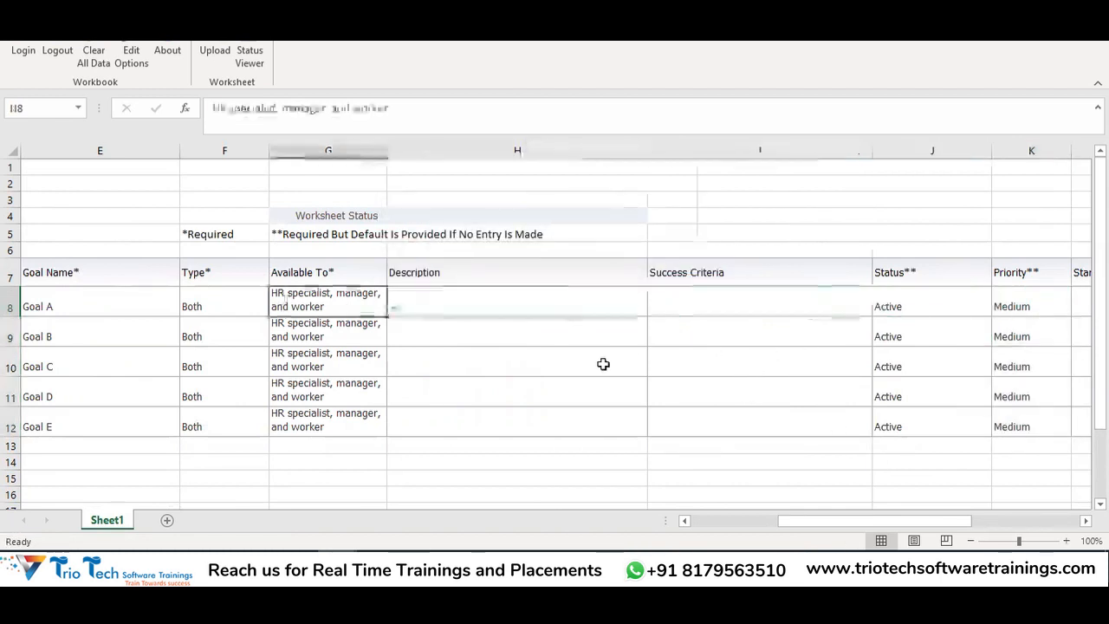
pyautogui.press('Left')
pyautogui.press('Left')
pyautogui.press('Left')
pyautogui.press('Left')
pyautogui.moveTo(10, 305); pyautogui.dragTo(173, 459)
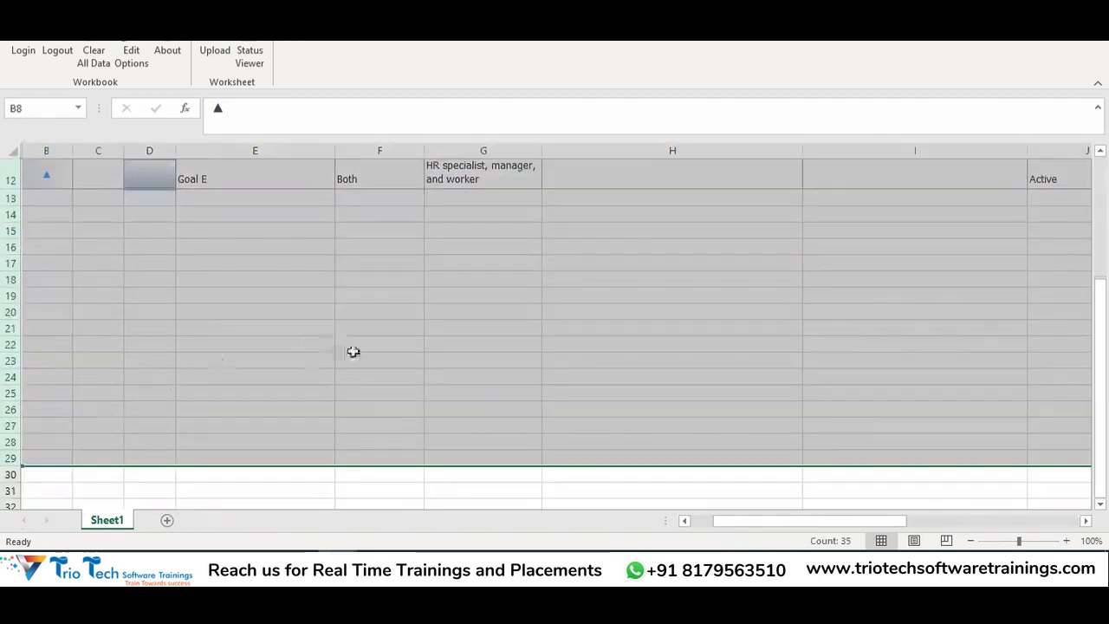
# Review the entered goal data from the Goal Name header across to the last column
pyautogui.click(226, 389)
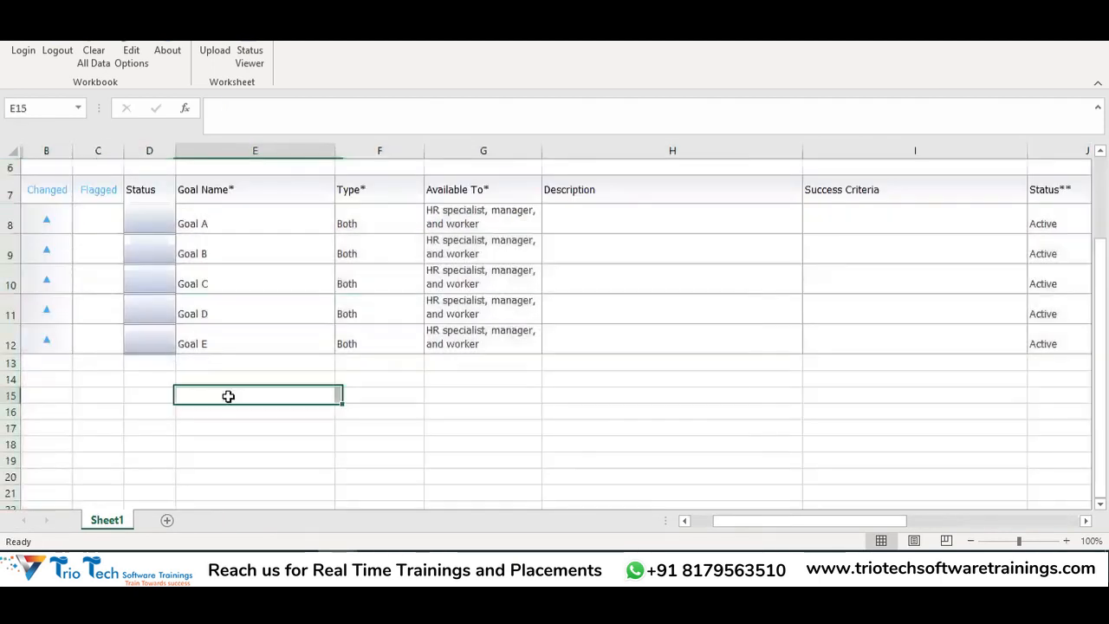
pyautogui.scroll(2, 307, 302)
pyautogui.moveTo(235, 275); pyautogui.dragTo(1060, 277)
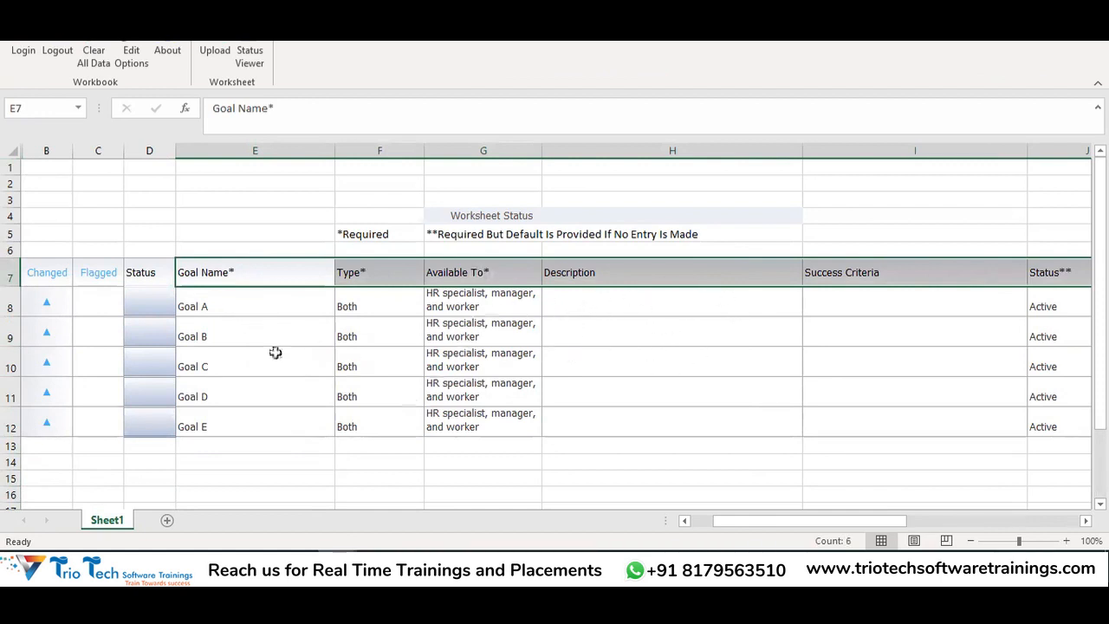
pyautogui.moveTo(242, 304); pyautogui.dragTo(1052, 443)
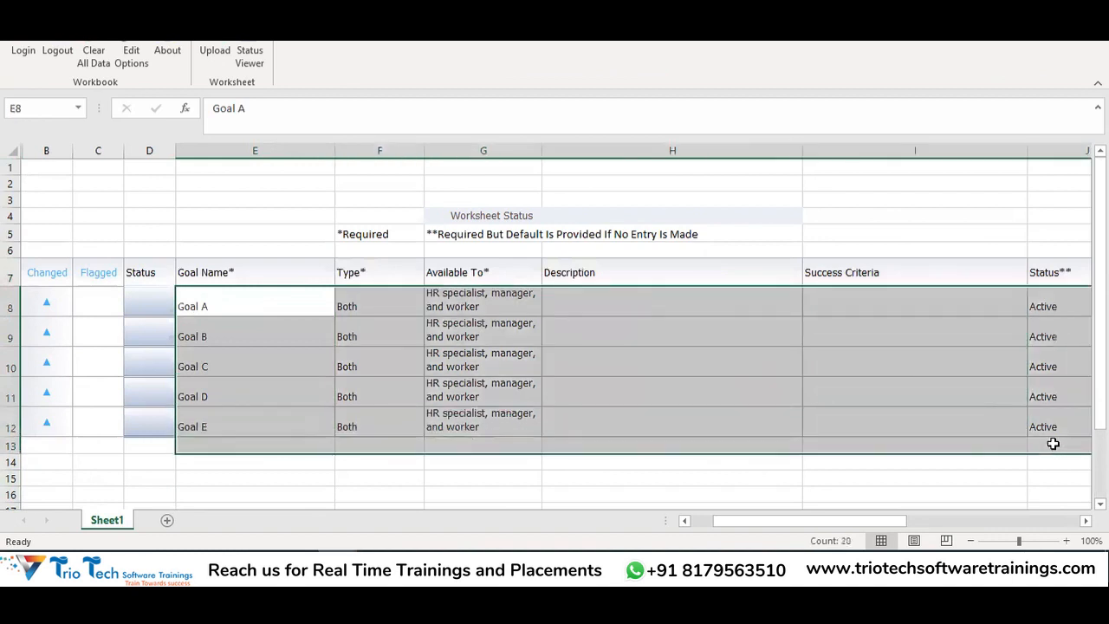
pyautogui.click(243, 202)
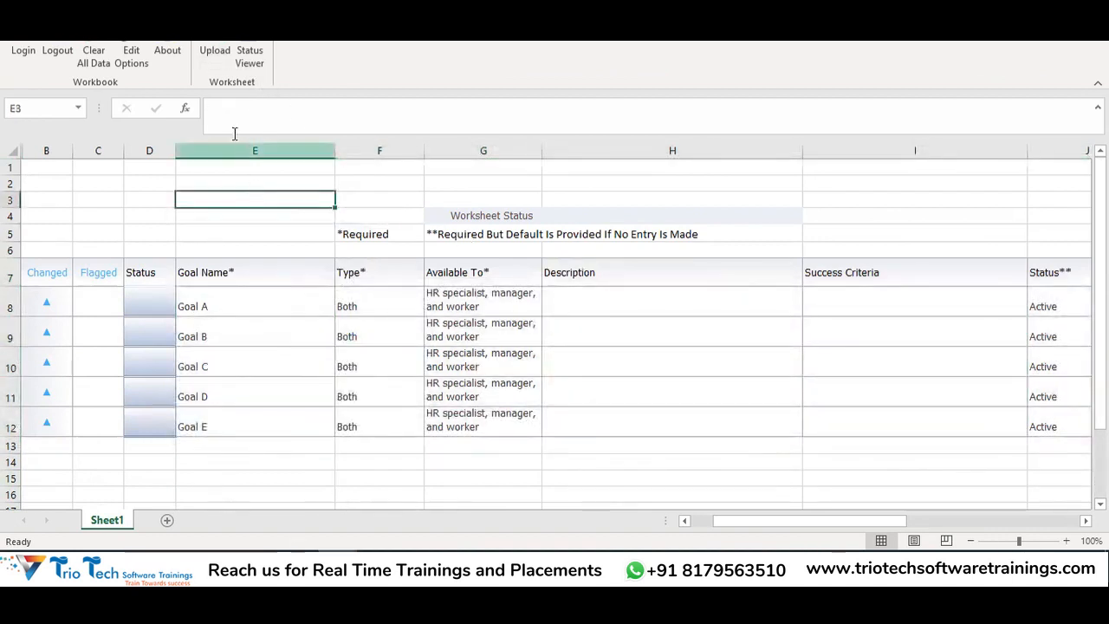
# Upload the worksheet goals to Fusion, confirming the Invoke Action and Upload Options dialogs
pyautogui.click(216, 54)
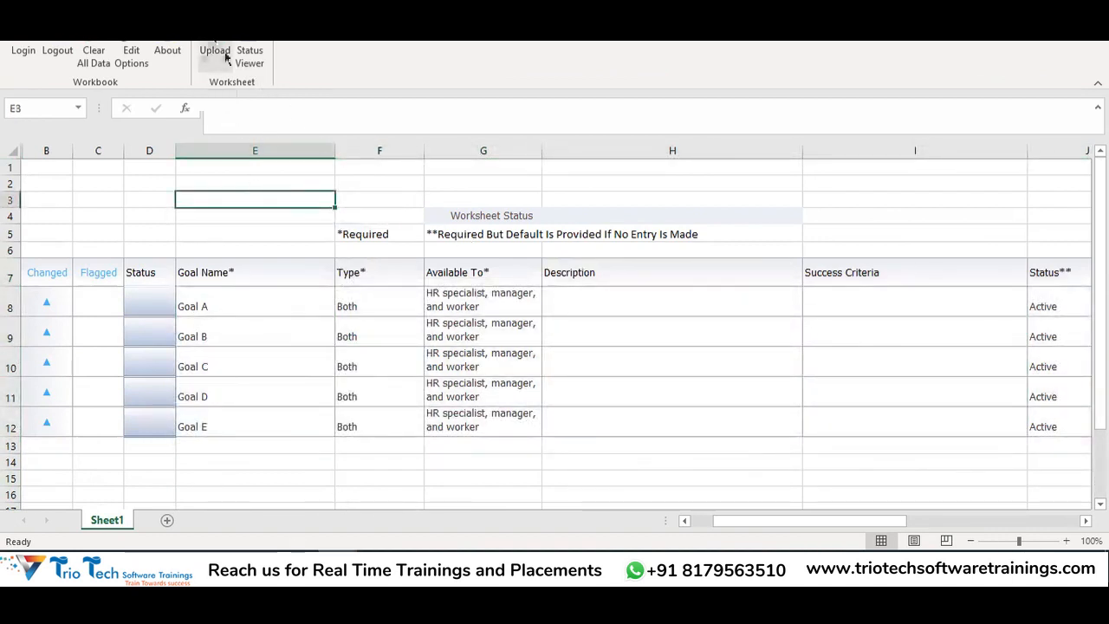
pyautogui.click(616, 288)
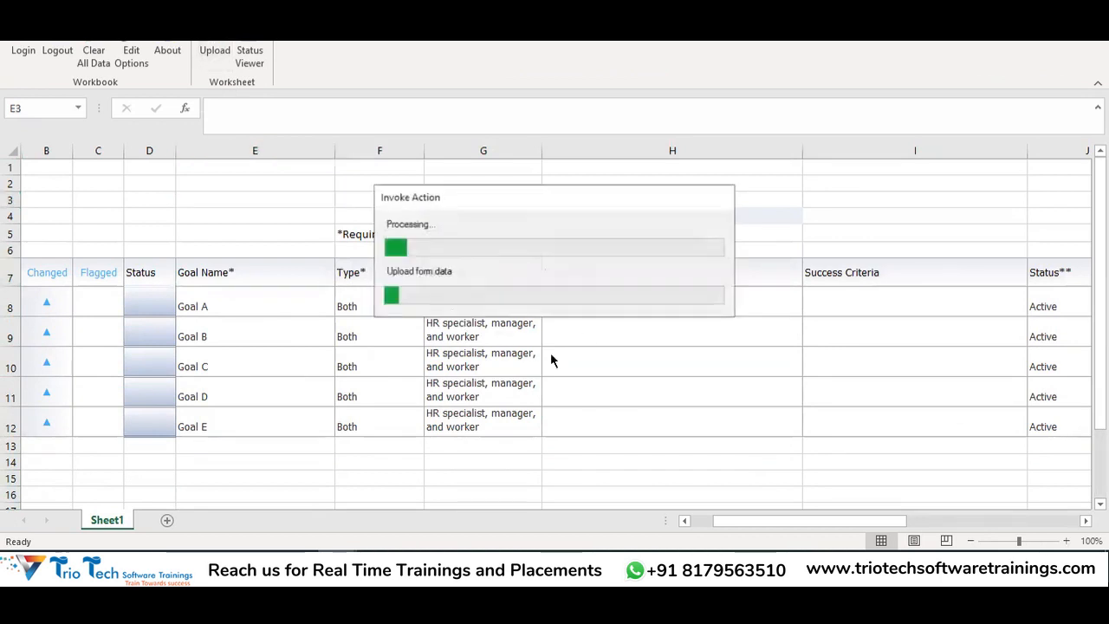
pyautogui.click(564, 284)
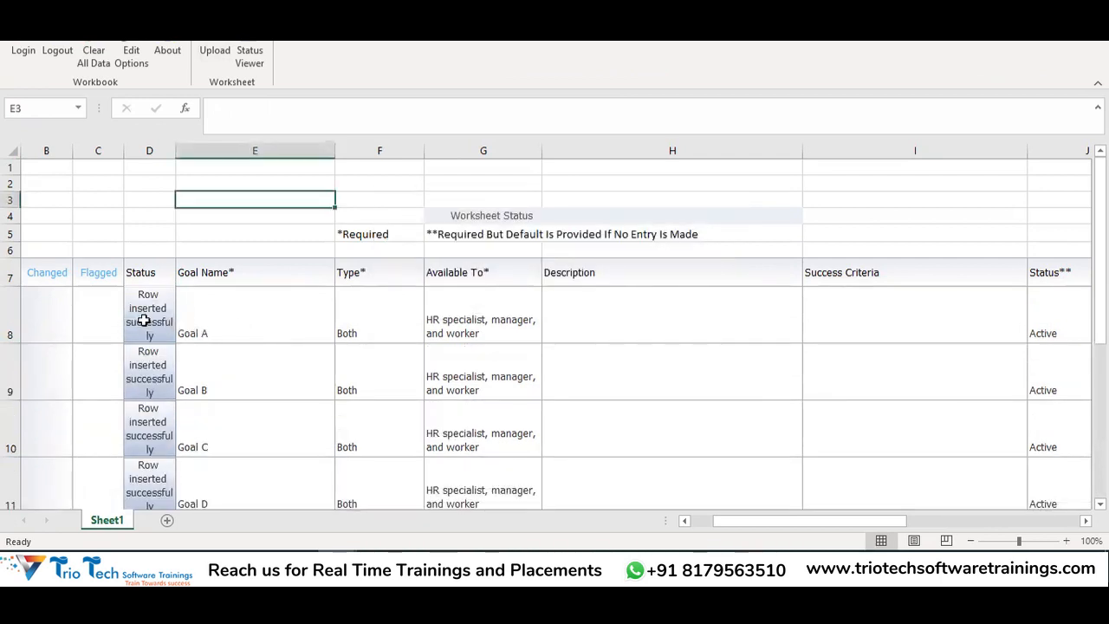
pyautogui.scroll(-2, 304, 299)
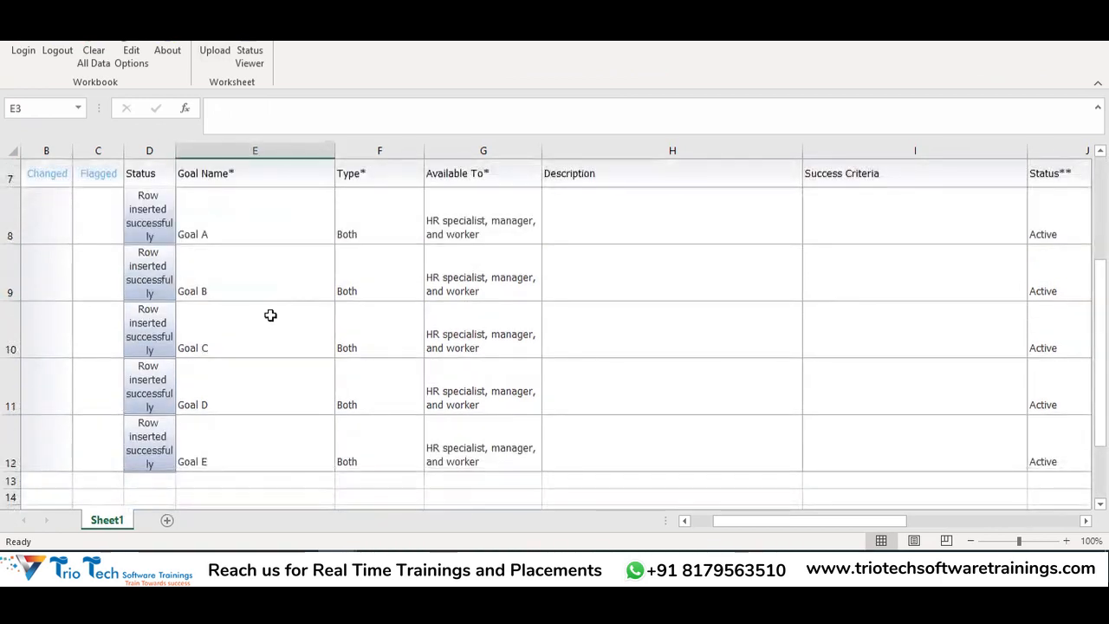
pyautogui.click(460, 558)
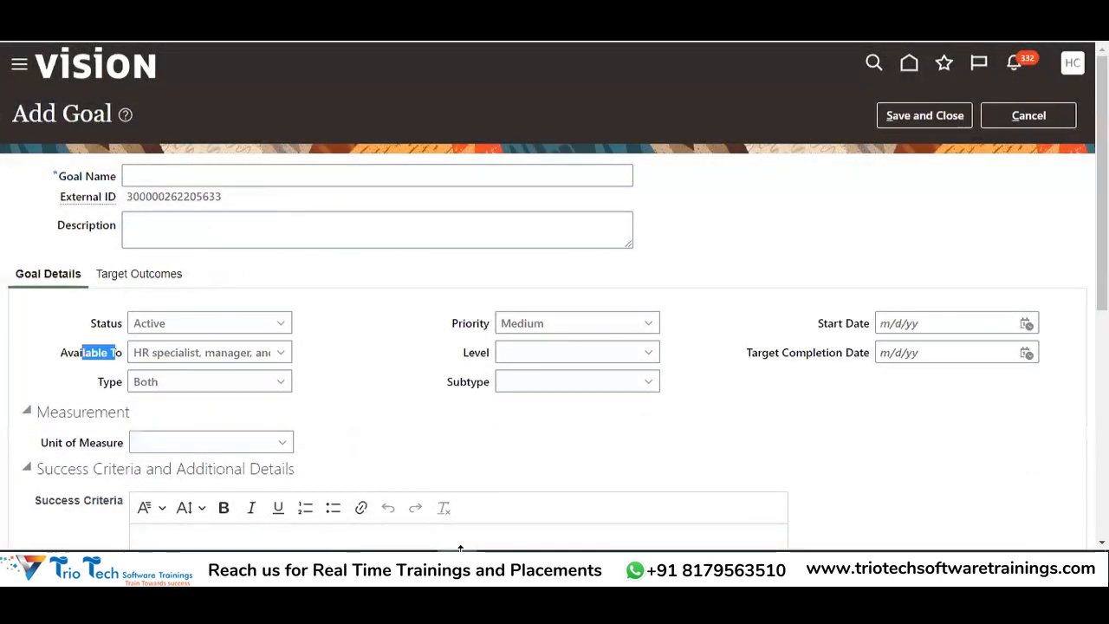
# Cancel Add Goal and search the Goal Library by Goal Name 'Goal'
pyautogui.click(1049, 117)
pyautogui.press('BackSpace')
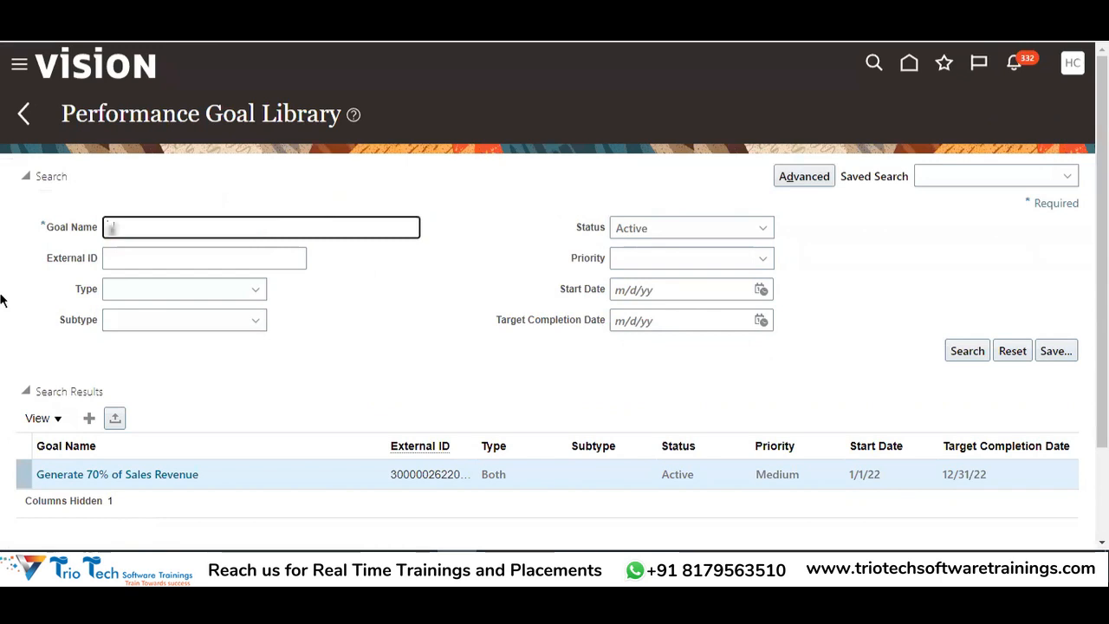
pyautogui.write('F')
pyautogui.write('oa')
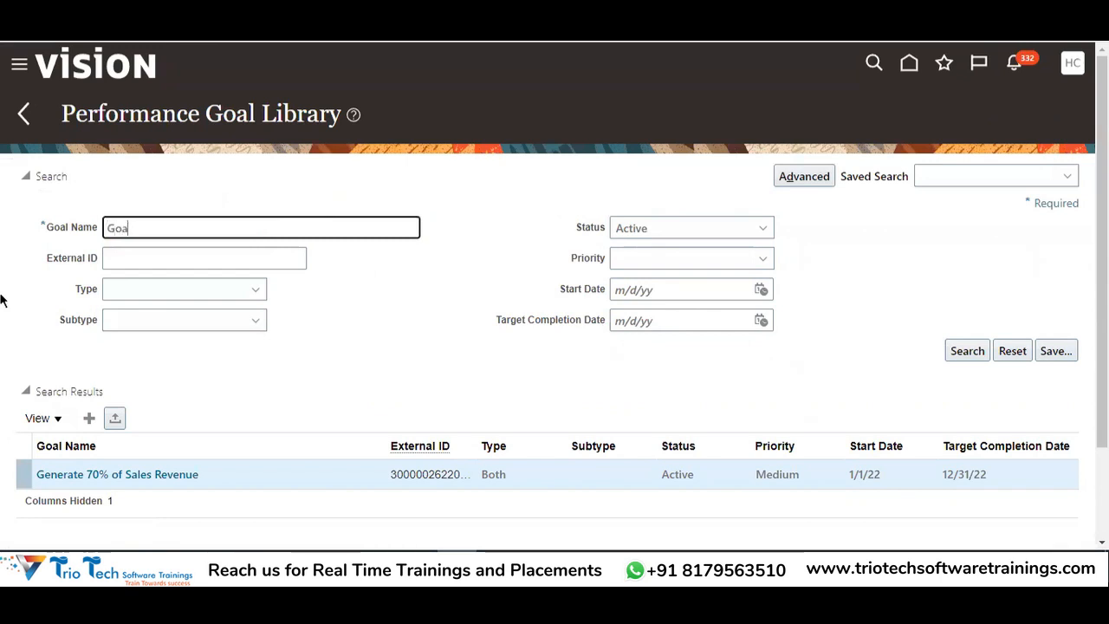
# Scroll through the listed Goals A–E, then select the Goal Library note in cell E77
pyautogui.scroll(-2, 418, 294)
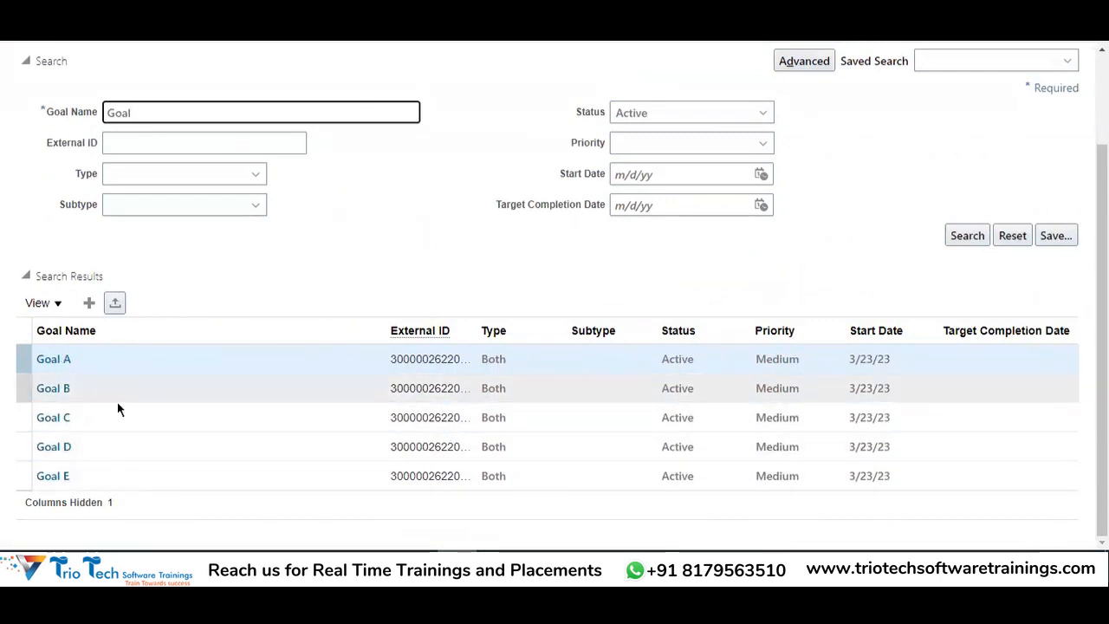
pyautogui.scroll(2, 116, 408)
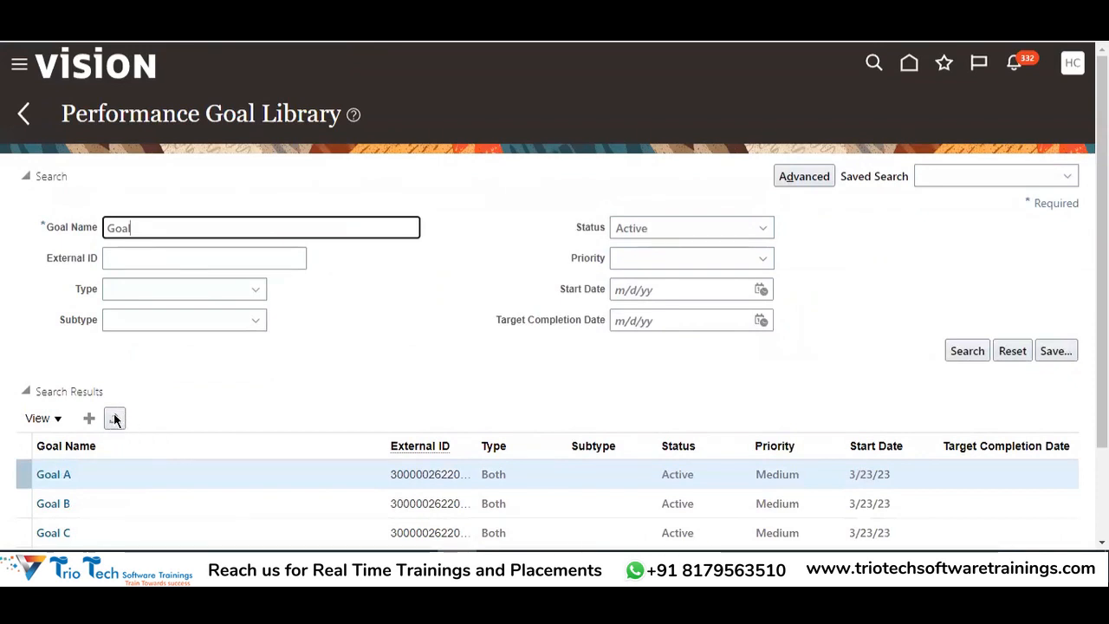
pyautogui.scroll(-2, 411, 284)
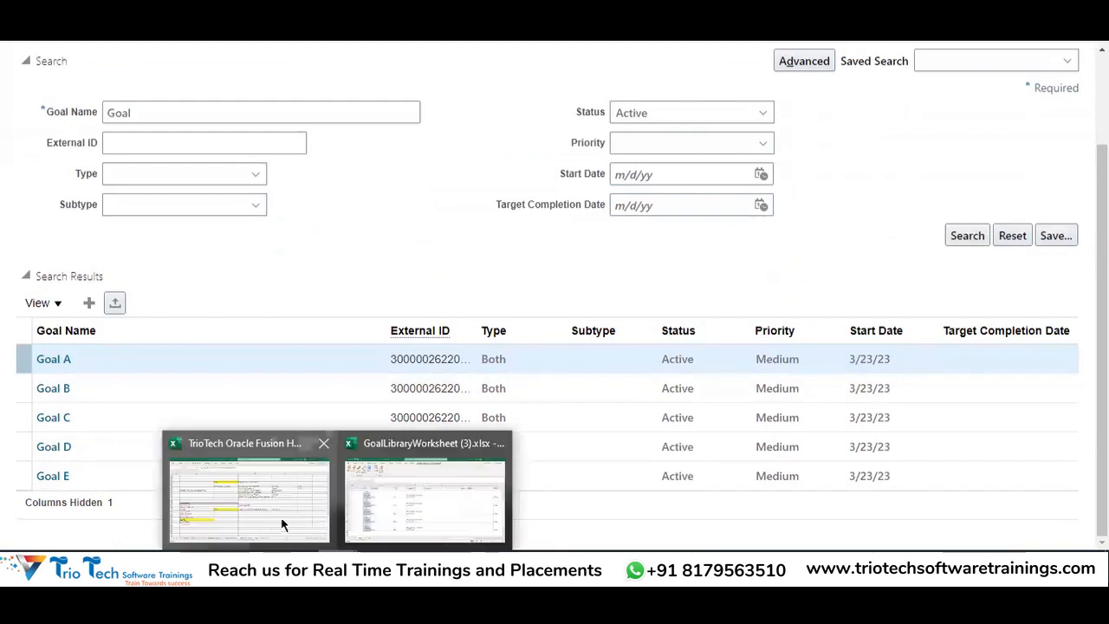
pyautogui.click(426, 494)
pyautogui.click(743, 320)
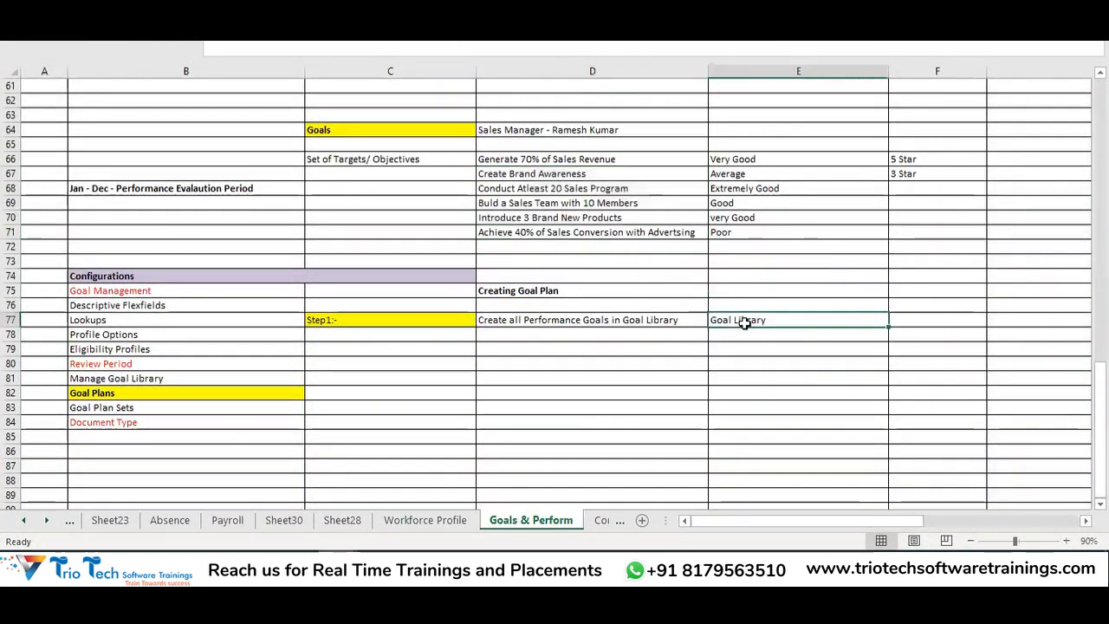
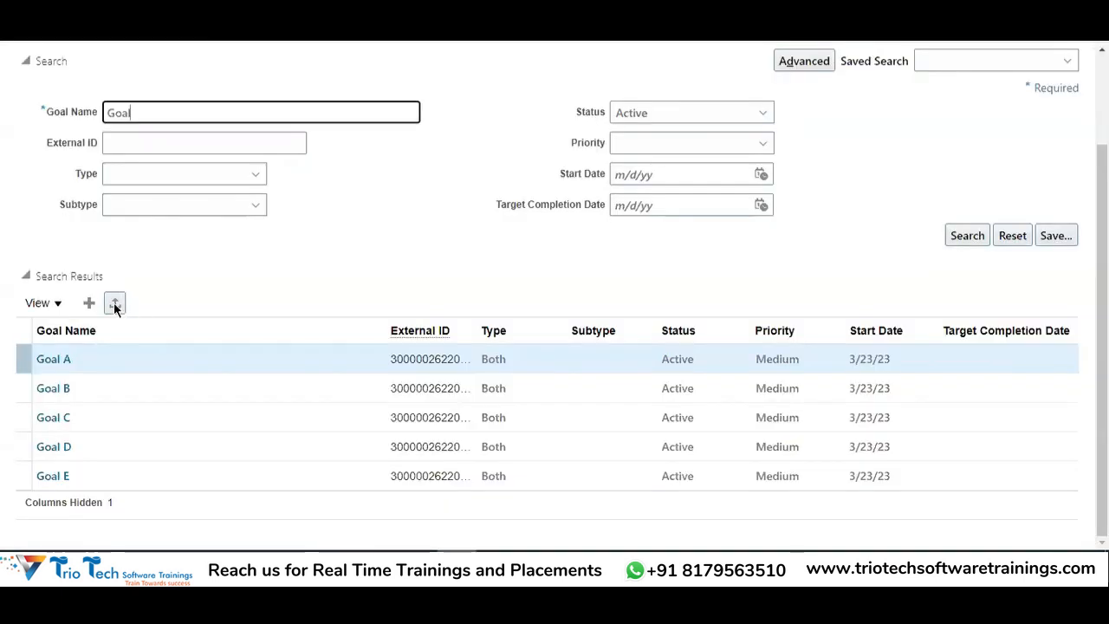
# Close the goal library worksheet without saving it
pyautogui.scroll(2, 453, 440)
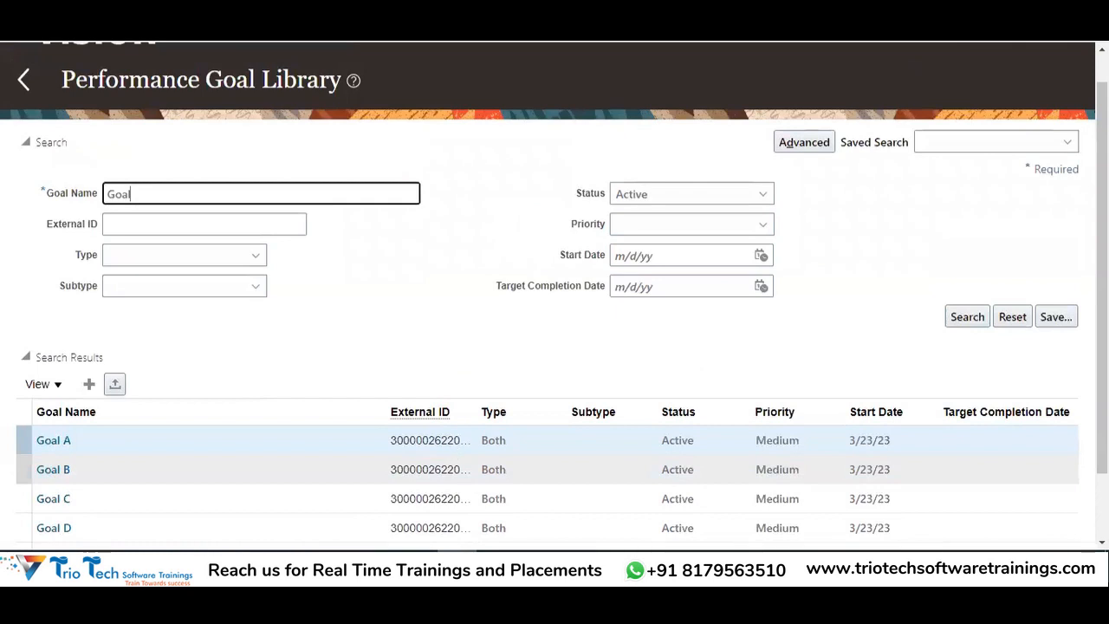
pyautogui.moveTo(217, 234); pyautogui.dragTo(564, 408)
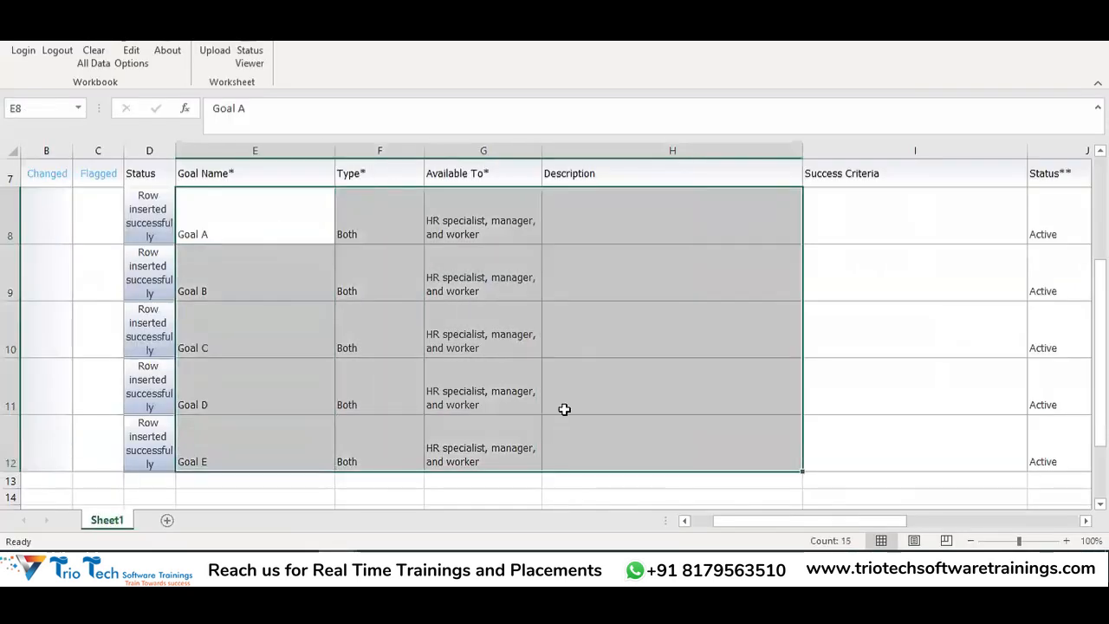
pyautogui.scroll(2, 287, 177)
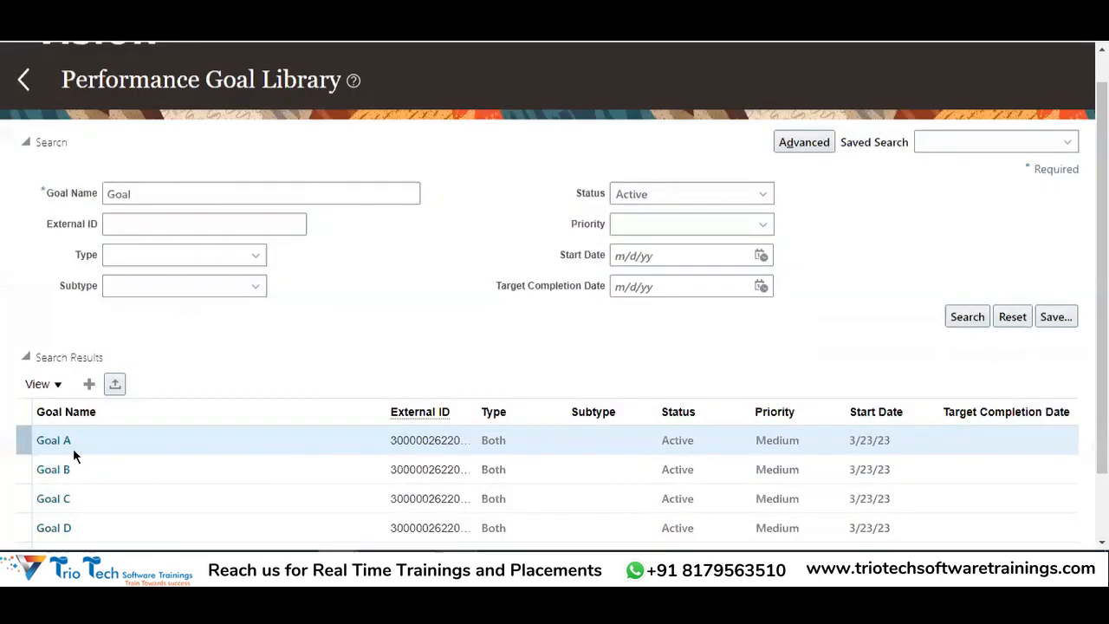
pyautogui.scroll(-2, 73, 448)
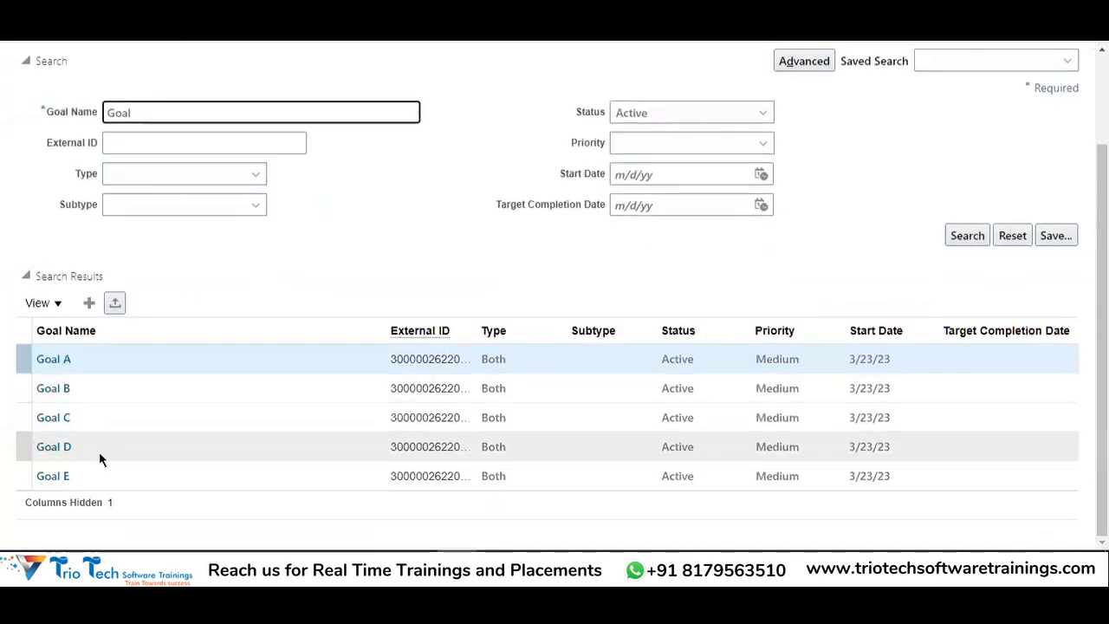
pyautogui.scroll(2, 437, 314)
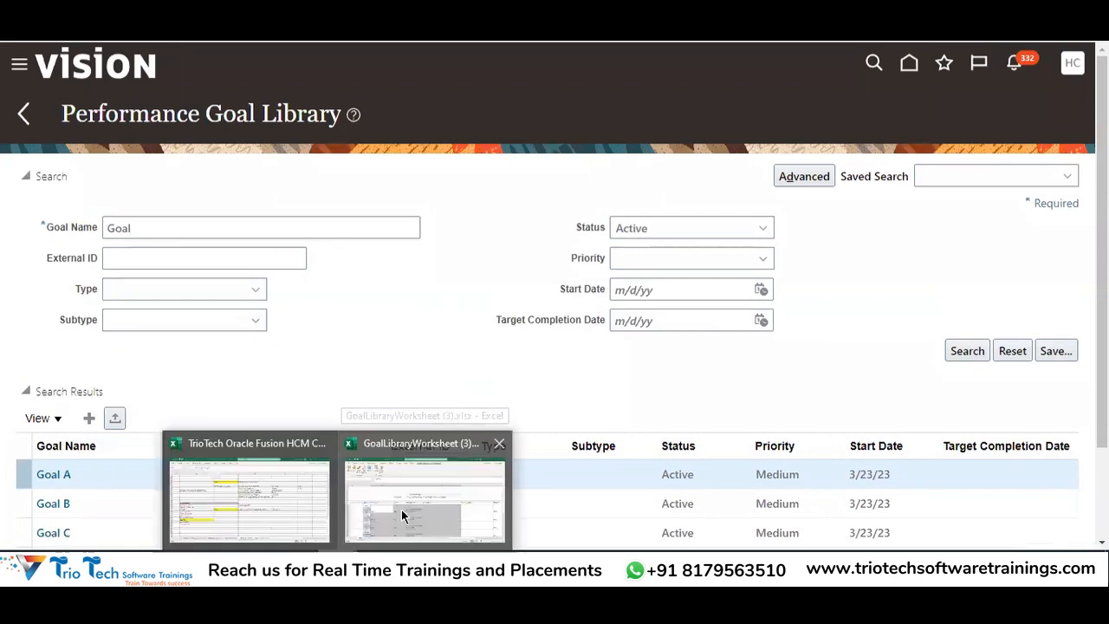
pyautogui.click(401, 509)
pyautogui.click(545, 284)
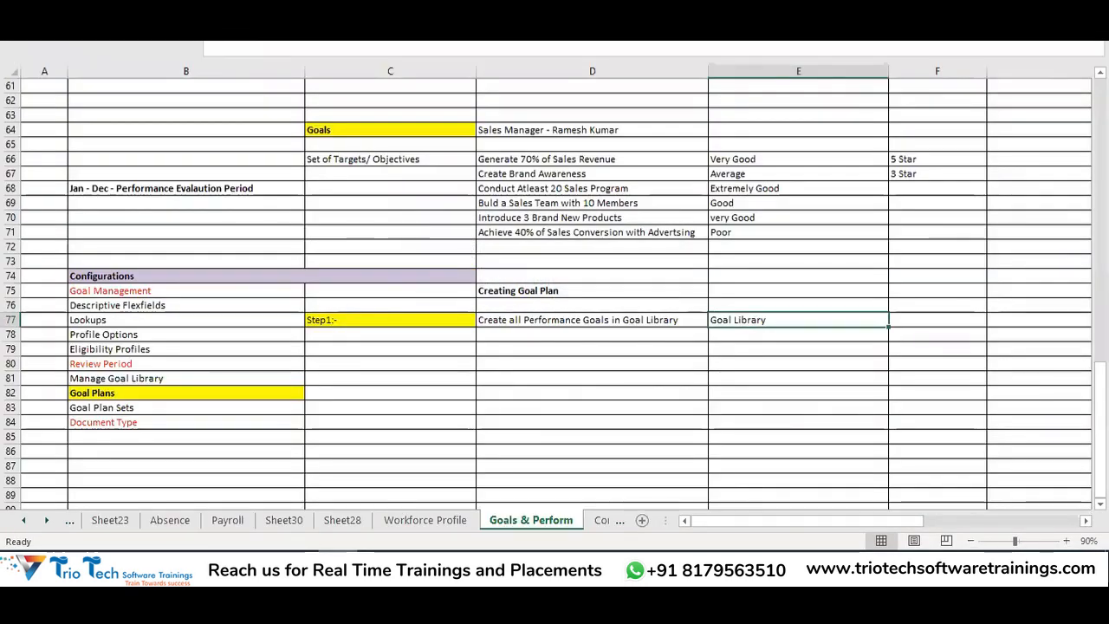
# Enter the label 'Step 2:-' in C79 and give it a yellow fill
pyautogui.click(433, 319)
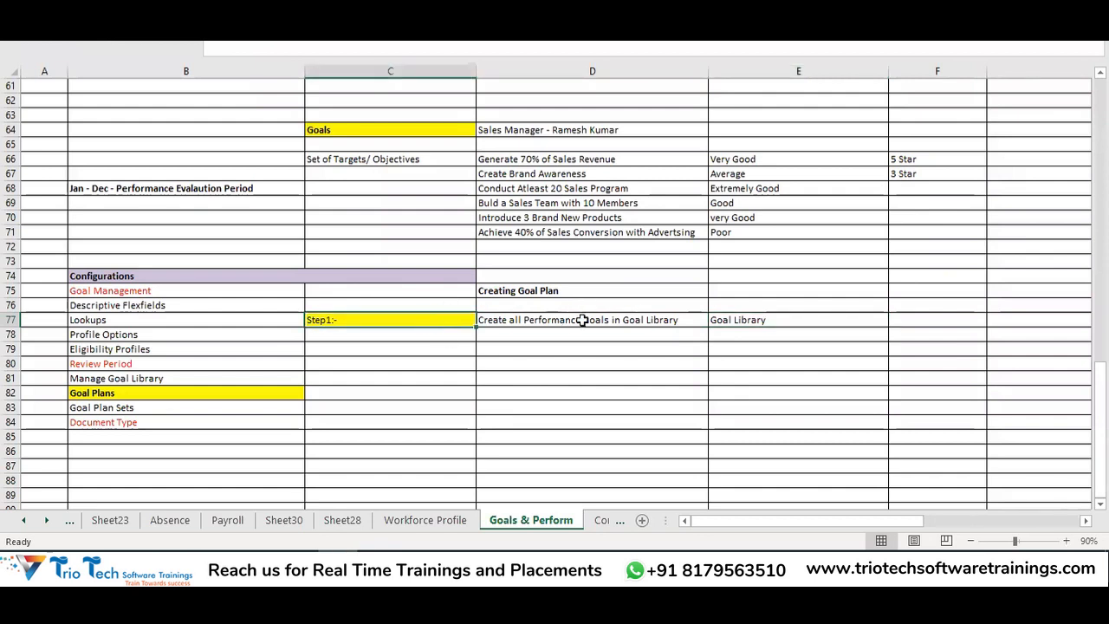
pyautogui.click(582, 320)
pyautogui.scroll(-1, 772, 334)
pyautogui.click(757, 277)
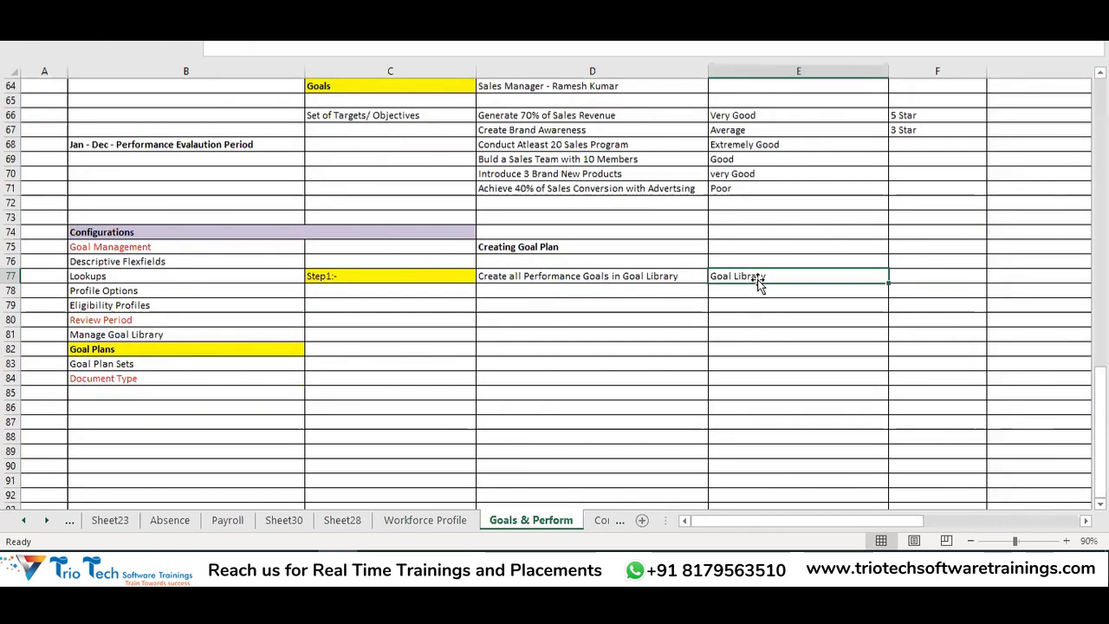
pyautogui.click(353, 306)
pyautogui.write('Step 2:-')
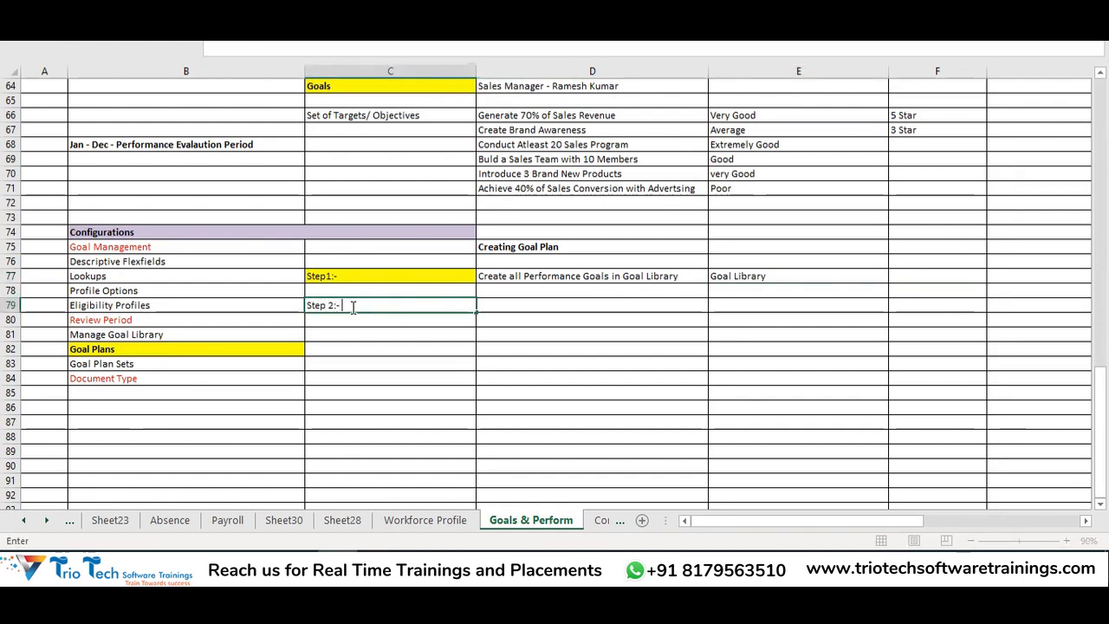
pyautogui.click(369, 373)
pyautogui.click(337, 303)
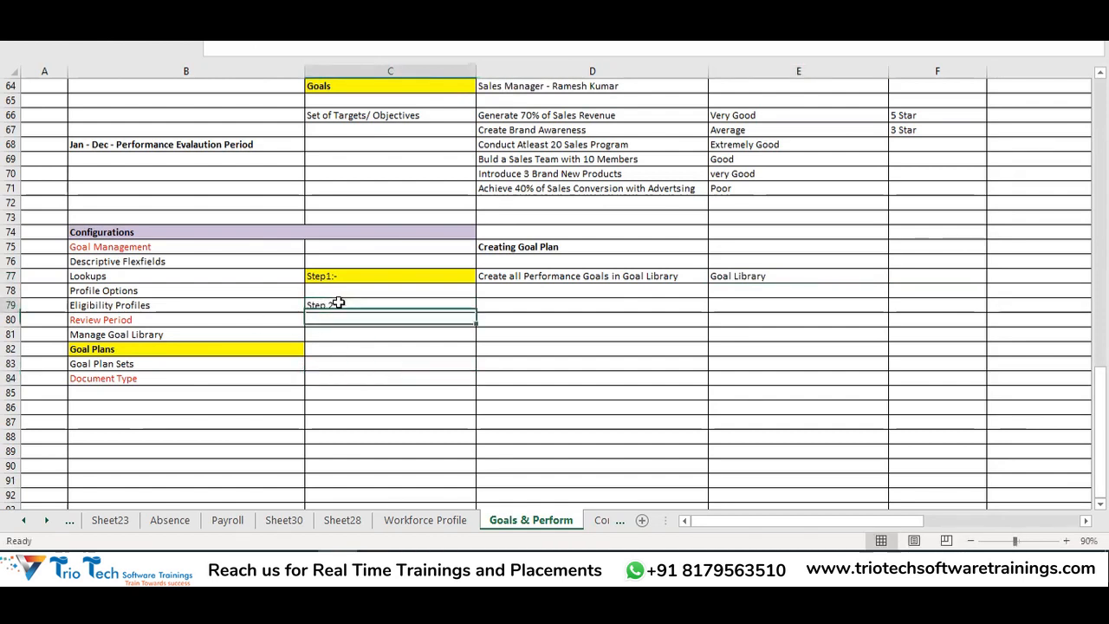
pyautogui.click(58, 12)
pyautogui.click(207, 58)
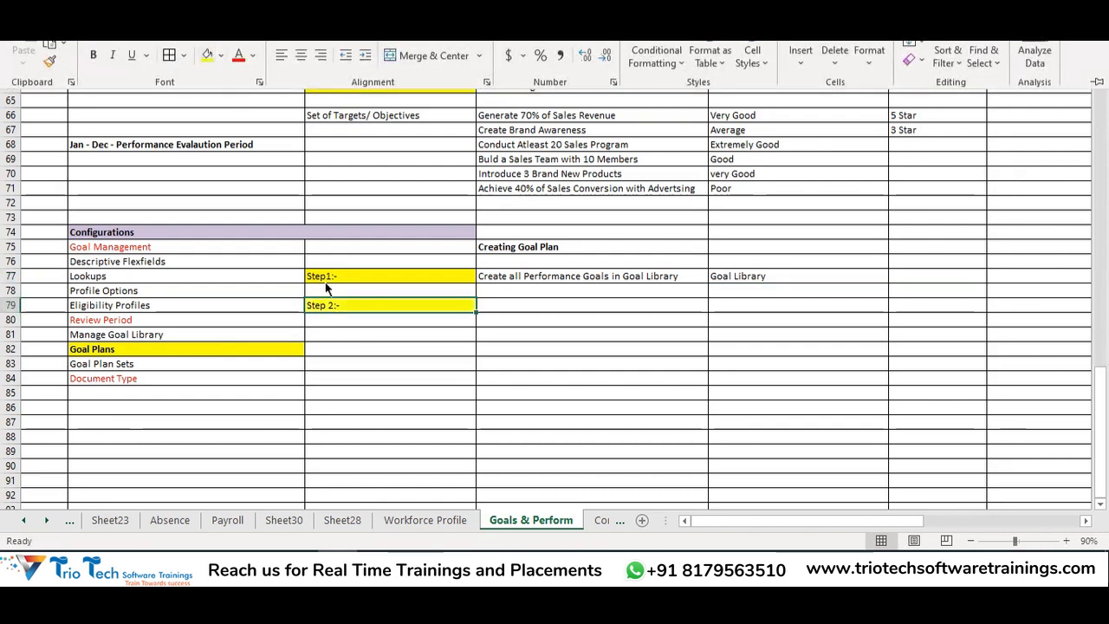
pyautogui.click(353, 348)
# Type 'Create the Goal Plan' in D79 and move it down to D84
pyautogui.click(564, 305)
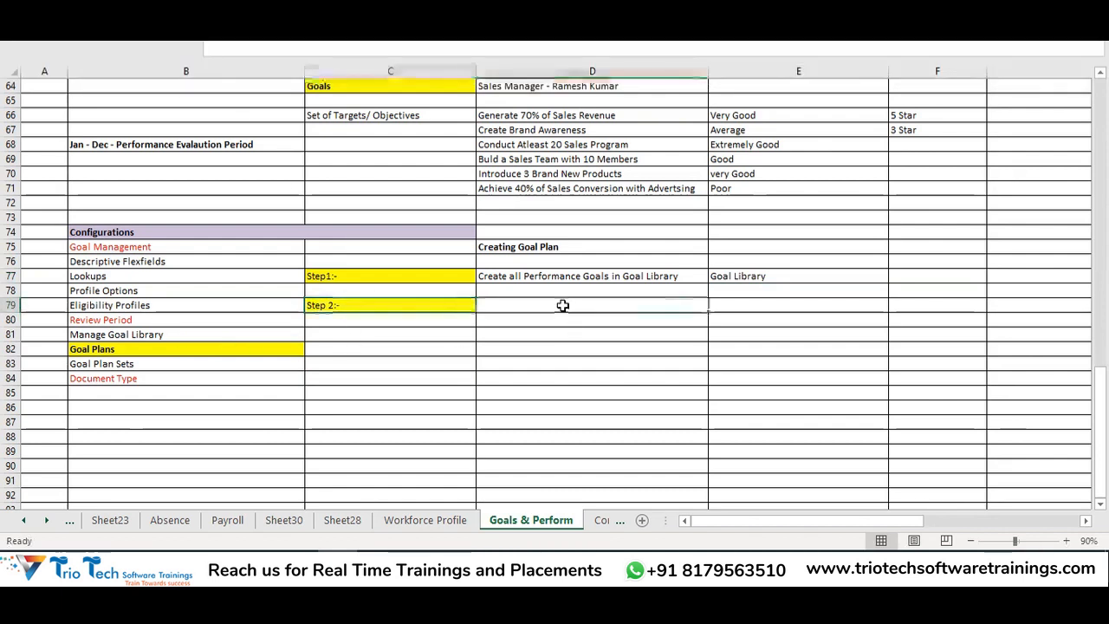
pyautogui.write('Create the Goal Plan')
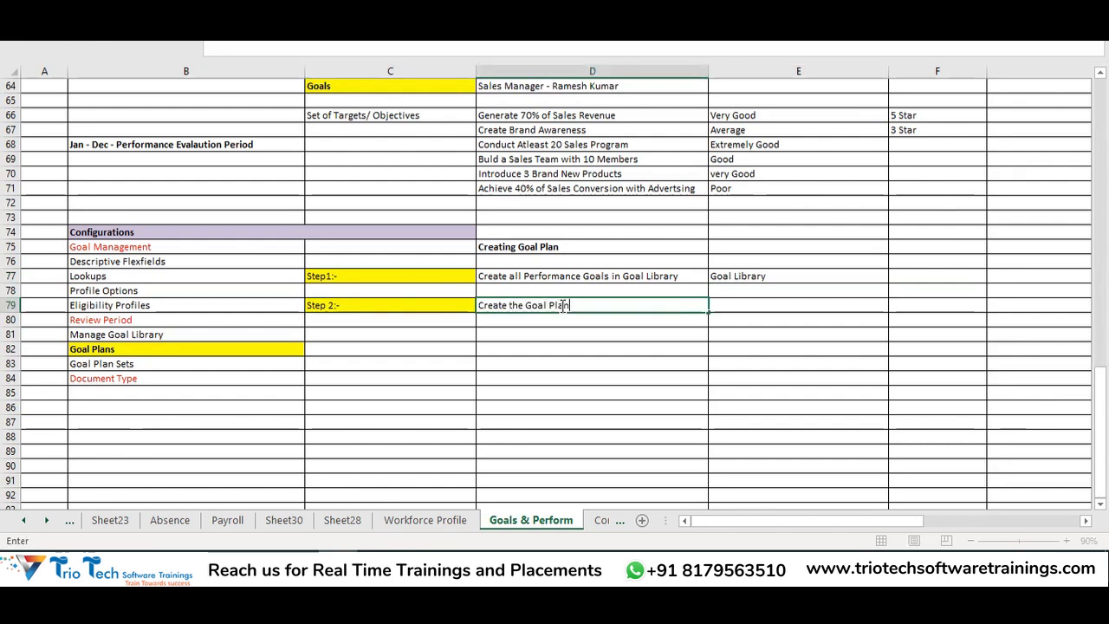
pyautogui.press('Return')
pyautogui.click(564, 304)
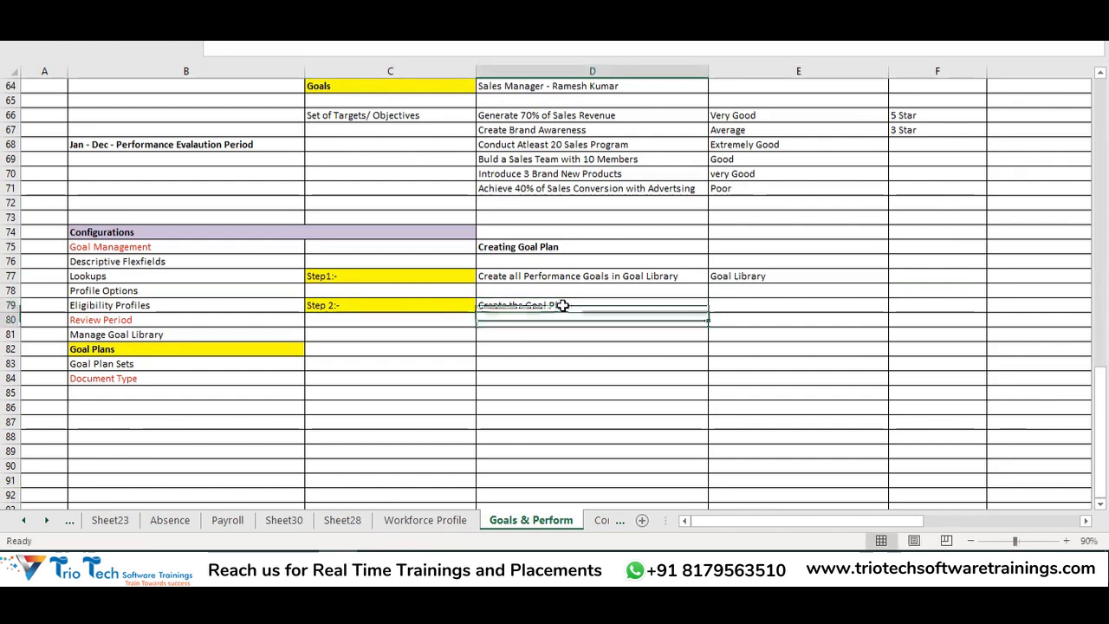
pyautogui.hotkey('ctrl', 'c')
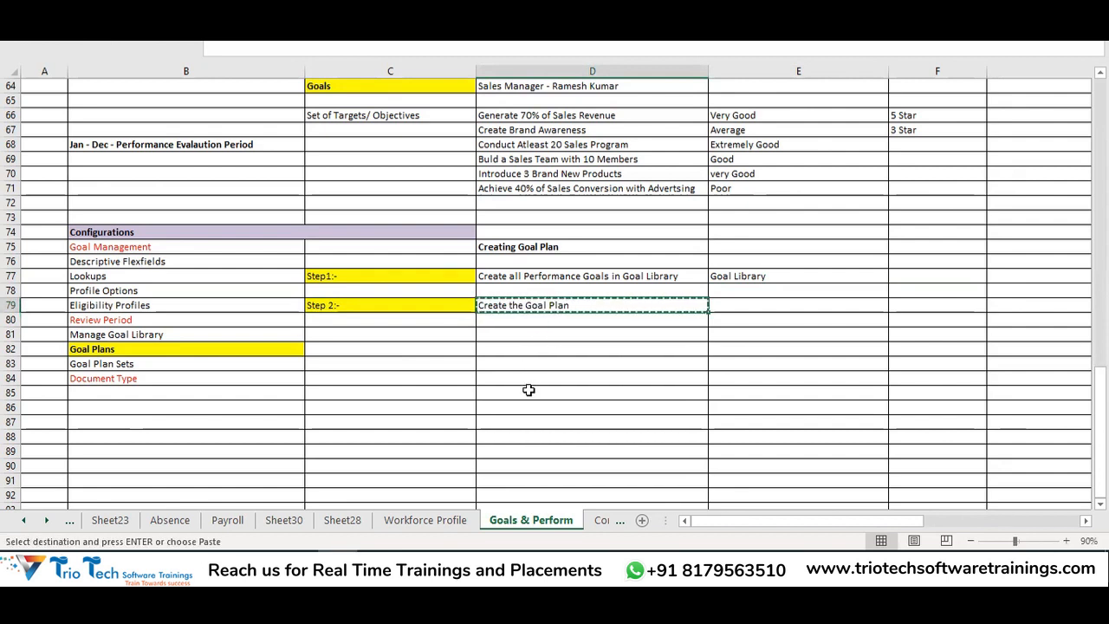
pyautogui.click(553, 378)
pyautogui.press('Return')
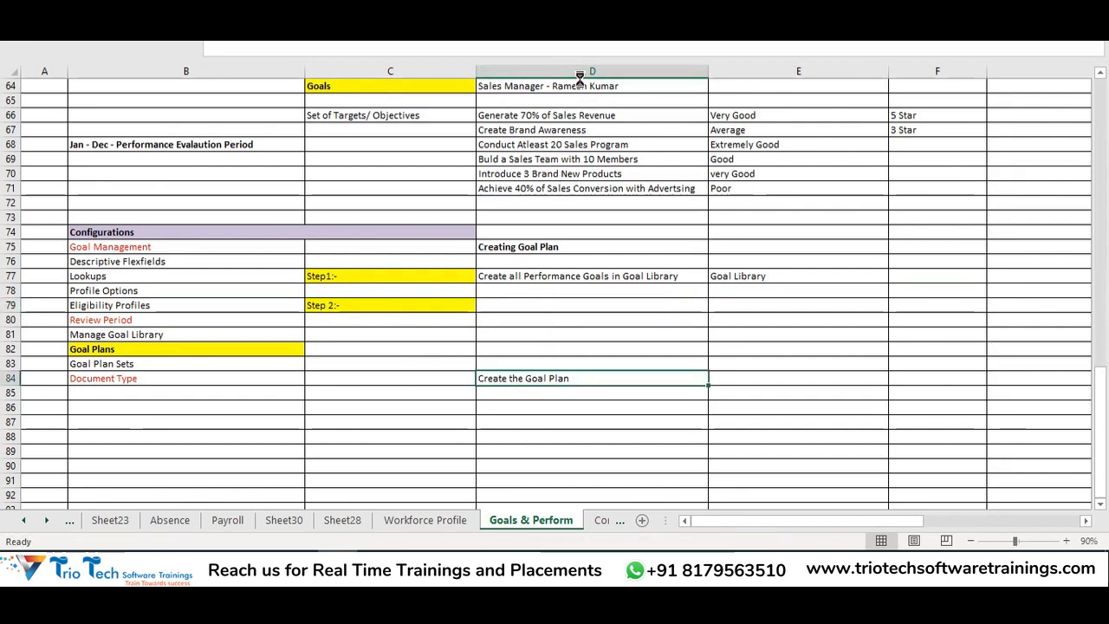
pyautogui.moveTo(534, 307); pyautogui.dragTo(539, 362)
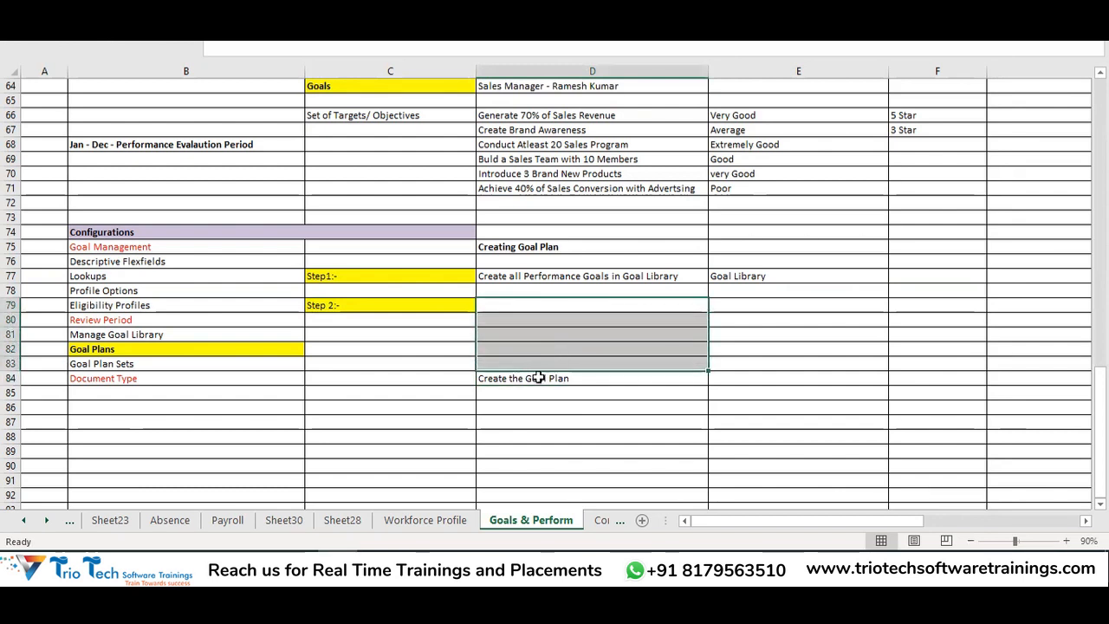
pyautogui.click(561, 378)
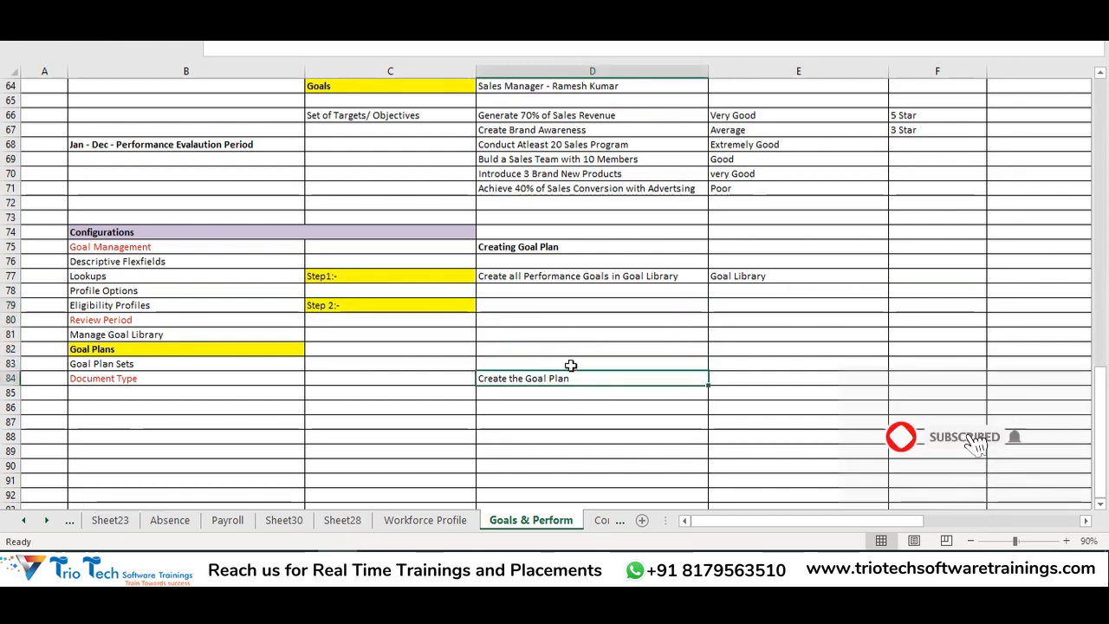
# Add Review Period, Performance Document Type and Eligibility Profile in column D, shifting Create the Goal Plan to D86
pyautogui.click(507, 319)
pyautogui.write('Review Perio')
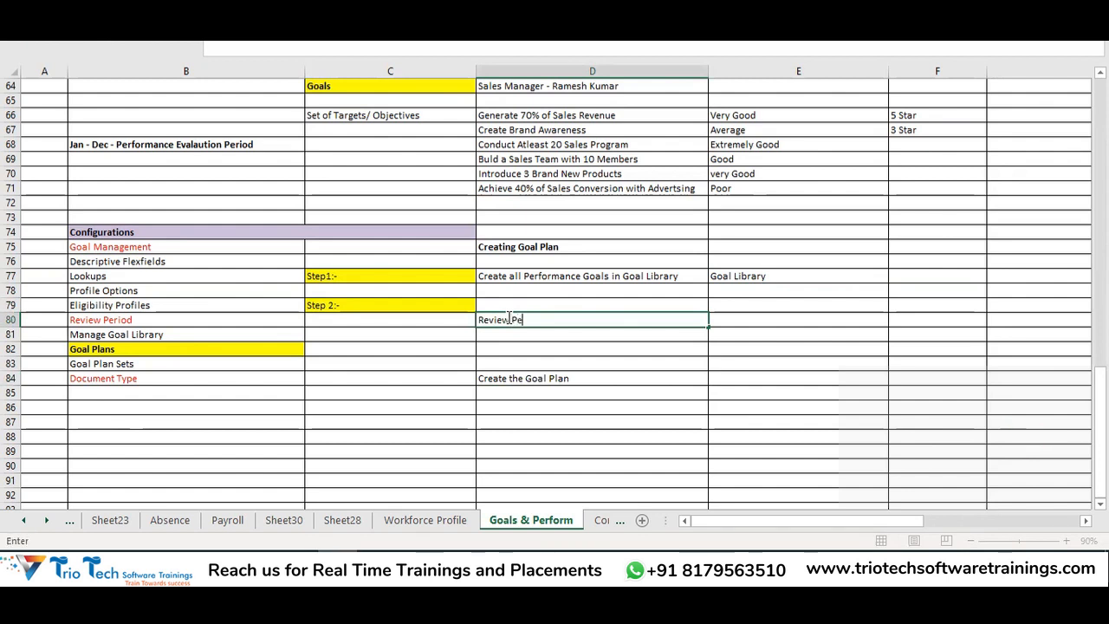
pyautogui.press('Return')
pyautogui.press('Return')
pyautogui.write('Performance Document Type')
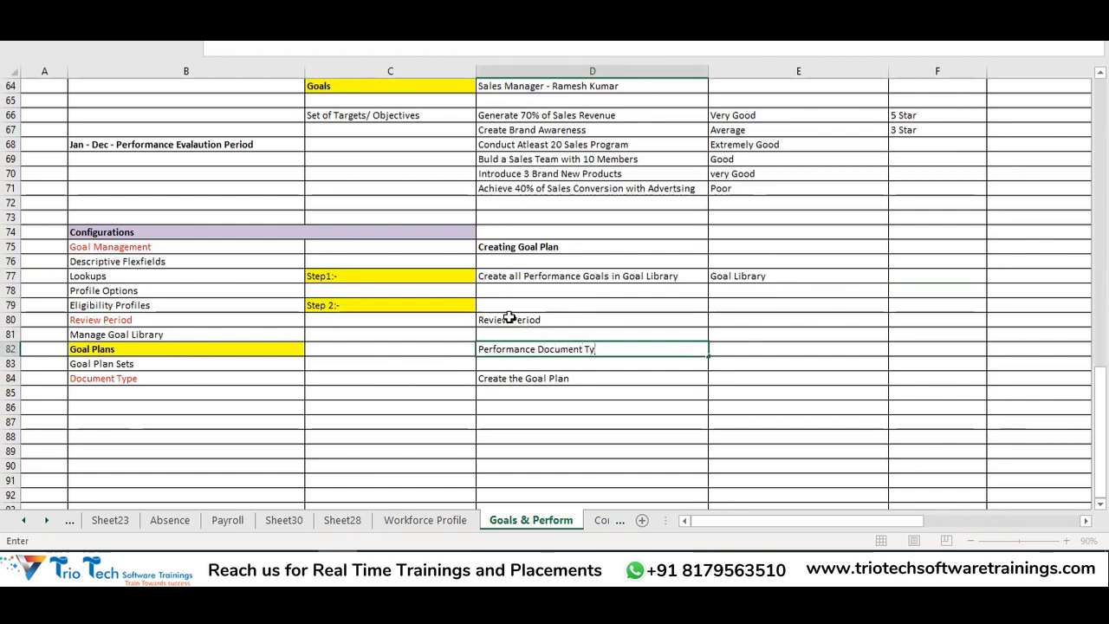
pyautogui.click(532, 380)
pyautogui.hotkey('ctrl', 'x')
pyautogui.click(512, 407)
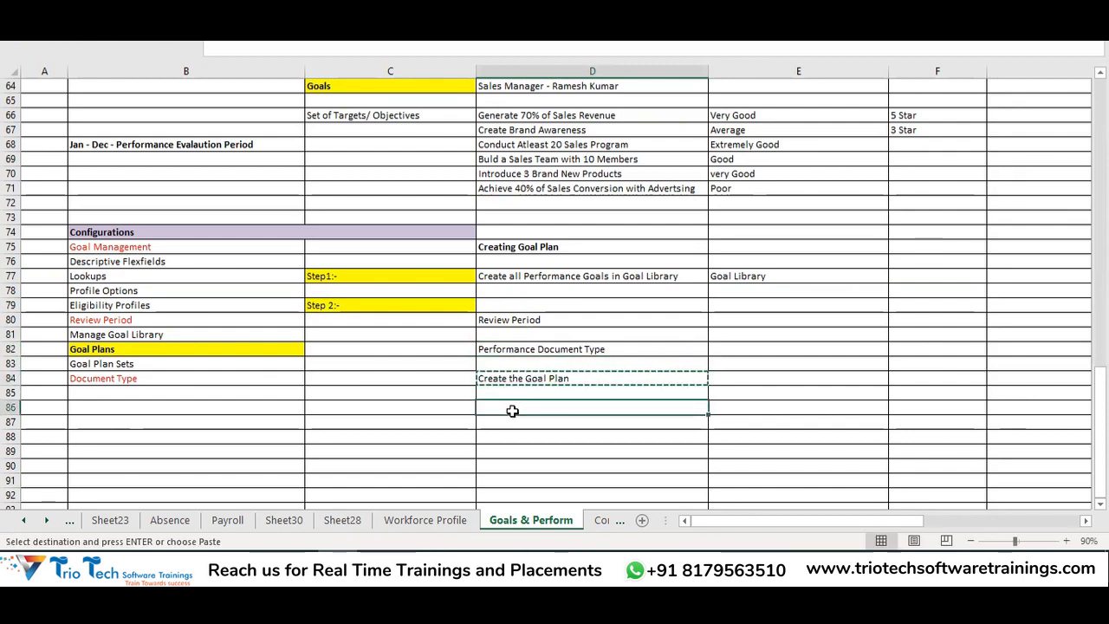
pyautogui.hotkey('ctrl', 'v')
pyautogui.click(513, 375)
pyautogui.write('Eli')
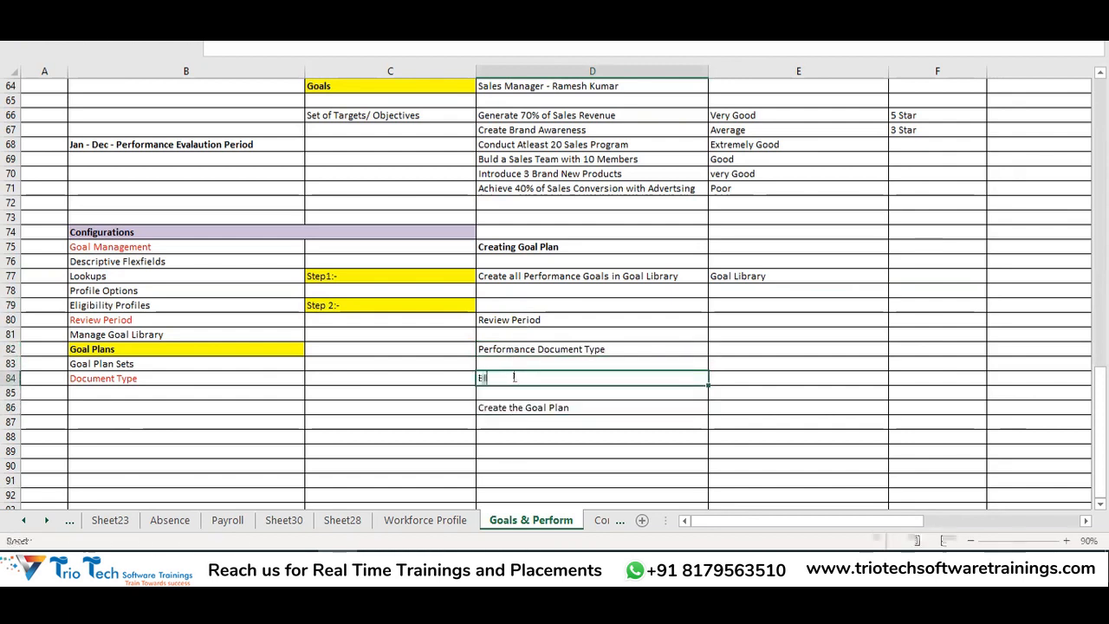
pyautogui.write('gibili')
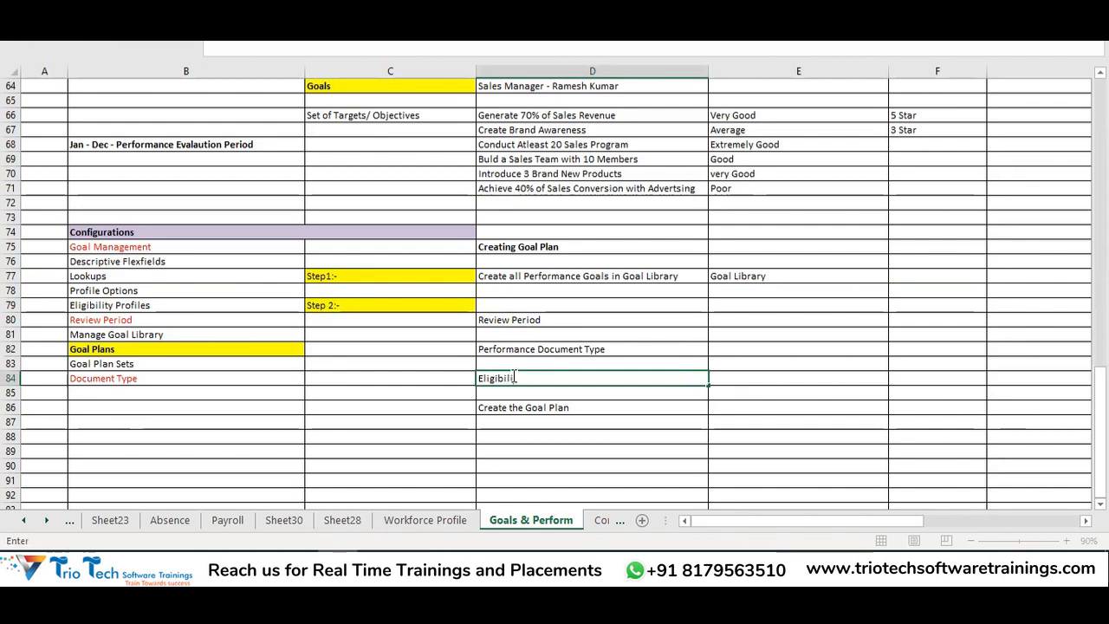
pyautogui.write('ty Profile')
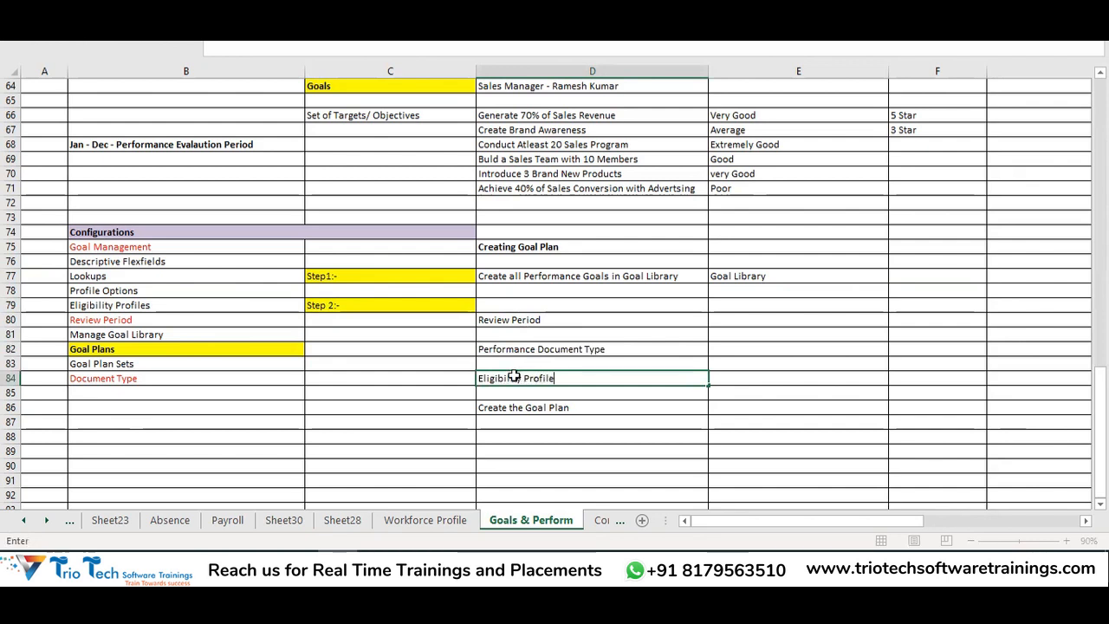
pyautogui.press('Return')
# Space the four entries onto D79, D81, D83 and D85, then copy the yellow Step 2:- label
pyautogui.moveTo(537, 316); pyautogui.dragTo(547, 364)
pyautogui.moveTo(539, 276); pyautogui.dragTo(559, 379)
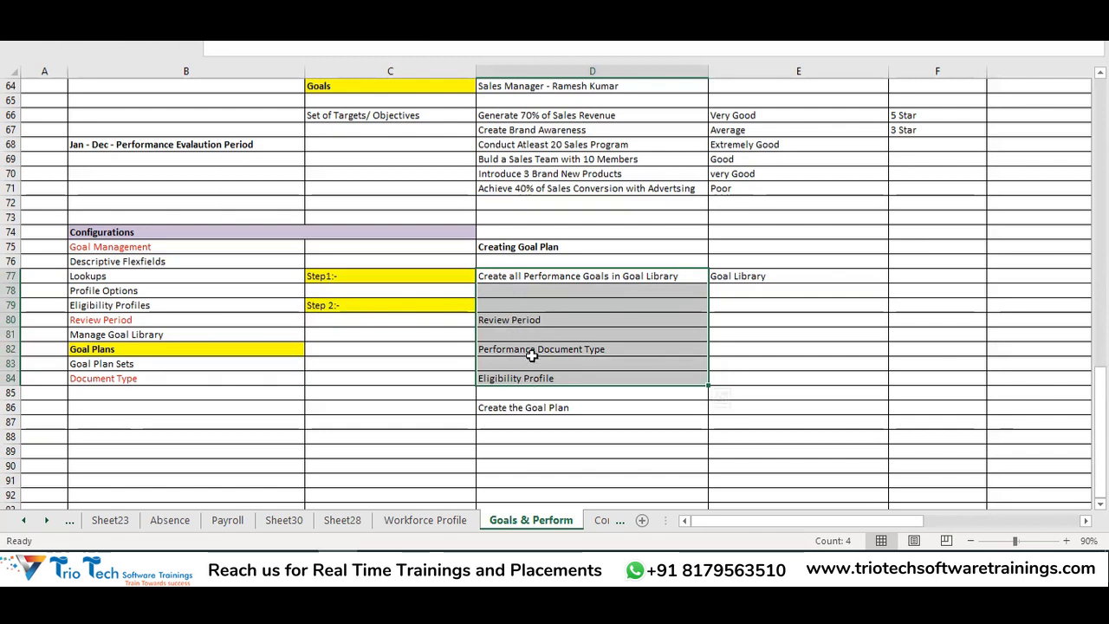
pyautogui.moveTo(512, 324); pyautogui.dragTo(528, 367)
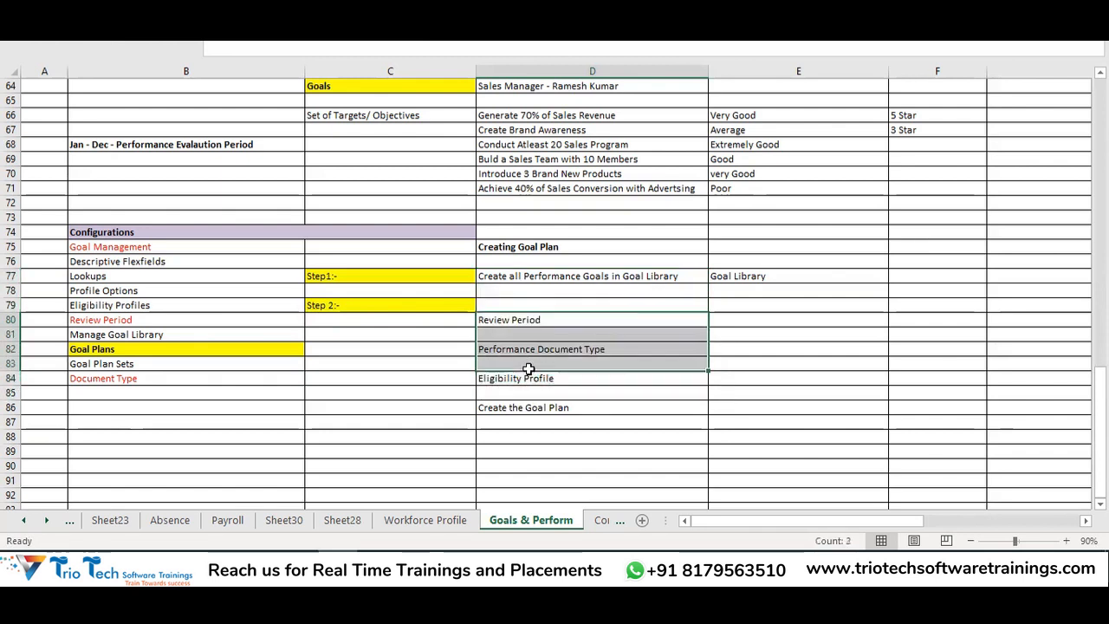
pyautogui.hotkey('ctrl', 'c')
pyautogui.moveTo(517, 312); pyautogui.dragTo(512, 302)
pyautogui.click(528, 378)
pyautogui.moveTo(528, 379)
pyautogui.mouseDown()
pyautogui.moveTo(525, 349)
pyautogui.moveTo(519, 364)
pyautogui.mouseUp()
pyautogui.click(533, 407)
pyautogui.hotkey('ctrl', 'x')
pyautogui.click(529, 394)
pyautogui.press('Return')
pyautogui.click(341, 307)
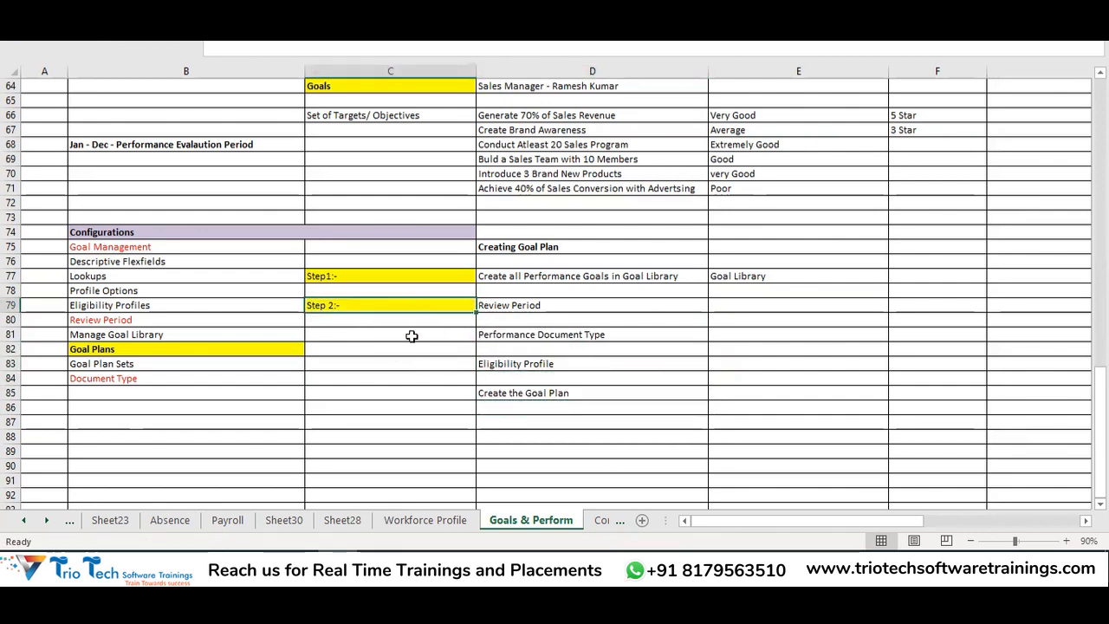
pyautogui.hotkey('ctrl', 'c')
# Paste yellow step labels into C81 and C83, renumbering them Step 3:- and Step 4:-
pyautogui.click(384, 333)
pyautogui.hotkey('ctrl', 'v')
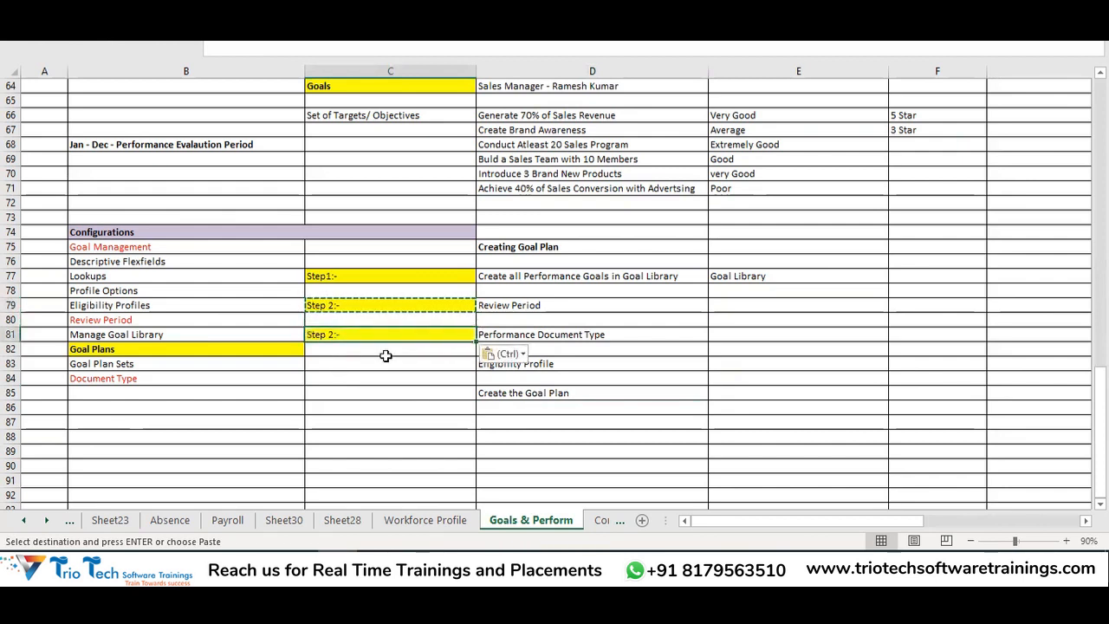
pyautogui.click(386, 355)
pyautogui.hotkey('ctrl', 'v')
pyautogui.hotkey('ctrl', 'z')
pyautogui.click(366, 362)
pyautogui.hotkey('ctrl', 'v')
pyautogui.press('Escape')
pyautogui.click(330, 333)
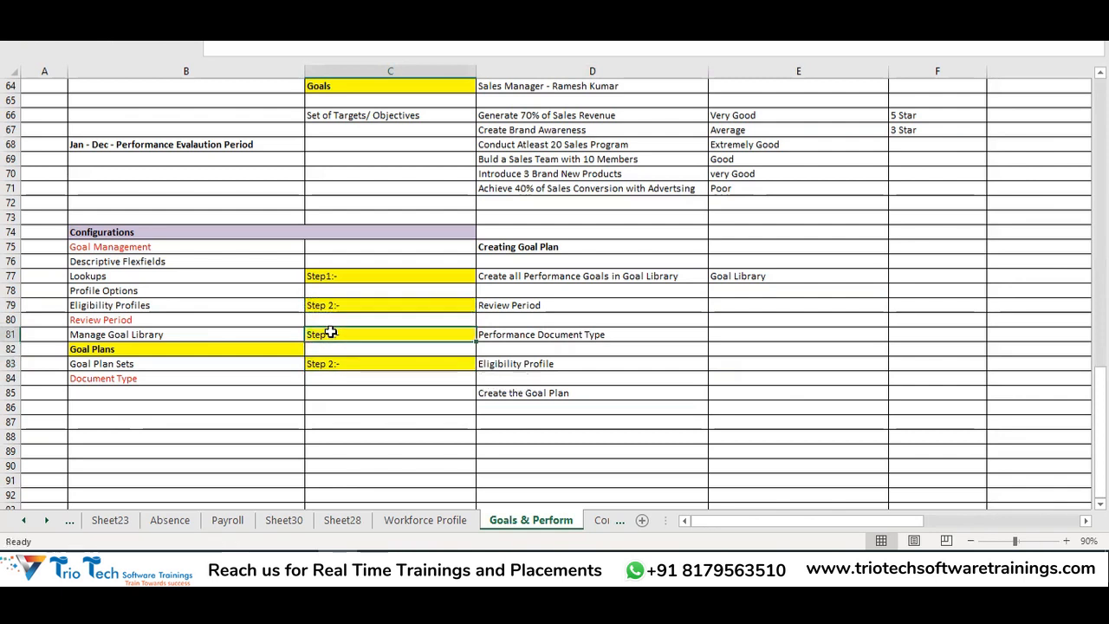
pyautogui.doubleClick(330, 333)
pyautogui.doubleClick(333, 363)
pyautogui.click(362, 431)
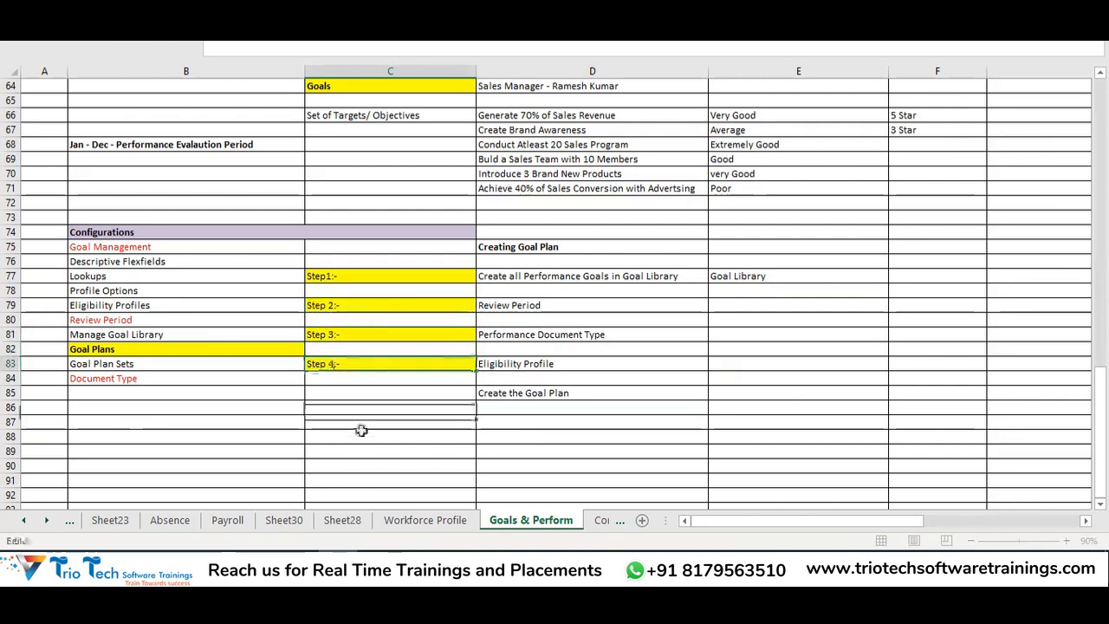
# Copy the Step 4:- label to C85 and renumber it Step 5:-
pyautogui.click(328, 363)
pyautogui.hotkey('ctrl', 'c')
pyautogui.click(338, 393)
pyautogui.hotkey('ctrl', 'v')
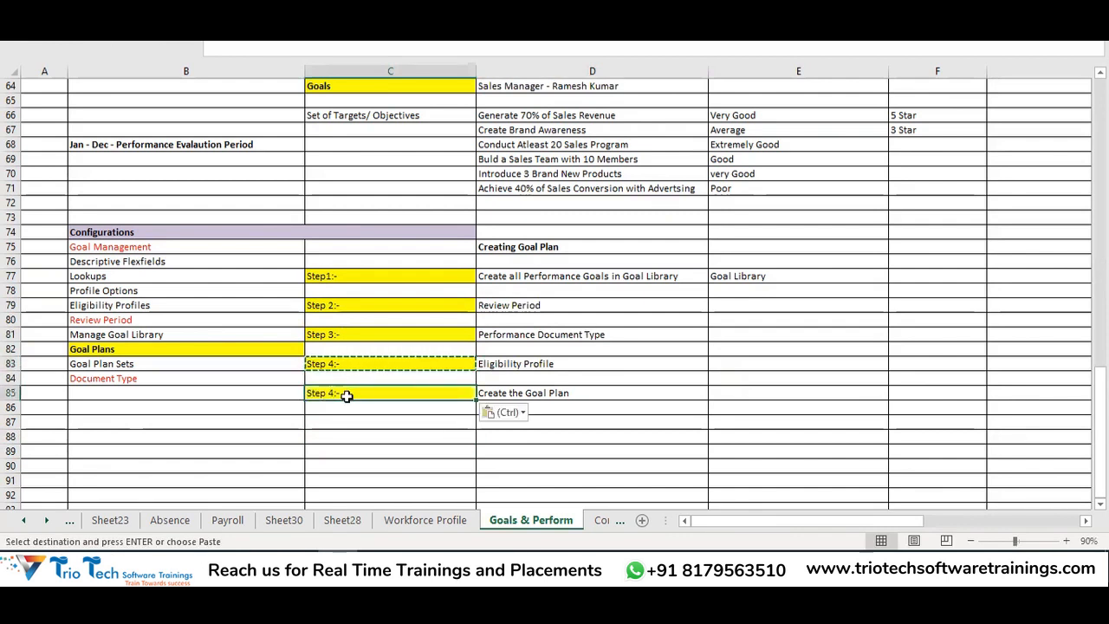
pyautogui.doubleClick(331, 393)
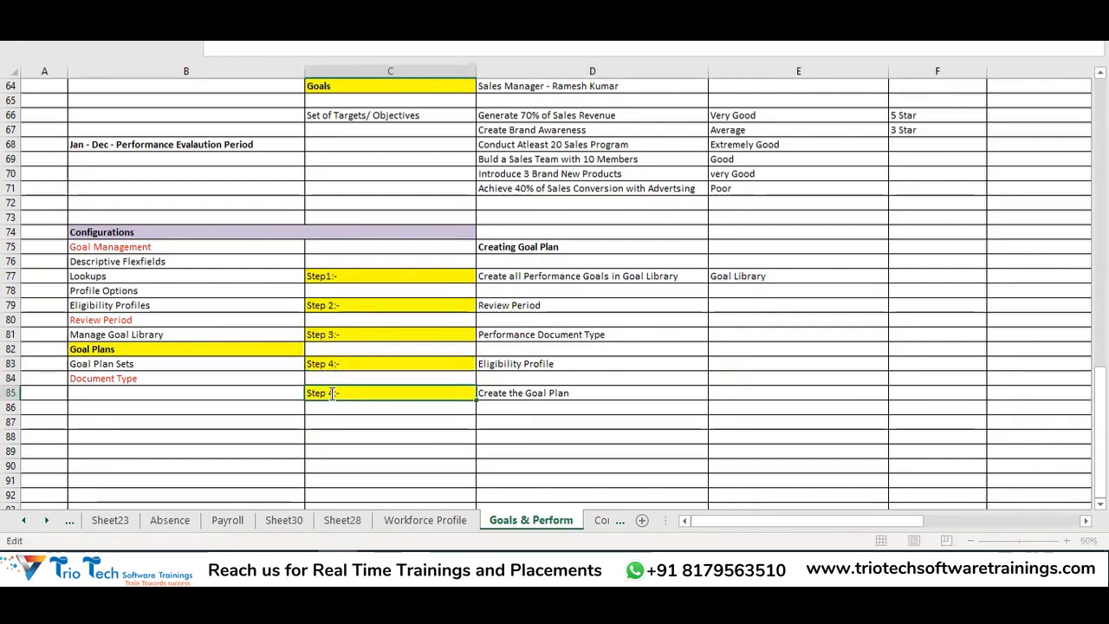
pyautogui.click(410, 445)
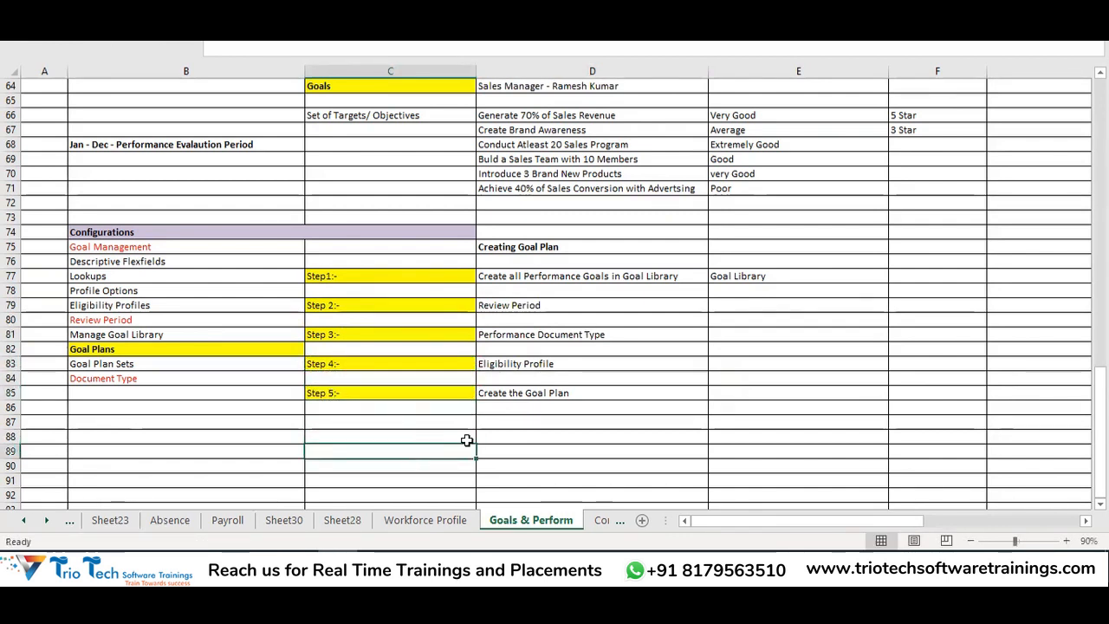
# Make 'Create the Goal Plan' in D85 red and bold
pyautogui.click(534, 285)
pyautogui.moveTo(534, 285); pyautogui.dragTo(550, 344)
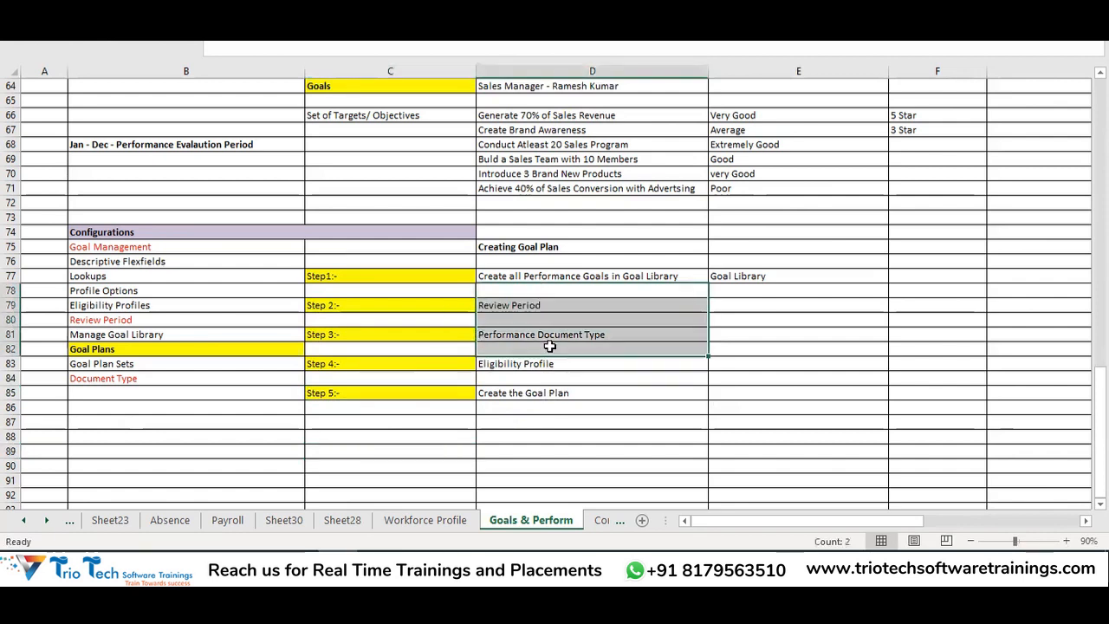
pyautogui.click(543, 394)
pyautogui.click(238, 54)
pyautogui.hotkey('ctrl', 'b')
pyautogui.click(547, 450)
pyautogui.click(596, 275)
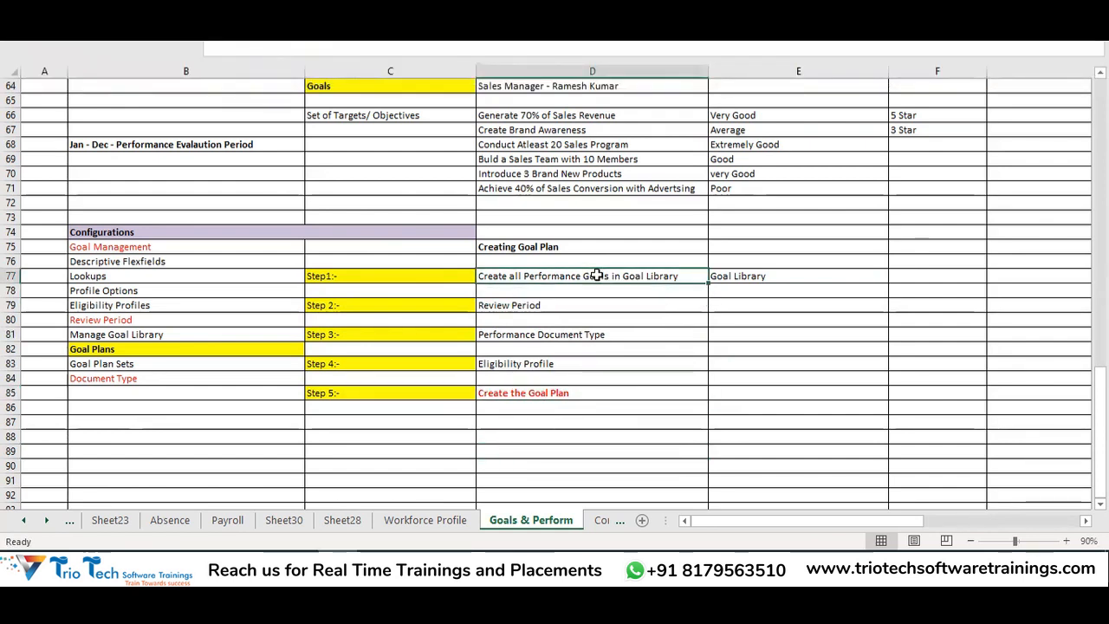
# Write 'Period for which you are evaluating the employee' in E79 and wrap its text
pyautogui.click(775, 276)
pyautogui.scroll(-1, 846, 285)
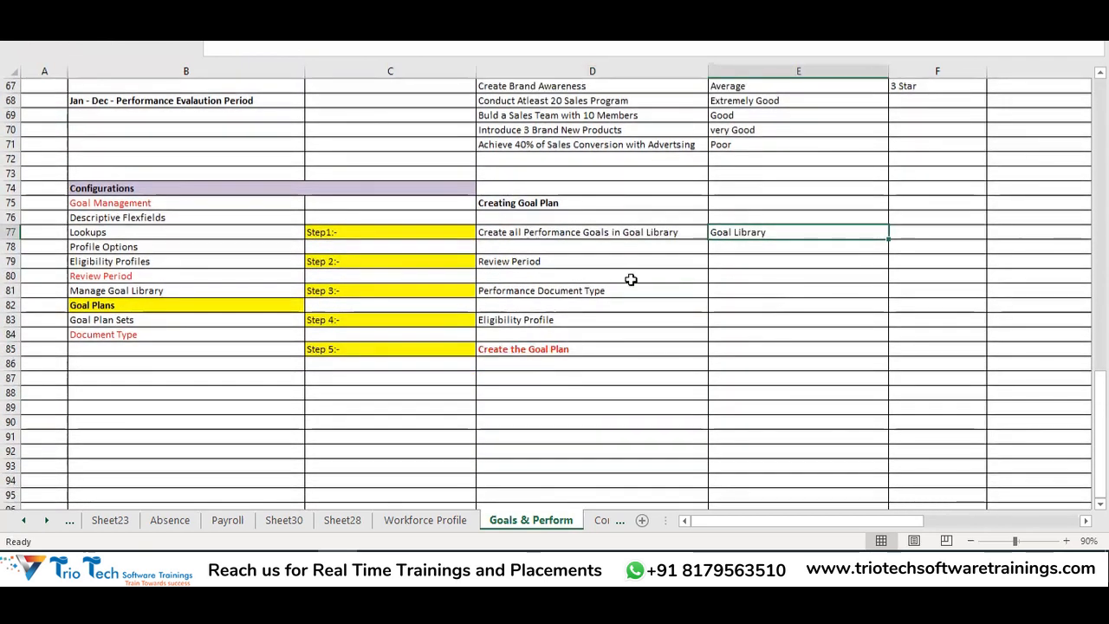
pyautogui.click(525, 255)
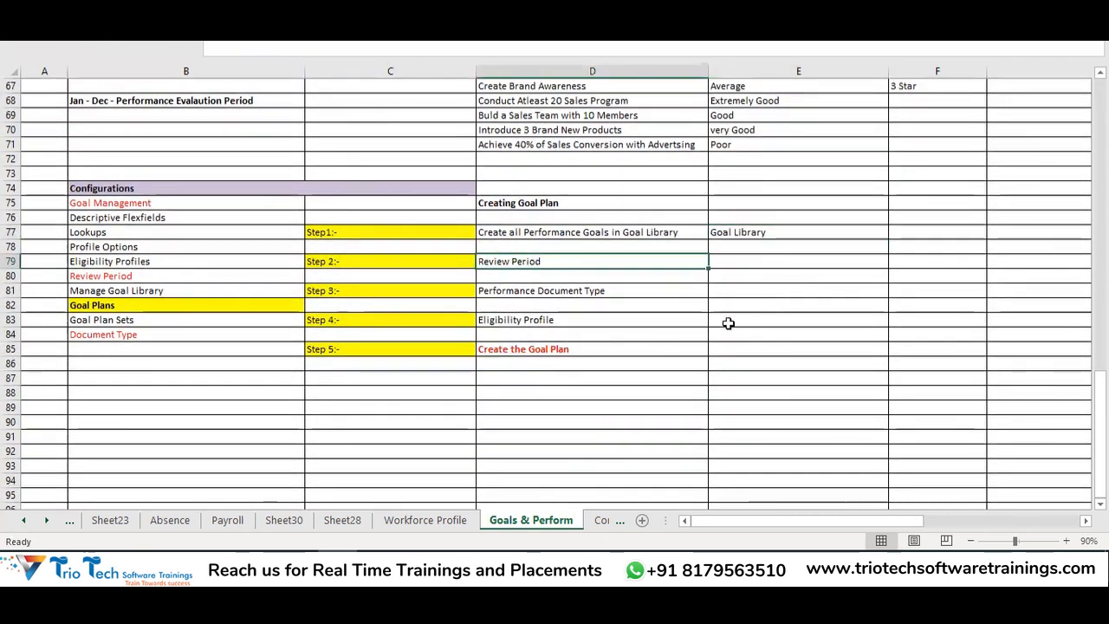
pyautogui.click(751, 264)
pyautogui.click(126, 308)
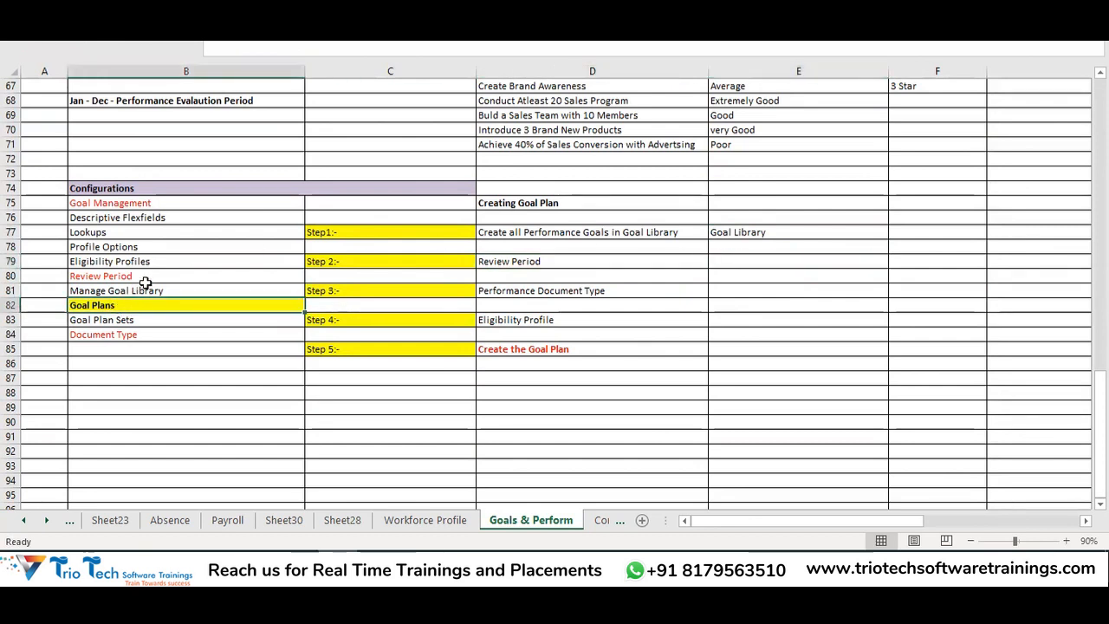
pyautogui.click(603, 259)
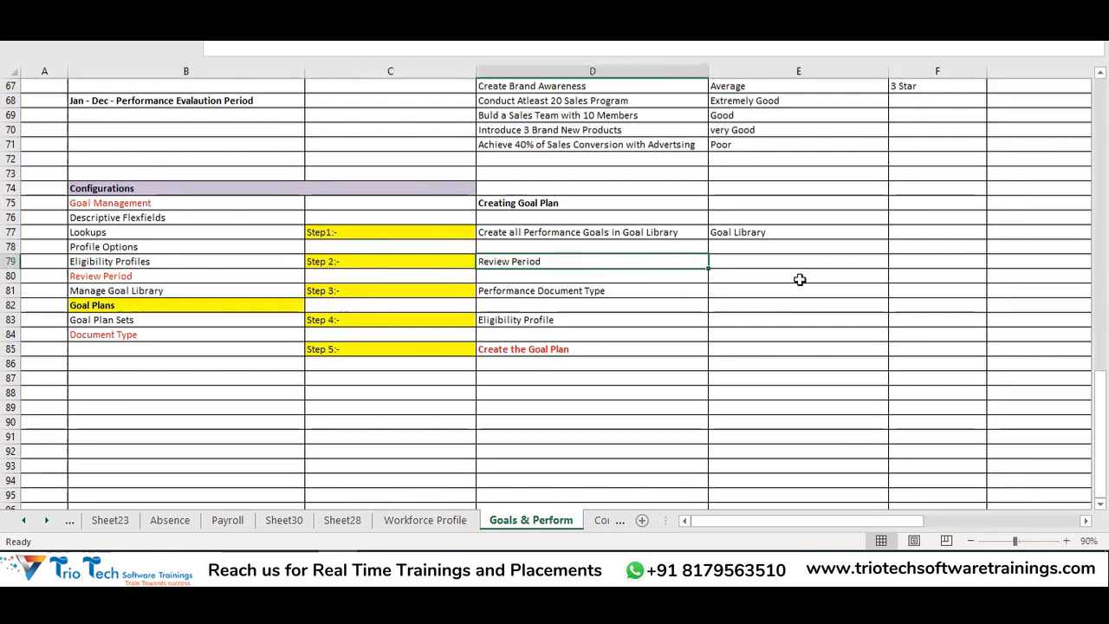
pyautogui.click(778, 260)
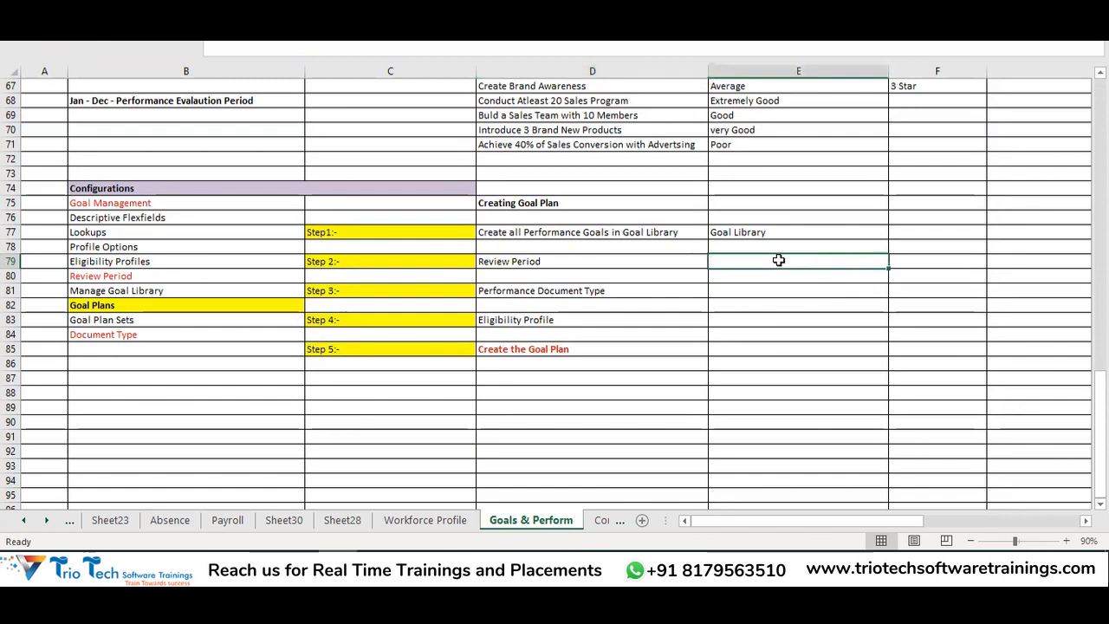
pyautogui.write('Perio')
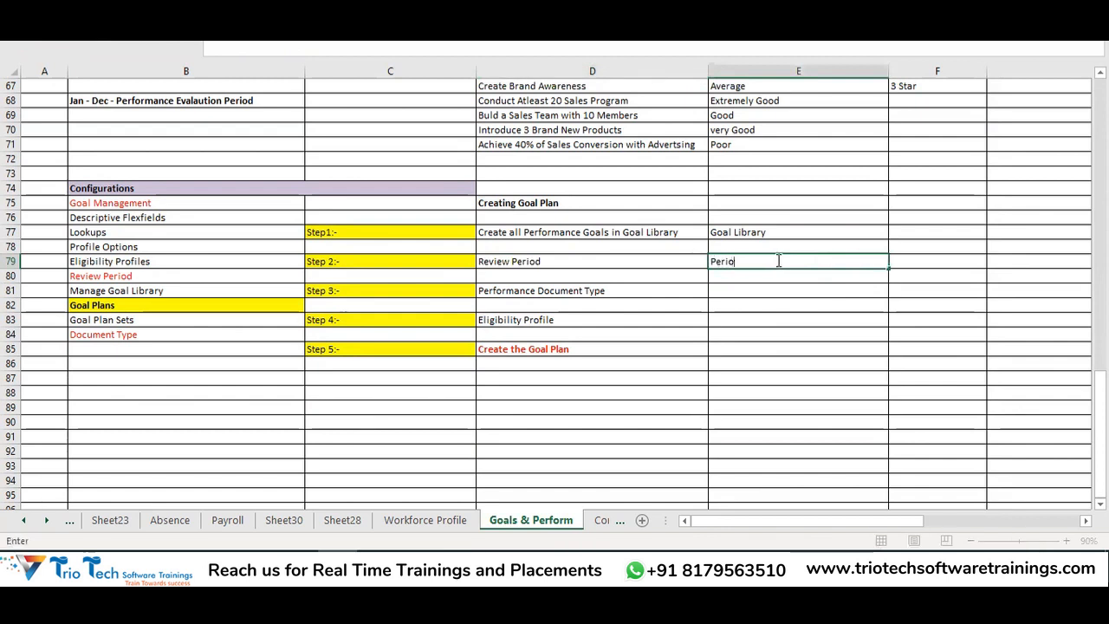
pyautogui.press('BackSpace')
pyautogui.press('BackSpace')
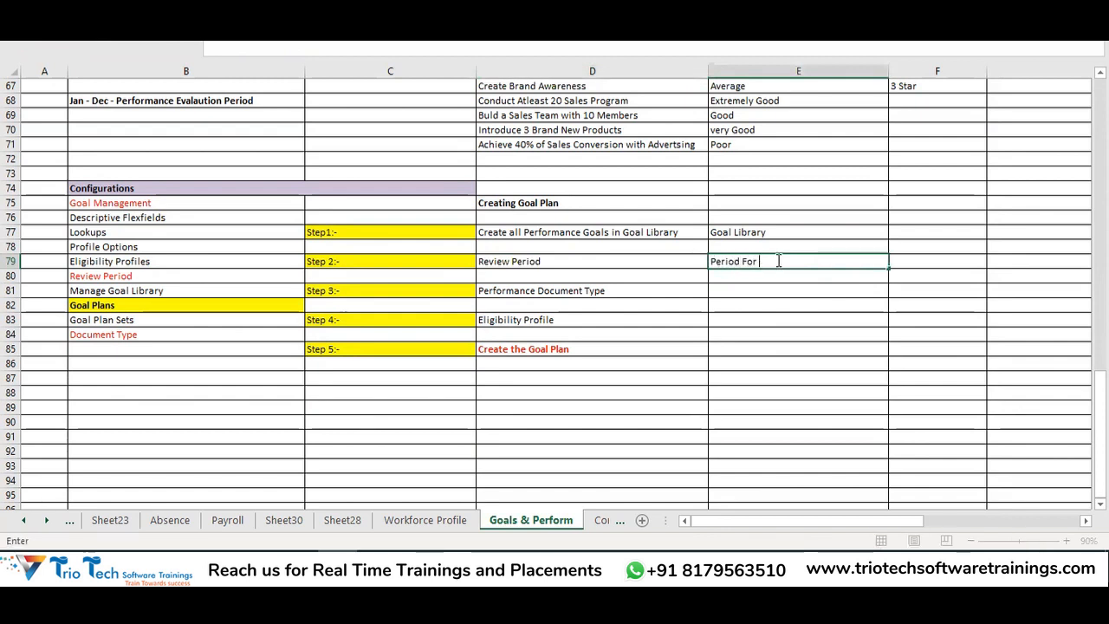
pyautogui.write('for whi')
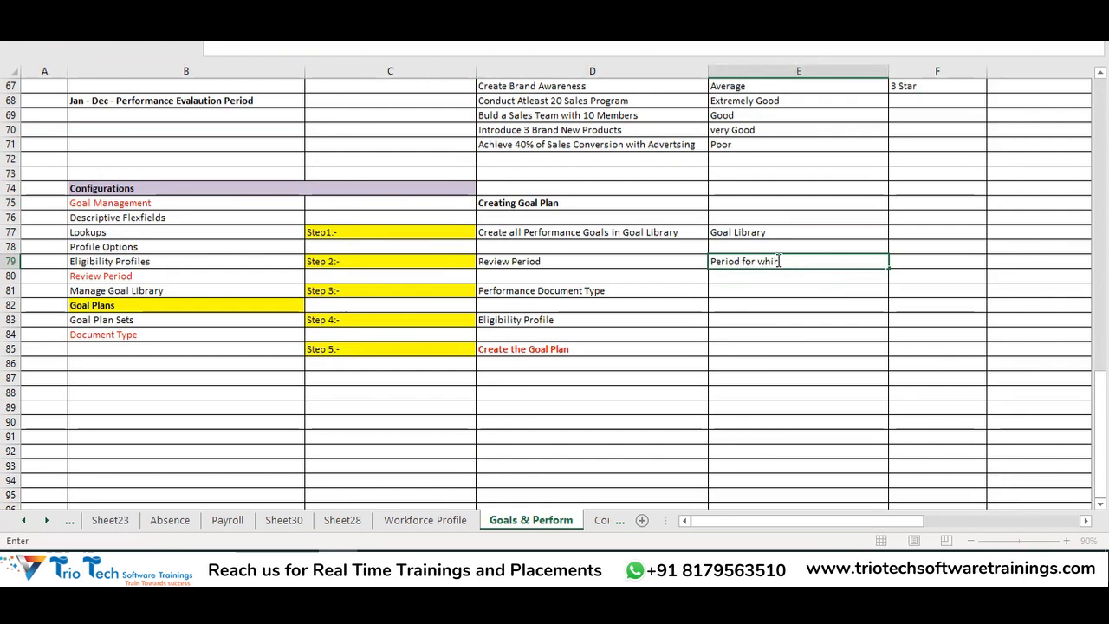
pyautogui.write('ch you are evalua')
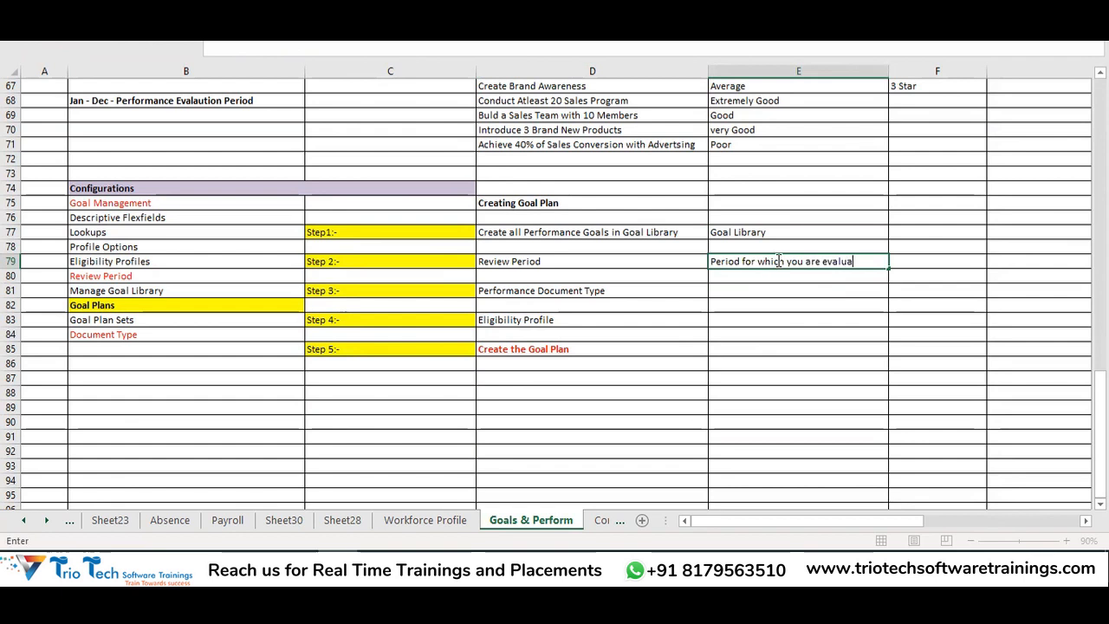
pyautogui.write('ting the')
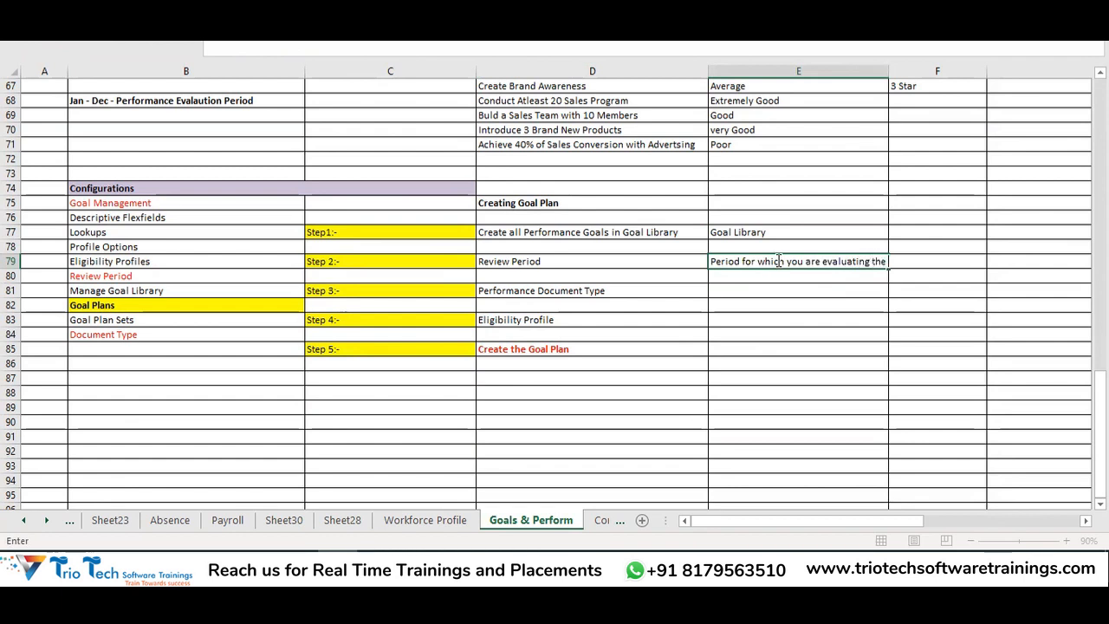
pyautogui.write(' employee')
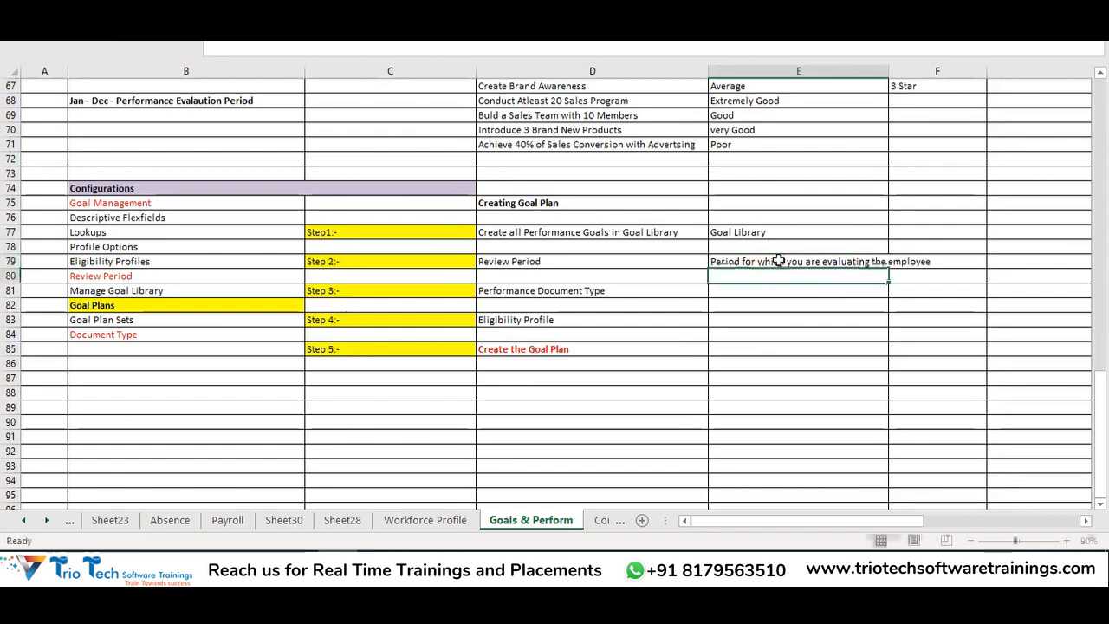
pyautogui.click(145, 49)
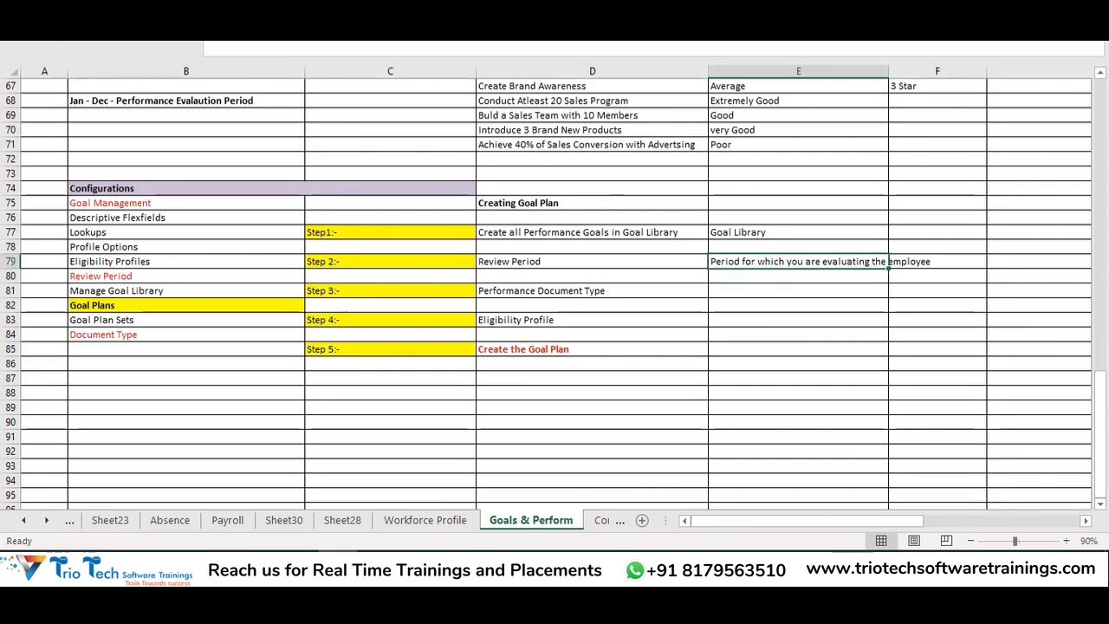
pyautogui.click(57, 9)
pyautogui.click(421, 33)
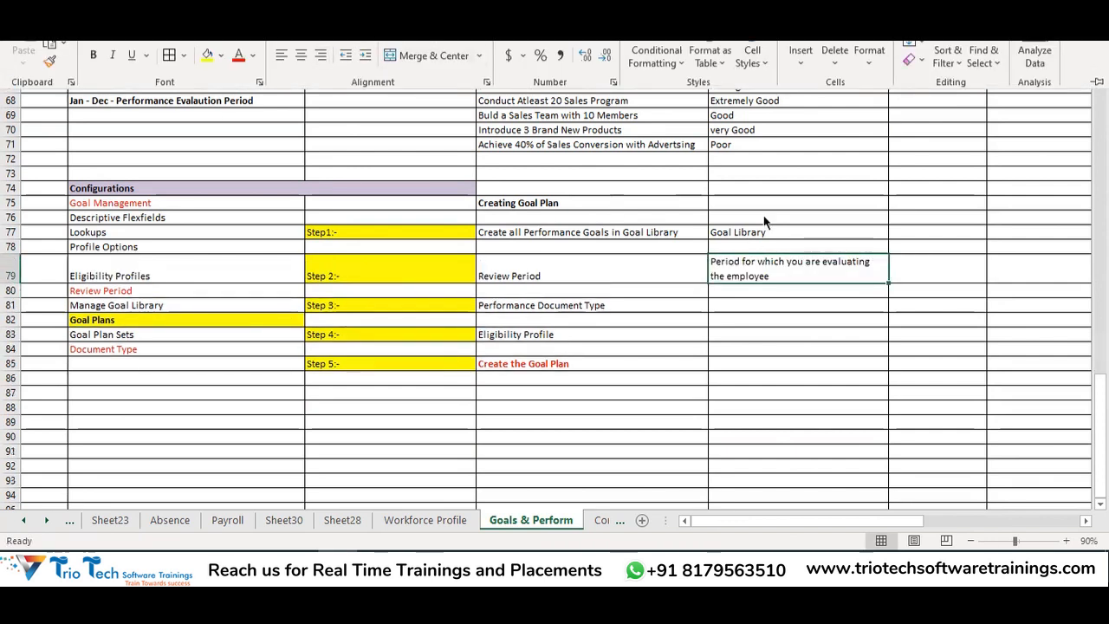
pyautogui.click(806, 270)
# Append '- 1st Jan 2022 - 31st Dec 2022' to the Review Period note
pyautogui.doubleClick(803, 275)
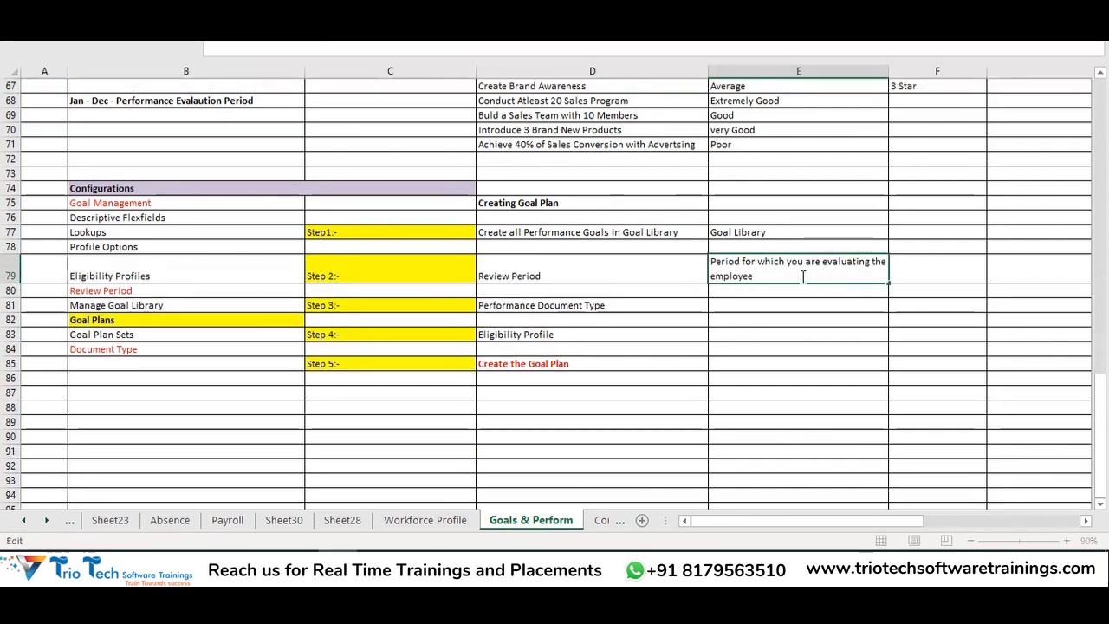
pyautogui.write('- ')
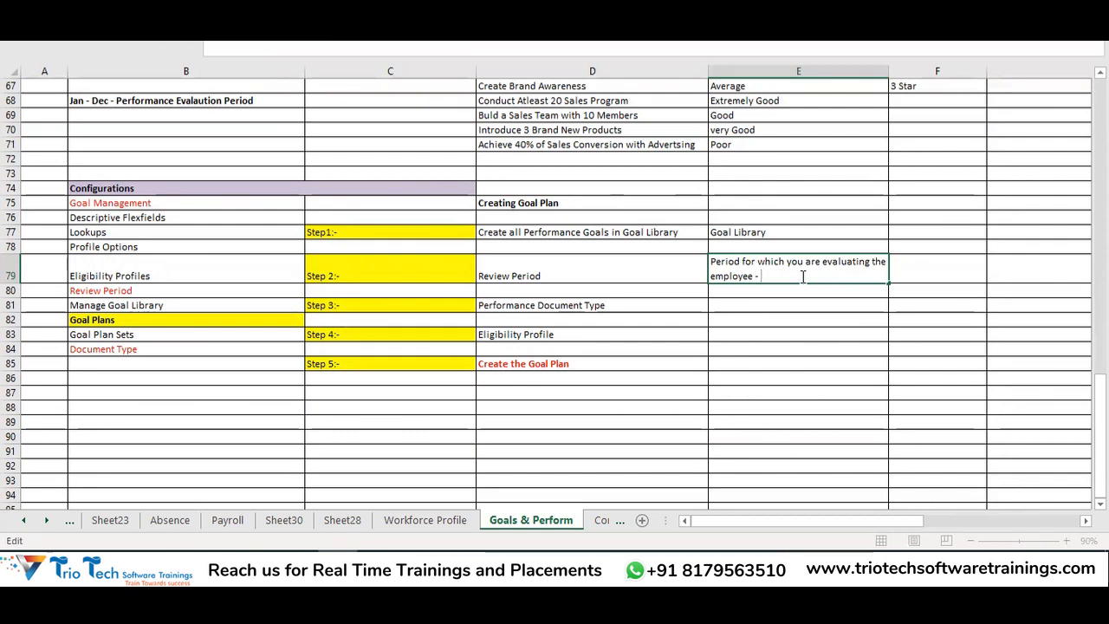
pyautogui.write('1st Jan')
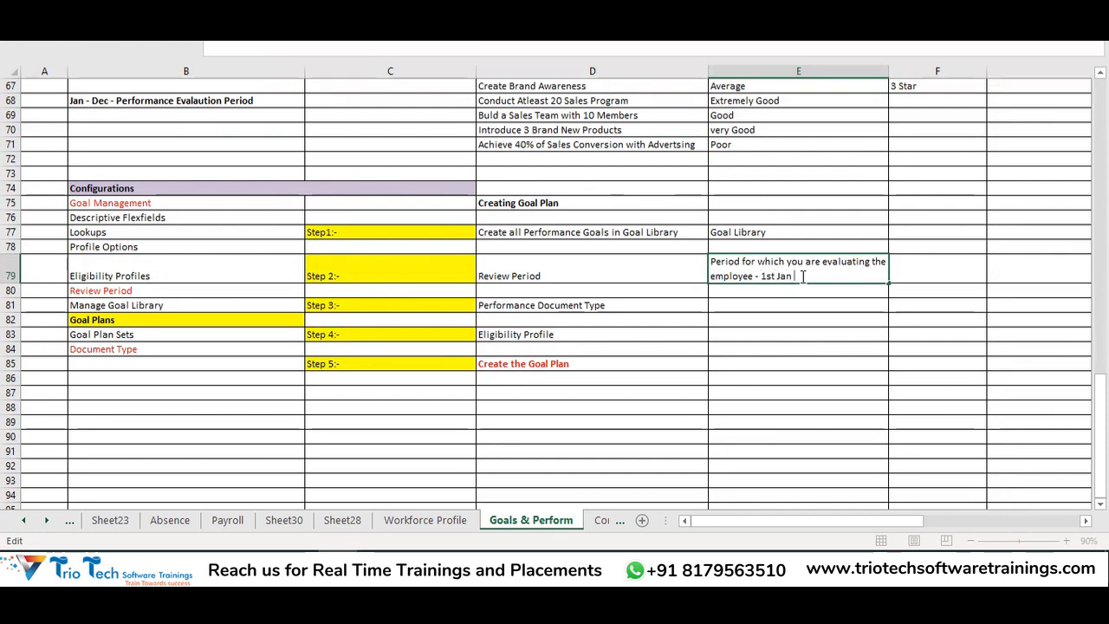
pyautogui.write(' 2022')
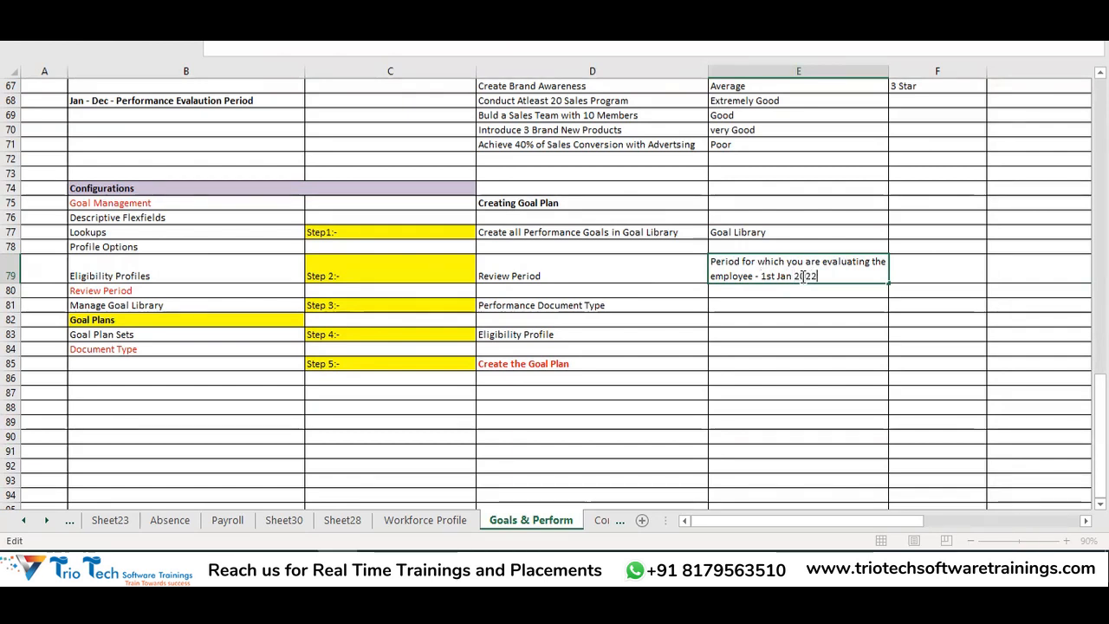
pyautogui.write(' - 31st')
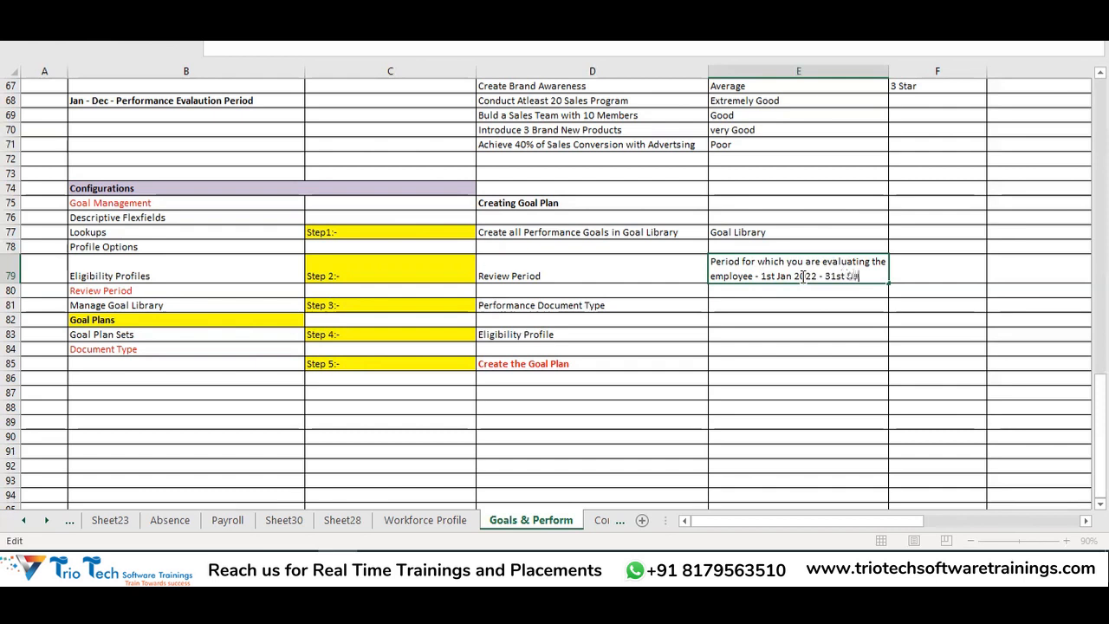
pyautogui.write(' Dec 2022')
pyautogui.hotkey('ctrl', 'Return')
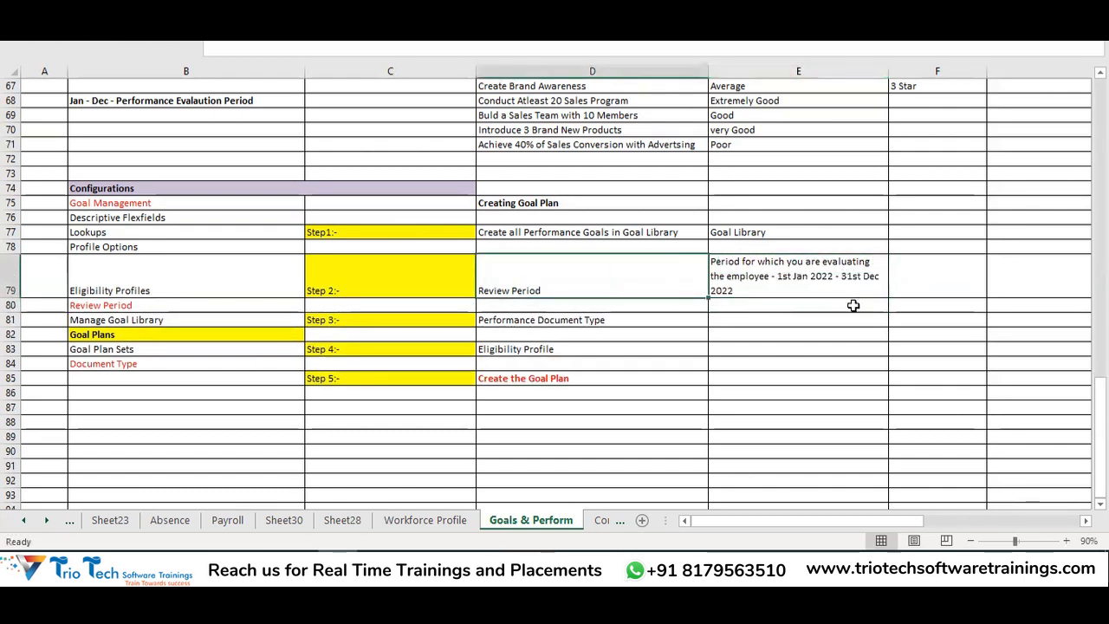
pyautogui.click(623, 318)
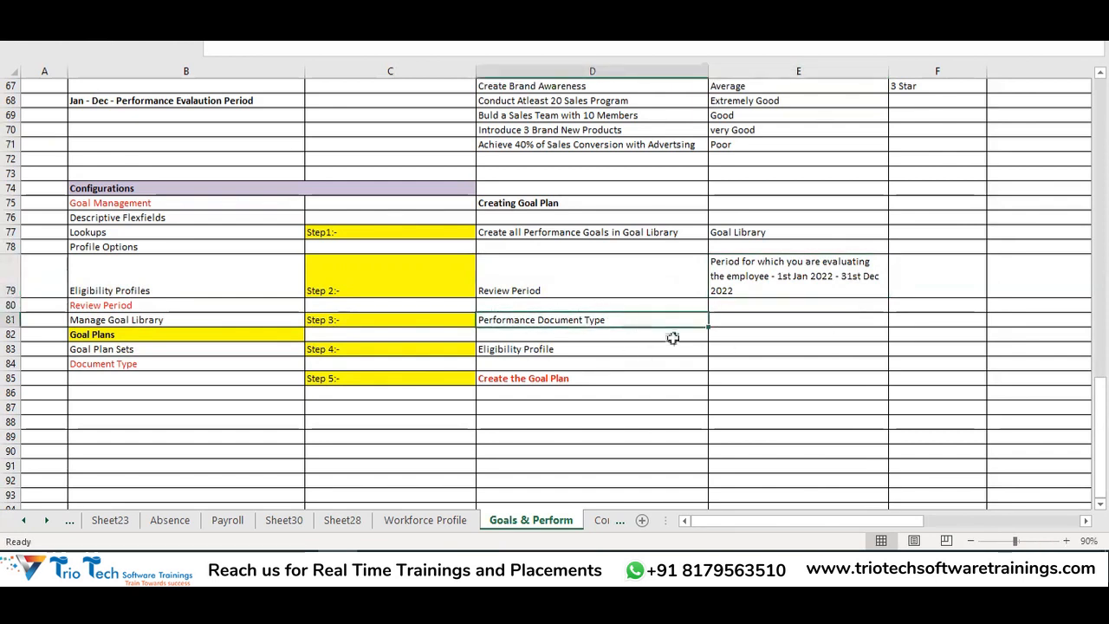
# Highlight the Goal Management and Performance Management configuration items in column B
pyautogui.doubleClick(762, 323)
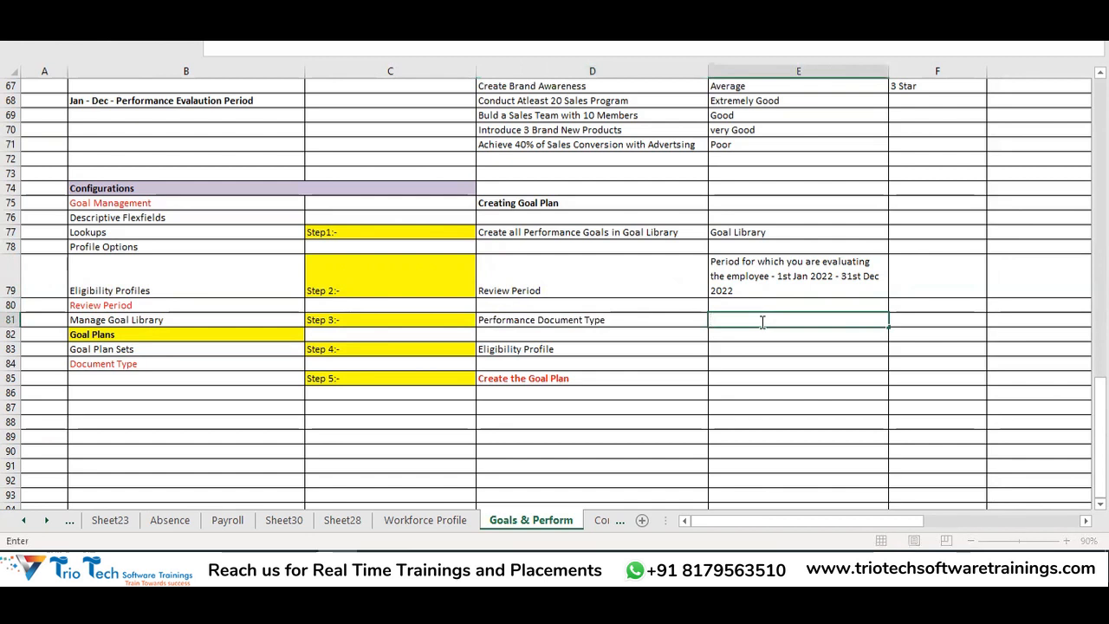
pyautogui.click(649, 321)
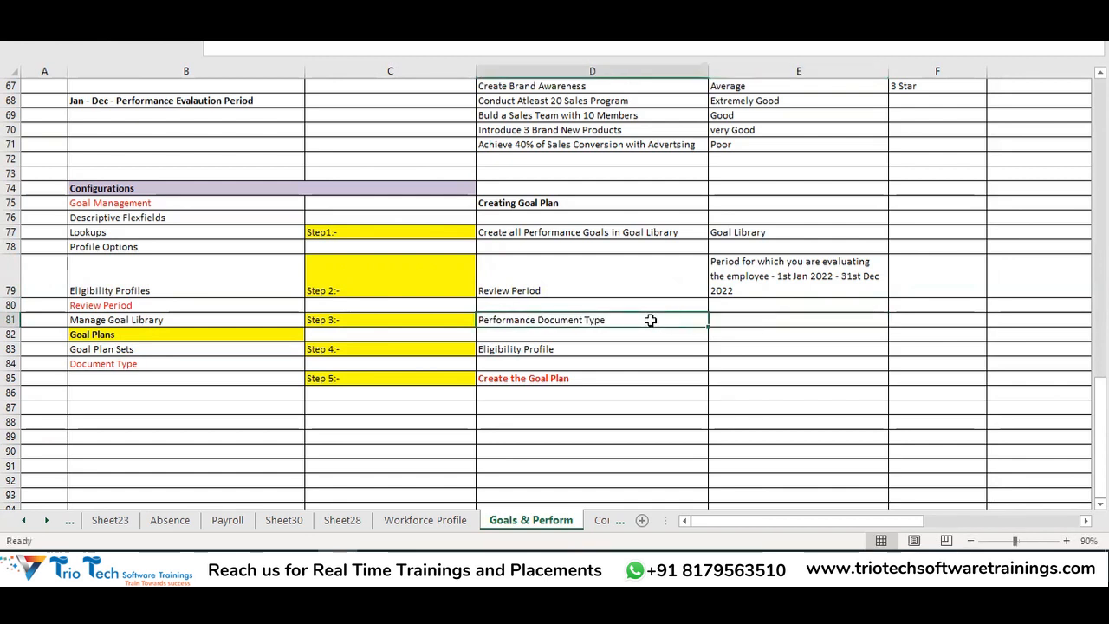
pyautogui.scroll(20, 650, 321)
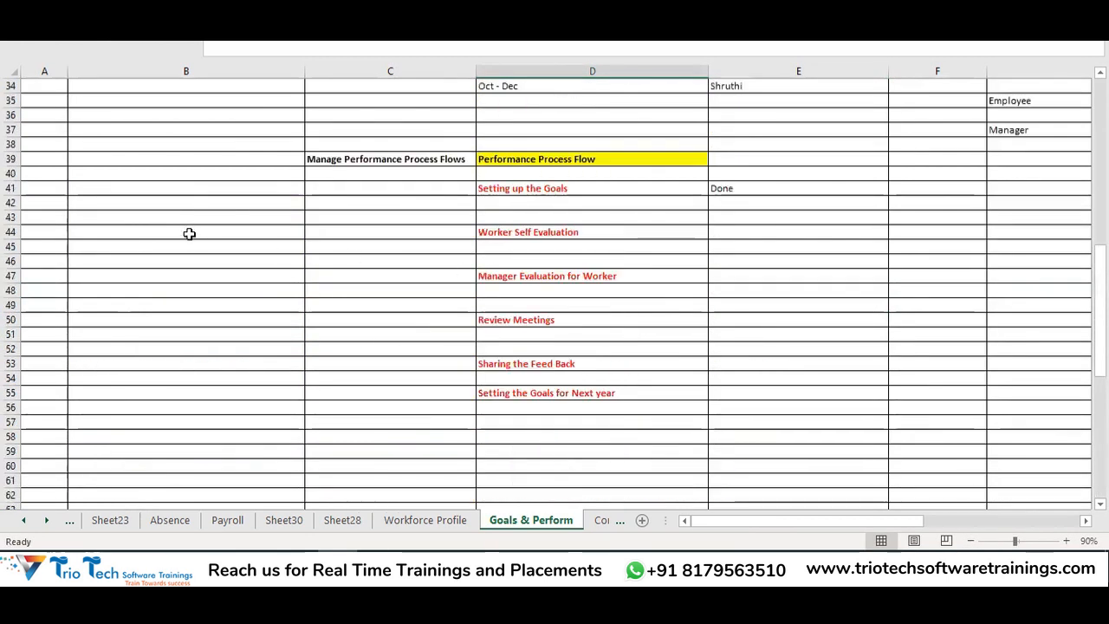
pyautogui.moveTo(119, 285); pyautogui.dragTo(152, 447)
pyautogui.moveTo(124, 117); pyautogui.dragTo(124, 224)
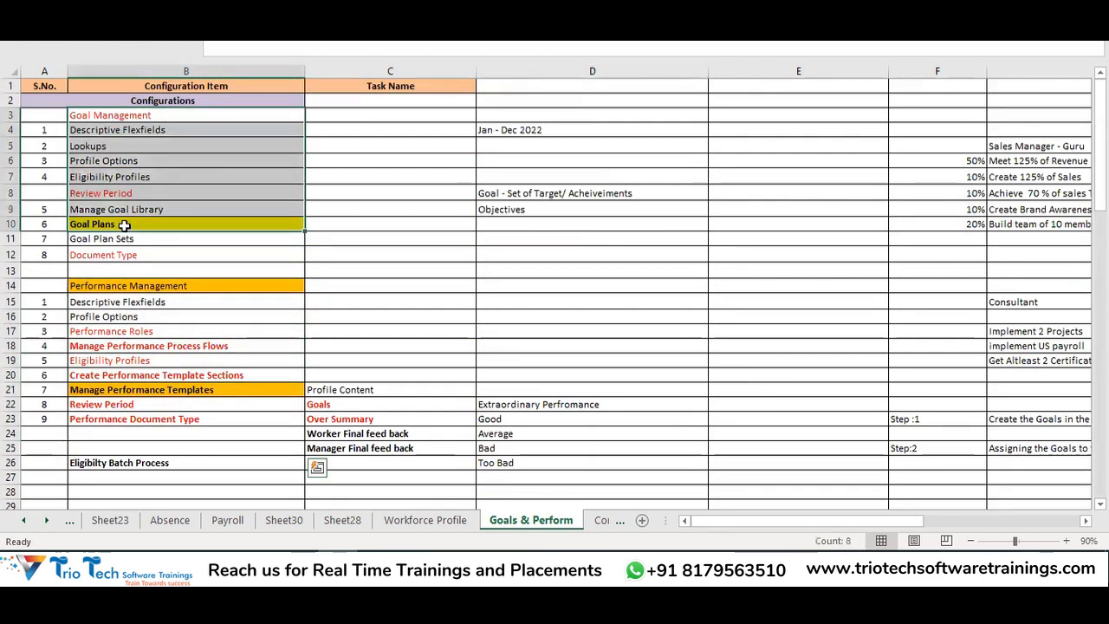
pyautogui.moveTo(130, 288); pyautogui.dragTo(132, 443)
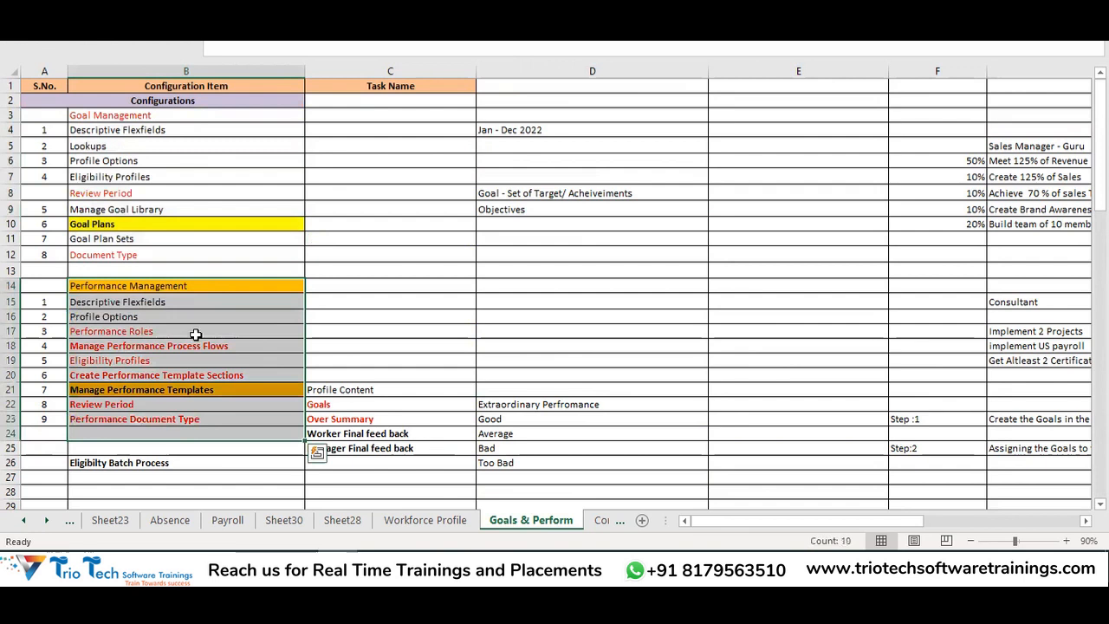
pyautogui.moveTo(118, 115); pyautogui.dragTo(130, 259)
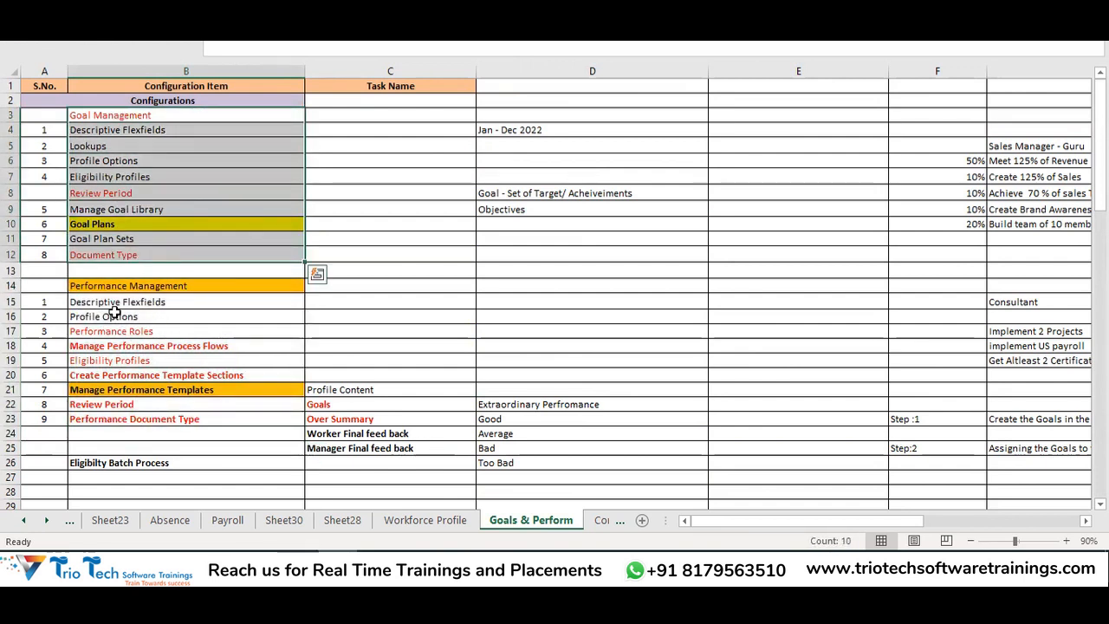
# Point out Manage Performance Templates, Performance Document Type and Goal Plans, then scroll down to the step list
pyautogui.click(150, 391)
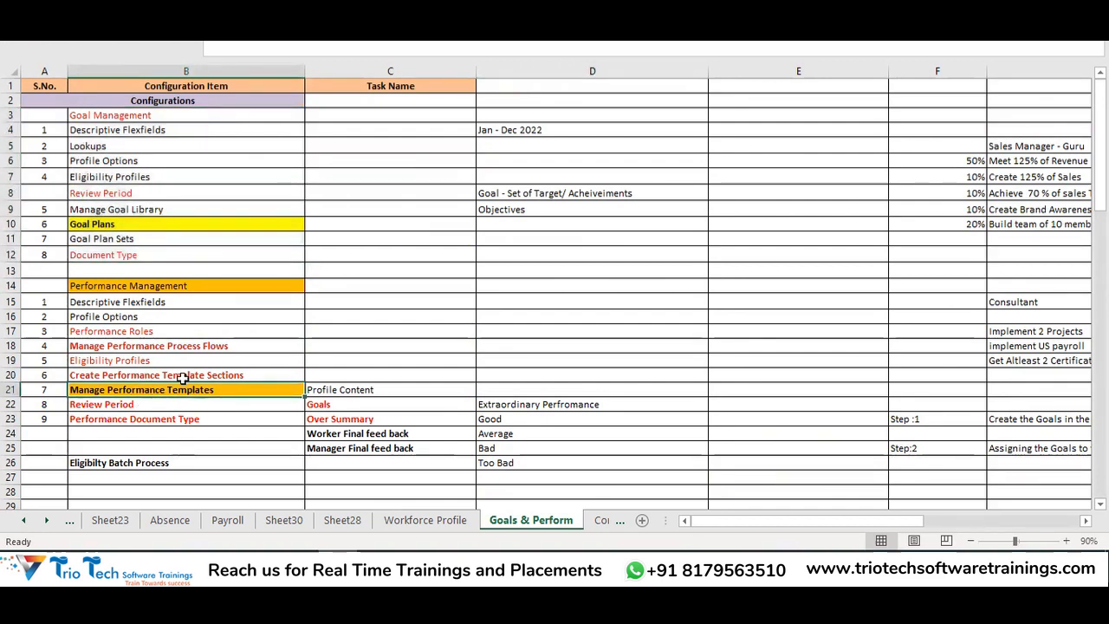
pyautogui.click(152, 422)
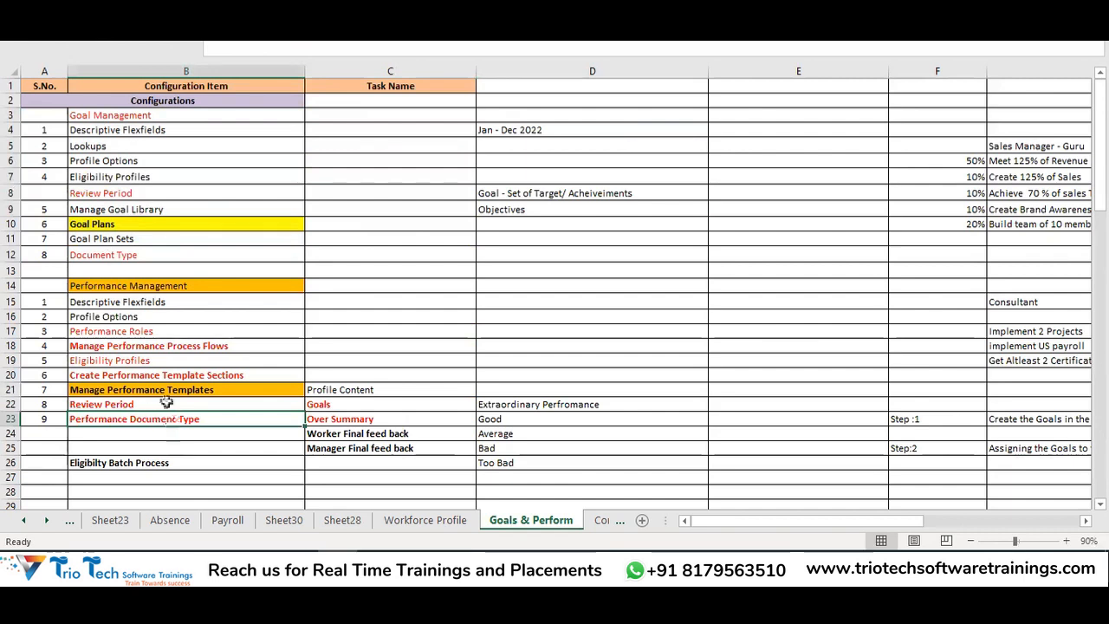
pyautogui.click(154, 393)
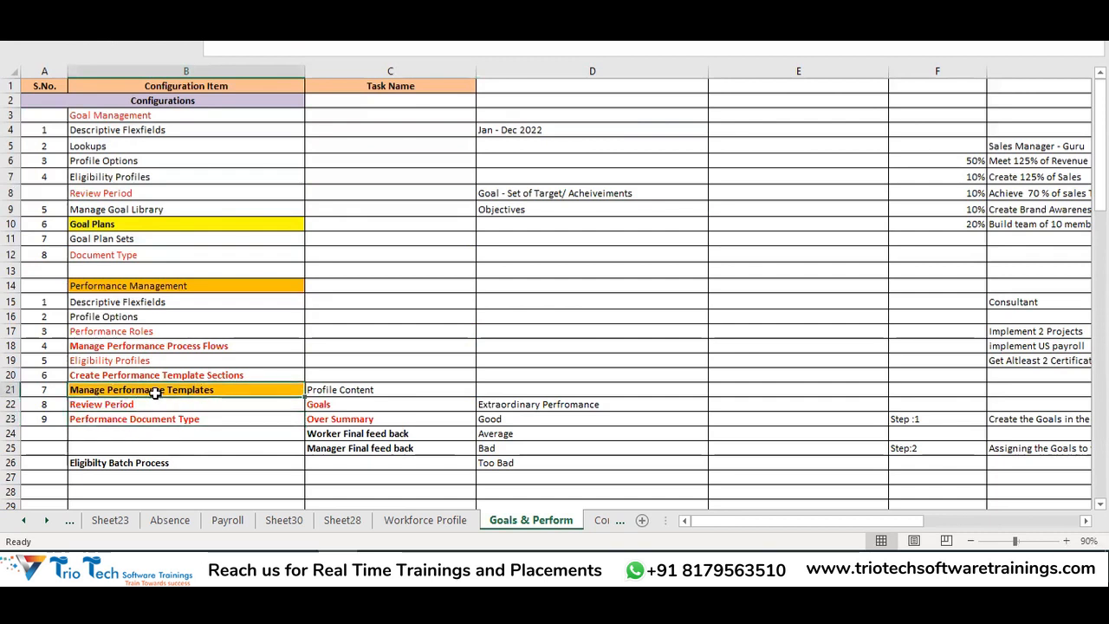
pyautogui.moveTo(92, 119); pyautogui.dragTo(115, 274)
pyautogui.click(114, 223)
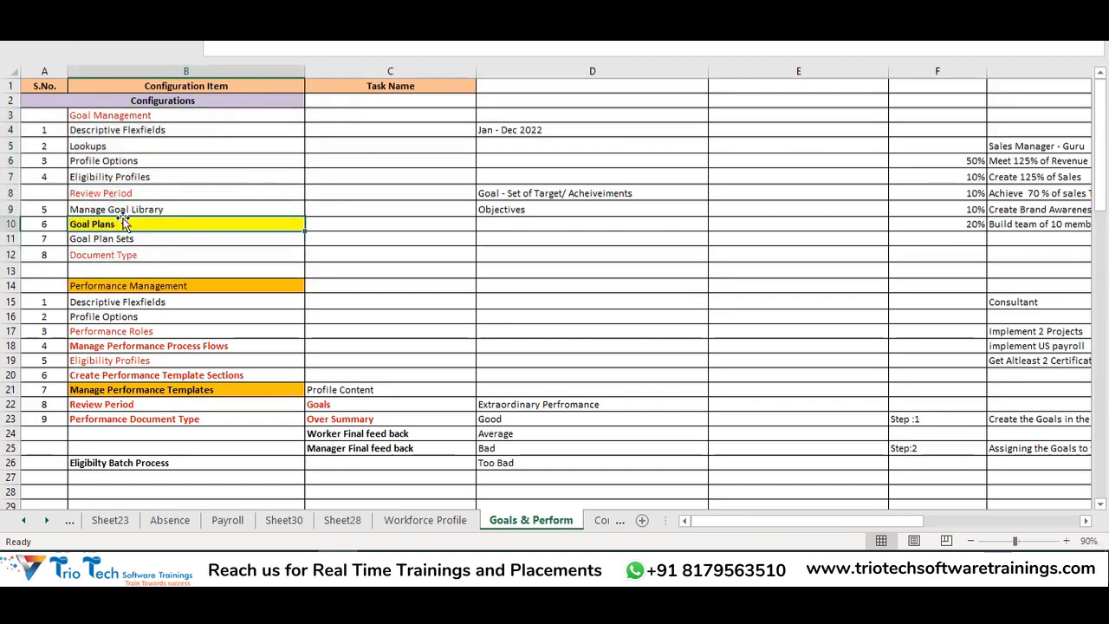
pyautogui.scroll(-18, 285, 329)
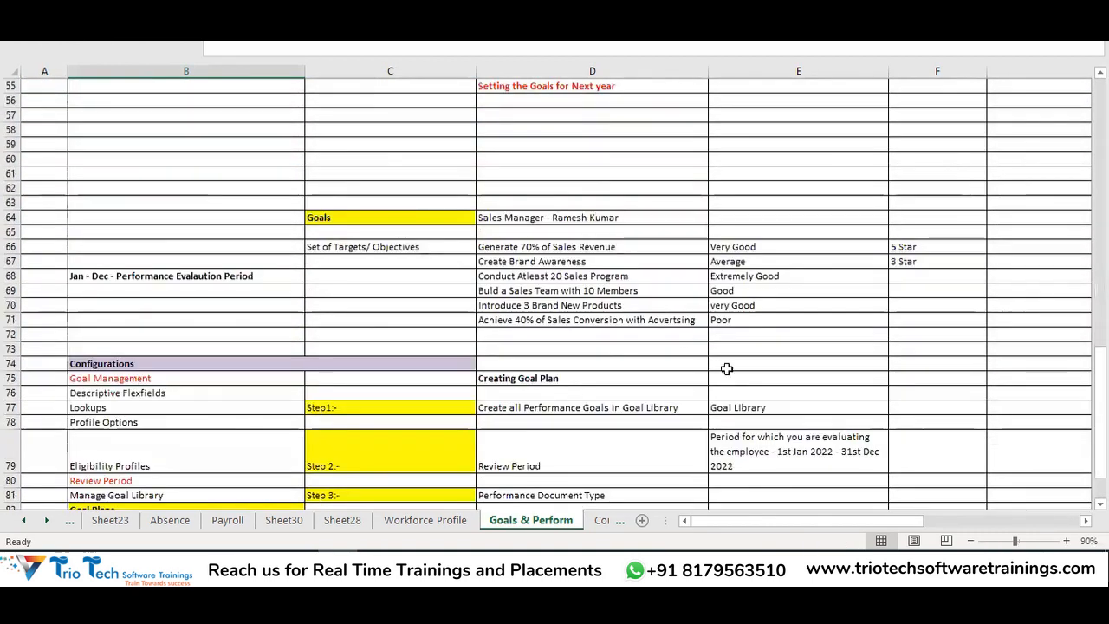
pyautogui.scroll(-4, 726, 369)
# Enter '2022 Annual Performance Document' in E81 beside Performance Document Type
pyautogui.click(614, 316)
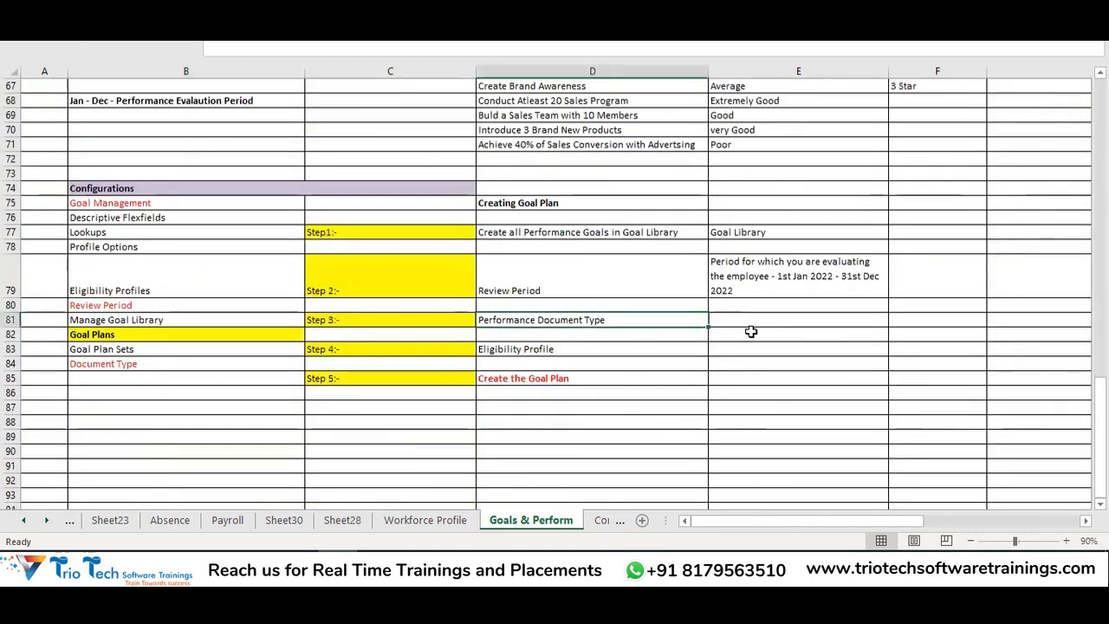
pyautogui.click(752, 318)
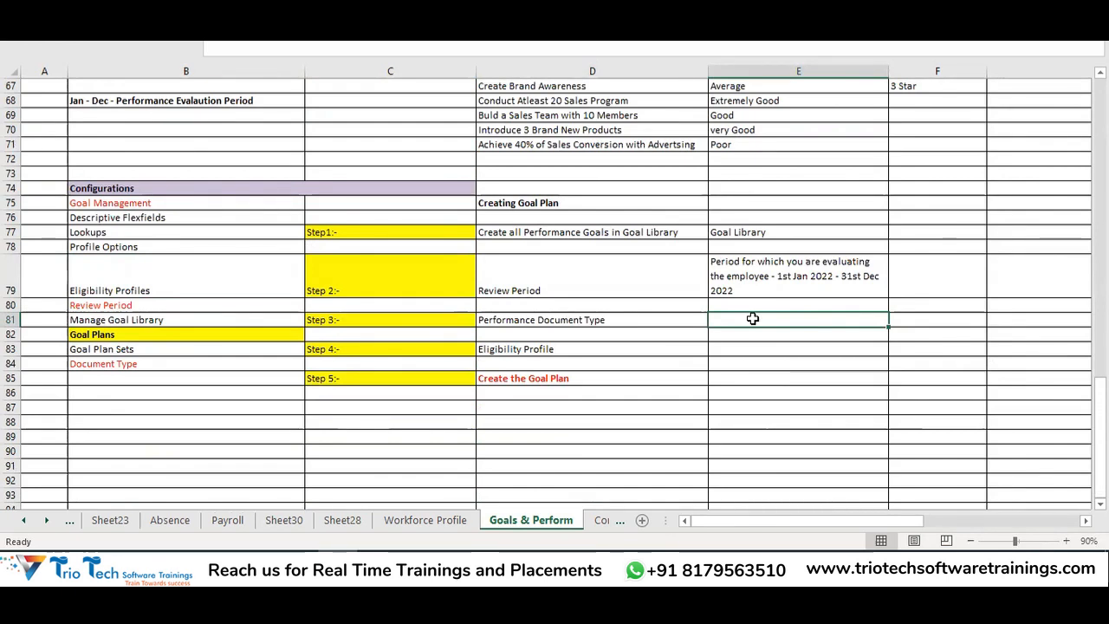
pyautogui.click(537, 320)
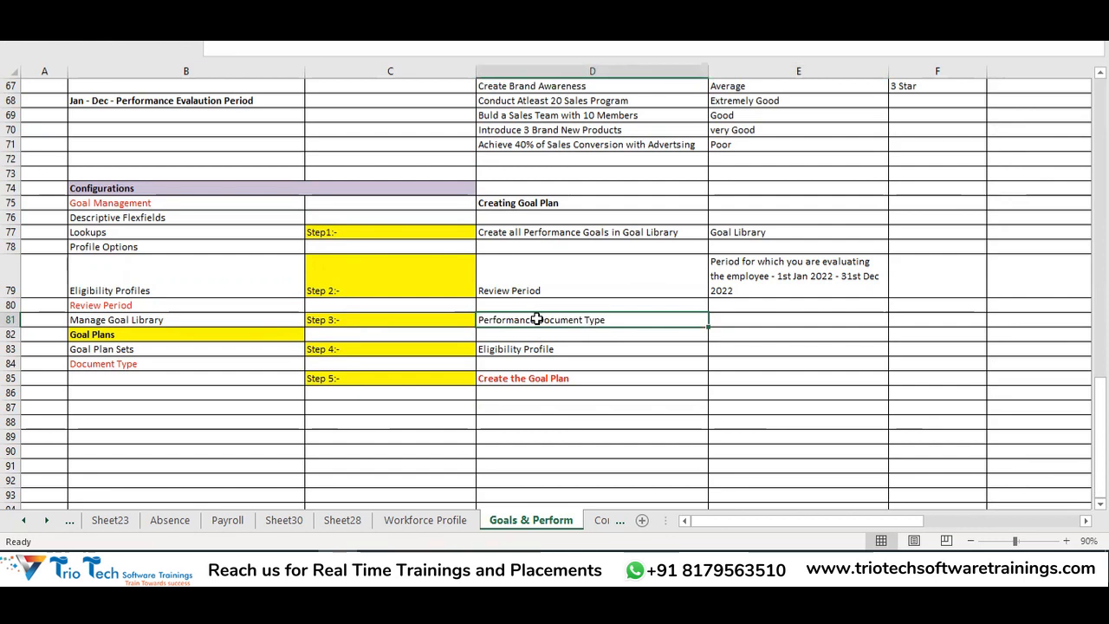
pyautogui.click(742, 319)
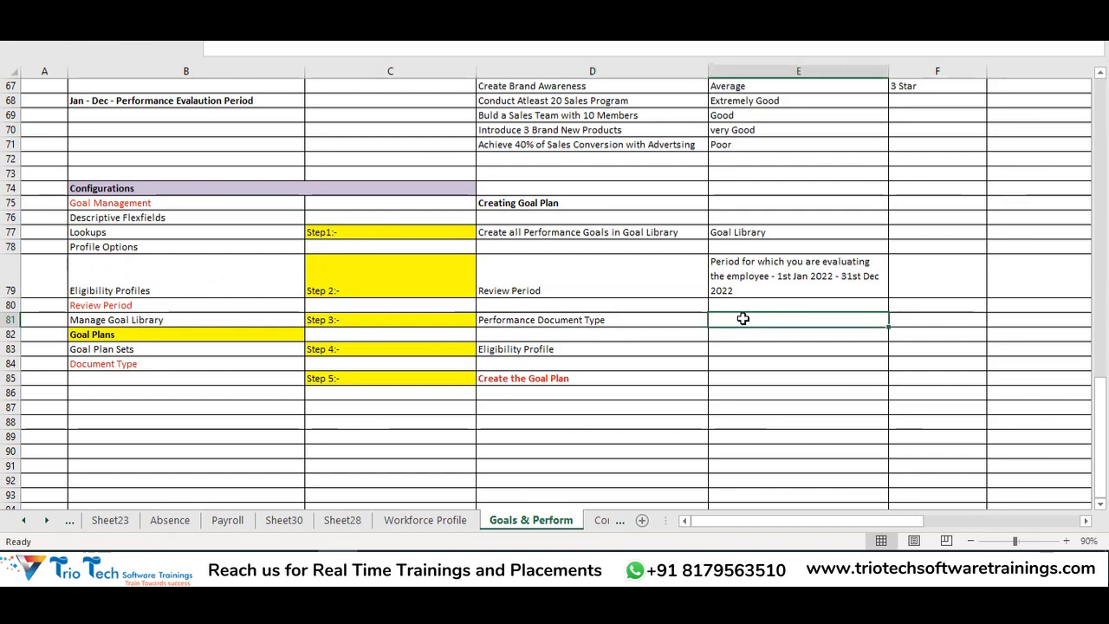
pyautogui.write('2022 Annual ')
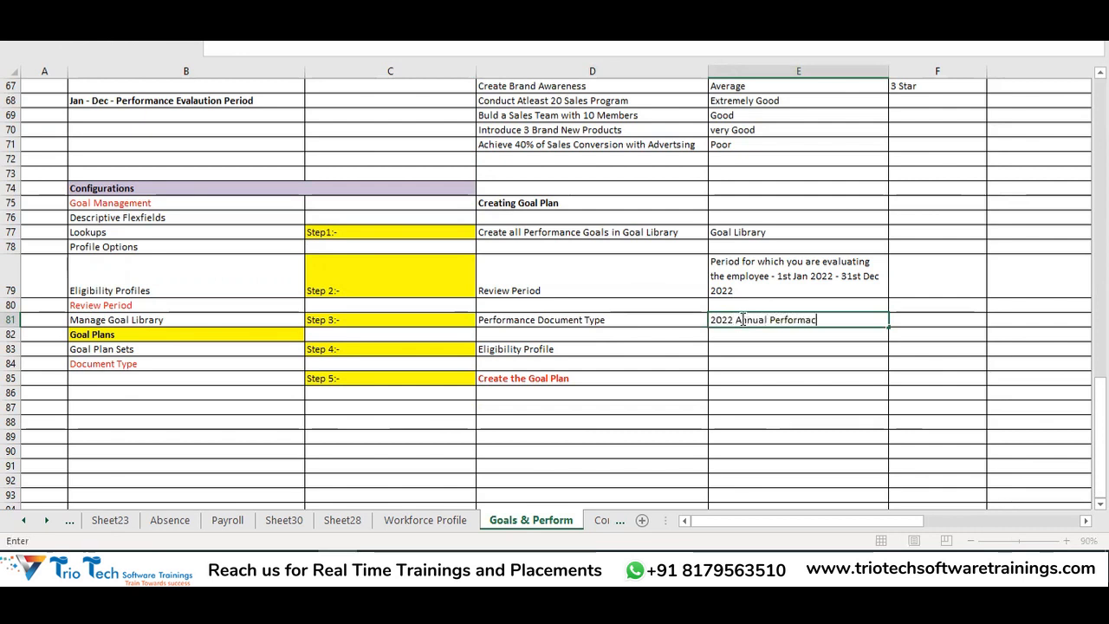
pyautogui.write('Performance Document')
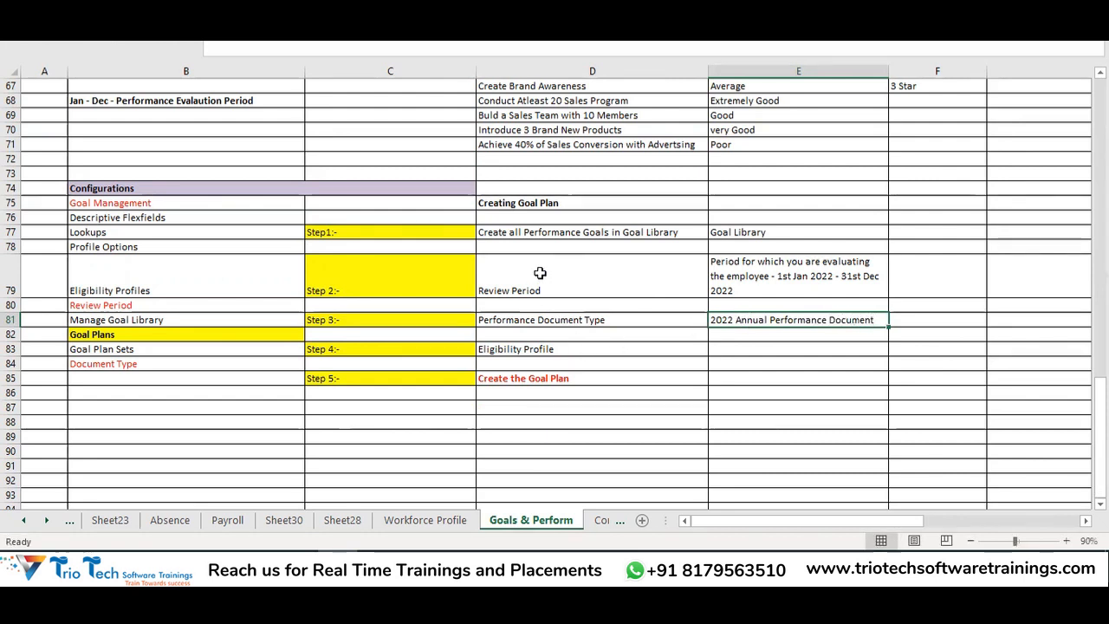
pyautogui.moveTo(540, 274); pyautogui.dragTo(732, 320)
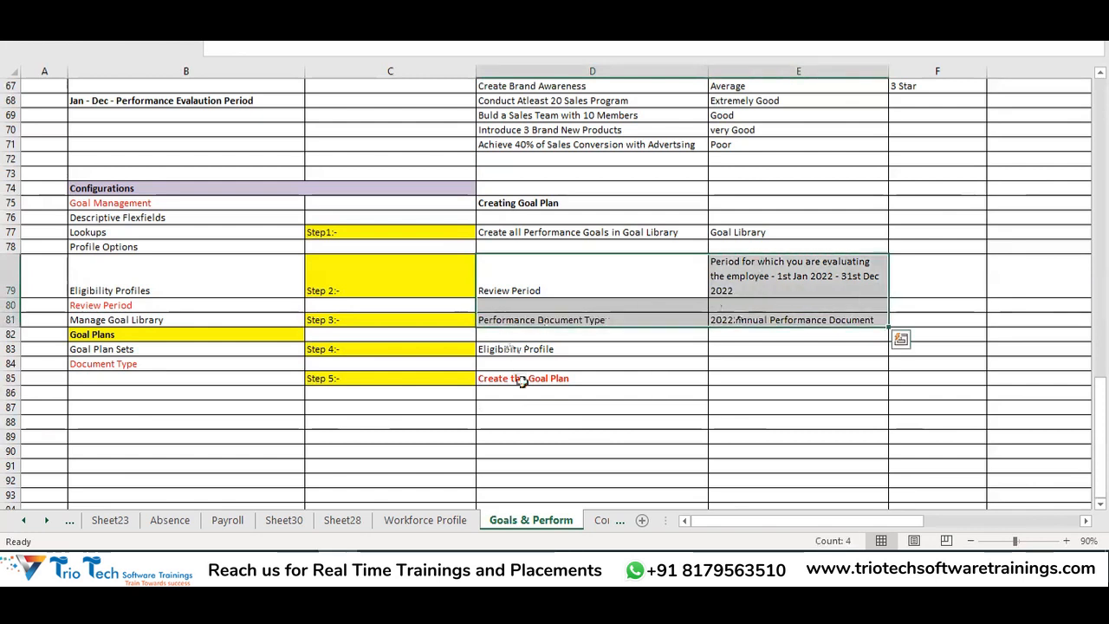
pyautogui.click(546, 377)
pyautogui.click(572, 325)
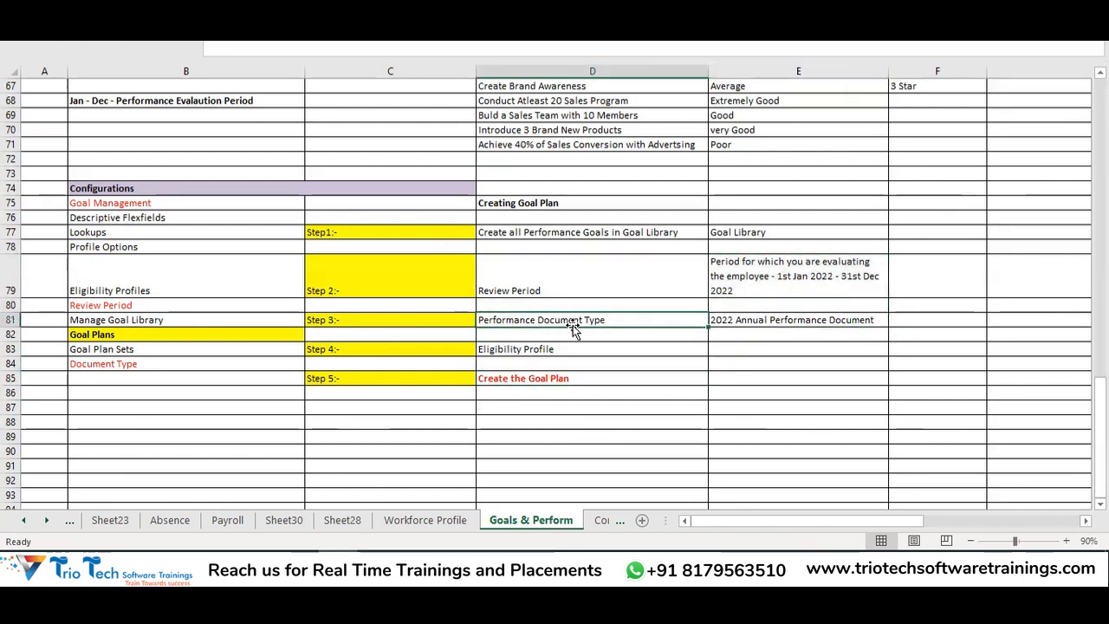
pyautogui.click(529, 204)
pyautogui.click(550, 376)
pyautogui.click(559, 351)
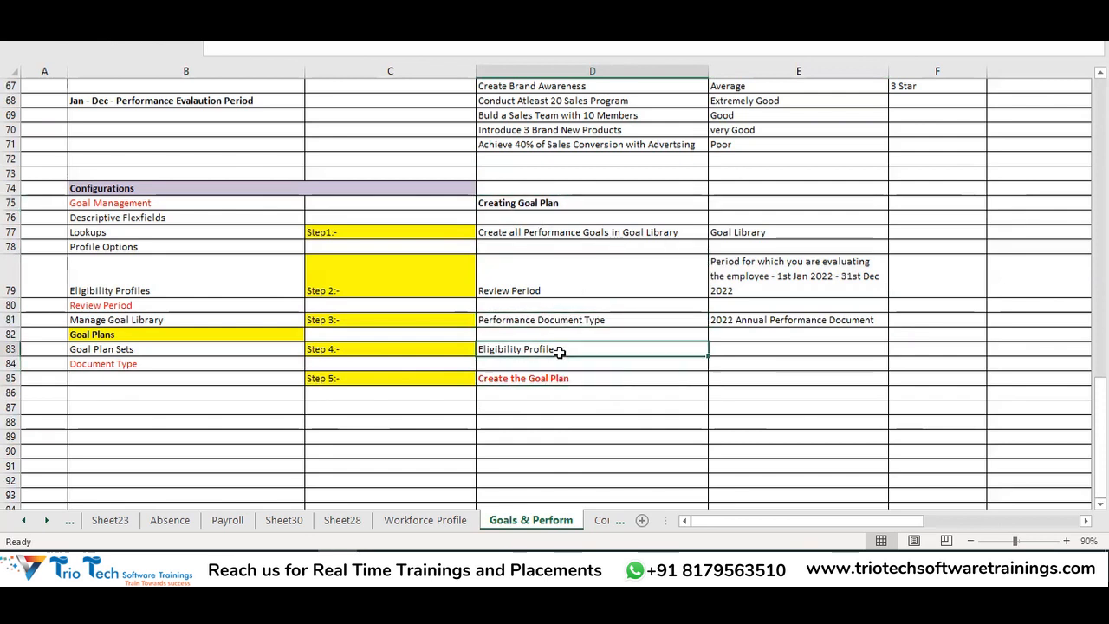
# Enter 'Which People you are enrolling the Plan' in E83 and autofit column E
pyautogui.click(736, 347)
pyautogui.doubleClick(736, 346)
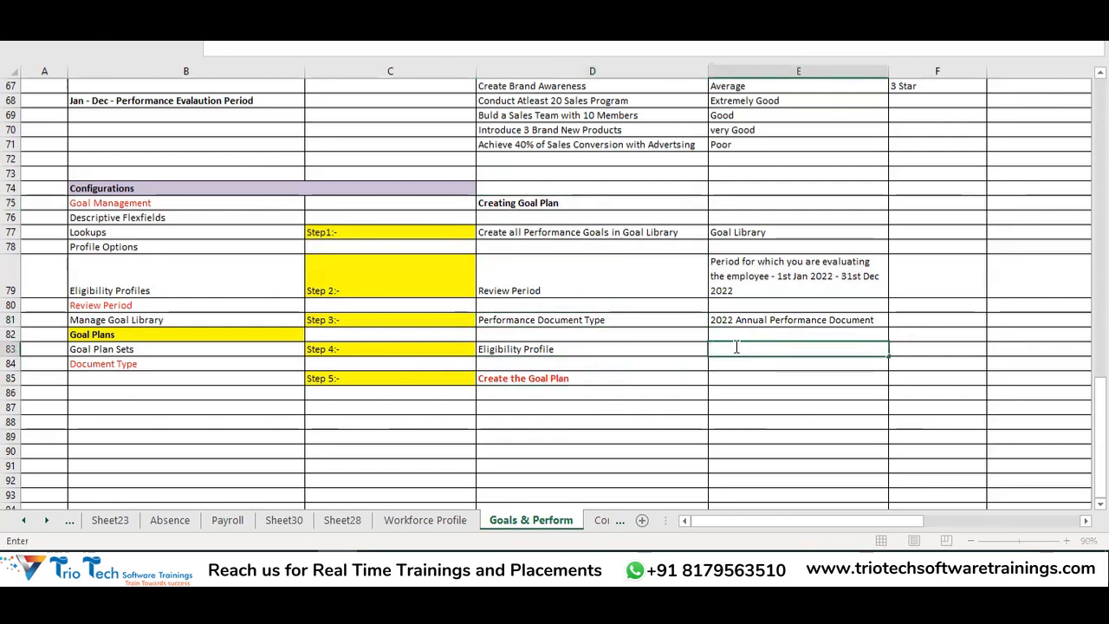
pyautogui.write('Which')
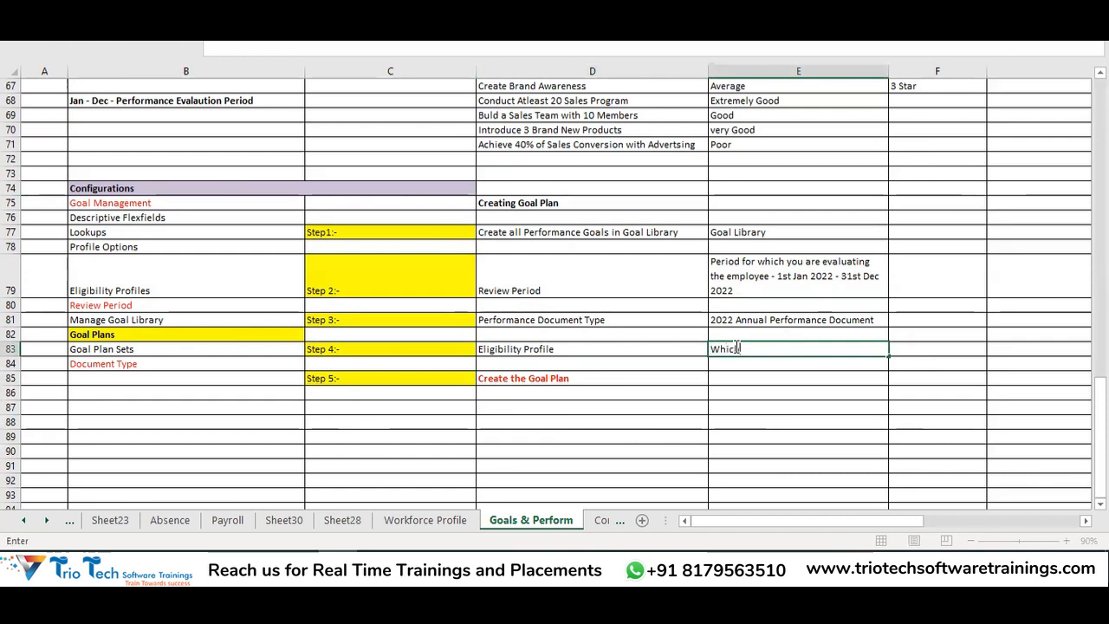
pyautogui.write(' People you are enrolling')
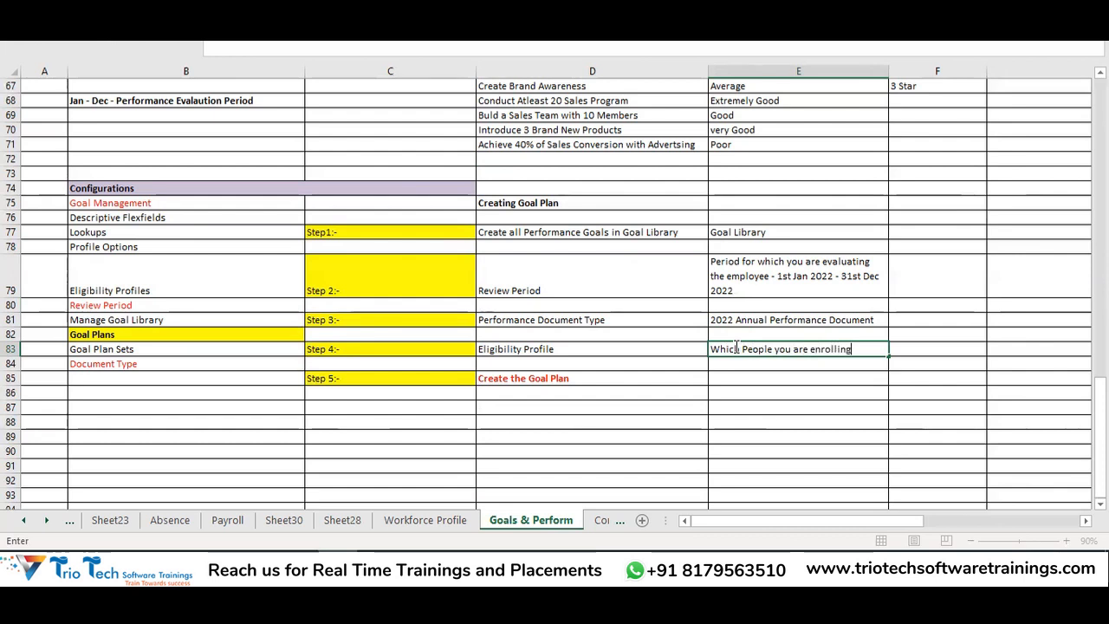
pyautogui.write(' the Plan')
pyautogui.press('Return')
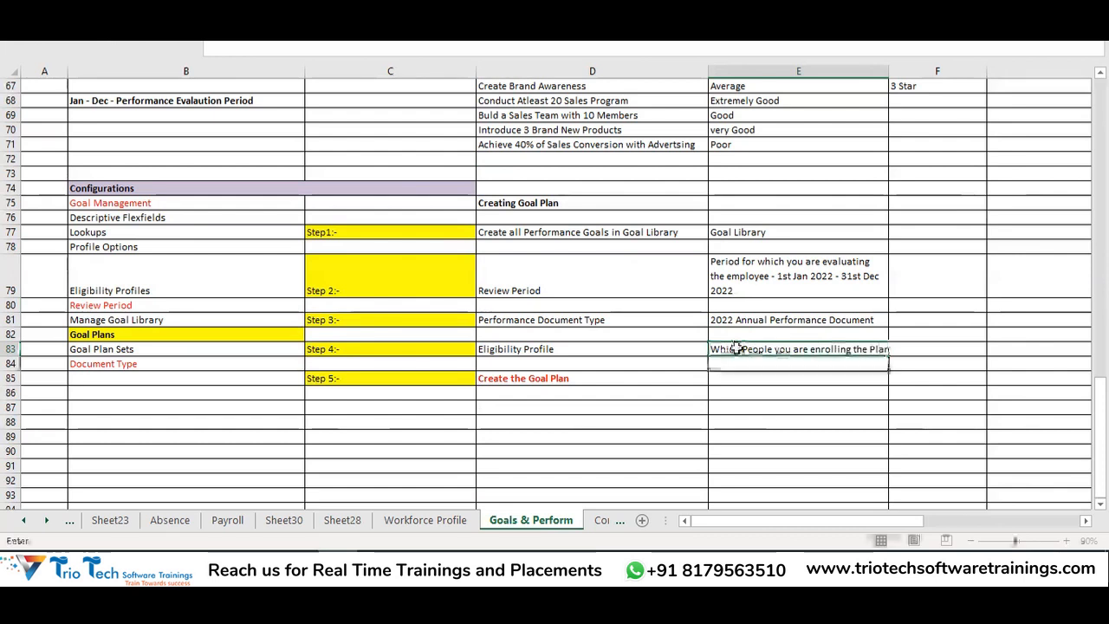
pyautogui.doubleClick(885, 71)
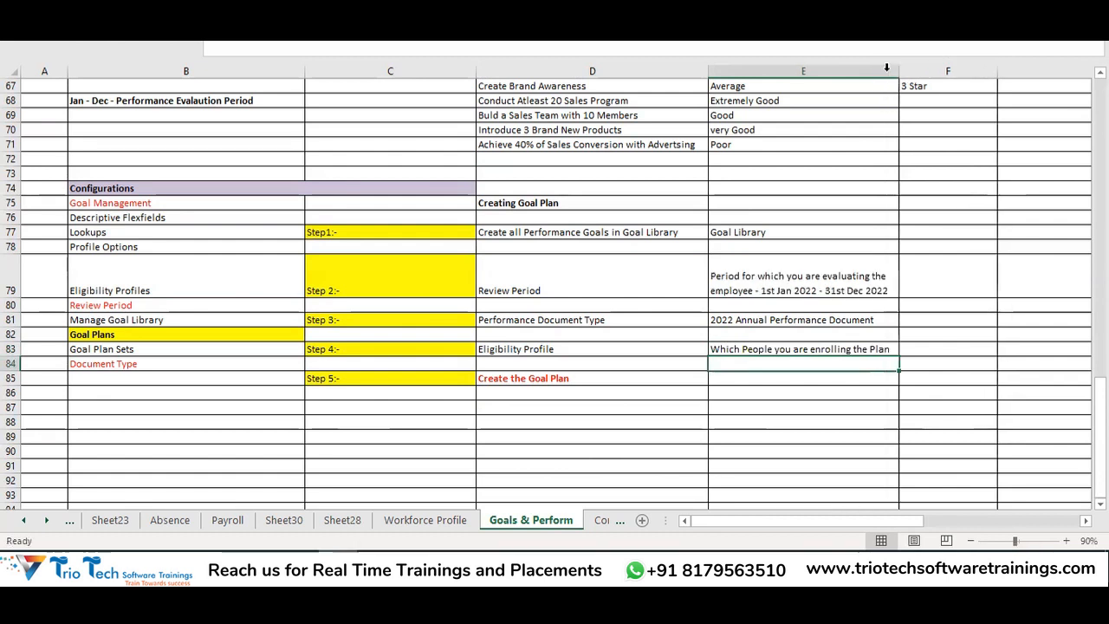
pyautogui.click(610, 352)
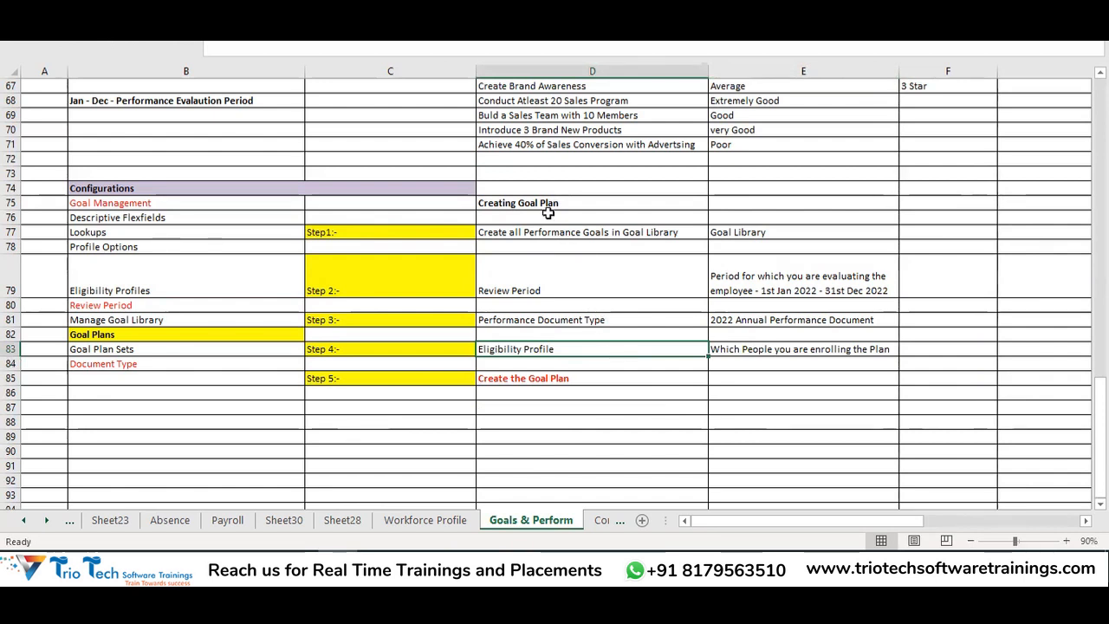
pyautogui.moveTo(554, 232); pyautogui.dragTo(763, 236)
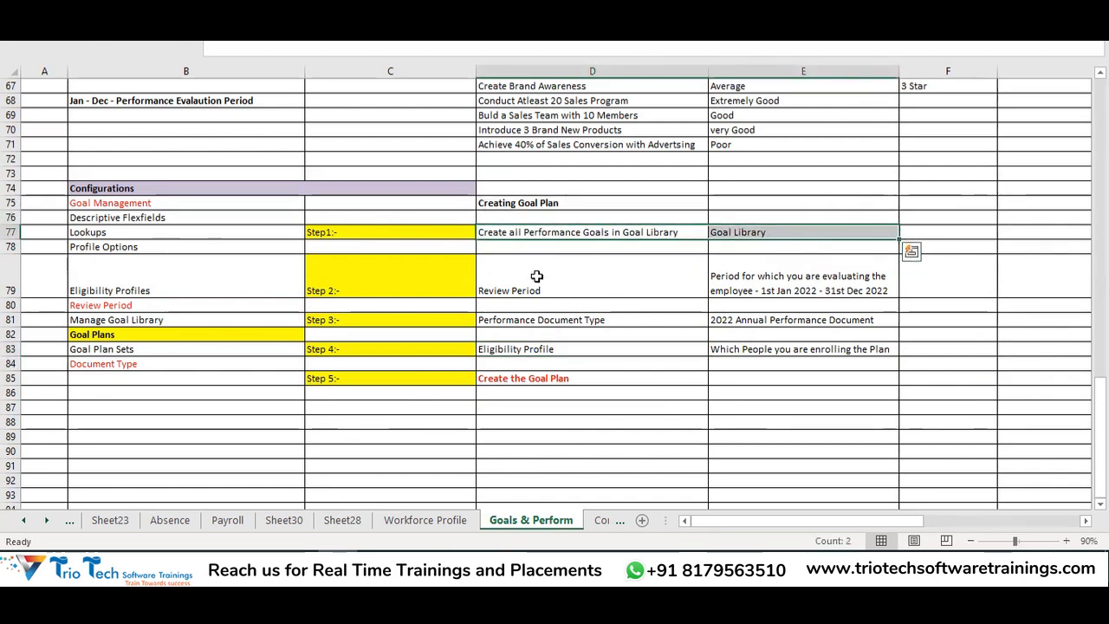
pyautogui.moveTo(536, 276); pyautogui.dragTo(786, 278)
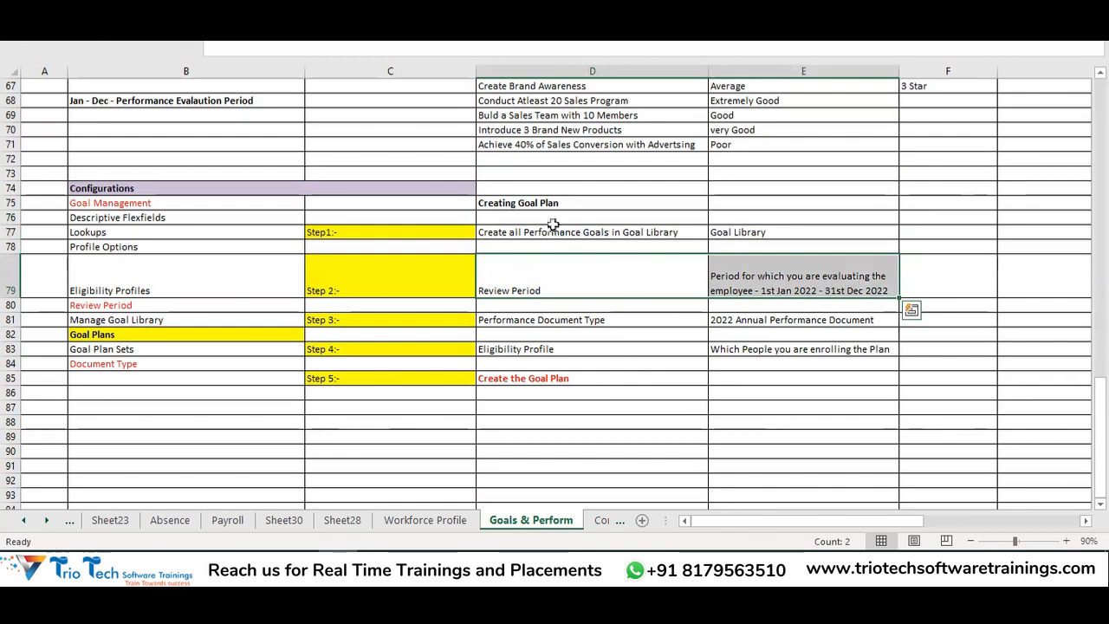
pyautogui.moveTo(554, 232); pyautogui.dragTo(604, 376)
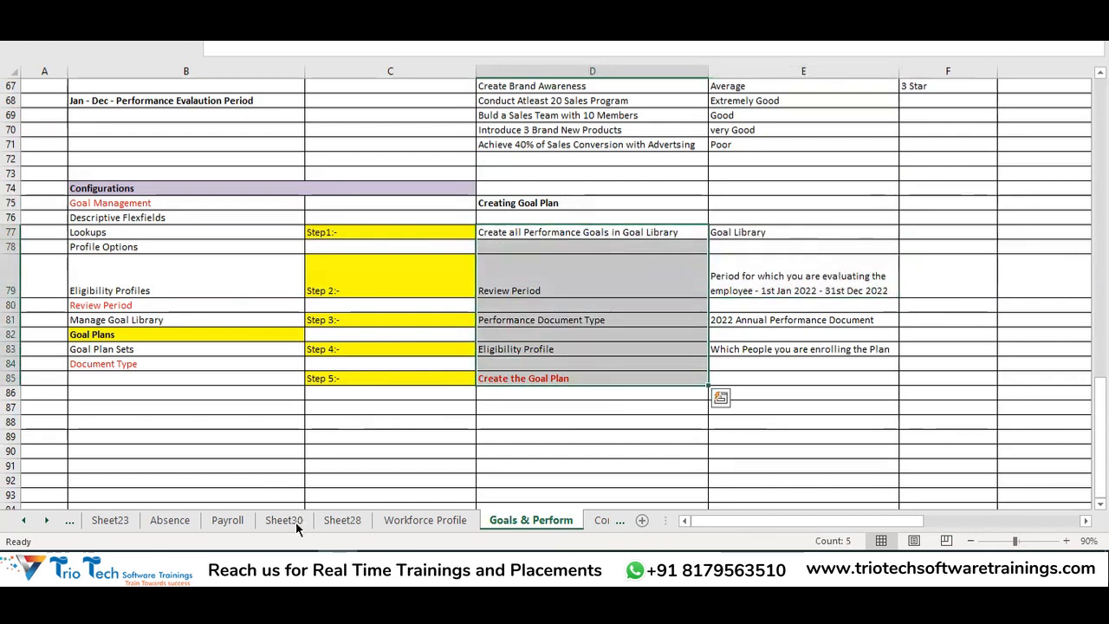
pyautogui.click(328, 564)
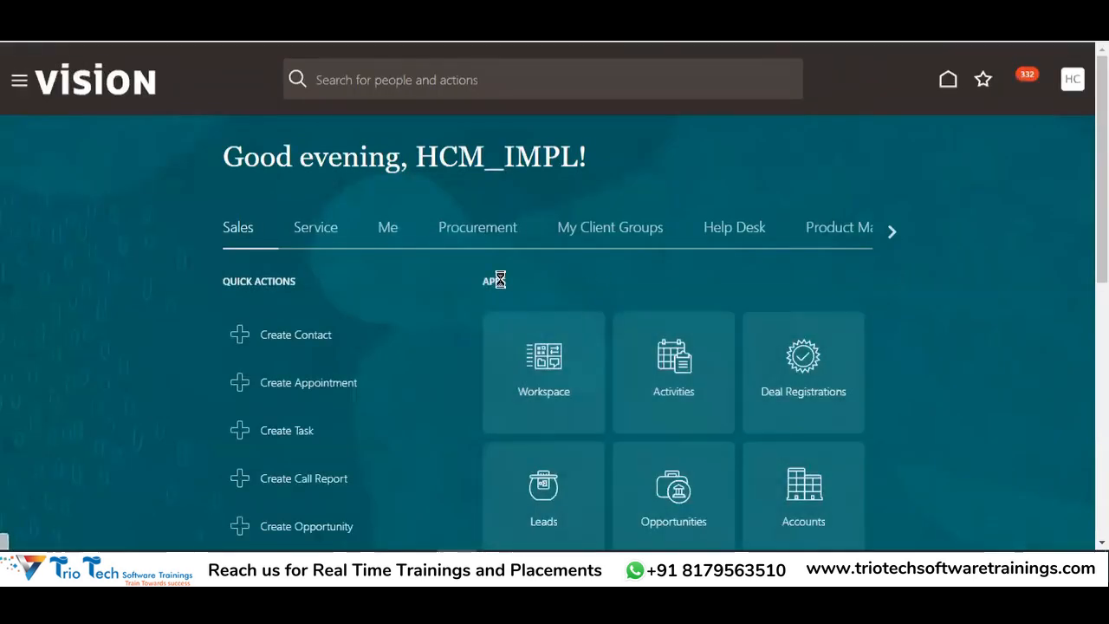
# Go to My Client Groups and open the Goals tile, waiting out the unresponsive-page prompt
pyautogui.click(609, 248)
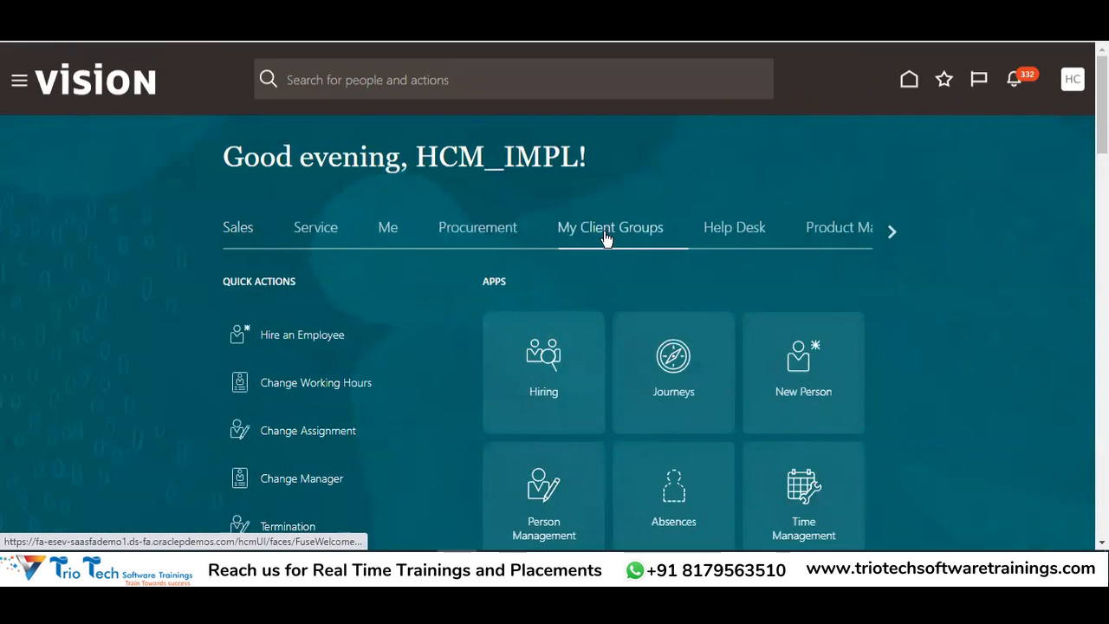
pyautogui.scroll(-4, 837, 352)
pyautogui.scroll(-4, 853, 332)
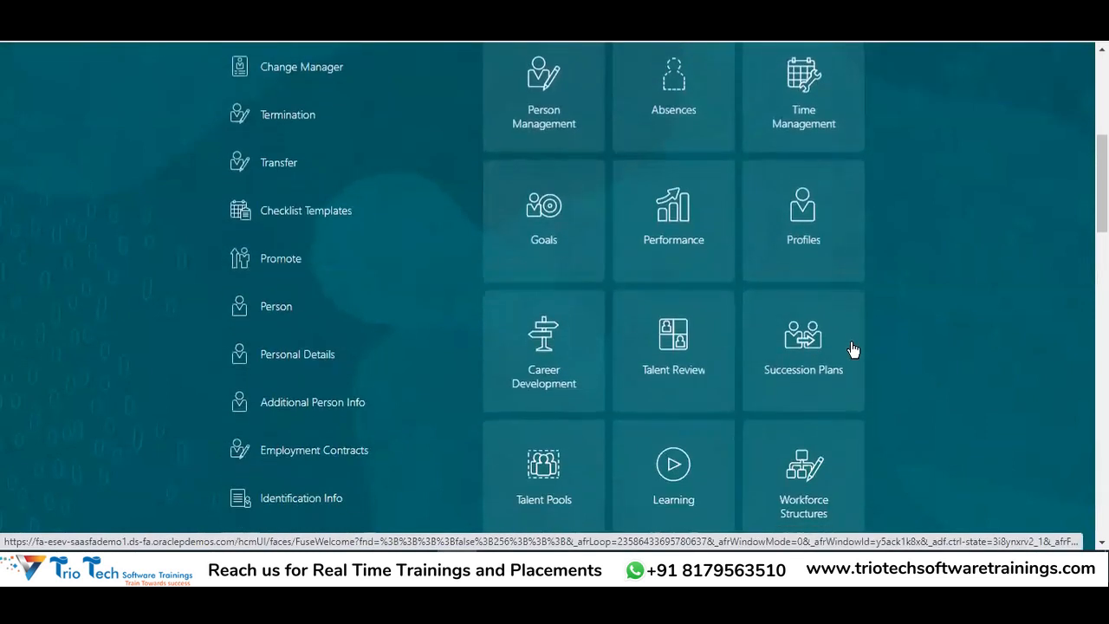
pyautogui.scroll(-2, 723, 327)
pyautogui.scroll(6, 804, 366)
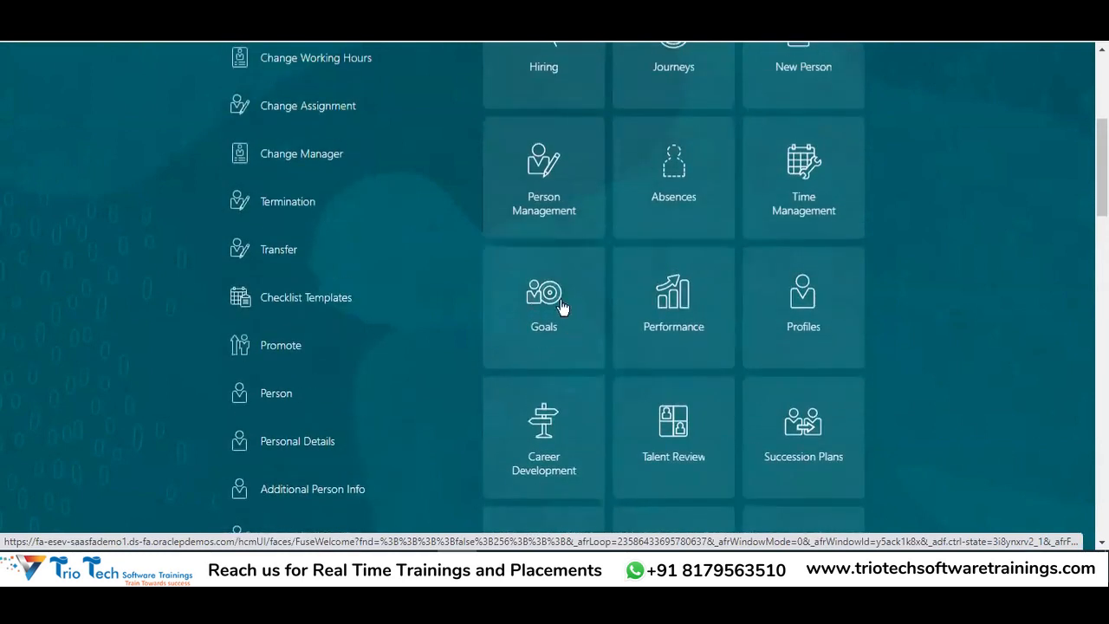
pyautogui.scroll(4, 564, 342)
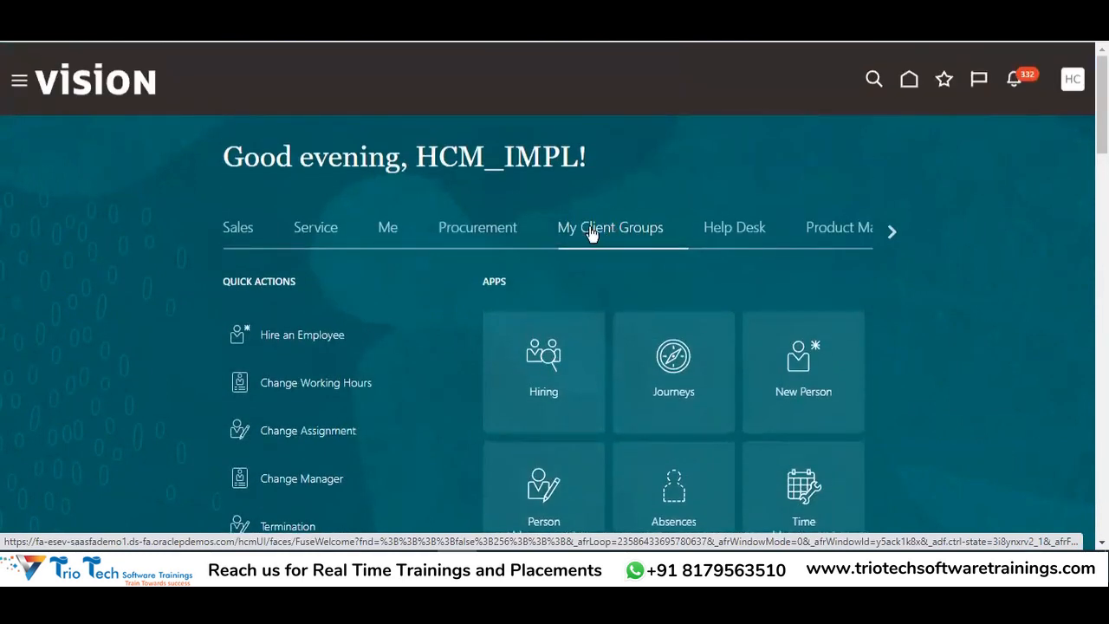
pyautogui.scroll(-2, 730, 395)
pyautogui.scroll(-1, 731, 395)
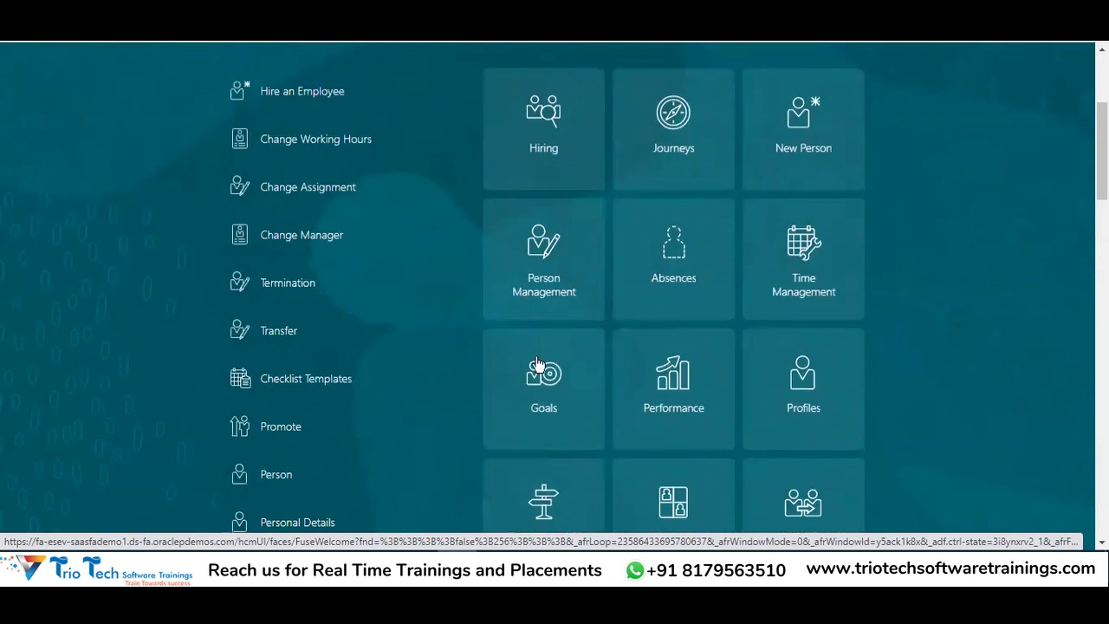
pyautogui.click(543, 384)
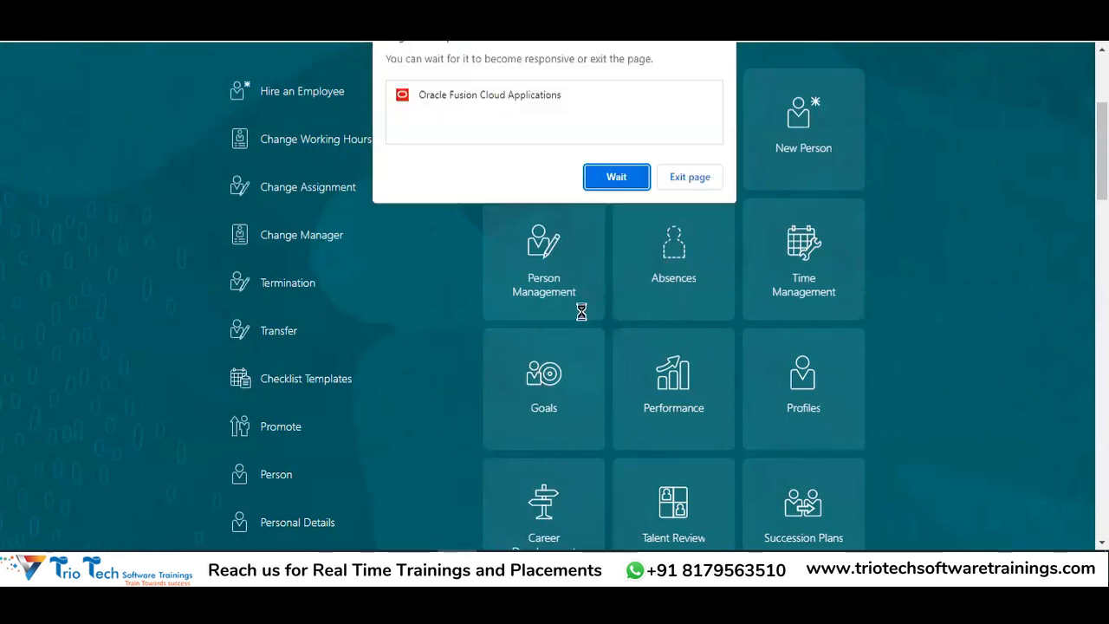
pyautogui.click(605, 184)
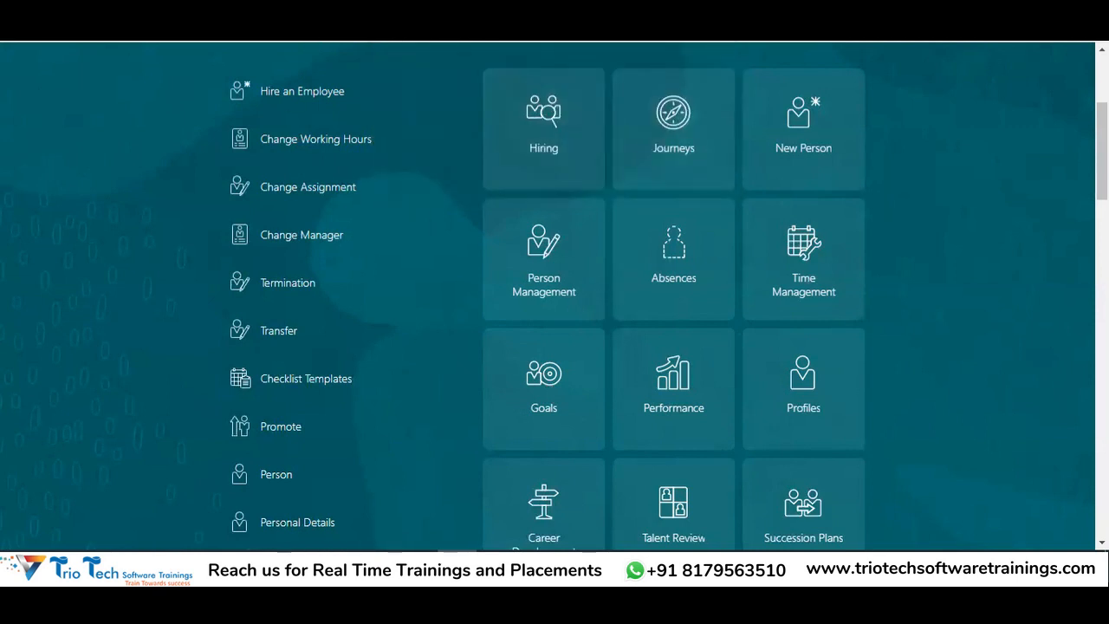
# Exit the unresponsive Oracle page and reload it until the Goals task list returns
pyautogui.press('BackSpace')
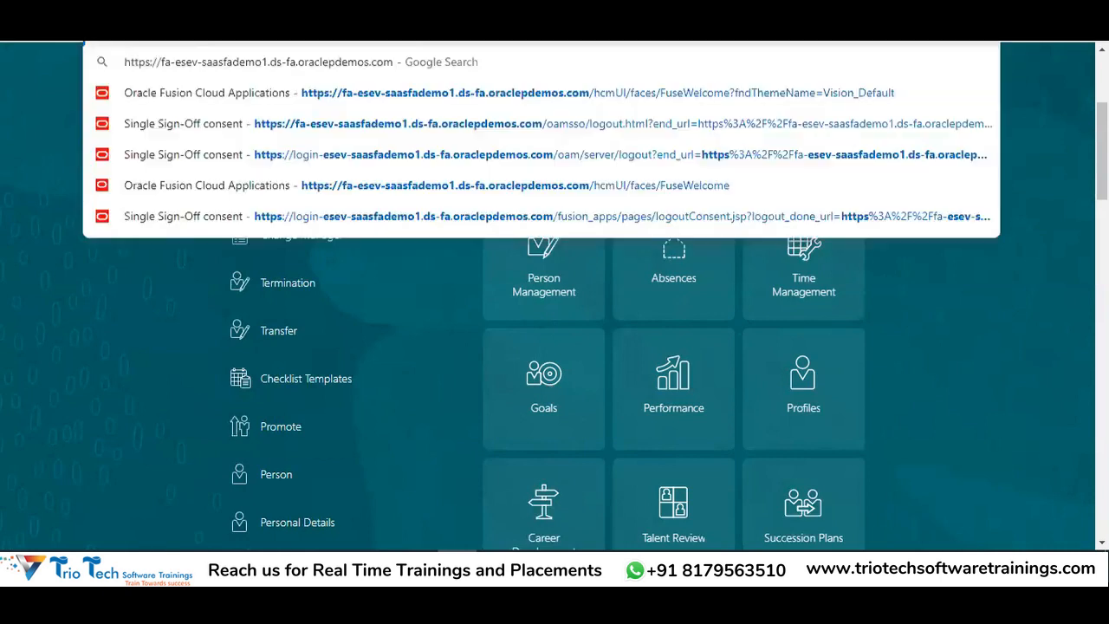
pyautogui.press('Return')
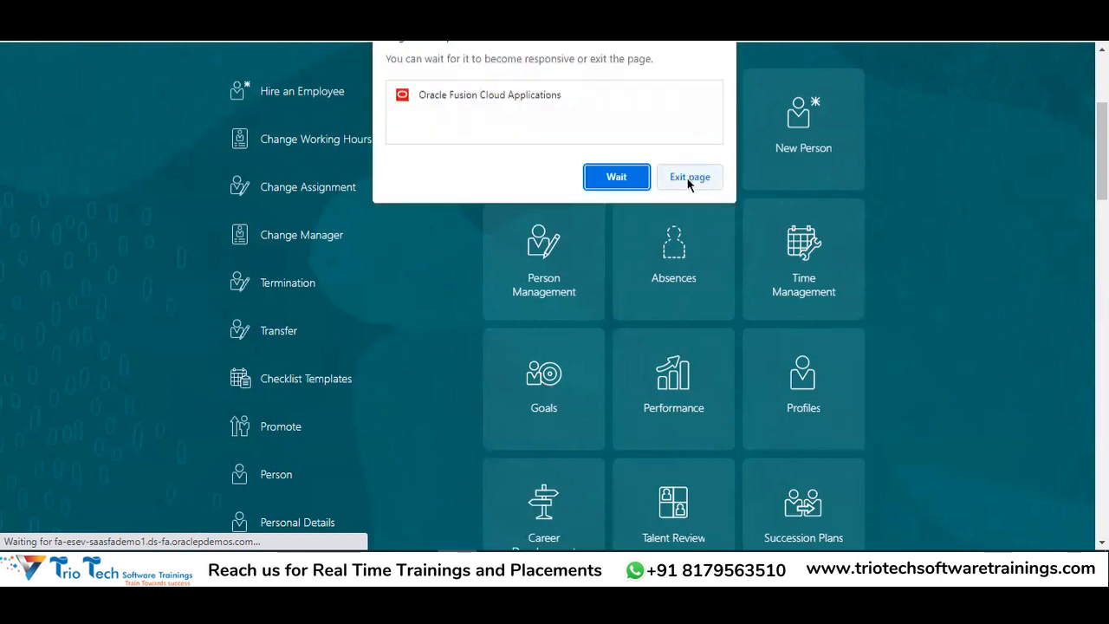
pyautogui.click(689, 179)
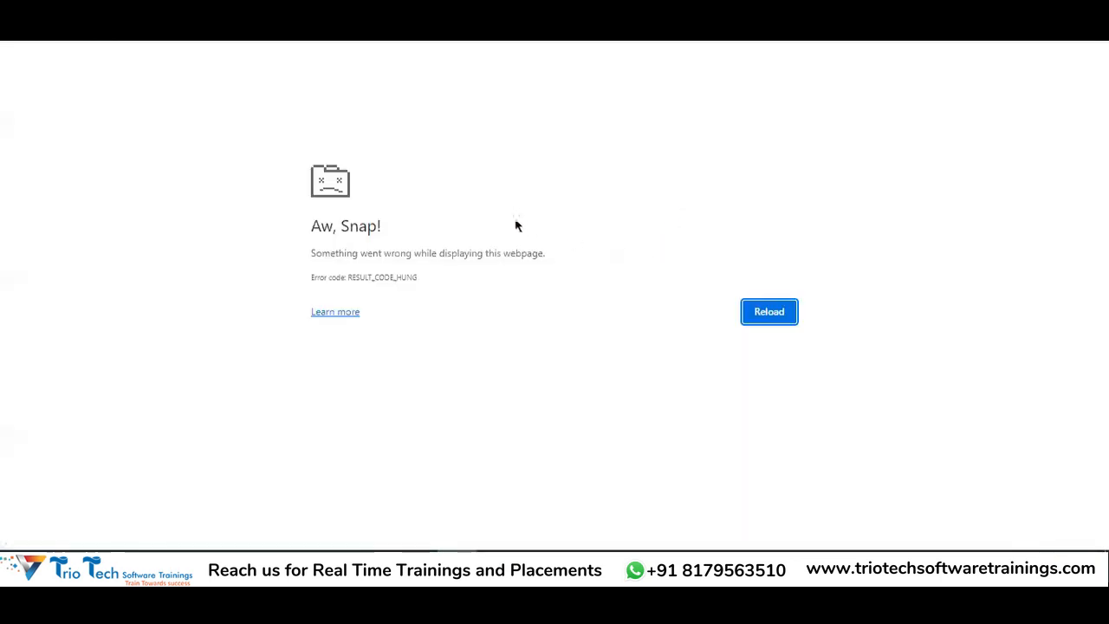
pyautogui.click(771, 312)
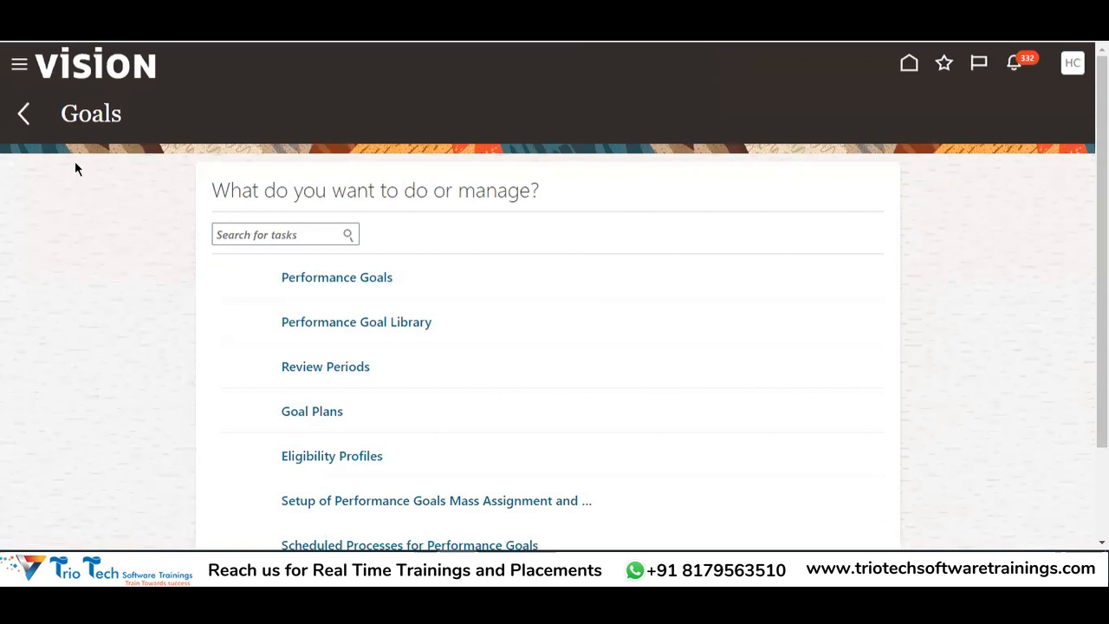
# Review the configuration items in B75:B85 of the Excel notes against the Goals task list
pyautogui.doubleClick(92, 115)
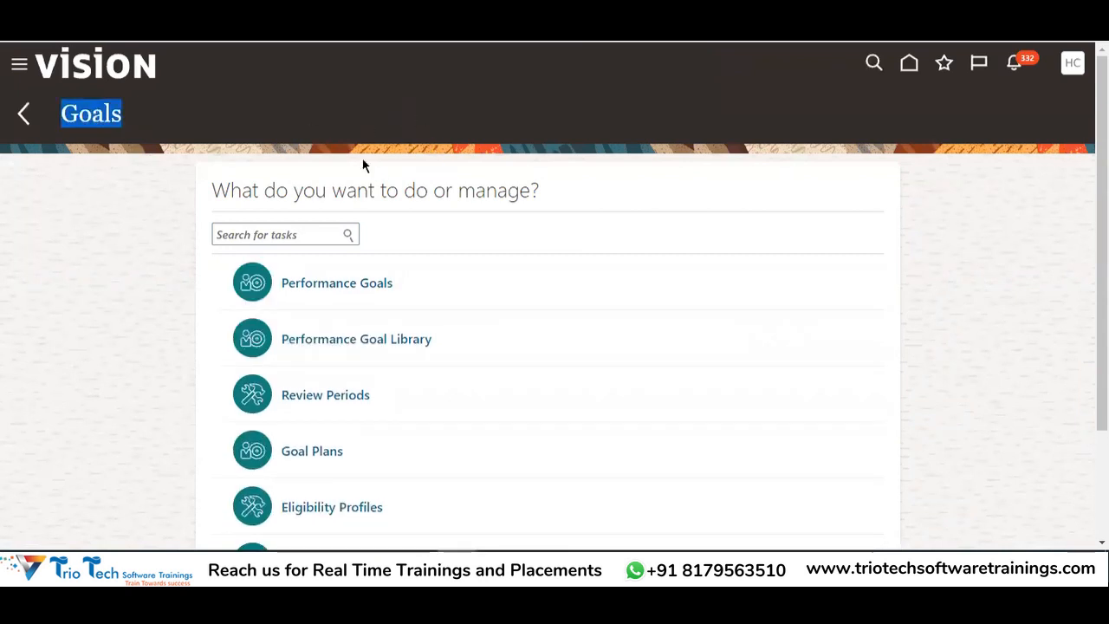
pyautogui.scroll(-3, 338, 446)
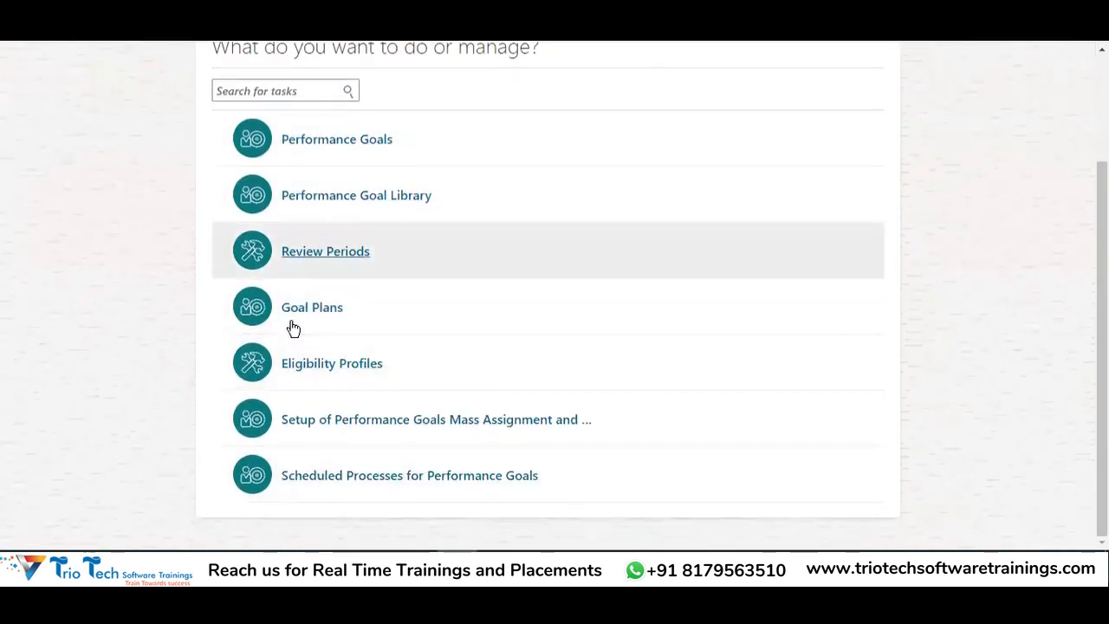
pyautogui.scroll(3, 341, 421)
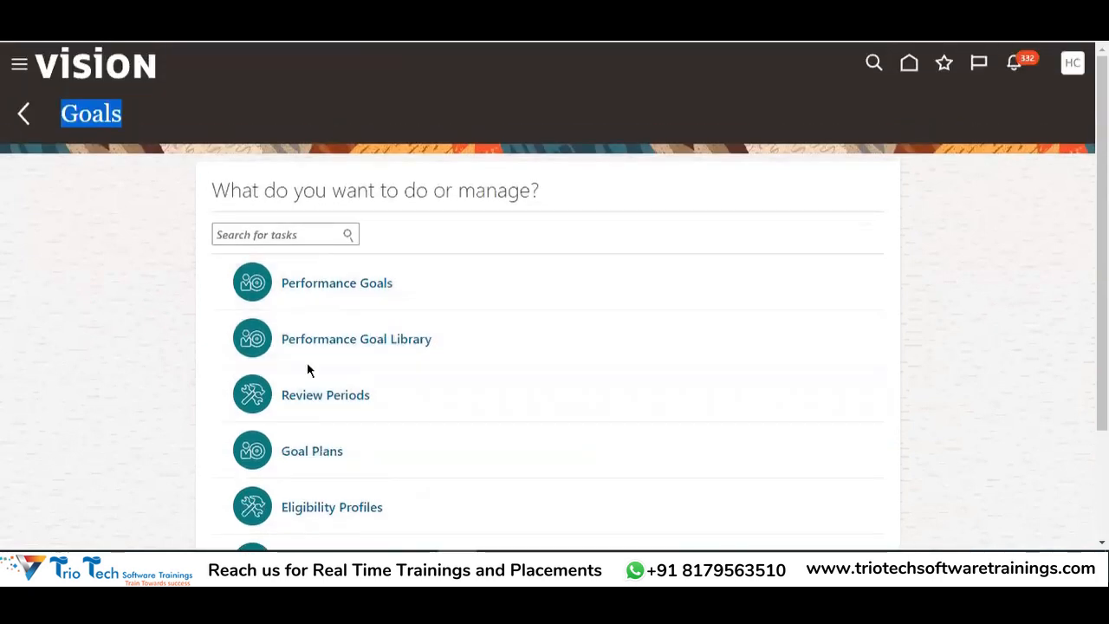
pyautogui.scroll(-3, 321, 423)
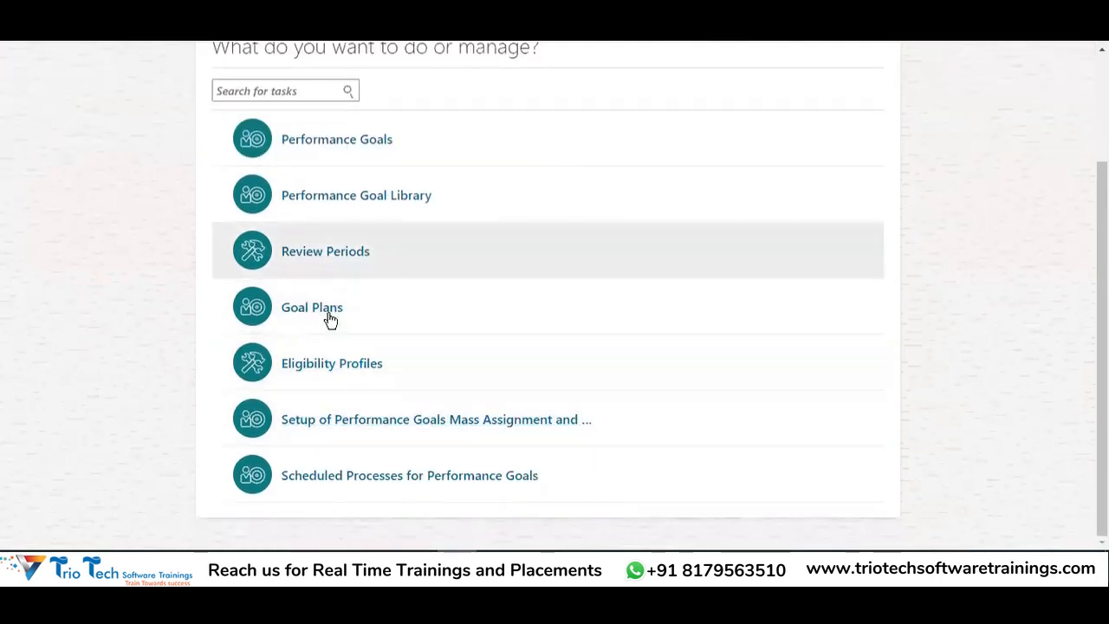
pyautogui.click(376, 567)
pyautogui.moveTo(113, 205); pyautogui.dragTo(129, 384)
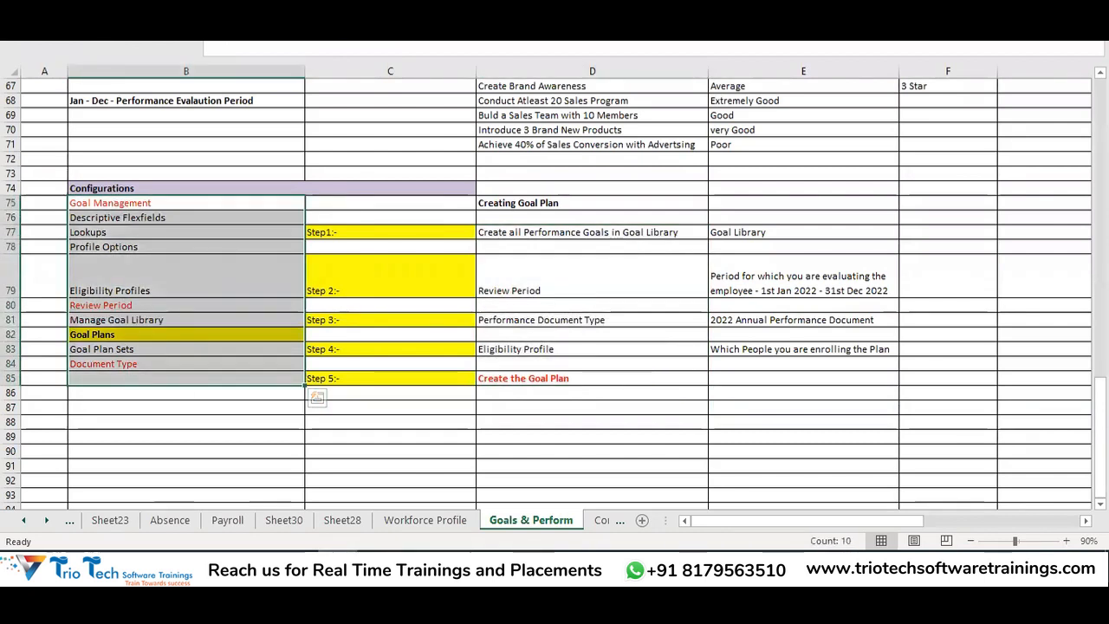
pyautogui.click(364, 567)
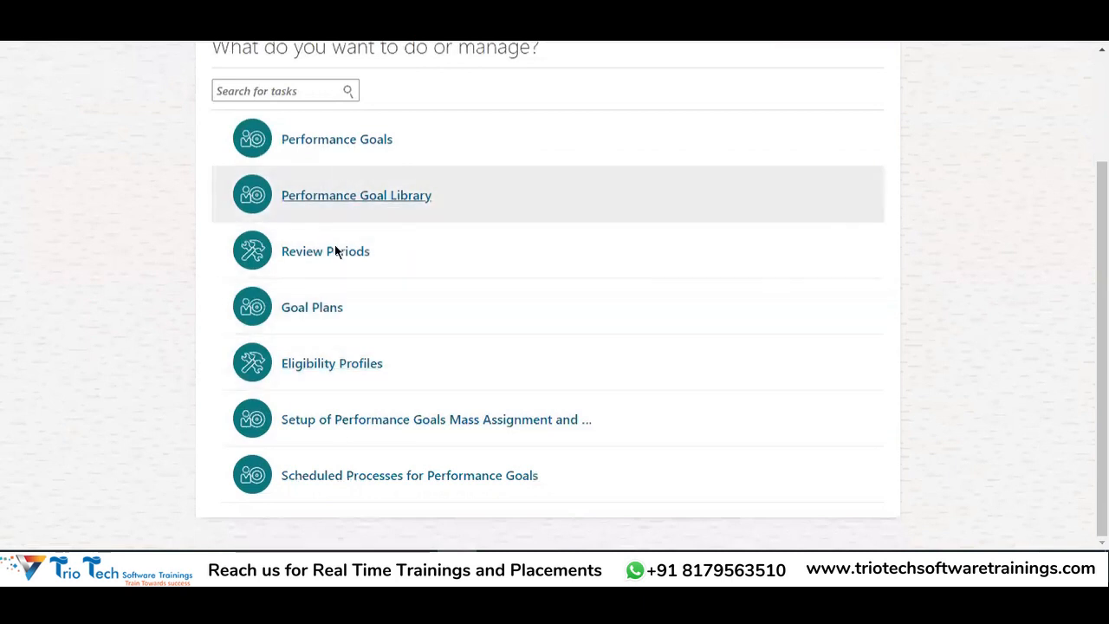
pyautogui.scroll(3, 428, 379)
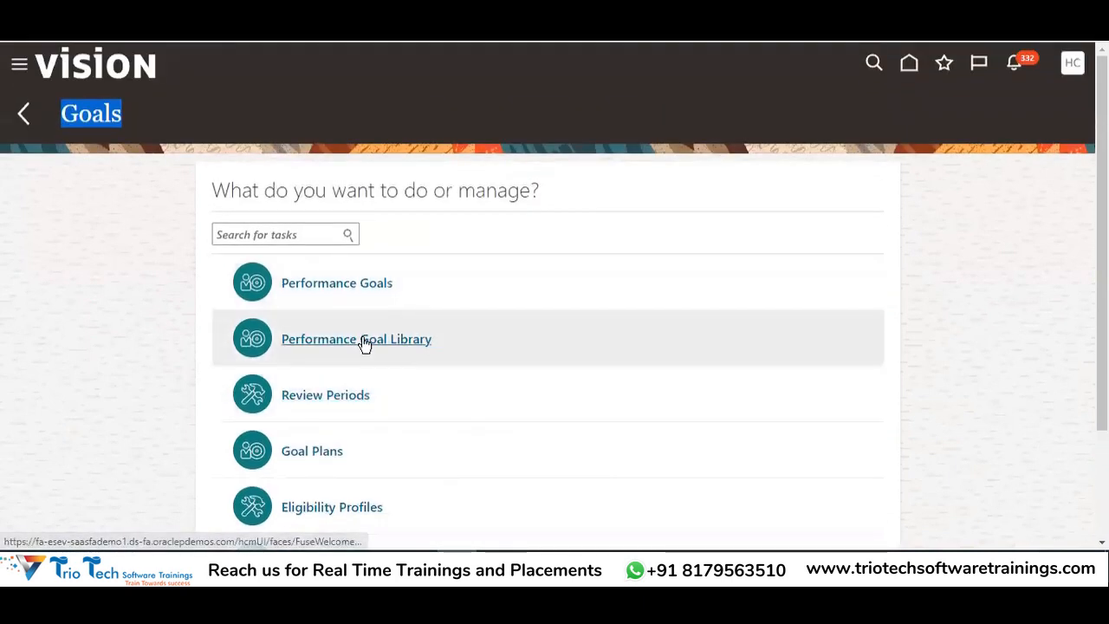
pyautogui.scroll(-2, 381, 295)
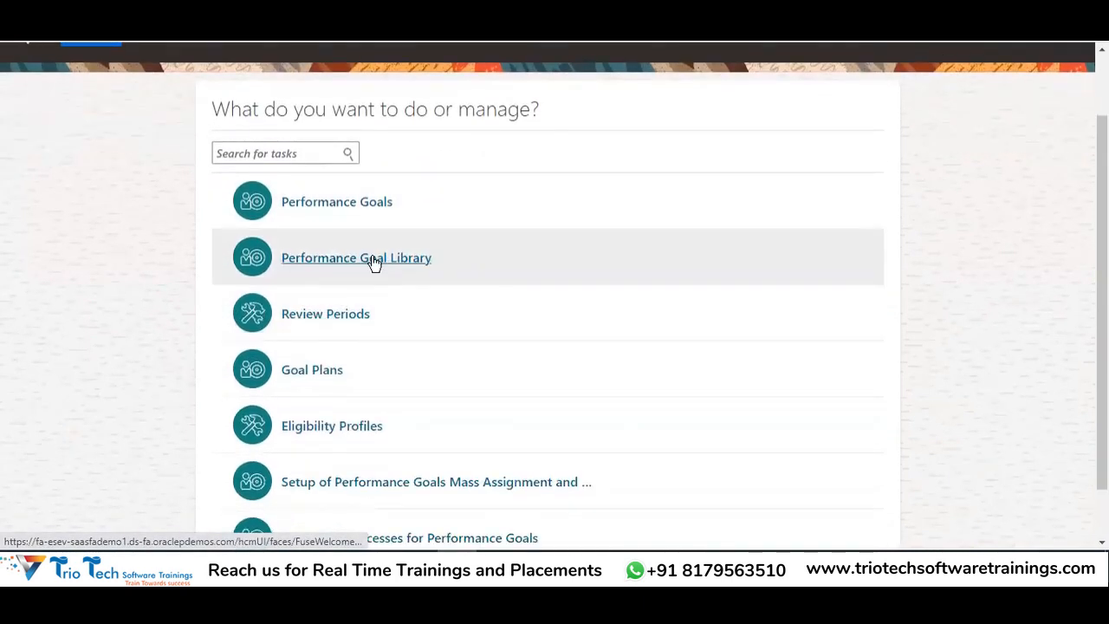
pyautogui.scroll(-2, 841, 260)
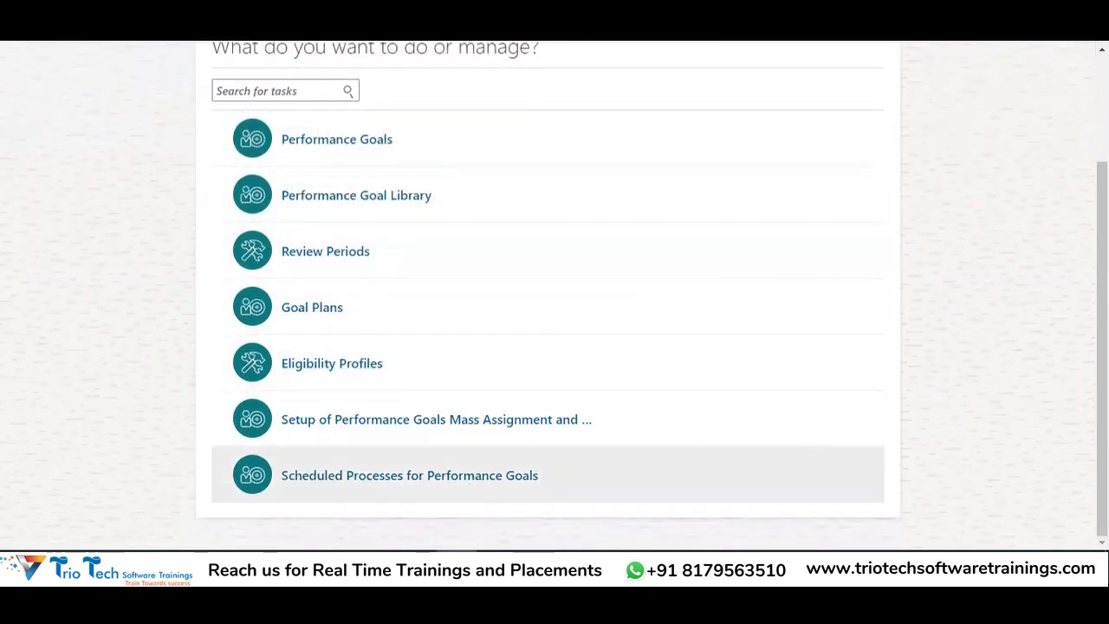
pyautogui.hotkey('alt', 'Tab')
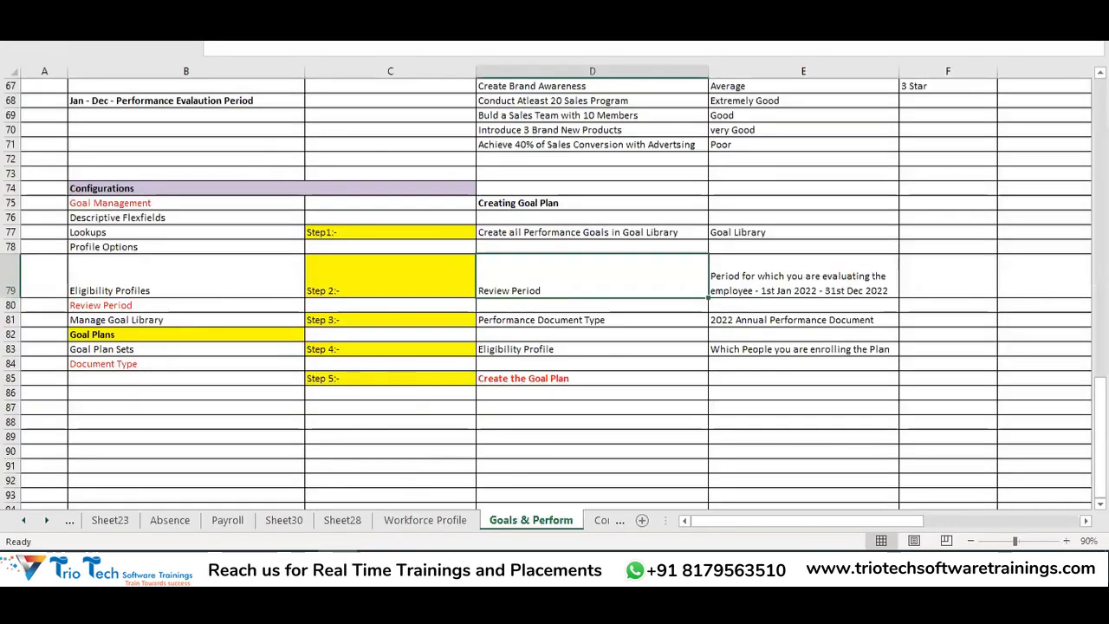
pyautogui.hotkey('alt', 'Tab')
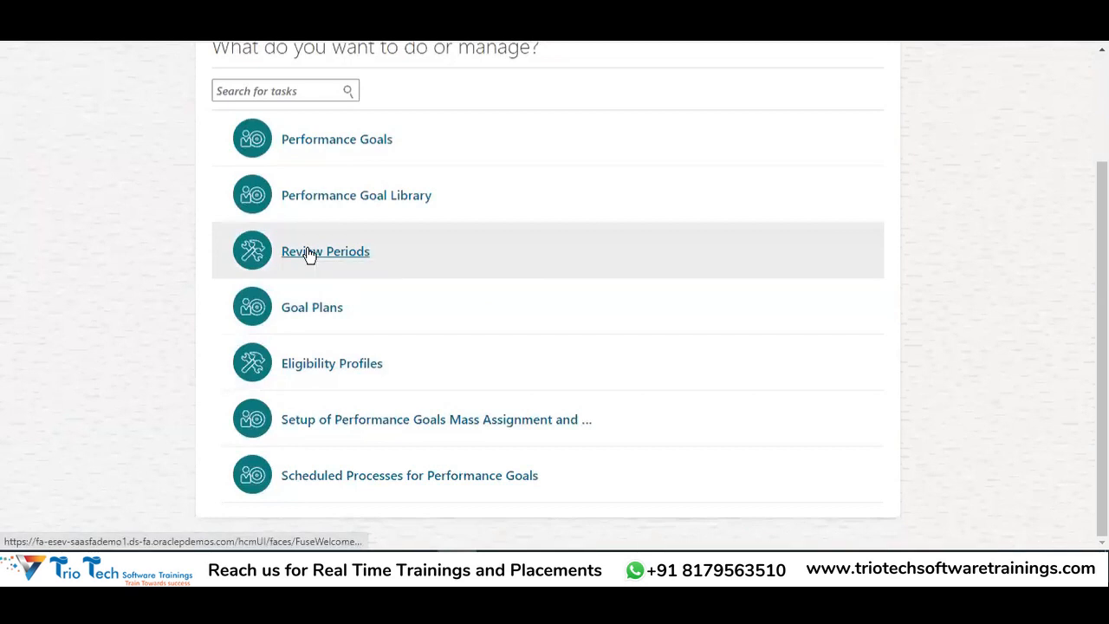
# Open the Review Periods task, exiting and reloading the page when it hangs
pyautogui.click(309, 253)
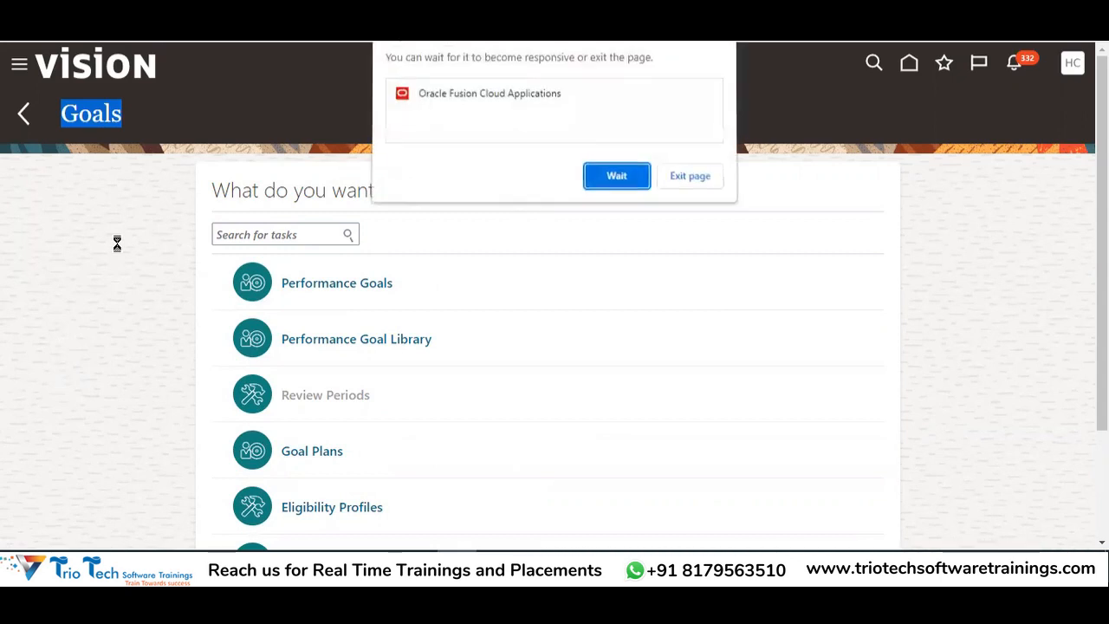
pyautogui.click(689, 177)
pyautogui.click(773, 313)
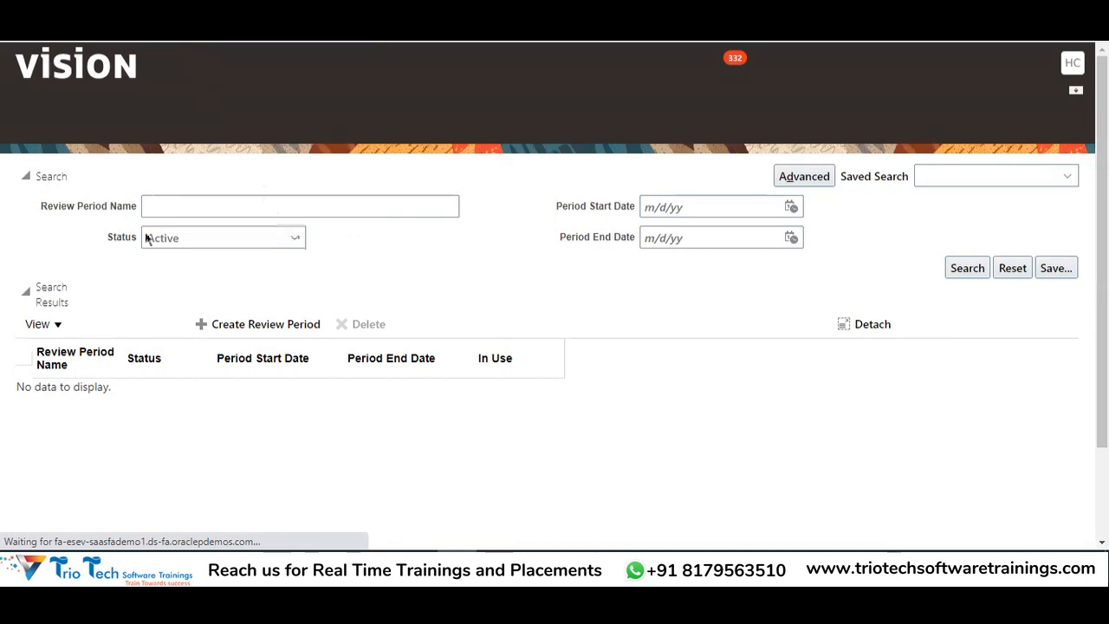
pyautogui.moveTo(109, 116); pyautogui.dragTo(181, 117)
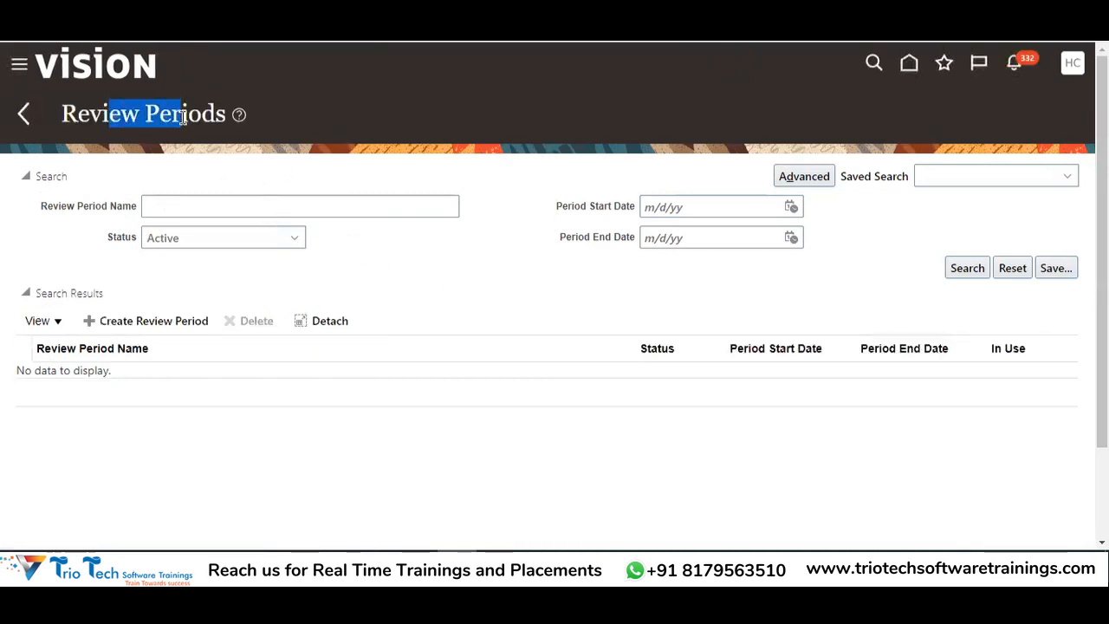
# Start a new review period named '2022 Review Period TATA' with the same description
pyautogui.click(139, 319)
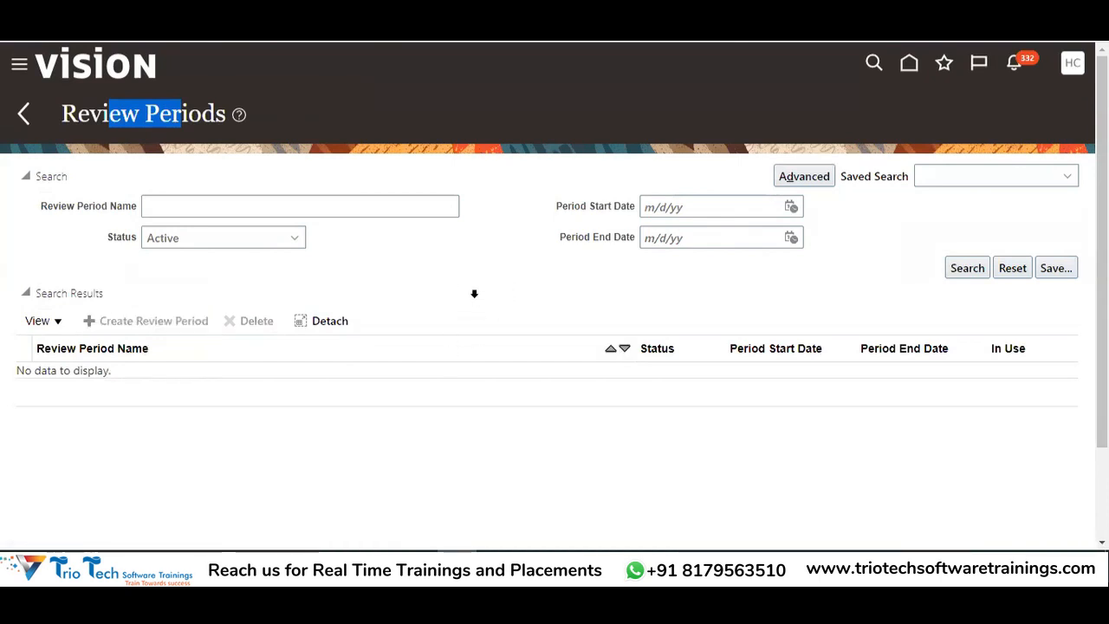
pyautogui.click(213, 177)
pyautogui.write('2022 A')
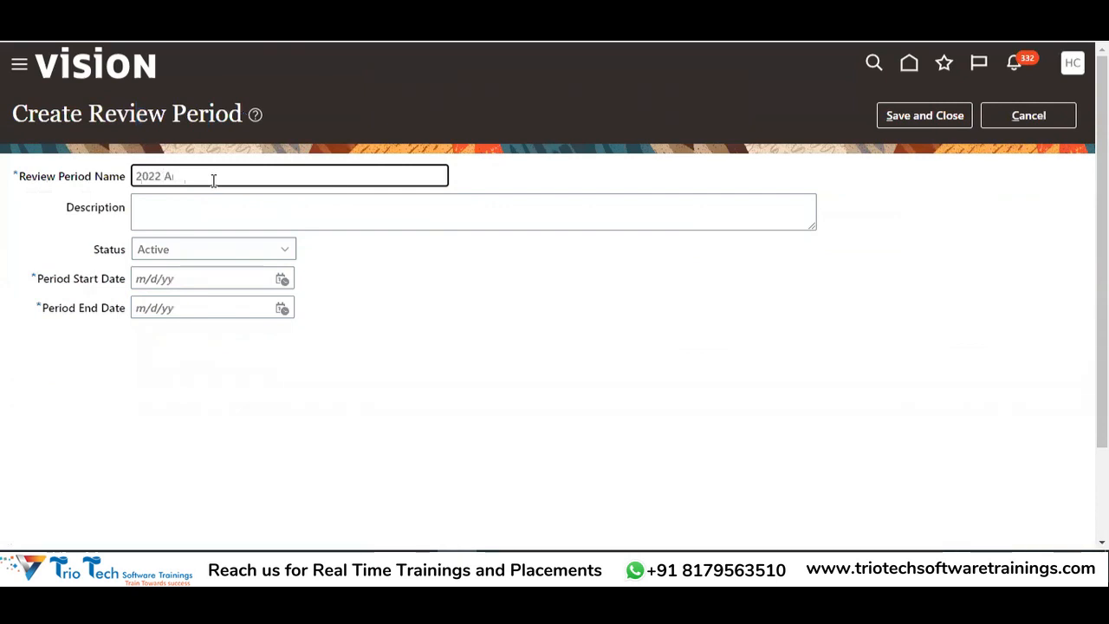
pyautogui.press('BackSpace')
pyautogui.write('Review Period')
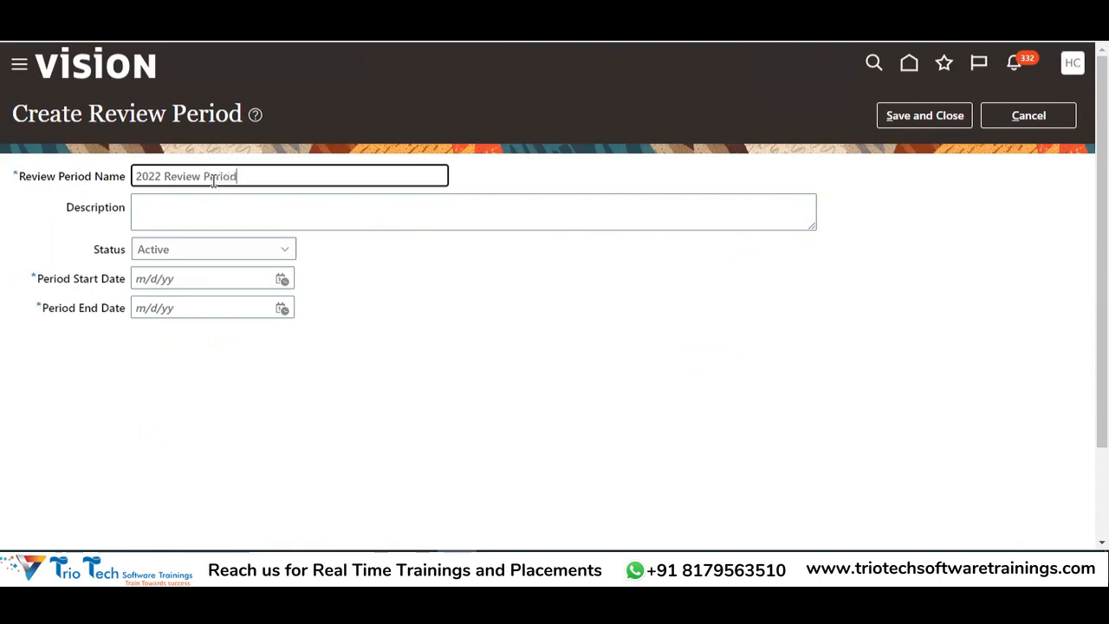
pyautogui.write(' TATA')
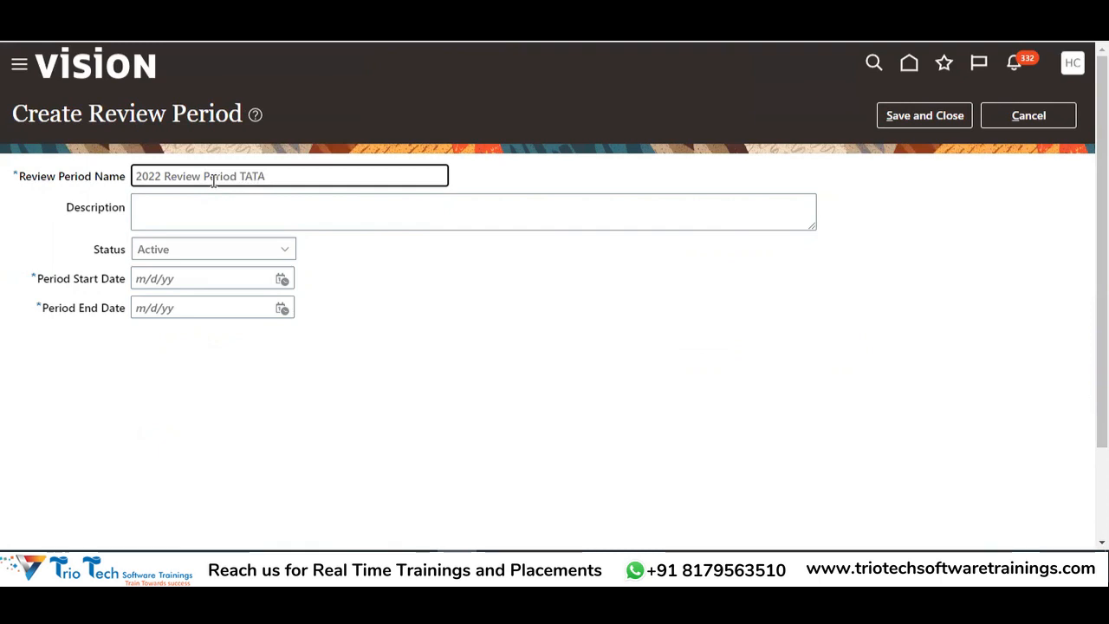
pyautogui.click(313, 187)
pyautogui.click(235, 178)
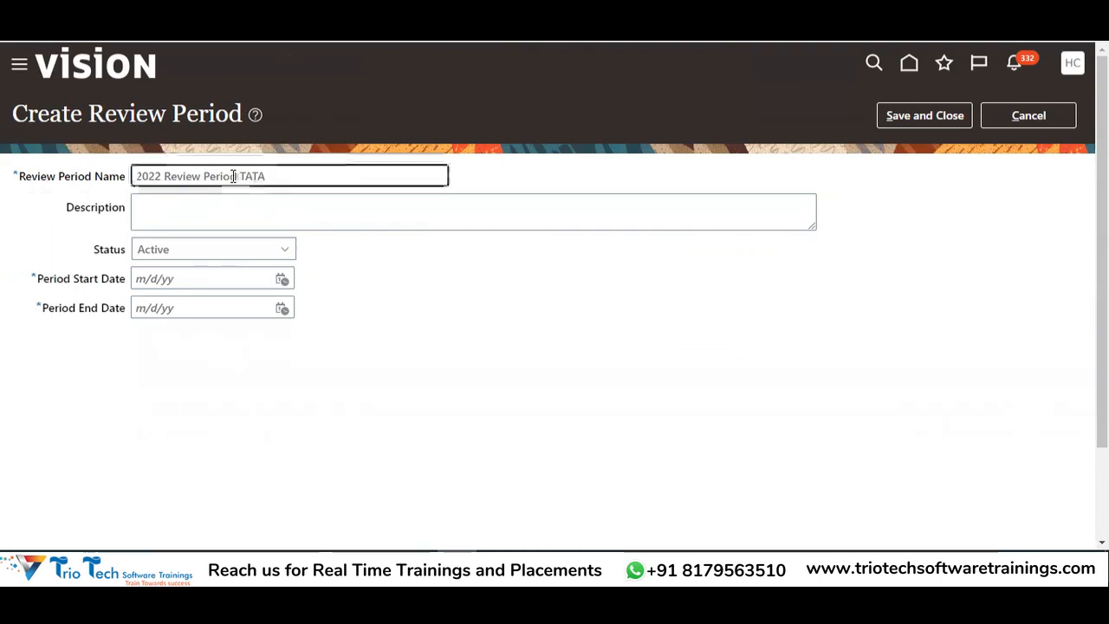
pyautogui.hotkey('shift', 'Home')
pyautogui.moveTo(291, 173); pyautogui.dragTo(101, 180)
pyautogui.hotkey('ctrl', 'c')
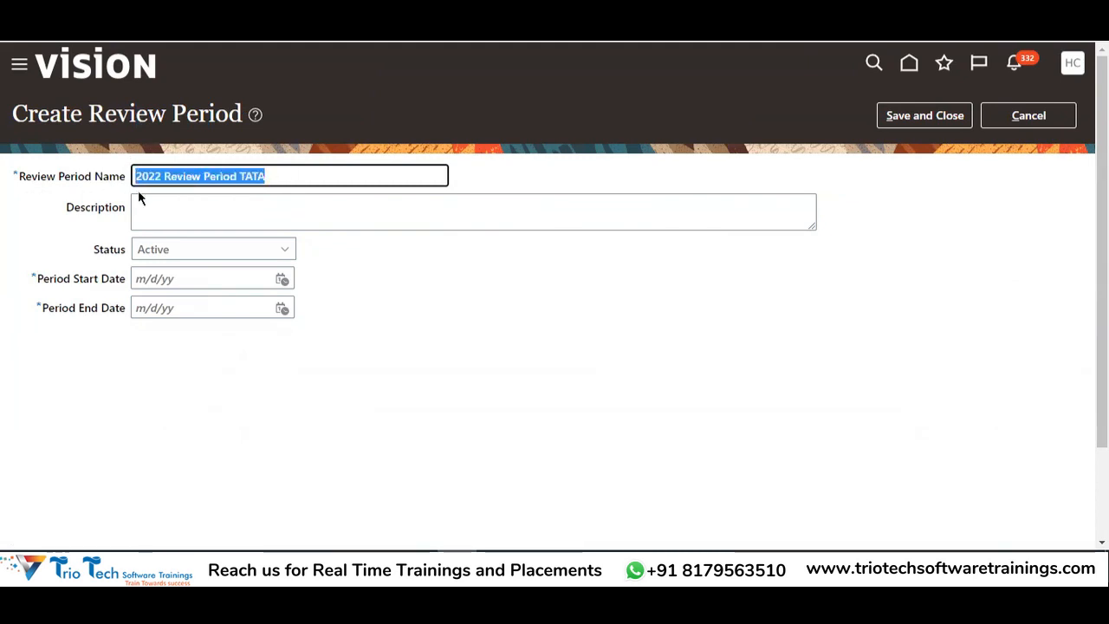
pyautogui.click(197, 207)
pyautogui.hotkey('ctrl', 'v')
# Set the review period to run from 1/1/22 to 12/31/22
pyautogui.click(207, 278)
pyautogui.click(281, 279)
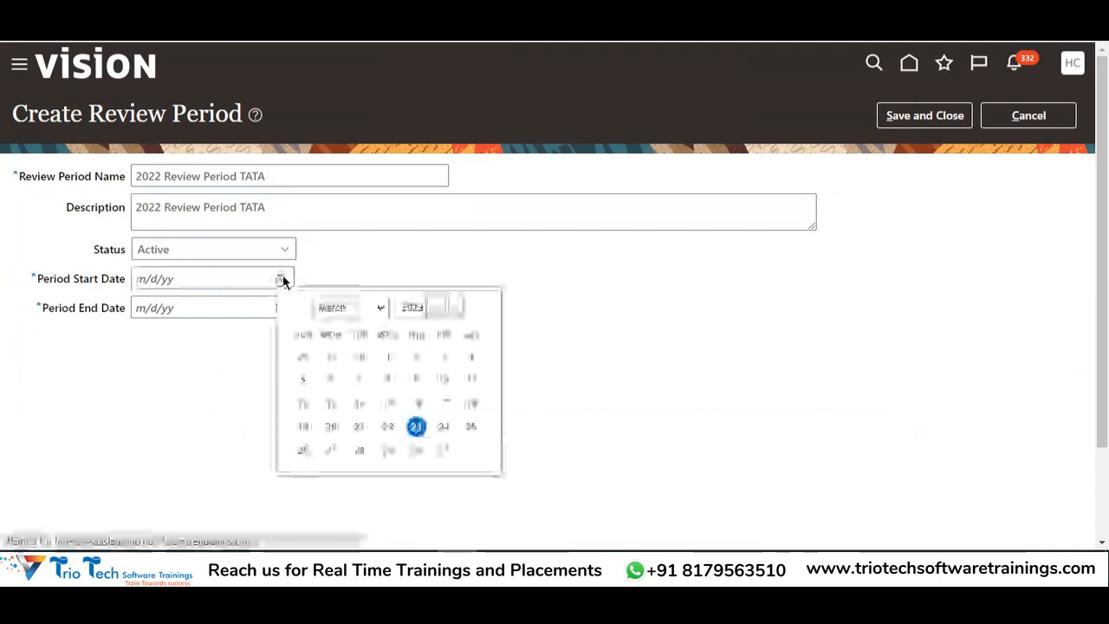
pyautogui.click(342, 307)
pyautogui.click(334, 324)
pyautogui.click(454, 311)
pyautogui.click(471, 355)
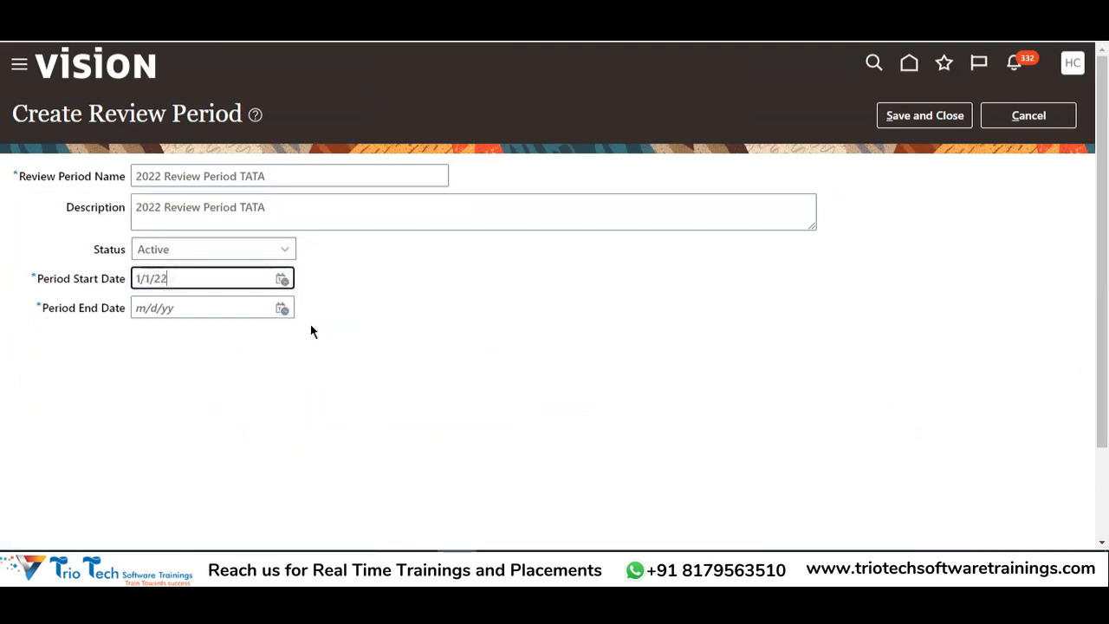
pyautogui.click(282, 308)
pyautogui.click(454, 336)
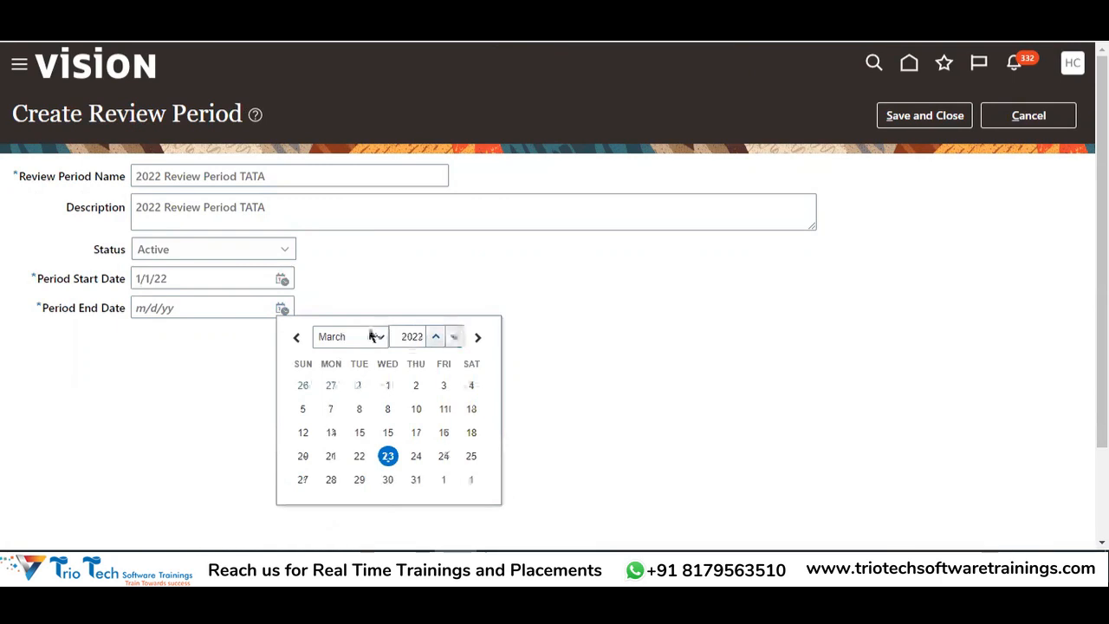
pyautogui.click(373, 336)
pyautogui.click(350, 495)
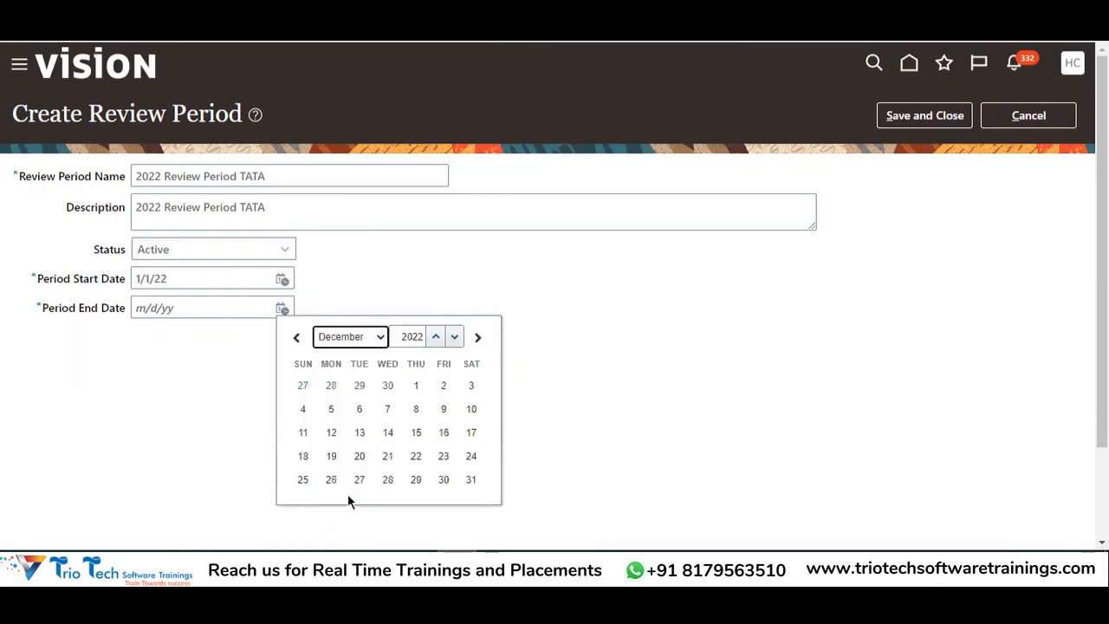
pyautogui.click(470, 479)
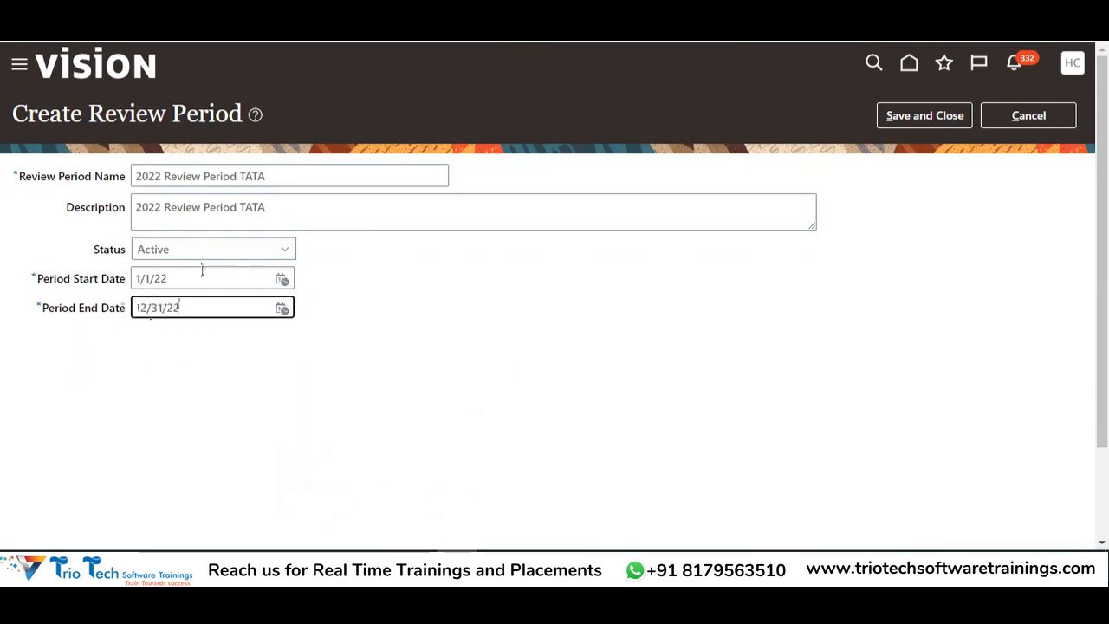
# Save the review period, confirm, and check the Review Period notes in row 79
pyautogui.moveTo(275, 176); pyautogui.dragTo(97, 192)
pyautogui.click(906, 116)
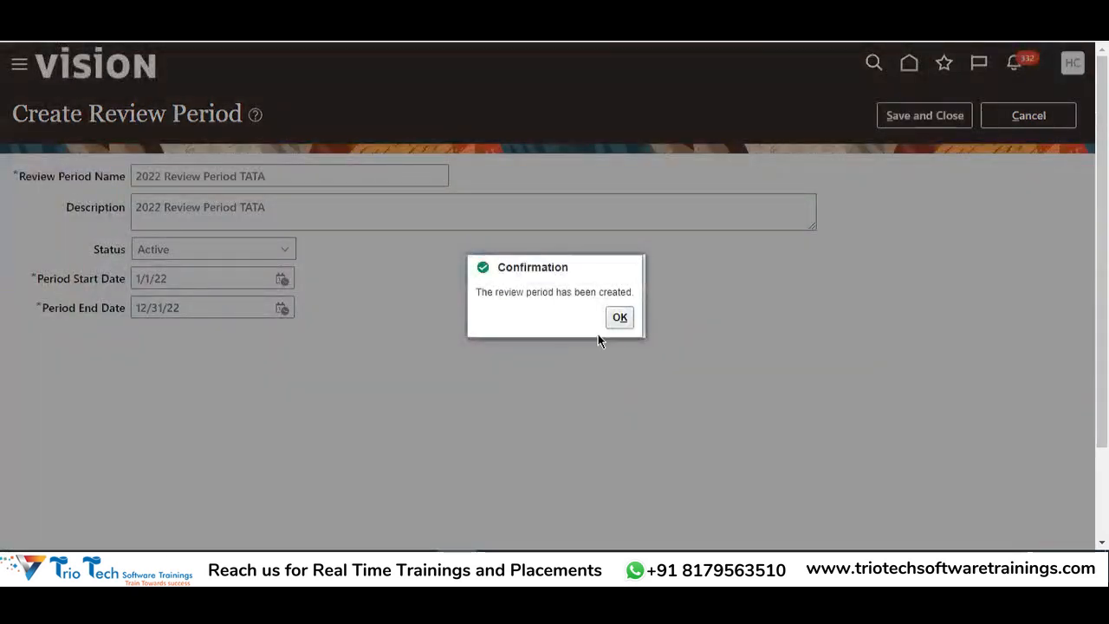
pyautogui.click(620, 318)
pyautogui.click(23, 117)
pyautogui.hotkey('alt', 'Tab')
pyautogui.moveTo(467, 271); pyautogui.dragTo(482, 280)
# Check the Performance Document Type note in D81, then return to the Goals page
pyautogui.click(374, 319)
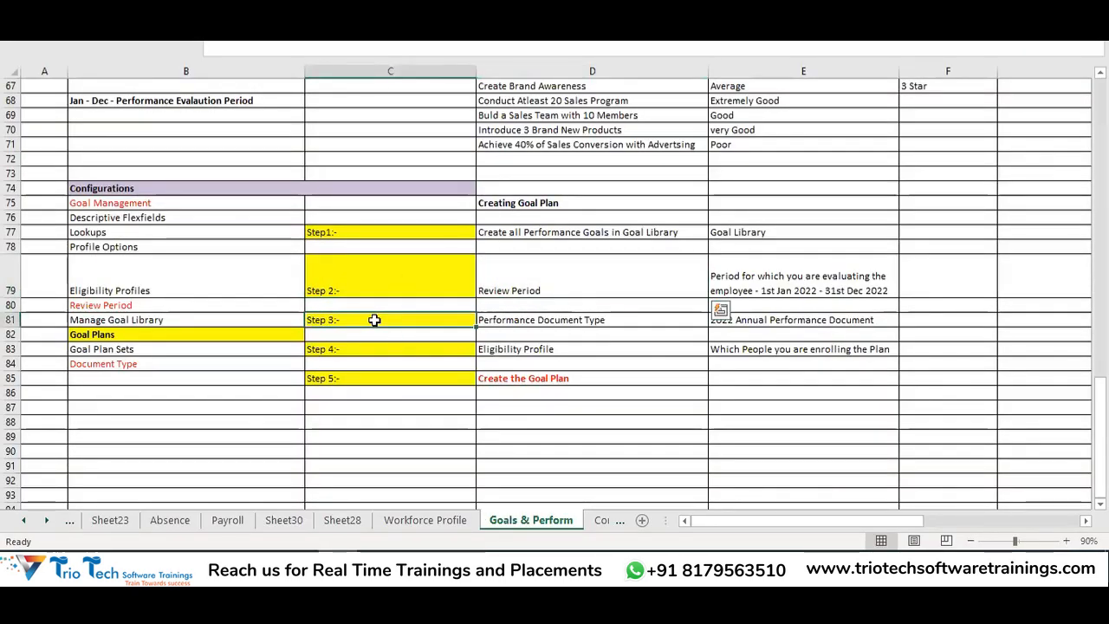
pyautogui.click(545, 326)
pyautogui.hotkey('alt', 'Tab')
pyautogui.scroll(-3, 456, 334)
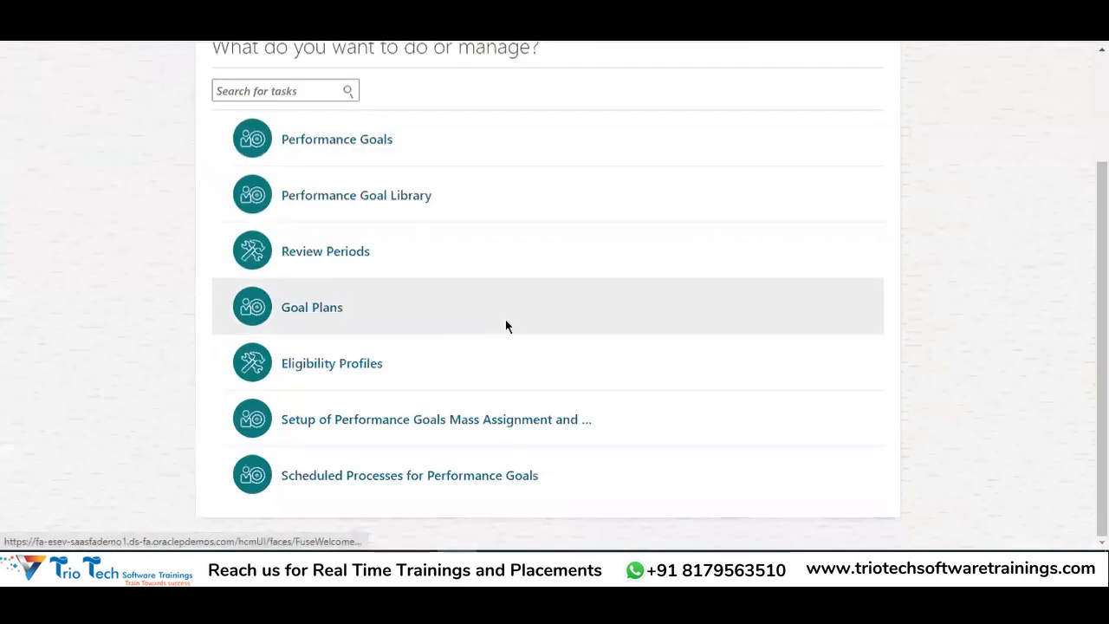
pyautogui.scroll(3, 416, 320)
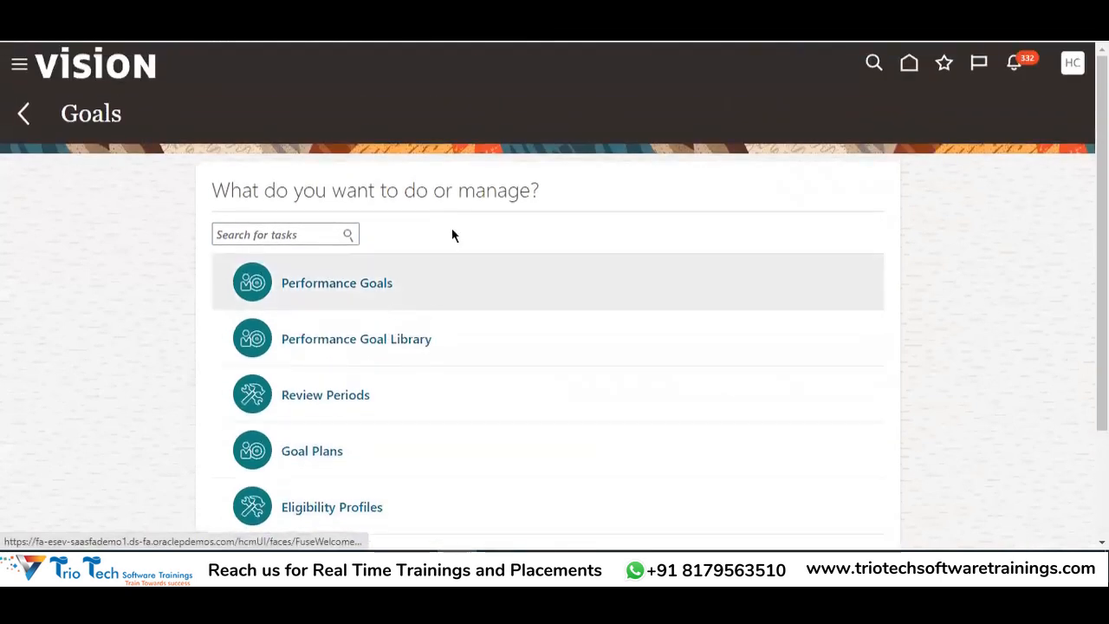
# In Setup and Maintenance under Workforce Development, find and open Performance Document Types
pyautogui.click(1079, 67)
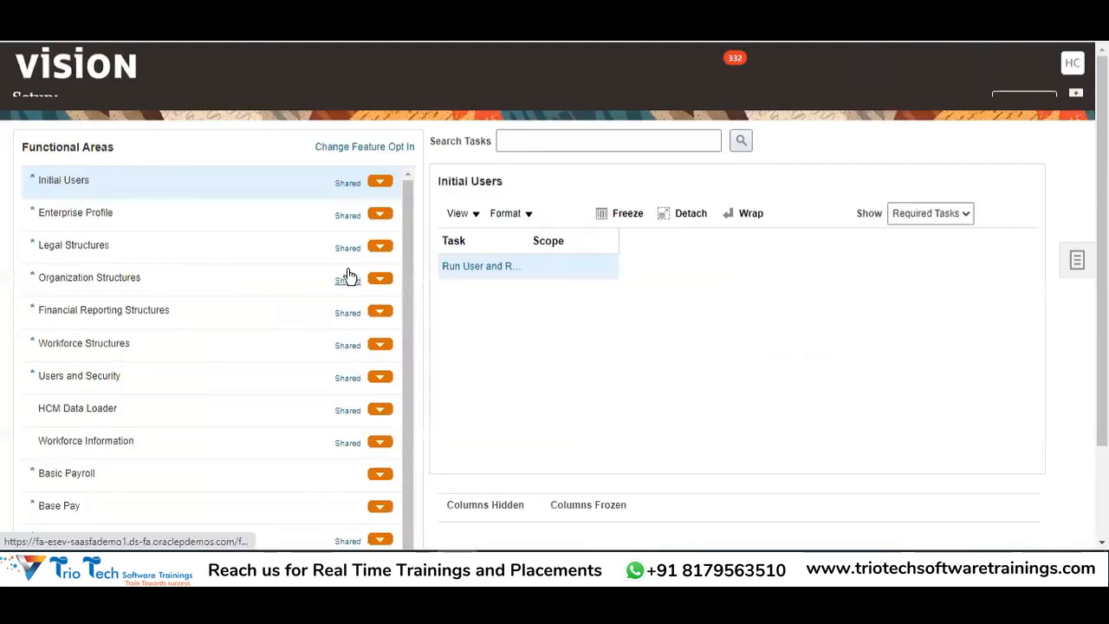
pyautogui.click(277, 103)
pyautogui.scroll(-5, 390, 260)
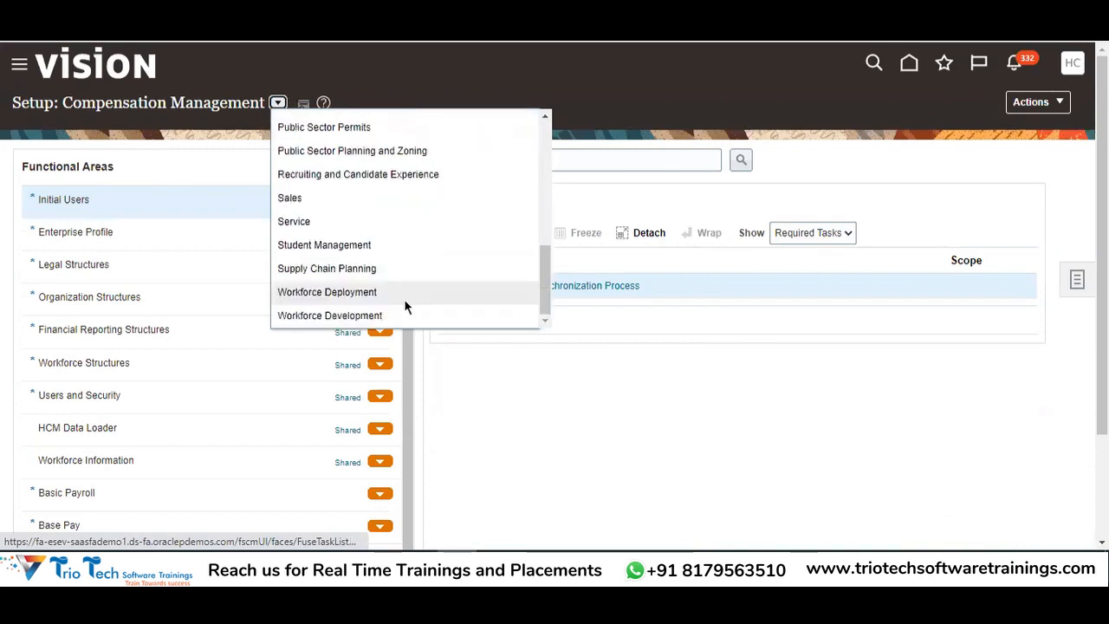
pyautogui.click(377, 313)
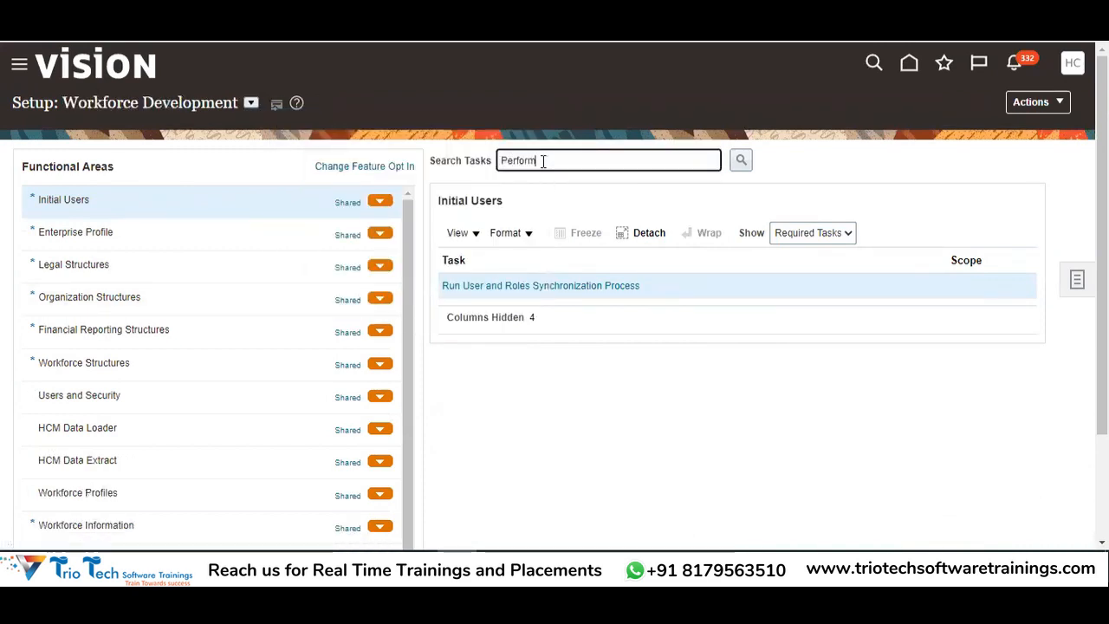
pyautogui.write('e Doc')
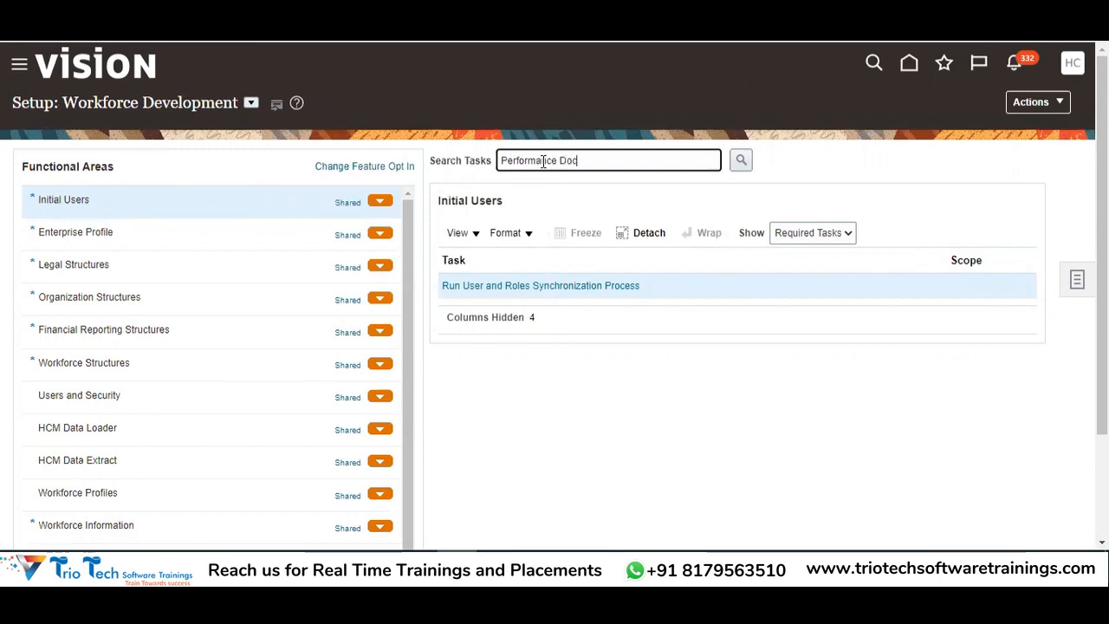
pyautogui.press('Return')
pyautogui.click(381, 293)
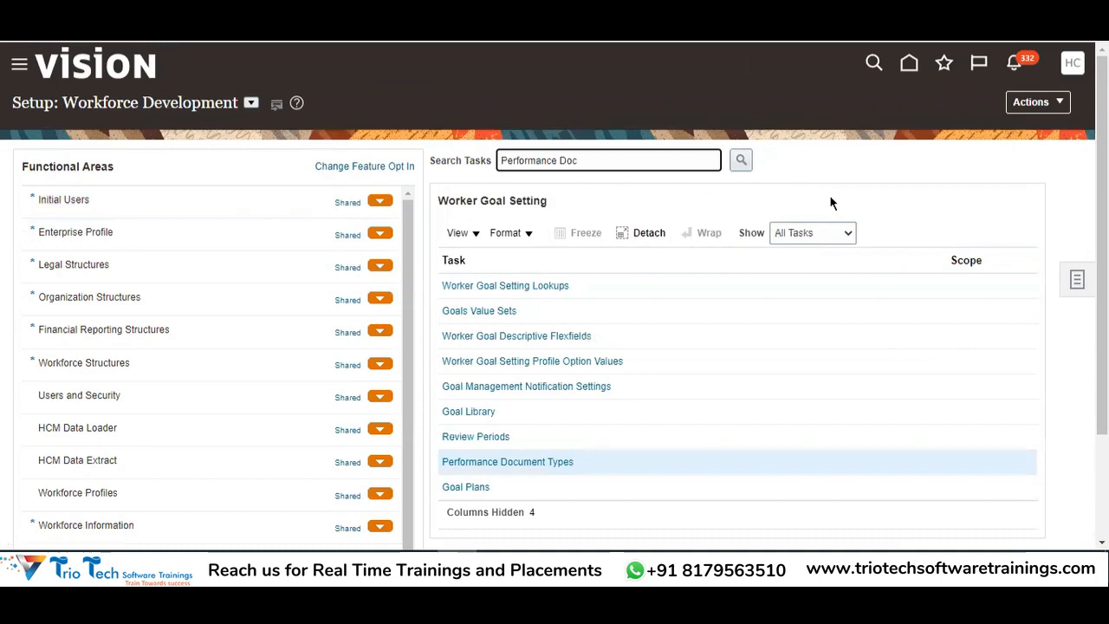
pyautogui.scroll(-2, 577, 342)
pyautogui.click(469, 329)
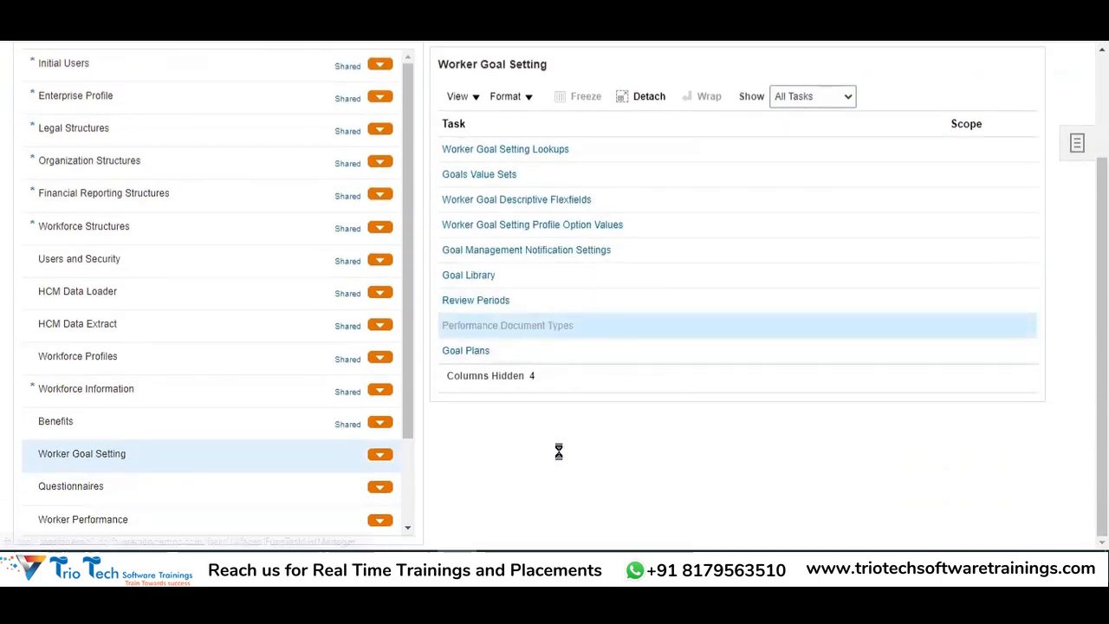
pyautogui.click(131, 212)
# Create a document type named '2022 Annual Performance Document' with the same description
pyautogui.click(151, 320)
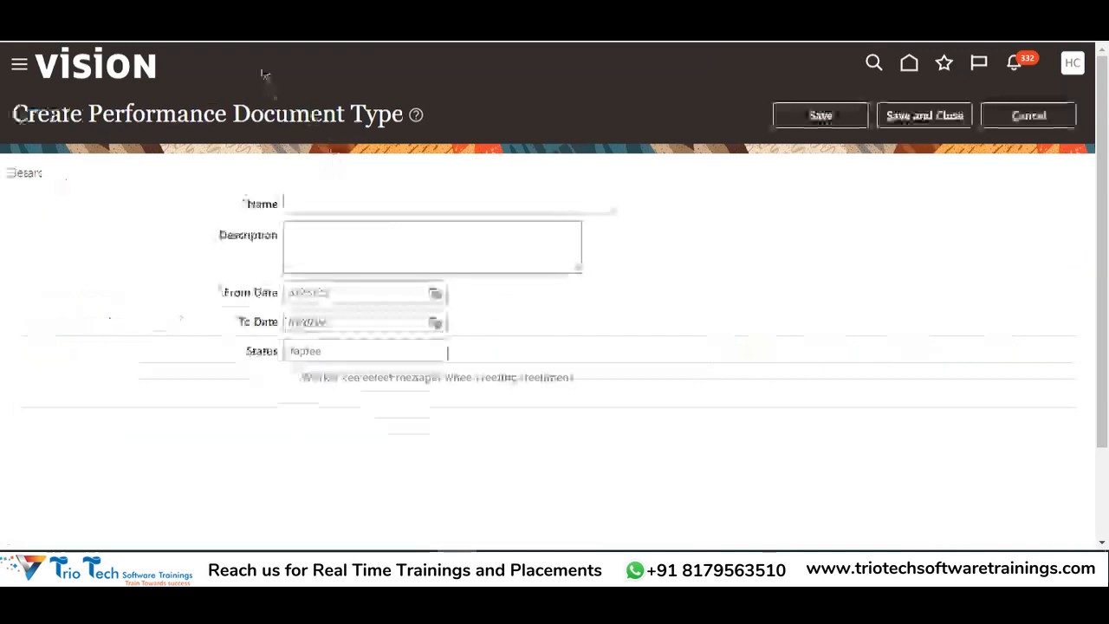
pyautogui.click(337, 206)
pyautogui.write('2022 Annual P')
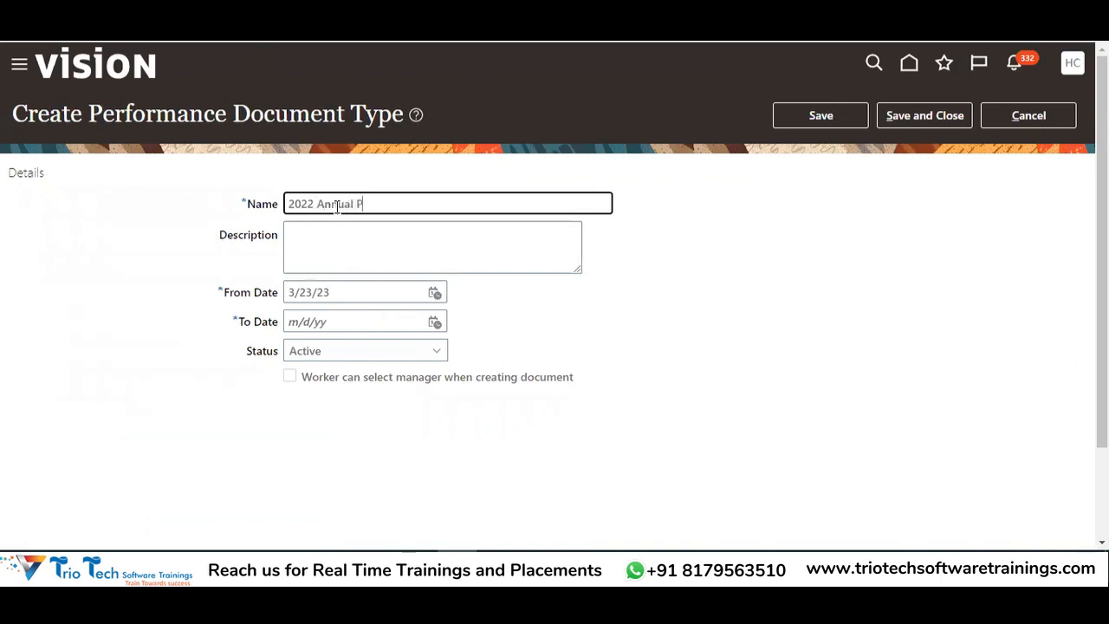
pyautogui.write('erformanc')
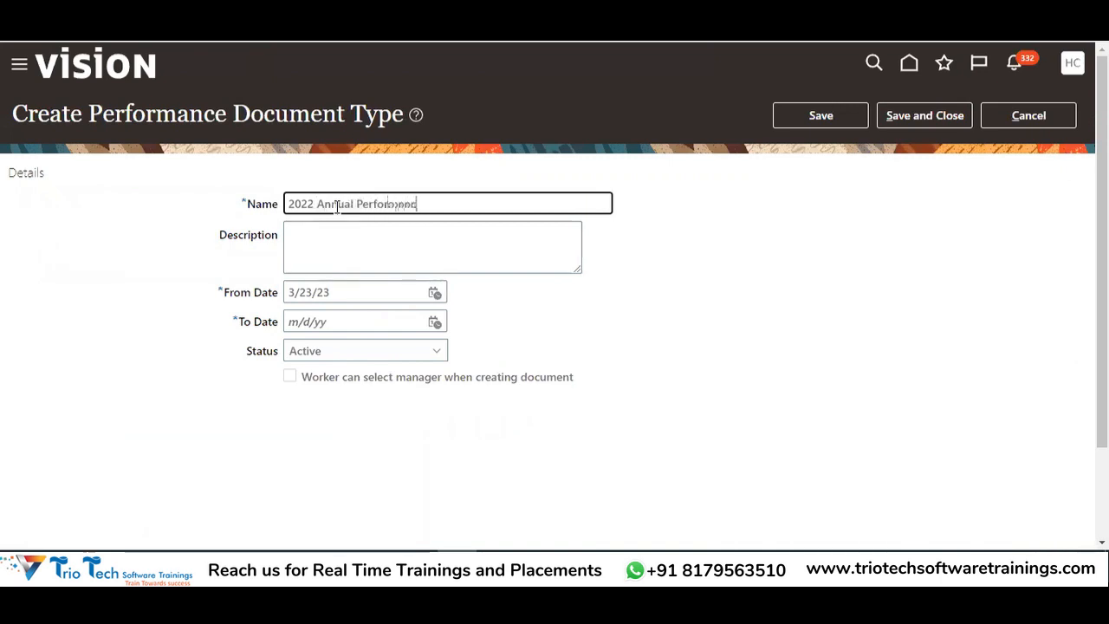
pyautogui.write('e Document')
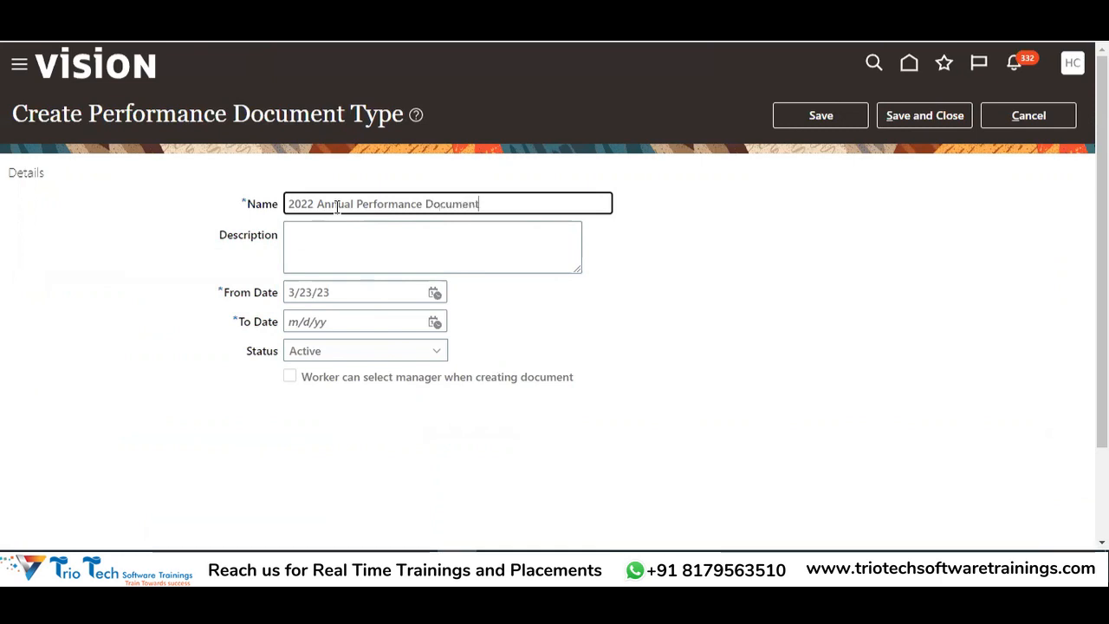
pyautogui.moveTo(509, 208); pyautogui.dragTo(263, 215)
pyautogui.hotkey('ctrl', 'c')
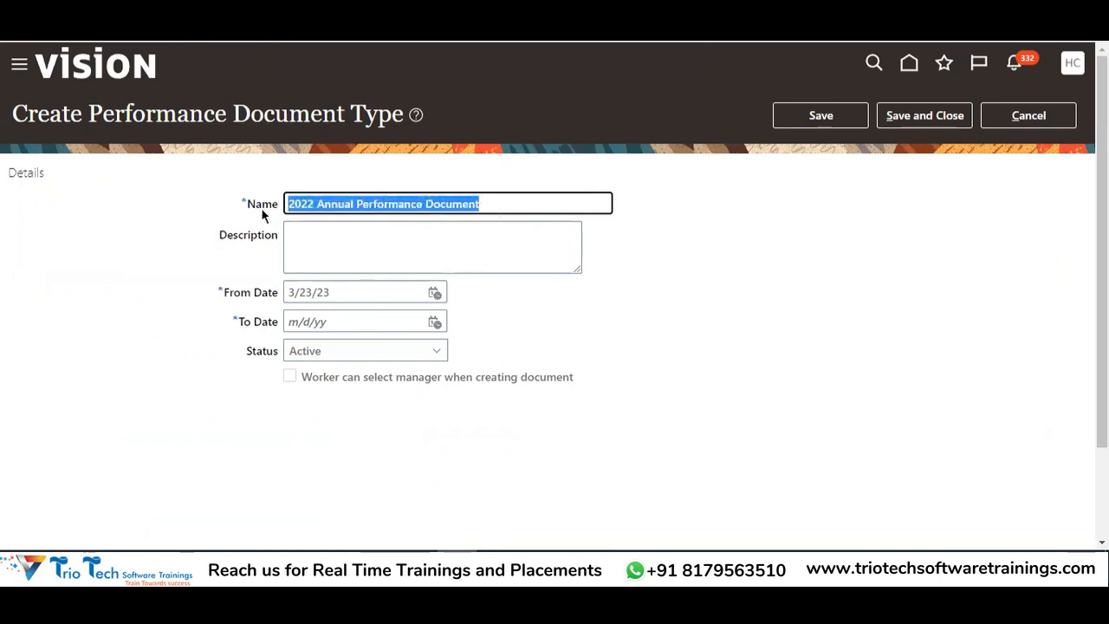
pyautogui.click(327, 251)
pyautogui.hotkey('ctrl', 'v')
# Set the From Date to 1/1/22 and the To Date to 12/31/22
pyautogui.click(434, 293)
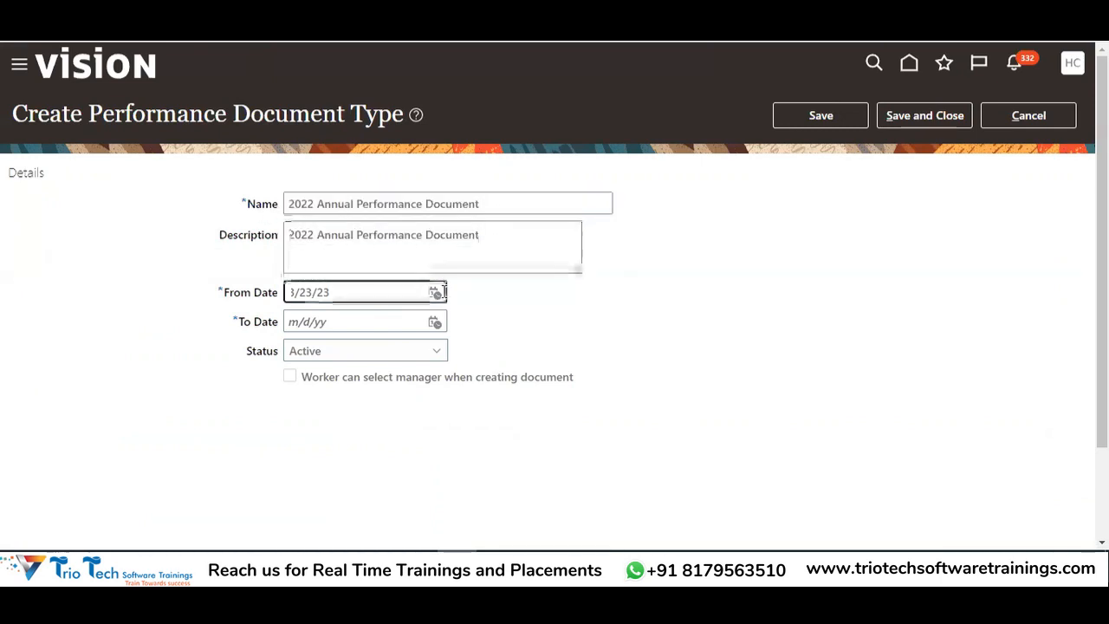
pyautogui.click(604, 322)
pyautogui.click(524, 322)
pyautogui.click(488, 337)
pyautogui.click(623, 370)
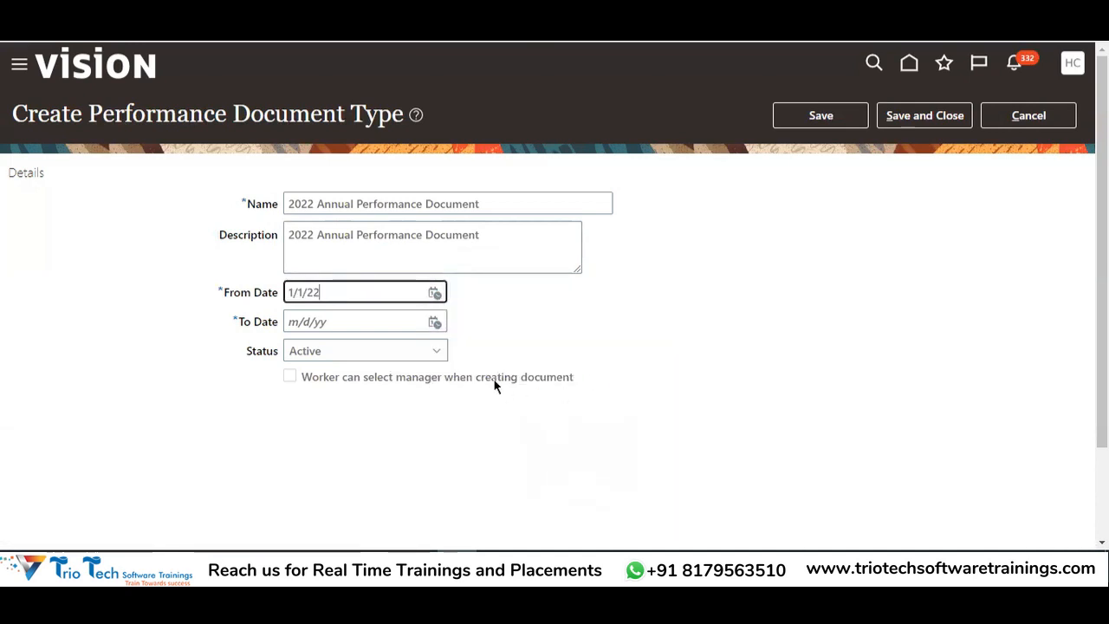
pyautogui.click(435, 322)
pyautogui.click(607, 350)
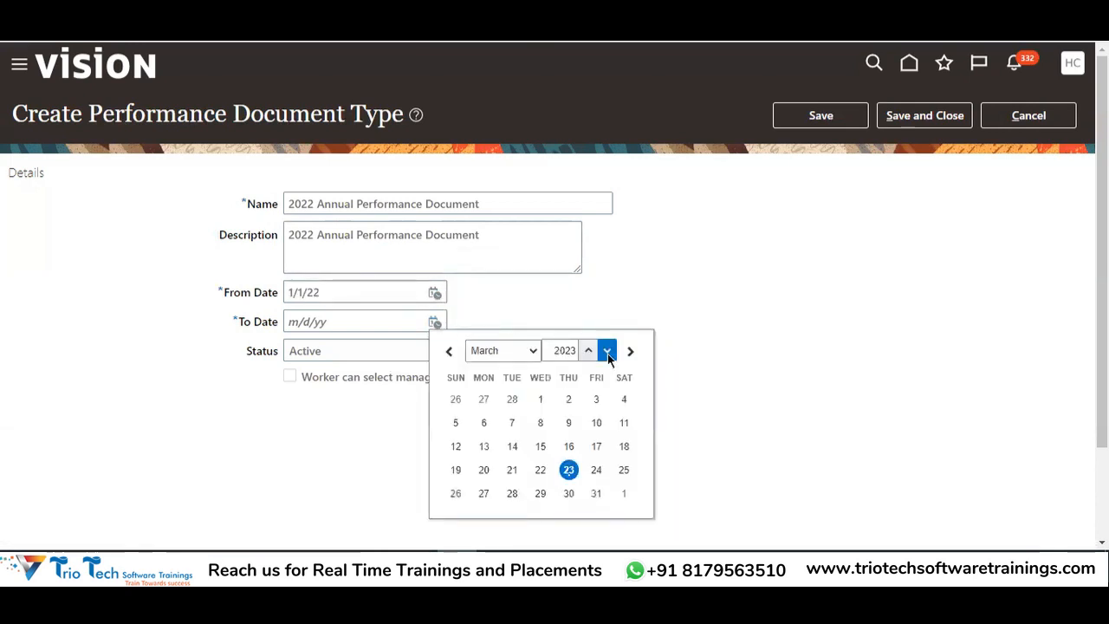
pyautogui.click(520, 355)
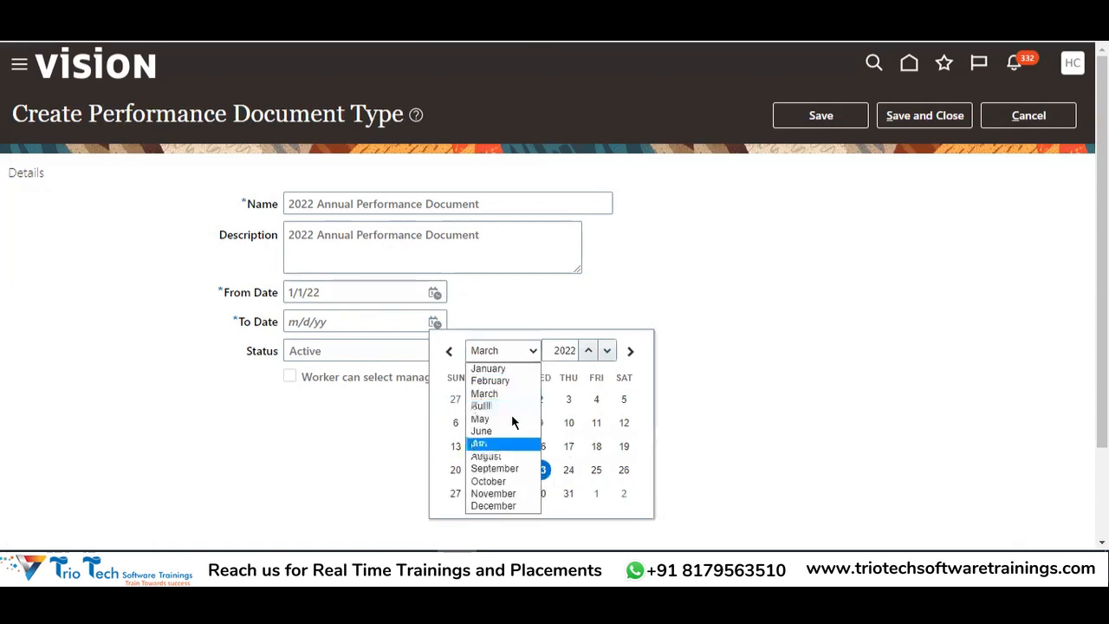
pyautogui.click(493, 505)
pyautogui.click(623, 493)
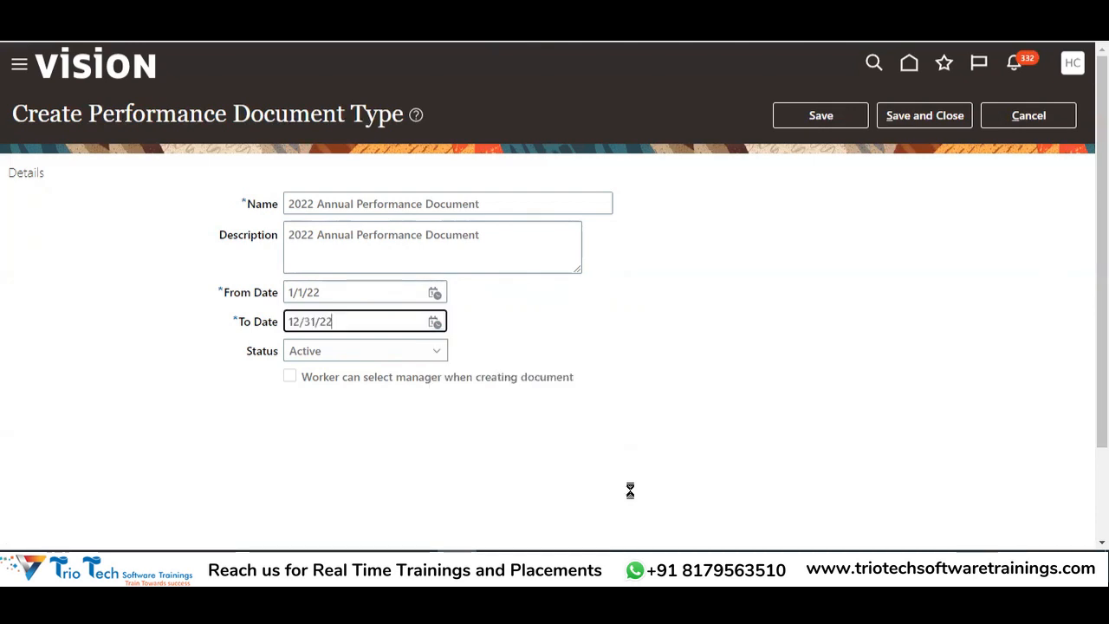
# Save and close the document type, confirm, and switch to the Excel notes
pyautogui.moveTo(156, 116); pyautogui.dragTo(319, 107)
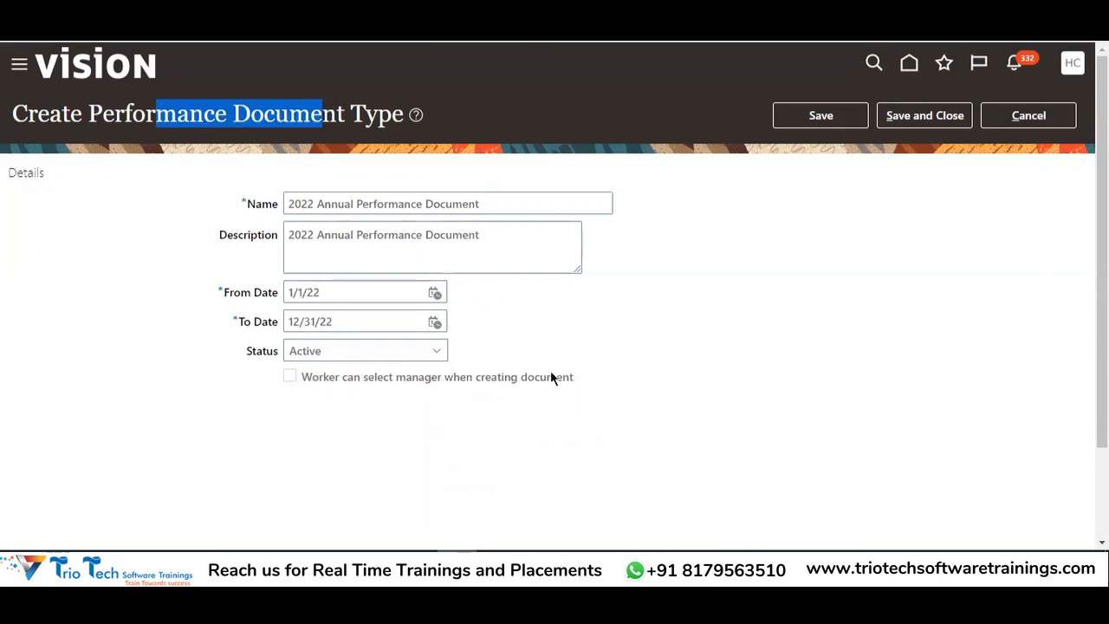
pyautogui.click(606, 326)
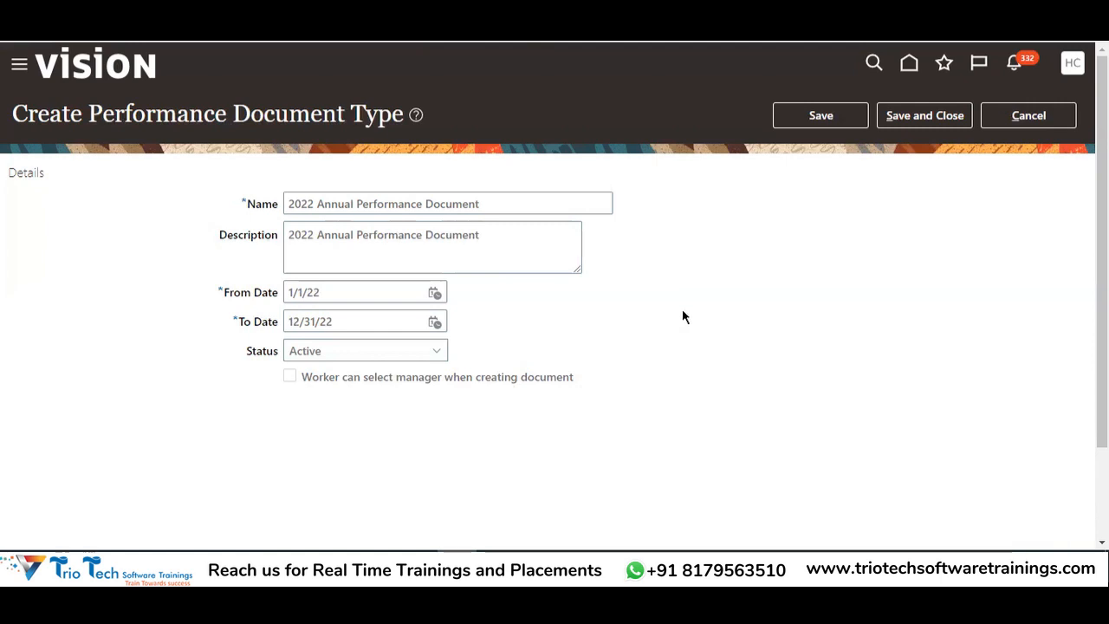
pyautogui.click(926, 126)
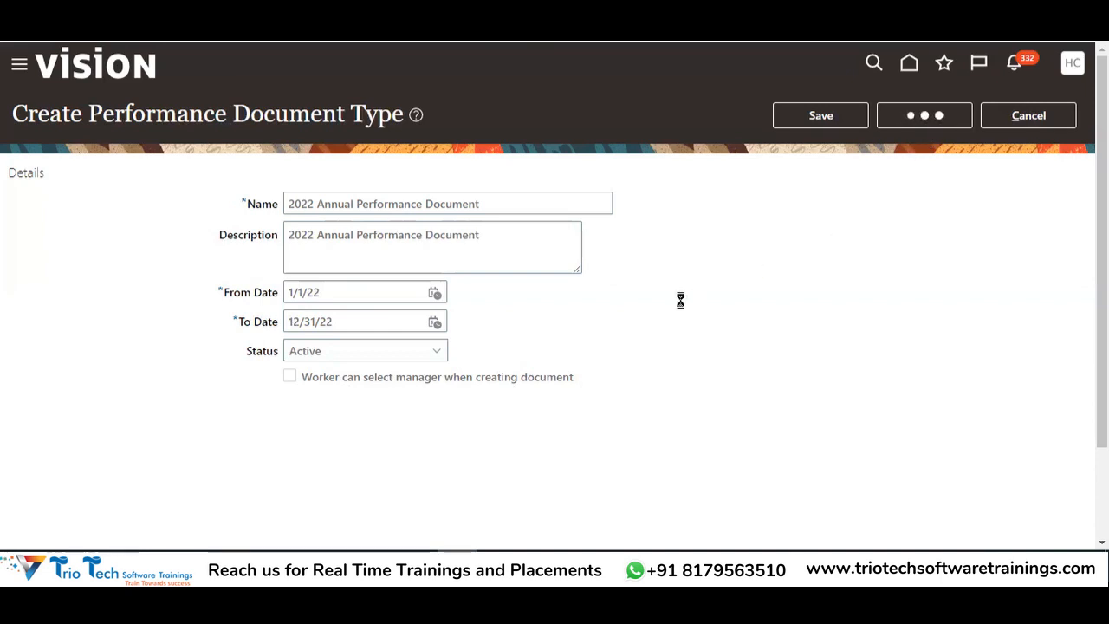
pyautogui.click(604, 195)
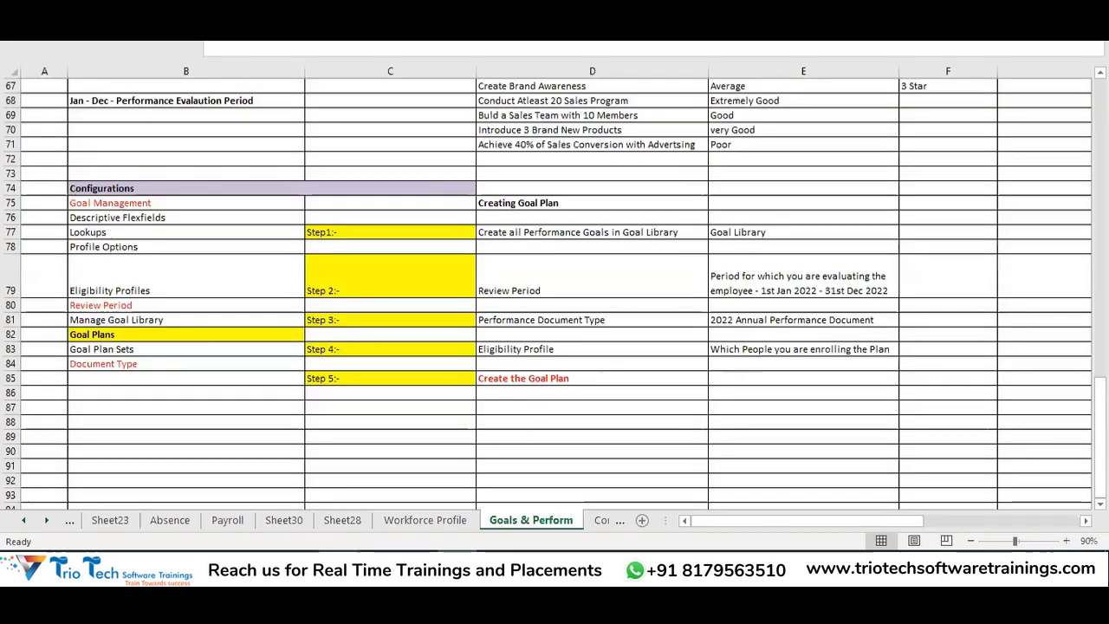
pyautogui.hotkey('alt', 'Tab')
# Go over the Goal Library, Review Period, Performance Document Type and Eligibility Profile notes, then return to Oracle
pyautogui.click(546, 236)
pyautogui.click(752, 236)
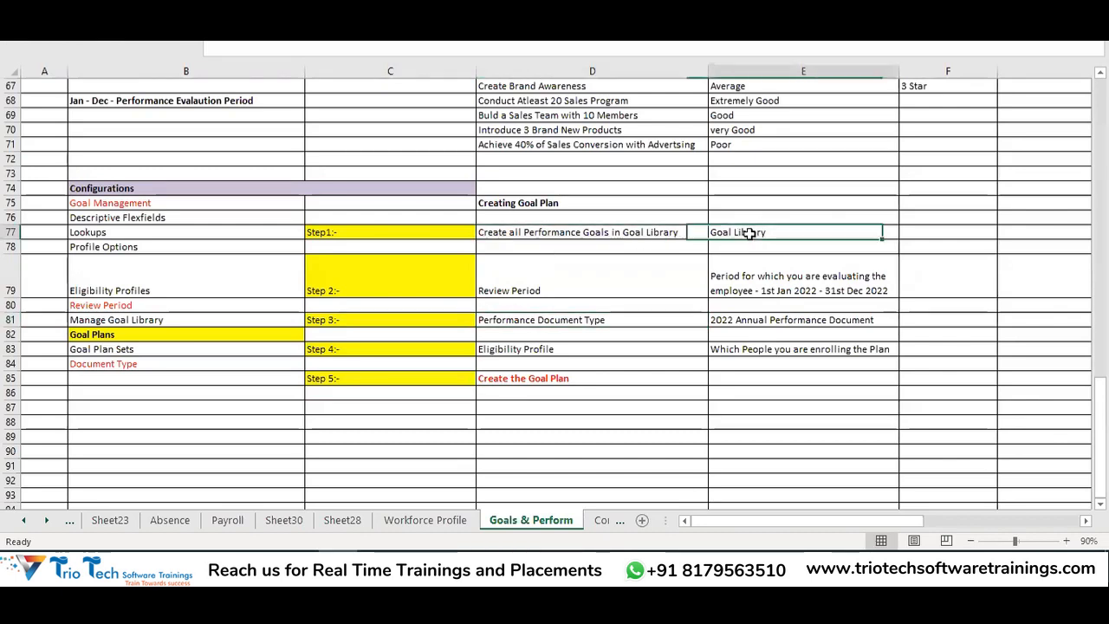
pyautogui.click(612, 281)
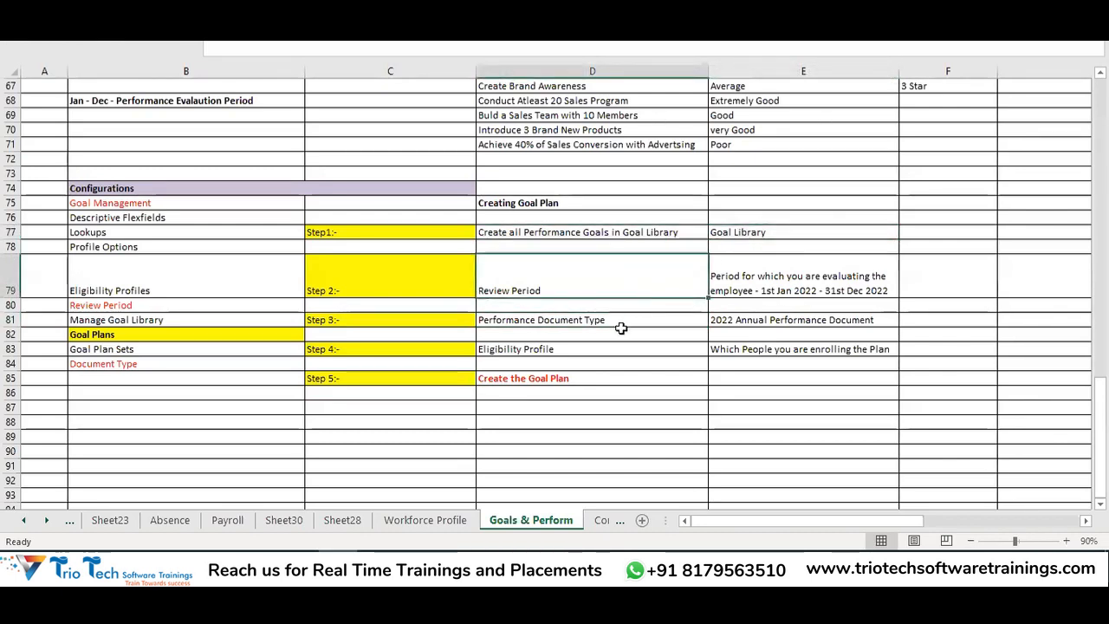
pyautogui.click(592, 318)
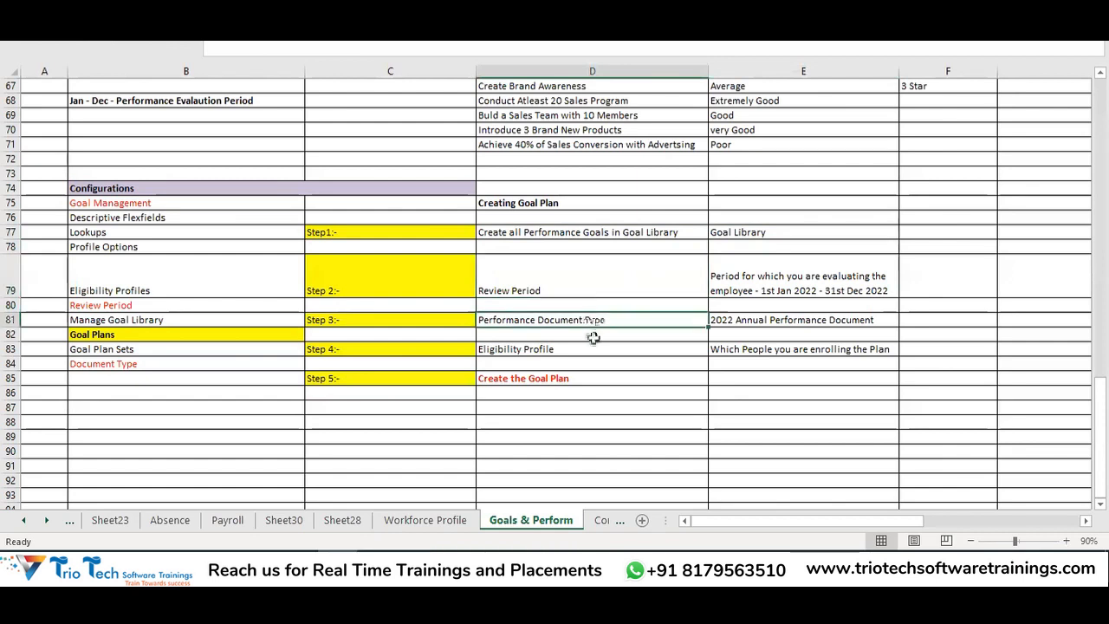
pyautogui.click(568, 350)
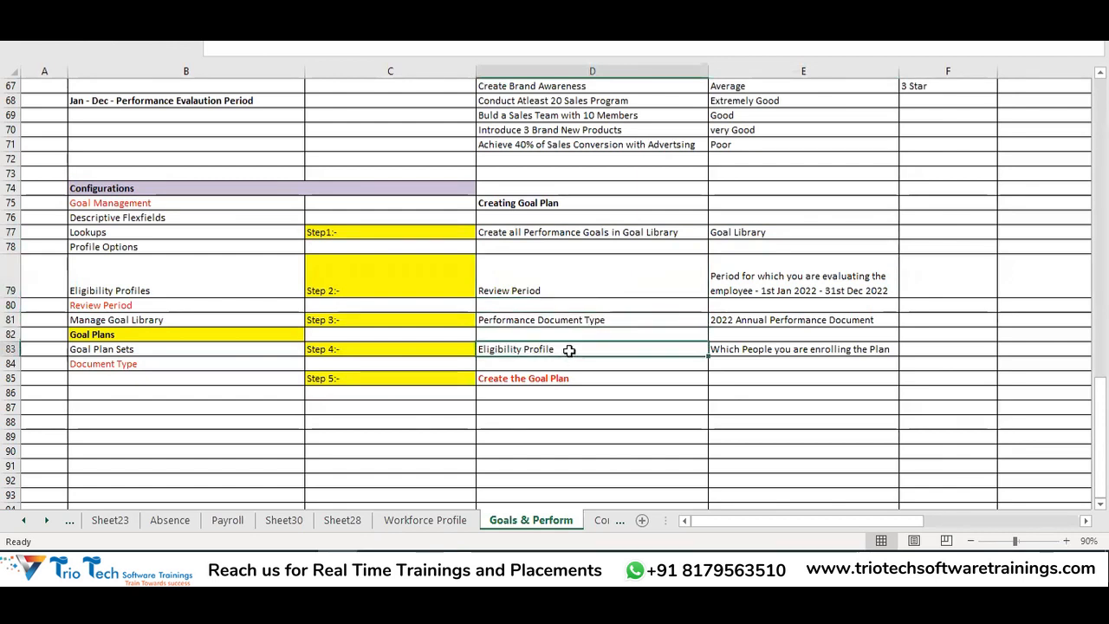
pyautogui.click(749, 345)
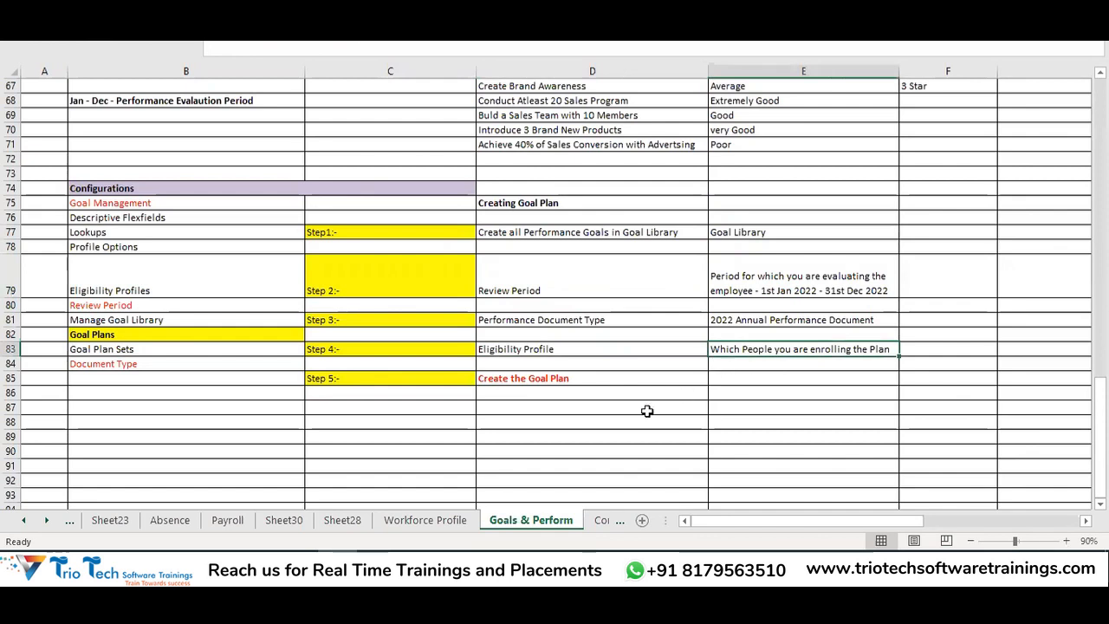
pyautogui.click(424, 563)
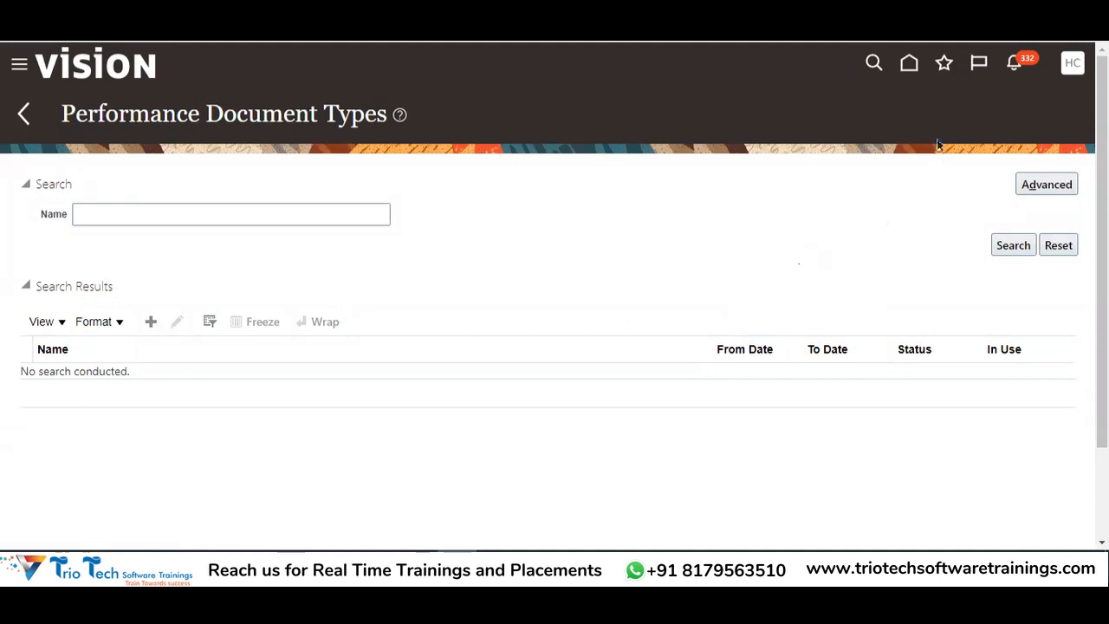
# Search Person Management for the employee by name and open their person record
pyautogui.click(911, 71)
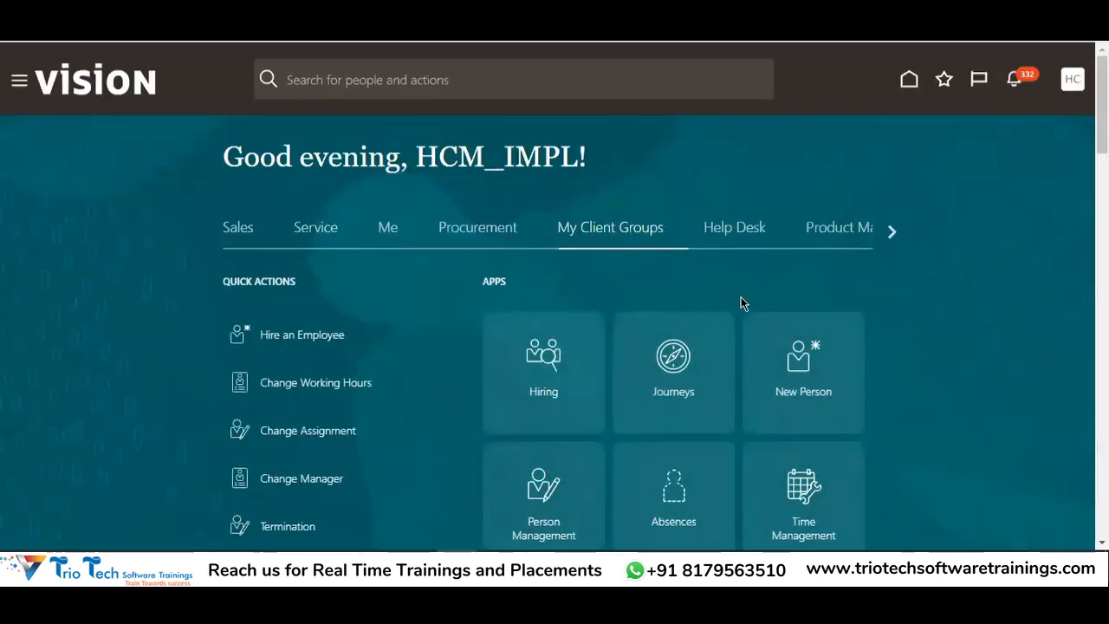
pyautogui.scroll(-1, 743, 299)
pyautogui.click(544, 407)
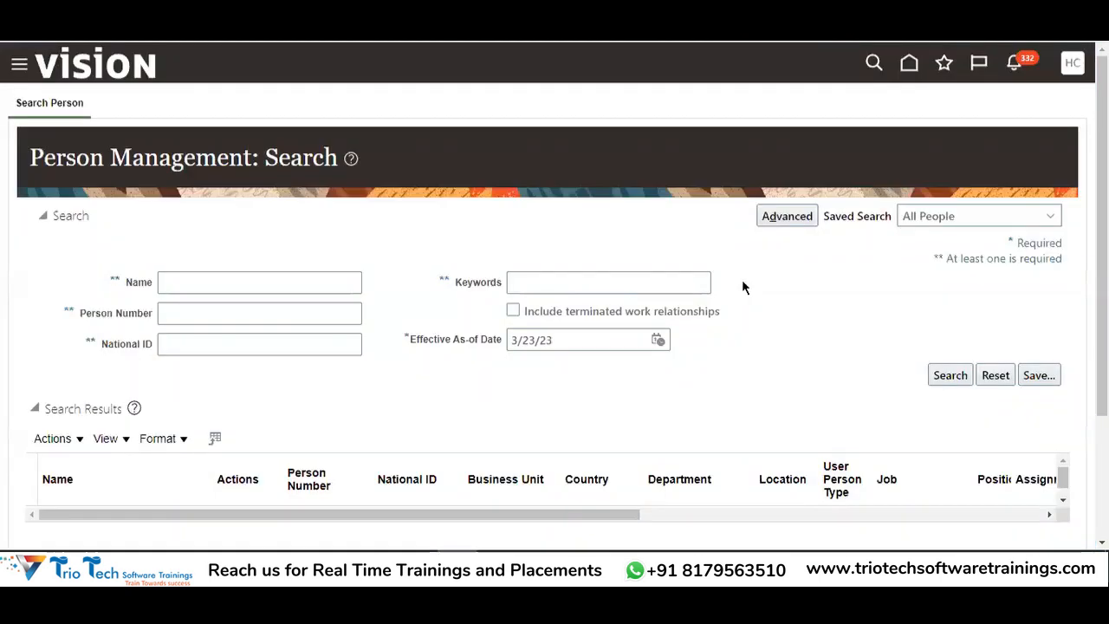
pyautogui.click(245, 292)
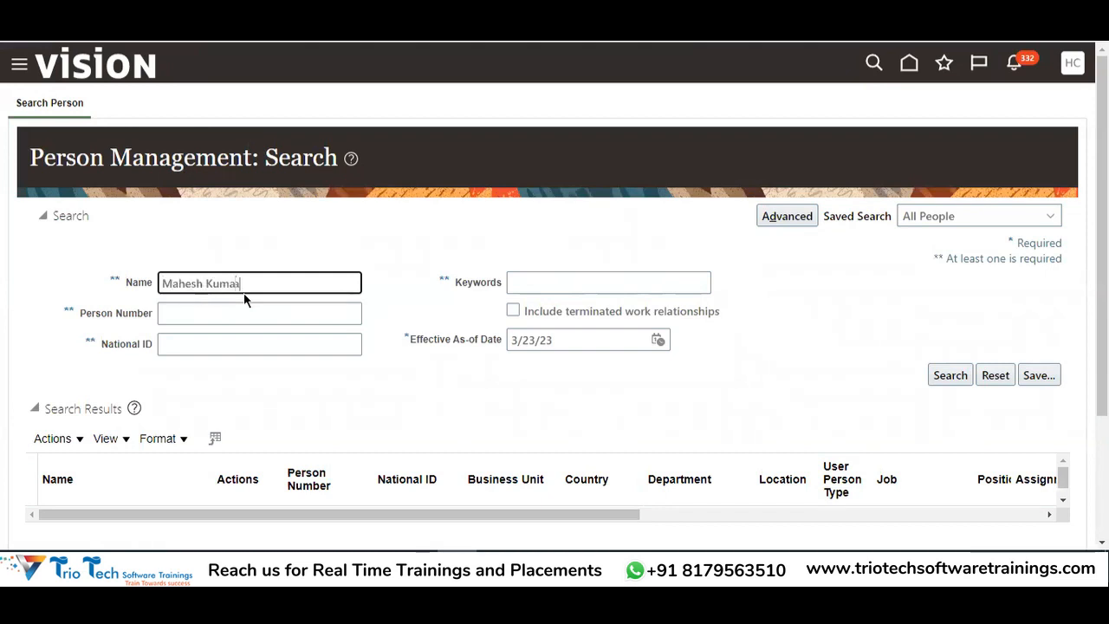
pyautogui.press('Return')
pyautogui.scroll(-3, 416, 253)
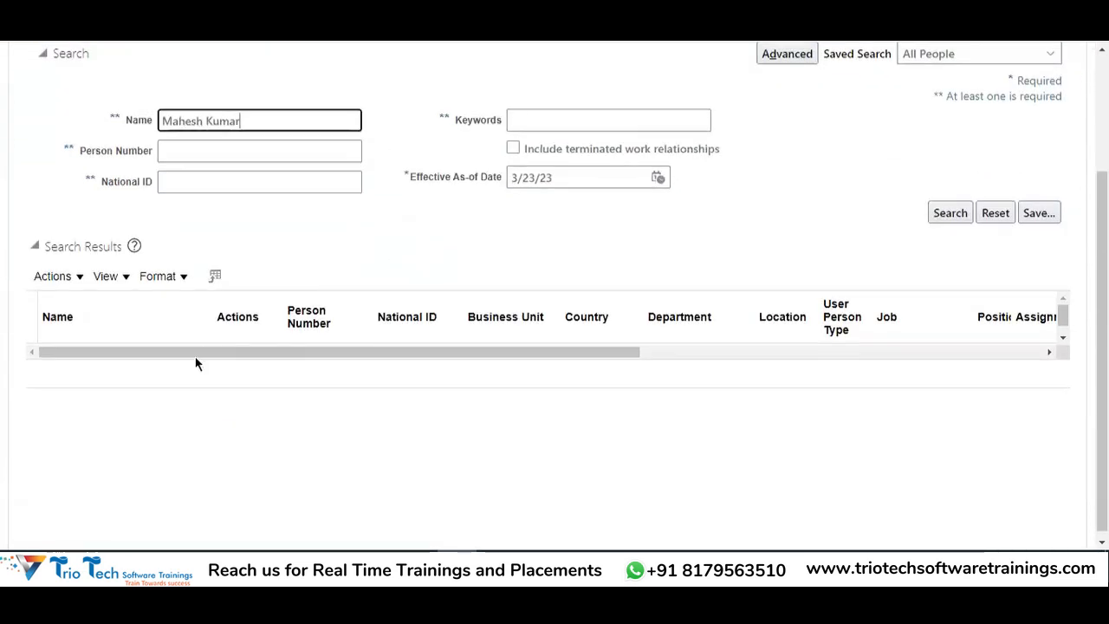
pyautogui.click(59, 359)
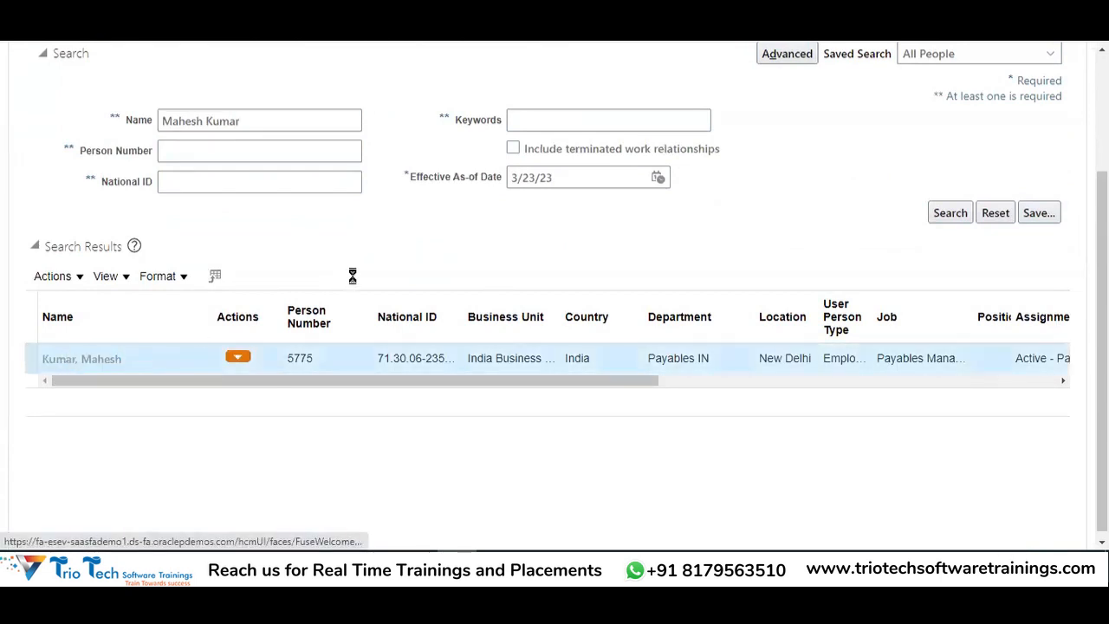
# Check legal employer India Legal Entity, business unit India Business Unit and job, then close and go home
pyautogui.scroll(3, 382, 262)
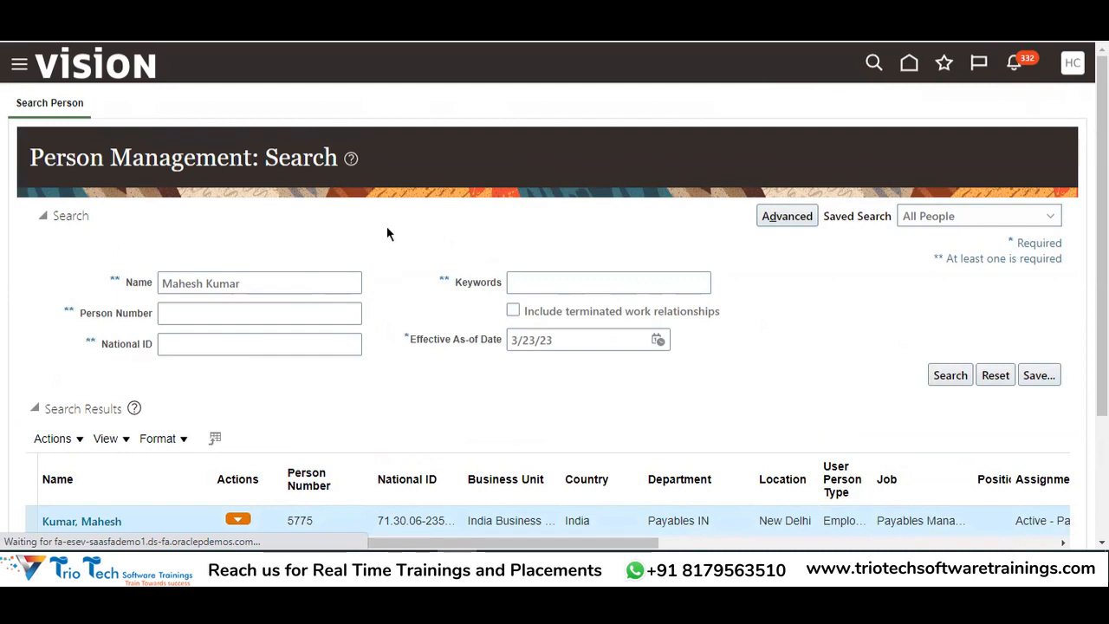
pyautogui.scroll(-10, 397, 230)
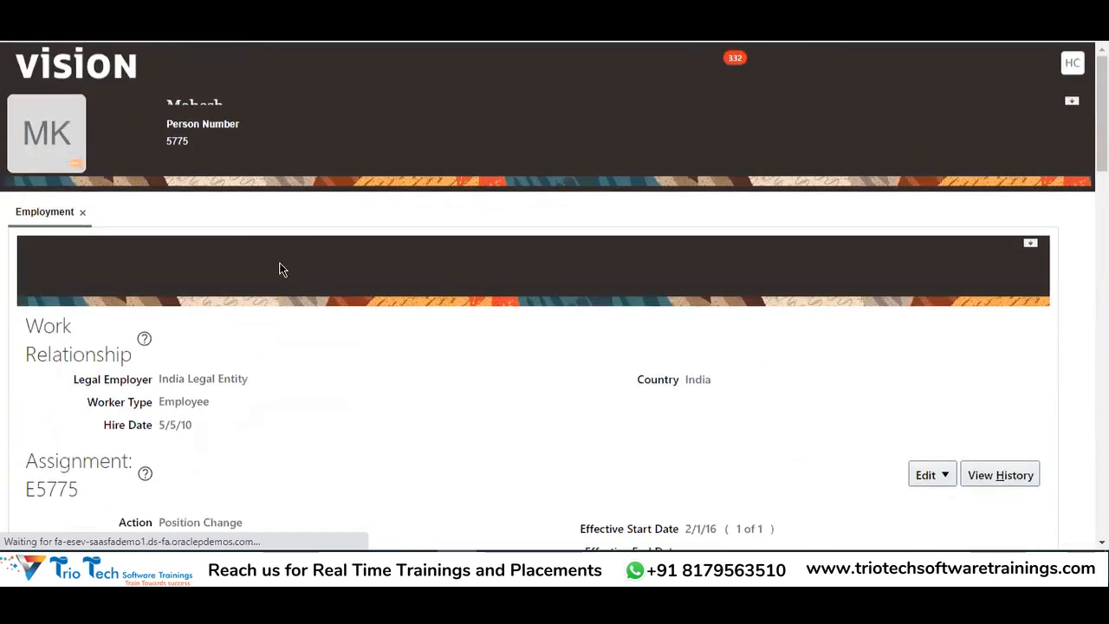
pyautogui.moveTo(157, 351); pyautogui.dragTo(250, 359)
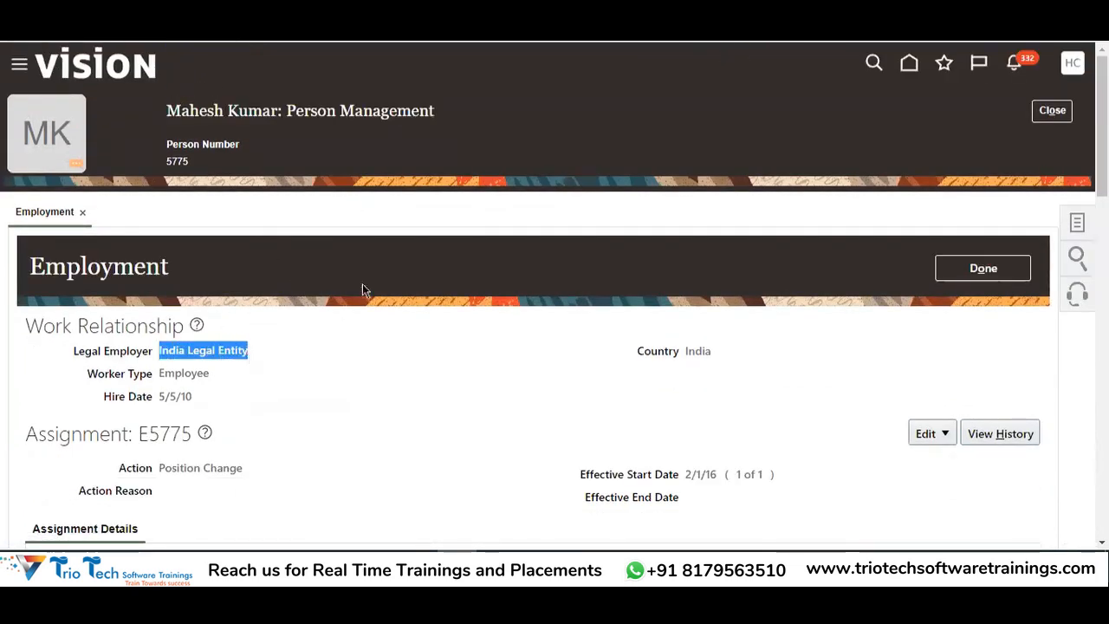
pyautogui.scroll(-5, 396, 265)
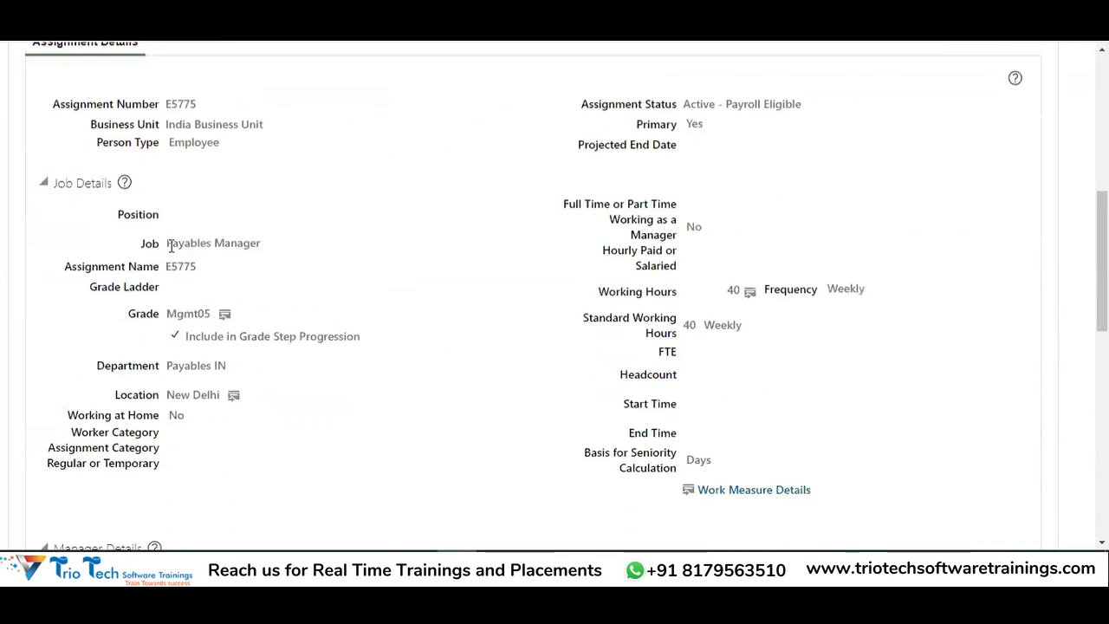
pyautogui.moveTo(164, 120); pyautogui.dragTo(272, 122)
pyautogui.moveTo(167, 239); pyautogui.dragTo(248, 235)
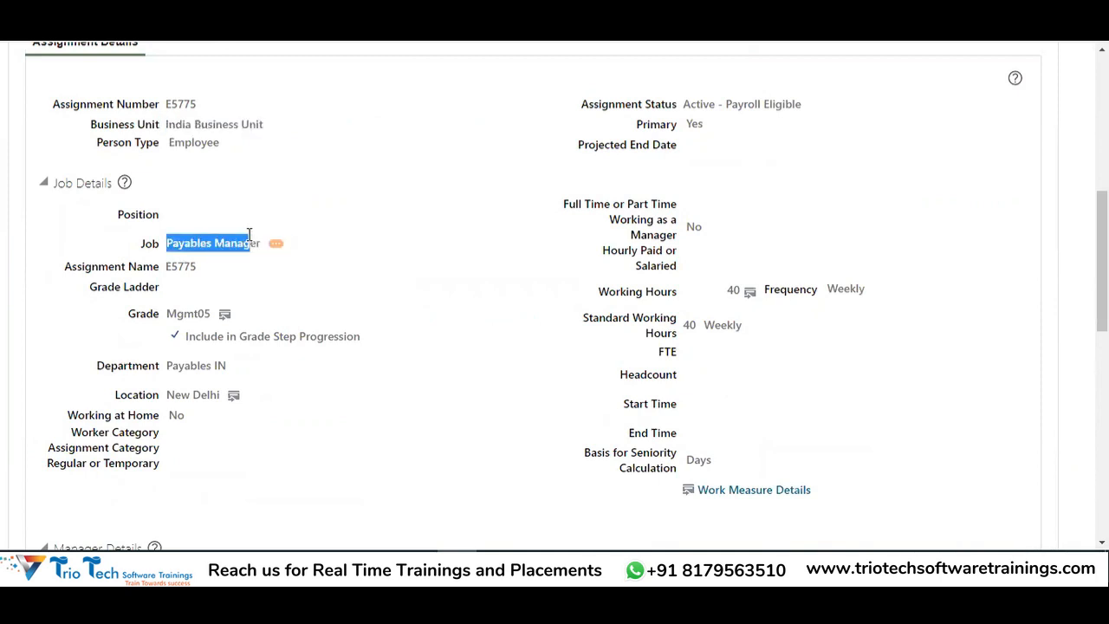
pyautogui.scroll(-4, 346, 213)
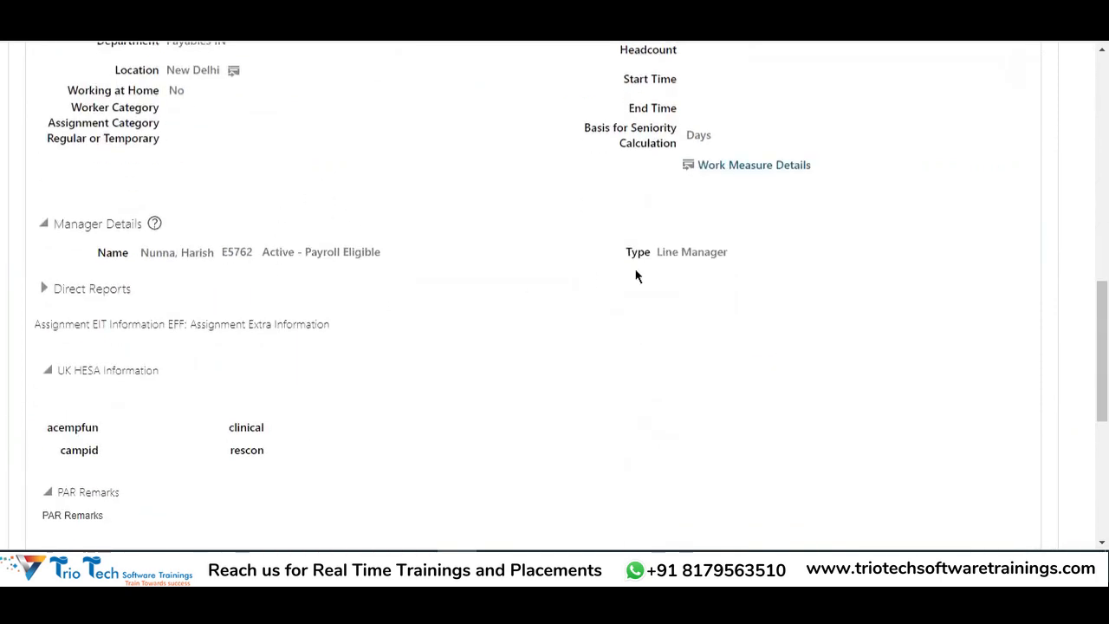
pyautogui.scroll(8, 637, 276)
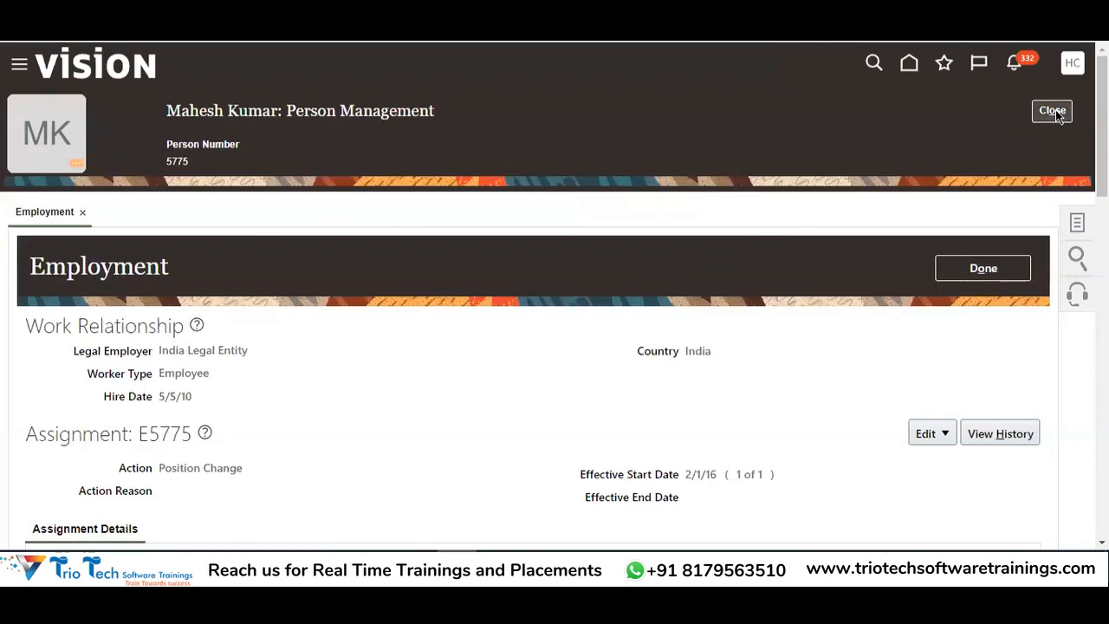
pyautogui.click(1053, 112)
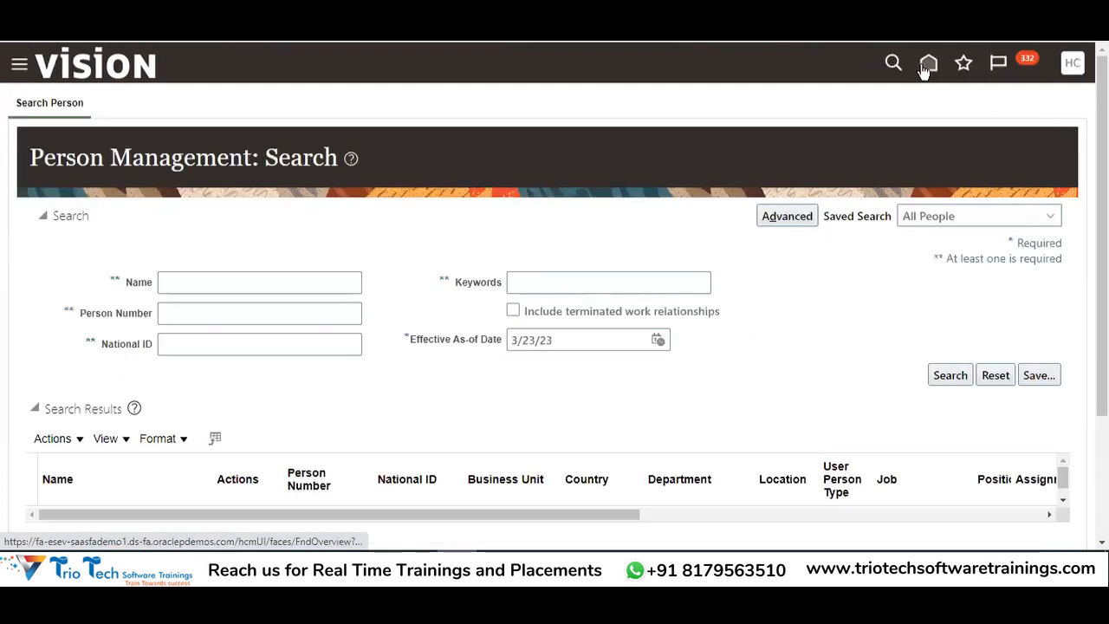
pyautogui.click(908, 66)
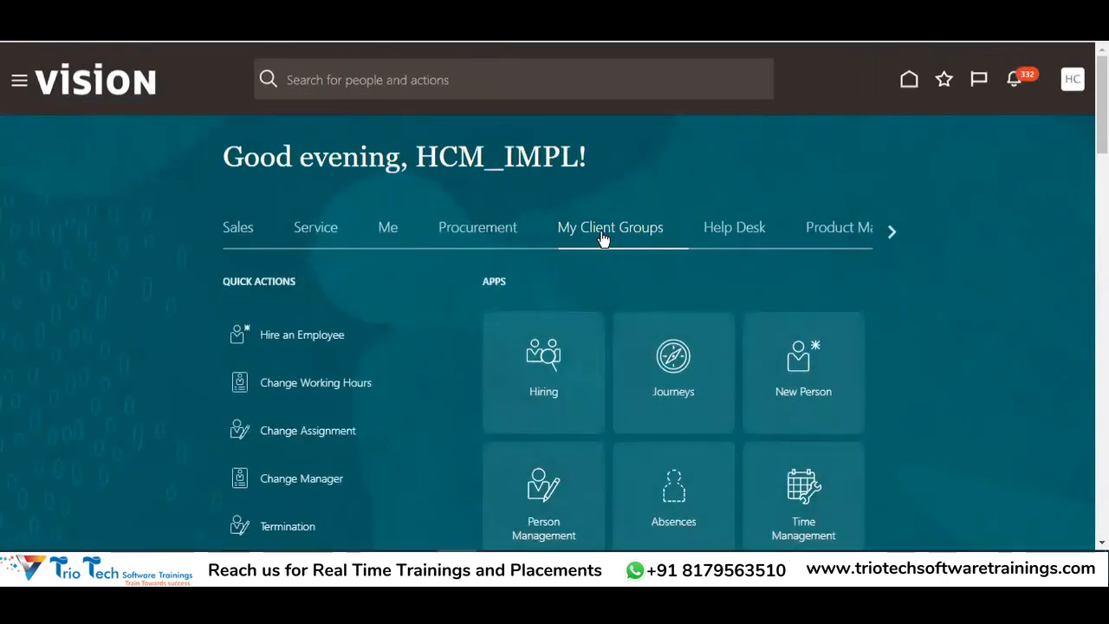
# Open Goals > Eligibility Profiles and show the Create options for a new profile
pyautogui.scroll(-4, 908, 272)
pyautogui.click(549, 305)
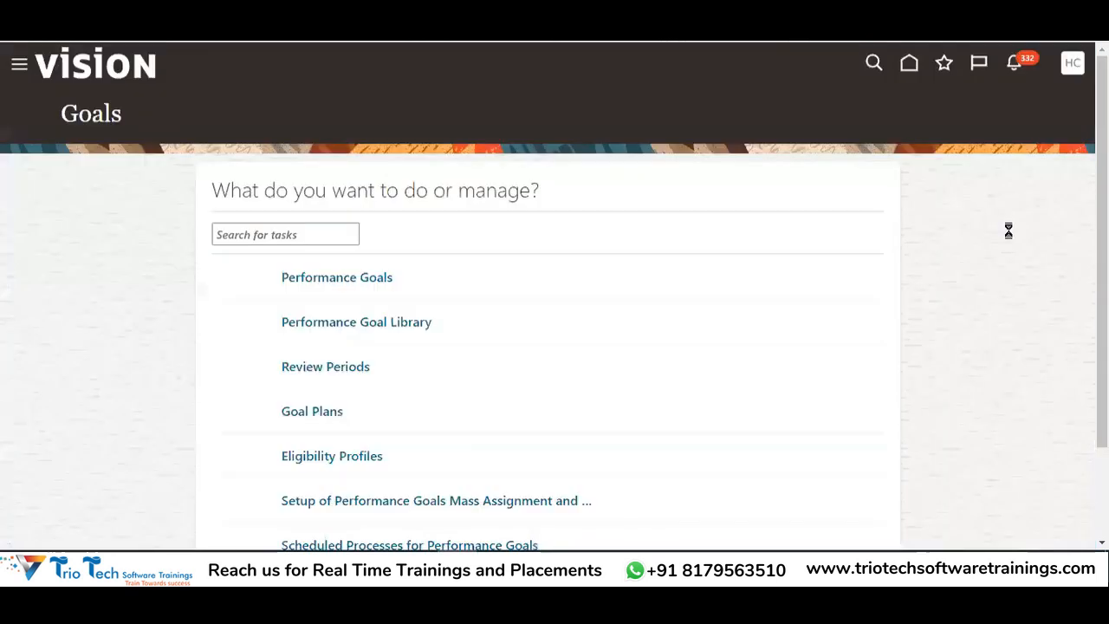
pyautogui.scroll(-1, 675, 197)
pyautogui.scroll(-1, 676, 196)
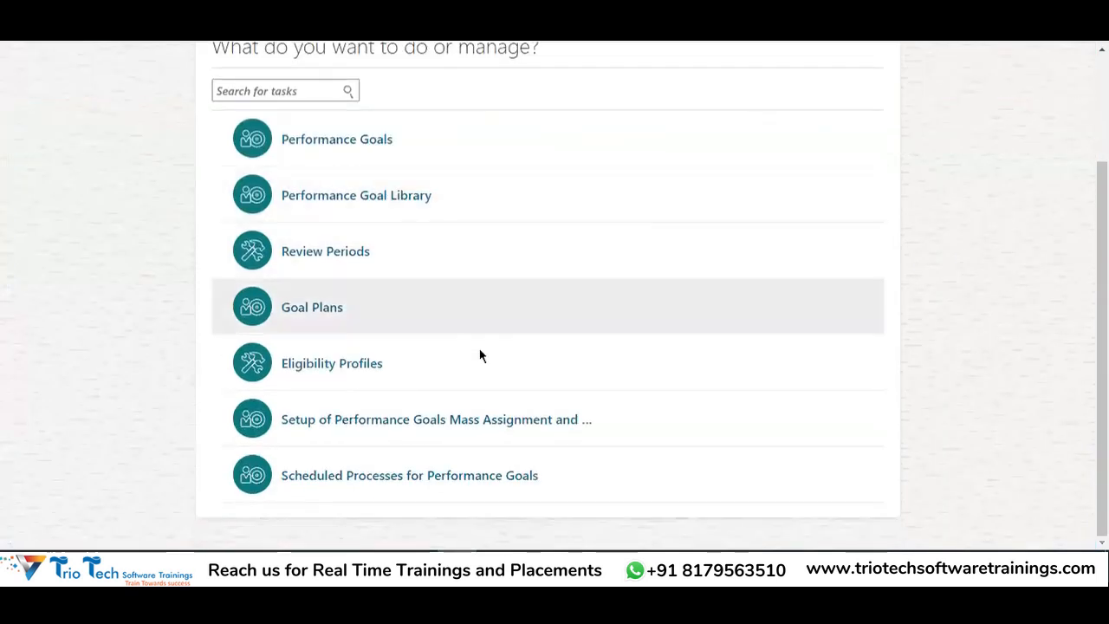
pyautogui.click(309, 369)
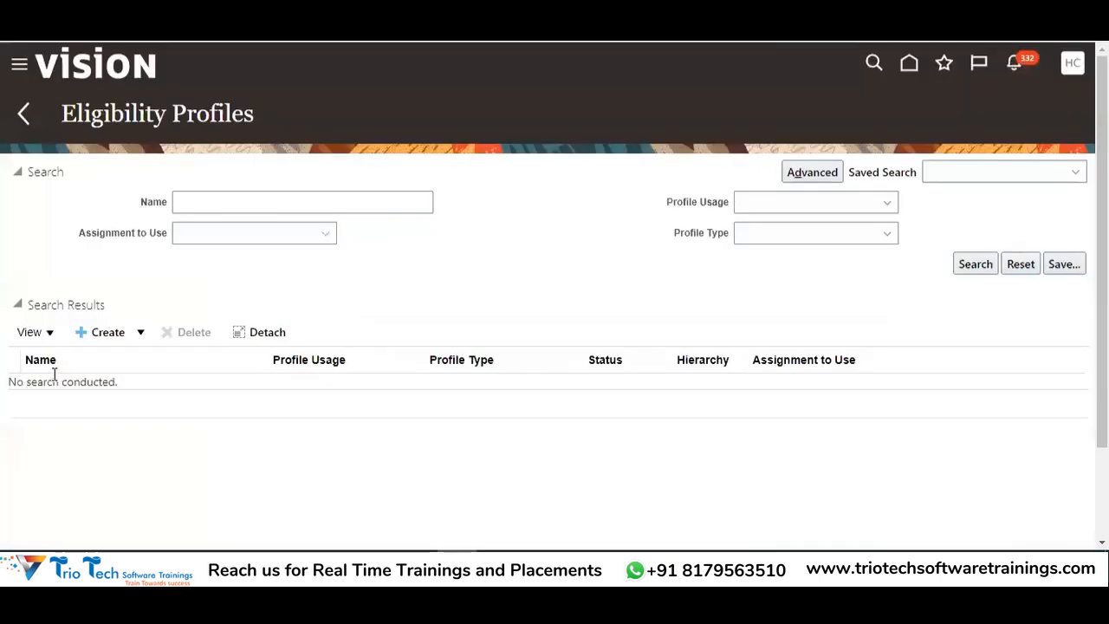
pyautogui.moveTo(104, 114); pyautogui.dragTo(256, 156)
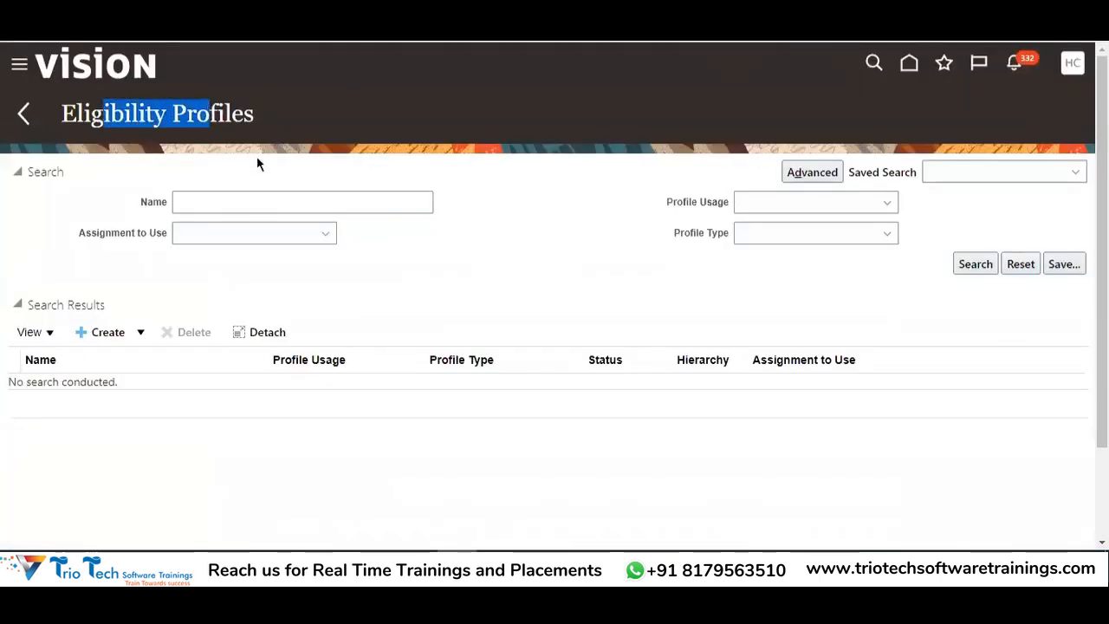
pyautogui.click(223, 200)
pyautogui.click(112, 333)
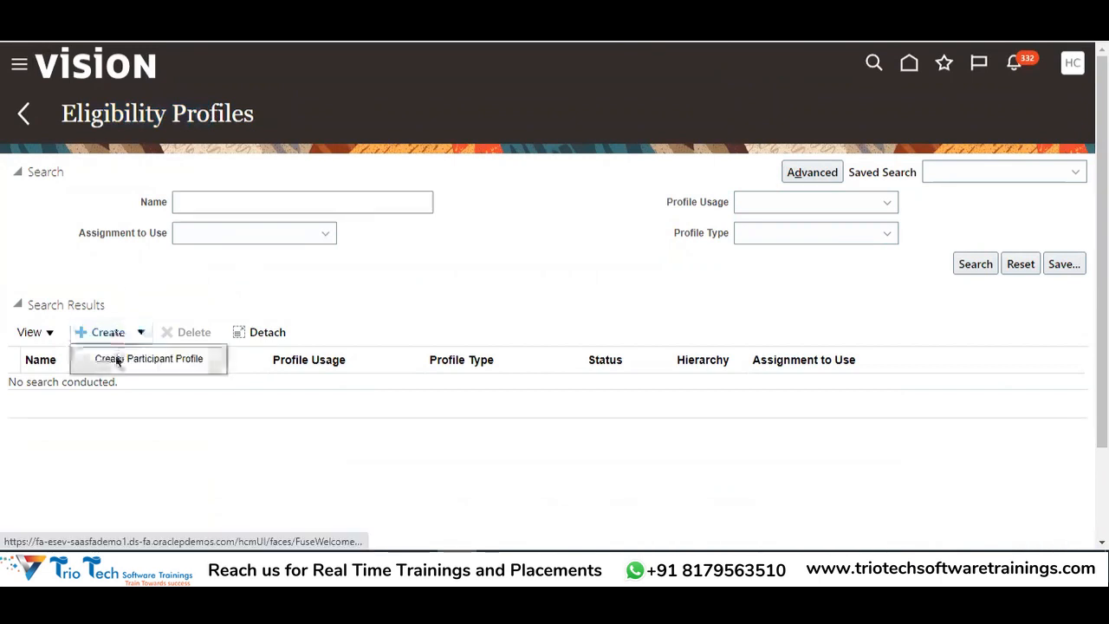
# Start a new participant eligibility profile named 'Goal Elgibility Profile'
pyautogui.click(121, 359)
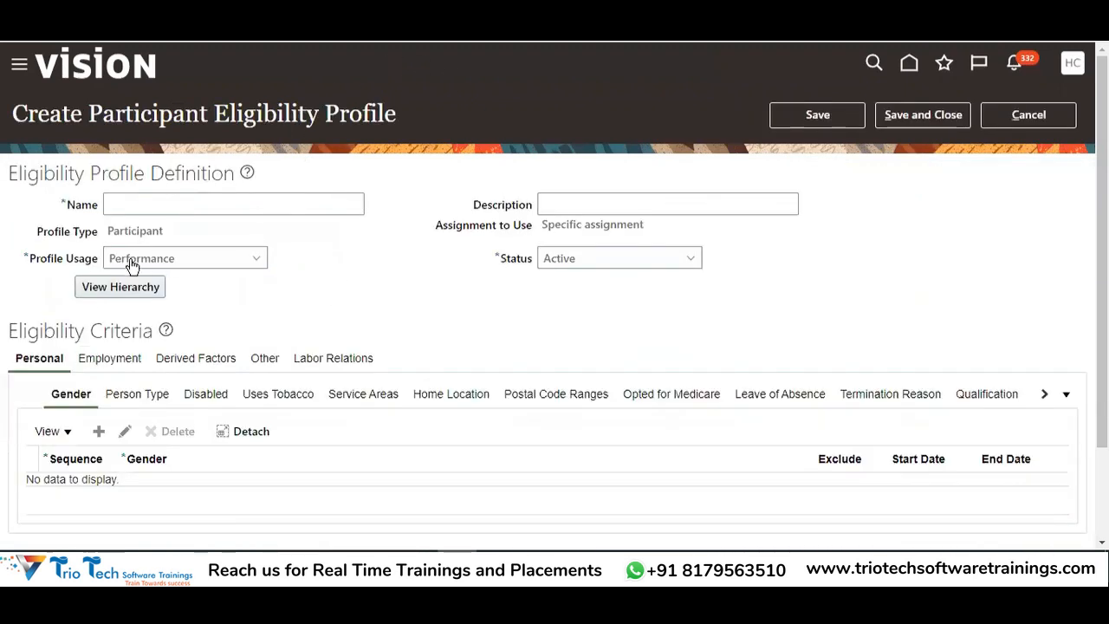
pyautogui.click(141, 272)
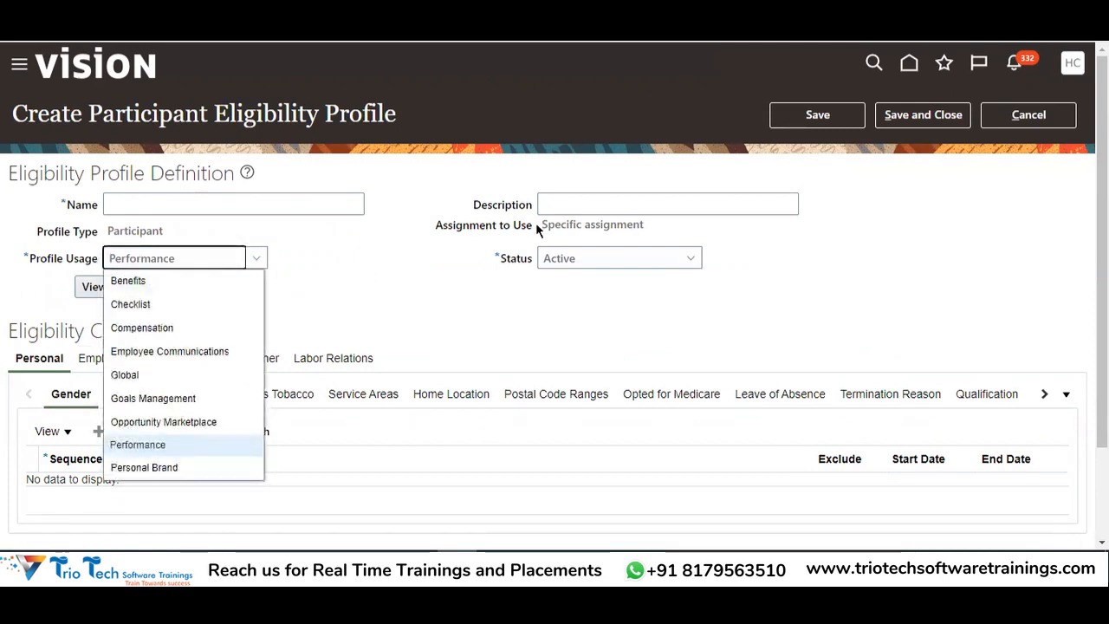
pyautogui.click(569, 229)
pyautogui.click(168, 197)
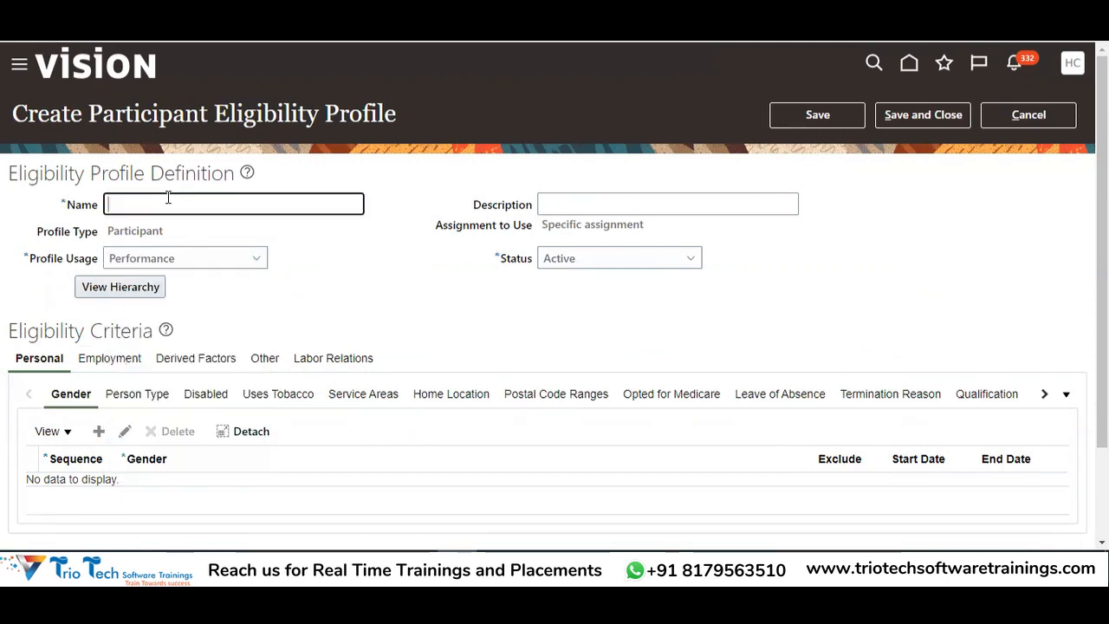
pyautogui.write('Goal Elgibil')
pyautogui.press('BackSpace')
pyautogui.press('BackSpace')
pyautogui.press('BackSpace')
pyautogui.write('bility Profile')
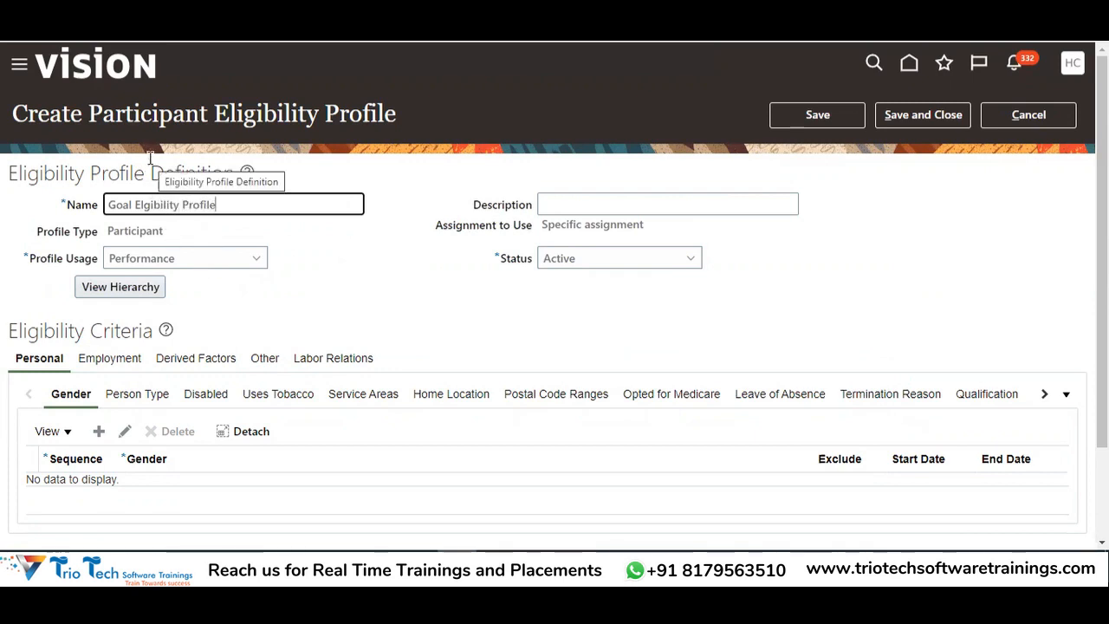
# Set the profile usage to Goals Management
pyautogui.moveTo(215, 116); pyautogui.dragTo(405, 117)
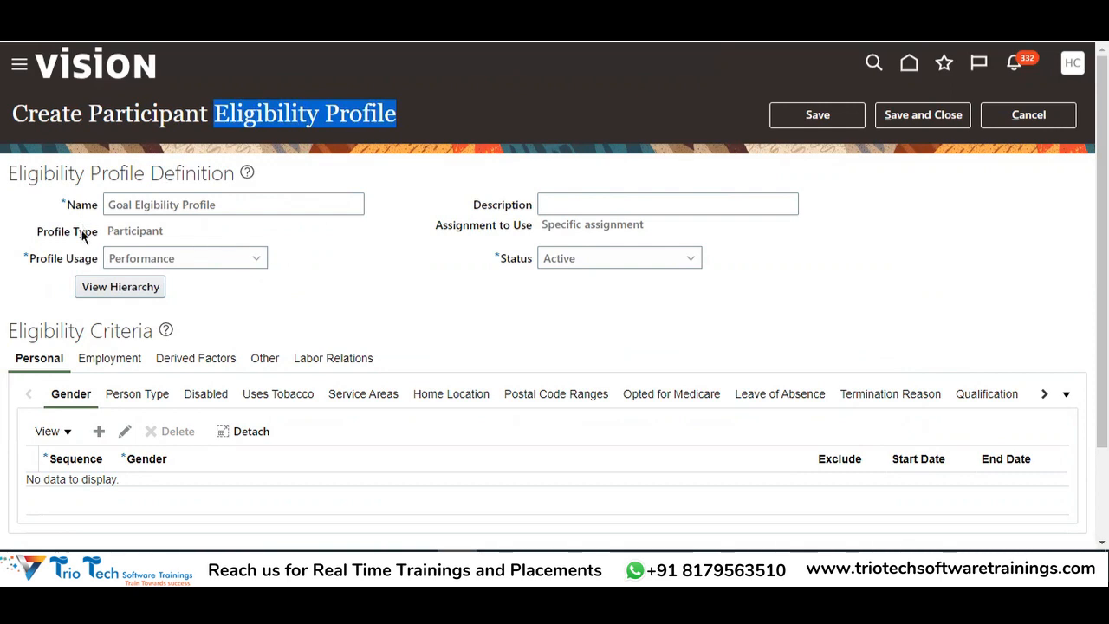
pyautogui.doubleClick(72, 257)
pyautogui.click(138, 260)
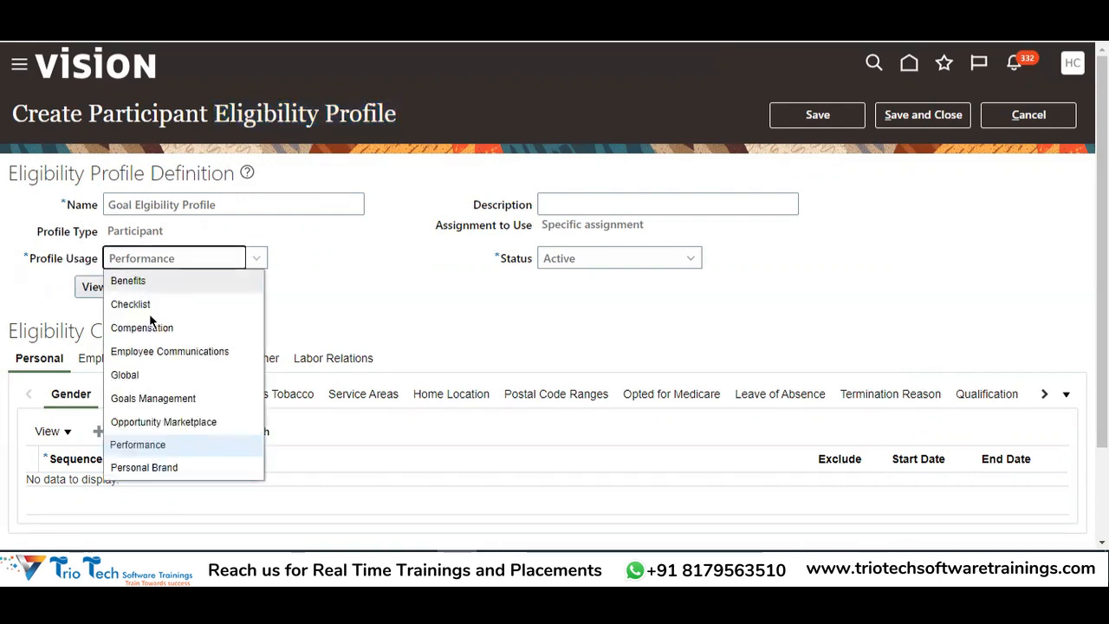
pyautogui.click(136, 399)
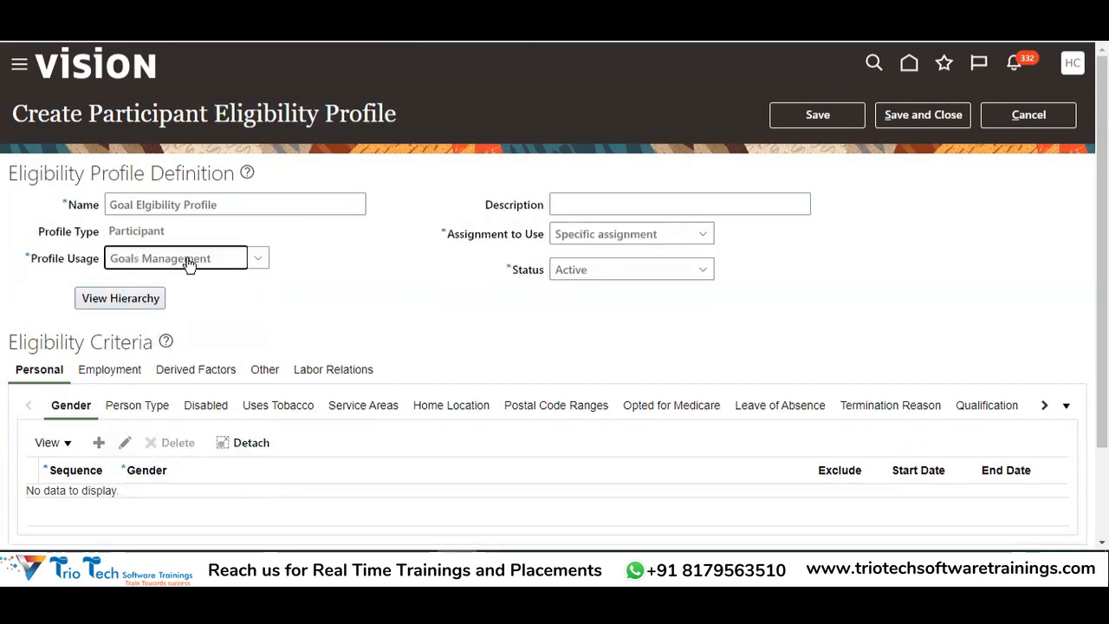
pyautogui.click(185, 260)
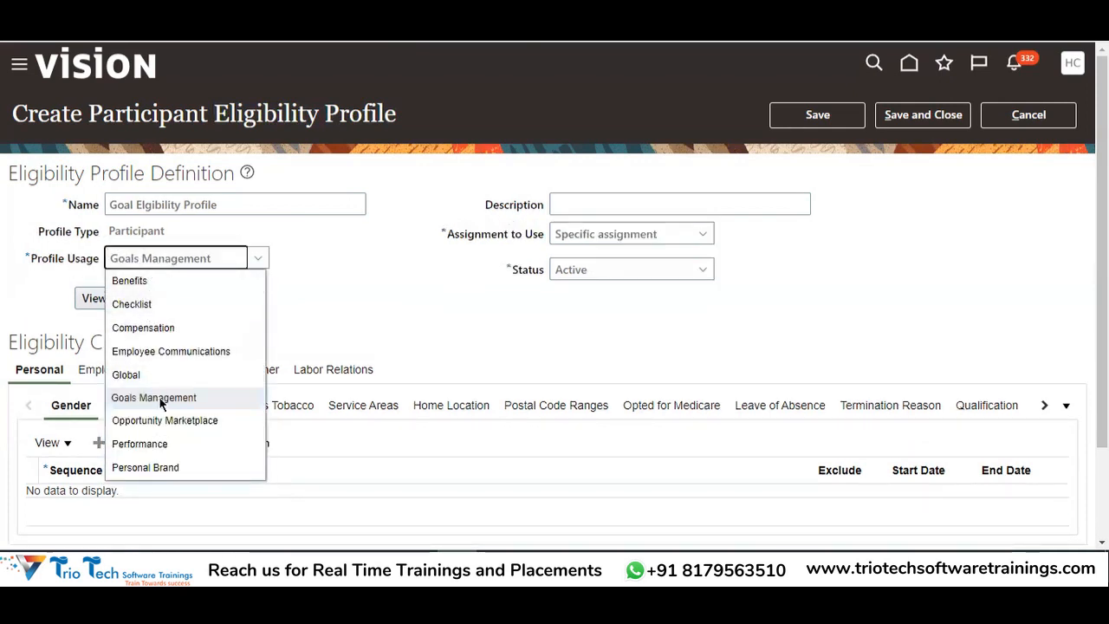
pyautogui.click(84, 205)
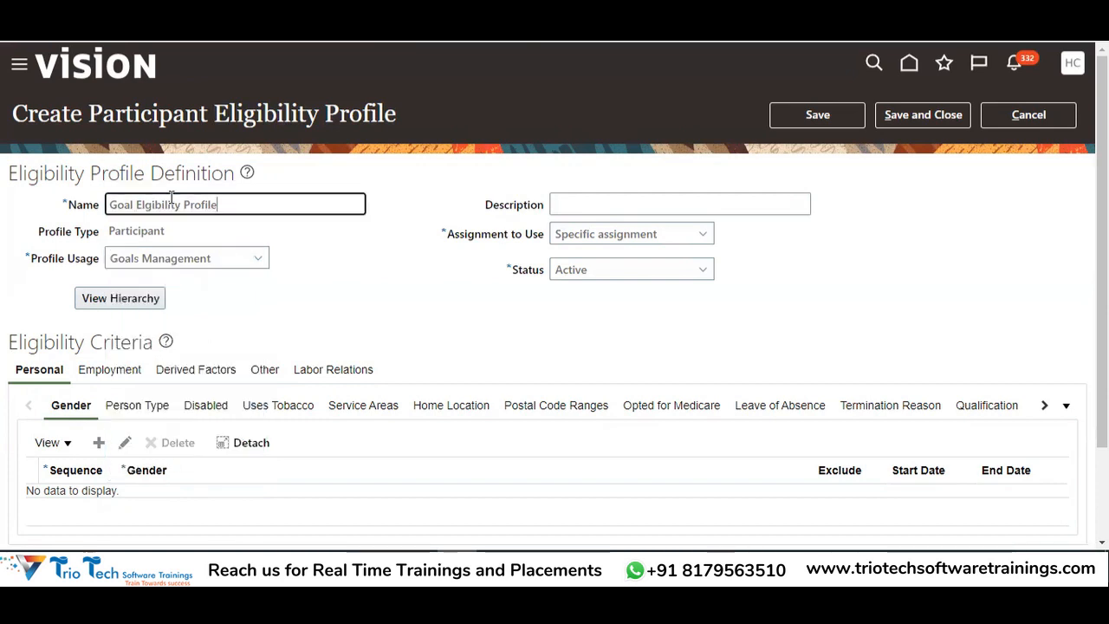
pyautogui.click(171, 263)
pyautogui.click(149, 401)
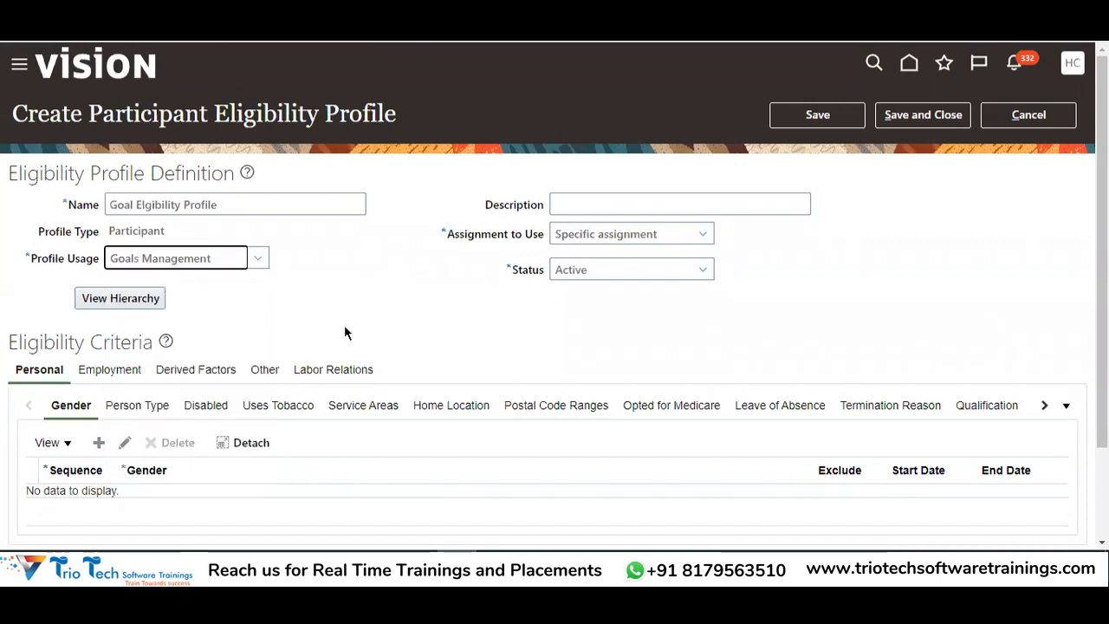
# Add an employment legal employer criterion for India Legal Entity
pyautogui.click(110, 373)
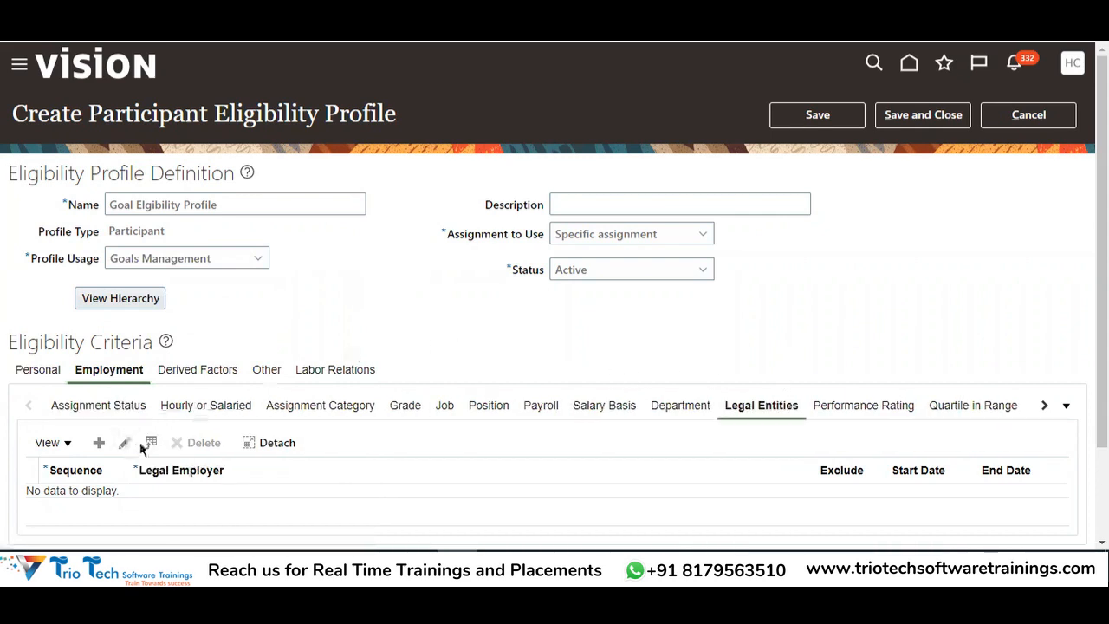
pyautogui.scroll(-1, 391, 312)
pyautogui.click(98, 362)
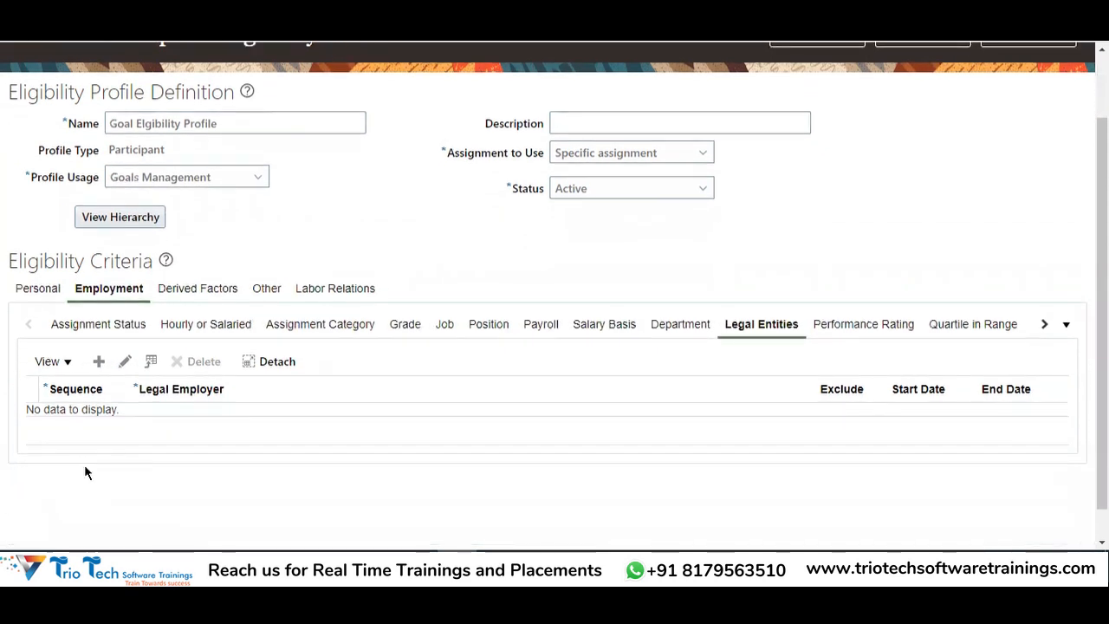
pyautogui.click(95, 421)
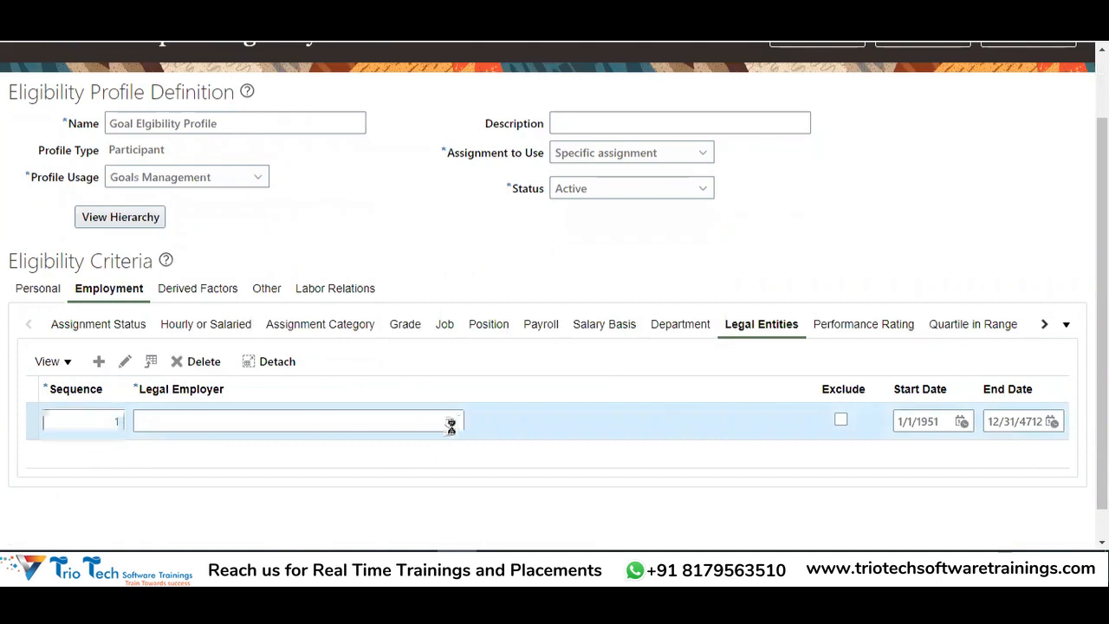
pyautogui.click(191, 418)
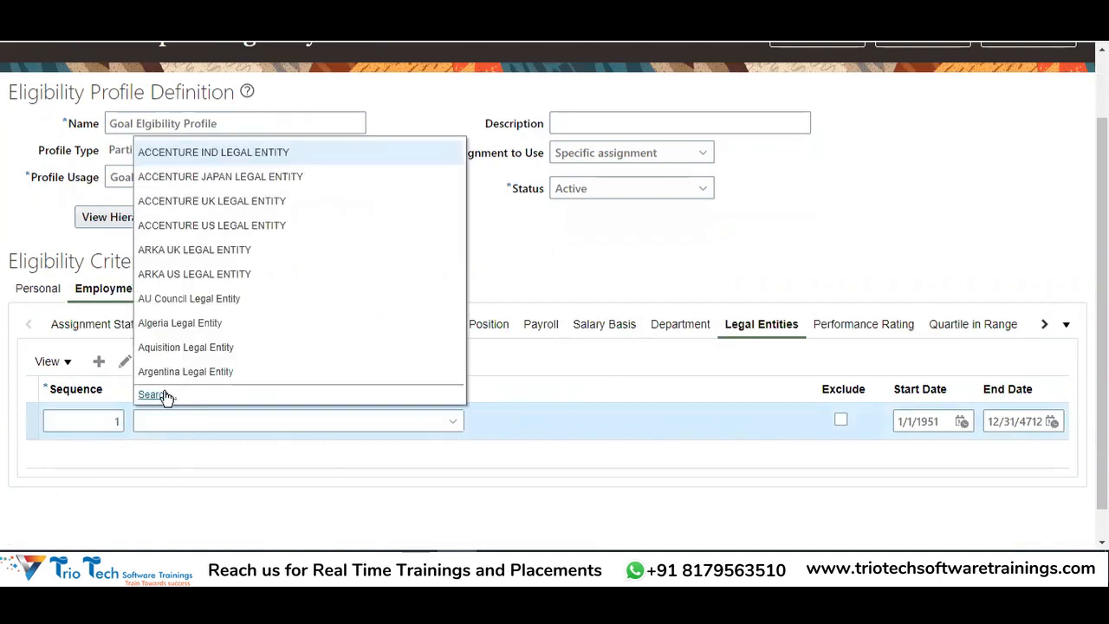
pyautogui.click(165, 394)
pyautogui.write('In')
pyautogui.press('Return')
pyautogui.click(512, 365)
pyautogui.click(684, 400)
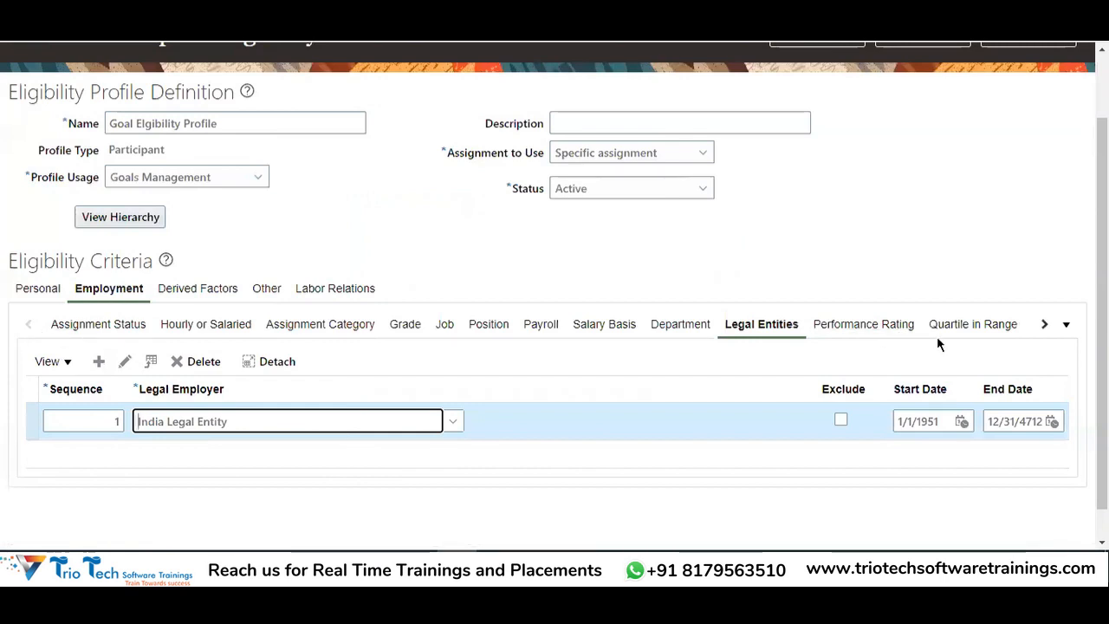
# Bring up the Business Unit criteria and add a row with sequence 1
pyautogui.click(1042, 326)
pyautogui.click(1041, 327)
pyautogui.click(1041, 327)
pyautogui.click(1040, 327)
pyautogui.click(1041, 328)
pyautogui.click(1041, 327)
pyautogui.click(1041, 327)
pyautogui.click(1041, 327)
pyautogui.click(1041, 328)
pyautogui.click(1041, 327)
pyautogui.click(986, 326)
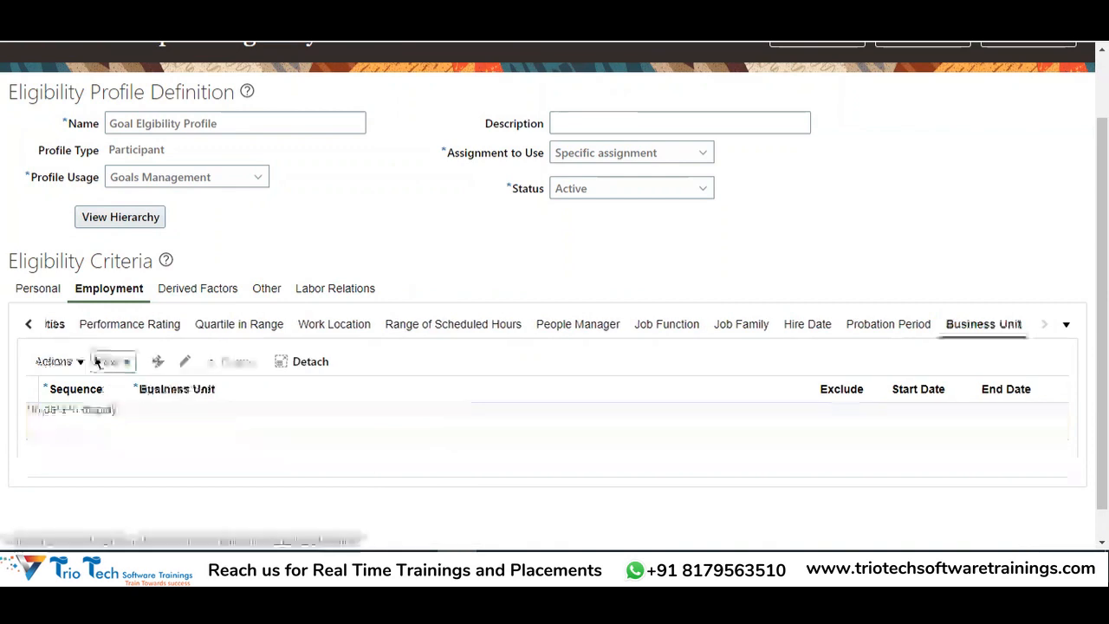
pyautogui.click(70, 425)
pyautogui.write('1')
# Search business units for 'india' and set India Business Unit as the criterion
pyautogui.click(717, 422)
pyautogui.click(168, 394)
pyautogui.click(553, 276)
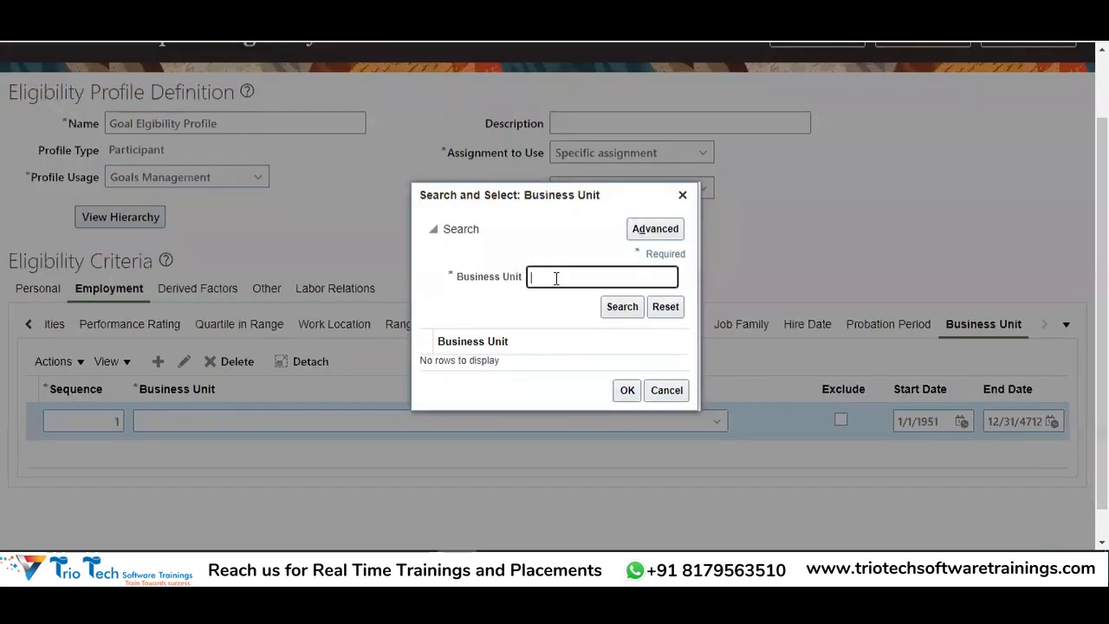
pyautogui.write('india')
pyautogui.press('Return')
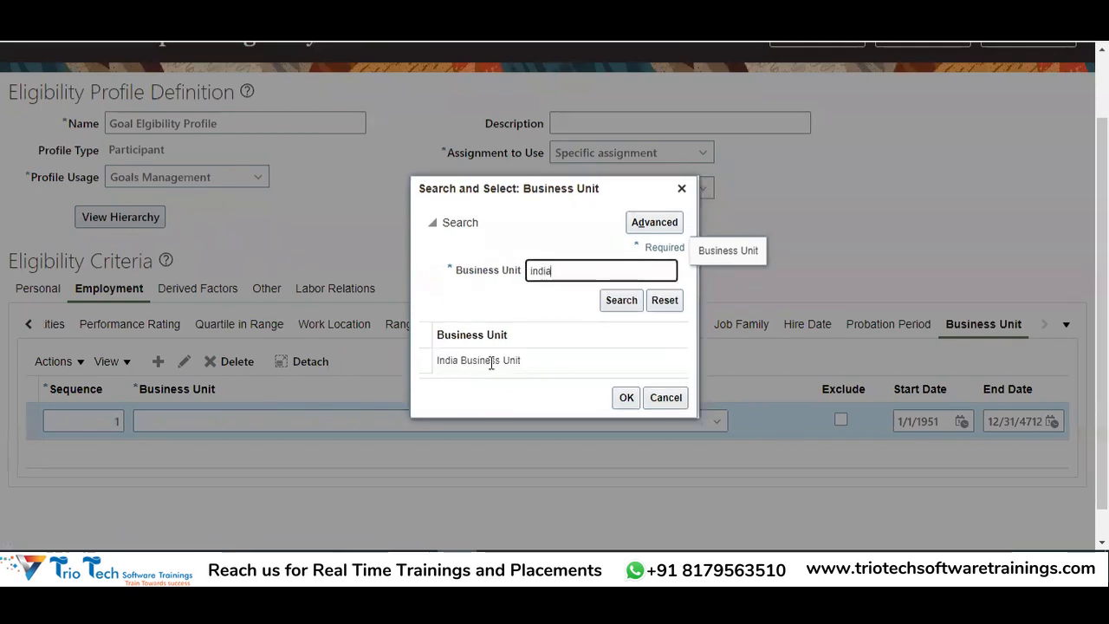
pyautogui.click(490, 360)
pyautogui.click(625, 397)
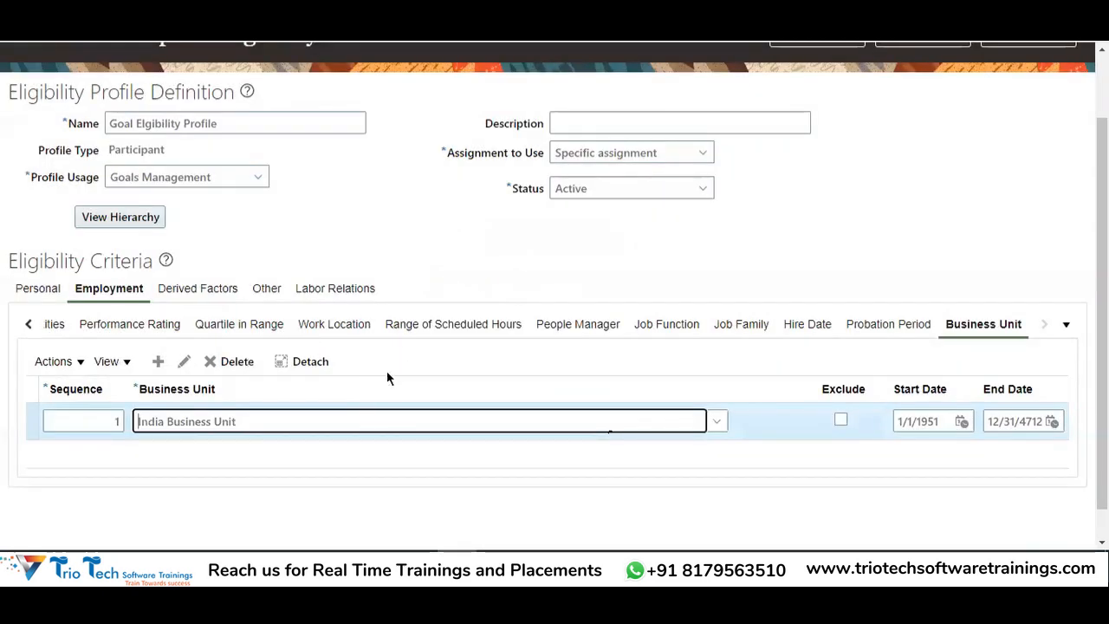
pyautogui.click(28, 324)
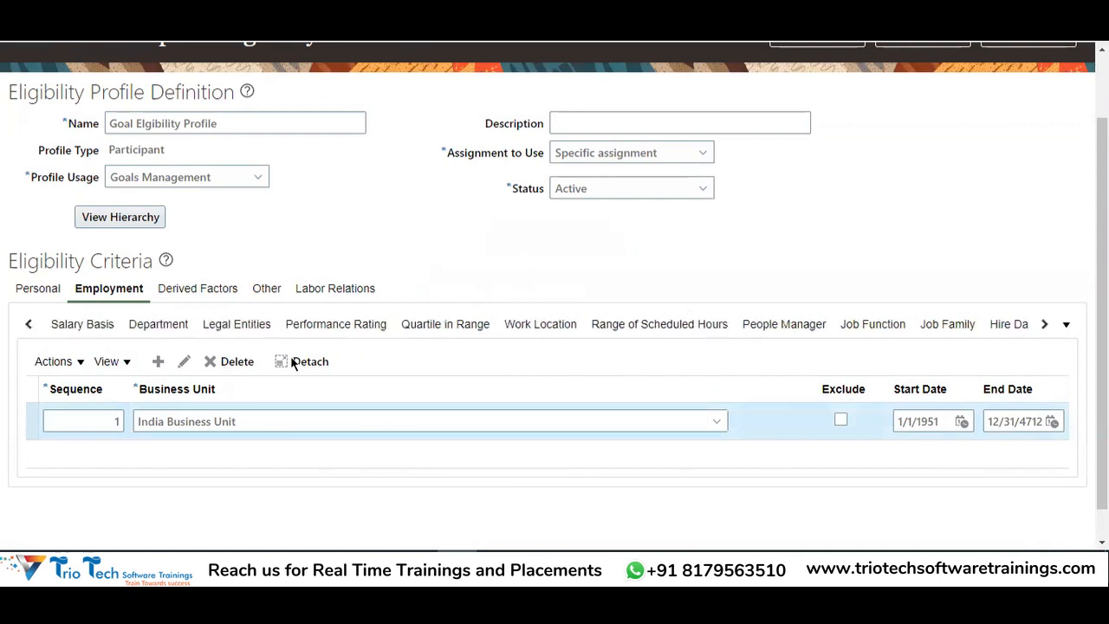
# Switch to the Position criteria, add a row and search positions for 'Payable'
pyautogui.click(32, 327)
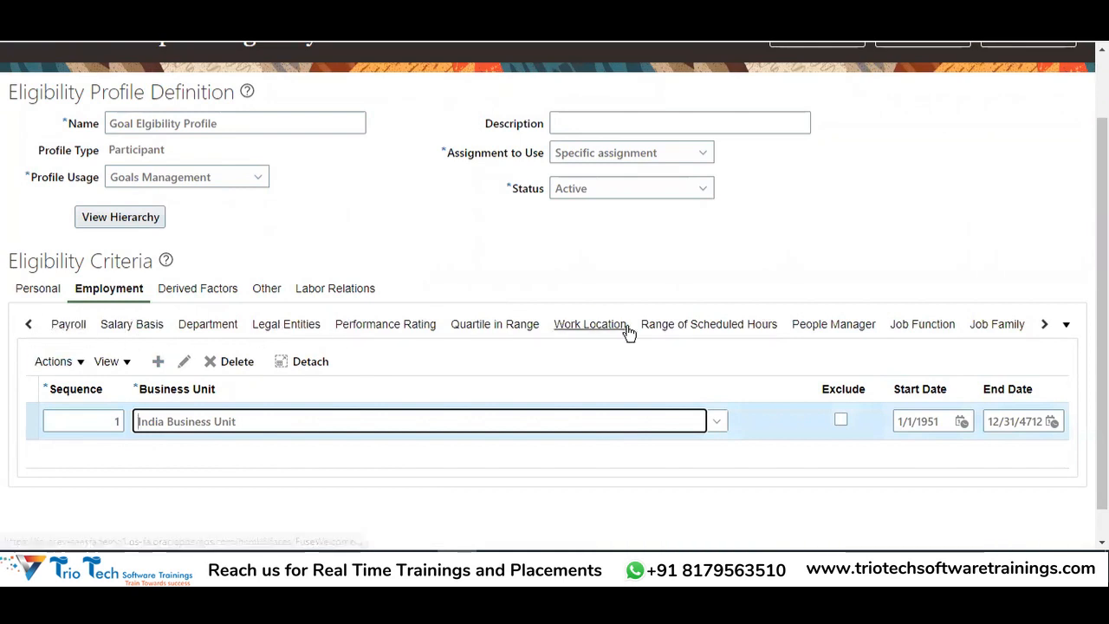
pyautogui.click(28, 324)
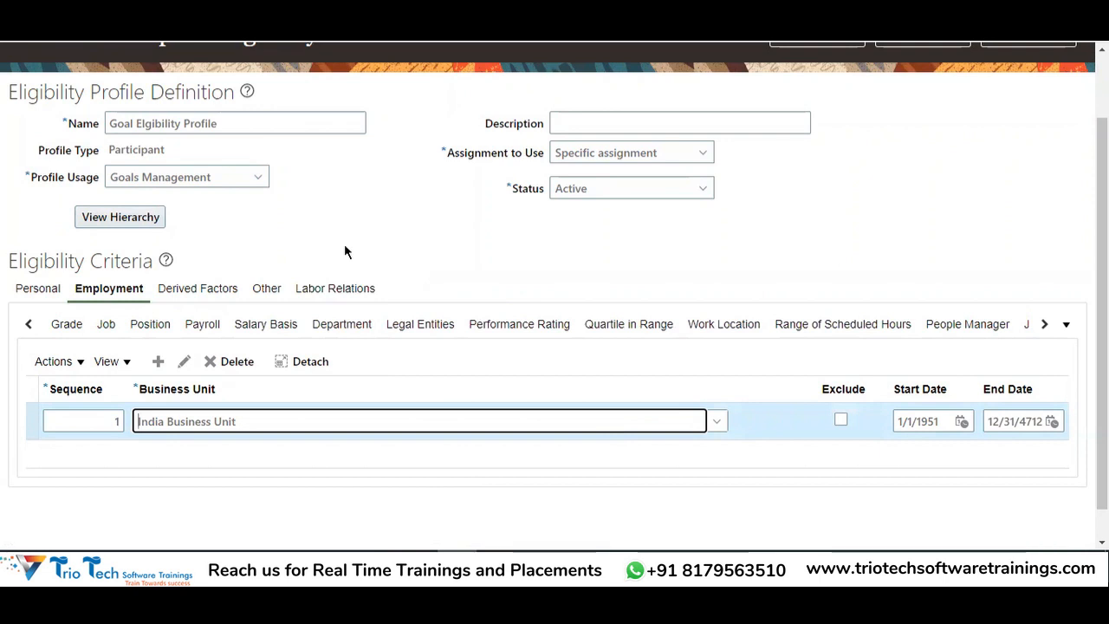
pyautogui.click(322, 26)
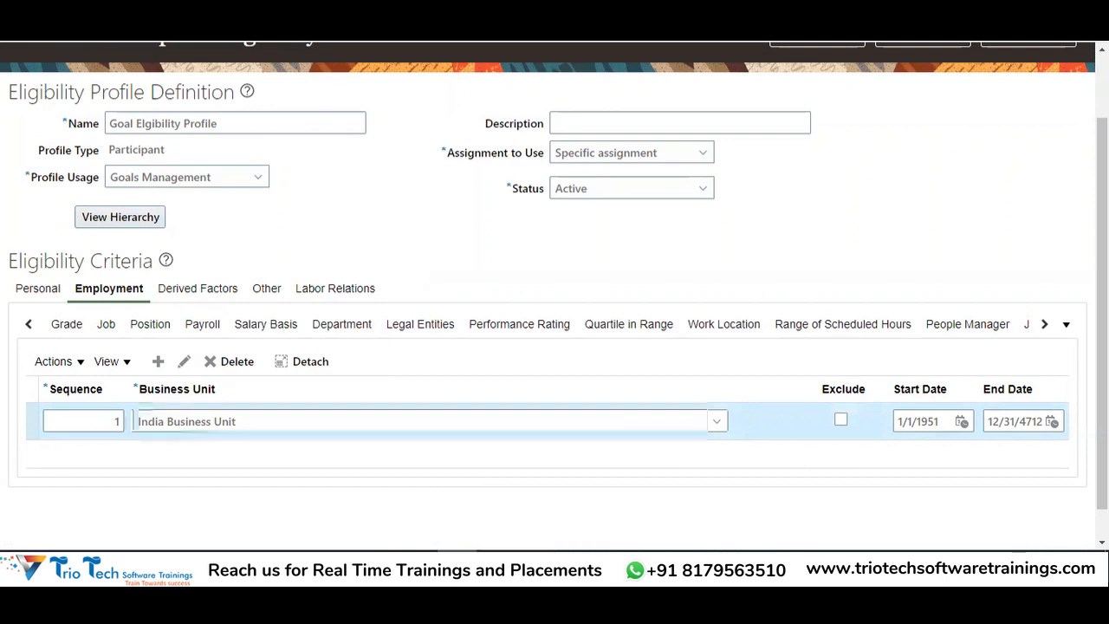
pyautogui.click(166, 326)
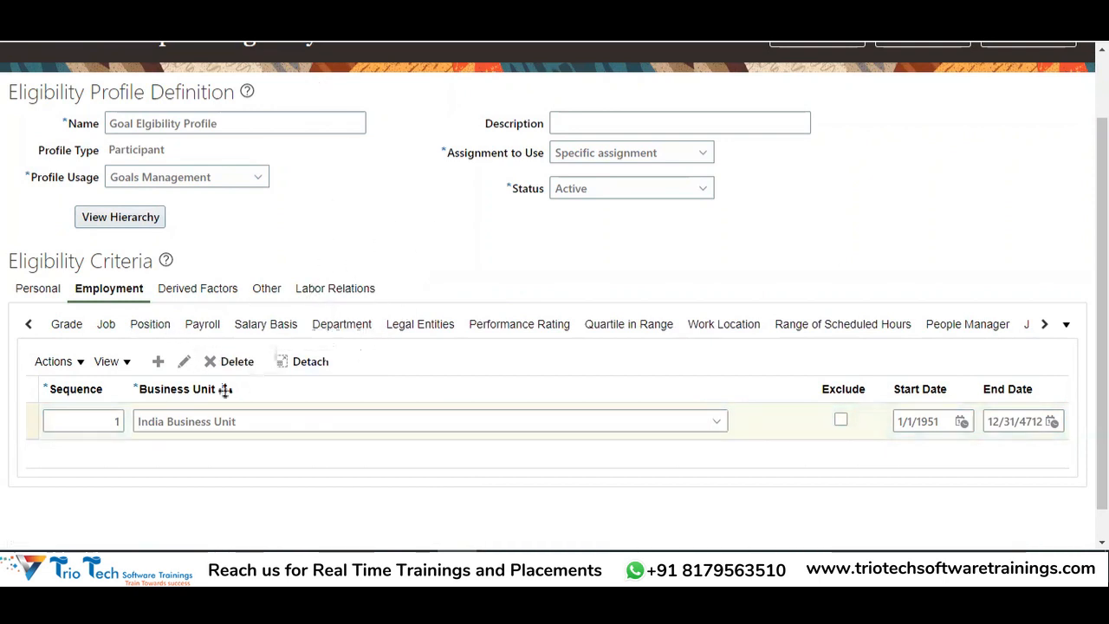
pyautogui.click(99, 362)
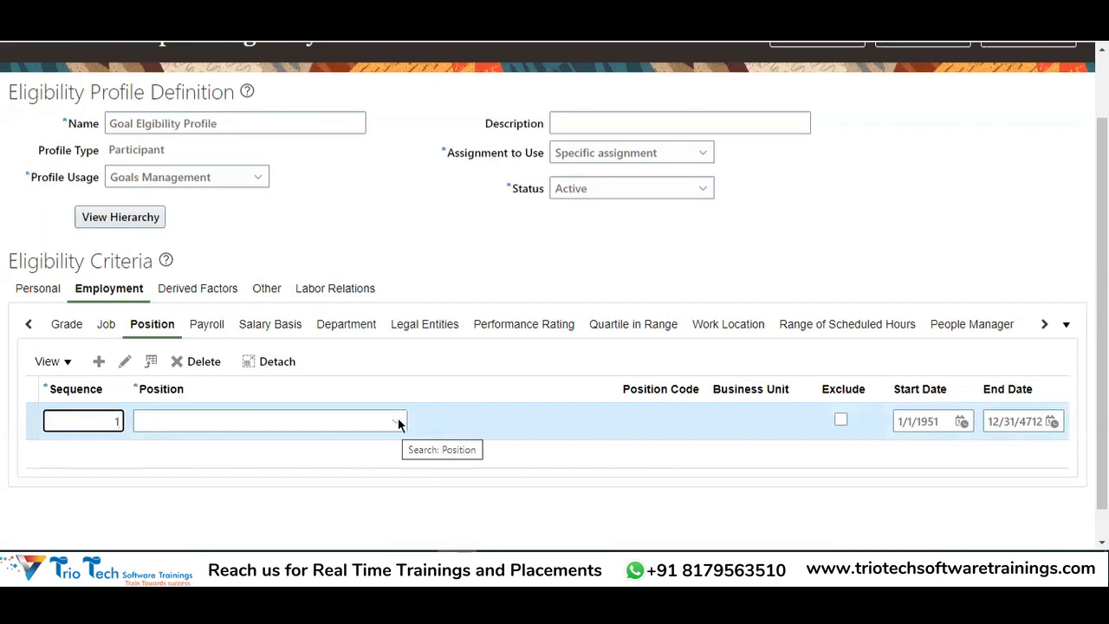
pyautogui.click(186, 430)
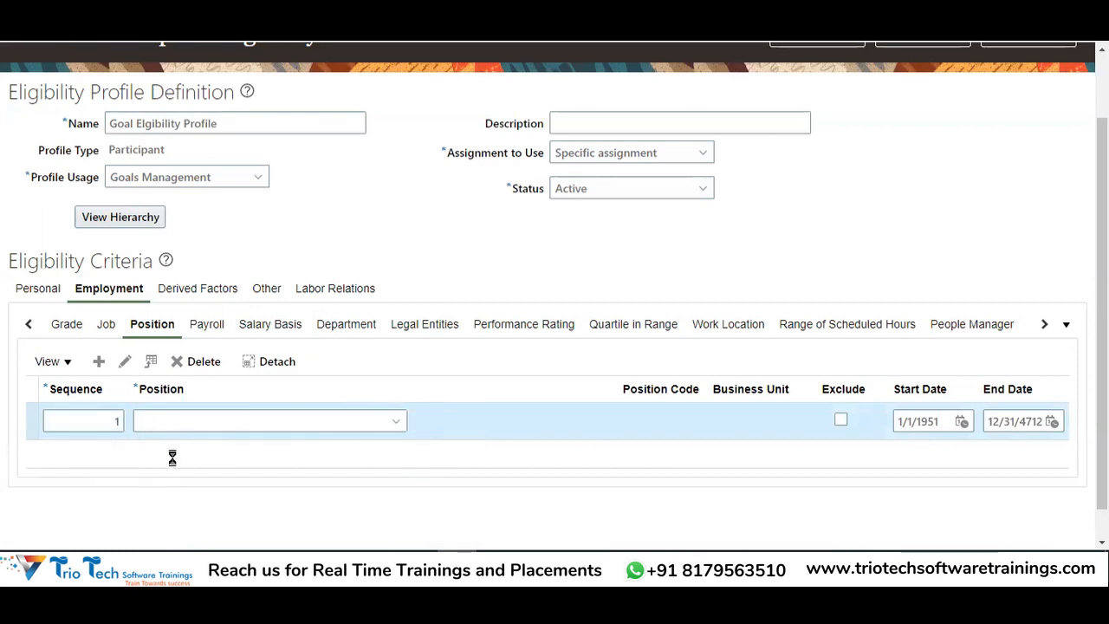
pyautogui.click(149, 395)
pyautogui.click(408, 231)
pyautogui.write('Payable')
pyautogui.press('Return')
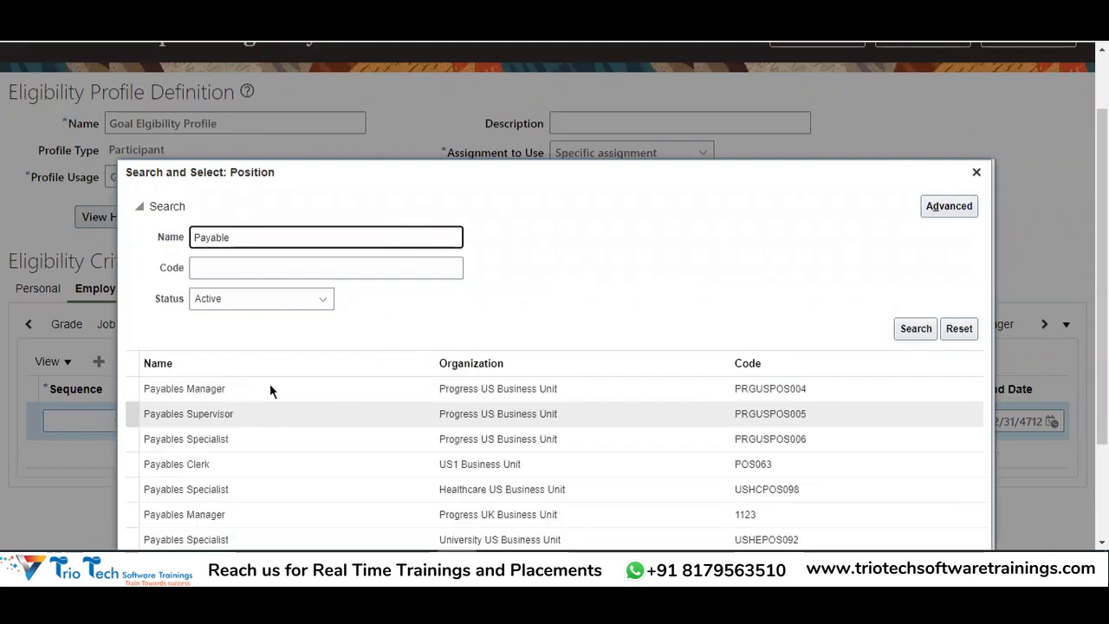
# Close the position search without a choice and delete the empty position row
pyautogui.scroll(-2, 269, 389)
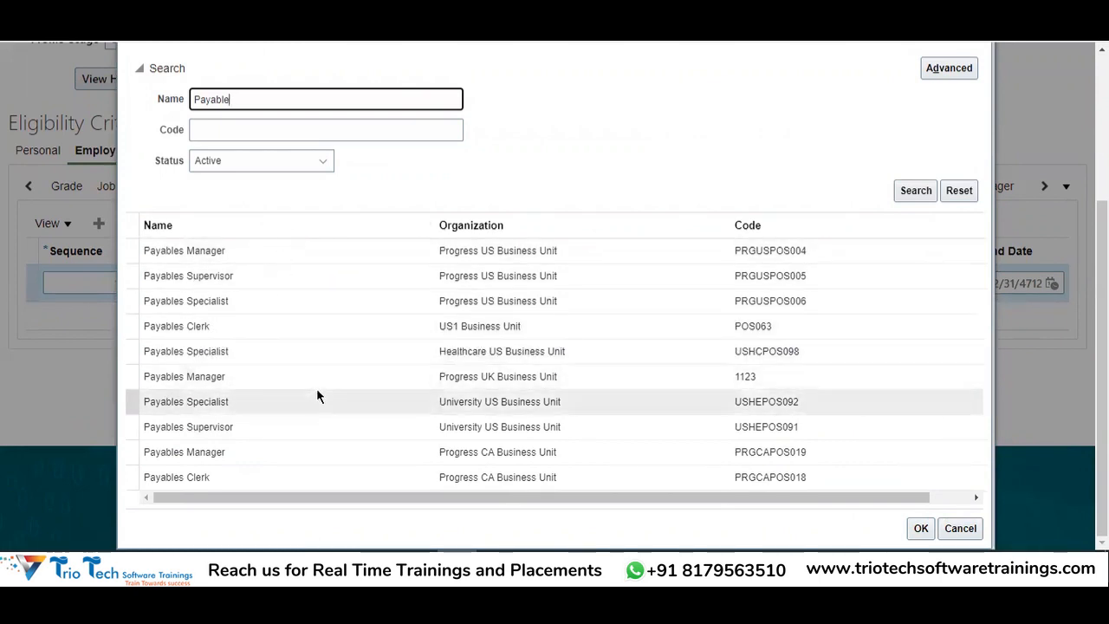
pyautogui.scroll(5, 418, 387)
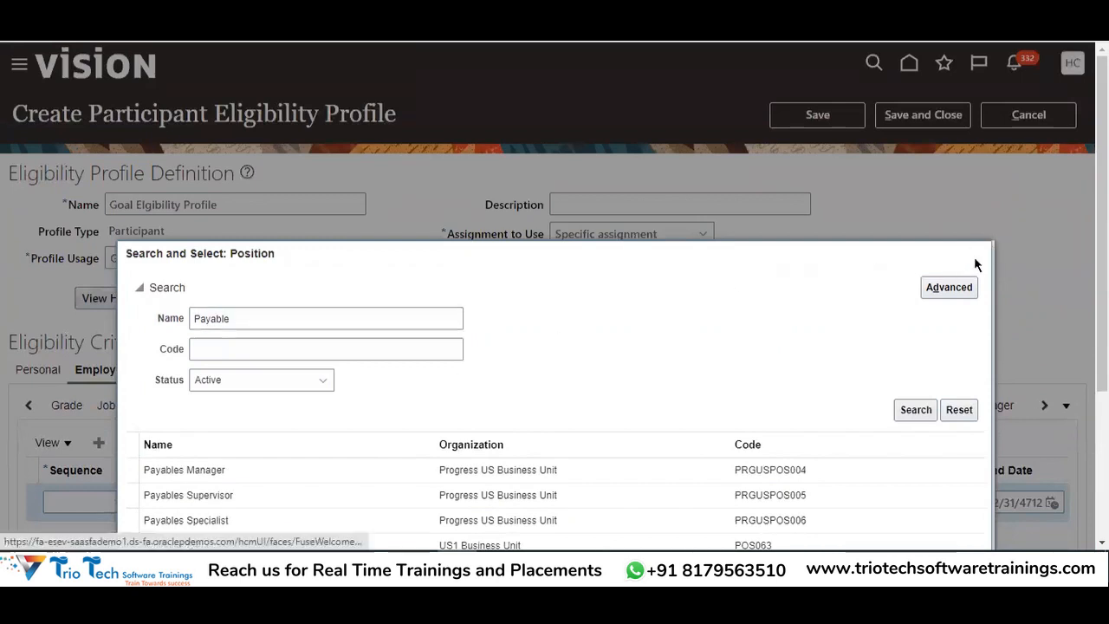
pyautogui.click(976, 253)
pyautogui.scroll(-3, 316, 381)
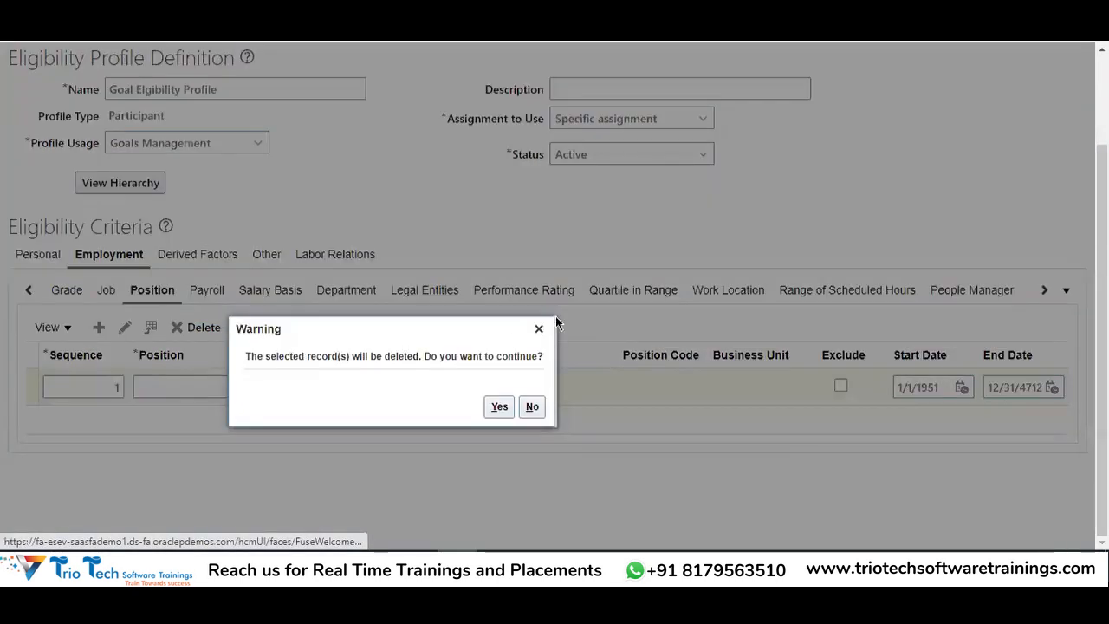
pyautogui.click(499, 405)
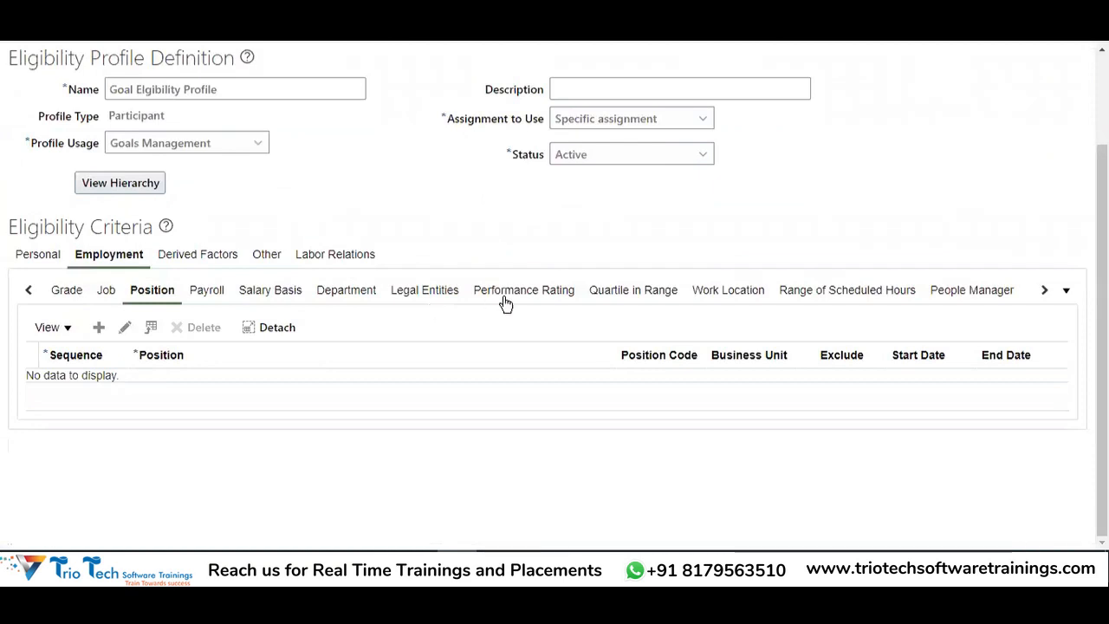
pyautogui.scroll(3, 500, 304)
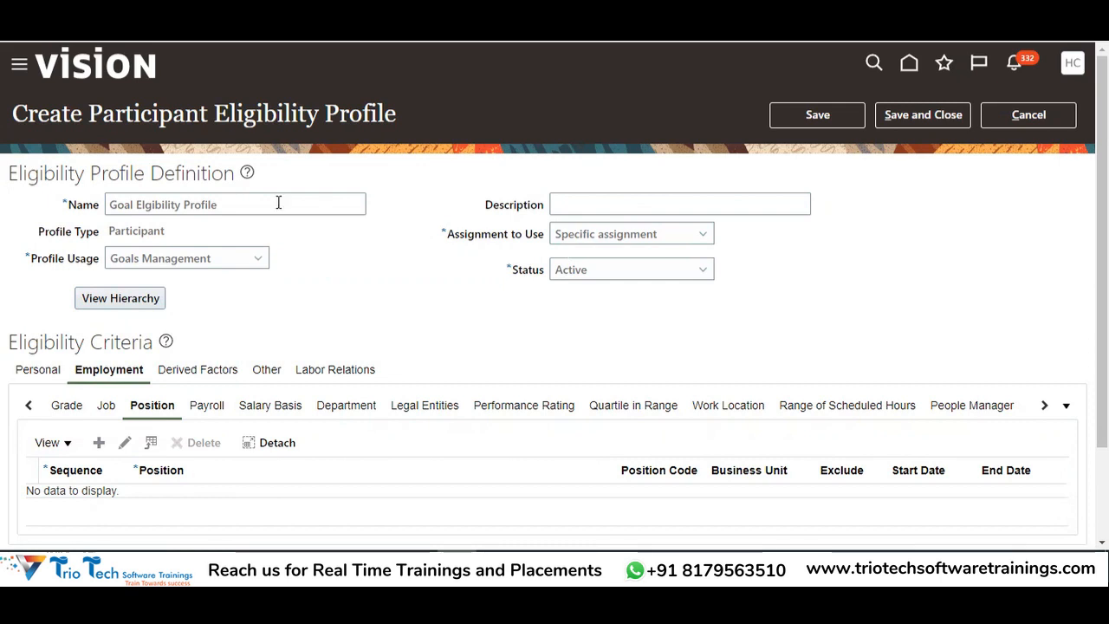
# Save and close the eligibility profile, then review the Create the Goal Plan step in Excel
pyautogui.click(908, 124)
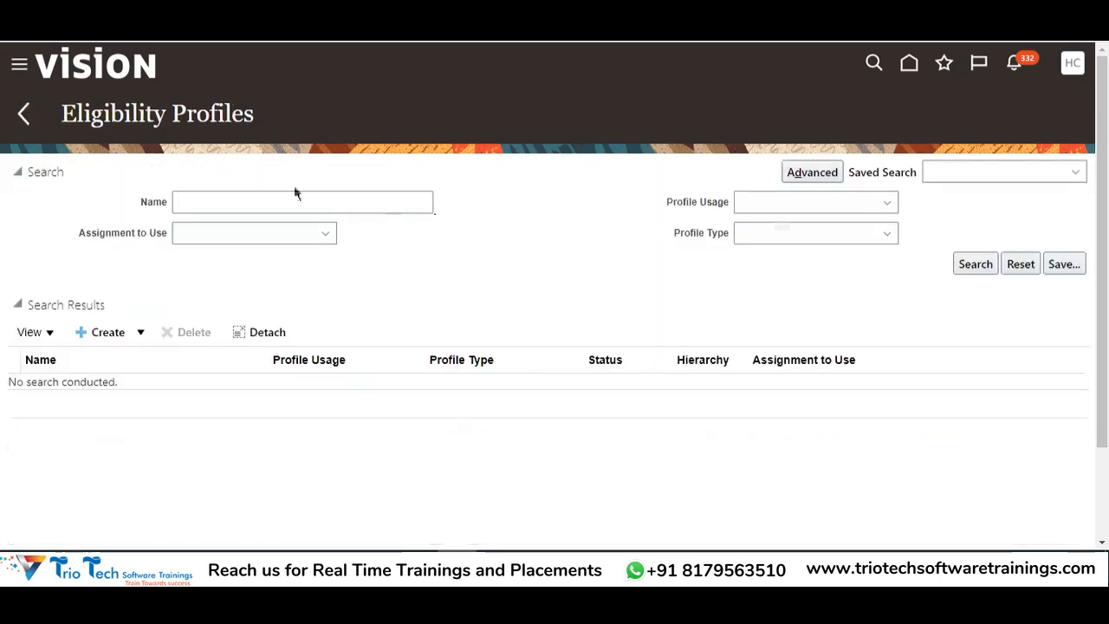
pyautogui.moveTo(104, 114); pyautogui.dragTo(253, 113)
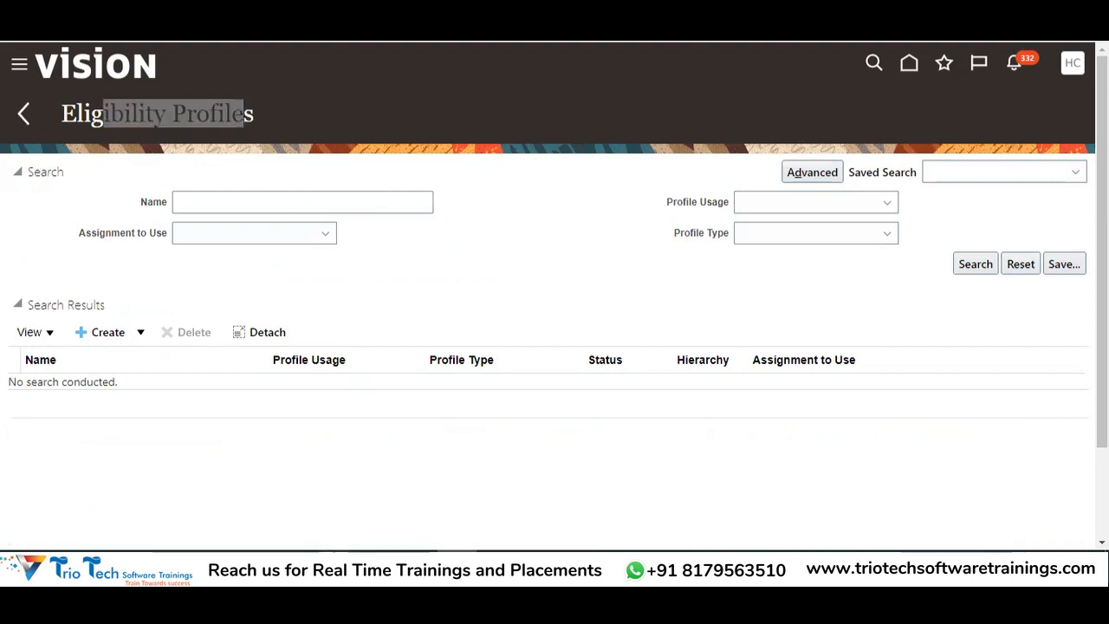
pyautogui.hotkey('alt', 'Tab')
pyautogui.moveTo(561, 229); pyautogui.dragTo(562, 353)
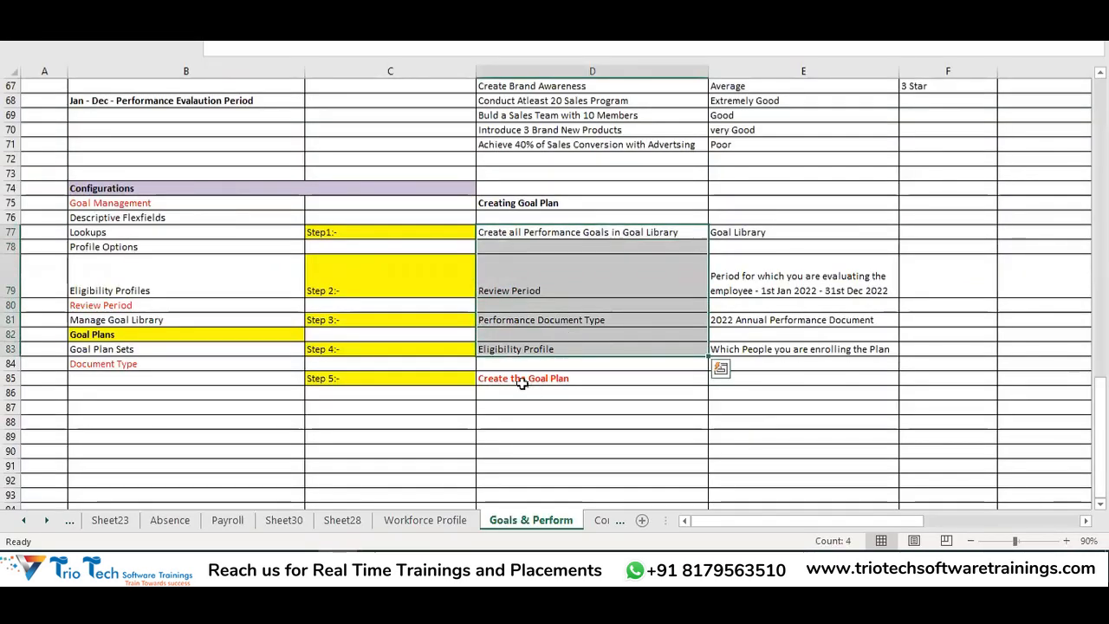
pyautogui.click(522, 381)
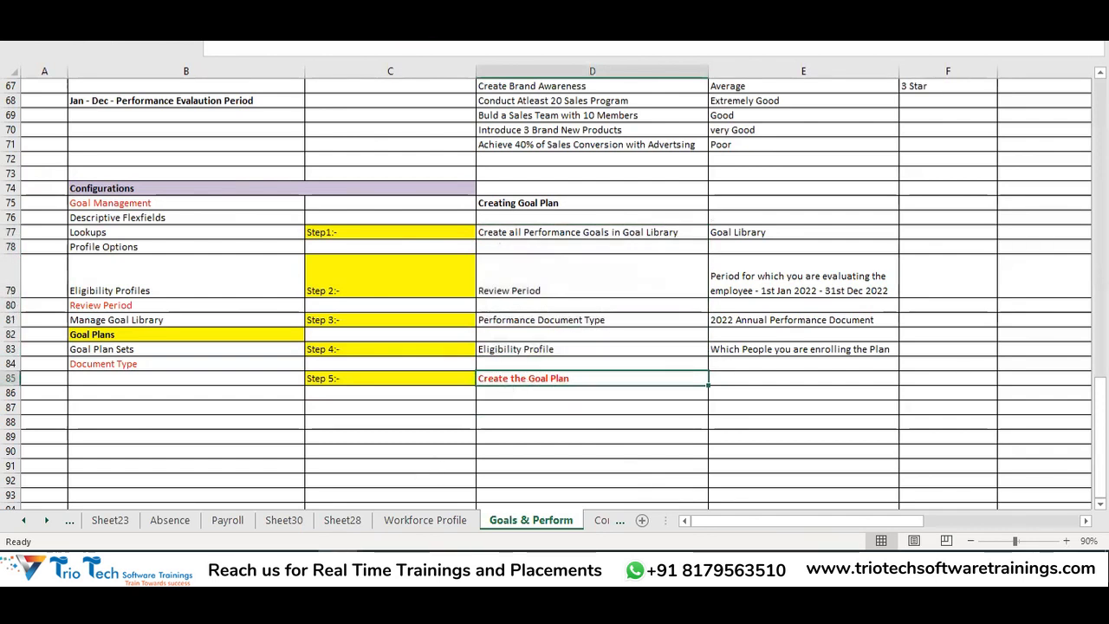
pyautogui.hotkey('alt', 'Tab')
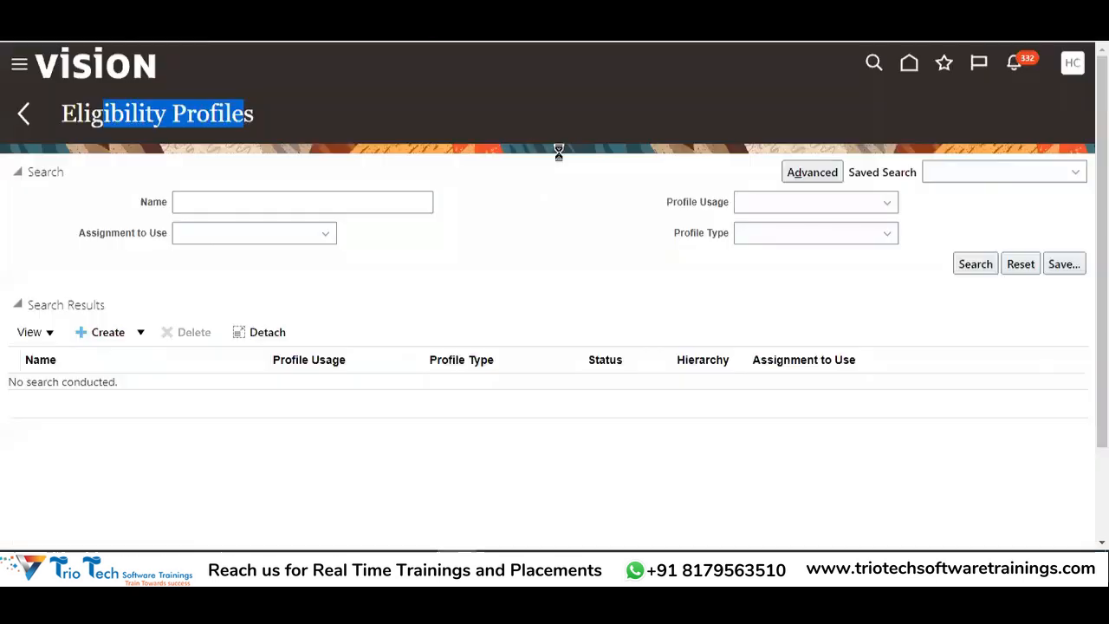
# Try Goal Plans, note the Access denied error, and open the user menu to sign out
pyautogui.doubleClick(98, 124)
pyautogui.scroll(-2, 505, 235)
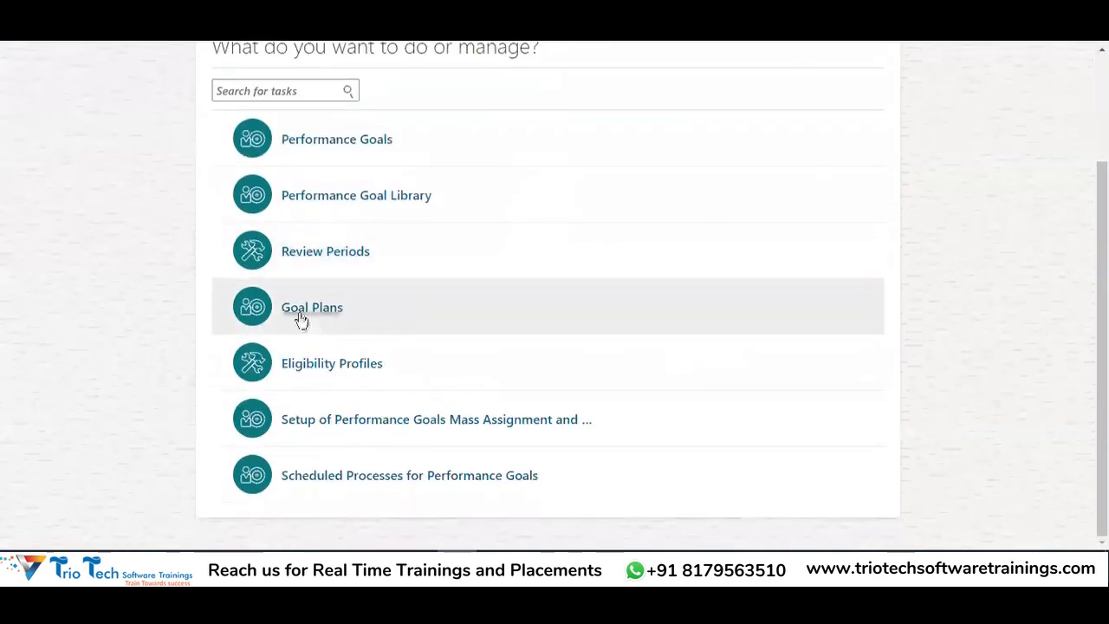
pyautogui.click(303, 317)
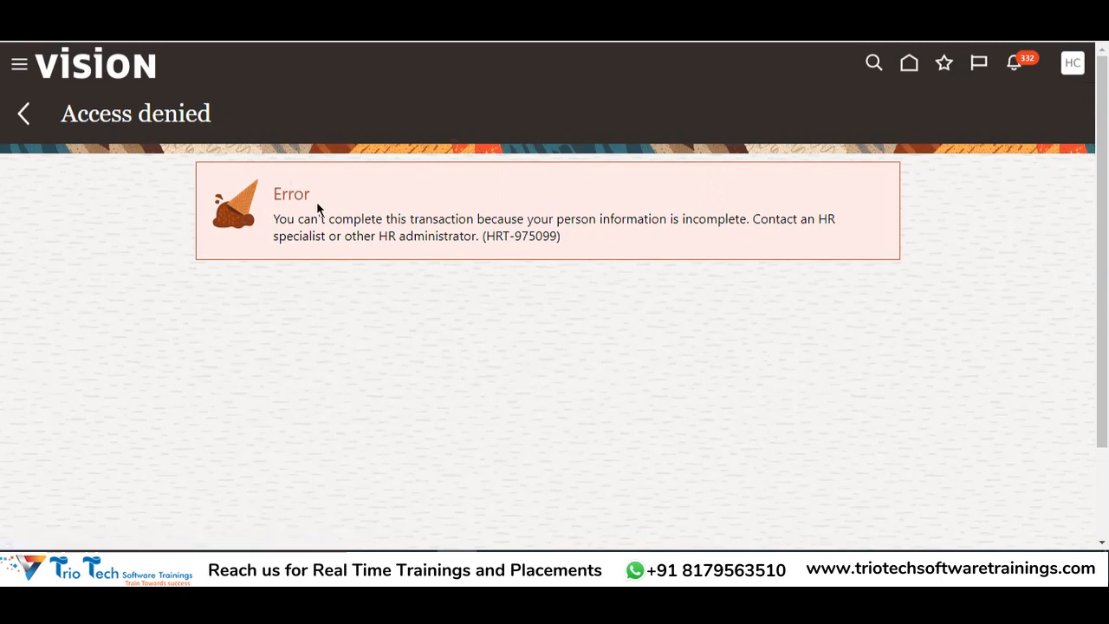
pyautogui.moveTo(85, 121); pyautogui.dragTo(198, 115)
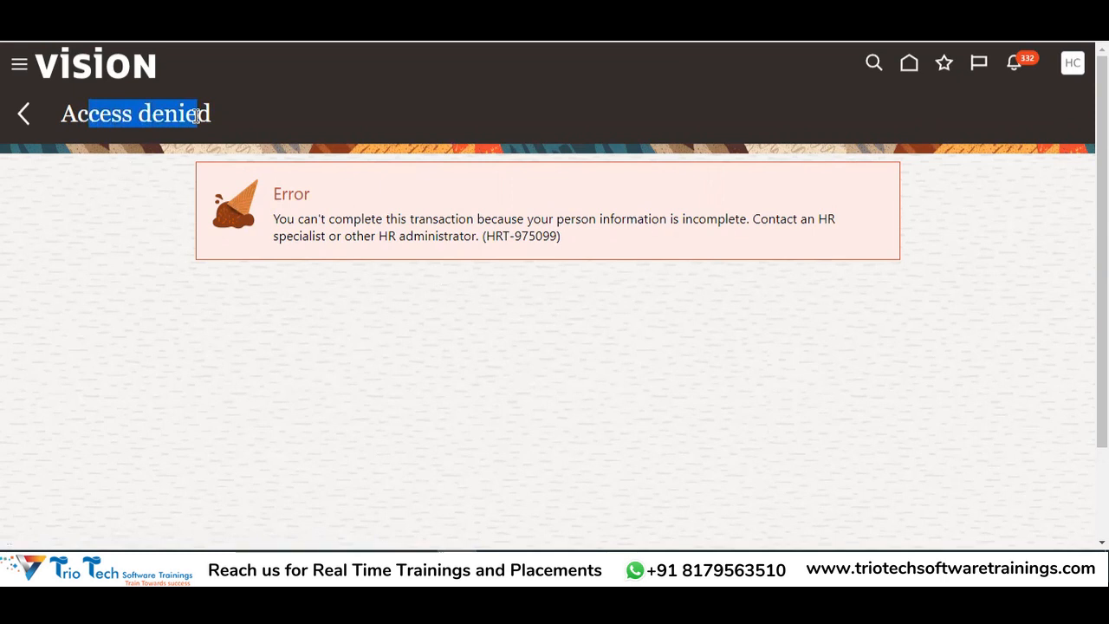
pyautogui.doubleClick(285, 196)
pyautogui.moveTo(285, 223); pyautogui.dragTo(825, 243)
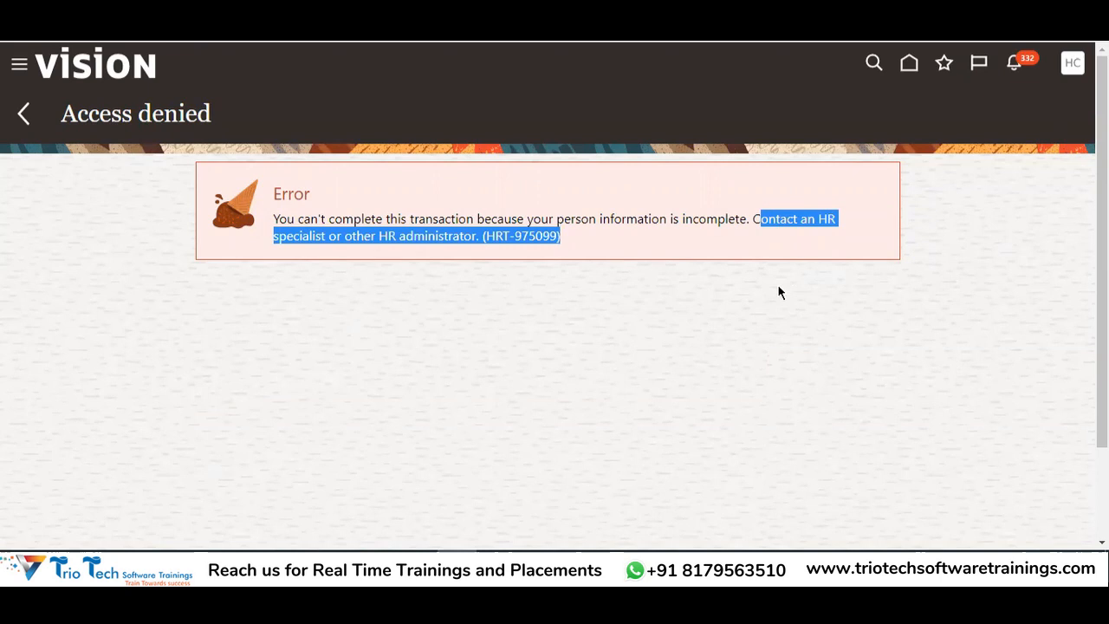
pyautogui.hotkey('alt', 'Tab')
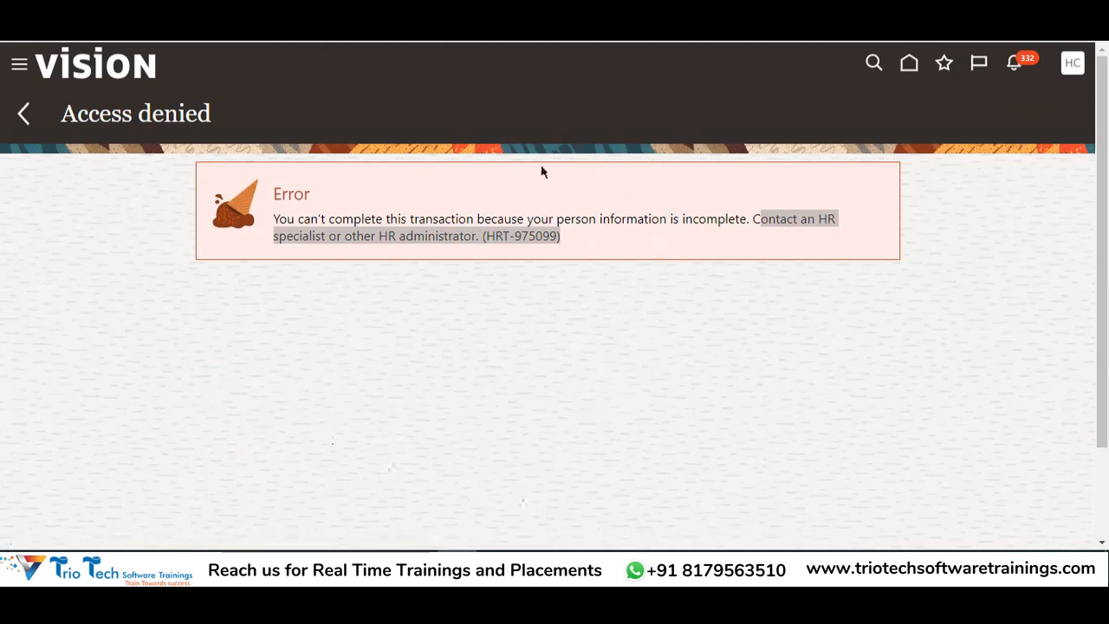
pyautogui.click(1072, 70)
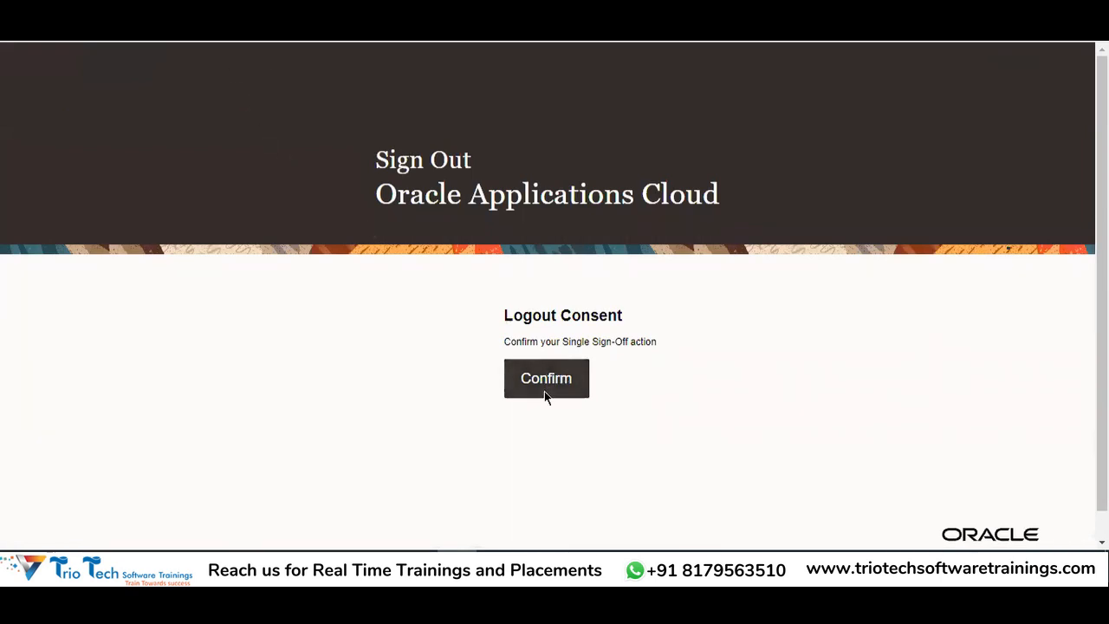
# Confirm sign-out and sign back in as another saved user with that user's password
pyautogui.click(554, 373)
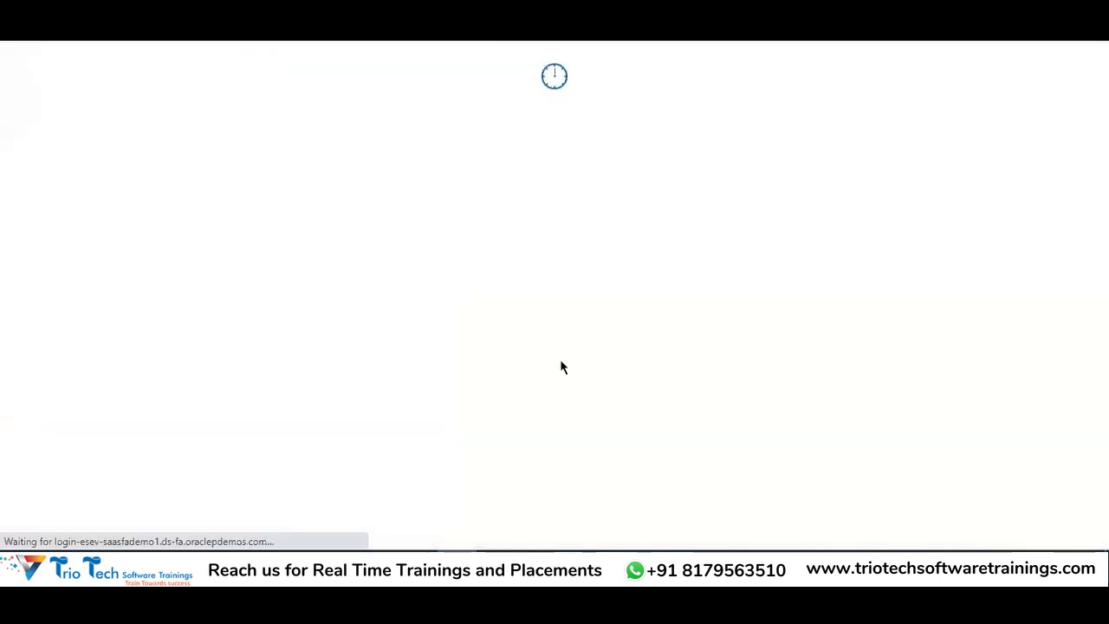
pyautogui.moveTo(532, 325); pyautogui.dragTo(385, 327)
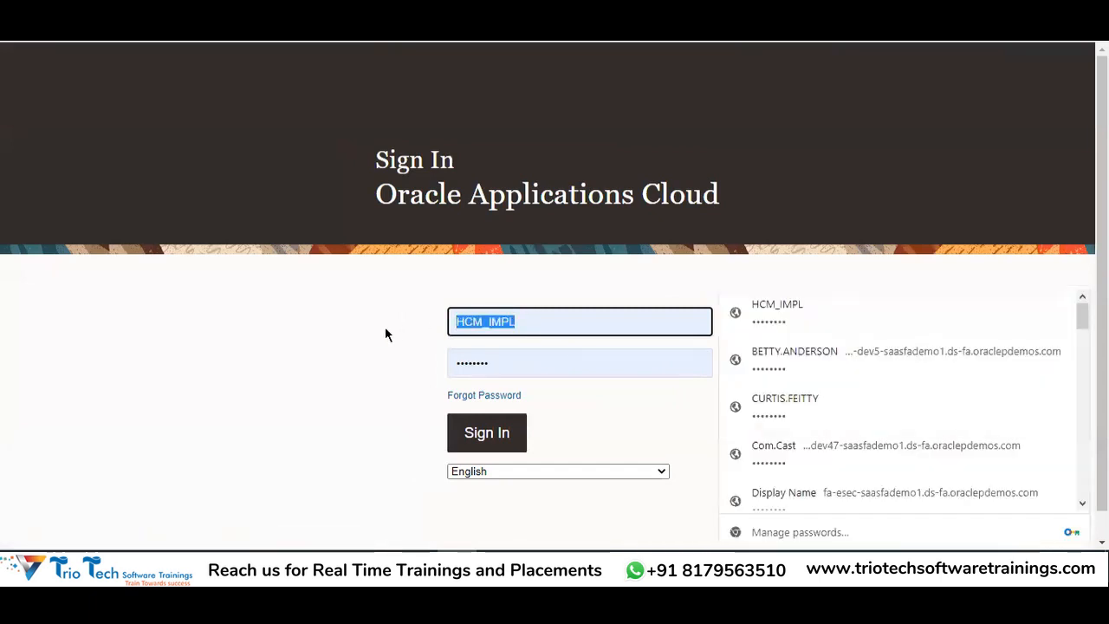
pyautogui.write('curt')
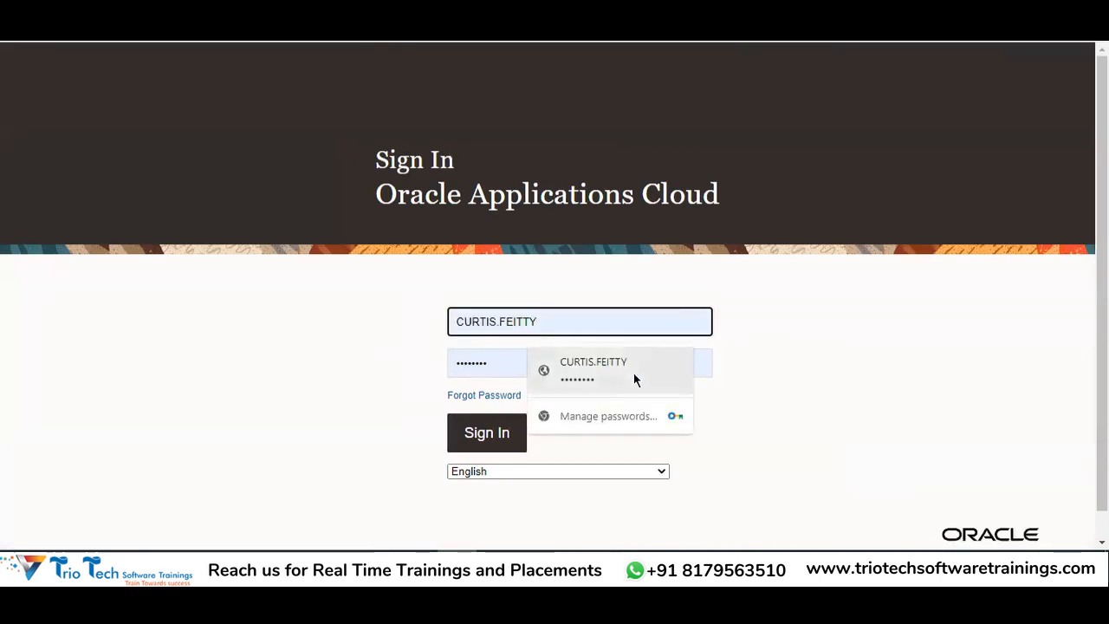
pyautogui.click(634, 373)
pyautogui.moveTo(504, 373); pyautogui.dragTo(398, 354)
pyautogui.press('BackSpace')
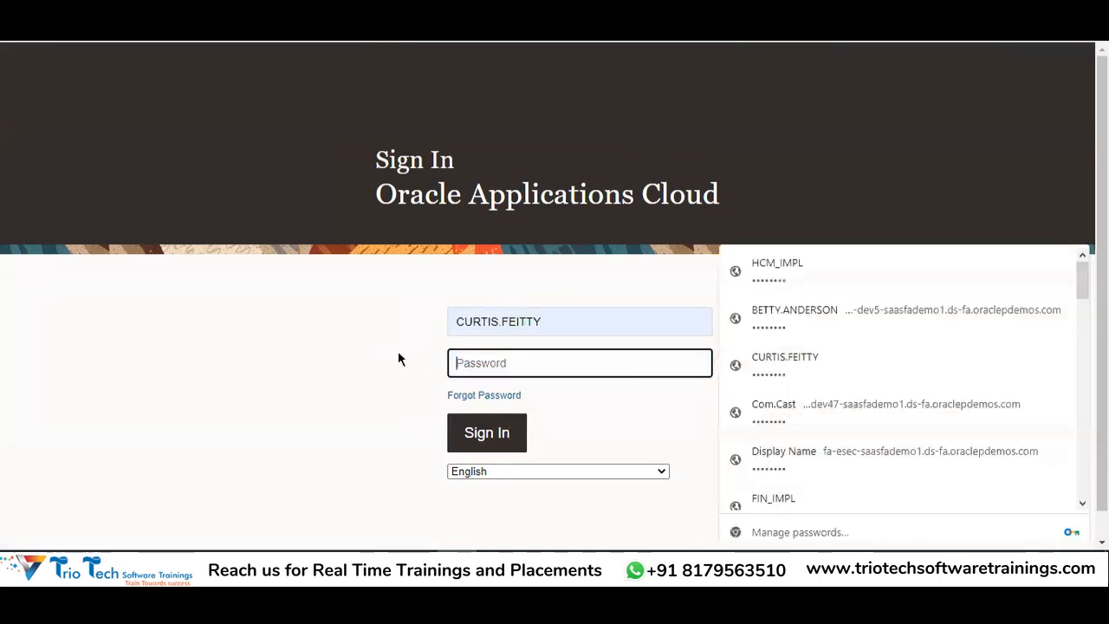
pyautogui.write('••••••••')
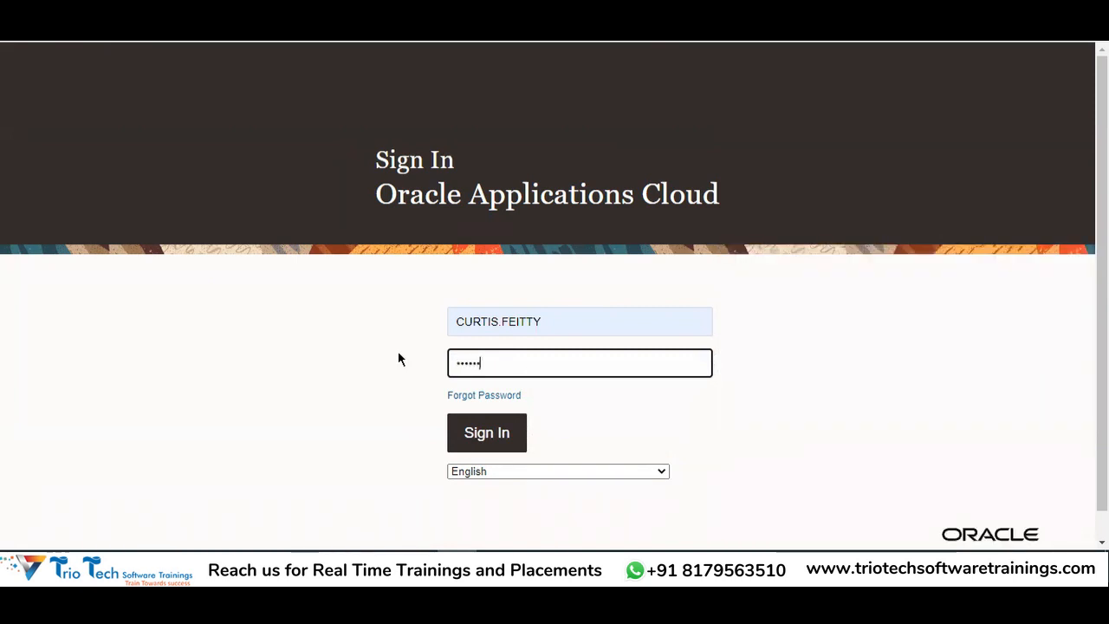
pyautogui.click(475, 442)
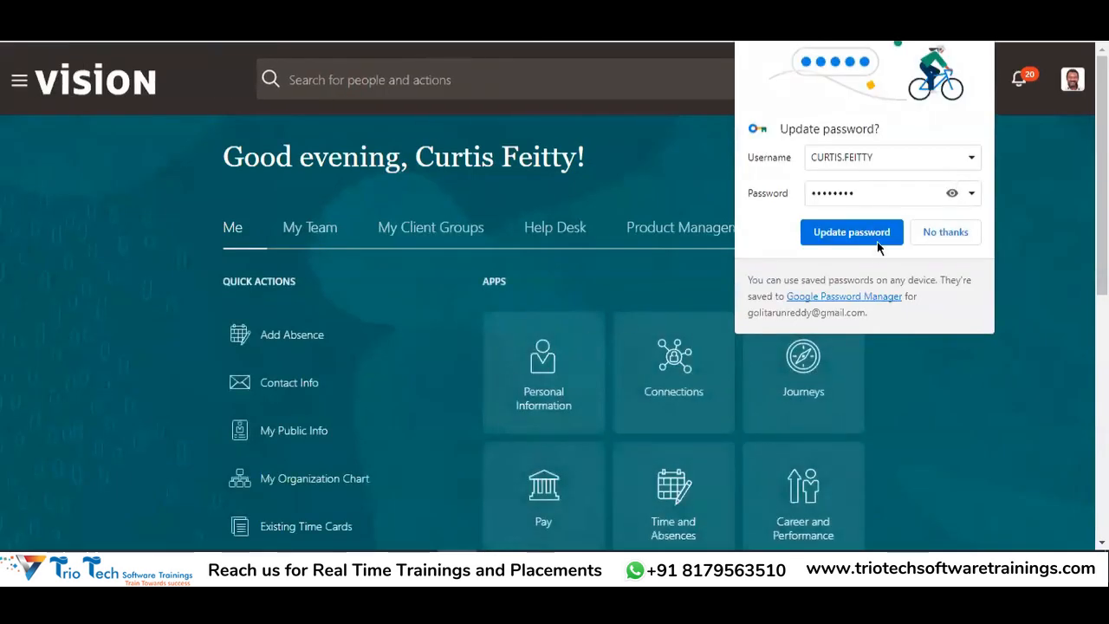
pyautogui.click(853, 243)
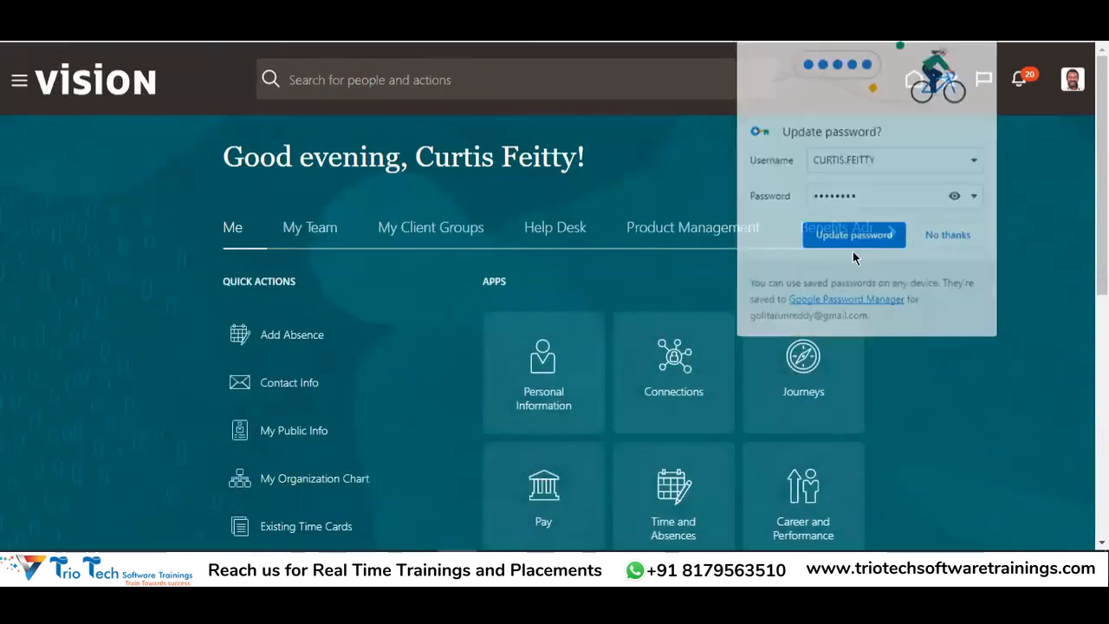
# From My Client Groups, open the Goal Plans page and add a new plan under Other Plans
pyautogui.click(431, 228)
pyautogui.scroll(-4, 738, 234)
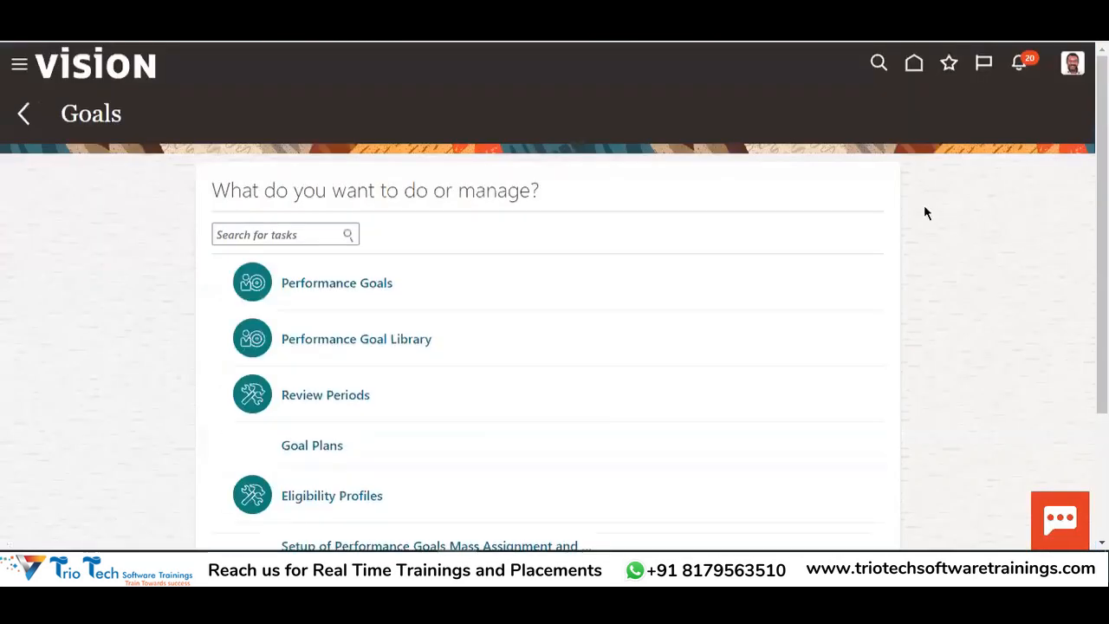
pyautogui.scroll(-2, 999, 201)
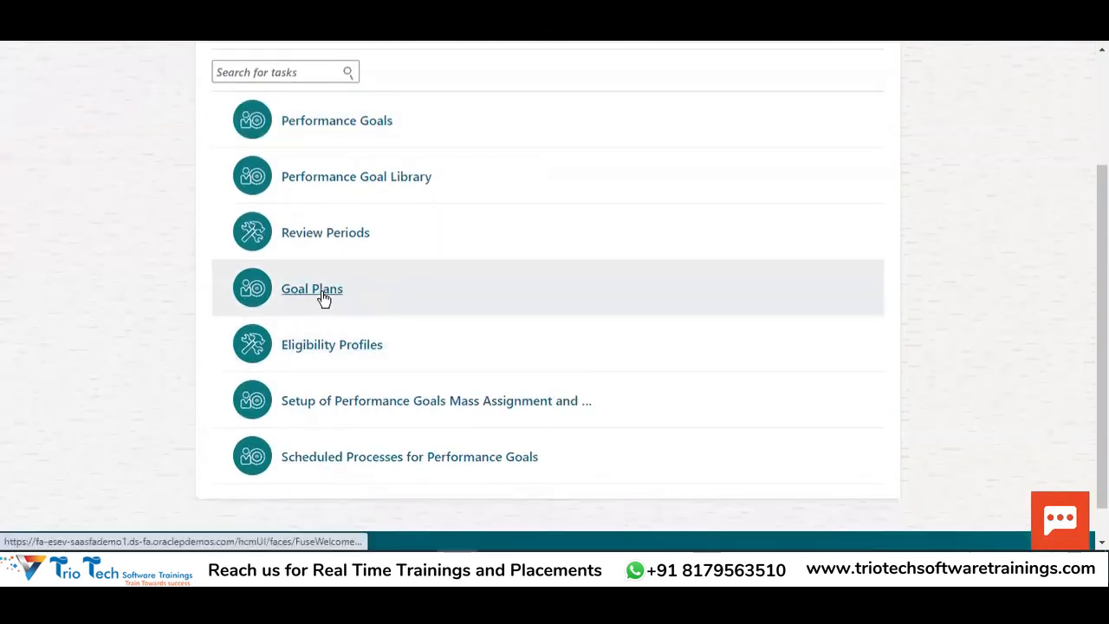
pyautogui.click(322, 291)
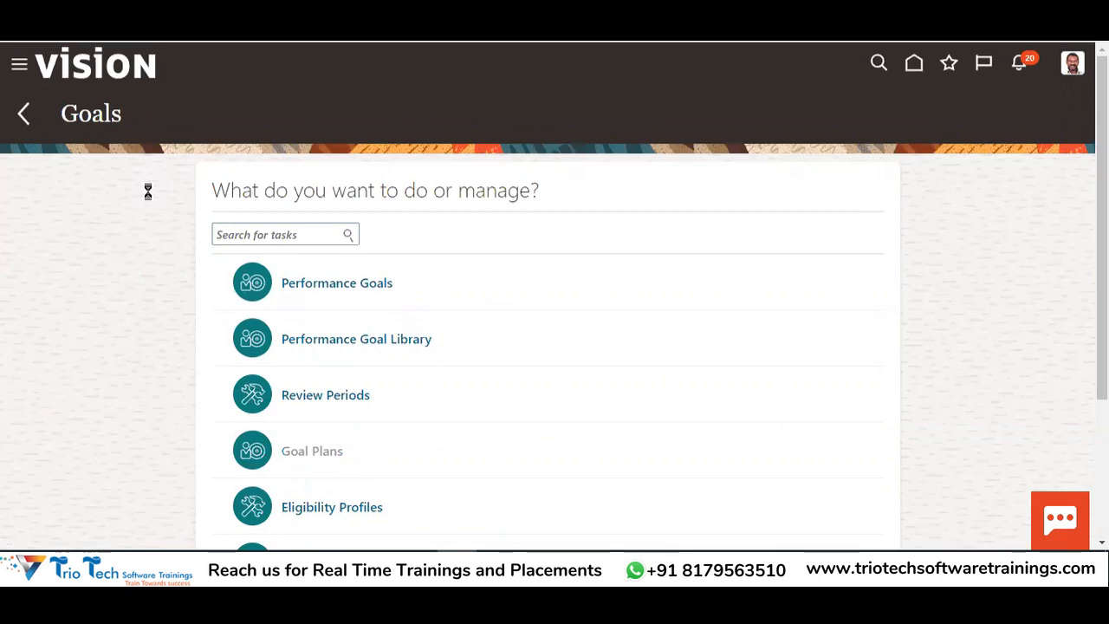
pyautogui.moveTo(62, 116); pyautogui.dragTo(164, 117)
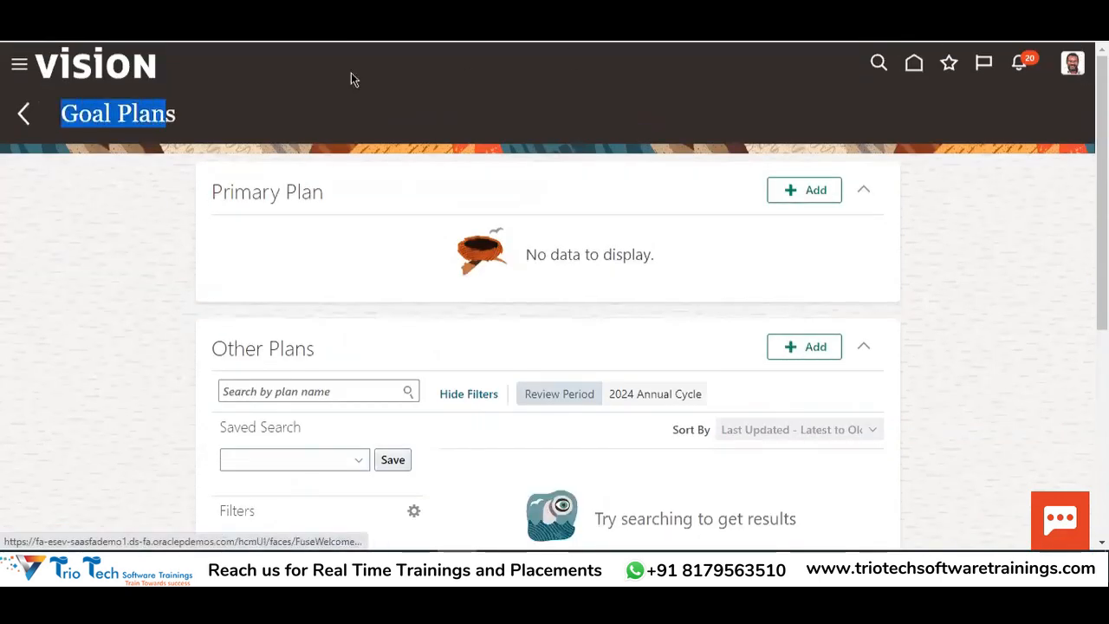
pyautogui.click(272, 33)
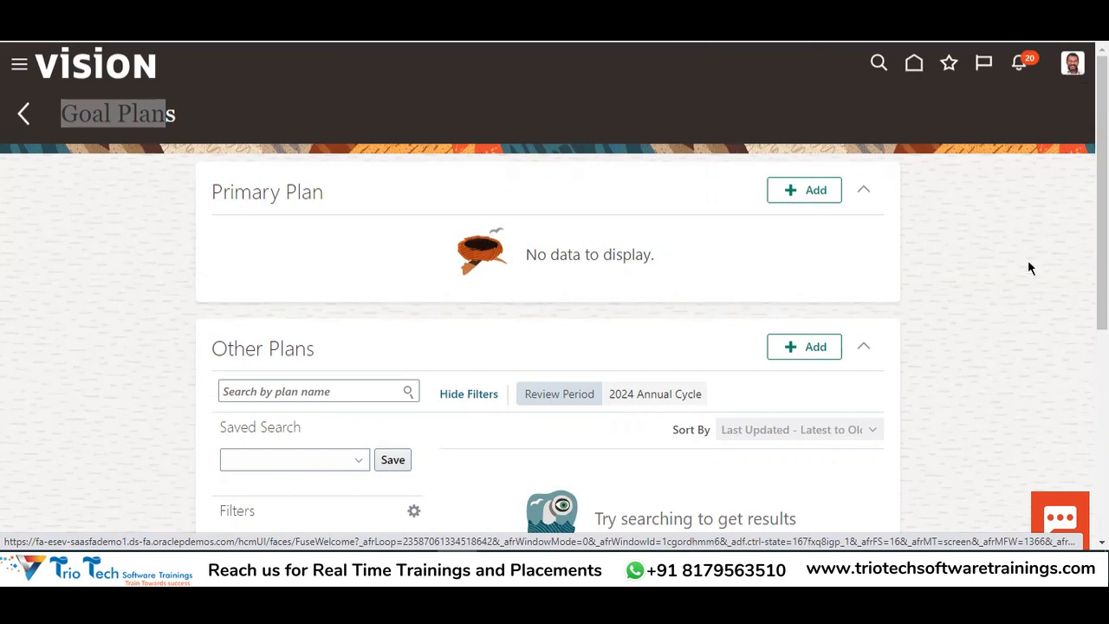
pyautogui.click(80, 309)
pyautogui.moveTo(87, 119); pyautogui.dragTo(138, 120)
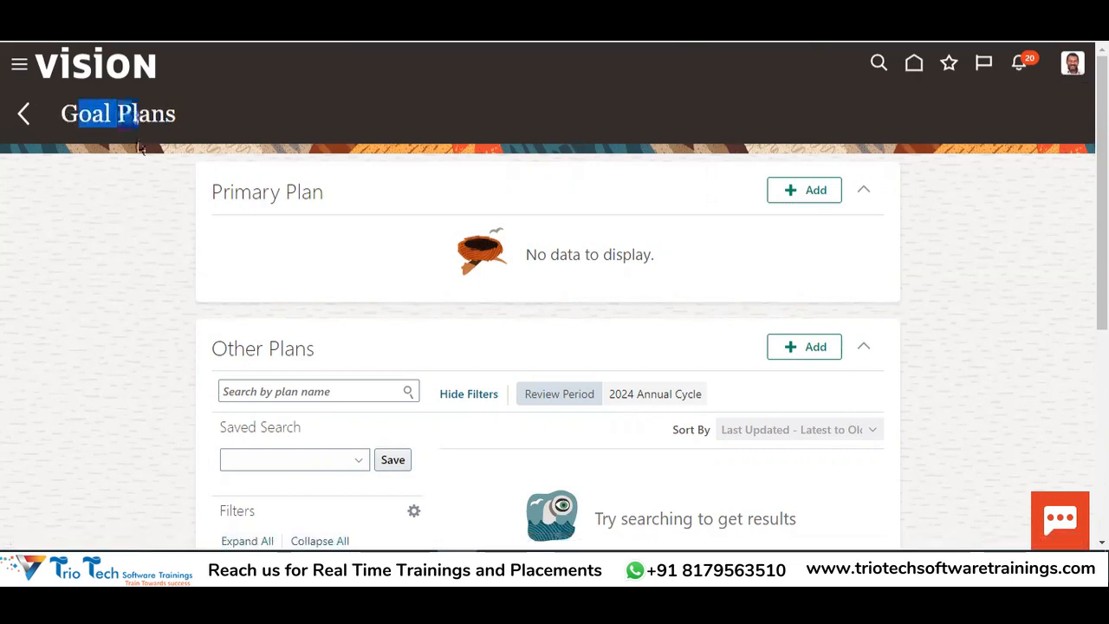
pyautogui.scroll(-1, 300, 299)
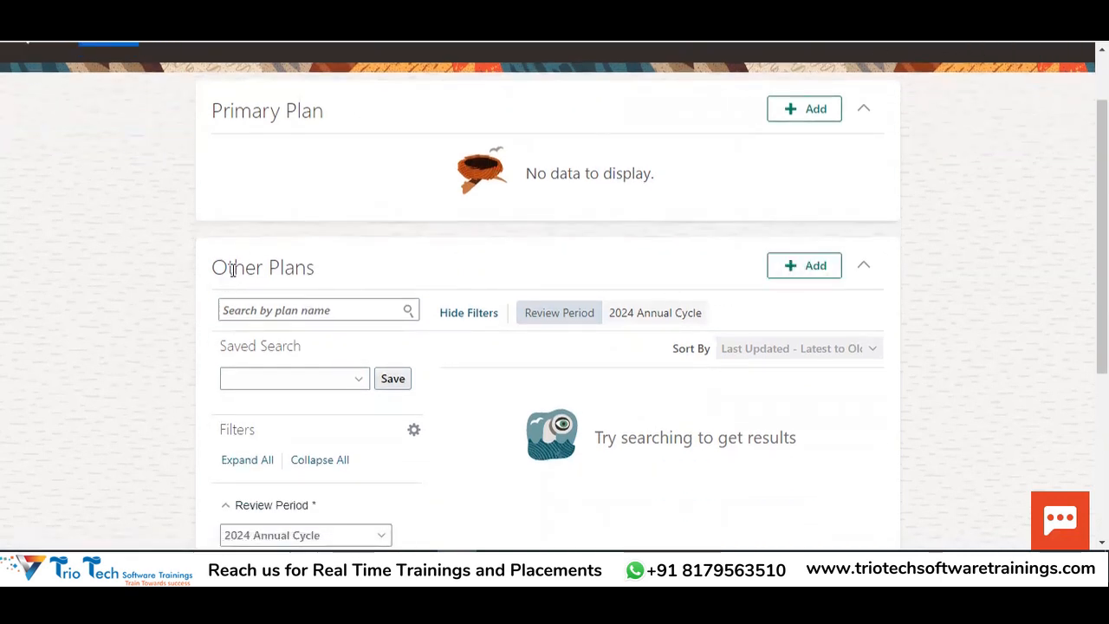
pyautogui.moveTo(236, 275); pyautogui.dragTo(316, 279)
pyautogui.click(803, 265)
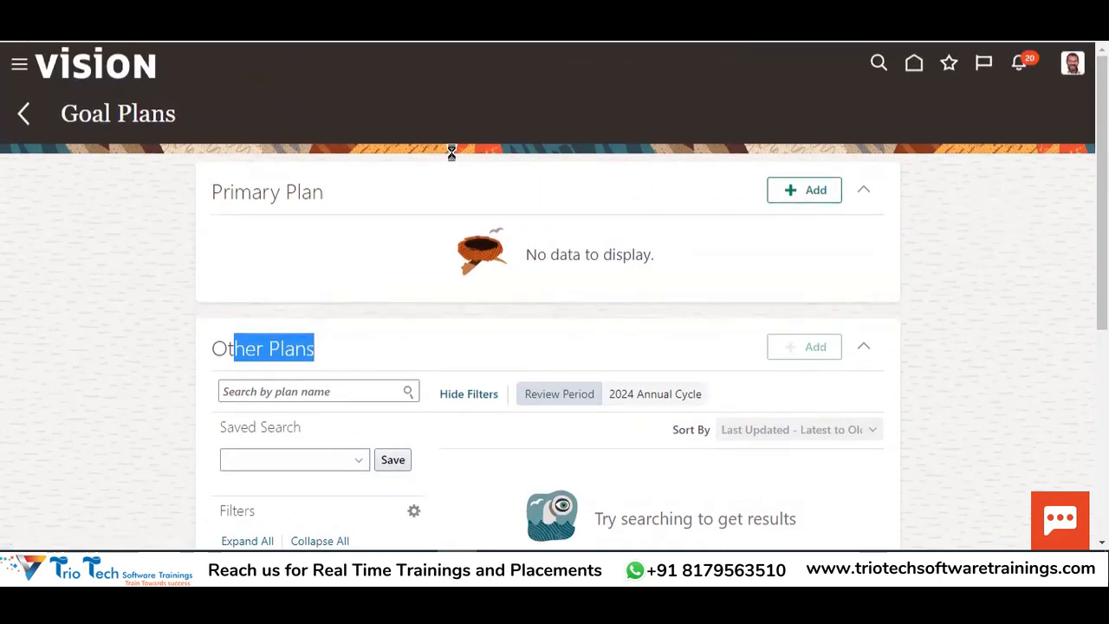
pyautogui.moveTo(19, 114); pyautogui.dragTo(160, 114)
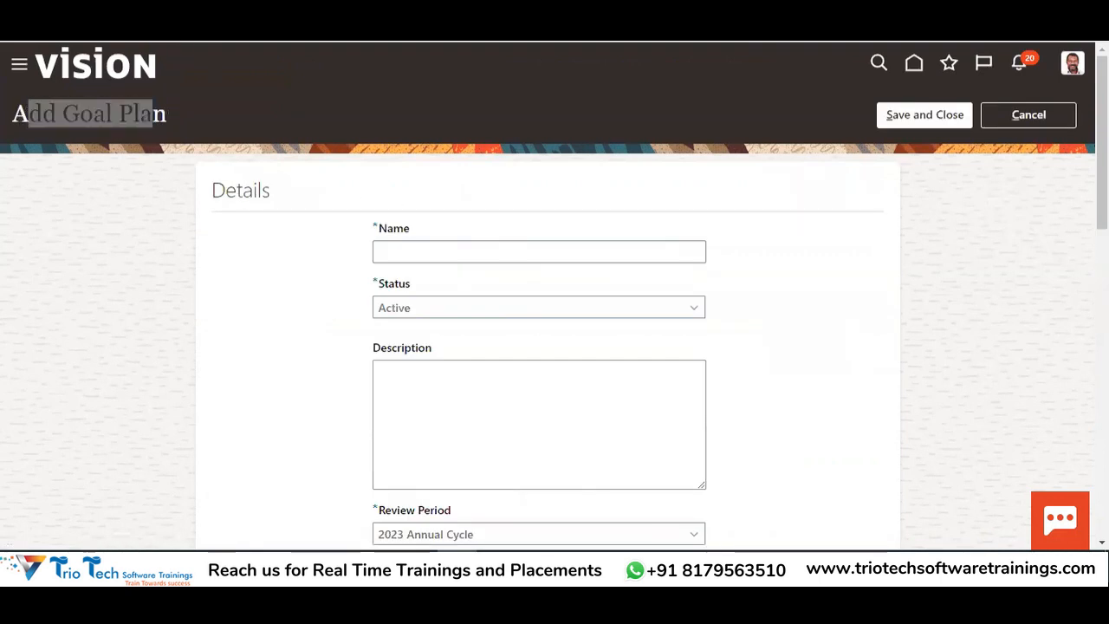
# Enter '2022 Goal Plan TATA' as both the plan name and its description
pyautogui.click(418, 246)
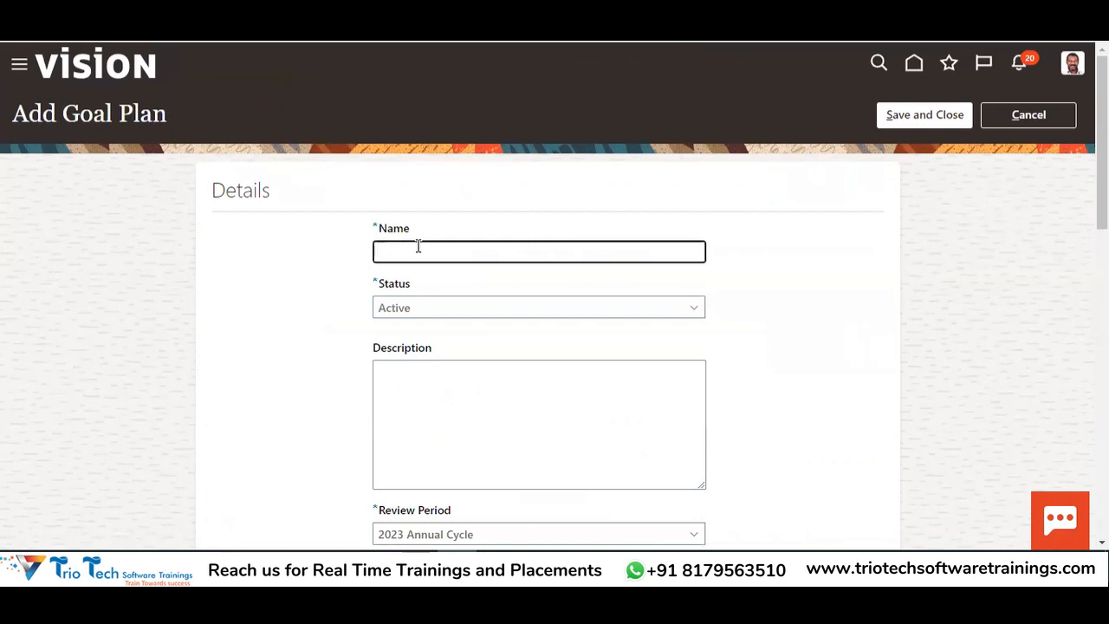
pyautogui.write('2022 Goal')
pyautogui.write(' Pla')
pyautogui.write('n Pr')
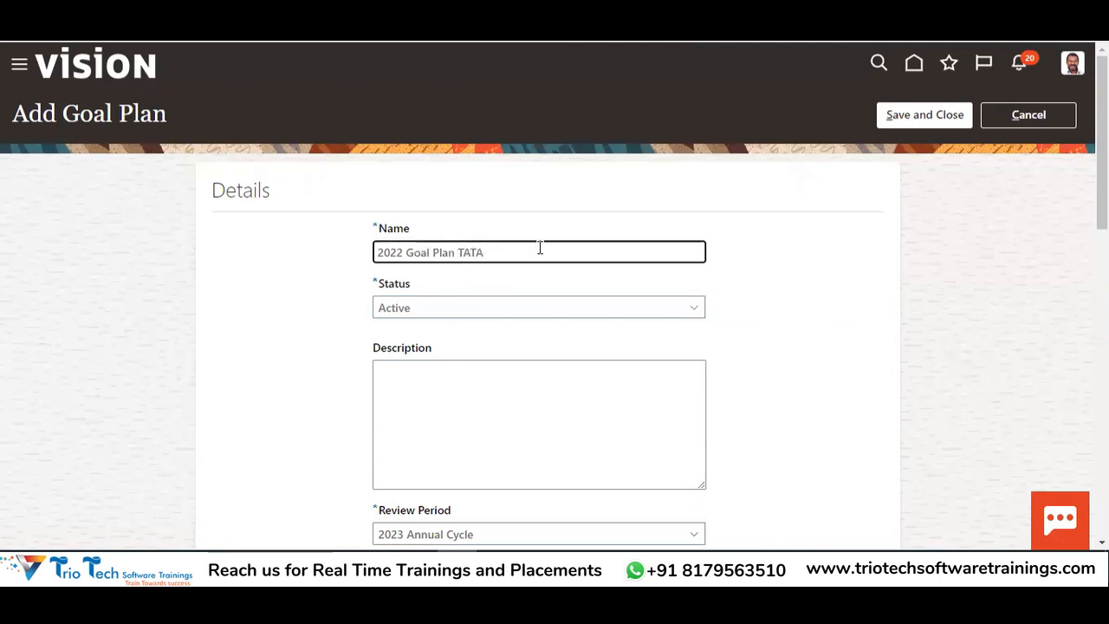
pyautogui.scroll(-2, 539, 246)
pyautogui.click(396, 149)
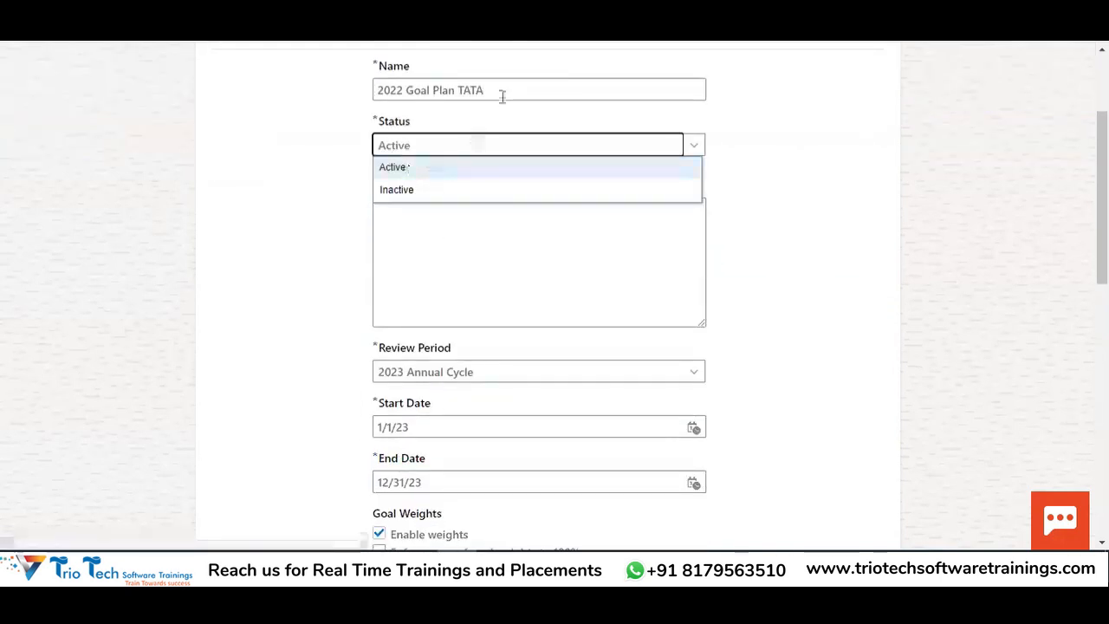
pyautogui.moveTo(502, 94); pyautogui.dragTo(313, 97)
pyautogui.hotkey('ctrl', 'c')
pyautogui.click(436, 226)
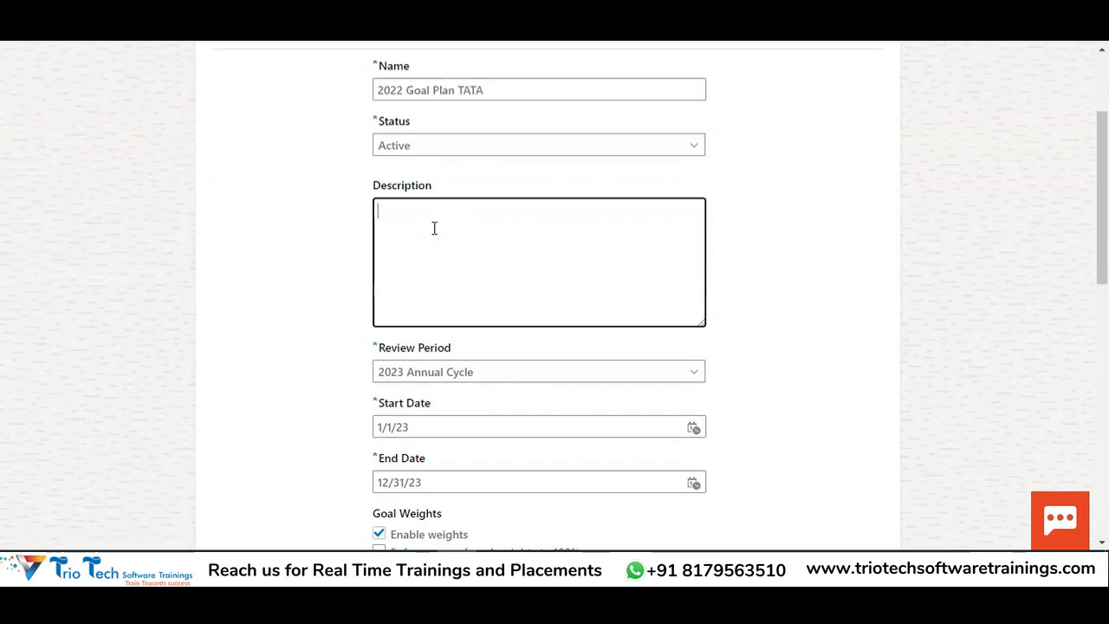
pyautogui.hotkey('ctrl', 'v')
pyautogui.scroll(3, 787, 244)
pyautogui.scroll(-4, 787, 243)
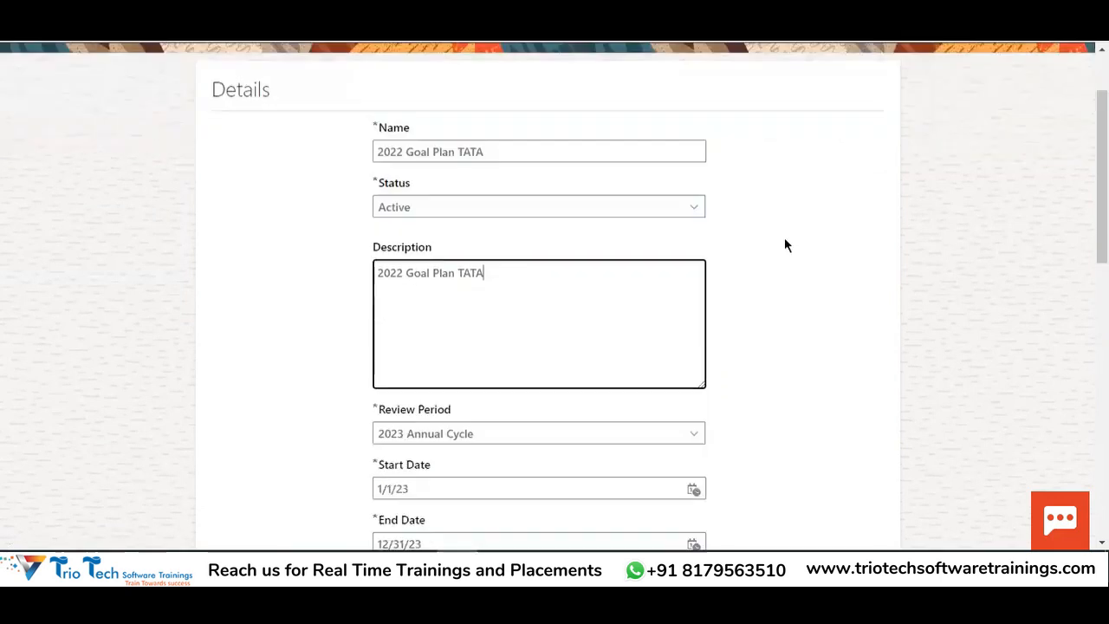
pyautogui.scroll(-1, 799, 228)
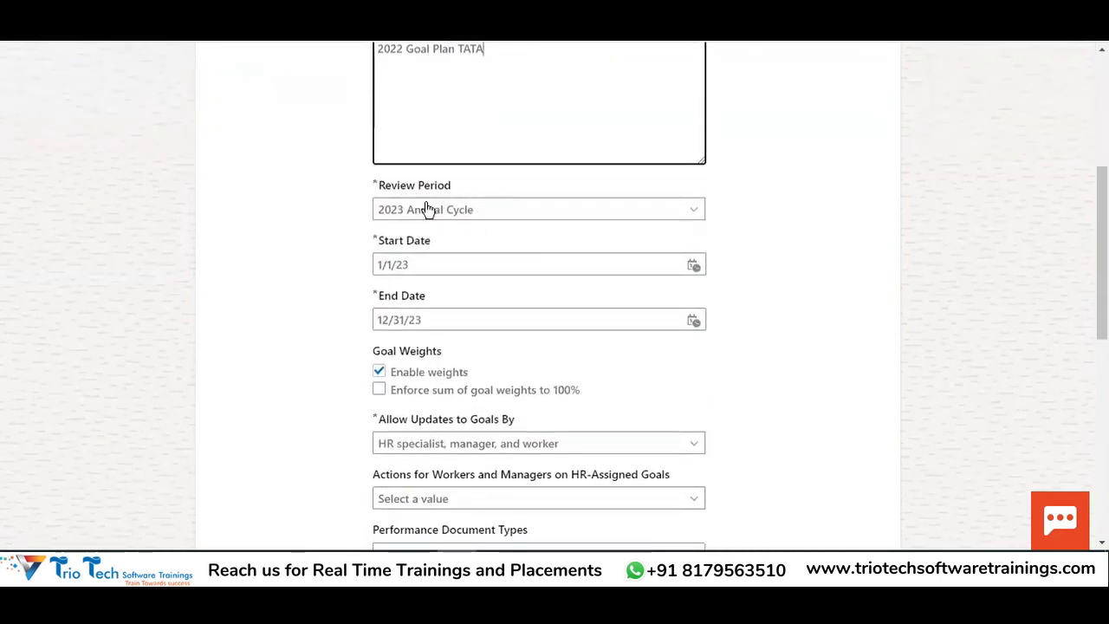
pyautogui.hotkey('alt', 'Tab')
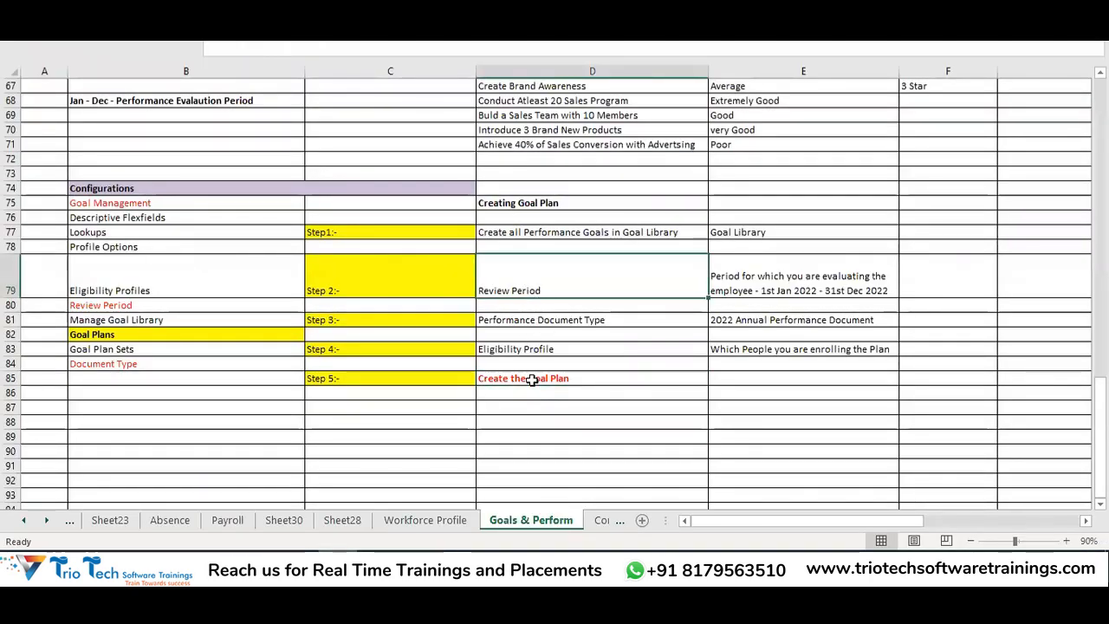
pyautogui.hotkey('alt', 'Tab')
pyautogui.moveTo(378, 184); pyautogui.dragTo(423, 185)
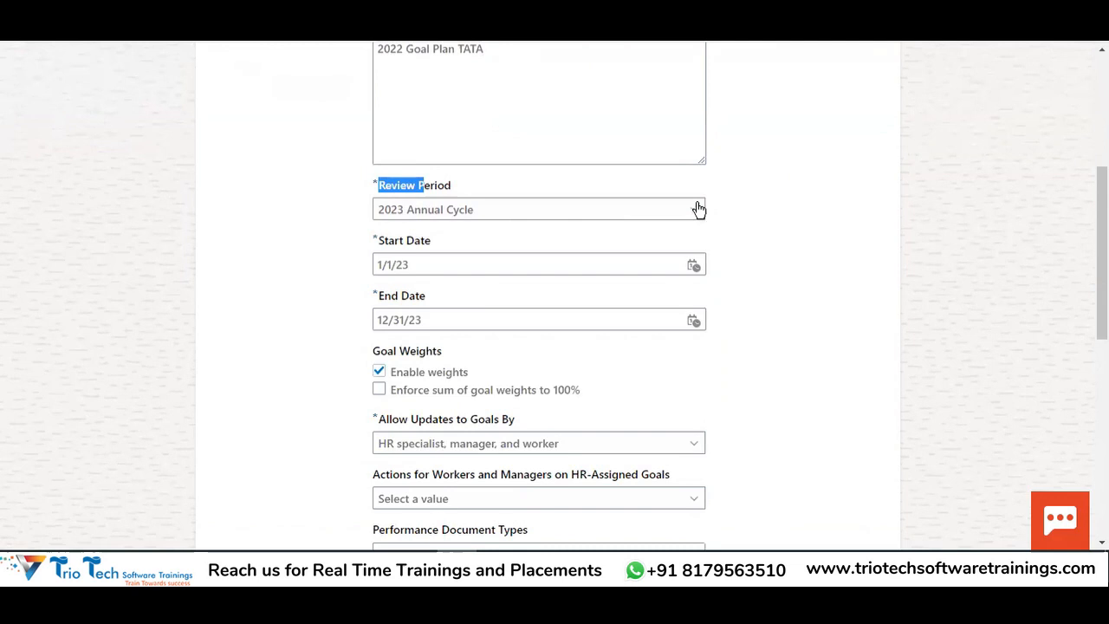
# Choose 2022 Review Period TATA (1/1/22–12/31/22) and enforce goal weights totalling 100%
pyautogui.click(610, 219)
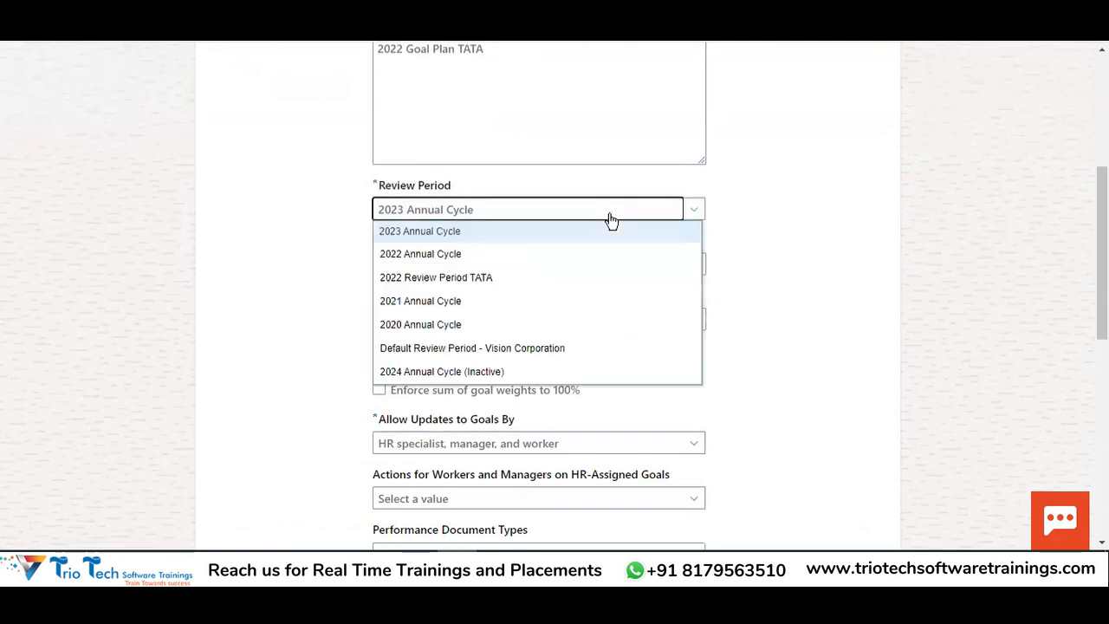
pyautogui.click(428, 279)
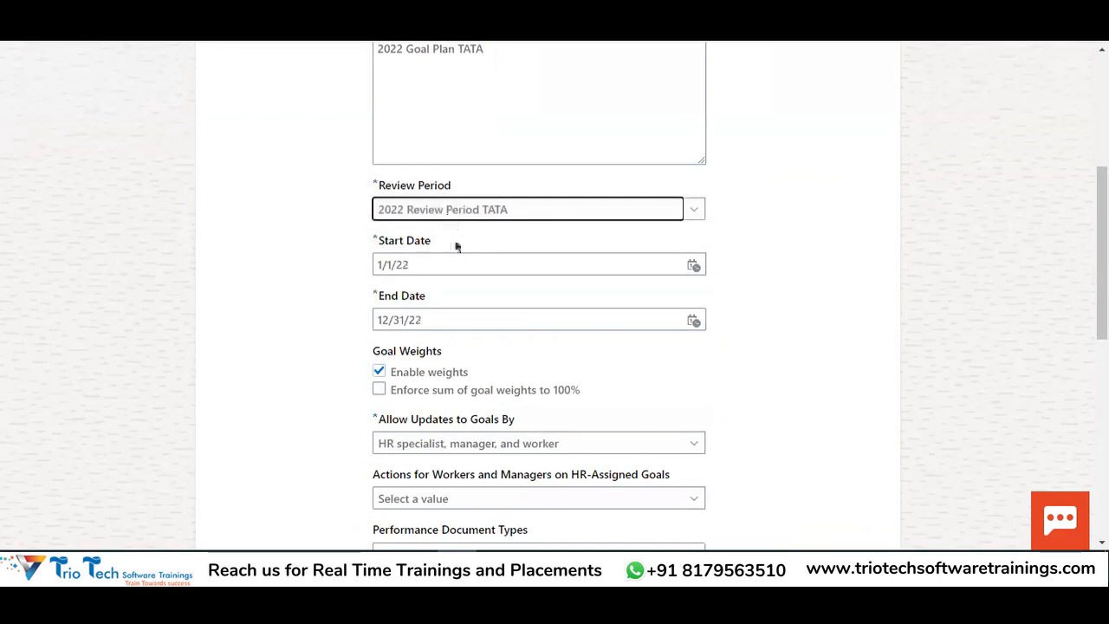
pyautogui.press('Tab')
pyautogui.press('Tab')
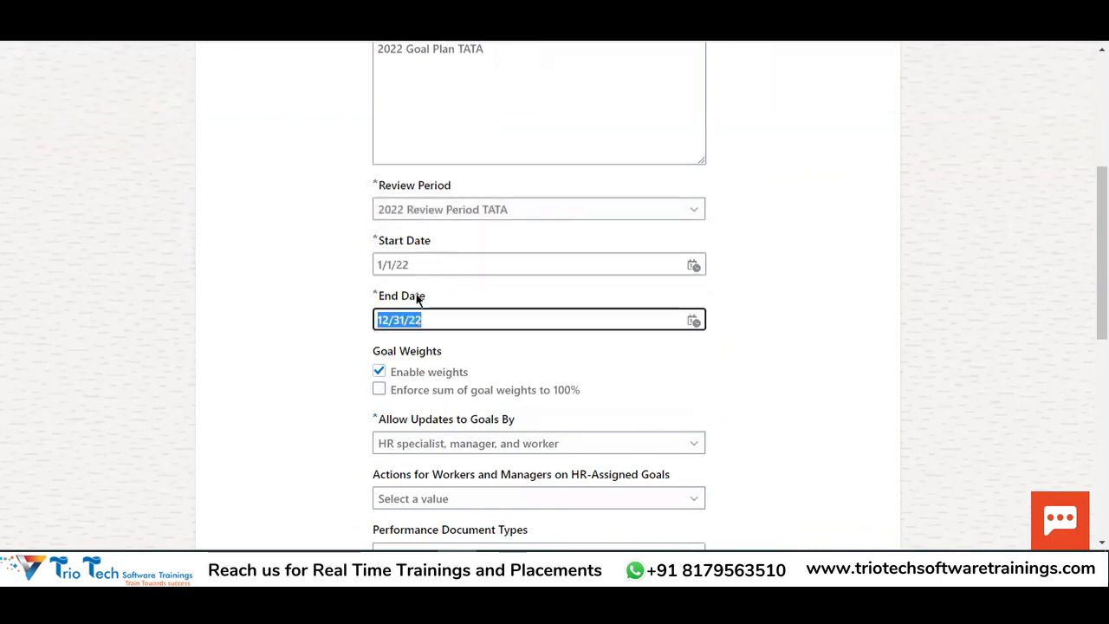
pyautogui.scroll(3, 417, 298)
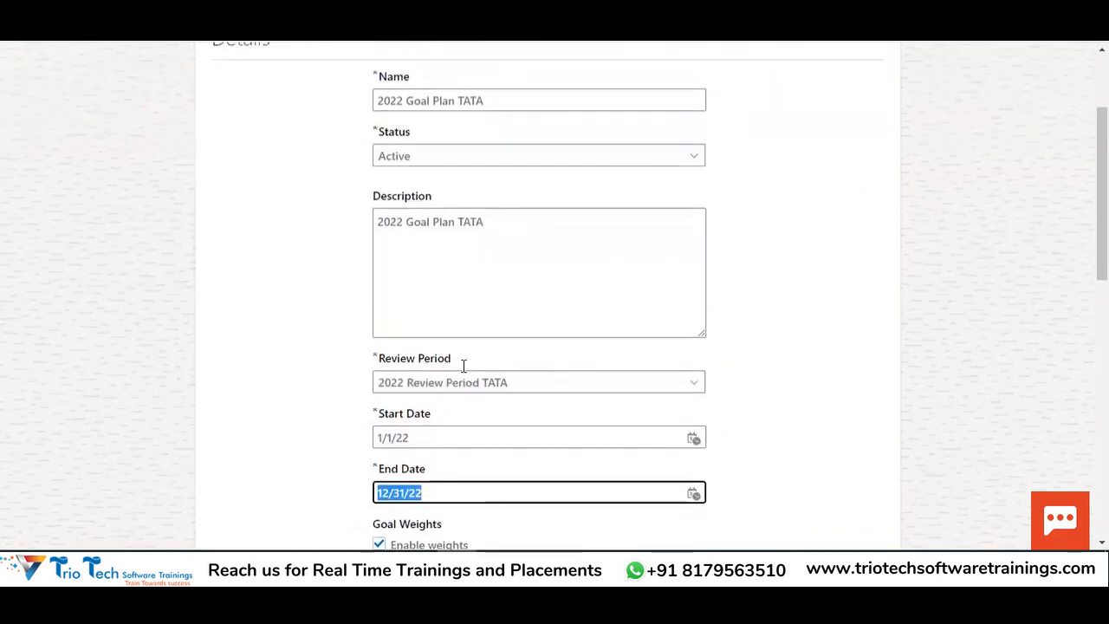
pyautogui.scroll(3, 381, 250)
pyautogui.tripleClick(487, 249)
pyautogui.scroll(-5, 562, 289)
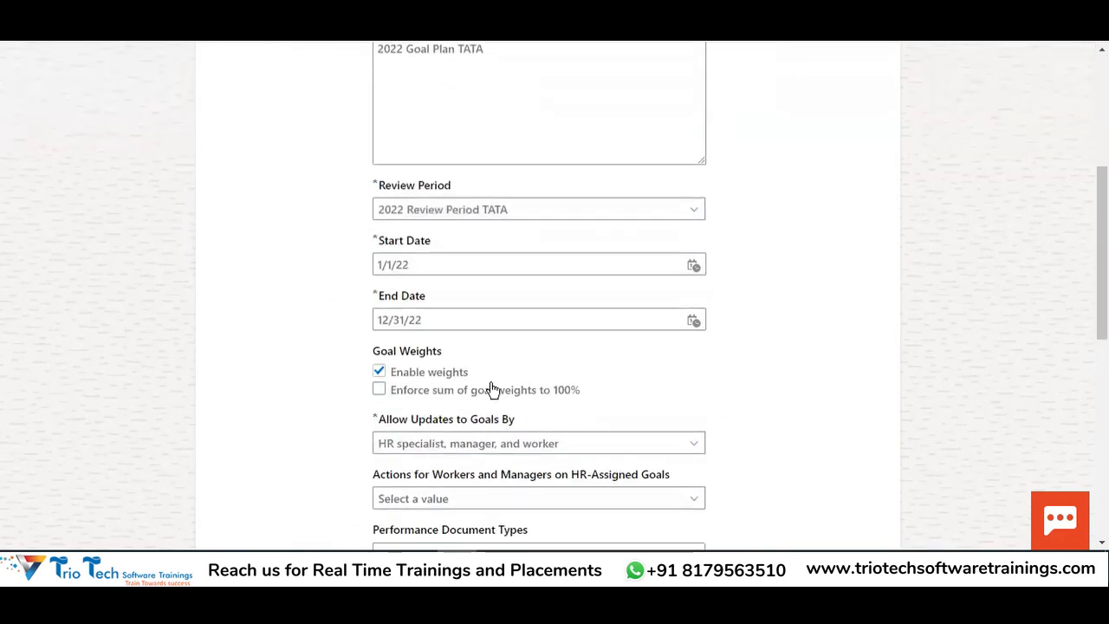
pyautogui.scroll(5, 476, 270)
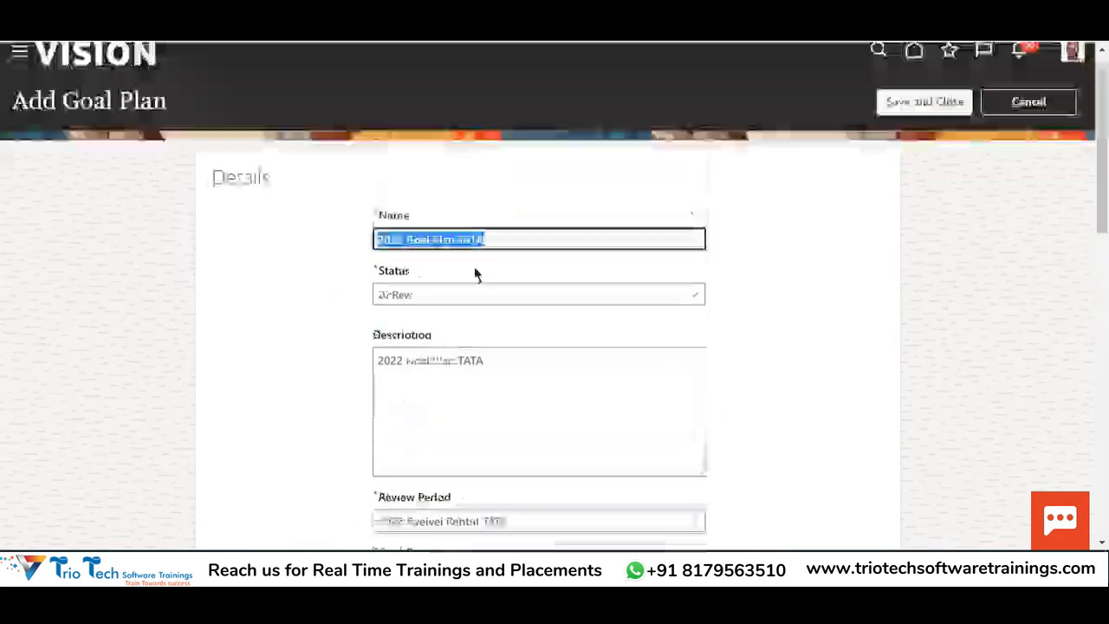
pyautogui.moveTo(66, 112); pyautogui.dragTo(161, 100)
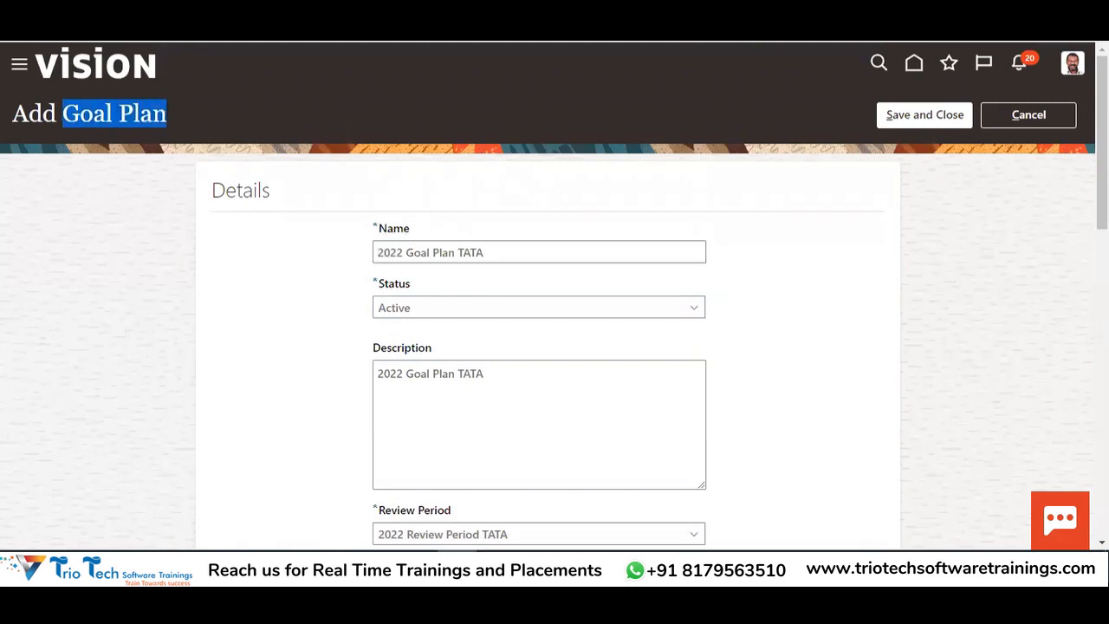
pyautogui.hotkey('alt', 'Tab')
pyautogui.scroll(-5, 495, 208)
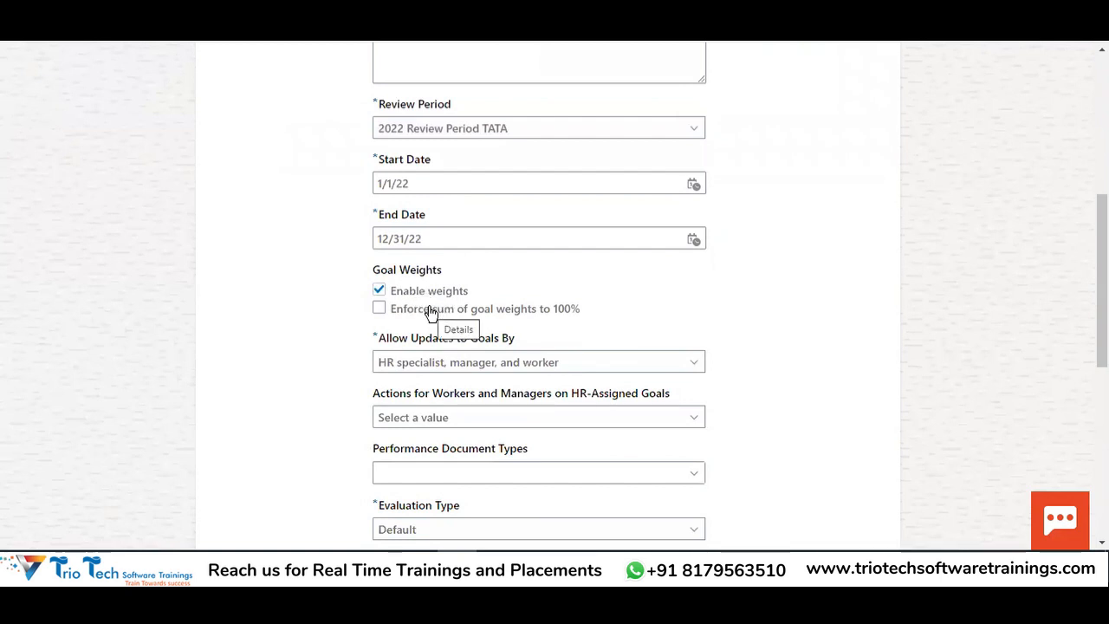
pyautogui.click(430, 312)
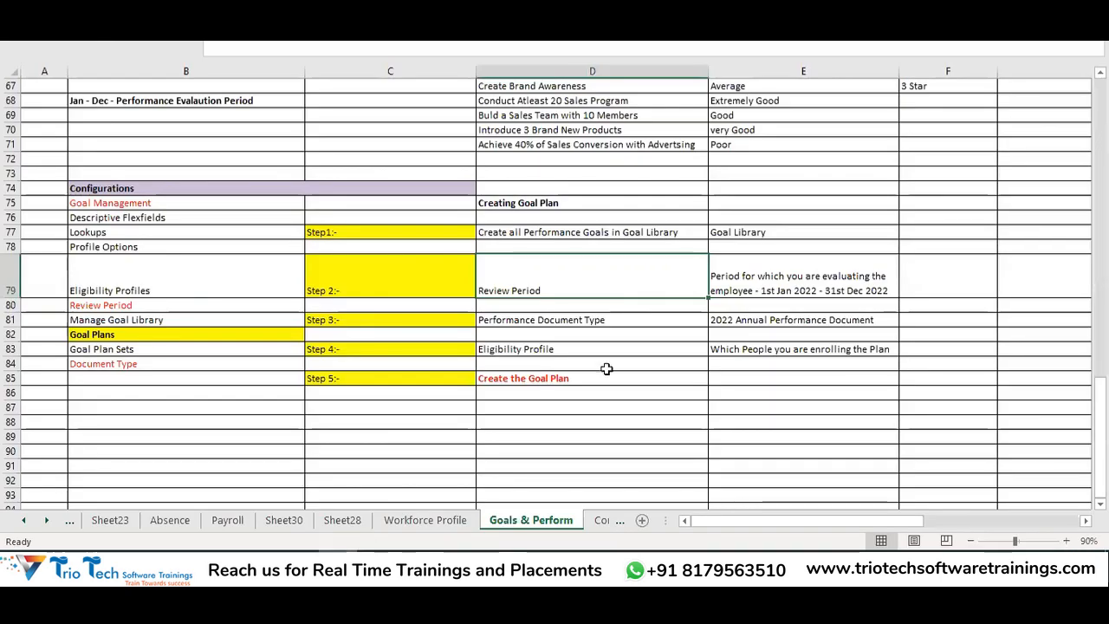
# Check the goal weights in column G and copy the six goal descriptions in D66:D71
pyautogui.scroll(3, 640, 312)
pyautogui.moveTo(567, 203); pyautogui.dragTo(566, 276)
pyautogui.scroll(-1, 720, 227)
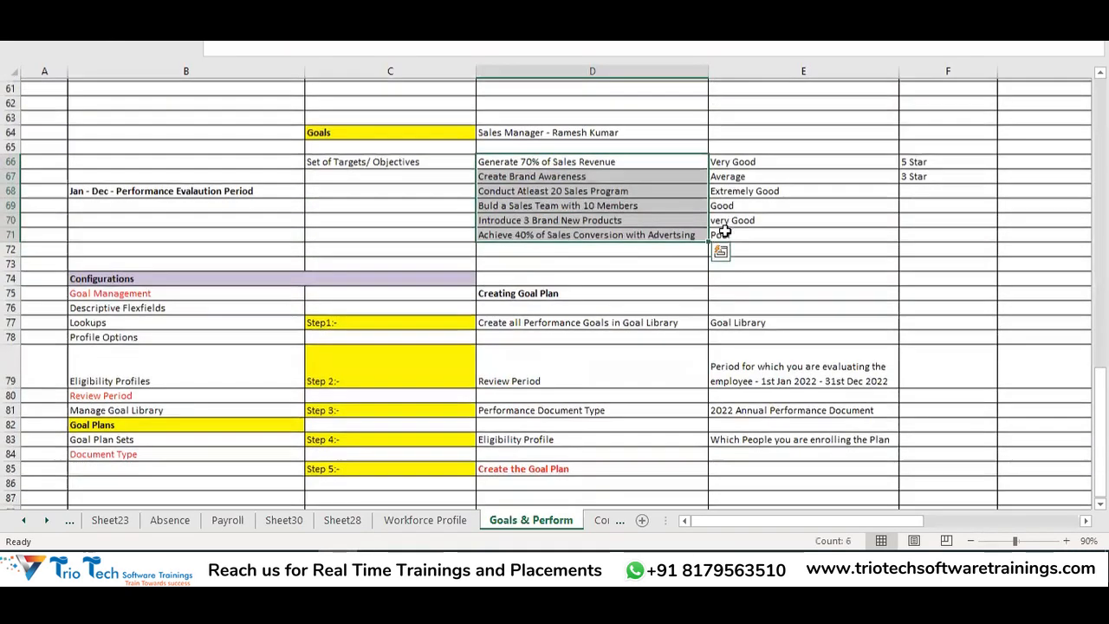
pyautogui.click(813, 203)
pyautogui.press('Right')
pyautogui.press('Right')
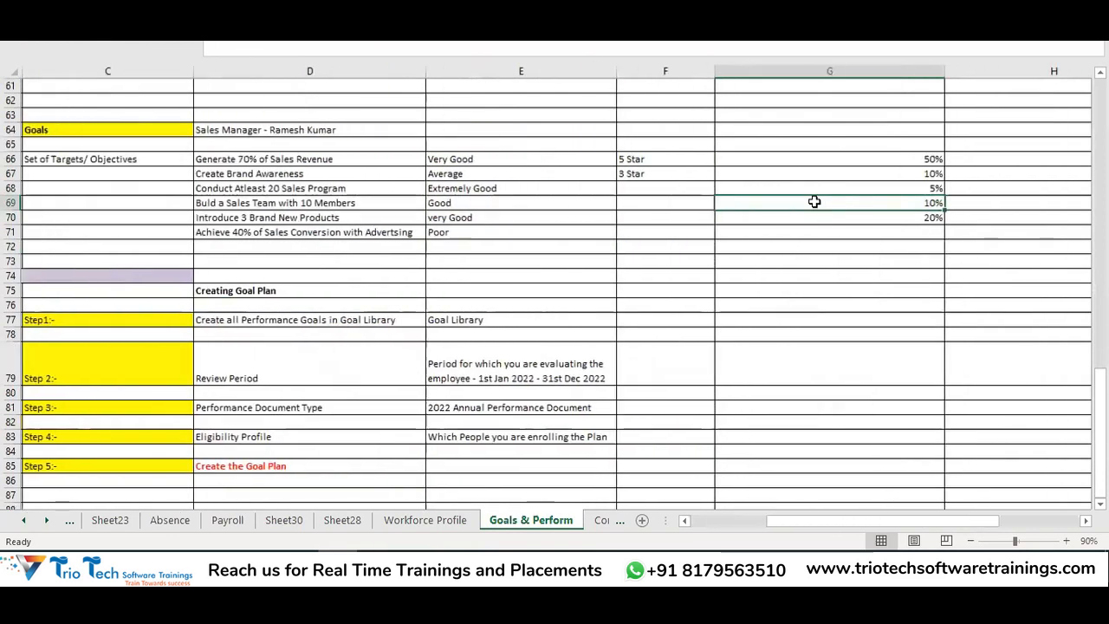
pyautogui.click(923, 157)
pyautogui.click(923, 176)
pyautogui.click(925, 192)
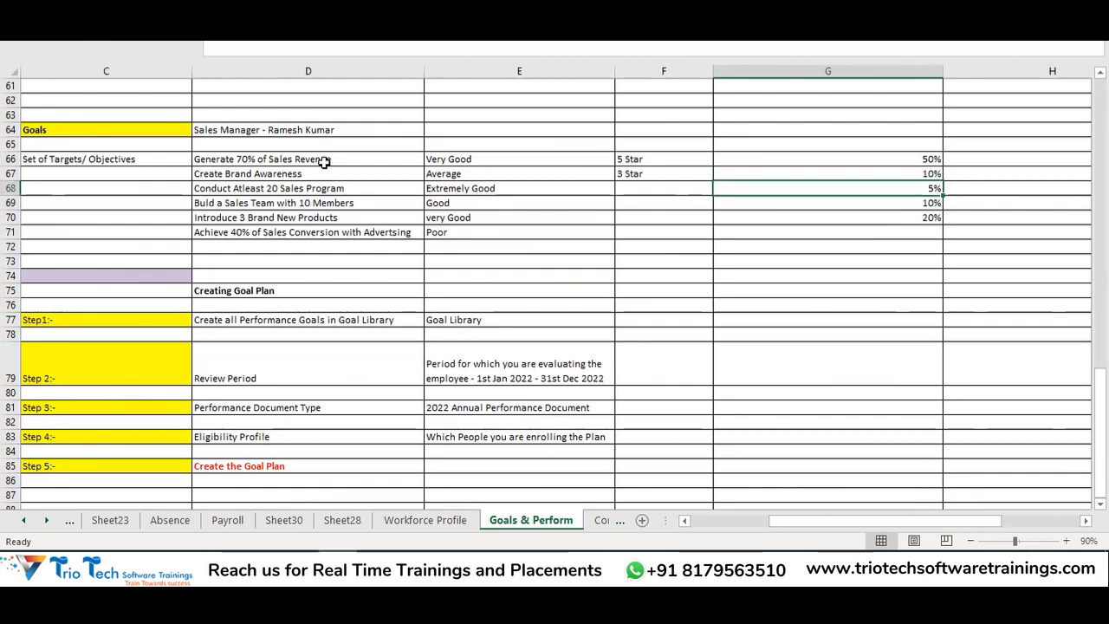
pyautogui.moveTo(321, 159); pyautogui.dragTo(346, 237)
pyautogui.hotkey('ctrl', 'c')
pyautogui.hscroll(-2, 347, 240)
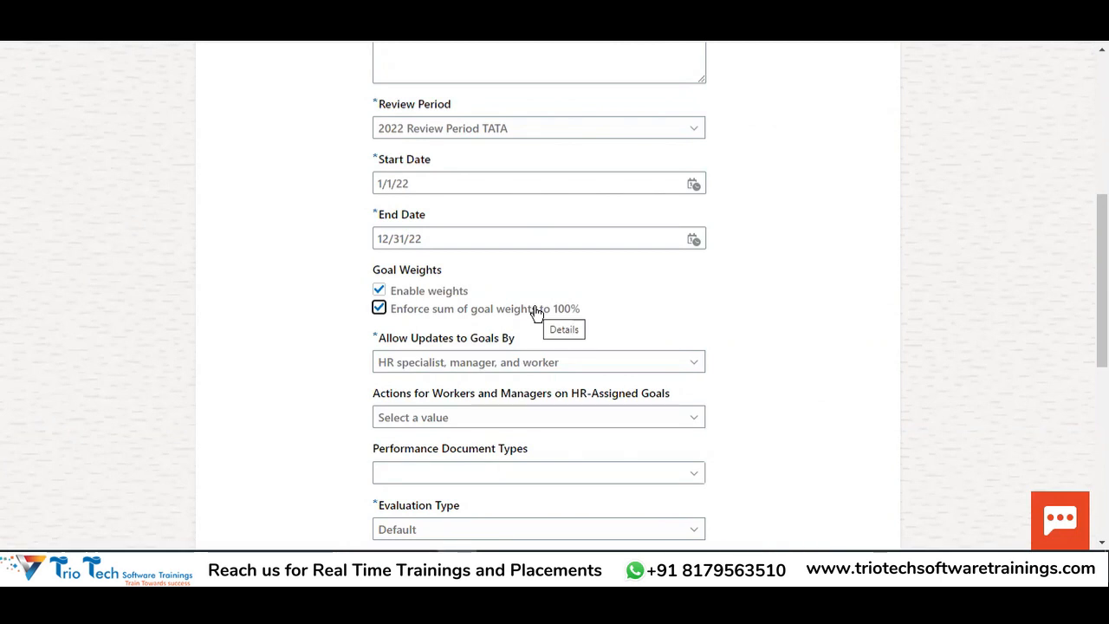
# Uncheck Enable weights, then look over the Allow Updates to Goals By setting
pyautogui.click(380, 291)
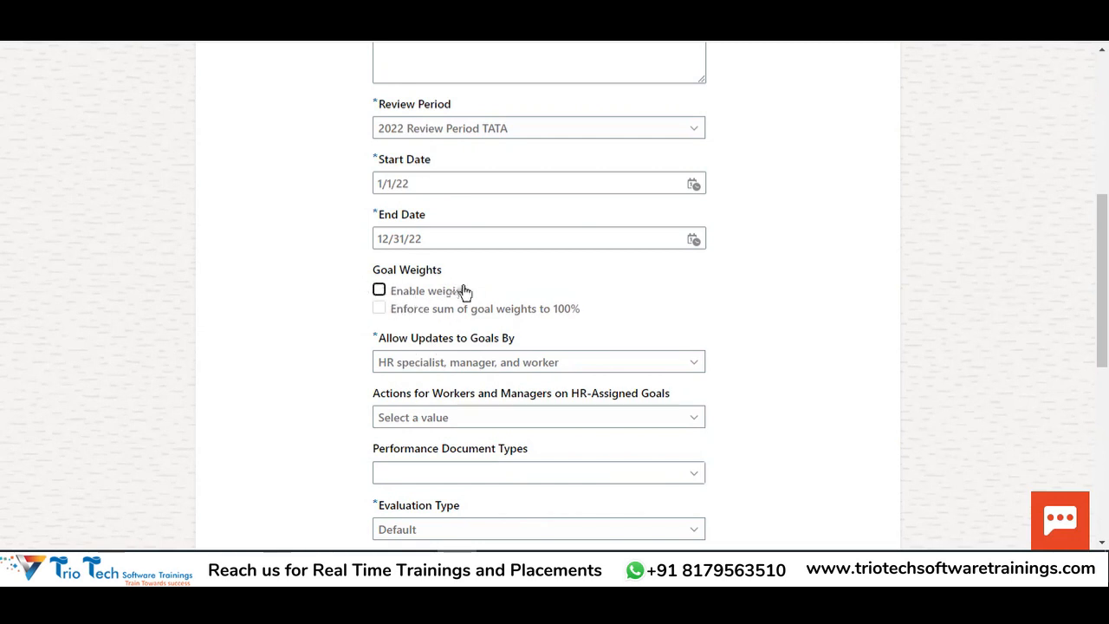
pyautogui.scroll(-1, 677, 272)
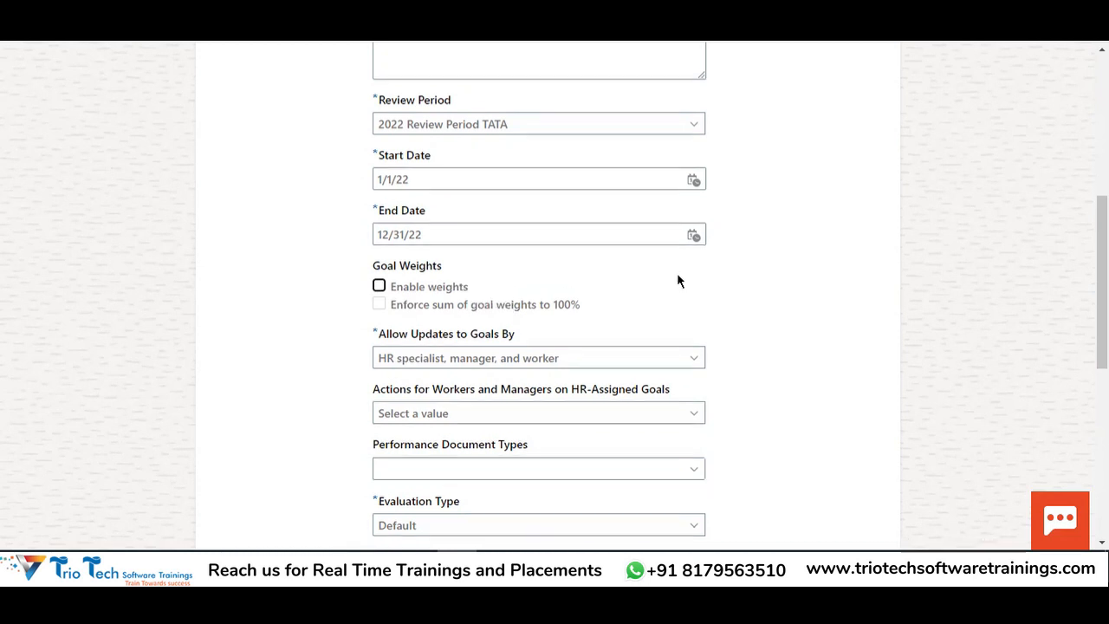
pyautogui.moveTo(381, 258); pyautogui.dragTo(522, 251)
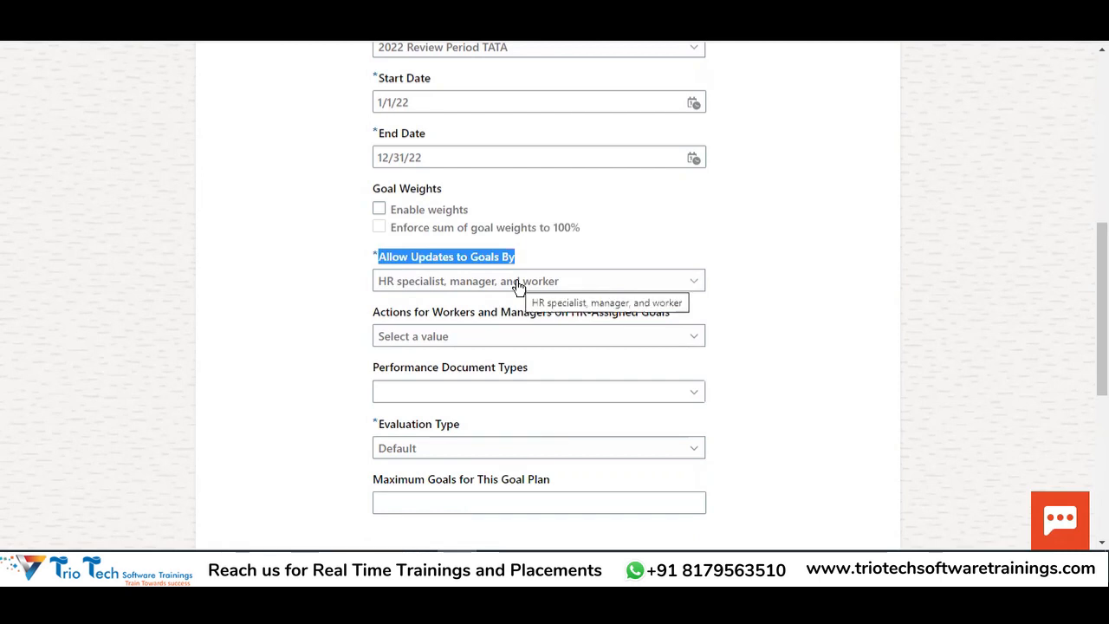
pyautogui.scroll(5, 494, 196)
pyautogui.moveTo(495, 171); pyautogui.dragTo(366, 193)
pyautogui.scroll(1, 153, 171)
pyautogui.moveTo(79, 113); pyautogui.dragTo(153, 121)
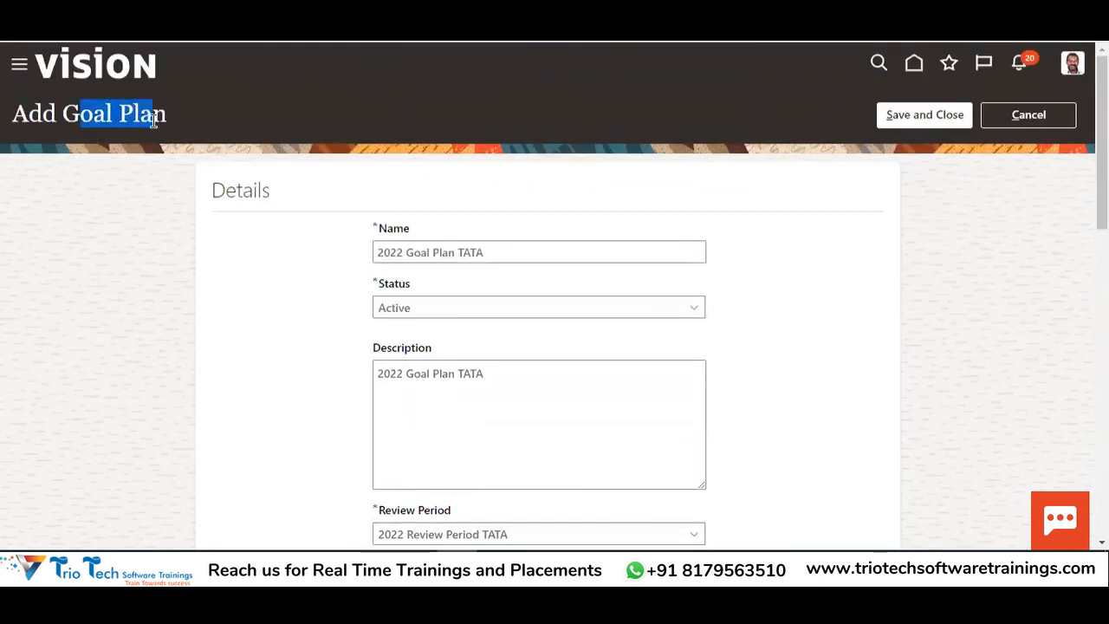
pyautogui.scroll(-5, 511, 213)
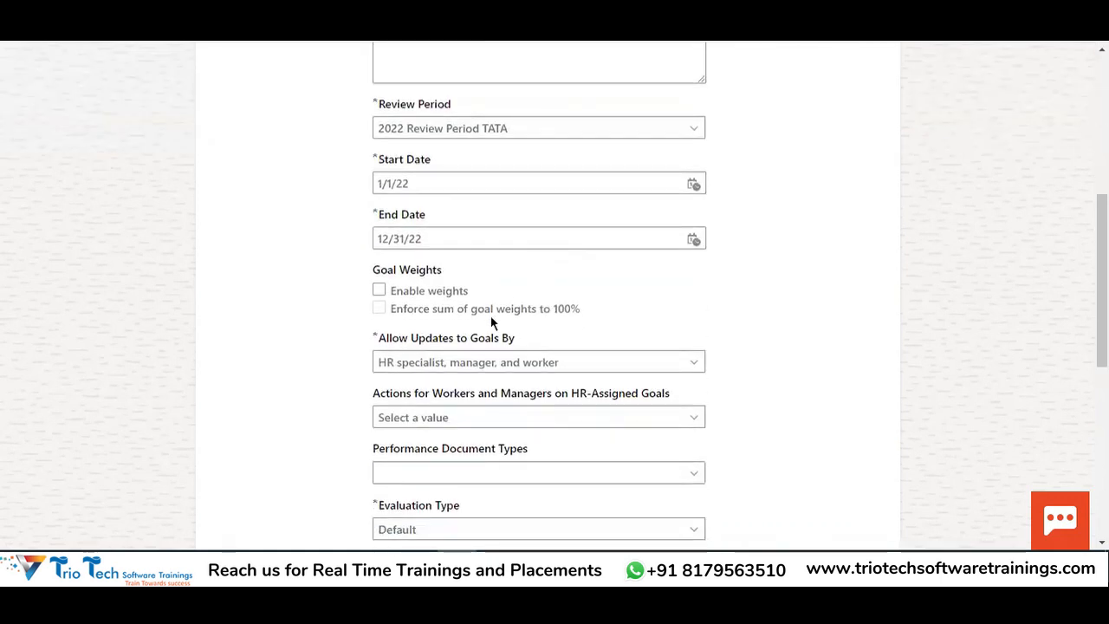
pyautogui.scroll(-1, 520, 303)
pyautogui.click(520, 286)
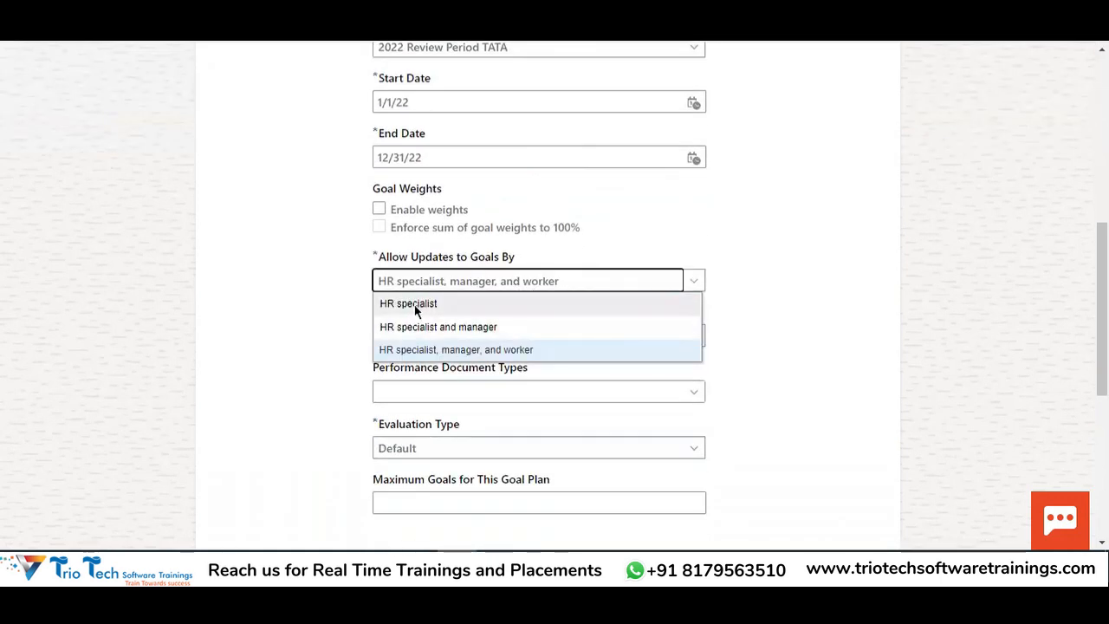
pyautogui.click(433, 351)
pyautogui.click(527, 280)
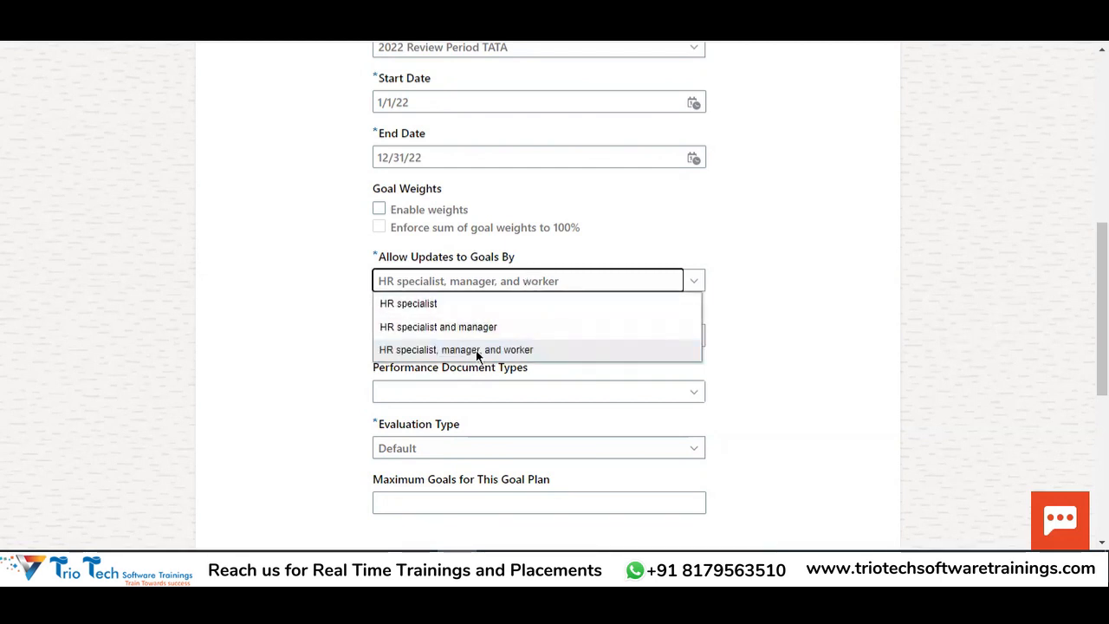
pyautogui.click(424, 327)
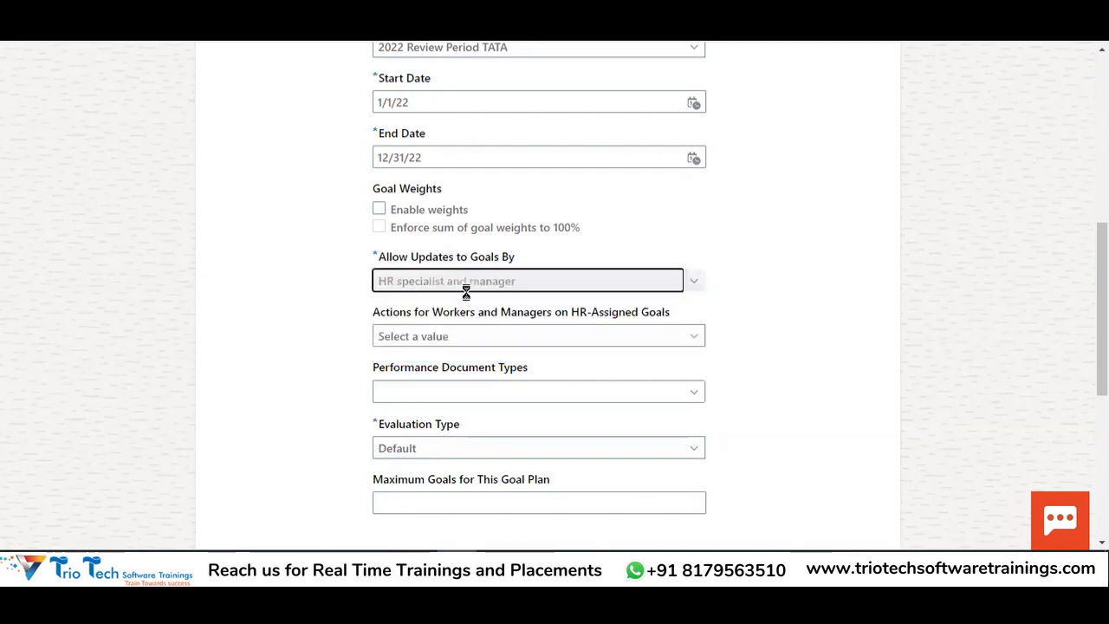
pyautogui.scroll(6, 449, 293)
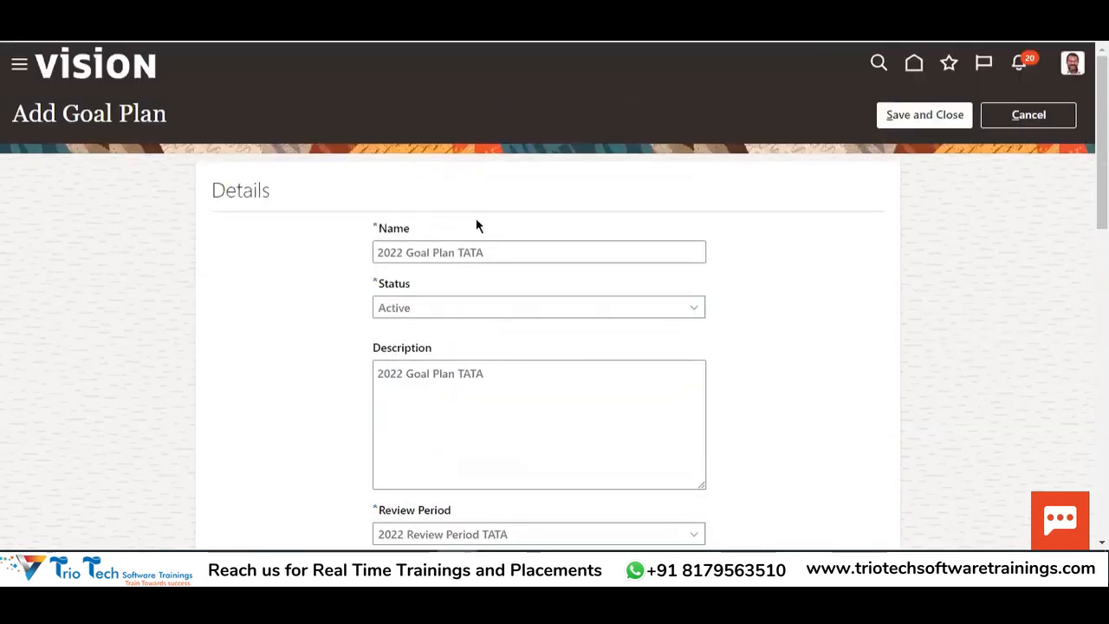
pyautogui.moveTo(499, 249); pyautogui.dragTo(365, 263)
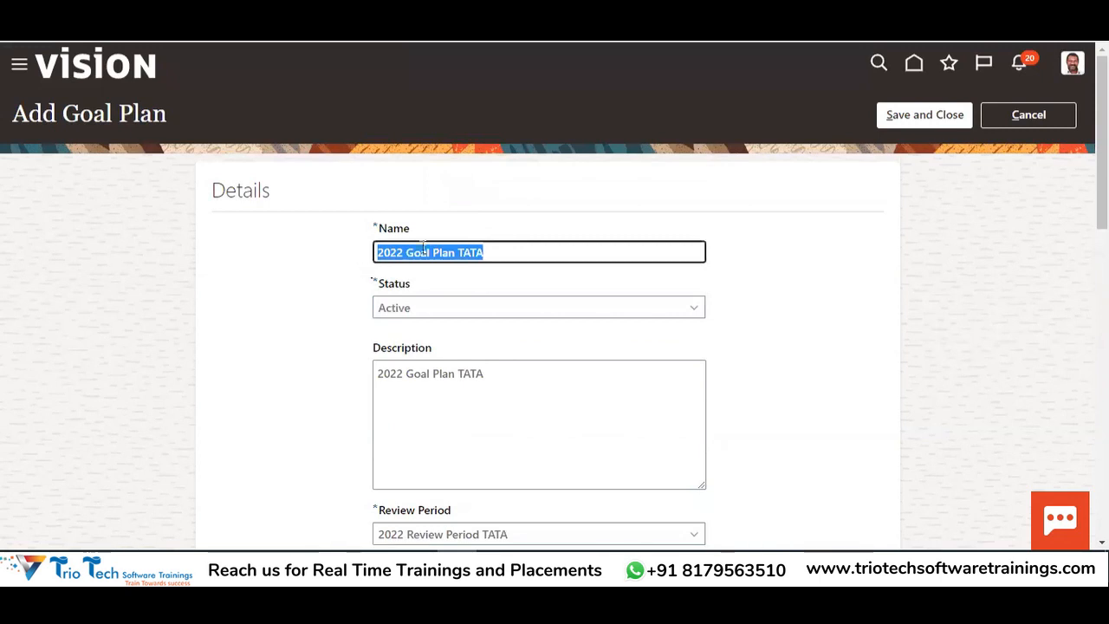
pyautogui.scroll(-1, 704, 246)
pyautogui.scroll(-5, 703, 246)
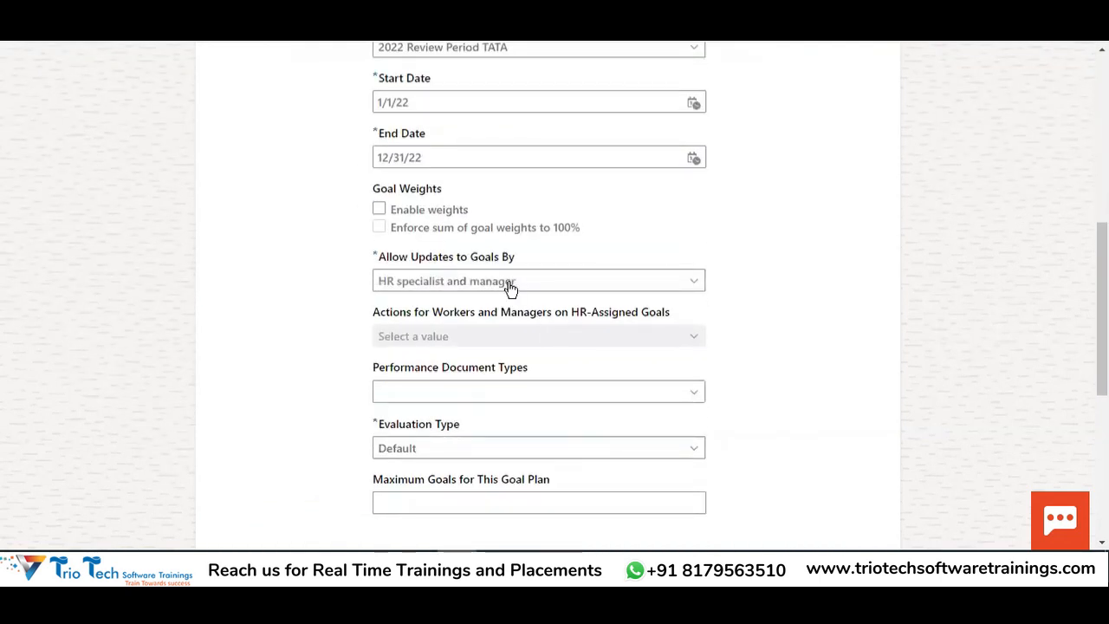
pyautogui.click(507, 283)
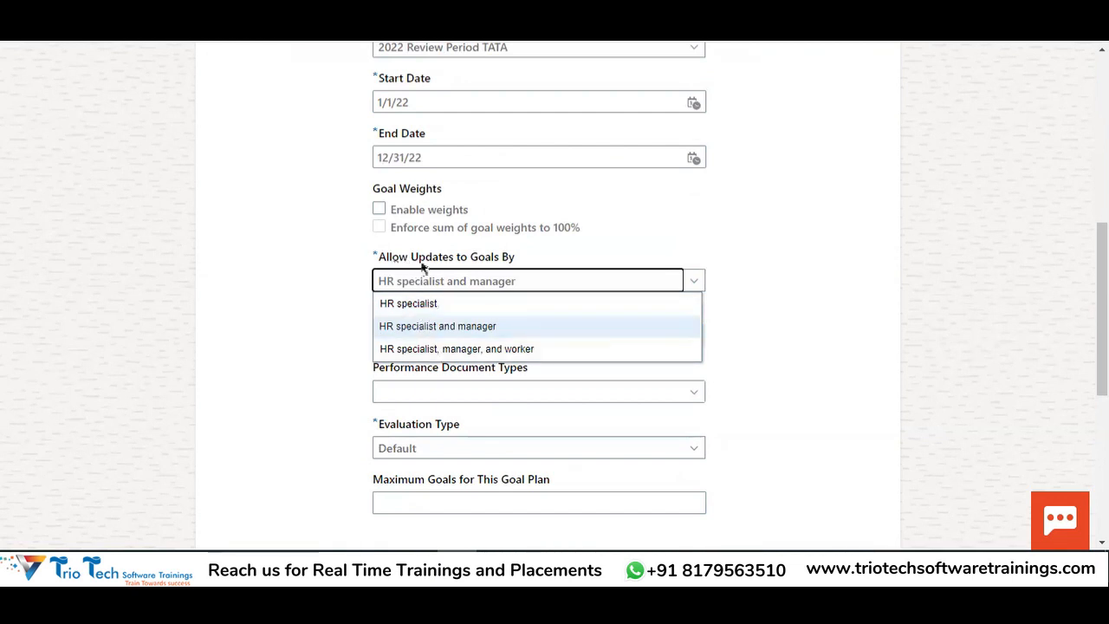
pyautogui.click(450, 348)
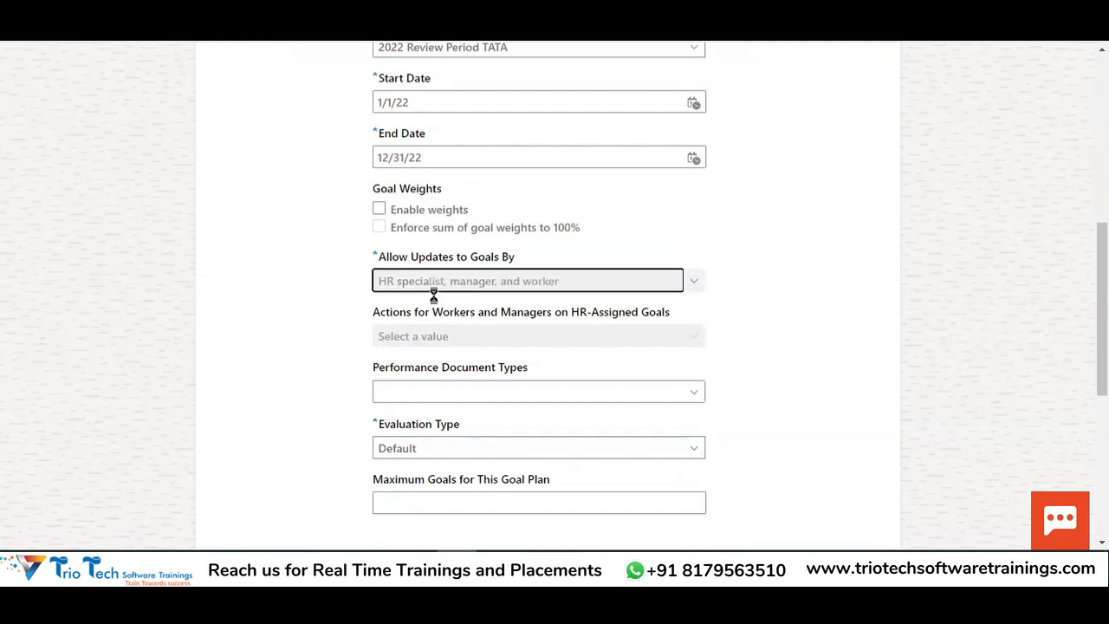
pyautogui.doubleClick(434, 263)
pyautogui.scroll(5, 456, 276)
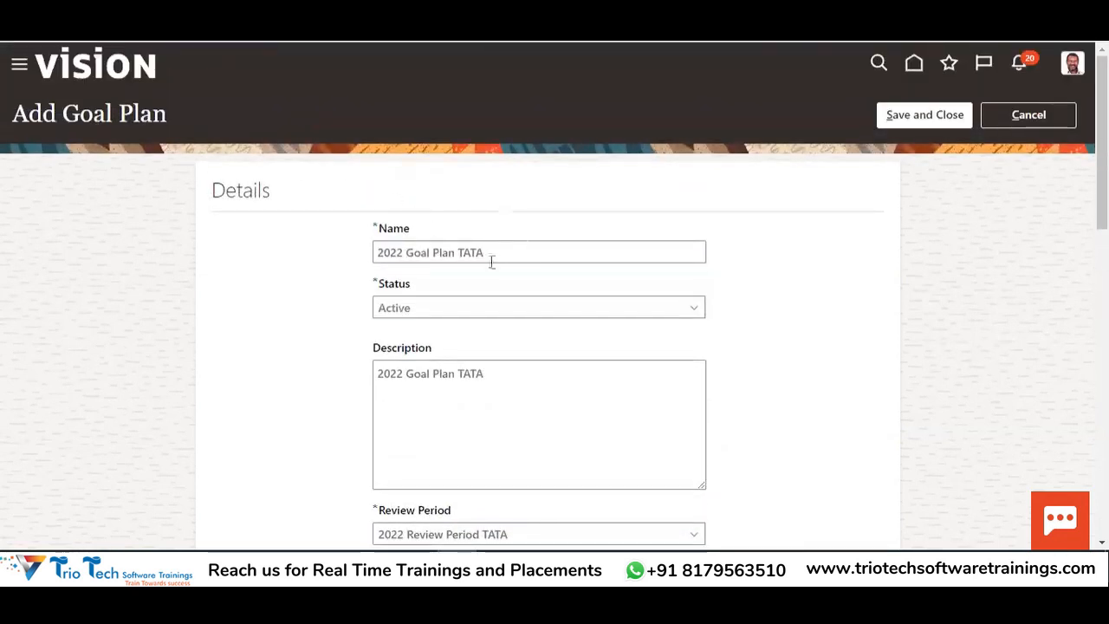
pyautogui.scroll(-5, 546, 244)
pyautogui.scroll(-1, 600, 282)
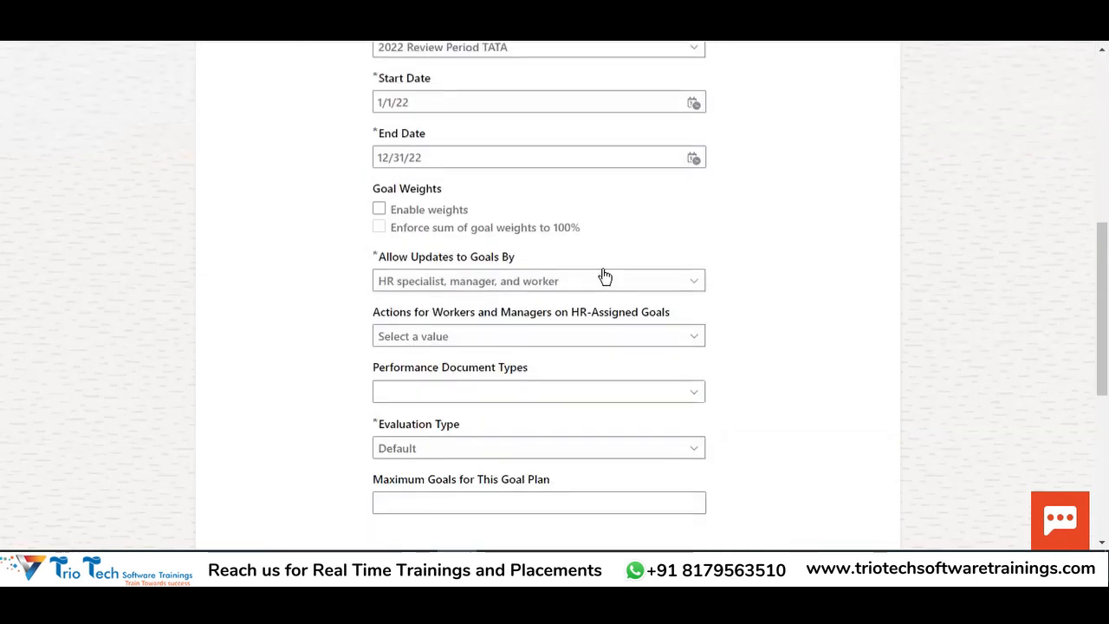
pyautogui.scroll(-1, 535, 304)
pyautogui.moveTo(368, 229); pyautogui.dragTo(419, 232)
pyautogui.doubleClick(450, 230)
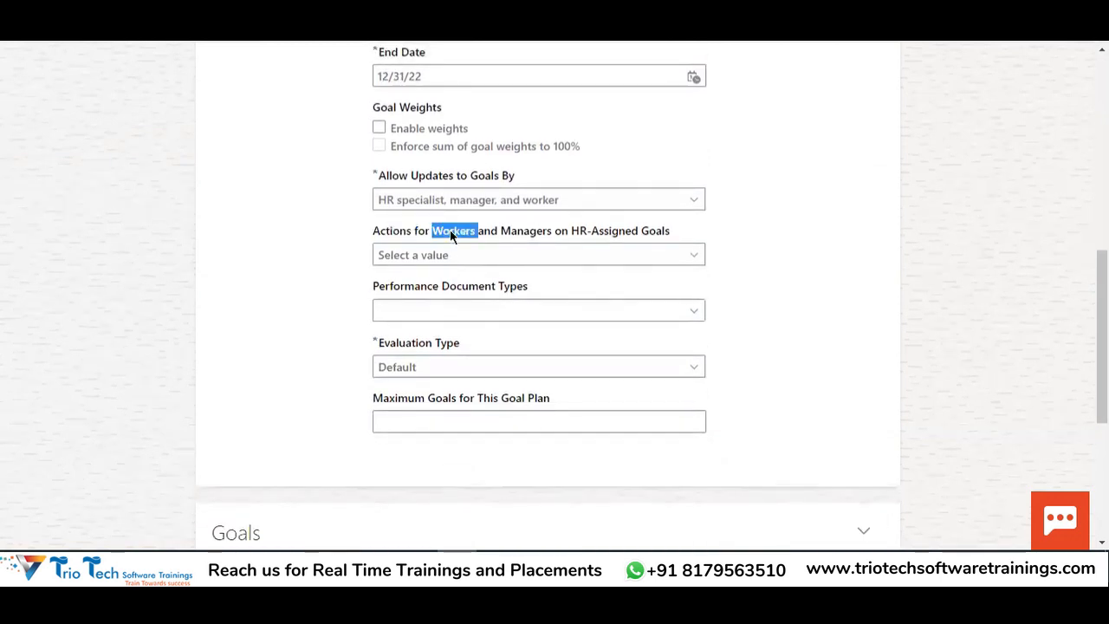
pyautogui.doubleClick(518, 231)
pyautogui.moveTo(599, 231); pyautogui.dragTo(665, 232)
pyautogui.scroll(10, 670, 271)
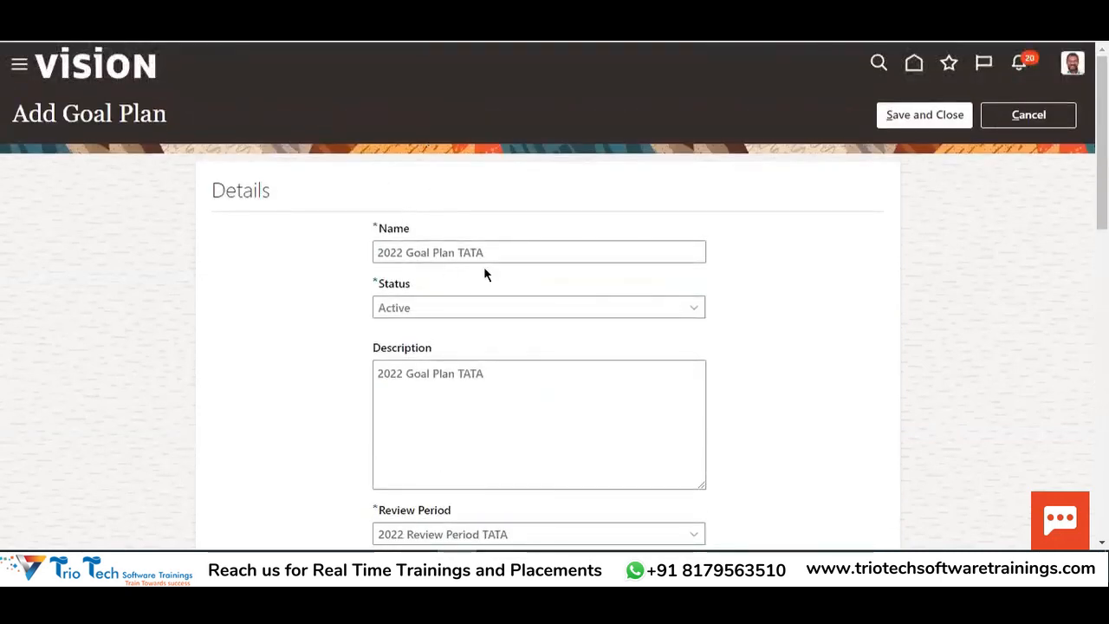
pyautogui.moveTo(494, 259); pyautogui.dragTo(364, 264)
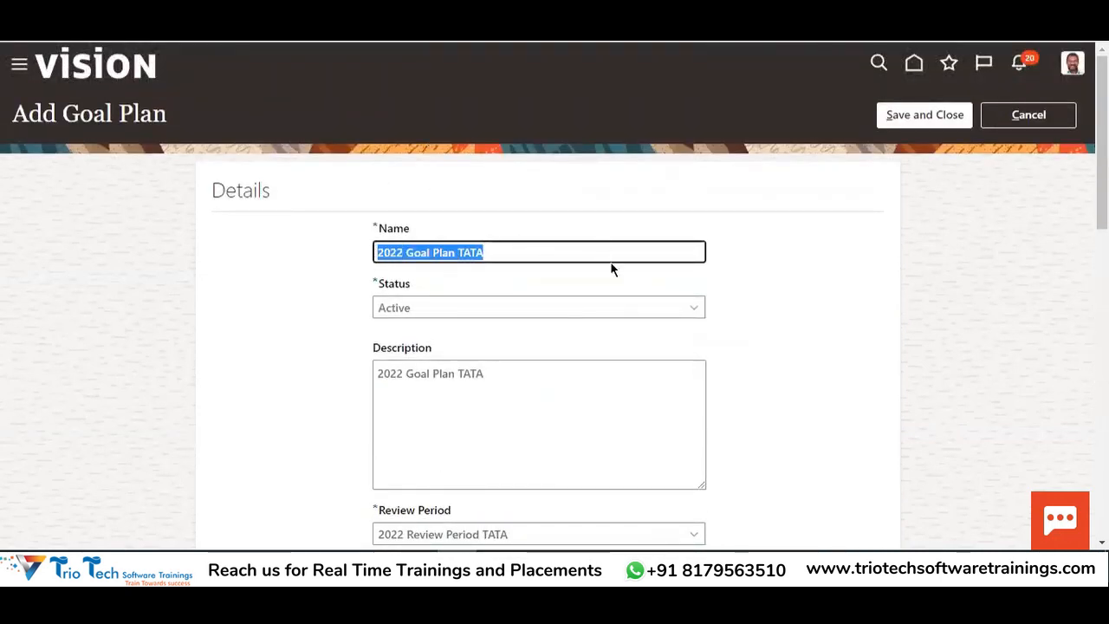
pyautogui.scroll(-7, 639, 292)
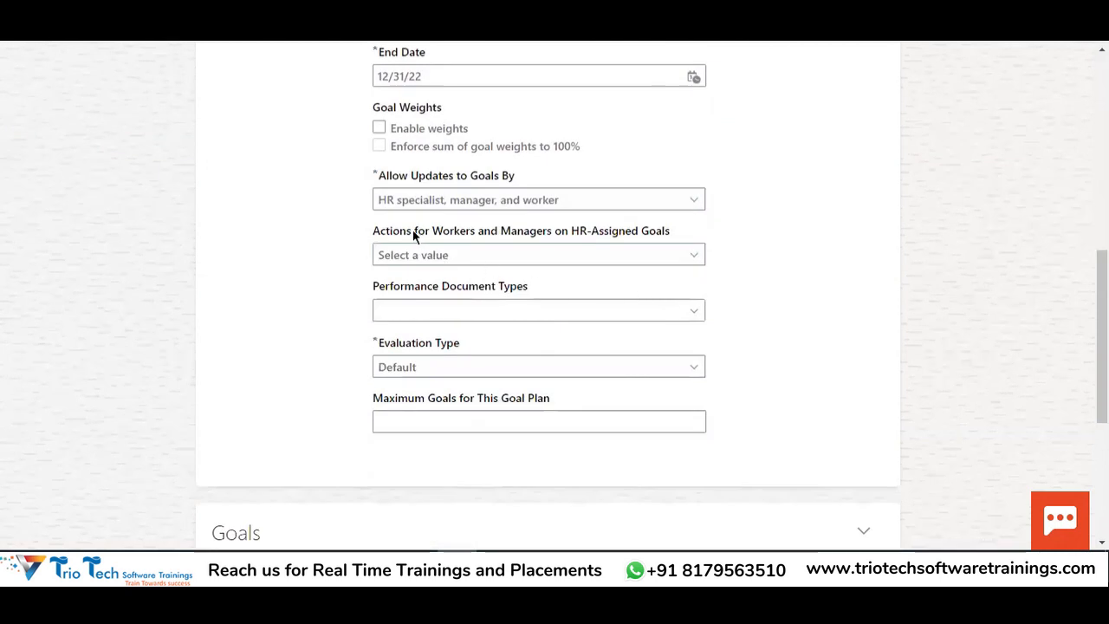
pyautogui.moveTo(433, 232); pyautogui.dragTo(671, 230)
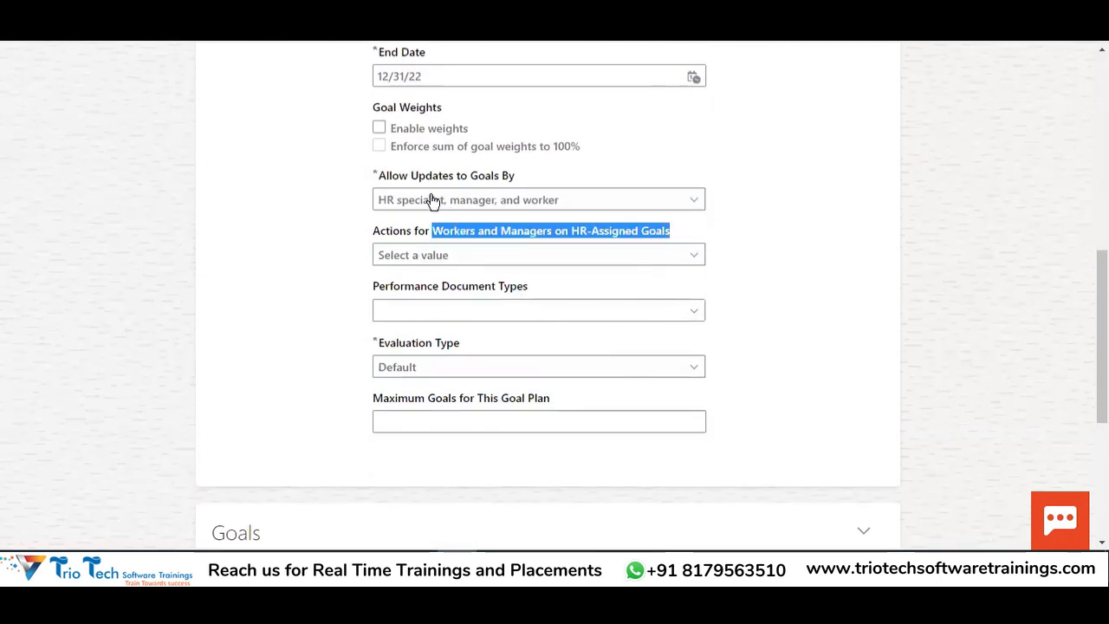
# Keep goal updates by HR specialist, manager and worker, and set HR-assigned goal actions to Cancel and delete
pyautogui.click(433, 200)
pyautogui.click(407, 270)
pyautogui.click(485, 203)
pyautogui.click(481, 275)
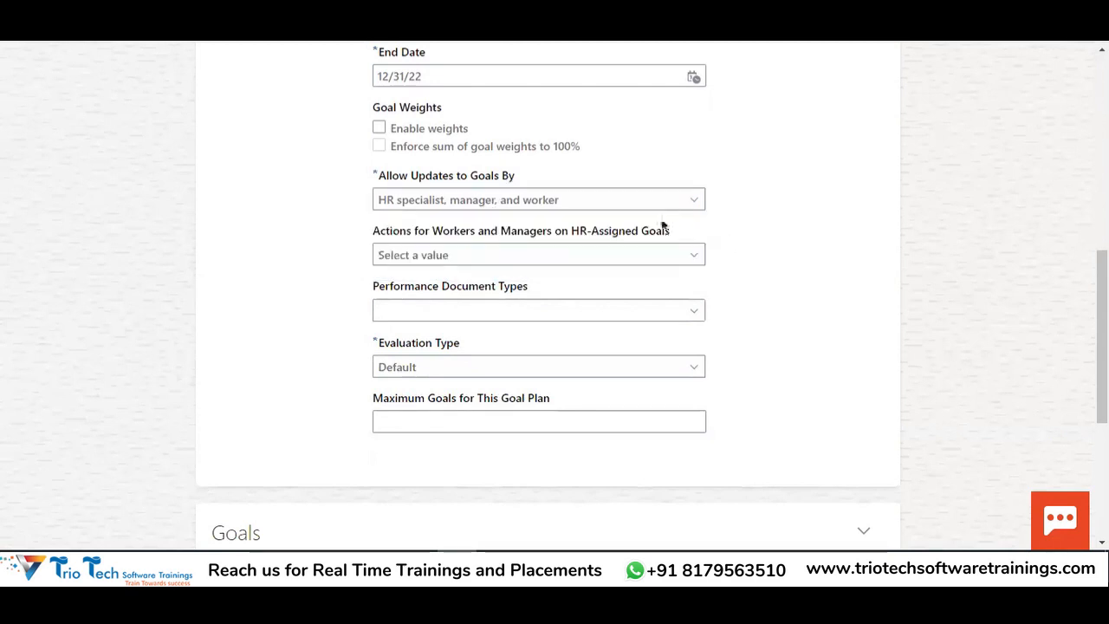
pyautogui.click(536, 255)
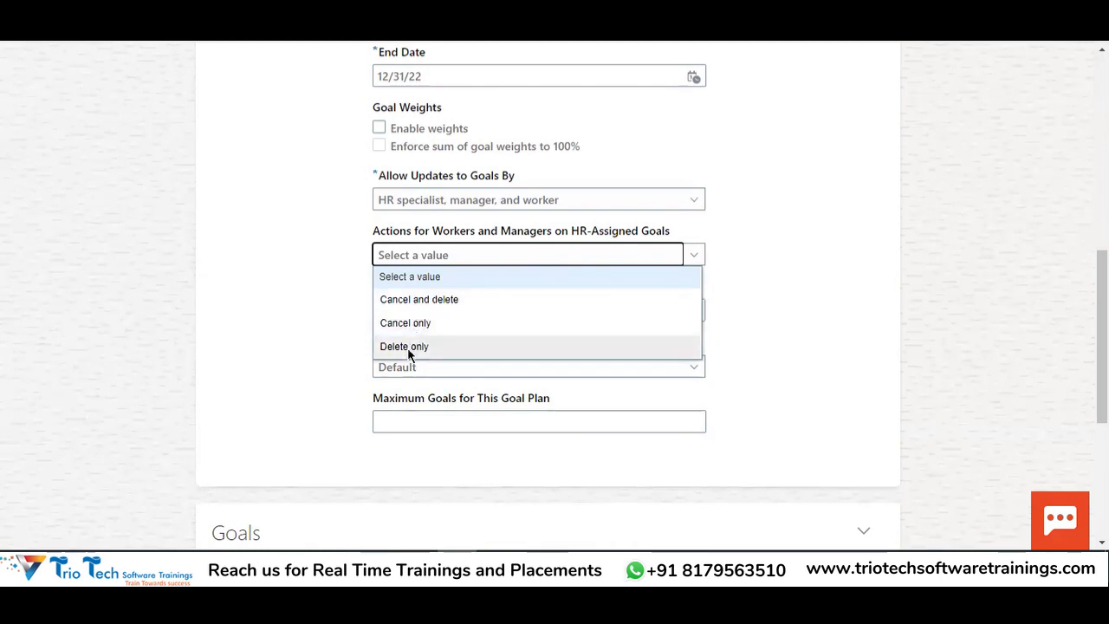
pyautogui.click(423, 304)
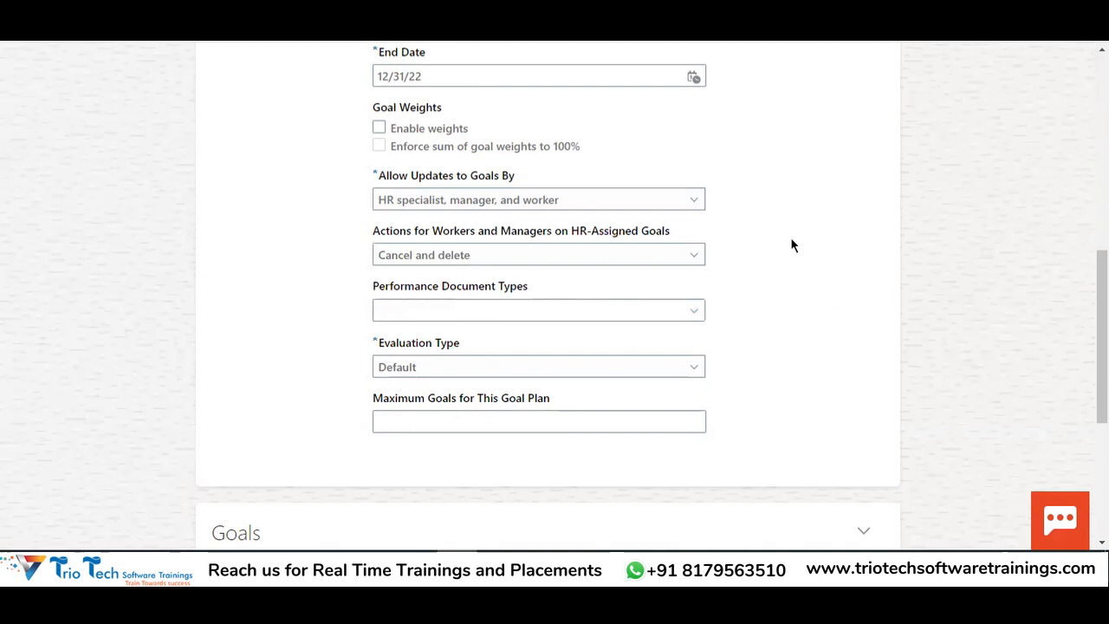
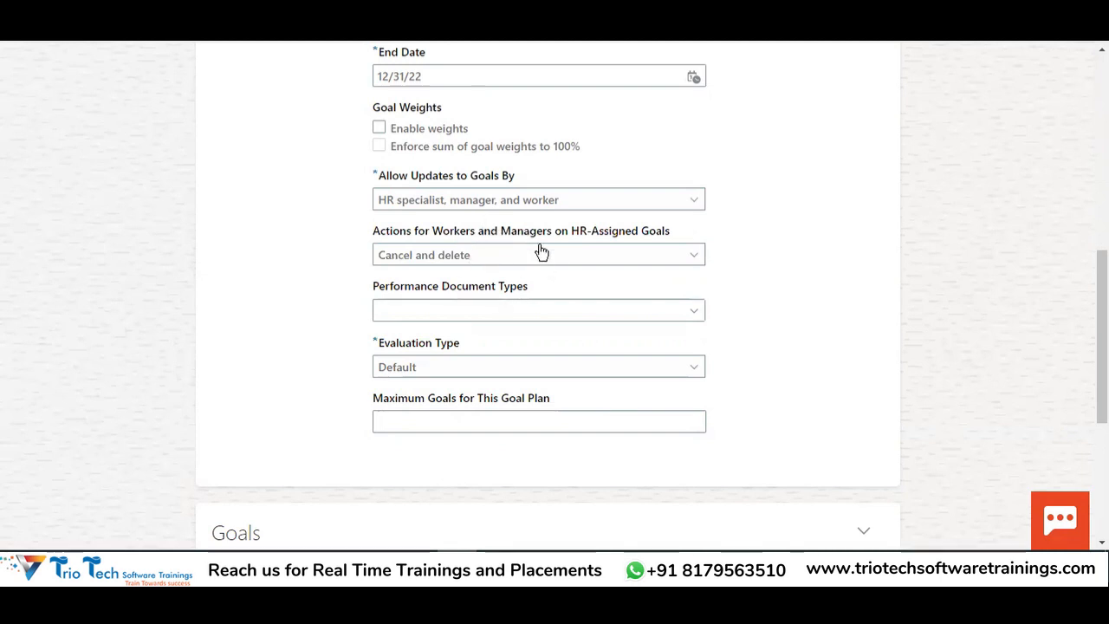
# Recheck the goal update options, leaving HR-assigned goal actions at Cancel and delete
pyautogui.click(488, 200)
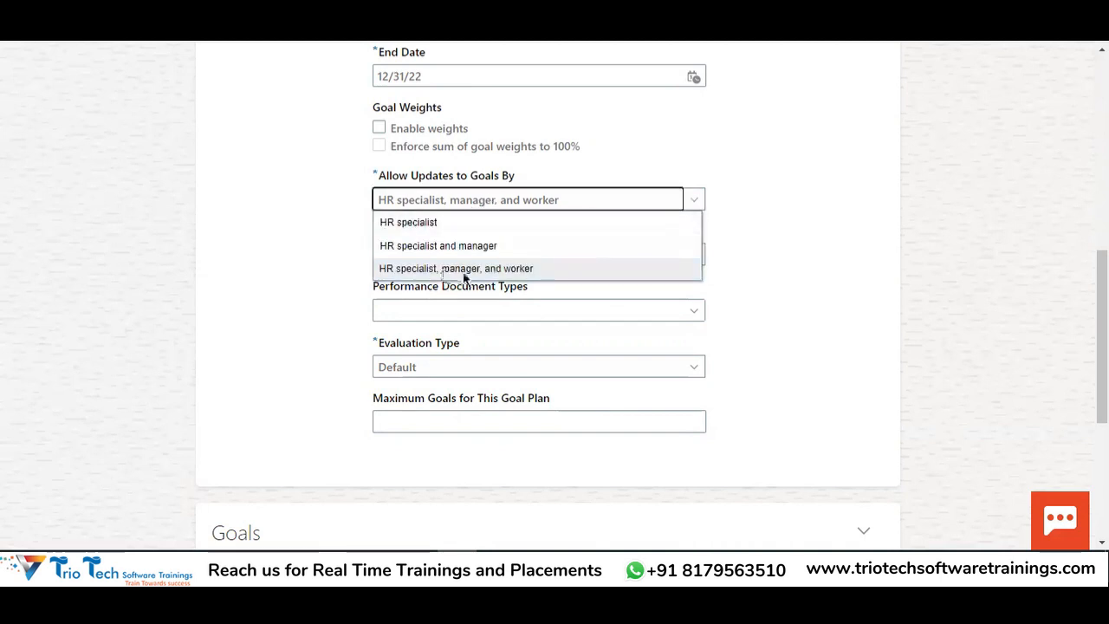
pyautogui.click(433, 178)
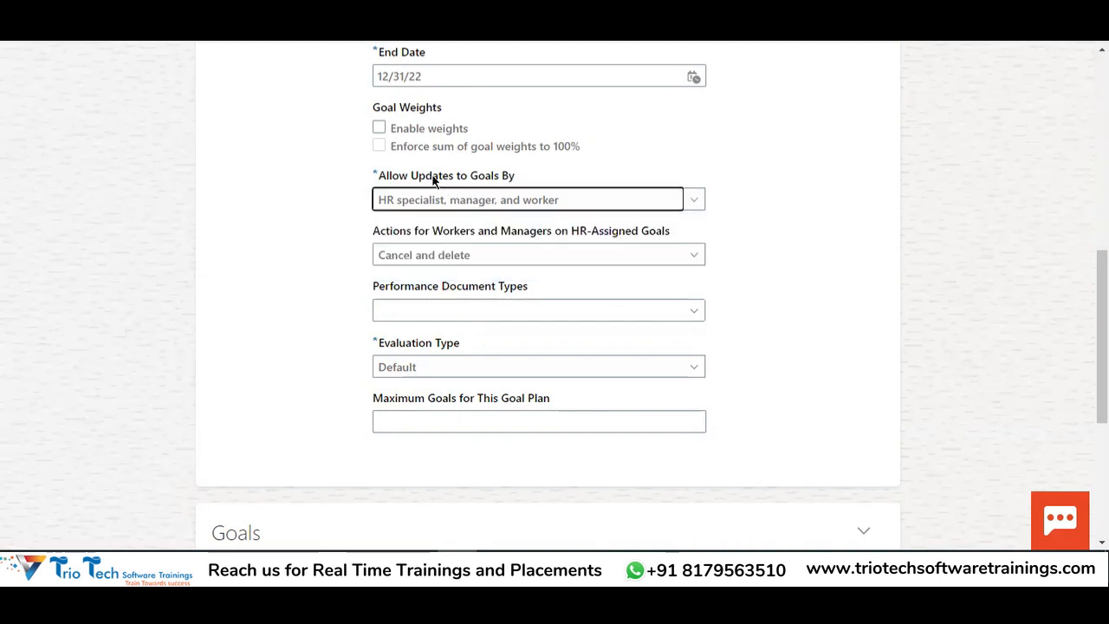
pyautogui.doubleClick(433, 178)
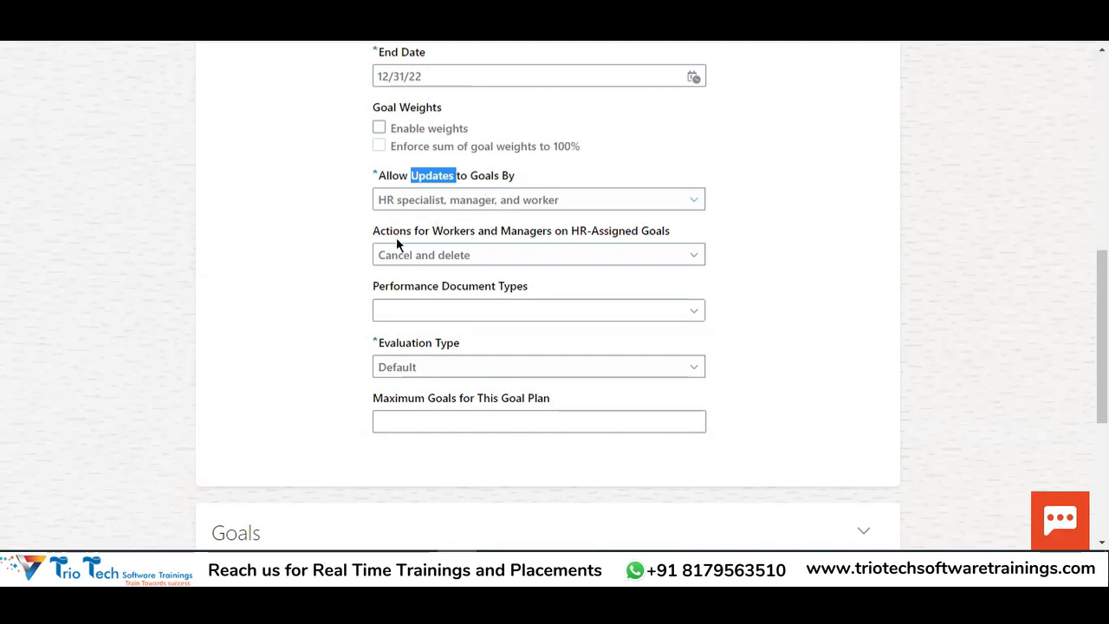
pyautogui.click(414, 255)
pyautogui.click(351, 325)
pyautogui.click(474, 257)
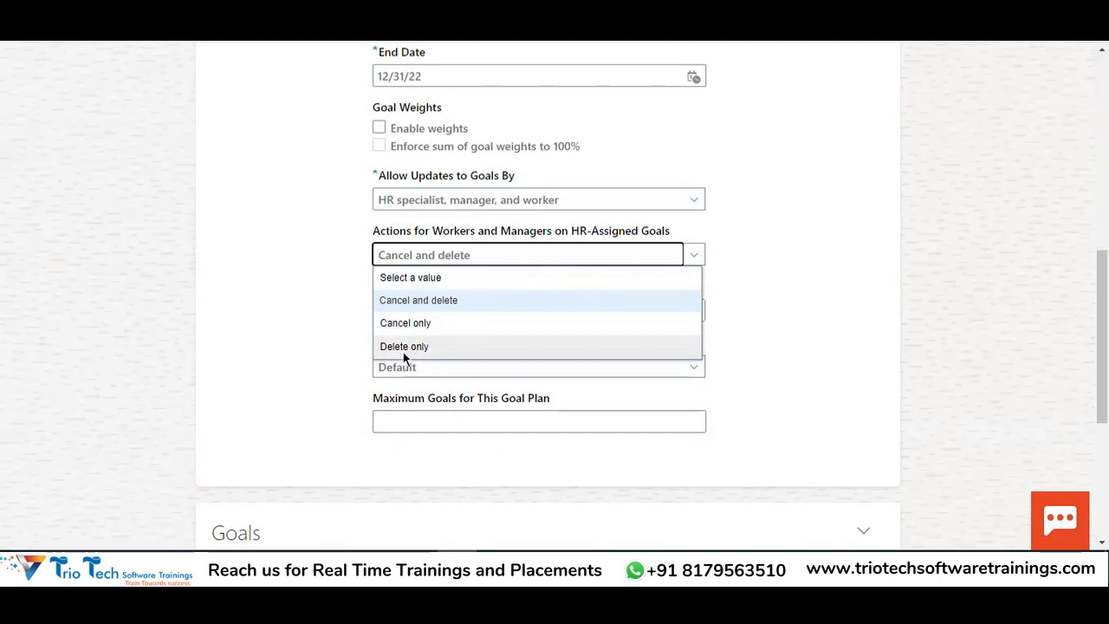
pyautogui.click(370, 313)
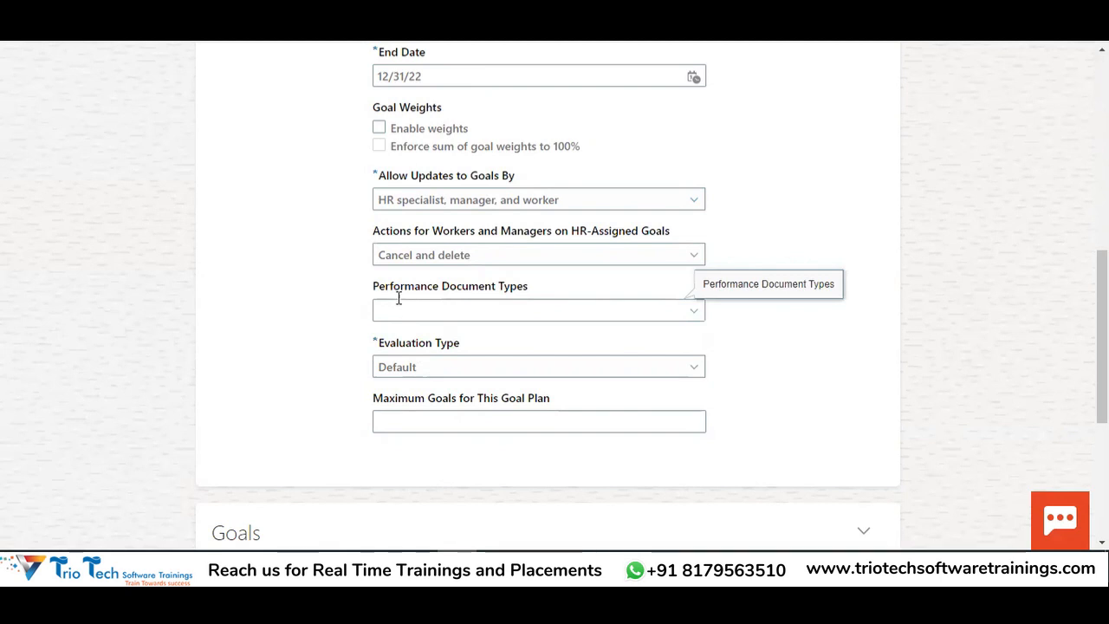
# Copy the Performance Document Type note in D81 from the setup spreadsheet
pyautogui.moveTo(373, 290); pyautogui.dragTo(531, 291)
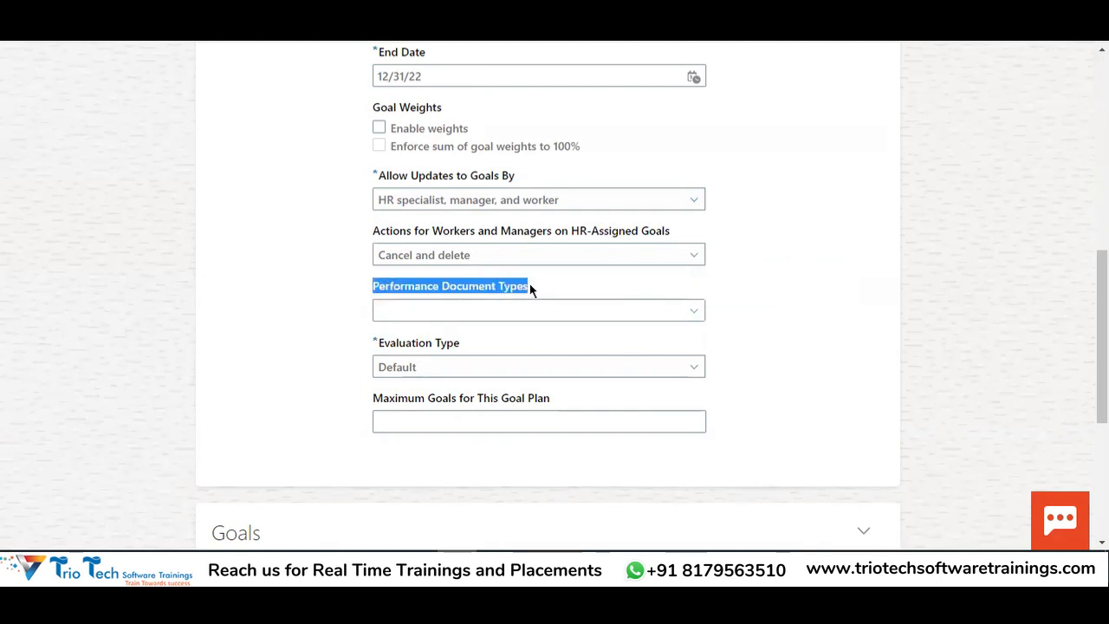
pyautogui.click(690, 315)
pyautogui.click(389, 568)
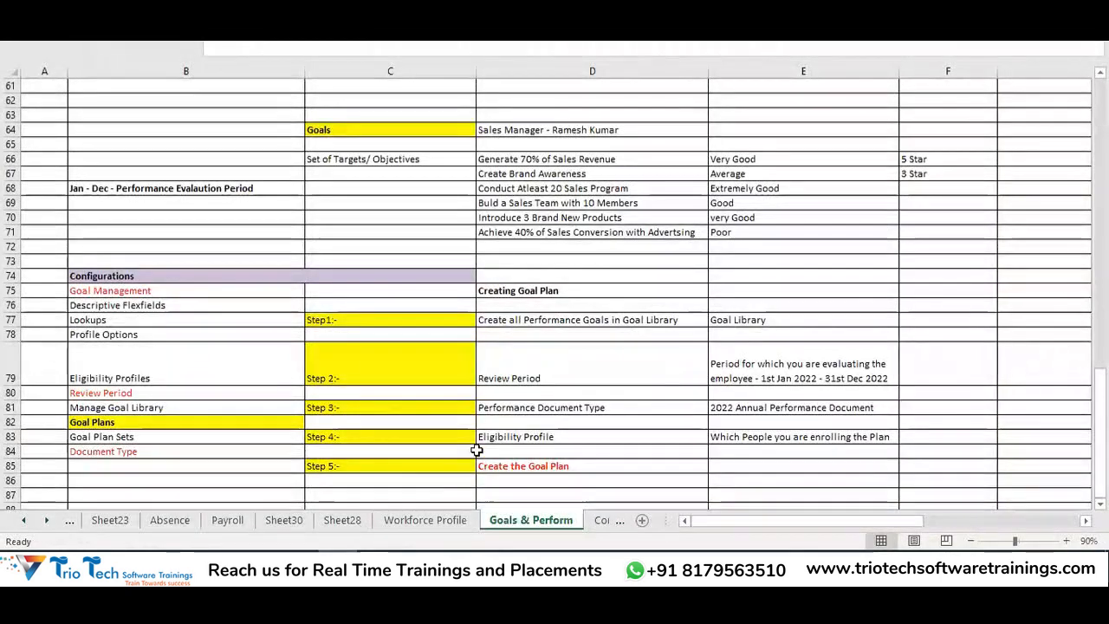
pyautogui.click(543, 411)
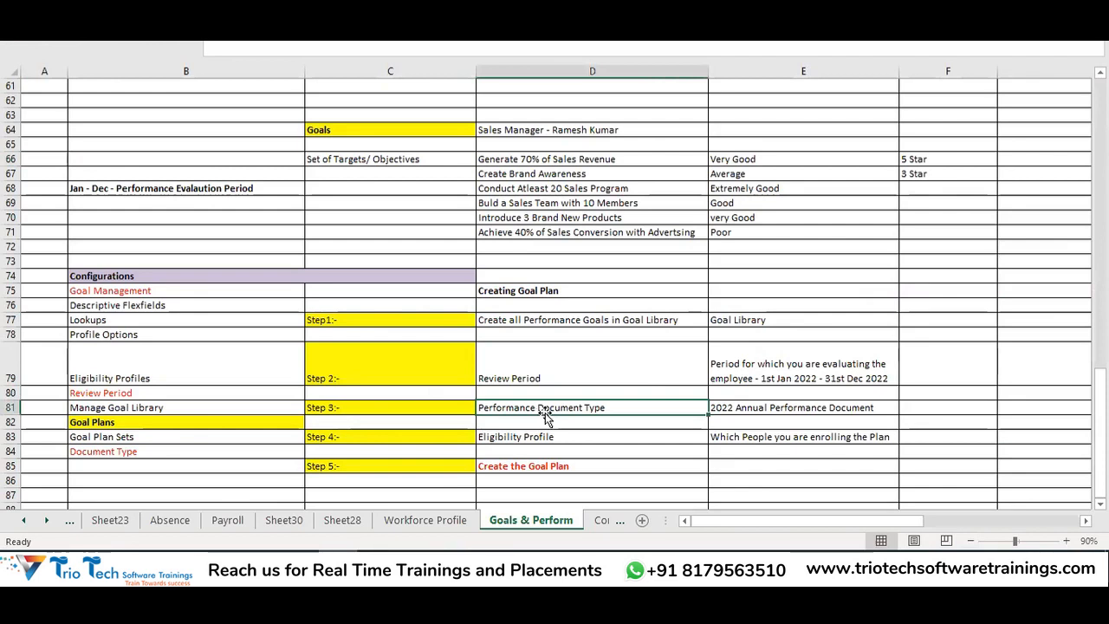
pyautogui.hotkey('ctrl', 'c')
pyautogui.hotkey('alt', 'Tab')
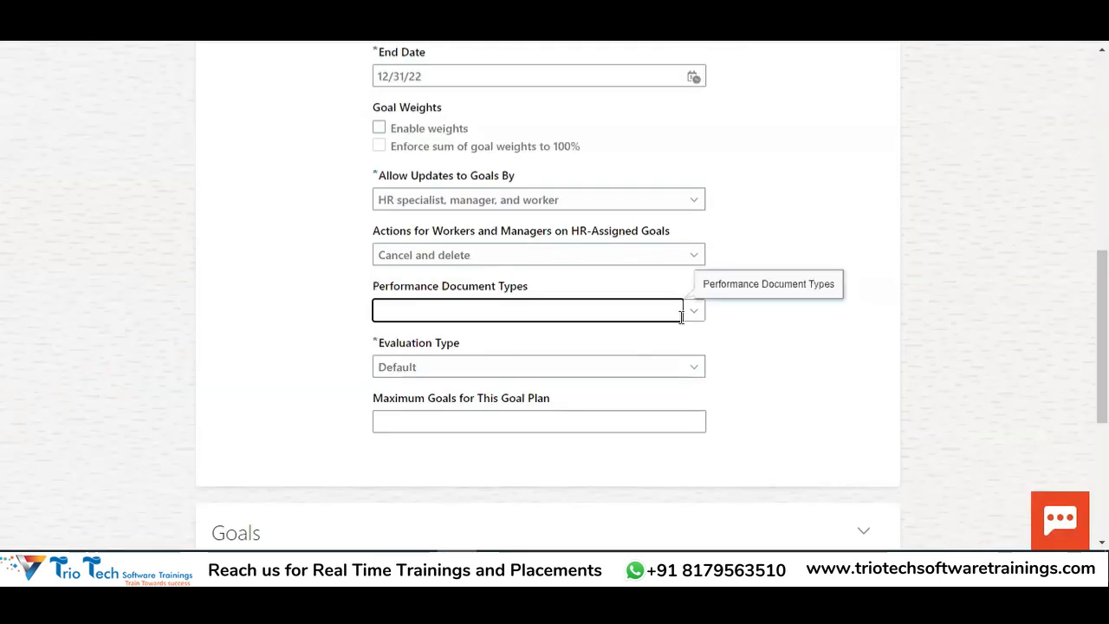
# Set the performance document type to 2022 Annual Performance Document
pyautogui.click(693, 314)
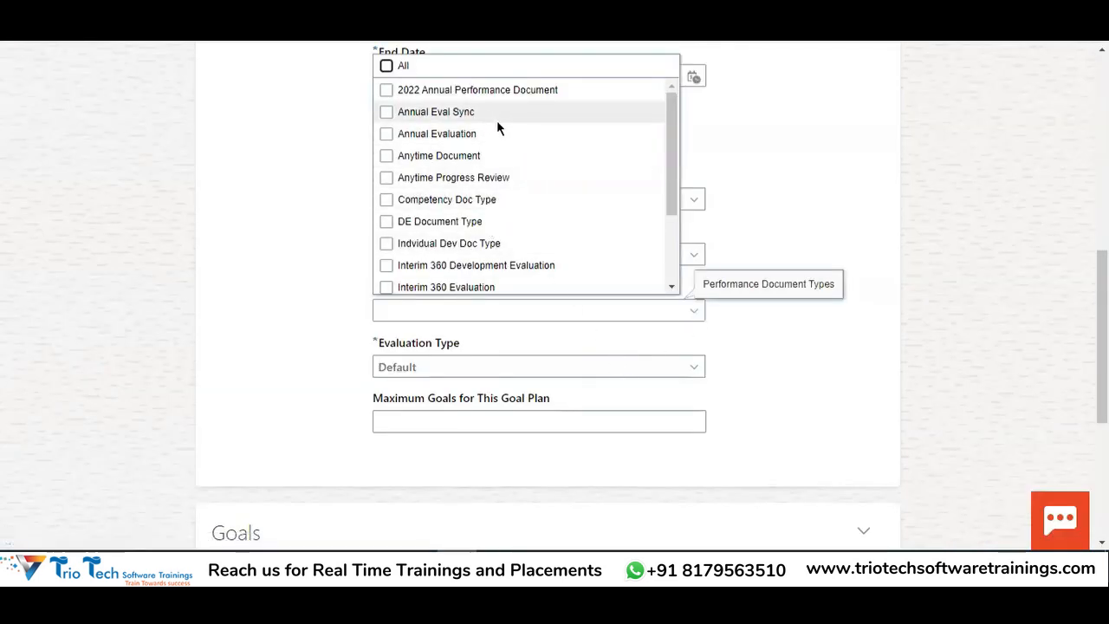
pyautogui.scroll(-1, 503, 130)
pyautogui.scroll(-4, 520, 149)
pyautogui.scroll(6, 589, 213)
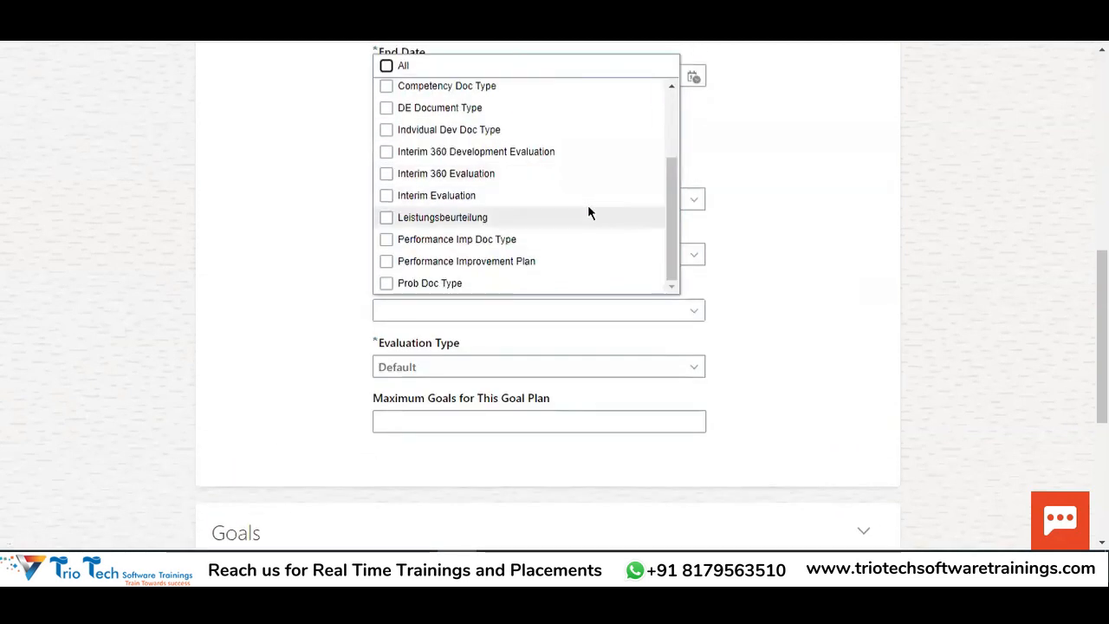
pyautogui.click(476, 93)
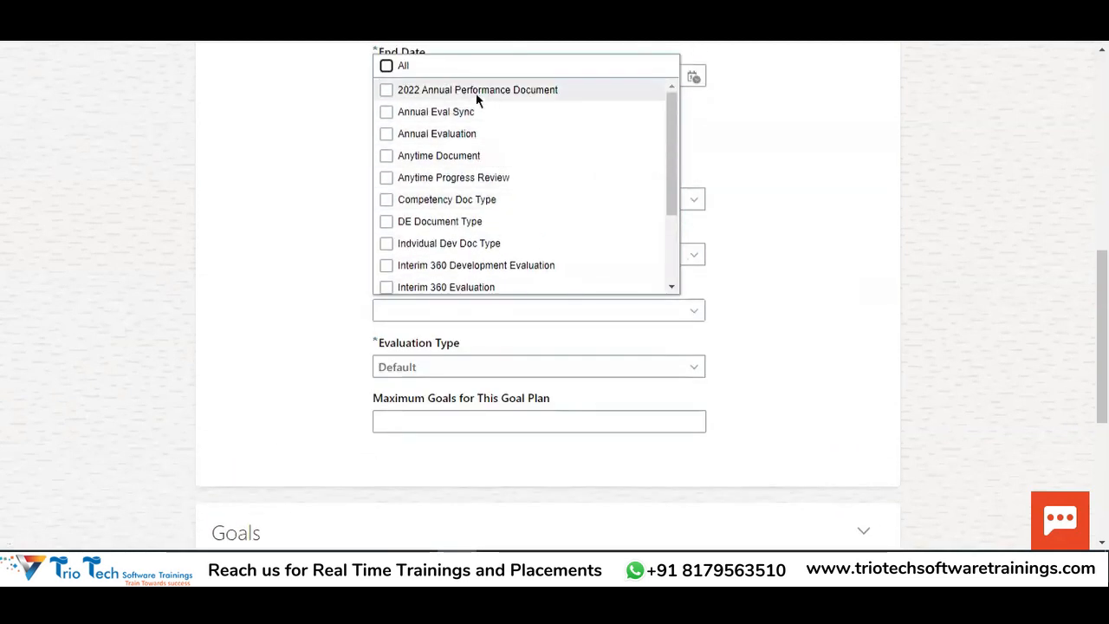
pyautogui.click(299, 247)
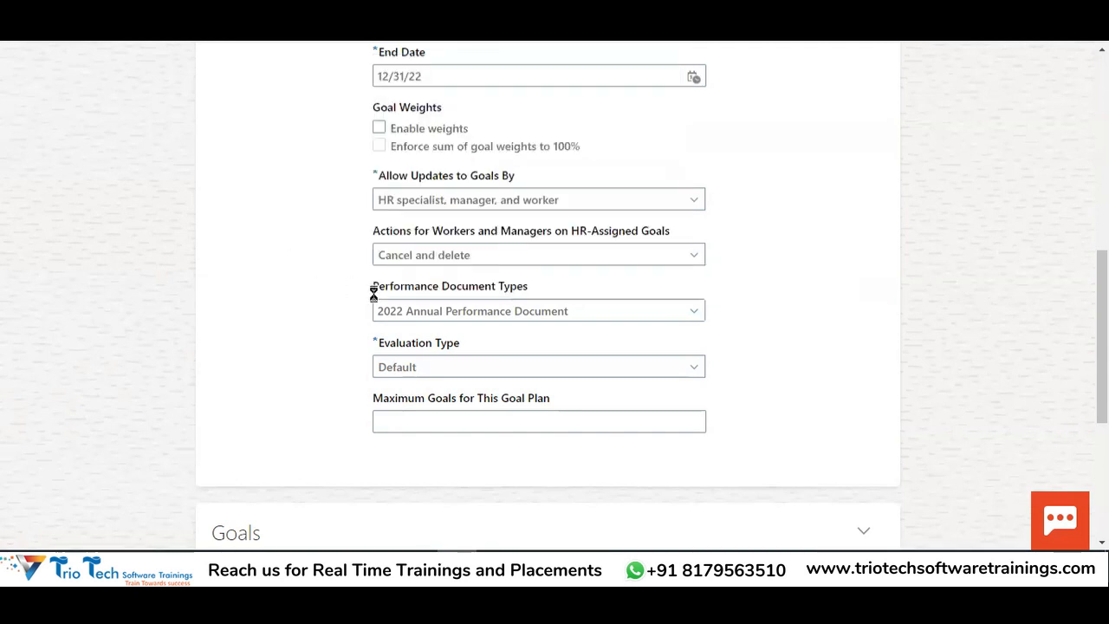
# Keep Default as the evaluation type
pyautogui.scroll(1, 555, 335)
pyautogui.scroll(-1, 738, 319)
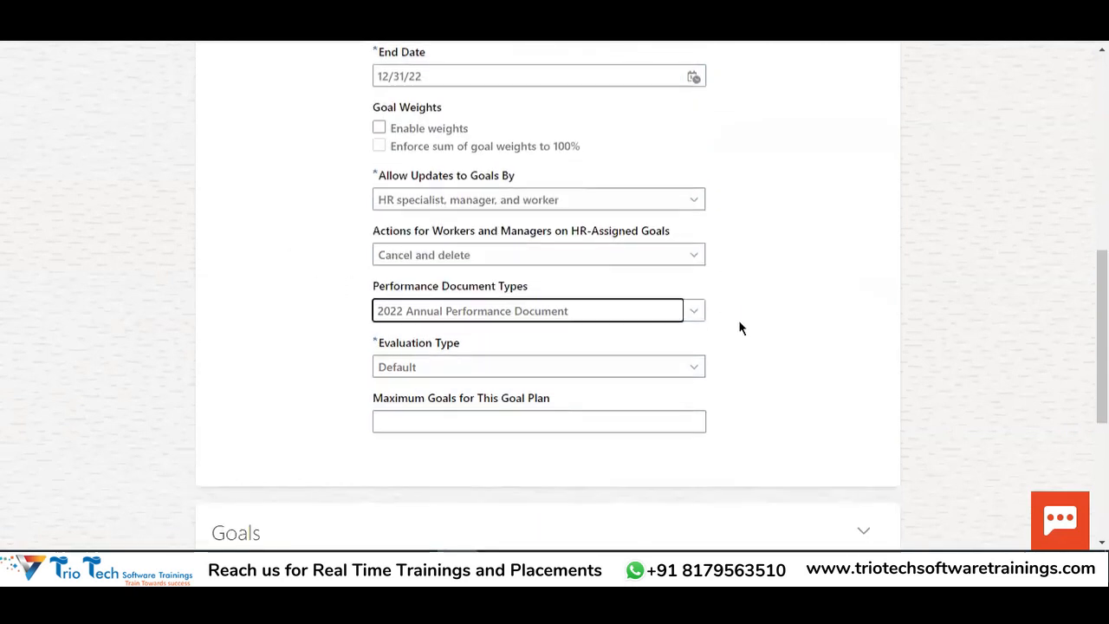
pyautogui.click(459, 368)
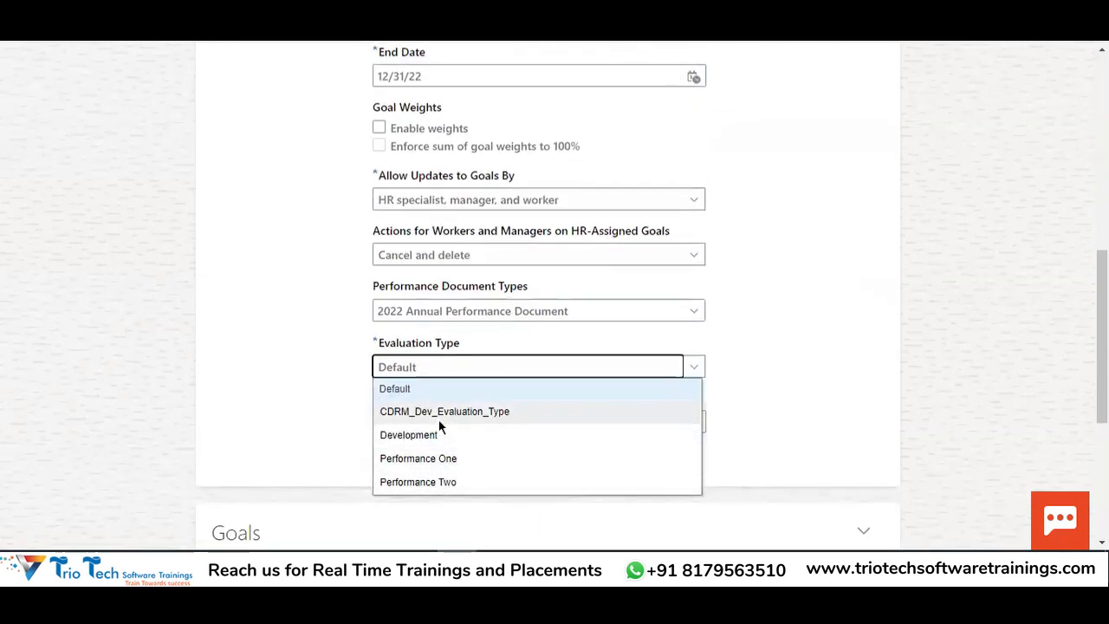
pyautogui.click(391, 391)
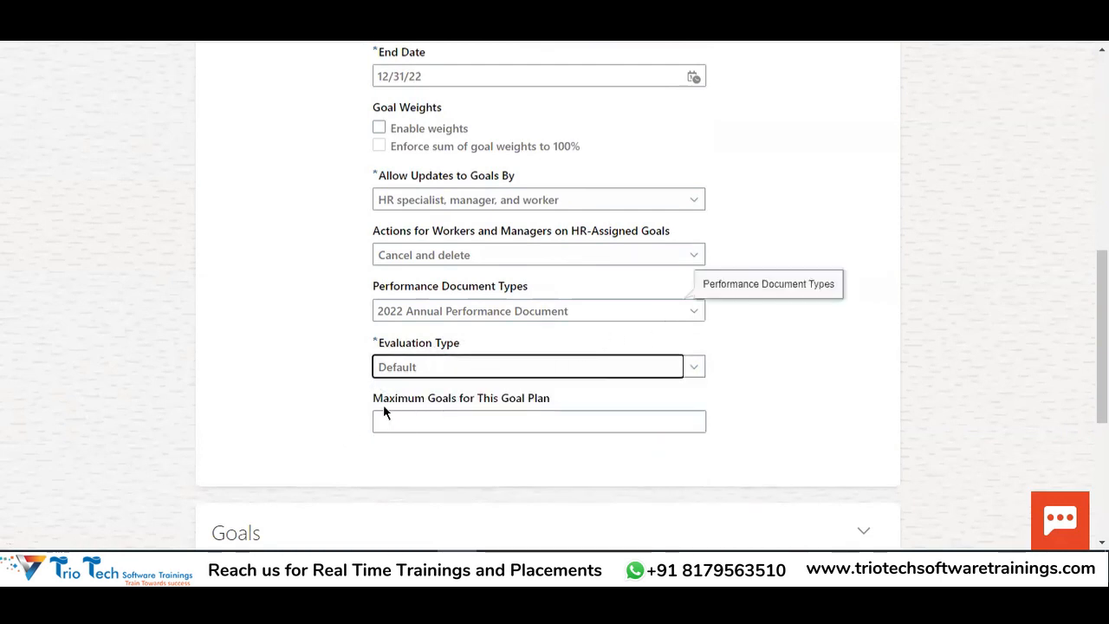
# Look over the Maximum Goals setting, the Goals section and the plan name 2022 Goal Plan TATA
pyautogui.moveTo(371, 398); pyautogui.dragTo(548, 399)
pyautogui.scroll(-1, 781, 251)
pyautogui.click(802, 290)
pyautogui.scroll(-2, 585, 334)
pyautogui.scroll(5, 598, 234)
pyautogui.scroll(5, 601, 212)
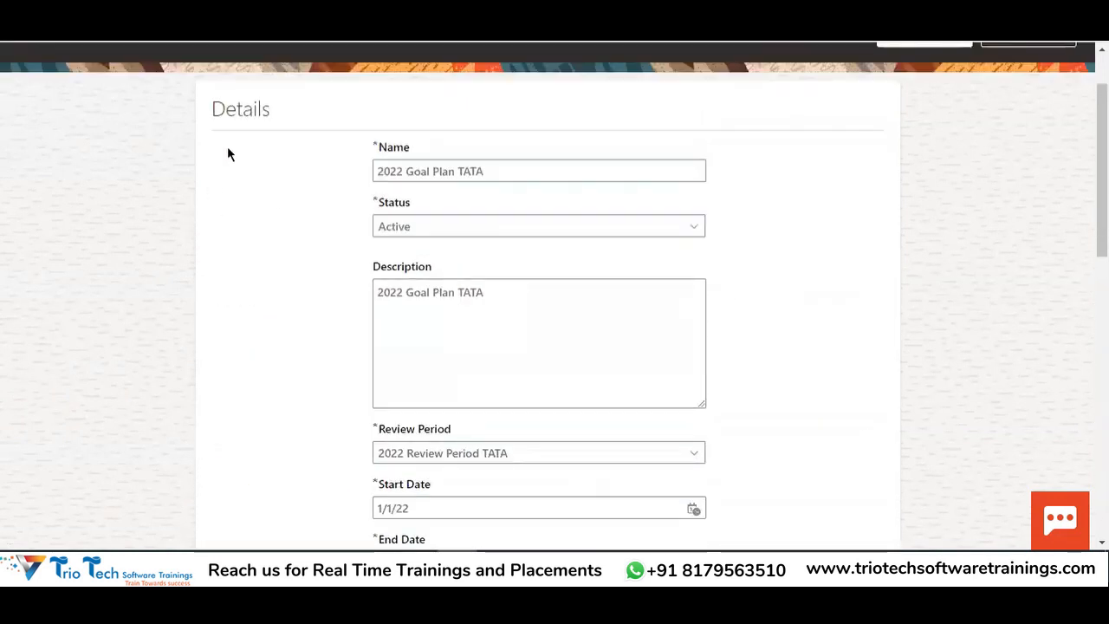
pyautogui.moveTo(522, 248); pyautogui.dragTo(515, 185)
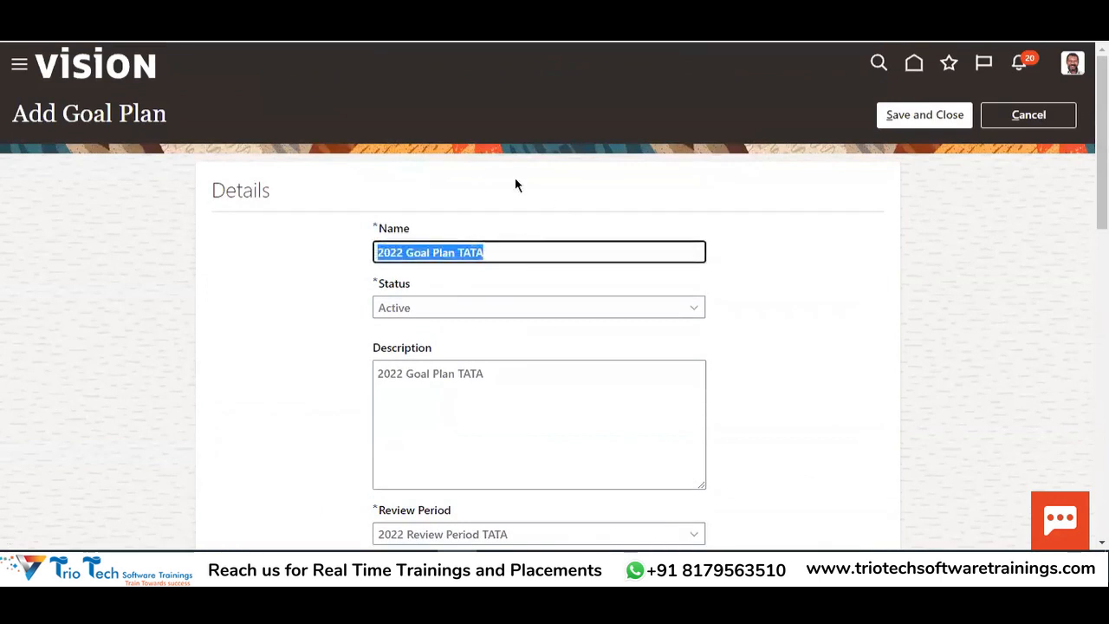
pyautogui.scroll(-9, 567, 266)
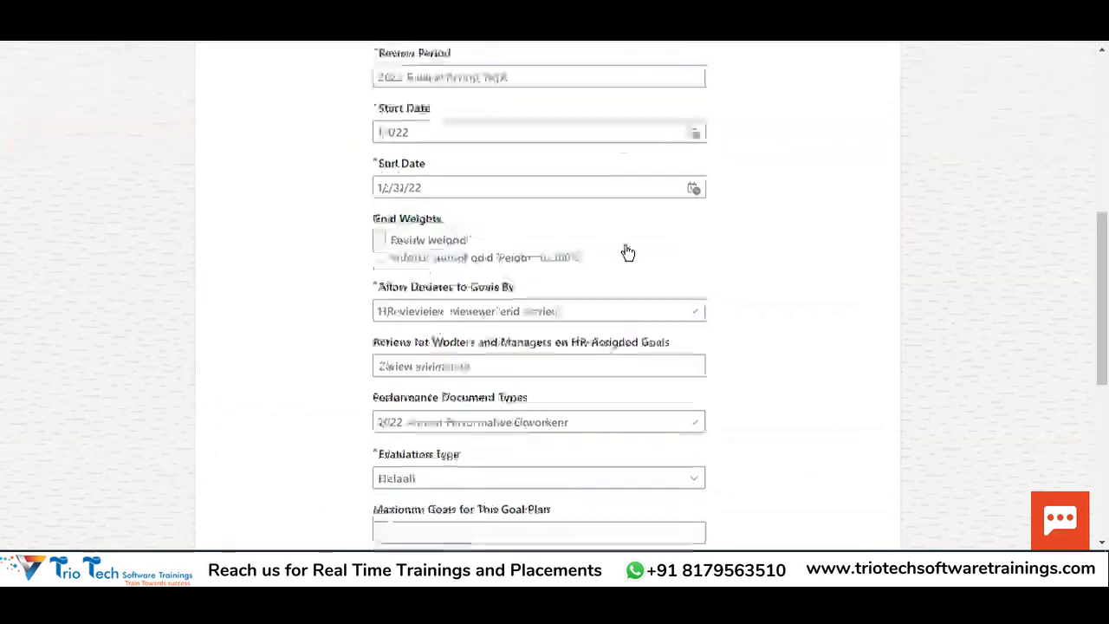
pyautogui.doubleClick(235, 290)
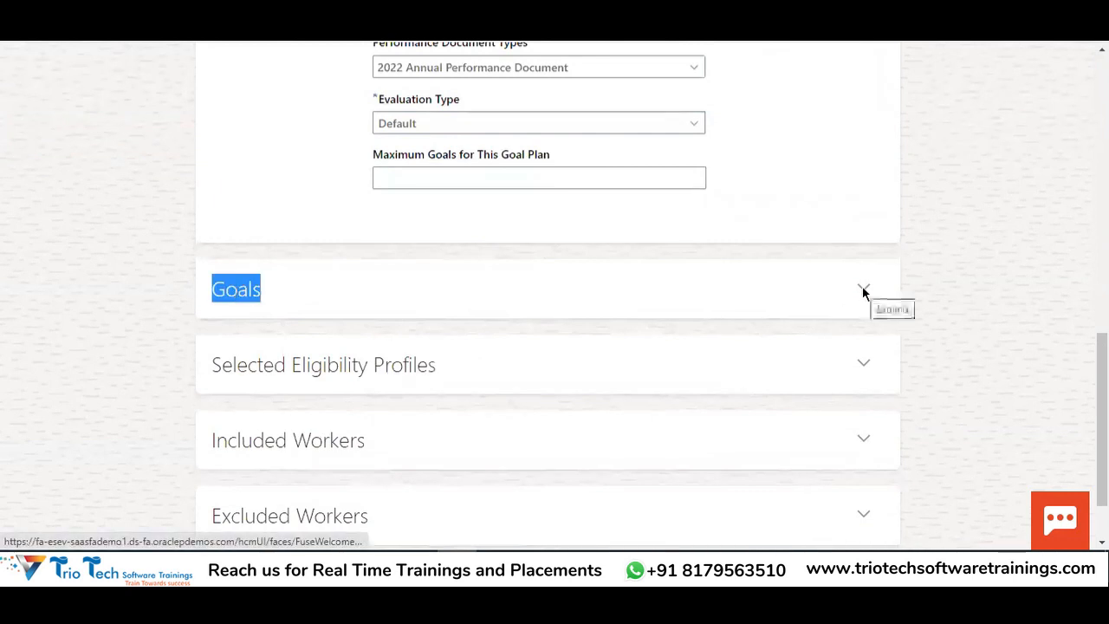
pyautogui.scroll(10, 705, 251)
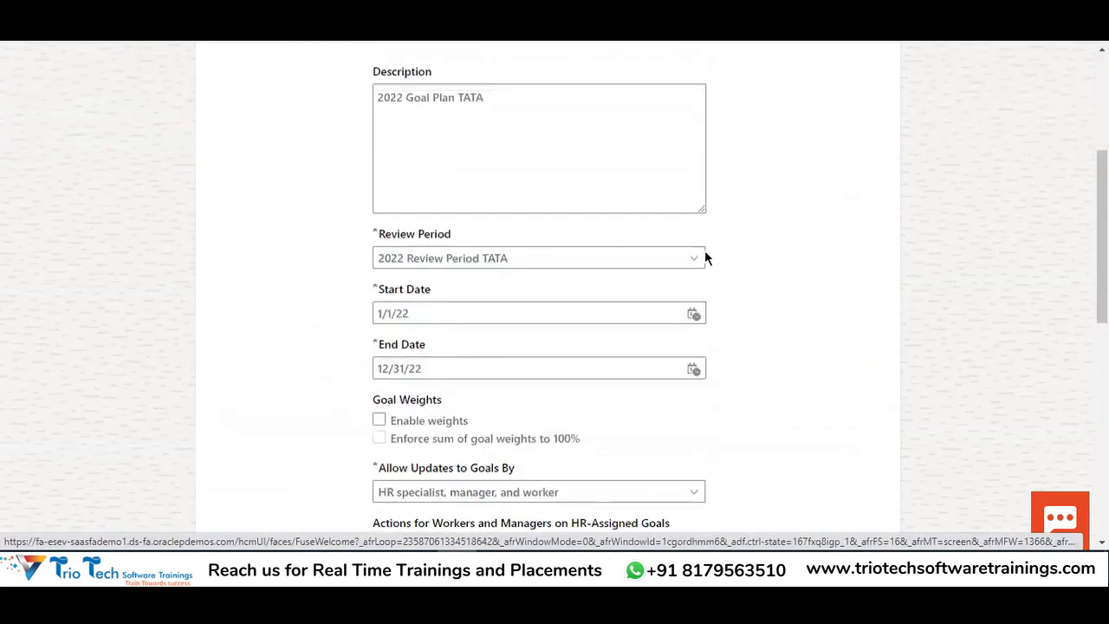
pyautogui.moveTo(488, 252); pyautogui.dragTo(378, 251)
pyautogui.scroll(-7, 766, 231)
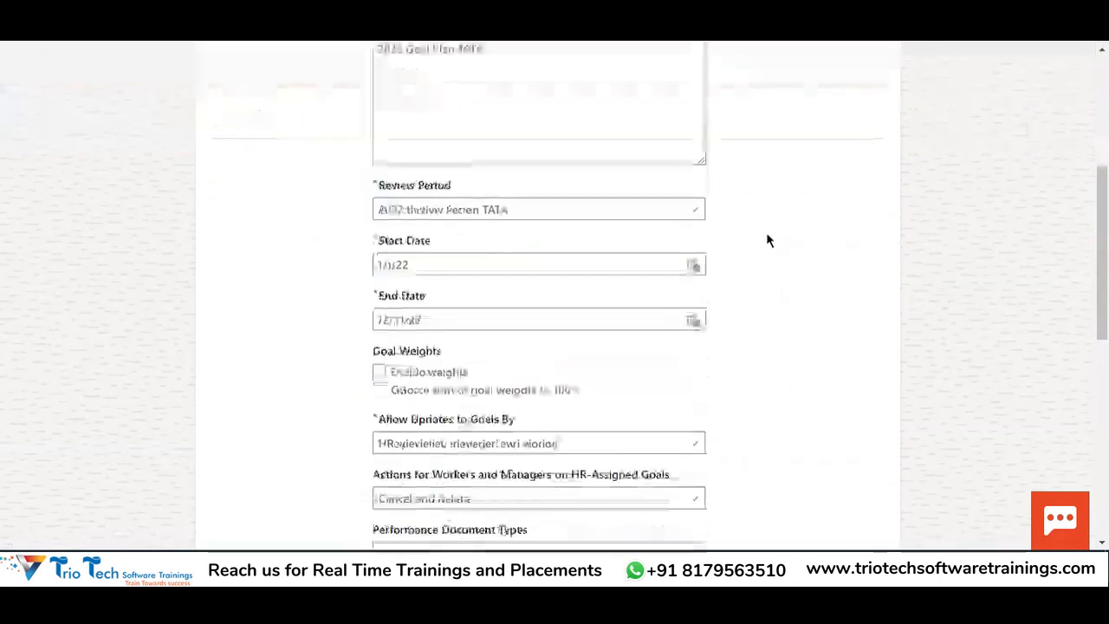
# Enter 10 in Maximum Goals for This Goal Plan and commit the value
pyautogui.click(463, 418)
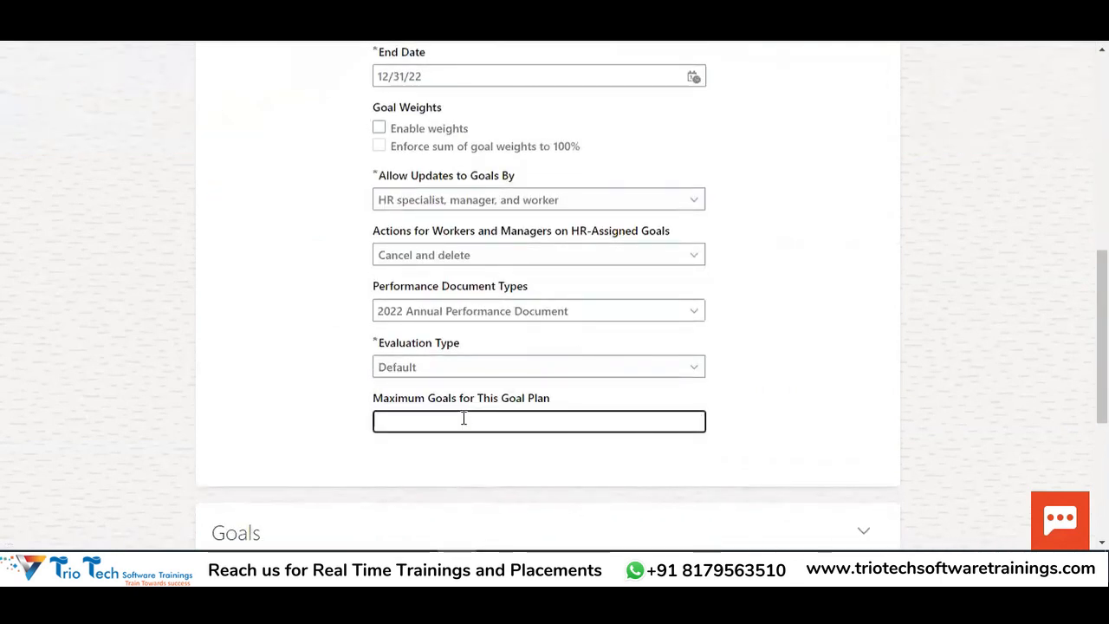
pyautogui.write('10')
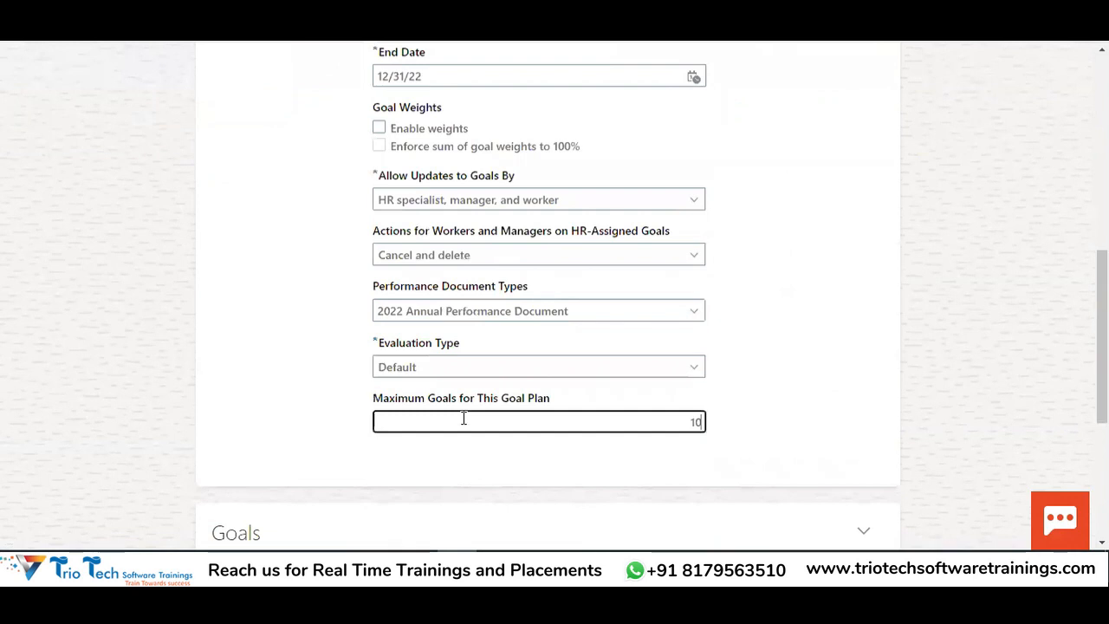
pyautogui.click(723, 457)
pyautogui.scroll(-2, 745, 372)
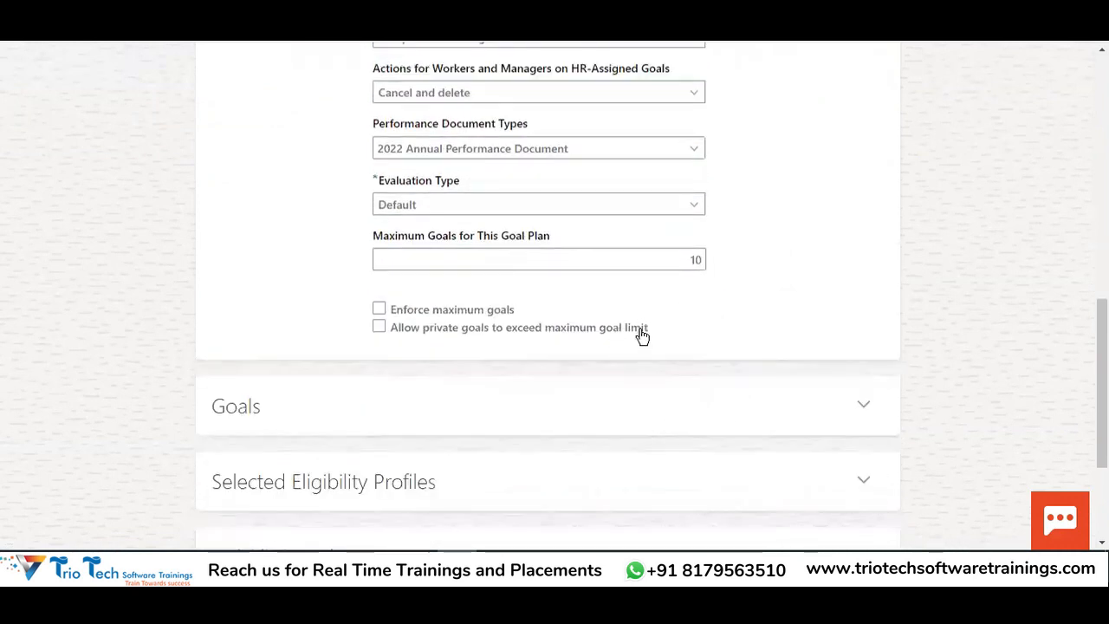
pyautogui.moveTo(649, 329); pyautogui.dragTo(366, 235)
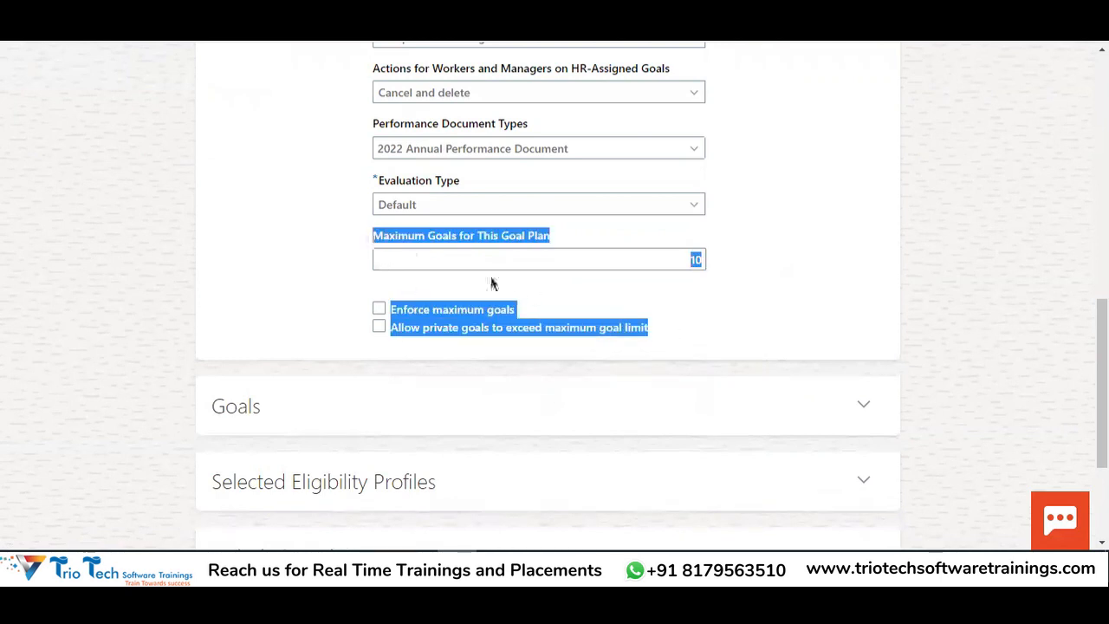
pyautogui.click(1032, 565)
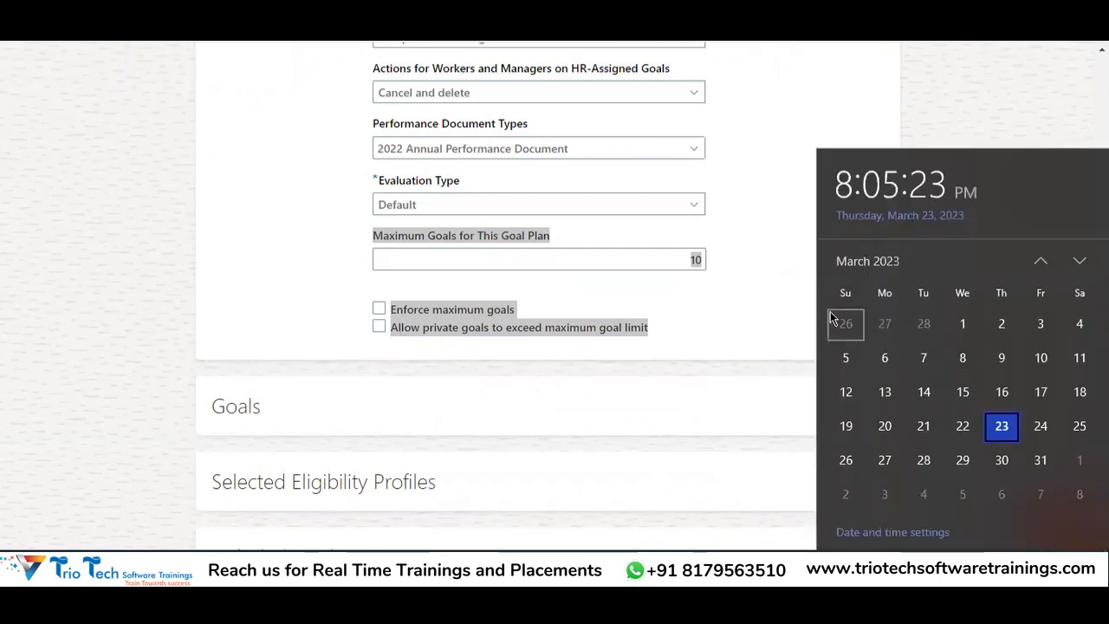
# Dismiss the clock popup, note the 23A release, and close About This Application
pyautogui.click(864, 116)
pyautogui.scroll(10, 866, 130)
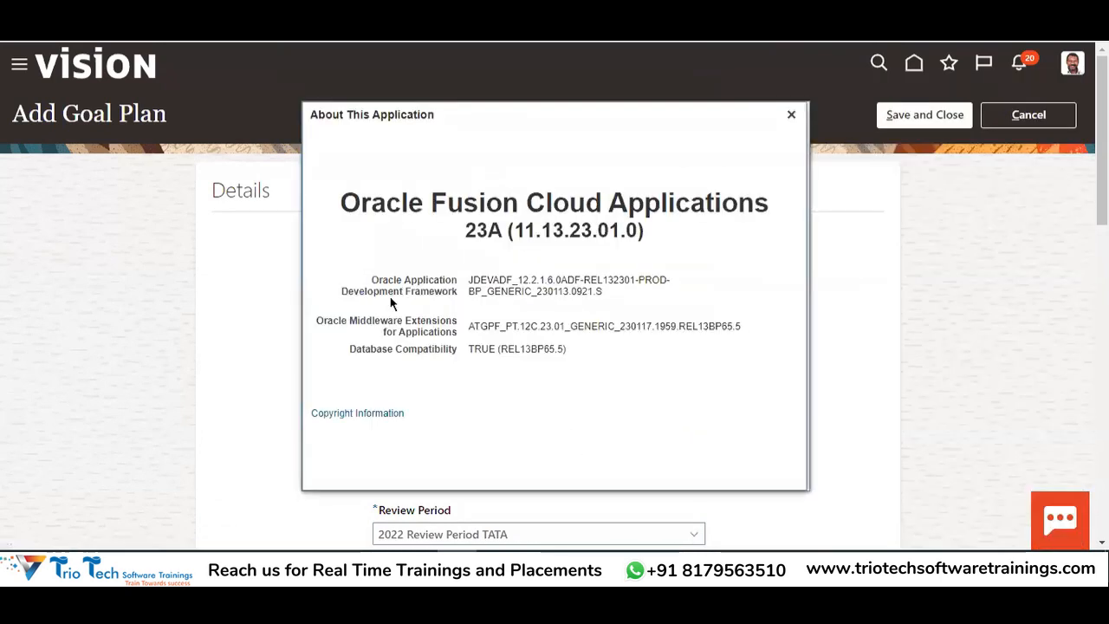
pyautogui.moveTo(465, 232); pyautogui.dragTo(498, 229)
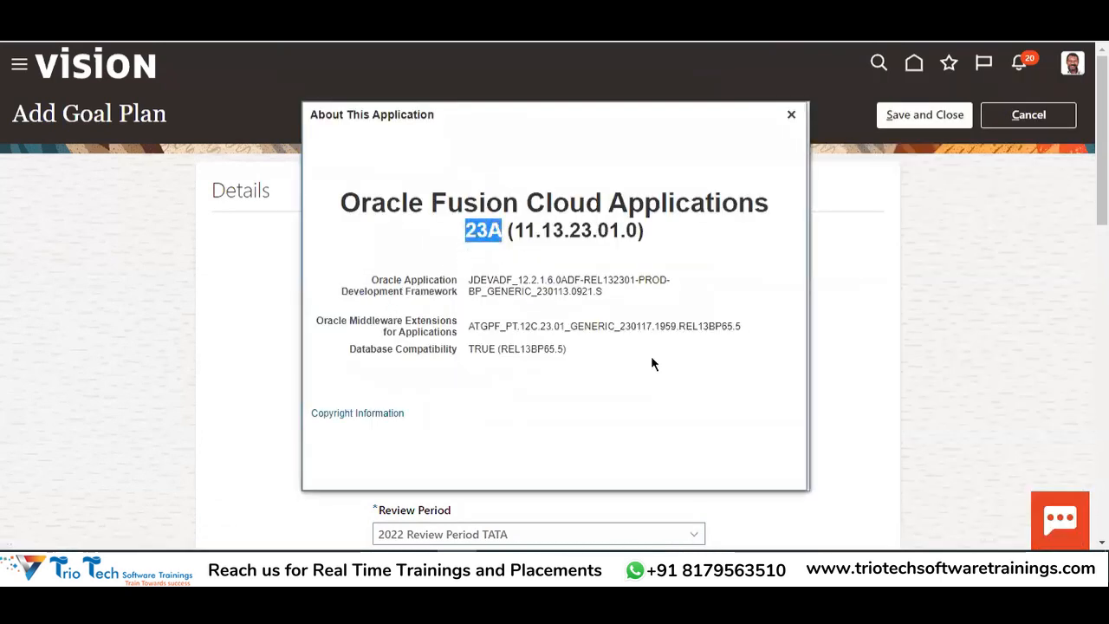
pyautogui.click(791, 115)
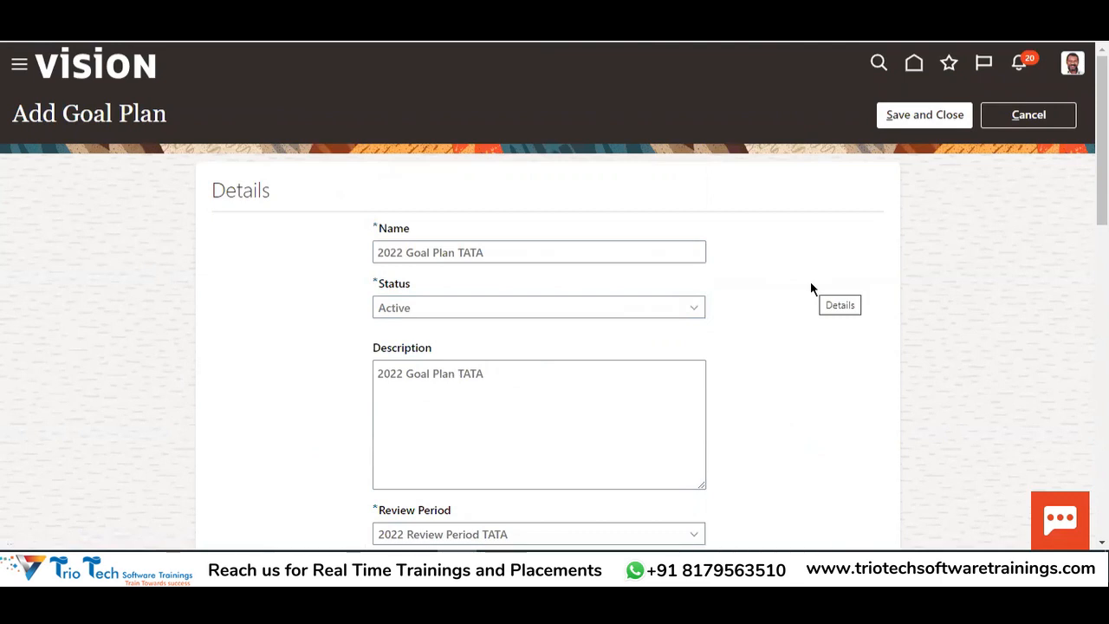
pyautogui.scroll(-8, 572, 347)
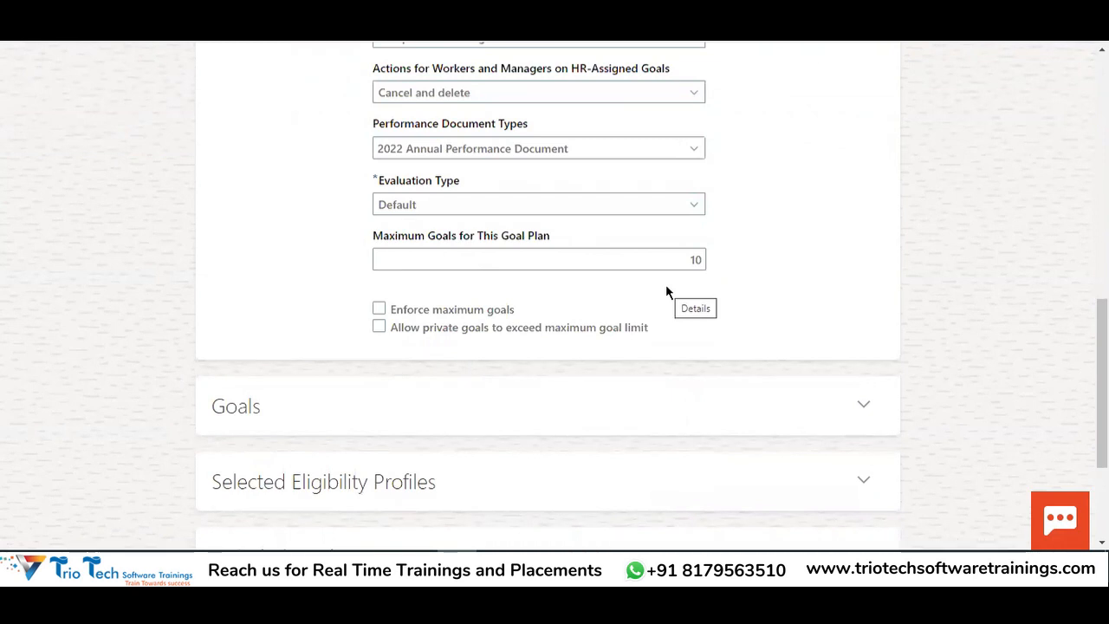
# Review the 10-goal maximum setting and the 2022 Goal Plan TATA name
pyautogui.moveTo(375, 237); pyautogui.dragTo(555, 234)
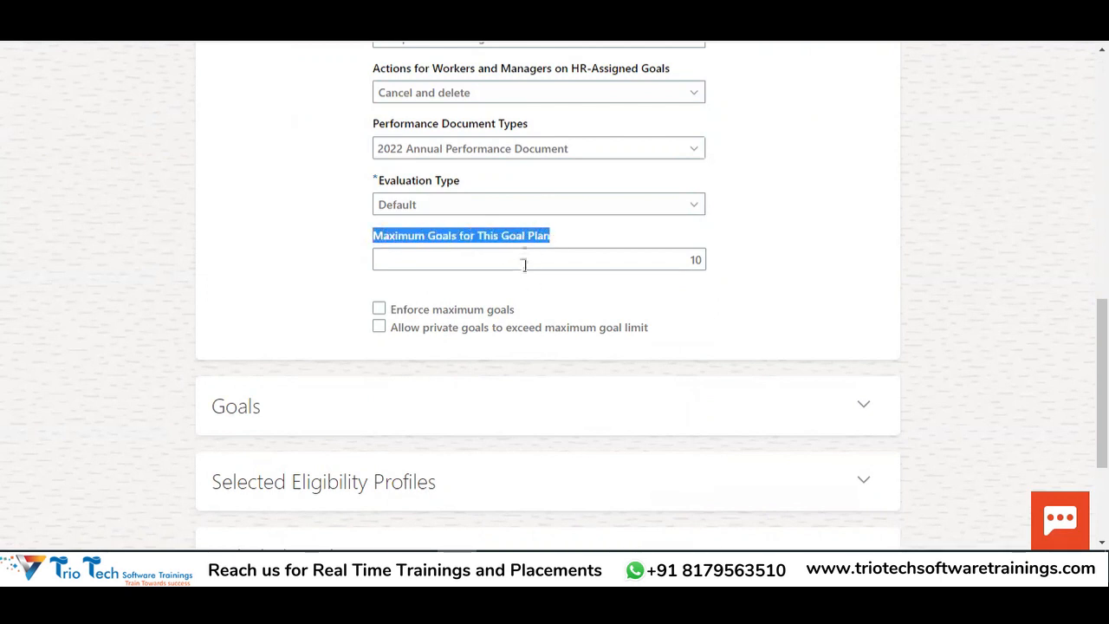
pyautogui.doubleClick(688, 260)
pyautogui.scroll(-1, 771, 293)
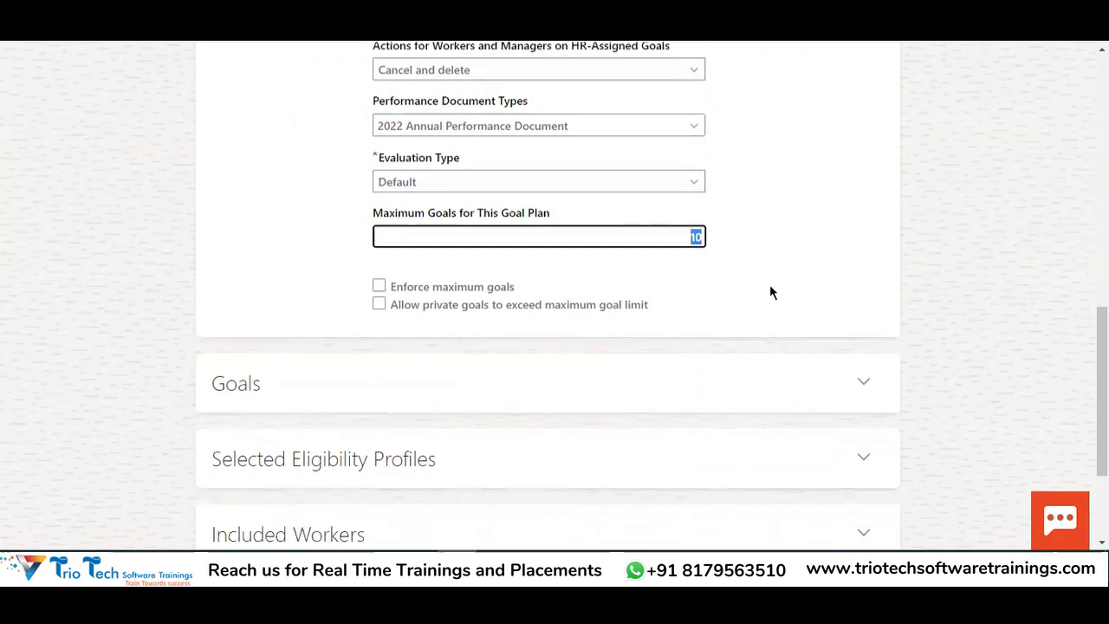
pyautogui.scroll(-2, 738, 266)
pyautogui.scroll(10, 606, 208)
pyautogui.moveTo(495, 251); pyautogui.dragTo(369, 256)
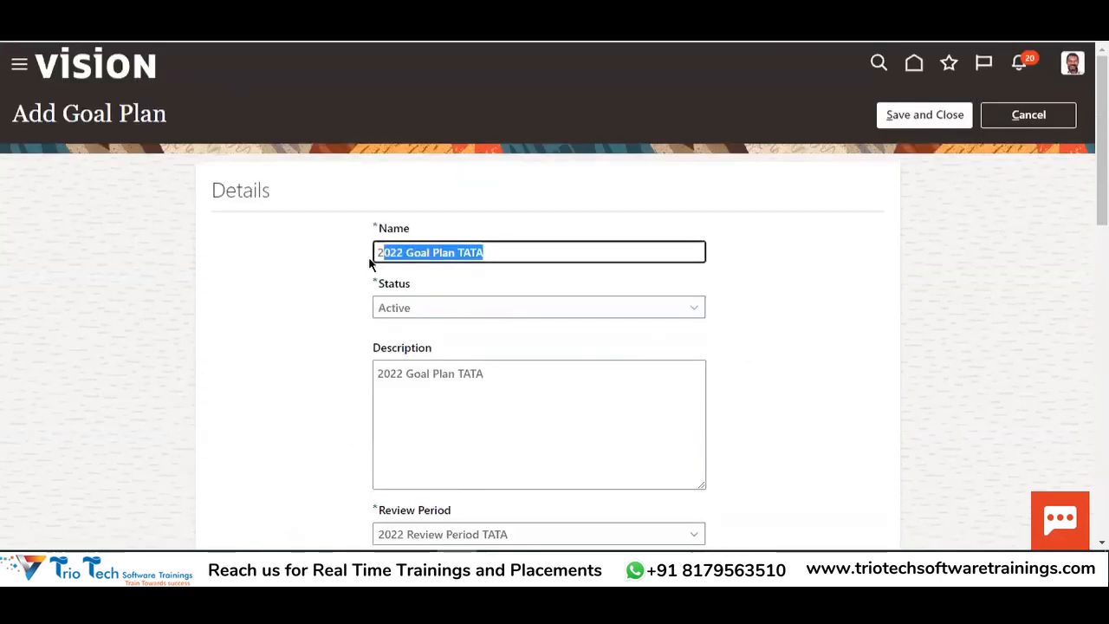
pyautogui.scroll(-10, 598, 292)
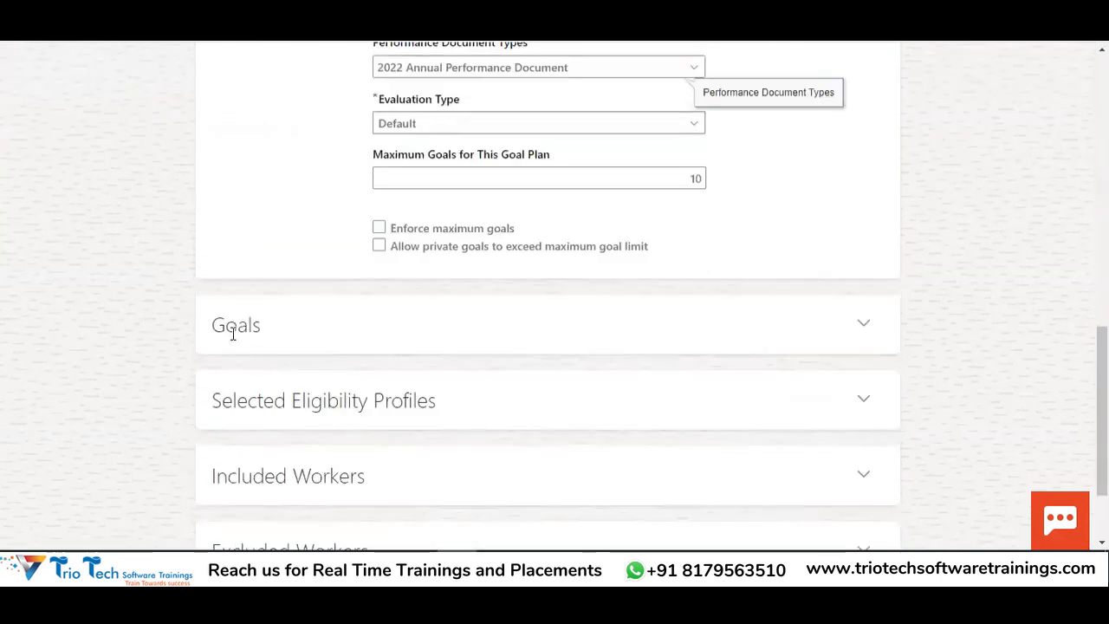
pyautogui.moveTo(215, 326); pyautogui.dragTo(259, 325)
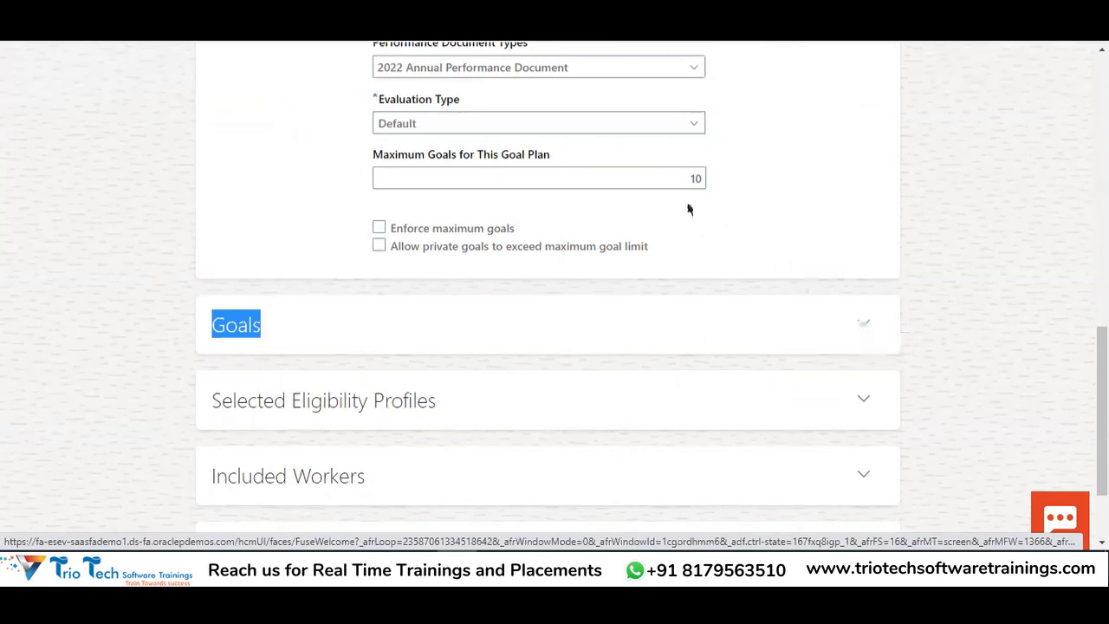
# Check Enforce maximum goals for the 10-goal limit
pyautogui.doubleClick(708, 178)
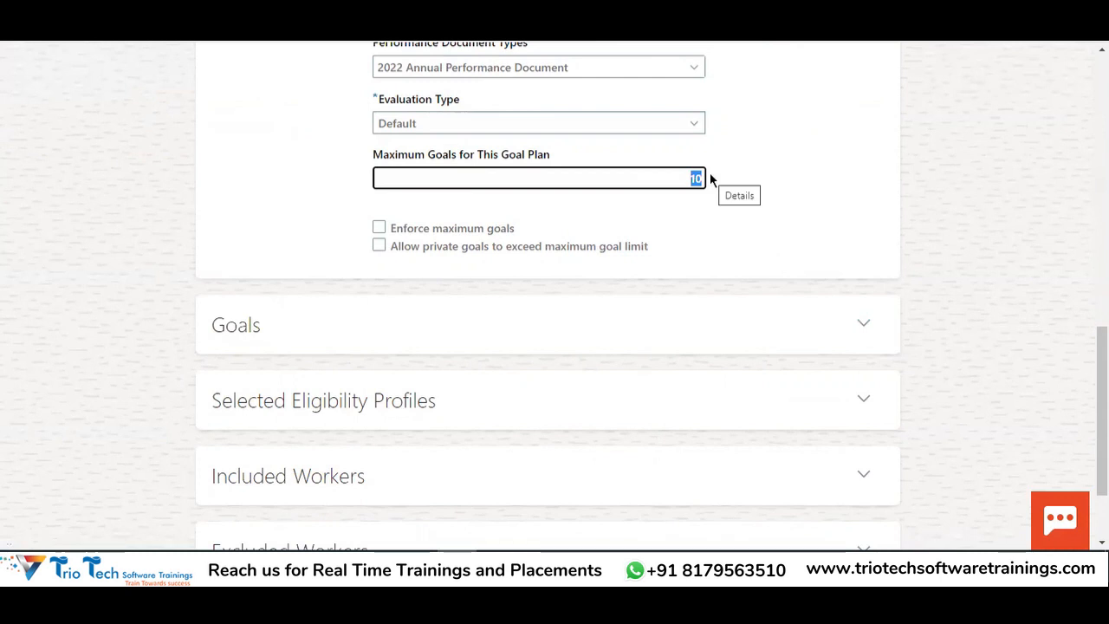
pyautogui.click(431, 228)
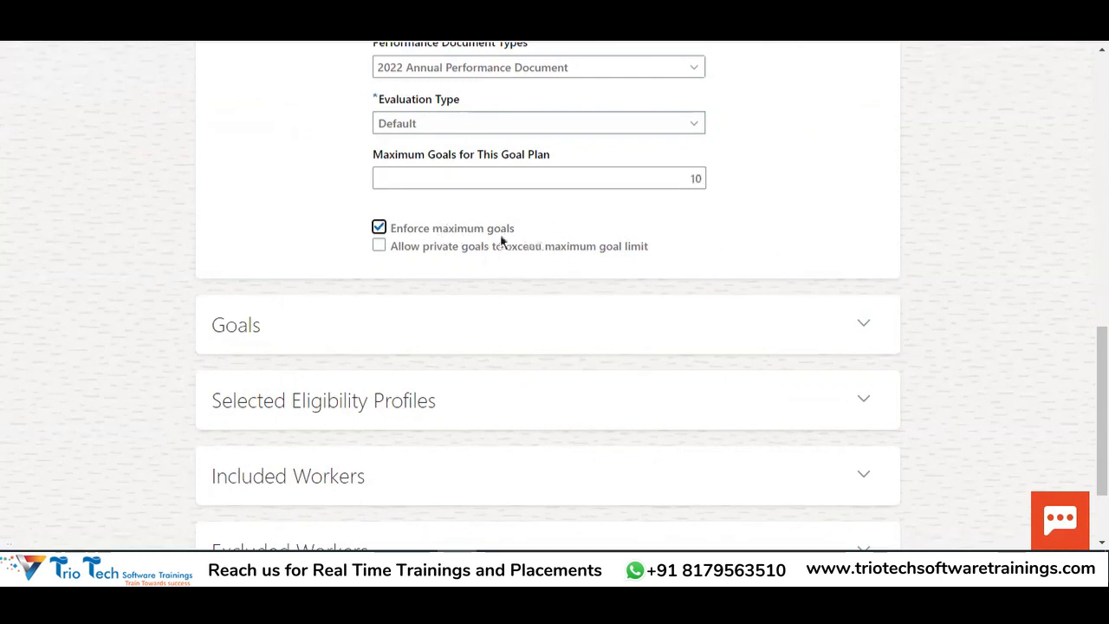
pyautogui.click(674, 176)
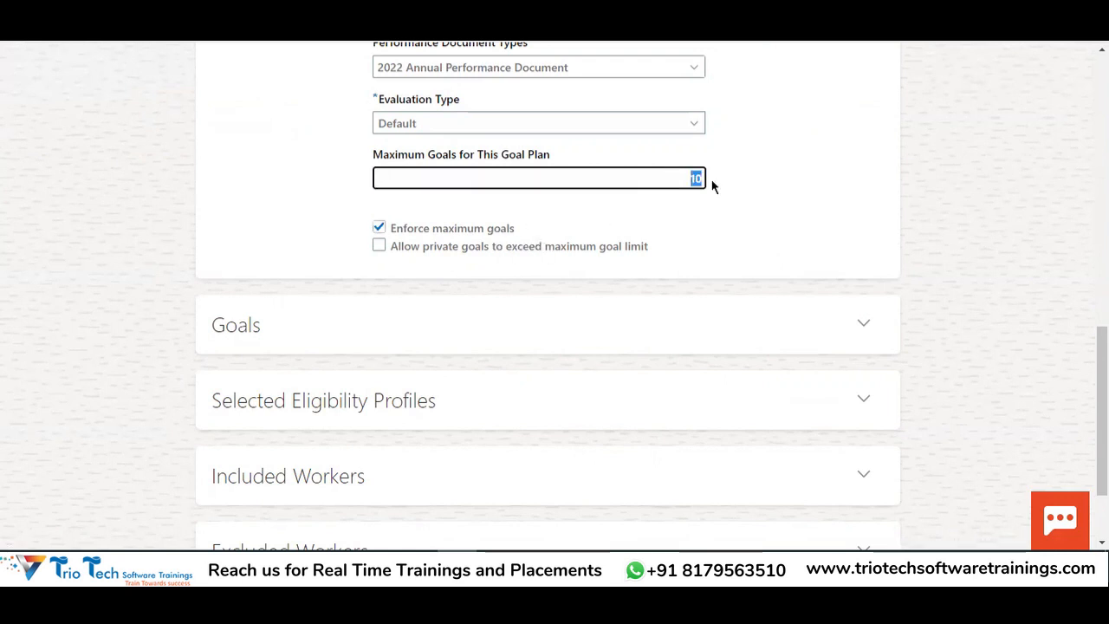
pyautogui.click(378, 228)
pyautogui.click(688, 178)
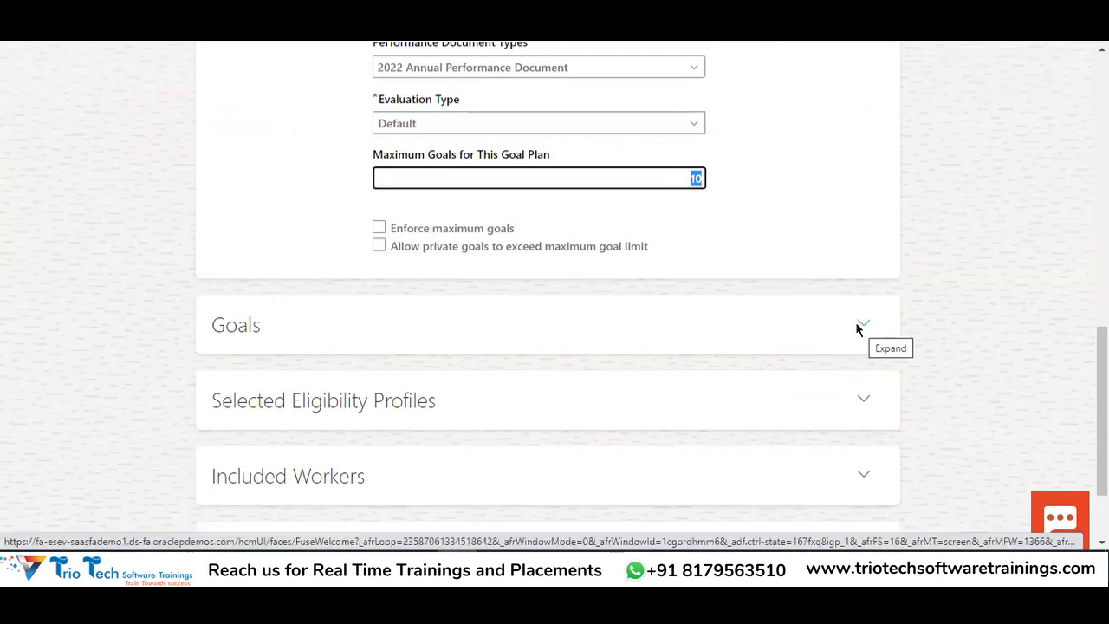
pyautogui.moveTo(374, 161); pyautogui.dragTo(551, 154)
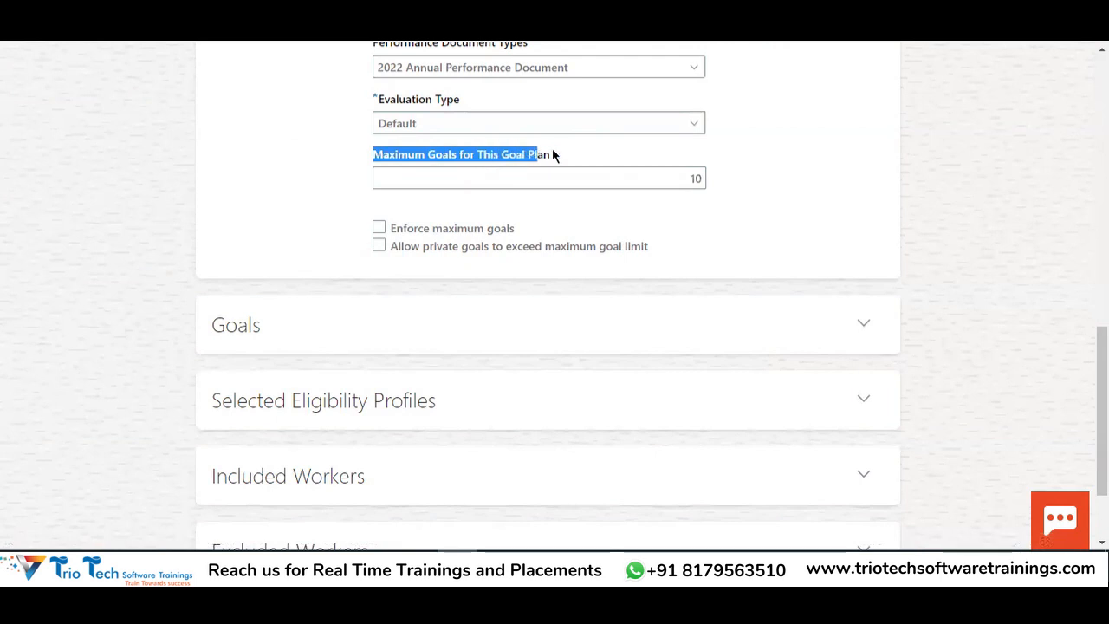
pyautogui.click(693, 178)
pyautogui.click(413, 233)
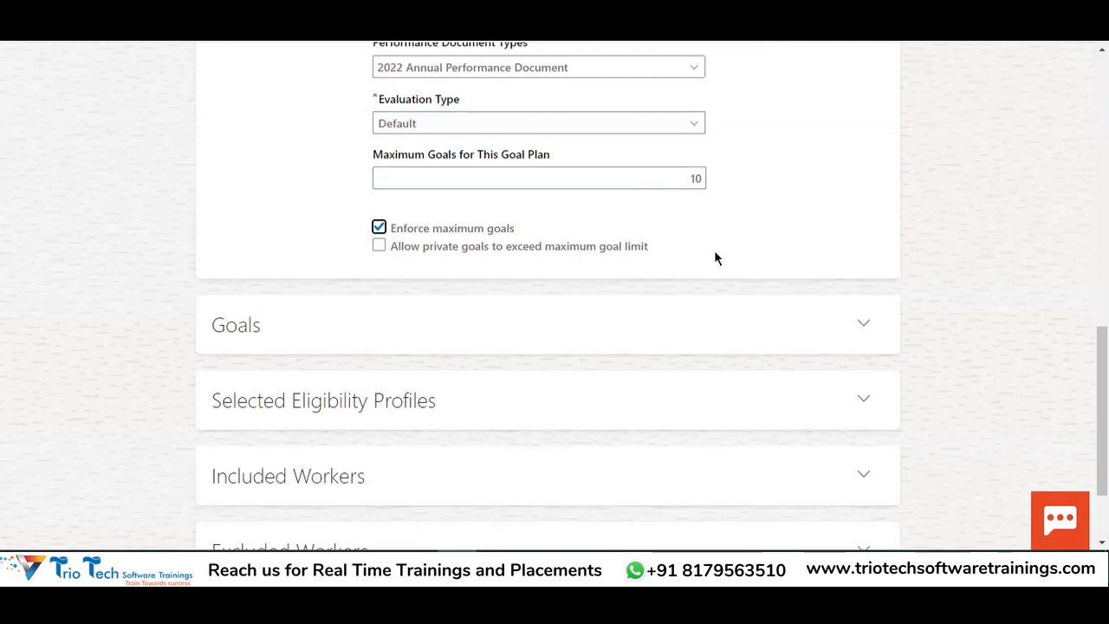
# Turn on Allow private goals to exceed maximum goal limit
pyautogui.scroll(10, 401, 237)
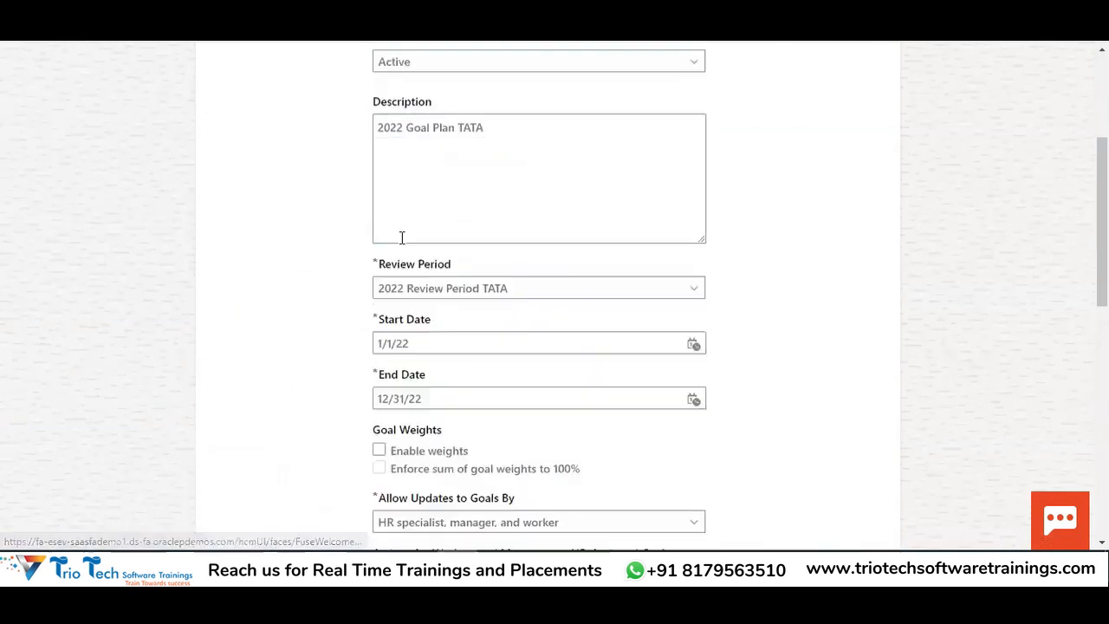
pyautogui.moveTo(497, 172); pyautogui.dragTo(347, 198)
pyautogui.scroll(2, 577, 216)
pyautogui.scroll(-8, 696, 371)
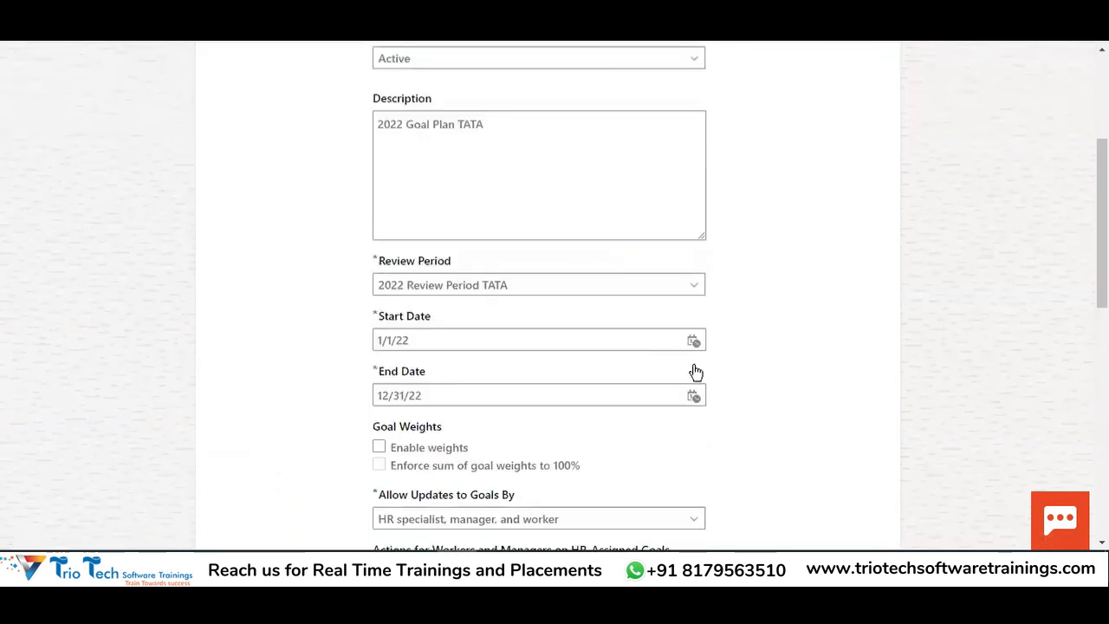
pyautogui.scroll(-3, 632, 372)
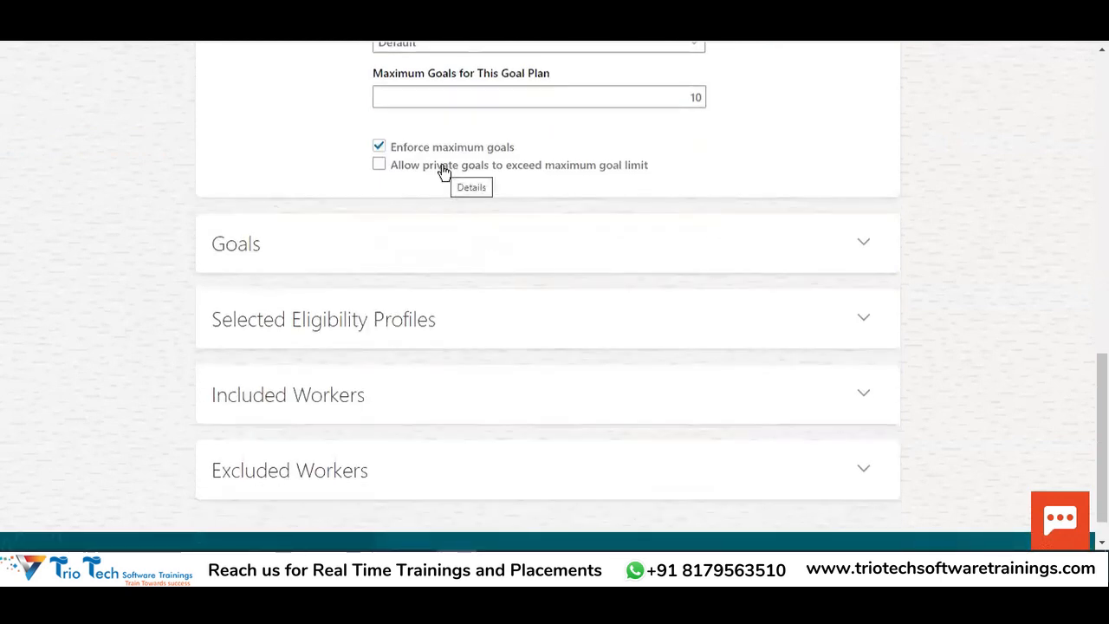
pyautogui.click(444, 166)
pyautogui.scroll(2, 499, 255)
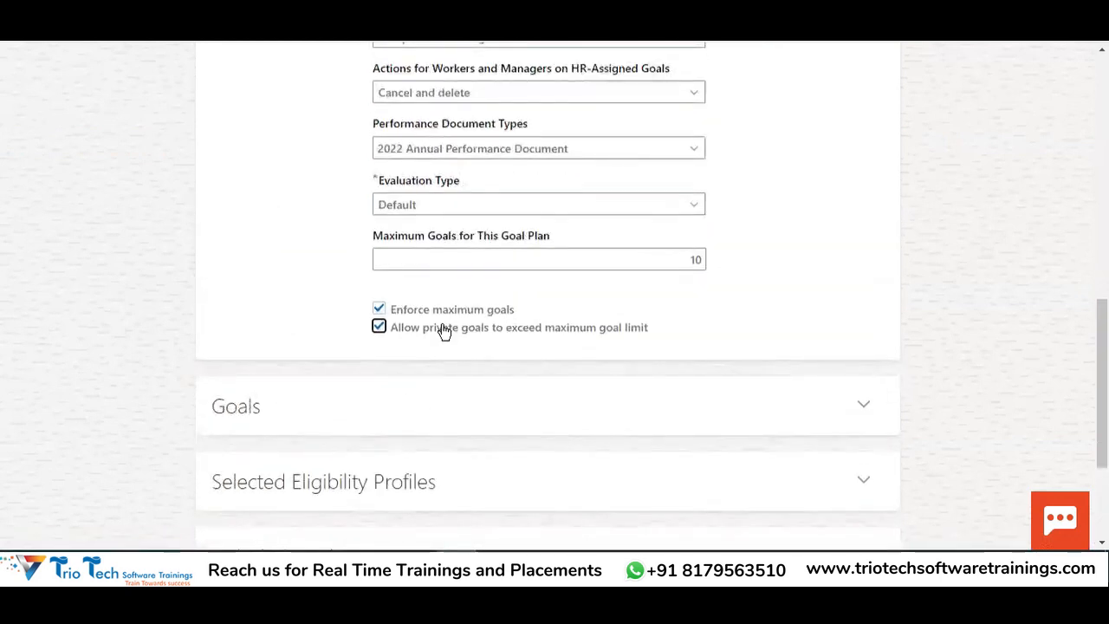
pyautogui.moveTo(431, 330); pyautogui.dragTo(481, 331)
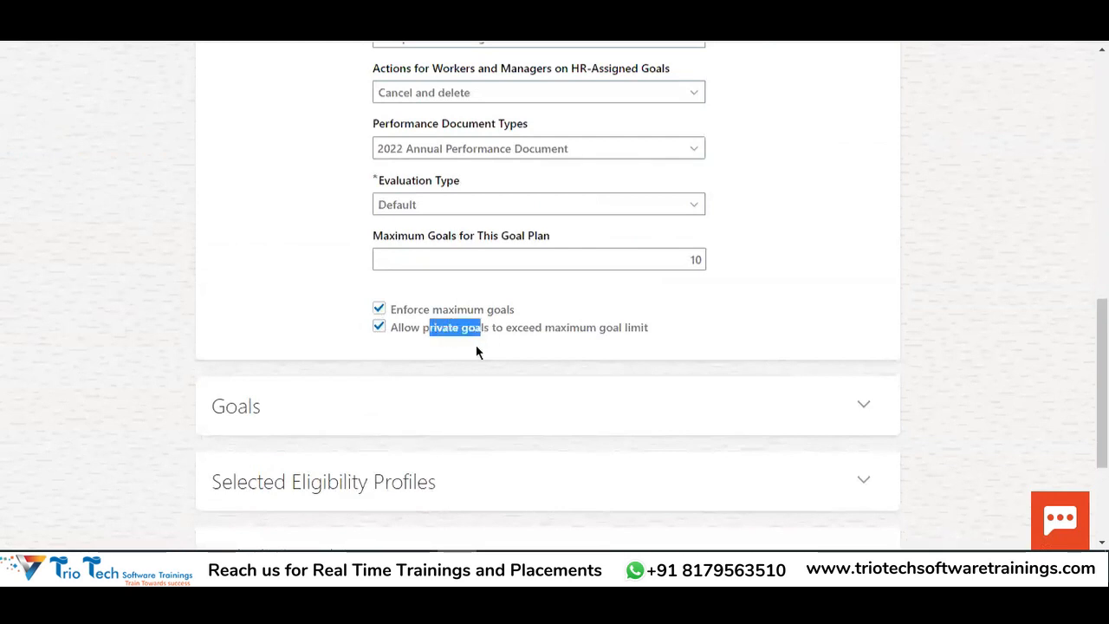
pyautogui.scroll(5, 588, 337)
pyautogui.scroll(4, 589, 340)
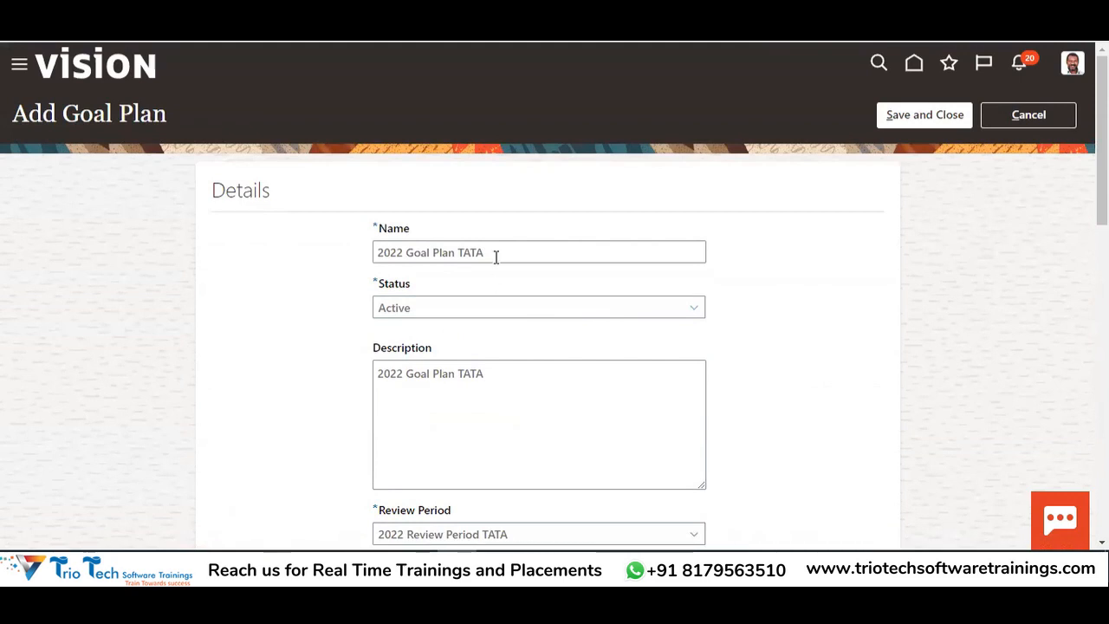
pyautogui.moveTo(496, 256); pyautogui.dragTo(367, 260)
# Uncheck Allow private goals to exceed maximum goal limit again
pyautogui.scroll(-8, 543, 312)
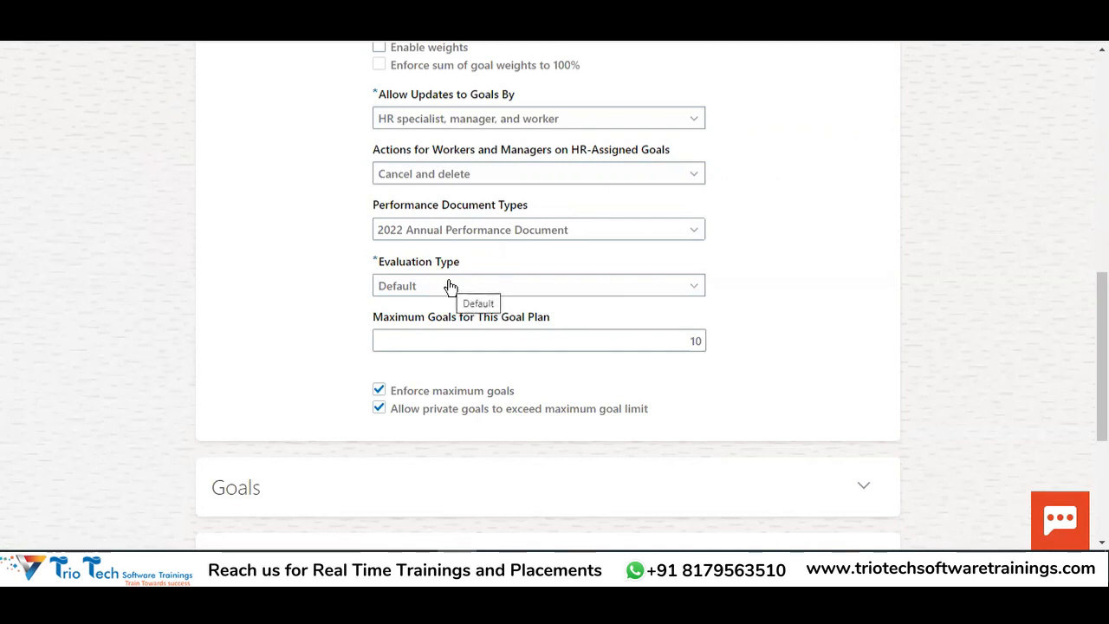
pyautogui.scroll(-2, 571, 260)
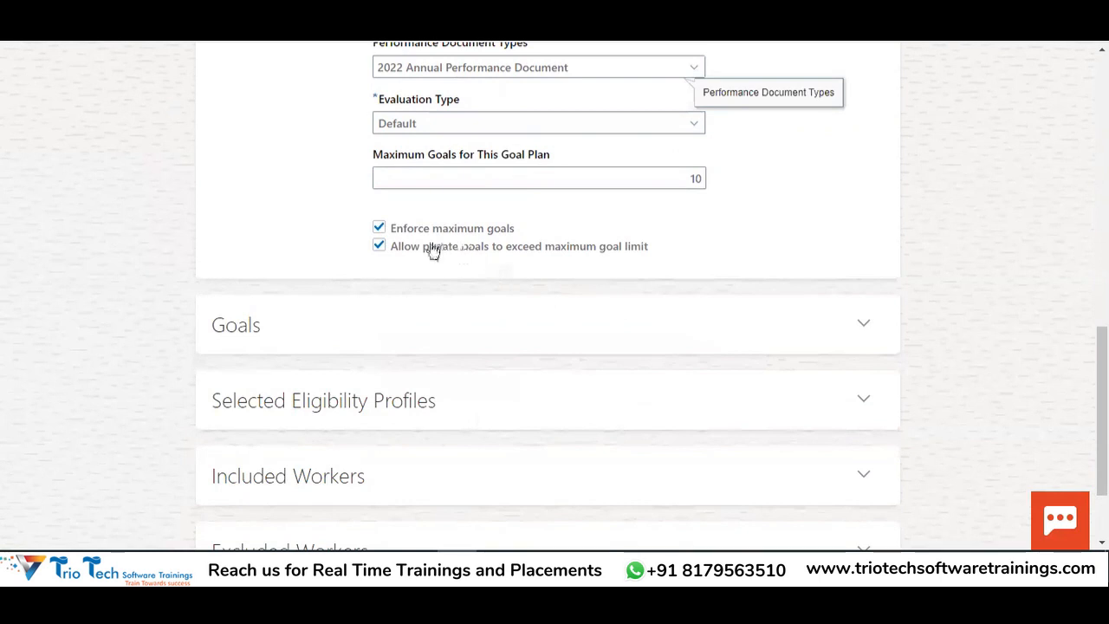
pyautogui.moveTo(424, 247); pyautogui.dragTo(376, 250)
pyautogui.scroll(9, 503, 246)
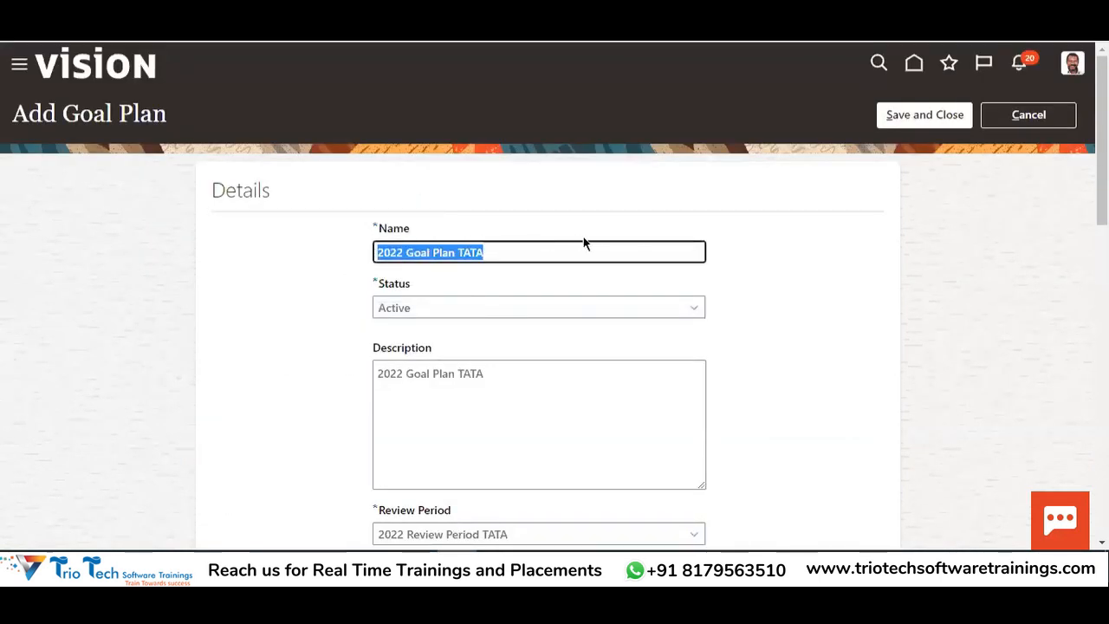
pyautogui.scroll(-3, 606, 241)
pyautogui.scroll(-7, 623, 240)
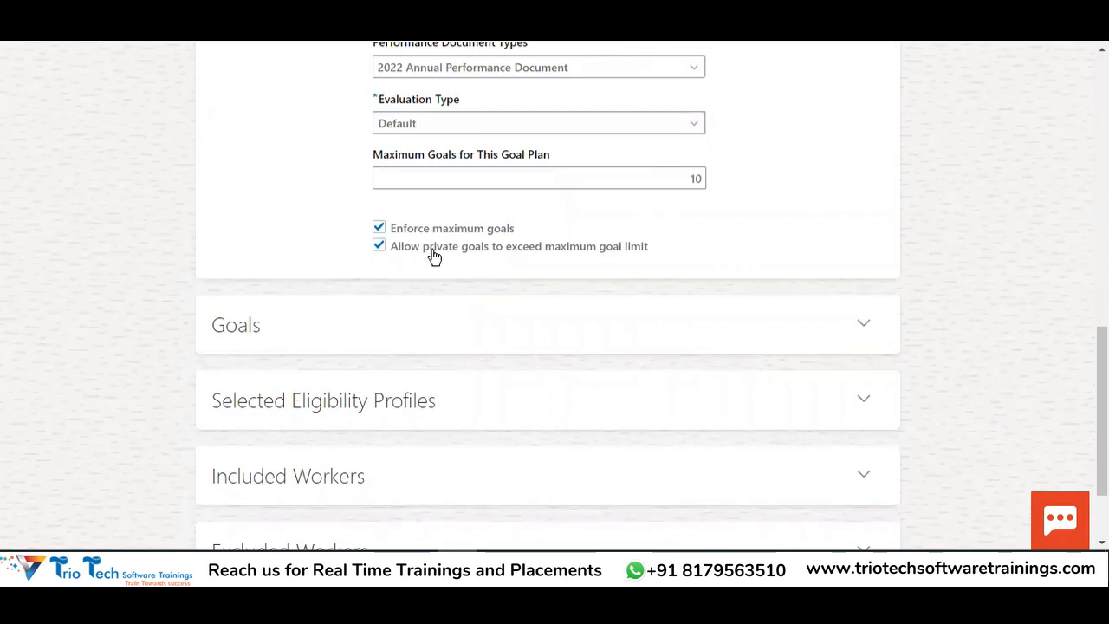
pyautogui.doubleClick(698, 178)
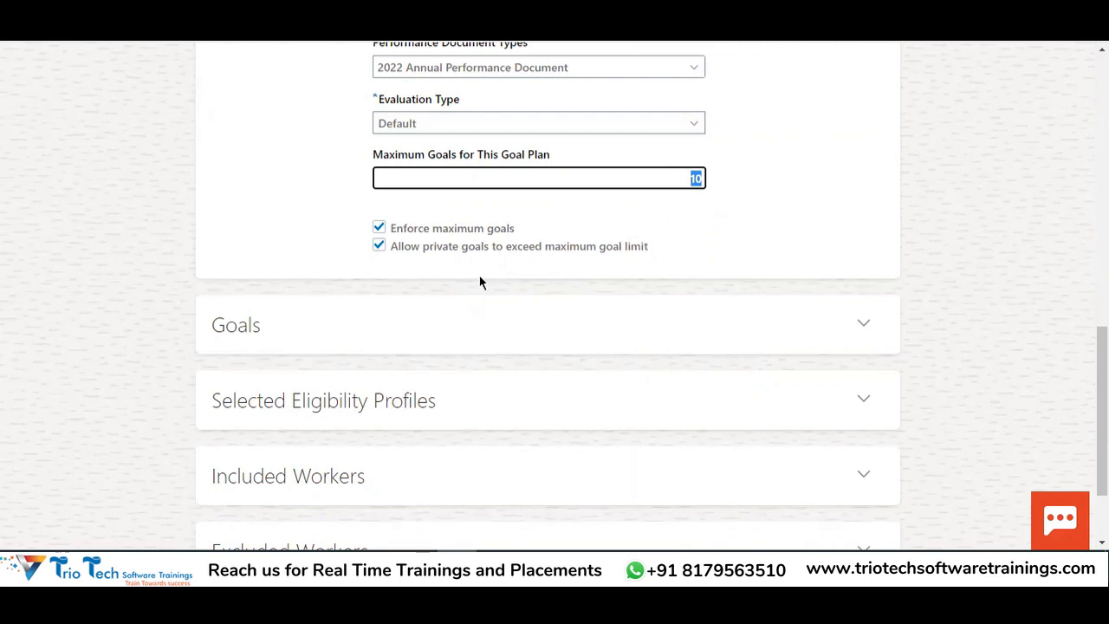
pyautogui.click(379, 249)
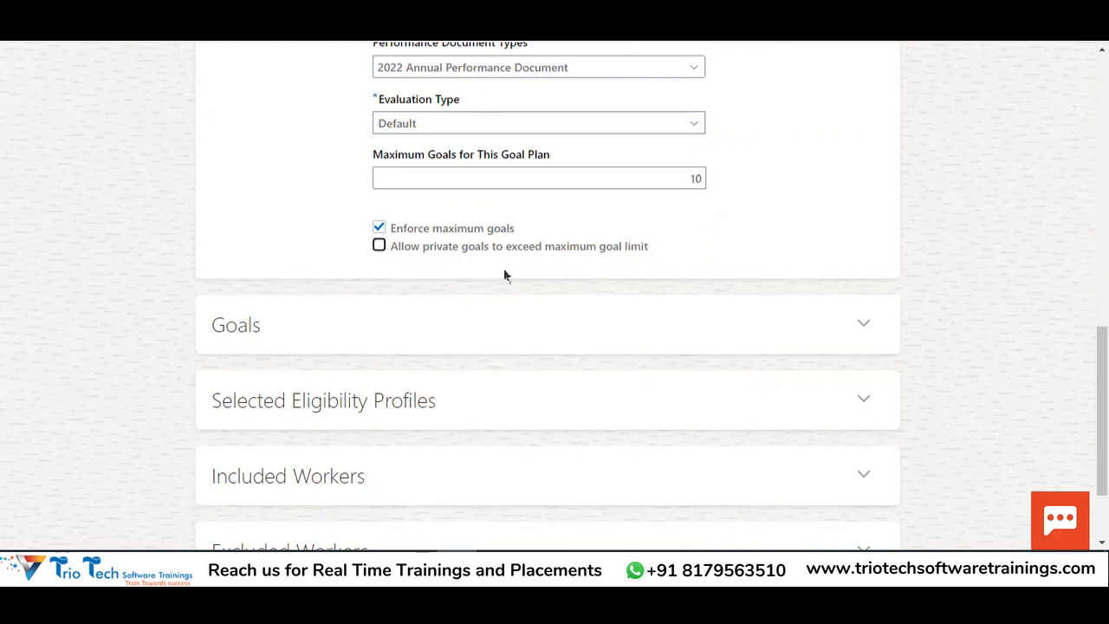
# Uncheck Enforce maximum goals and clear the 10 from the maximum goals field
pyautogui.click(683, 178)
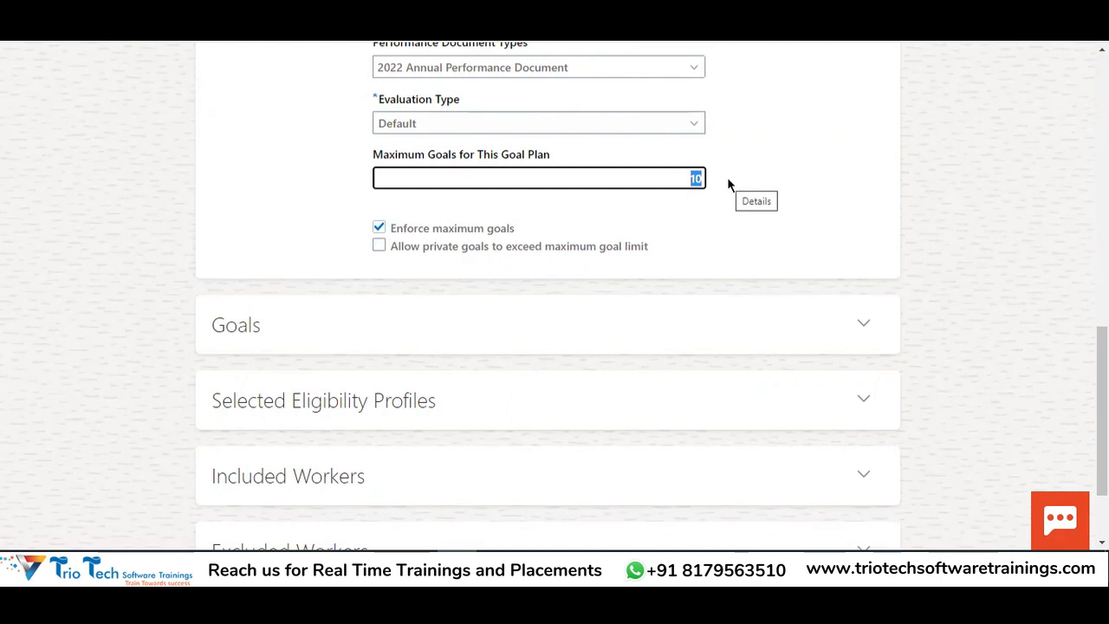
pyautogui.moveTo(374, 154); pyautogui.dragTo(551, 156)
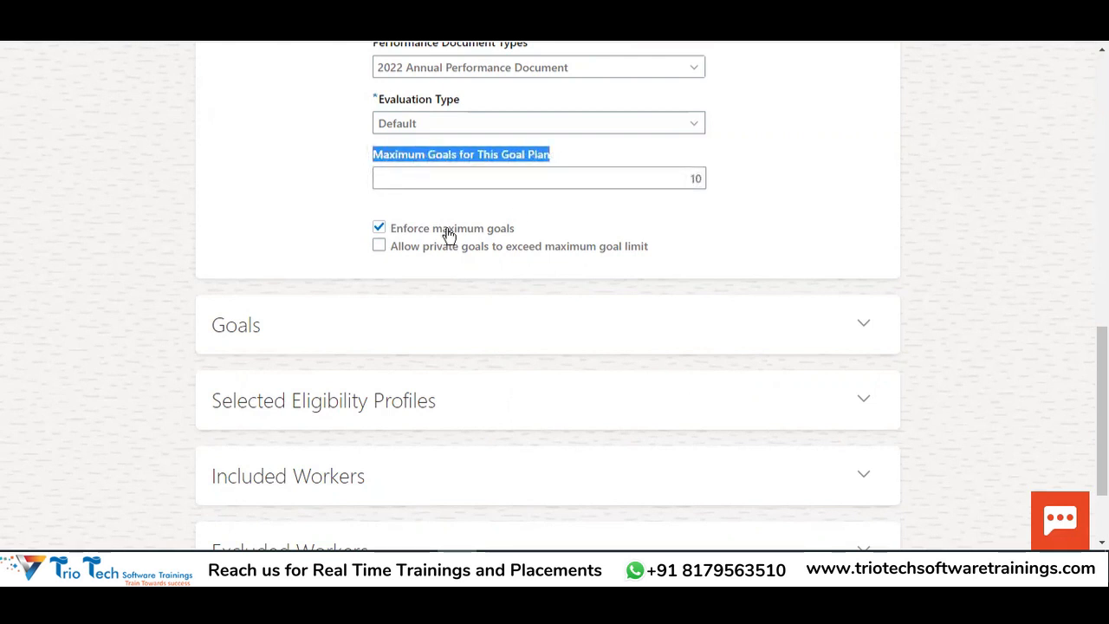
pyautogui.click(381, 232)
pyautogui.click(685, 179)
pyautogui.press('BackSpace')
pyautogui.click(757, 223)
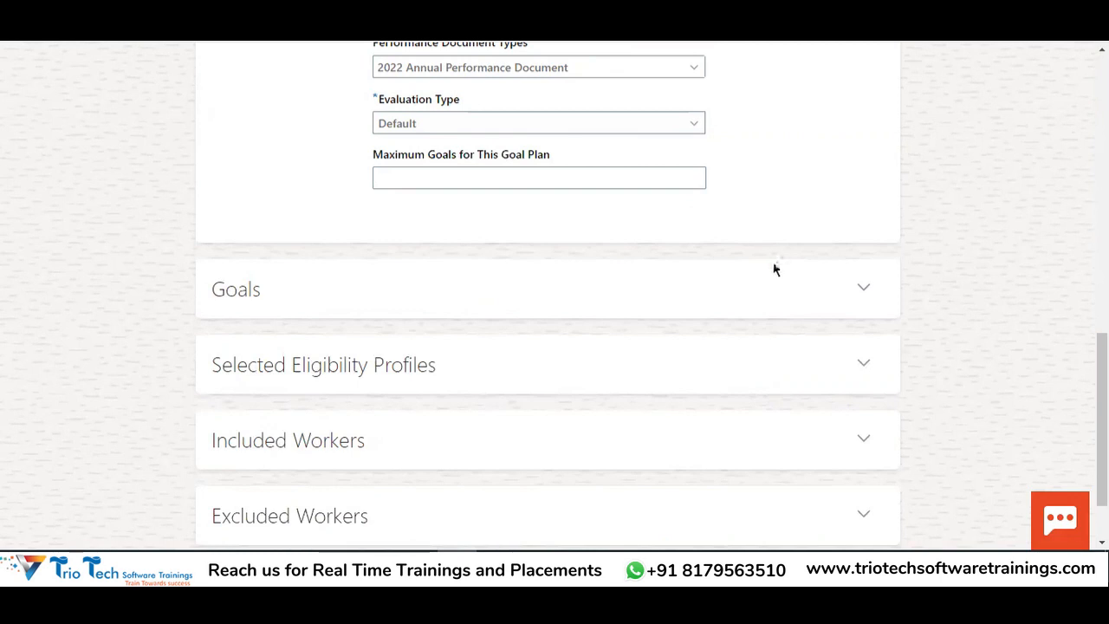
# Expand the plan's Goals section and start adding a goal
pyautogui.scroll(4, 778, 310)
pyautogui.scroll(5, 778, 310)
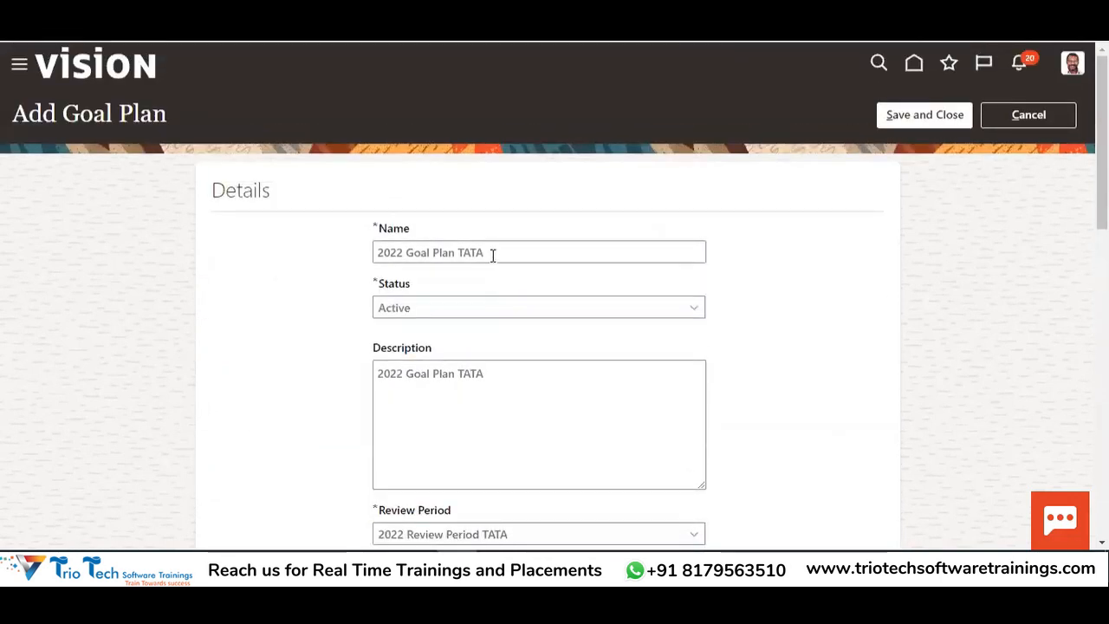
pyautogui.moveTo(490, 252); pyautogui.dragTo(307, 276)
pyautogui.scroll(-8, 613, 323)
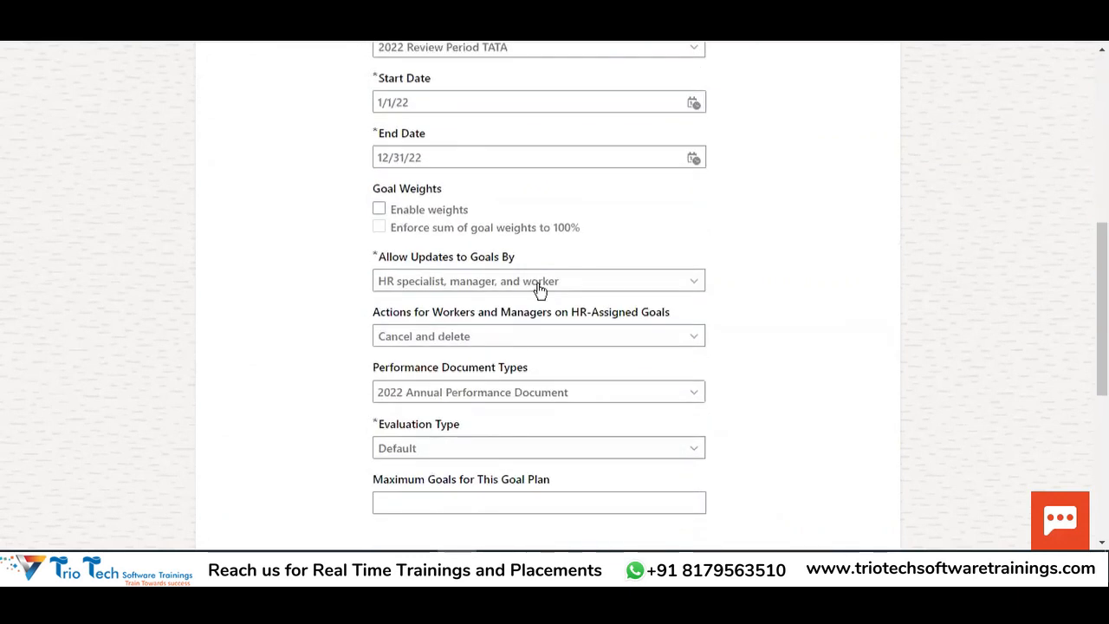
pyautogui.scroll(-2, 611, 336)
pyautogui.doubleClick(222, 208)
pyautogui.click(864, 206)
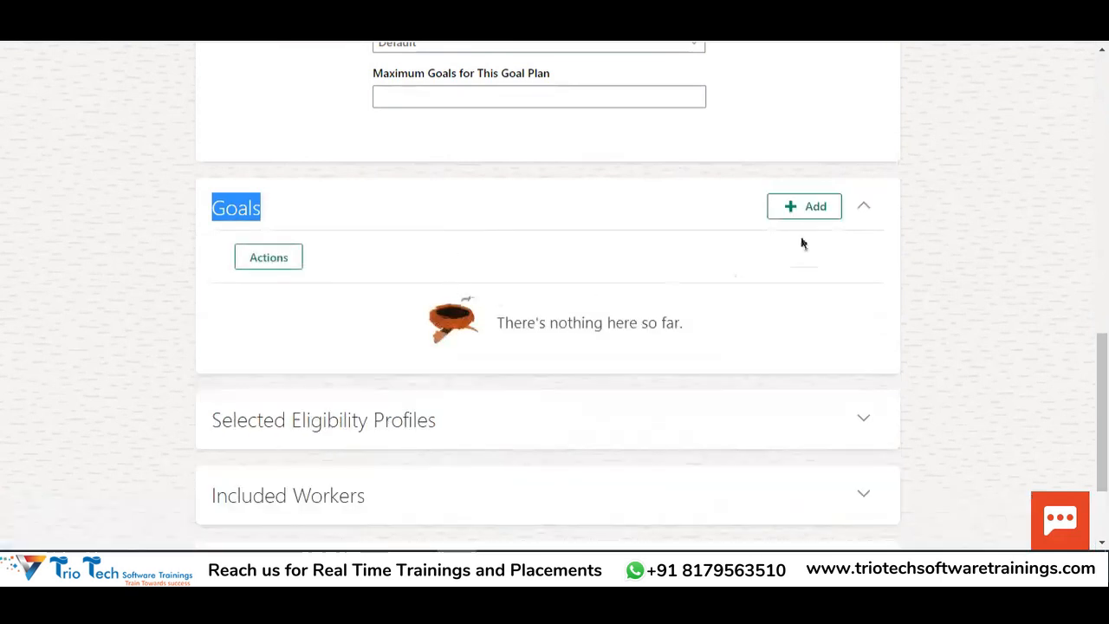
pyautogui.click(804, 211)
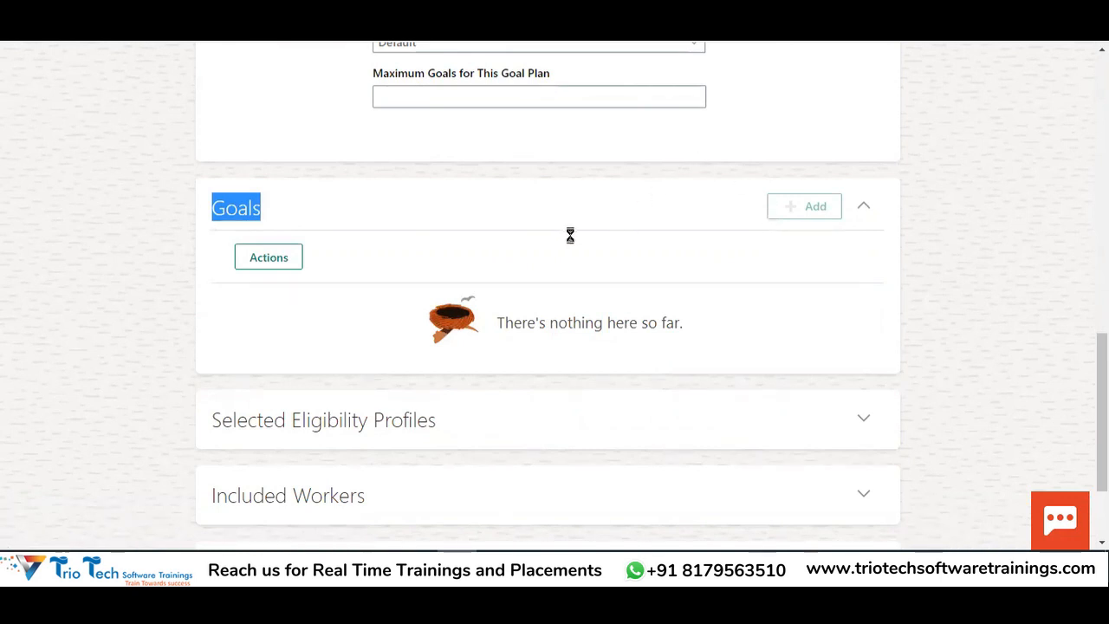
# Copy the goal library step from row 77 of the Excel notes sheet
pyautogui.click(339, 565)
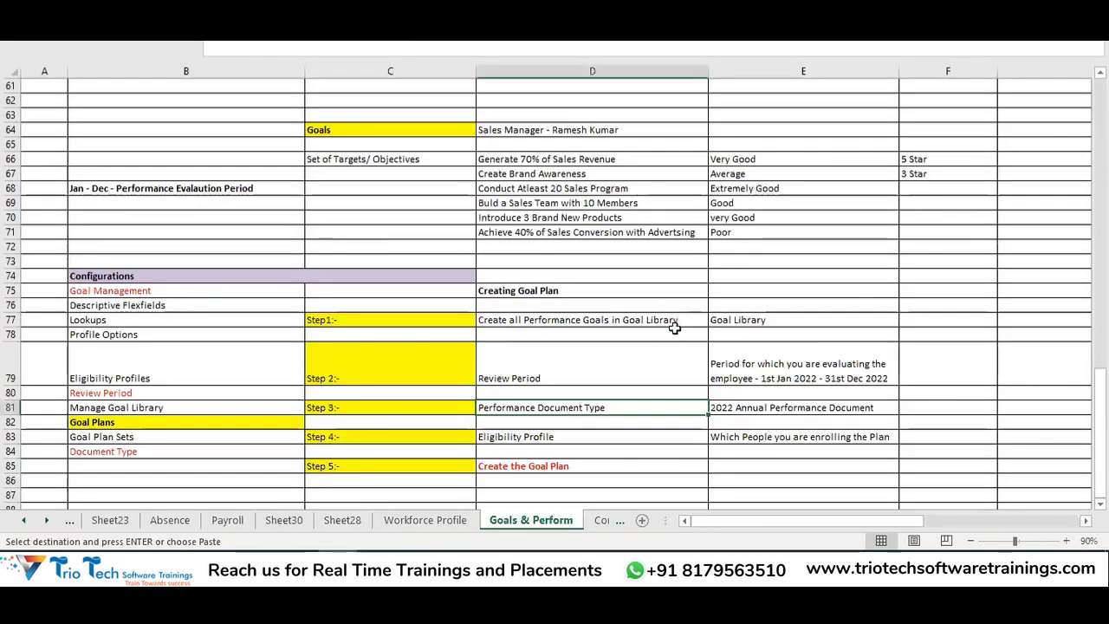
pyautogui.moveTo(668, 320); pyautogui.dragTo(745, 319)
pyautogui.hotkey('ctrl', 'c')
pyautogui.scroll(-1, 741, 318)
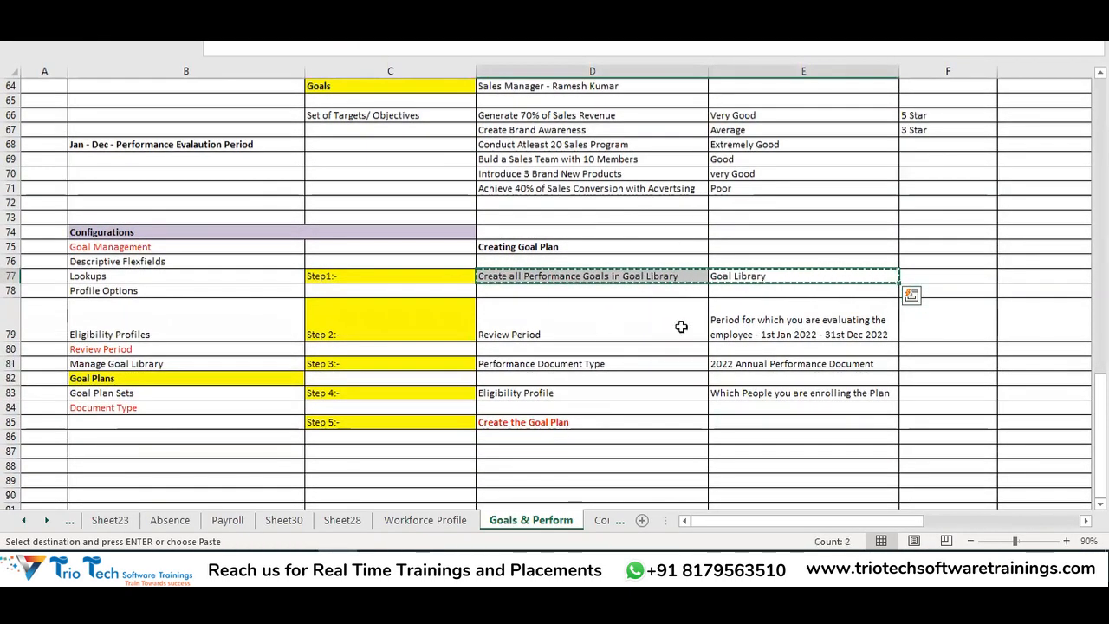
pyautogui.hotkey('alt', 'Tab')
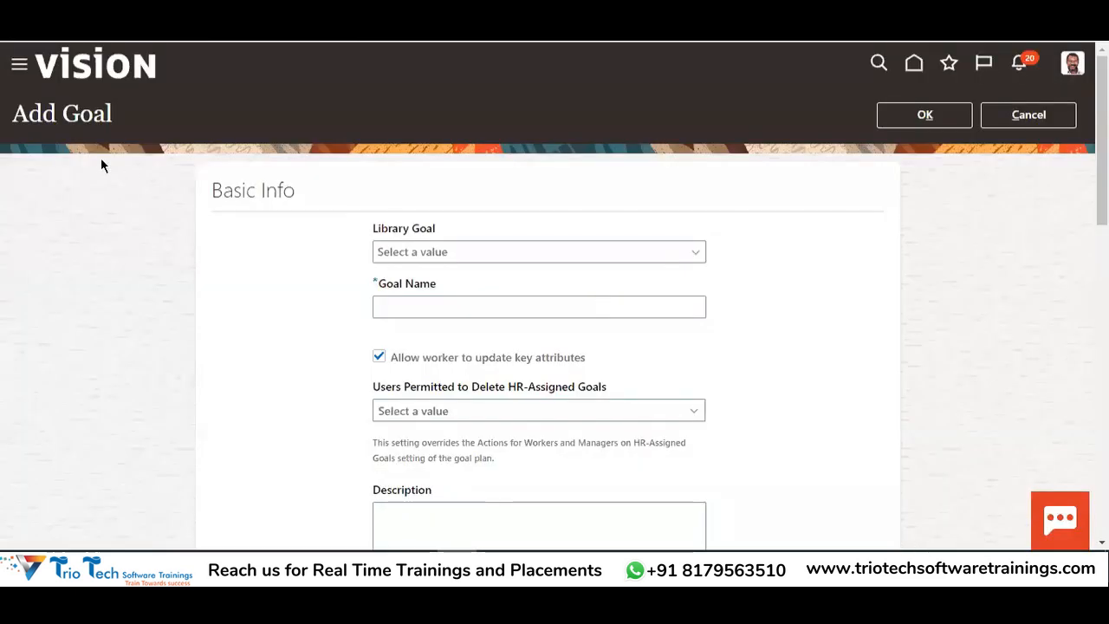
pyautogui.moveTo(29, 113); pyautogui.dragTo(79, 114)
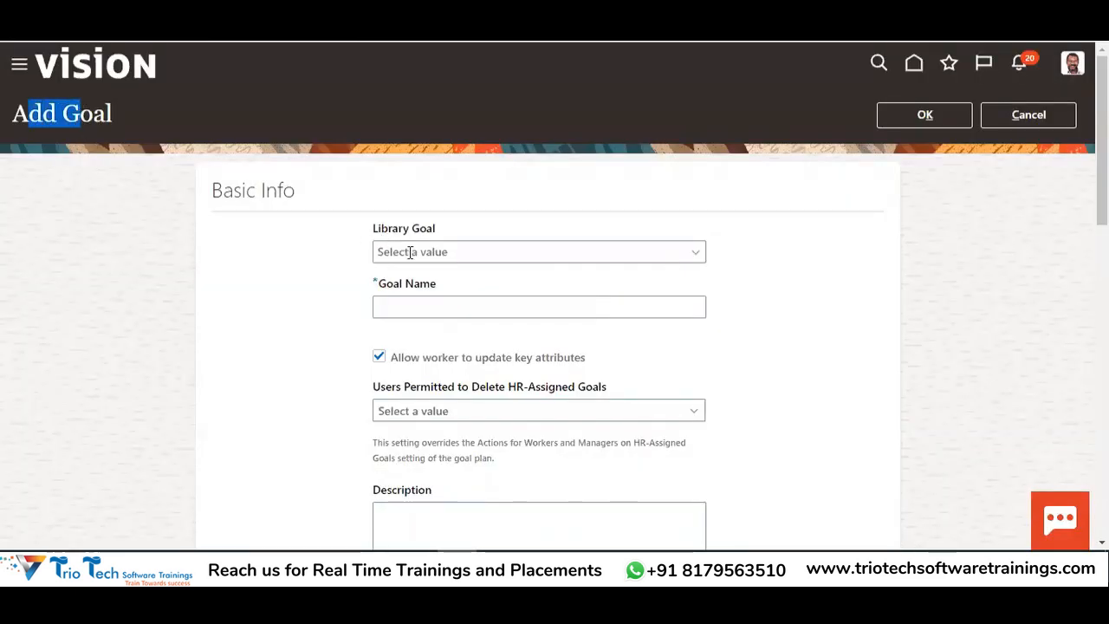
pyautogui.scroll(-2, 548, 267)
# Paste Generate 70% of Sales Revenue into the Library Goal search
pyautogui.click(401, 89)
pyautogui.click(695, 89)
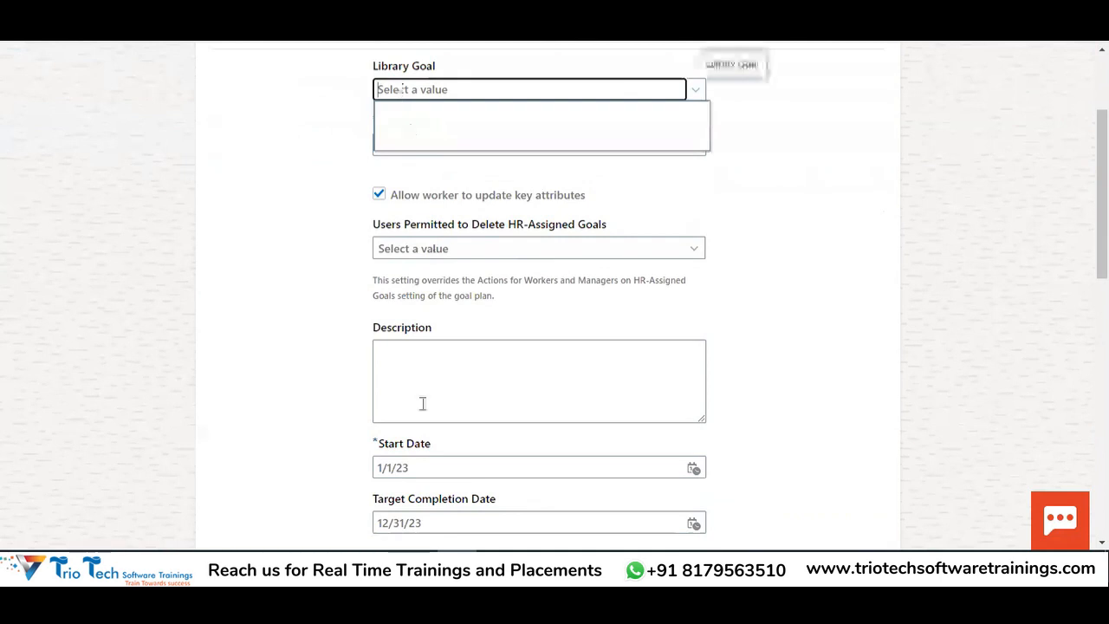
pyautogui.hotkey('alt', 'Tab')
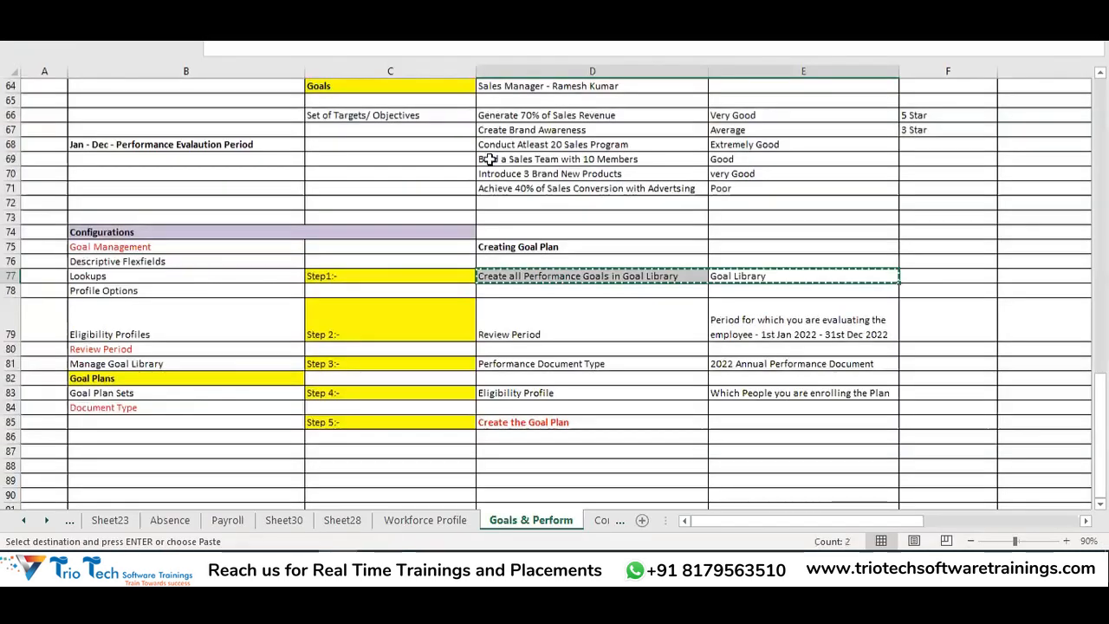
pyautogui.scroll(1, 594, 311)
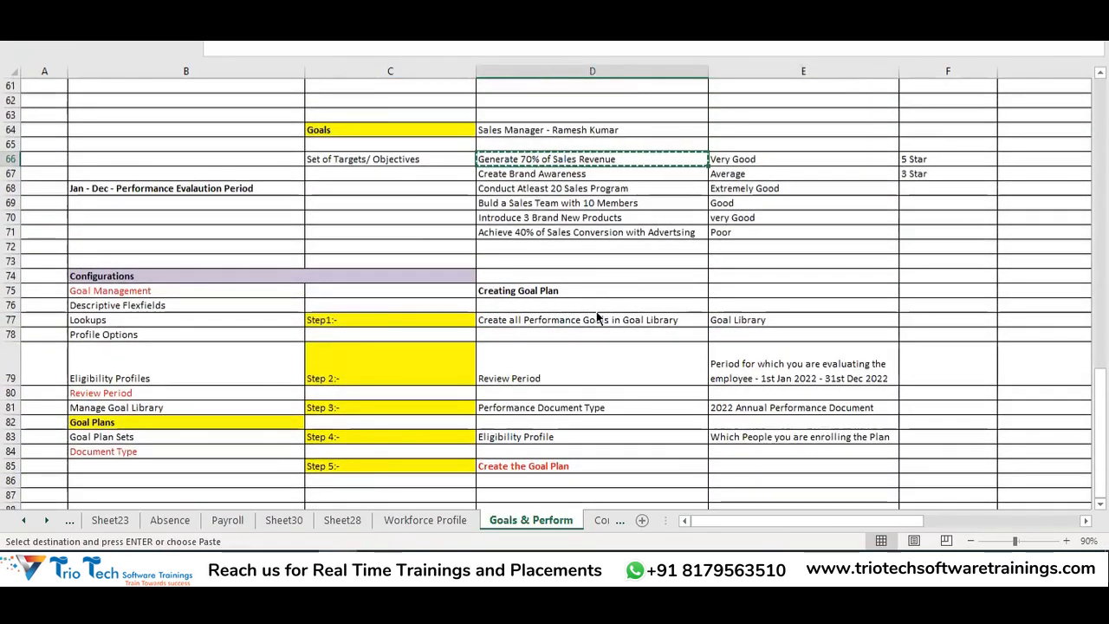
pyautogui.hotkey('alt', 'Tab')
pyautogui.hotkey('ctrl', 'v')
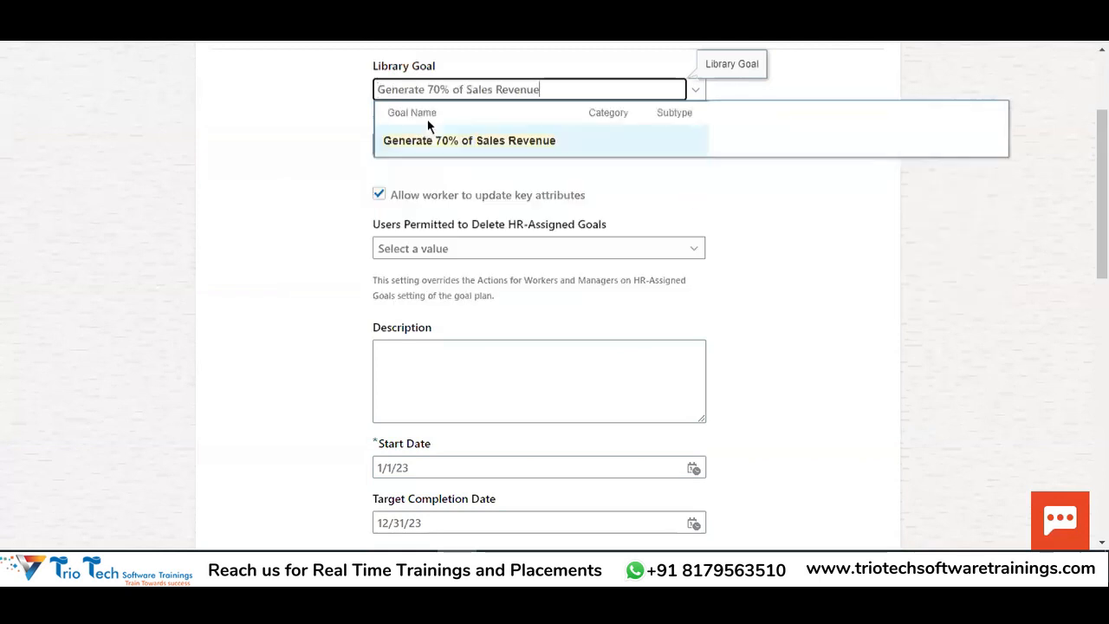
# Choose 'Generate 70% of Sales Revenue' as the library goal for the new goal
pyautogui.scroll(1, 422, 227)
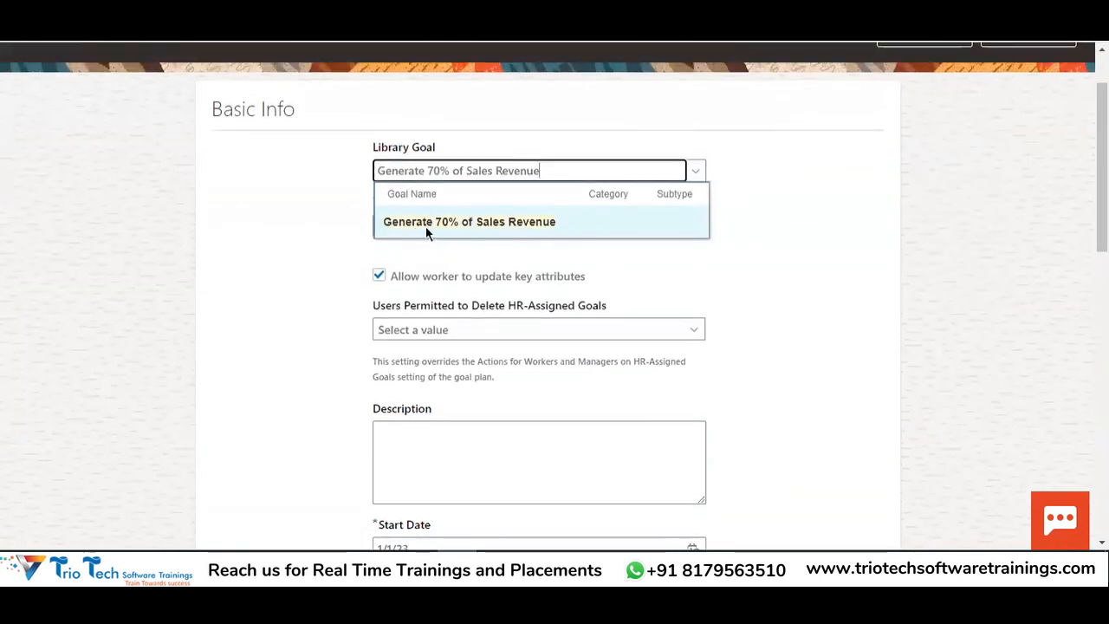
pyautogui.scroll(1, 431, 237)
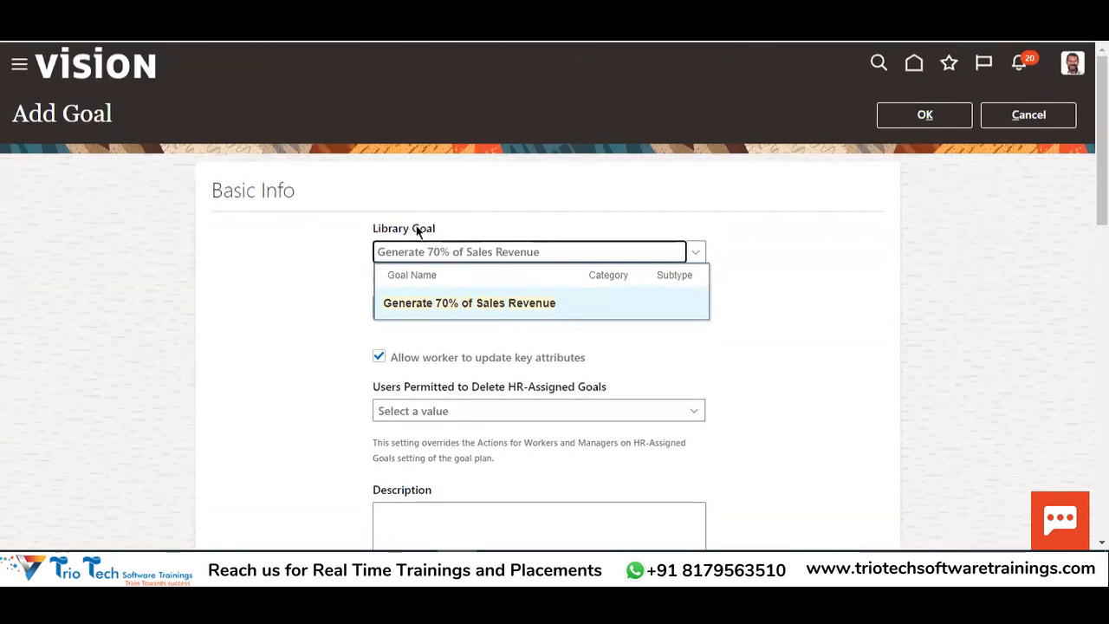
pyautogui.click(461, 305)
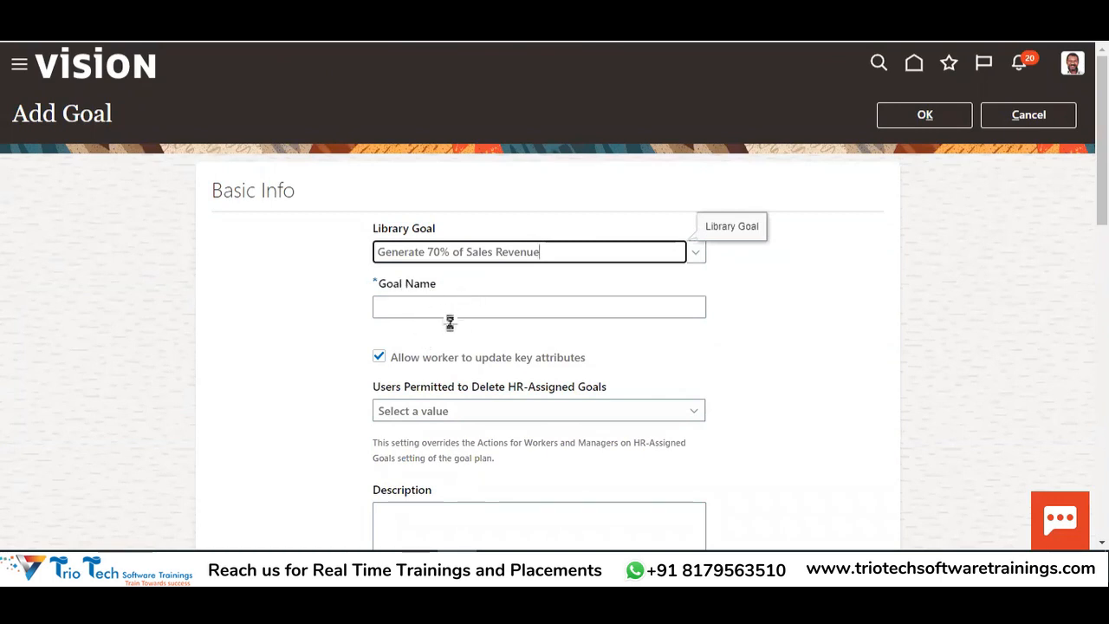
pyautogui.scroll(-2, 506, 300)
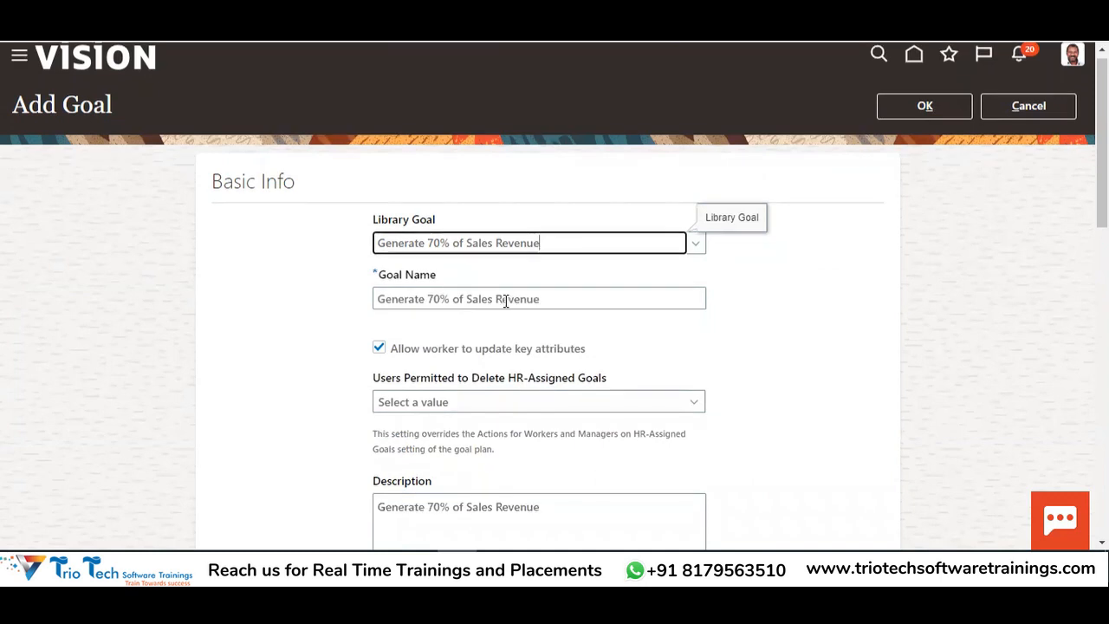
pyautogui.scroll(-2, 607, 253)
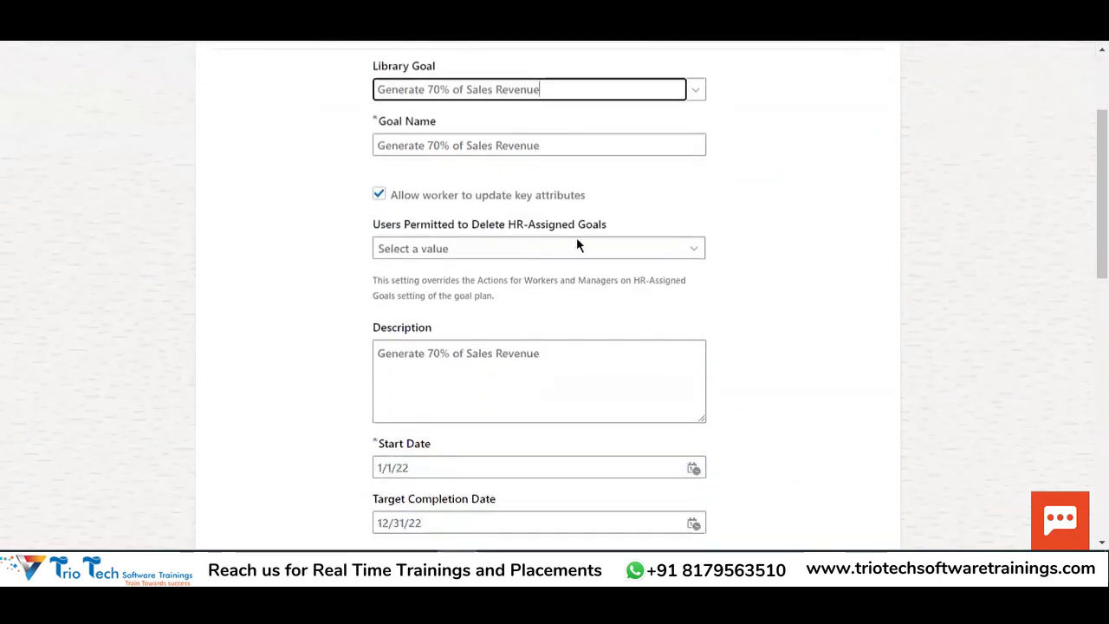
pyautogui.scroll(2, 520, 299)
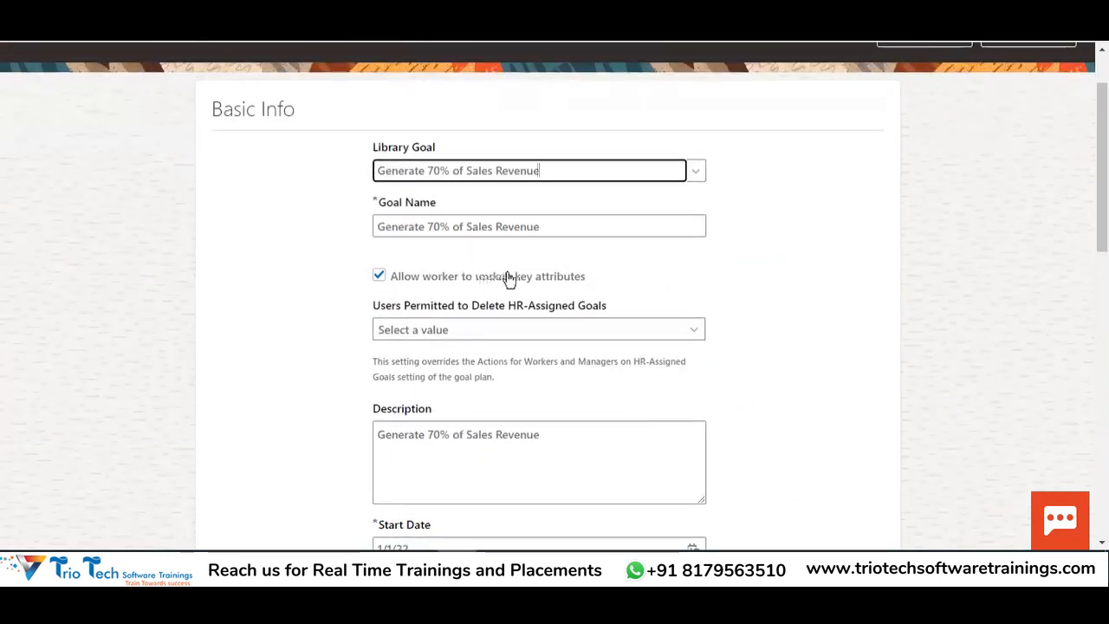
pyautogui.scroll(2, 577, 298)
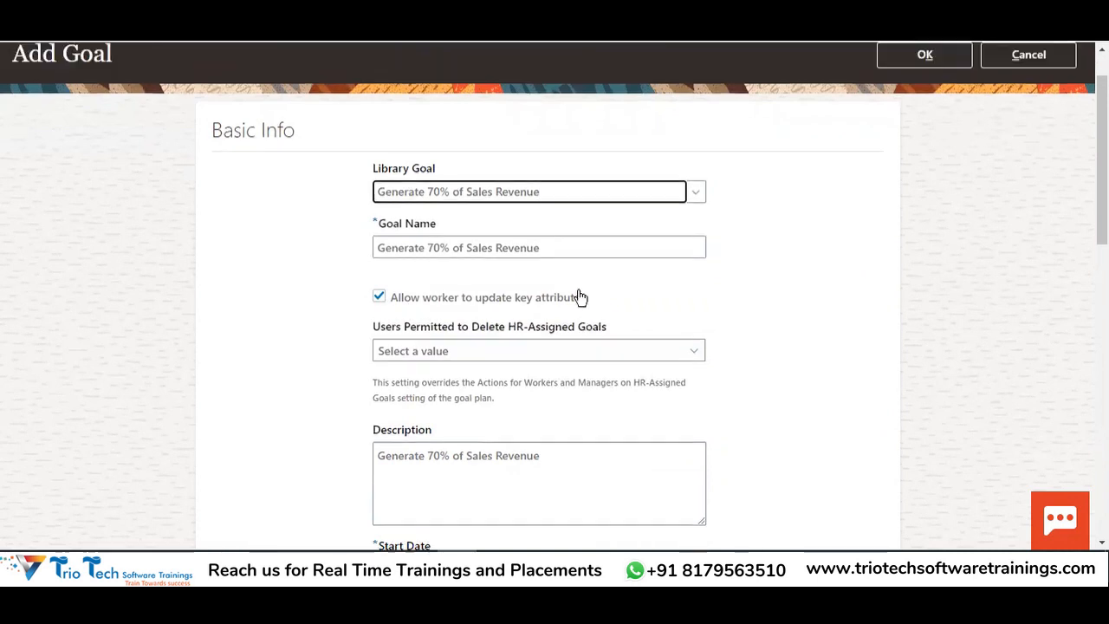
pyautogui.moveTo(562, 250); pyautogui.dragTo(378, 251)
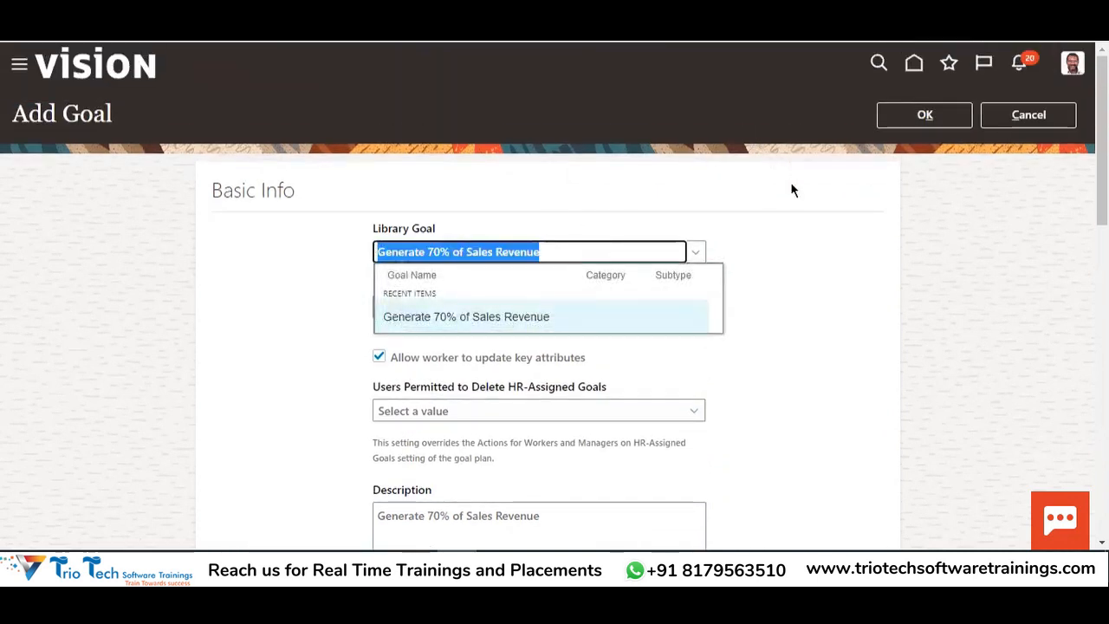
pyautogui.click(829, 307)
pyautogui.scroll(-2, 829, 306)
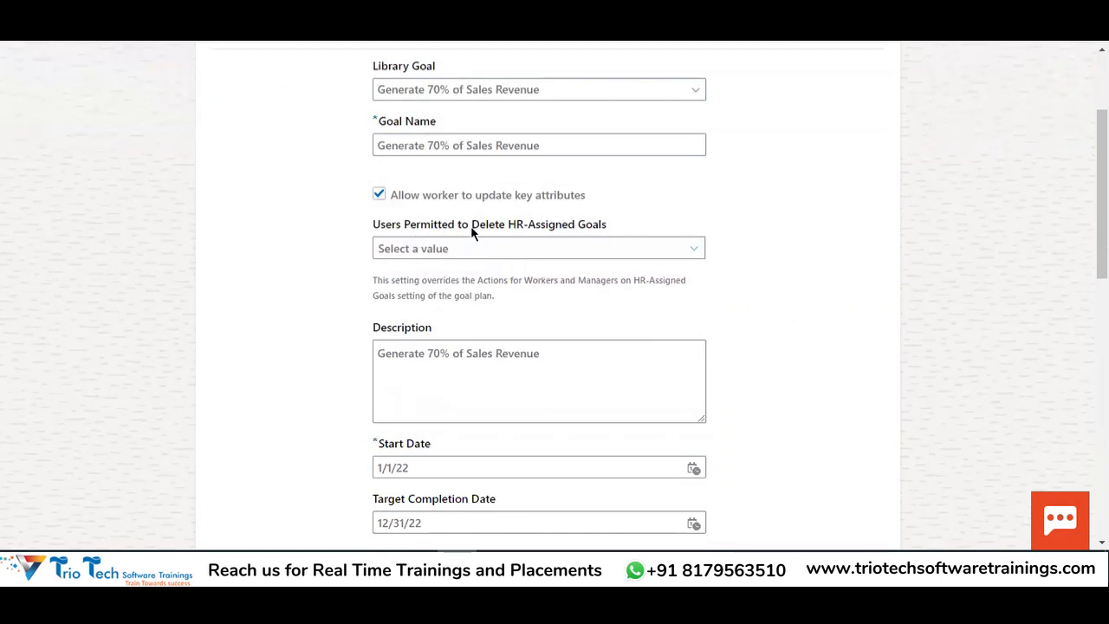
# Set Users Permitted to Delete to Managers only
pyautogui.click(552, 254)
pyautogui.moveTo(368, 223); pyautogui.dragTo(615, 227)
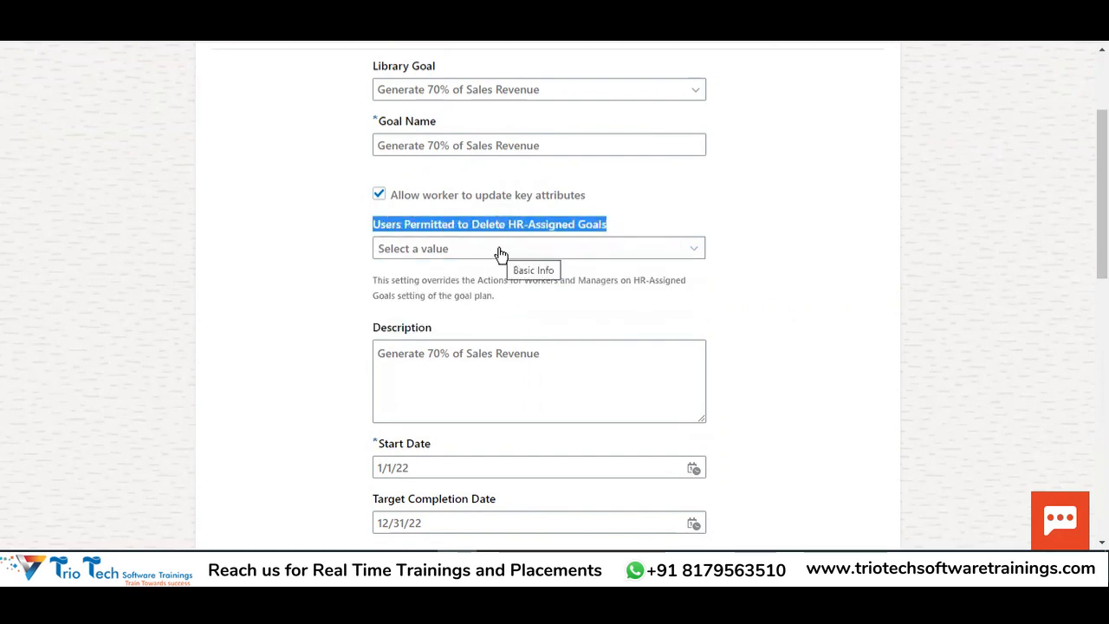
pyautogui.scroll(2, 501, 253)
pyautogui.scroll(-2, 461, 381)
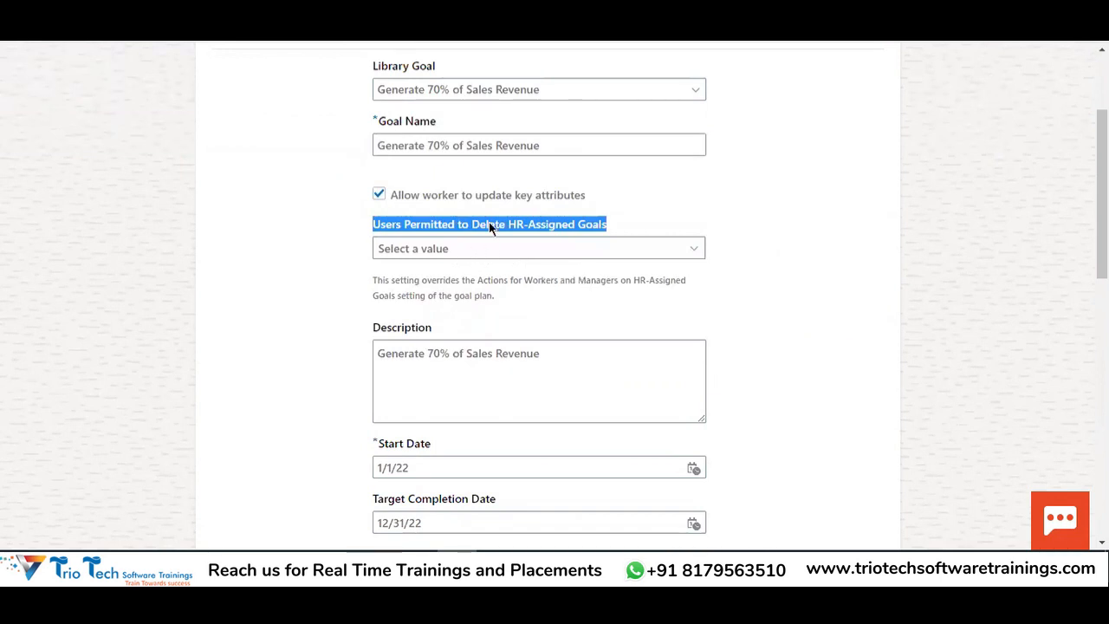
pyautogui.scroll(2, 539, 215)
pyautogui.click(551, 254)
pyautogui.scroll(-2, 597, 317)
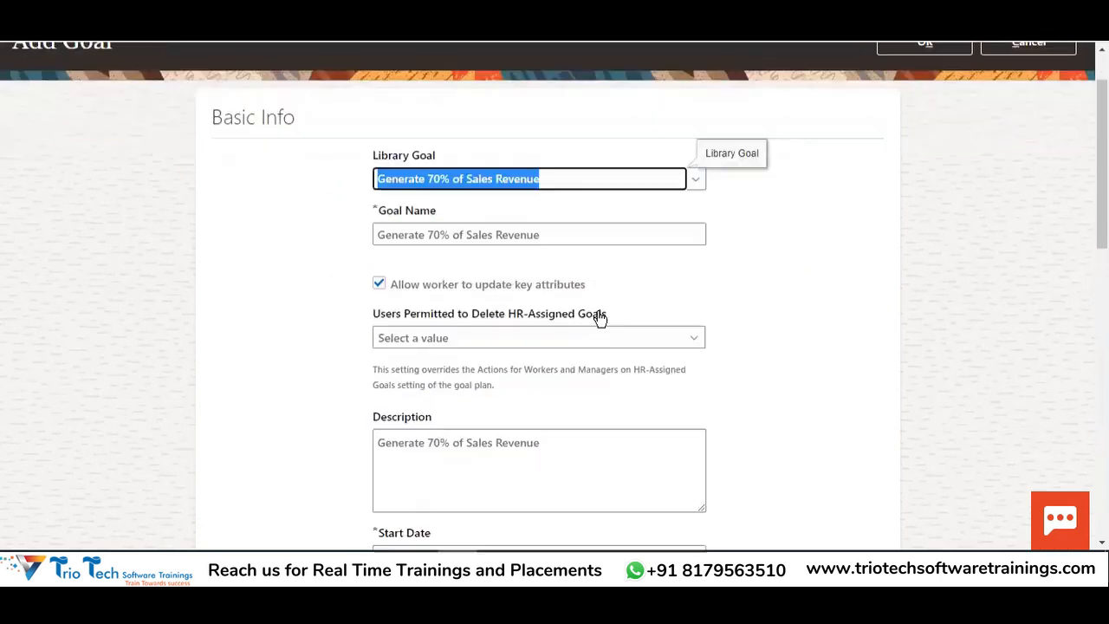
pyautogui.click(437, 249)
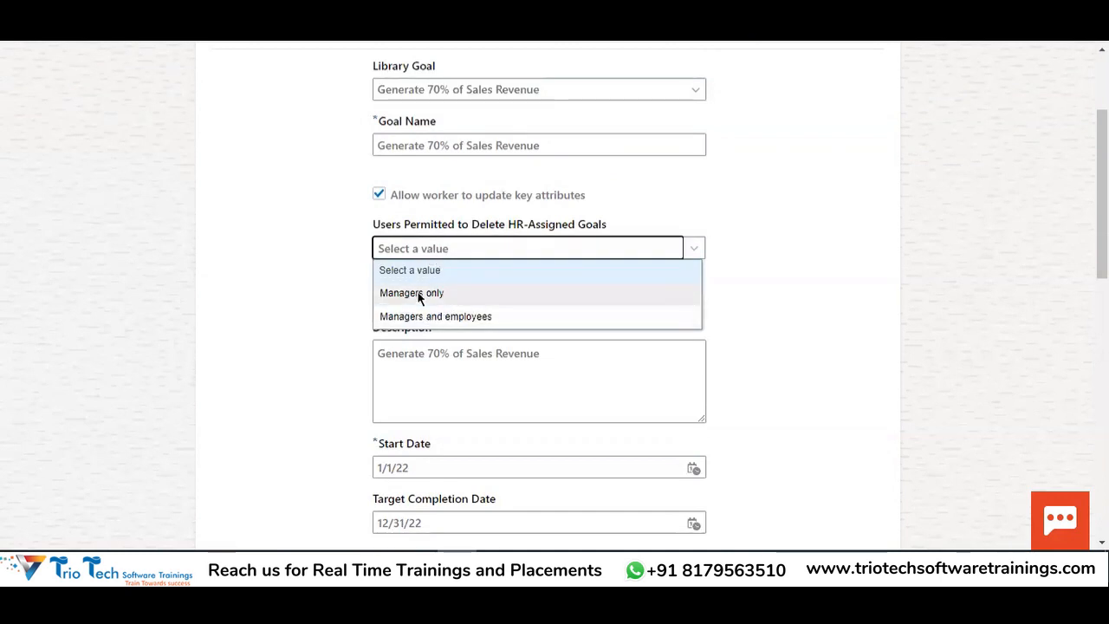
pyautogui.click(416, 293)
pyautogui.click(750, 277)
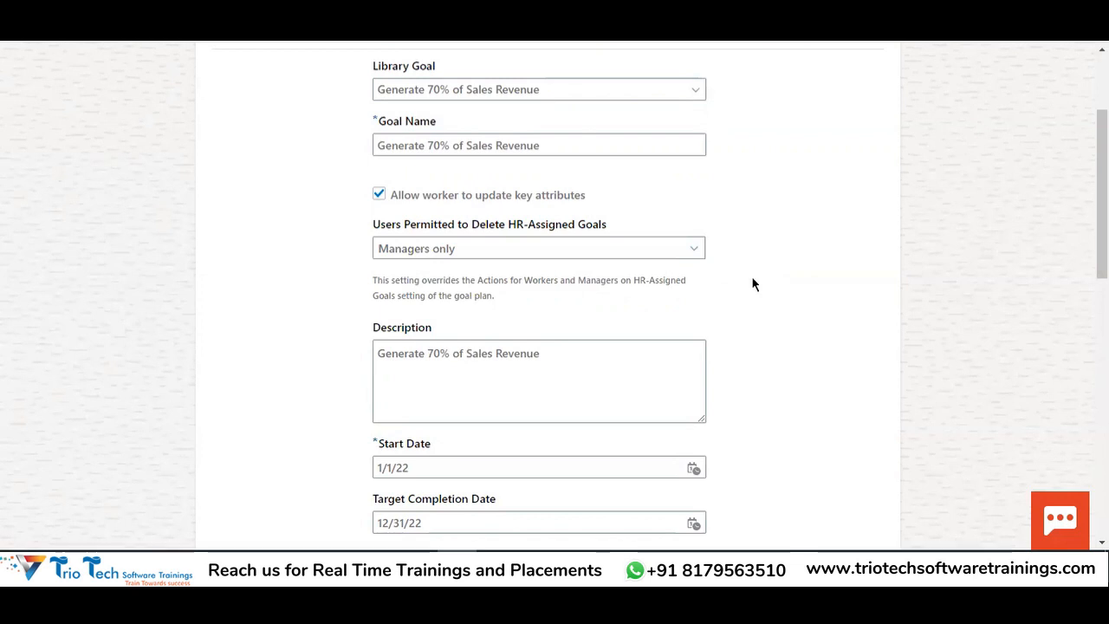
# Confirm the delete permission stays Managers only and save the goal to the plan
pyautogui.scroll(3, 753, 283)
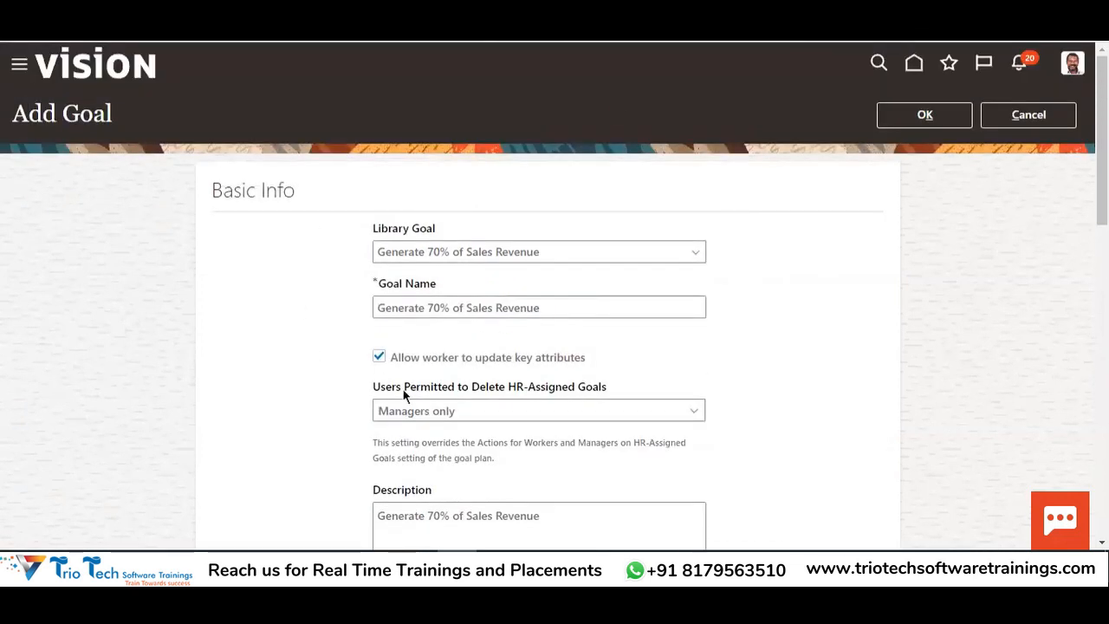
pyautogui.scroll(-2, 466, 217)
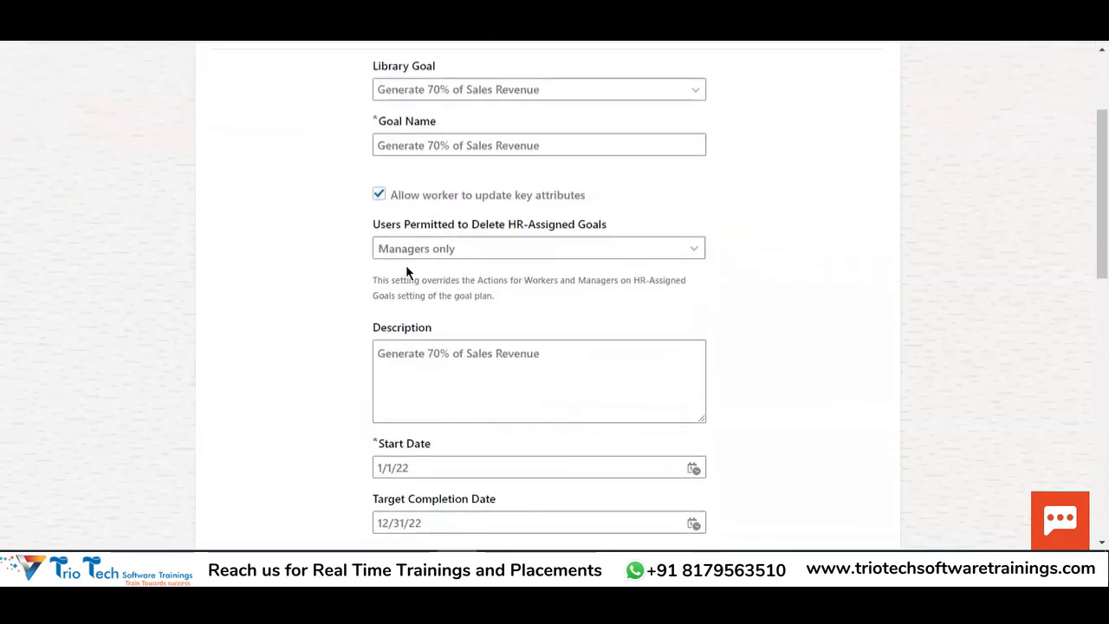
pyautogui.moveTo(479, 224); pyautogui.dragTo(587, 224)
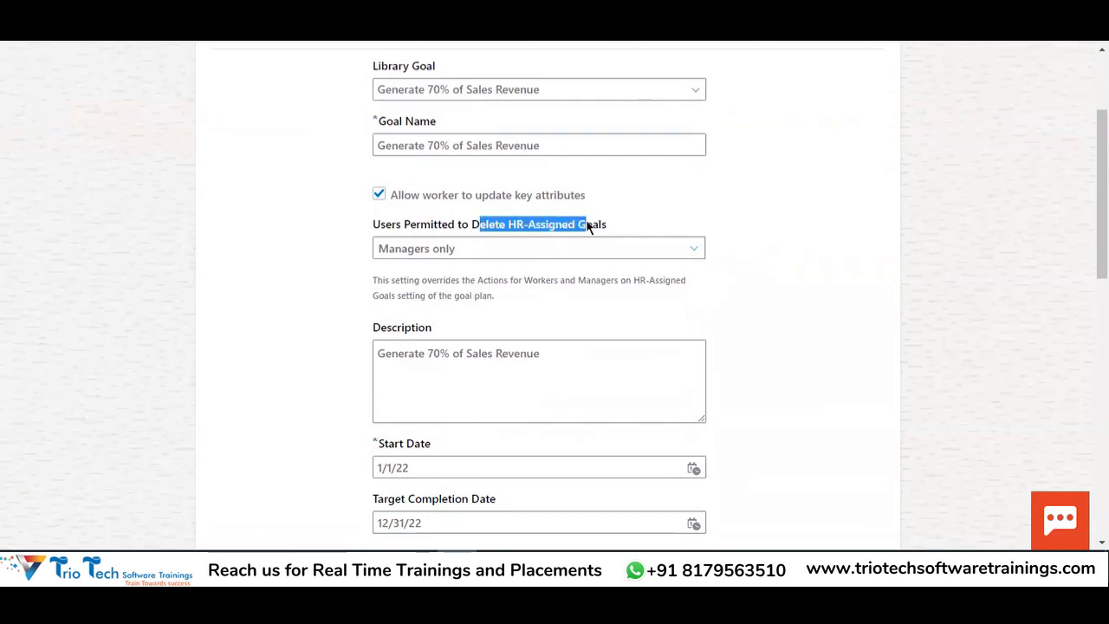
pyautogui.click(490, 251)
pyautogui.click(732, 254)
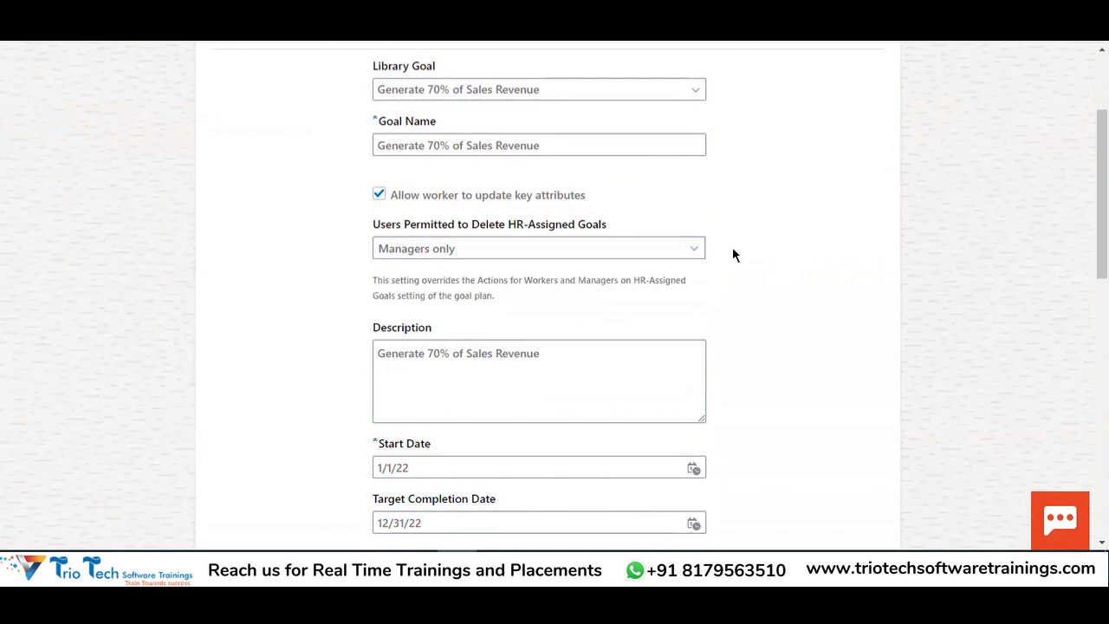
pyautogui.scroll(-1, 502, 260)
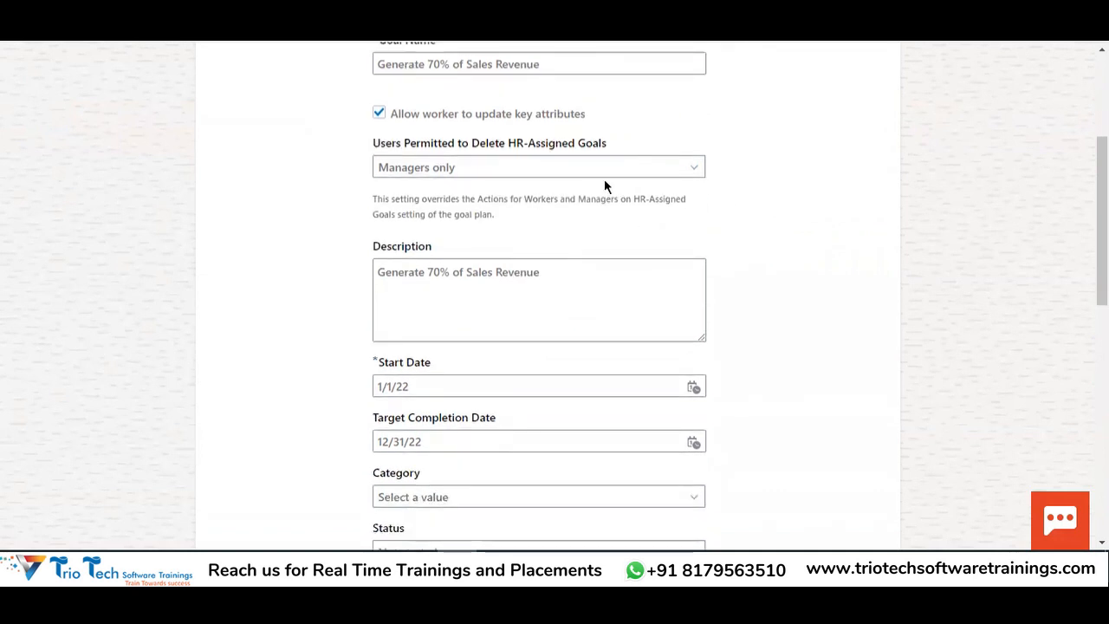
pyautogui.scroll(3, 909, 190)
pyautogui.click(916, 122)
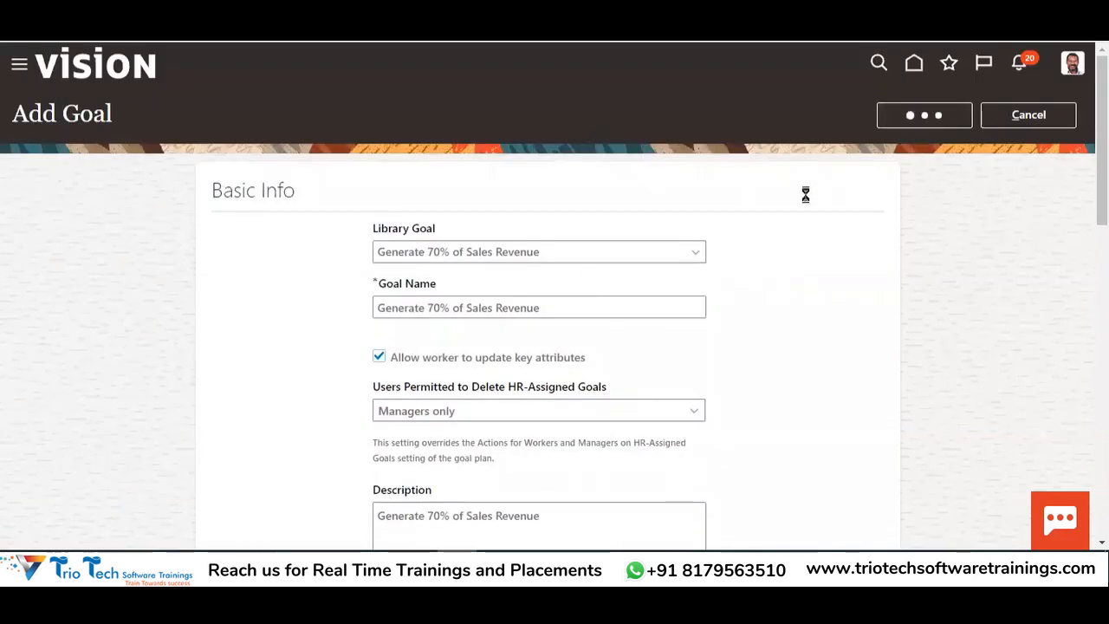
# Copy the goal name 'Create Brand Awareness' from the goals spreadsheet
pyautogui.hotkey('alt', 'Tab')
pyautogui.click(528, 178)
pyautogui.hotkey('ctrl', 'c')
pyautogui.hotkey('alt', 'Tab')
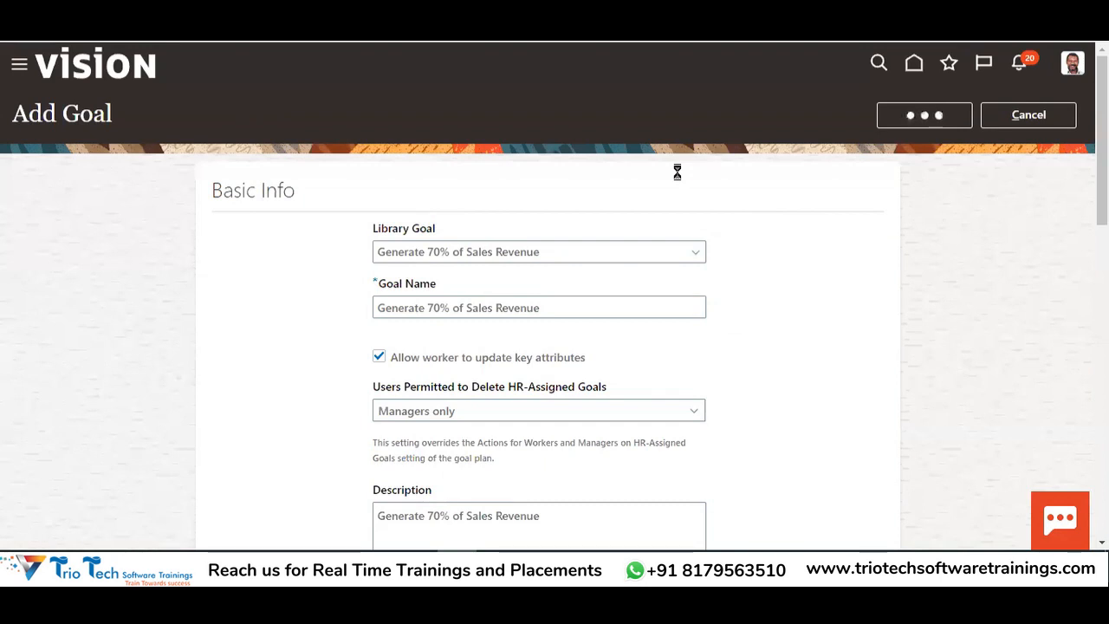
pyautogui.scroll(-10, 646, 208)
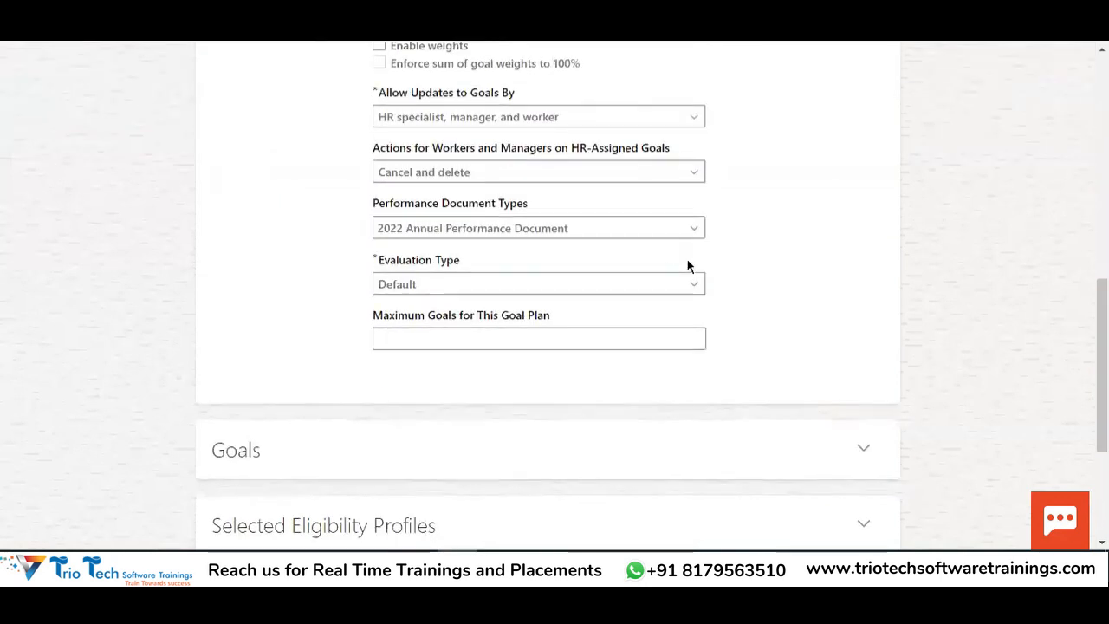
# Add the 'Create Brand Awareness' library goal to the plan
pyautogui.click(862, 208)
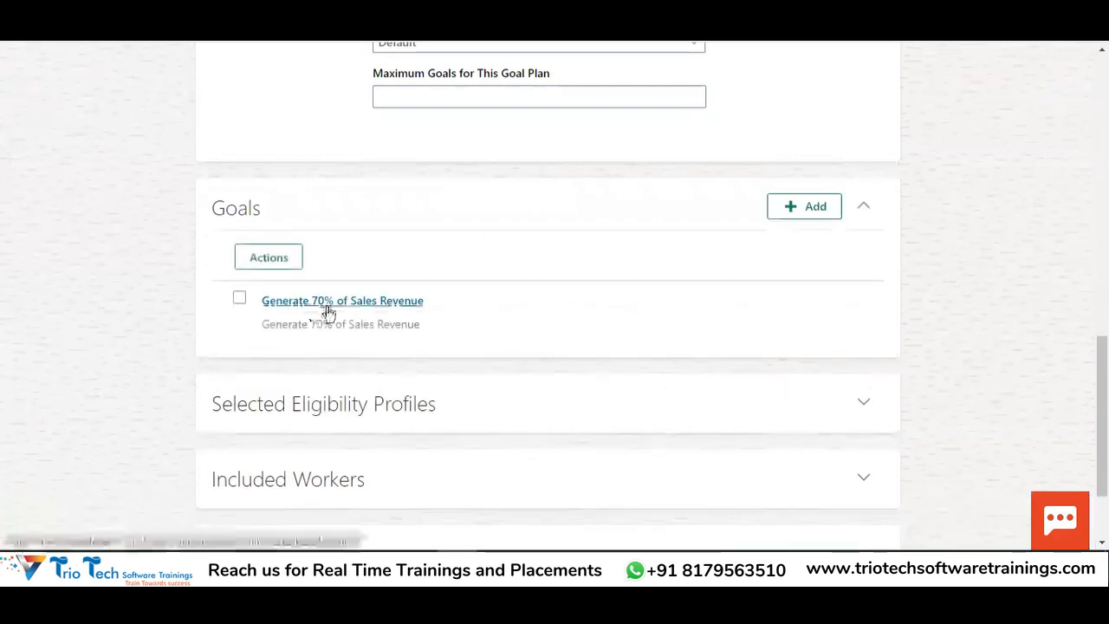
pyautogui.click(797, 208)
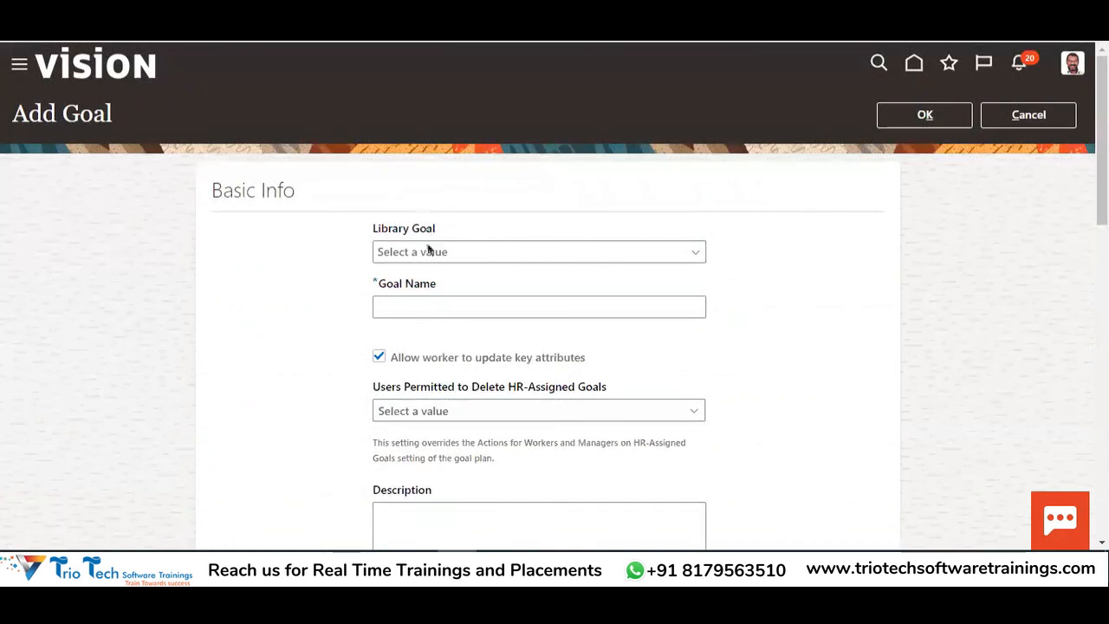
pyautogui.click(428, 252)
pyautogui.click(449, 310)
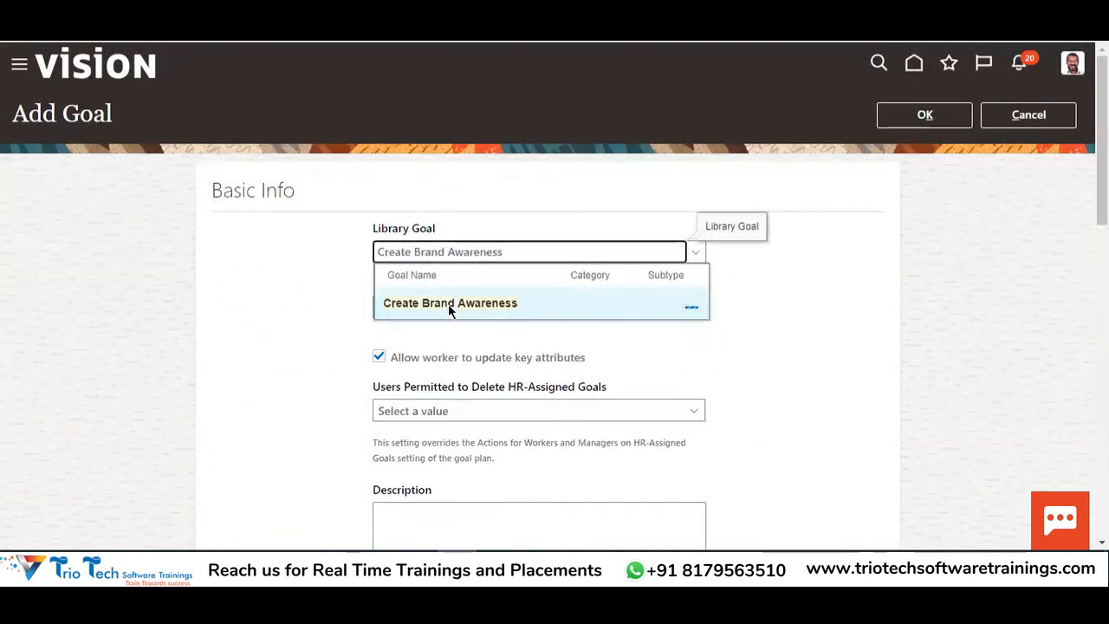
pyautogui.click(449, 305)
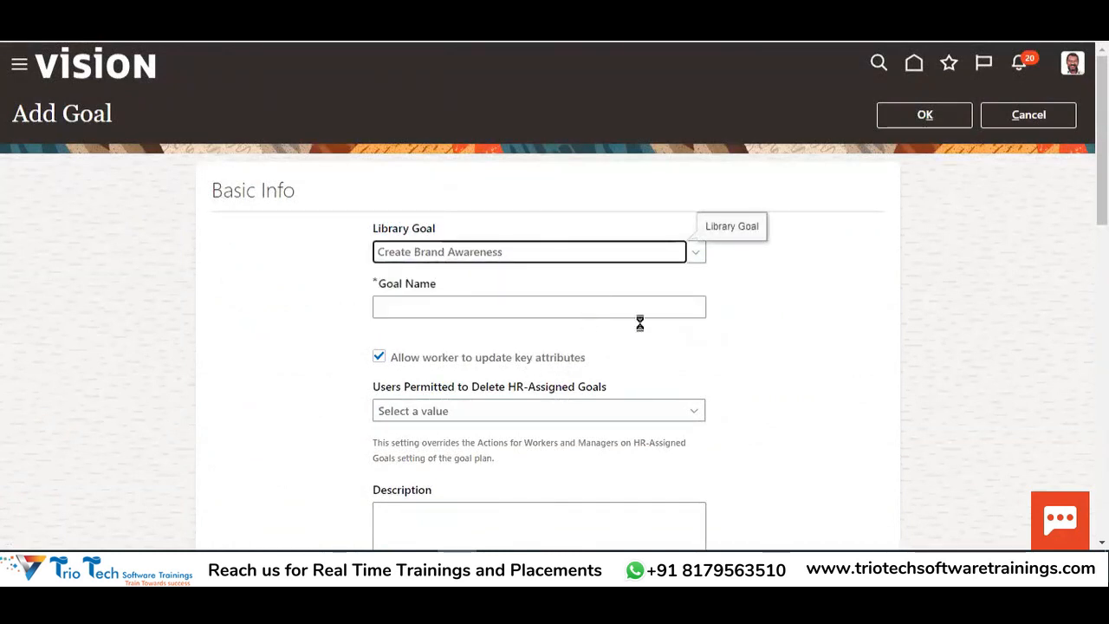
pyautogui.click(906, 120)
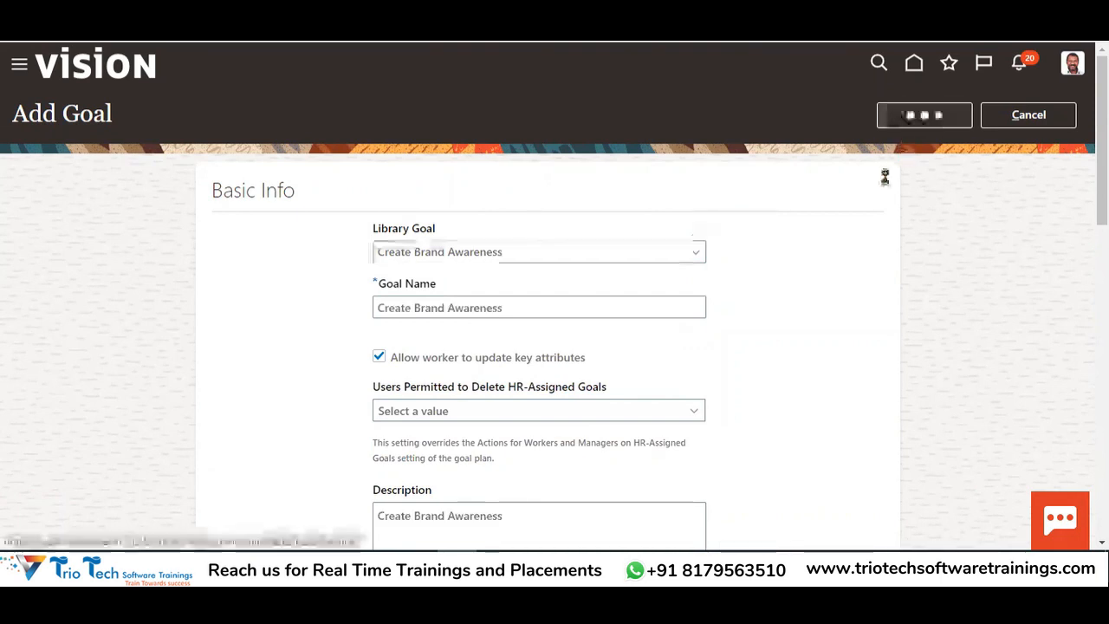
# Copy 'Conduct Atleast 20 Sales Program' from the spreadsheet and add it as a library goal
pyautogui.hotkey('alt', 'Tab')
pyautogui.click(599, 188)
pyautogui.hotkey('ctrl', 'c')
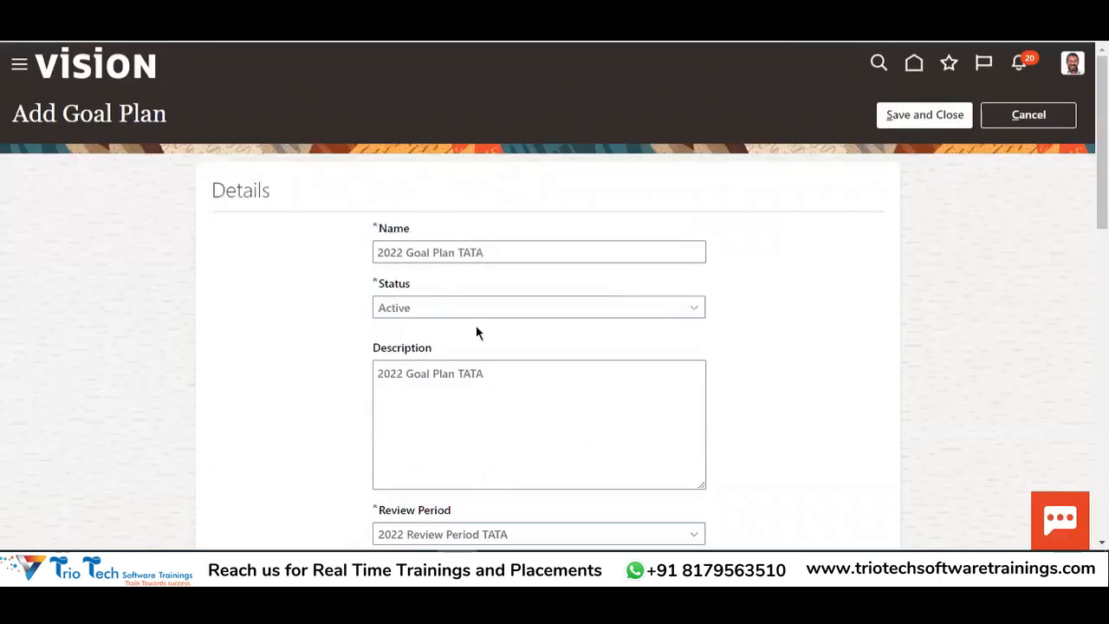
pyautogui.scroll(-15, 728, 303)
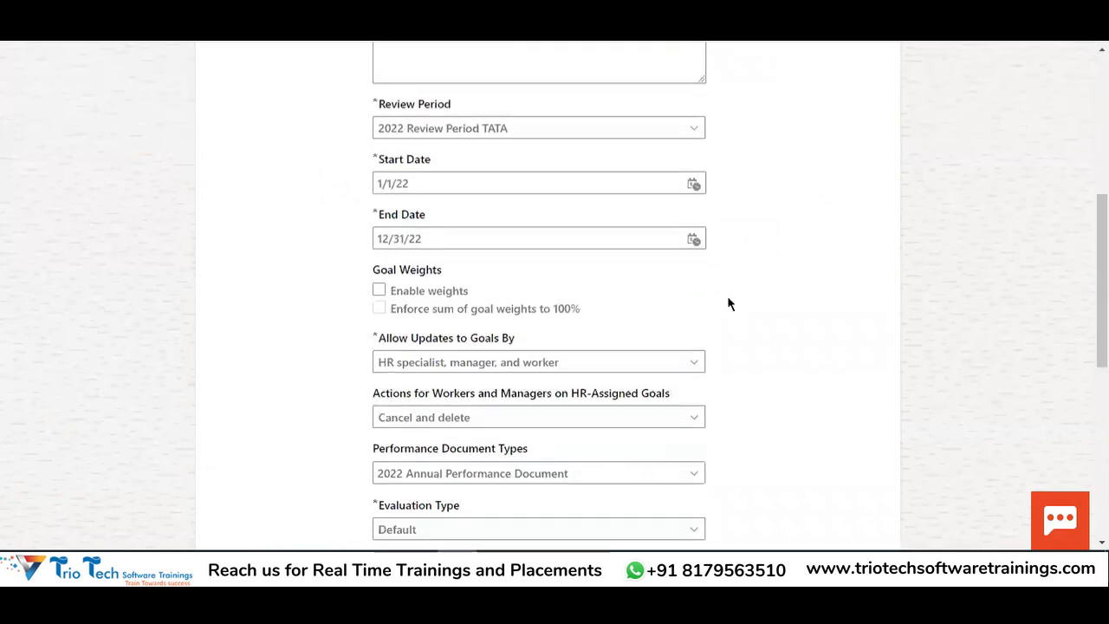
pyautogui.click(858, 199)
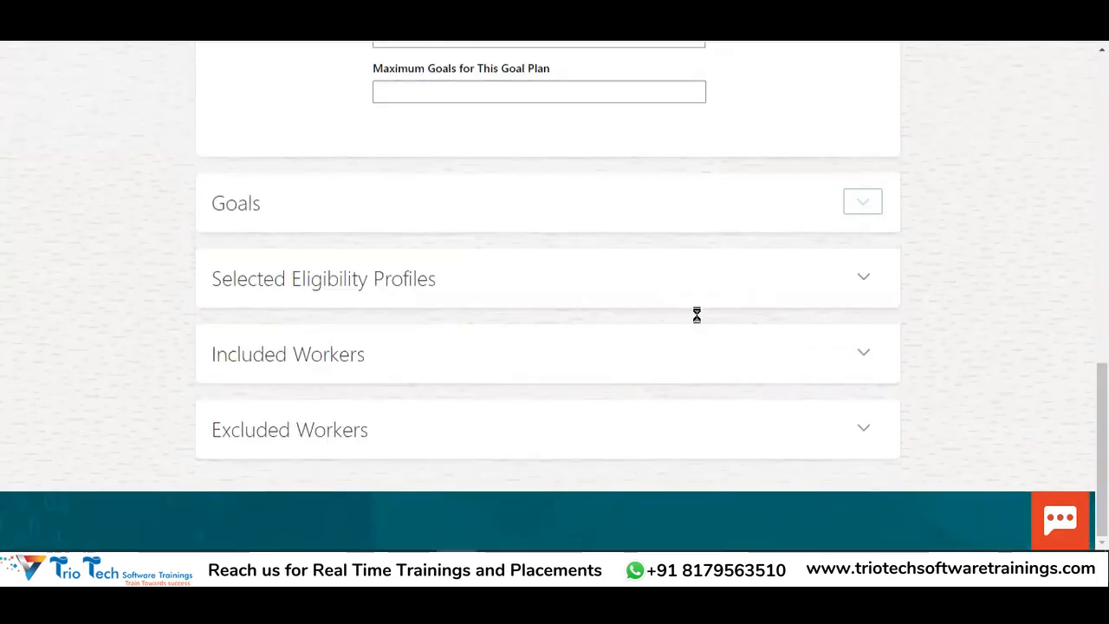
pyautogui.click(792, 208)
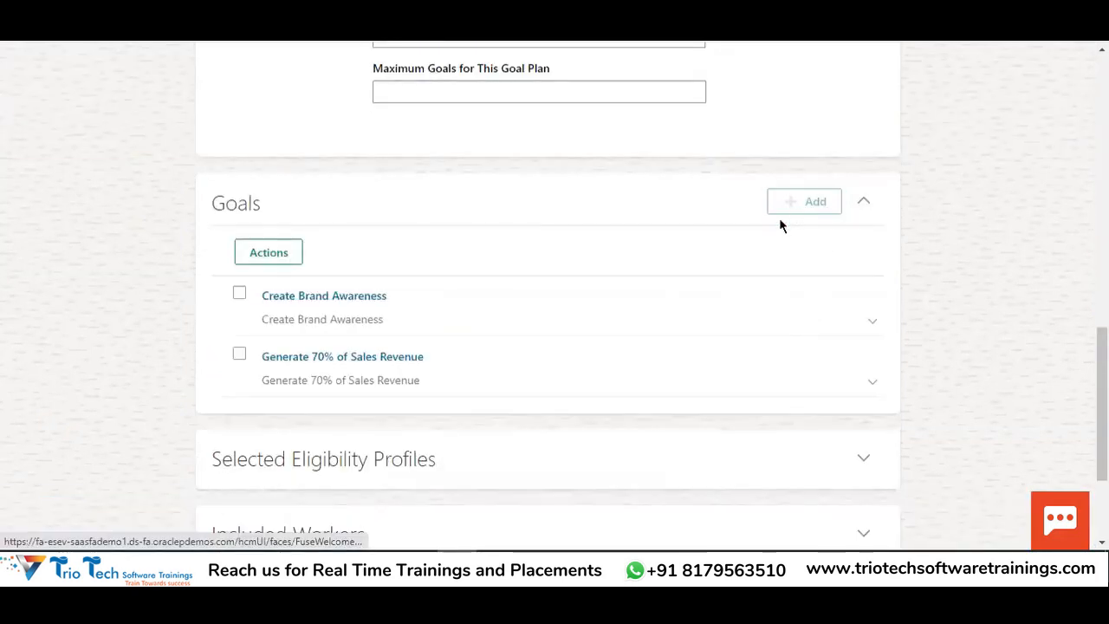
pyautogui.click(390, 246)
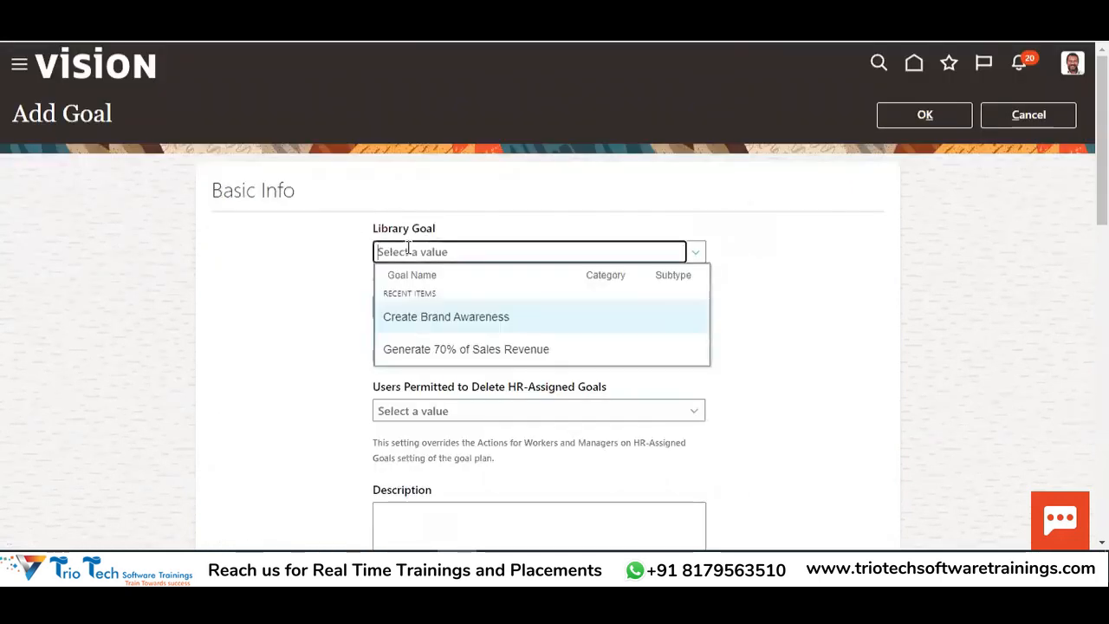
pyautogui.hotkey('ctrl', 'v')
pyautogui.click(486, 305)
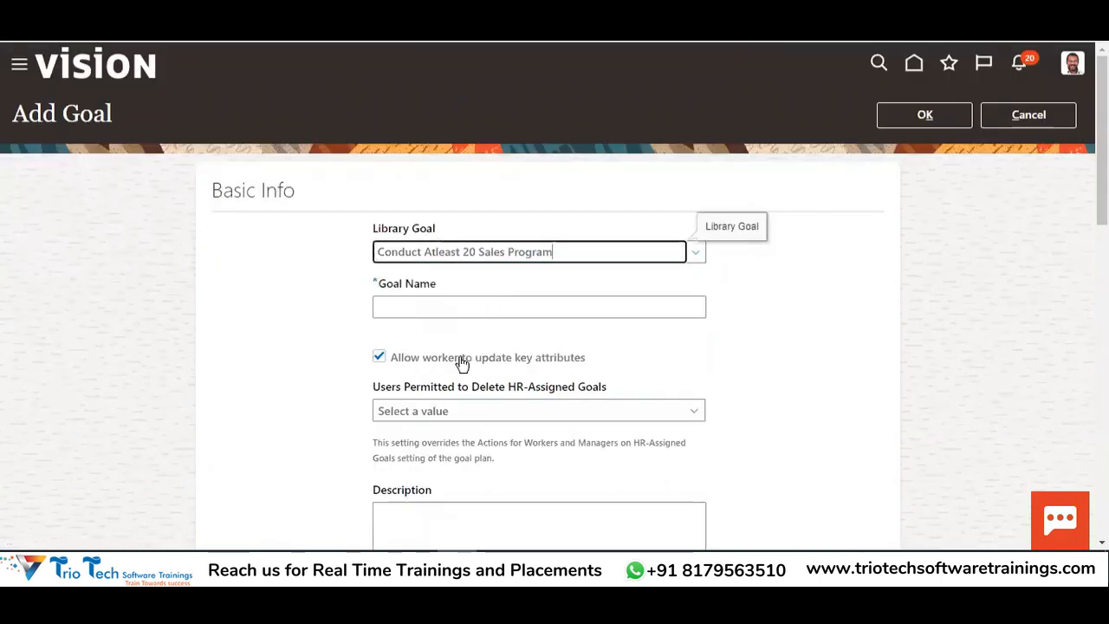
pyautogui.click(892, 123)
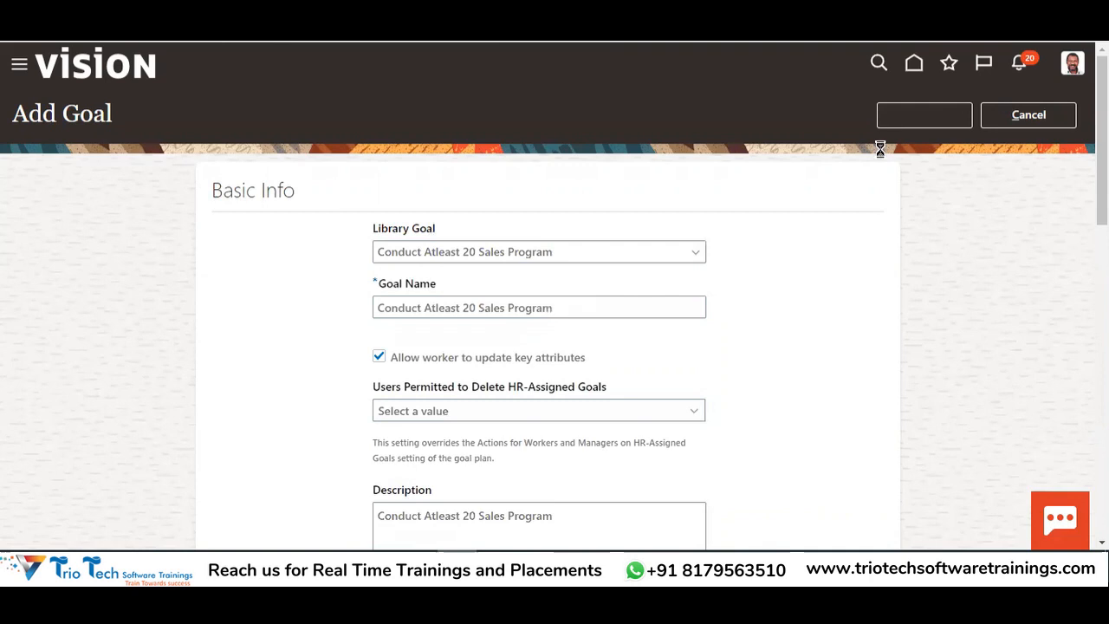
# Copy the next goal name from spreadsheet cell D69 and reopen the plan's Goals section
pyautogui.hotkey('alt', 'Tab')
pyautogui.click(567, 205)
pyautogui.hotkey('ctrl', 'c')
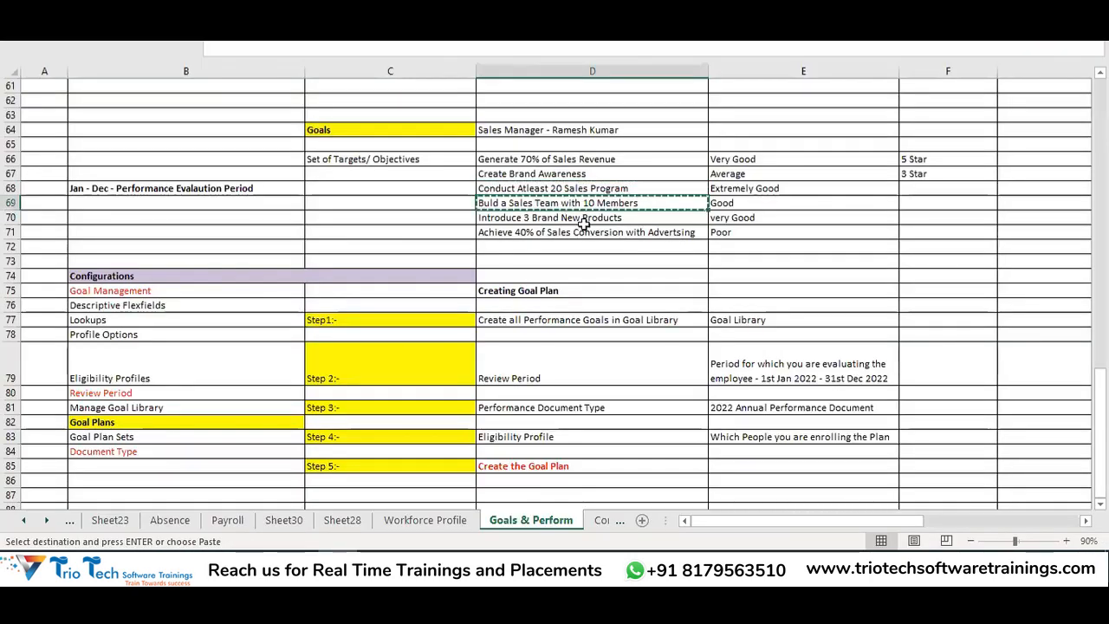
pyautogui.hotkey('alt', 'Tab')
pyautogui.scroll(-3, 641, 273)
pyautogui.scroll(-10, 627, 286)
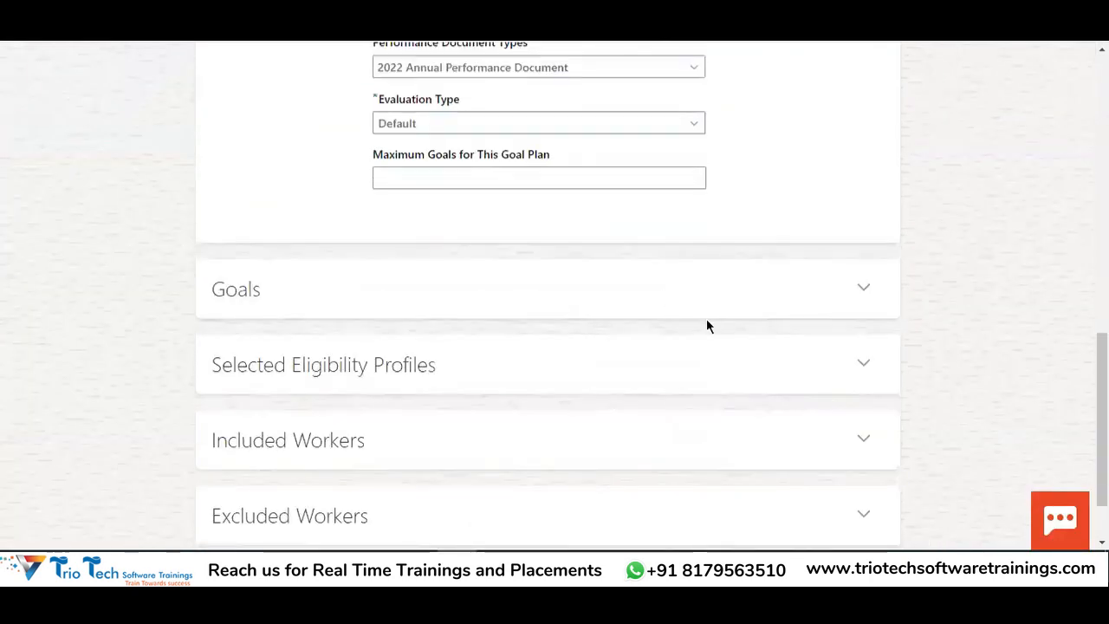
pyautogui.click(862, 201)
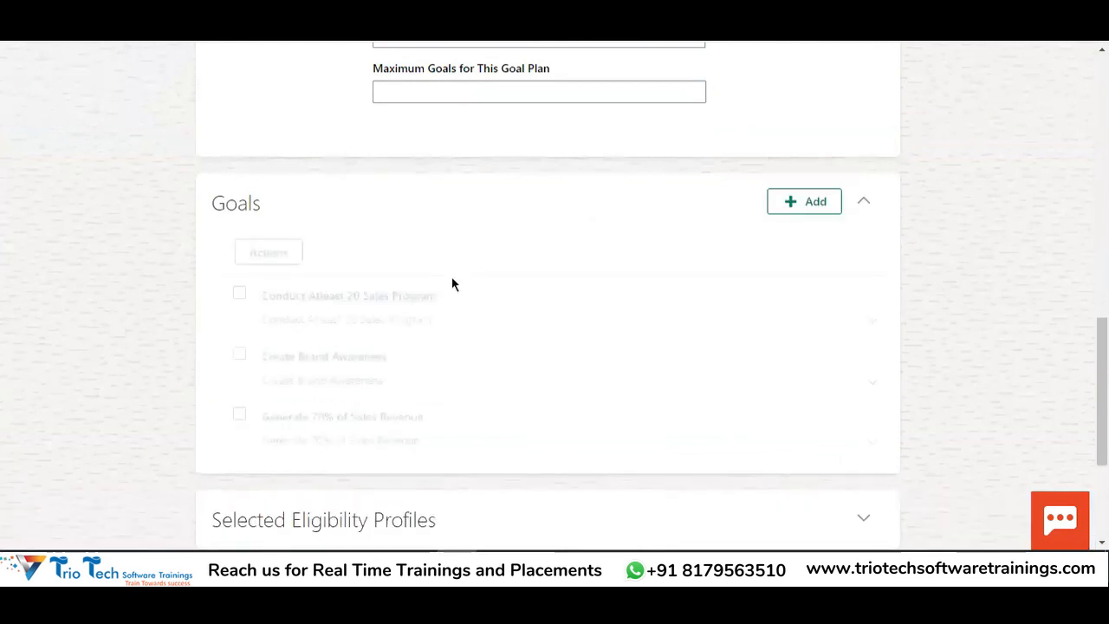
pyautogui.scroll(-1, 450, 286)
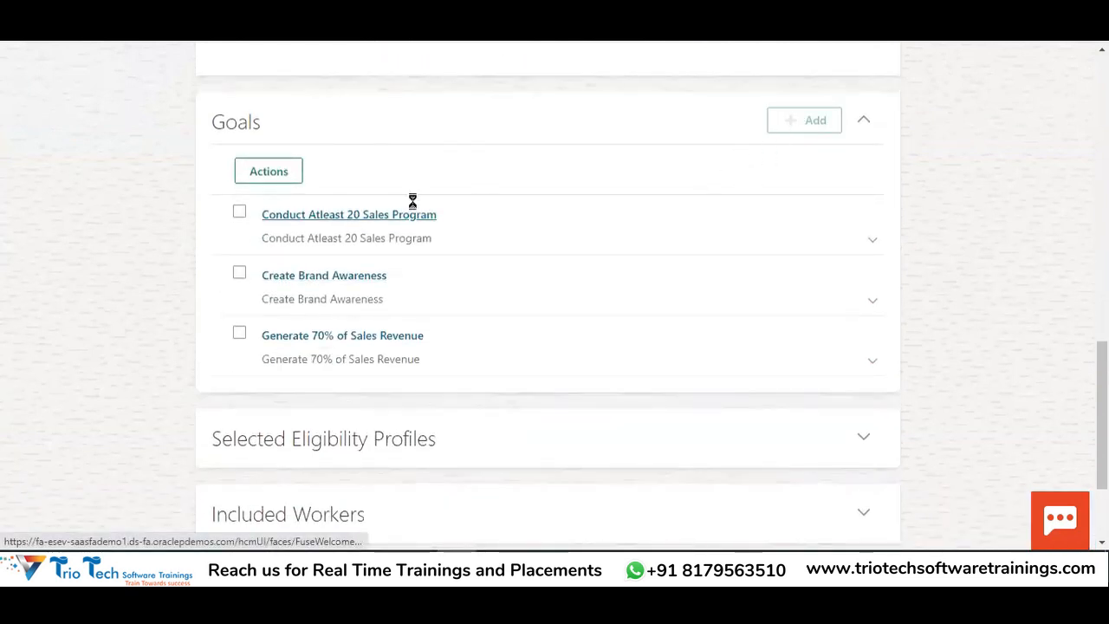
# Add the copied sales team goal, then copy 'Introduce 3 Brand New Products' from cell D70
pyautogui.click(421, 251)
pyautogui.hotkey('ctrl', 'v')
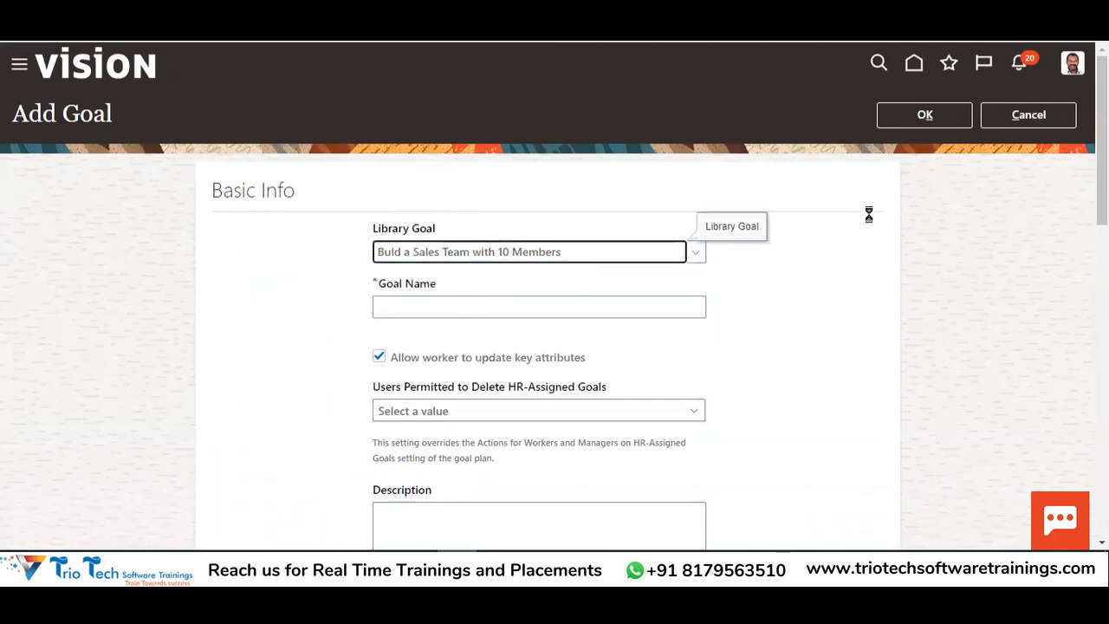
pyautogui.click(926, 124)
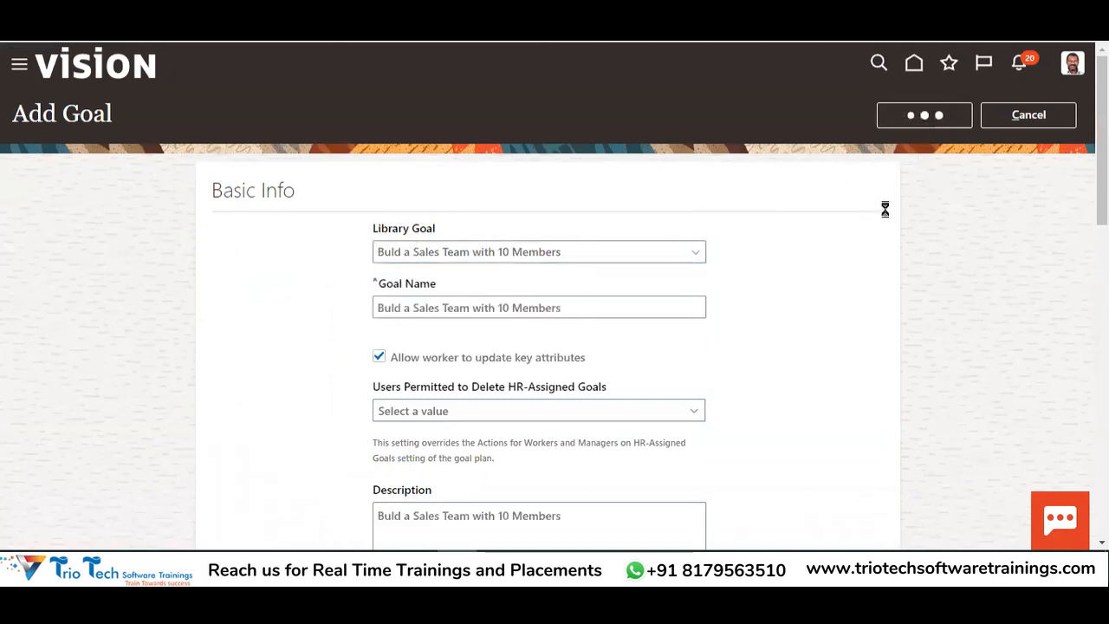
pyautogui.hotkey('alt', 'Tab')
pyautogui.click(541, 218)
pyautogui.hotkey('ctrl', 'c')
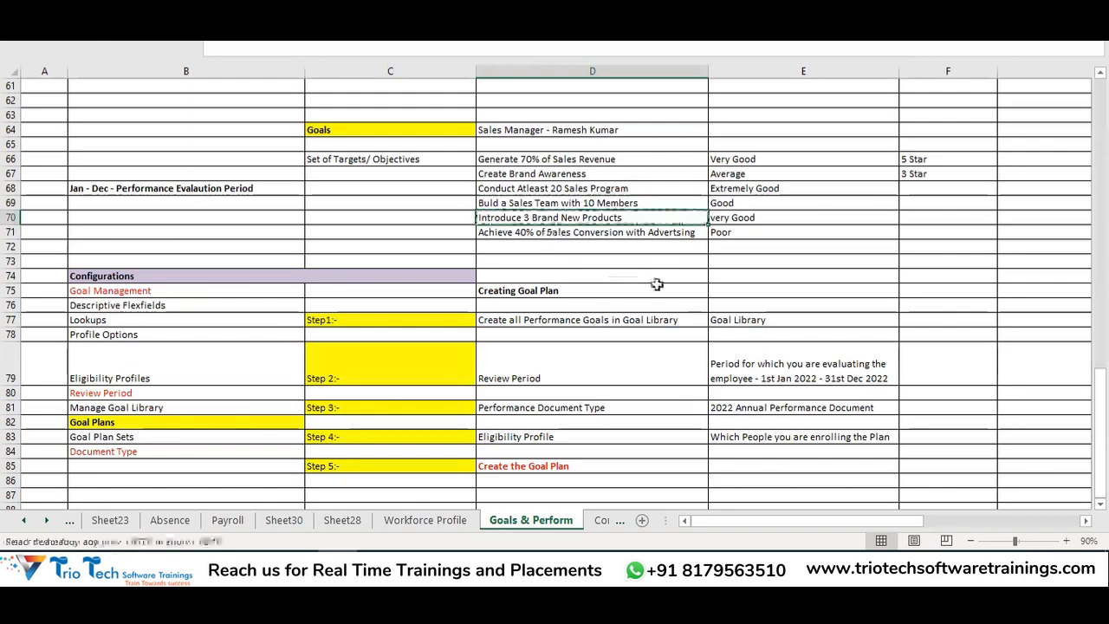
pyautogui.hotkey('alt', 'Tab')
# Add the 'Introduce 3 Brand New Products' library goal to the plan
pyautogui.scroll(-15, 727, 292)
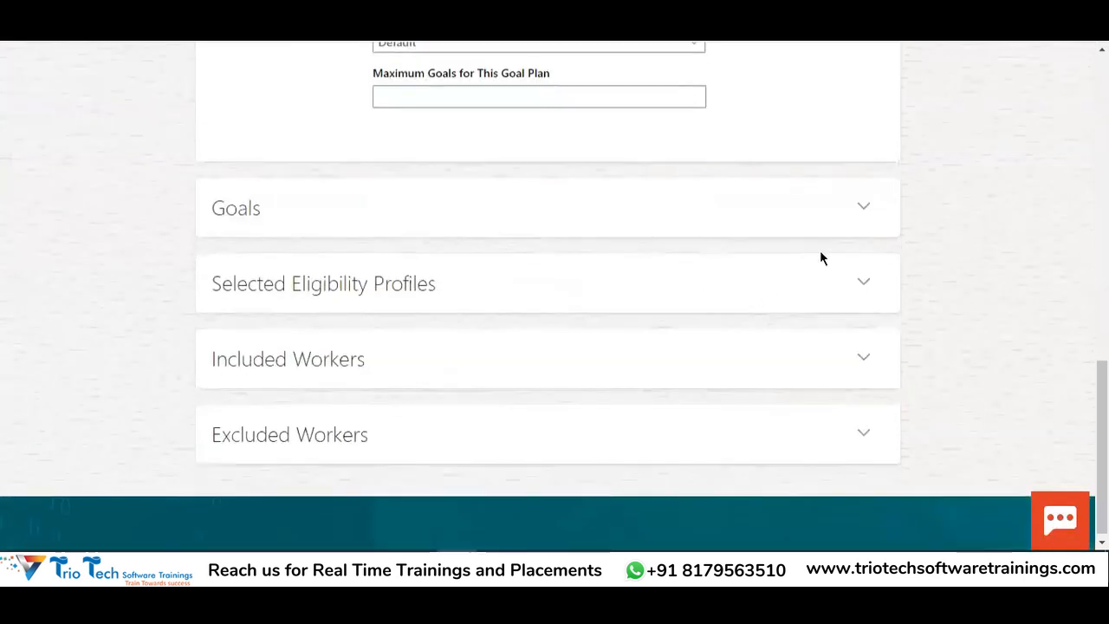
pyautogui.click(868, 212)
pyautogui.scroll(-2, 648, 295)
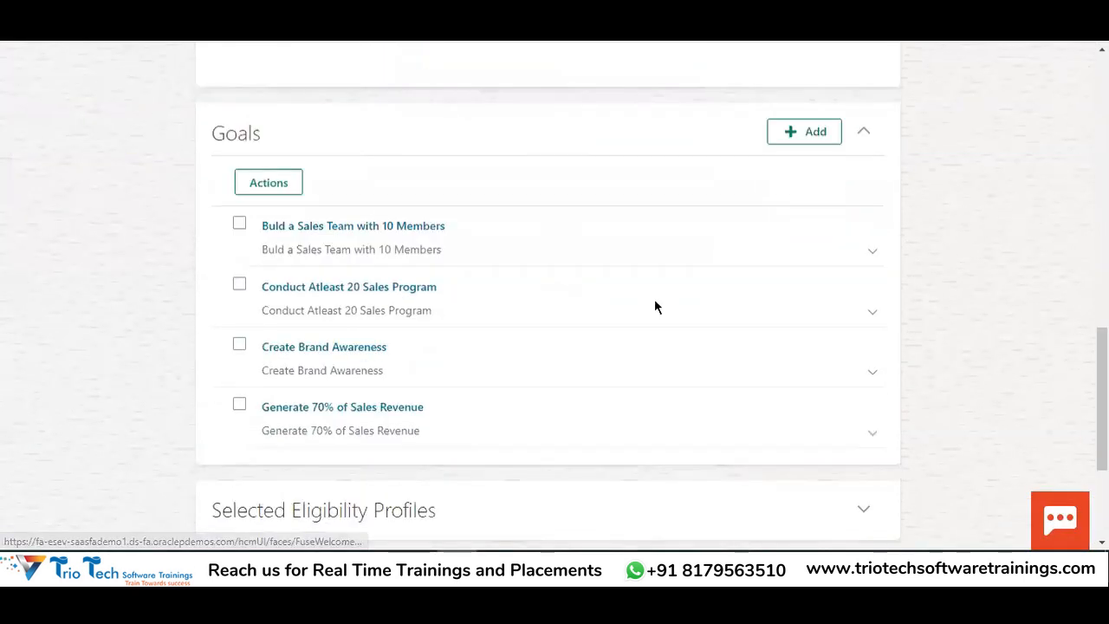
pyautogui.click(808, 55)
pyautogui.scroll(2, 728, 208)
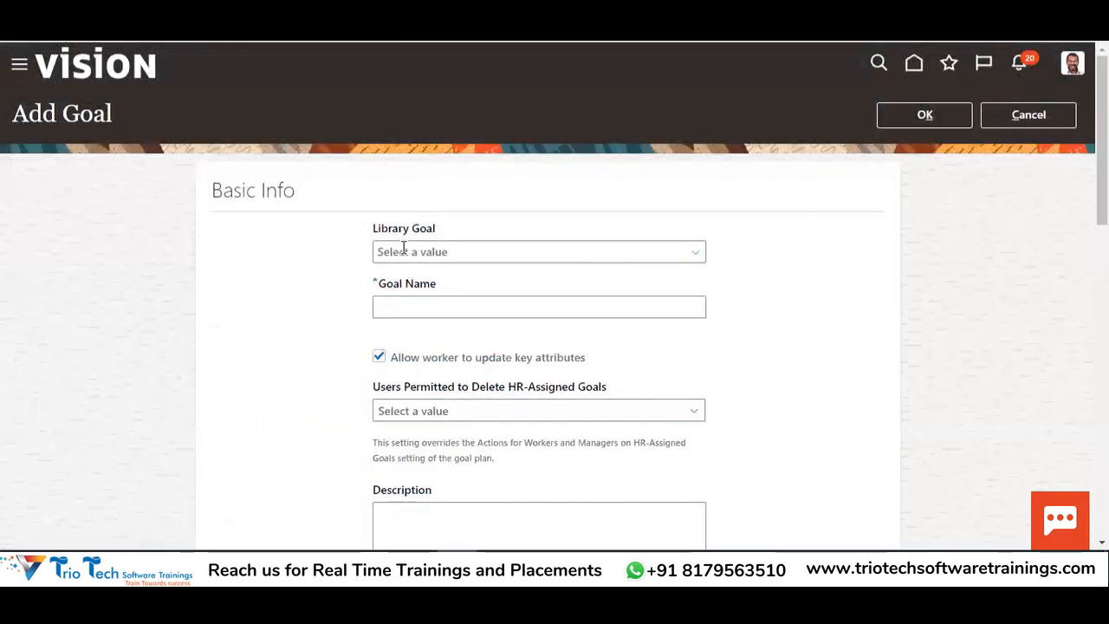
pyautogui.click(423, 308)
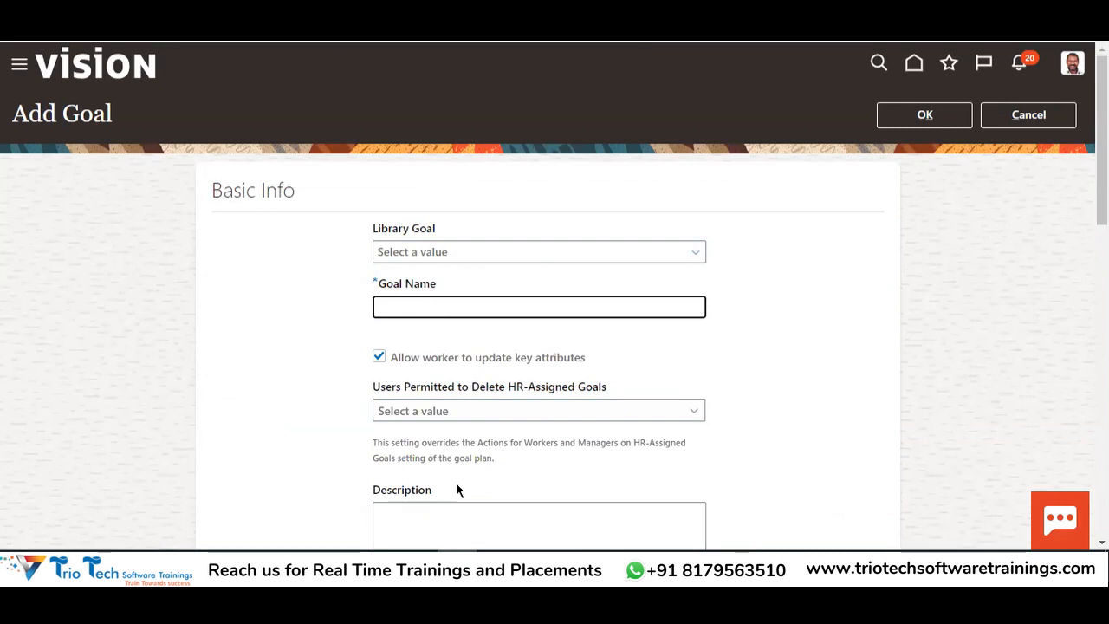
pyautogui.scroll(-3, 488, 465)
pyautogui.scroll(3, 456, 381)
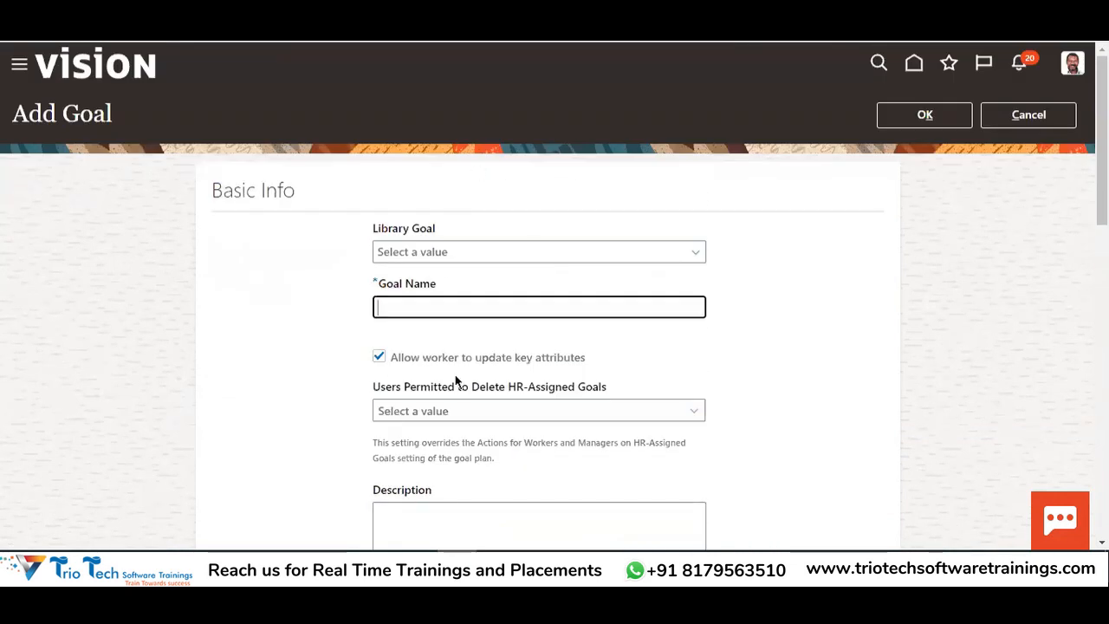
pyautogui.click(440, 246)
pyautogui.hotkey('ctrl', 'v')
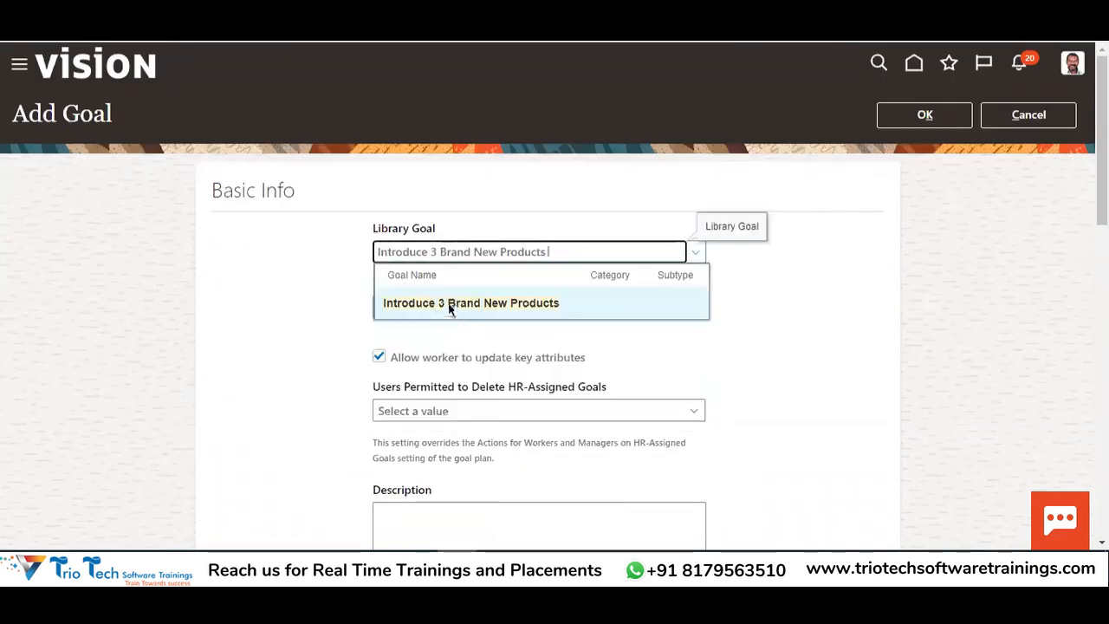
pyautogui.click(449, 303)
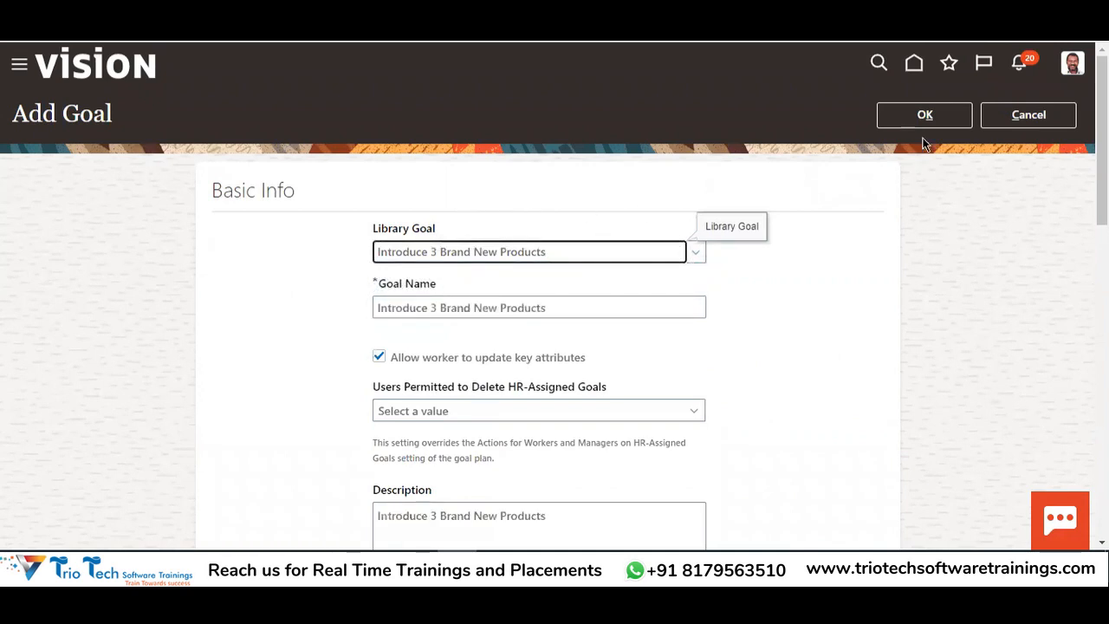
pyautogui.click(924, 116)
# Copy and add the 'Achieve 40% of Sales Conversion with Advertsing' library goal
pyautogui.hotkey('alt', 'Tab')
pyautogui.hotkey('ctrl', 'c')
pyautogui.hotkey('alt', 'Tab')
pyautogui.scroll(-1, 614, 311)
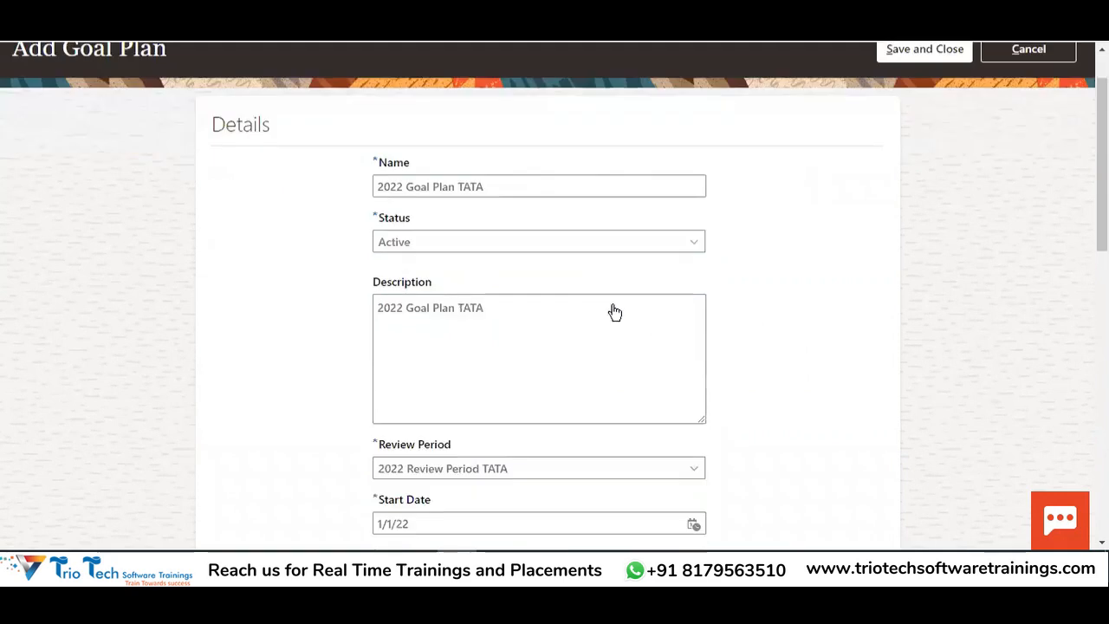
pyautogui.scroll(-10, 615, 312)
pyautogui.click(862, 201)
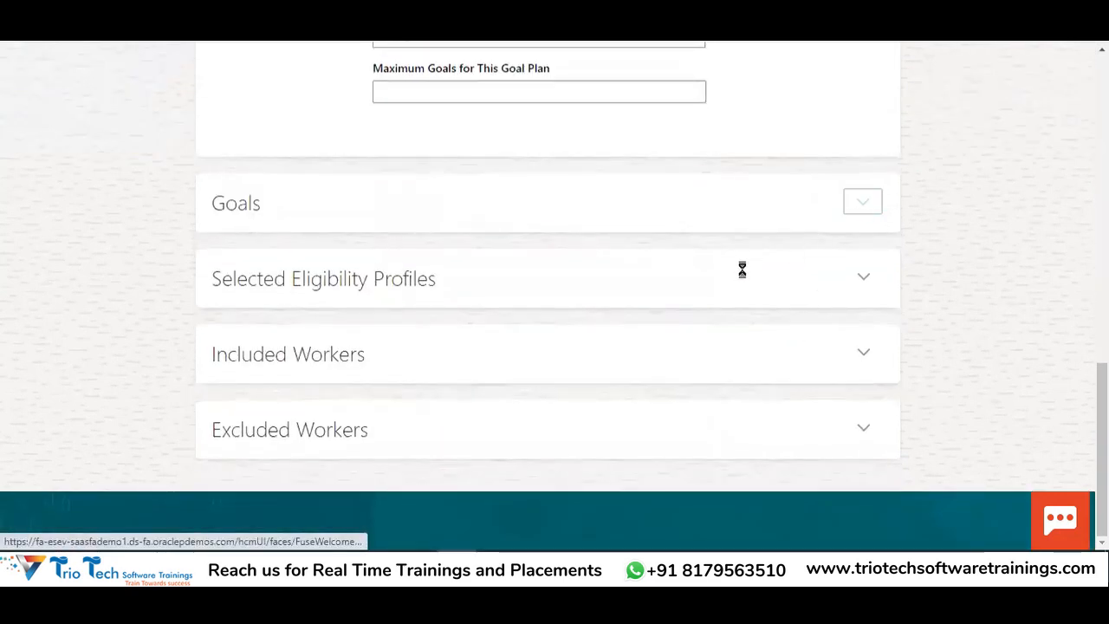
pyautogui.click(798, 211)
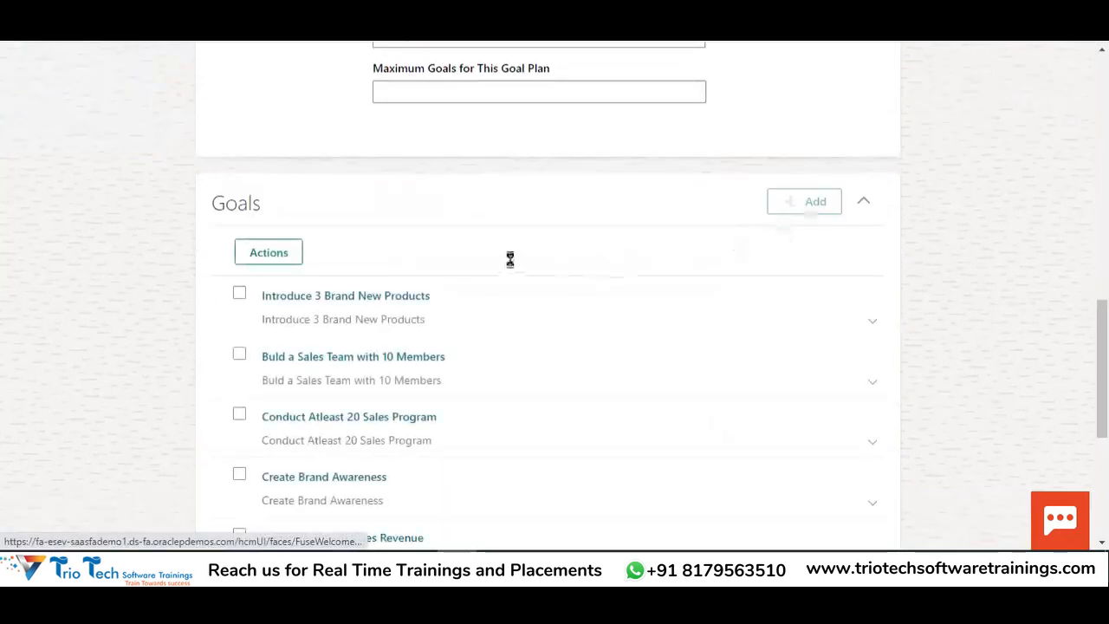
pyautogui.click(441, 252)
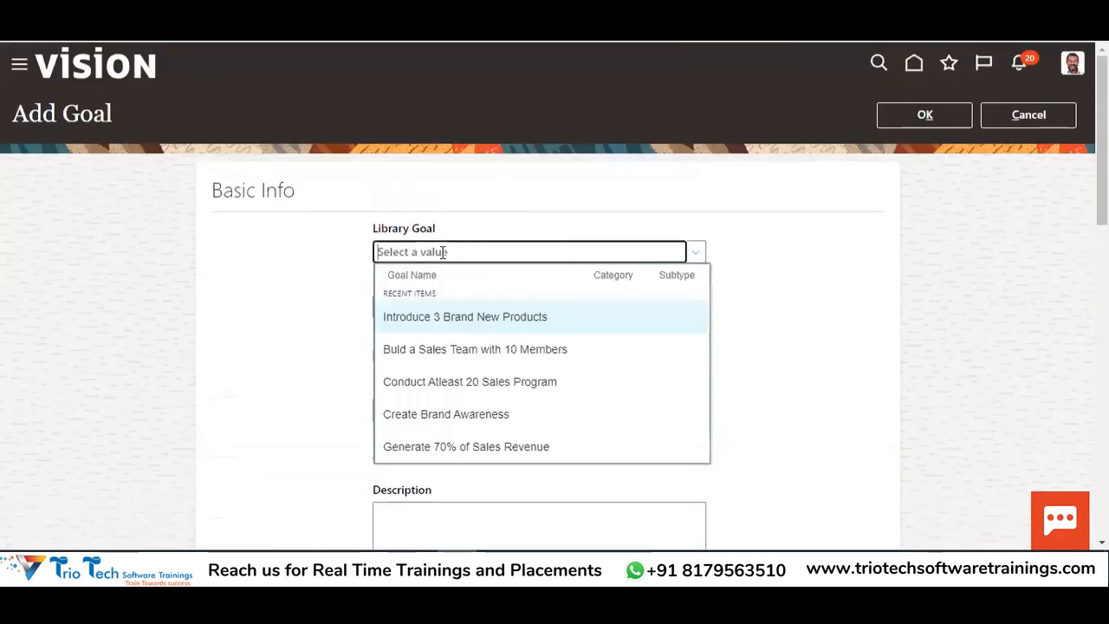
pyautogui.hotkey('ctrl', 'v')
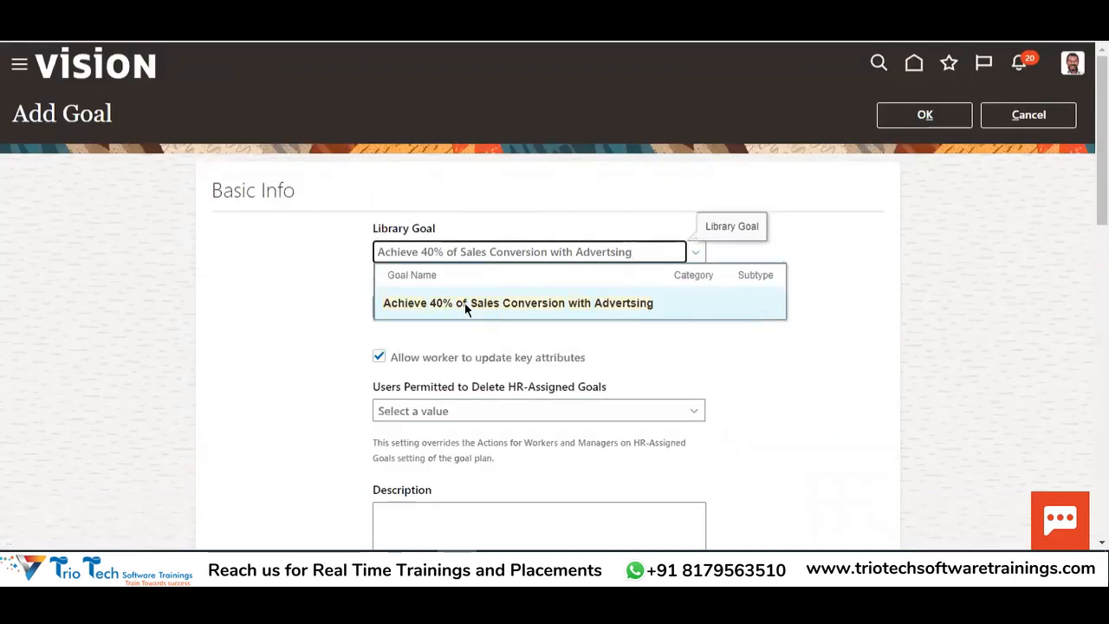
pyautogui.click(465, 302)
pyautogui.click(934, 119)
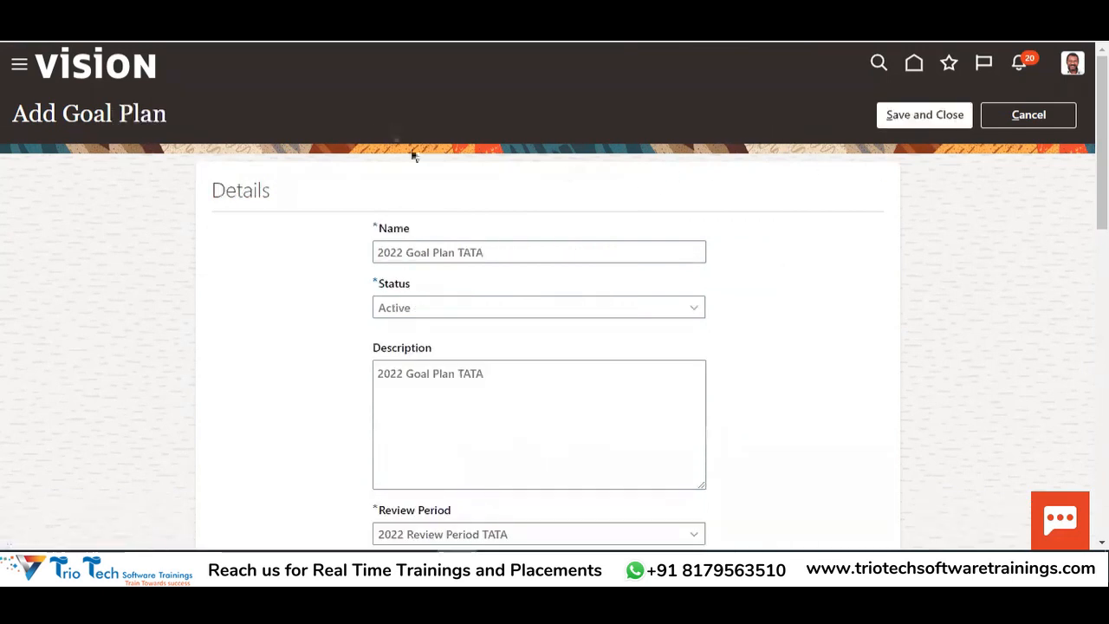
# Review the expanded Goals list showing all the added goals
pyautogui.moveTo(515, 242); pyautogui.dragTo(320, 286)
pyautogui.scroll(-3, 495, 253)
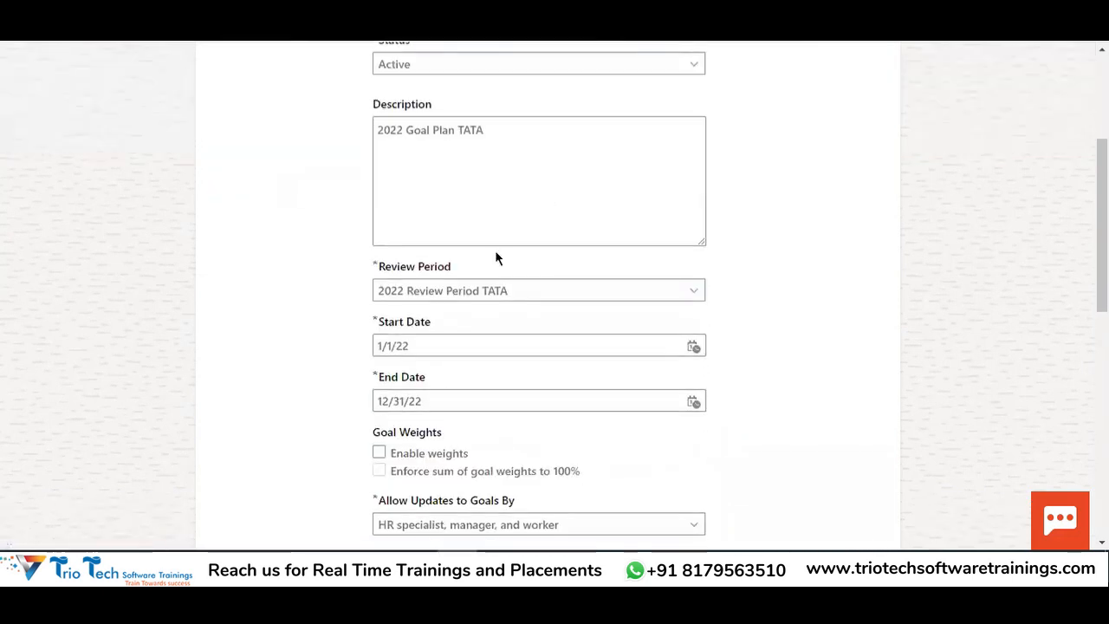
pyautogui.scroll(-10, 520, 256)
pyautogui.click(861, 208)
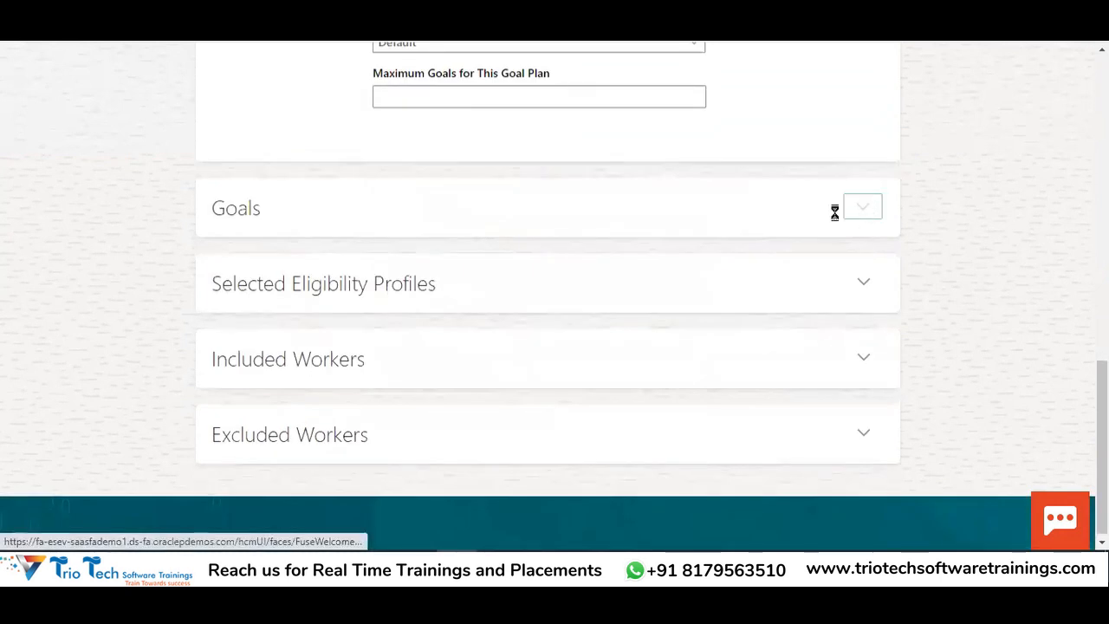
pyautogui.scroll(-3, 381, 337)
pyautogui.scroll(3, 416, 242)
pyautogui.scroll(-3, 434, 236)
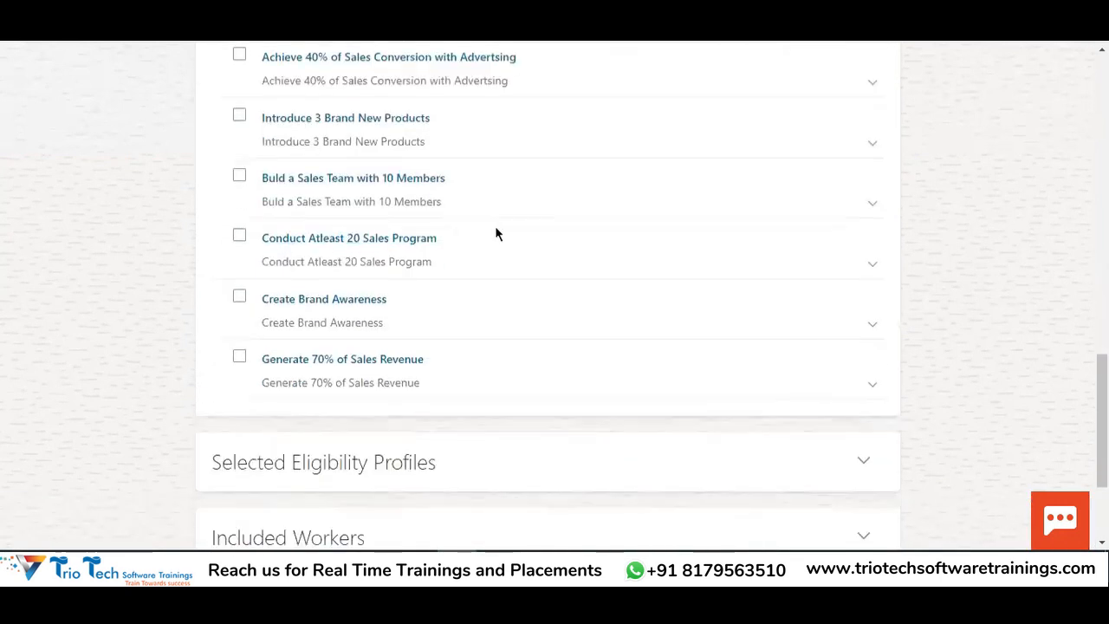
pyautogui.scroll(-2, 520, 295)
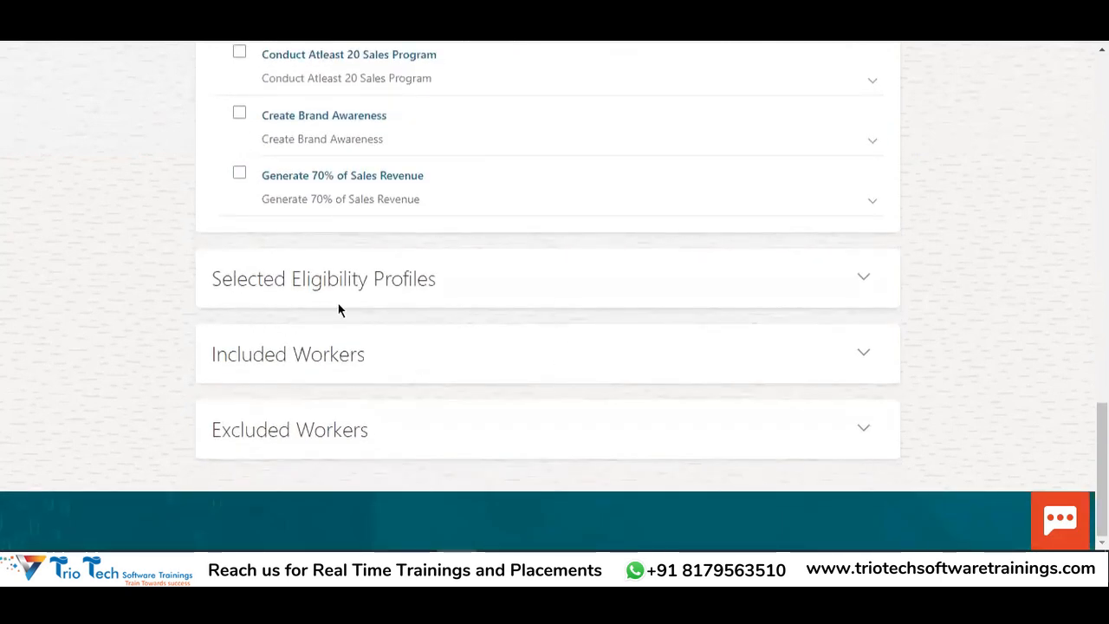
# Search 'Goal', add Goal Elgibility Profile as a Required eligibility profile, and save
pyautogui.doubleClick(331, 279)
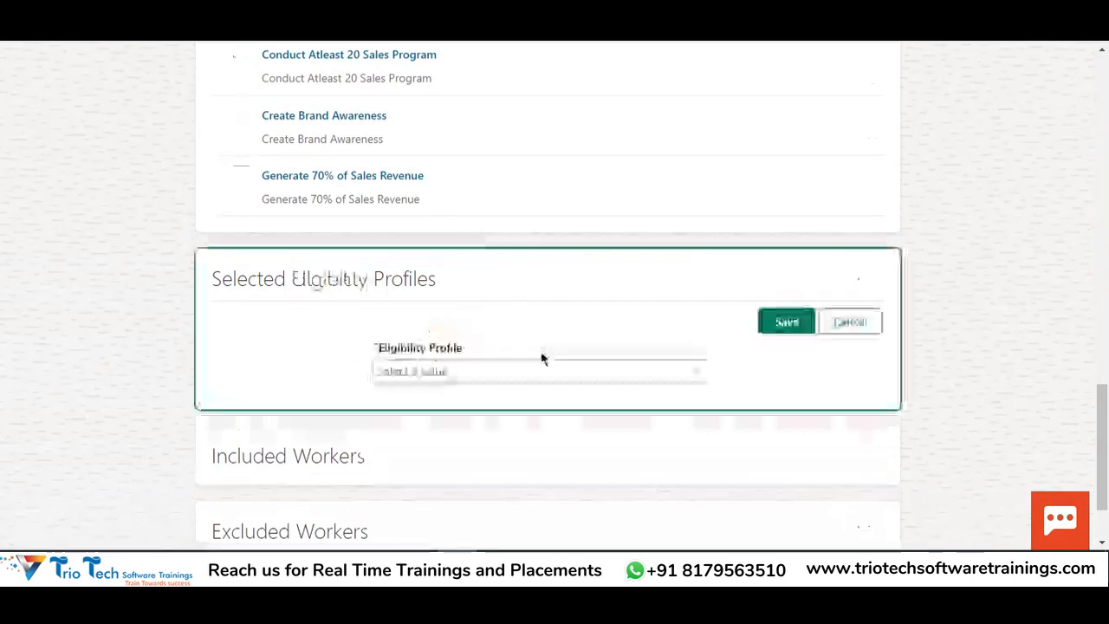
pyautogui.click(484, 370)
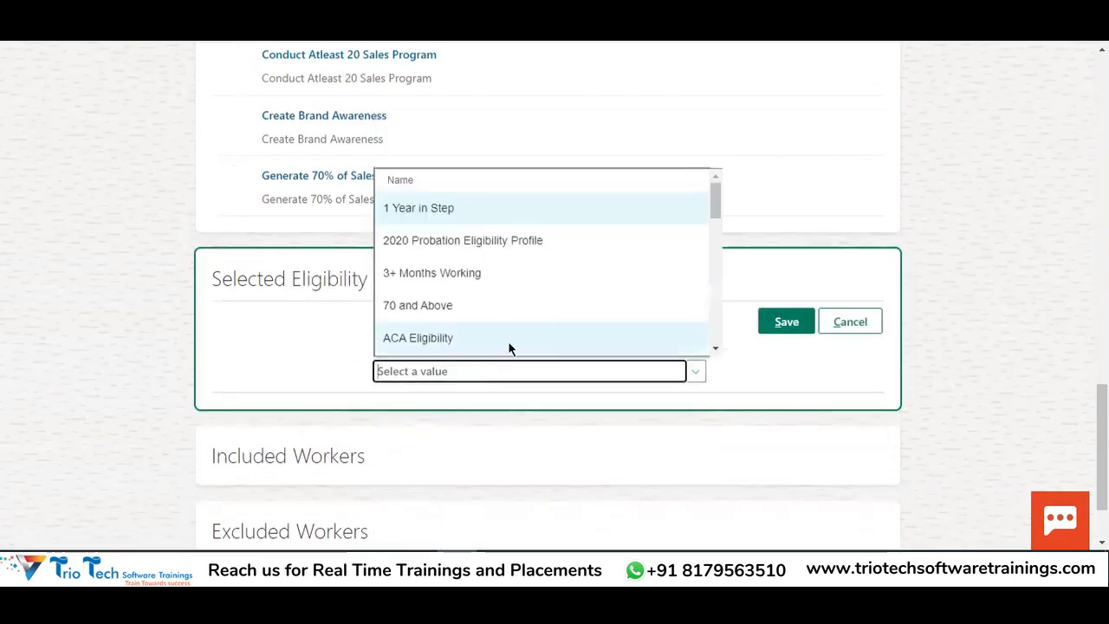
pyautogui.write('2022')
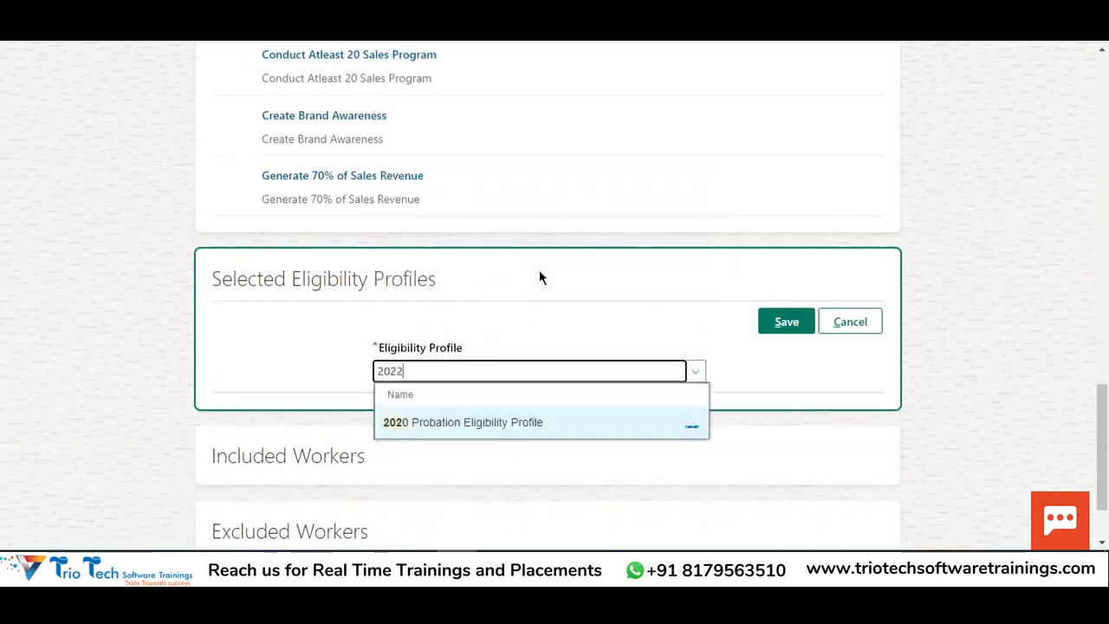
pyautogui.press('BackSpace')
pyautogui.press('BackSpace')
pyautogui.press('BackSpace')
pyautogui.press('BackSpace')
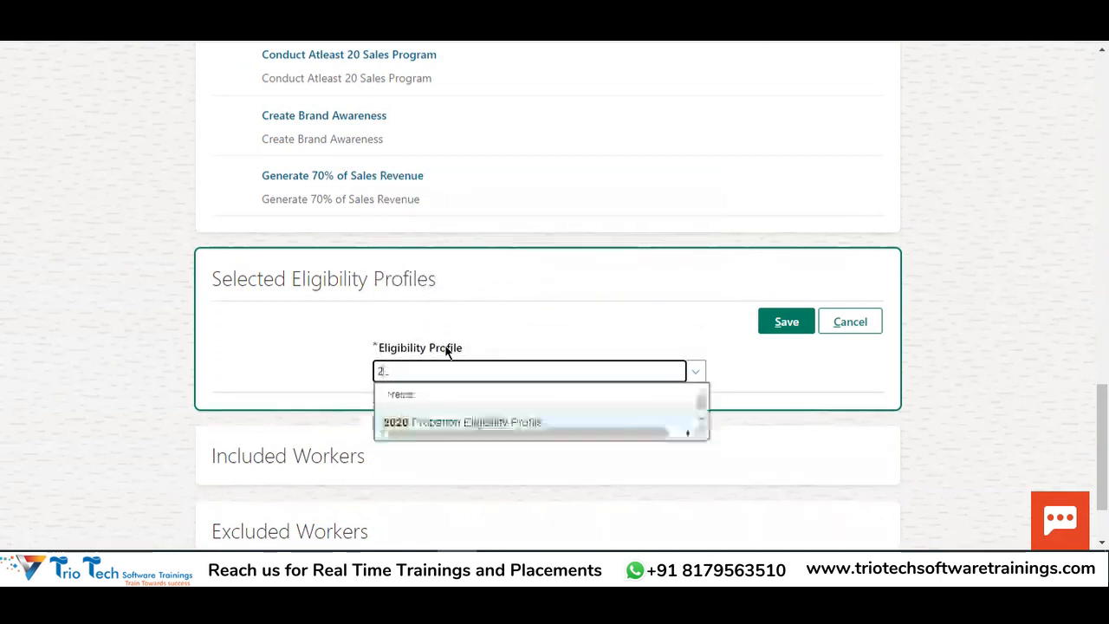
pyautogui.write('Elig')
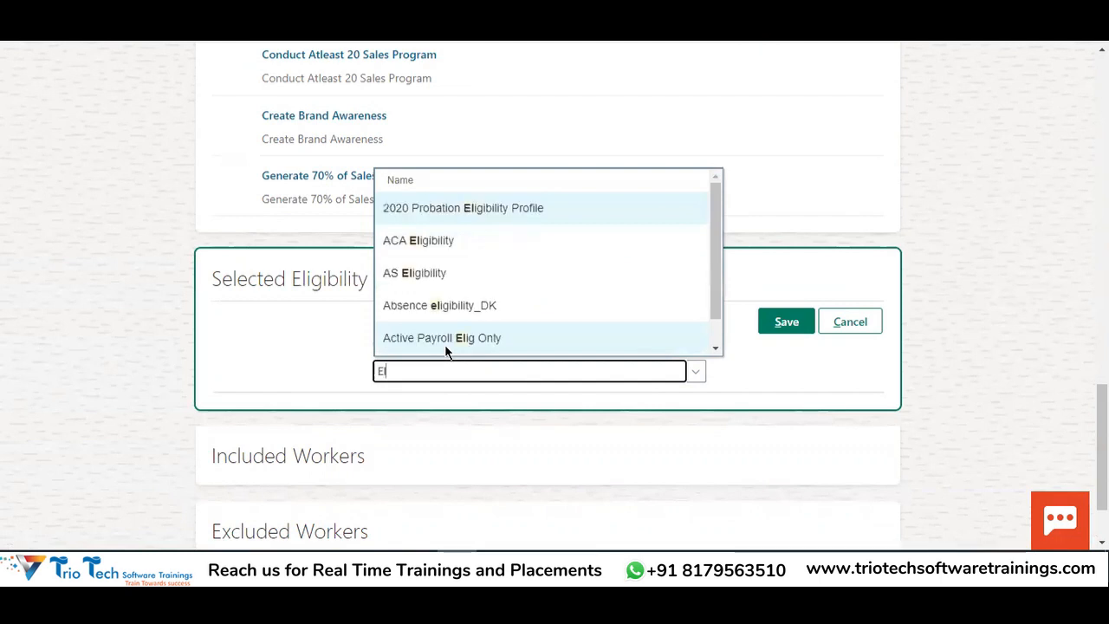
pyautogui.press('BackSpace')
pyautogui.press('BackSpace')
pyautogui.press('BackSpace')
pyautogui.press('BackSpace')
pyautogui.write('Goal')
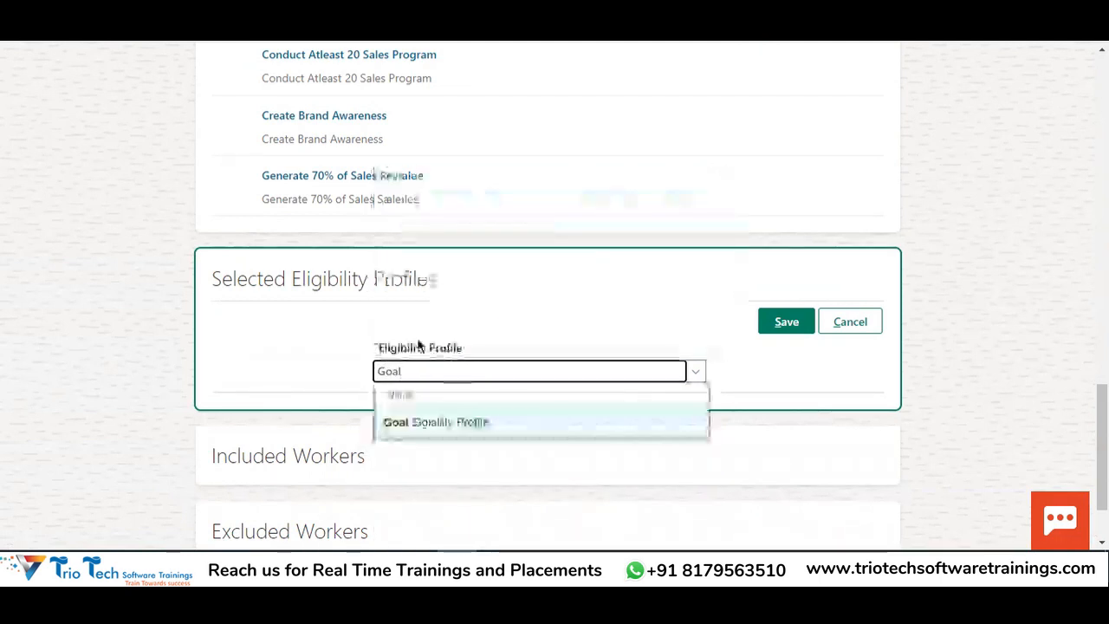
pyautogui.click(444, 423)
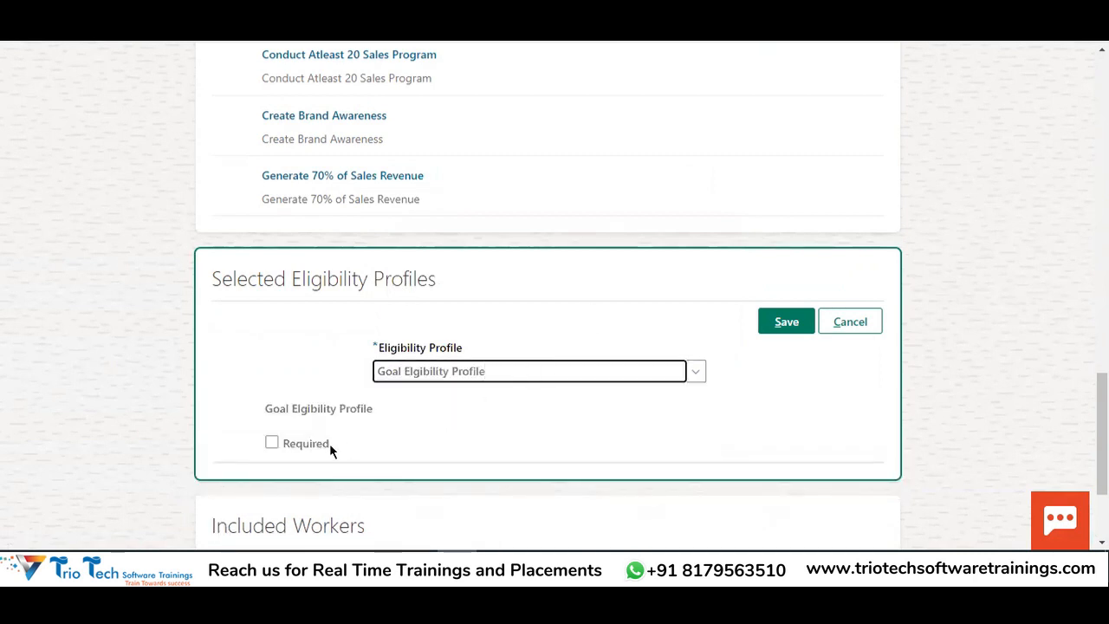
pyautogui.click(271, 444)
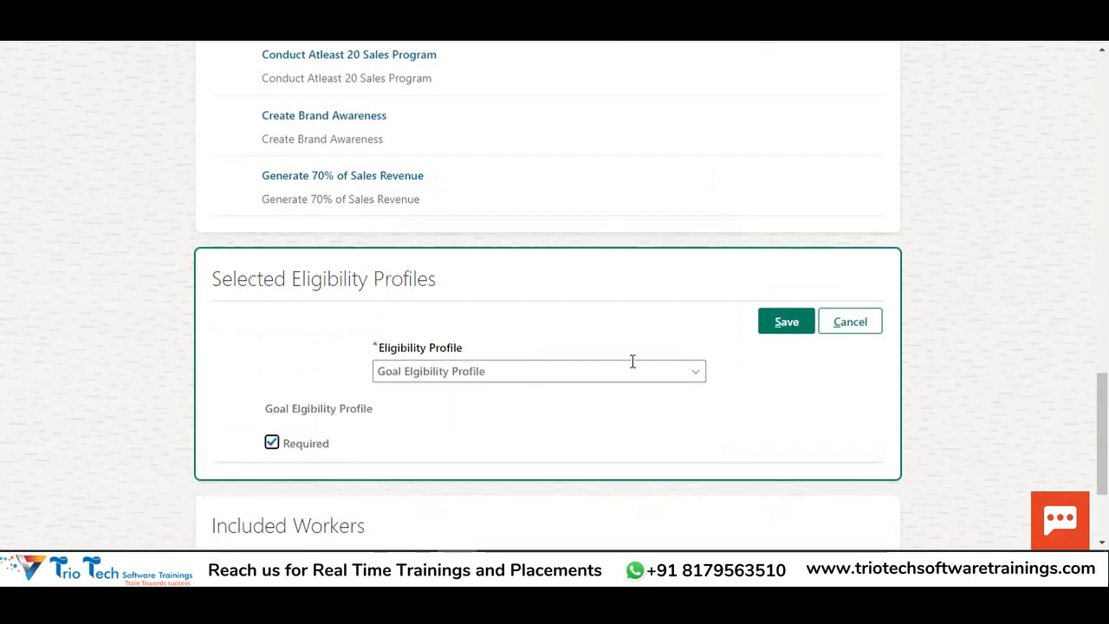
pyautogui.click(788, 318)
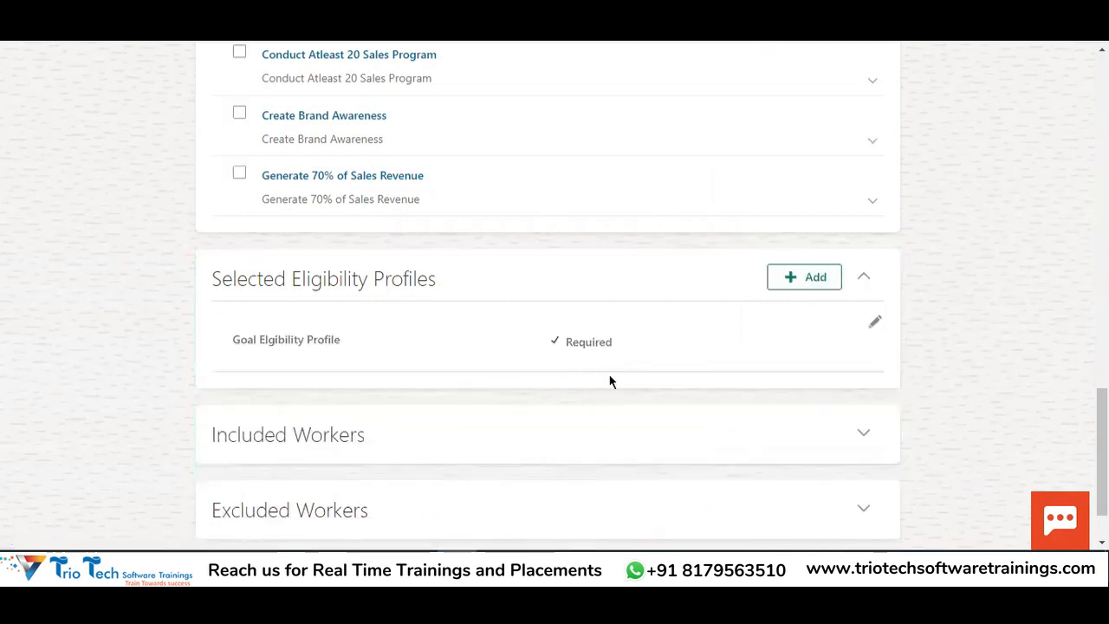
# Review the Goal Elgibility Profile entry, then expand the still-empty Included Workers section
pyautogui.doubleClick(280, 338)
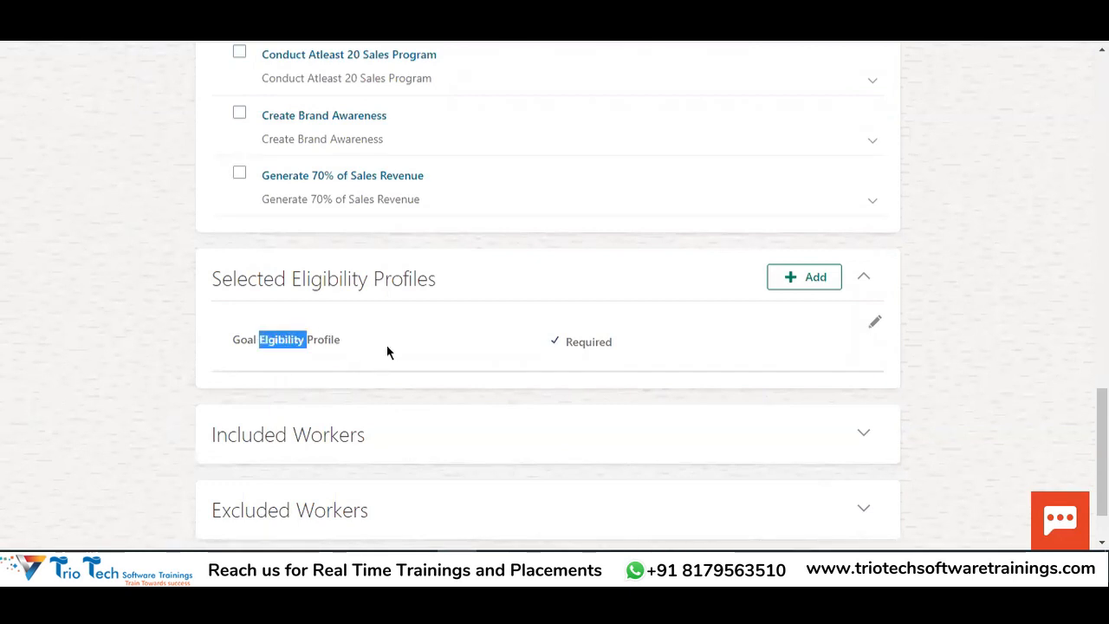
pyautogui.scroll(15, 388, 354)
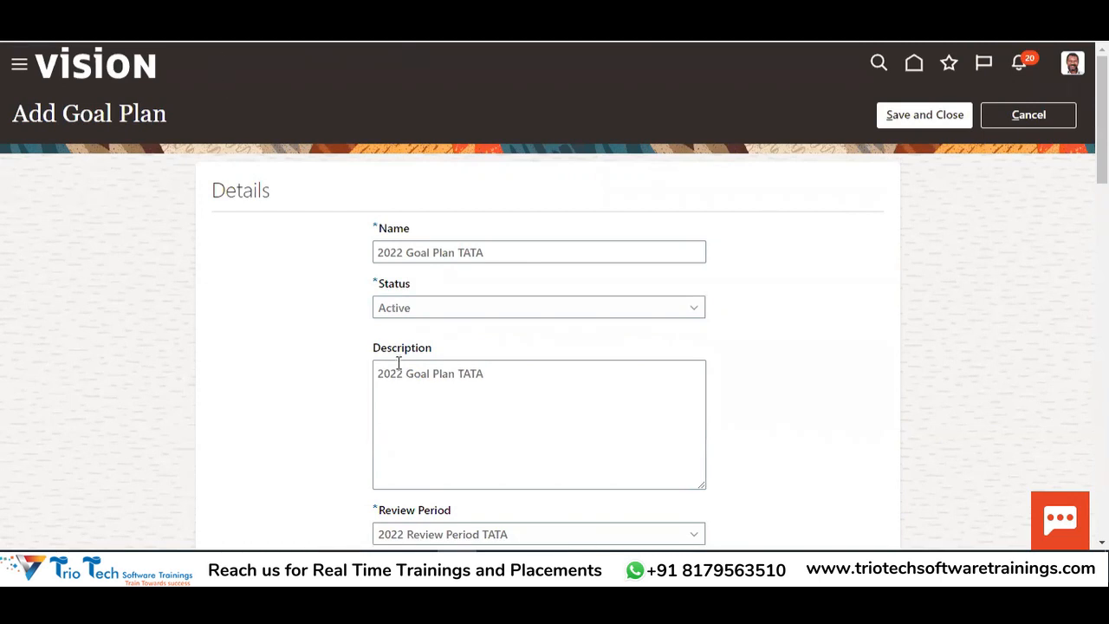
pyautogui.moveTo(483, 252); pyautogui.dragTo(345, 235)
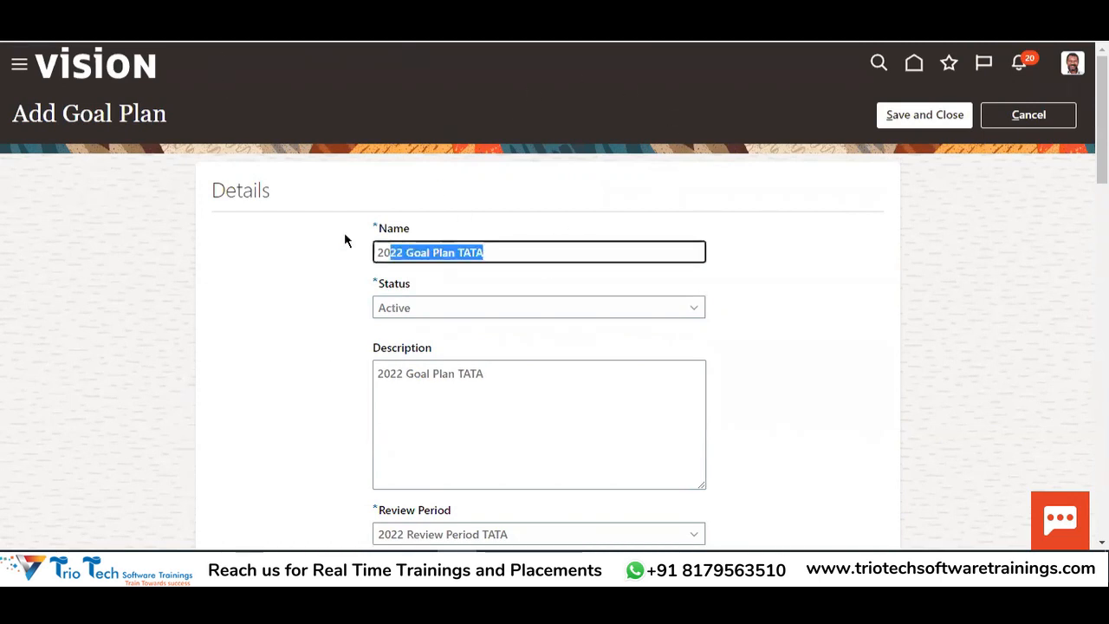
pyautogui.scroll(-1, 676, 201)
pyautogui.scroll(-15, 681, 206)
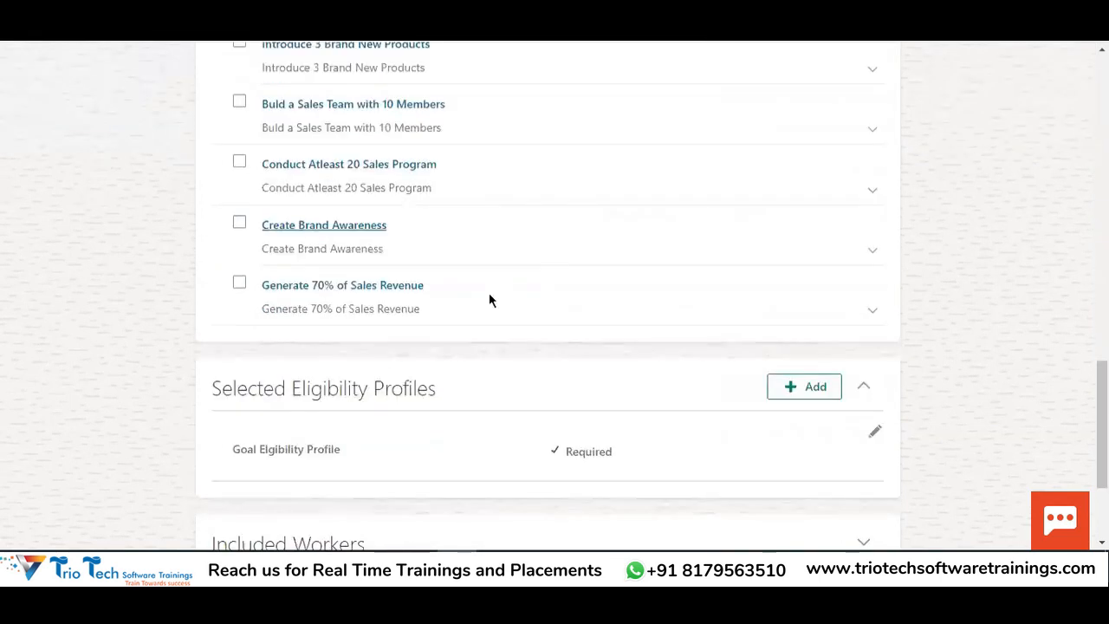
pyautogui.moveTo(257, 253); pyautogui.dragTo(296, 260)
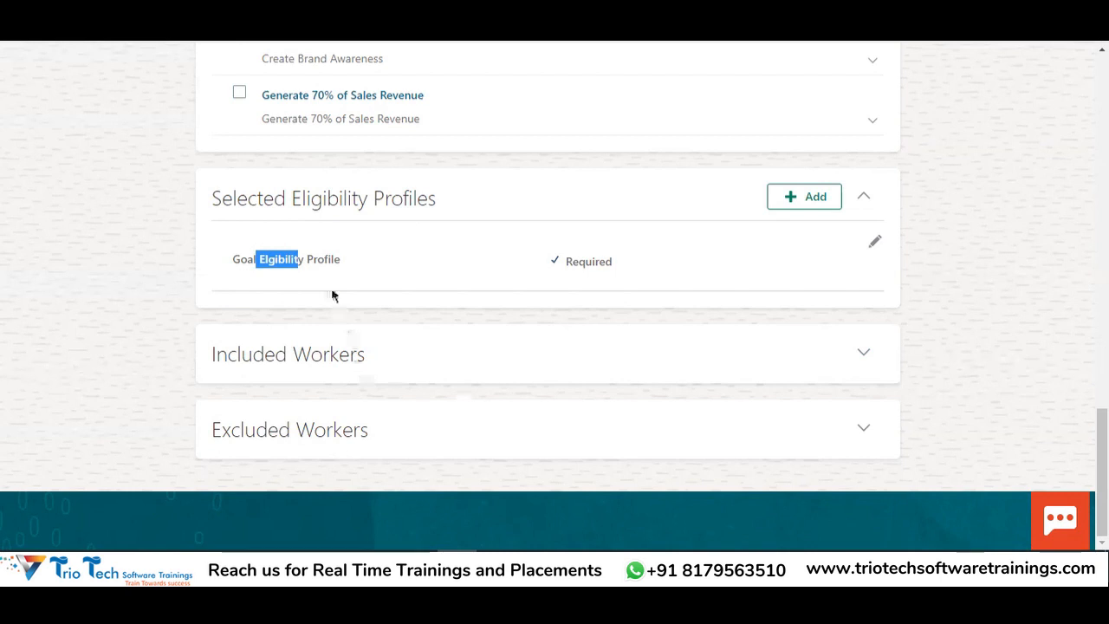
pyautogui.doubleClick(316, 258)
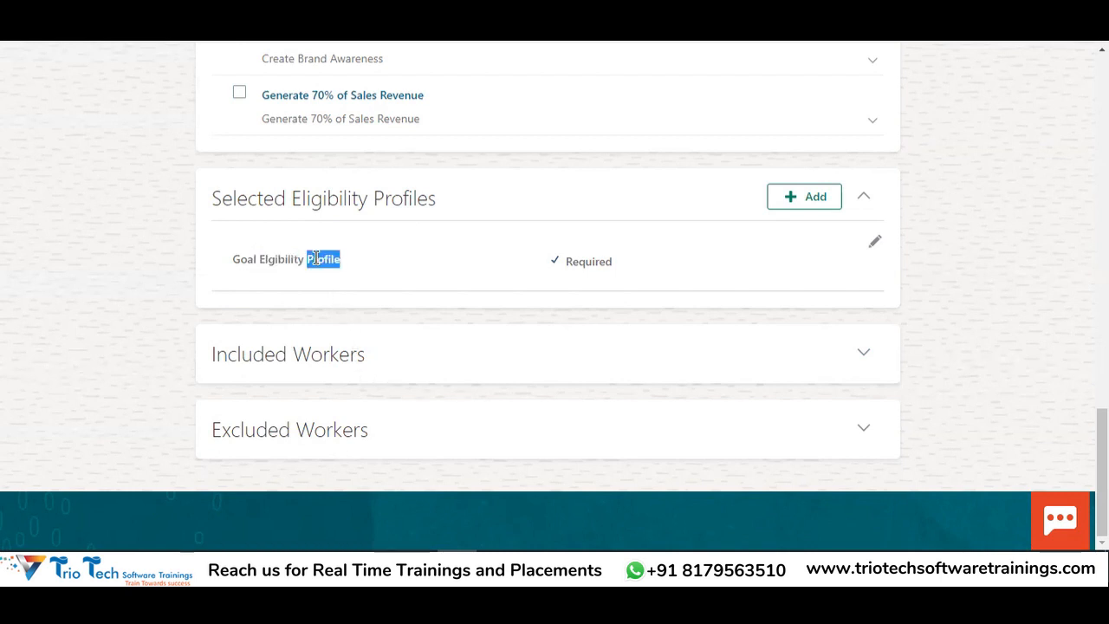
pyautogui.click(861, 353)
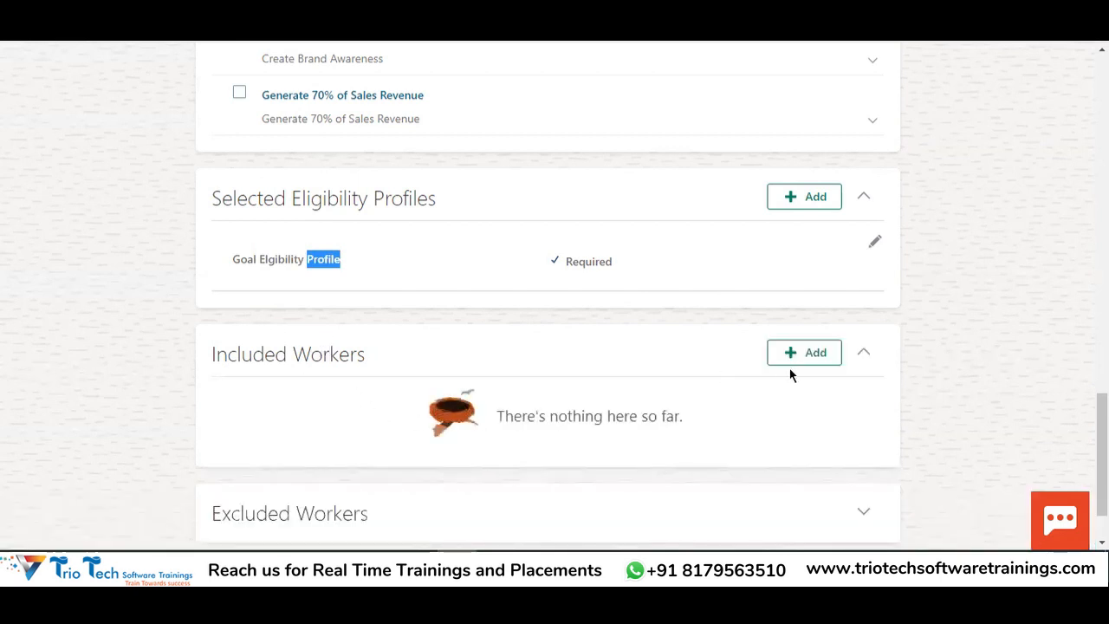
# Search for the worker by name and save the Product Data Steward as an included worker
pyautogui.click(815, 353)
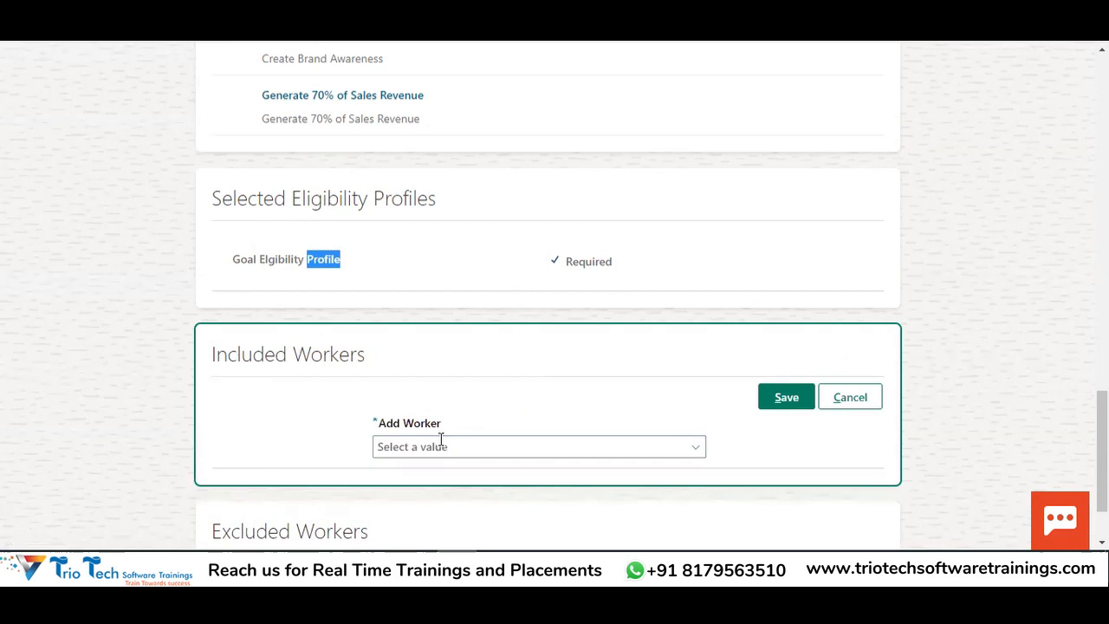
pyautogui.click(440, 446)
pyautogui.write('john')
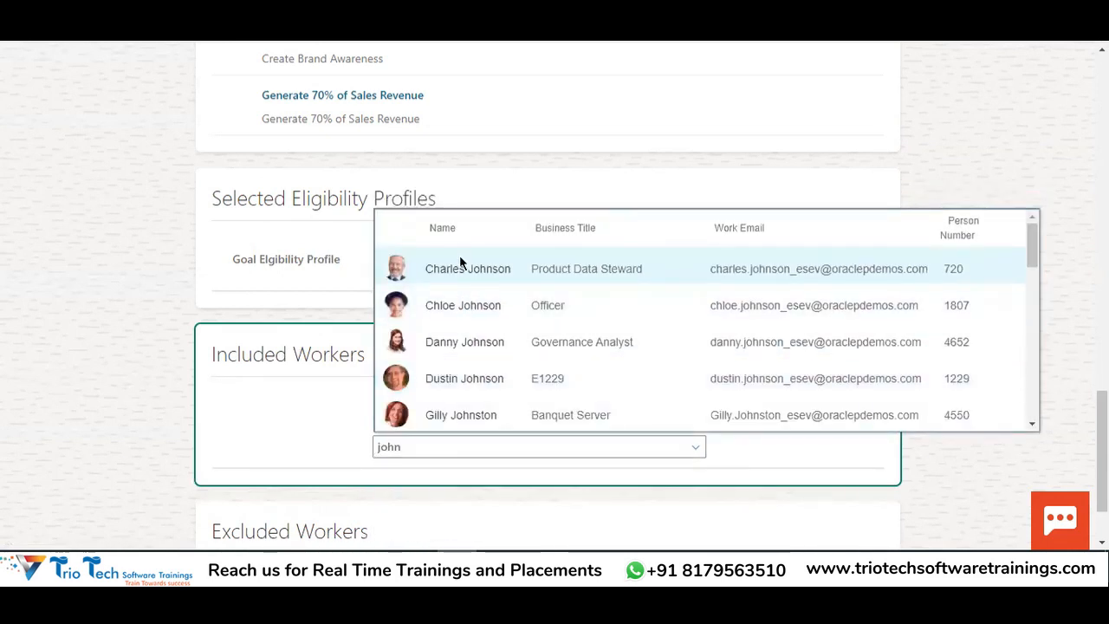
pyautogui.click(460, 259)
pyautogui.click(784, 399)
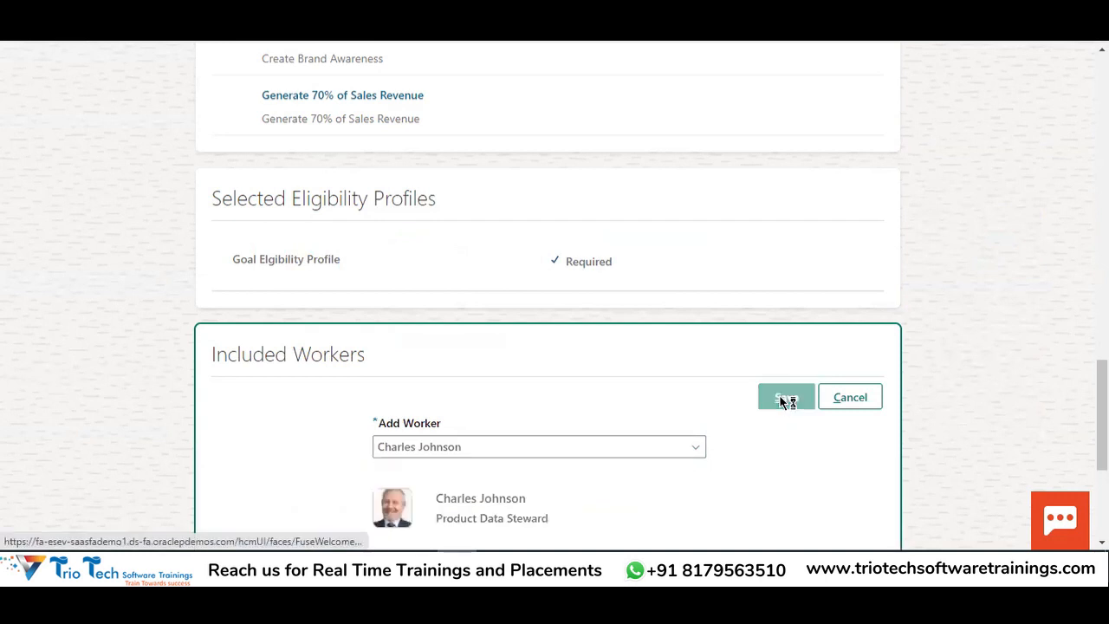
# Review the form, including the eligibility profile and the plan name 2022 Goal Plan TATA
pyautogui.scroll(-2, 547, 424)
pyautogui.scroll(2, 316, 305)
pyautogui.moveTo(246, 322); pyautogui.dragTo(318, 320)
pyautogui.scroll(15, 510, 307)
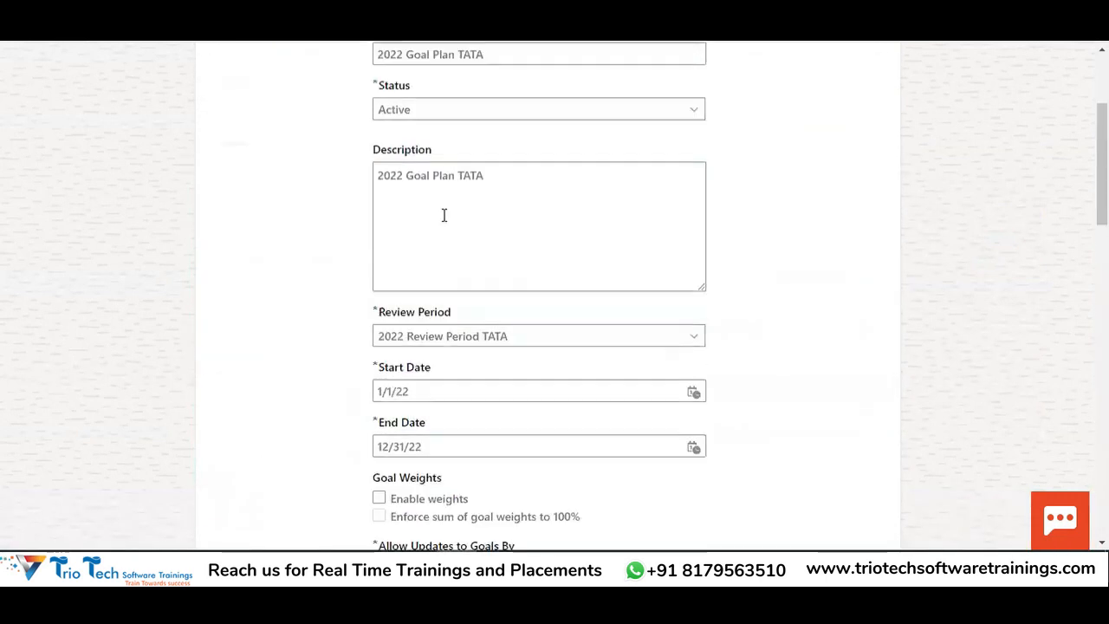
pyautogui.tripleClick(488, 251)
pyautogui.scroll(-15, 708, 215)
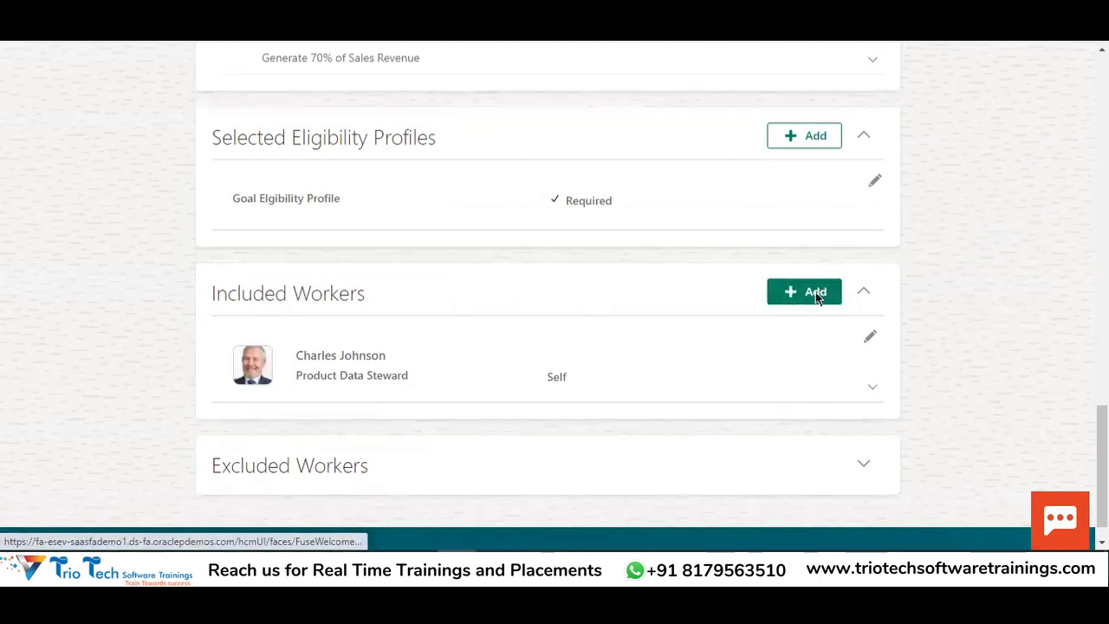
# Expand the Excluded Workers section of the 2022 Goal Plan TATA form
pyautogui.doubleClick(292, 469)
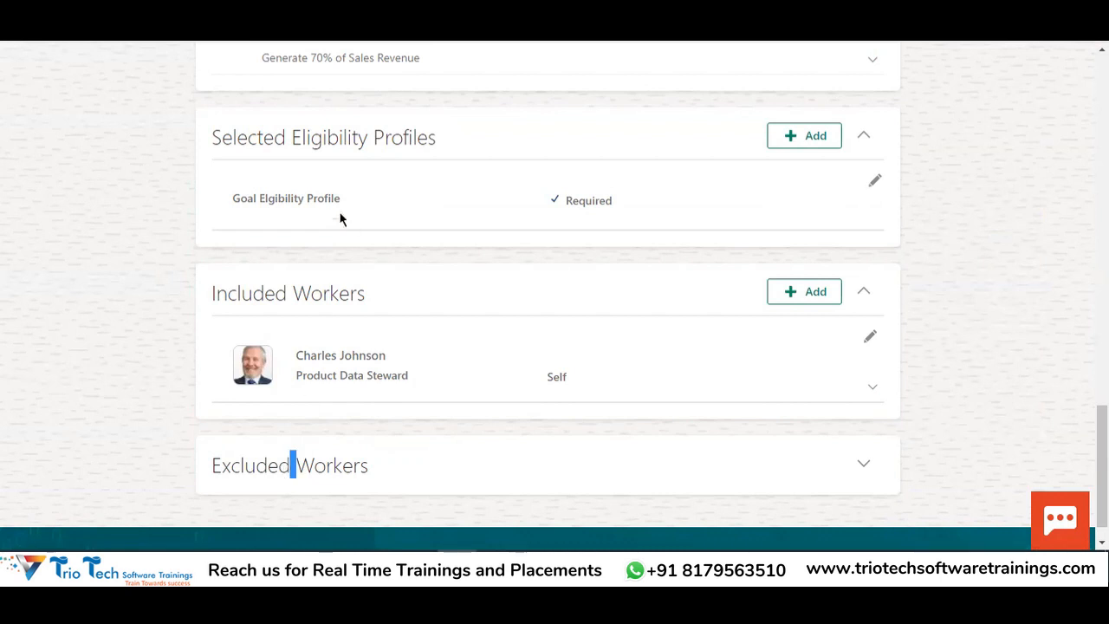
pyautogui.doubleClick(280, 202)
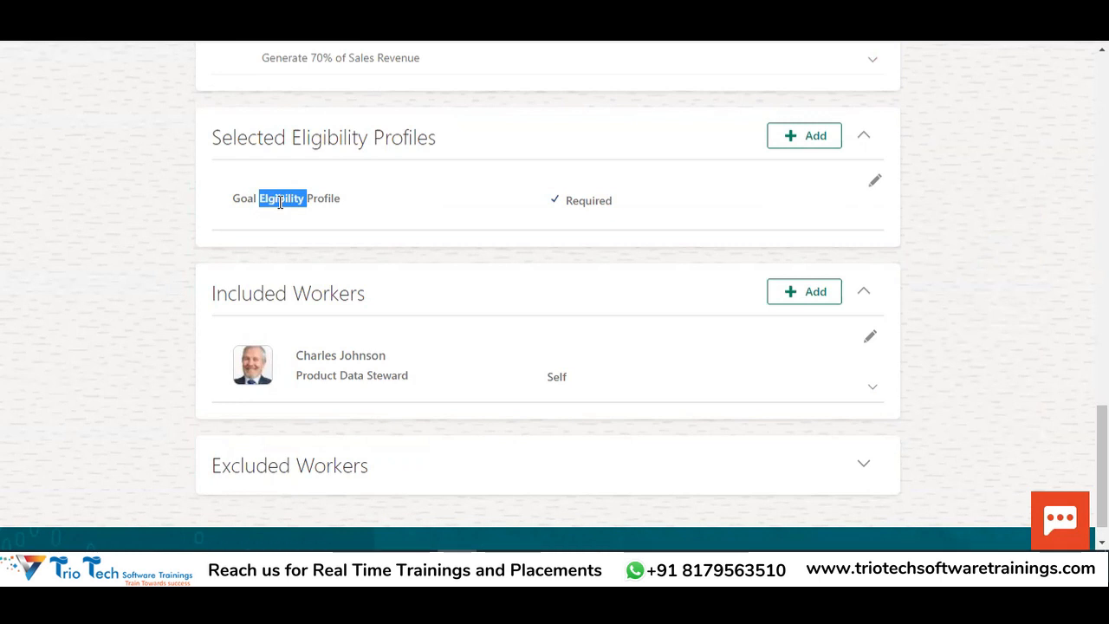
pyautogui.click(864, 466)
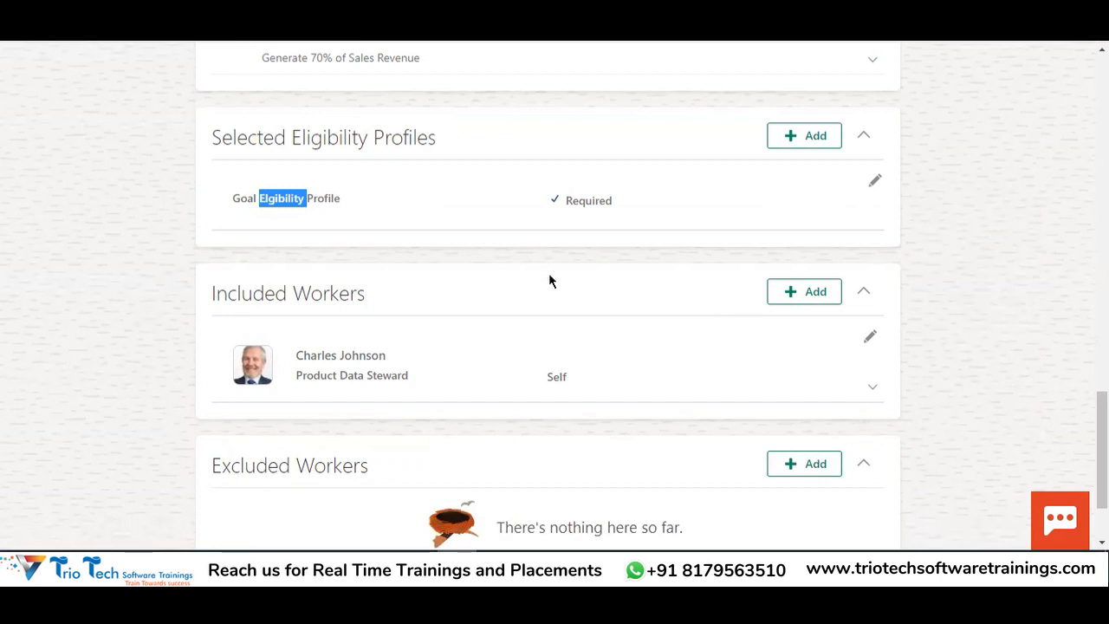
# Review the Included and Excluded Workers sections to confirm nobody is excluded
pyautogui.scroll(-2, 549, 280)
pyautogui.doubleClick(248, 347)
pyautogui.scroll(2, 446, 320)
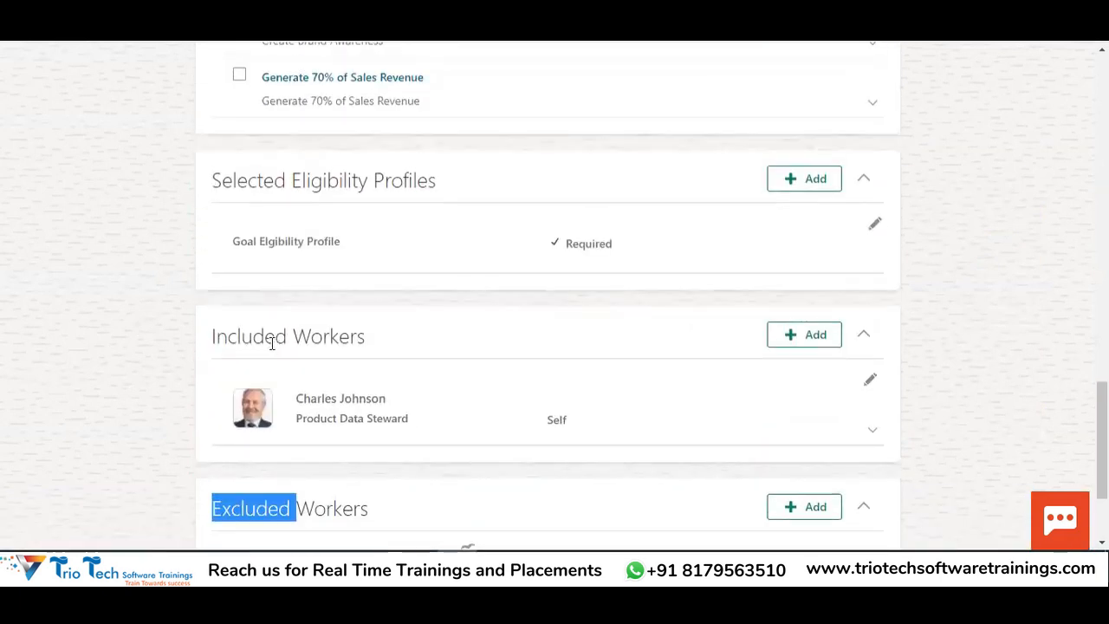
pyautogui.doubleClick(268, 338)
pyautogui.doubleClick(268, 508)
pyautogui.scroll(-1, 785, 470)
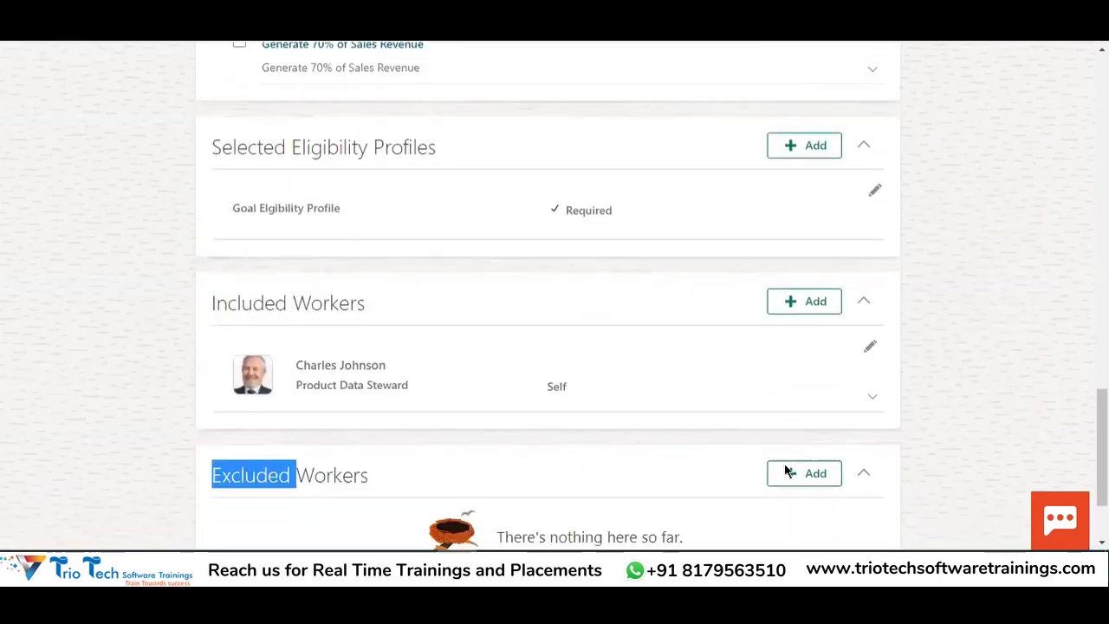
pyautogui.scroll(-3, 788, 407)
pyautogui.scroll(5, 754, 369)
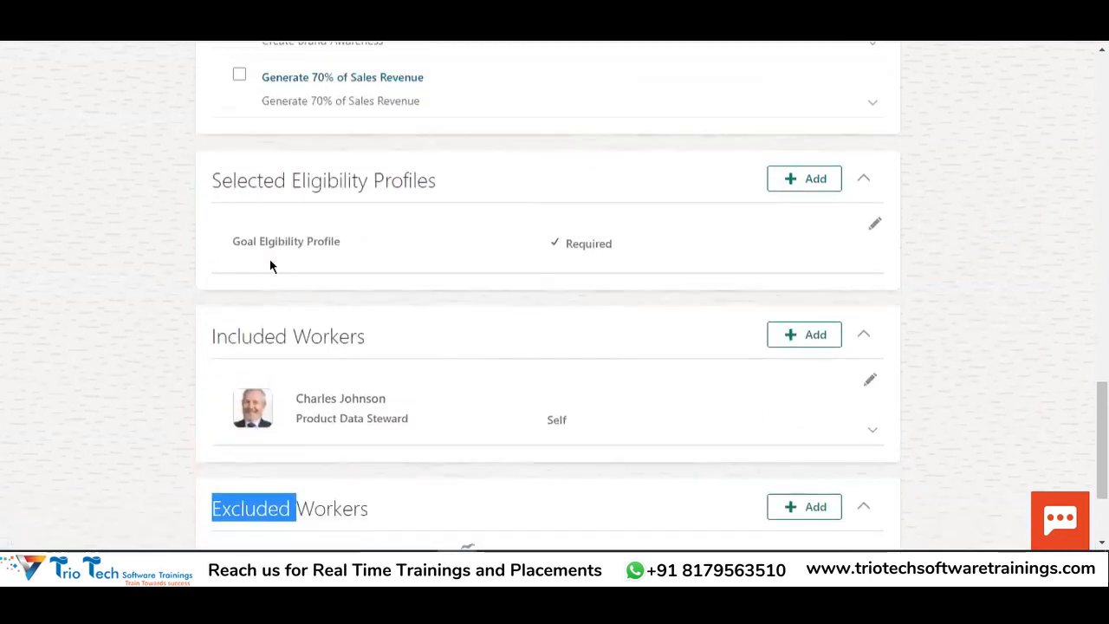
# Check the Goal Eligibility Profile name and look over the remaining goal plan sections
pyautogui.moveTo(238, 242); pyautogui.dragTo(352, 244)
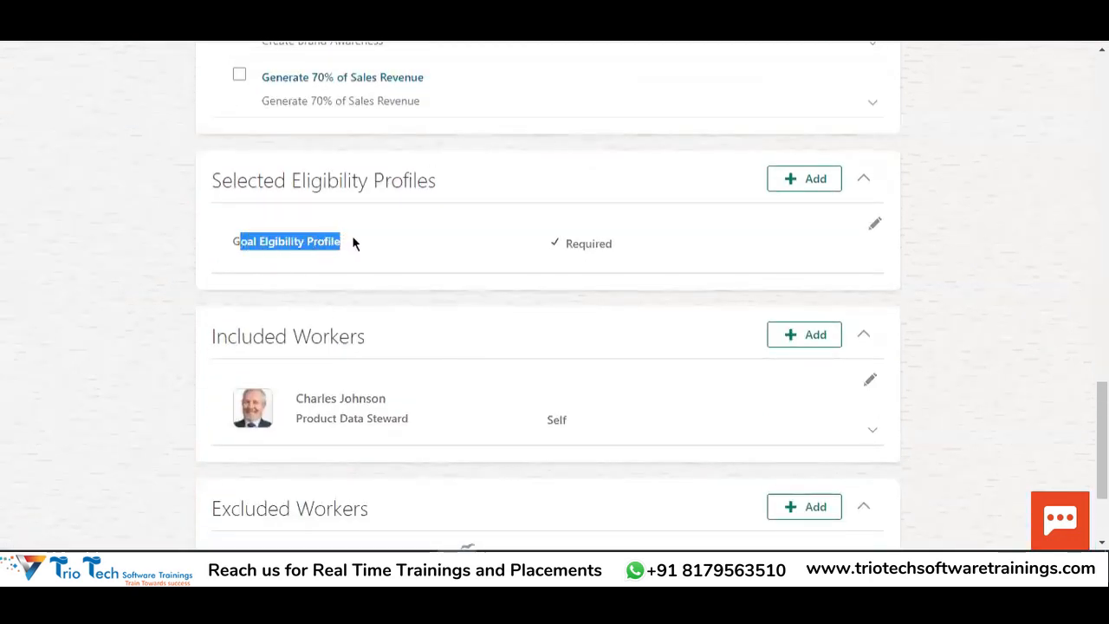
pyautogui.scroll(-2, 329, 372)
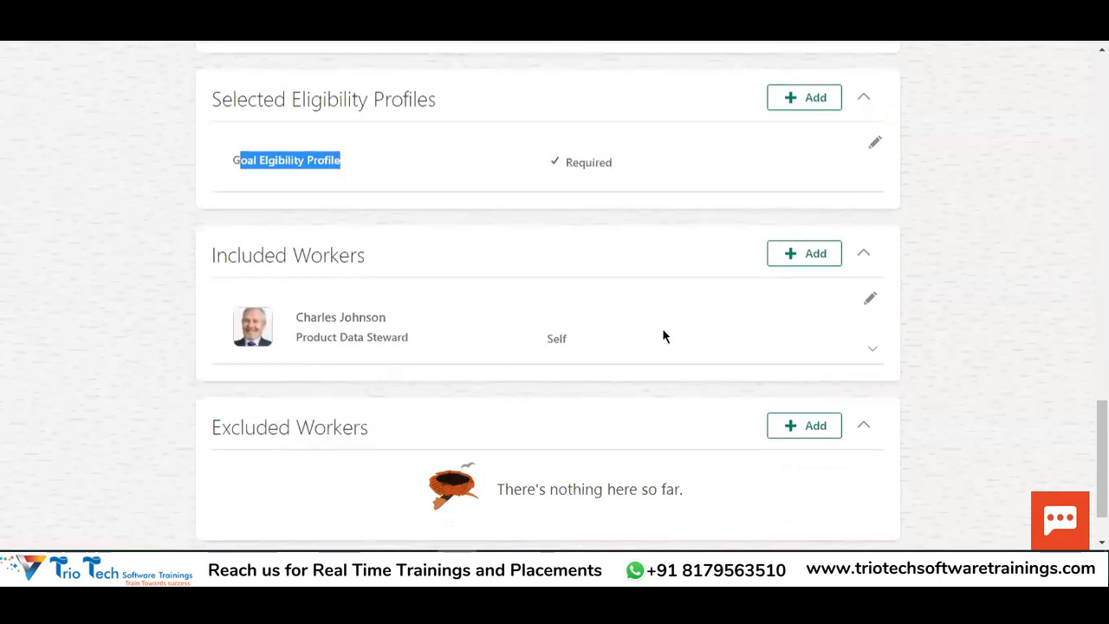
pyautogui.scroll(4, 431, 362)
pyautogui.click(289, 339)
pyautogui.moveTo(232, 327); pyautogui.dragTo(332, 319)
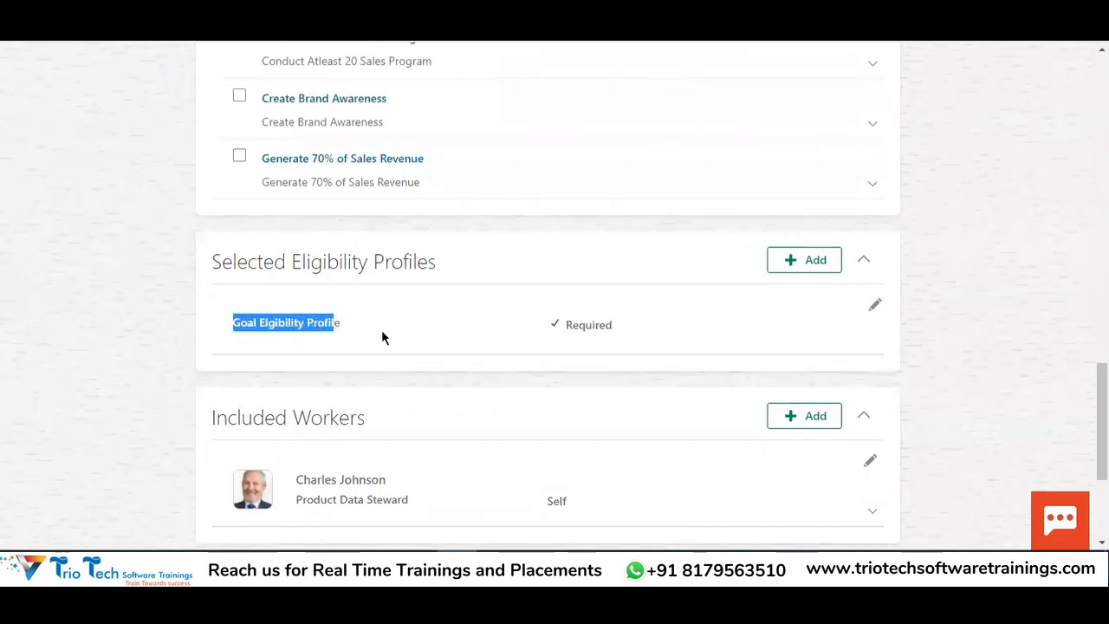
pyautogui.scroll(-5, 317, 441)
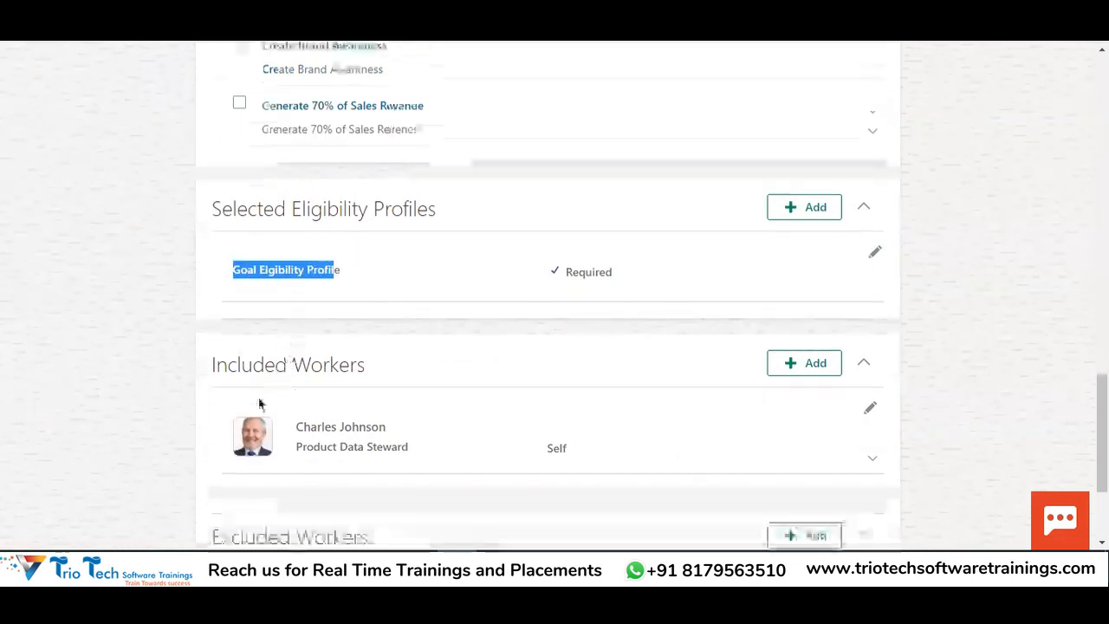
pyautogui.moveTo(237, 174); pyautogui.dragTo(321, 174)
pyautogui.scroll(10, 371, 364)
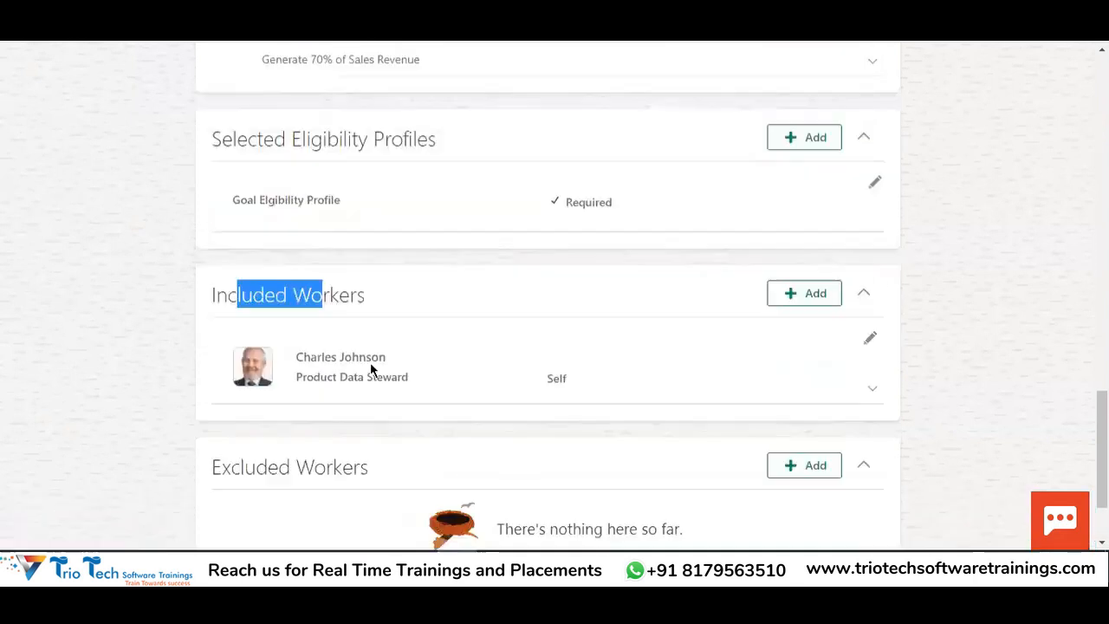
pyautogui.scroll(4, 641, 329)
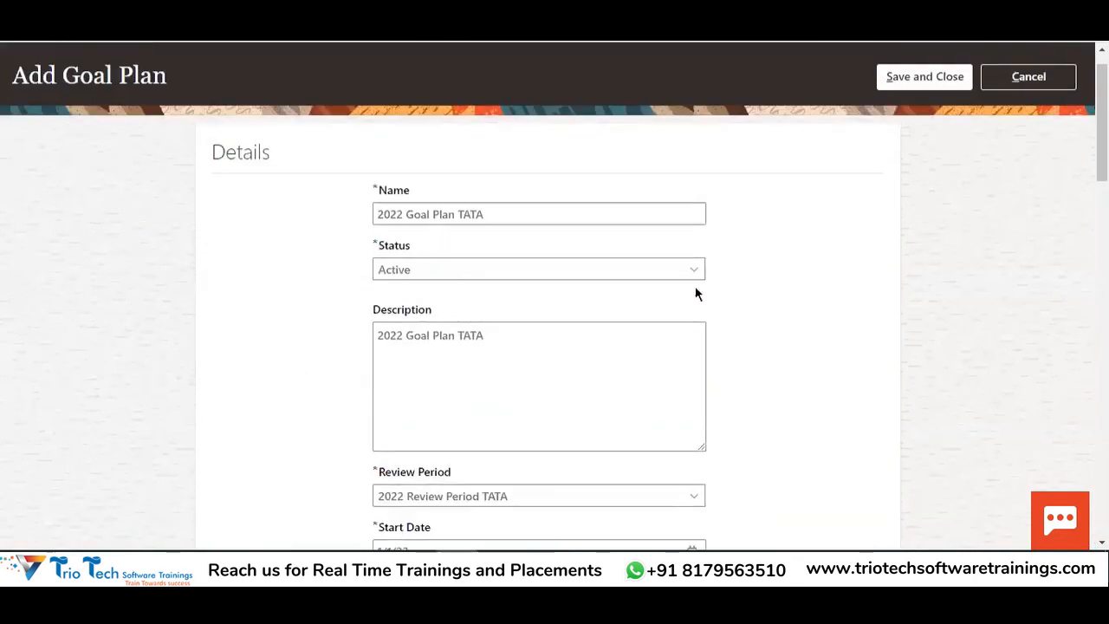
pyautogui.scroll(-7, 907, 138)
pyautogui.scroll(5, 936, 171)
pyautogui.scroll(3, 933, 171)
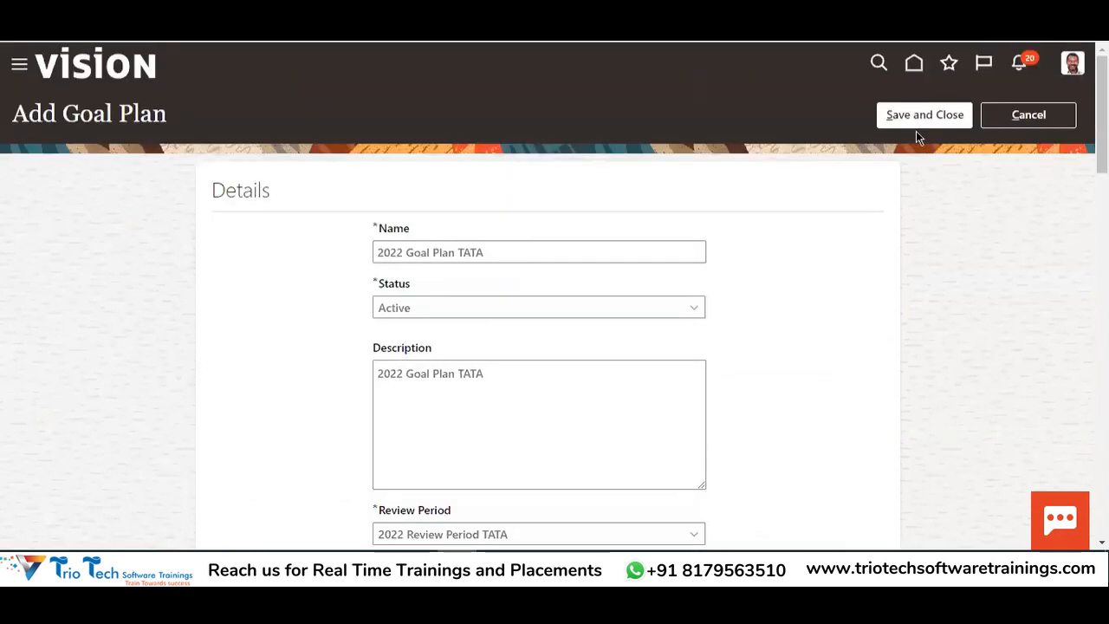
# Save and close the new 2022 Goal Plan TATA
pyautogui.click(919, 115)
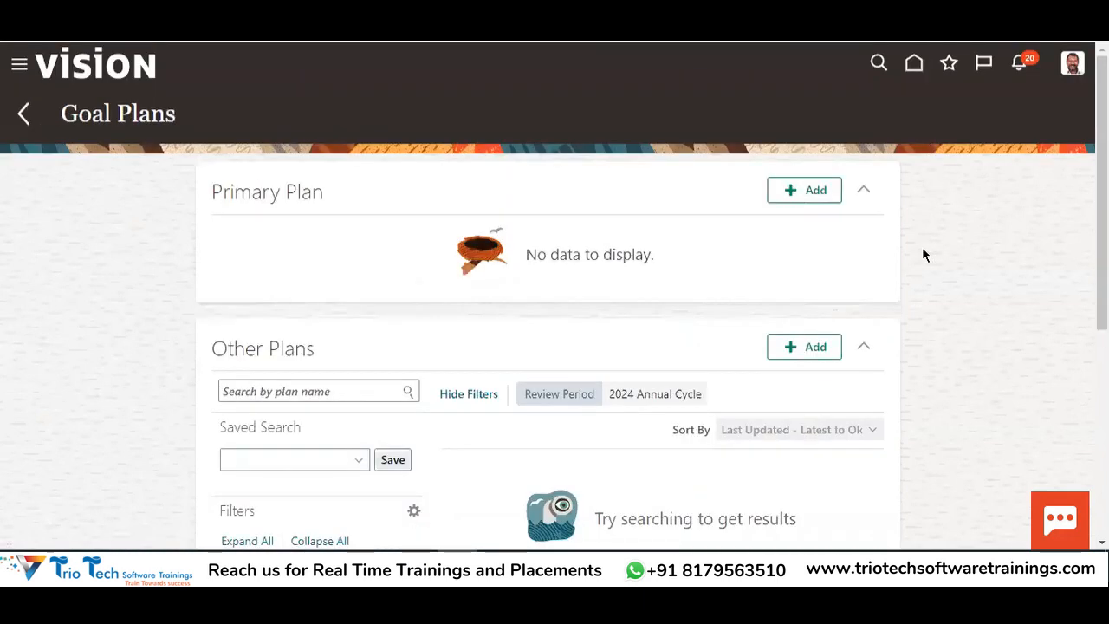
pyautogui.scroll(-3, 605, 362)
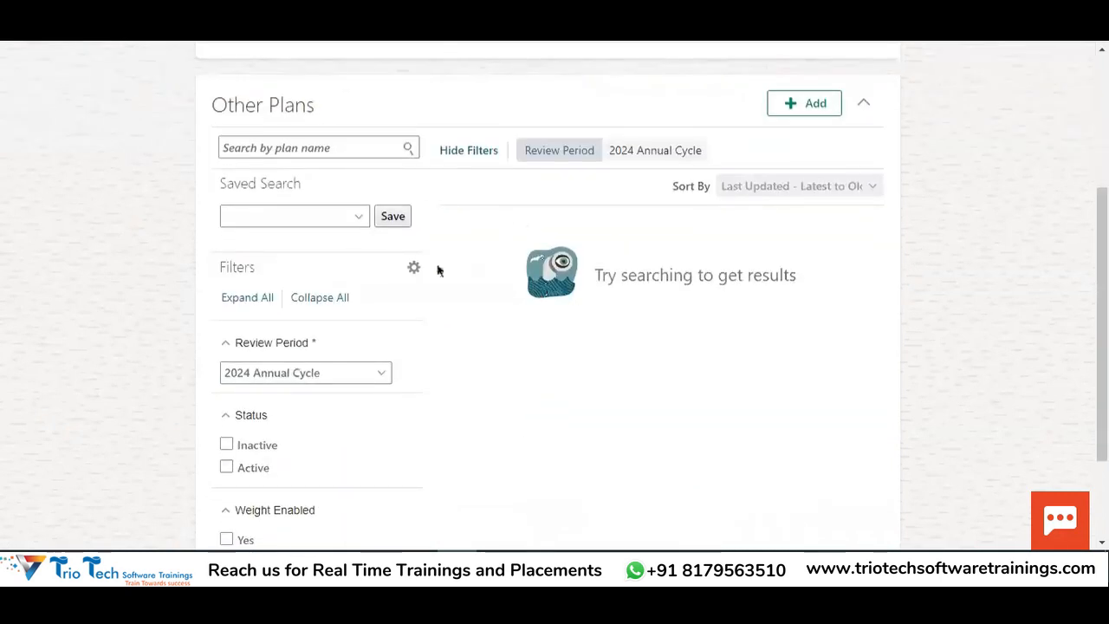
pyautogui.scroll(3, 438, 270)
pyautogui.moveTo(79, 118); pyautogui.dragTo(151, 113)
pyautogui.scroll(-4, 511, 251)
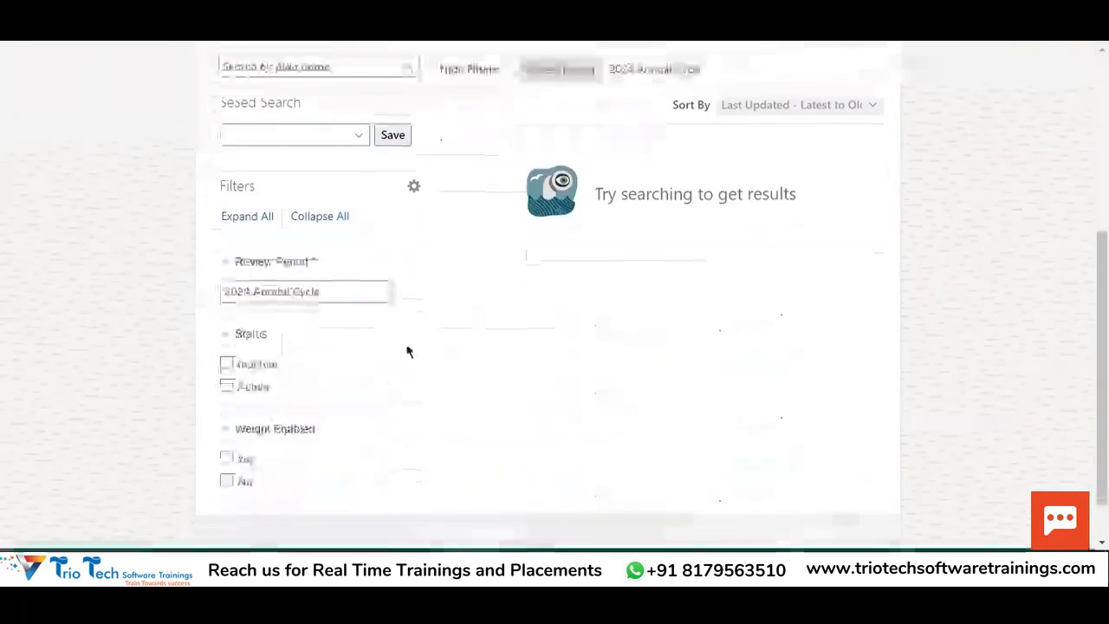
pyautogui.scroll(-1, 409, 351)
pyautogui.scroll(4, 446, 294)
pyautogui.scroll(-4, 299, 347)
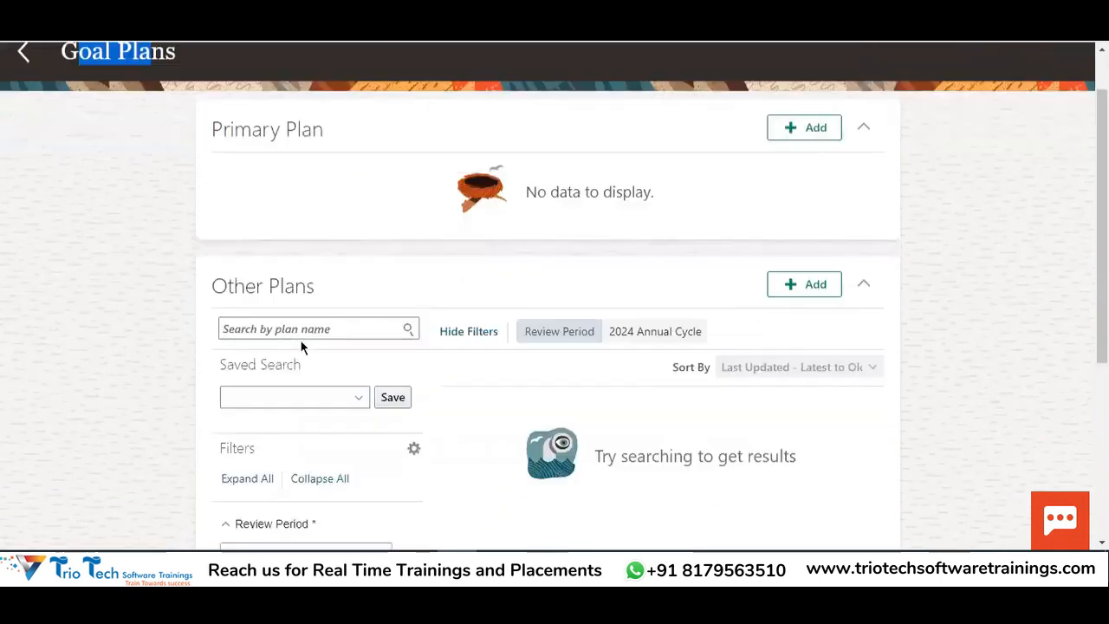
# Filter Other Plans to 2022 Review Period TATA, then return to spreadsheet cell D85
pyautogui.click(318, 293)
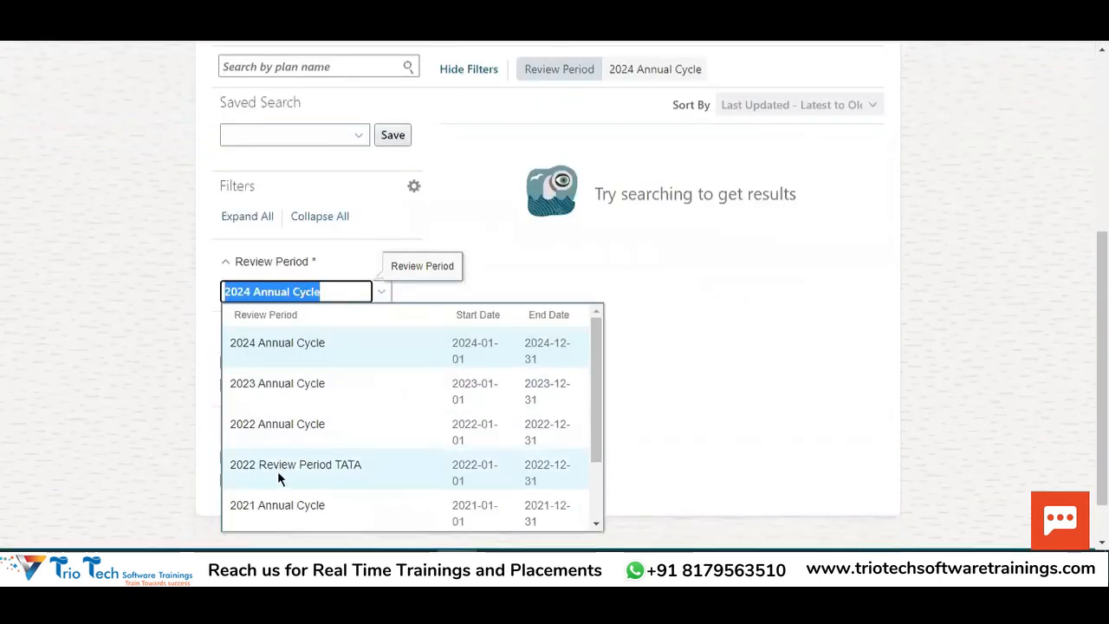
pyautogui.click(277, 470)
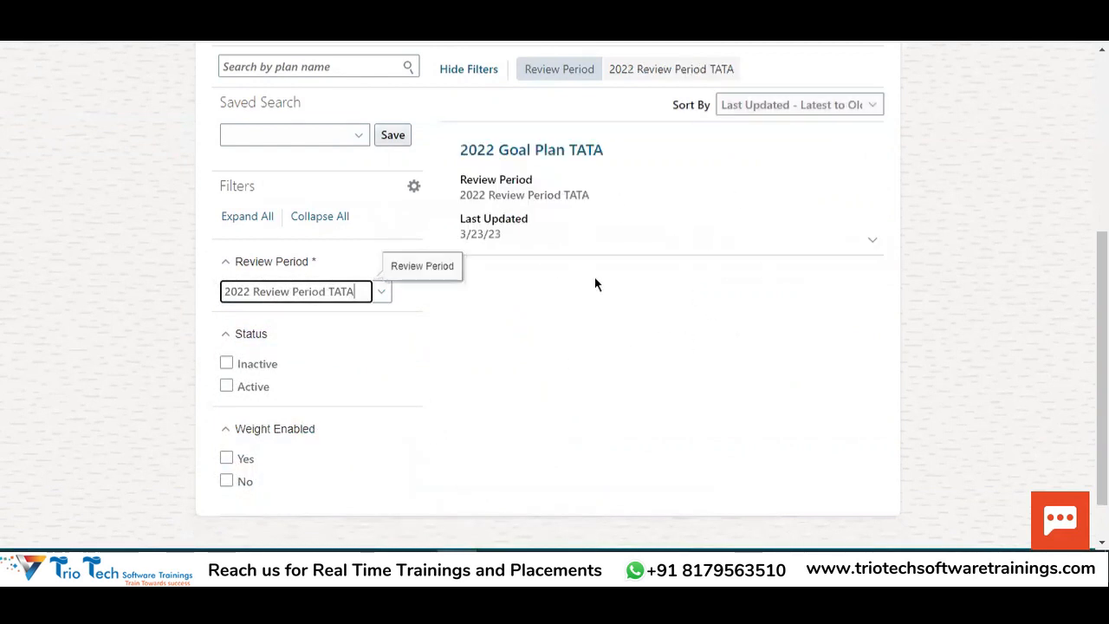
pyautogui.scroll(2, 643, 290)
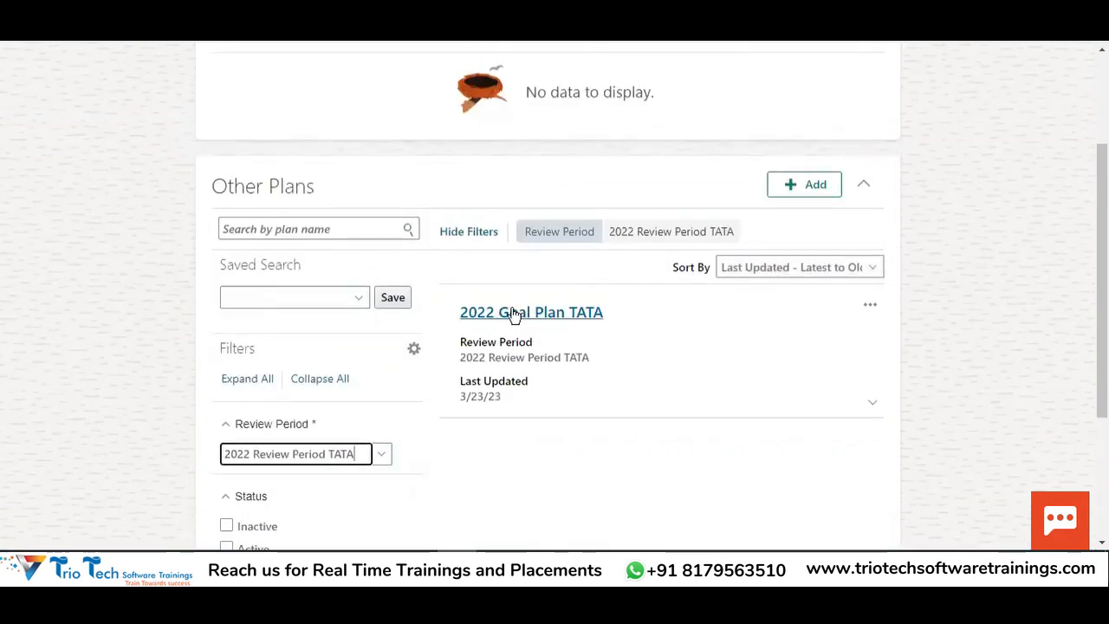
pyautogui.scroll(2, 734, 303)
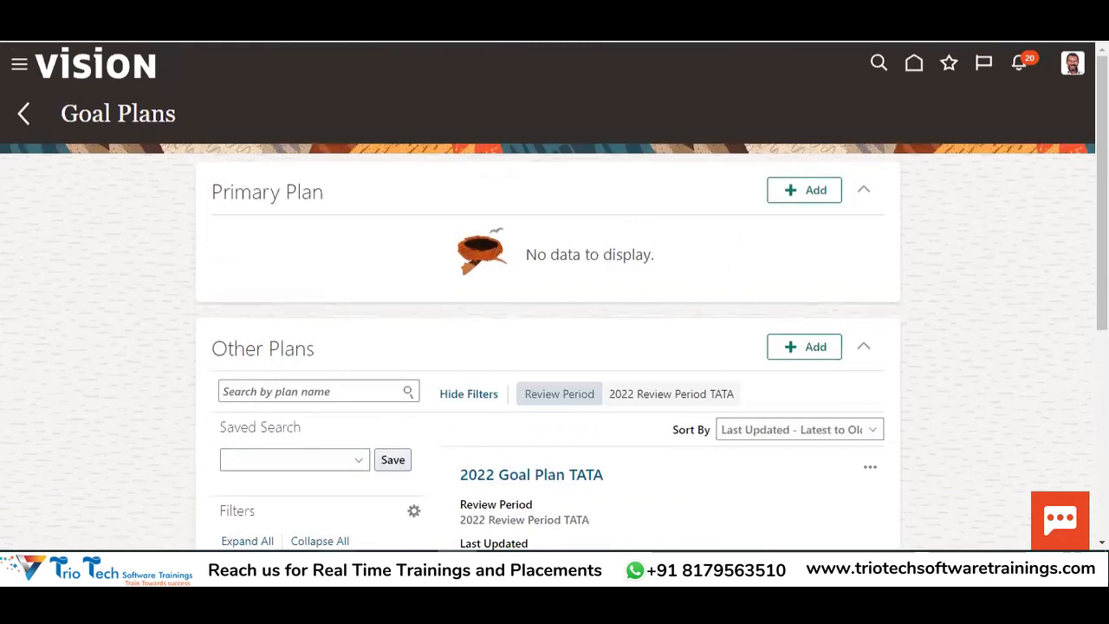
pyautogui.hotkey('alt', 'Tab')
pyautogui.click(543, 374)
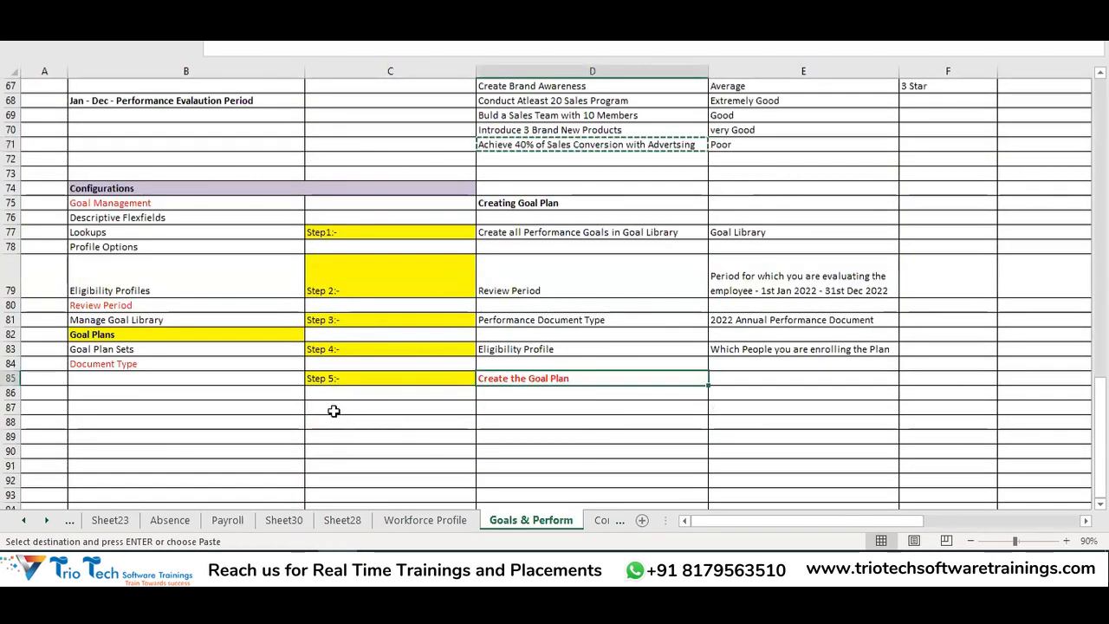
# Add a 'Step 6:-' label in C87 with note 'Run Manage Goal Scheduled Process' in D87
pyautogui.click(335, 378)
pyautogui.hotkey('ctrl', 'c')
pyautogui.click(333, 407)
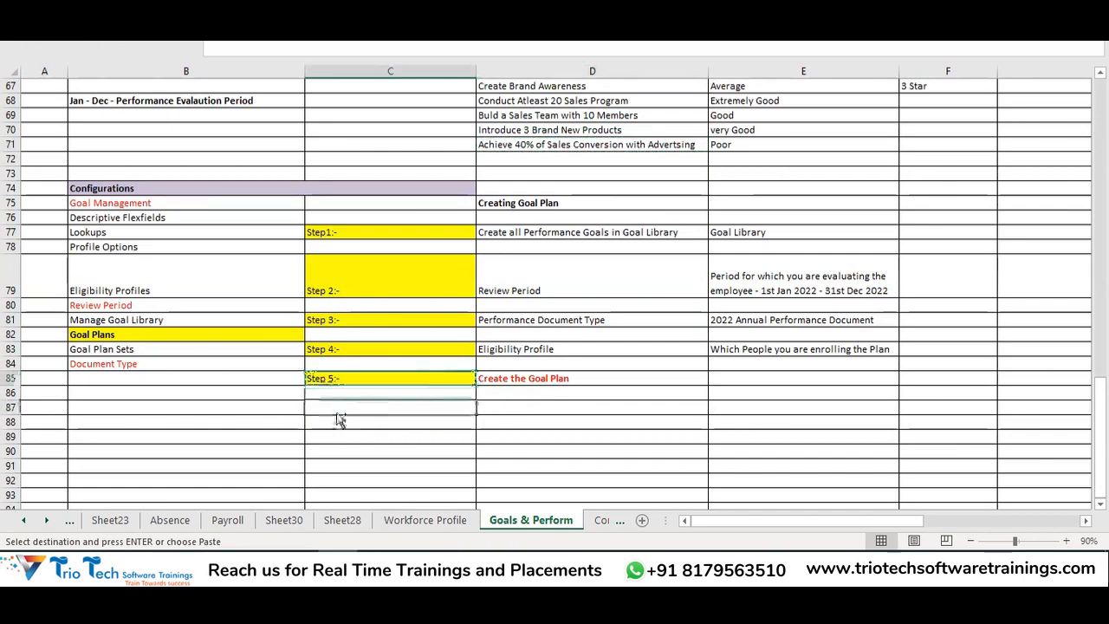
pyautogui.hotkey('ctrl', 'v')
pyautogui.doubleClick(333, 407)
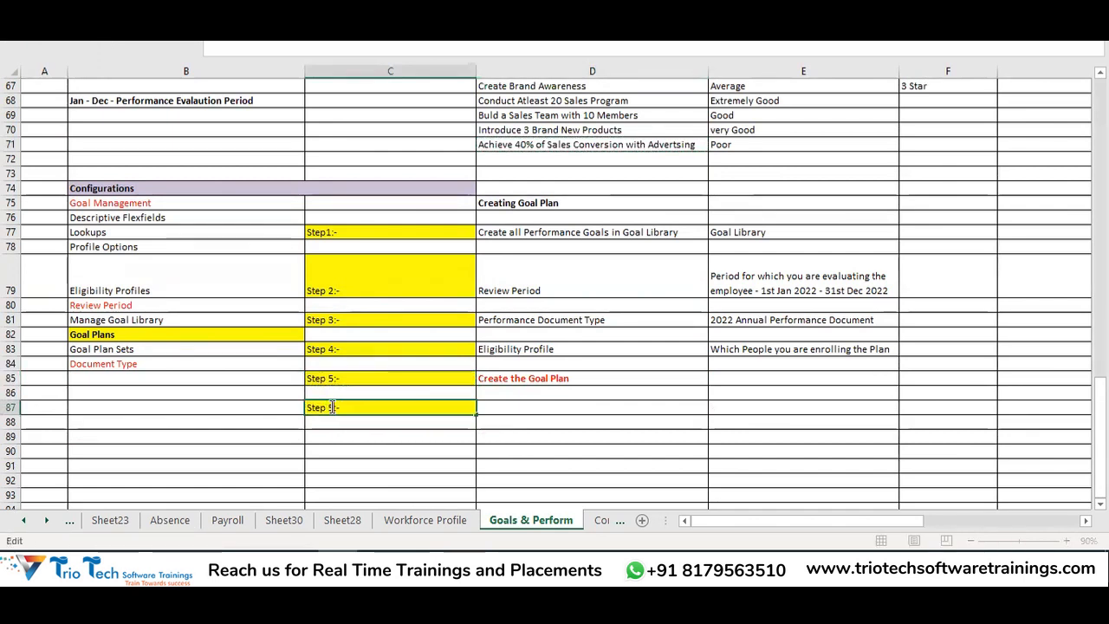
pyautogui.press('BackSpace')
pyautogui.write('6')
pyautogui.click(515, 409)
pyautogui.write('Run Manage Goal')
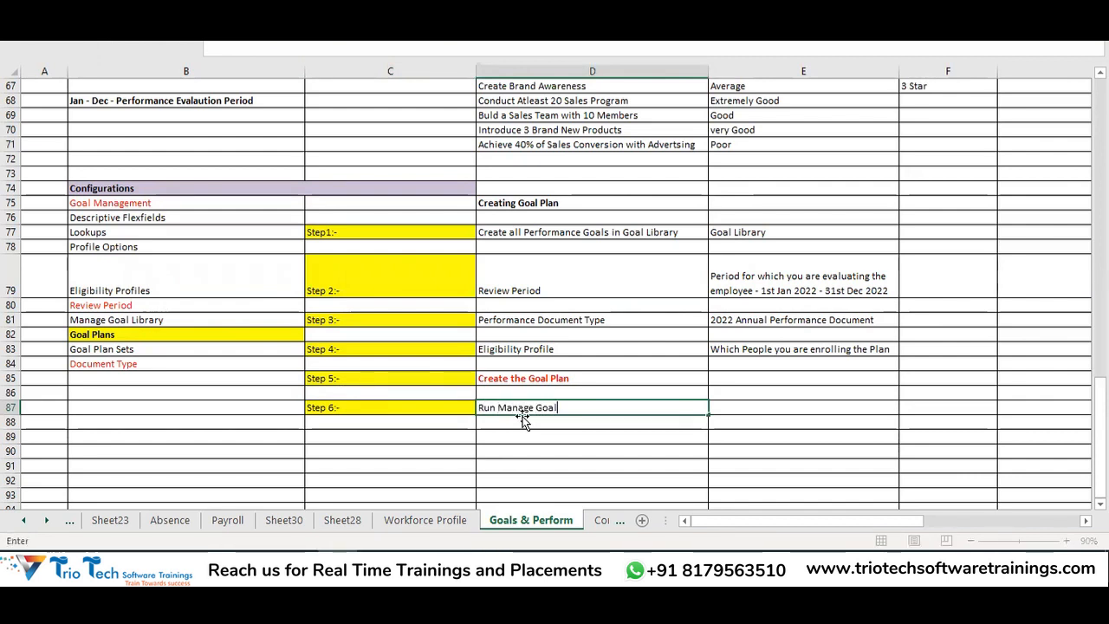
pyautogui.write(' Scheduled Process')
pyautogui.hotkey('ctrl', 'Return')
# Copy the Step 6 note from D87 and go back to the browser
pyautogui.click(532, 379)
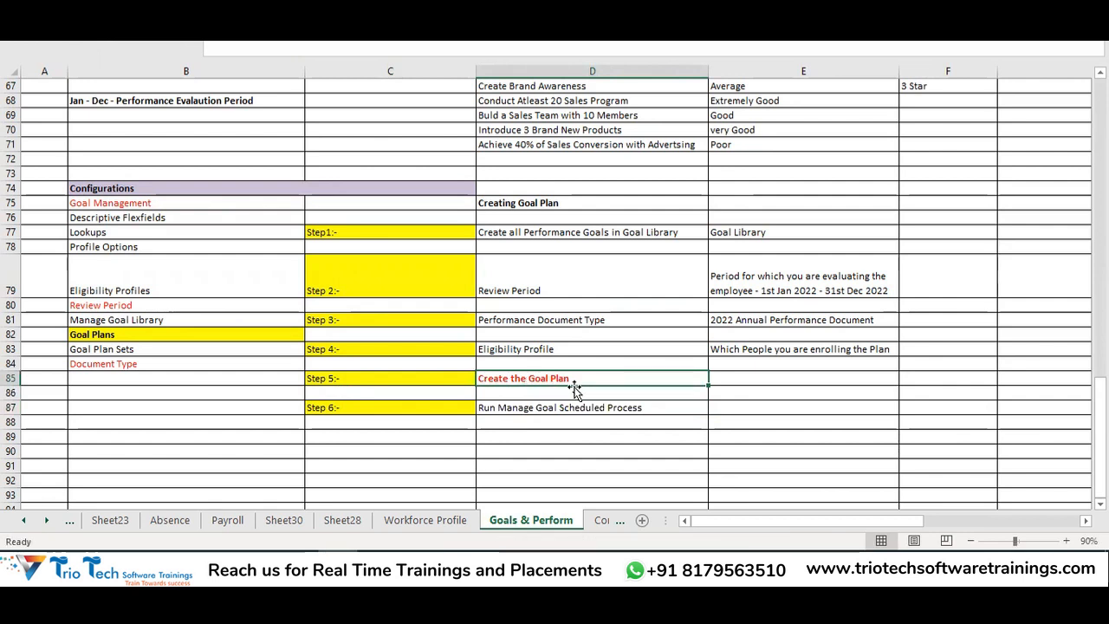
pyautogui.click(520, 407)
pyautogui.hotkey('ctrl', 'c')
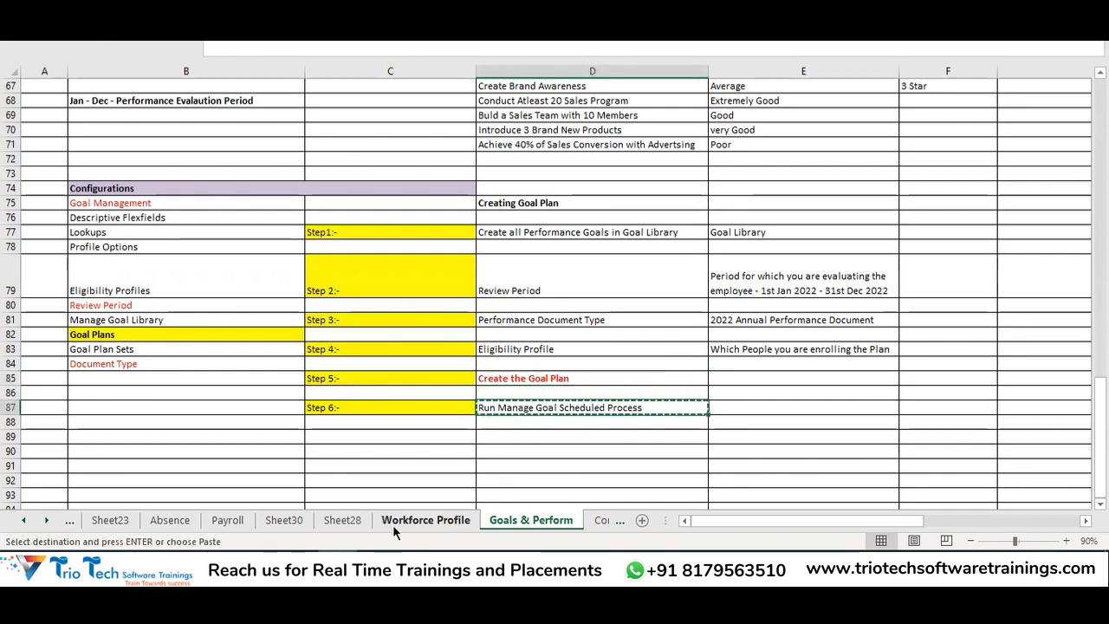
pyautogui.hotkey('alt', 'Tab')
# Open Scheduled Processes for Performance Goals with process type Assign goal plans
pyautogui.click(21, 117)
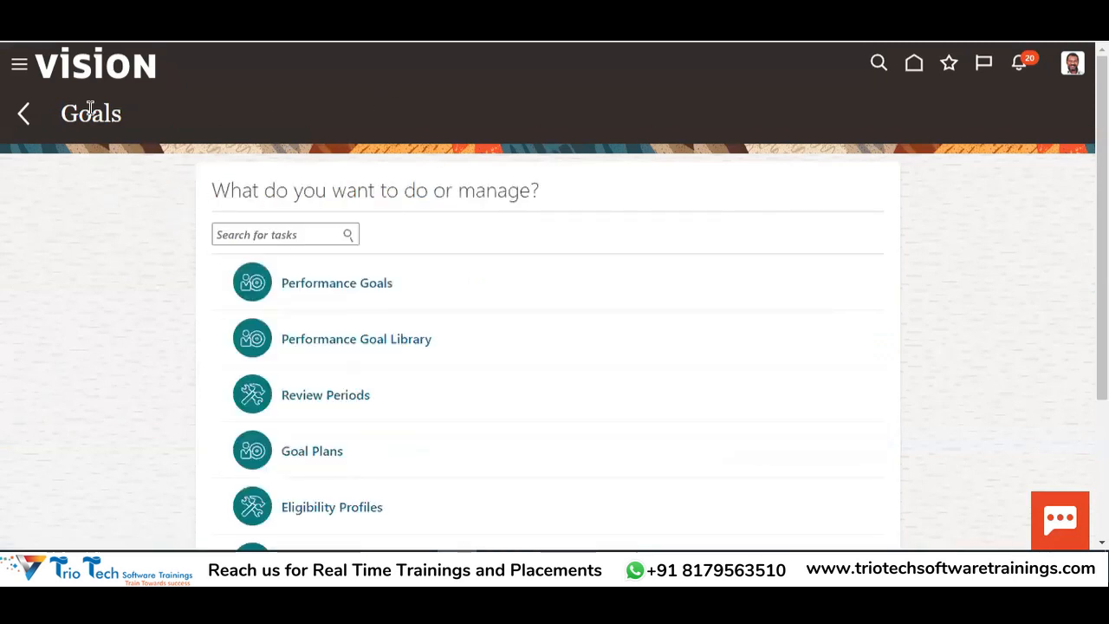
pyautogui.scroll(-3, 535, 190)
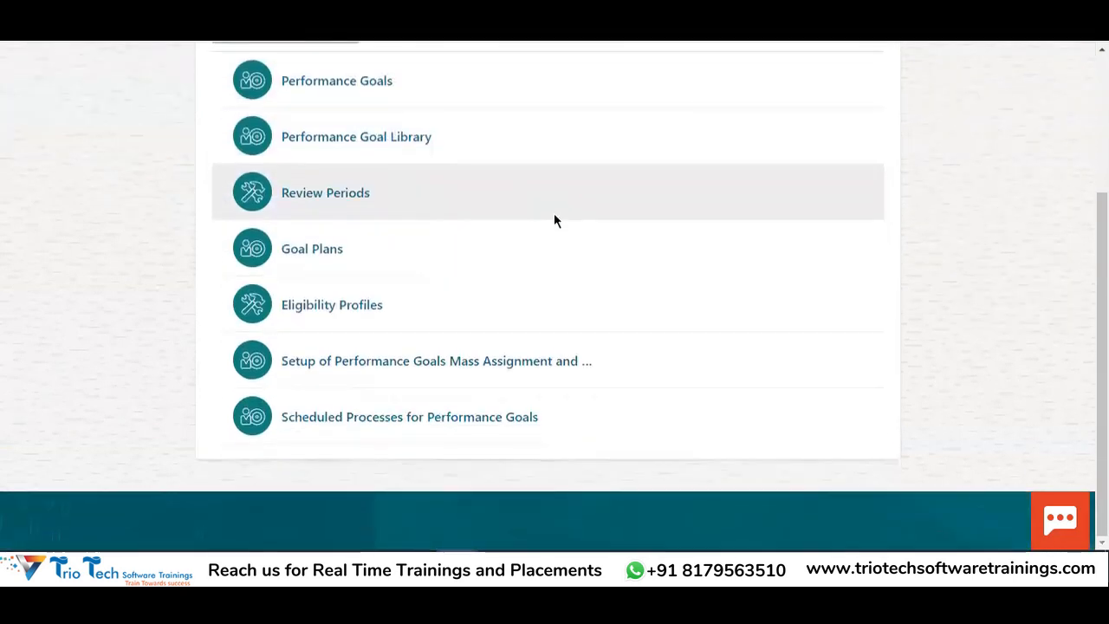
pyautogui.click(420, 419)
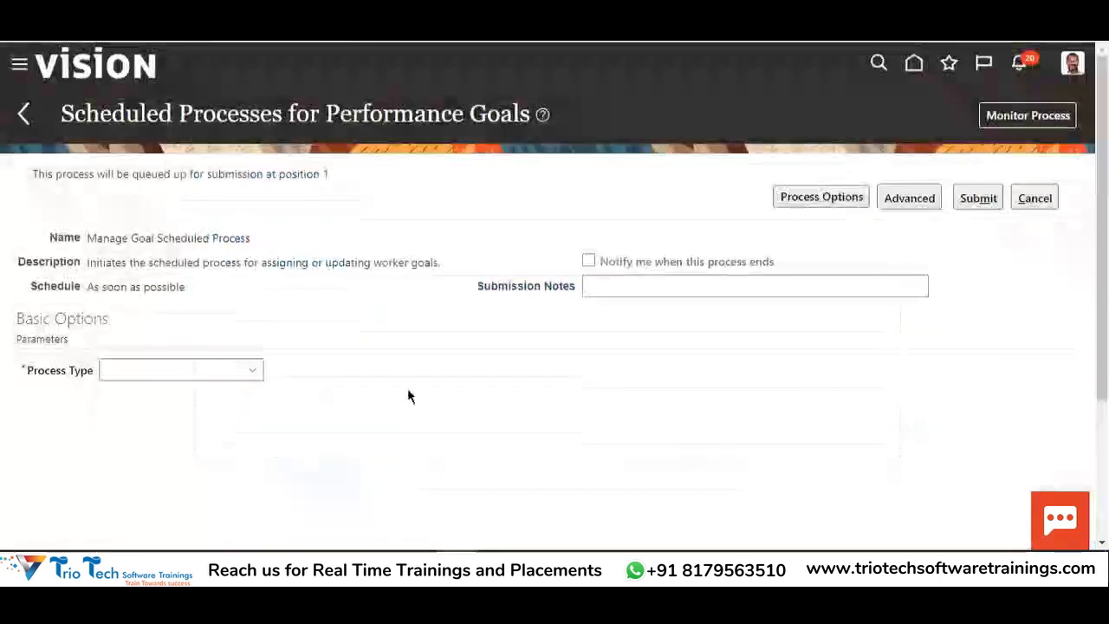
pyautogui.click(213, 375)
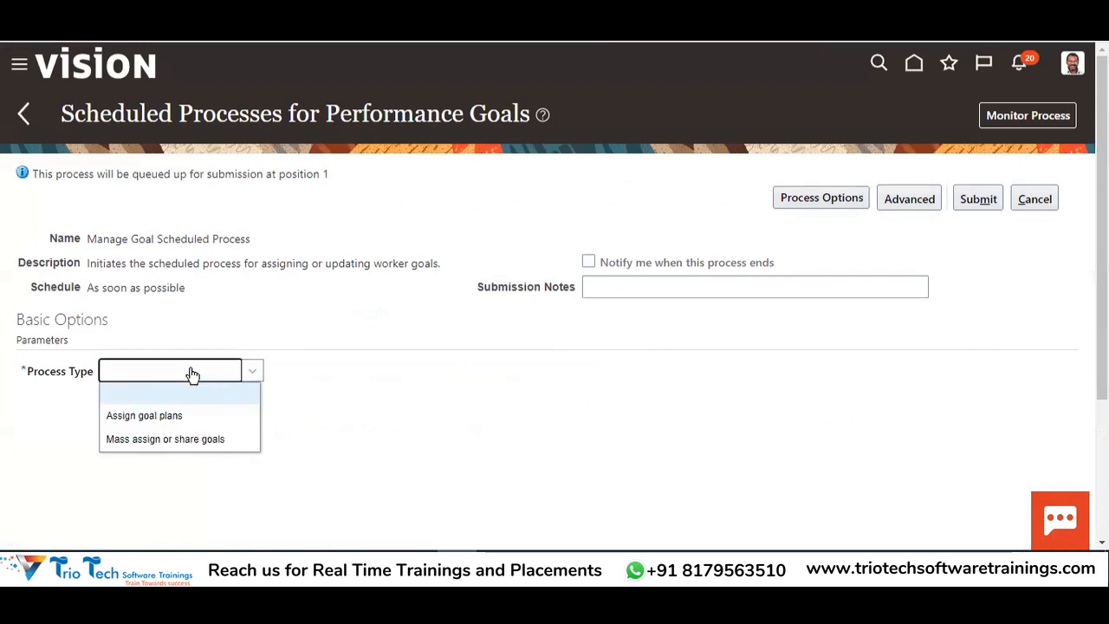
pyautogui.click(134, 424)
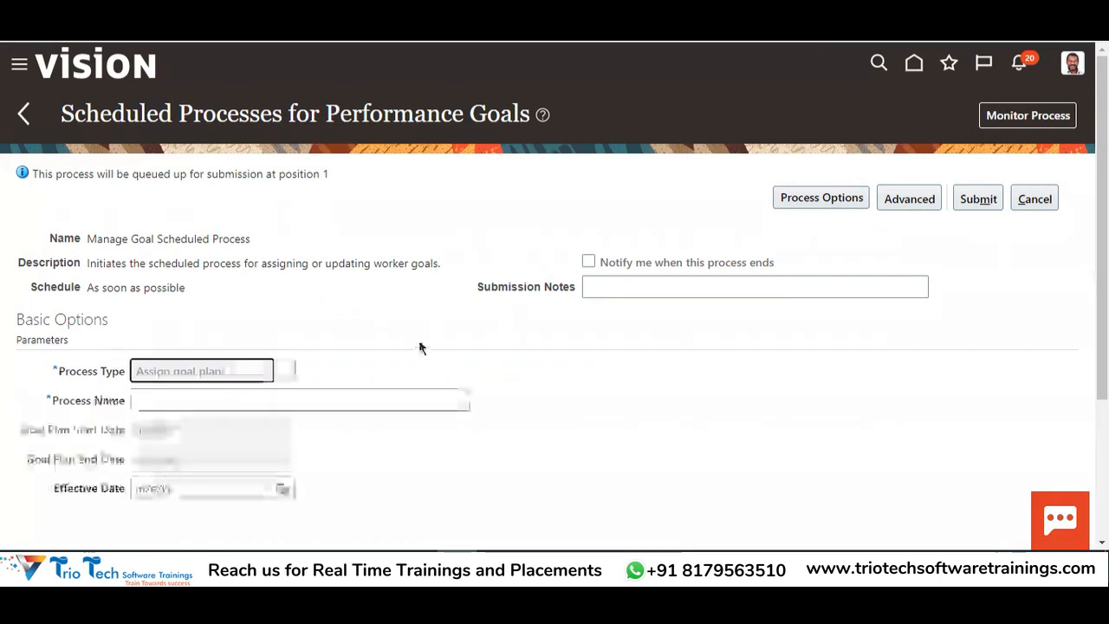
# Search goal plans for 2022 and set 2022 Goal Plan TATA as the process name
pyautogui.click(371, 391)
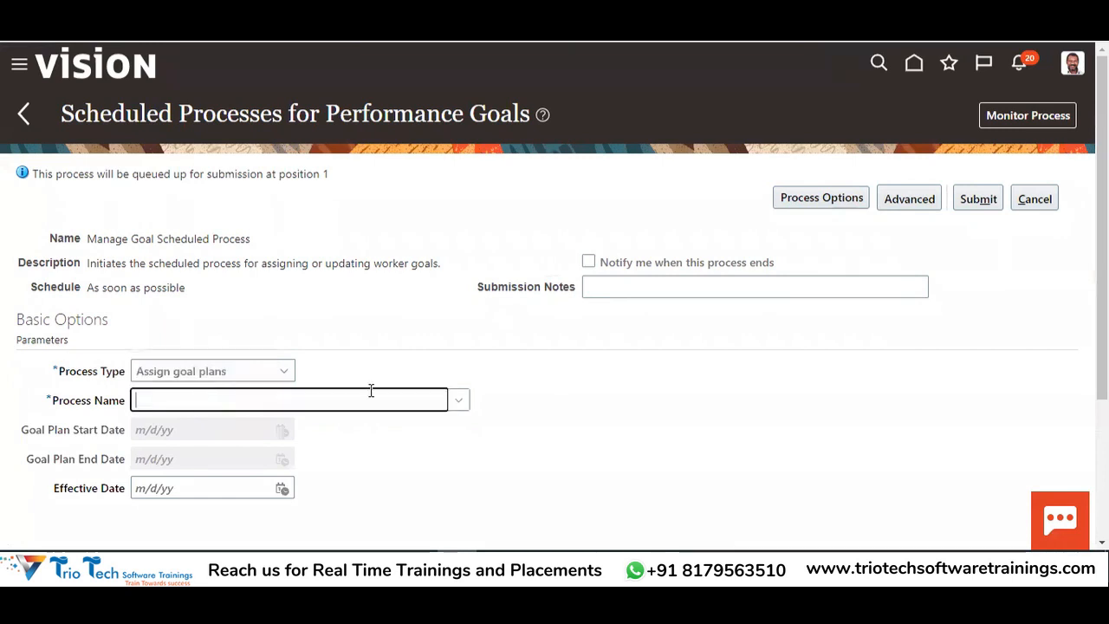
pyautogui.click(221, 400)
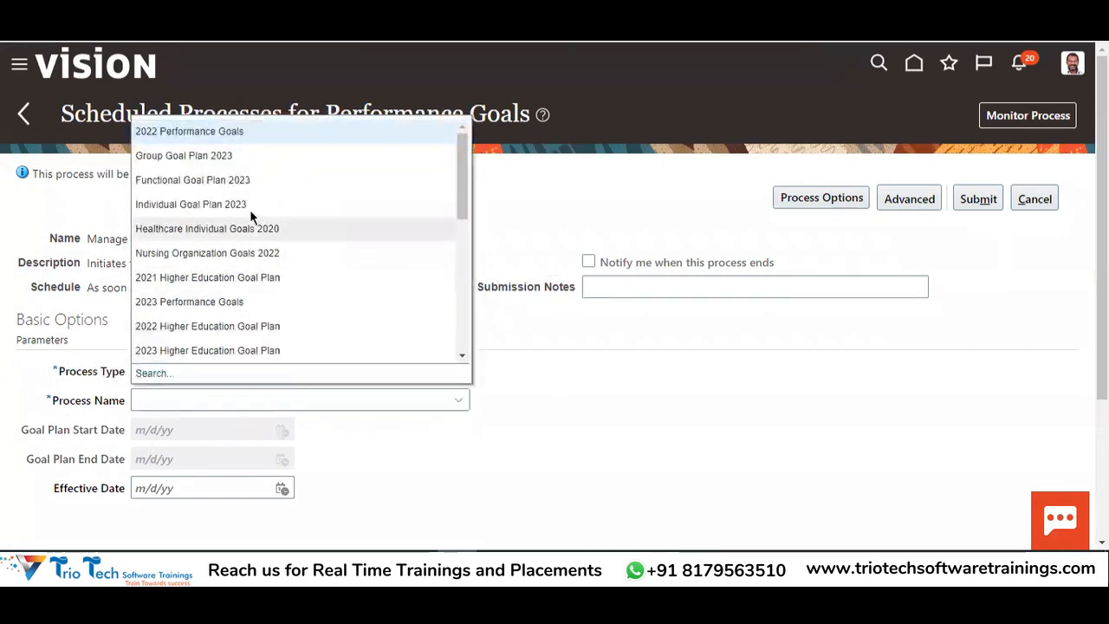
pyautogui.scroll(-5, 222, 216)
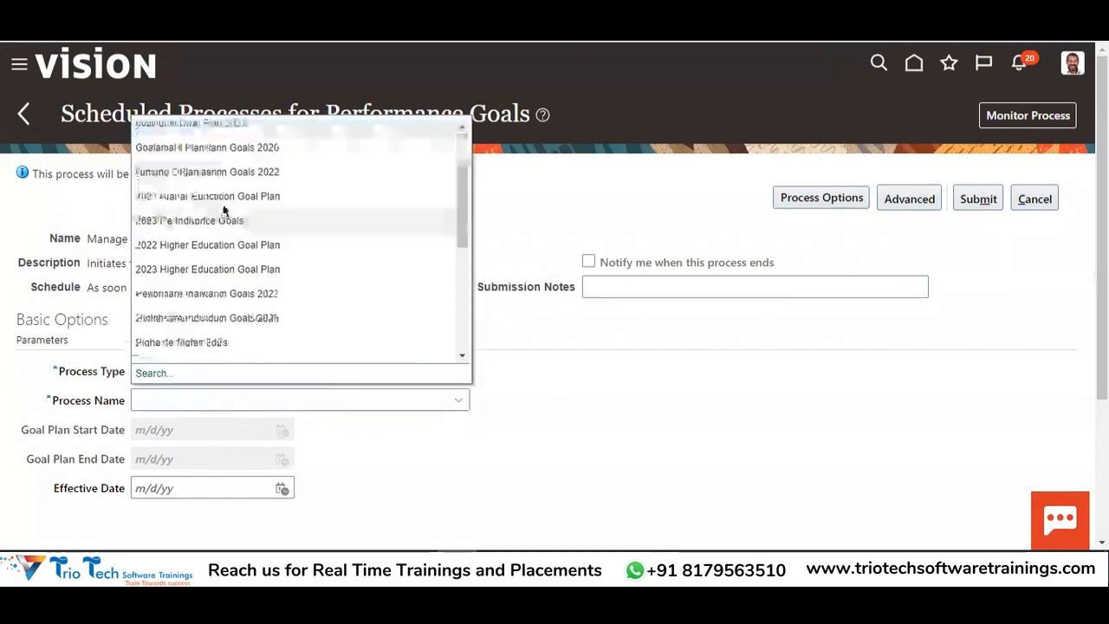
pyautogui.scroll(-6, 242, 247)
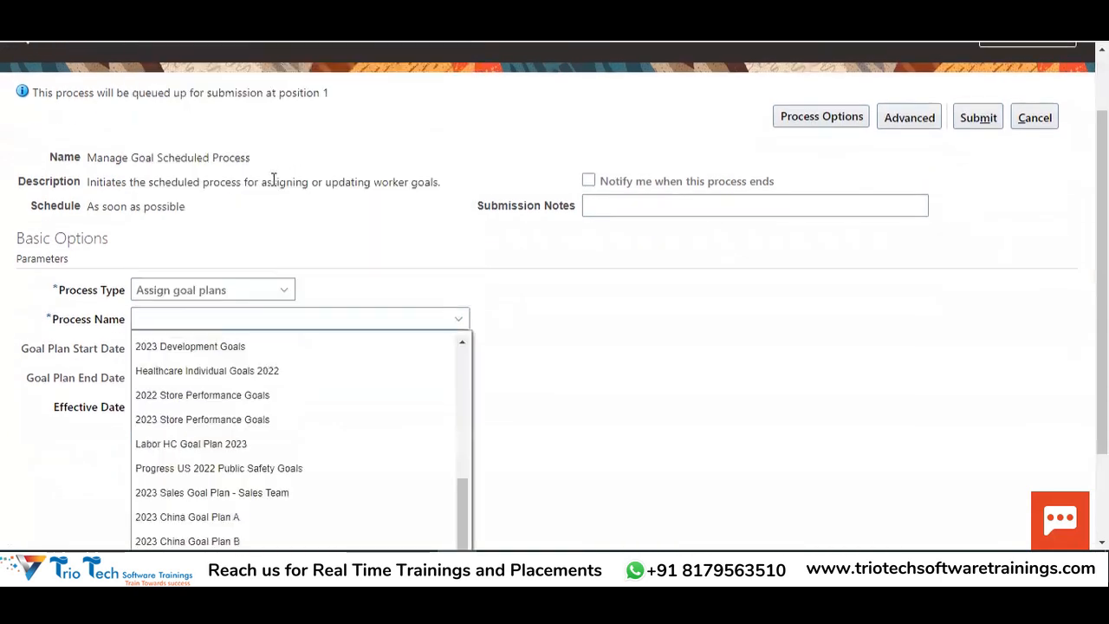
pyautogui.scroll(-3, 609, 289)
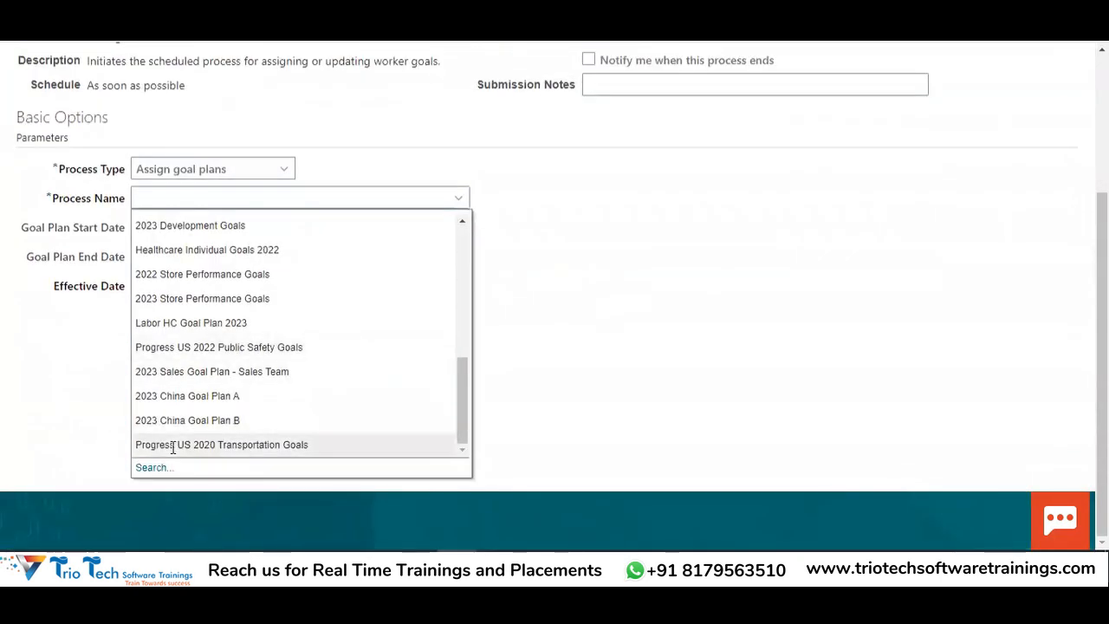
pyautogui.click(149, 468)
pyautogui.click(593, 262)
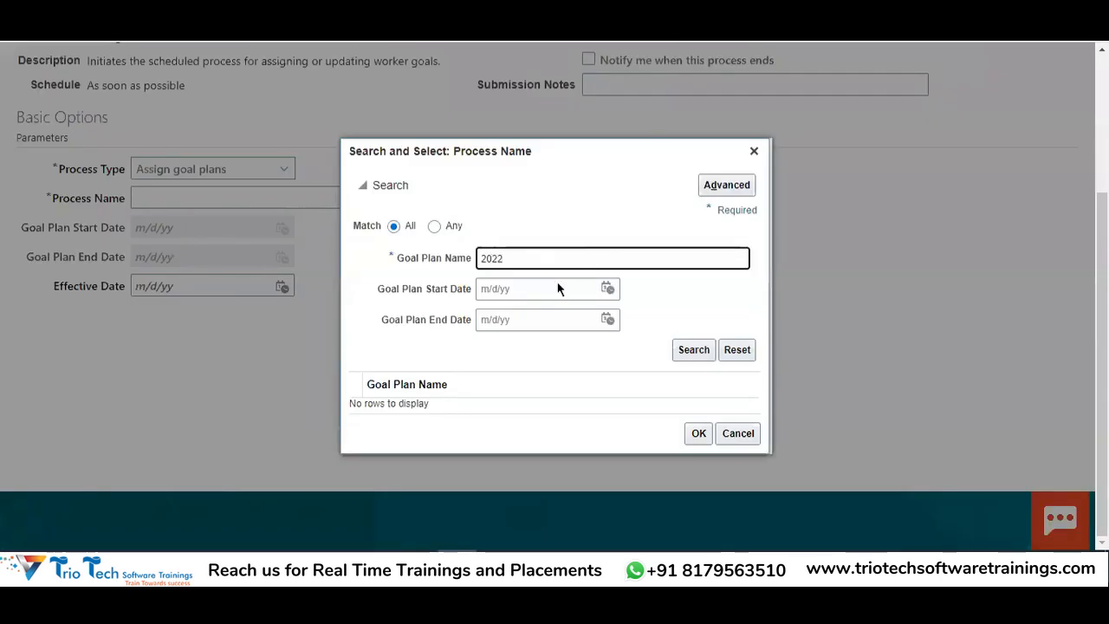
pyautogui.click(692, 350)
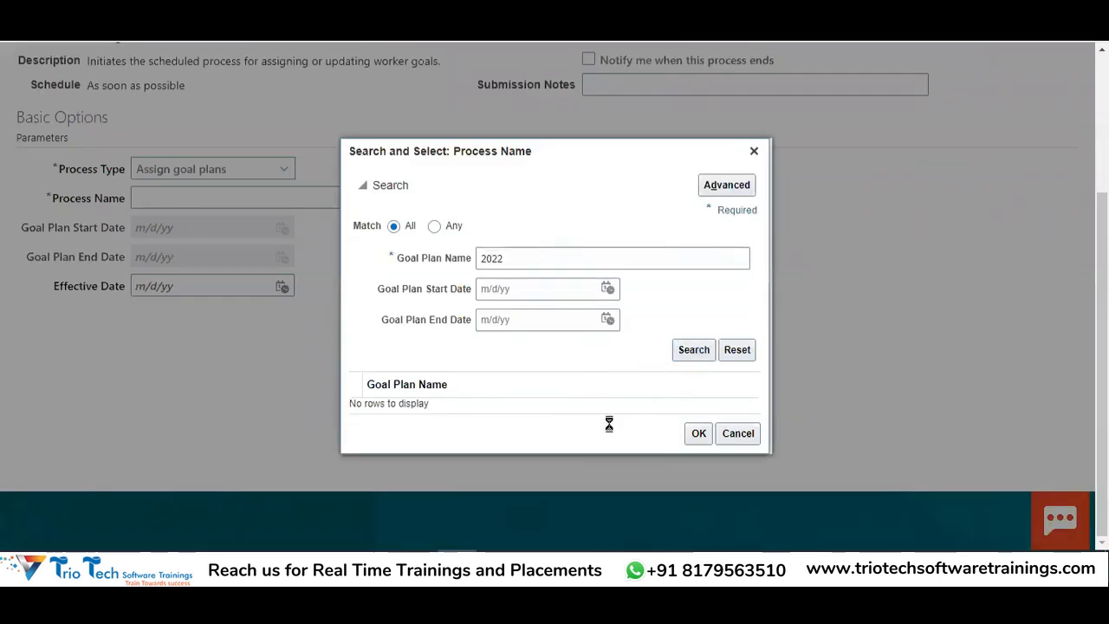
pyautogui.click(459, 477)
pyautogui.click(697, 515)
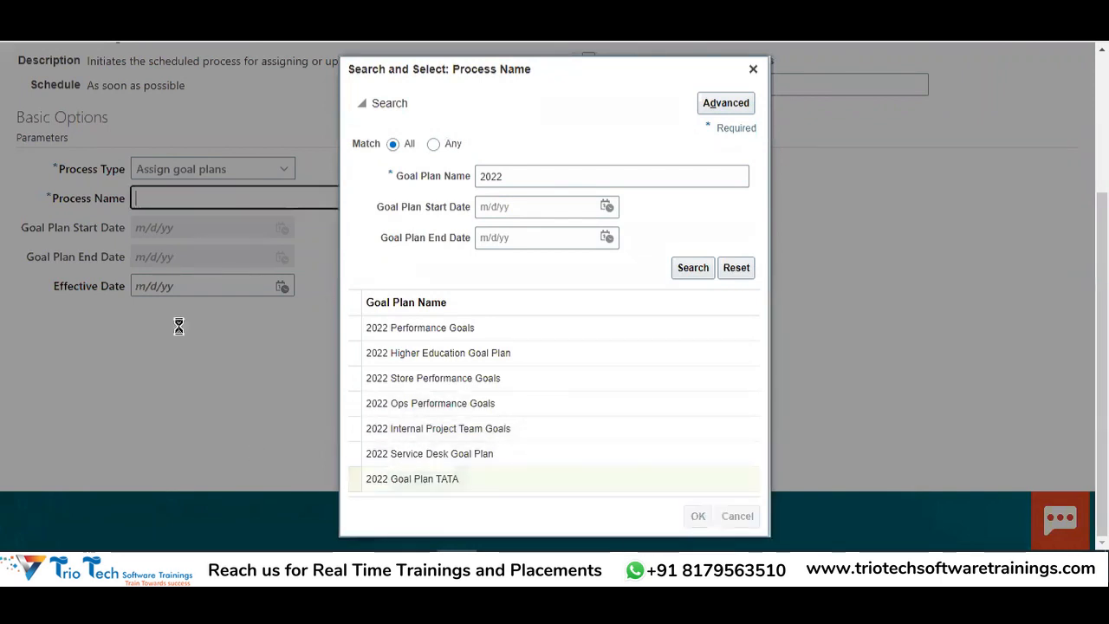
# Submit the goal plan assignment process and dismiss the confirmation
pyautogui.scroll(2, 389, 383)
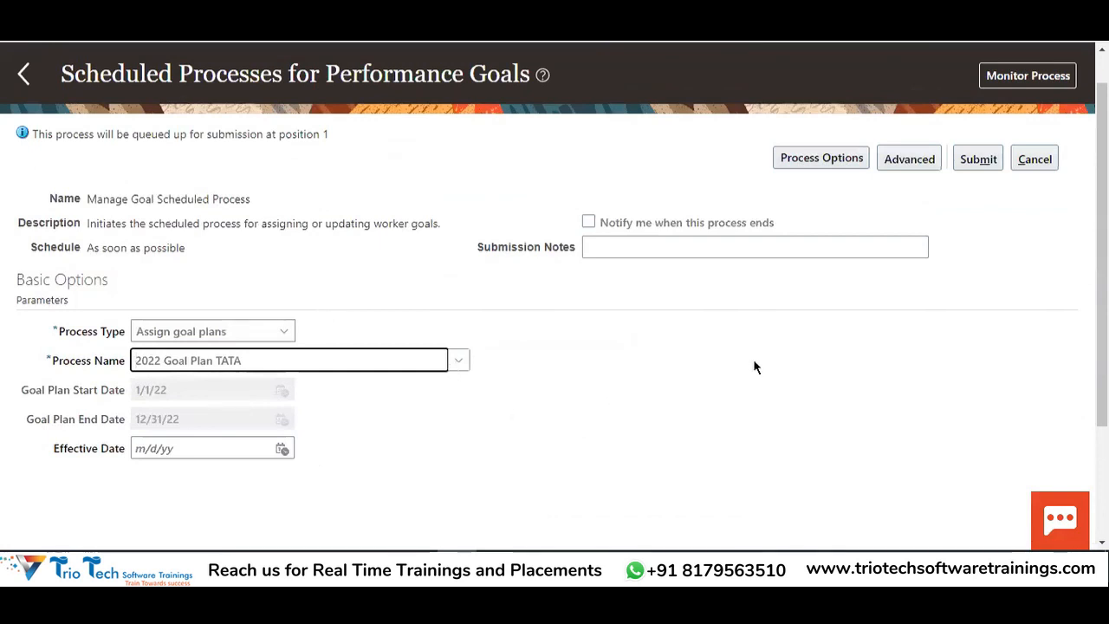
pyautogui.click(979, 160)
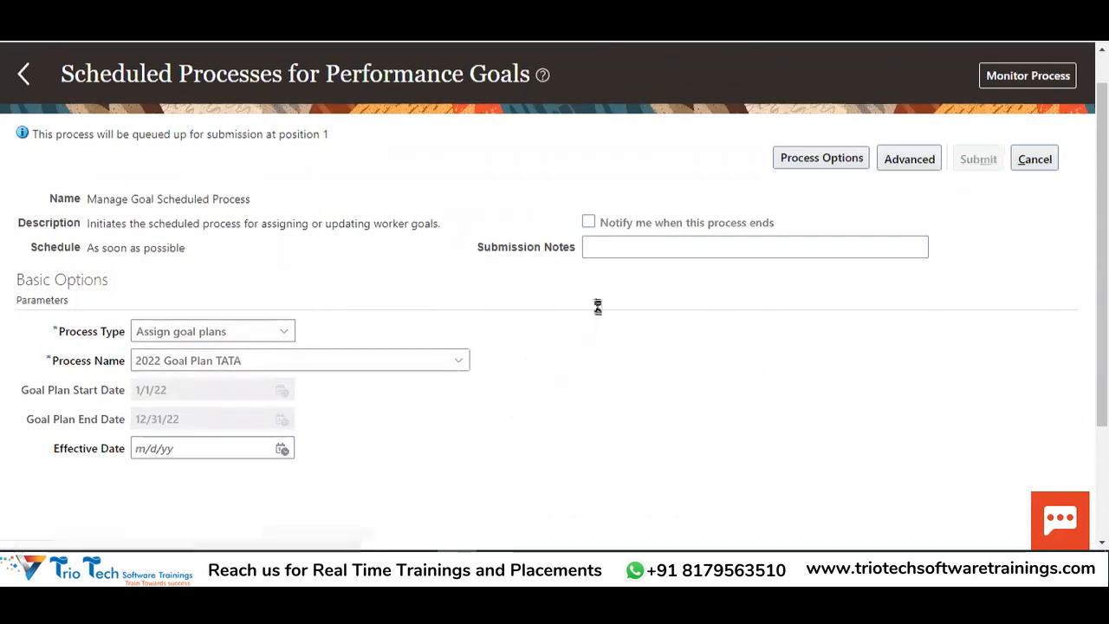
pyautogui.click(974, 272)
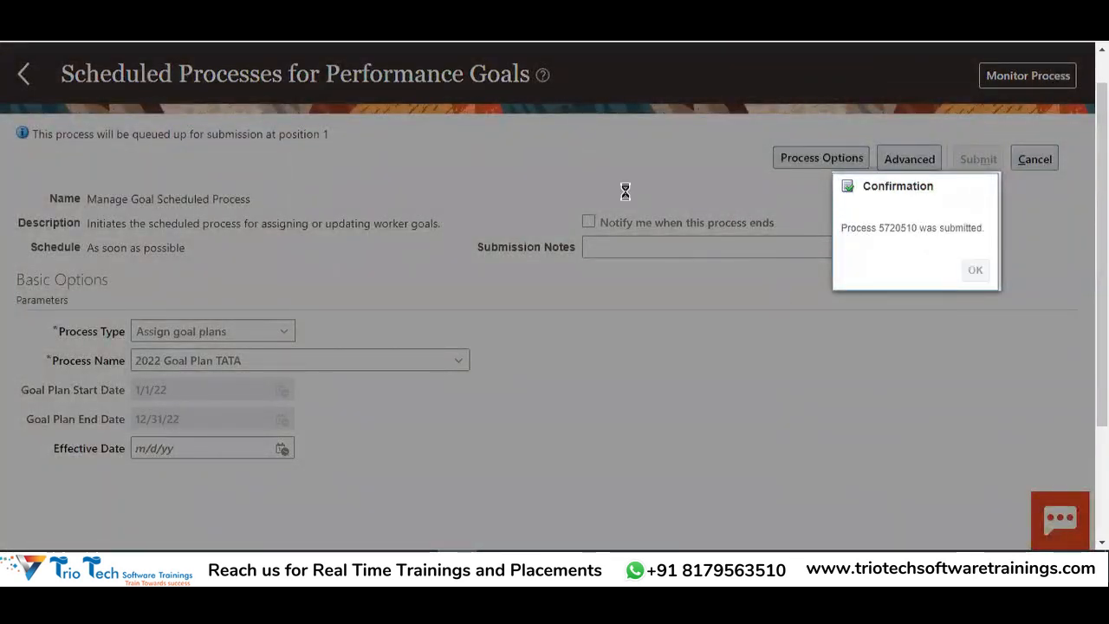
pyautogui.scroll(1, 655, 269)
# Monitor processes, refreshing until Manage Goal Scheduled Process 5720510 shows Running, then select it
pyautogui.click(1010, 122)
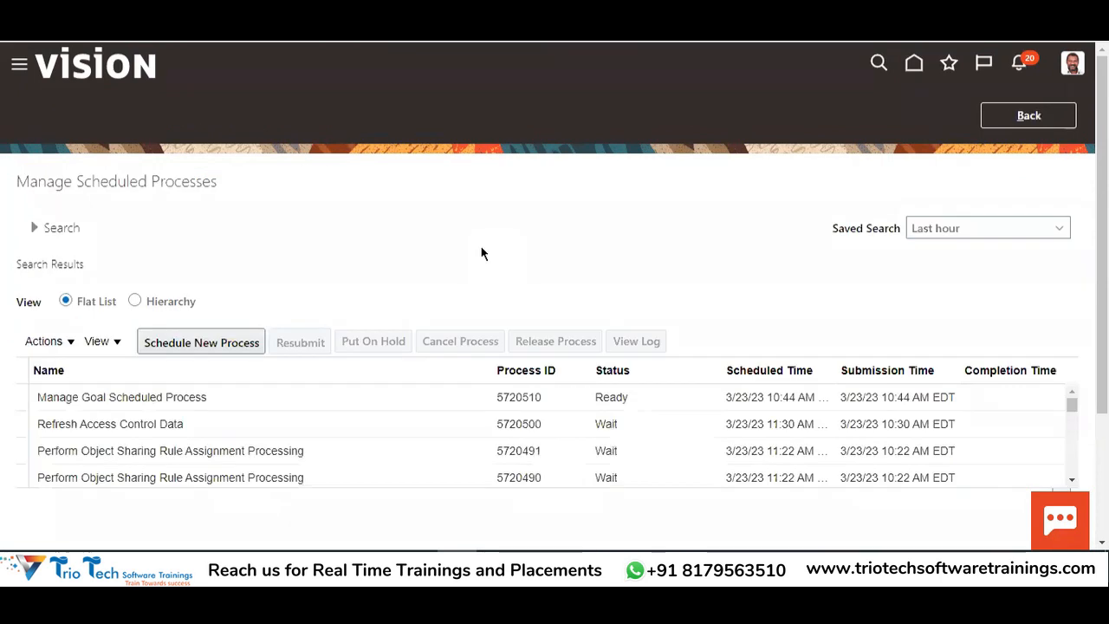
pyautogui.click(681, 345)
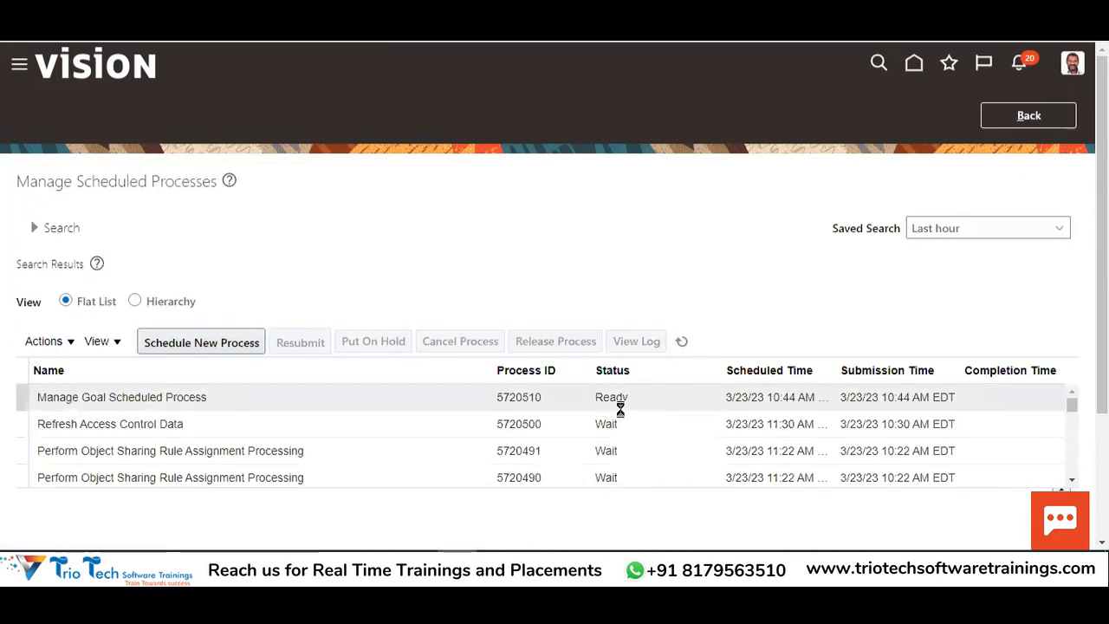
pyautogui.click(682, 341)
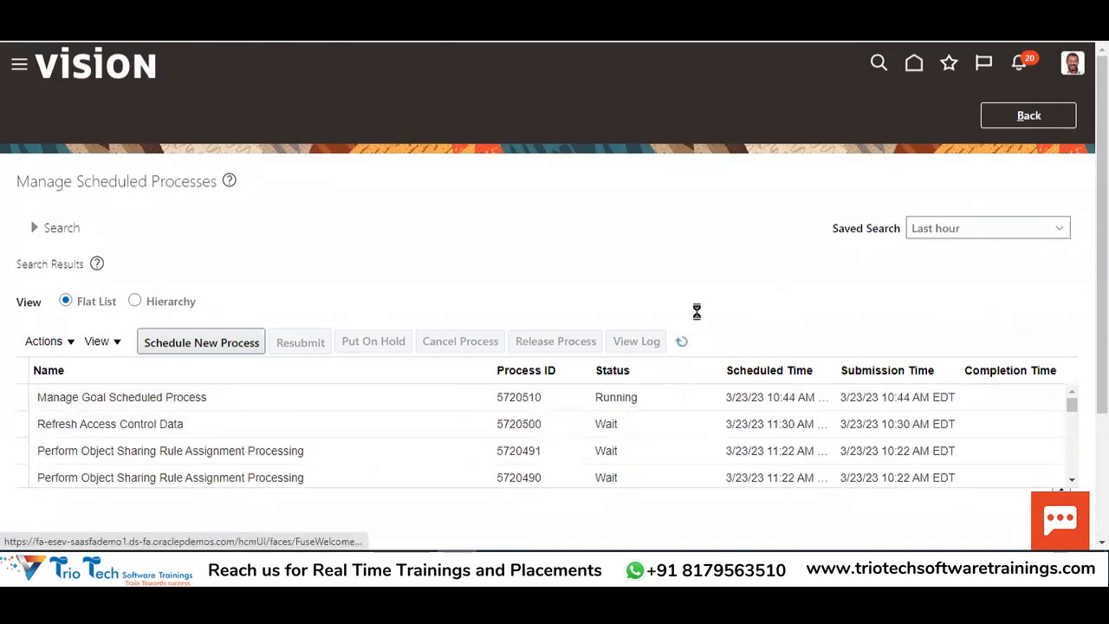
pyautogui.click(682, 343)
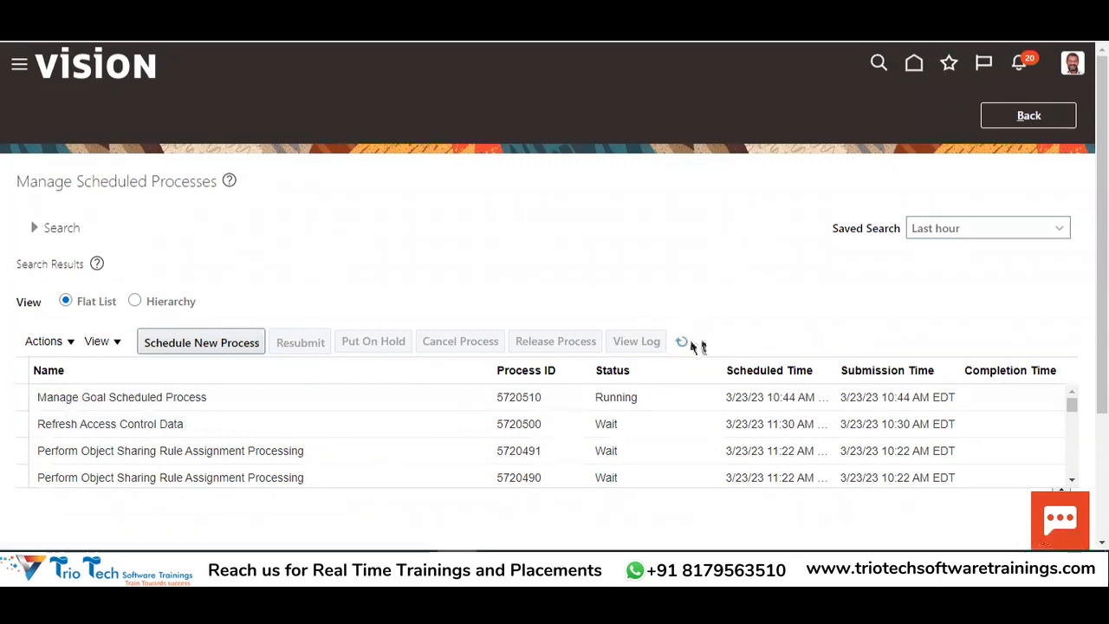
pyautogui.click(681, 342)
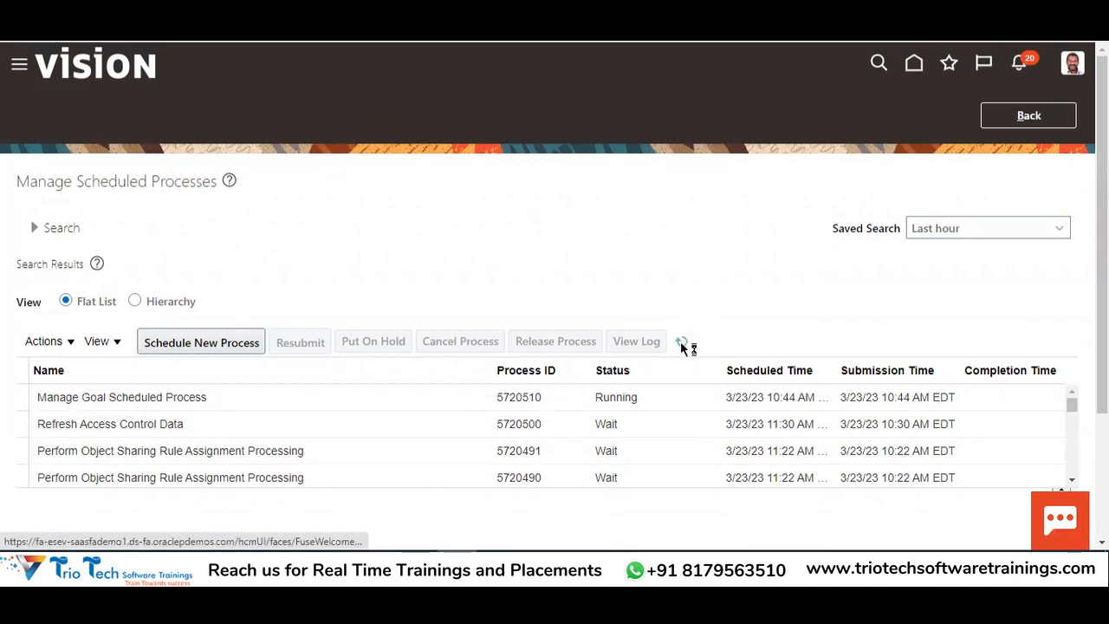
pyautogui.click(681, 343)
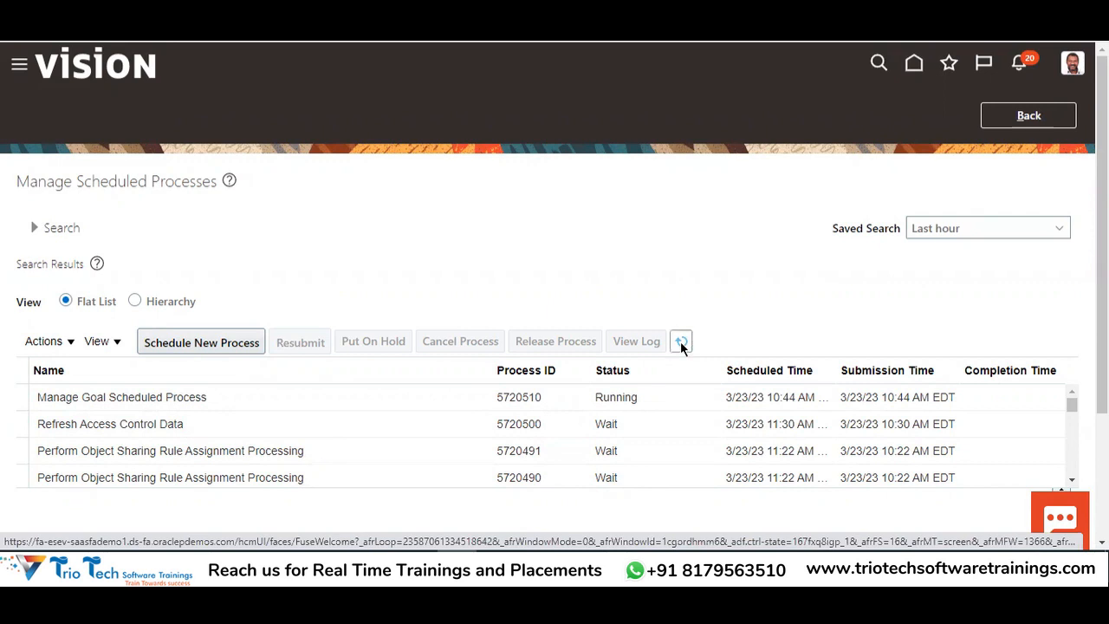
pyautogui.click(681, 343)
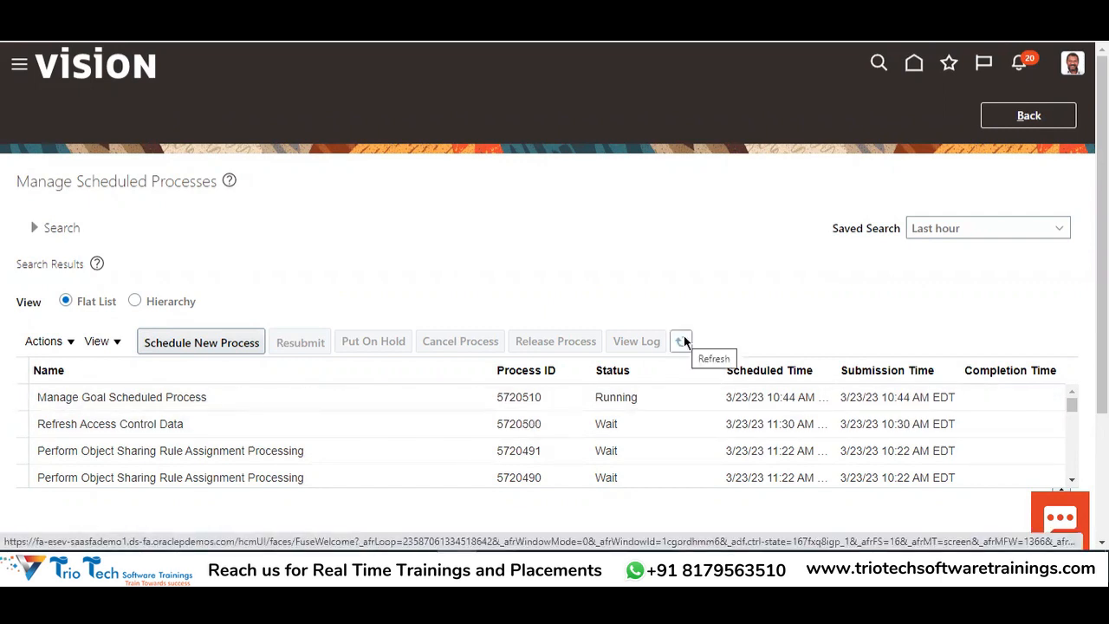
pyautogui.click(683, 342)
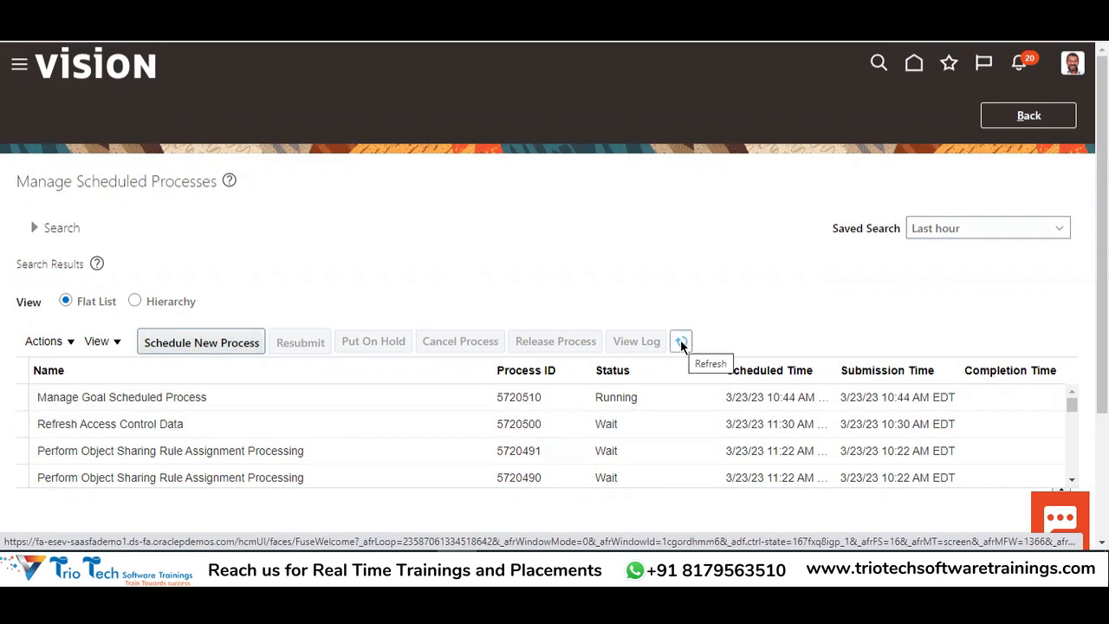
pyautogui.click(681, 342)
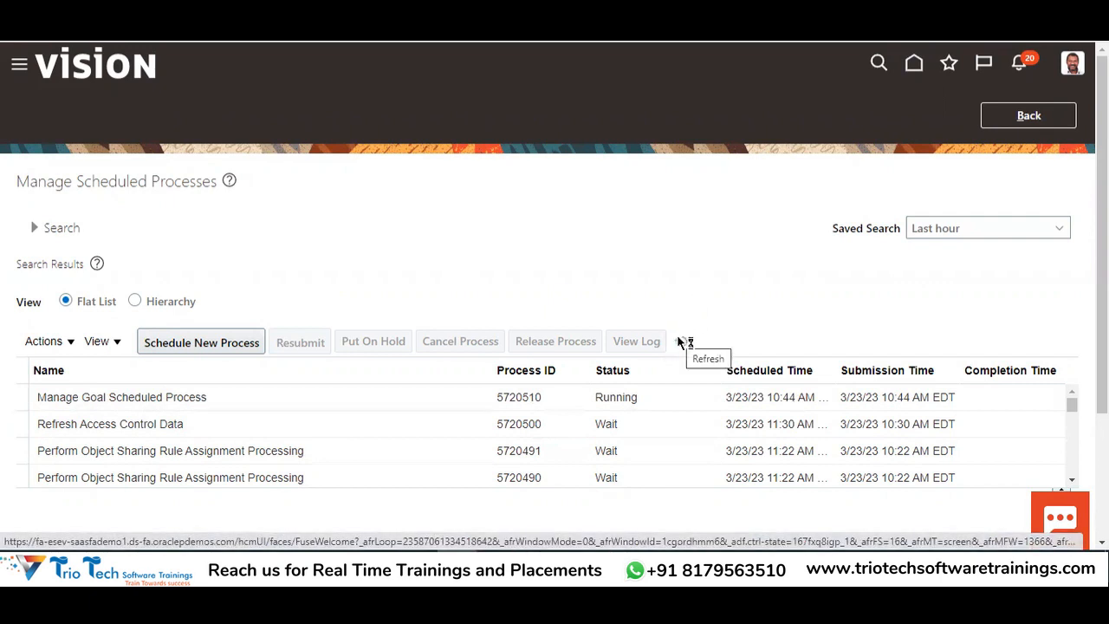
pyautogui.click(680, 342)
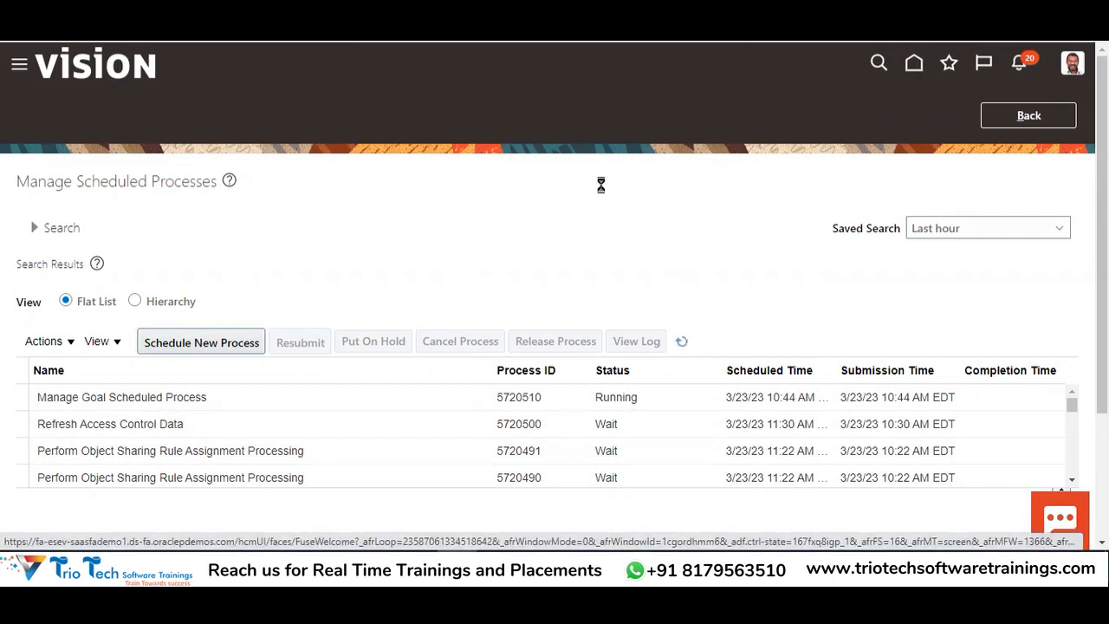
pyautogui.click(678, 343)
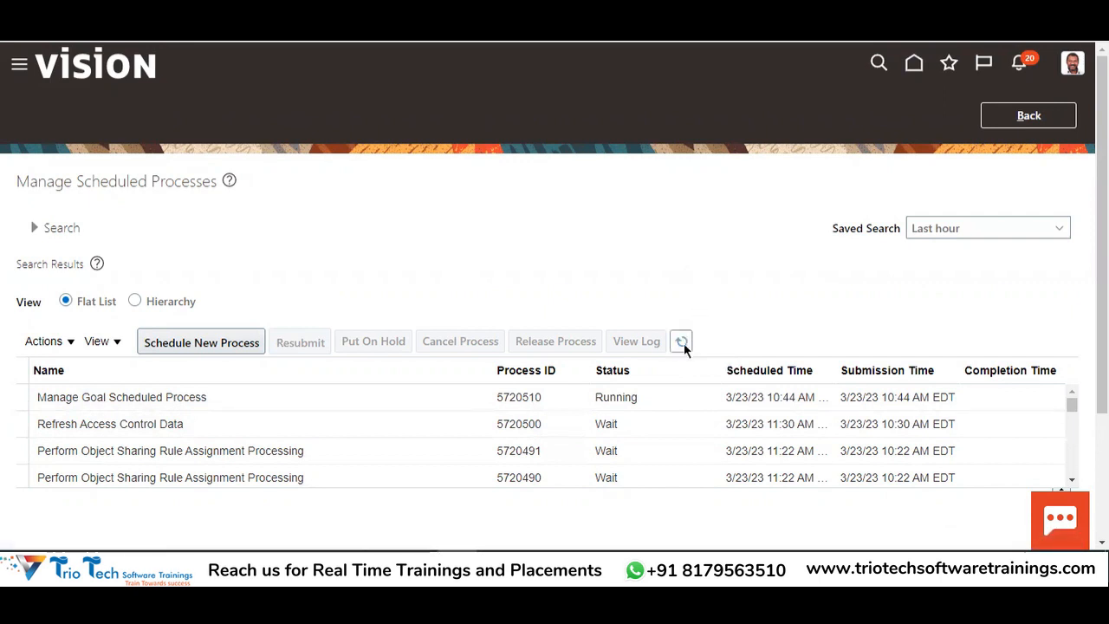
pyautogui.click(682, 343)
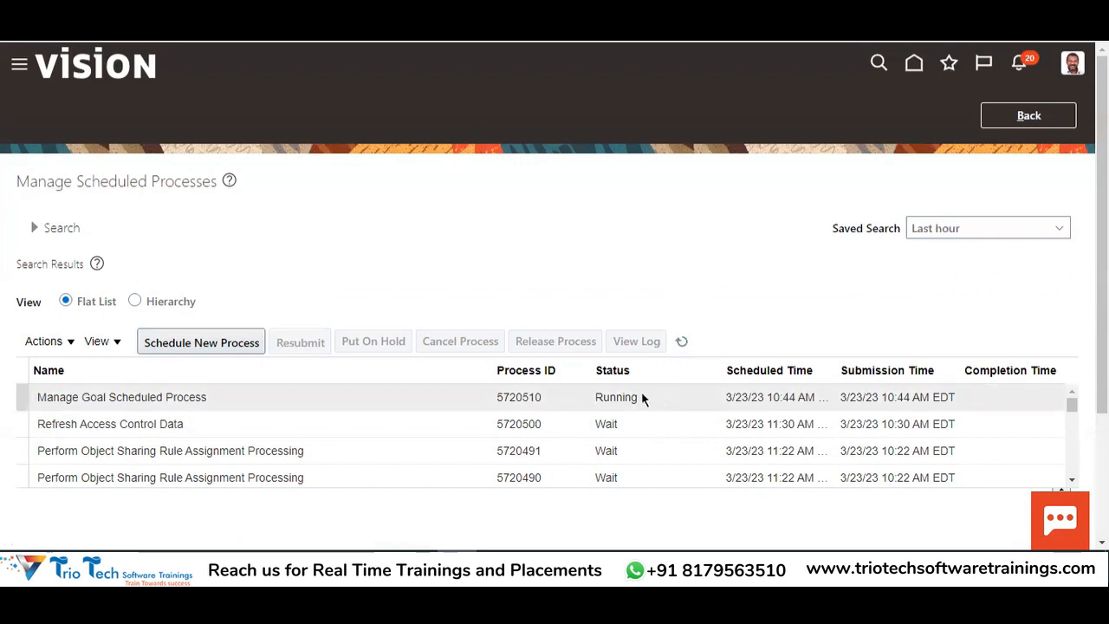
pyautogui.click(430, 396)
pyautogui.click(682, 341)
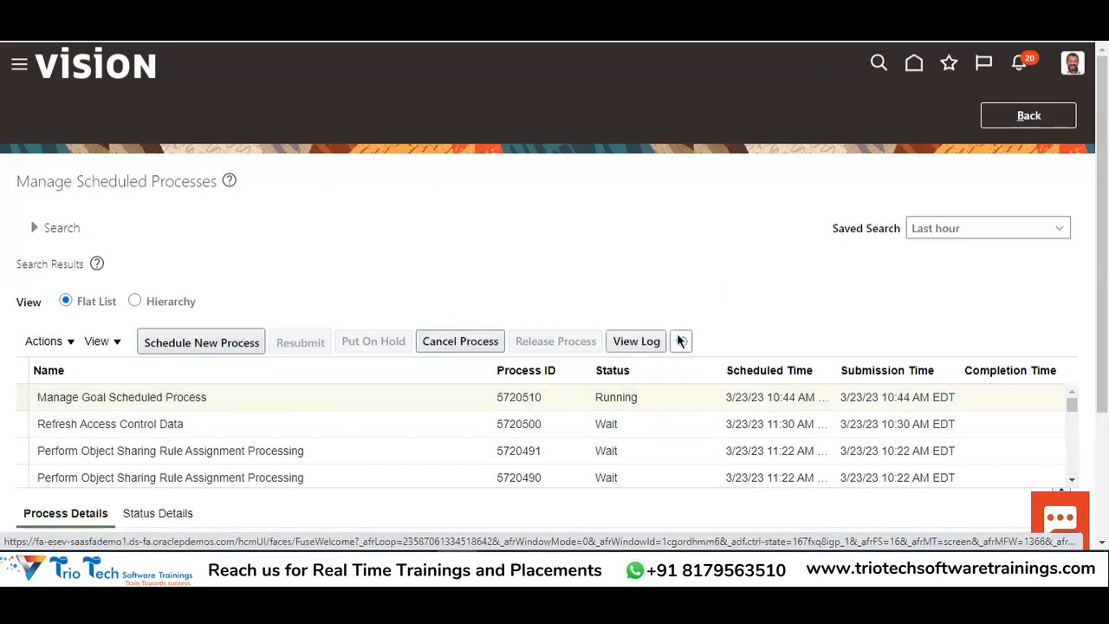
pyautogui.click(682, 342)
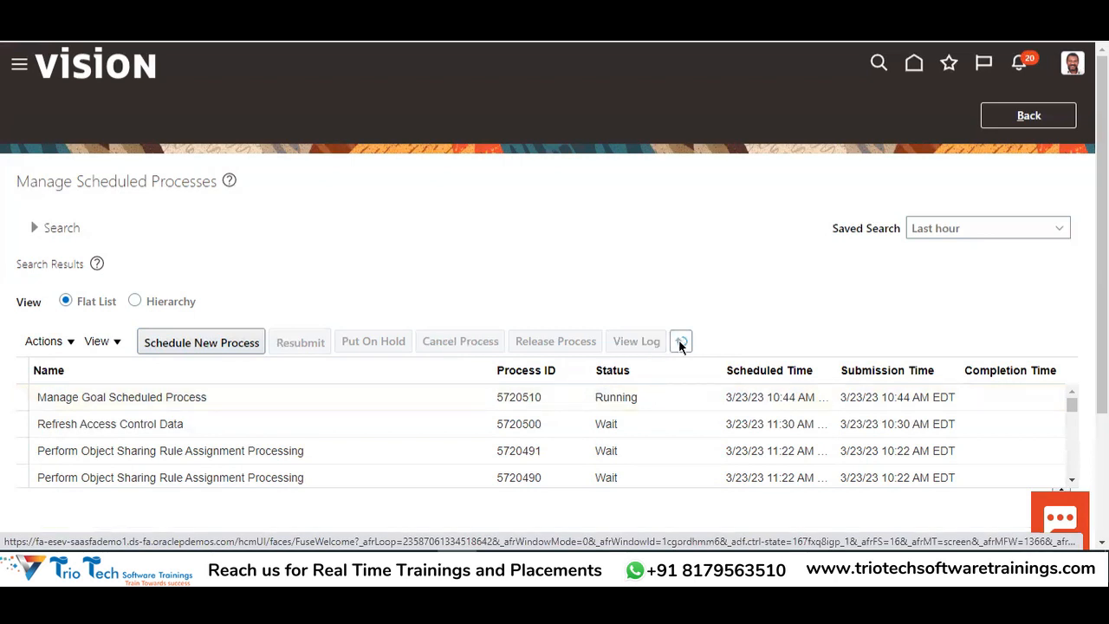
pyautogui.click(682, 342)
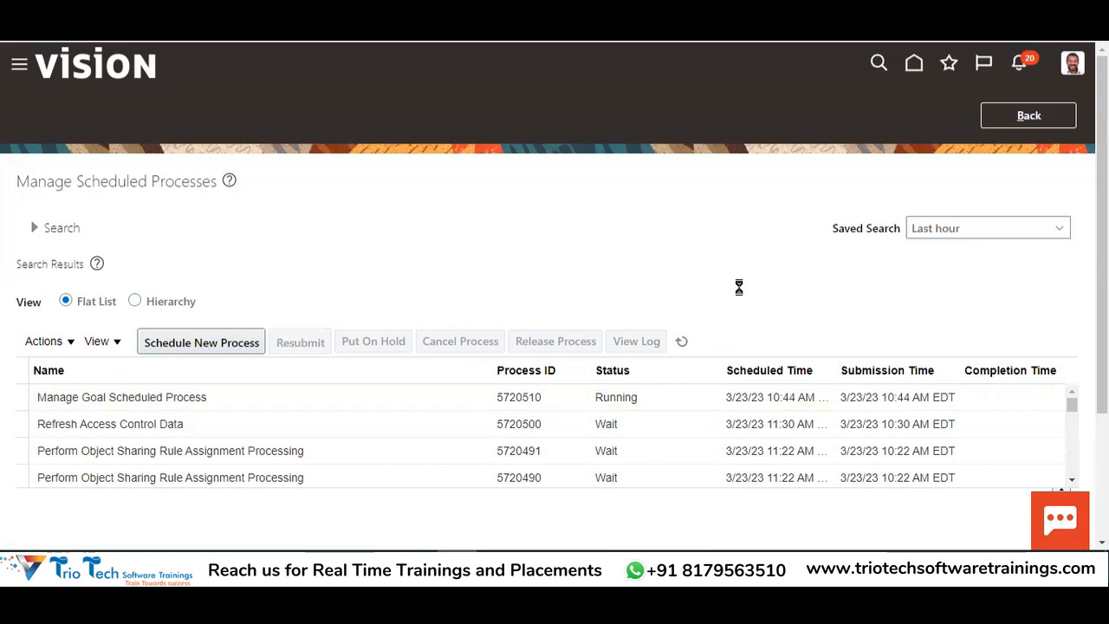
pyautogui.click(688, 341)
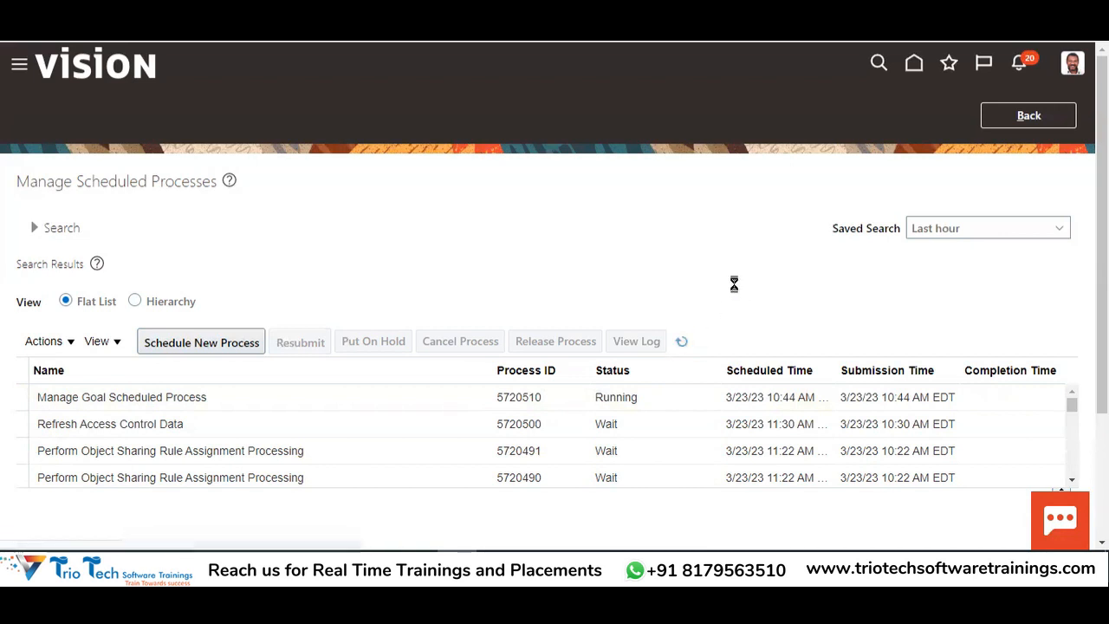
pyautogui.click(681, 342)
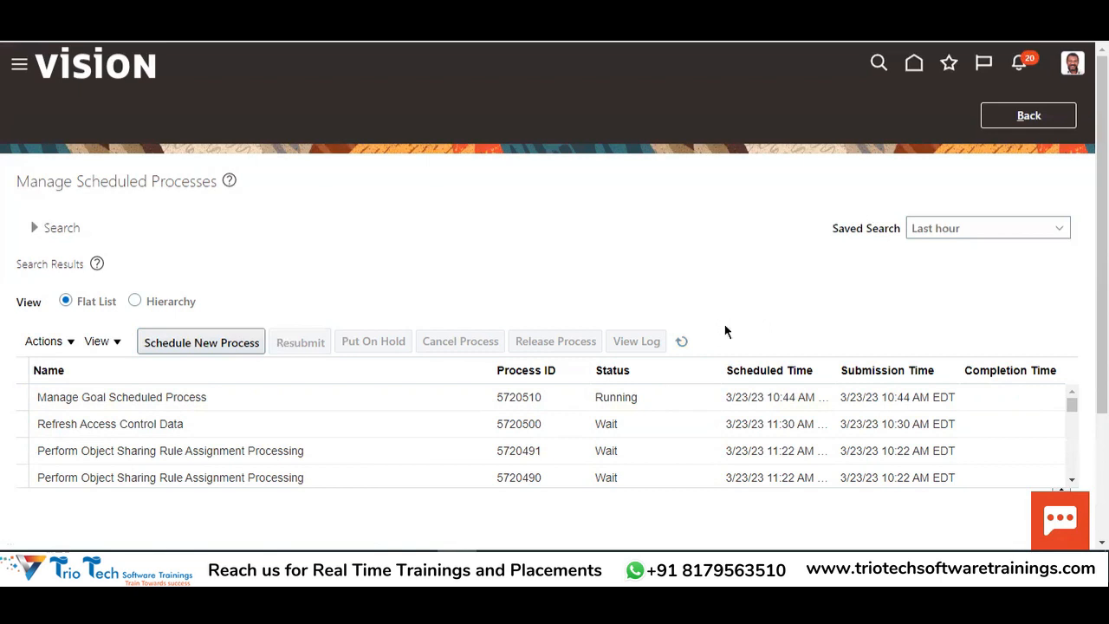
pyautogui.click(683, 341)
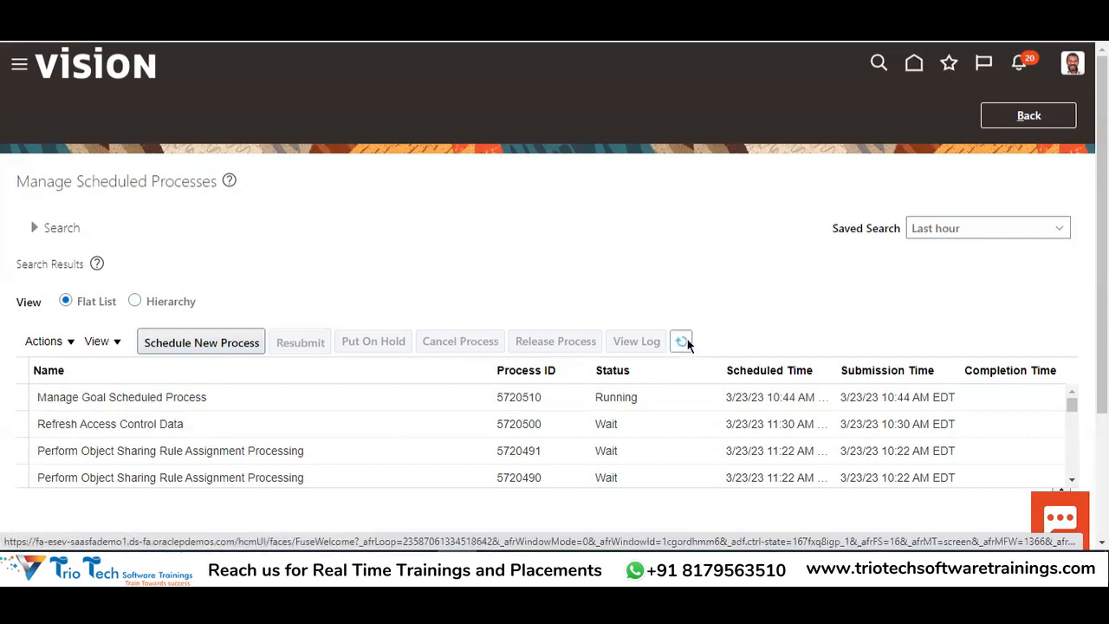
pyautogui.click(682, 341)
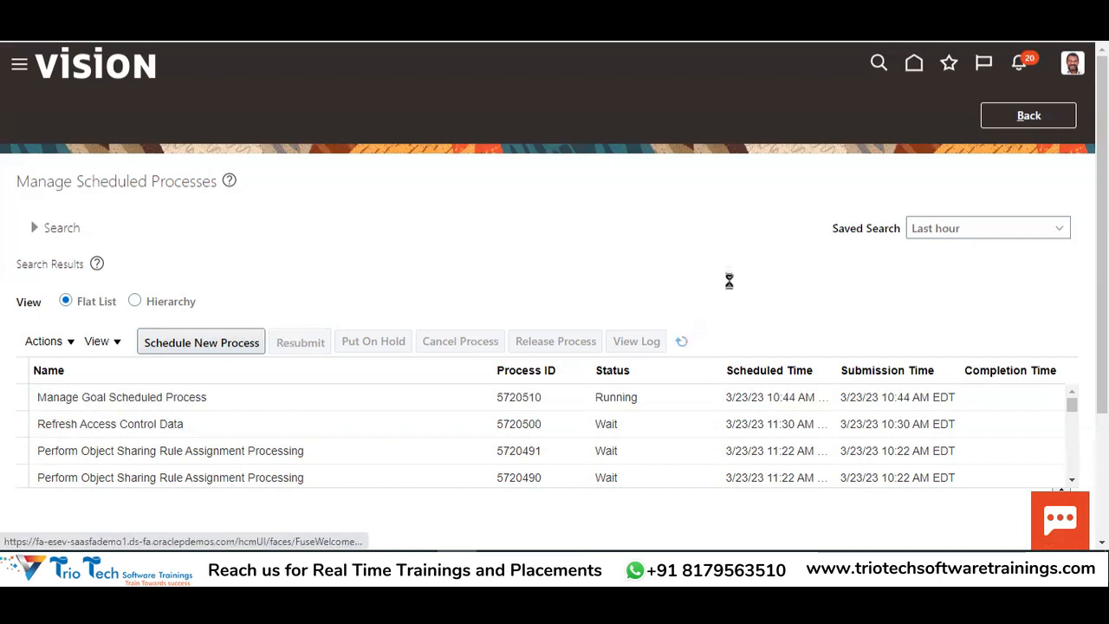
pyautogui.click(1024, 115)
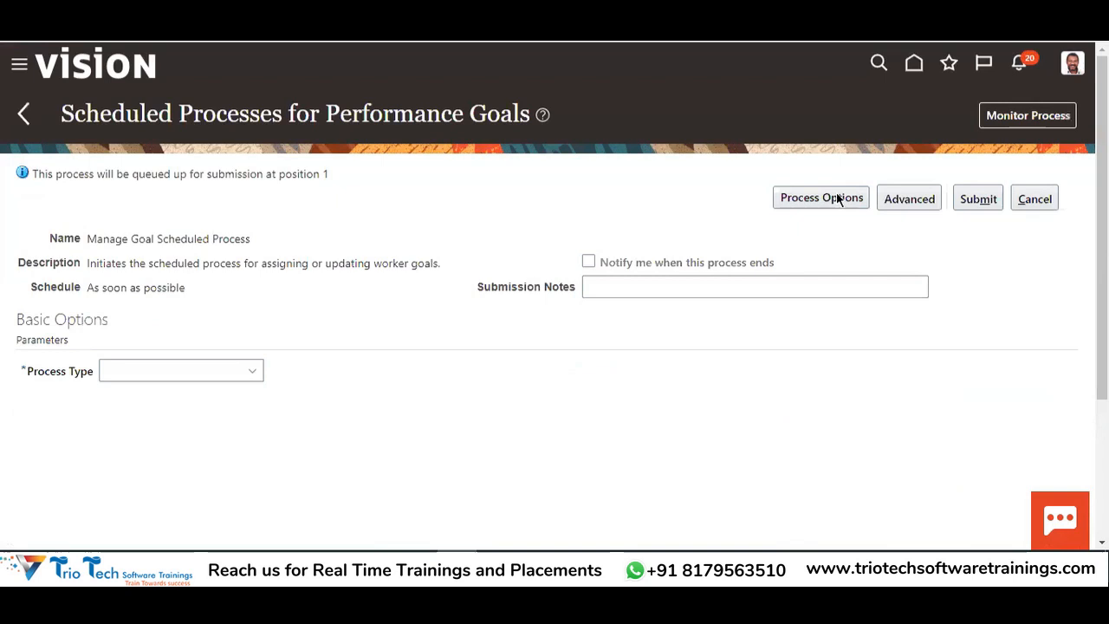
pyautogui.click(1007, 123)
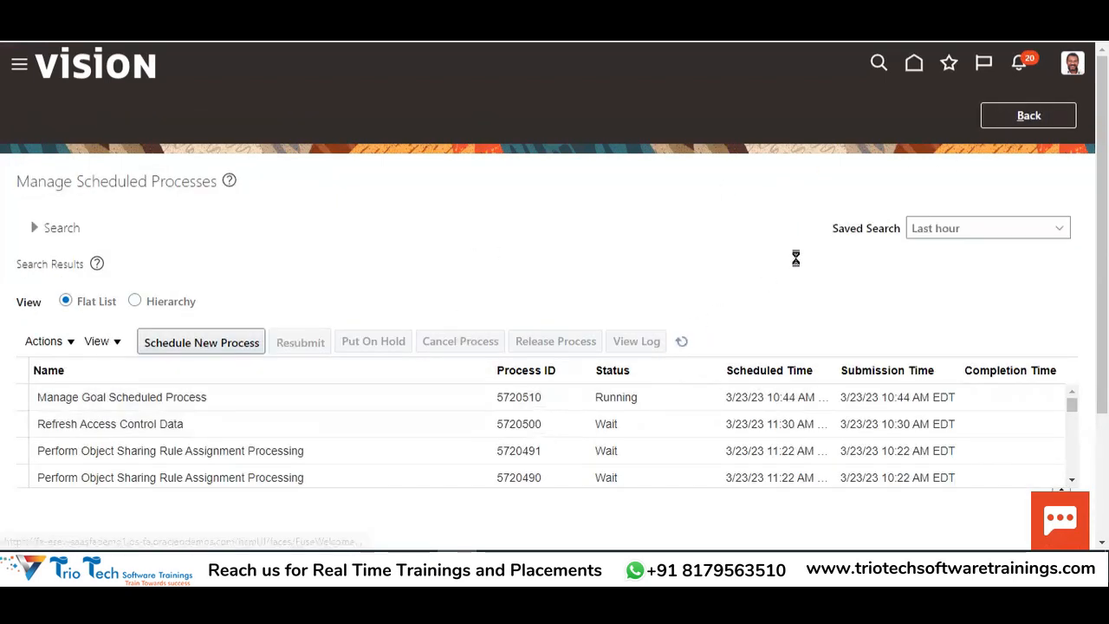
pyautogui.scroll(-1, 796, 258)
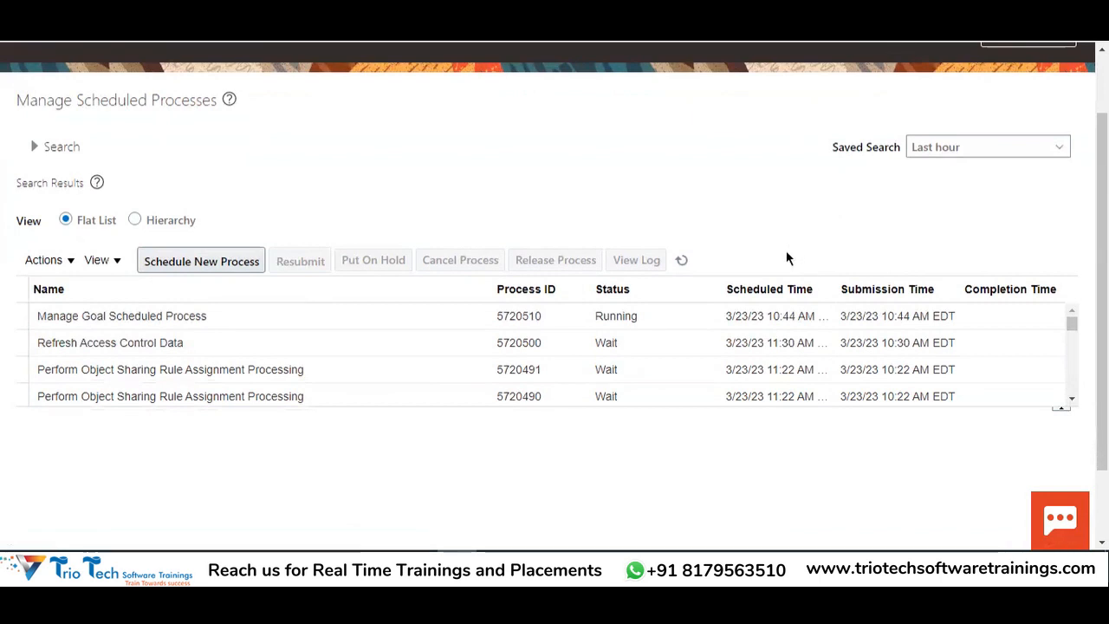
pyautogui.click(679, 267)
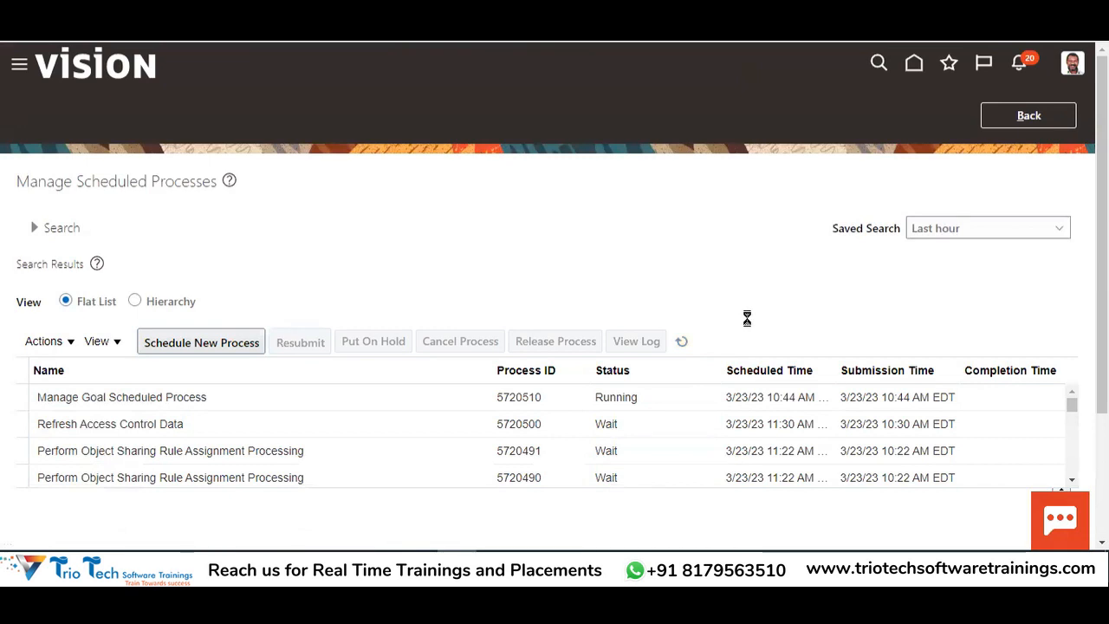
# Verify process 5720510 shows Succeeded, open the account menu, and switch to the Excel notes
pyautogui.doubleClick(614, 399)
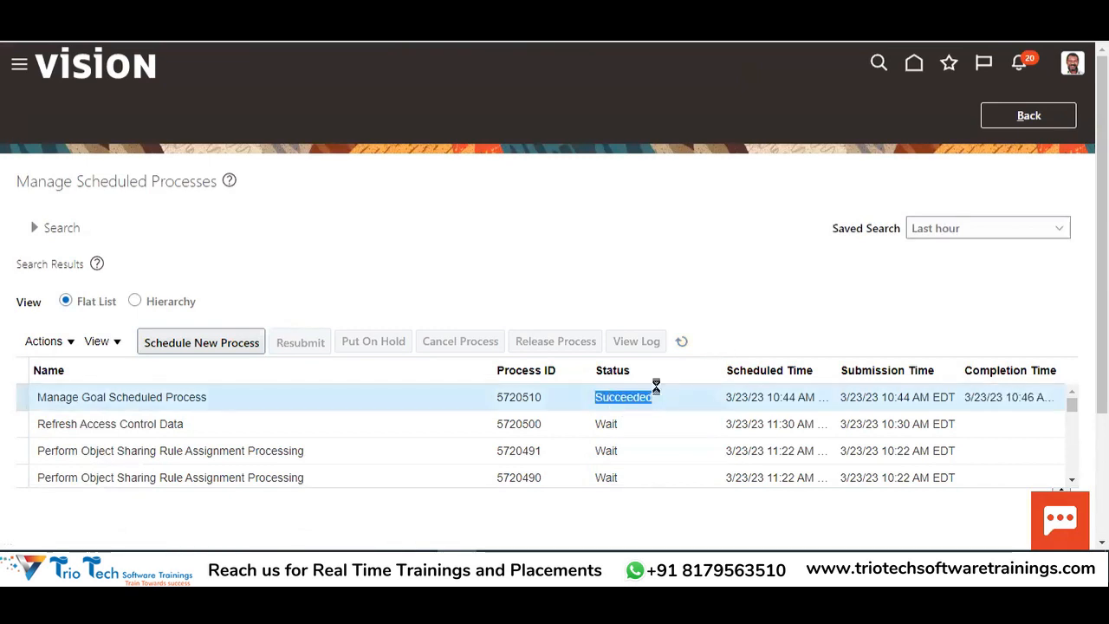
pyautogui.click(1071, 64)
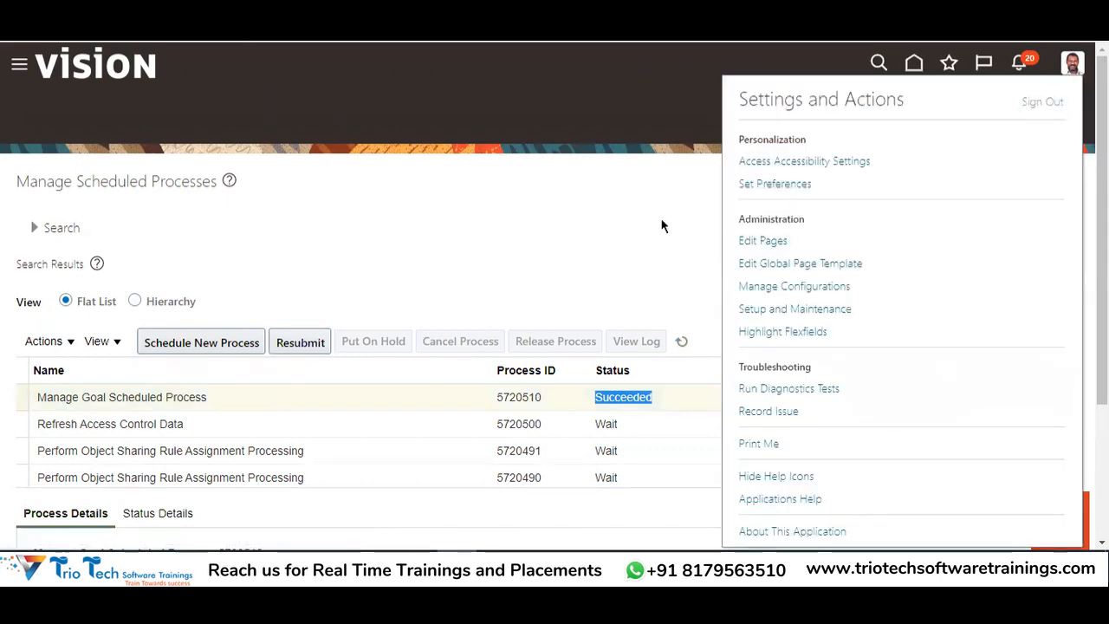
pyautogui.hotkey('alt', 'Tab')
pyautogui.scroll(7, 615, 319)
# Copy the employee's username from column H of the Goals & Perform sheet
pyautogui.scroll(2, 629, 321)
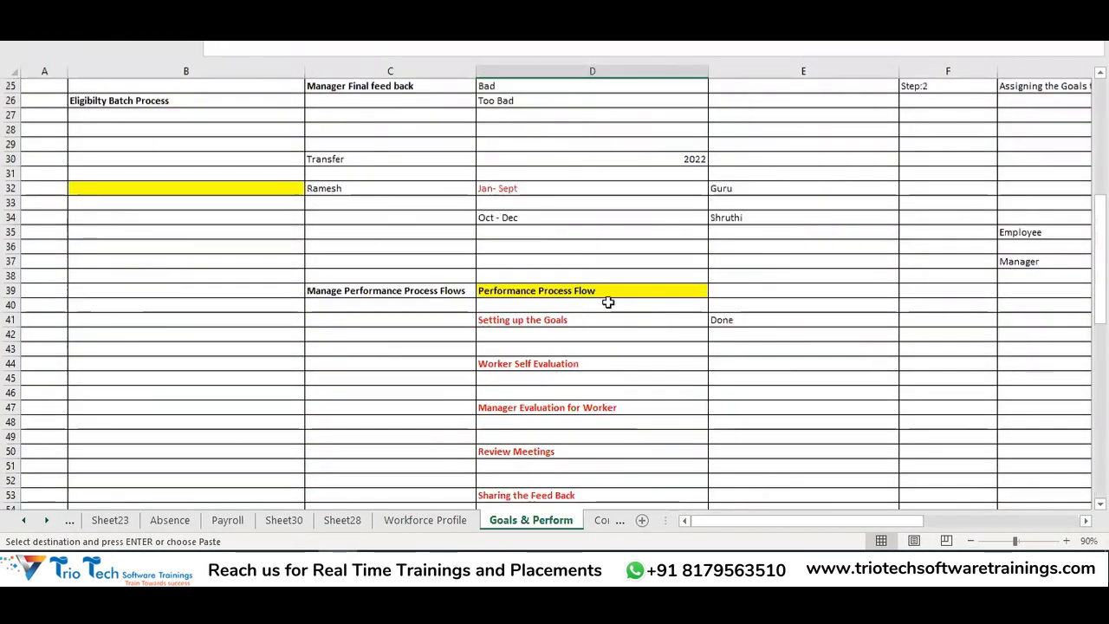
pyautogui.scroll(2, 980, 268)
pyautogui.click(915, 347)
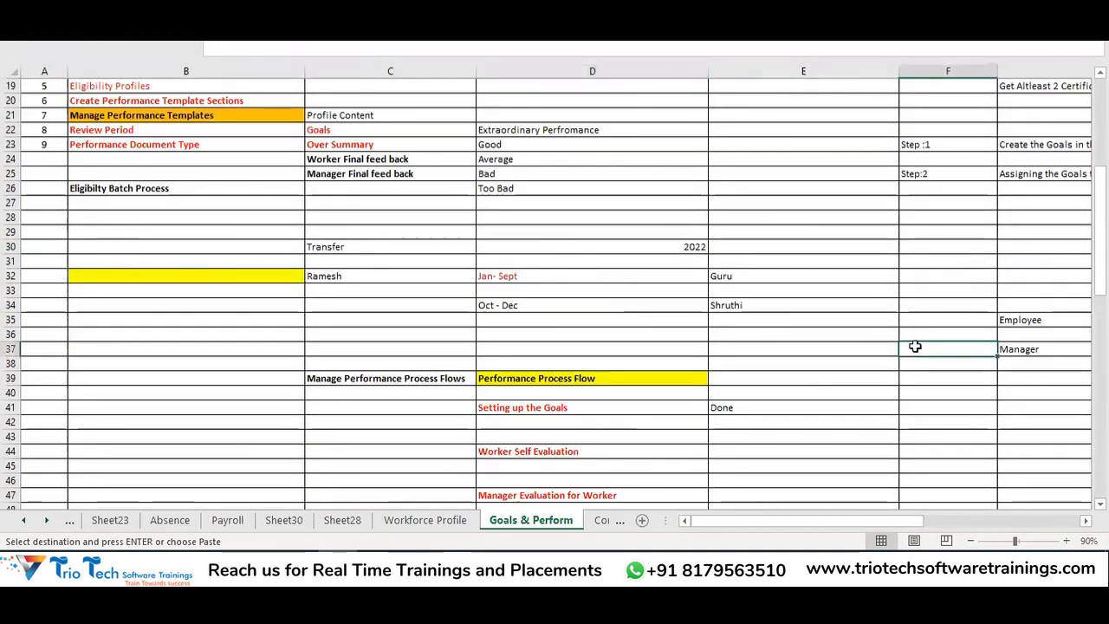
pyautogui.scroll(3, 915, 347)
pyautogui.press('Right')
pyautogui.press('Right')
pyautogui.scroll(-4, 915, 347)
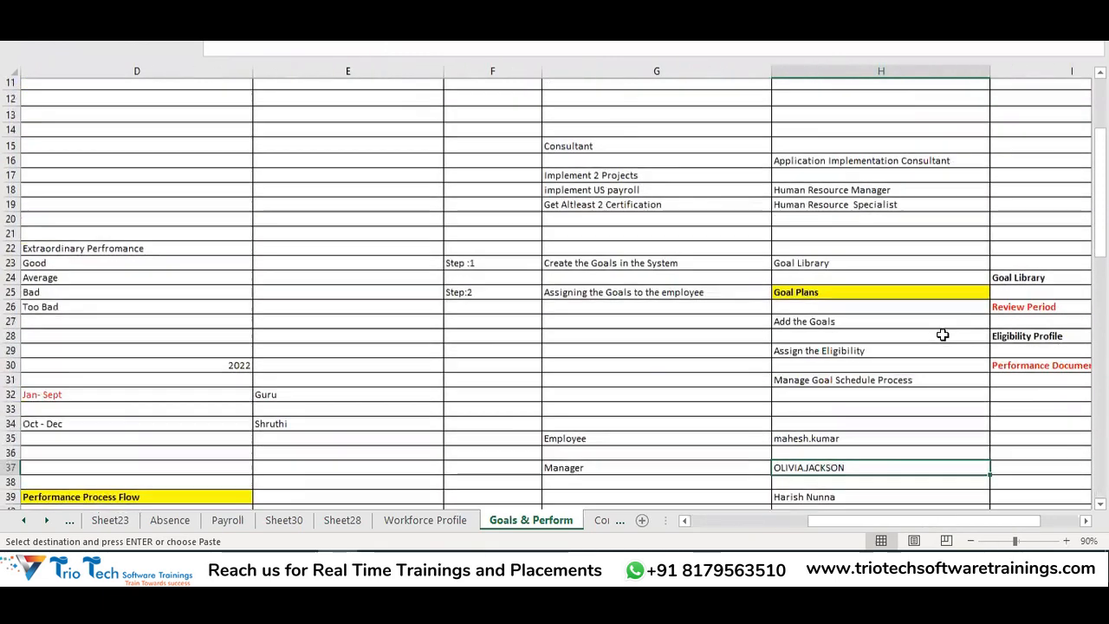
pyautogui.click(830, 283)
pyautogui.hotkey('ctrl', 'c')
pyautogui.moveTo(875, 524); pyautogui.dragTo(757, 524)
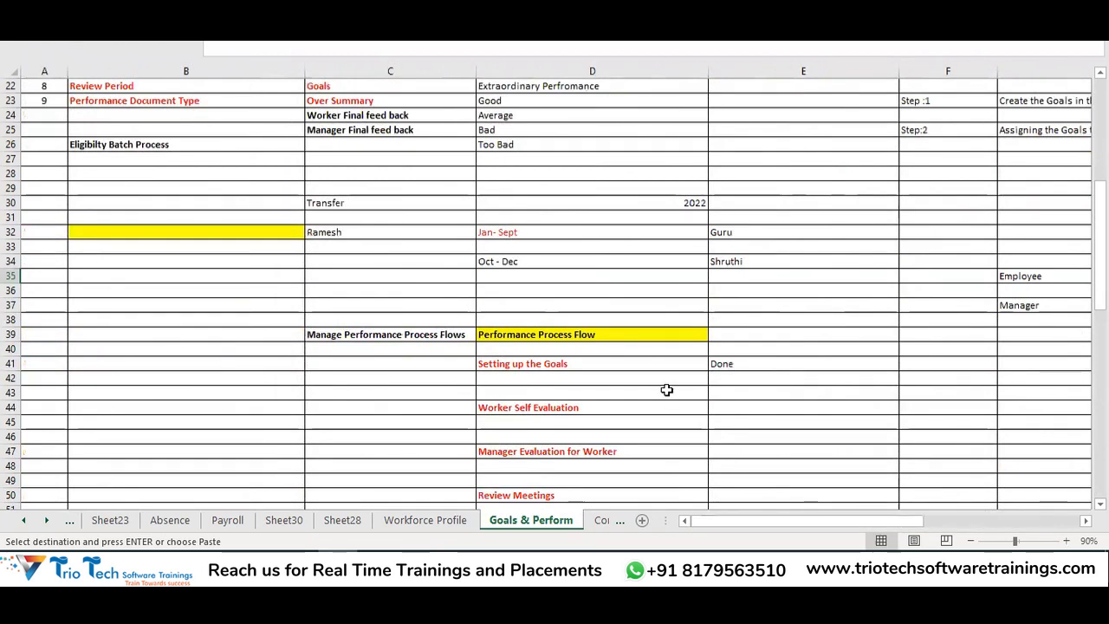
pyautogui.scroll(-15, 664, 373)
pyautogui.scroll(-1, 664, 373)
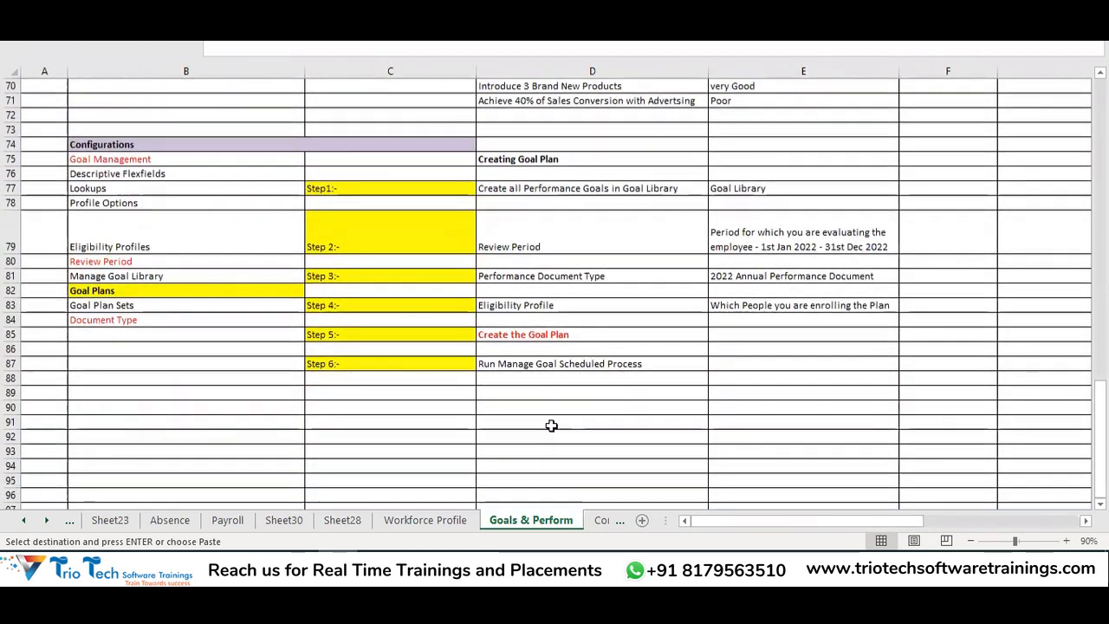
pyautogui.click(524, 395)
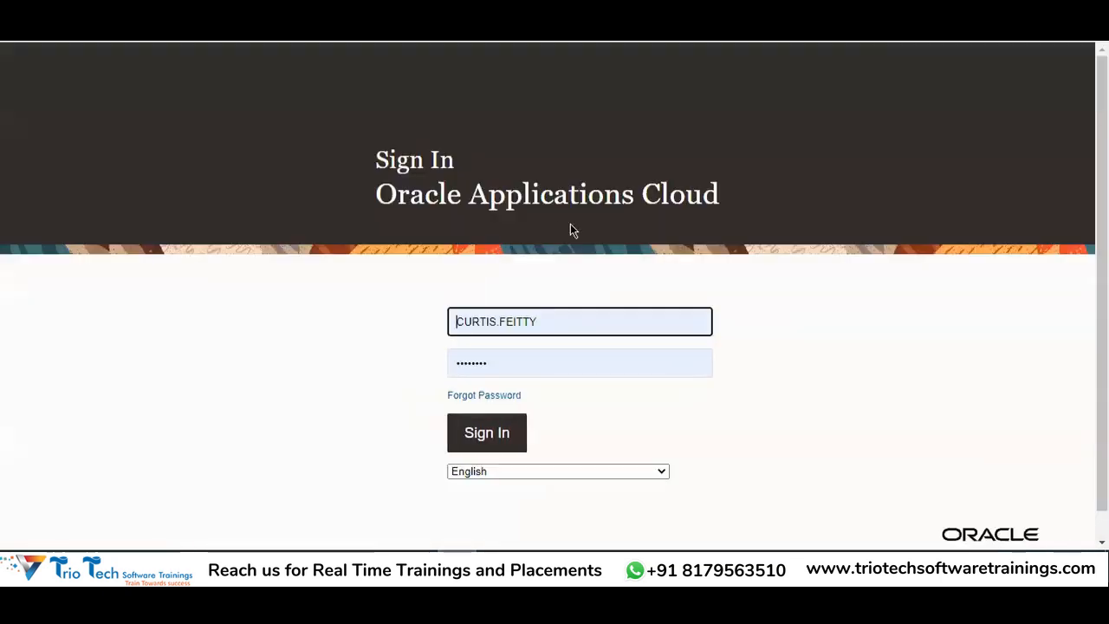
# Replace the username with the employee's, enter their password, and sign in
pyautogui.moveTo(577, 315); pyautogui.dragTo(456, 325)
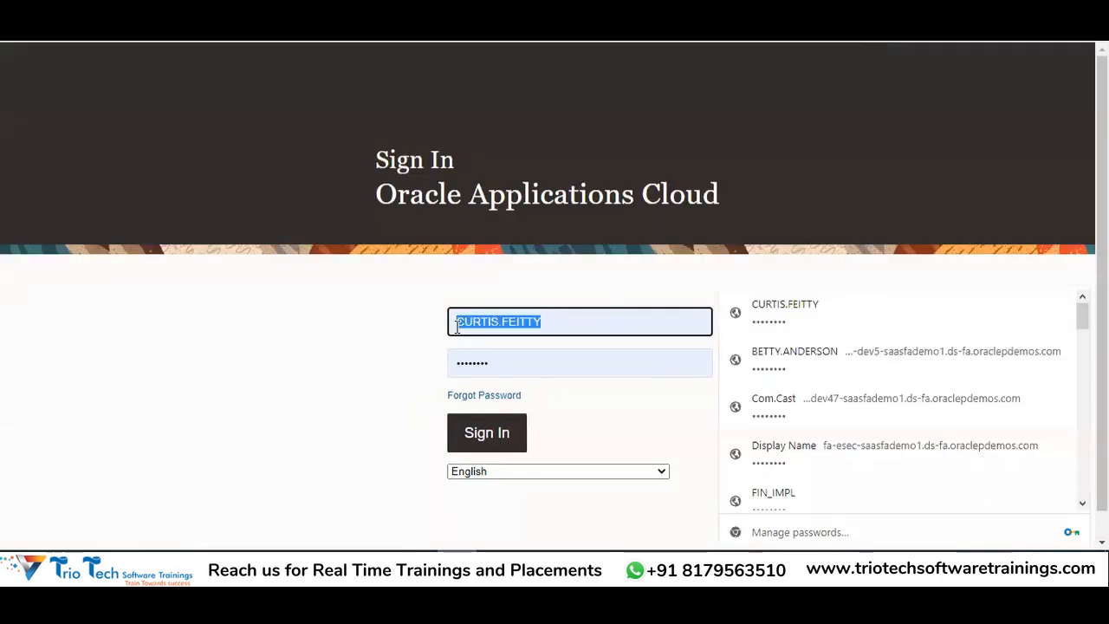
pyautogui.press('Tab')
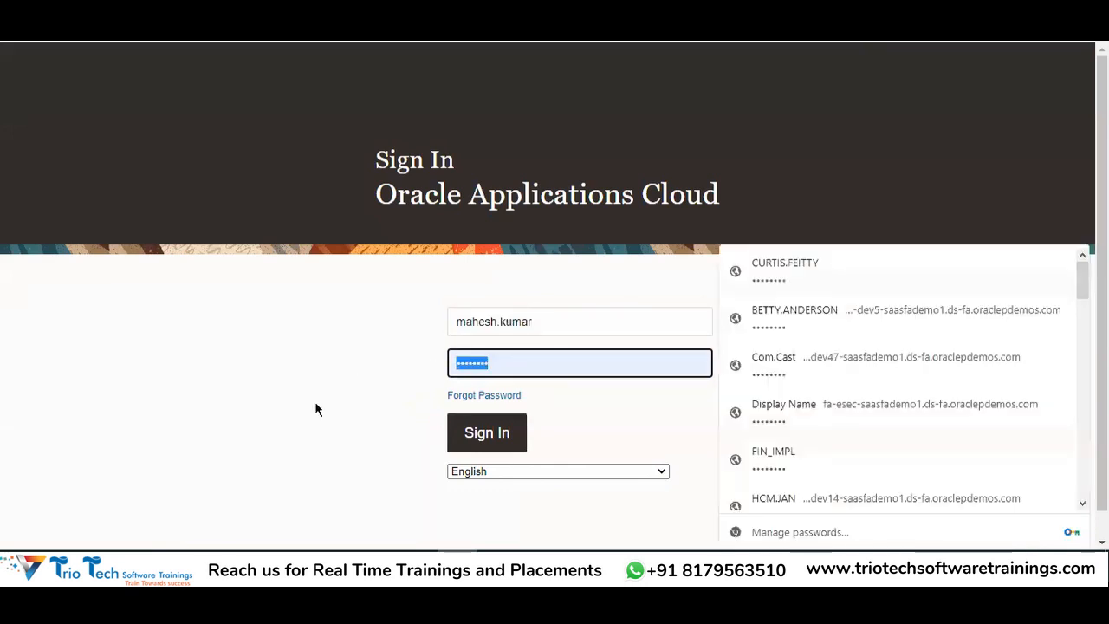
pyautogui.press('BackSpace')
pyautogui.write('••••••••')
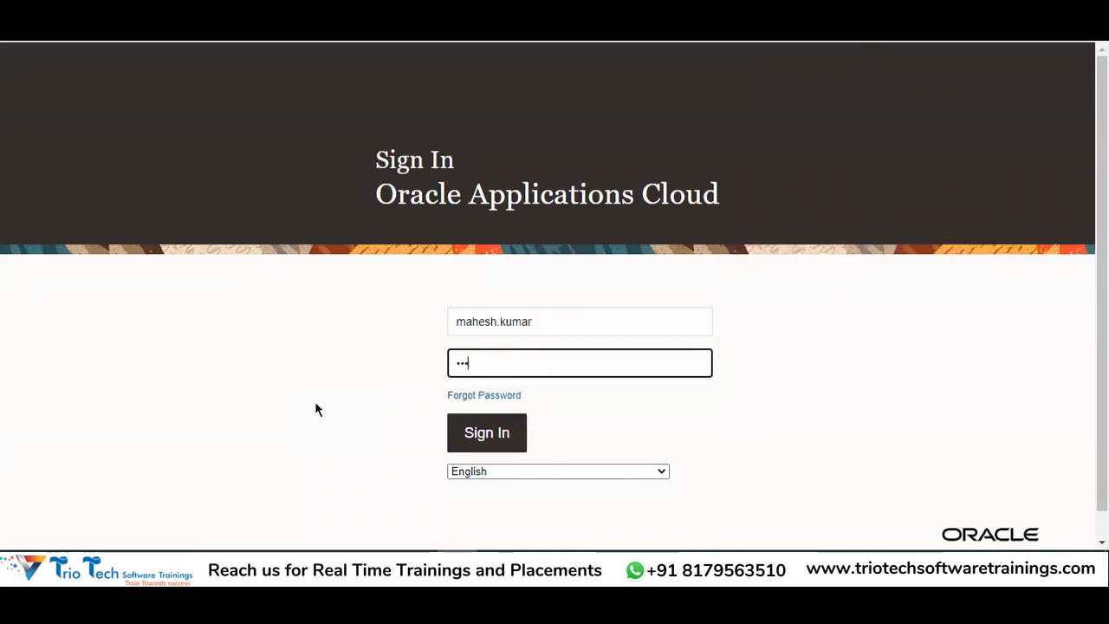
pyautogui.click(481, 443)
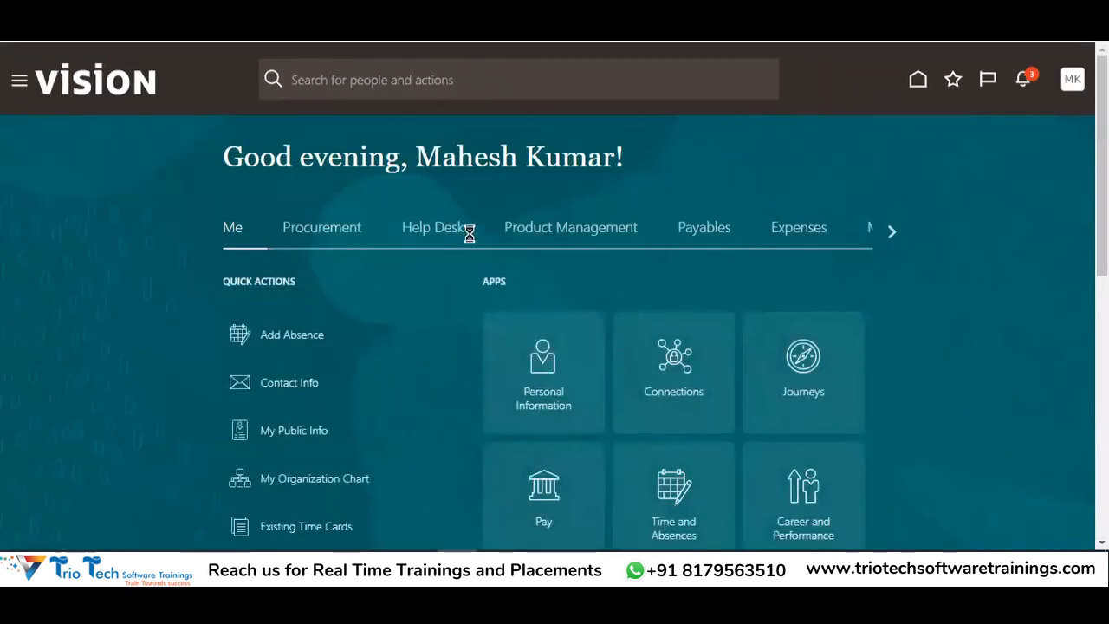
# From the Me tab, open Career and Performance and then the Goals card
pyautogui.moveTo(441, 141); pyautogui.dragTo(602, 154)
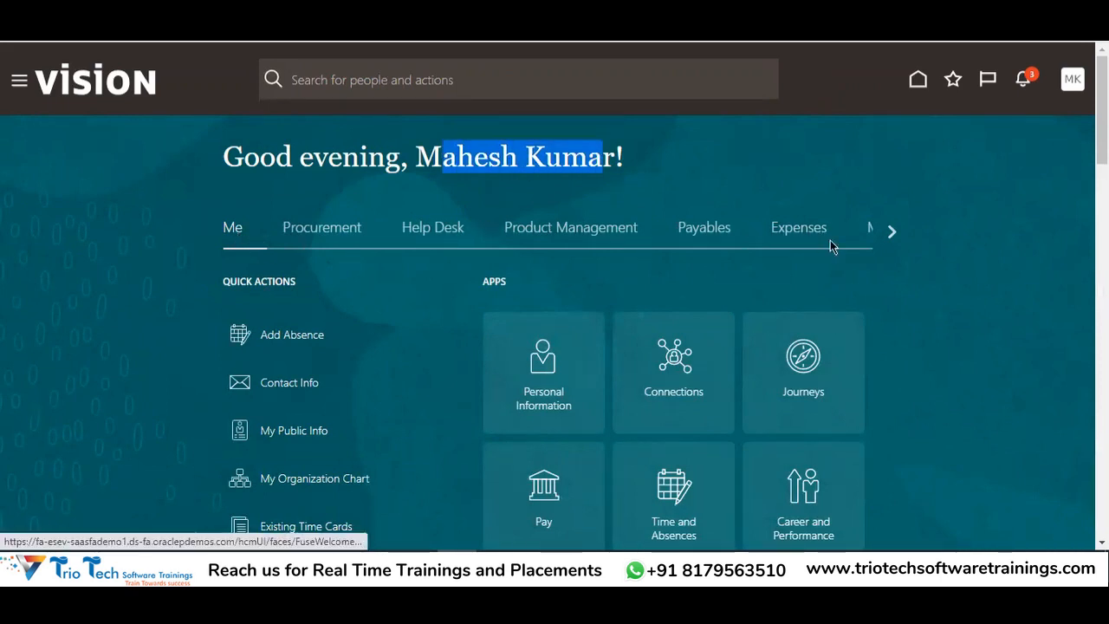
pyautogui.scroll(-2, 866, 285)
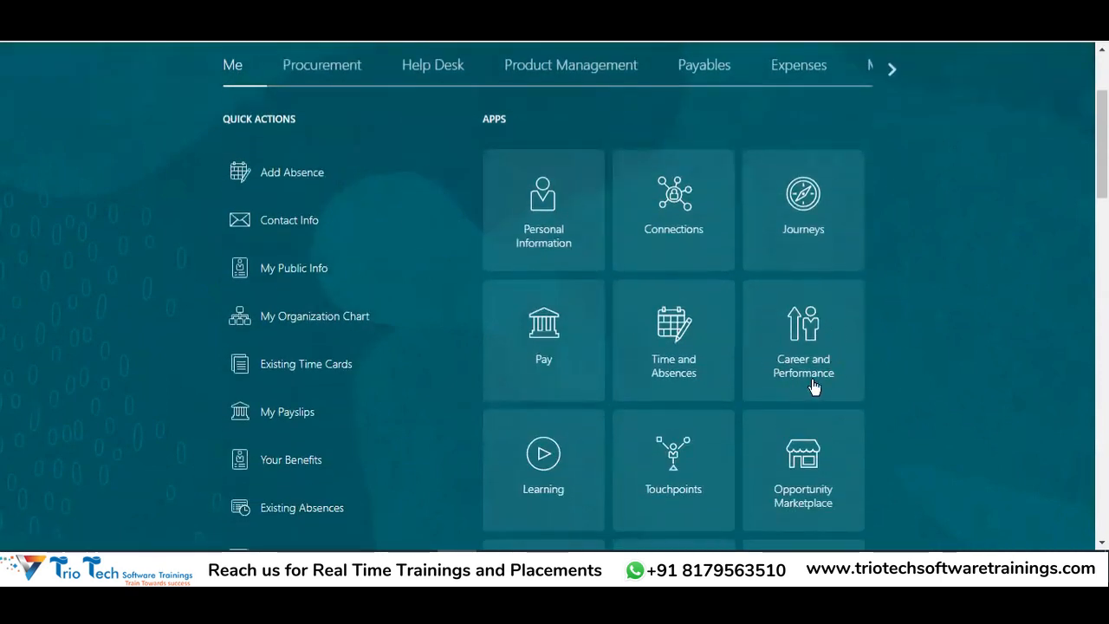
pyautogui.click(813, 386)
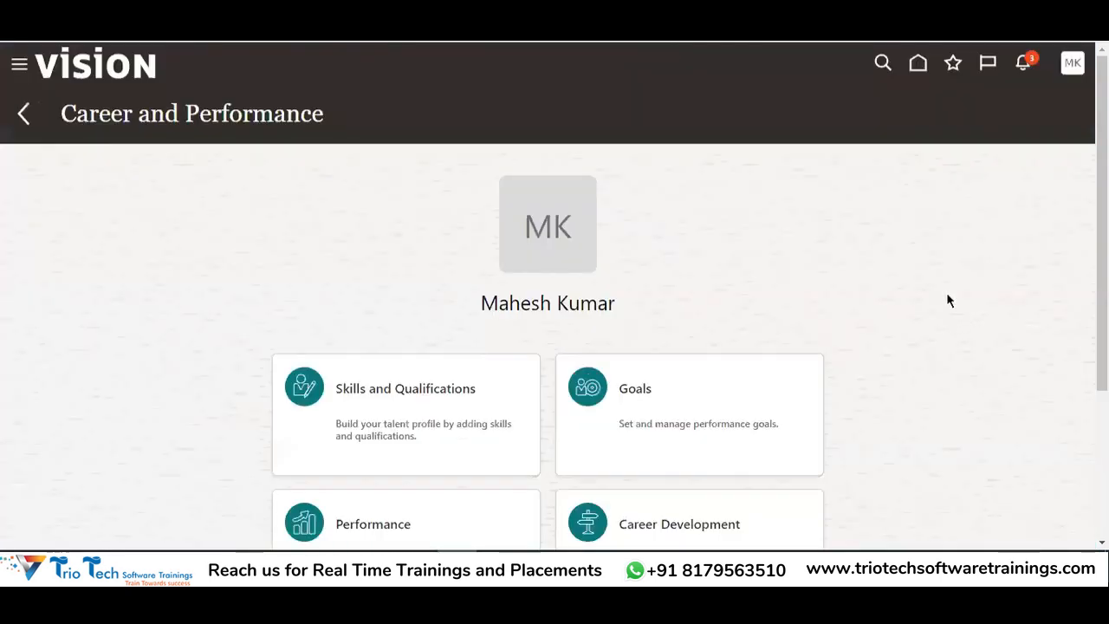
pyautogui.moveTo(108, 114); pyautogui.dragTo(753, 181)
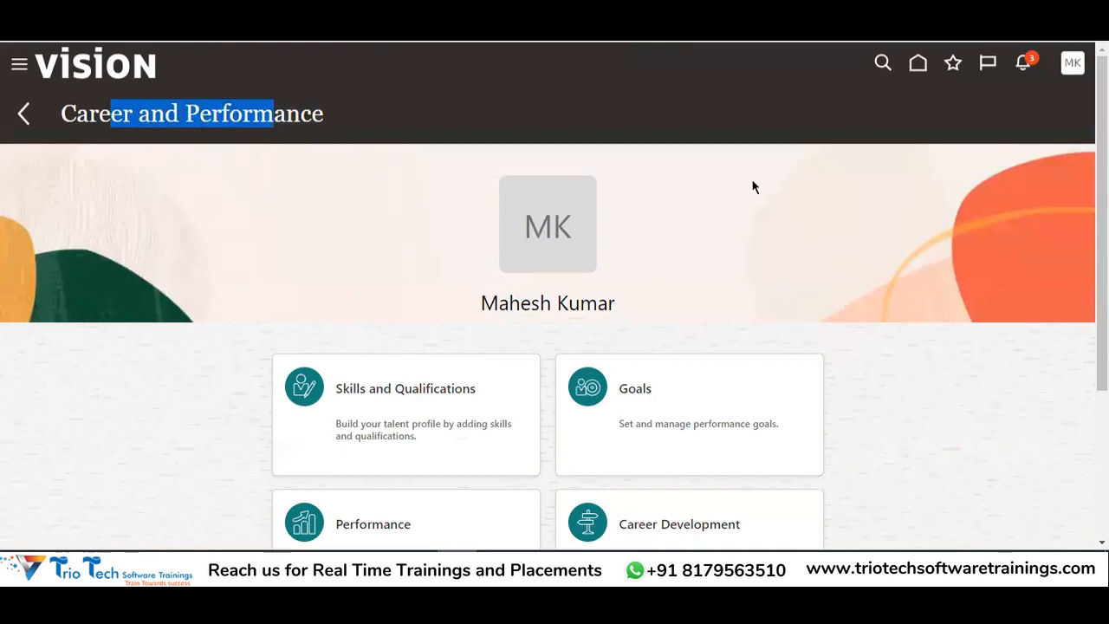
pyautogui.scroll(-2, 753, 181)
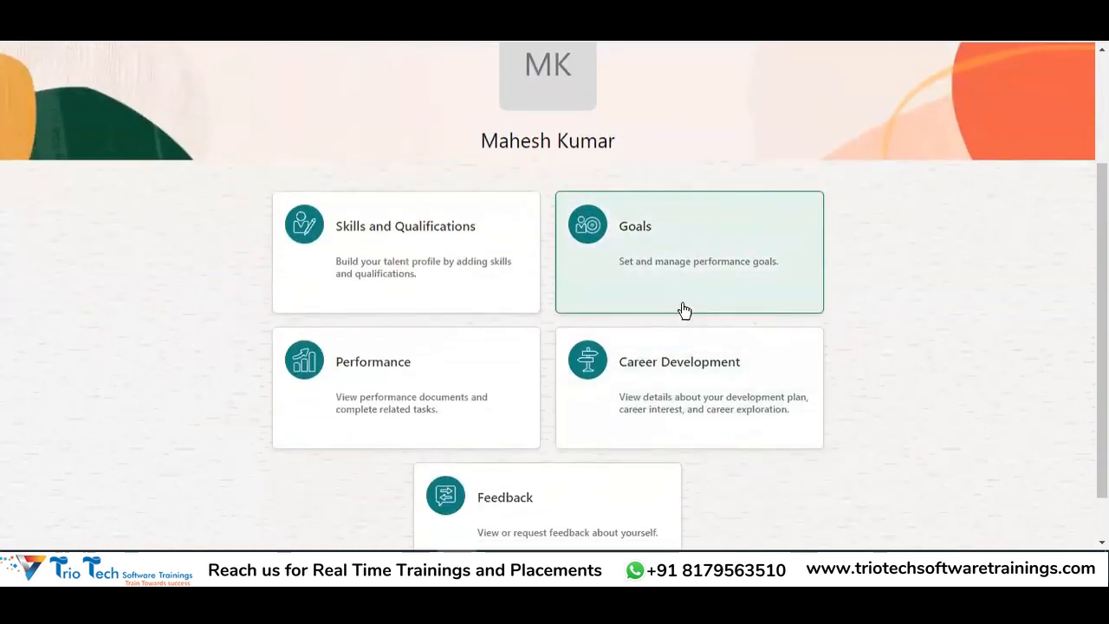
pyautogui.click(706, 260)
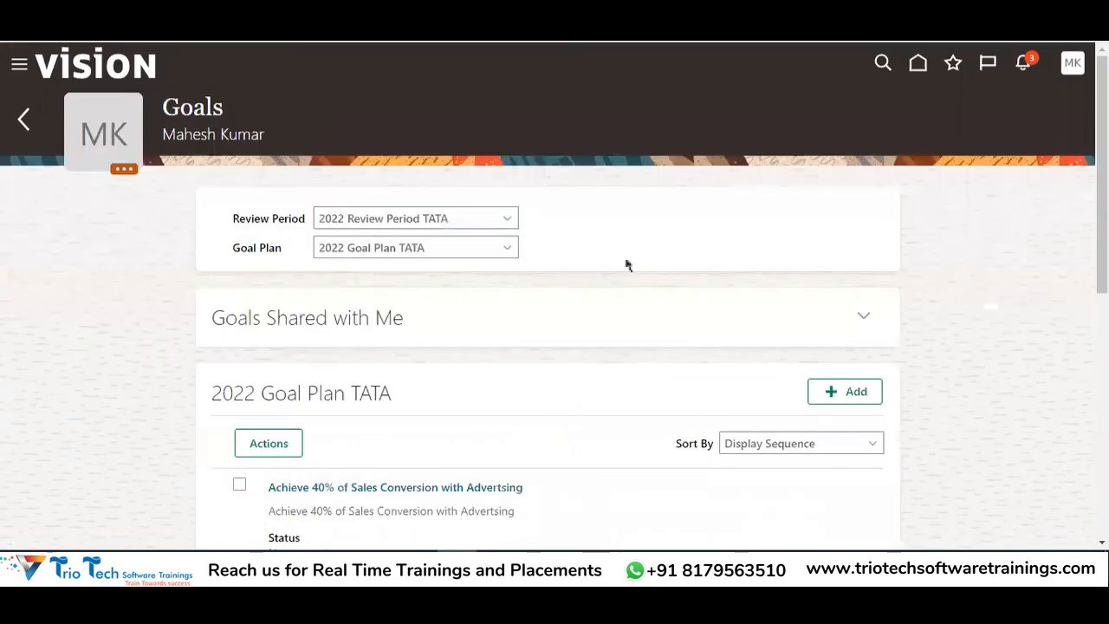
# Set Review Period to 2022 Review Period TATA and Goal Plan to 2022 Goal Plan TATA
pyautogui.doubleClick(178, 115)
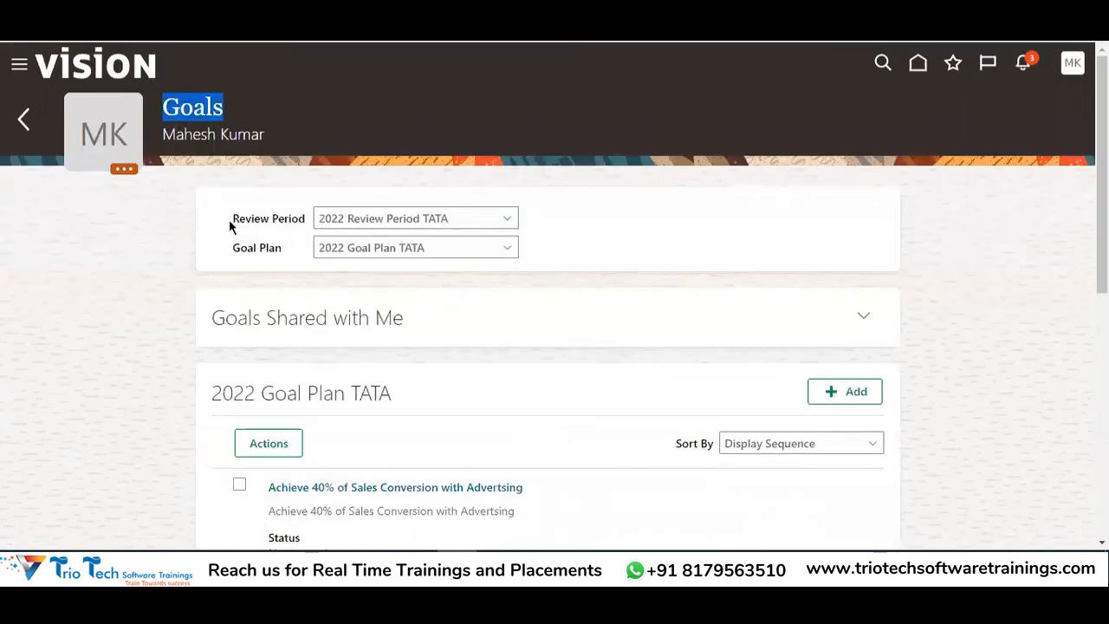
pyautogui.moveTo(232, 218); pyautogui.dragTo(364, 225)
pyautogui.click(365, 224)
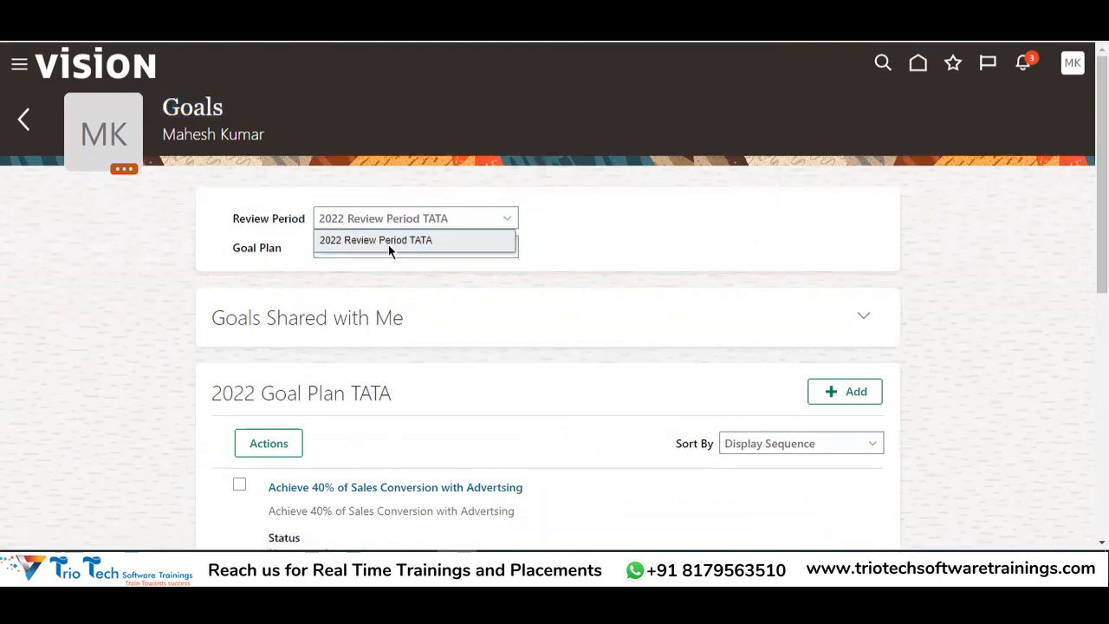
pyautogui.click(390, 245)
pyautogui.moveTo(241, 249); pyautogui.dragTo(272, 252)
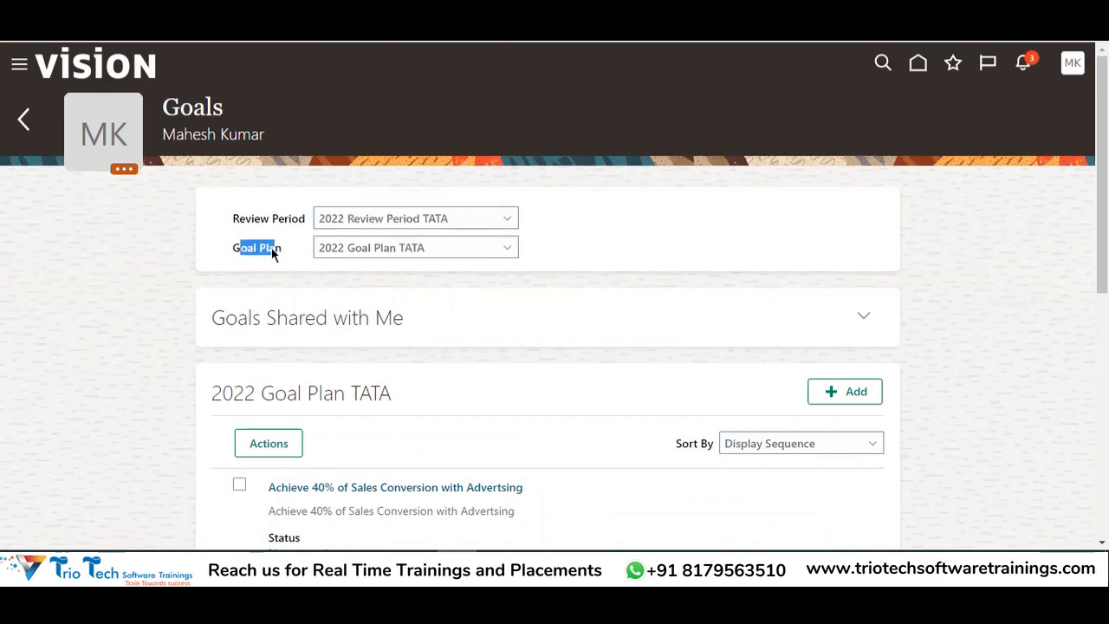
pyautogui.click(358, 252)
pyautogui.click(343, 270)
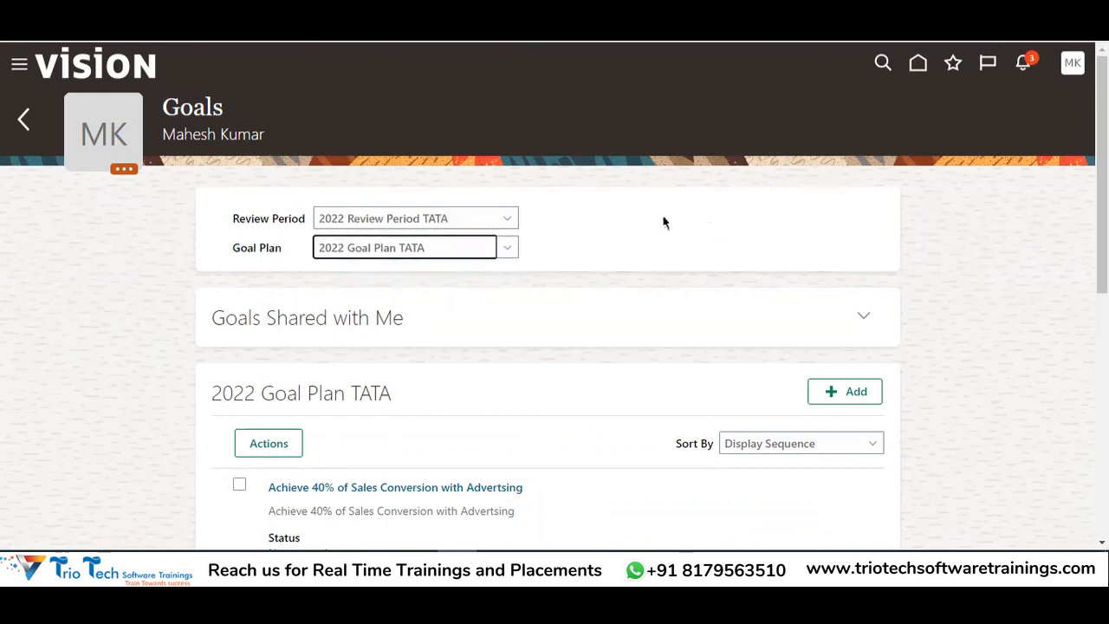
# Review the six Not started plan goals, then begin adding a new goal
pyautogui.scroll(-3, 663, 222)
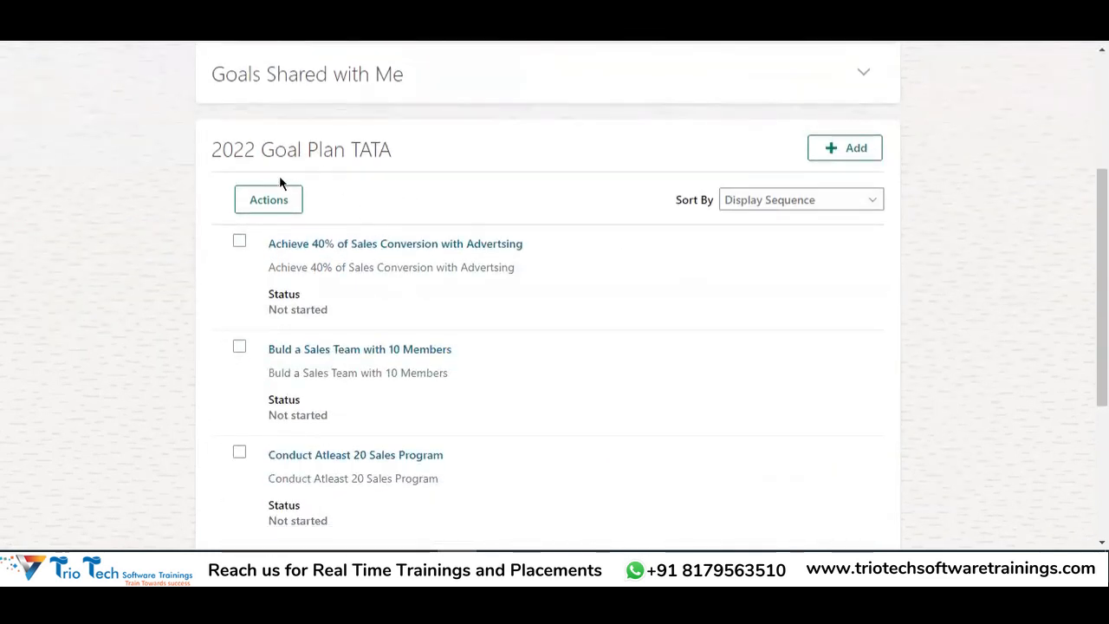
pyautogui.moveTo(215, 149); pyautogui.dragTo(460, 161)
pyautogui.scroll(-2, 403, 300)
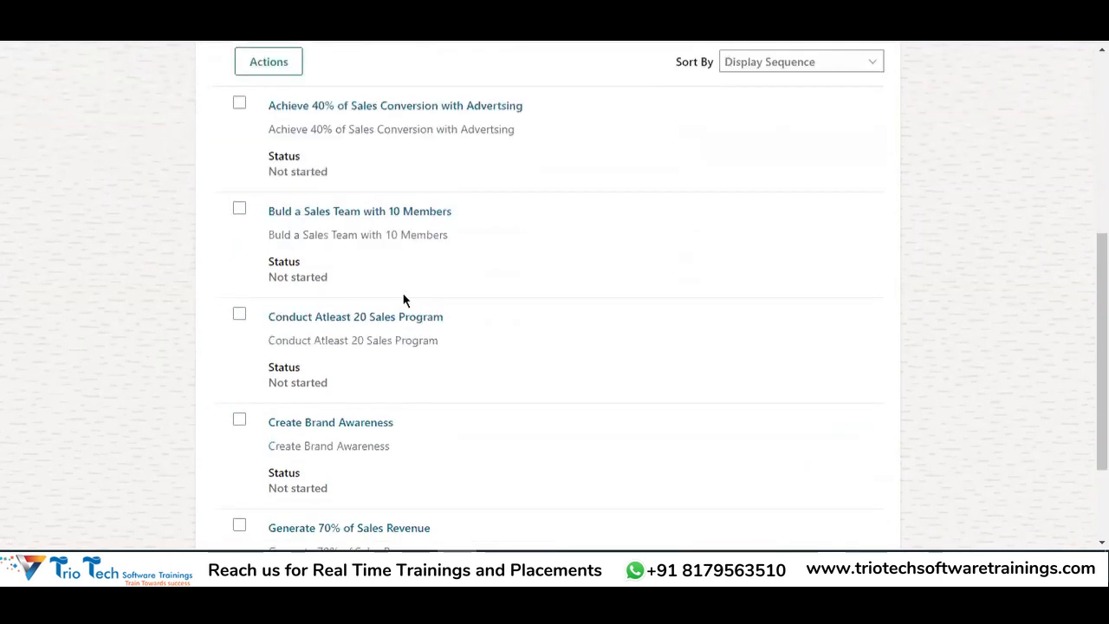
pyautogui.scroll(-1, 378, 407)
pyautogui.scroll(1, 366, 307)
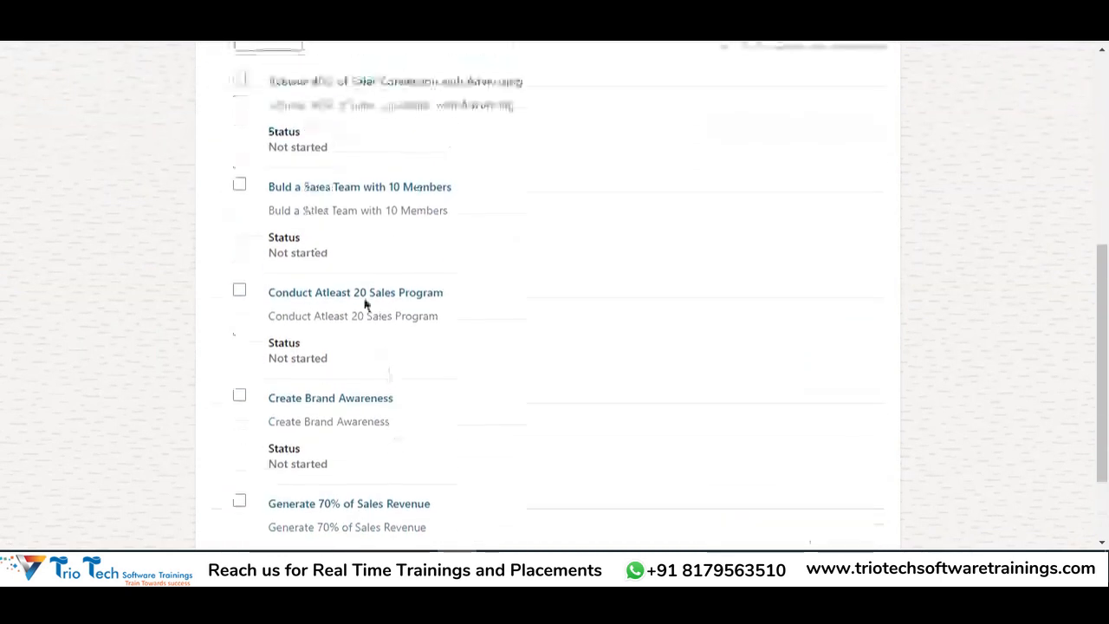
pyautogui.scroll(1, 346, 173)
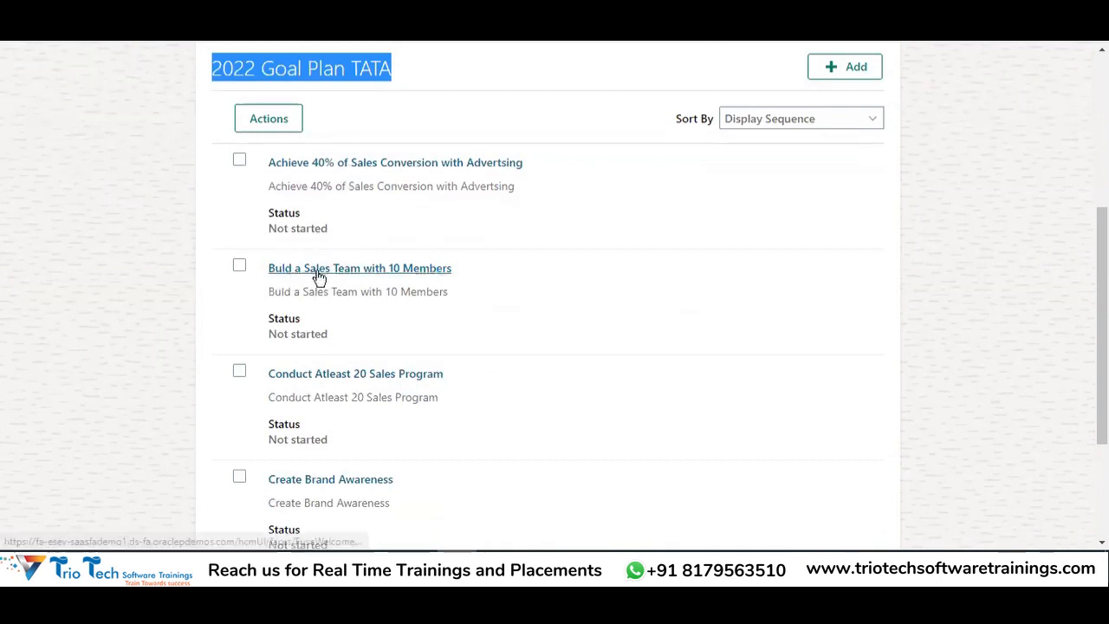
pyautogui.scroll(-2, 575, 266)
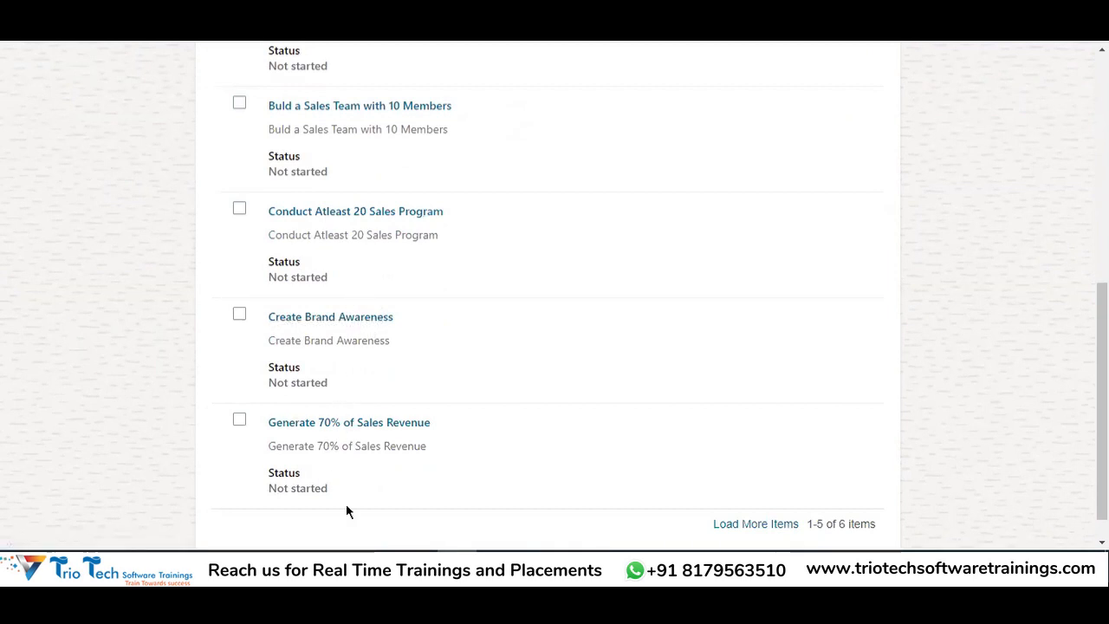
pyautogui.scroll(3, 455, 349)
pyautogui.scroll(3, 517, 375)
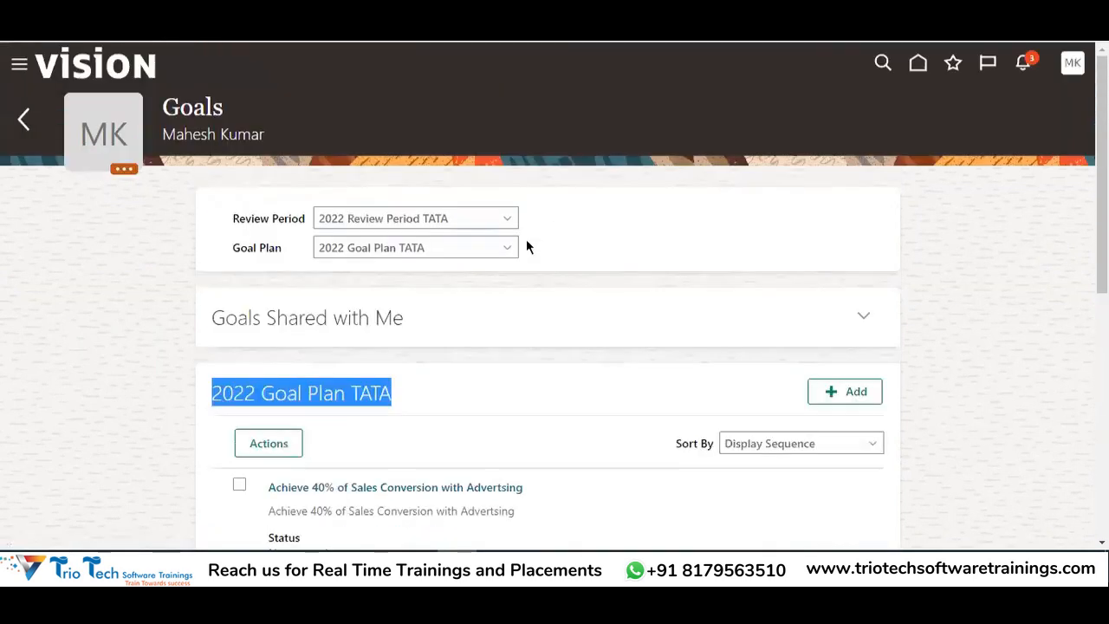
pyautogui.click(598, 253)
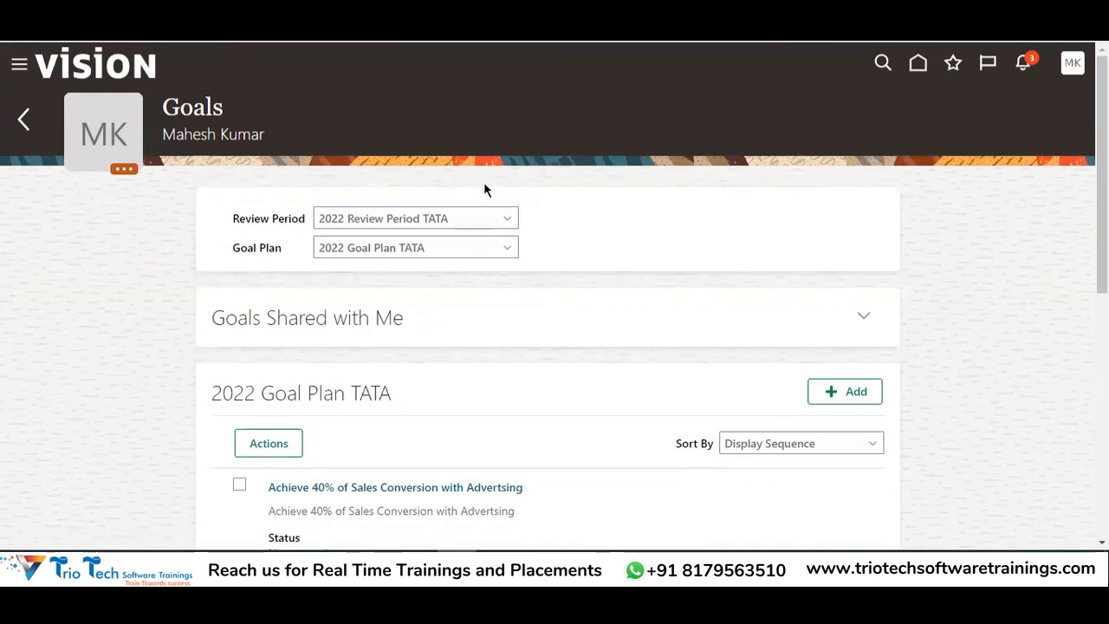
pyautogui.doubleClick(207, 137)
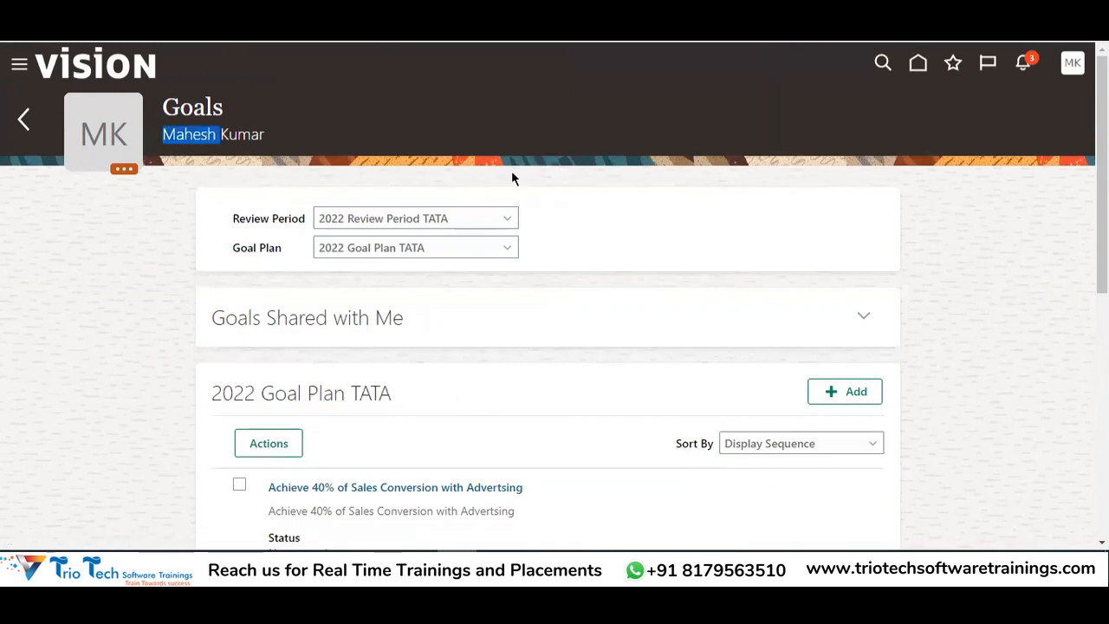
pyautogui.scroll(-1, 450, 364)
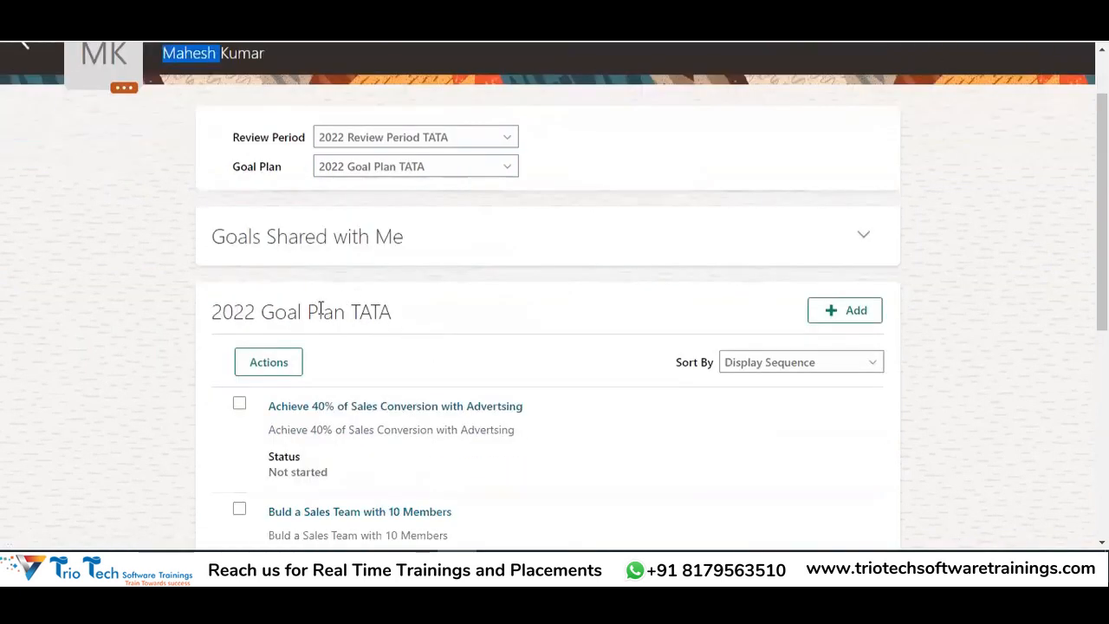
pyautogui.click(839, 309)
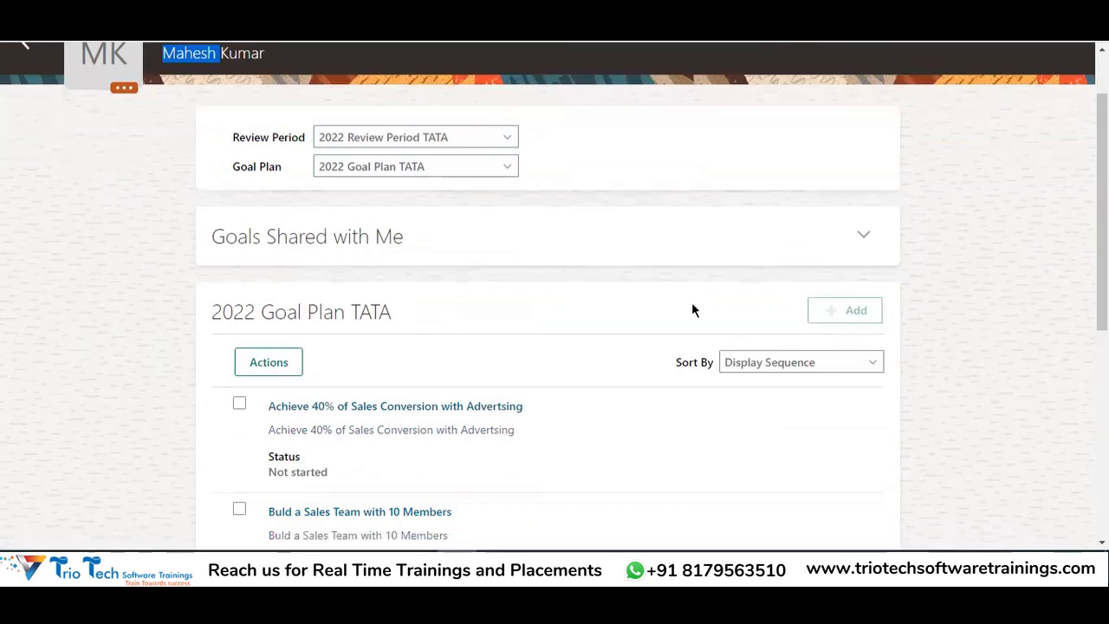
# Add the library goal '50% of Pipeline in Premium Products' as non-private and save it
pyautogui.click(450, 276)
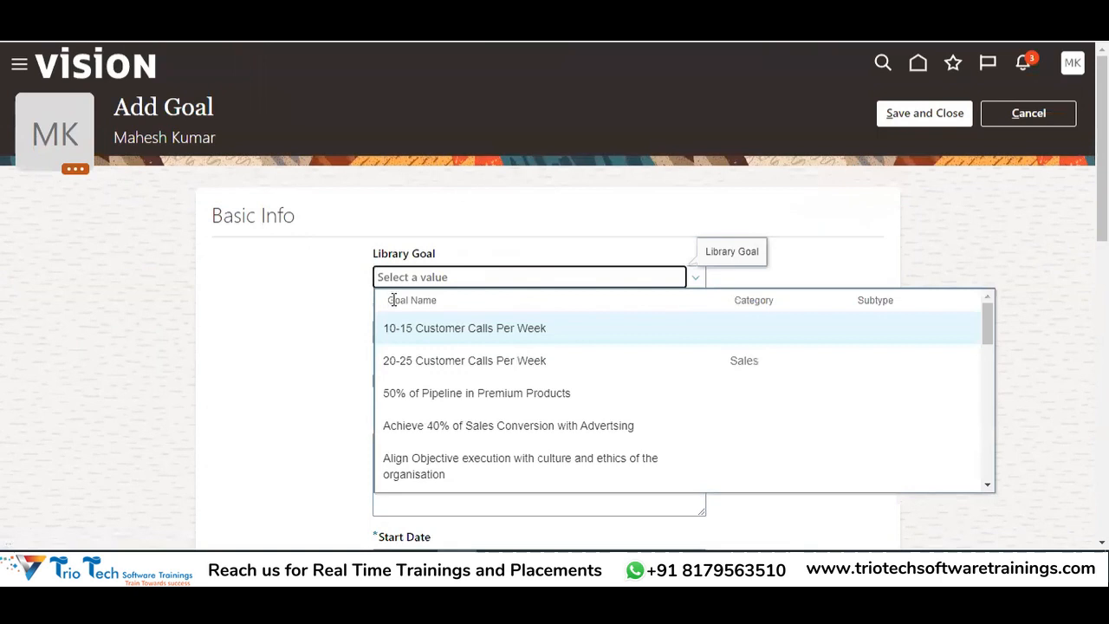
pyautogui.scroll(-3, 483, 401)
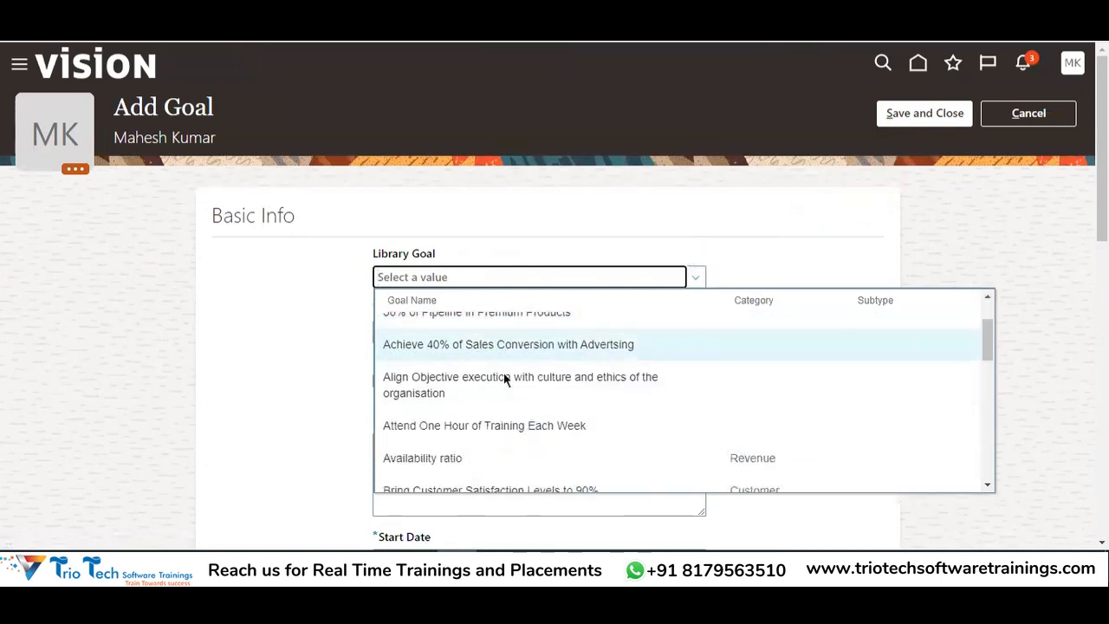
pyautogui.scroll(3, 505, 376)
pyautogui.click(485, 393)
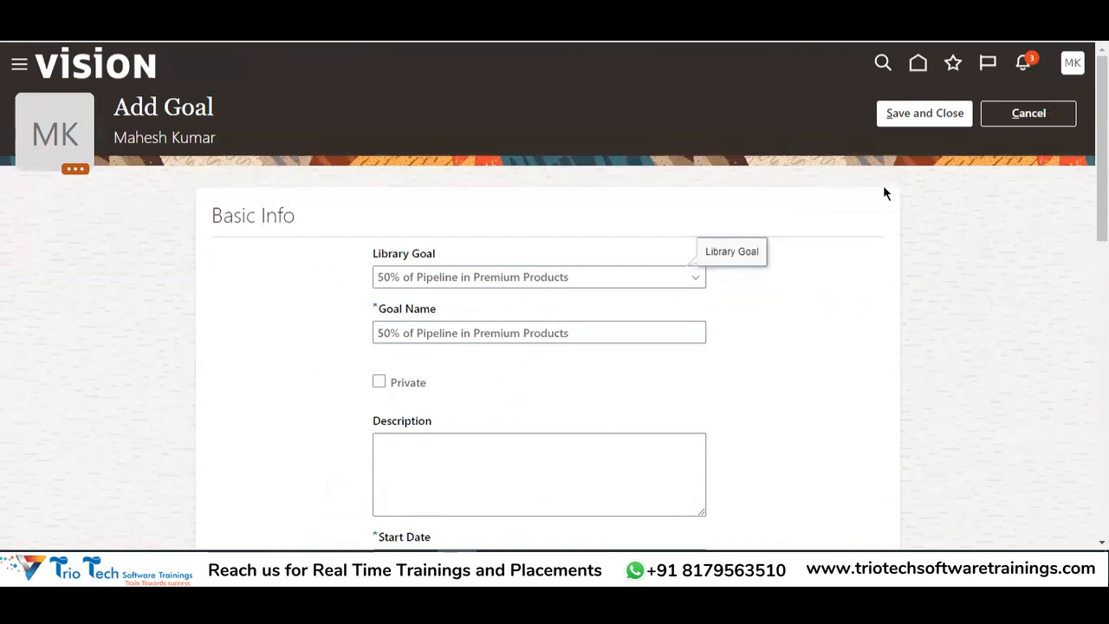
pyautogui.click(379, 382)
pyautogui.click(380, 382)
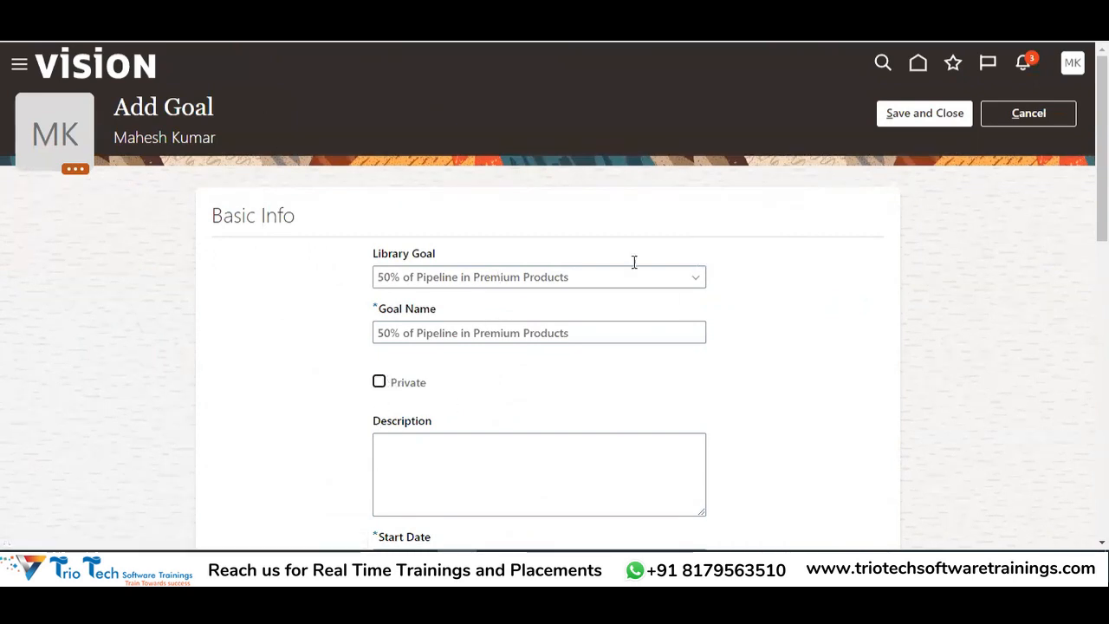
pyautogui.click(948, 113)
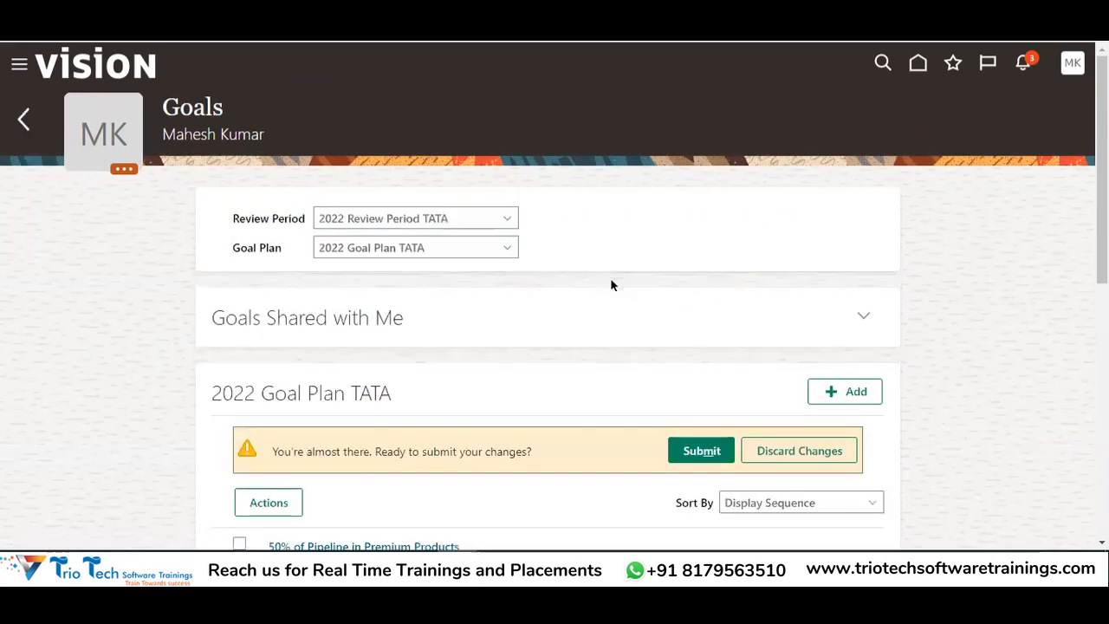
# Submit the pending goal changes for approval without comments or attachments
pyautogui.scroll(-3, 611, 285)
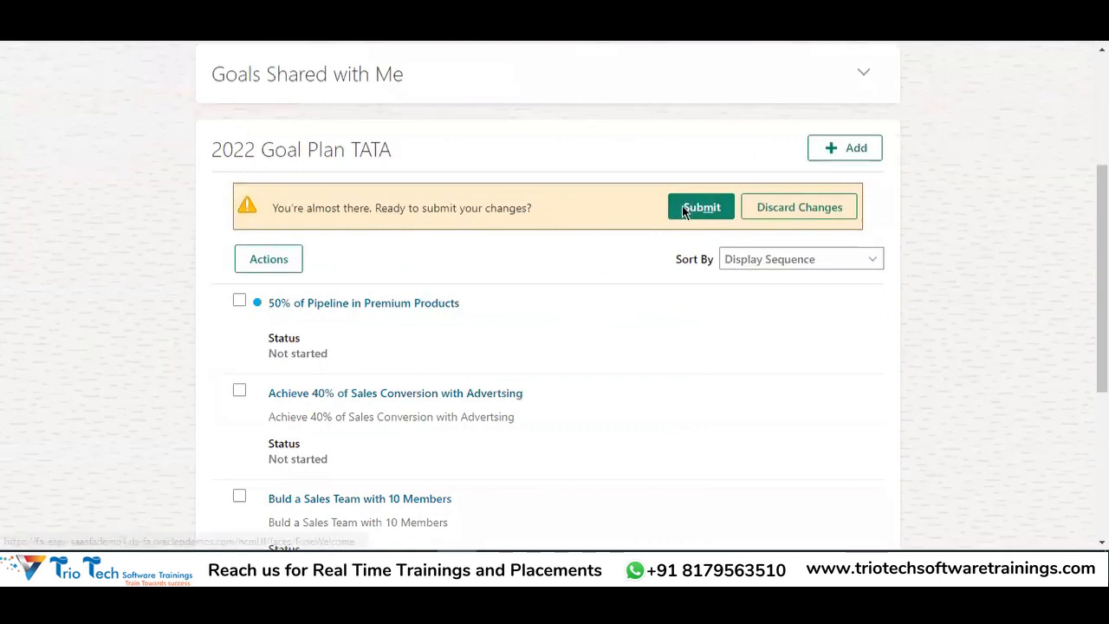
pyautogui.click(683, 211)
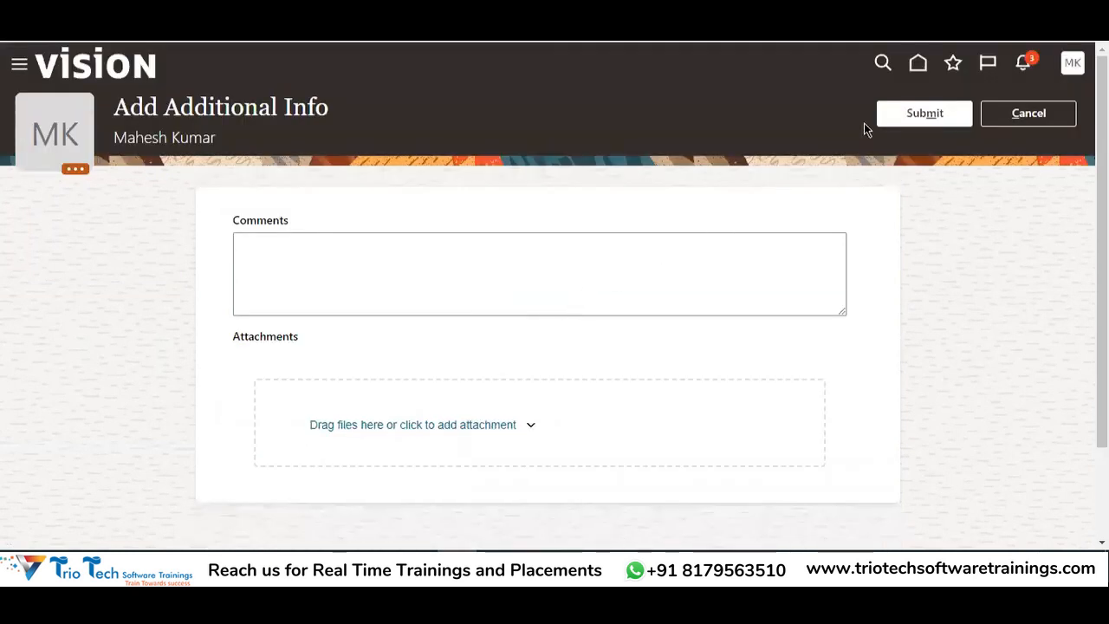
pyautogui.click(905, 114)
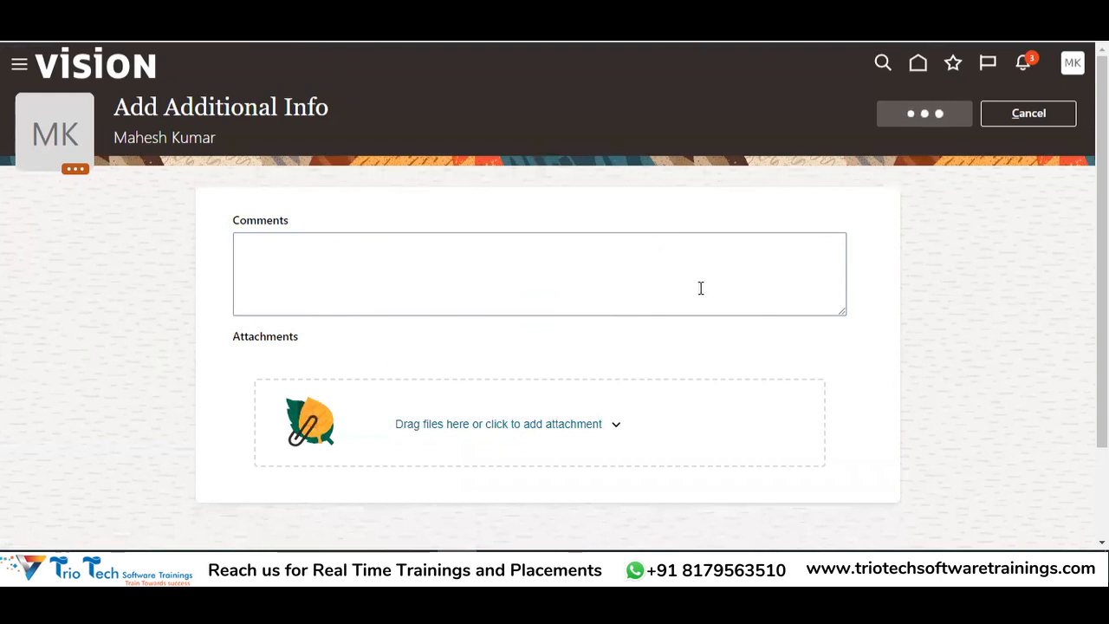
# Check the submitted-for-approval confirmation message, then bring up the notifications list
pyautogui.scroll(-2, 704, 325)
pyautogui.moveTo(400, 276); pyautogui.dragTo(545, 262)
pyautogui.click(586, 219)
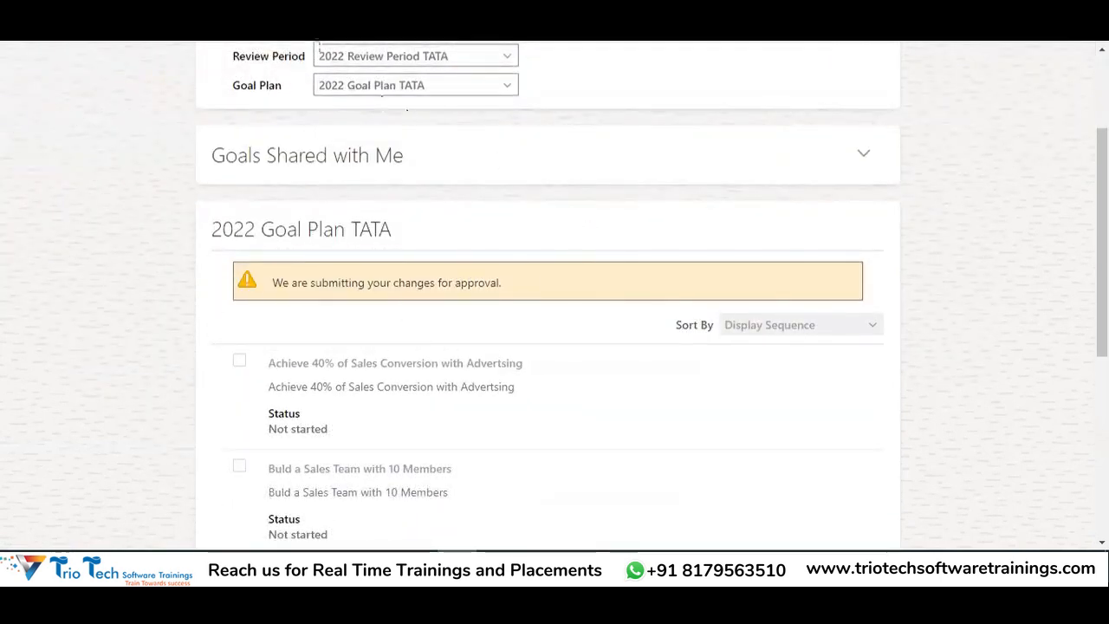
pyautogui.scroll(2, 488, 344)
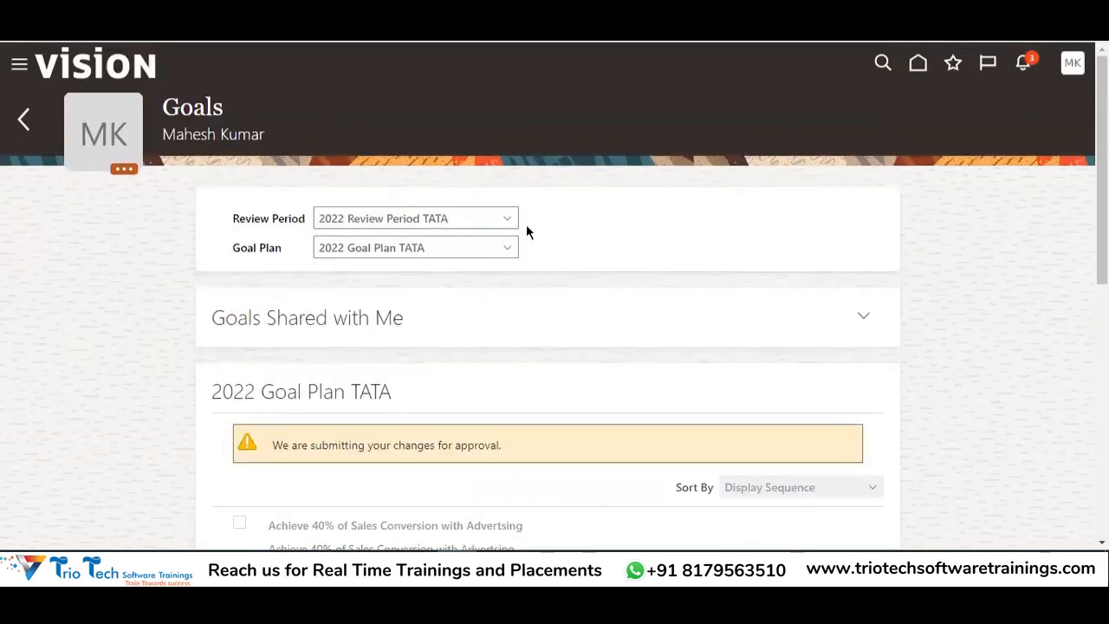
pyautogui.scroll(-6, 540, 353)
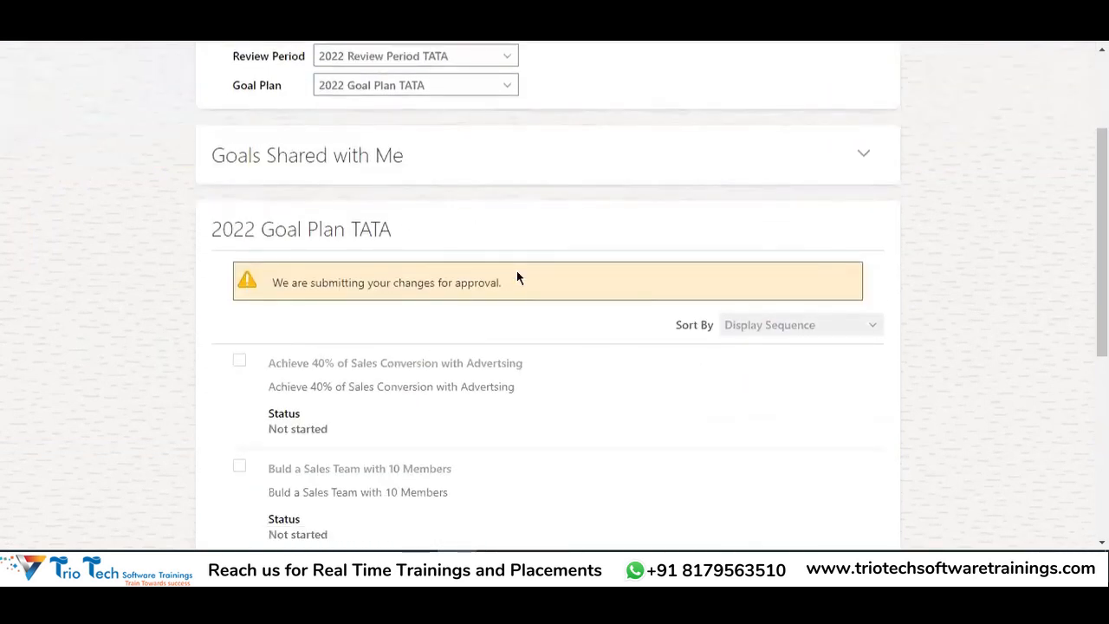
pyautogui.scroll(5, 424, 332)
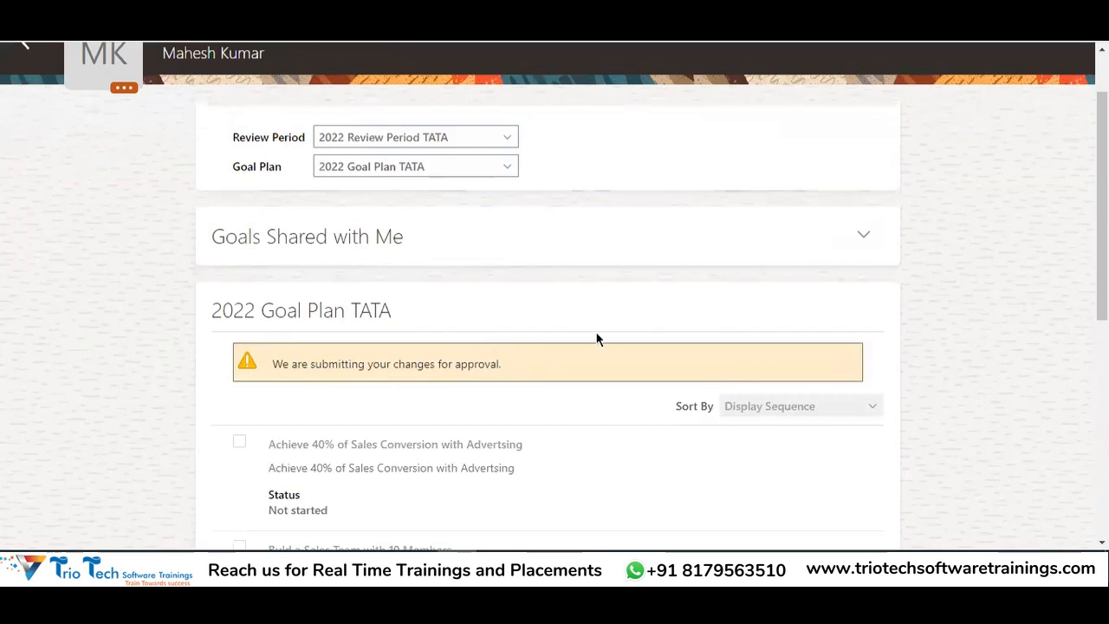
pyautogui.scroll(1, 468, 338)
pyautogui.click(1025, 62)
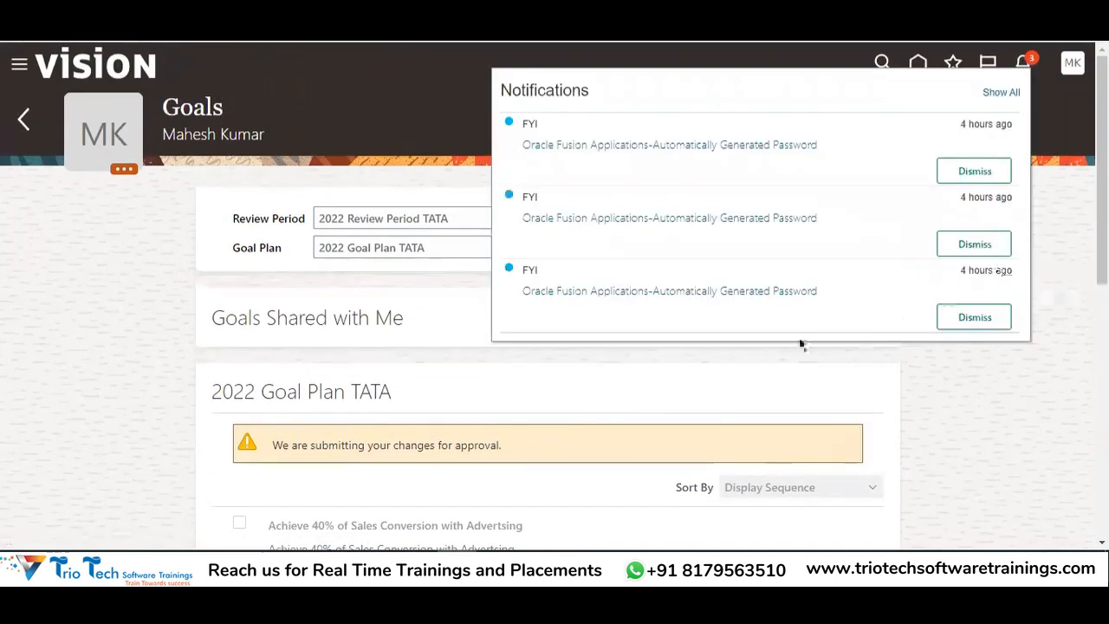
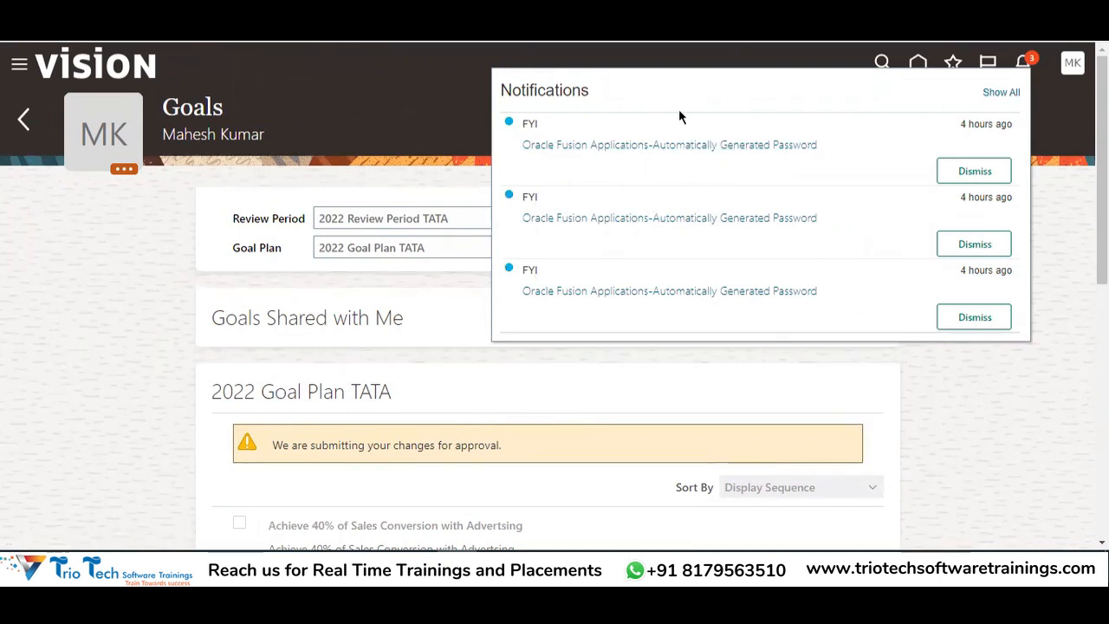
# Dismiss the notifications and scroll through the pending 2022 Goal Plan TATA goals, then go back
pyautogui.click(1011, 427)
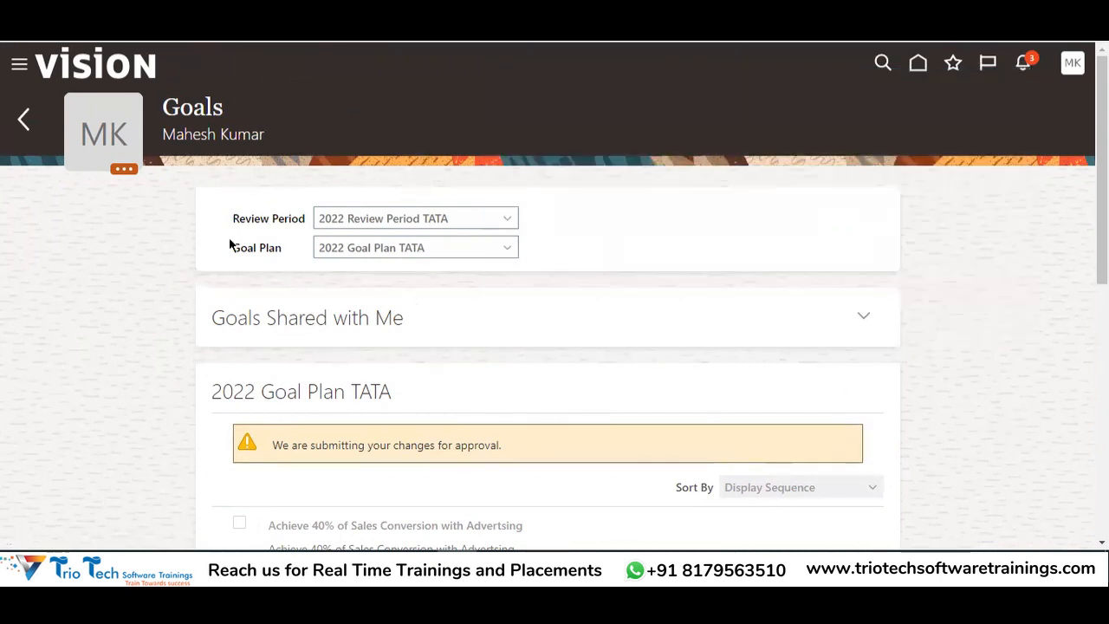
pyautogui.doubleClick(196, 101)
pyautogui.scroll(-3, 493, 186)
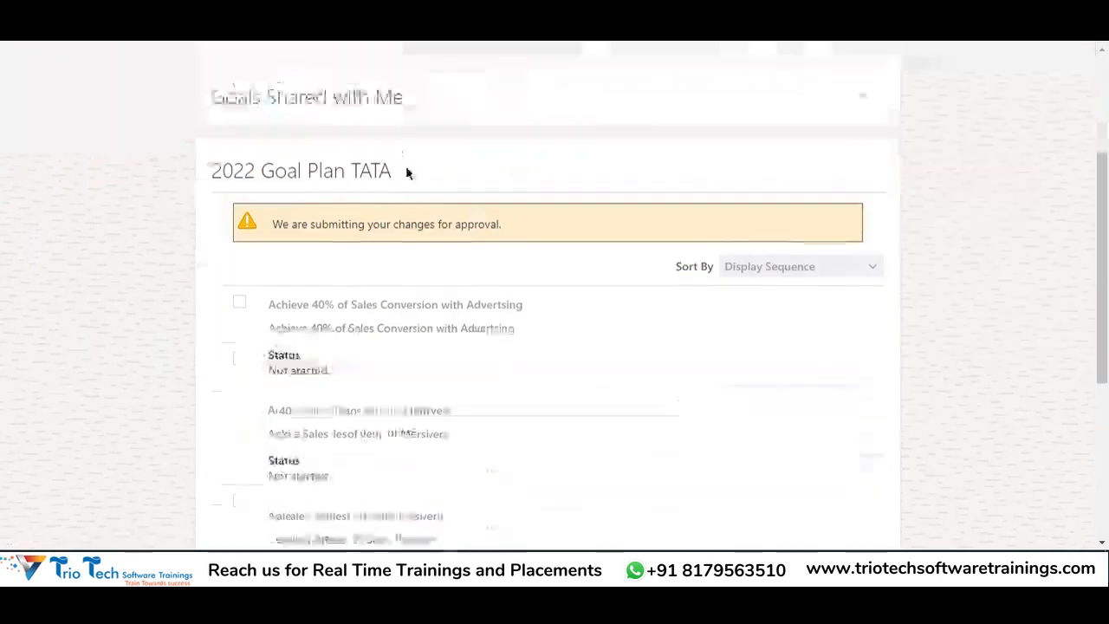
pyautogui.scroll(2, 465, 434)
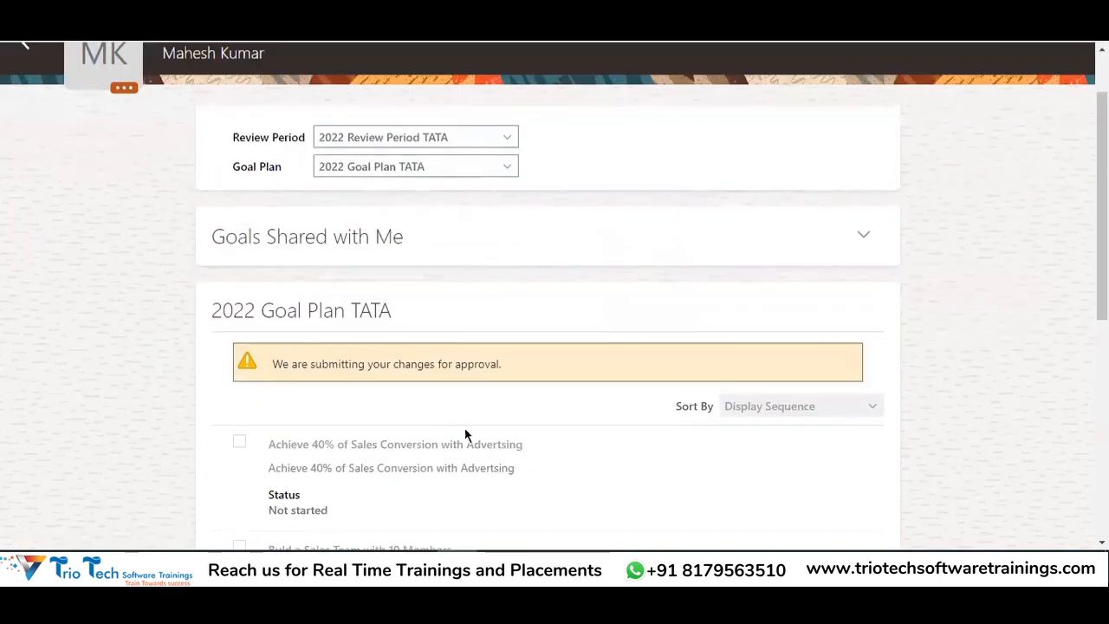
pyautogui.scroll(-2, 380, 446)
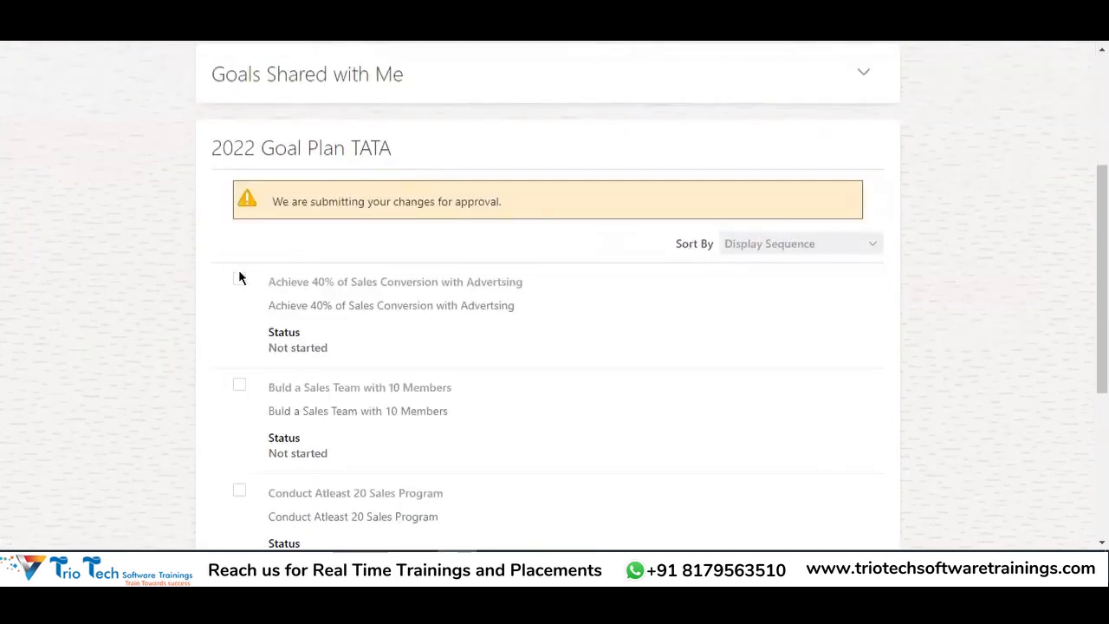
pyautogui.scroll(1, 240, 288)
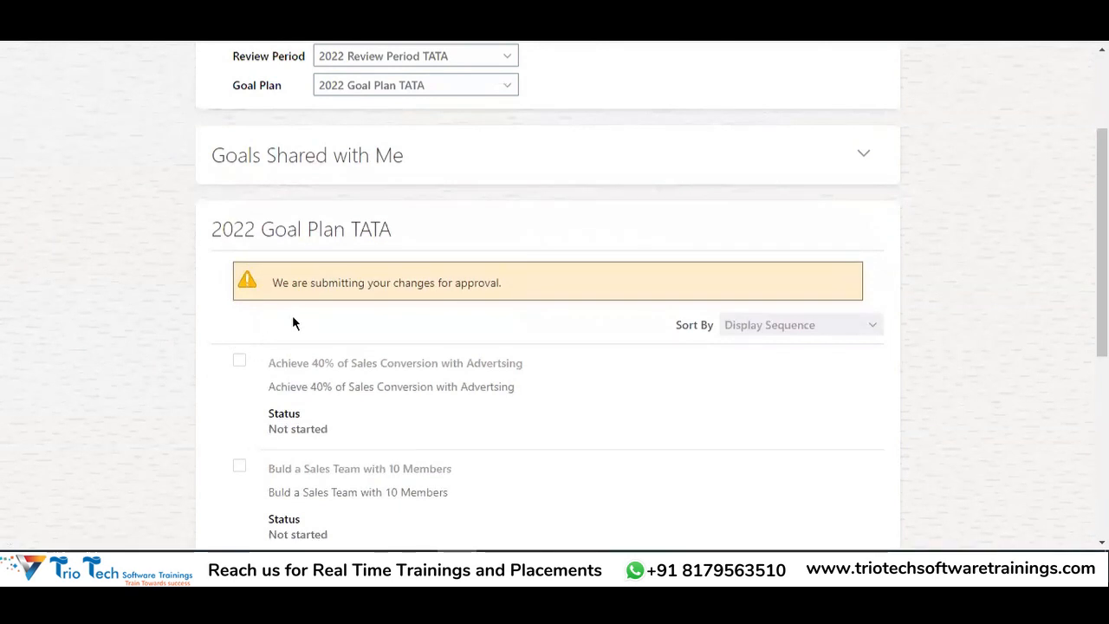
pyautogui.scroll(-1, 293, 346)
pyautogui.scroll(-2, 381, 356)
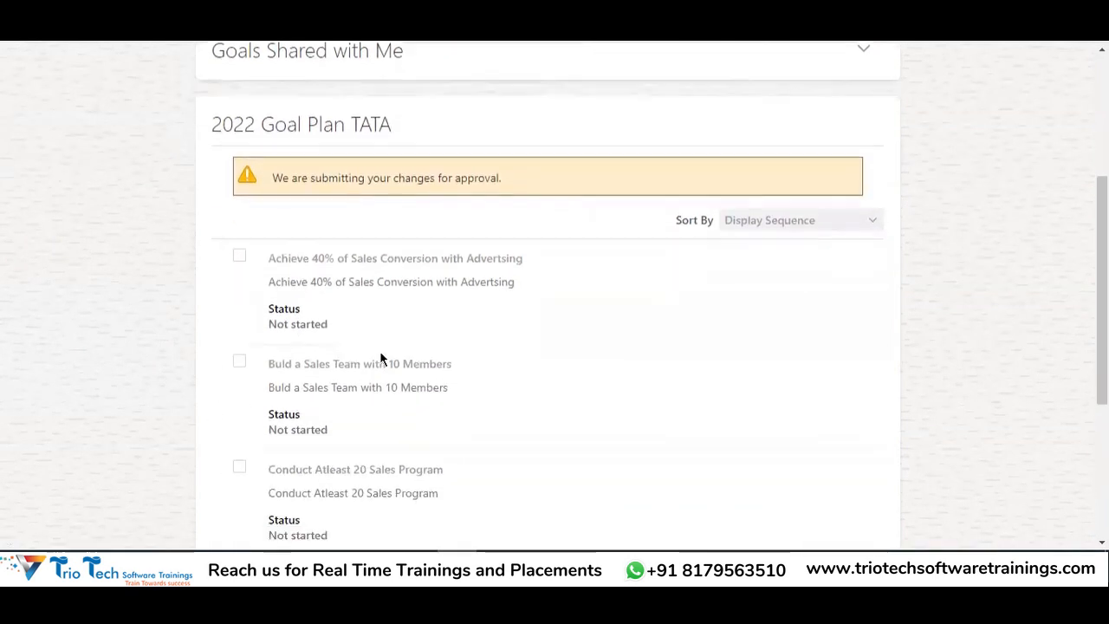
pyautogui.scroll(4, 351, 347)
pyautogui.scroll(1, 342, 338)
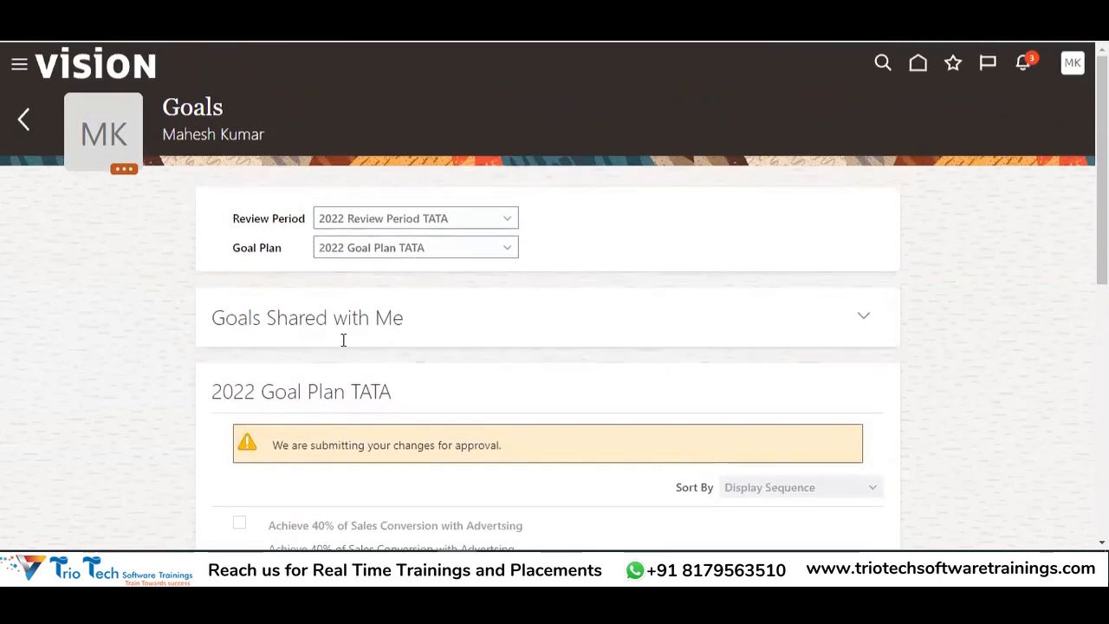
pyautogui.scroll(-6, 510, 262)
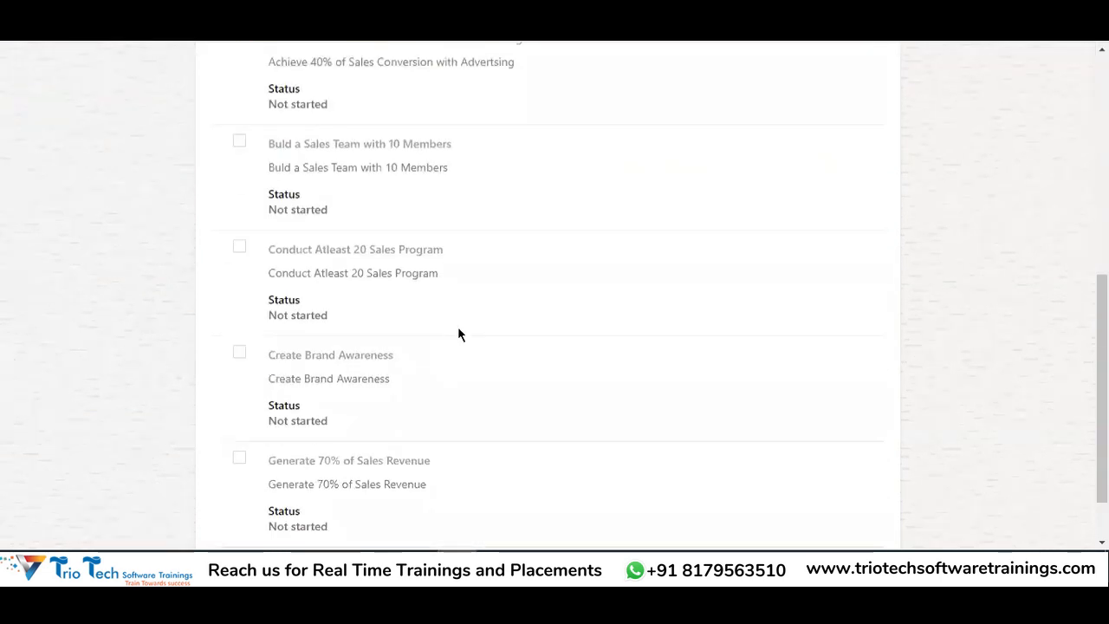
pyautogui.scroll(4, 381, 324)
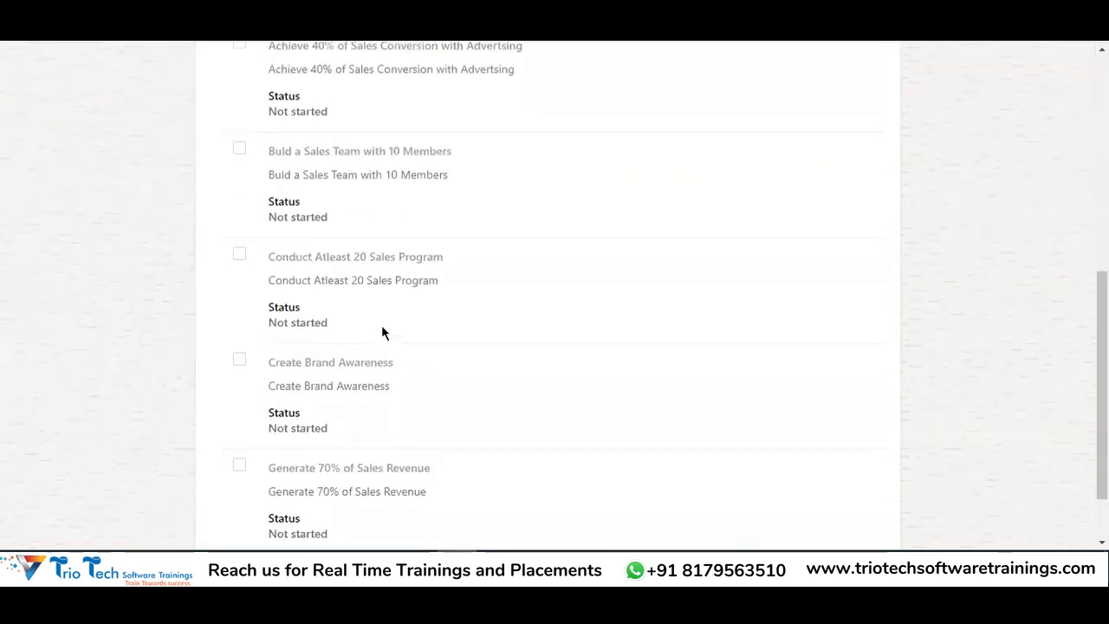
pyautogui.scroll(2, 421, 328)
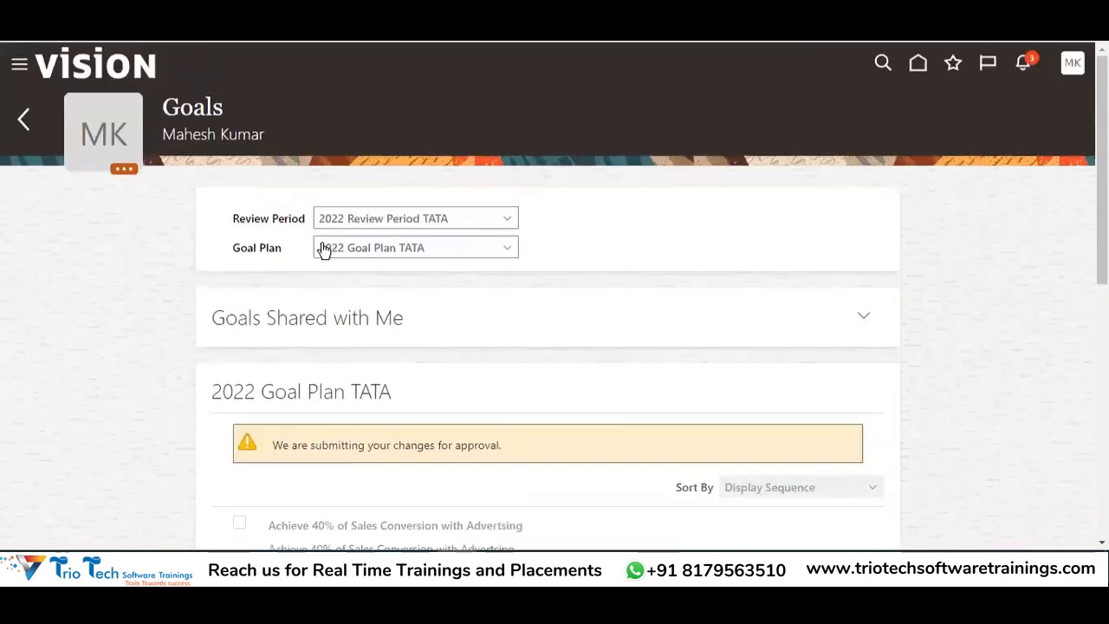
pyautogui.click(24, 119)
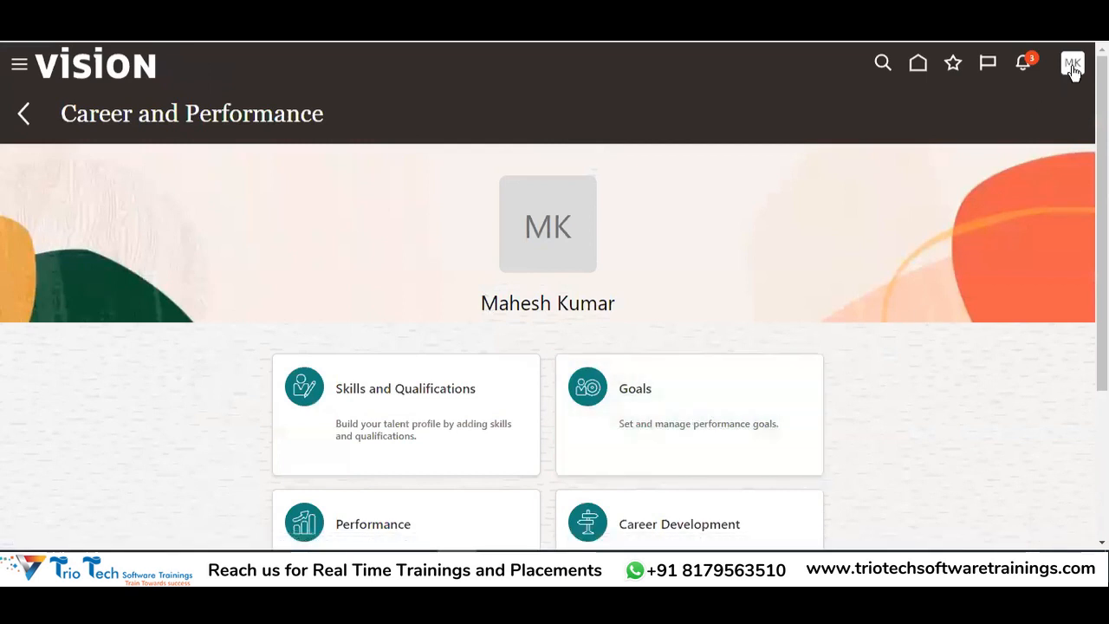
# Return to the home page and open the account menu to sign out
pyautogui.click(916, 73)
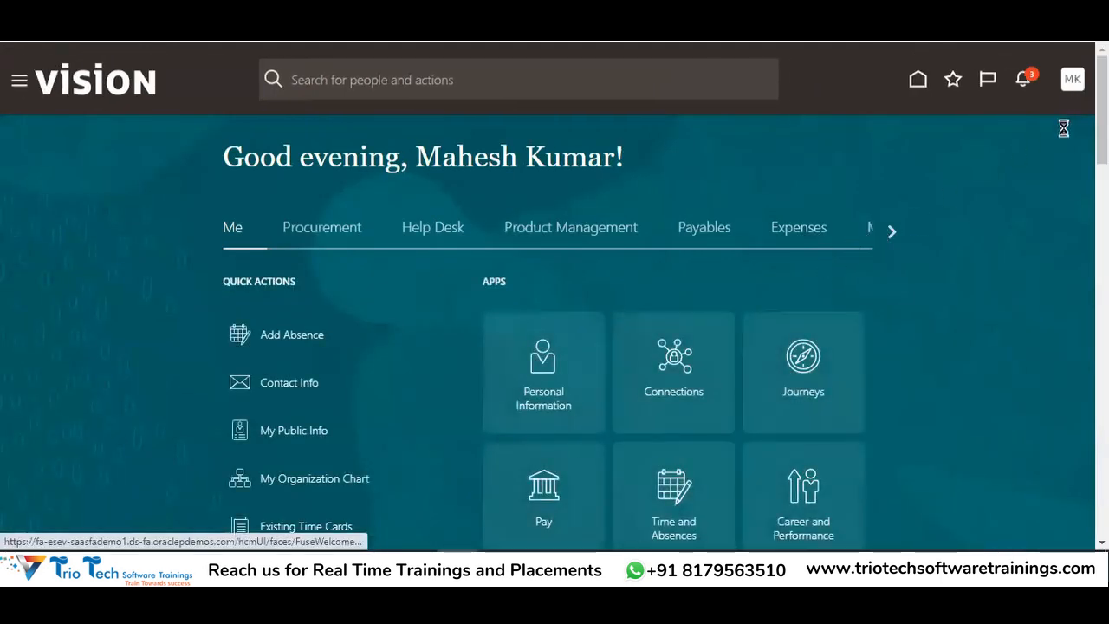
pyautogui.click(1071, 78)
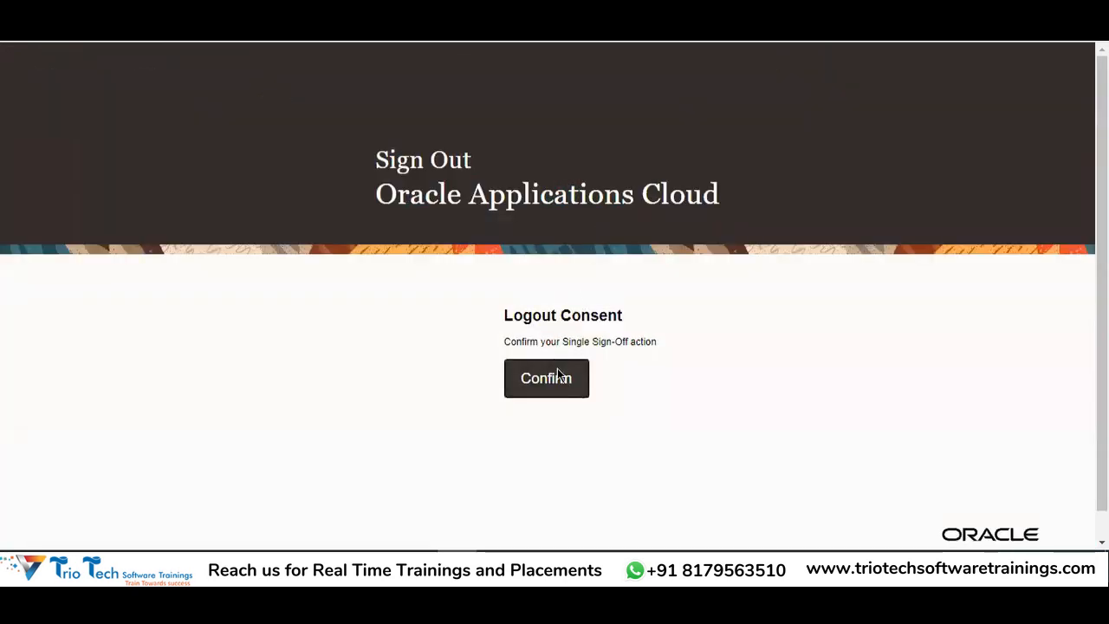
# Confirm the logout, then sign back in using the manager's saved login
pyautogui.click(557, 368)
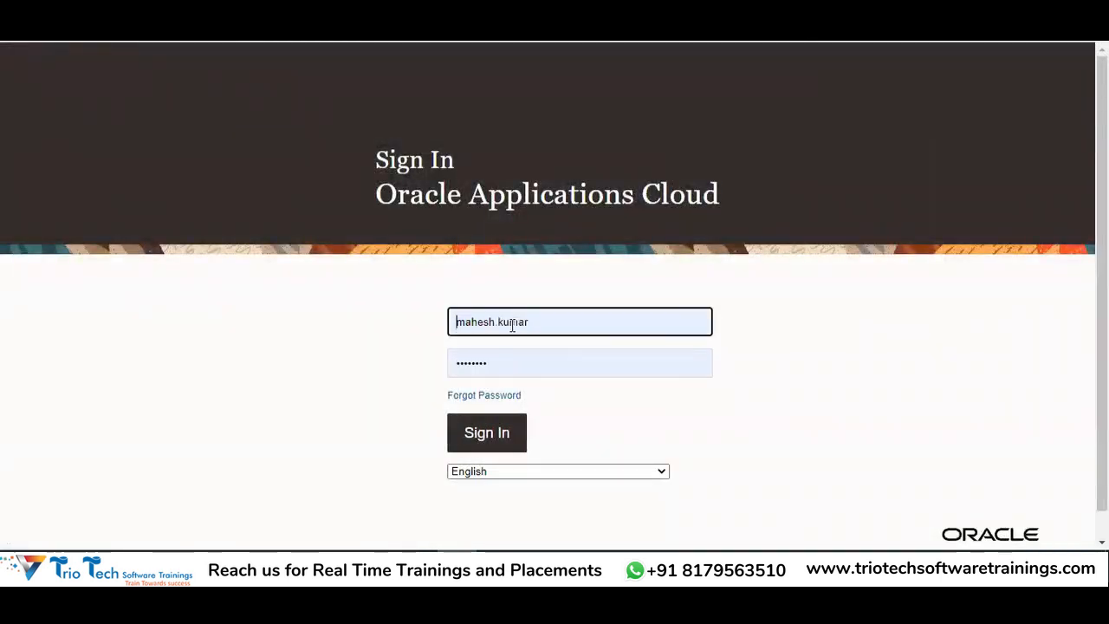
pyautogui.doubleClick(557, 314)
pyautogui.write('curt')
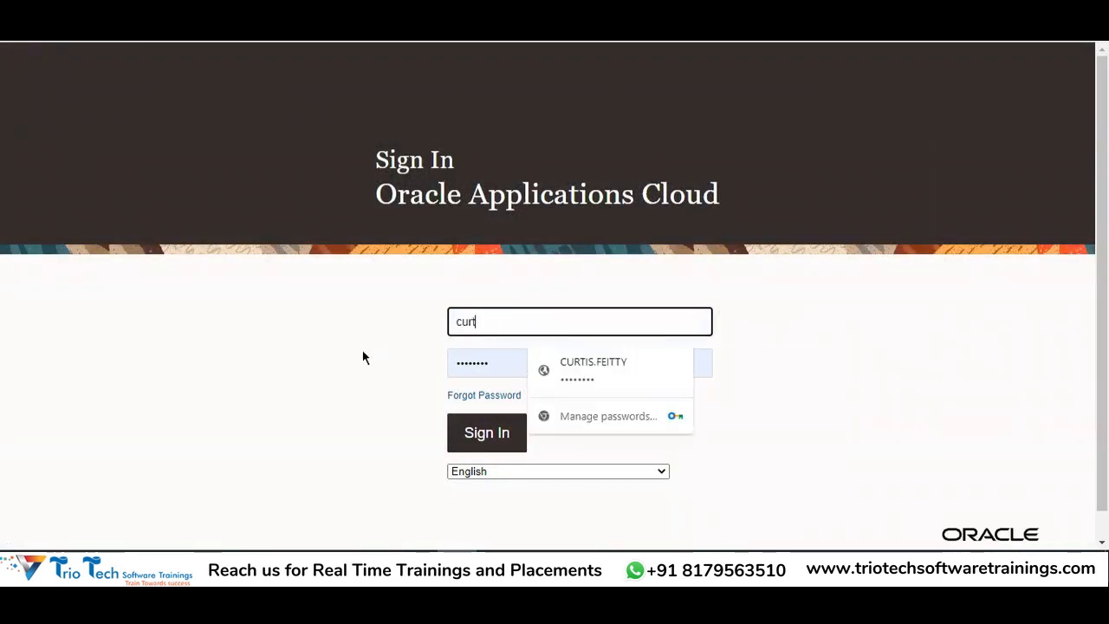
pyautogui.click(673, 362)
pyautogui.click(509, 420)
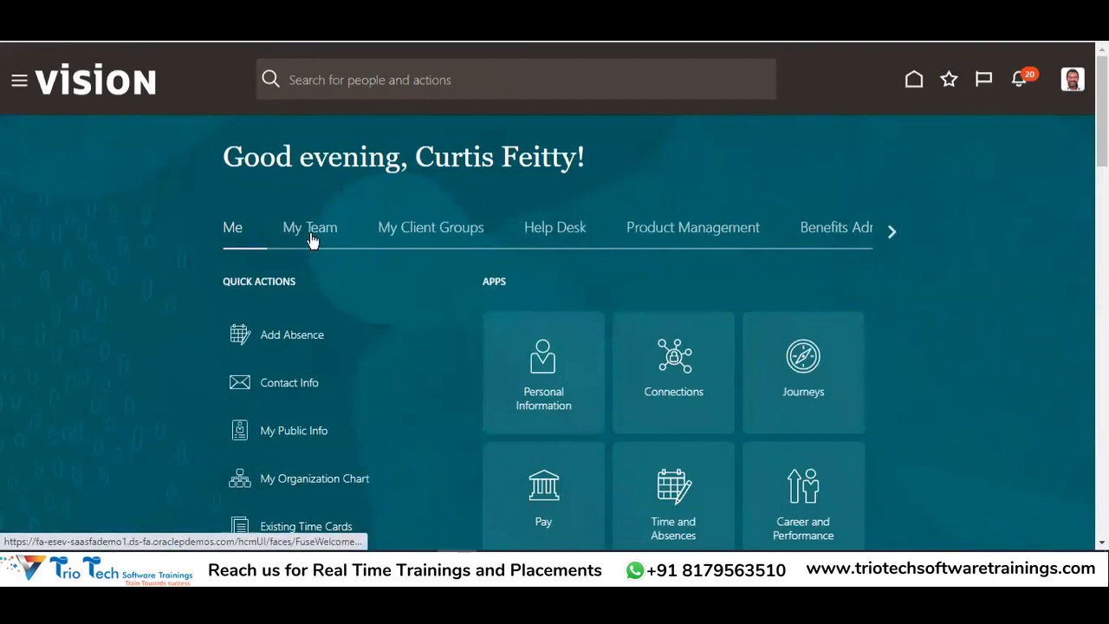
# Open the My Team home tab and its My Team app to view the team overview
pyautogui.moveTo(422, 157); pyautogui.dragTo(585, 156)
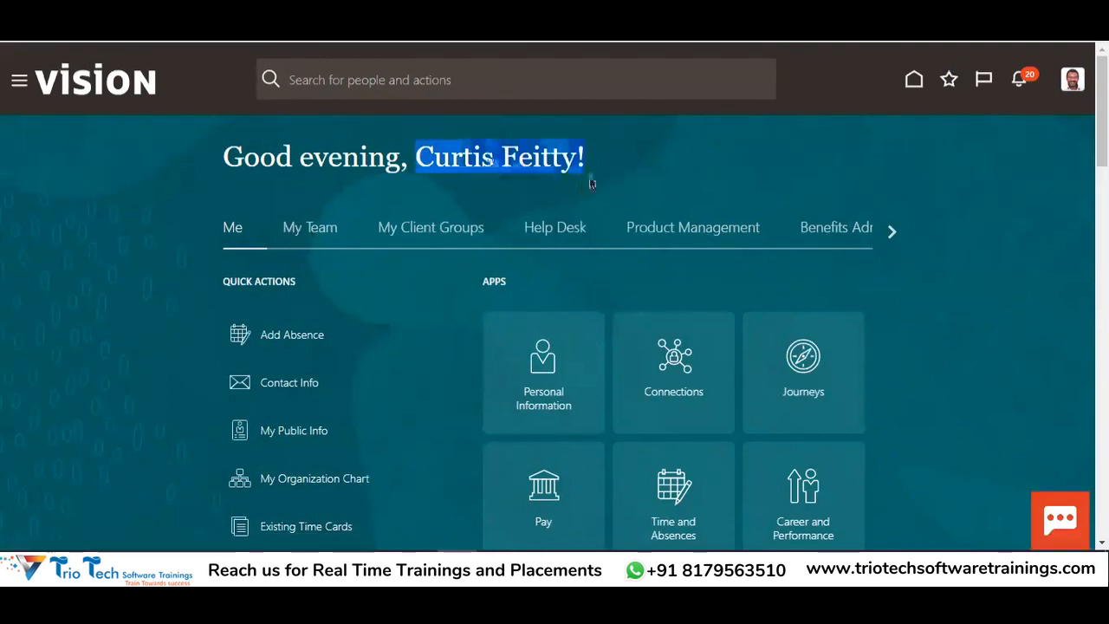
pyautogui.click(304, 228)
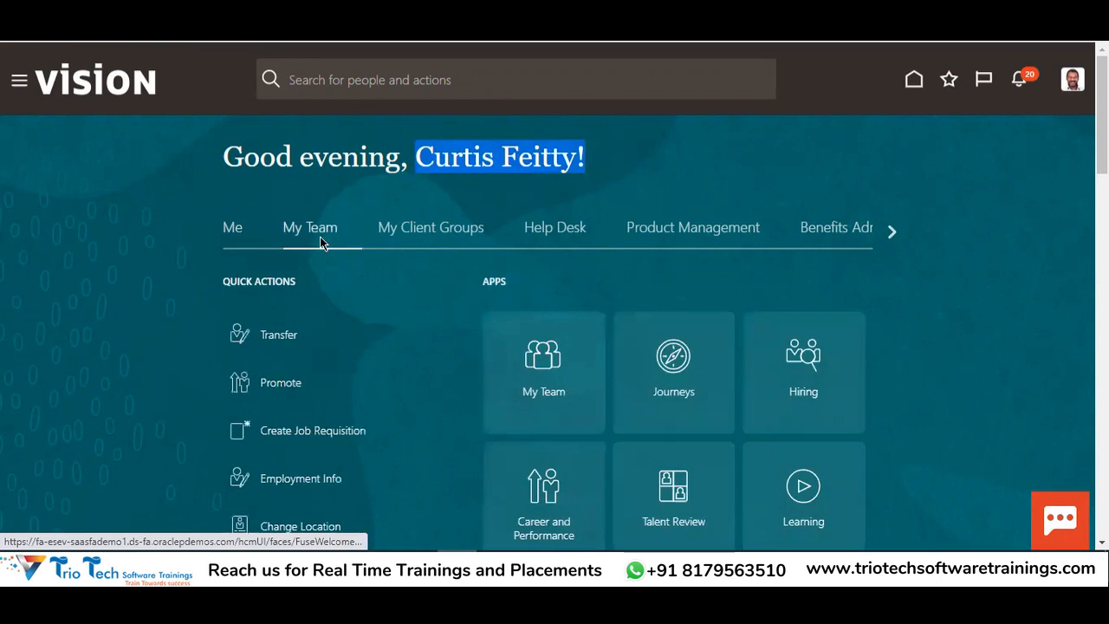
pyautogui.scroll(-2, 840, 260)
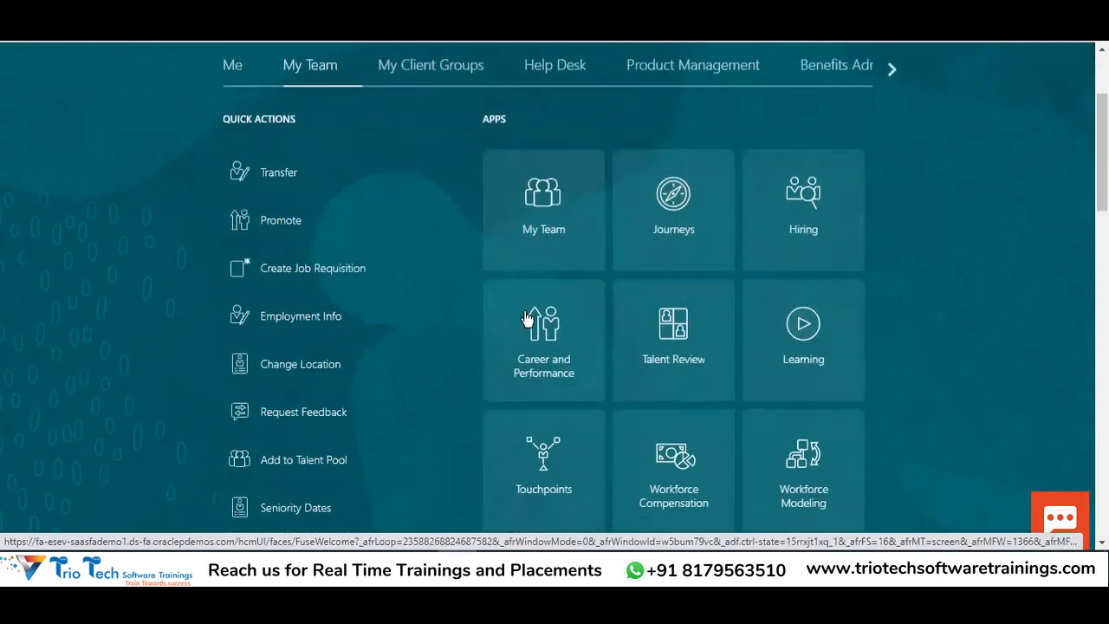
pyautogui.click(537, 246)
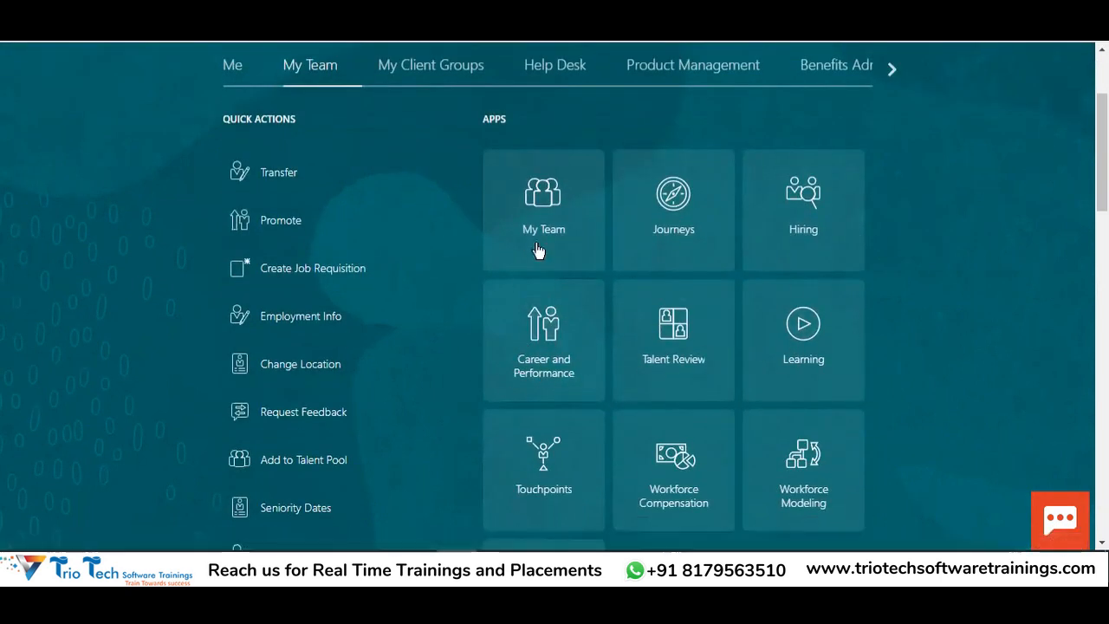
pyautogui.scroll(1, 998, 346)
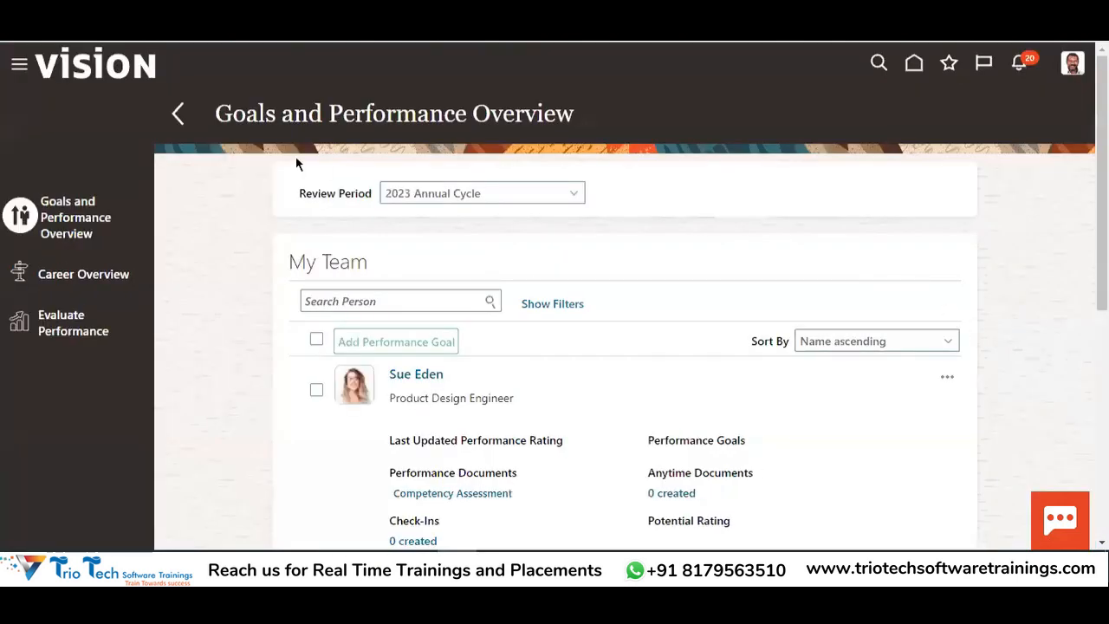
# Switch the review period to 2022 Review Period TATA and scroll the four team members
pyautogui.click(420, 198)
pyautogui.scroll(-1, 459, 286)
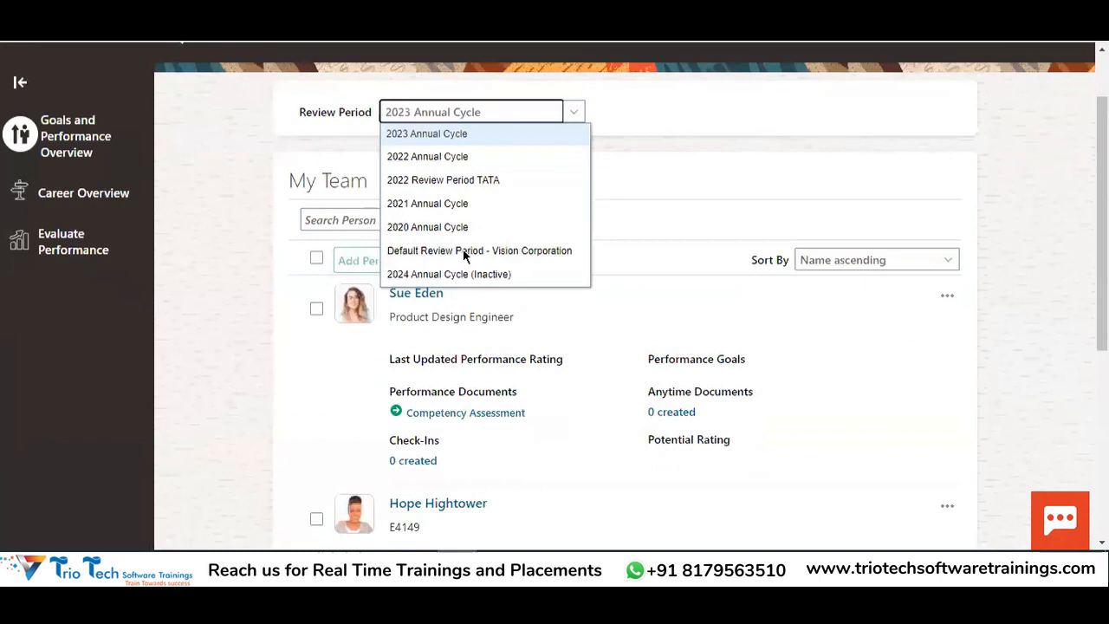
pyautogui.click(449, 181)
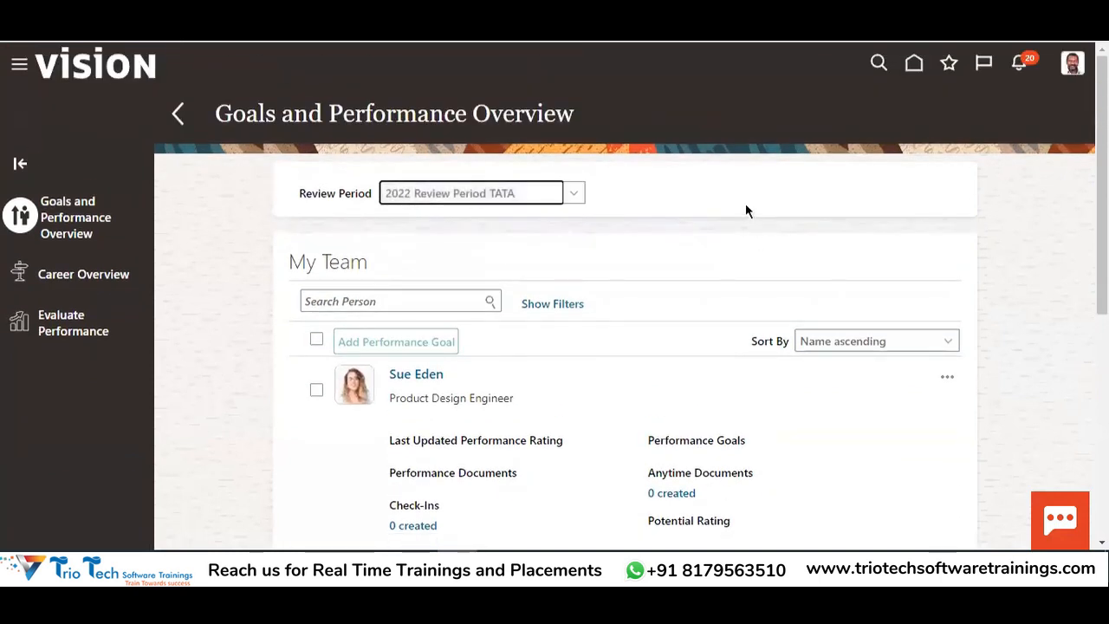
pyautogui.scroll(-3, 753, 208)
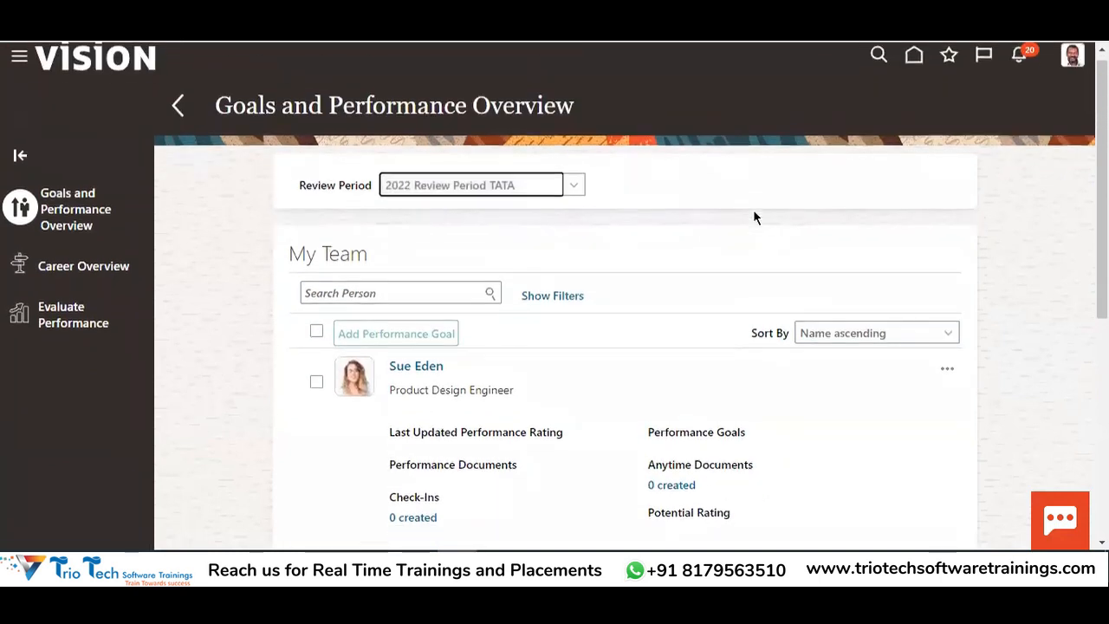
pyautogui.scroll(-2, 540, 315)
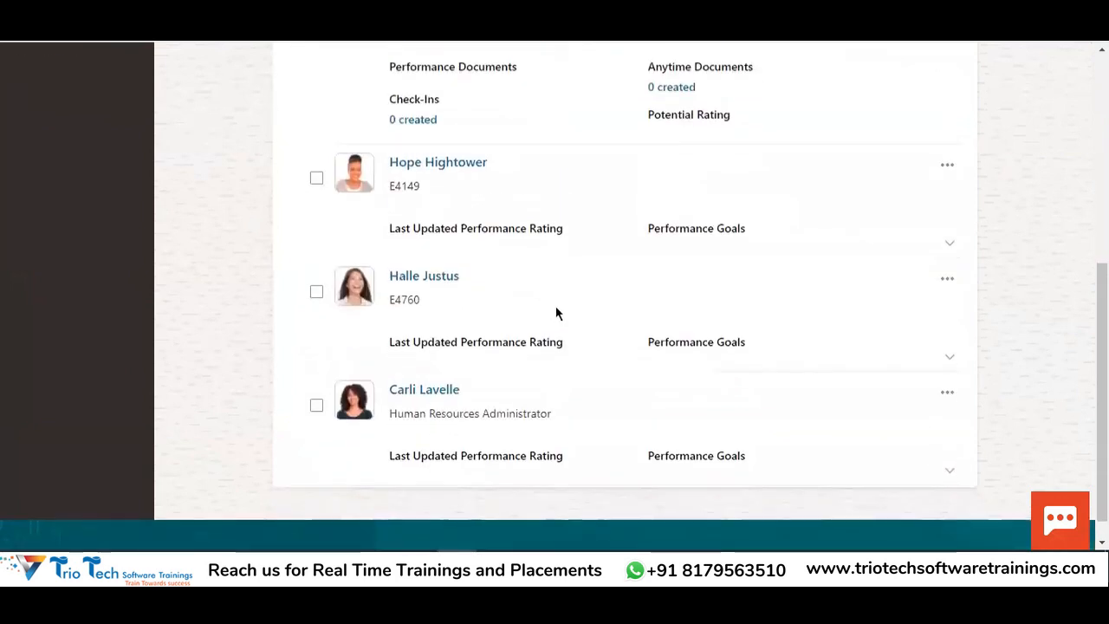
pyautogui.scroll(4, 430, 175)
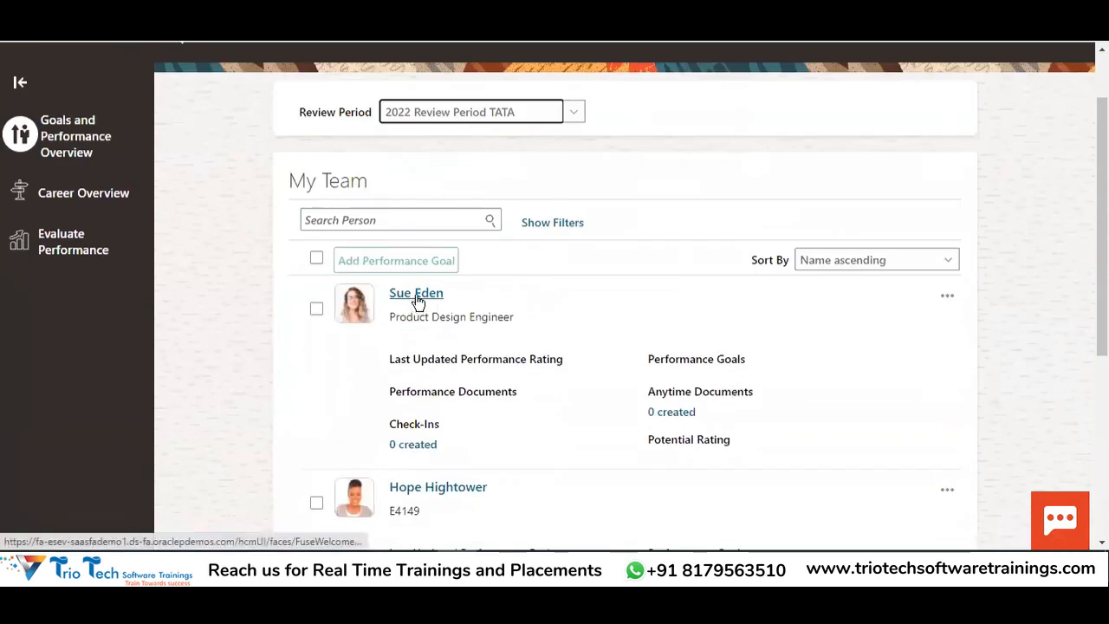
pyautogui.scroll(1, 426, 231)
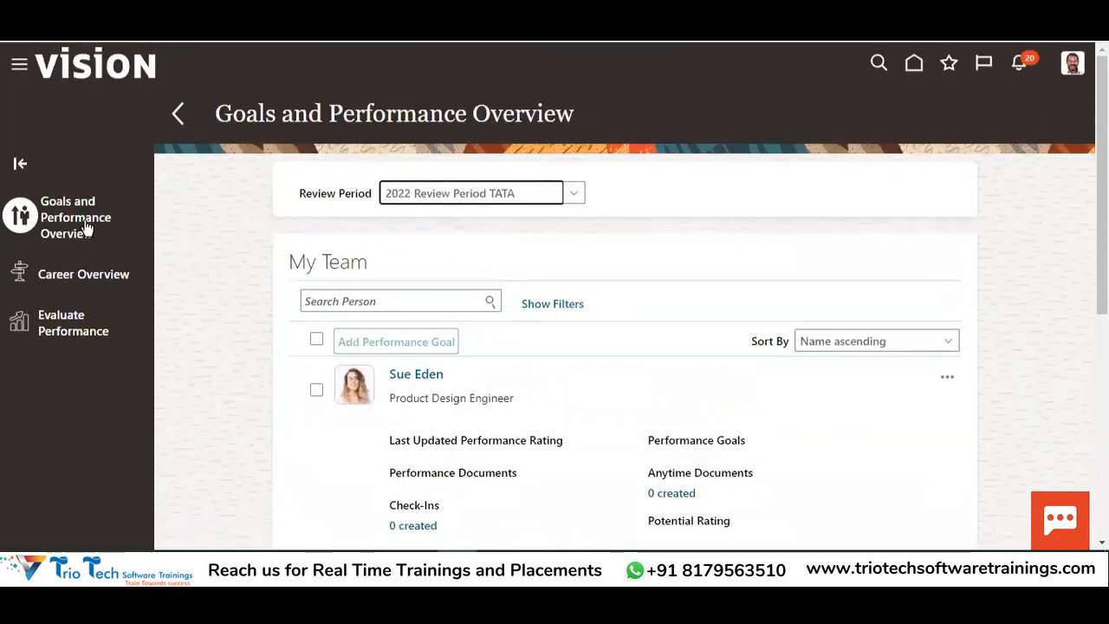
pyautogui.scroll(-5, 531, 220)
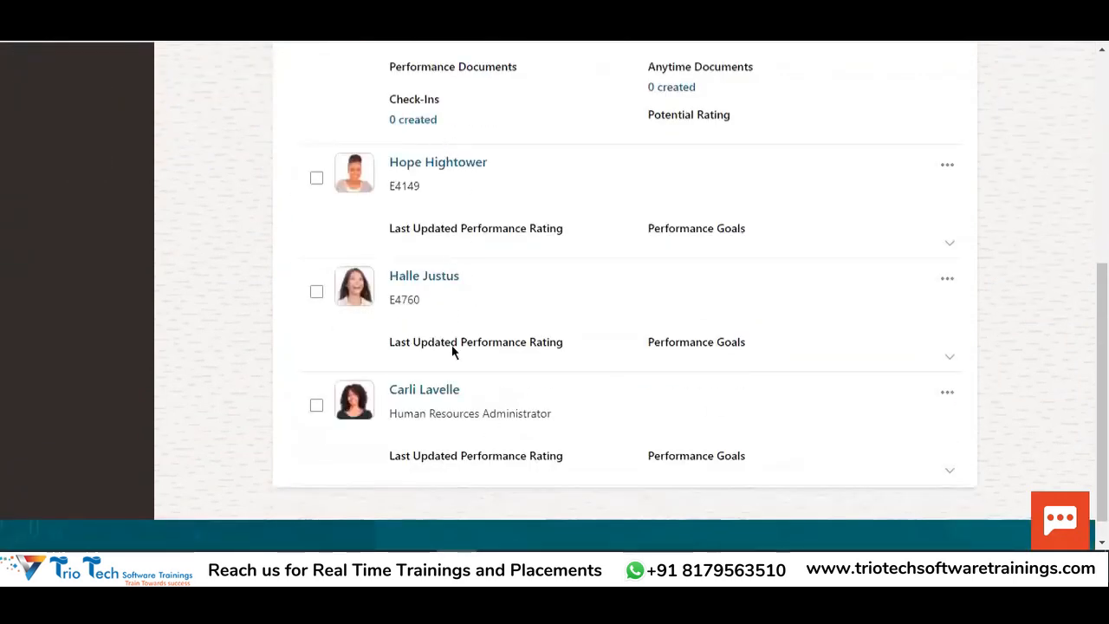
# Open a team member's performance page, check its review periods, and return to the team overview
pyautogui.scroll(3, 511, 353)
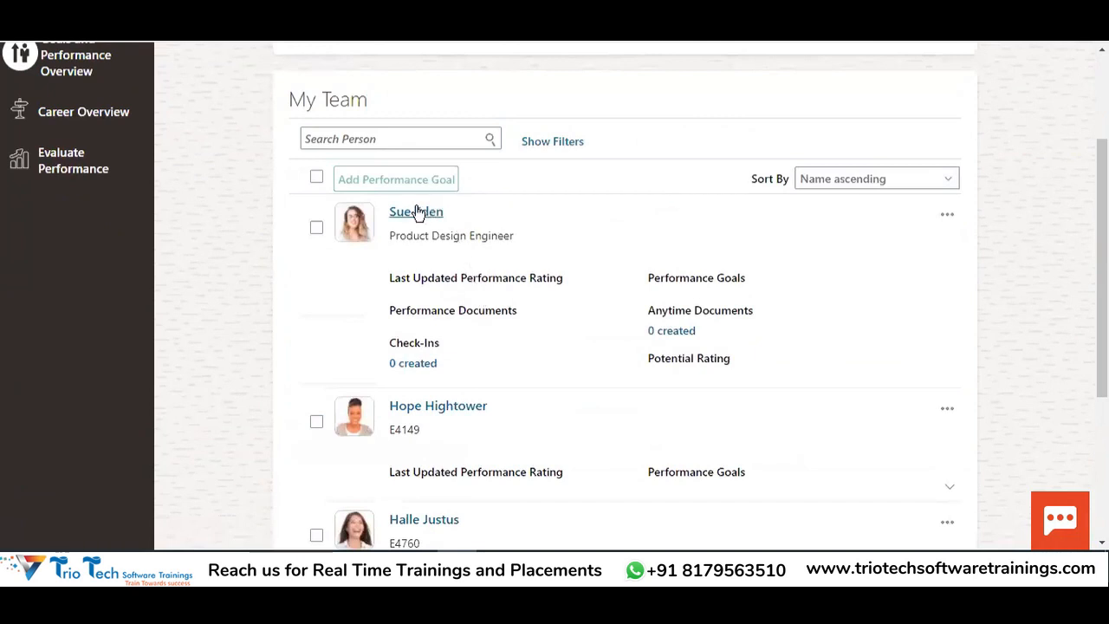
pyautogui.click(415, 215)
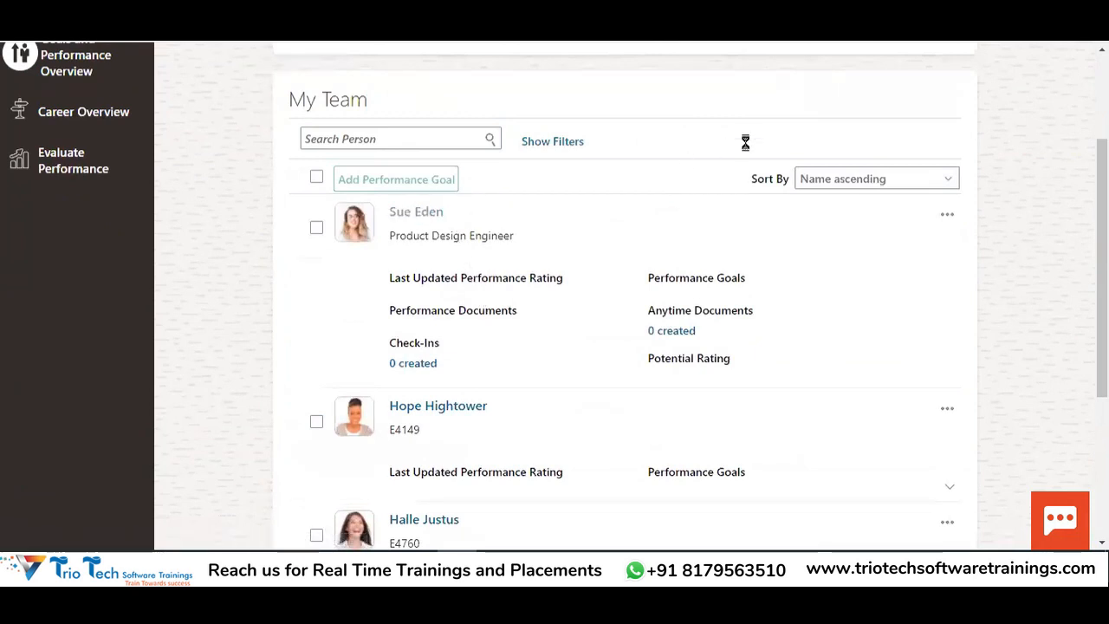
pyautogui.scroll(2, 713, 241)
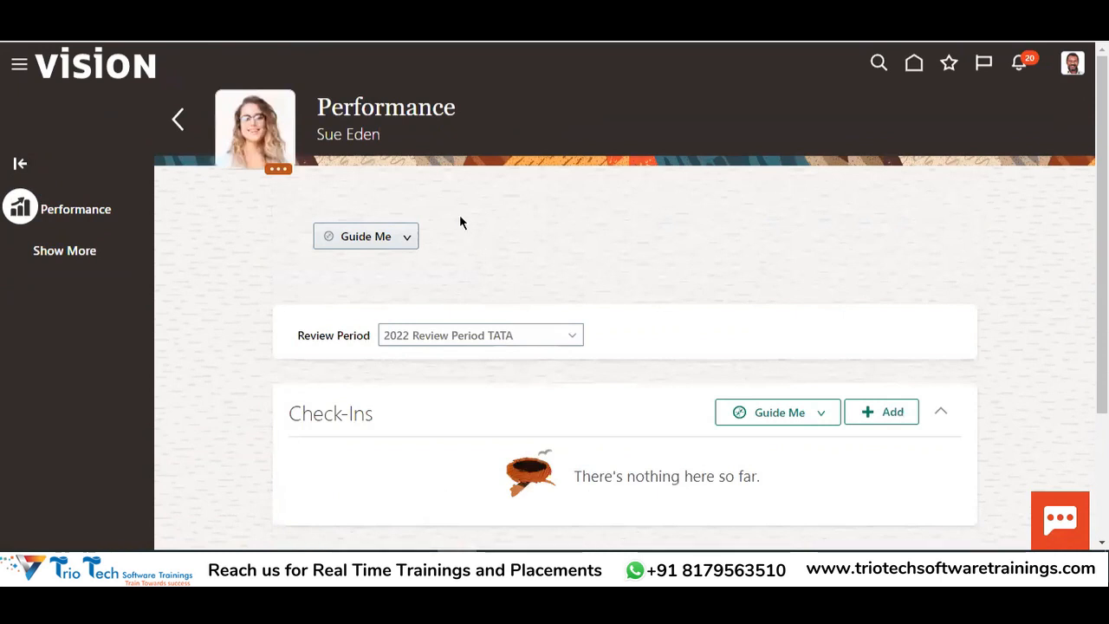
pyautogui.scroll(-2, 601, 265)
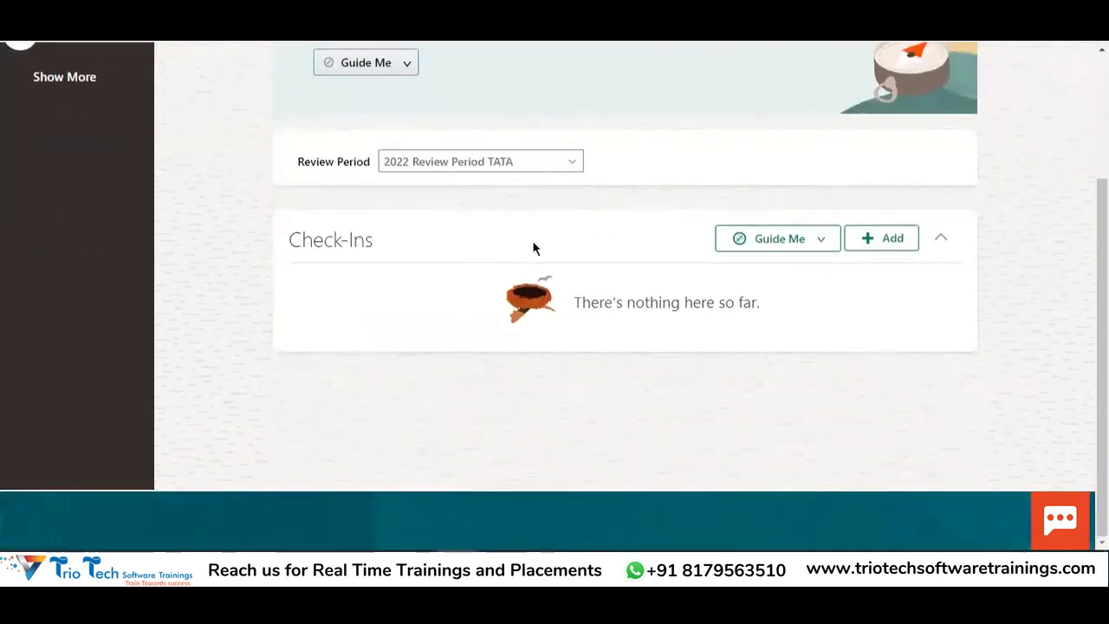
pyautogui.scroll(2, 532, 248)
pyautogui.click(428, 336)
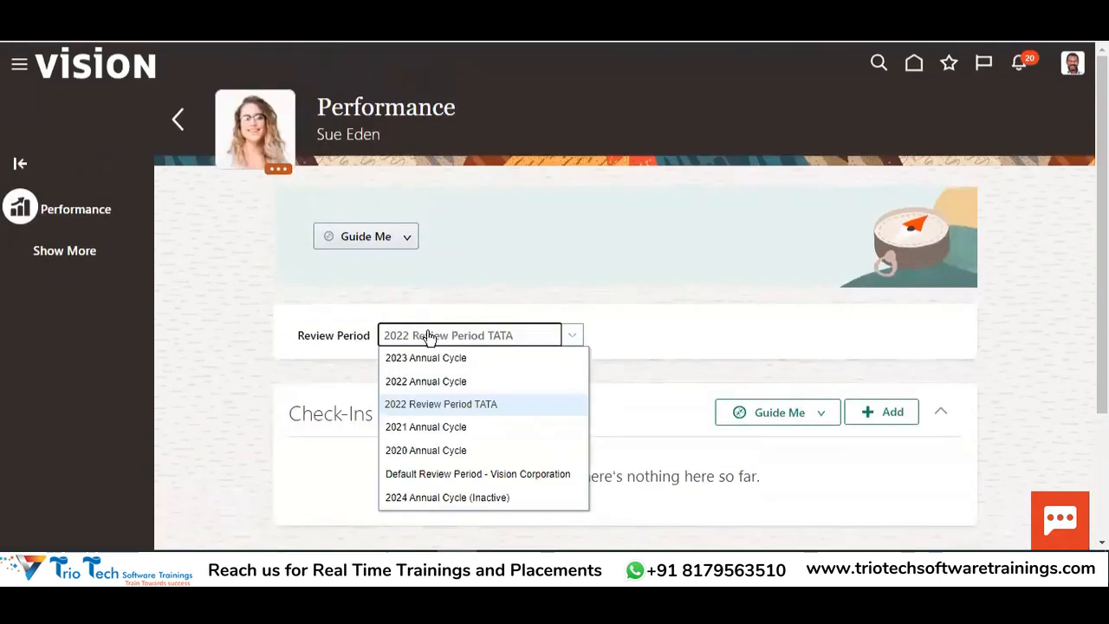
pyautogui.click(178, 119)
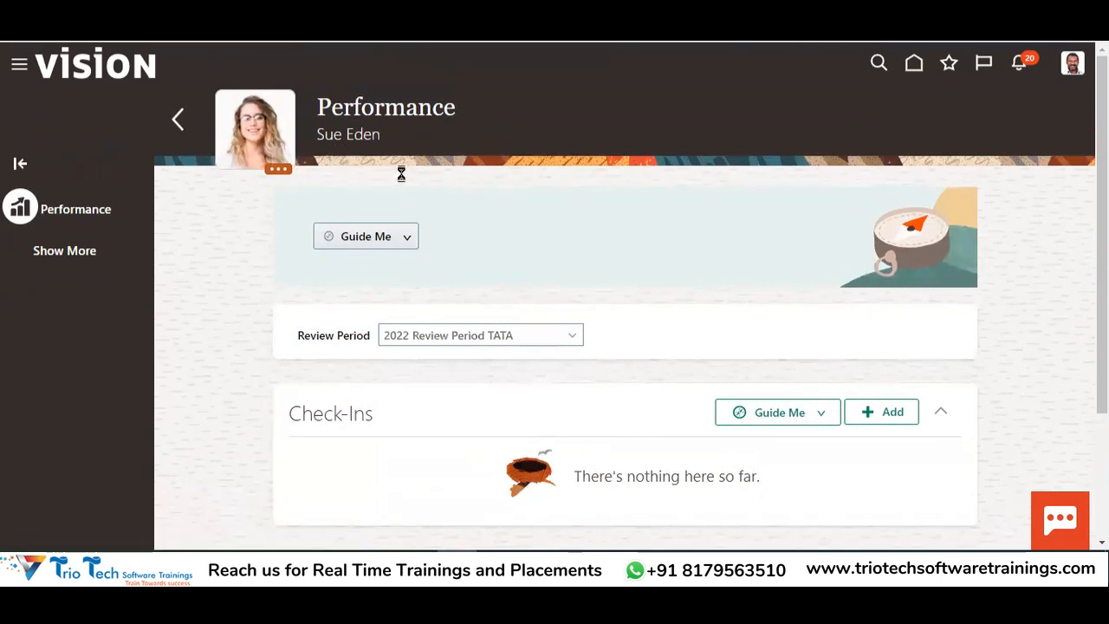
# Go back to the home page and switch to the My Client Groups area
pyautogui.scroll(-5, 567, 286)
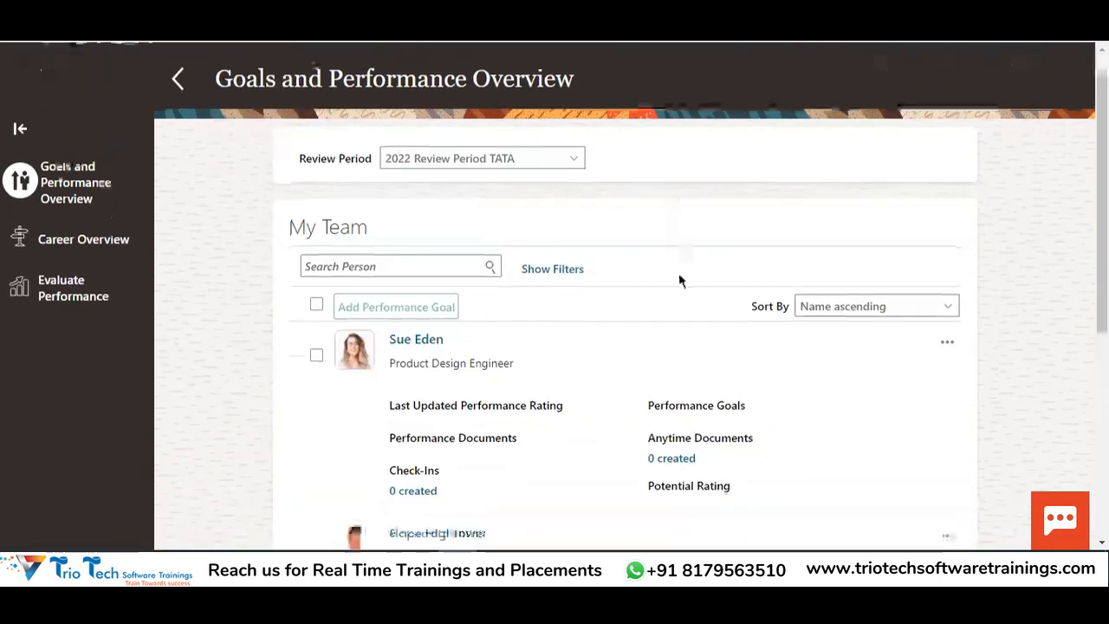
pyautogui.scroll(3, 515, 448)
pyautogui.scroll(3, 547, 227)
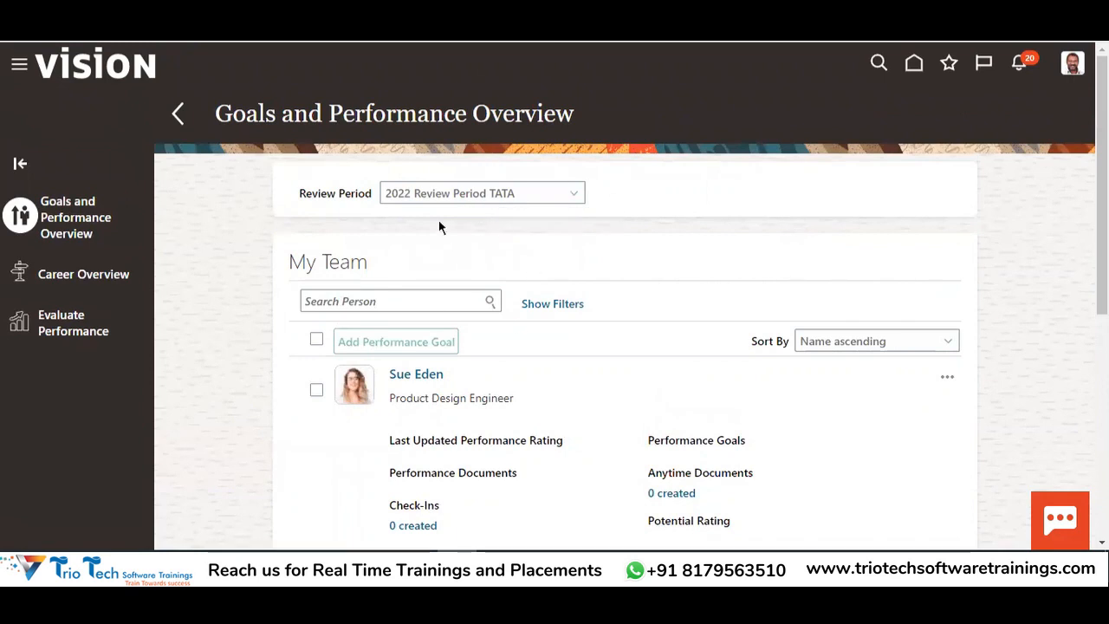
pyautogui.click(177, 113)
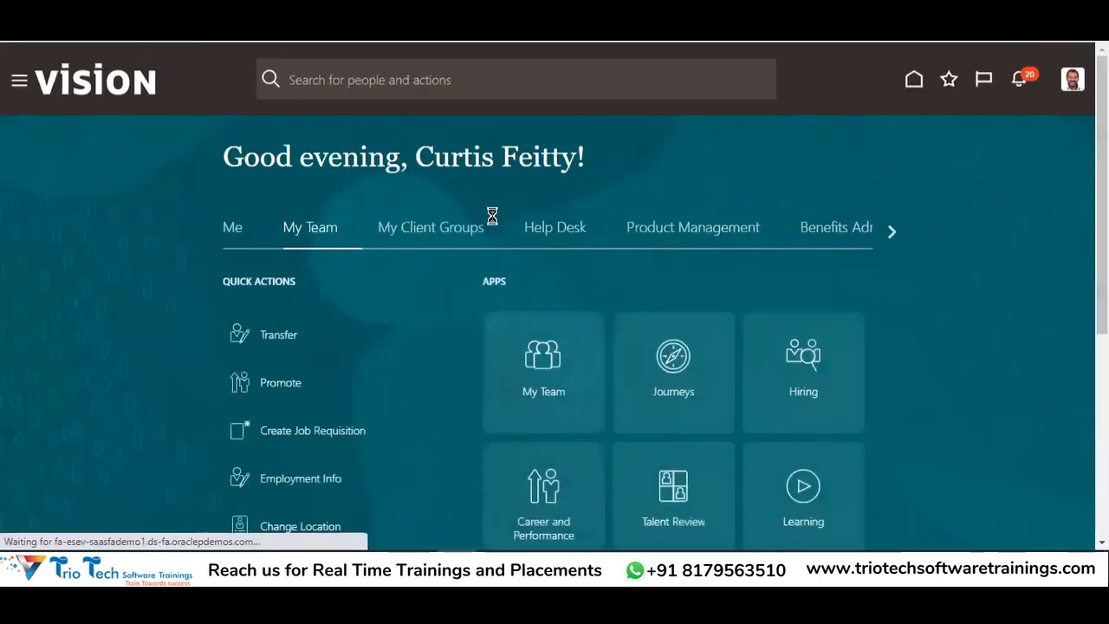
pyautogui.click(463, 232)
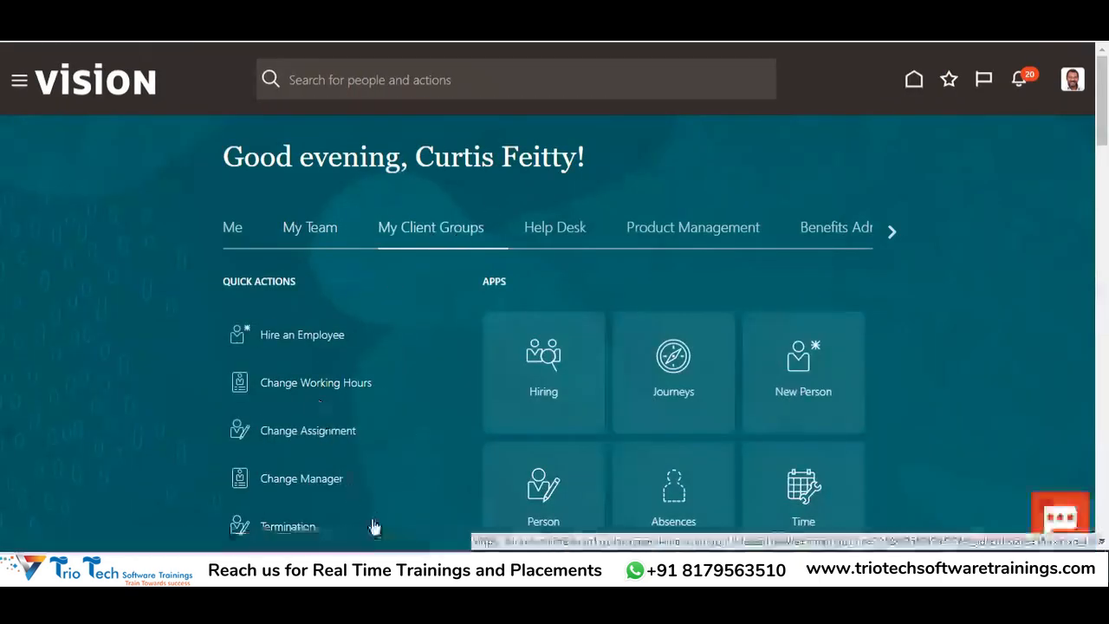
# Bring up the Excel goals notes and look over the Create the Goal Plan and Run Manage Goal Scheduled Process steps
pyautogui.click(457, 567)
pyautogui.click(555, 393)
pyautogui.click(559, 335)
pyautogui.click(562, 364)
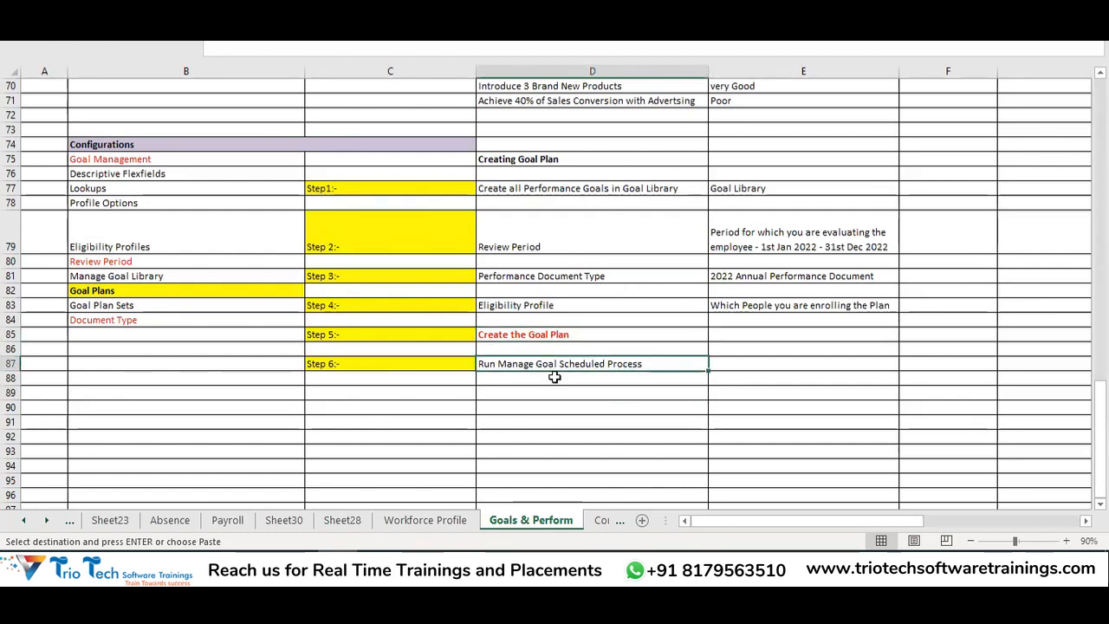
pyautogui.press('Escape')
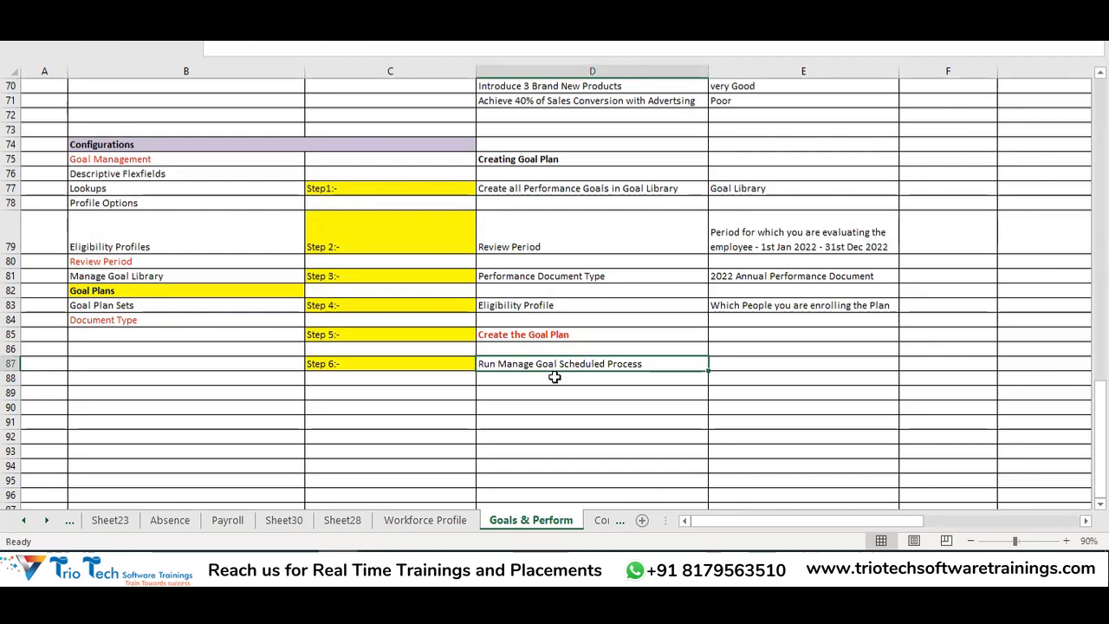
pyautogui.scroll(2, 579, 411)
pyautogui.moveTo(551, 114); pyautogui.dragTo(579, 187)
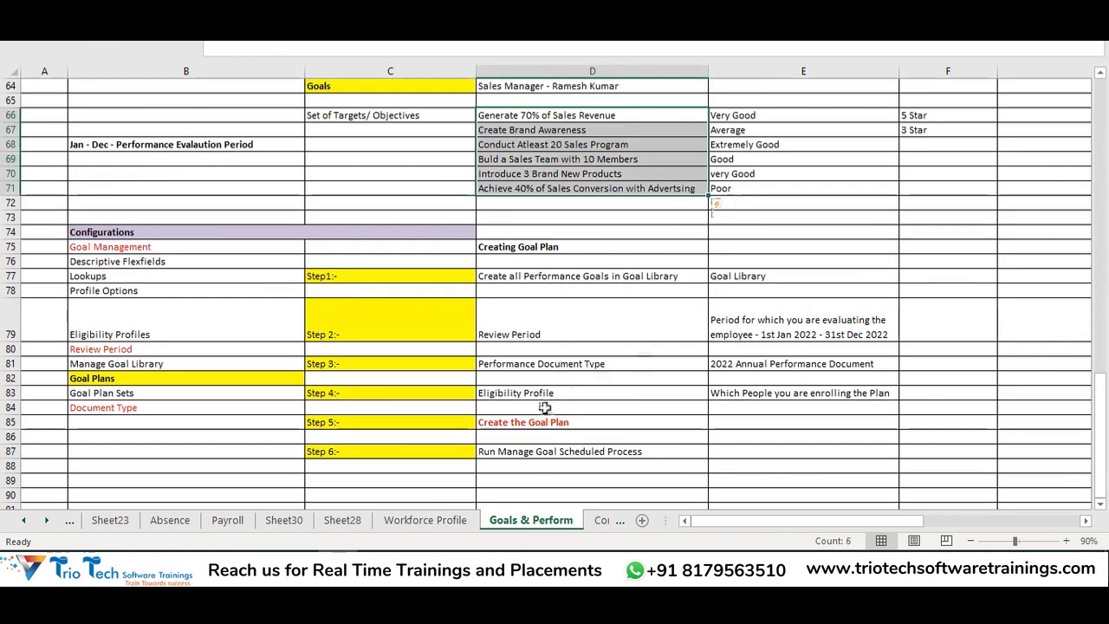
pyautogui.click(533, 447)
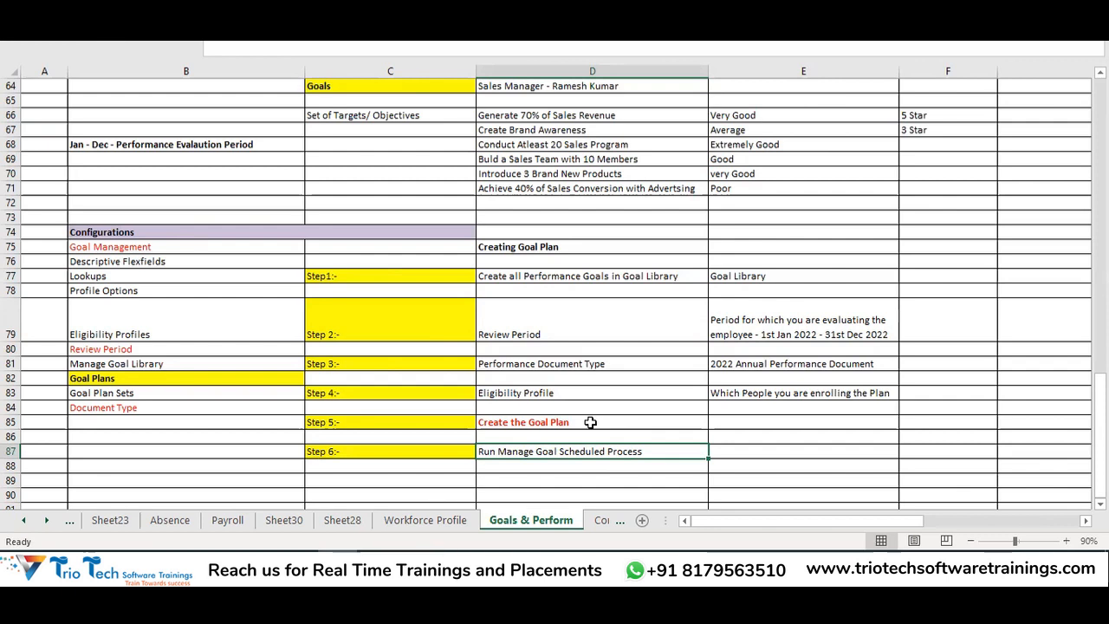
pyautogui.scroll(-3, 599, 409)
# Enter 'Mass Assign the Goals' in cell D89 and make it bold
pyautogui.click(523, 352)
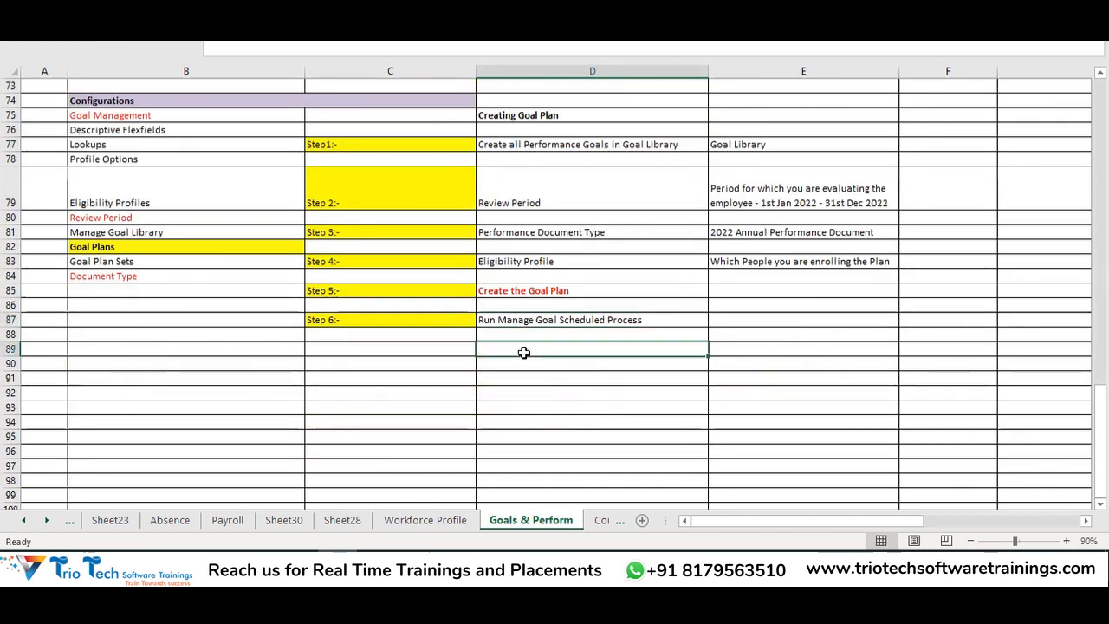
pyautogui.write('Miss Assign the Goals')
pyautogui.press('Return')
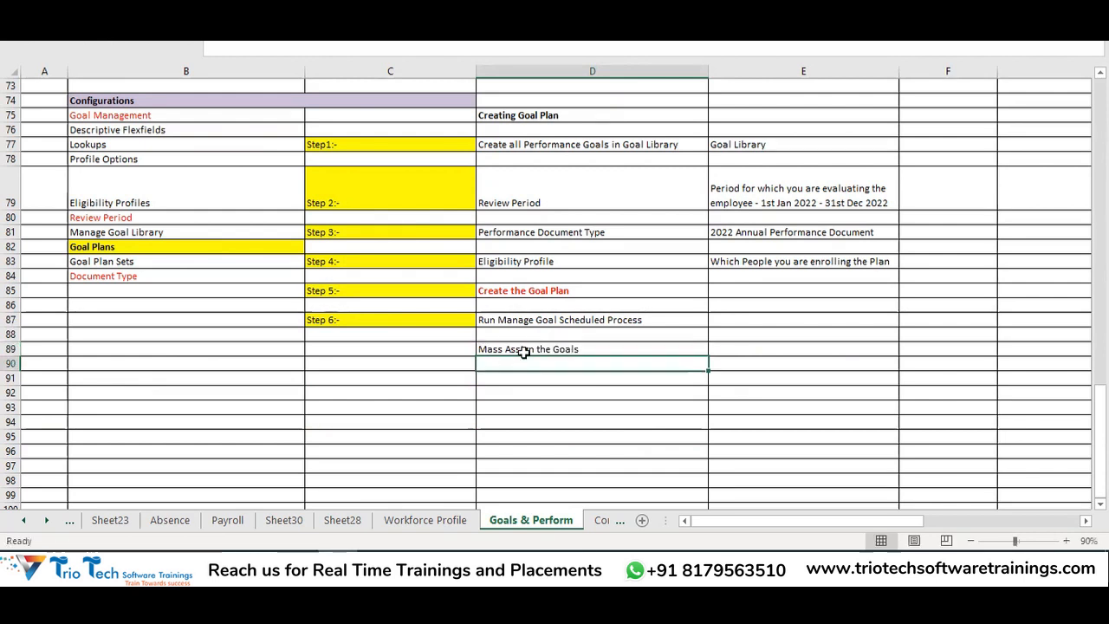
pyautogui.click(523, 351)
pyautogui.hotkey('ctrl', 'b')
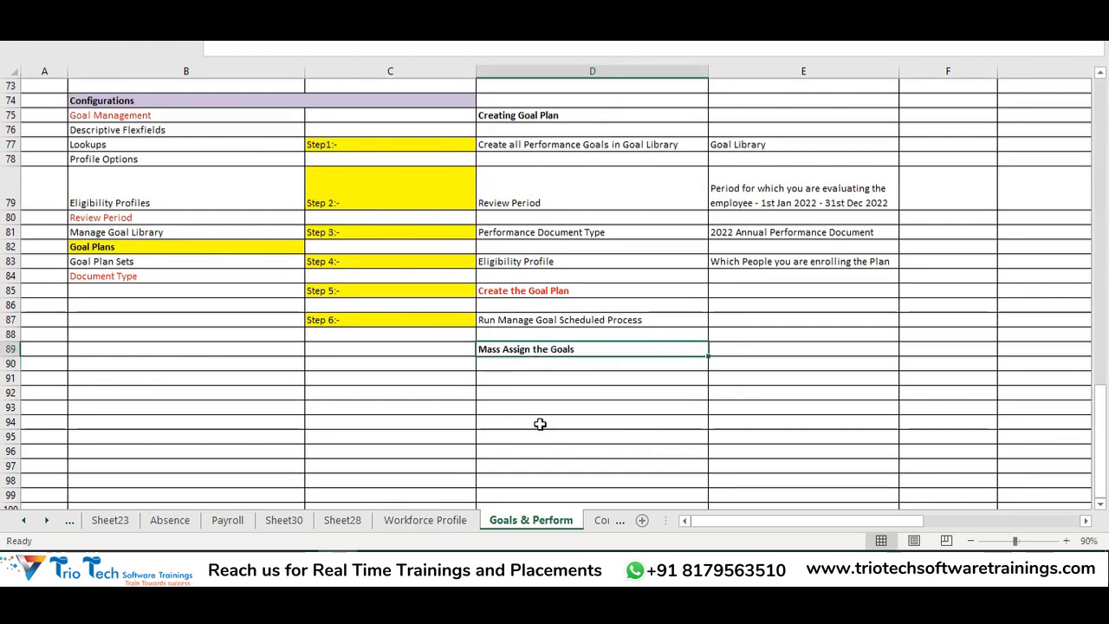
# Review the surrounding step cells, selecting D89 through D93 and then D89 alone
pyautogui.click(532, 381)
pyautogui.click(539, 350)
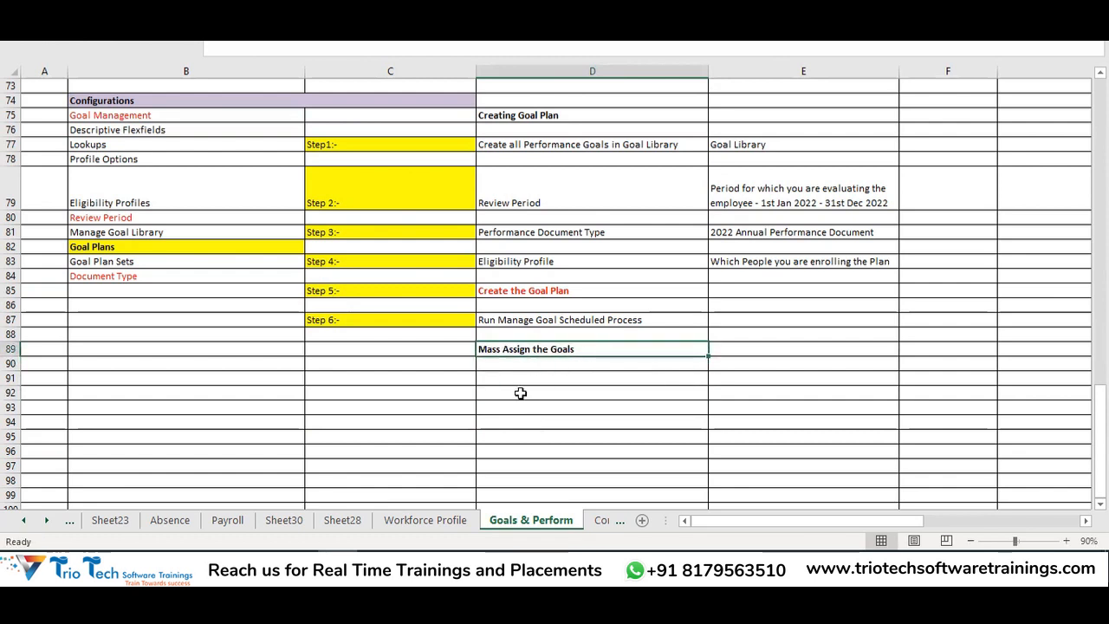
pyautogui.scroll(1, 572, 191)
pyautogui.moveTo(559, 232); pyautogui.dragTo(588, 335)
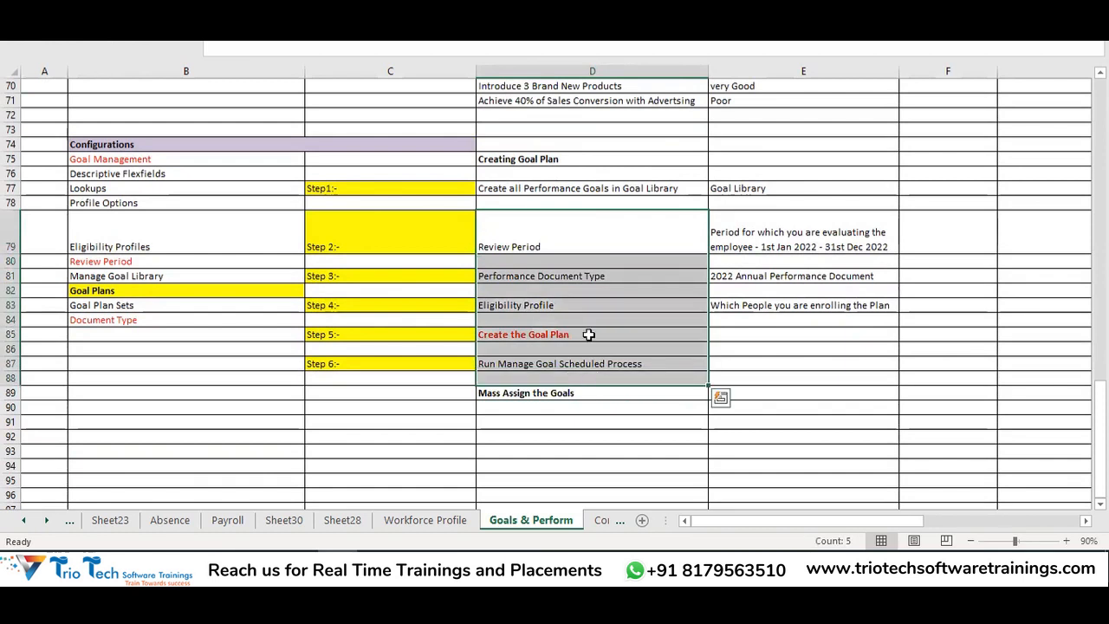
pyautogui.scroll(-2, 617, 364)
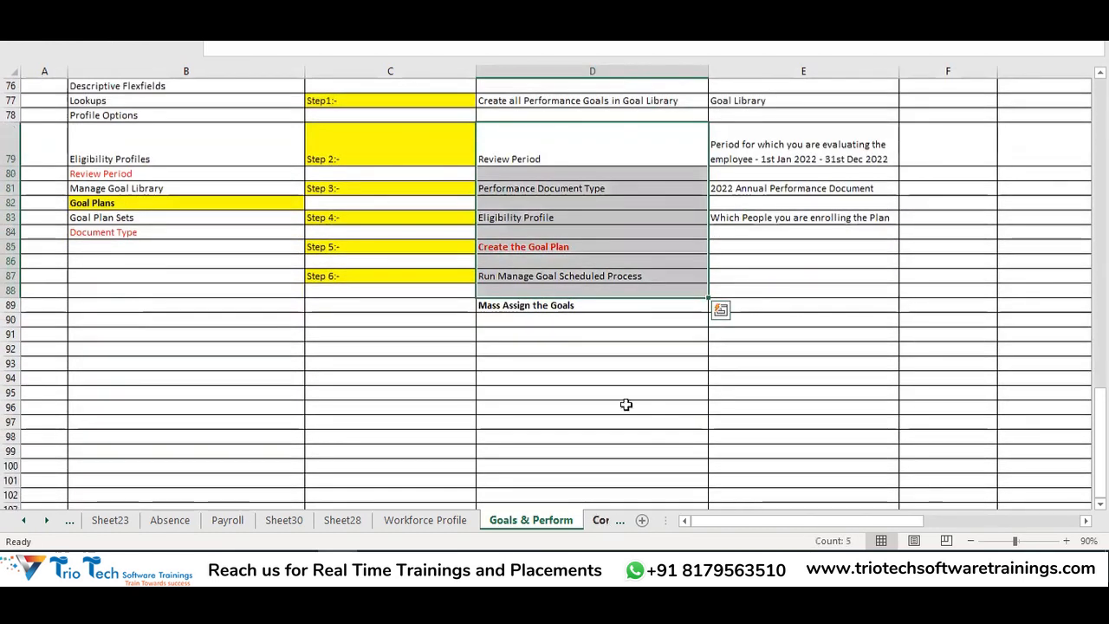
pyautogui.click(601, 359)
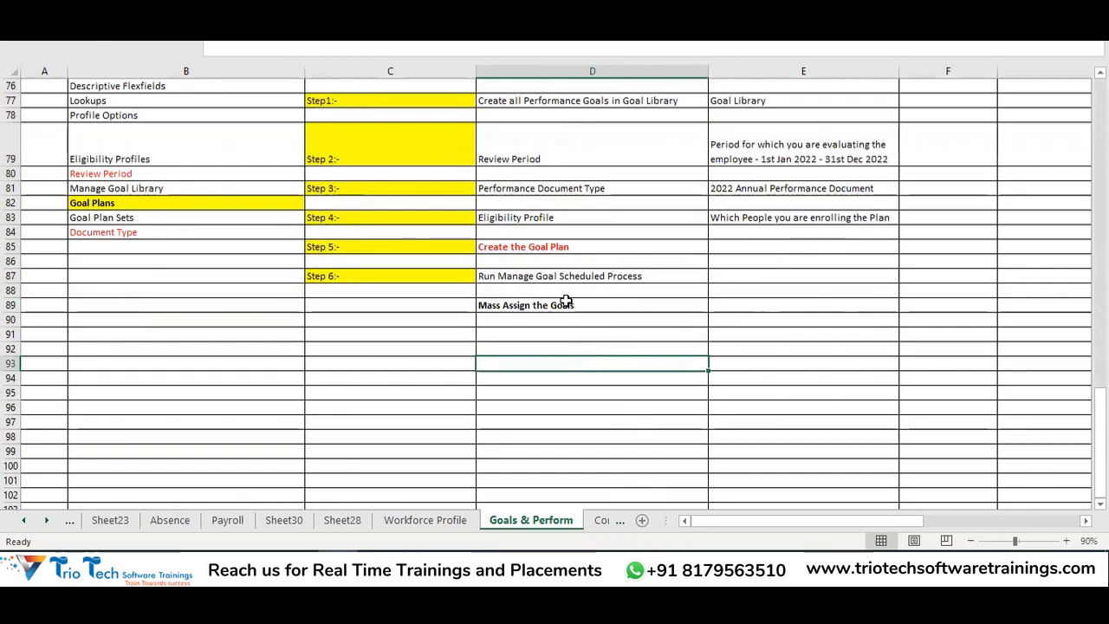
pyautogui.moveTo(565, 304); pyautogui.dragTo(567, 370)
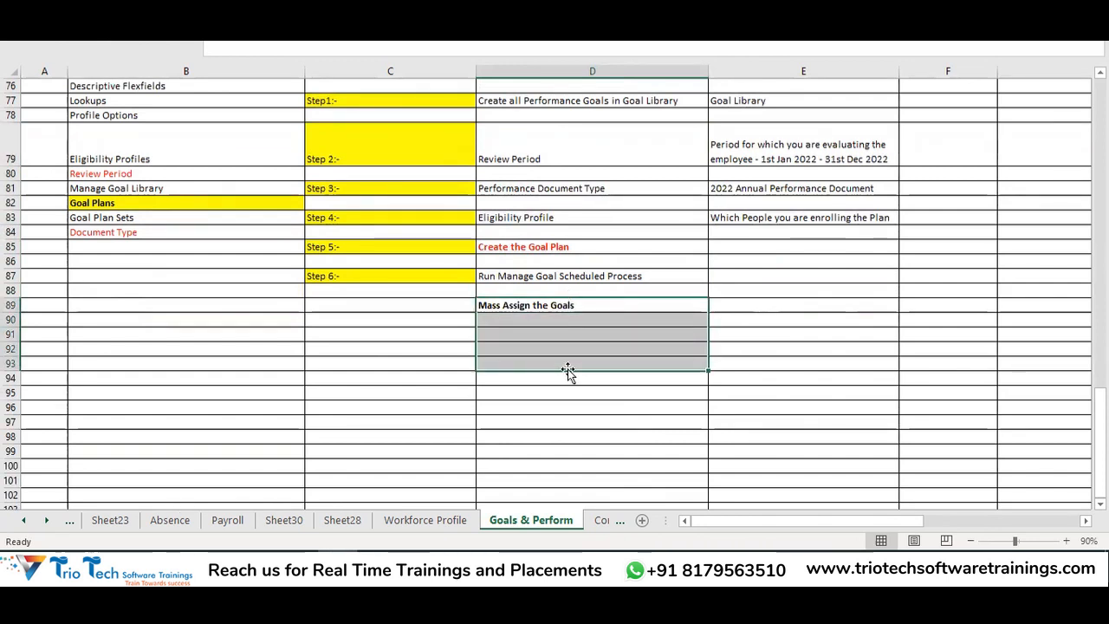
pyautogui.click(551, 309)
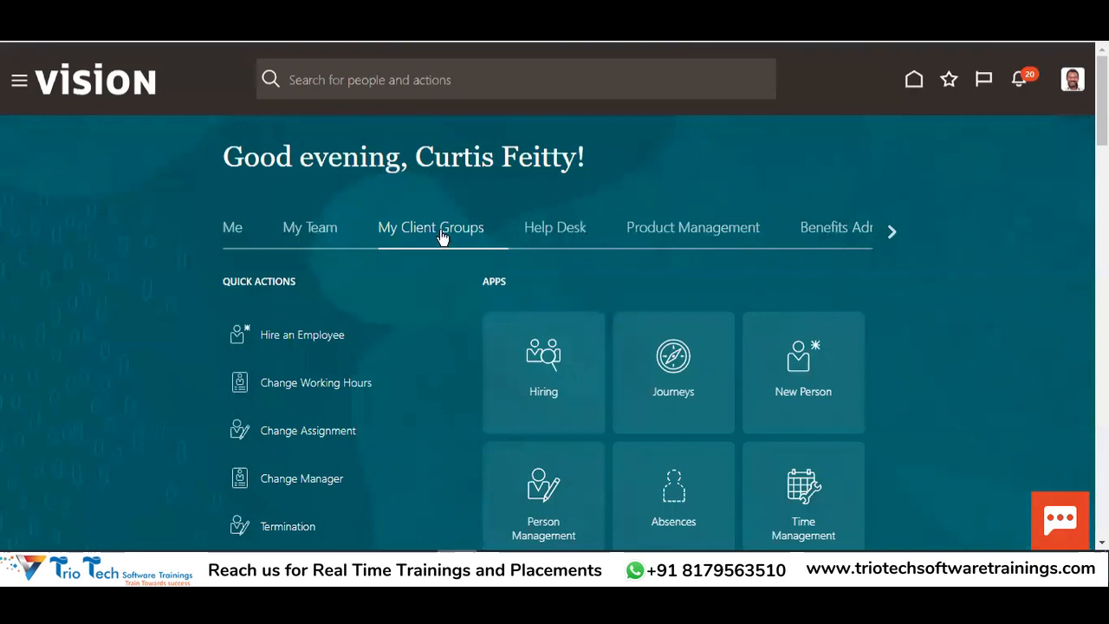
# Open the Goals work area, then its Setup of Performance Goals Mass Assignment and Mass Sharing task
pyautogui.scroll(-3, 834, 309)
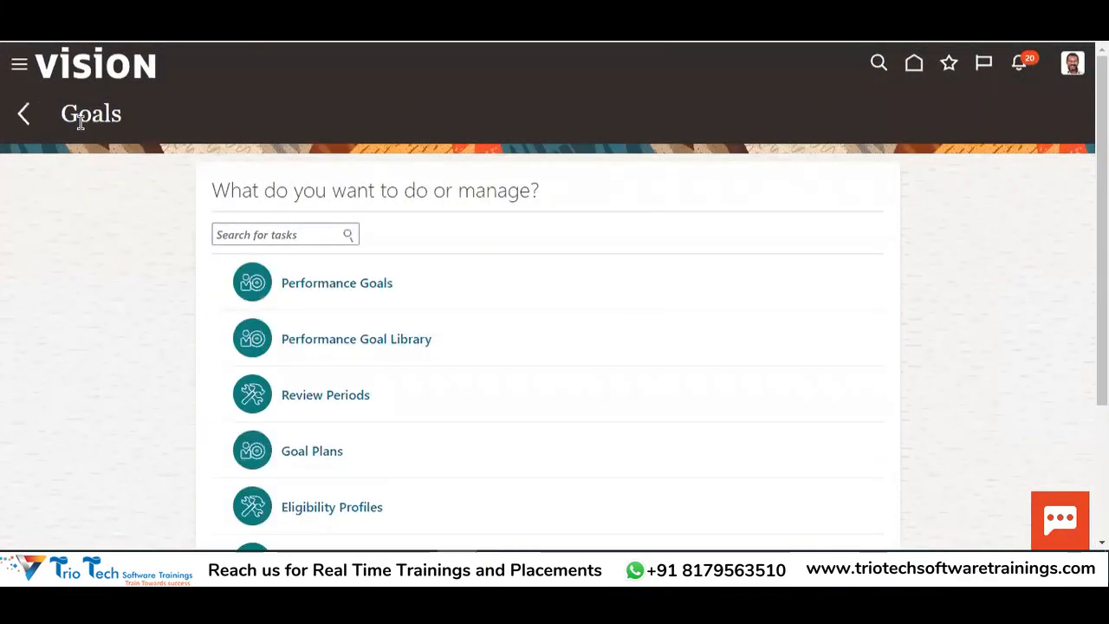
pyautogui.doubleClick(80, 121)
pyautogui.scroll(-3, 546, 260)
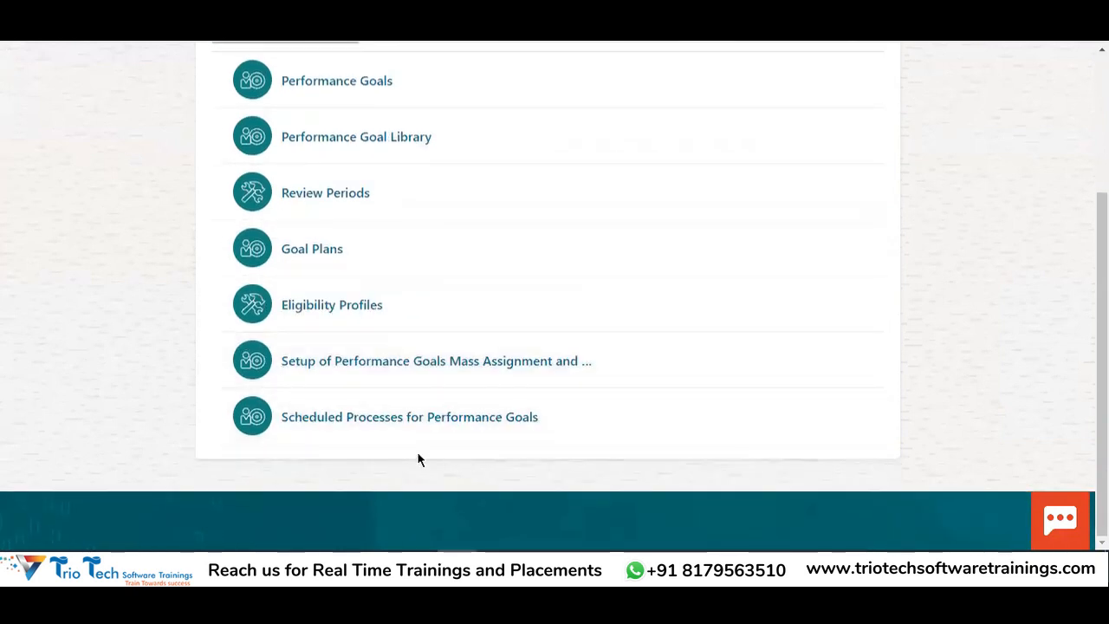
pyautogui.click(398, 366)
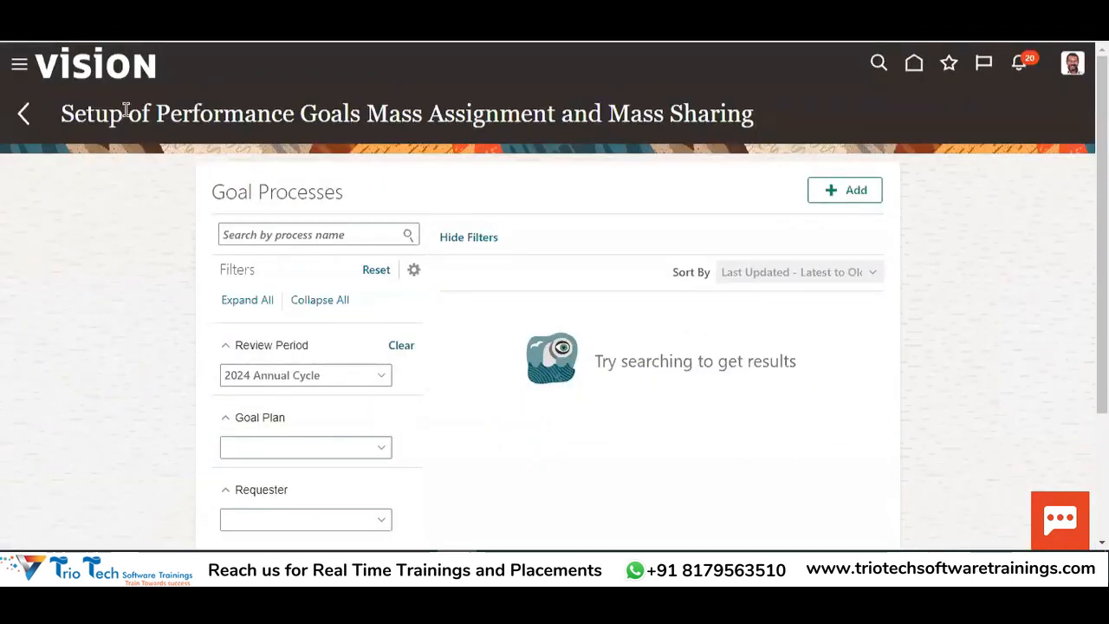
pyautogui.moveTo(126, 110); pyautogui.dragTo(549, 119)
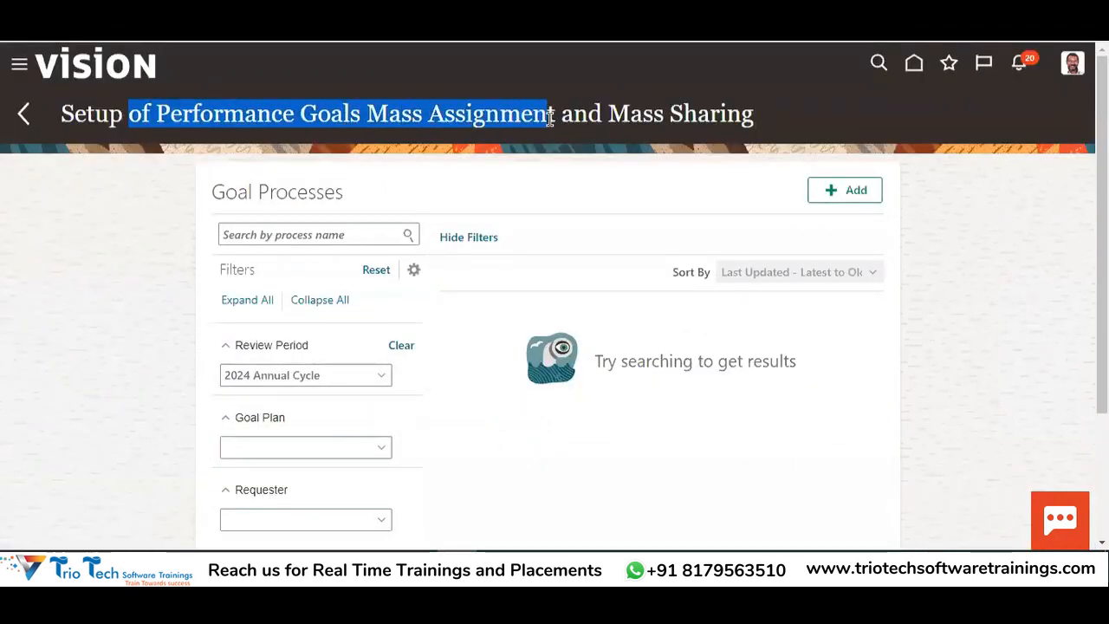
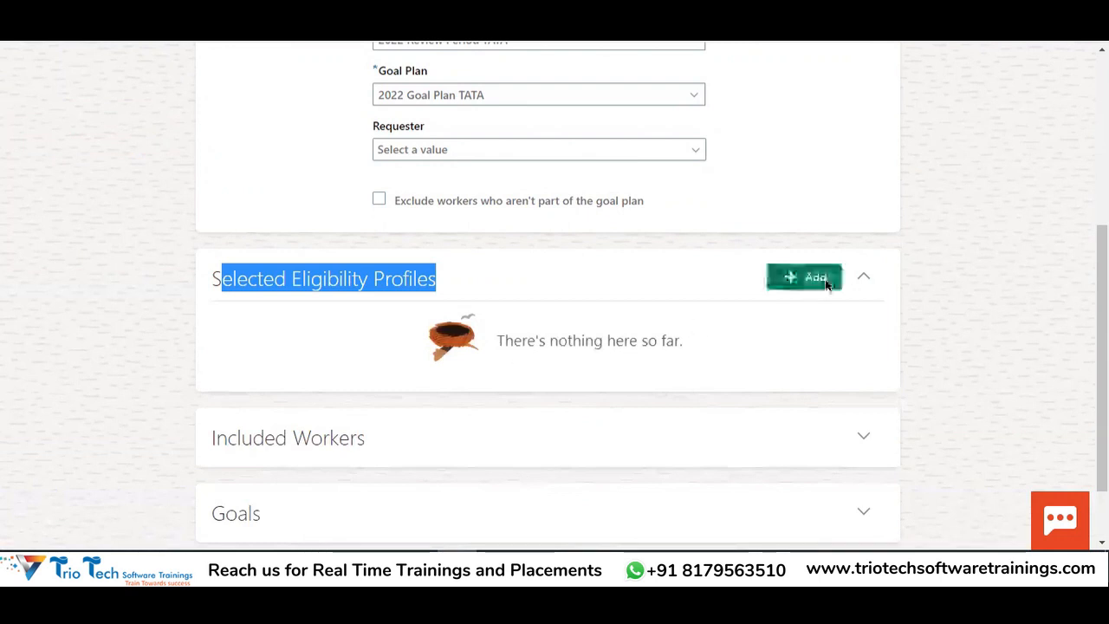
# Add Goal Eligibility Profile to the process and mark it Required
pyautogui.click(611, 370)
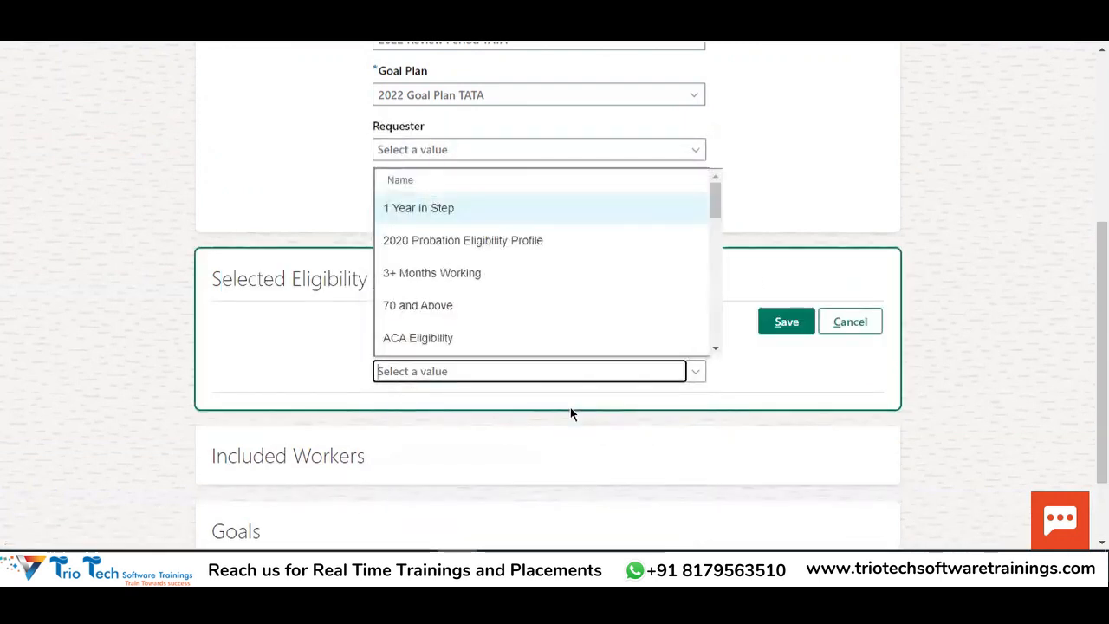
pyautogui.write('goal')
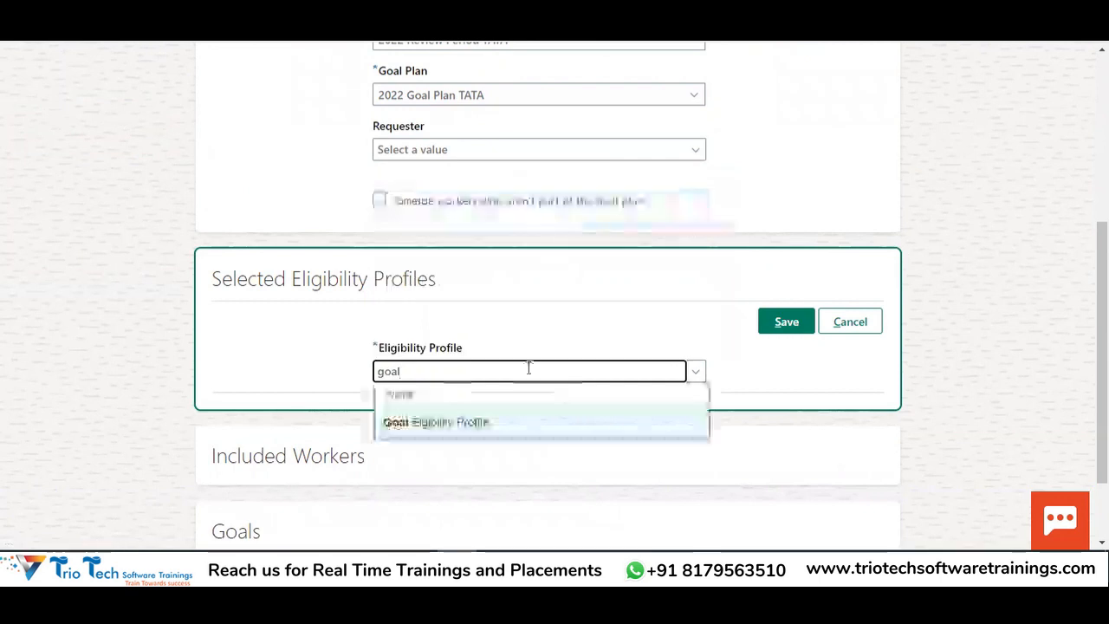
pyautogui.click(405, 425)
pyautogui.click(784, 323)
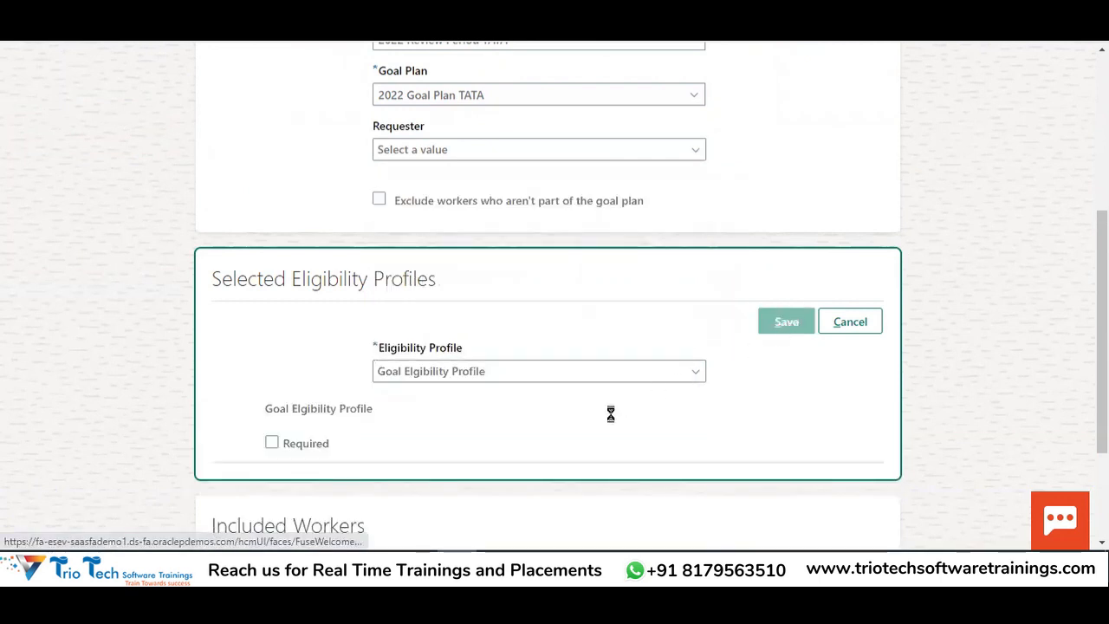
pyautogui.click(875, 323)
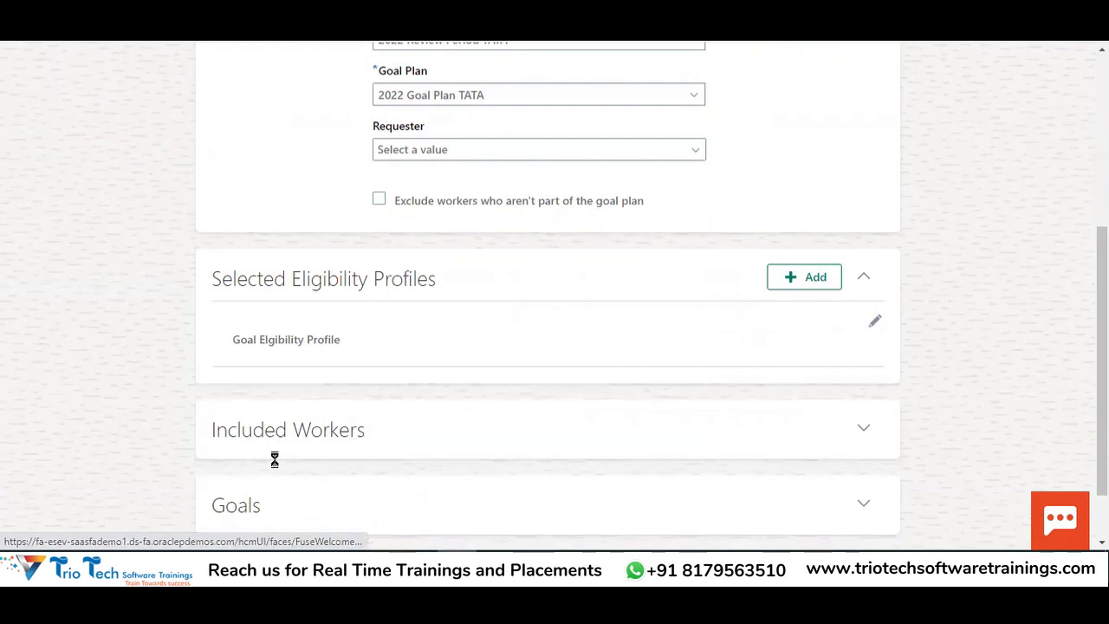
pyautogui.click(271, 387)
pyautogui.click(802, 317)
# Expand the process's Goals section and begin adding a goal
pyautogui.scroll(-2, 291, 447)
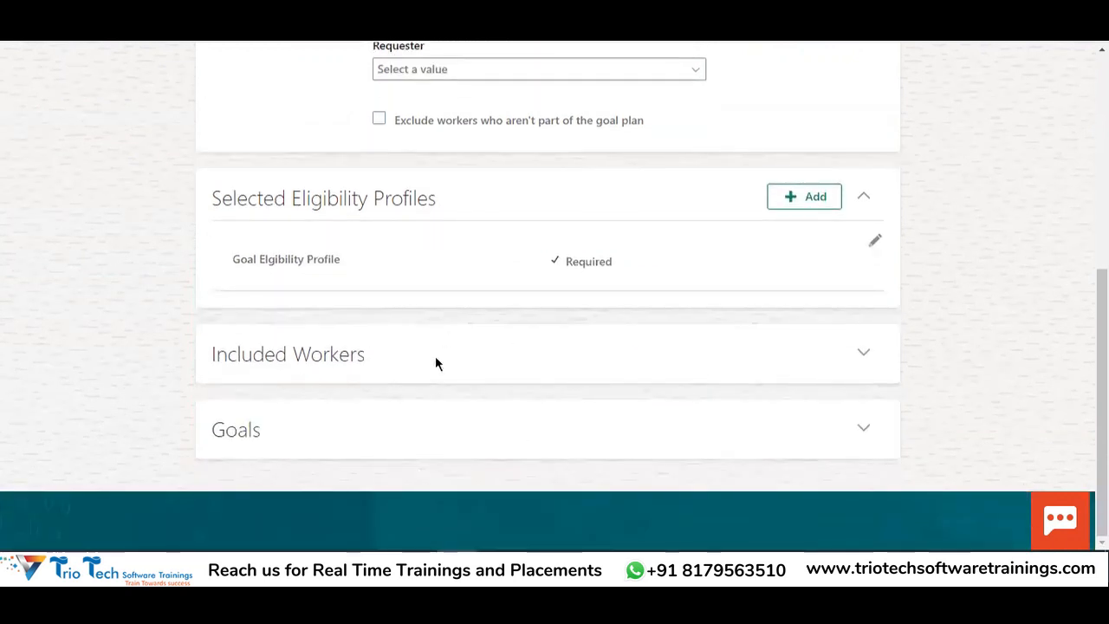
pyautogui.doubleClick(257, 354)
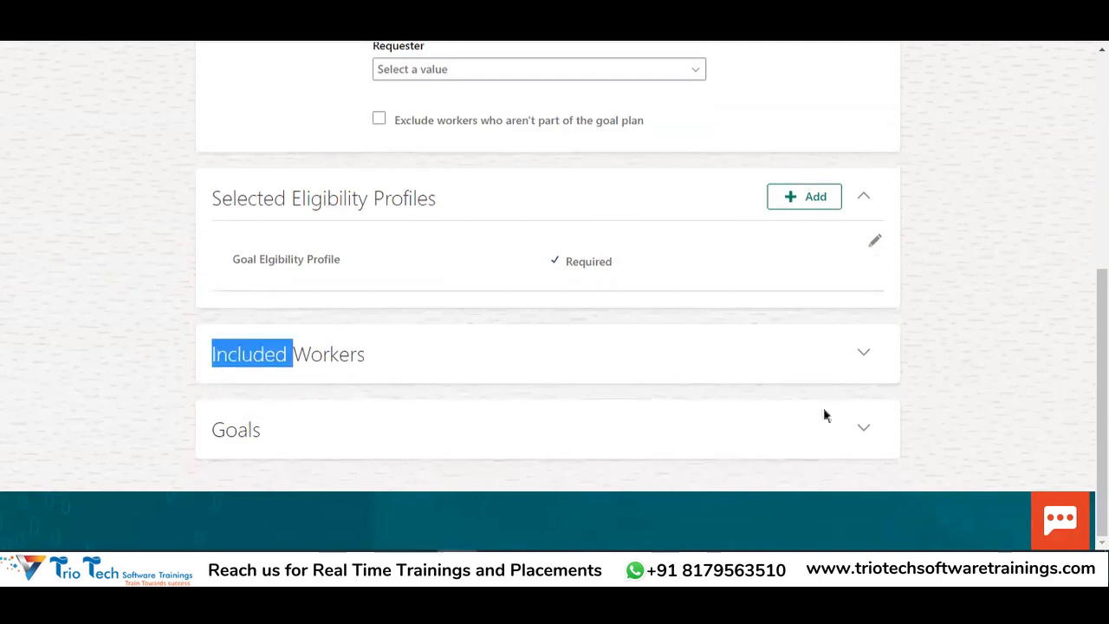
pyautogui.click(866, 430)
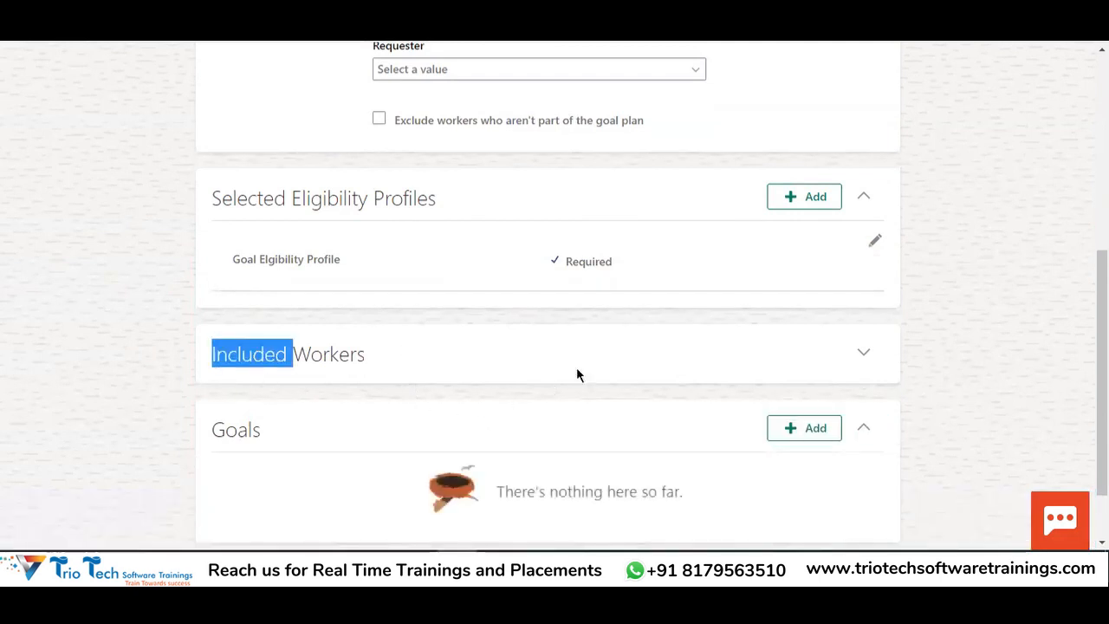
pyautogui.scroll(-1, 641, 390)
pyautogui.click(774, 354)
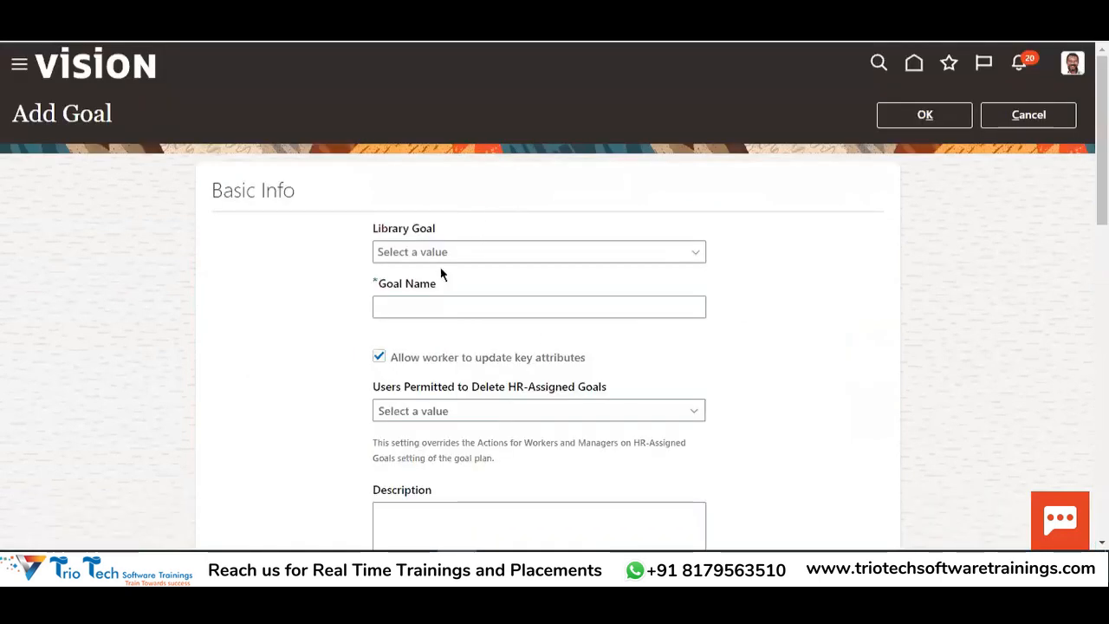
# Choose library goal Goal A for the mass assignment process
pyautogui.click(439, 252)
pyautogui.write('Goal')
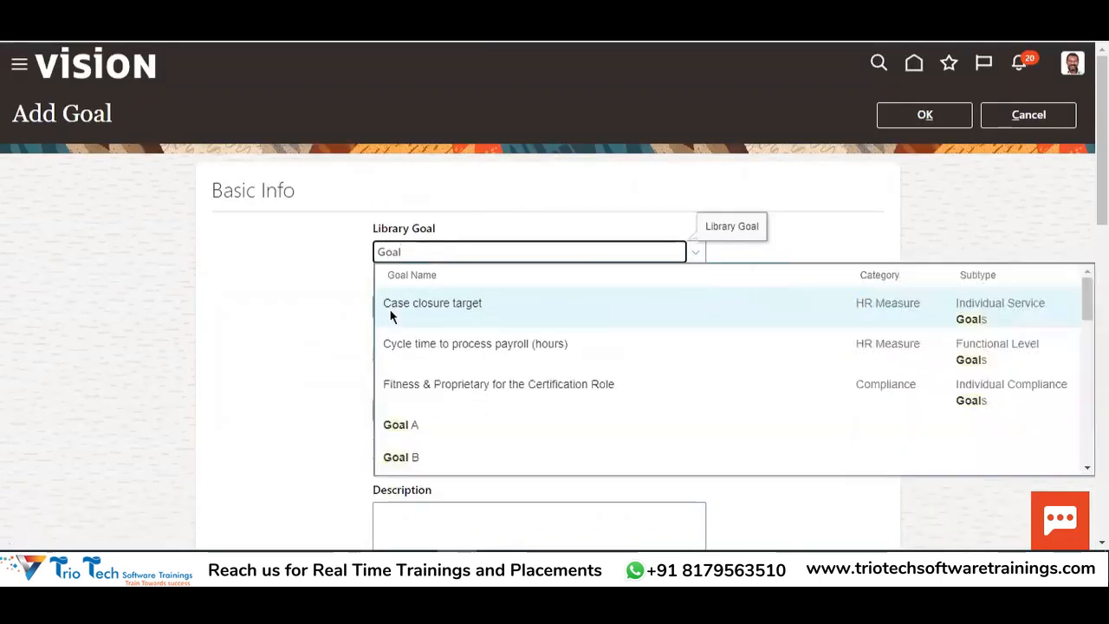
pyautogui.click(426, 425)
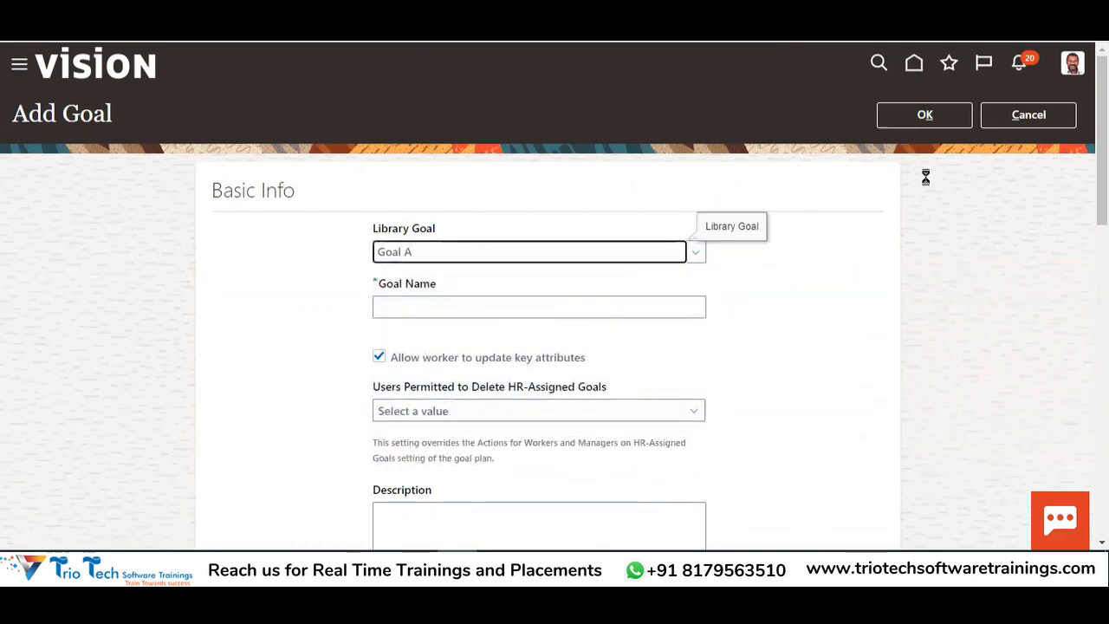
pyautogui.click(934, 116)
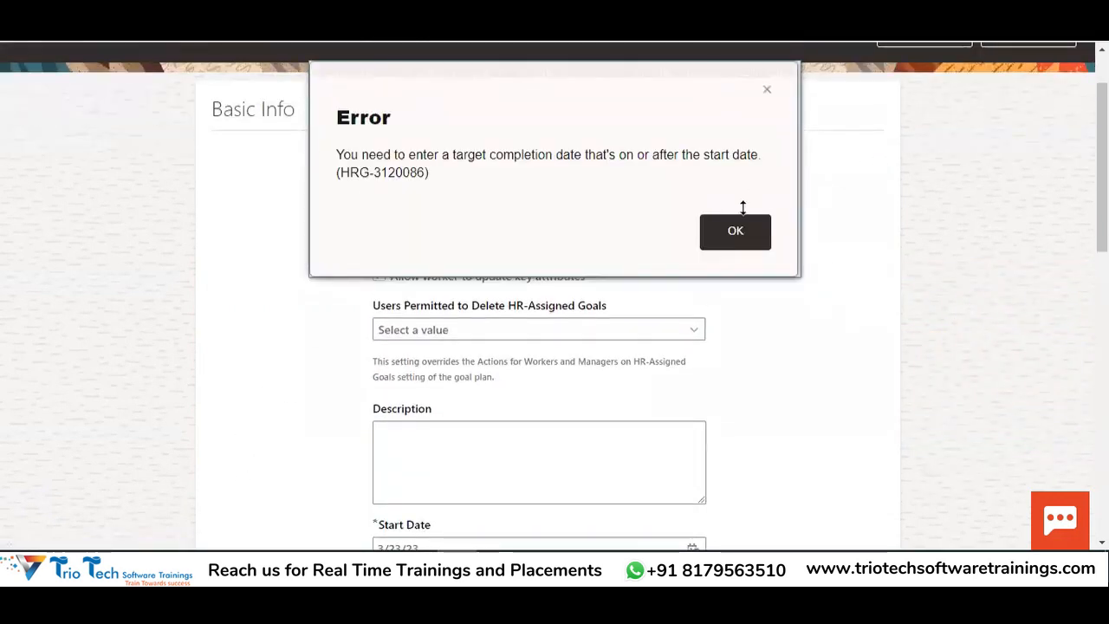
pyautogui.click(735, 234)
pyautogui.scroll(-6, 786, 217)
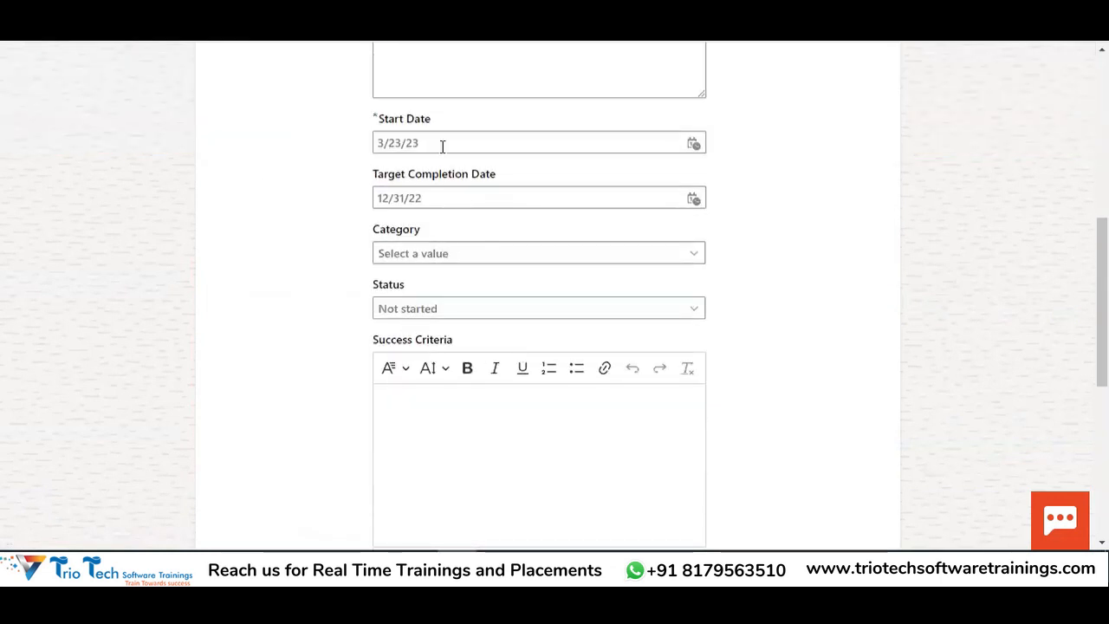
# Set Goal A's start date to 1/1/2022 and save it to the process
pyautogui.click(694, 143)
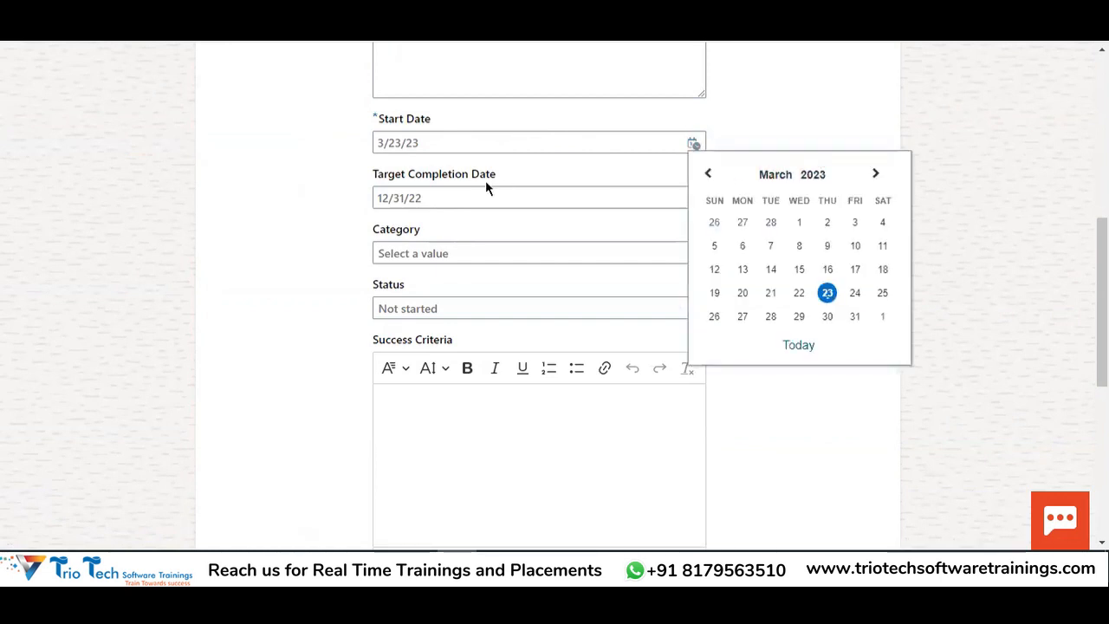
pyautogui.moveTo(438, 143); pyautogui.dragTo(277, 158)
pyautogui.write('1/1/')
pyautogui.write('2022')
pyautogui.click(893, 212)
pyautogui.scroll(3, 794, 231)
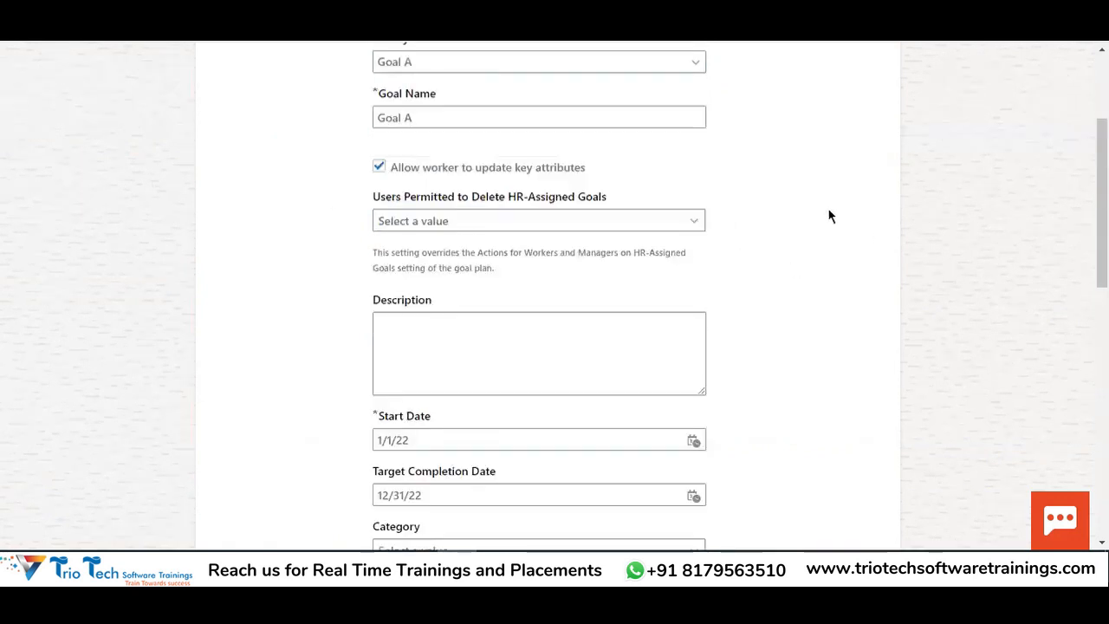
pyautogui.scroll(3, 922, 158)
pyautogui.click(926, 122)
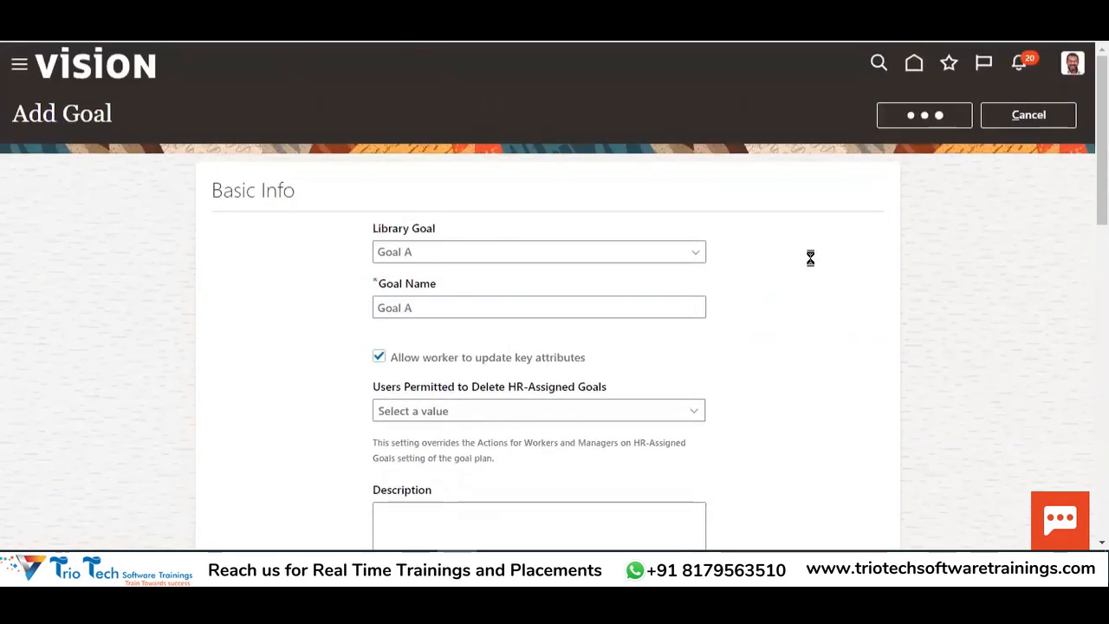
pyautogui.scroll(-6, 664, 332)
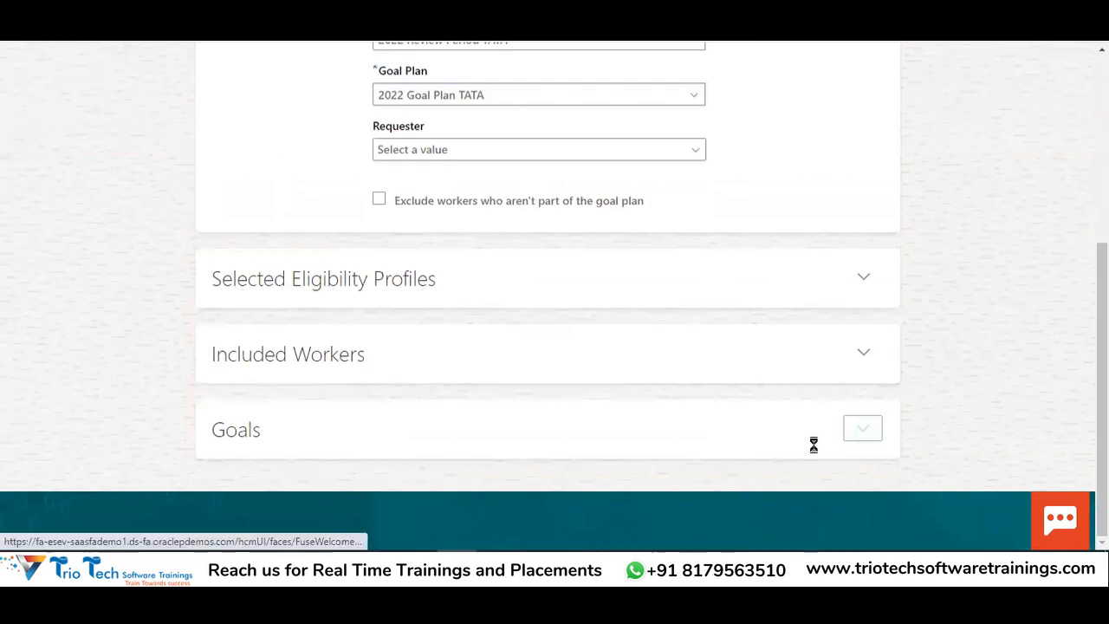
pyautogui.scroll(-1, 580, 402)
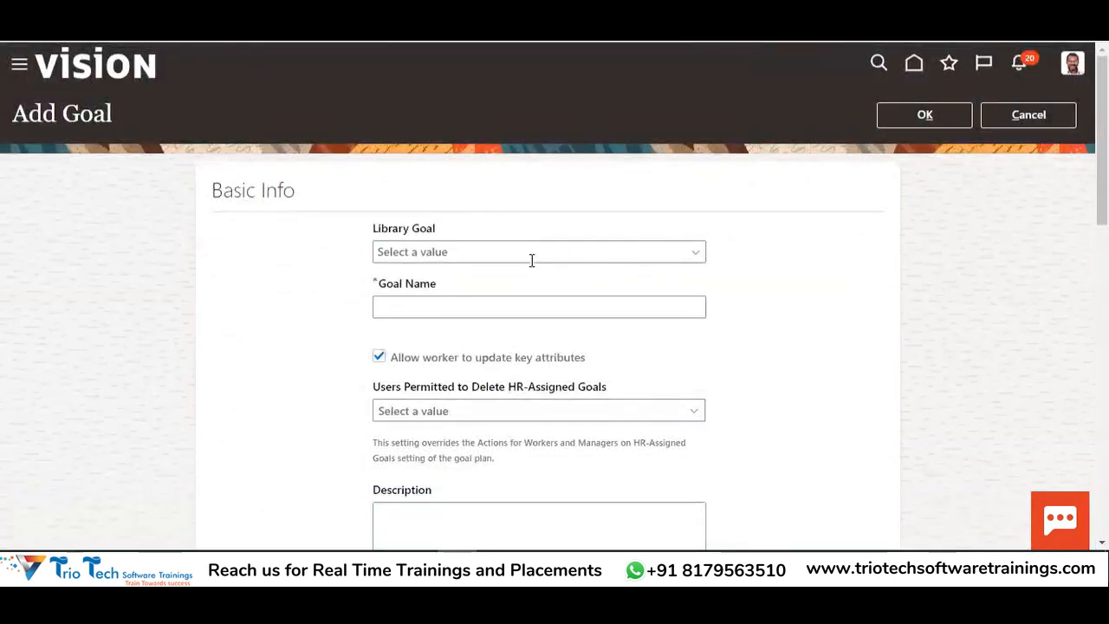
# Search the goal library for 'Goal B' and select it
pyautogui.click(532, 258)
pyautogui.write('Goal')
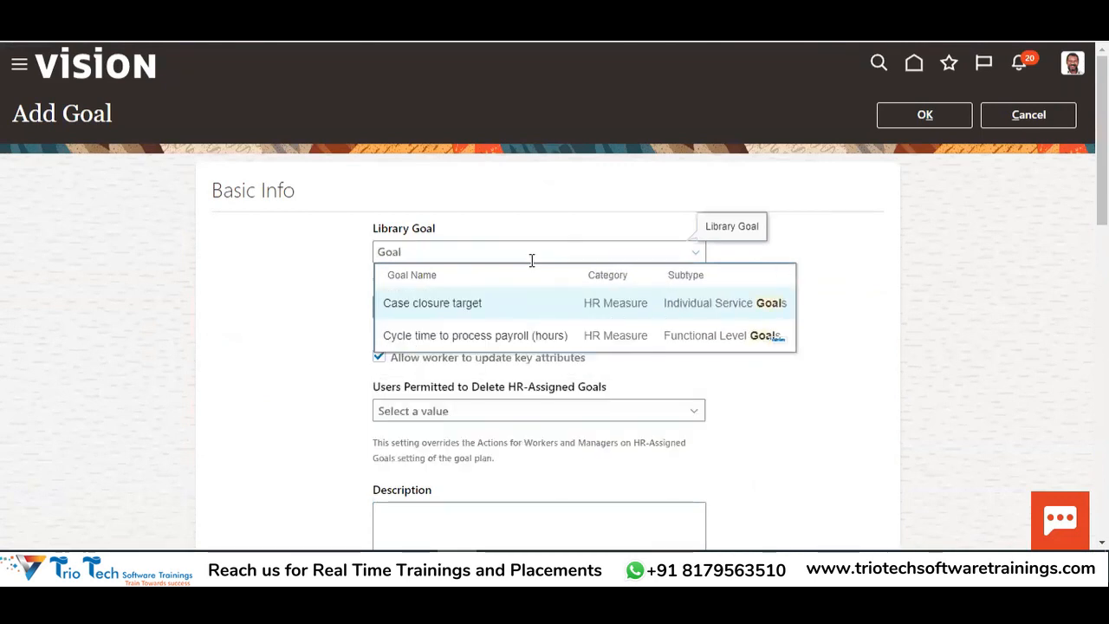
pyautogui.hotkey('alt', 'f')
pyautogui.press('b')
pyautogui.click(289, 264)
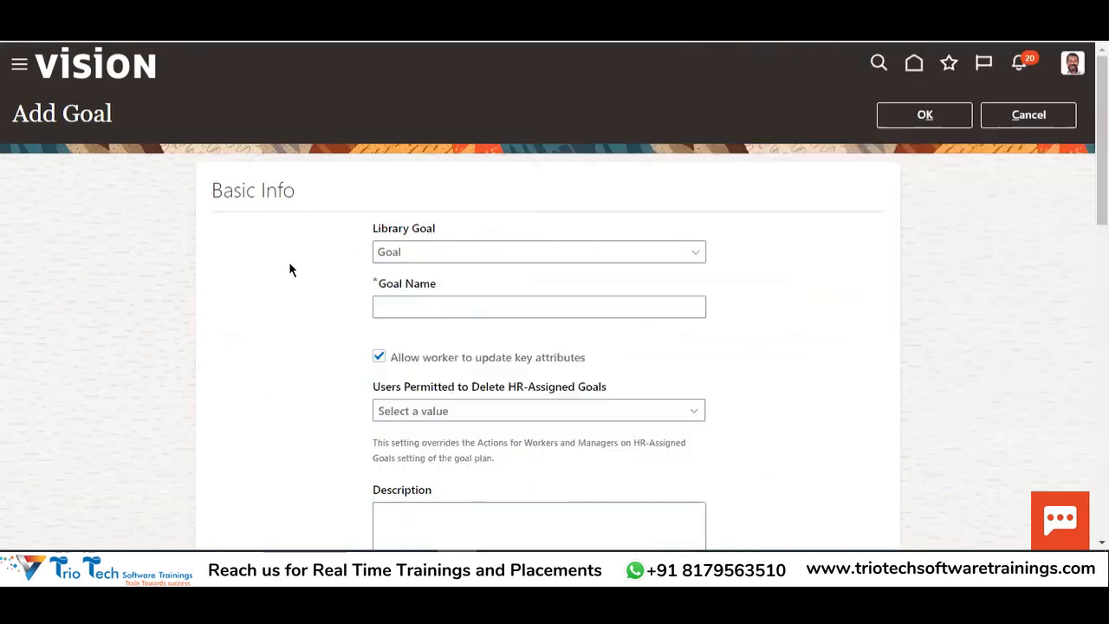
pyautogui.click(437, 253)
pyautogui.click(454, 259)
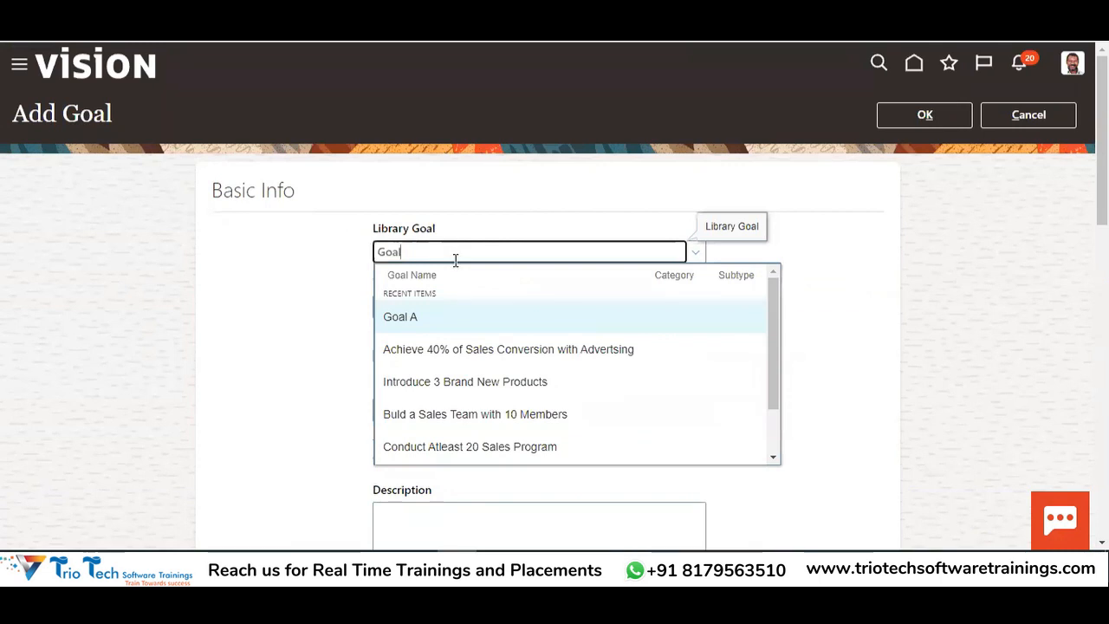
pyautogui.write('B')
pyautogui.click(431, 316)
# Set Goal B's start date to 1/1/2022 and save it to the process
pyautogui.scroll(-4, 684, 319)
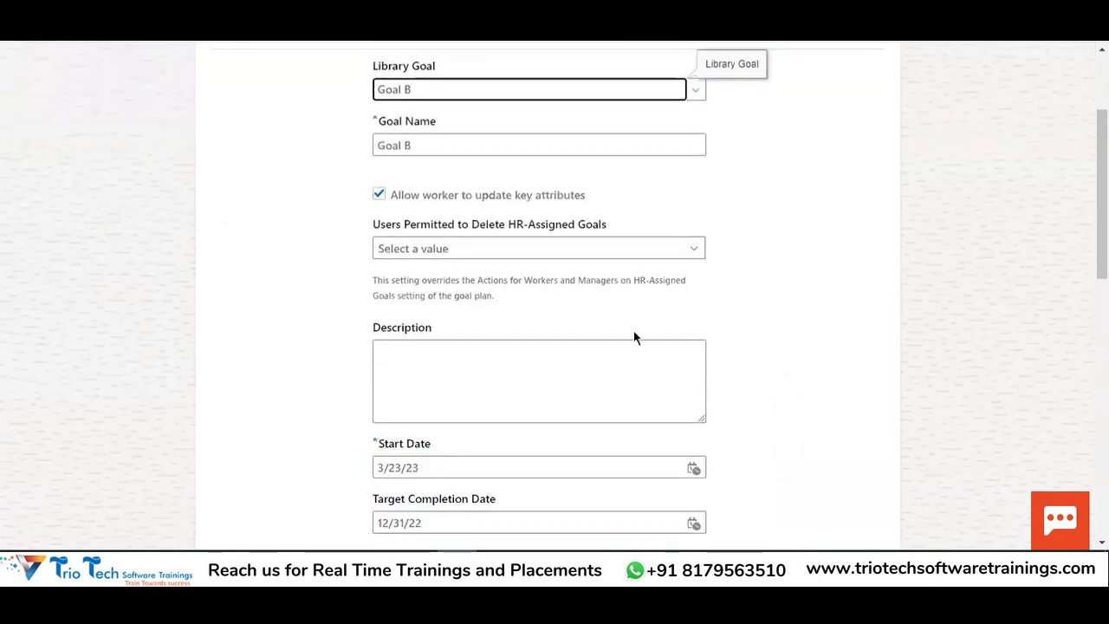
pyautogui.moveTo(423, 307); pyautogui.dragTo(304, 301)
pyautogui.press('BackSpace')
pyautogui.write('1/1/2022')
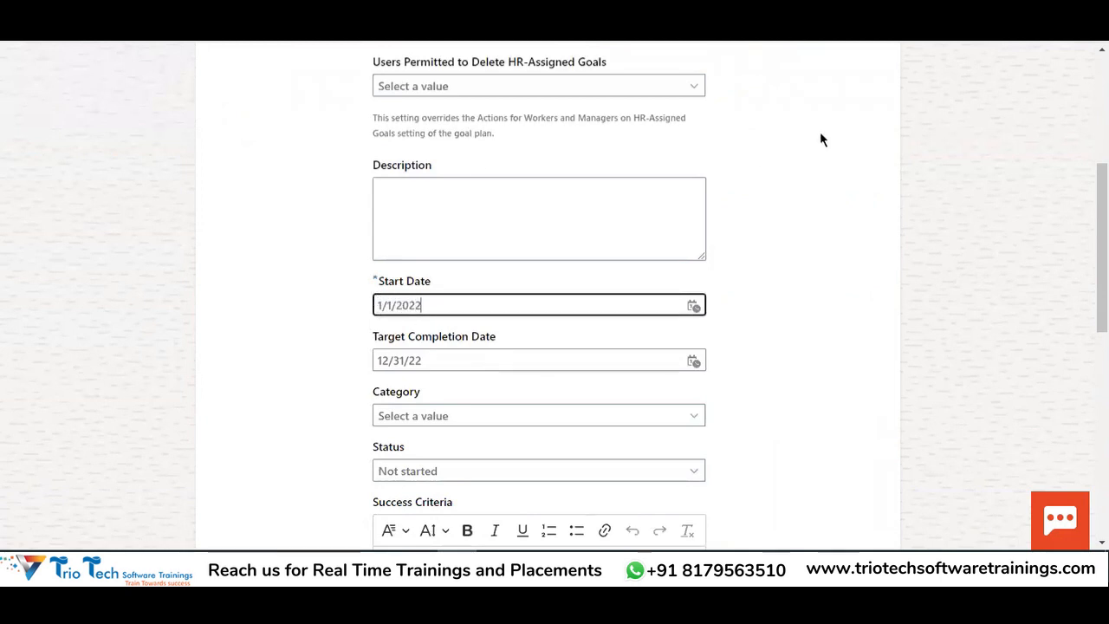
pyautogui.click(858, 245)
pyautogui.scroll(4, 837, 213)
pyautogui.click(914, 122)
# Expand the Goals section to review Goal A and Goal B in the process
pyautogui.scroll(-5, 702, 352)
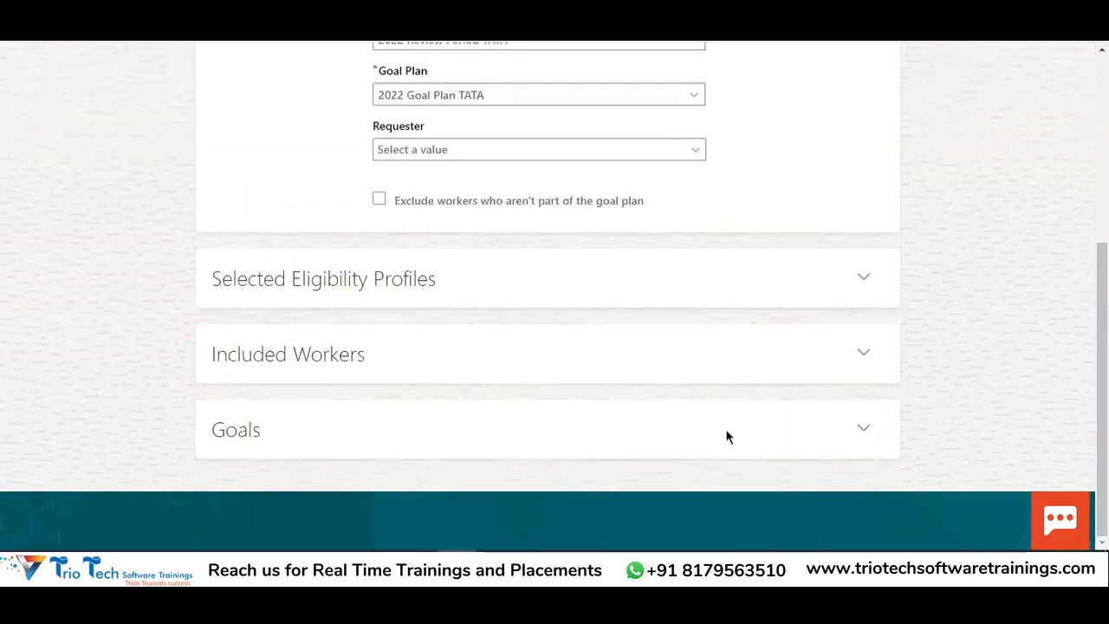
pyautogui.click(862, 428)
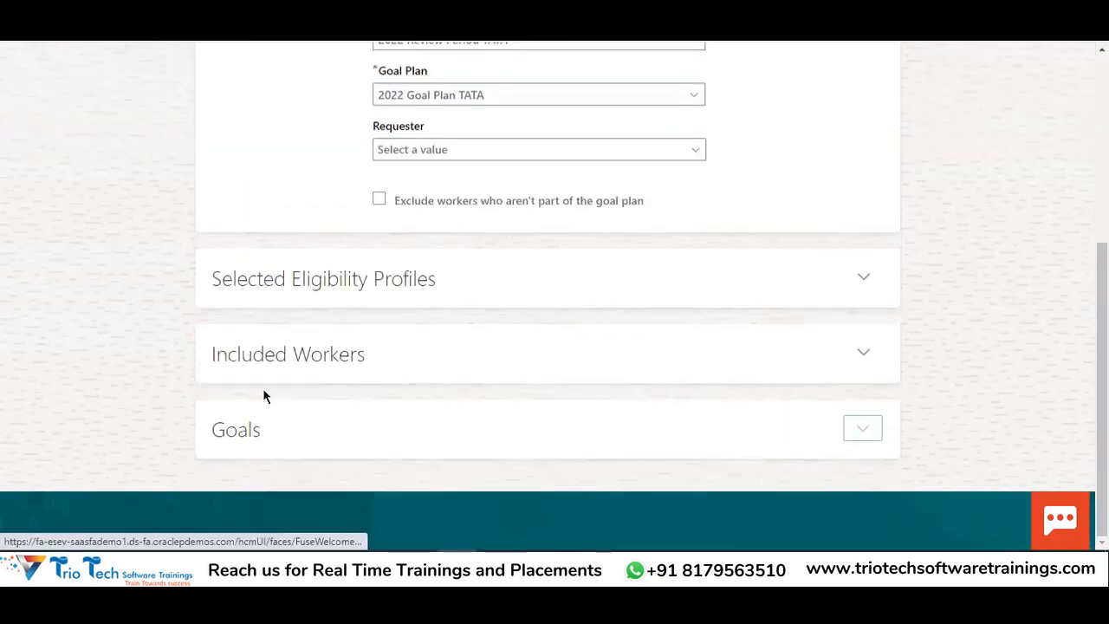
pyautogui.scroll(-3, 343, 351)
pyautogui.scroll(6, 390, 357)
pyautogui.moveTo(47, 115); pyautogui.dragTo(13, 114)
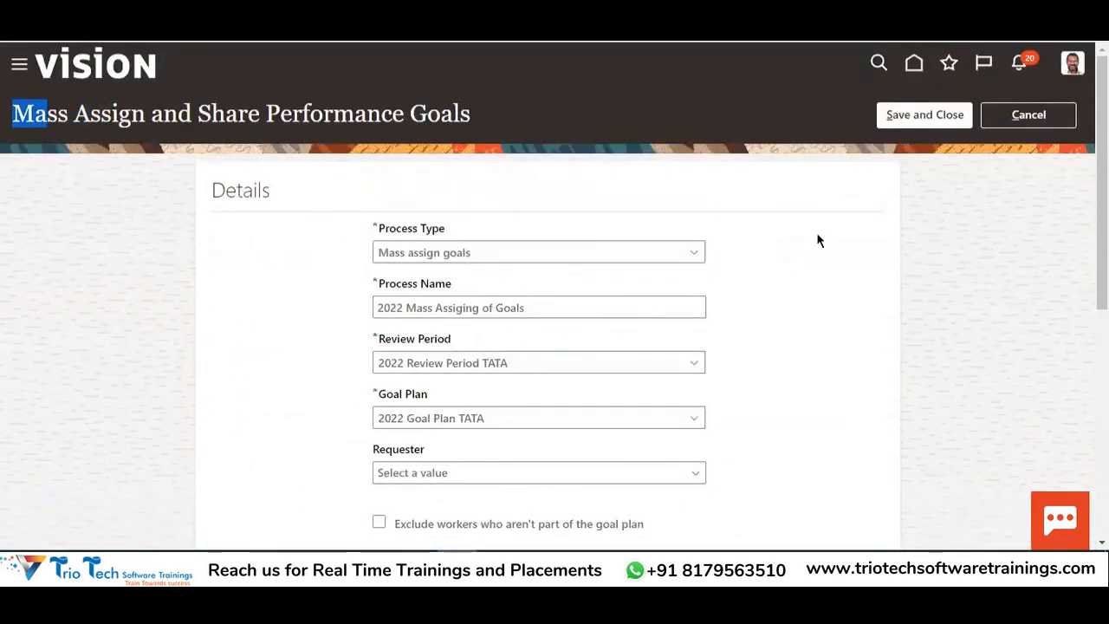
# Save 2022 Mass Assiging of Goals and confirm it under the 2022 Review Period TATA filter
pyautogui.click(929, 114)
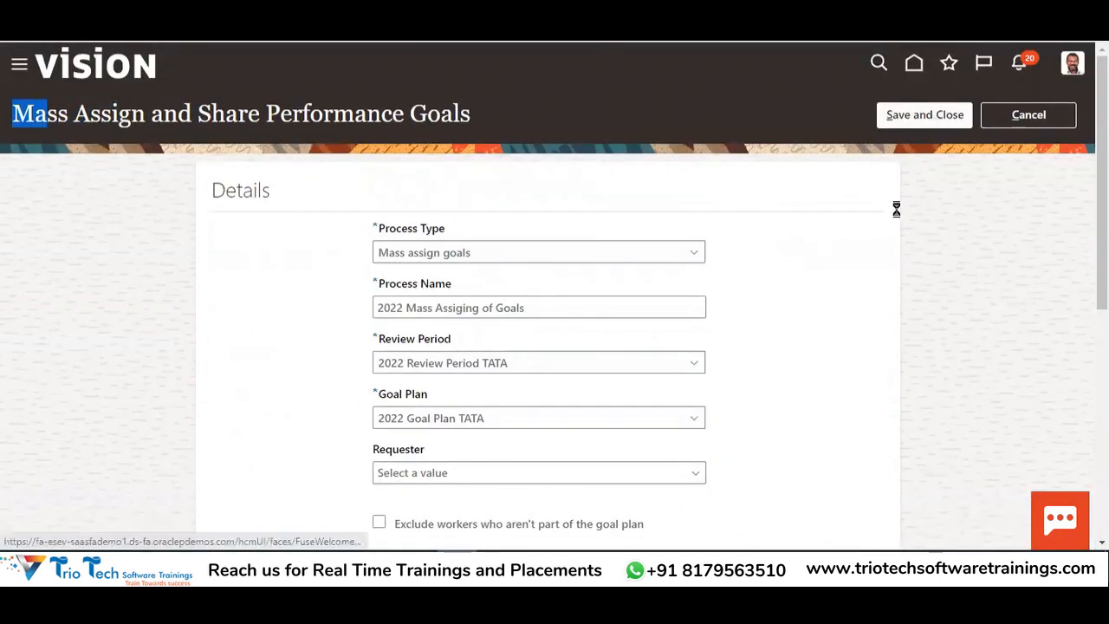
pyautogui.click(333, 375)
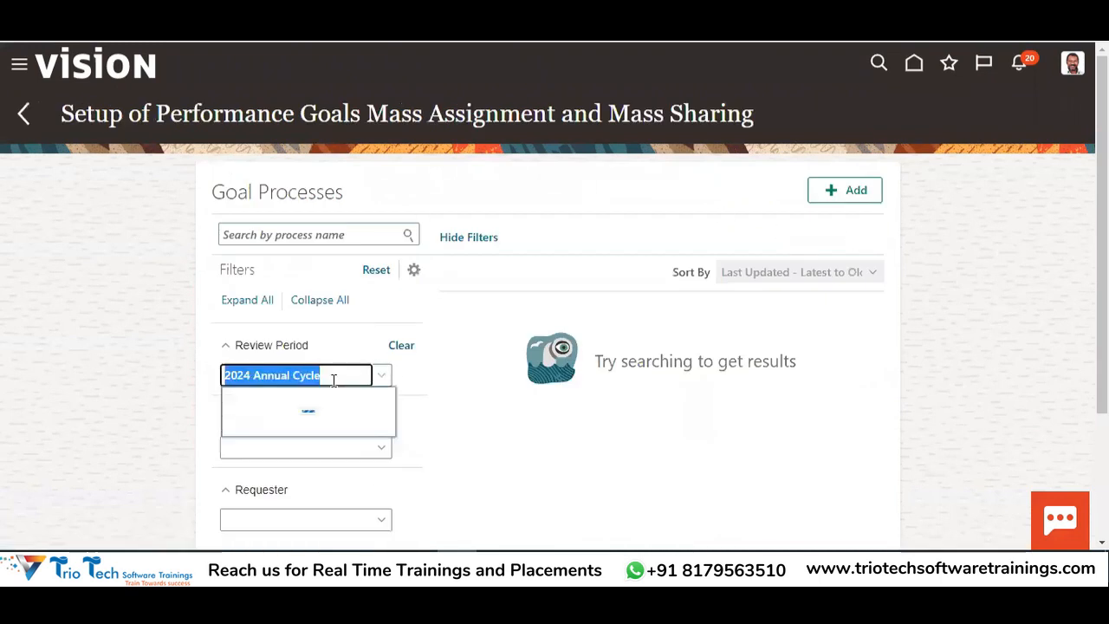
pyautogui.click(282, 293)
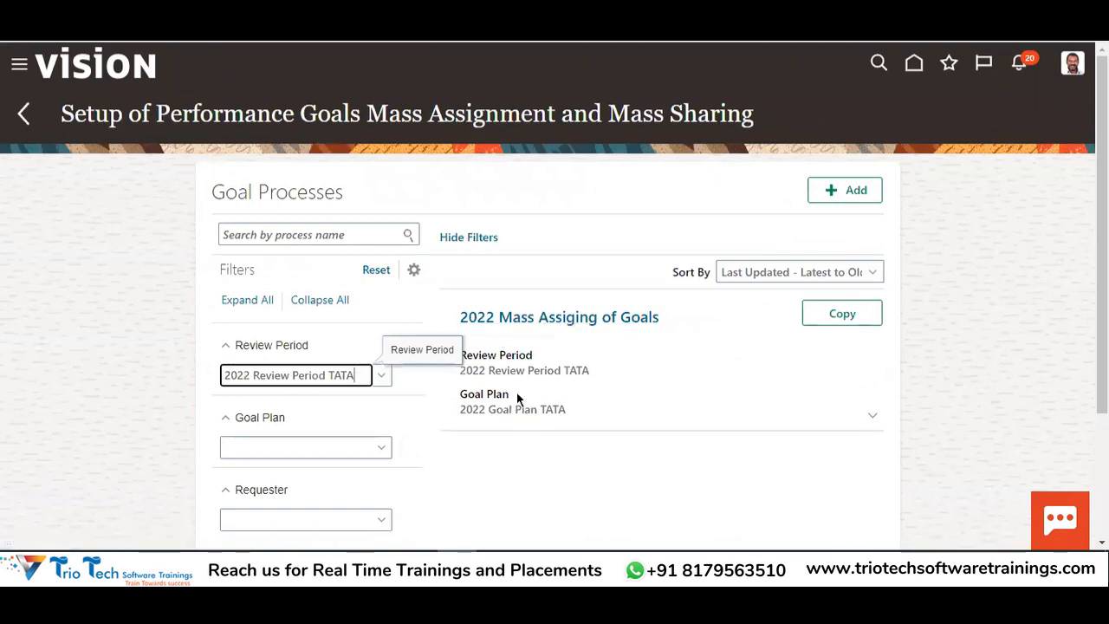
pyautogui.click(23, 113)
pyautogui.scroll(-3, 641, 243)
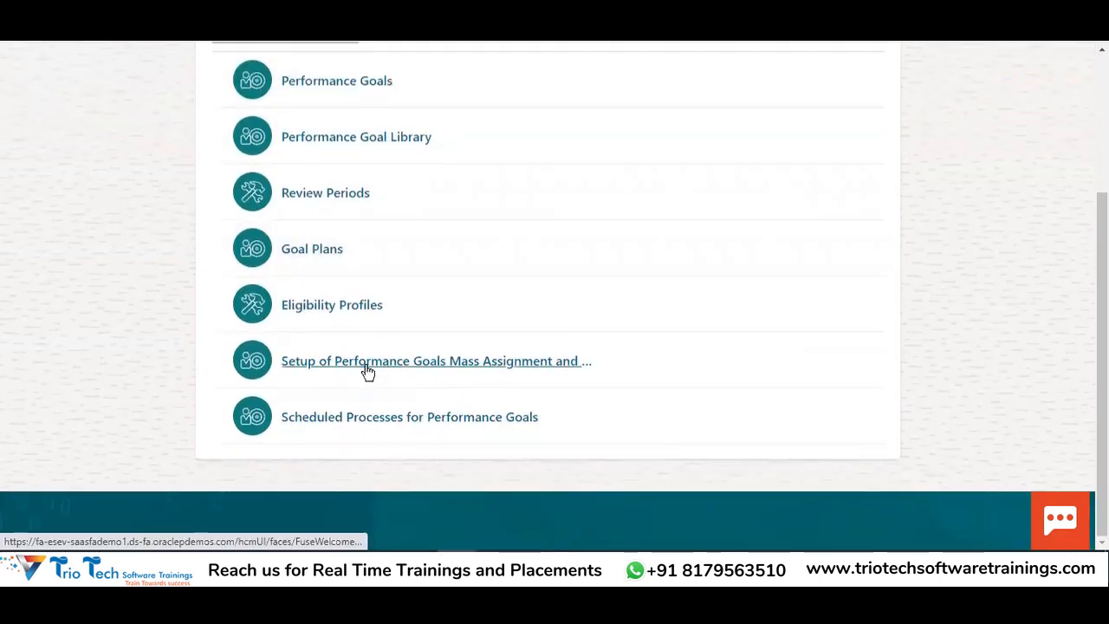
# Set up a scheduled process of type Mass assign or share goals for 2022 Mass Assiging of Goals
pyautogui.click(322, 416)
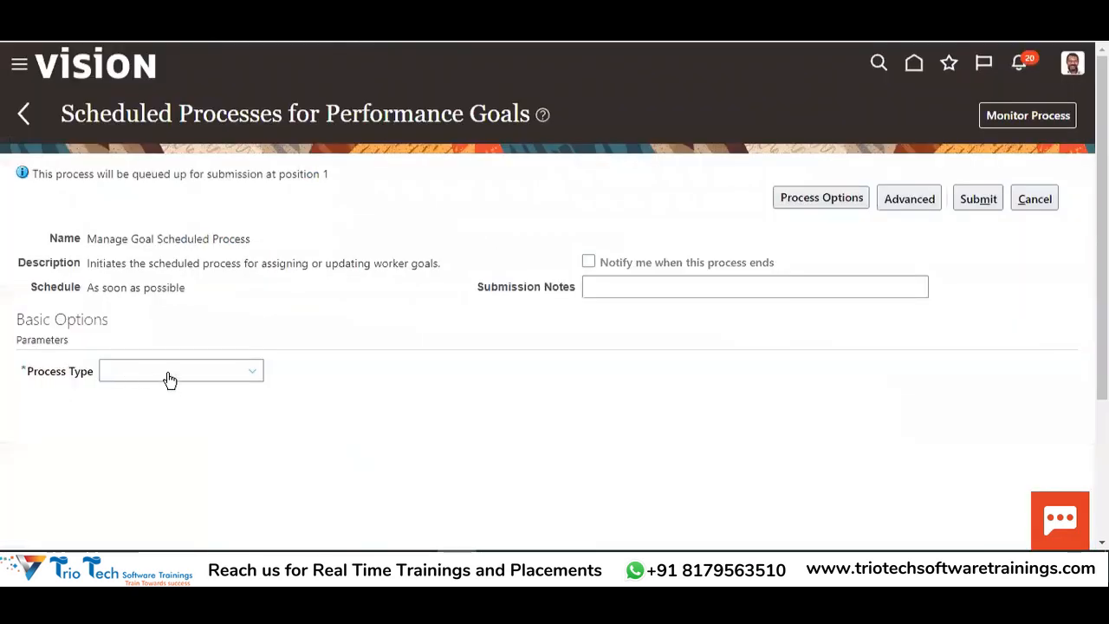
pyautogui.click(170, 380)
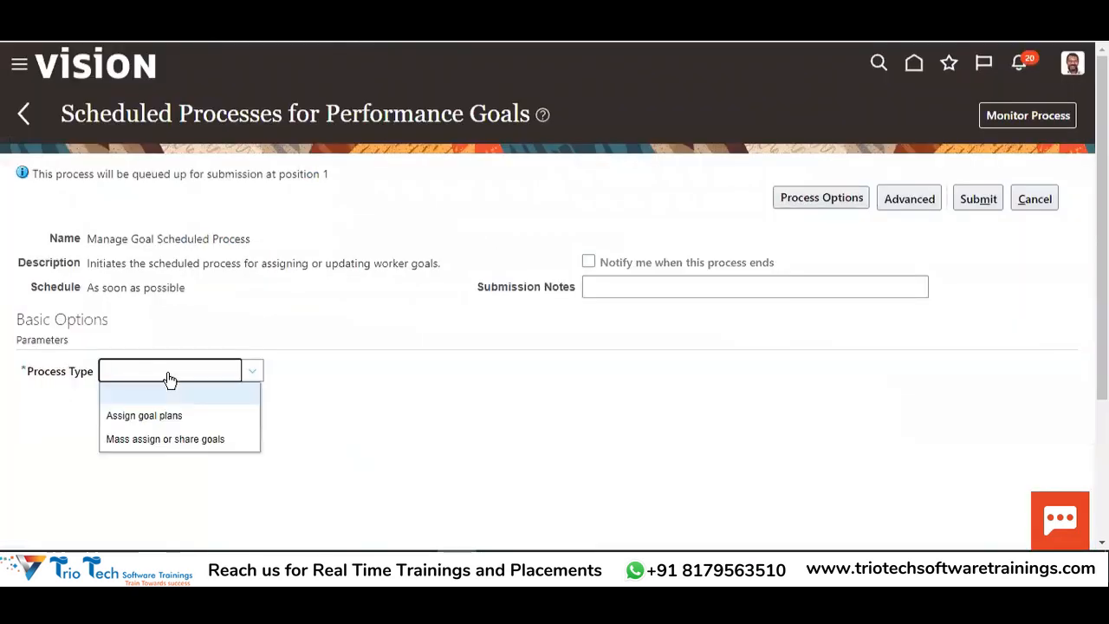
pyautogui.click(160, 439)
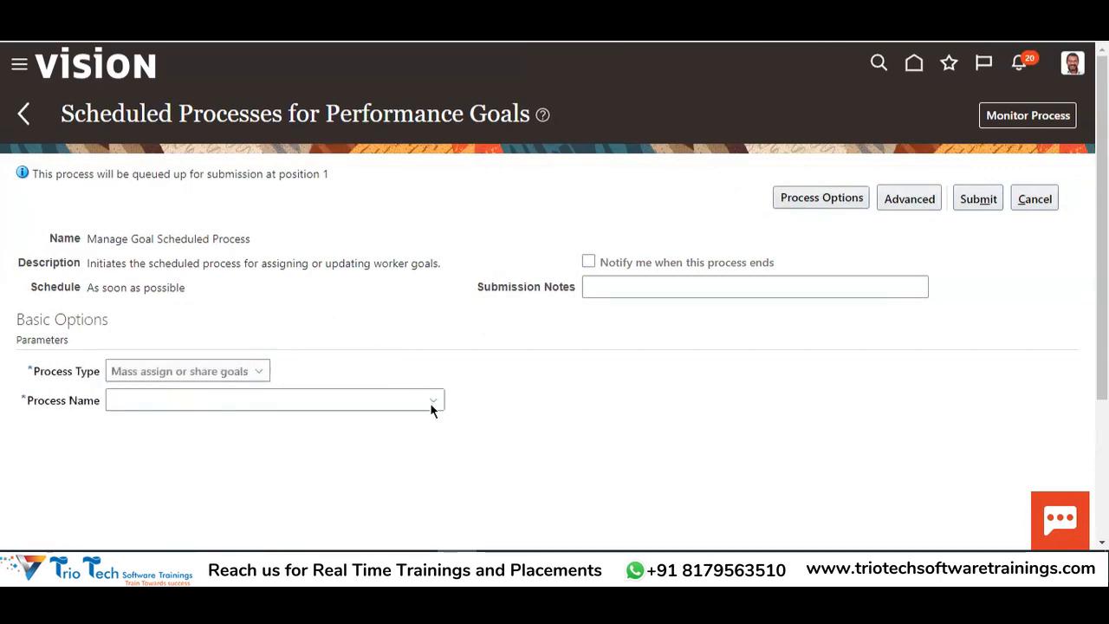
pyautogui.click(125, 403)
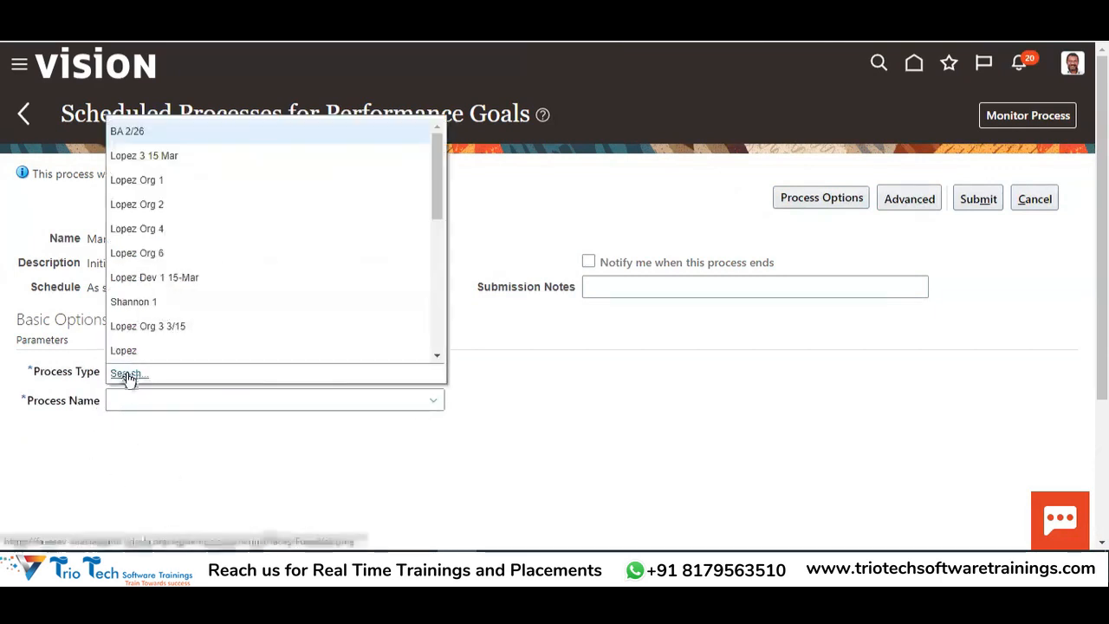
pyautogui.click(128, 375)
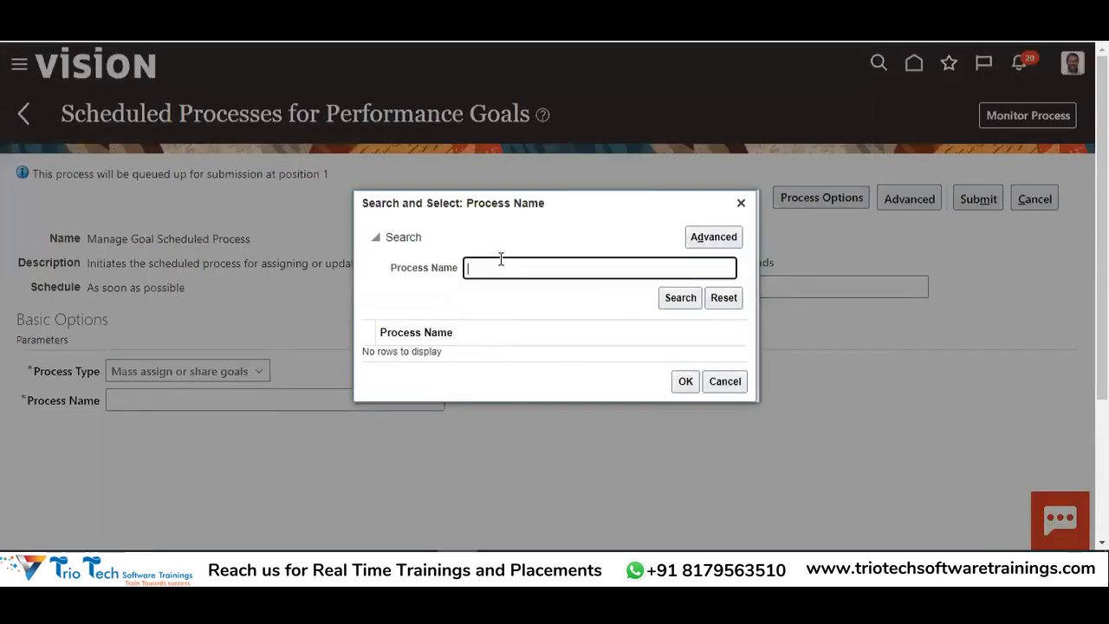
pyautogui.click(672, 298)
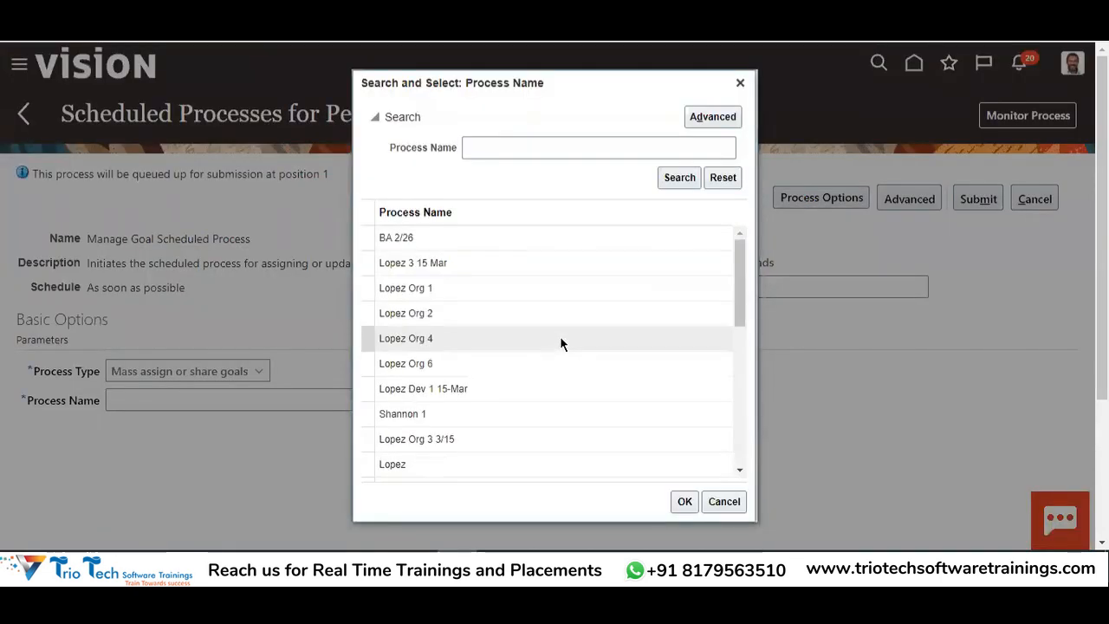
pyautogui.scroll(-5, 581, 325)
pyautogui.scroll(-3, 583, 330)
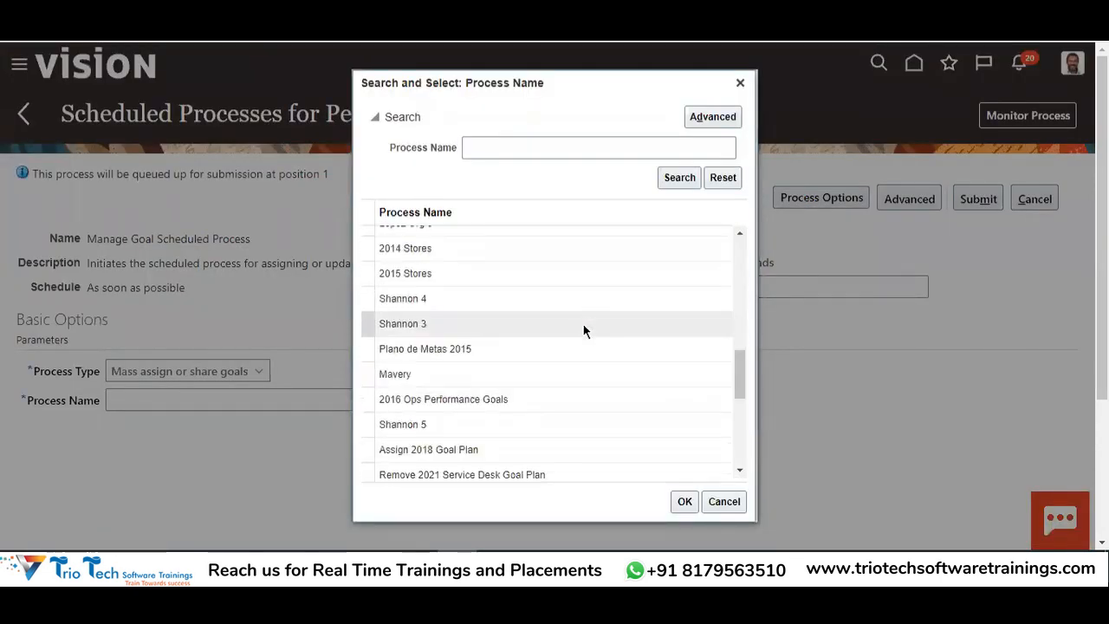
pyautogui.scroll(-2, 583, 330)
pyautogui.scroll(-3, 583, 330)
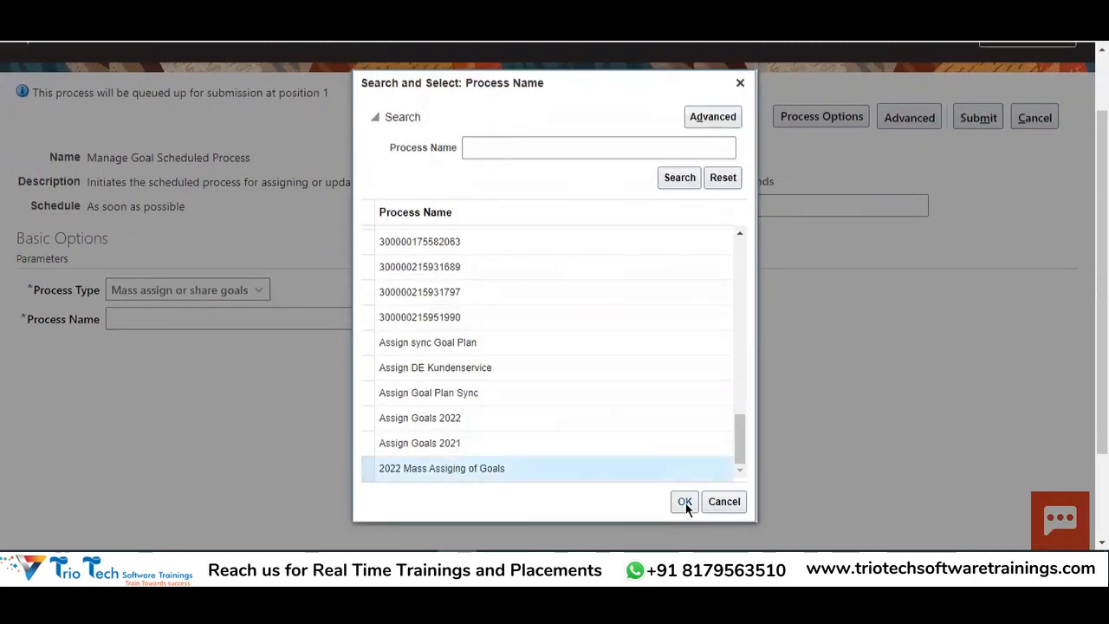
pyautogui.click(685, 502)
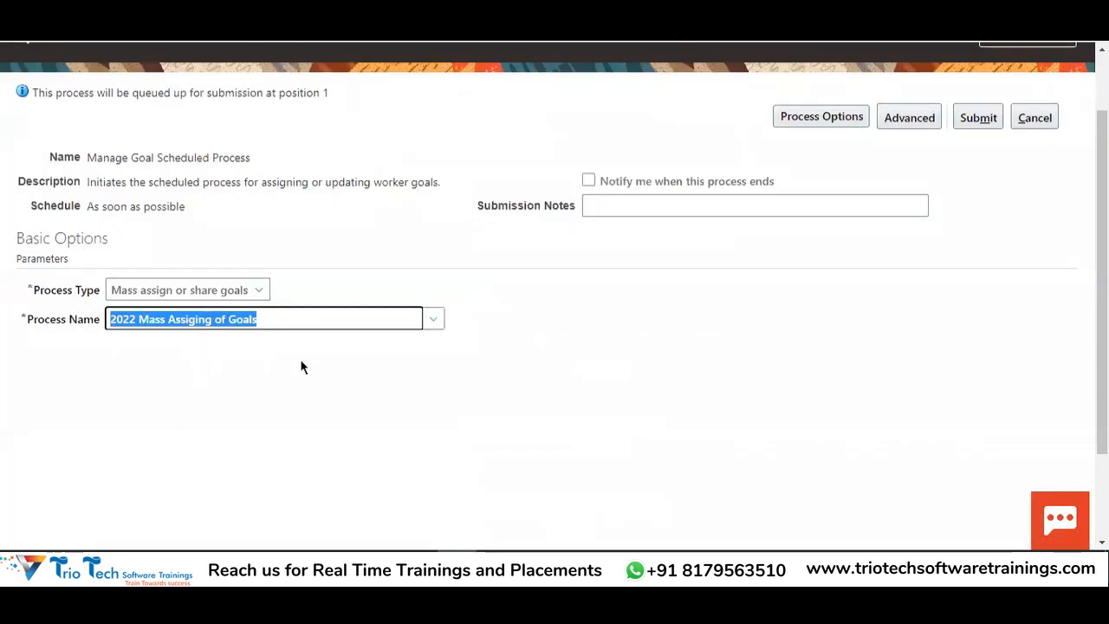
# Submit the Manage Goal Scheduled Process and go to Monitor Process
pyautogui.click(978, 119)
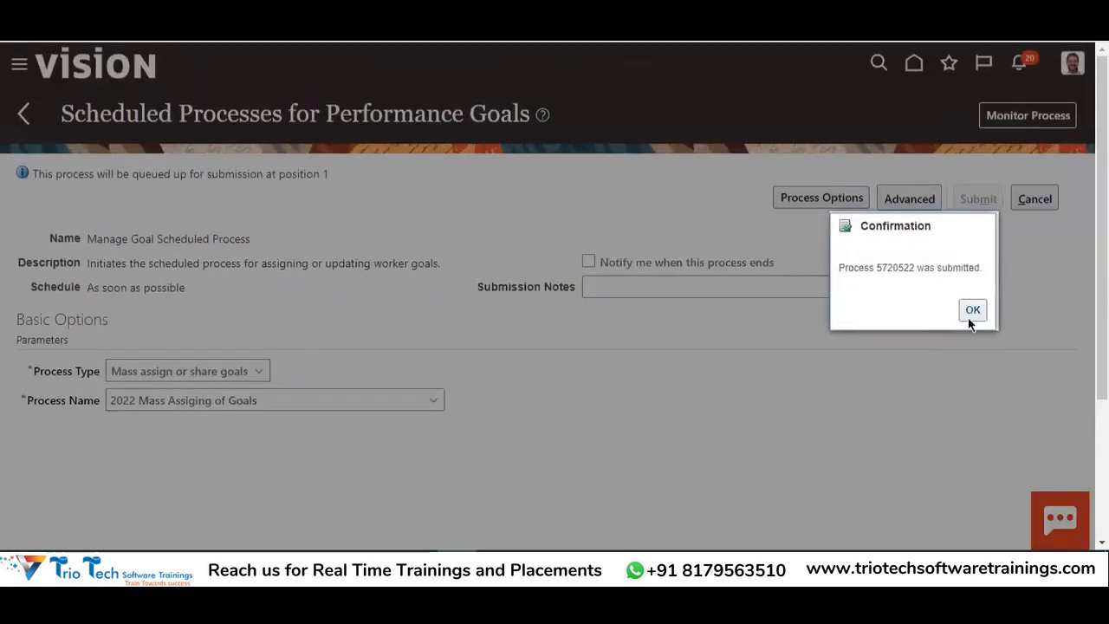
pyautogui.click(971, 311)
pyautogui.click(1005, 124)
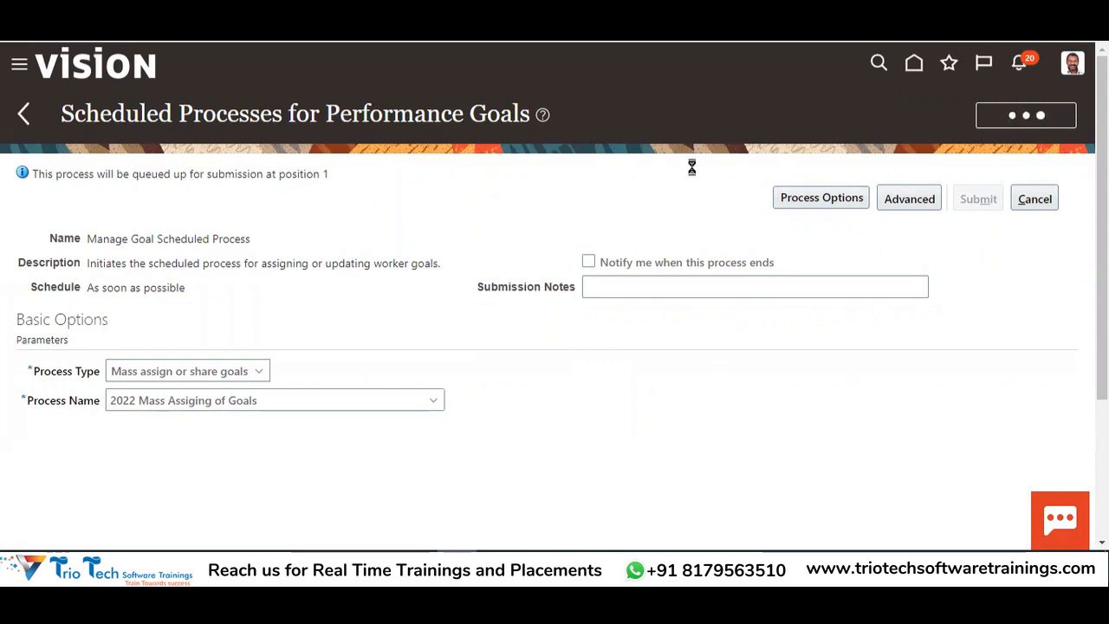
# Refresh the process list until process 5720522 finishes
pyautogui.scroll(-3, 809, 107)
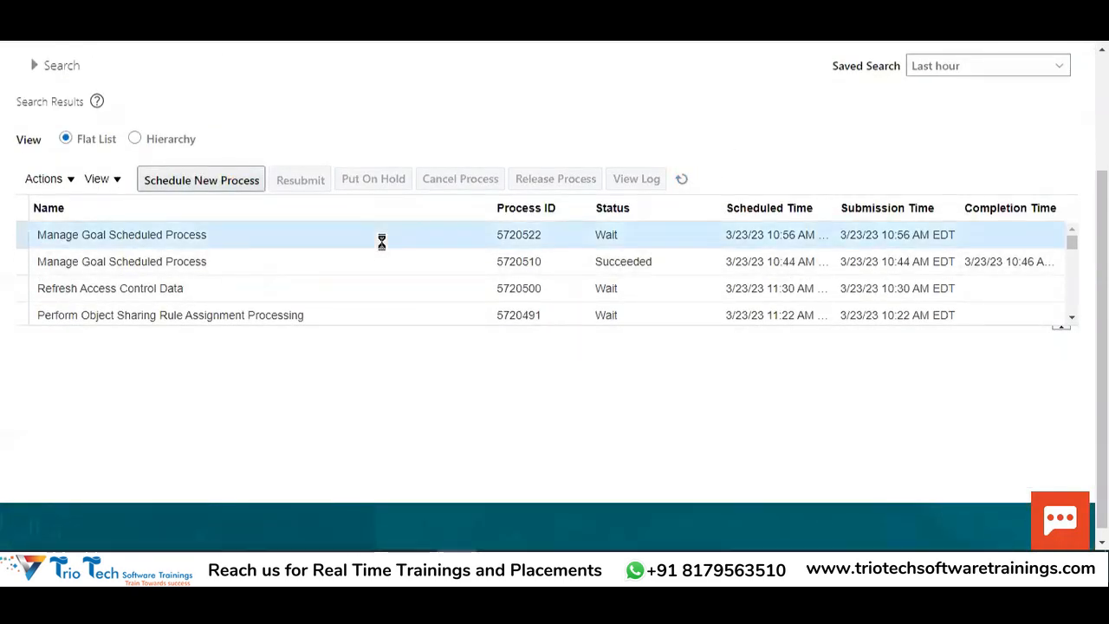
pyautogui.click(682, 180)
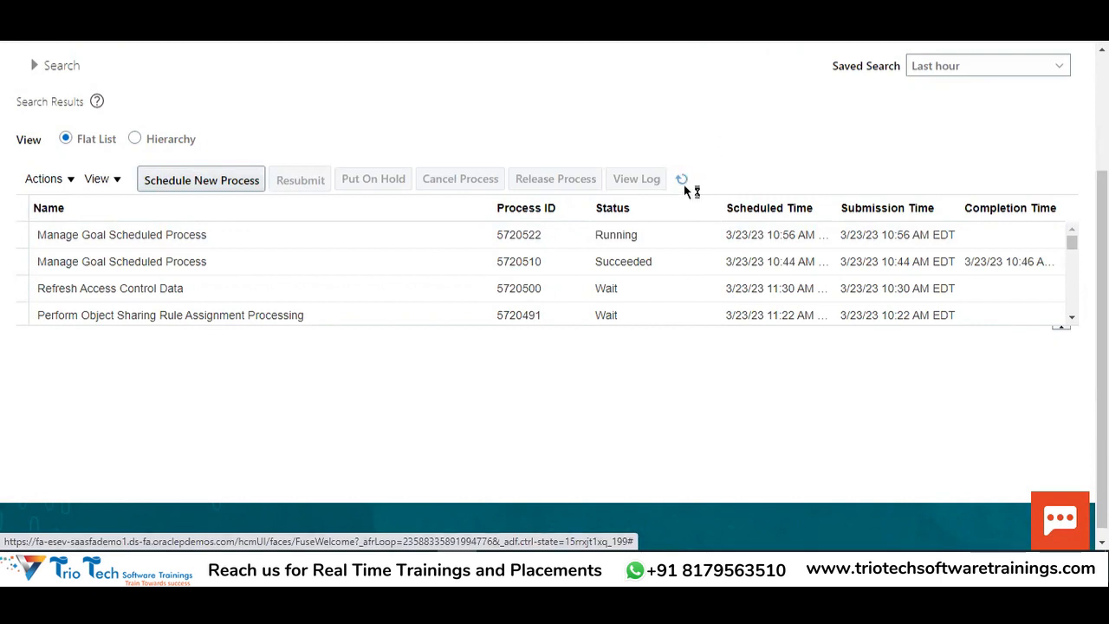
pyautogui.click(681, 181)
pyautogui.click(682, 181)
pyautogui.click(682, 182)
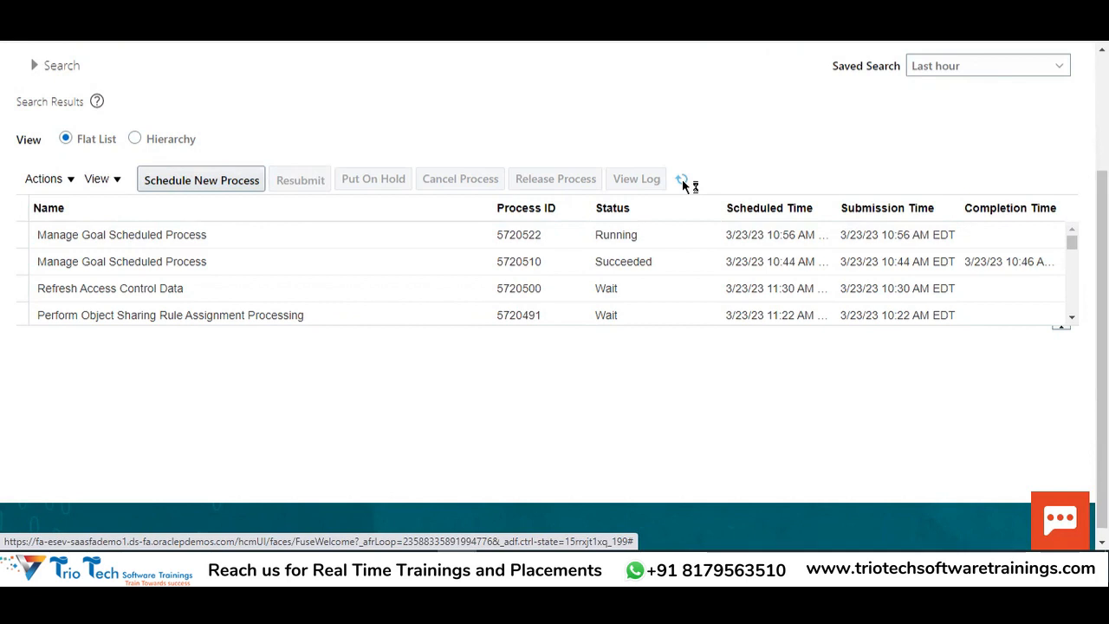
pyautogui.scroll(3, 829, 193)
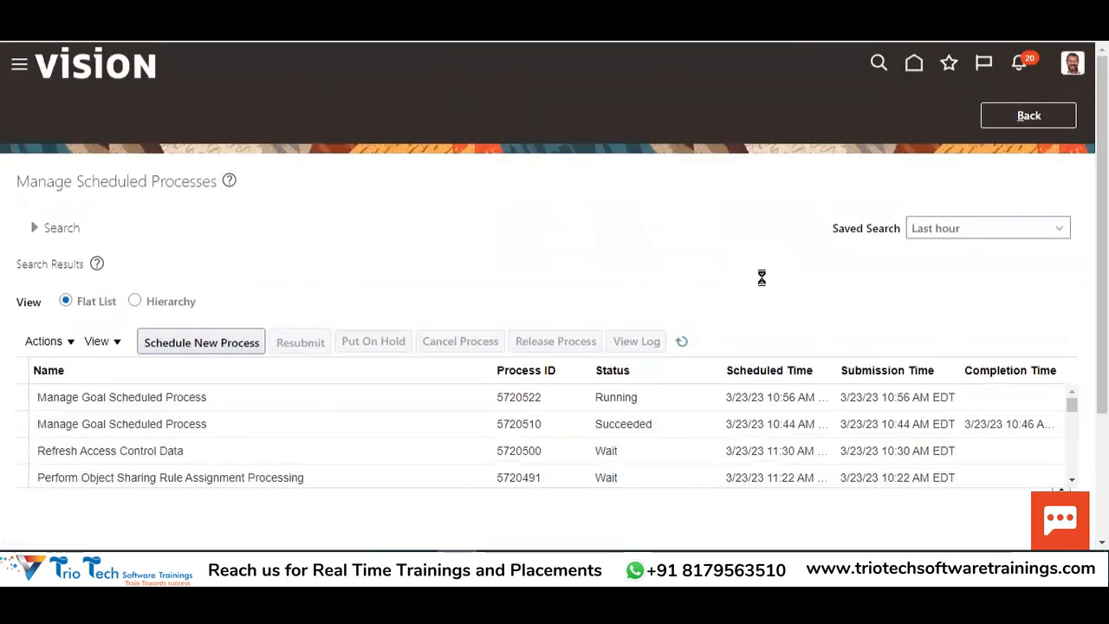
pyautogui.click(681, 340)
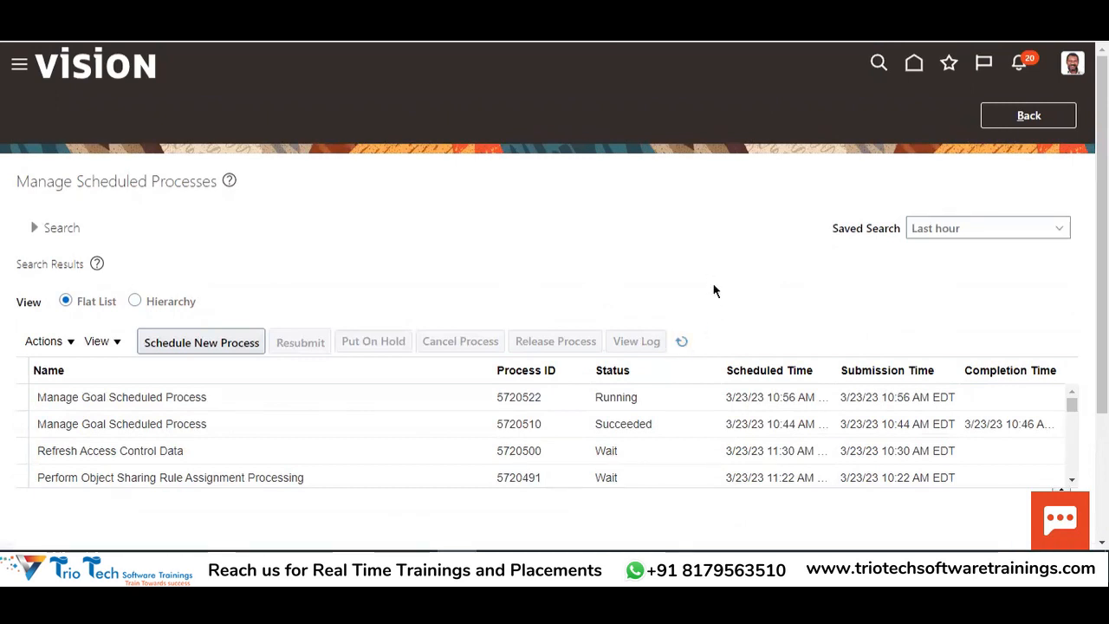
pyautogui.click(686, 336)
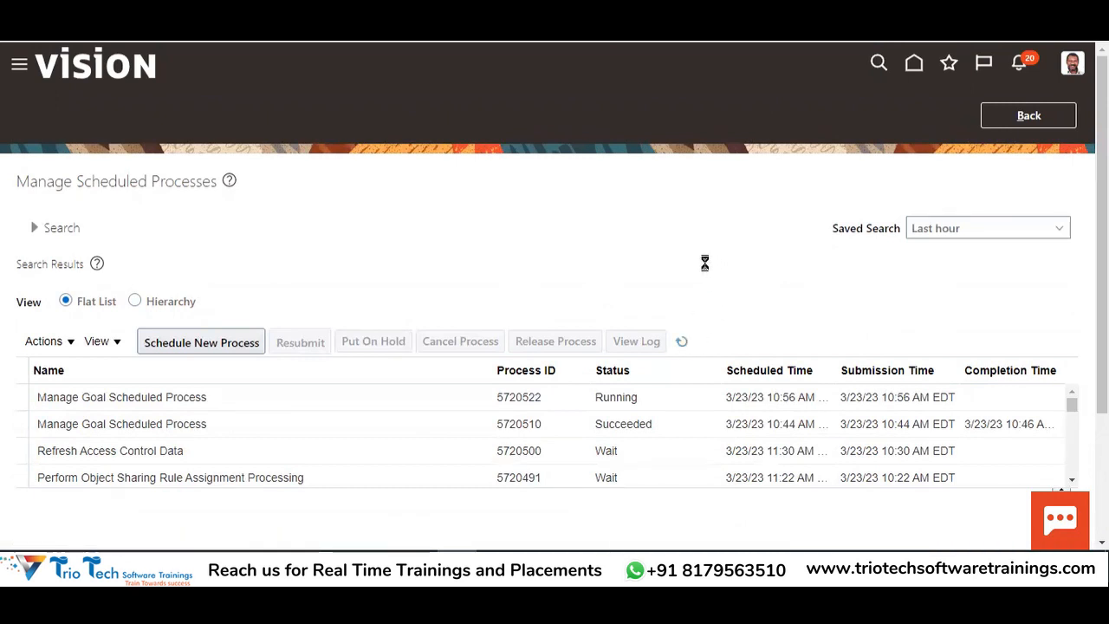
pyautogui.click(684, 342)
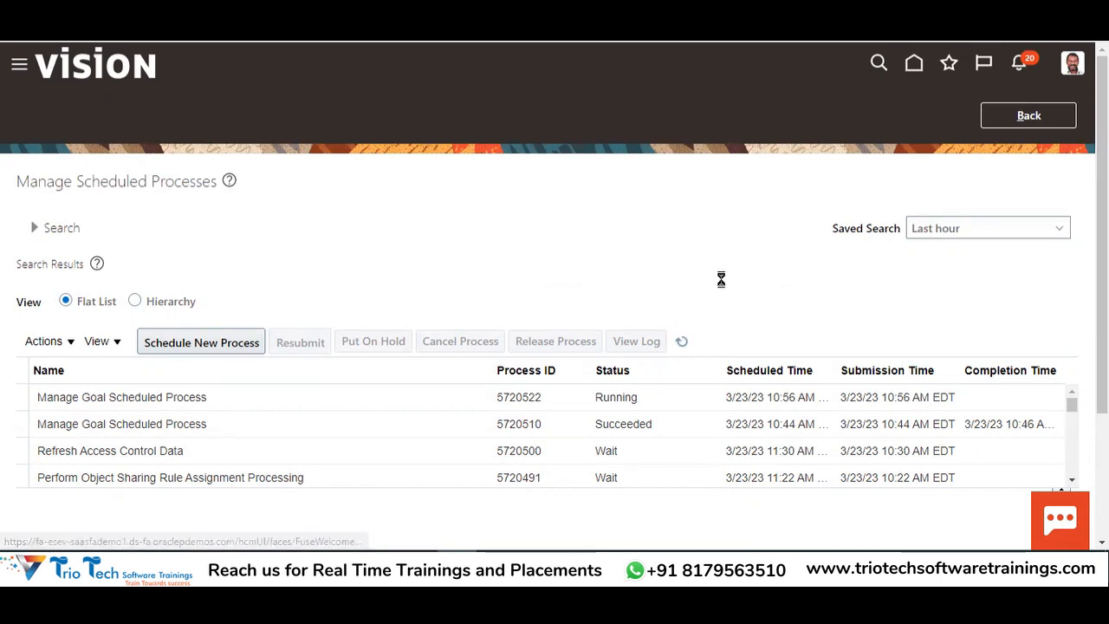
pyautogui.click(682, 344)
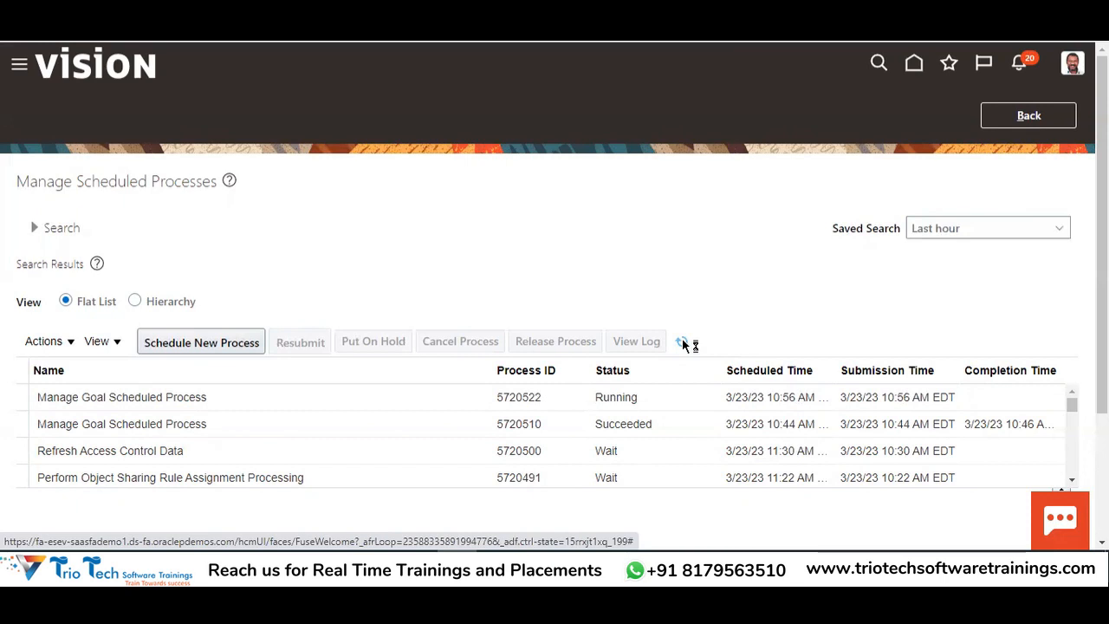
pyautogui.click(682, 343)
pyautogui.click(682, 343)
pyautogui.click(683, 343)
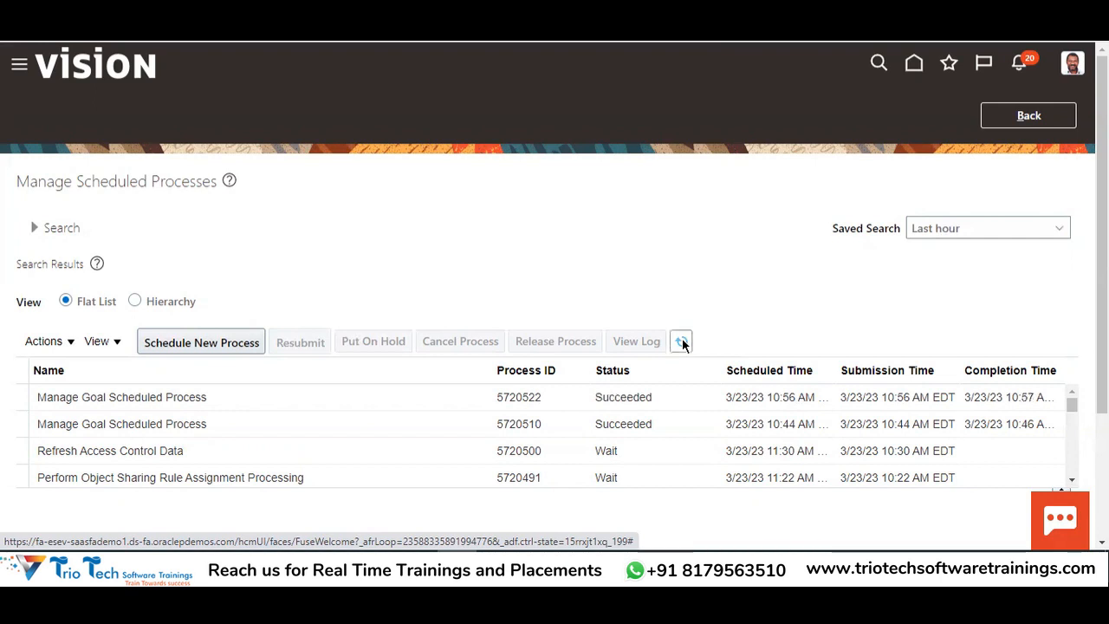
# Note process 5720522's Succeeded status and sign out
pyautogui.doubleClick(622, 399)
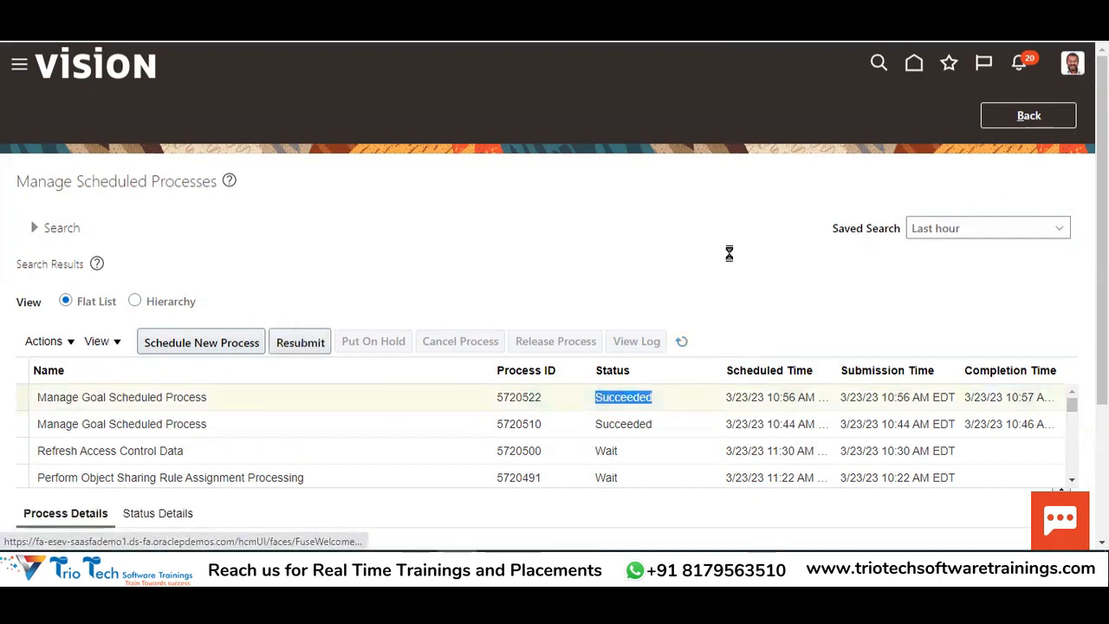
pyautogui.click(1073, 64)
pyautogui.click(1055, 103)
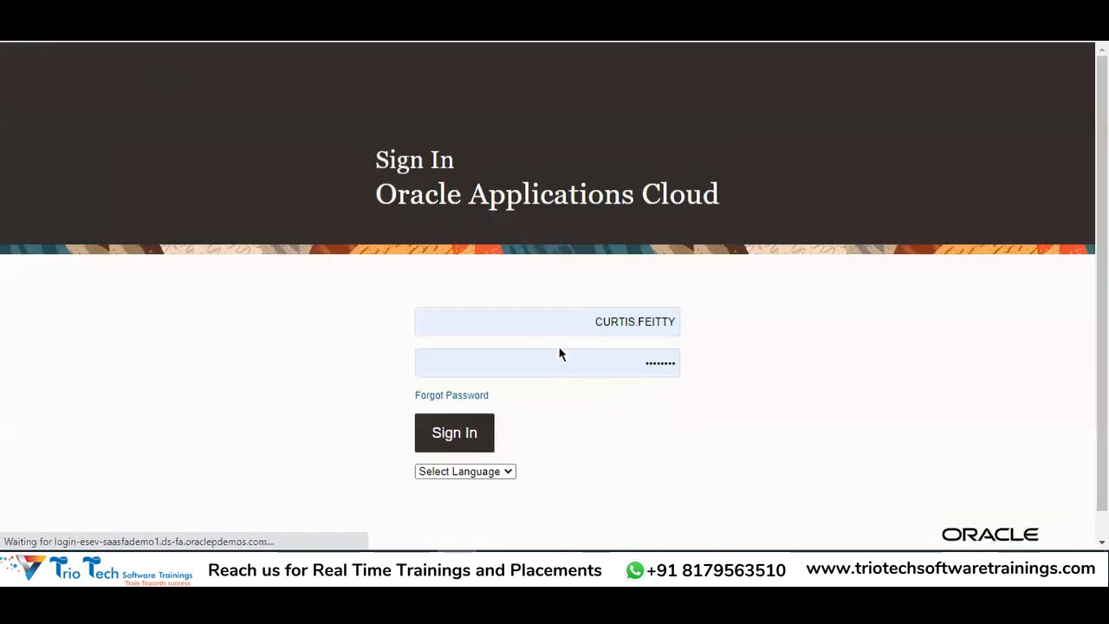
# Sign in as the employee using their saved login from autofill
pyautogui.doubleClick(603, 319)
pyautogui.write('Mahe')
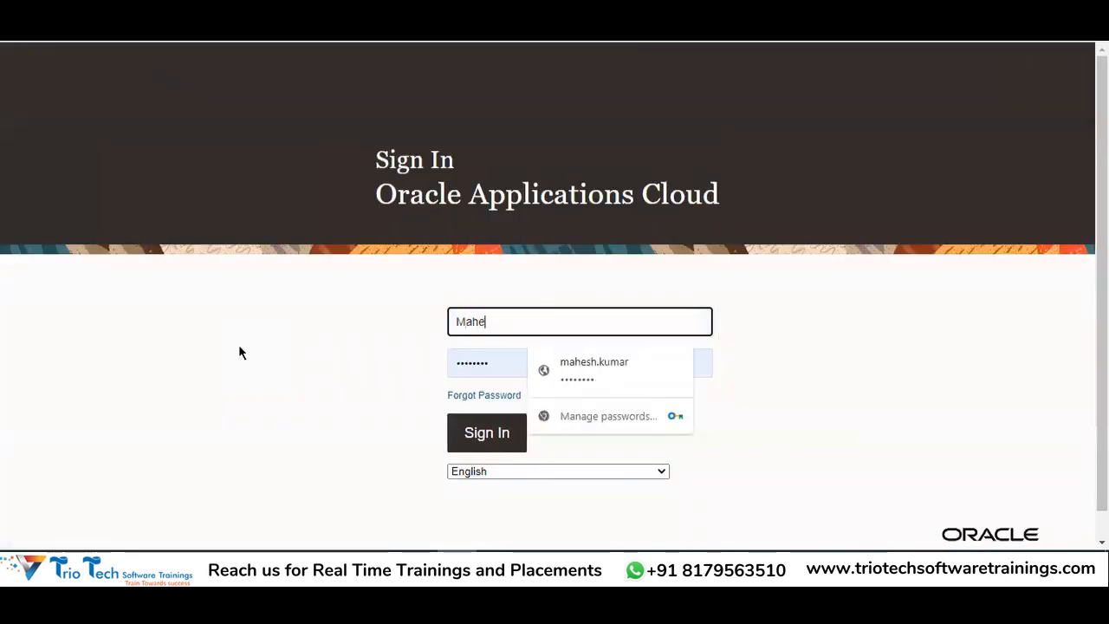
pyautogui.click(641, 368)
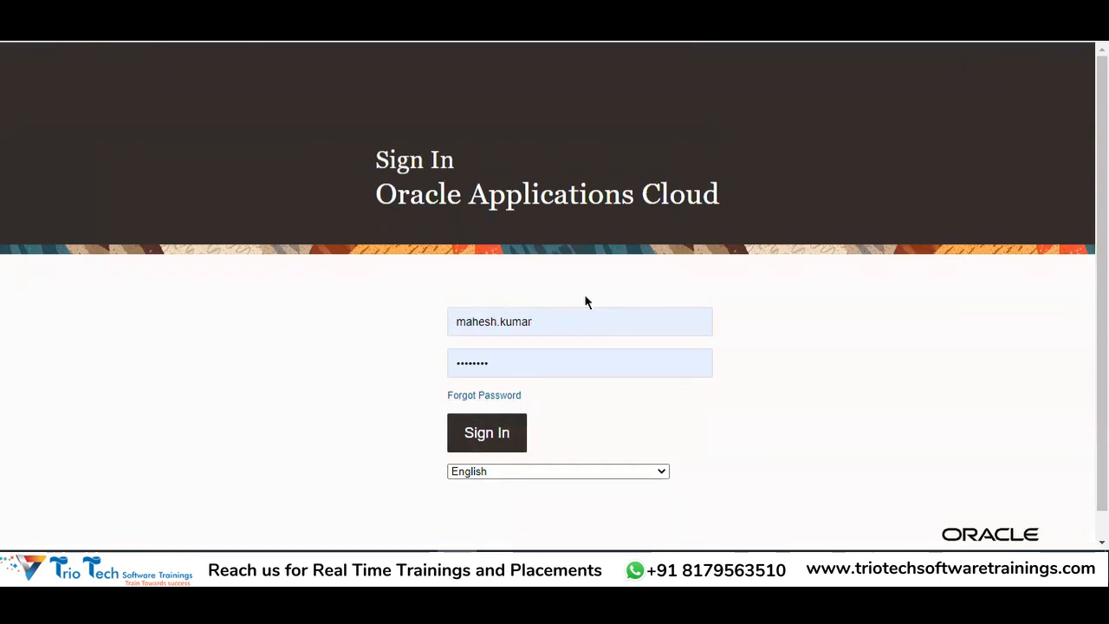
pyautogui.press('Return')
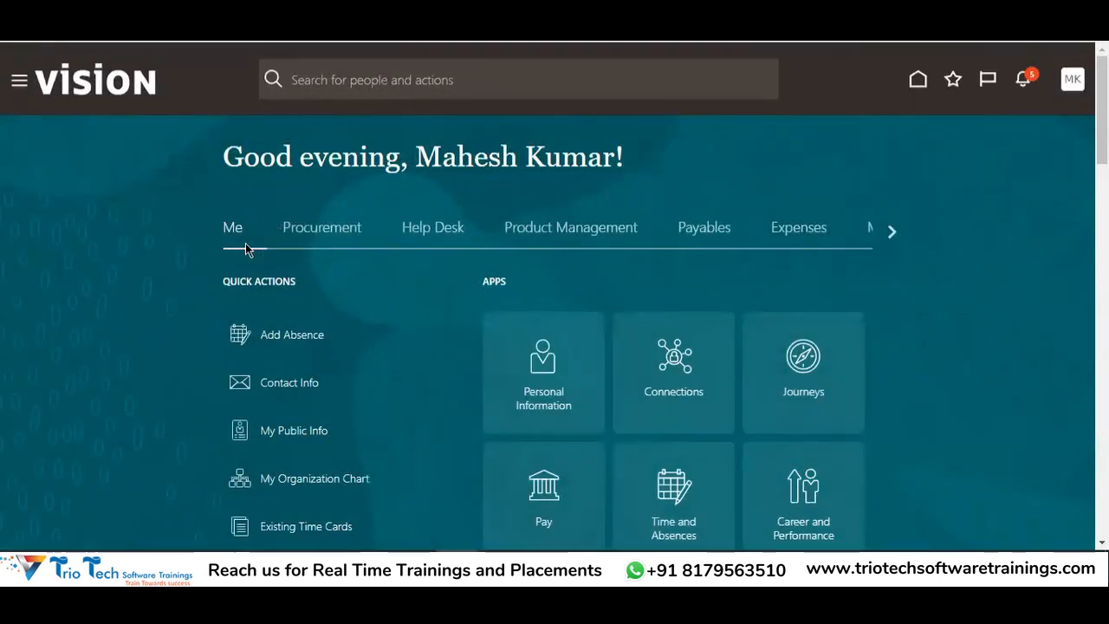
# Open the employee's Goals, load all 2022 Goal Plan TATA goals and check Goal A and Goal B
pyautogui.scroll(-1, 830, 291)
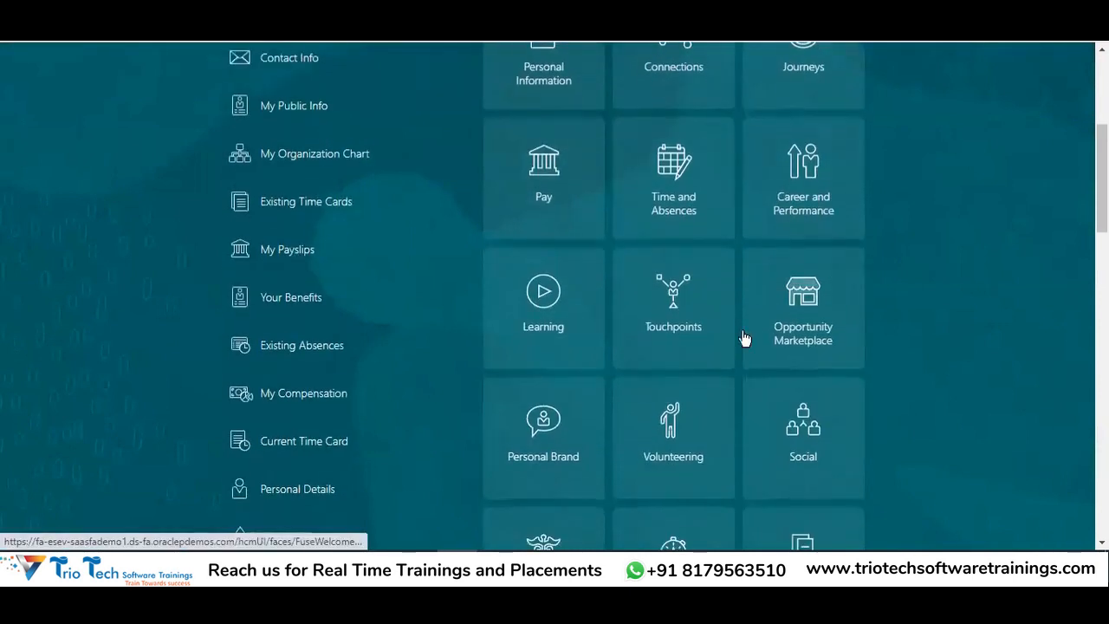
pyautogui.click(802, 187)
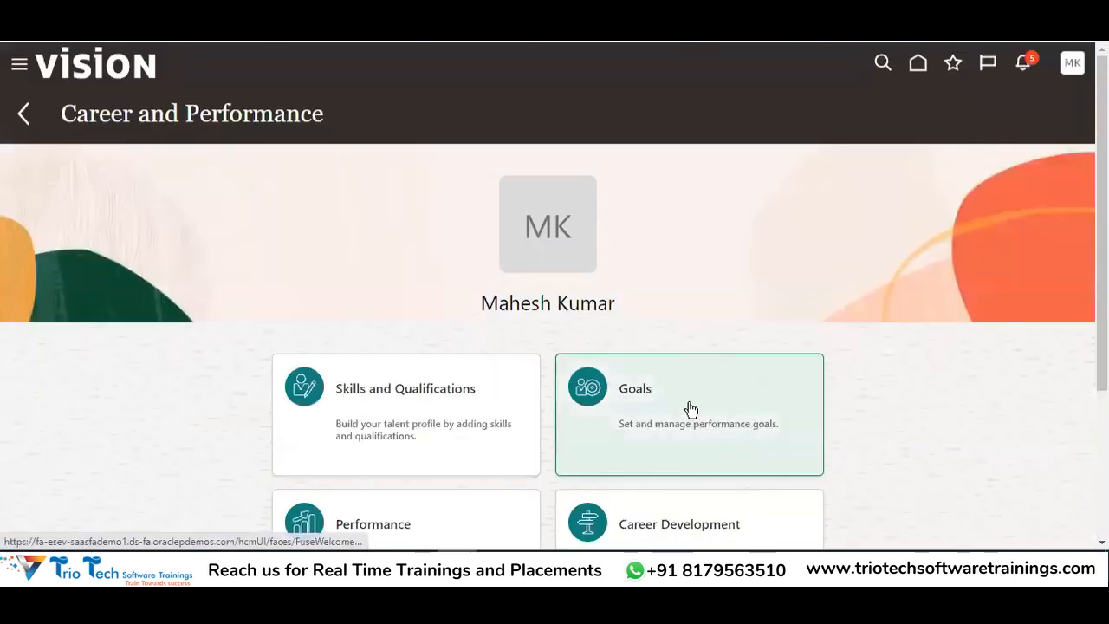
pyautogui.click(689, 403)
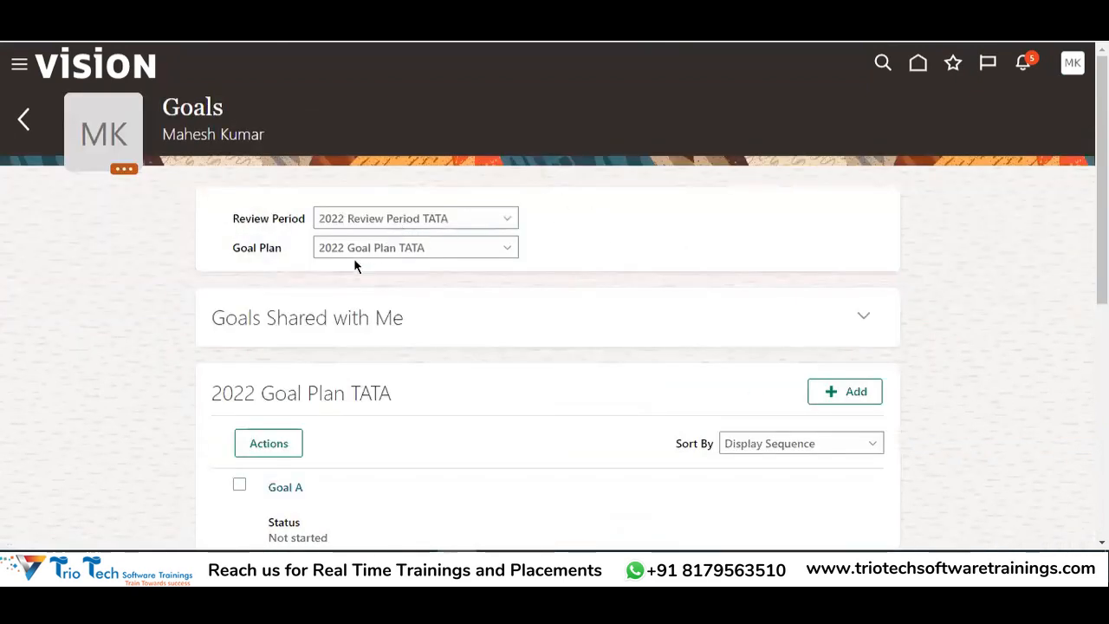
pyautogui.scroll(-4, 618, 205)
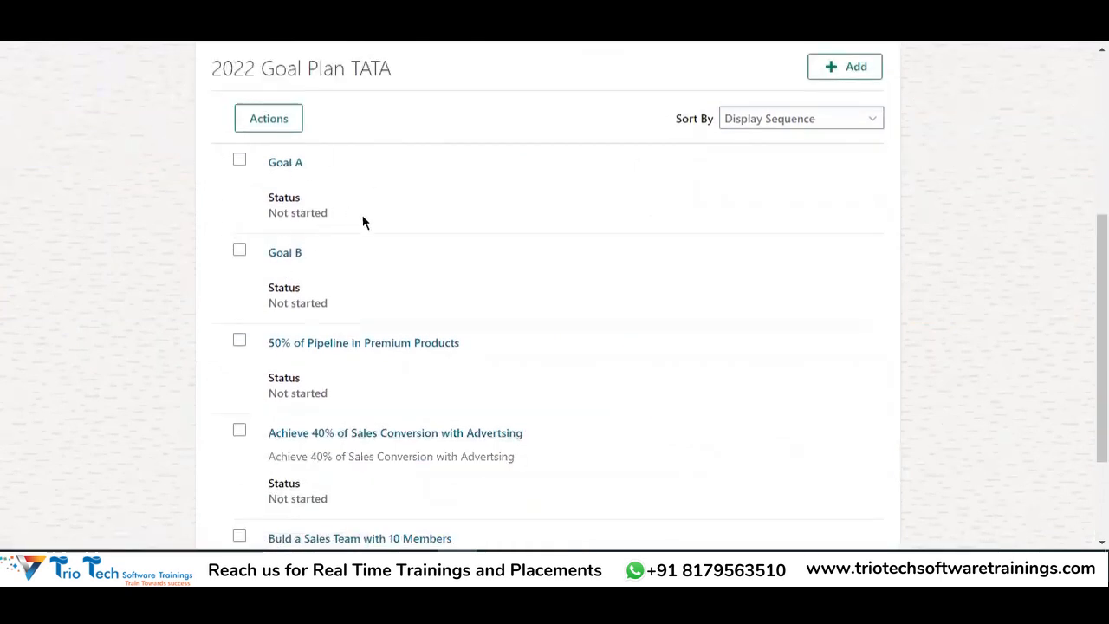
pyautogui.scroll(-2, 325, 332)
pyautogui.click(774, 488)
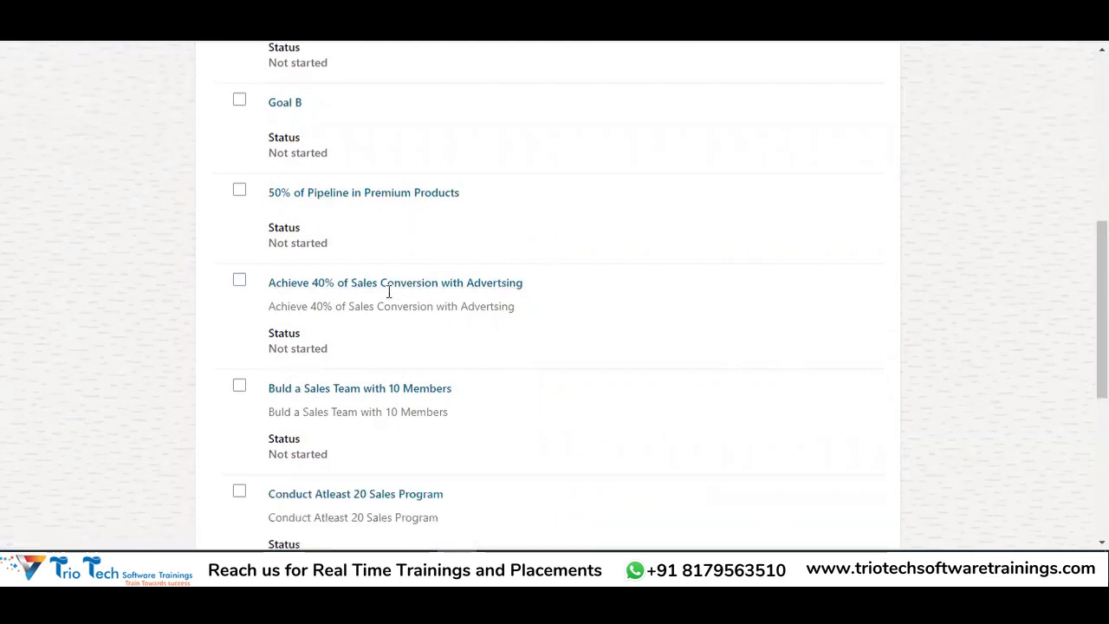
pyautogui.scroll(-2, 324, 127)
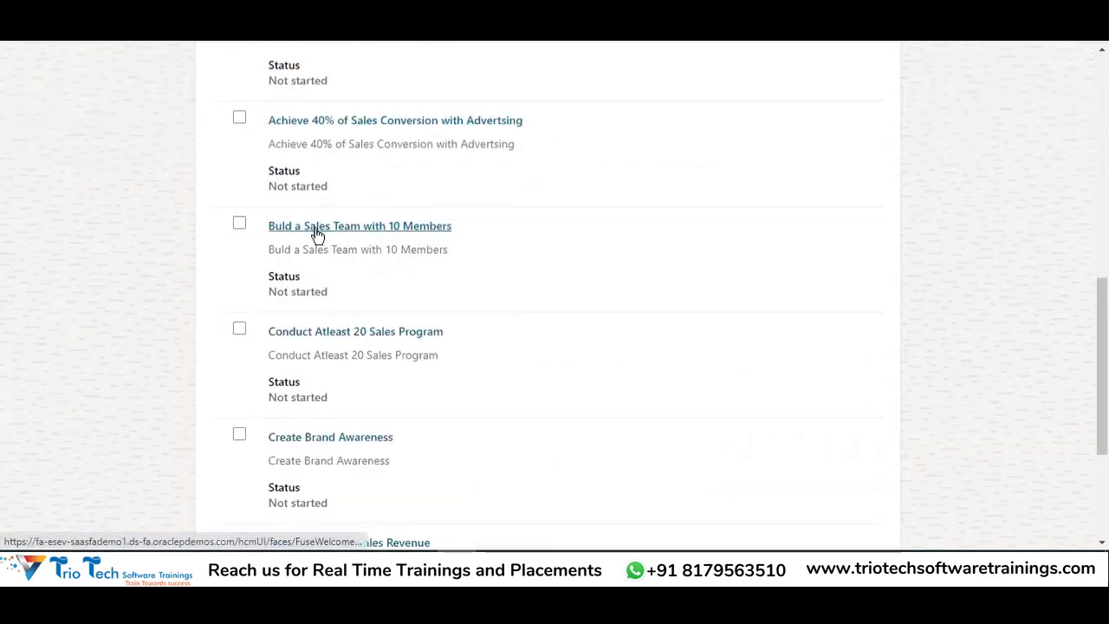
pyautogui.scroll(-3, 324, 258)
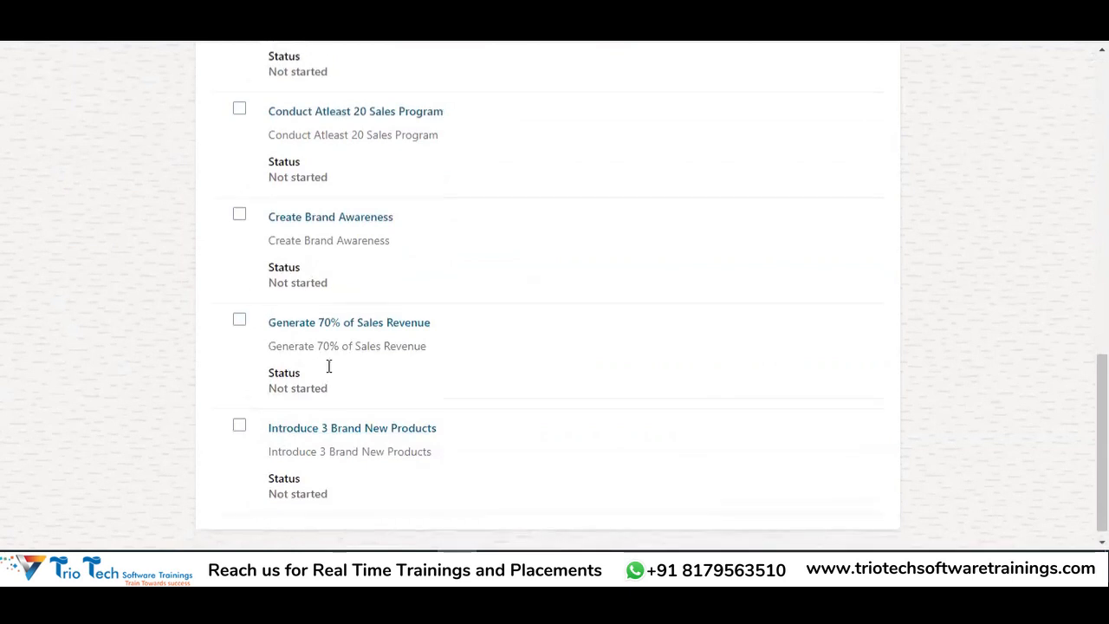
pyautogui.scroll(5, 329, 376)
pyautogui.scroll(2, 329, 252)
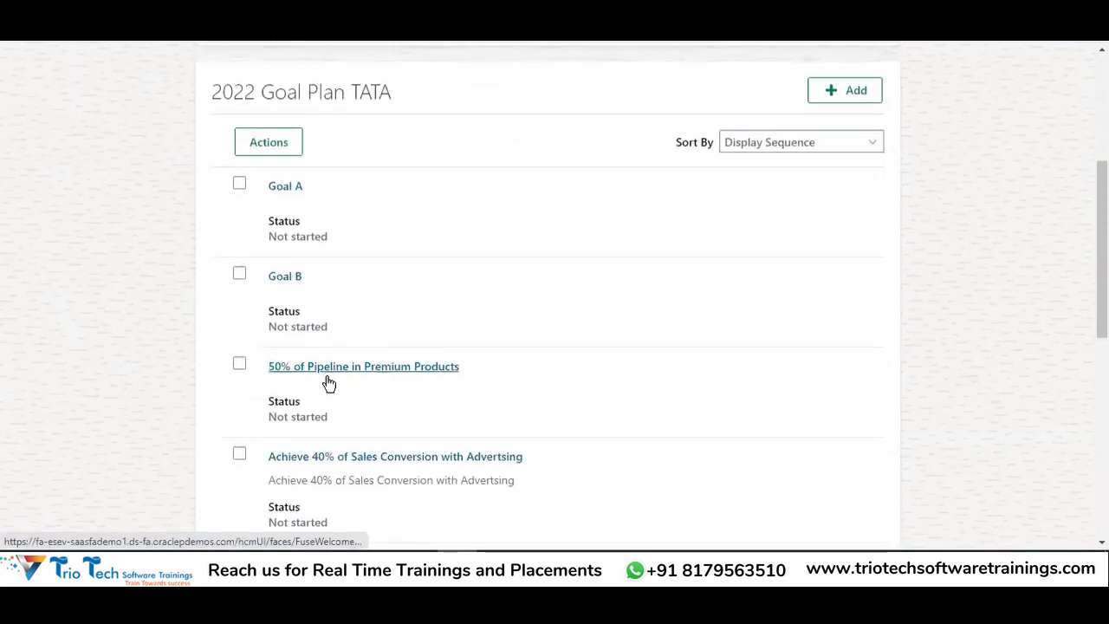
pyautogui.scroll(1, 287, 318)
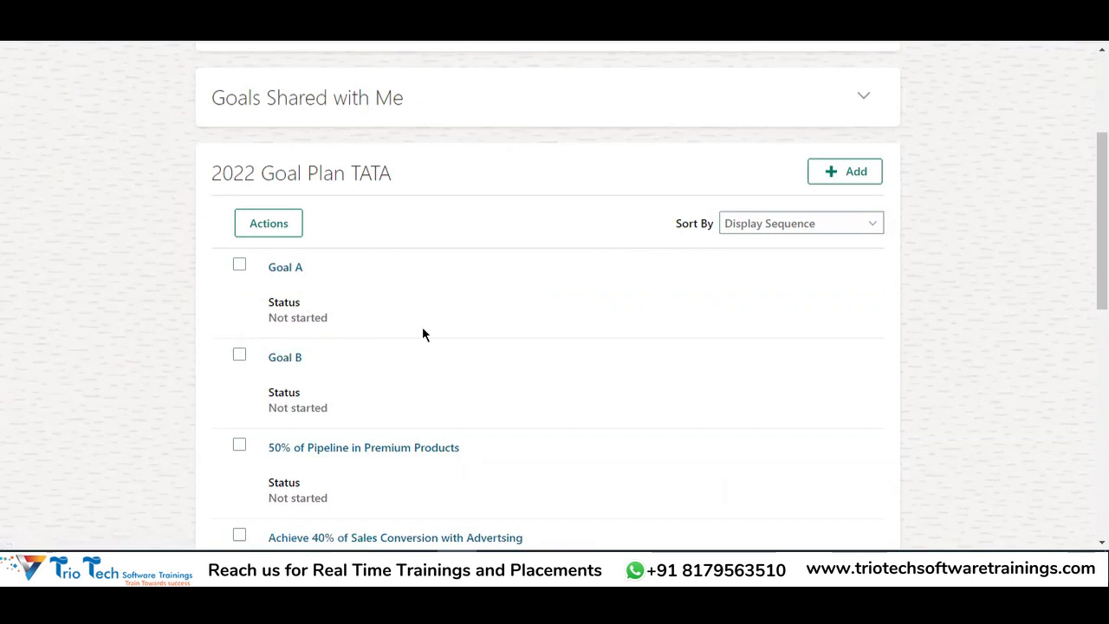
pyautogui.scroll(3, 420, 326)
pyautogui.hotkey('alt', 'Tab')
# Review the Excel steps from Create the Goal Plan (D85) to Mass Assign the Goals (D89)
pyautogui.click(530, 249)
pyautogui.click(512, 304)
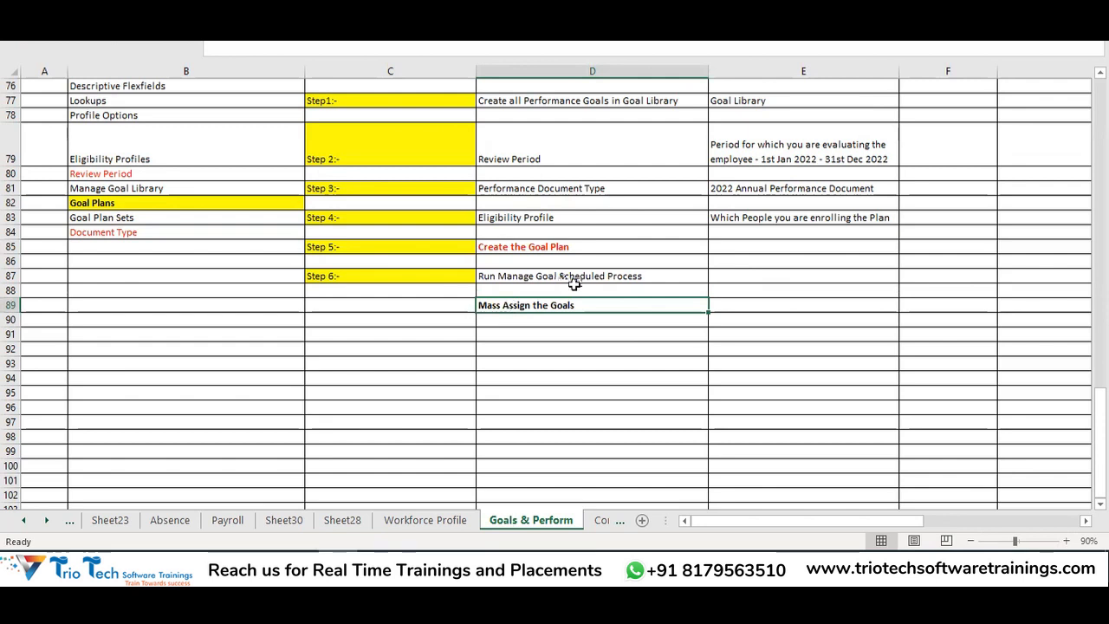
pyautogui.hotkey('ctrl', 'c')
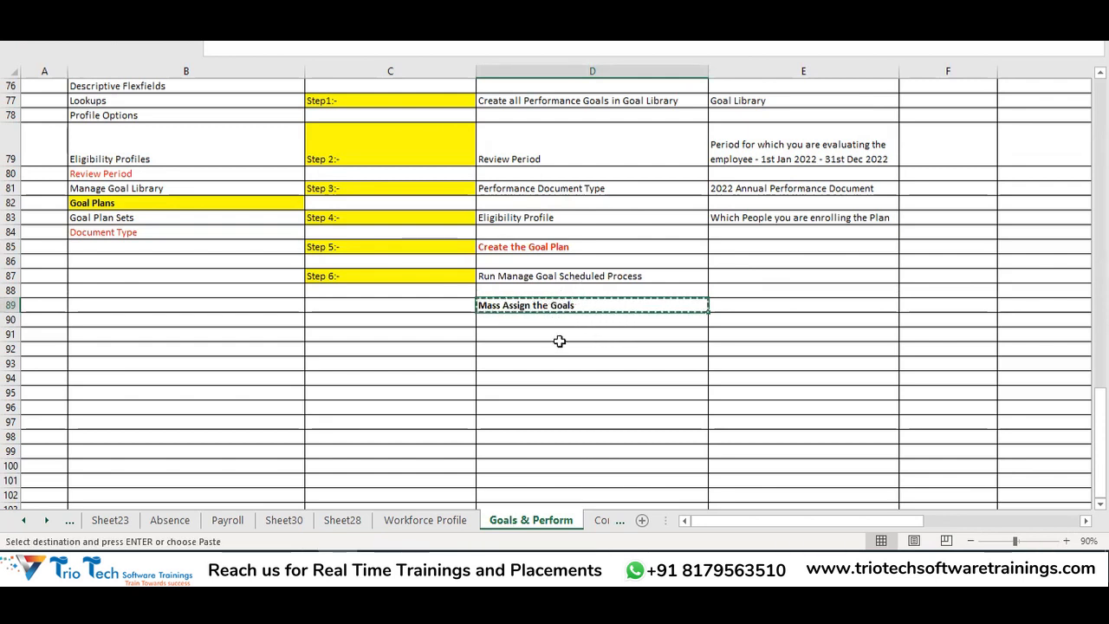
pyautogui.press('Escape')
pyautogui.scroll(2, 603, 330)
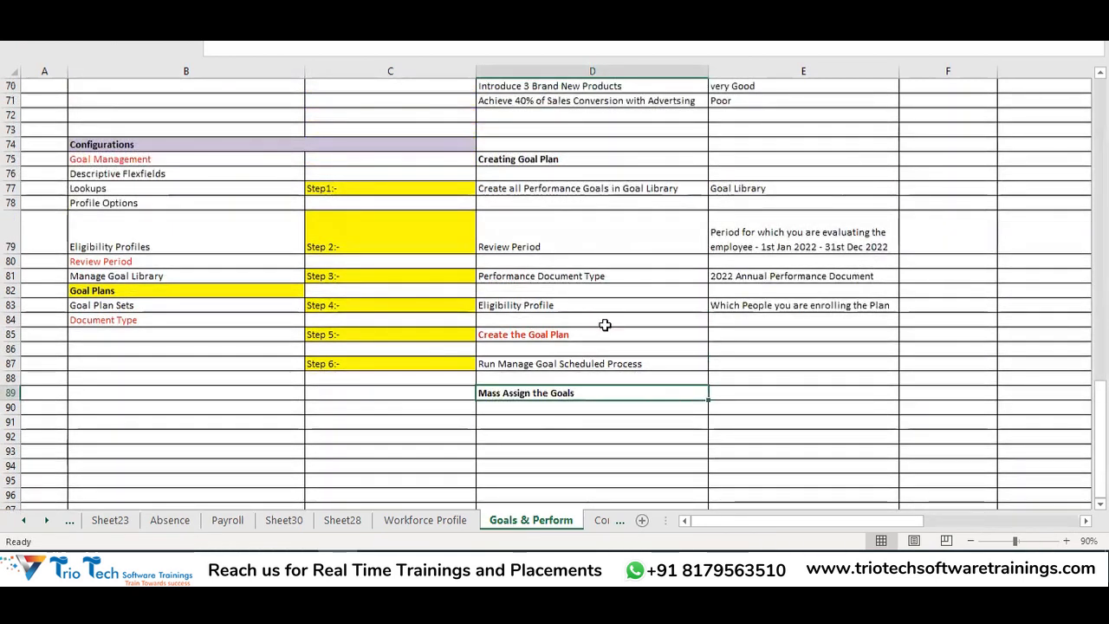
pyautogui.hotkey('alt', 'Tab')
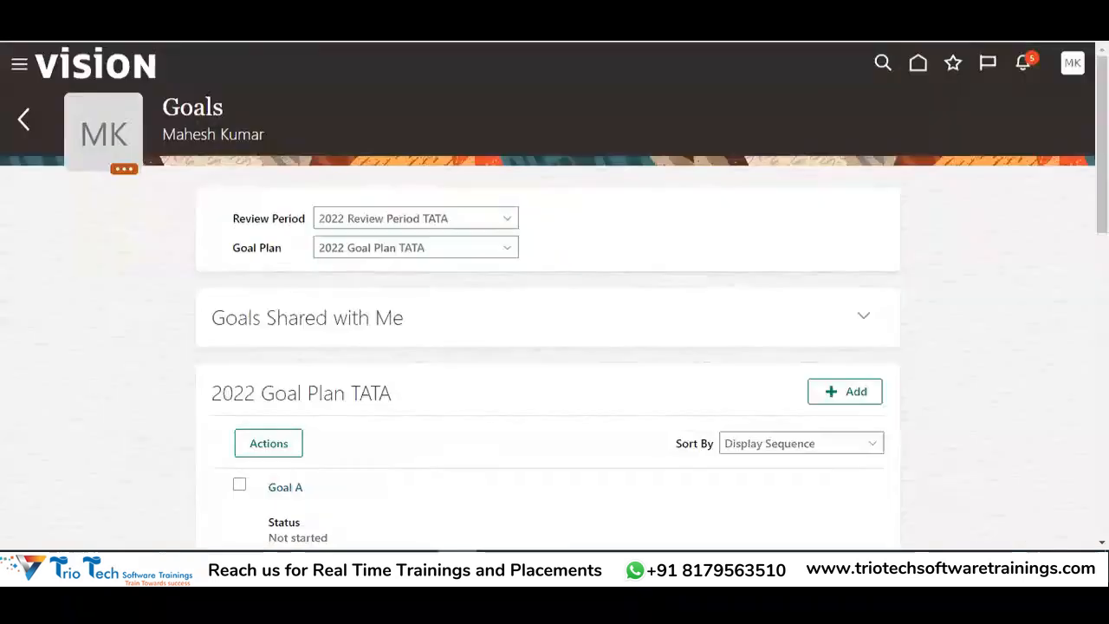
pyautogui.click(1071, 62)
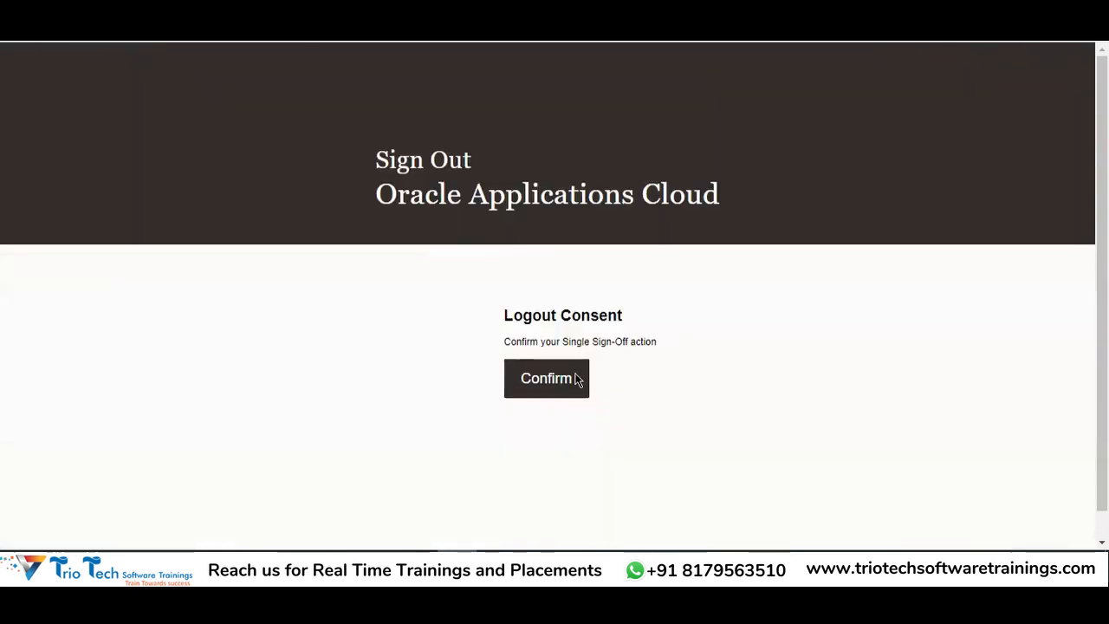
# Confirm the employee's sign-out and sign in with the administrator's saved login
pyautogui.click(577, 379)
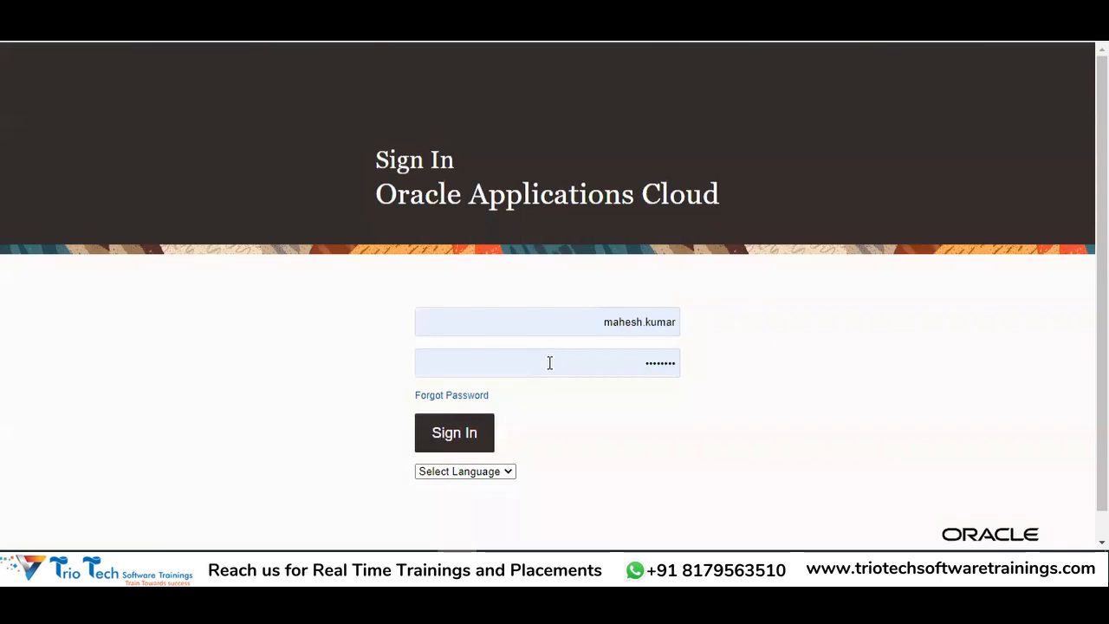
pyautogui.moveTo(581, 322); pyautogui.dragTo(450, 322)
pyautogui.press('BackSpace')
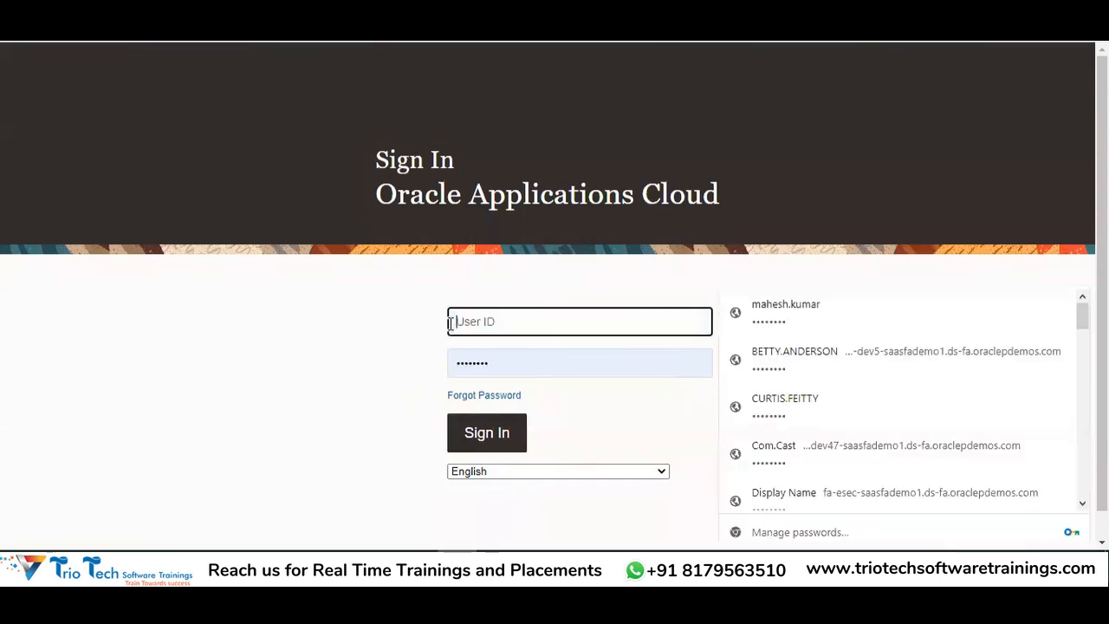
pyautogui.write('cu')
pyautogui.click(663, 373)
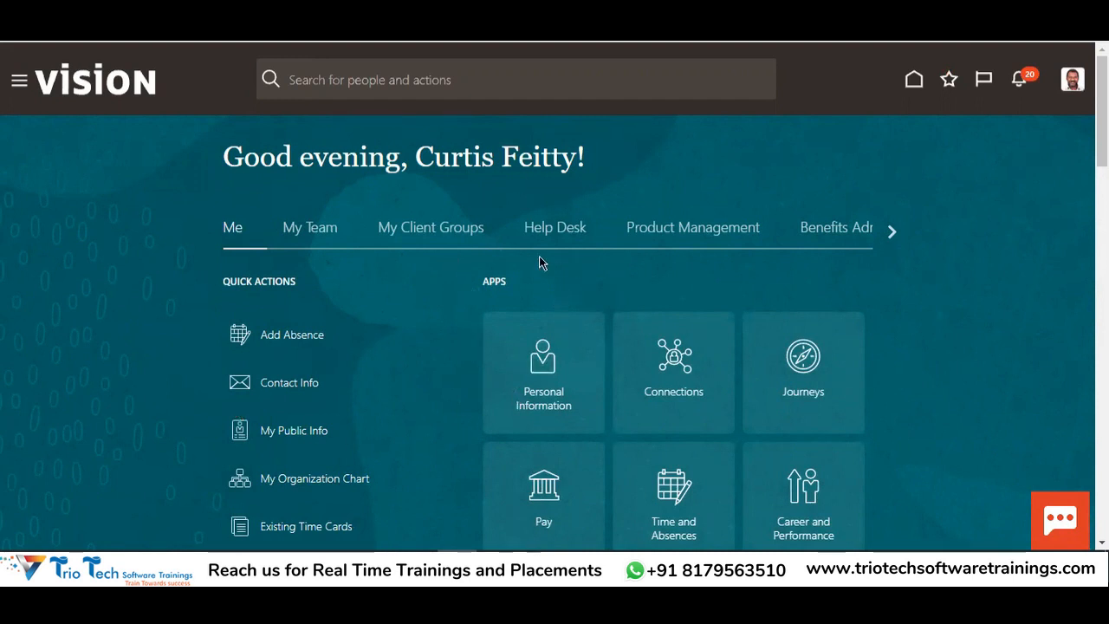
# From My Client Groups, go to the Goals work area and open Performance Goals
pyautogui.click(446, 230)
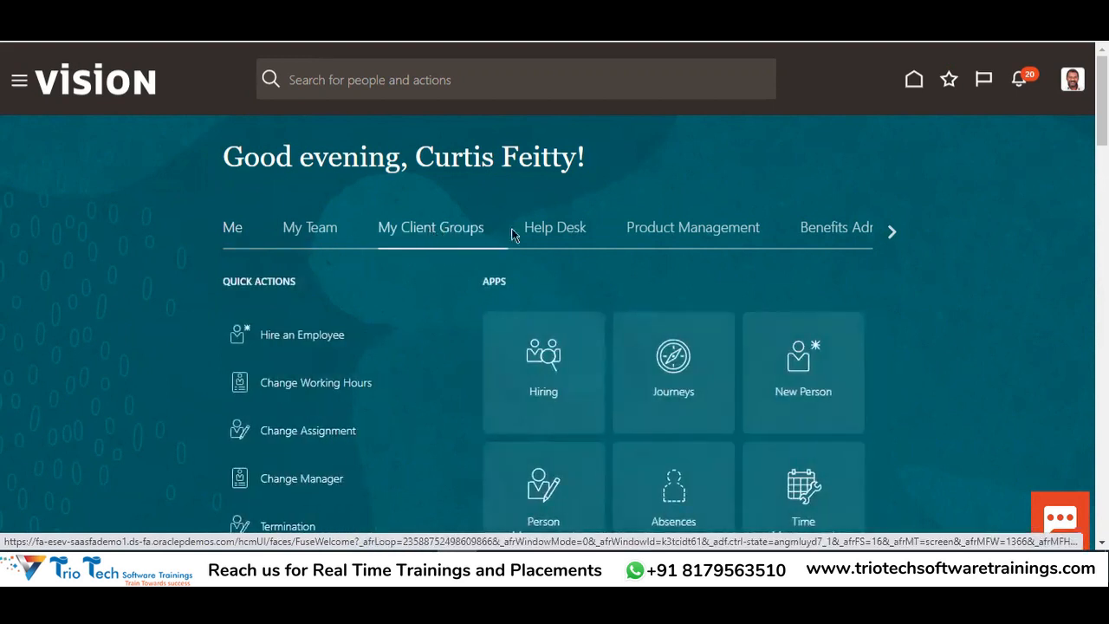
pyautogui.scroll(-3, 737, 275)
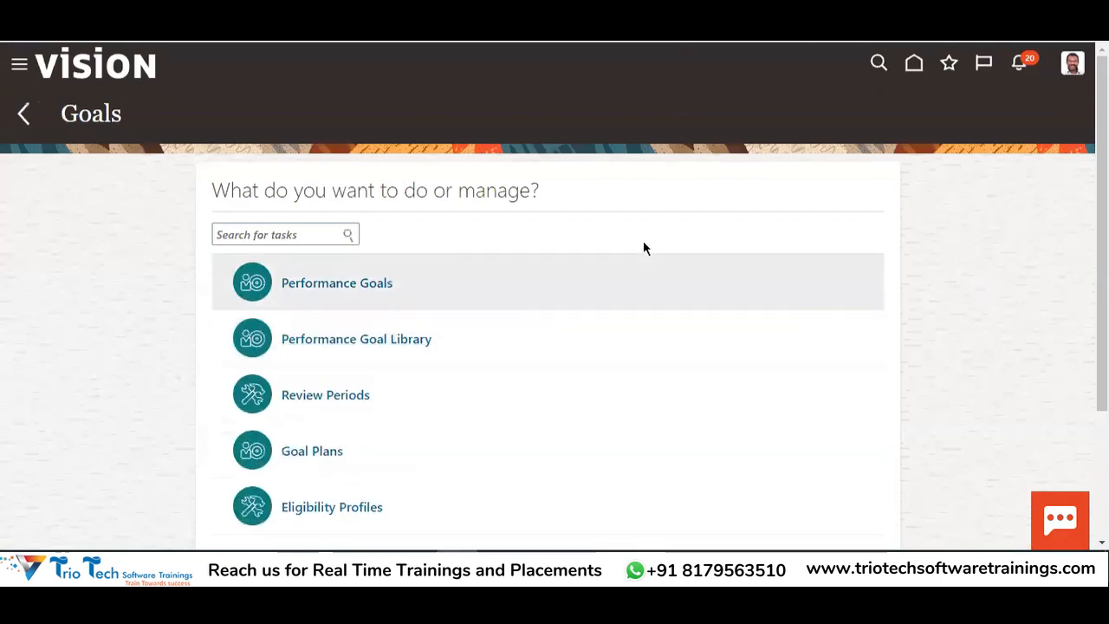
pyautogui.scroll(-2, 645, 251)
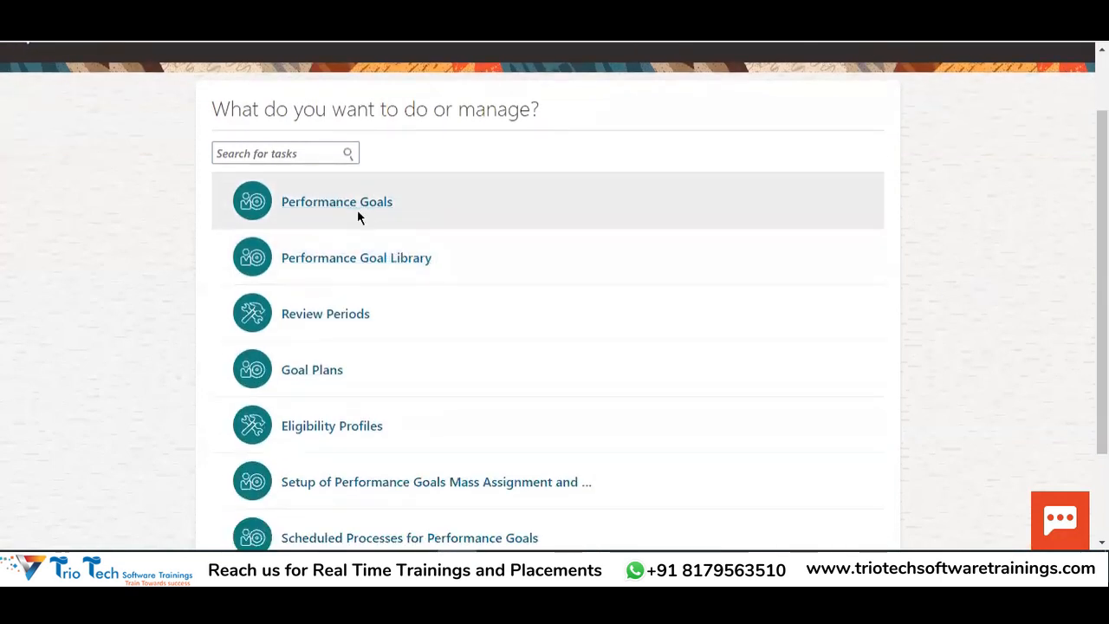
pyautogui.scroll(2, 358, 217)
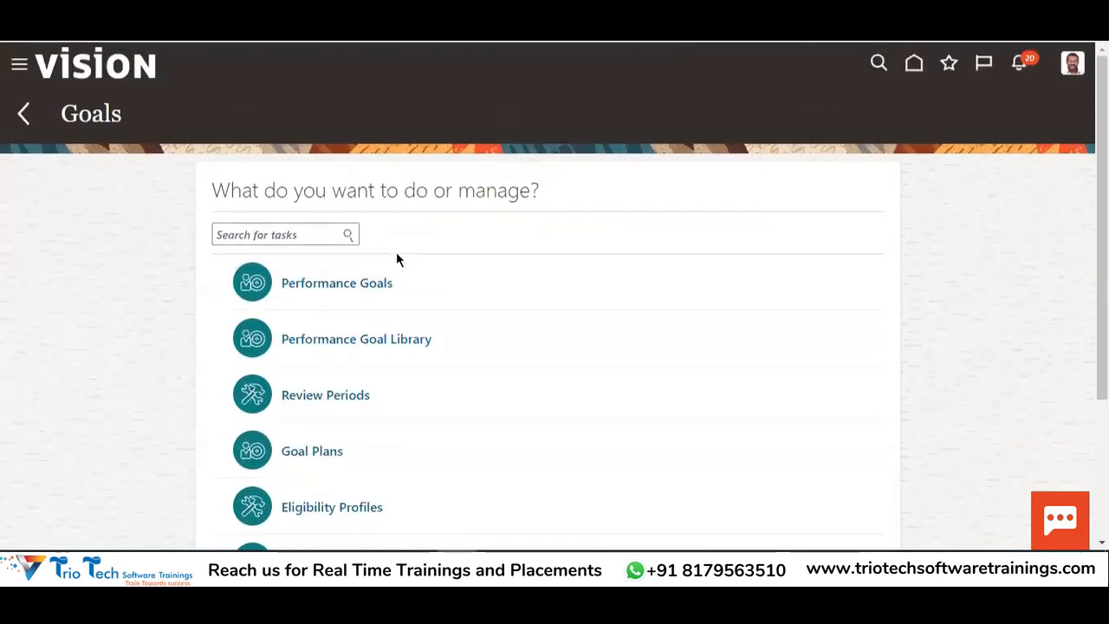
pyautogui.click(318, 296)
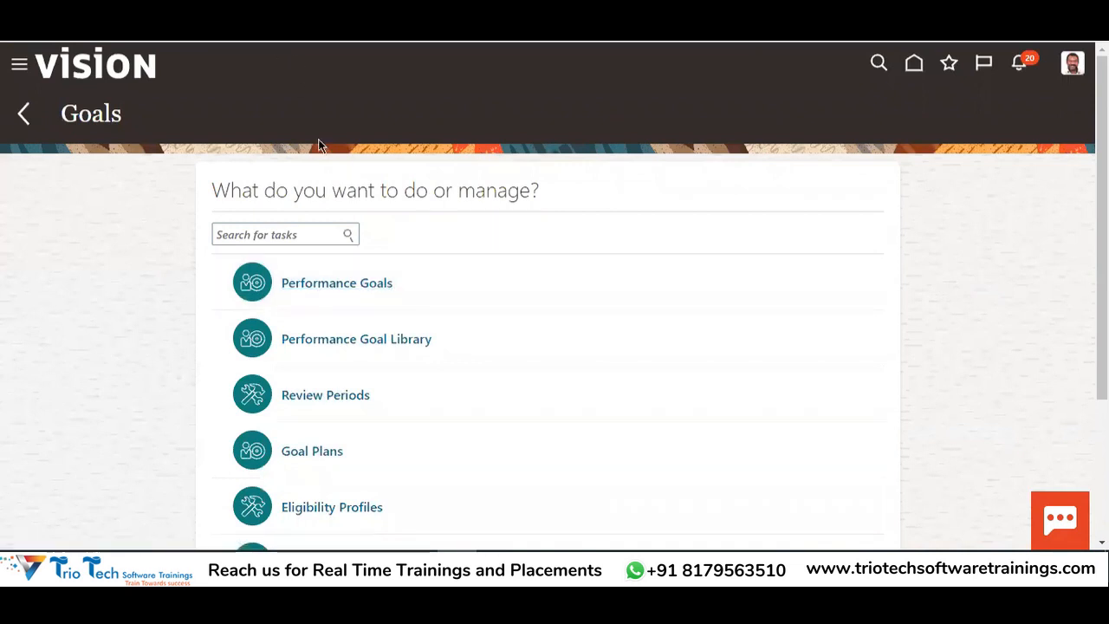
# Open the Performance Goals search page and enter the employee's name in the Worker filter
pyautogui.click(321, 291)
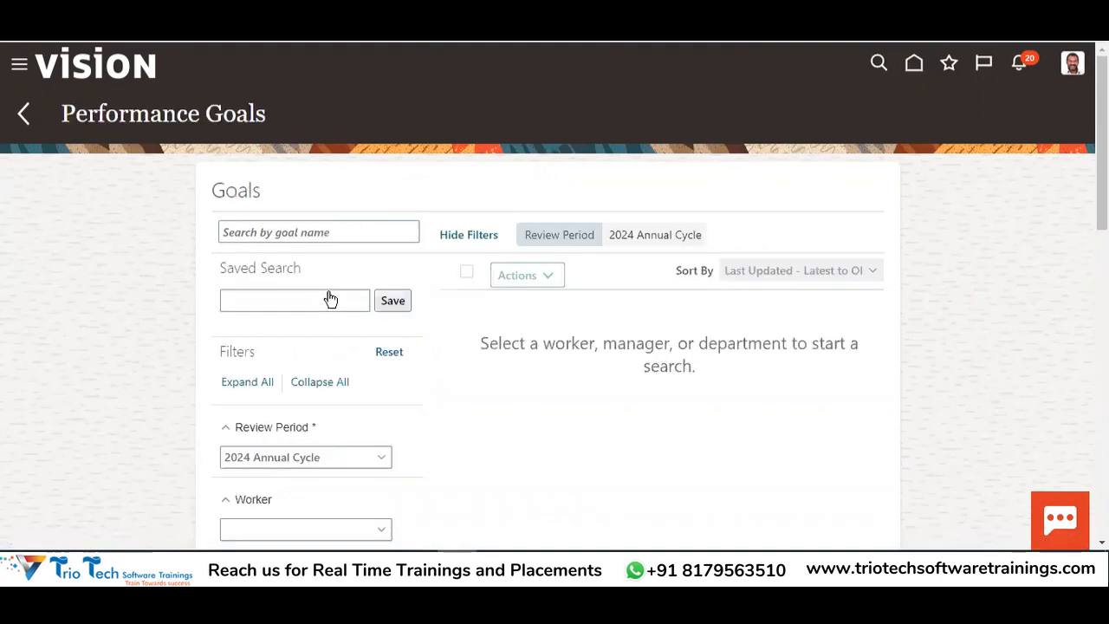
pyautogui.moveTo(150, 114); pyautogui.dragTo(250, 108)
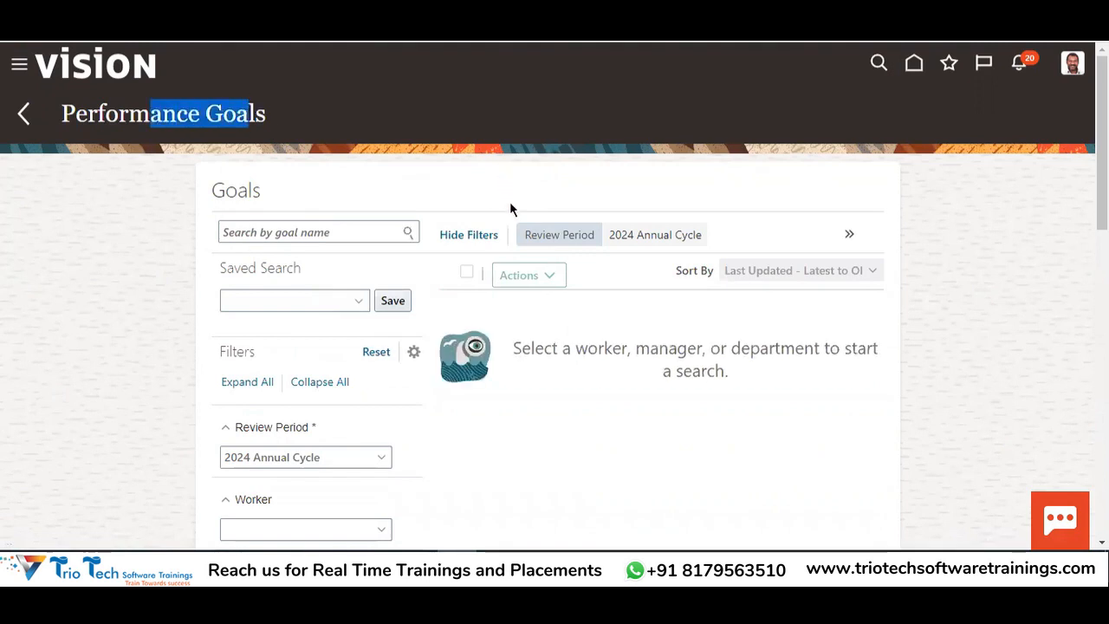
pyautogui.scroll(-2, 471, 331)
pyautogui.click(261, 366)
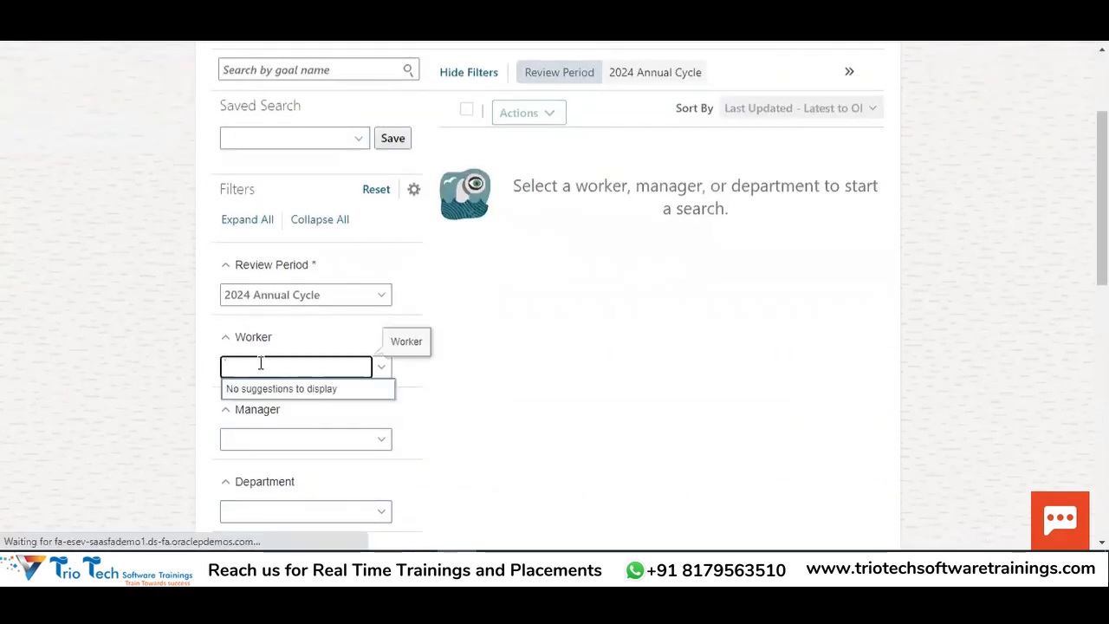
pyautogui.write('Mahes')
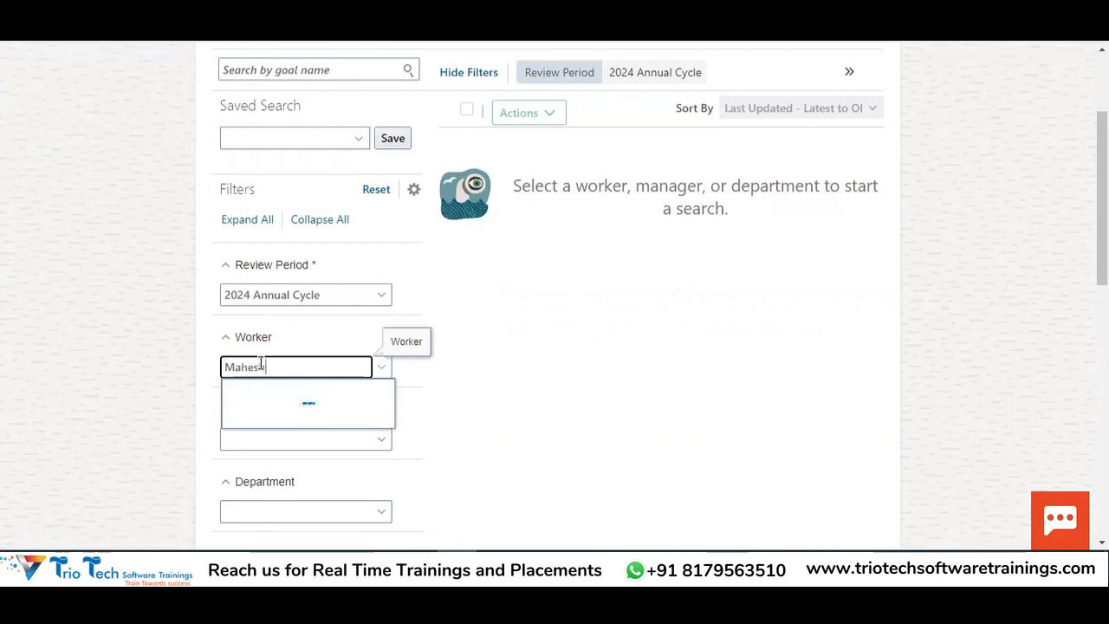
pyautogui.write('h')
# Set Review Period to 2022 Review Period TATA and pick the employee from the Worker suggestions
pyautogui.click(272, 303)
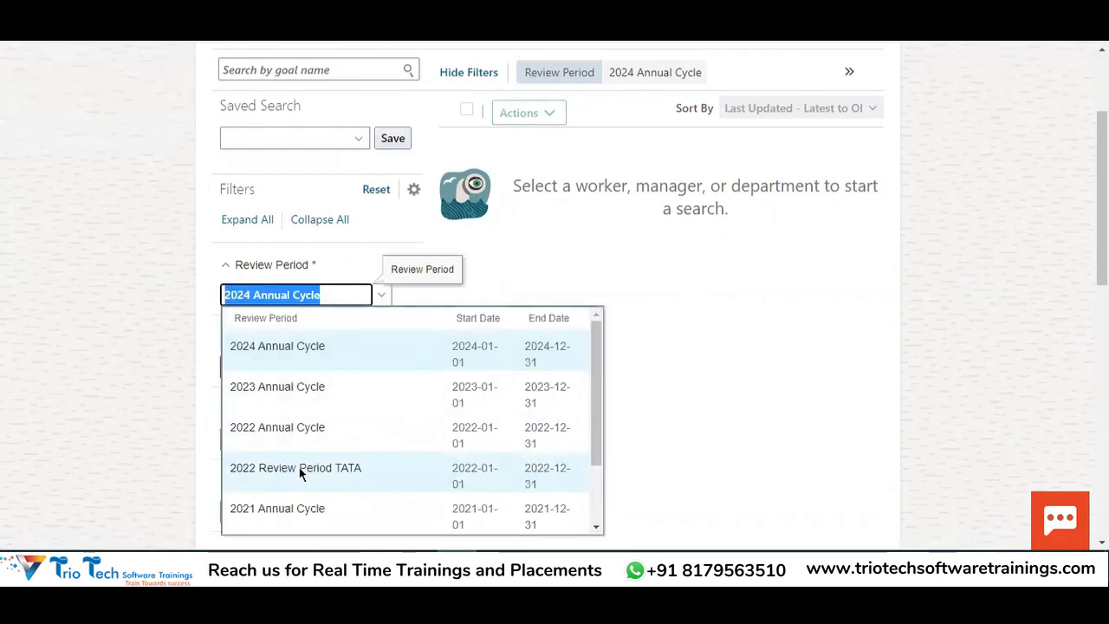
pyautogui.click(299, 467)
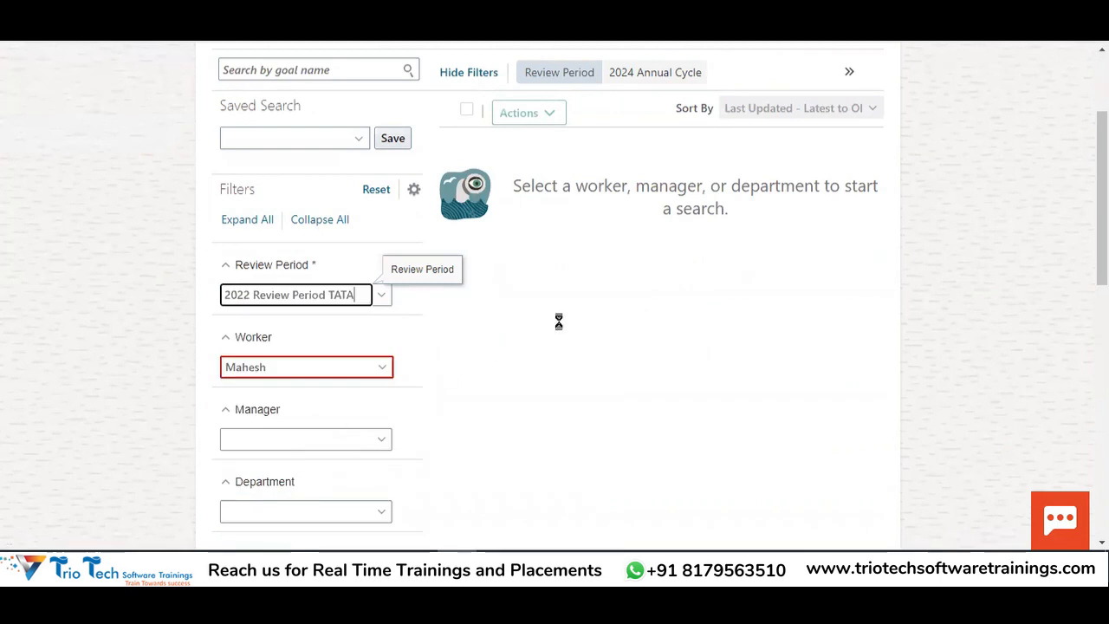
pyautogui.click(290, 362)
pyautogui.write('Mah')
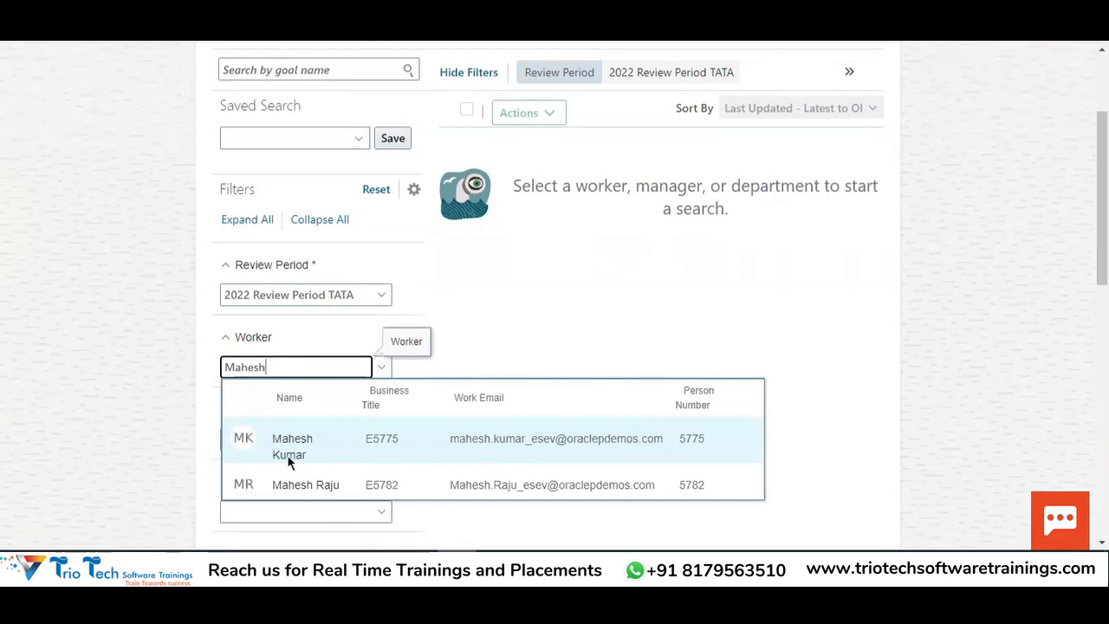
pyautogui.write('esh')
pyautogui.click(293, 451)
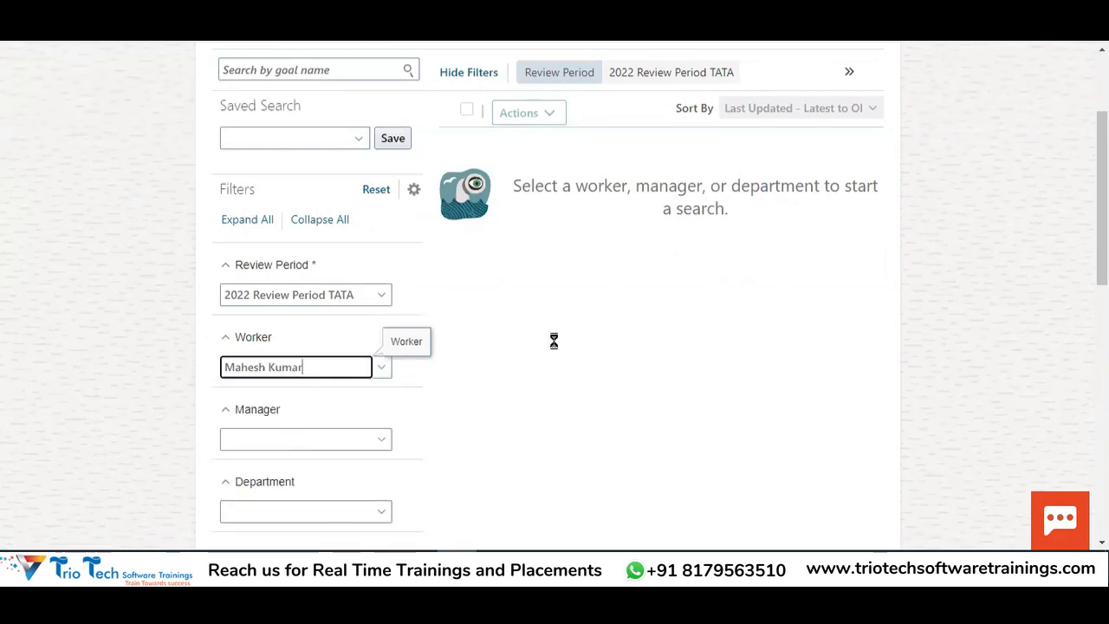
pyautogui.scroll(3, 599, 295)
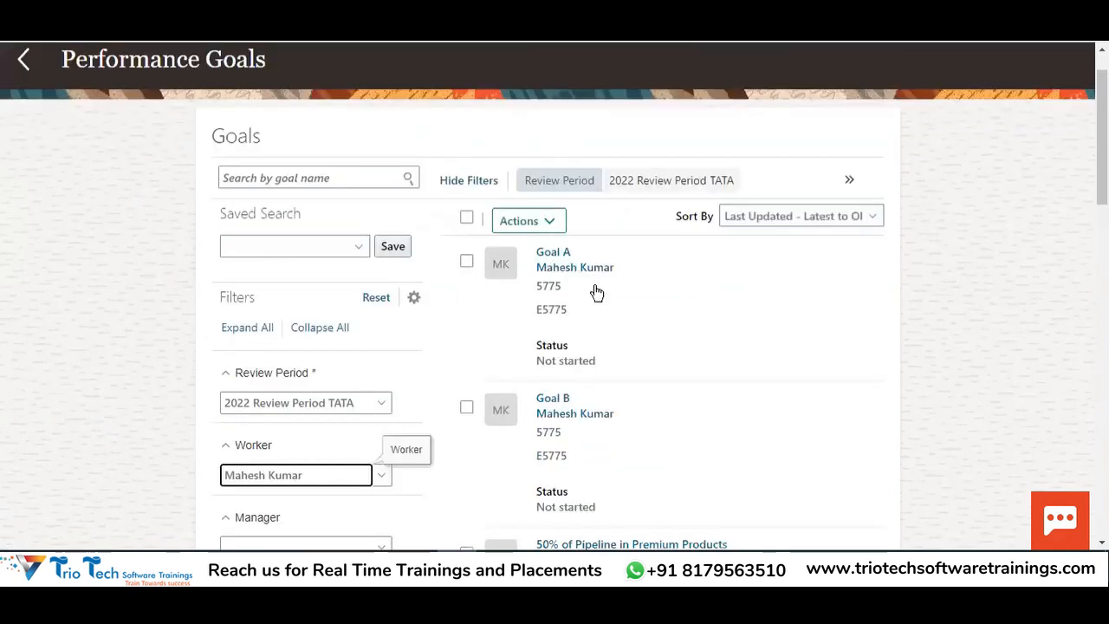
pyautogui.moveTo(149, 112); pyautogui.dragTo(248, 103)
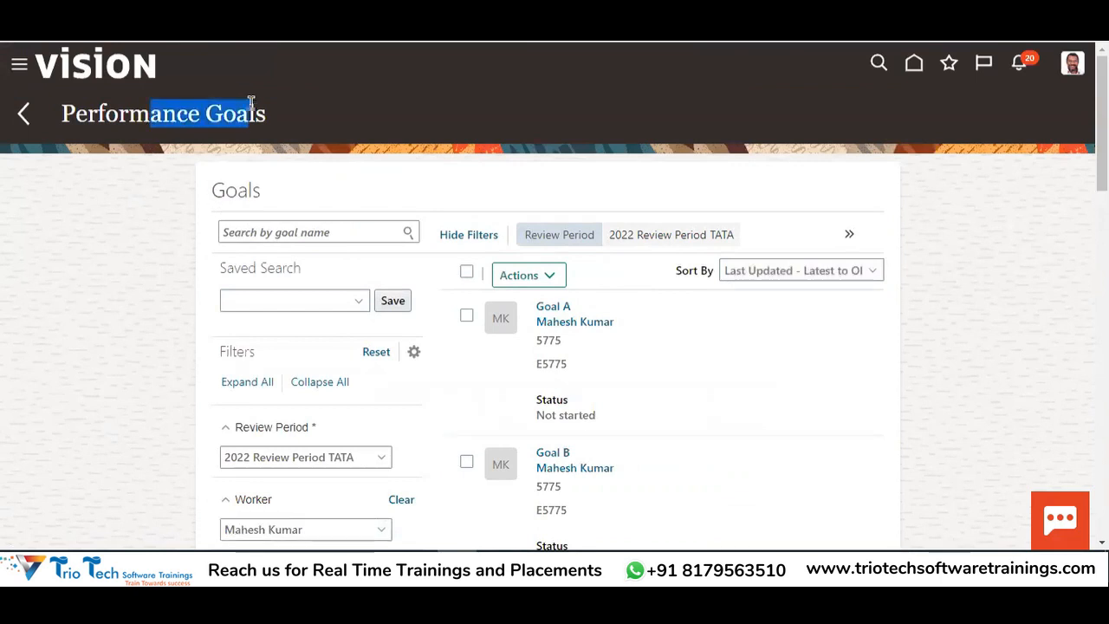
pyautogui.scroll(-2, 522, 382)
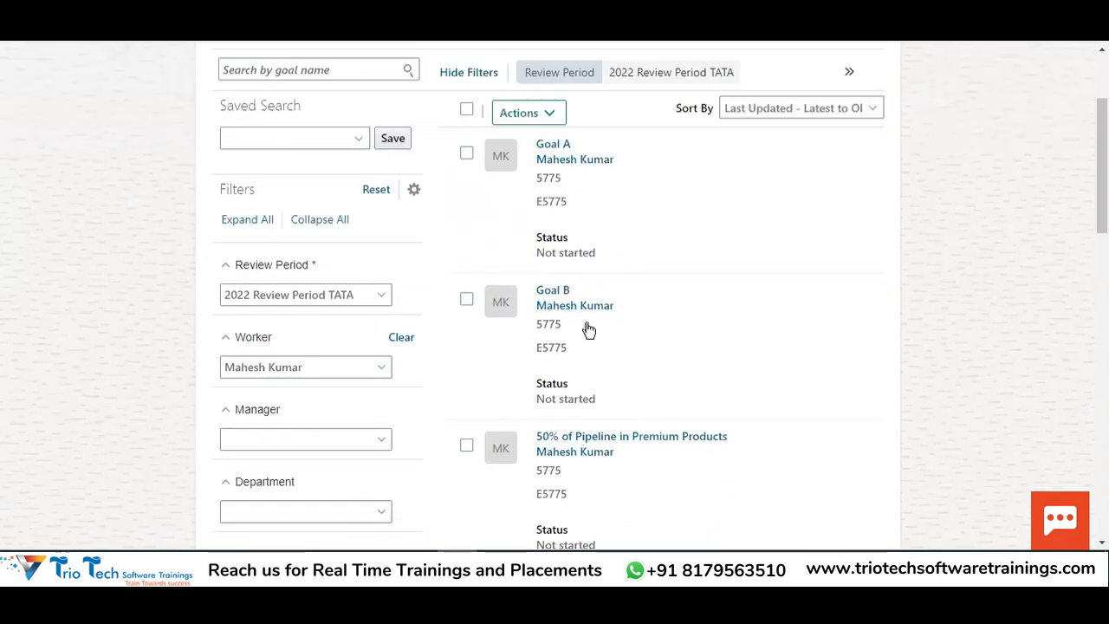
pyautogui.scroll(-5, 619, 292)
pyautogui.scroll(7, 628, 294)
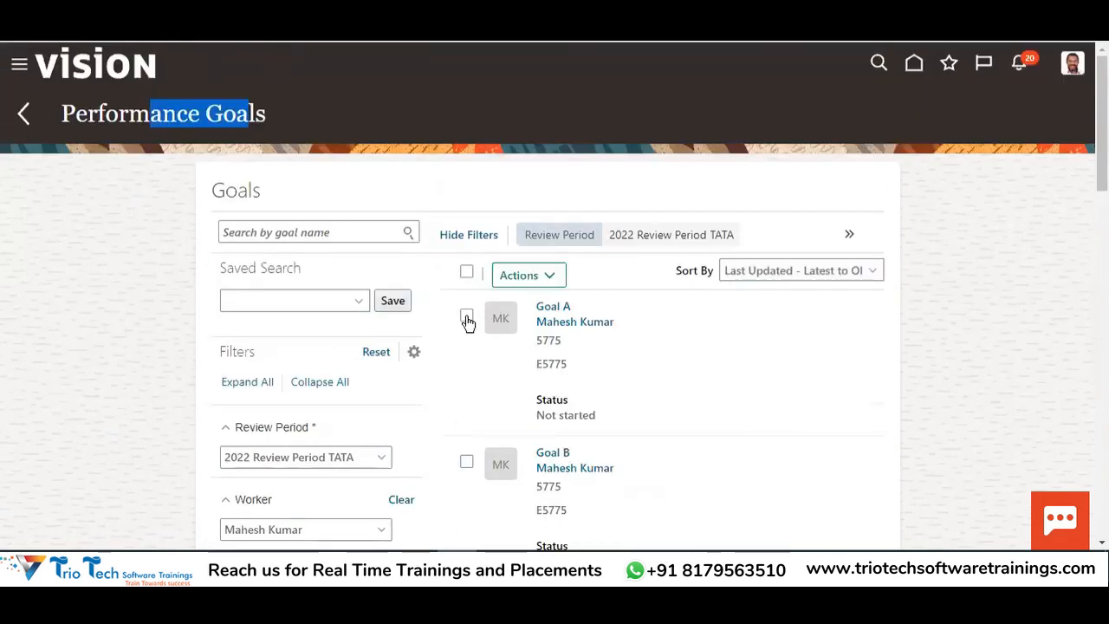
# Select Goal A and delete it through the Actions menu
pyautogui.click(466, 316)
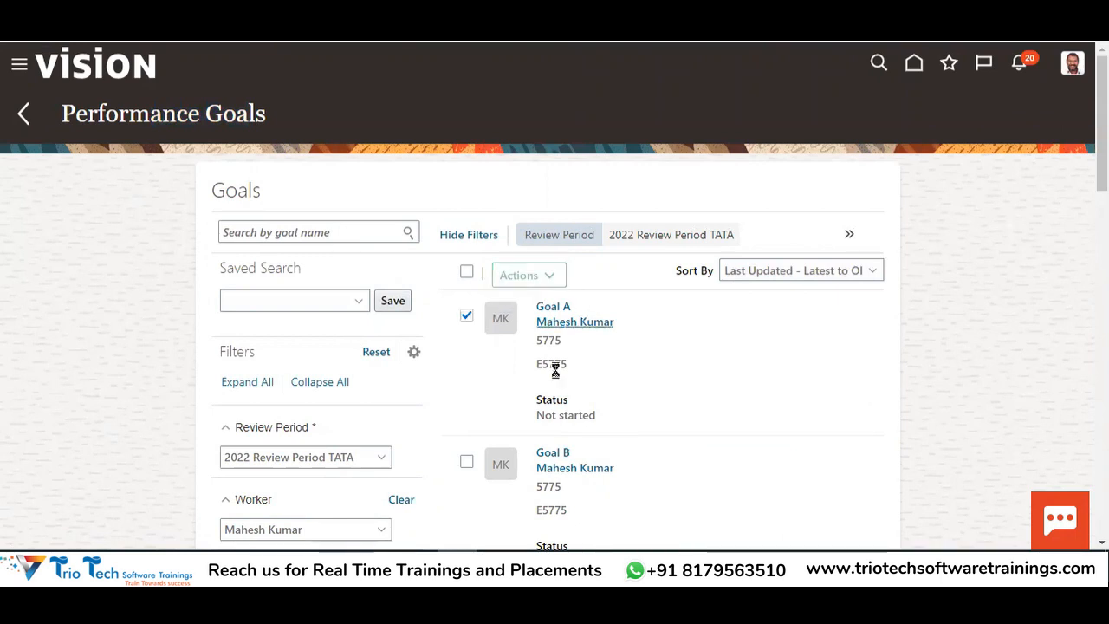
pyautogui.click(524, 275)
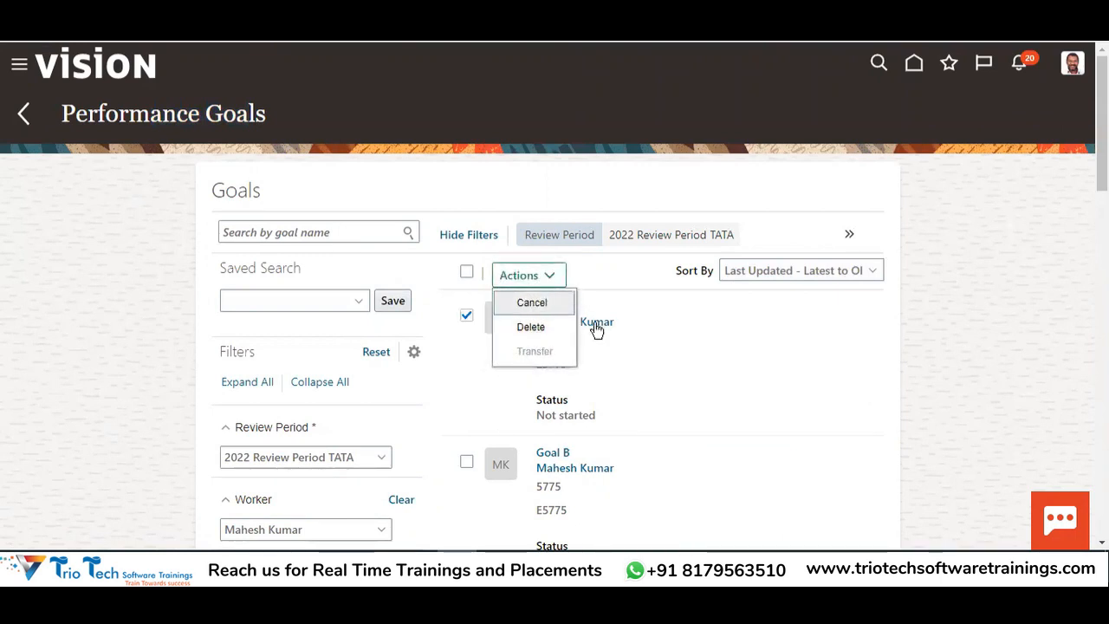
pyautogui.click(555, 328)
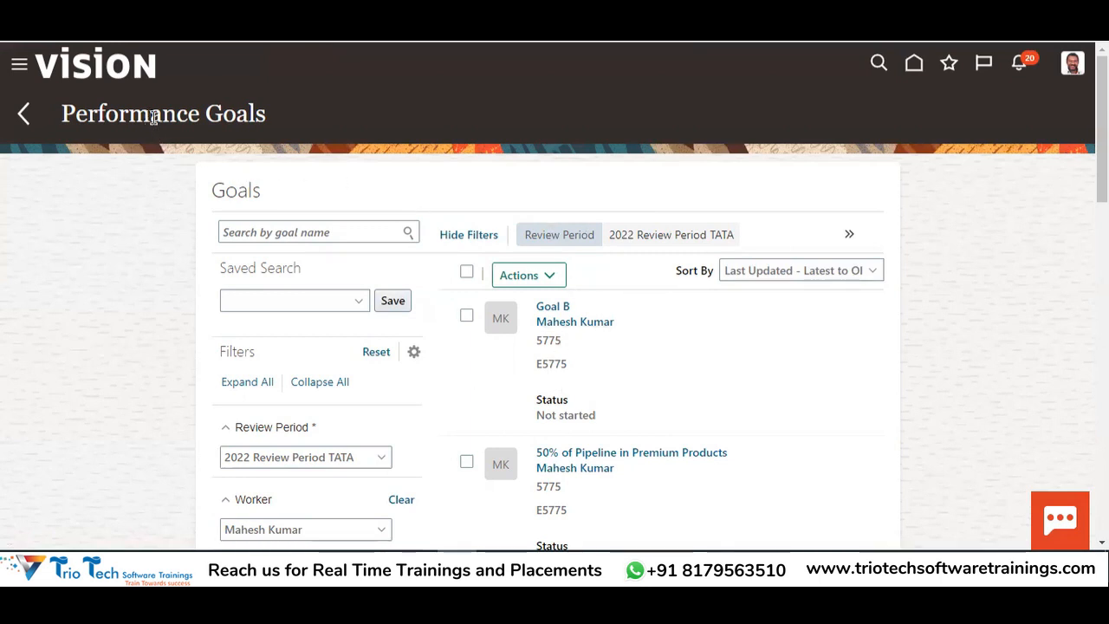
pyautogui.moveTo(149, 117); pyautogui.dragTo(247, 133)
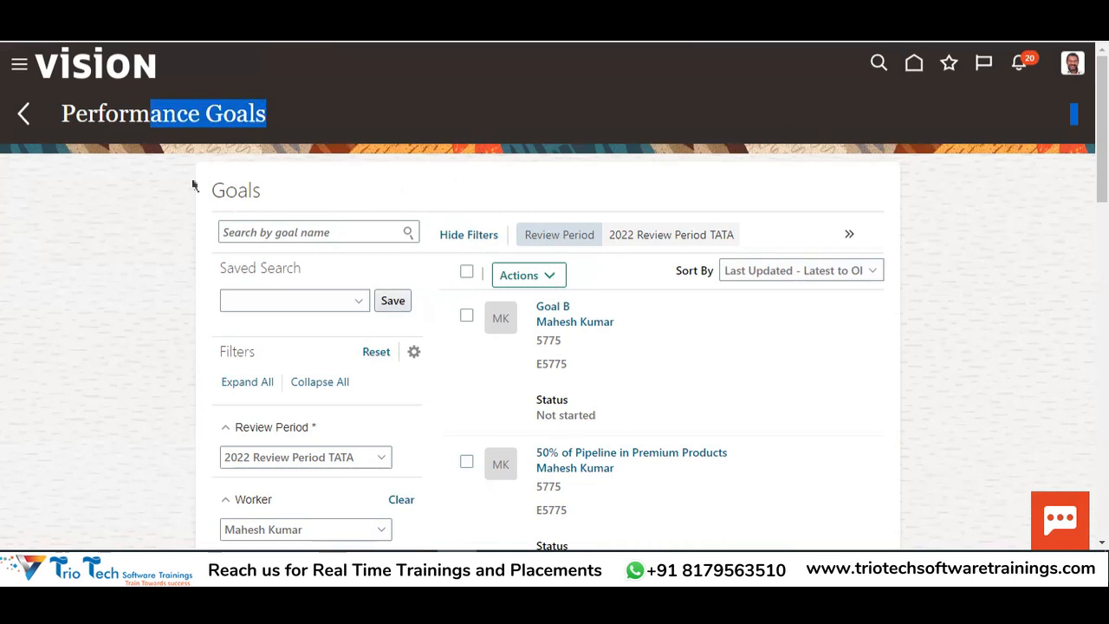
pyautogui.scroll(-2, 300, 297)
pyautogui.scroll(2, 175, 182)
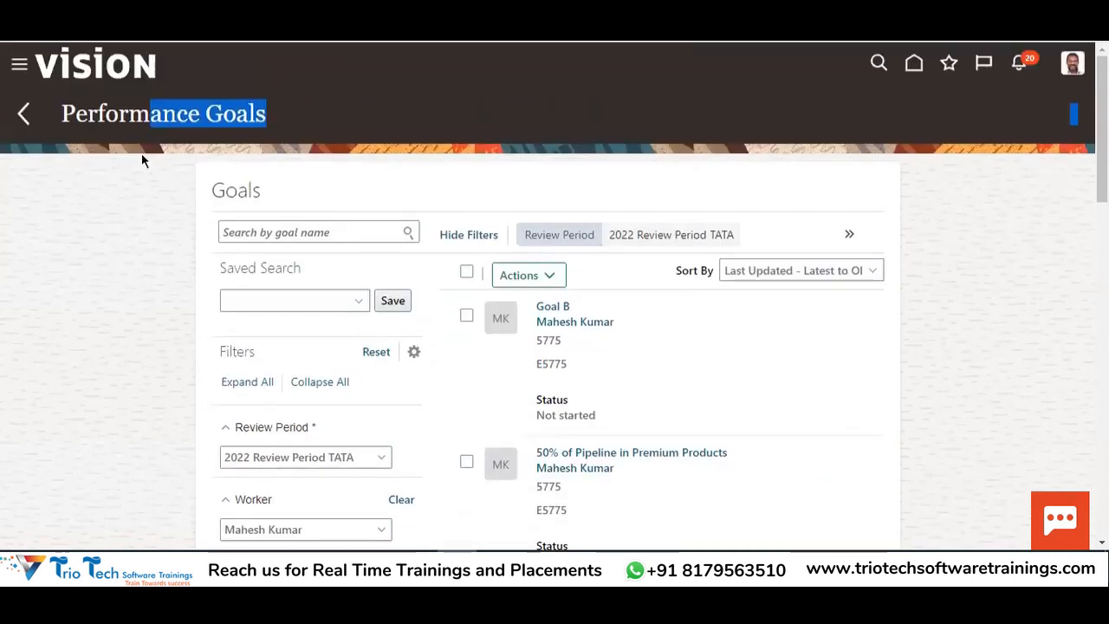
pyautogui.moveTo(76, 114); pyautogui.dragTo(167, 131)
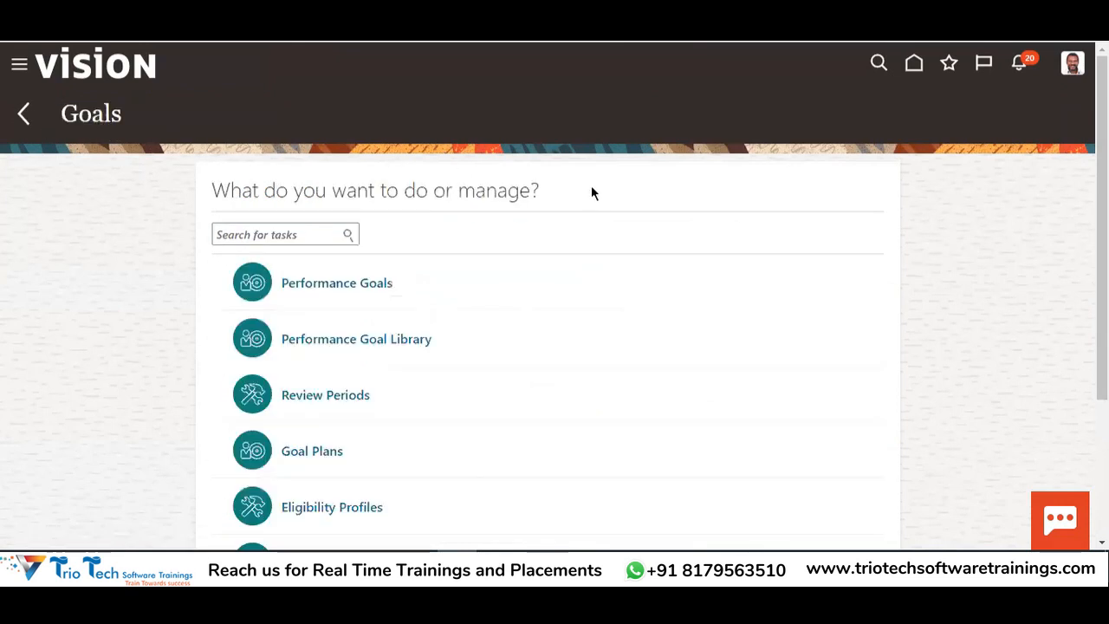
# Switch to the Excel notes workbook showing the Goals & Perform sheet
pyautogui.scroll(-1, 445, 222)
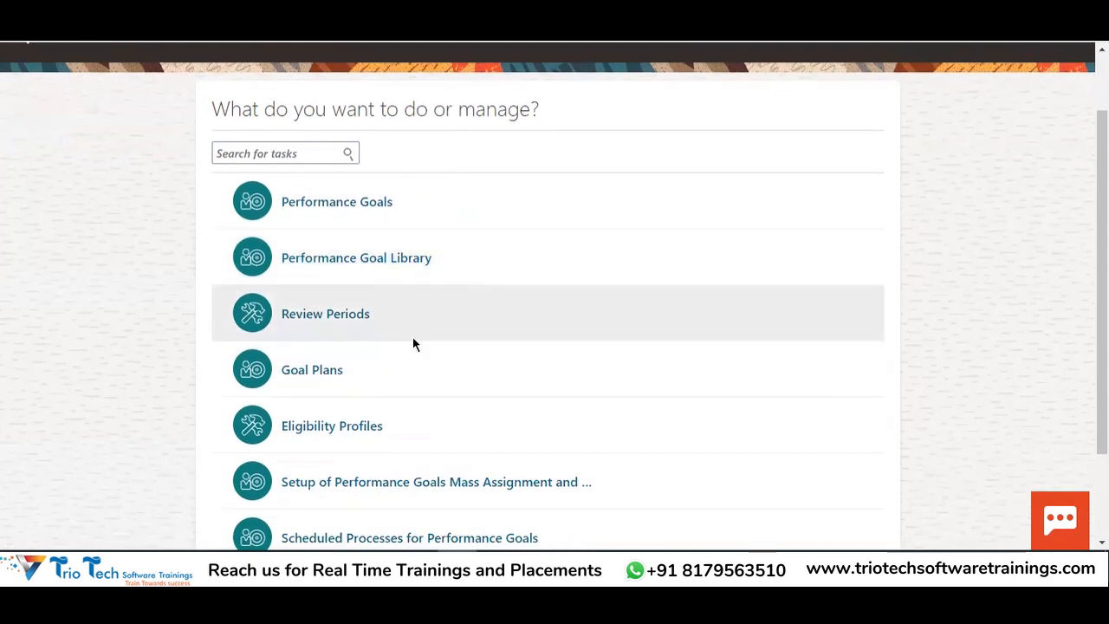
pyautogui.click(343, 567)
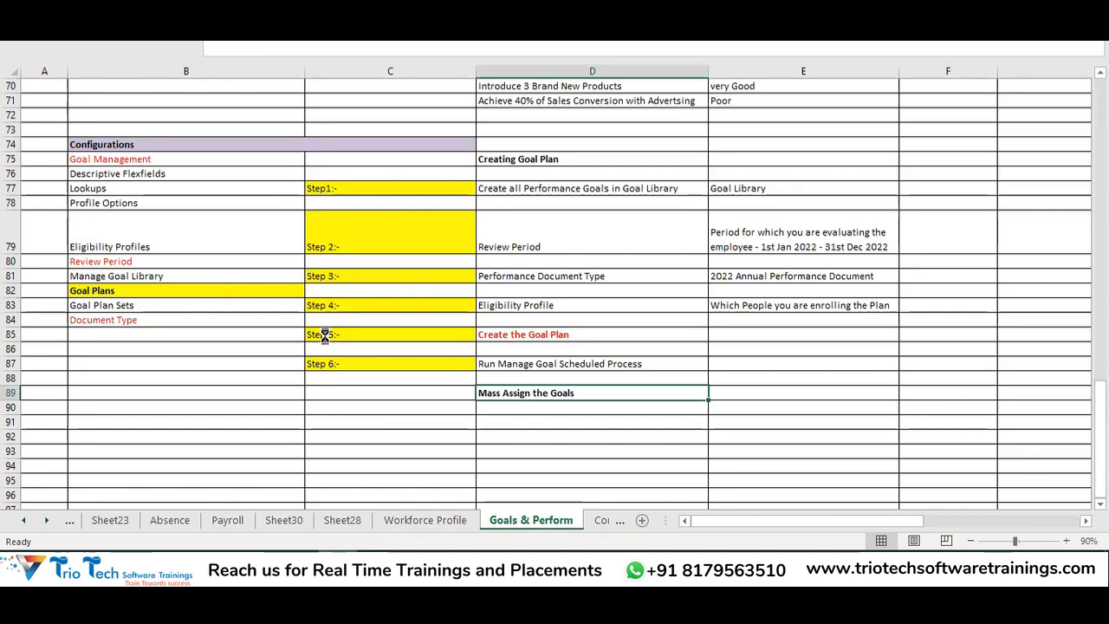
pyautogui.scroll(20, 460, 274)
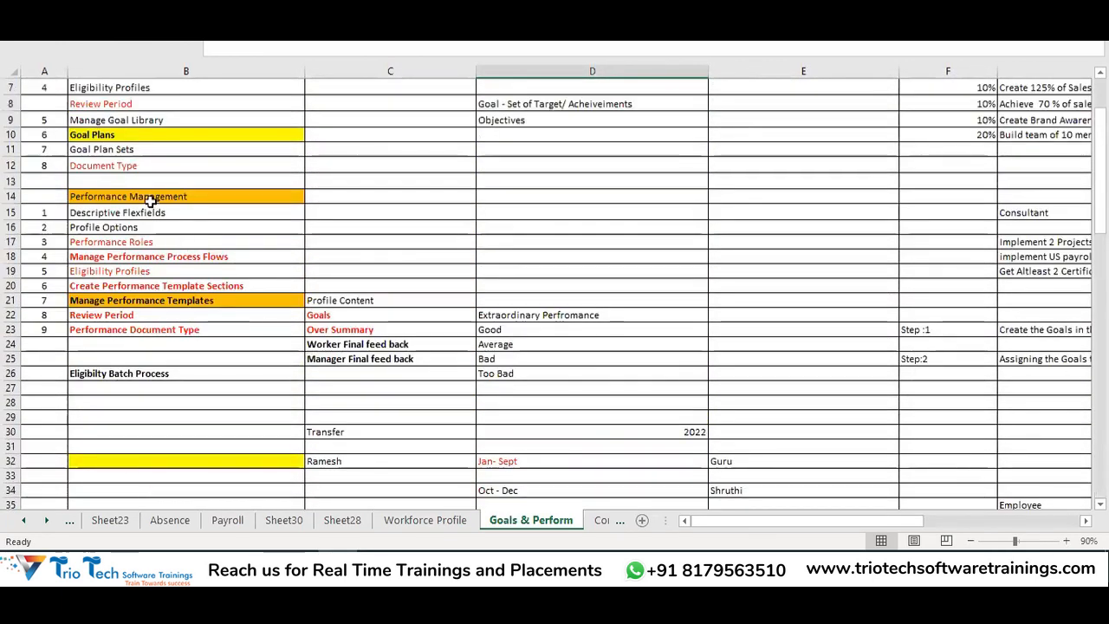
pyautogui.moveTo(150, 199); pyautogui.dragTo(129, 347)
pyautogui.scroll(-5, 520, 243)
pyautogui.scroll(-13, 562, 250)
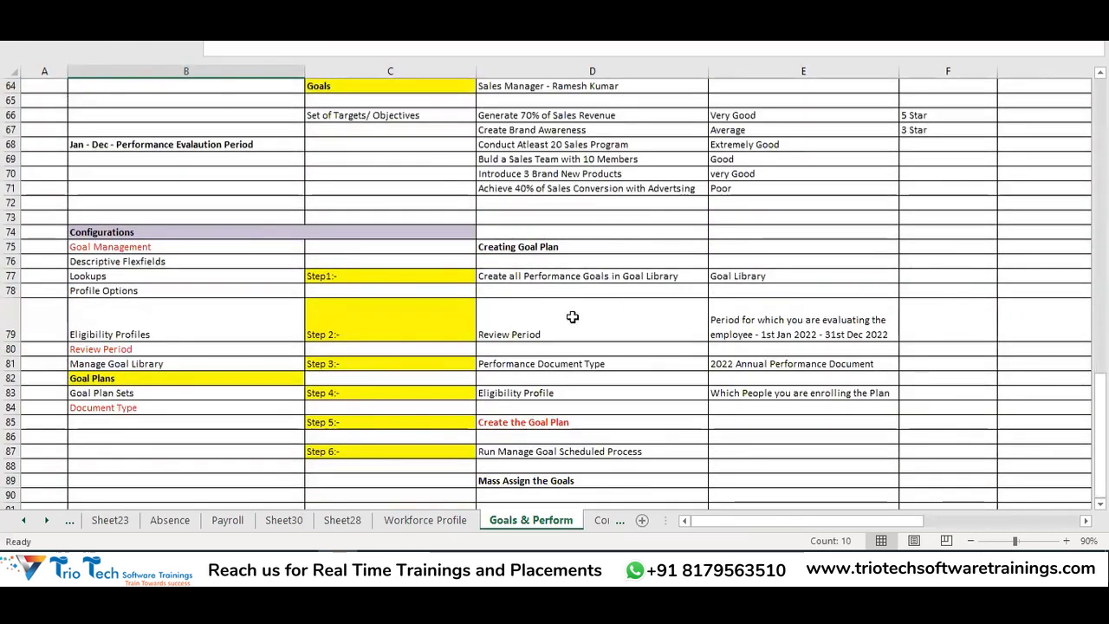
pyautogui.scroll(-1, 554, 292)
pyautogui.moveTo(190, 192); pyautogui.dragTo(858, 447)
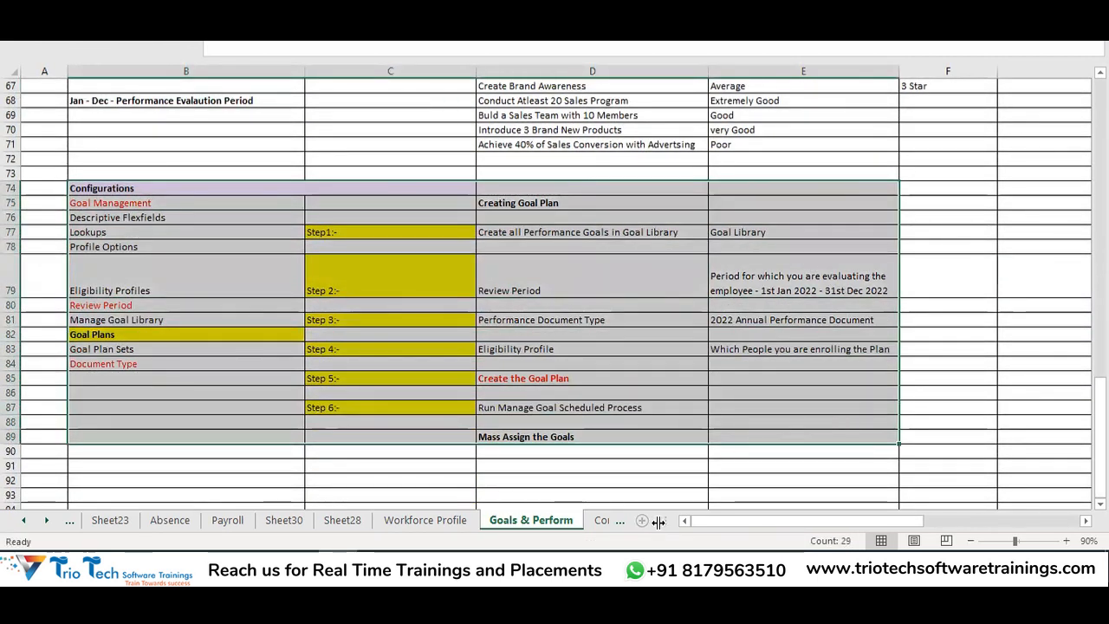